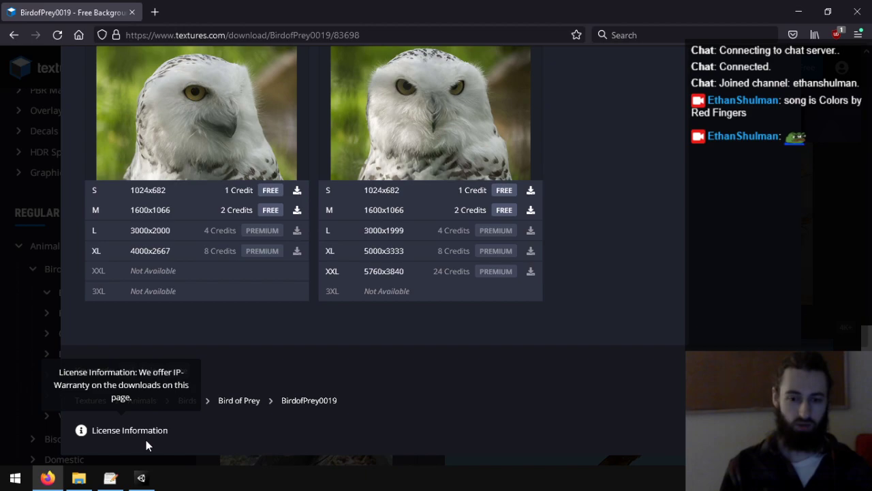
- Close the BirdofPrey0019 texture details and look through the posts on the Textures.com blog
{"action": "scroll", "coordinate": [587, 317], "scroll_direction": "up", "scroll_amount": 8}
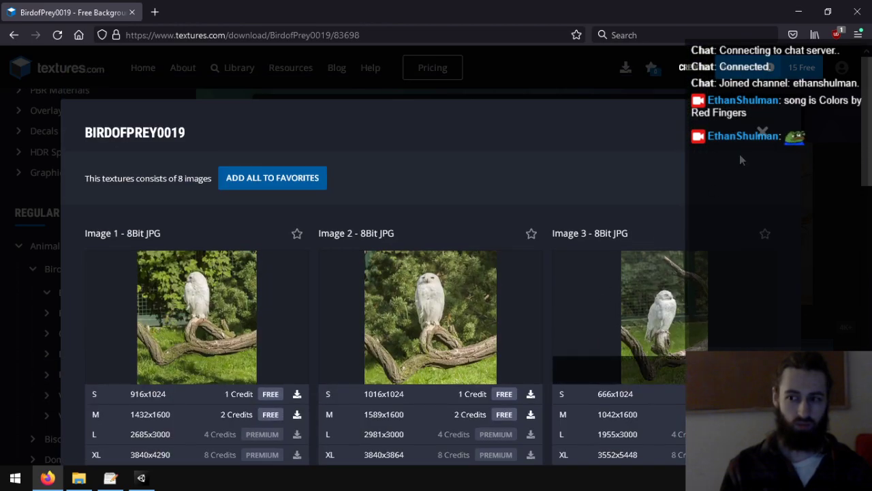
{"action": "left_click", "coordinate": [306, 70]}
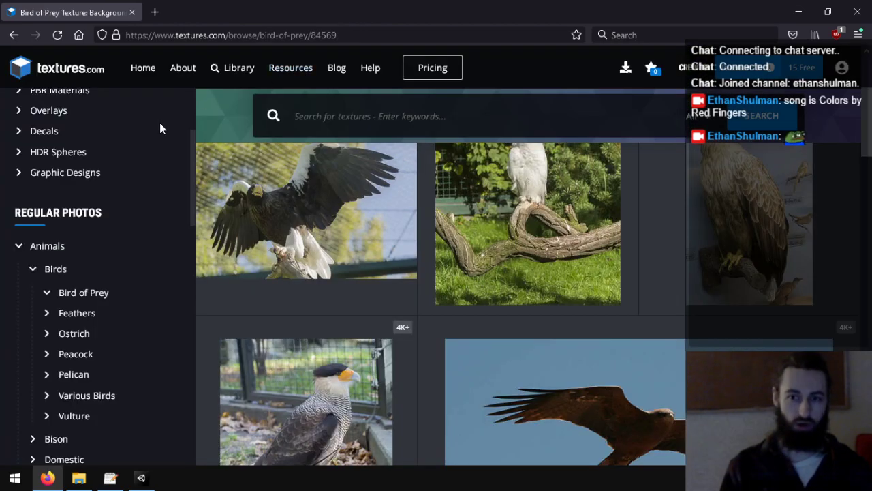
{"action": "left_click", "coordinate": [342, 71]}
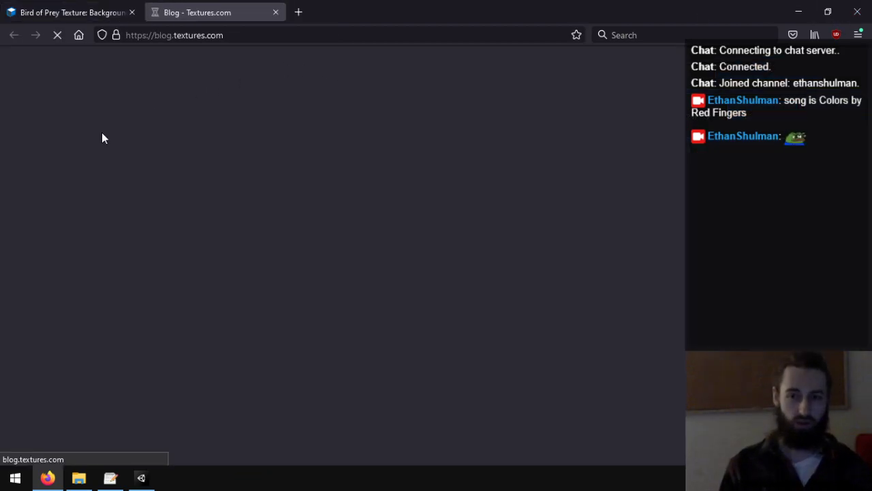
{"action": "scroll", "coordinate": [286, 202], "scroll_direction": "down", "scroll_amount": 15}
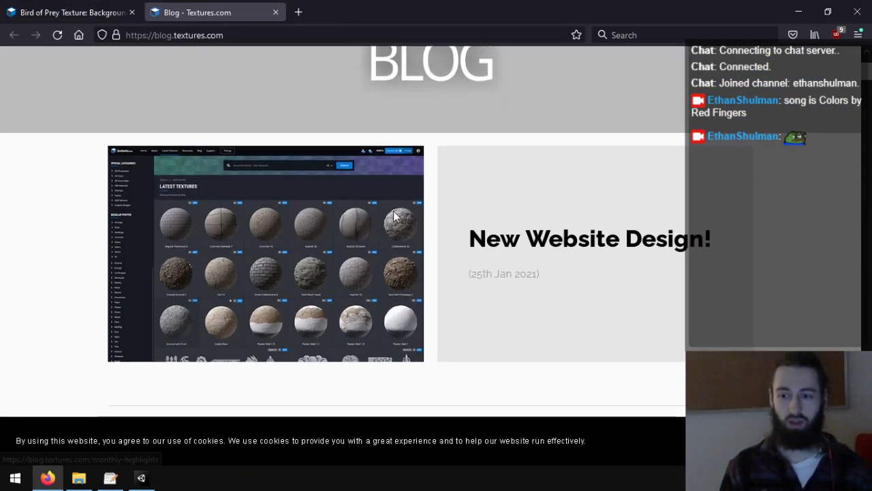
{"action": "scroll", "coordinate": [314, 185], "scroll_direction": "down", "scroll_amount": 20}
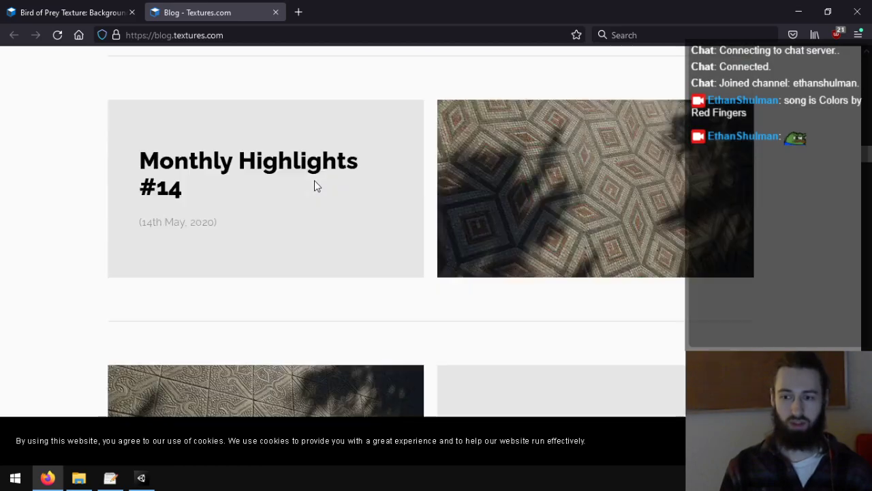
{"action": "scroll", "coordinate": [864, 220], "scroll_direction": "down", "scroll_amount": 7}
{"action": "scroll", "coordinate": [864, 220], "scroll_direction": "down", "scroll_amount": 7}
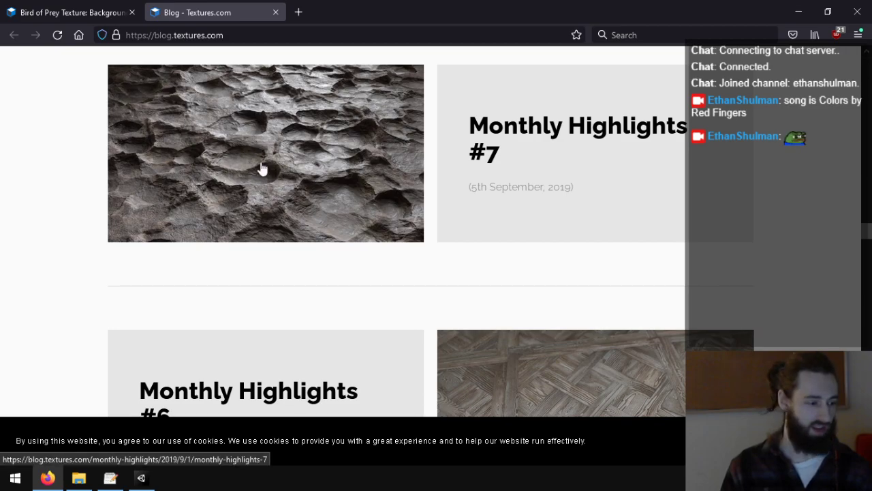
{"action": "scroll", "coordinate": [868, 232], "scroll_direction": "down", "scroll_amount": 3}
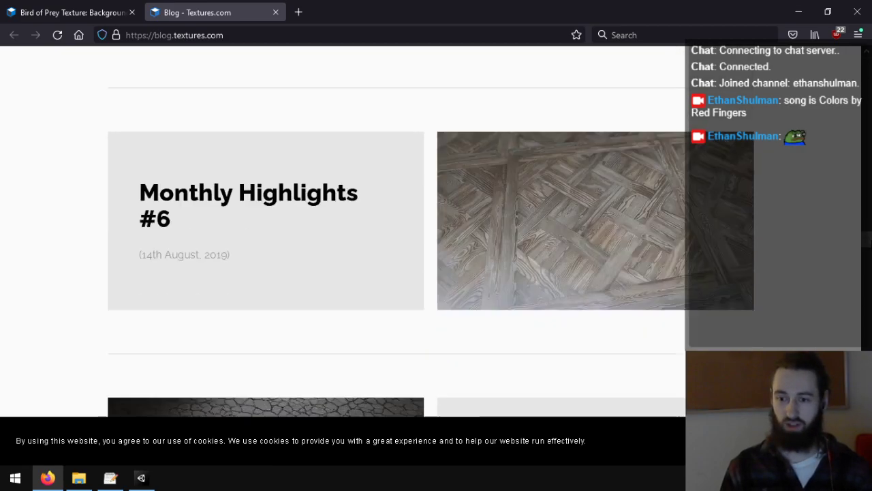
{"action": "scroll", "coordinate": [868, 232], "scroll_direction": "down", "scroll_amount": 10}
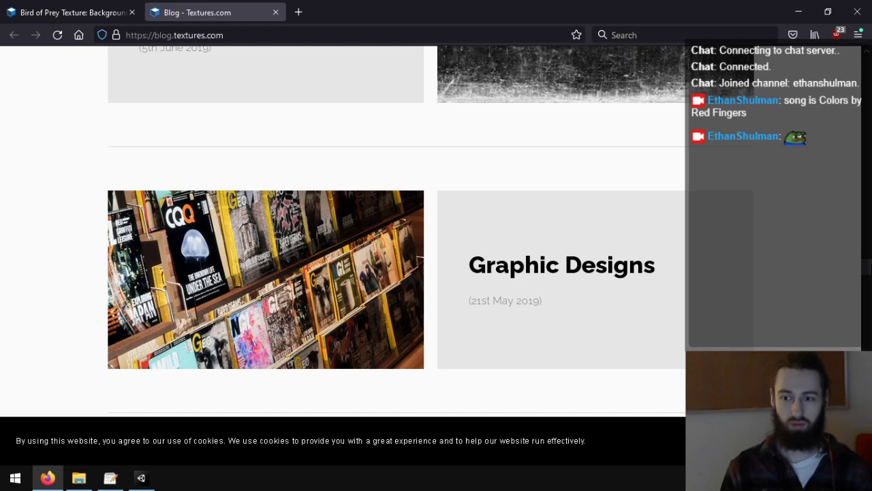
{"action": "left_click_drag", "start_coordinate": [867, 266], "coordinate": [845, 20]}
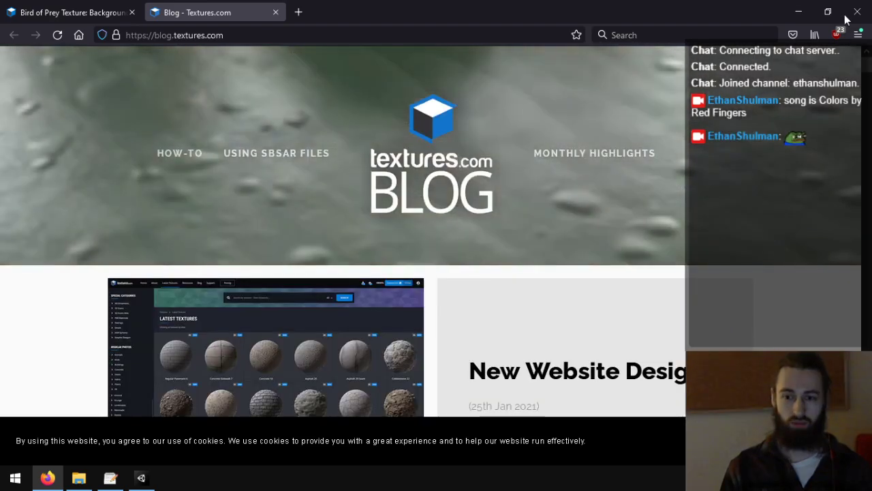
- Close the blog and the browser, and return to the end of the Textures.com line in Credits.txt
{"action": "left_click", "coordinate": [276, 13]}
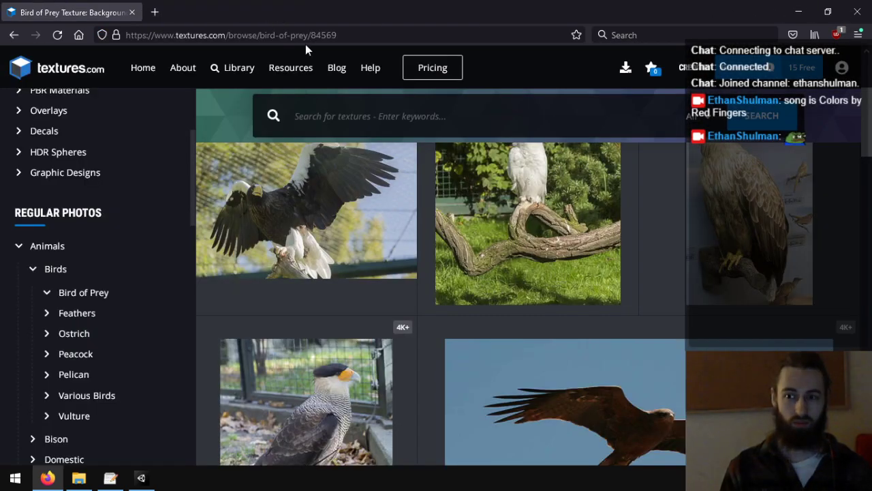
{"action": "left_click", "coordinate": [857, 12]}
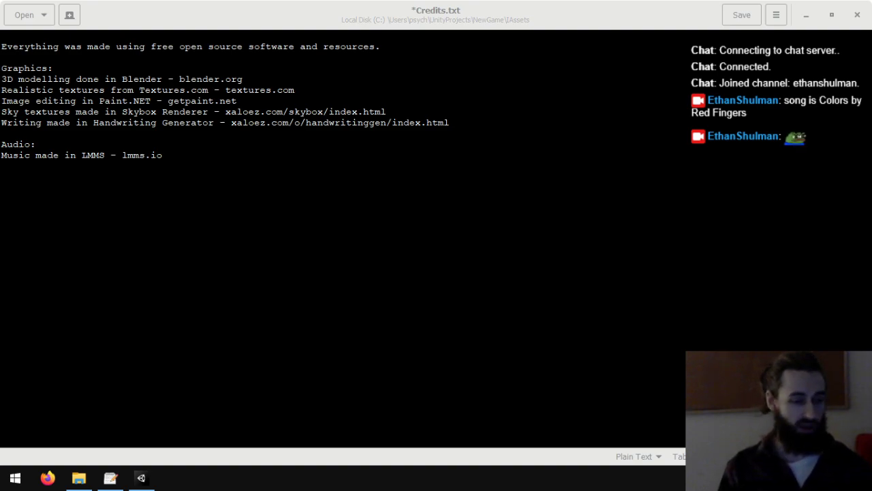
{"action": "left_click", "coordinate": [295, 89]}
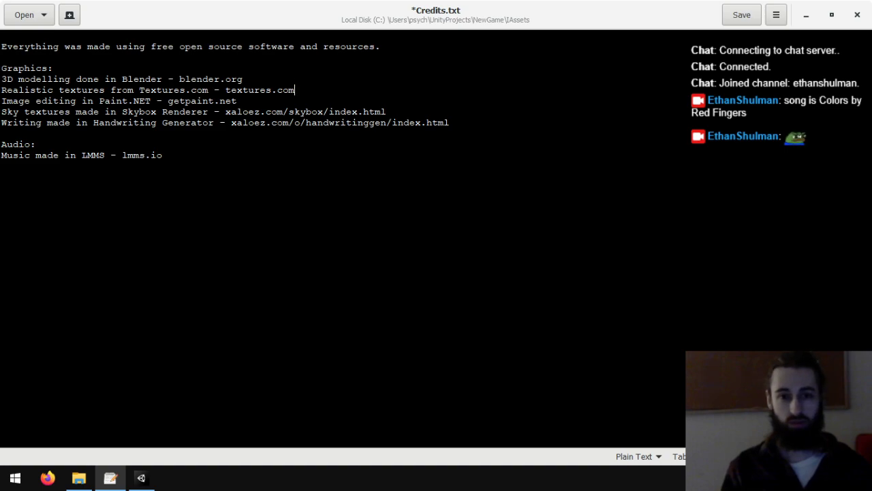
- Check the IAssets project folder for asset files that need crediting, and return to Credits.txt
{"action": "left_click", "coordinate": [78, 477]}
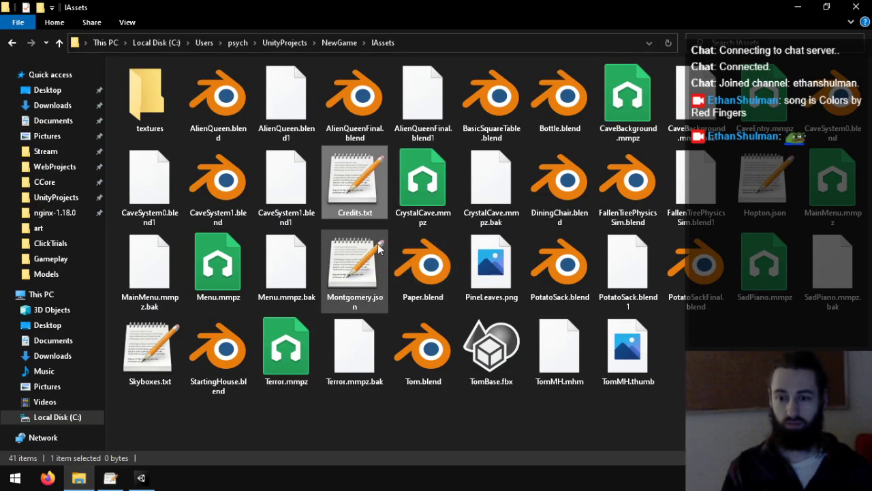
{"action": "left_click", "coordinate": [587, 414]}
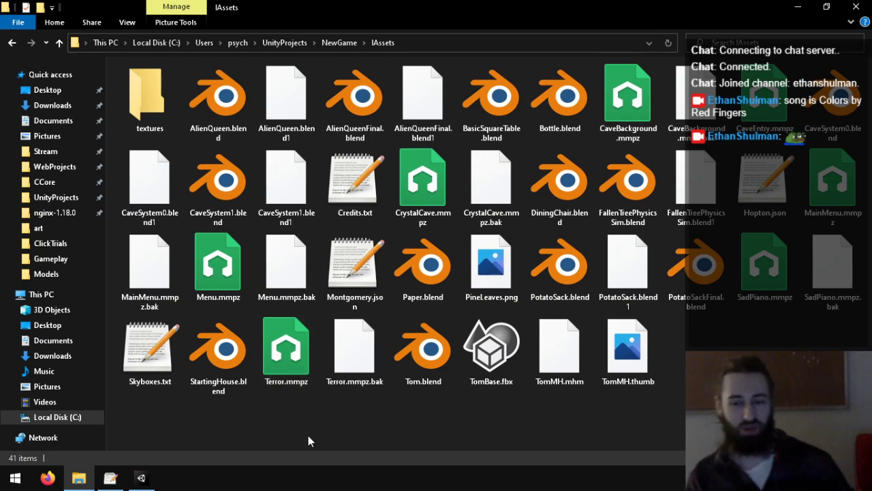
{"action": "left_click", "coordinate": [289, 364]}
{"action": "left_click", "coordinate": [302, 404]}
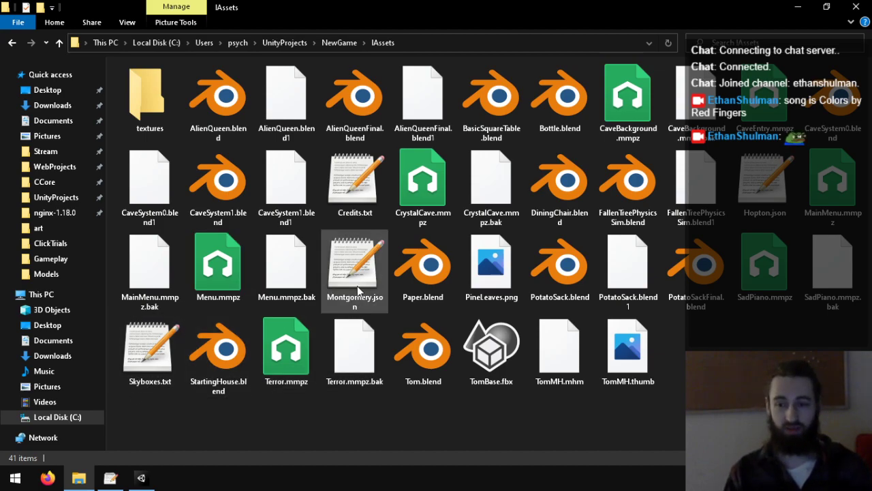
{"action": "left_click", "coordinate": [110, 478]}
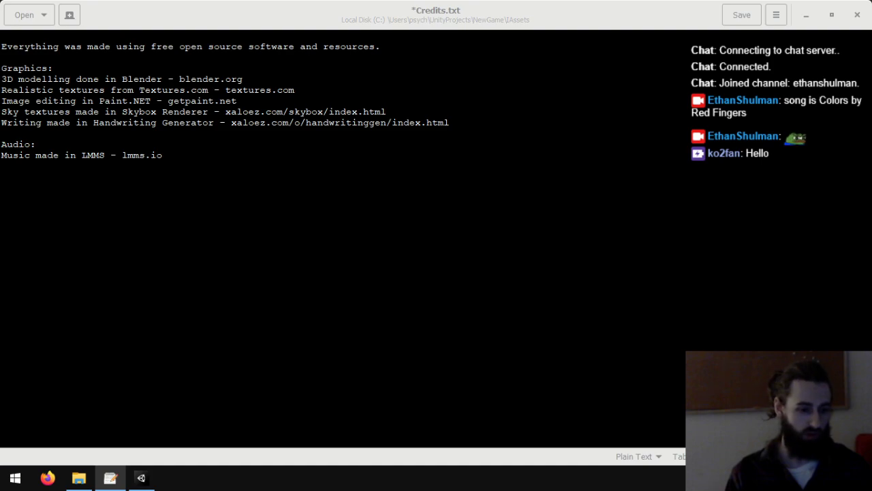
- Try toggling the Show Mod Icons preference in the Twitch chat pop-out window's settings
{"action": "left_click_drag", "start_coordinate": [0, 205], "coordinate": [329, 43]}
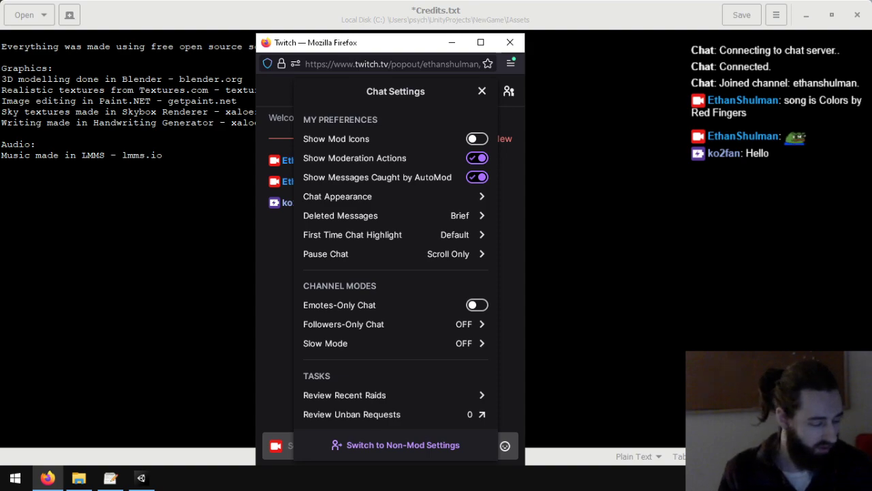
{"action": "left_click", "coordinate": [478, 140]}
{"action": "left_click", "coordinate": [479, 140]}
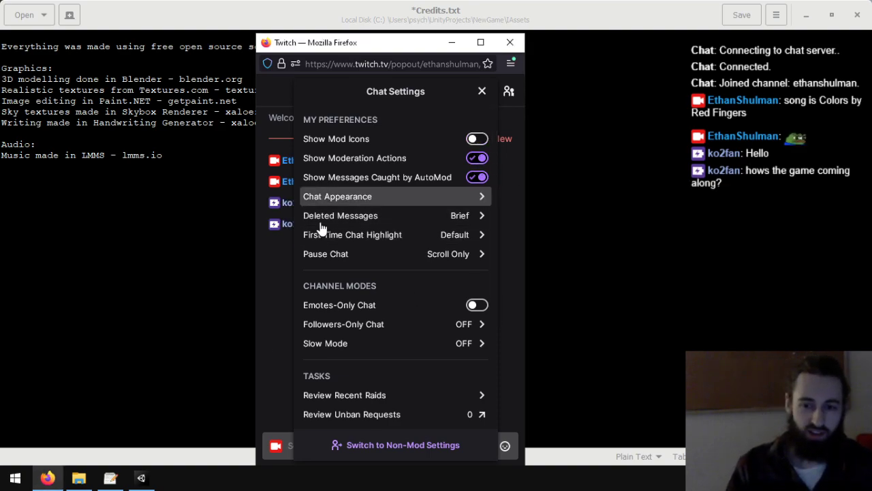
{"action": "left_click", "coordinate": [478, 139]}
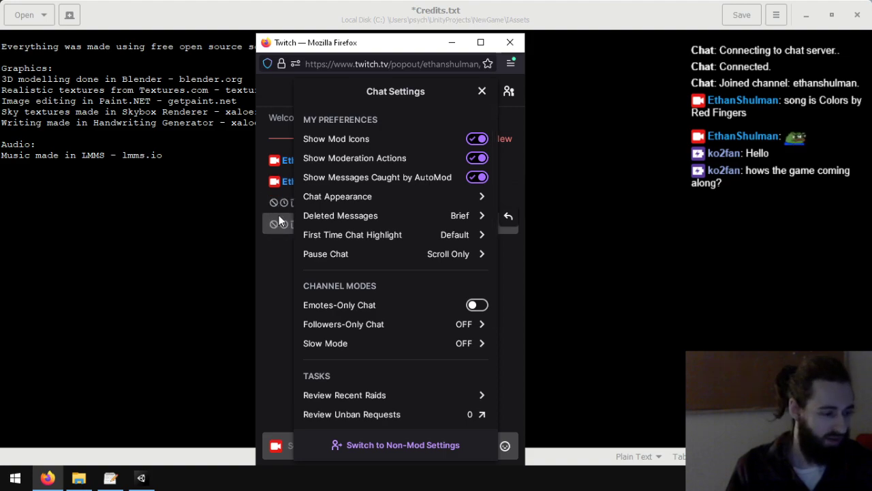
{"action": "left_click", "coordinate": [474, 140]}
{"action": "left_click", "coordinate": [476, 140]}
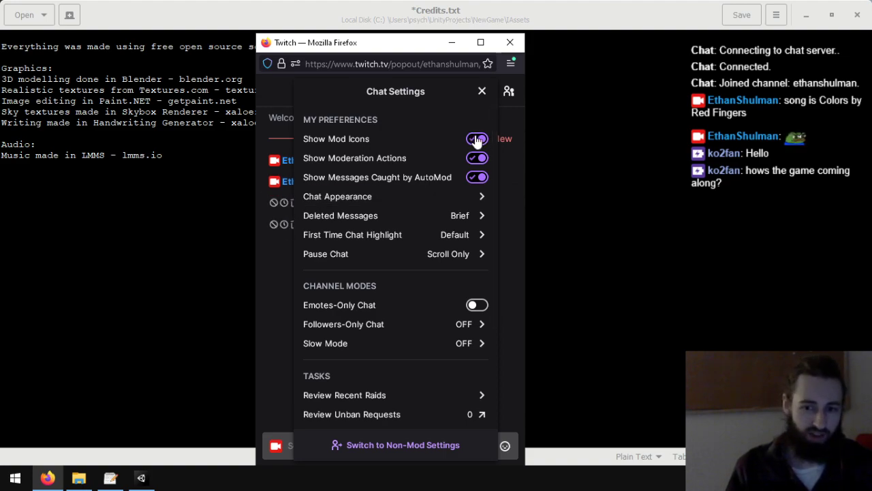
{"action": "left_click", "coordinate": [477, 139]}
{"action": "left_click", "coordinate": [477, 139]}
{"action": "left_click", "coordinate": [477, 140]}
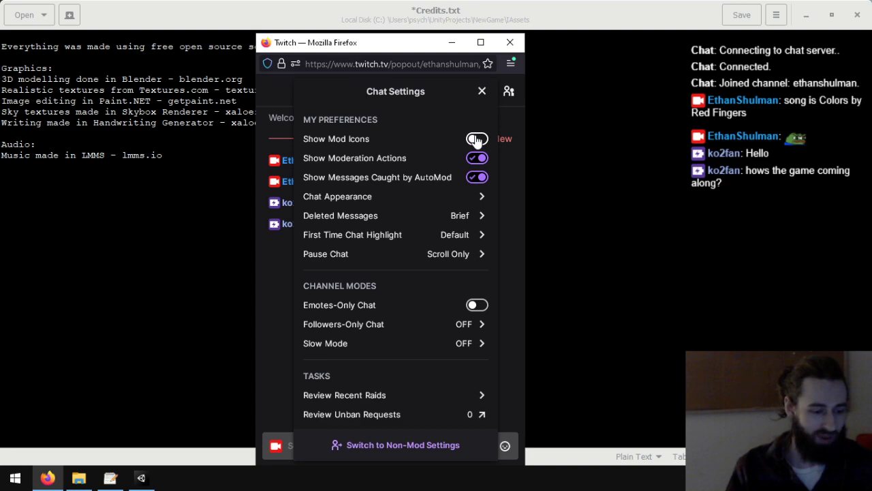
{"action": "left_click", "coordinate": [477, 140]}
{"action": "left_click", "coordinate": [477, 140]}
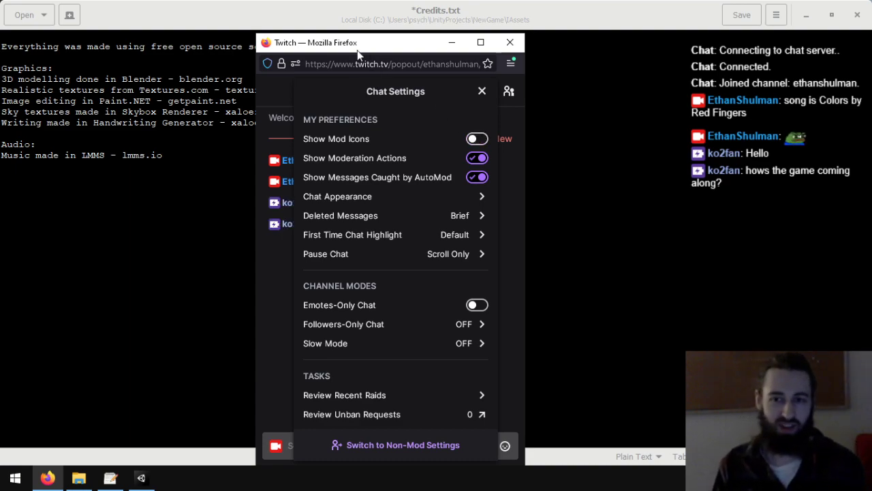
{"action": "left_click_drag", "start_coordinate": [379, 43], "coordinate": [0, 395]}
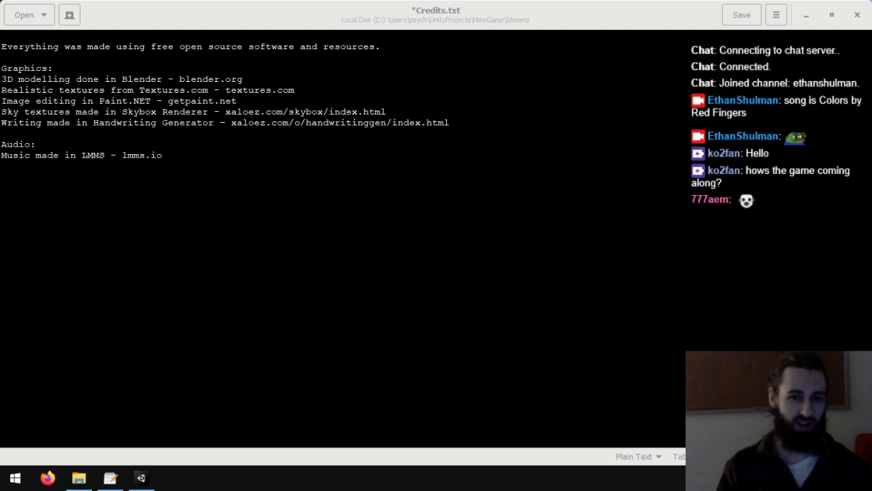
- Start a new line below the LMMS music entry in the Audio section of Credits.txt
{"action": "left_click", "coordinate": [110, 478]}
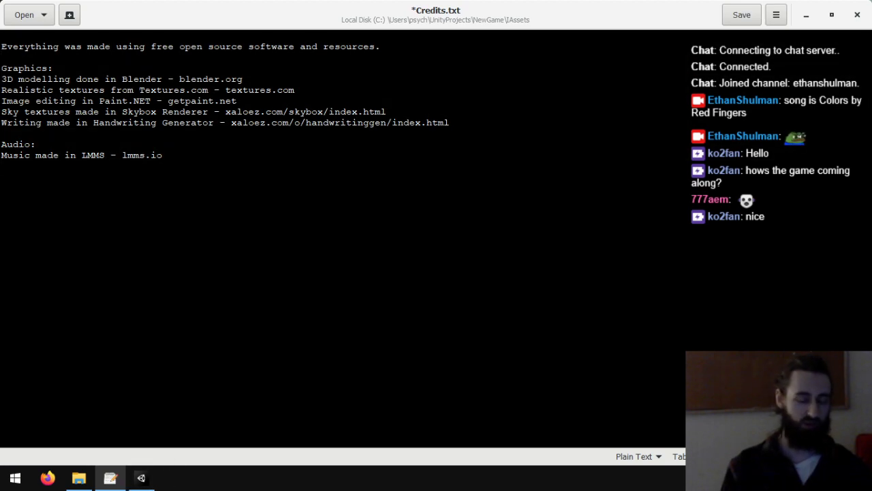
{"action": "key", "text": "Return"}
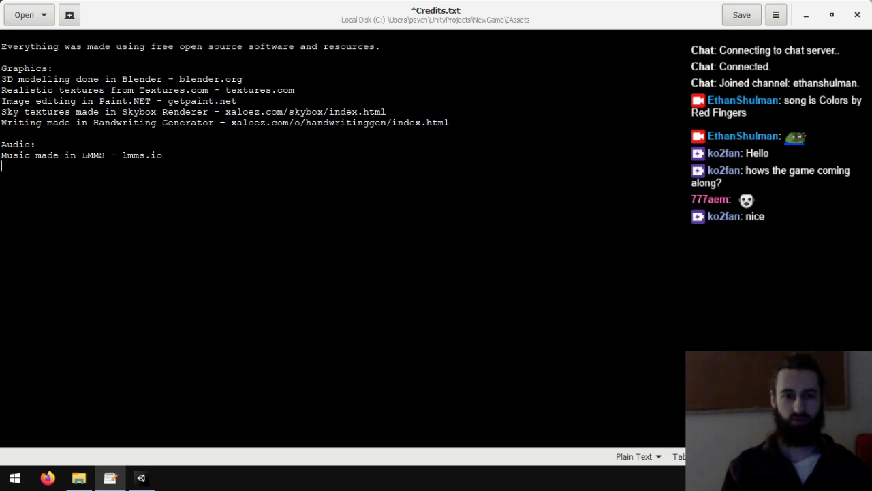
- Look over the IAssets folder and the UndergroundRiver scene in Unity, and return to Credits.txt
{"action": "left_click", "coordinate": [79, 478]}
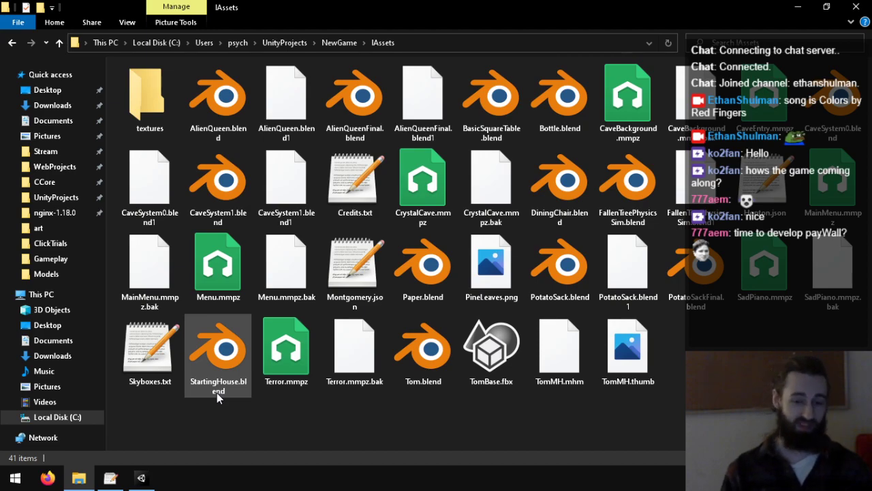
{"action": "left_click", "coordinate": [141, 477]}
{"action": "left_click_drag", "start_coordinate": [319, 207], "coordinate": [460, 185]}
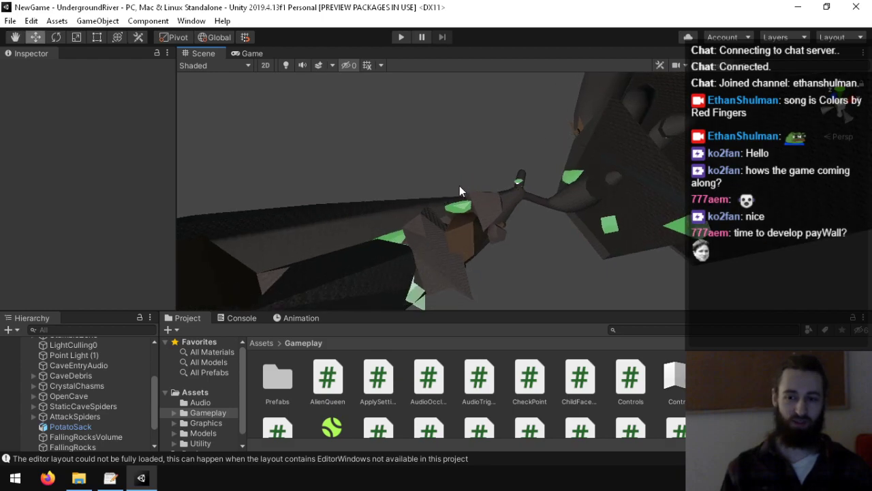
{"action": "left_click", "coordinate": [111, 477]}
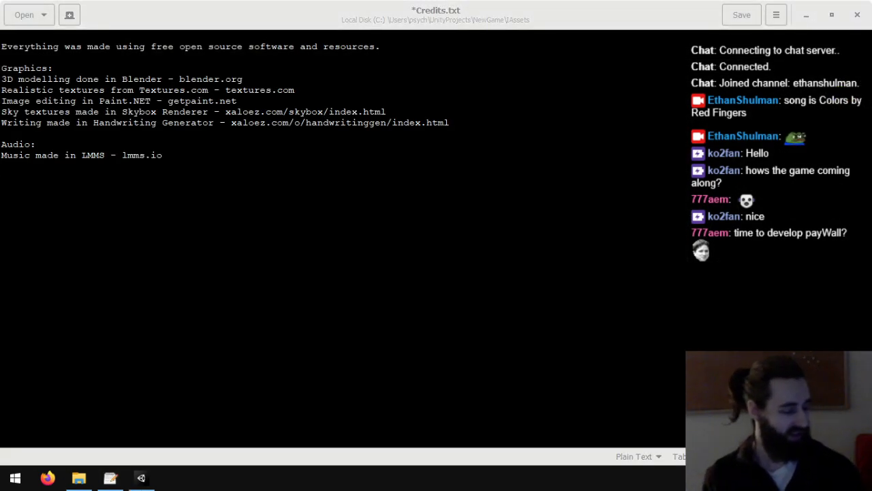
{"action": "left_click", "coordinate": [2, 165]}
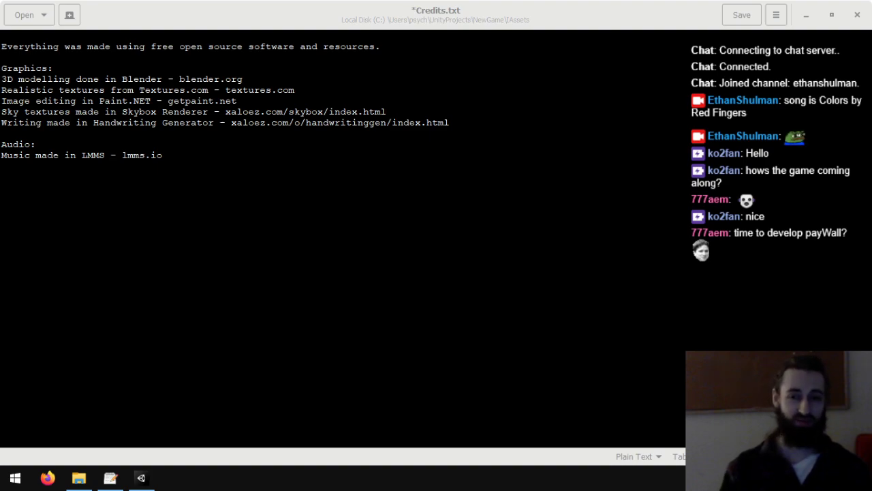
{"action": "left_click", "coordinate": [2, 133]}
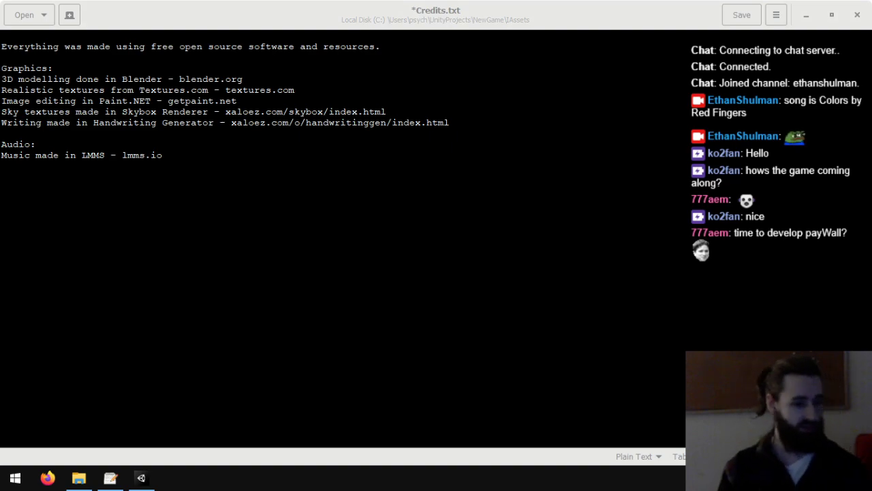
- Open Terror.mmpz from the IAssets folder in LMMS and check the instruments in its Beat+Bassline Editor
{"action": "left_click", "coordinate": [48, 478]}
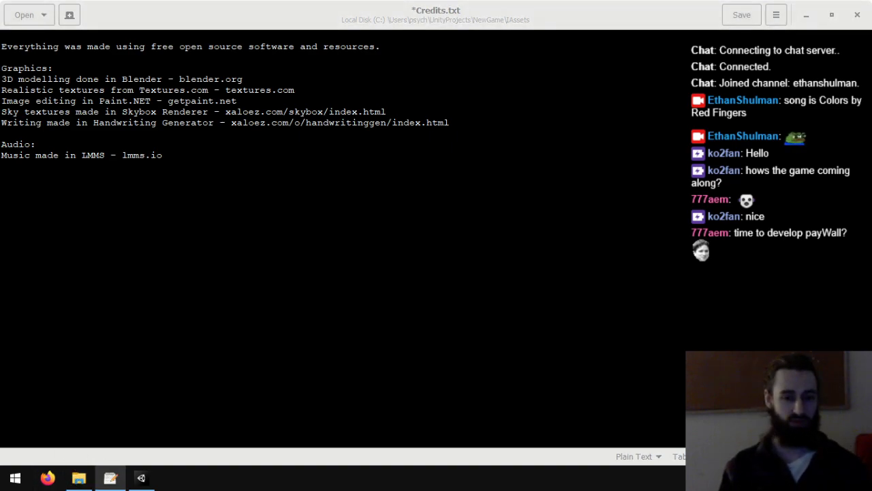
{"action": "left_click", "coordinate": [78, 478]}
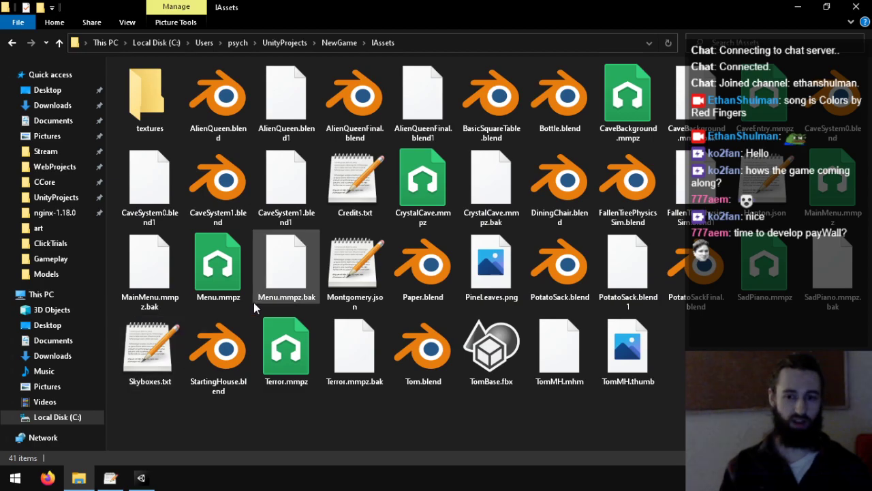
{"action": "left_click", "coordinate": [272, 350]}
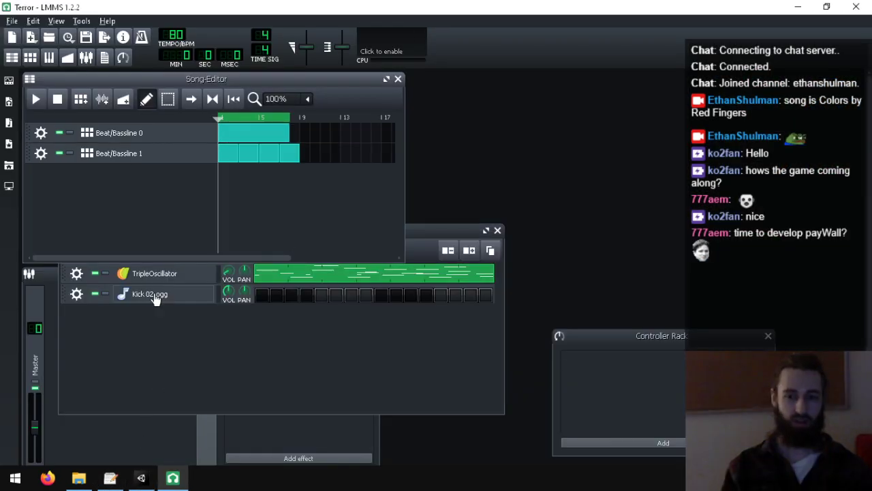
{"action": "left_click", "coordinate": [163, 333]}
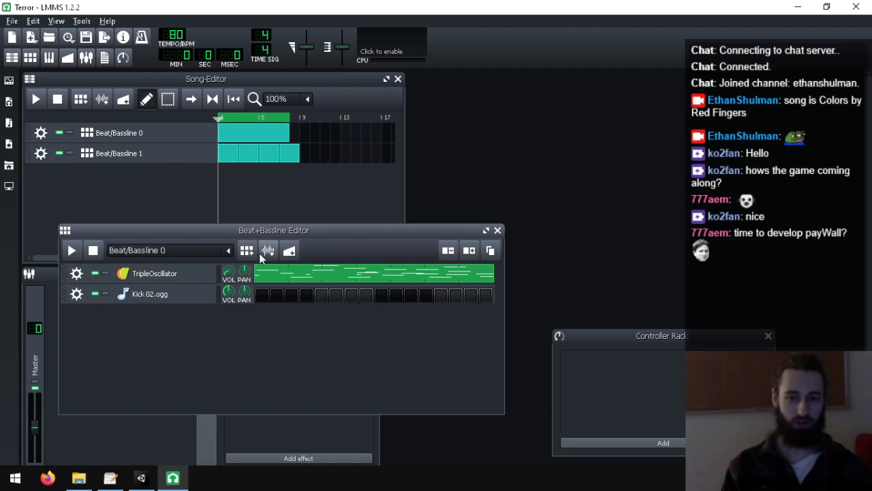
{"action": "left_click_drag", "start_coordinate": [238, 232], "coordinate": [538, 143]}
- Open the recent project Menu.mmpz, play the start of the song, and bring its Beat+Bassline Editor into view
{"action": "left_click", "coordinate": [12, 21]}
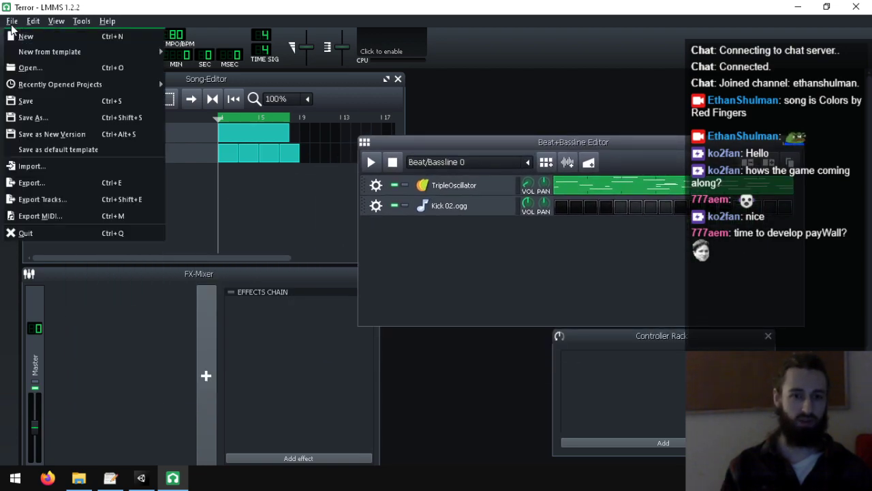
{"action": "mouse_move", "coordinate": [90, 84]}
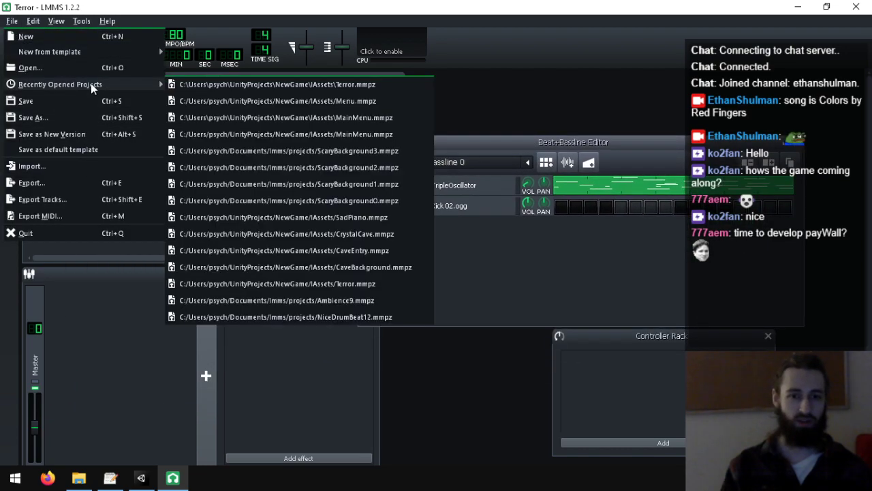
{"action": "left_click", "coordinate": [343, 100]}
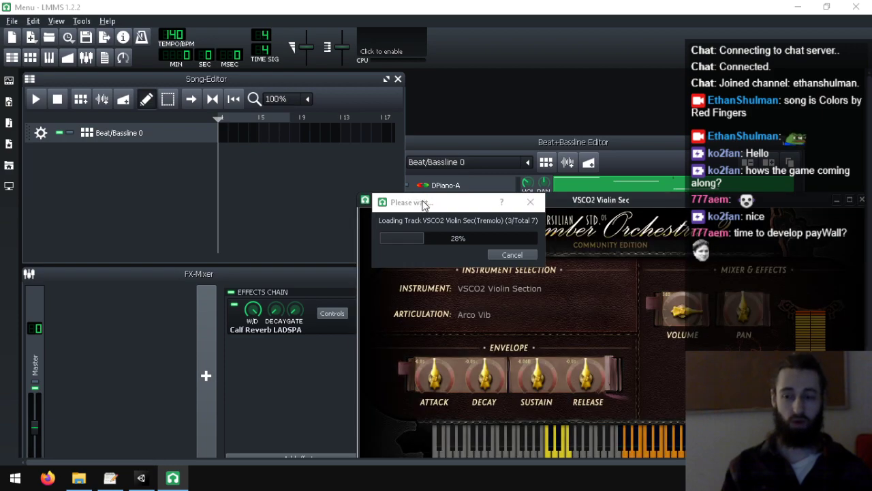
{"action": "left_click", "coordinate": [10, 11]}
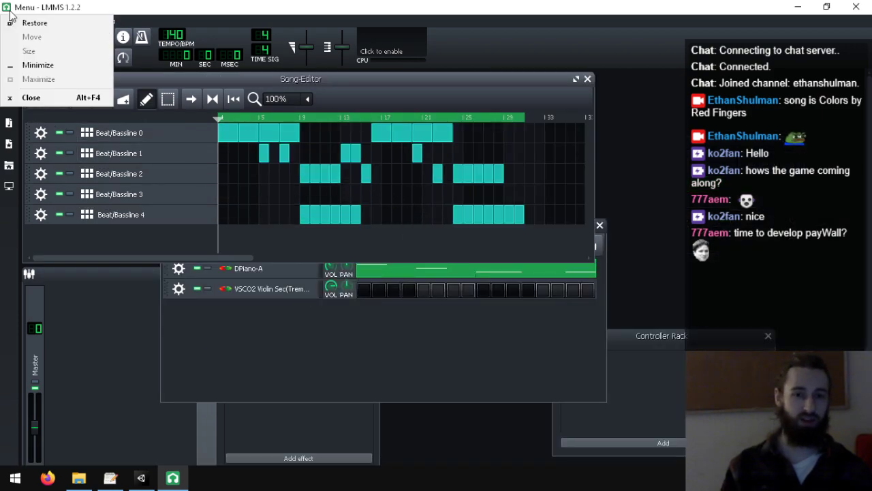
{"action": "left_click", "coordinate": [187, 10]}
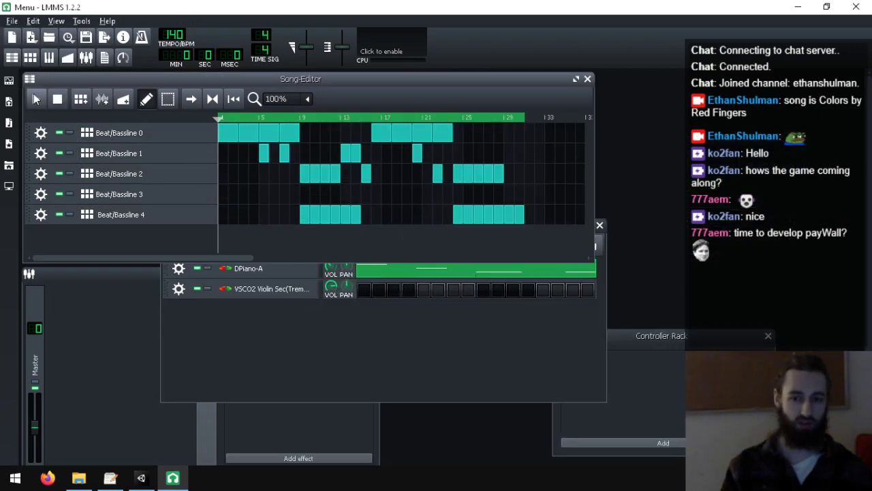
{"action": "left_click", "coordinate": [34, 96]}
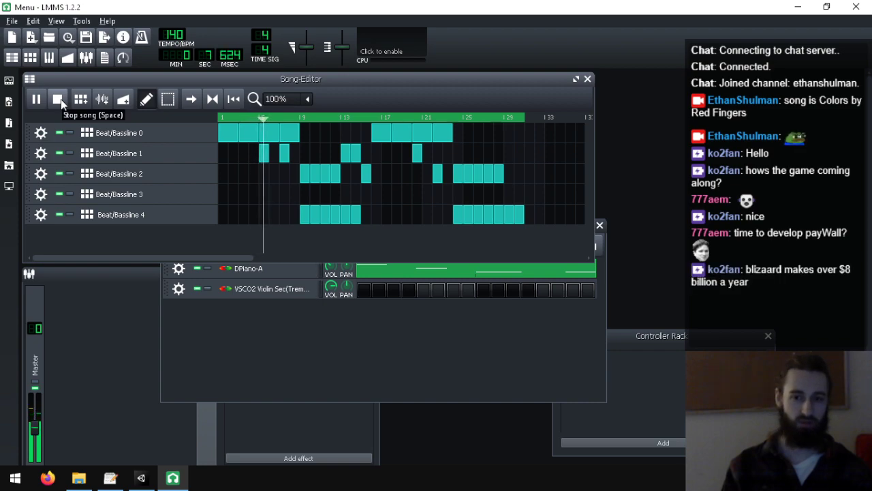
{"action": "left_click", "coordinate": [58, 99]}
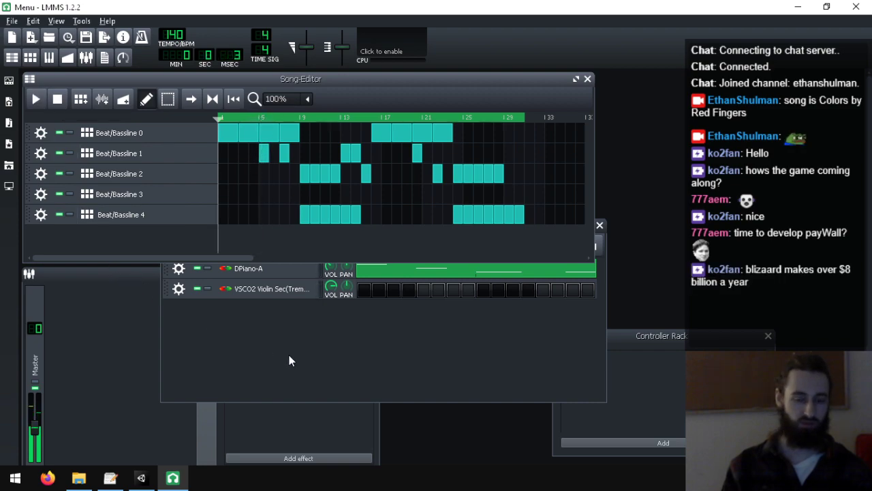
{"action": "left_click", "coordinate": [340, 357]}
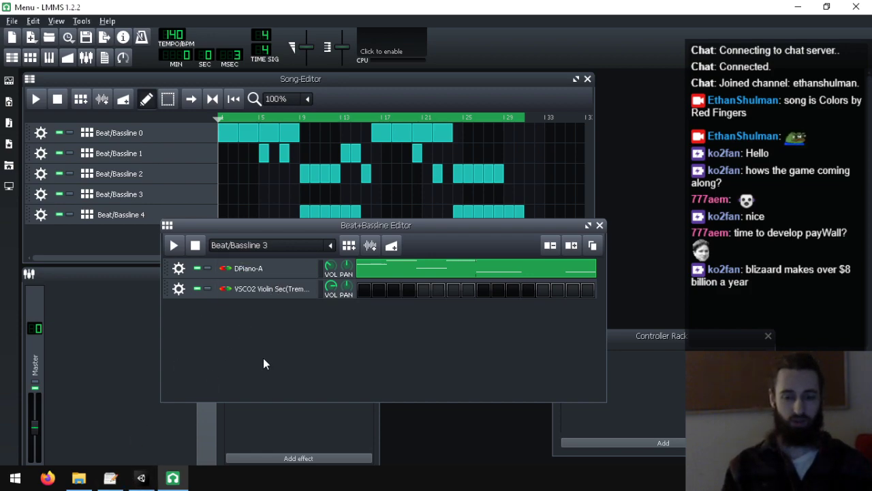
- Inspect the DPiano-A instrument's plugin interface and its plugin file location to identify the developer
{"action": "left_click", "coordinate": [232, 268]}
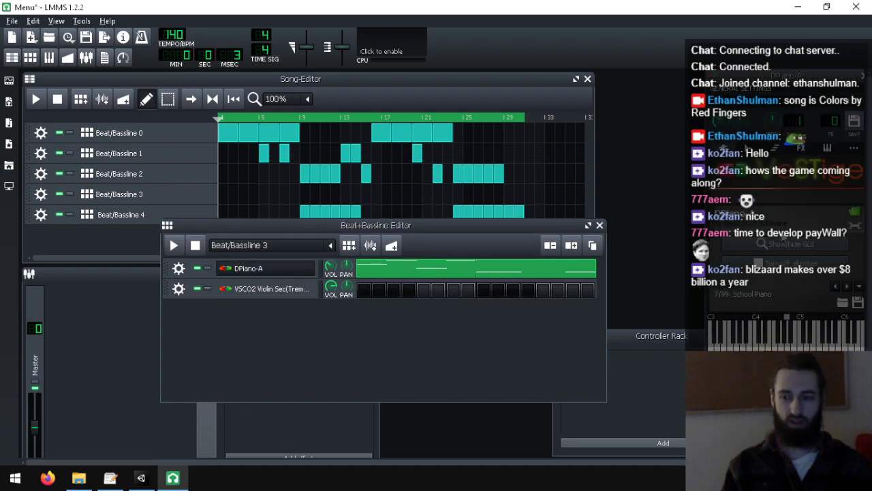
{"action": "left_click_drag", "start_coordinate": [467, 247], "coordinate": [334, 67]}
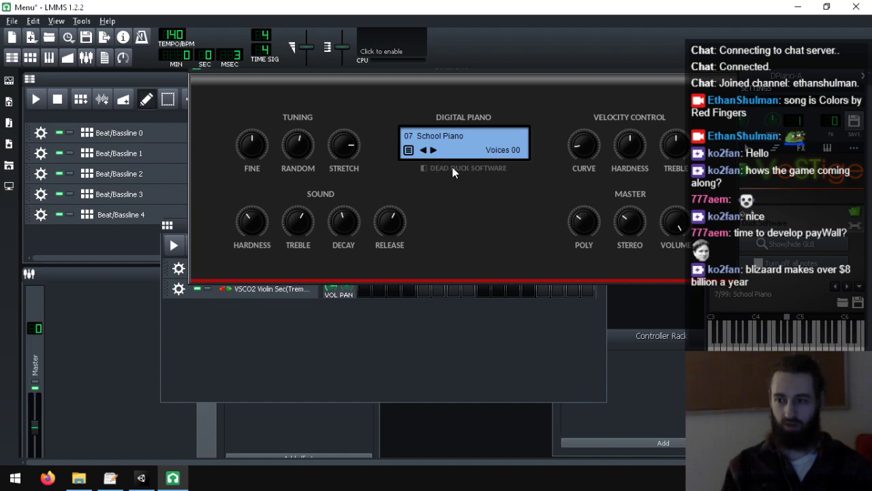
{"action": "left_click", "coordinate": [732, 75]}
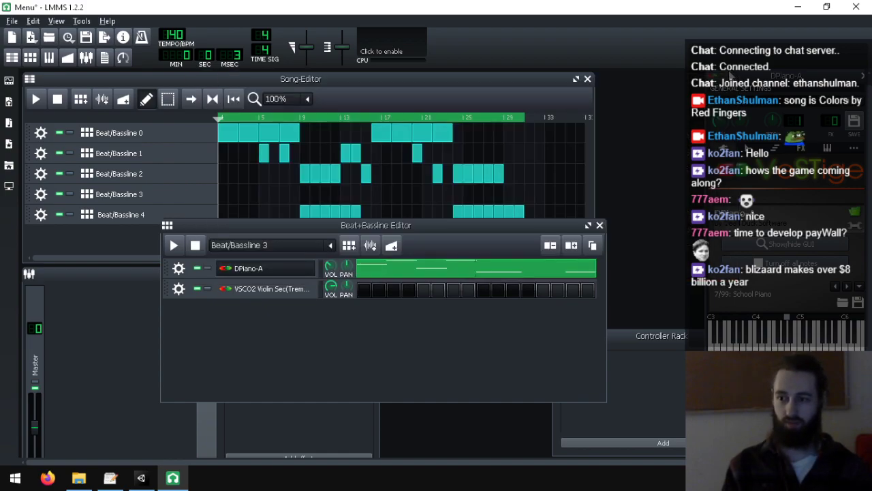
{"action": "left_click", "coordinate": [859, 212]}
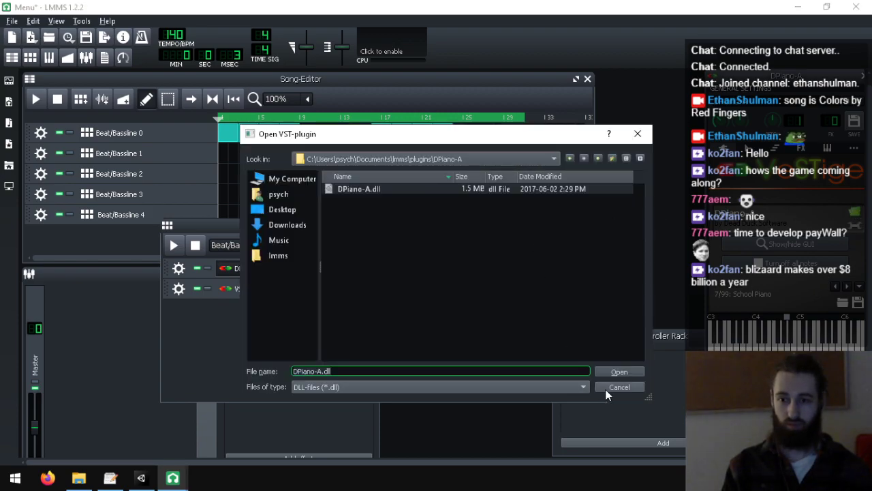
{"action": "left_click", "coordinate": [607, 389]}
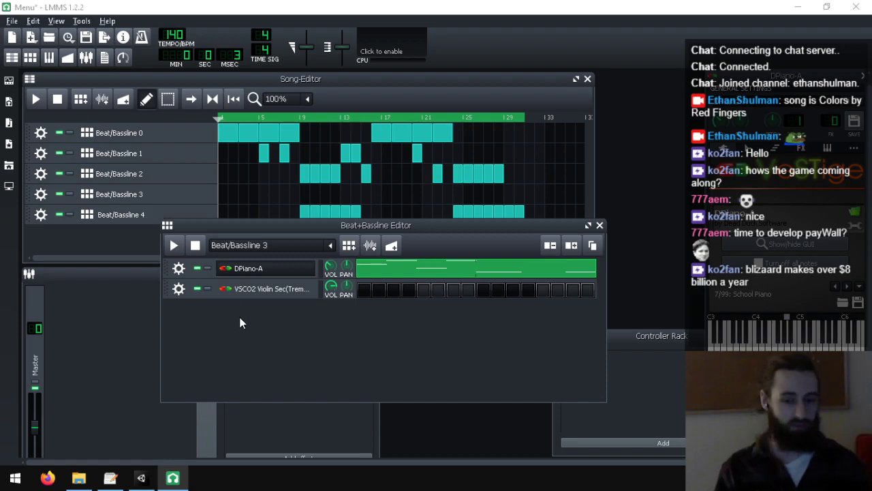
{"action": "left_click", "coordinate": [111, 478]}
{"action": "left_click", "coordinate": [2, 167]}
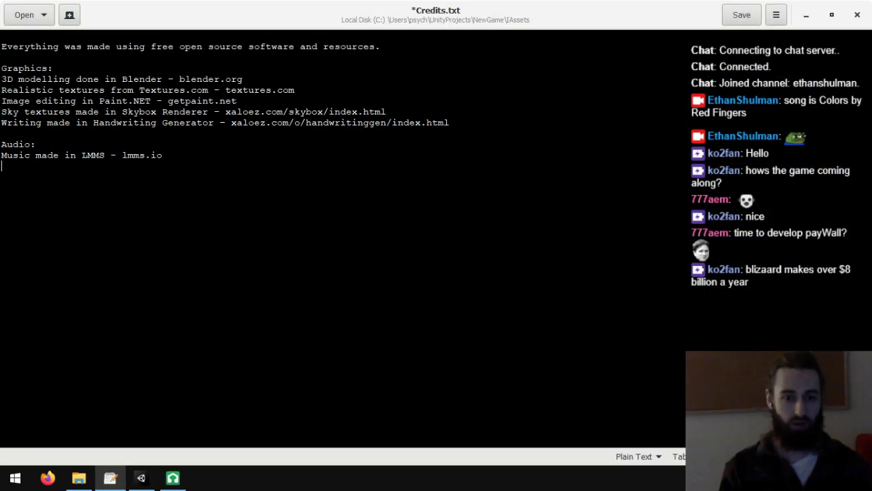
{"action": "key", "text": "Return"}
{"action": "type", "text": "VSC"}
{"action": "key", "text": "BackSpace"}
{"action": "key", "text": "BackSpace"}
{"action": "key", "text": "BackSpace"}
{"action": "key", "text": "BackSpace"}
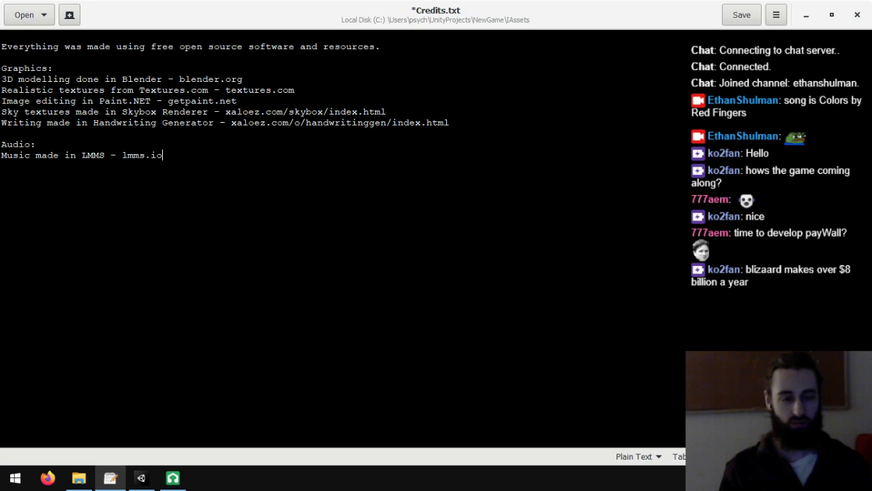
- Check the developer's page at deadducksoftware.blogspot.com in Firefox, and close the browser
{"action": "key", "text": "Return"}
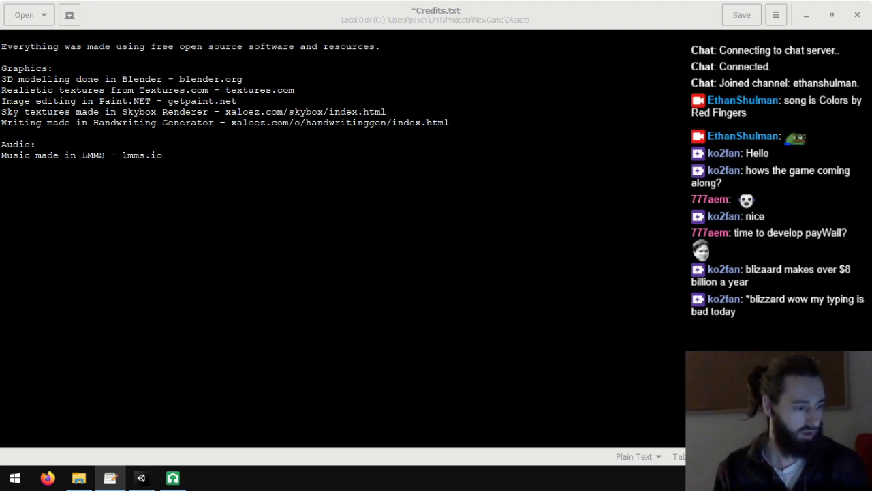
{"action": "key", "text": "alt+Tab"}
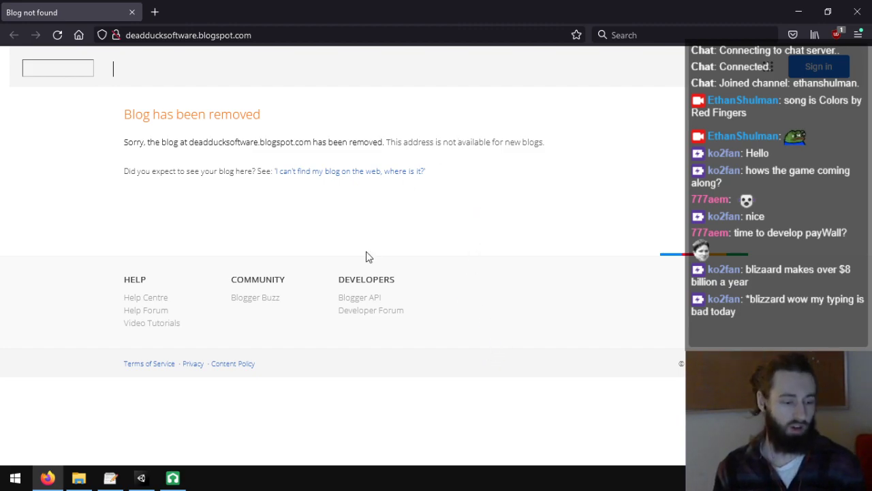
{"action": "left_click", "coordinate": [857, 12]}
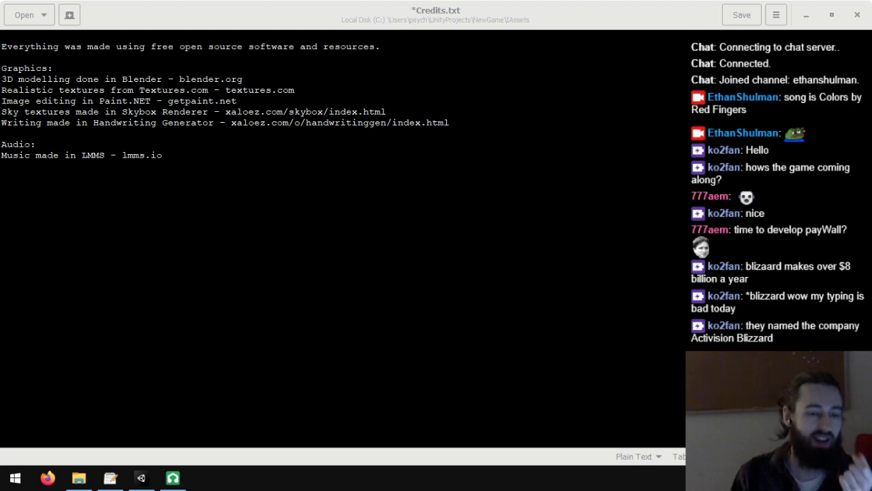
{"action": "left_click", "coordinate": [2, 166]}
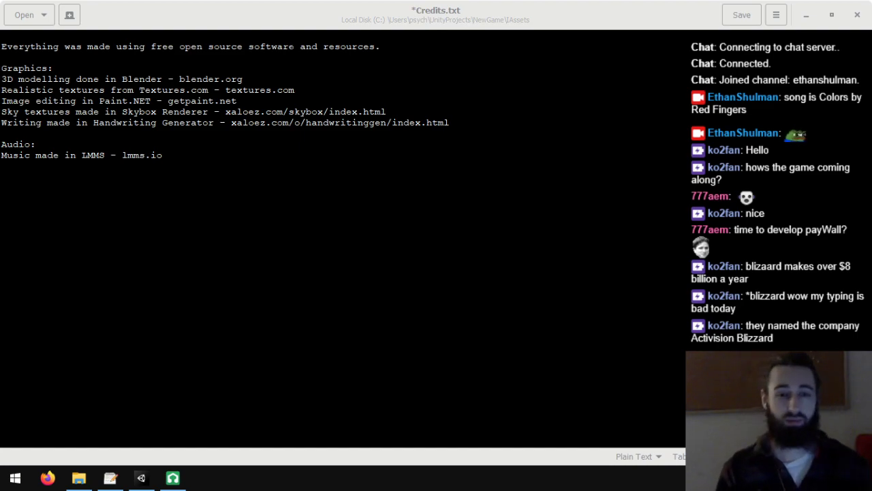
{"action": "left_click", "coordinate": [163, 155]}
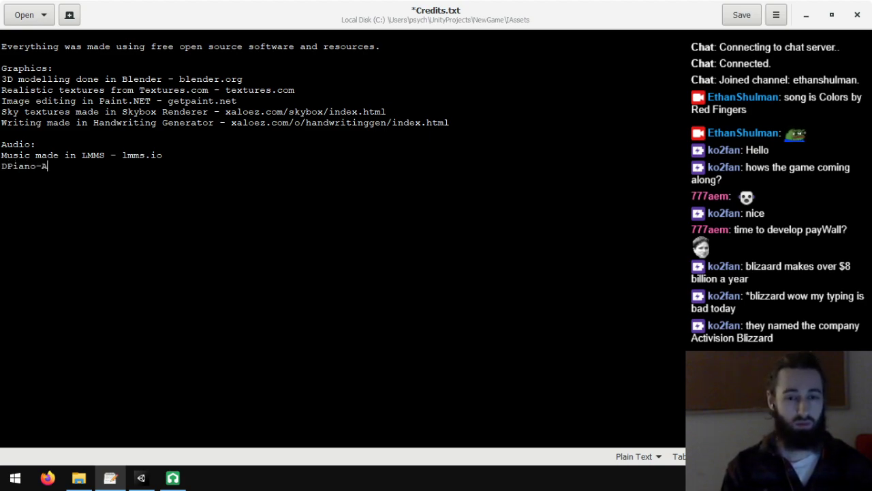
{"action": "type", "text": "uck "}
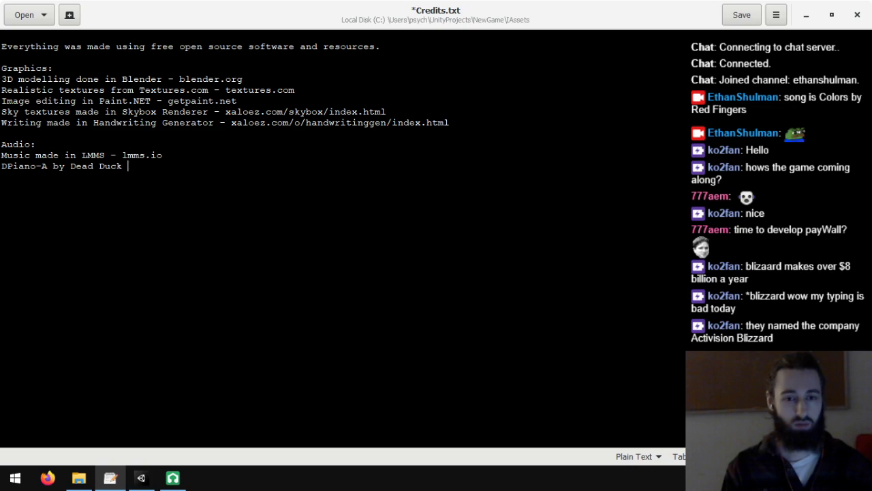
{"action": "type", "text": "Software"}
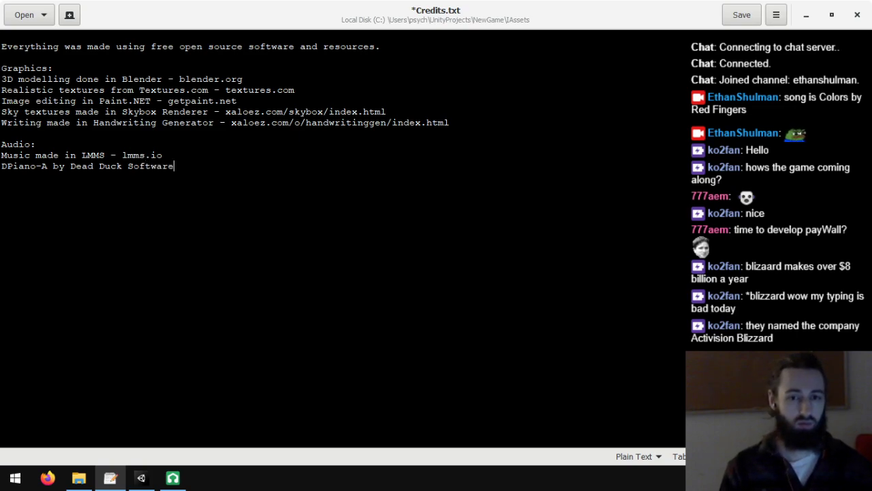
{"action": "key", "text": "Left"}
{"action": "type", "text": "VST"}
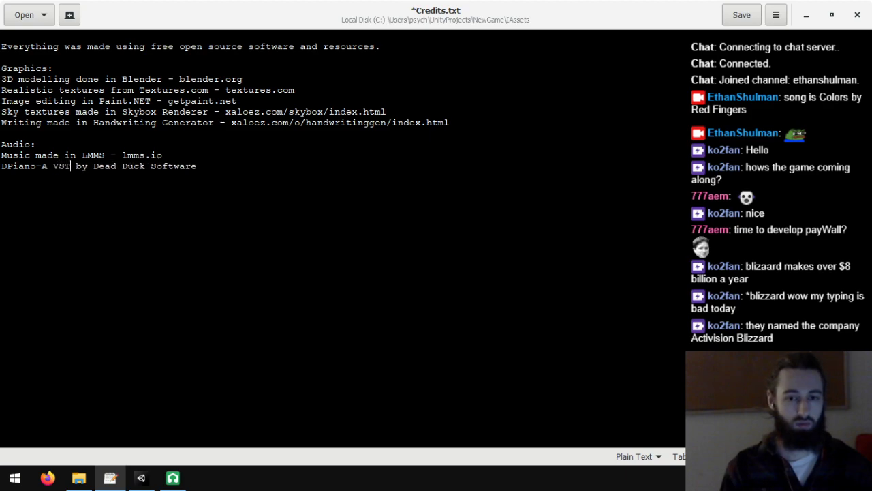
{"action": "type", "text": "-"}
{"action": "type", "text": "https://plugins4free.com/plugin/2812/"}
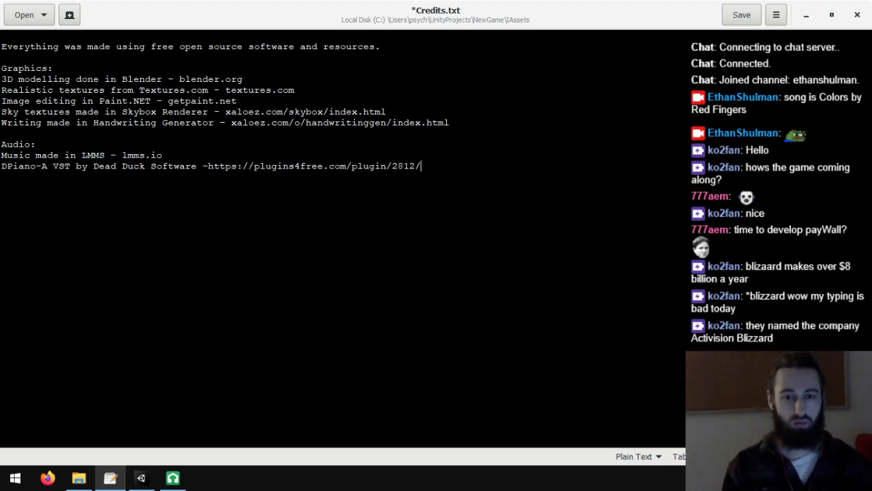
{"action": "left_click", "coordinate": [208, 166]}
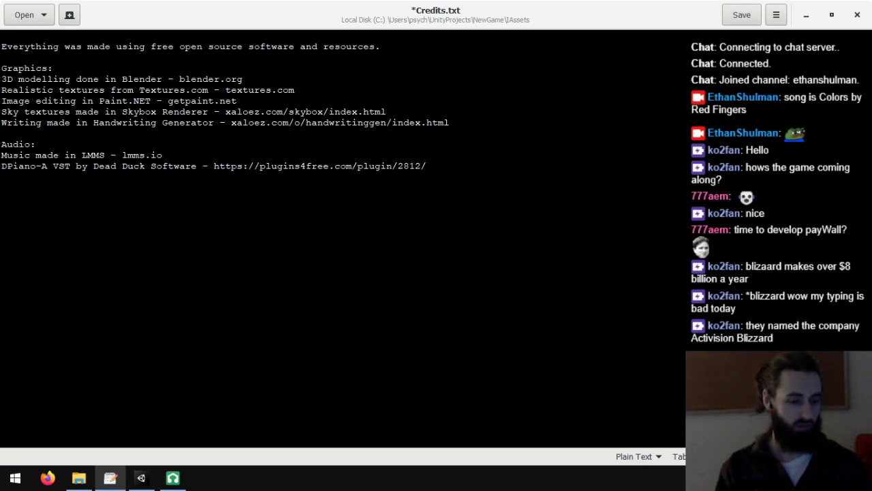
- Switch to LMMS and inspect the VSCO2 Violin Sec instrument's plugin interface to identify its product and maker
{"action": "key", "text": "alt+Tab"}
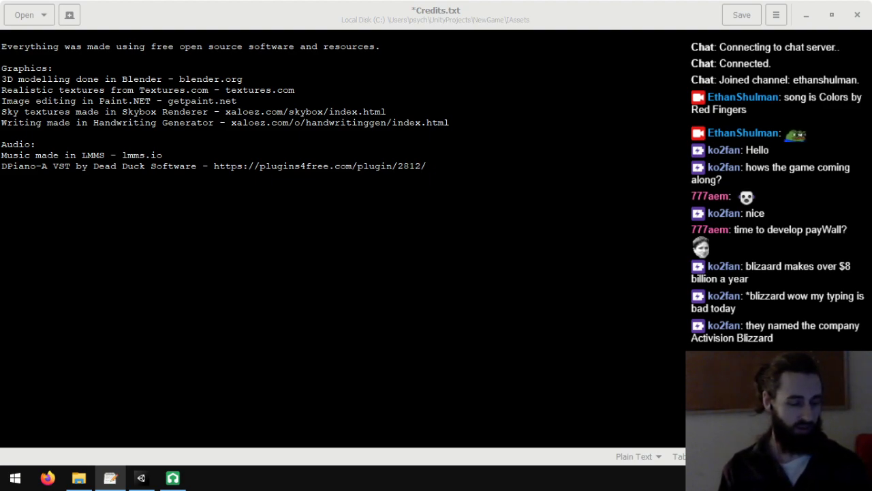
{"action": "key", "text": "alt+Tab"}
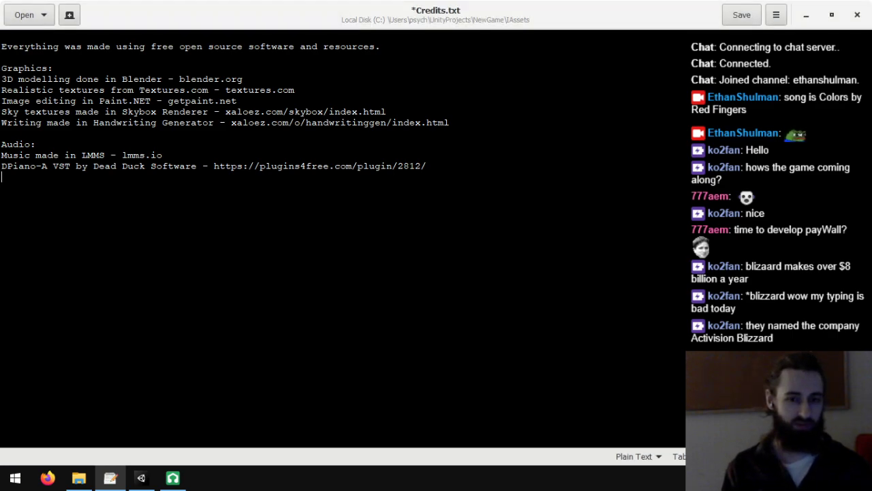
{"action": "key", "text": "alt+Tab"}
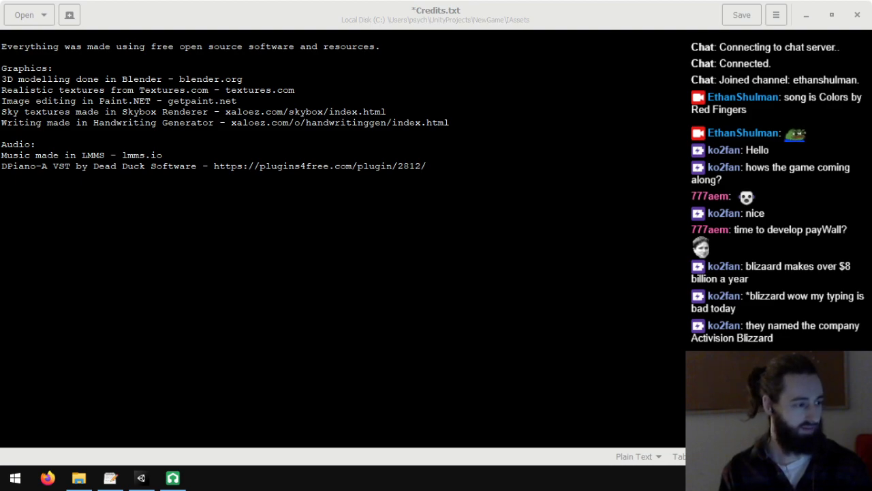
{"action": "left_click", "coordinate": [173, 478]}
{"action": "left_click", "coordinate": [287, 289]}
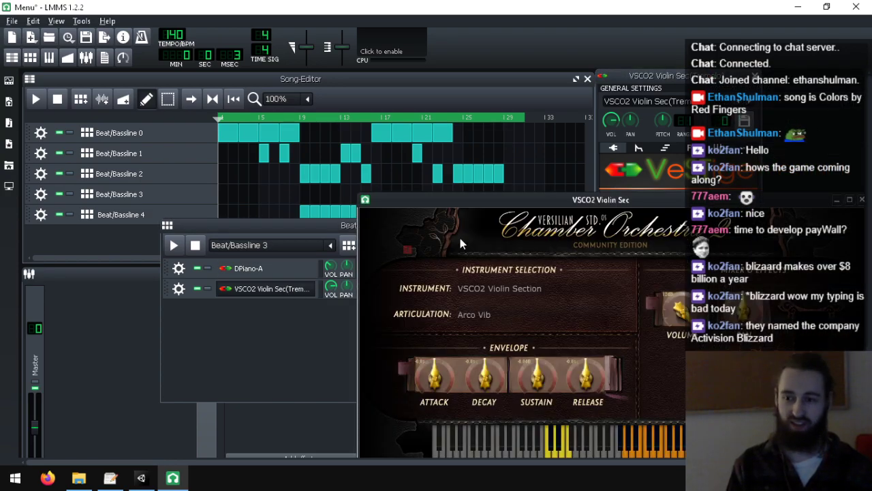
{"action": "left_click", "coordinate": [503, 193]}
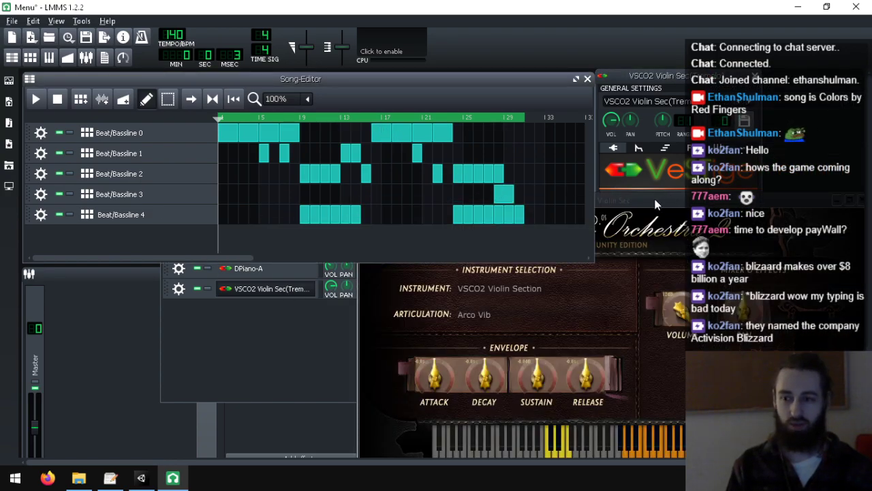
{"action": "left_click_drag", "start_coordinate": [655, 203], "coordinate": [507, 20]}
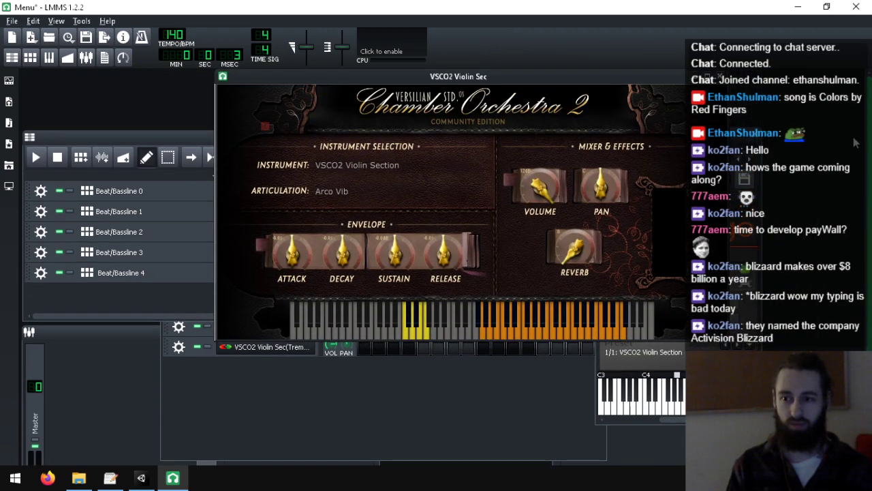
- Switch the VSCO2 Violin Section's articulation to Tremolo and play the song from the start
{"action": "left_click_drag", "start_coordinate": [448, 74], "coordinate": [504, 118]}
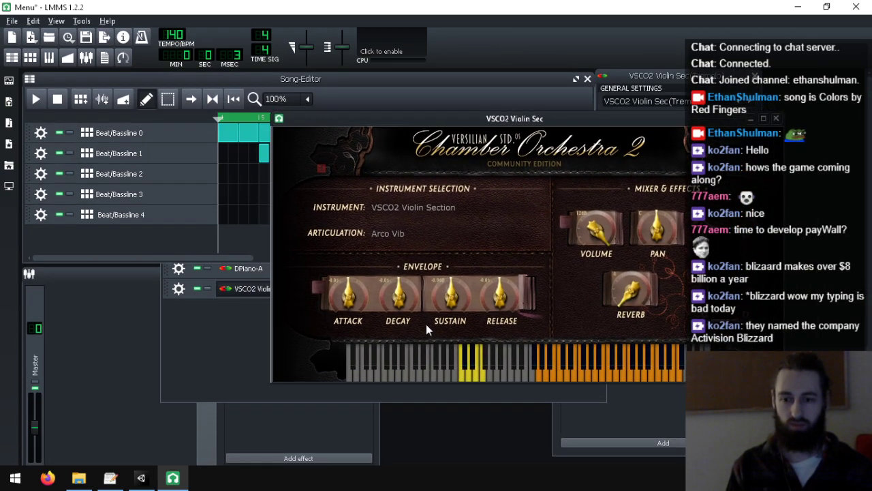
{"action": "left_click", "coordinate": [468, 376]}
{"action": "left_click", "coordinate": [297, 80]}
{"action": "key", "text": "space"}
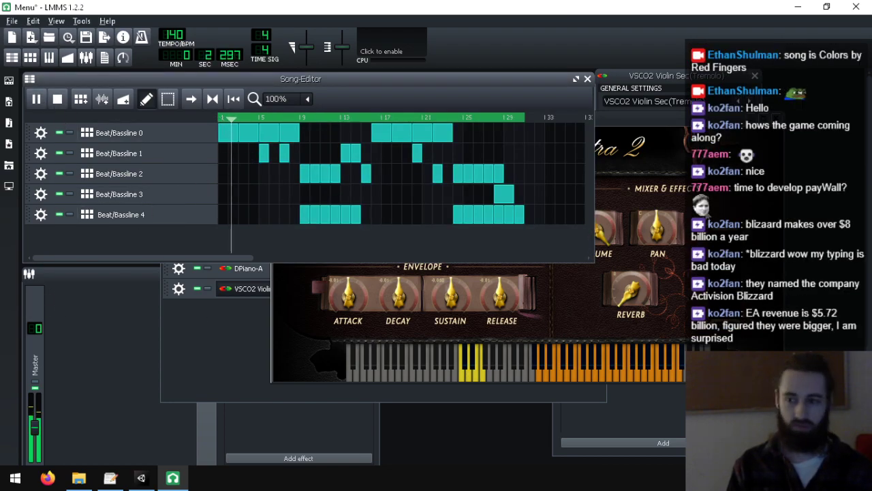
{"action": "left_click", "coordinate": [654, 114]}
{"action": "left_click", "coordinate": [514, 322]}
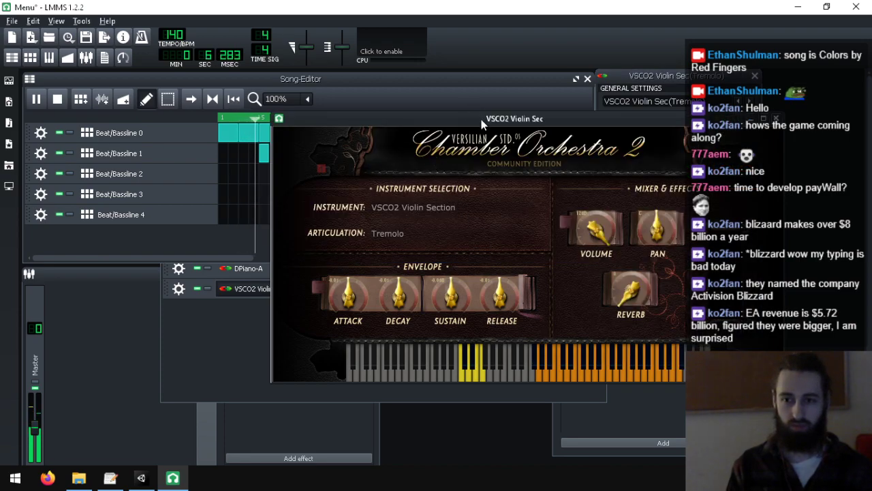
- Adjust the violin plugin's volume by ear while the song plays, and stop playback with the plugin interface closed
{"action": "left_click_drag", "start_coordinate": [481, 119], "coordinate": [529, 138]}
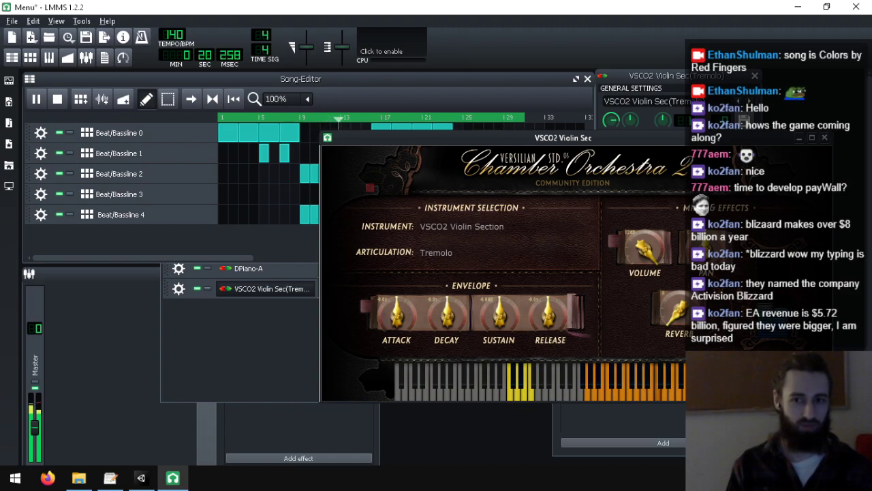
{"action": "left_click_drag", "start_coordinate": [438, 140], "coordinate": [468, 265]}
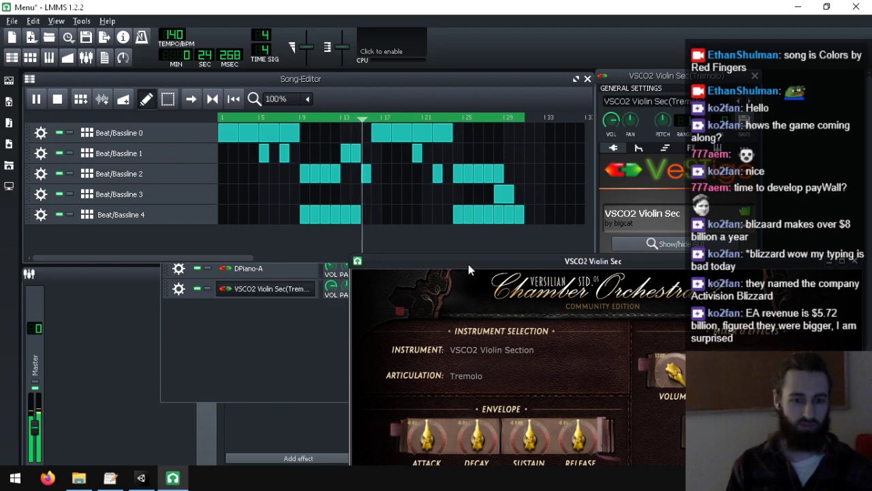
{"action": "left_click_drag", "start_coordinate": [468, 264], "coordinate": [428, 140]}
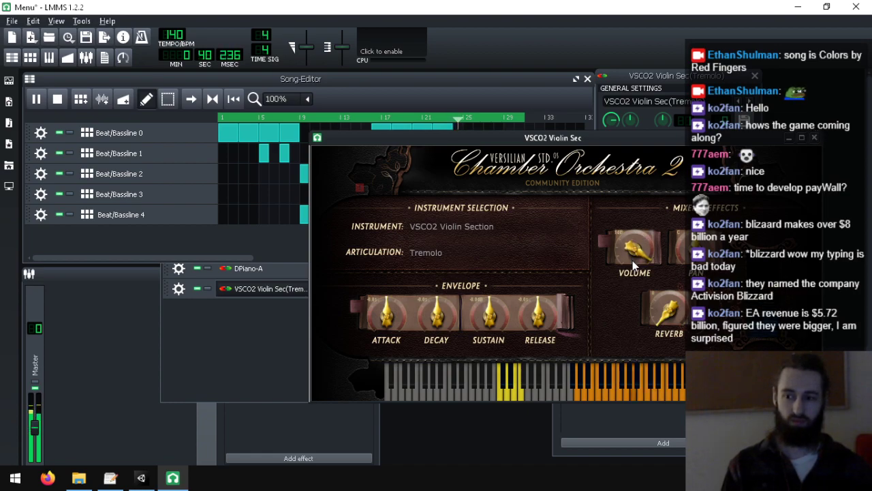
{"action": "left_click_drag", "start_coordinate": [631, 263], "coordinate": [630, 288]}
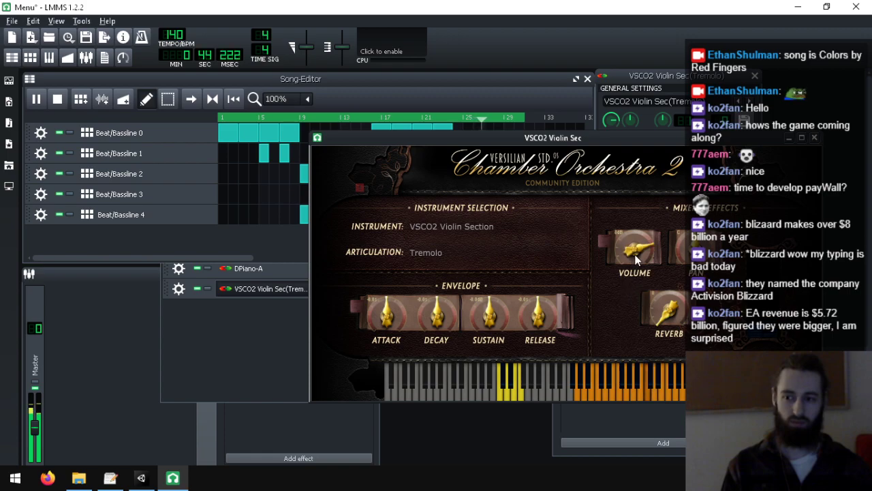
{"action": "left_click_drag", "start_coordinate": [635, 252], "coordinate": [637, 237]}
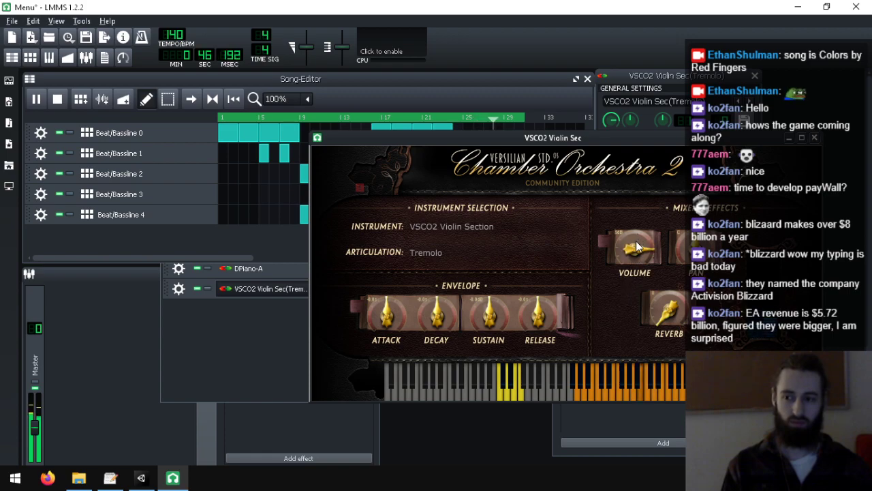
{"action": "left_click", "coordinate": [814, 137]}
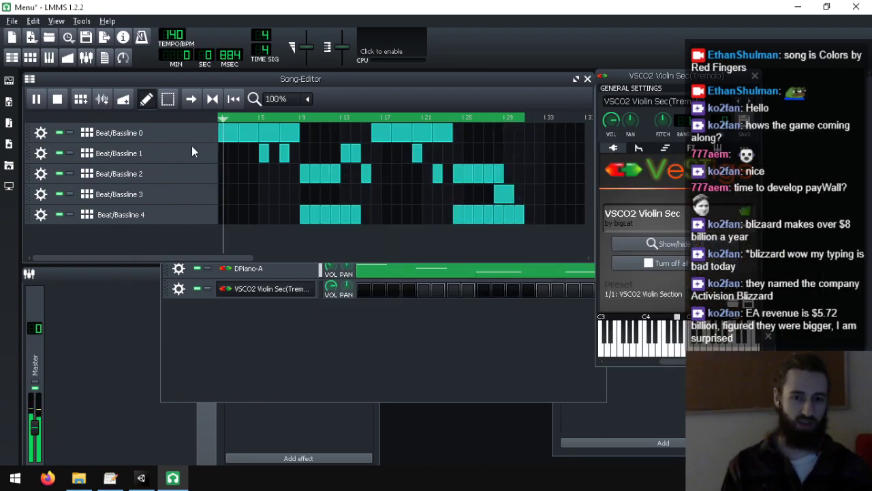
{"action": "left_click", "coordinate": [58, 100]}
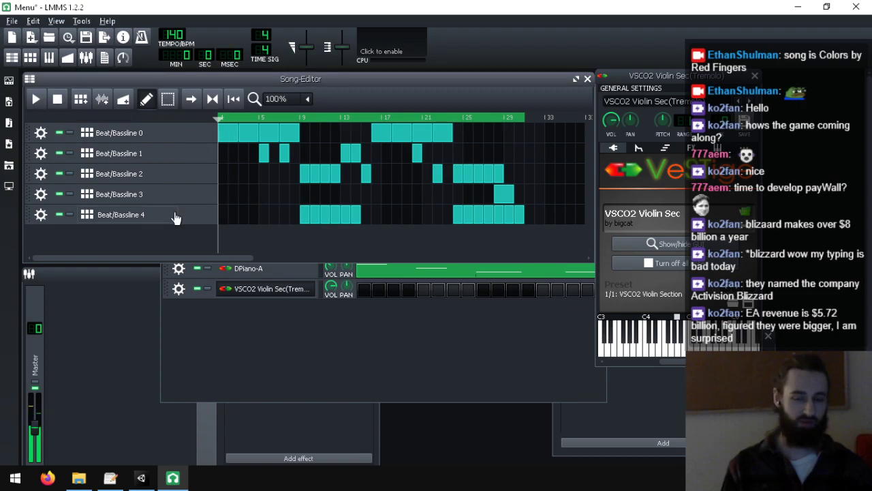
- Reopen the VSCO2 Violin Sec plugin interface to read the product name and edition
{"action": "left_click", "coordinate": [264, 362]}
{"action": "left_click_drag", "start_coordinate": [500, 224], "coordinate": [499, 224]}
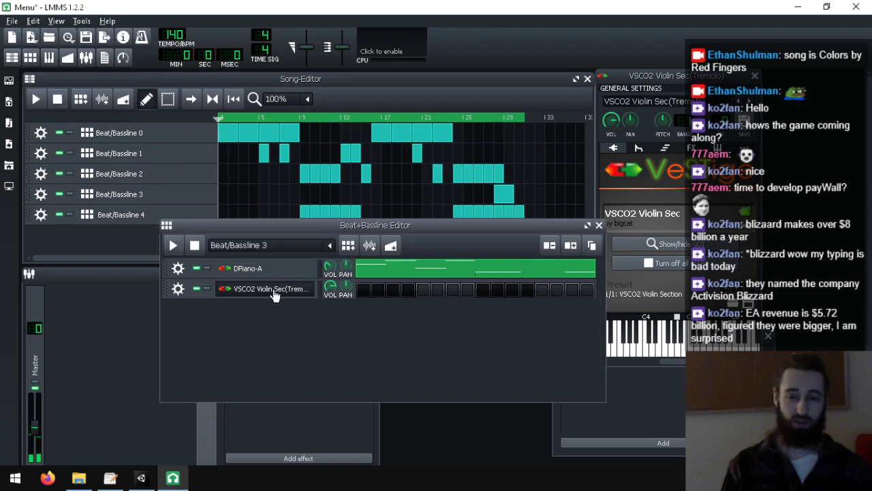
{"action": "left_click", "coordinate": [687, 243]}
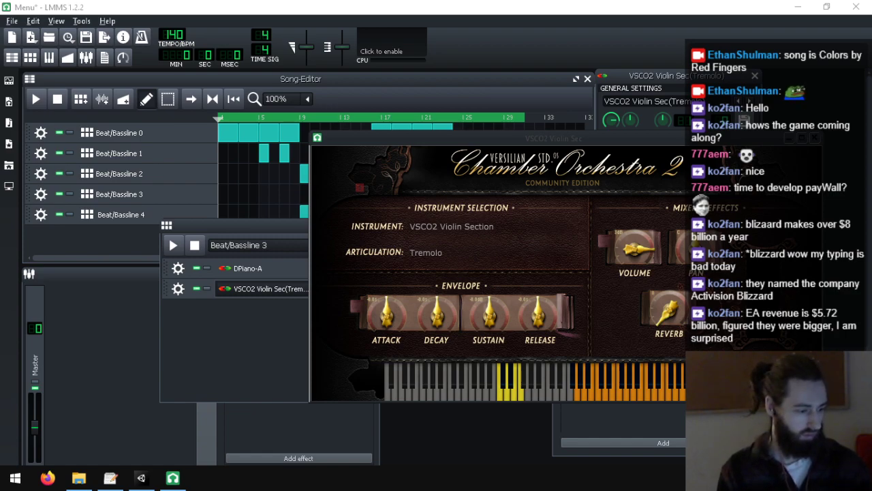
- Switch to Firefox with the vis.versilstudios.com/vsco-2.html page and examine the library's description and the Community Edition's specs
{"action": "left_click_drag", "start_coordinate": [871, 7], "coordinate": [640, 6]}
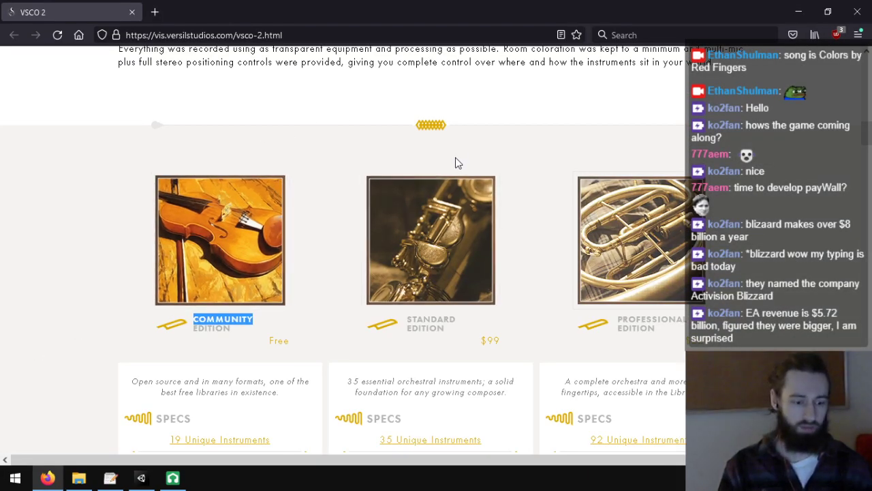
{"action": "scroll", "coordinate": [436, 157], "scroll_direction": "down", "scroll_amount": 3}
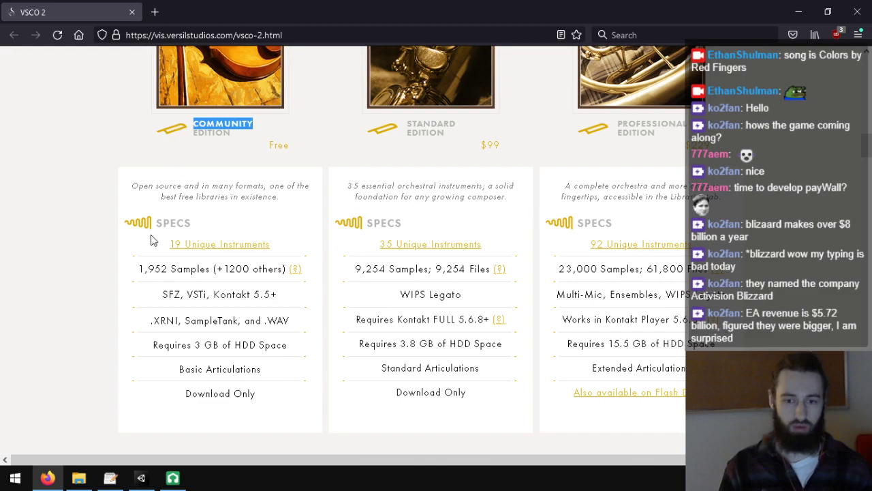
{"action": "left_click_drag", "start_coordinate": [140, 347], "coordinate": [292, 350]}
{"action": "left_click", "coordinate": [292, 349]}
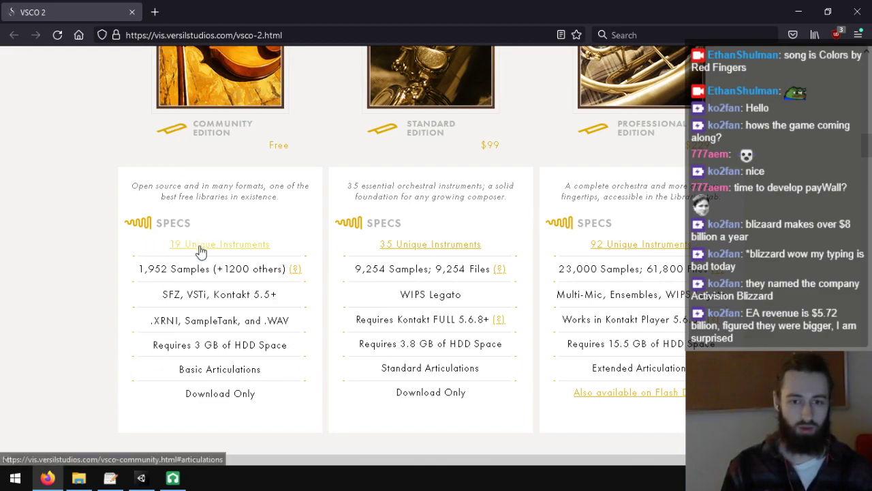
{"action": "scroll", "coordinate": [207, 252], "scroll_direction": "up", "scroll_amount": 7}
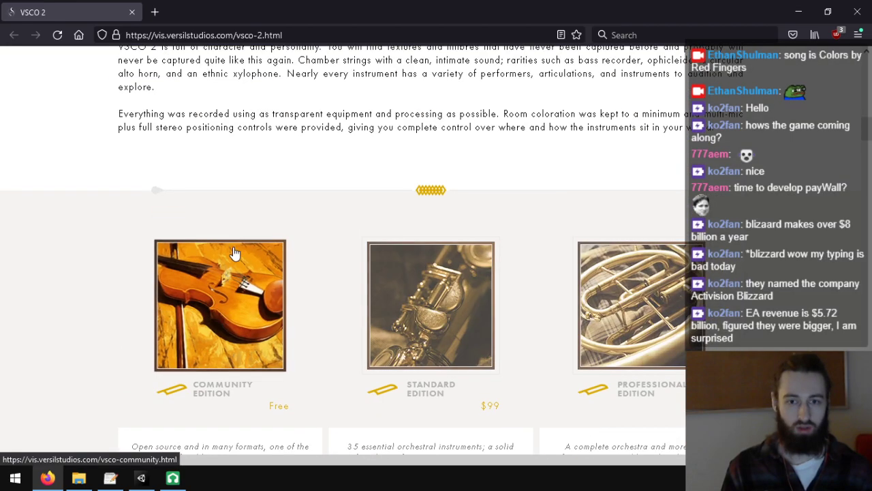
{"action": "scroll", "coordinate": [247, 231], "scroll_direction": "up", "scroll_amount": 7}
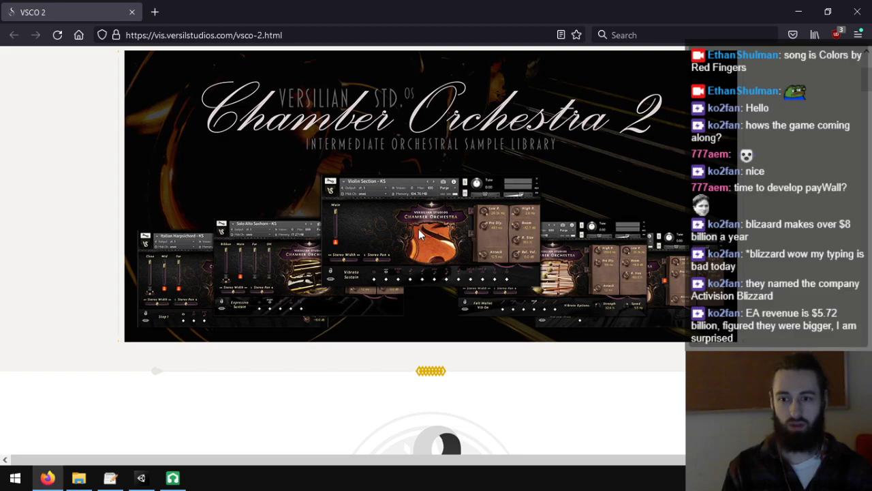
{"action": "scroll", "coordinate": [419, 234], "scroll_direction": "down", "scroll_amount": 12}
- Open the VSCO 2 Community Edition page and read its product info and license terms
{"action": "left_click", "coordinate": [215, 158]}
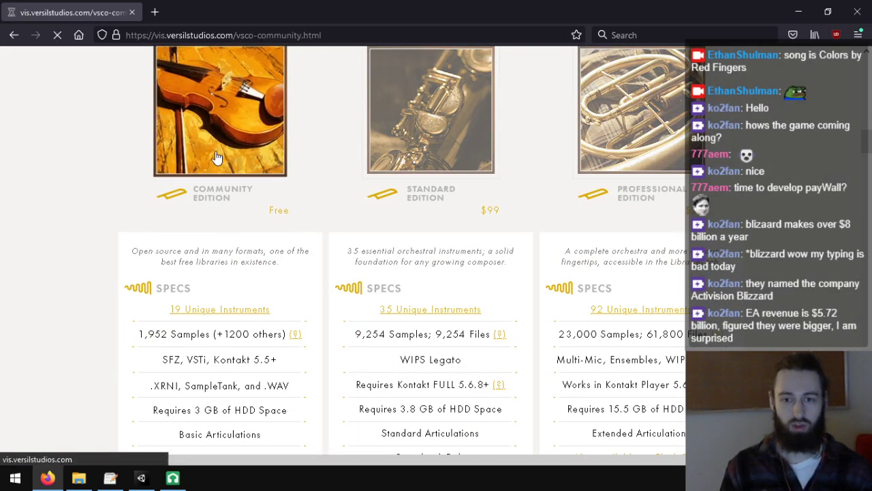
{"action": "scroll", "coordinate": [286, 232], "scroll_direction": "down", "scroll_amount": 6}
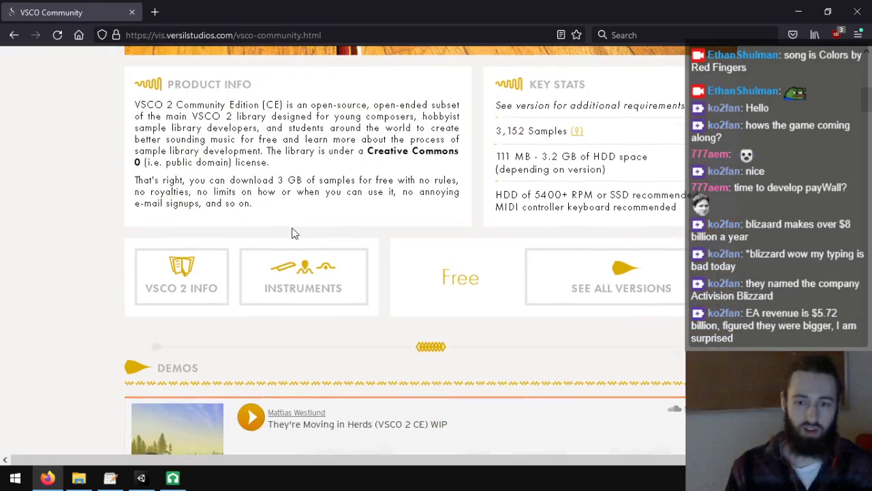
{"action": "scroll", "coordinate": [292, 233], "scroll_direction": "down", "scroll_amount": 3}
{"action": "scroll", "coordinate": [88, 205], "scroll_direction": "up", "scroll_amount": 4}
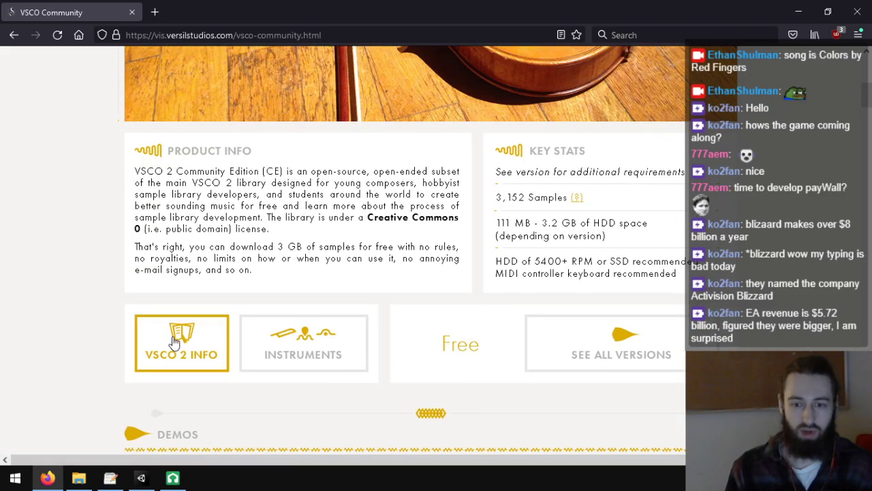
- Go to the Community Edition's instruments list and check the Strings entries for the violin section
{"action": "left_click", "coordinate": [300, 344]}
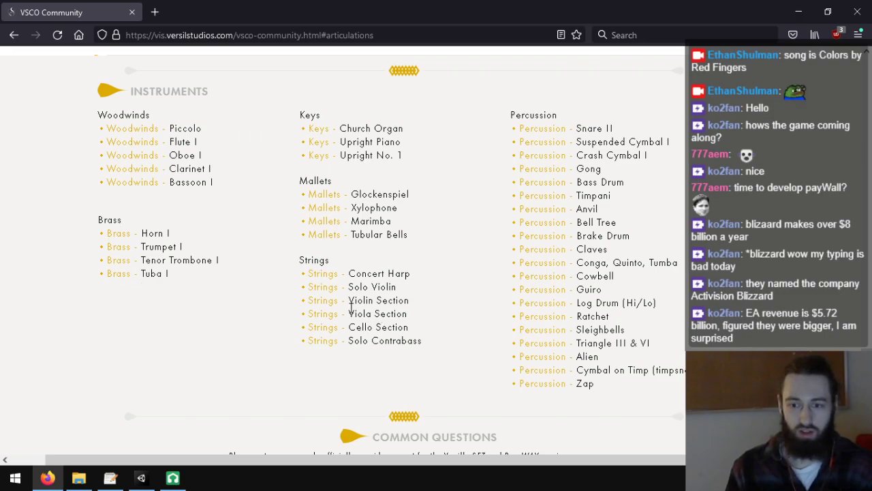
{"action": "left_click_drag", "start_coordinate": [415, 316], "coordinate": [280, 268]}
{"action": "left_click", "coordinate": [405, 268]}
{"action": "scroll", "coordinate": [407, 267], "scroll_direction": "down", "scroll_amount": 3}
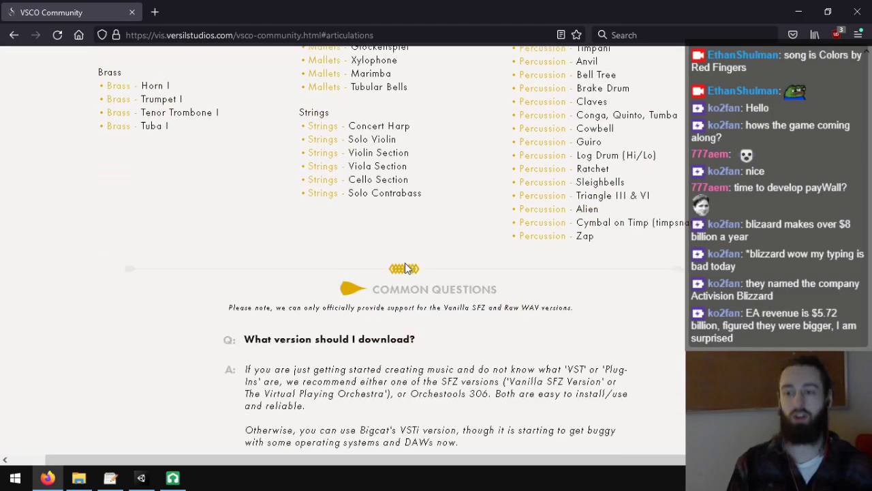
- Look through the Community Edition's version listings to identify the VSTi version and its developer
{"action": "scroll", "coordinate": [405, 263], "scroll_direction": "up", "scroll_amount": 6}
{"action": "scroll", "coordinate": [405, 268], "scroll_direction": "up", "scroll_amount": 3}
{"action": "scroll", "coordinate": [405, 266], "scroll_direction": "down", "scroll_amount": 3}
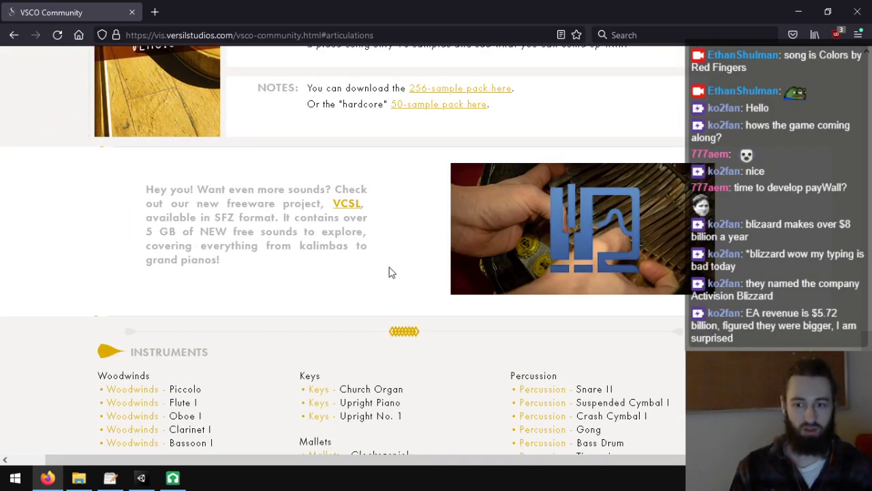
{"action": "scroll", "coordinate": [391, 273], "scroll_direction": "up", "scroll_amount": 3}
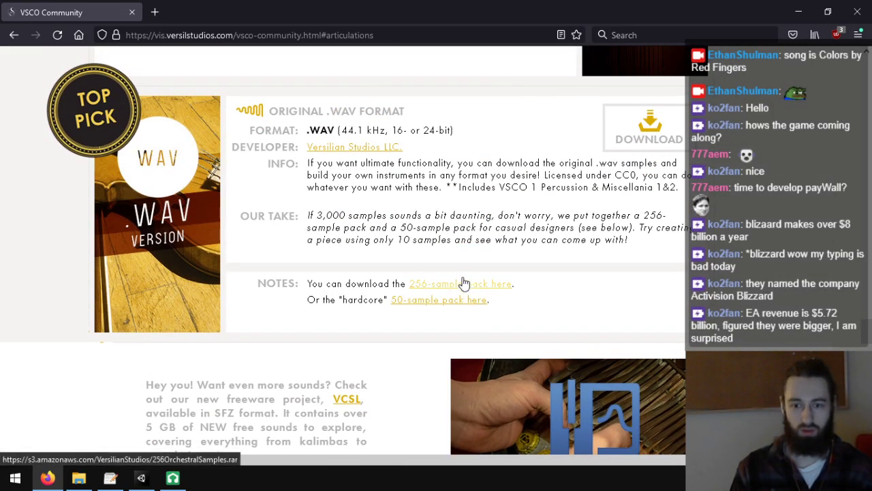
{"action": "scroll", "coordinate": [365, 237], "scroll_direction": "up", "scroll_amount": 2}
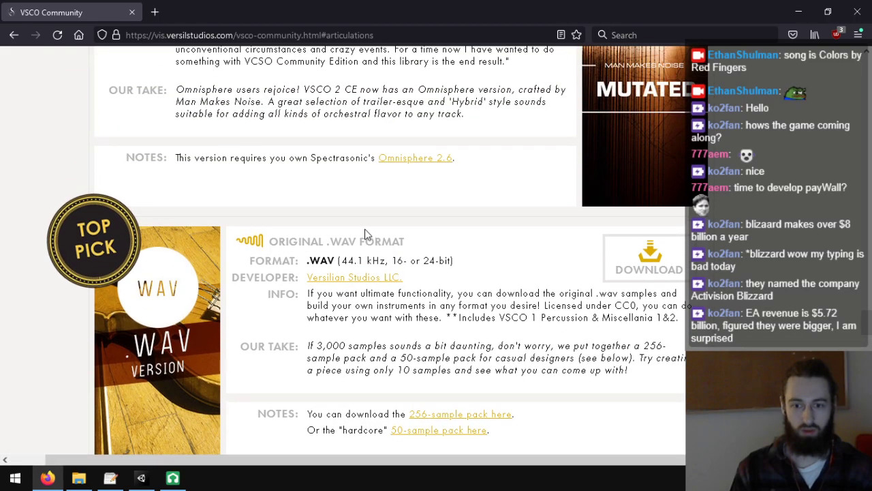
{"action": "scroll", "coordinate": [314, 213], "scroll_direction": "up", "scroll_amount": 15}
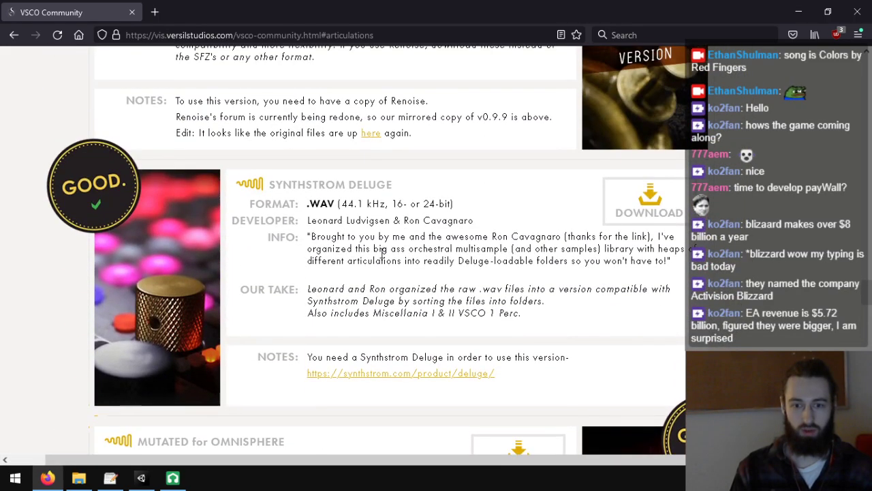
{"action": "scroll", "coordinate": [389, 272], "scroll_direction": "up", "scroll_amount": 20}
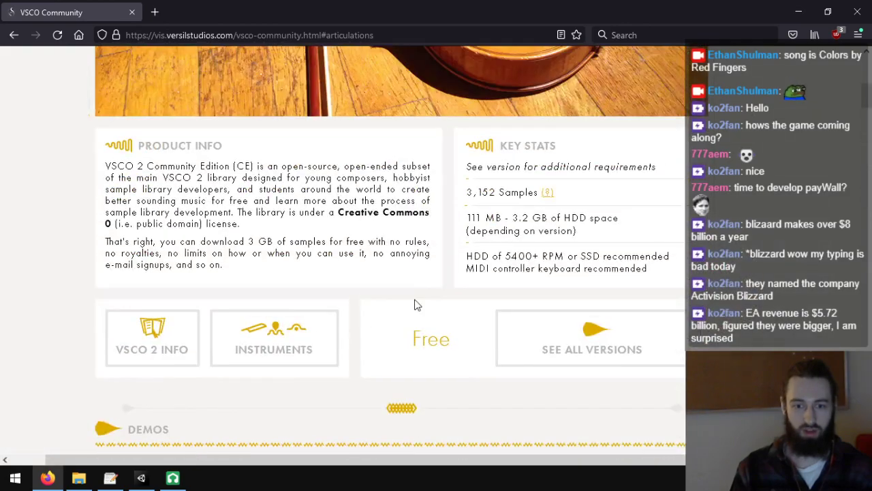
{"action": "scroll", "coordinate": [416, 305], "scroll_direction": "down", "scroll_amount": 10}
{"action": "scroll", "coordinate": [354, 266], "scroll_direction": "down", "scroll_amount": 4}
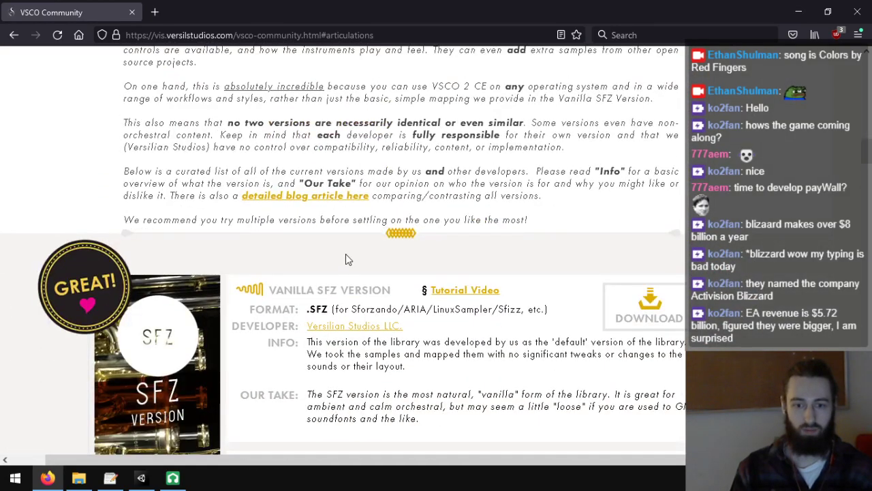
{"action": "scroll", "coordinate": [314, 241], "scroll_direction": "down", "scroll_amount": 2}
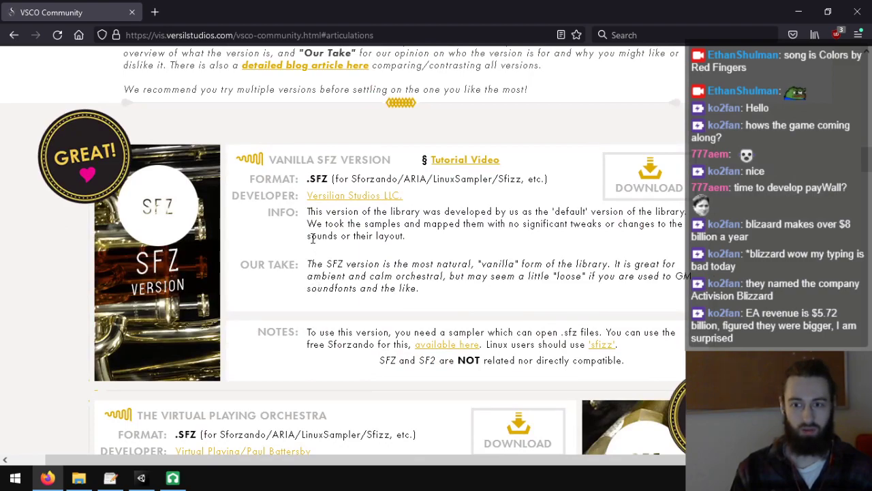
{"action": "scroll", "coordinate": [304, 236], "scroll_direction": "down", "scroll_amount": 2}
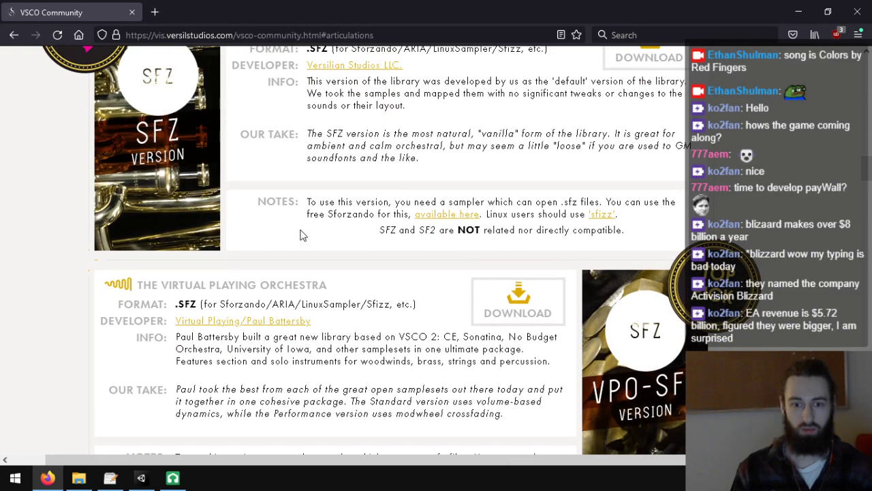
{"action": "scroll", "coordinate": [303, 235], "scroll_direction": "down", "scroll_amount": 3}
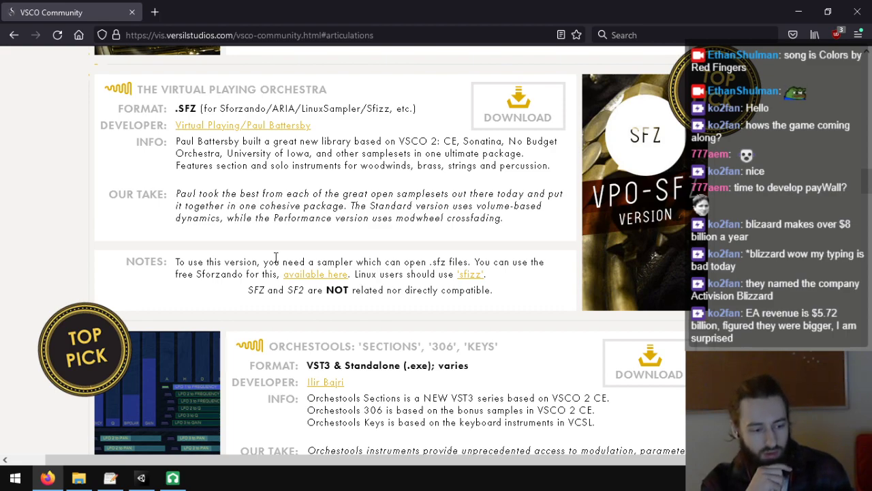
{"action": "scroll", "coordinate": [317, 248], "scroll_direction": "down", "scroll_amount": 3}
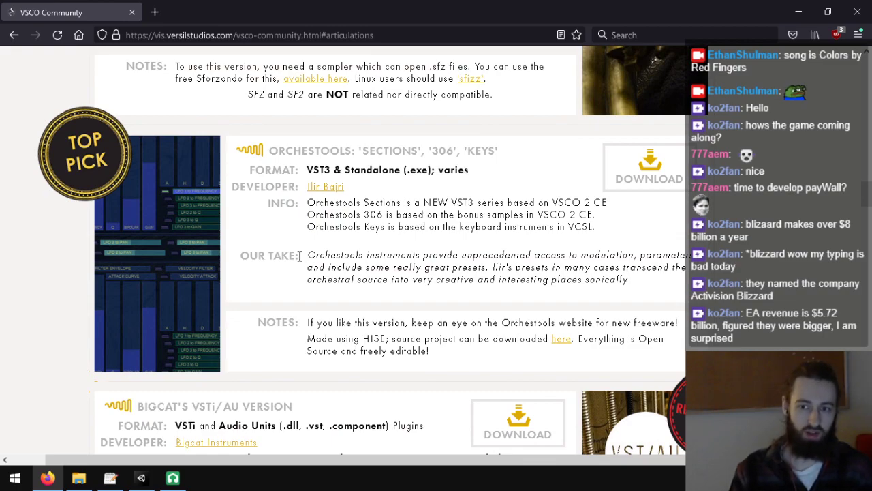
{"action": "scroll", "coordinate": [291, 256], "scroll_direction": "down", "scroll_amount": 3}
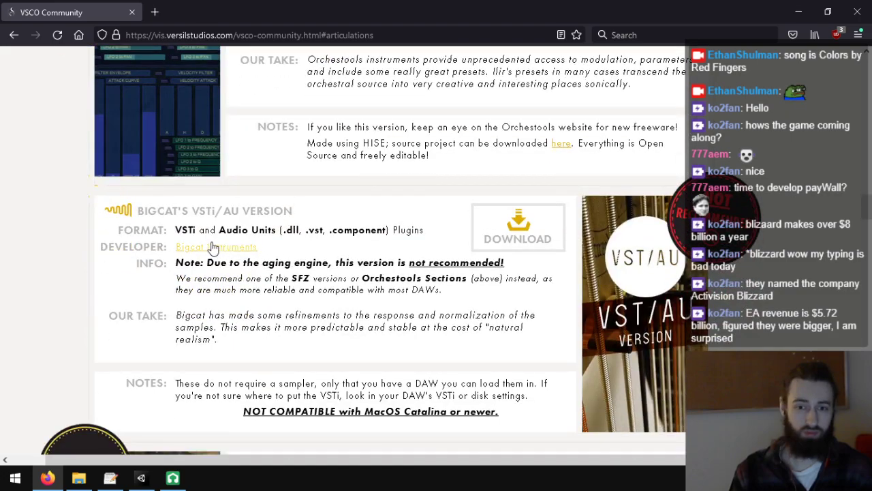
{"action": "scroll", "coordinate": [134, 227], "scroll_direction": "down", "scroll_amount": 4}
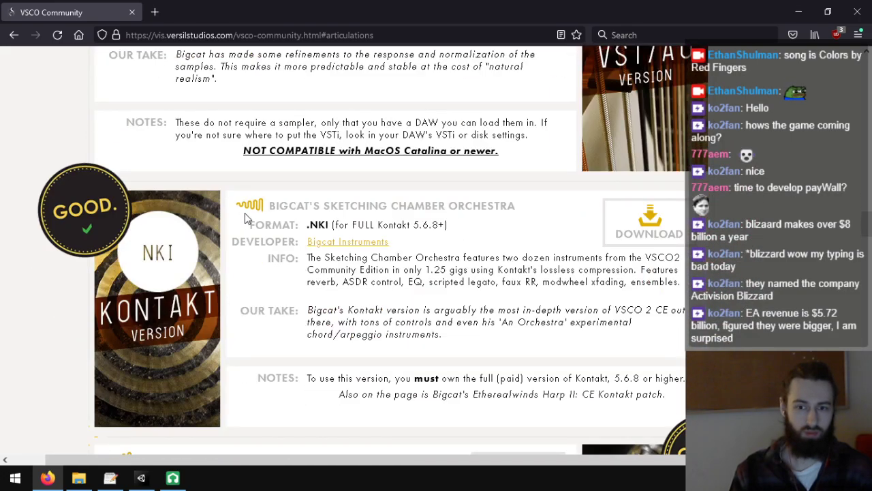
{"action": "scroll", "coordinate": [246, 213], "scroll_direction": "up", "scroll_amount": 5}
{"action": "scroll", "coordinate": [248, 213], "scroll_direction": "down", "scroll_amount": 10}
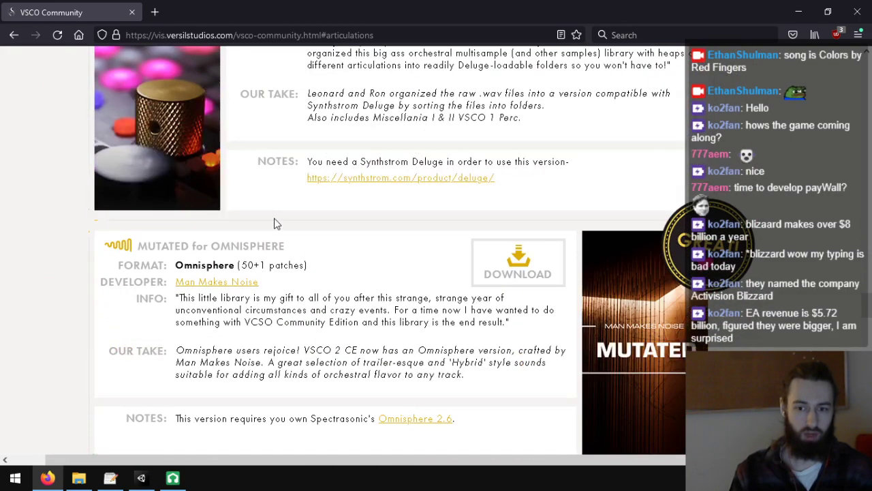
- Look through the Community Edition's instruments list and the Common Questions about which version to download and issues with Bigcat's VSTi version
{"action": "scroll", "coordinate": [272, 222], "scroll_direction": "down", "scroll_amount": 5}
{"action": "scroll", "coordinate": [382, 256], "scroll_direction": "down", "scroll_amount": 5}
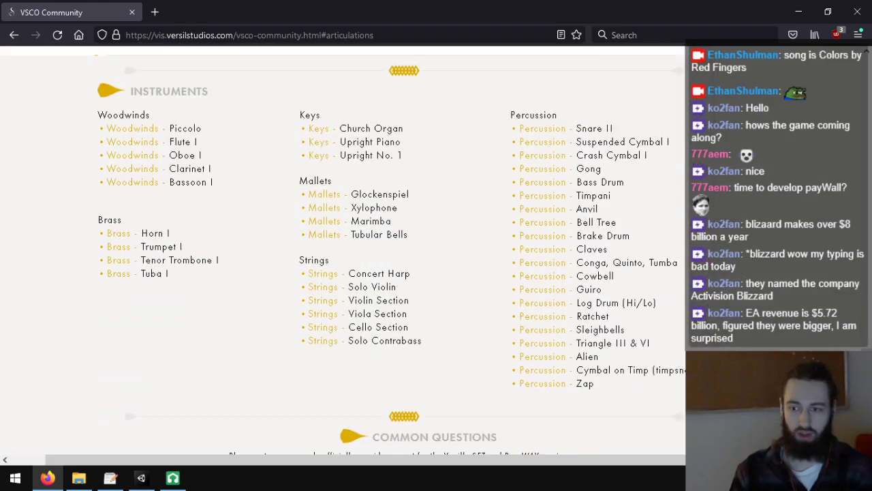
{"action": "scroll", "coordinate": [545, 348], "scroll_direction": "down", "scroll_amount": 2}
{"action": "scroll", "coordinate": [524, 341], "scroll_direction": "down", "scroll_amount": 3}
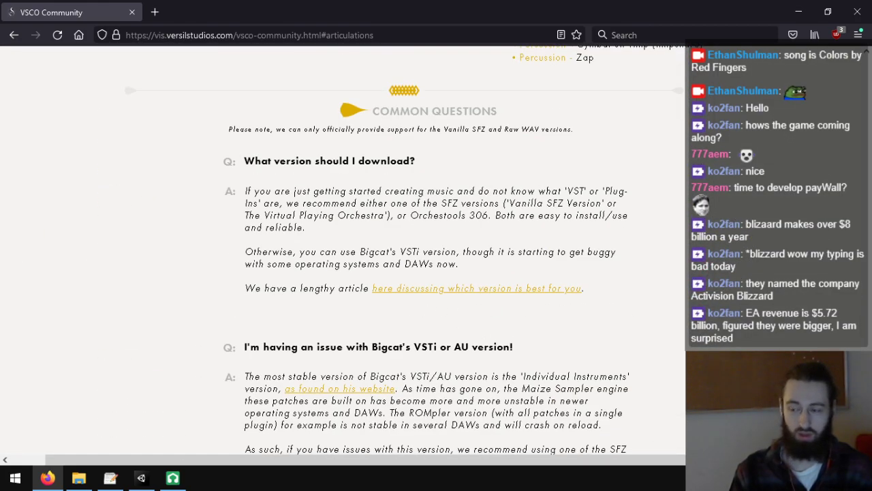
{"action": "scroll", "coordinate": [436, 273], "scroll_direction": "up", "scroll_amount": 5}
{"action": "scroll", "coordinate": [436, 272], "scroll_direction": "down", "scroll_amount": 5}
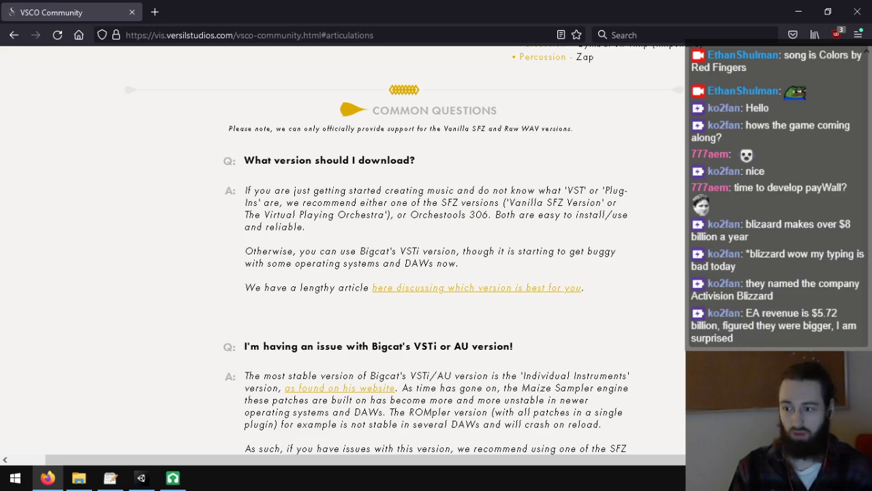
{"action": "scroll", "coordinate": [831, 66], "scroll_direction": "up", "scroll_amount": 15}
{"action": "left_click_drag", "start_coordinate": [830, 66], "coordinate": [838, 393]}
{"action": "scroll", "coordinate": [284, 170], "scroll_direction": "up", "scroll_amount": 1}
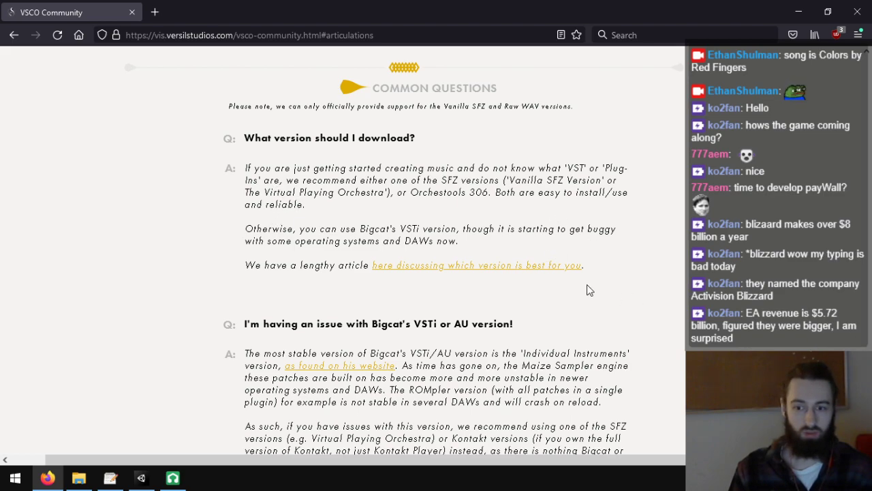
{"action": "scroll", "coordinate": [586, 285], "scroll_direction": "down", "scroll_amount": 3}
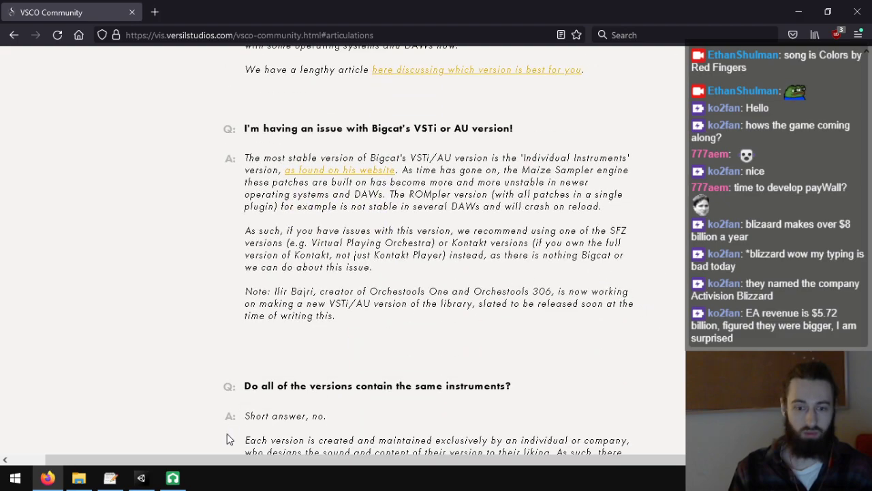
- Switch to LMMS and close the VSCO2 Violin Sec plugin window to check the instrument's developer credit
{"action": "left_click", "coordinate": [141, 478]}
{"action": "left_click", "coordinate": [141, 477]}
{"action": "left_click", "coordinate": [173, 478]}
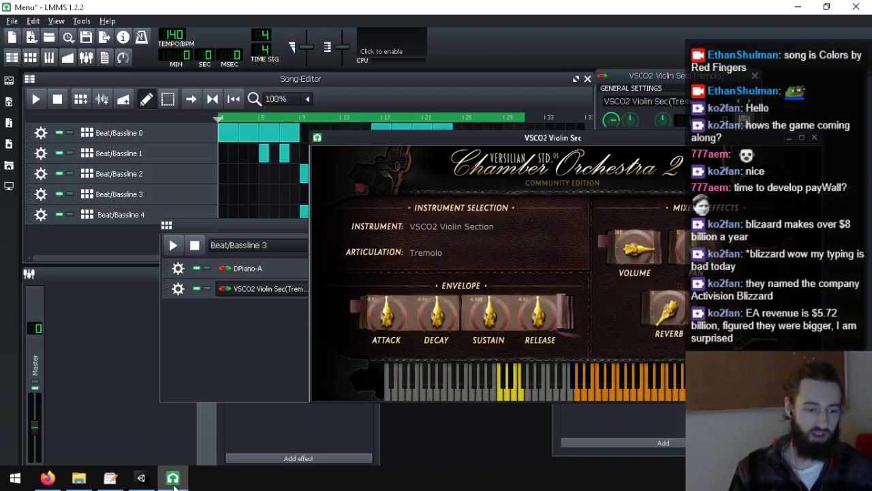
{"action": "left_click_drag", "start_coordinate": [506, 132], "coordinate": [504, 131]}
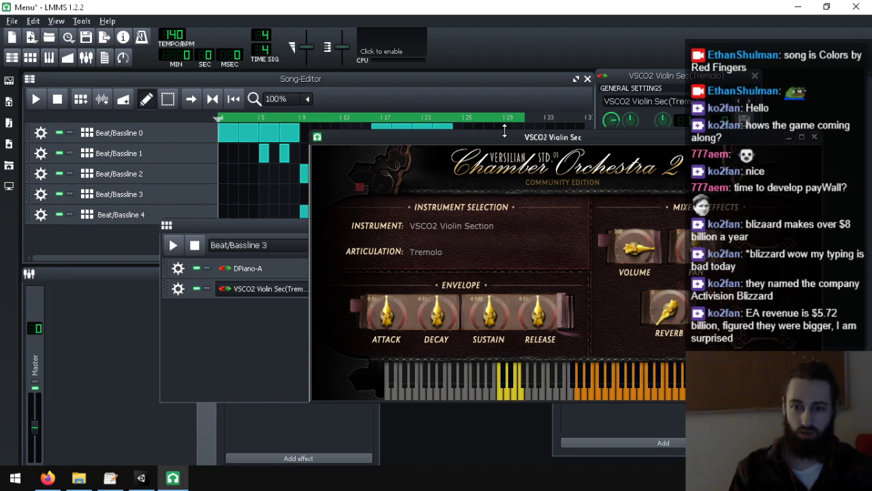
{"action": "left_click", "coordinate": [815, 138]}
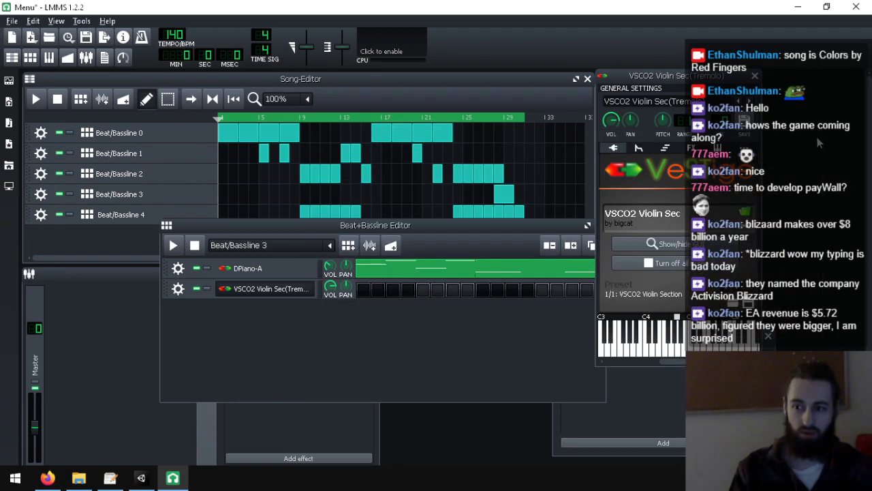
- Switch back to Firefox and go to the Freeware section of the Versilian Studios products page
{"action": "left_click", "coordinate": [46, 480]}
{"action": "scroll", "coordinate": [204, 291], "scroll_direction": "up", "scroll_amount": 15}
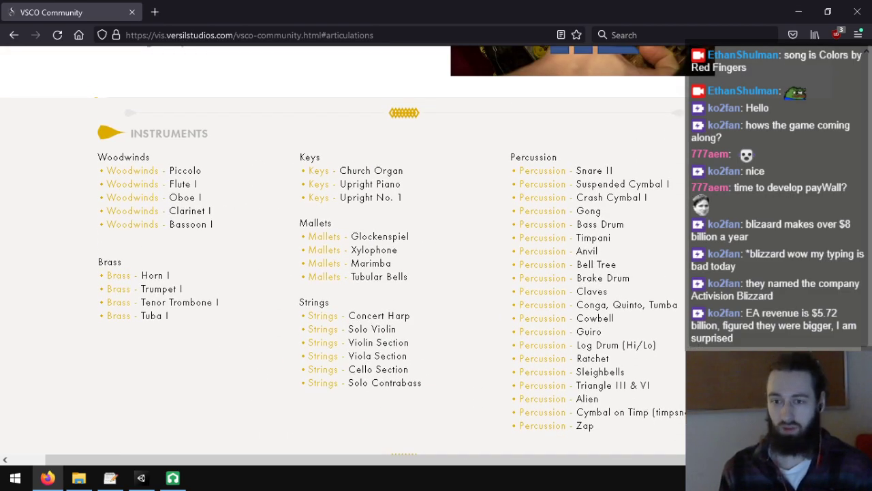
{"action": "scroll", "coordinate": [843, 58], "scroll_direction": "up", "scroll_amount": 3}
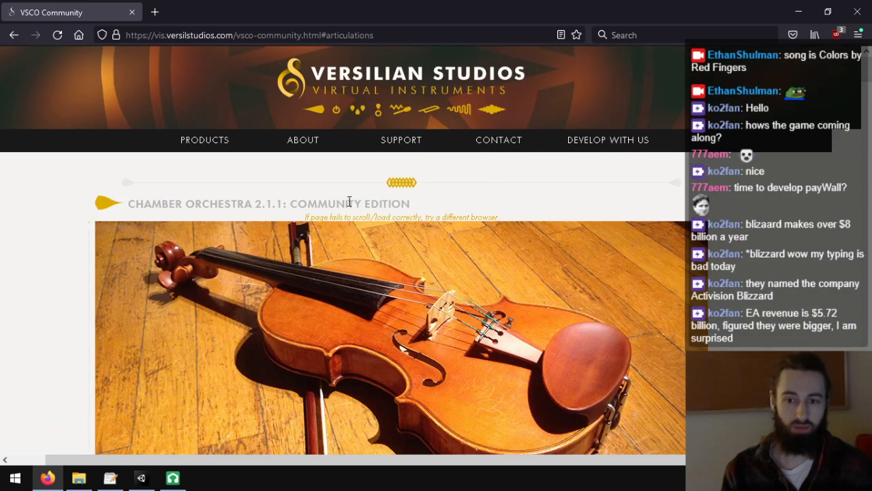
{"action": "left_click", "coordinate": [222, 141]}
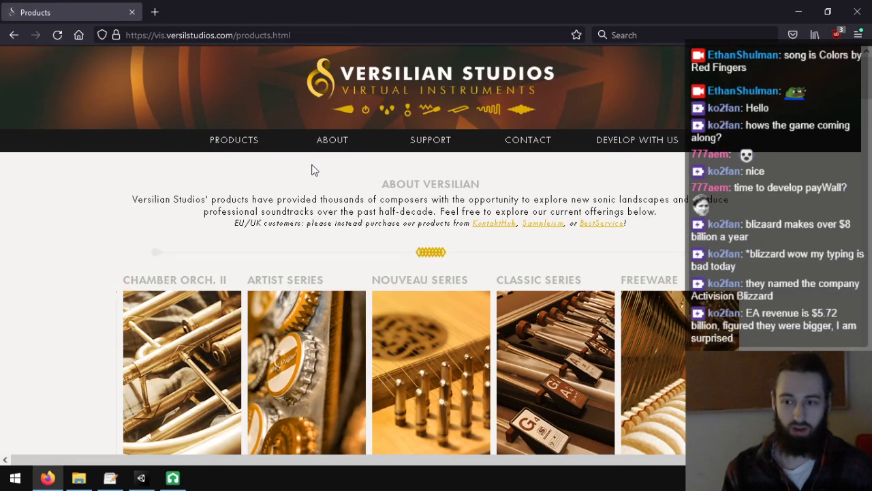
{"action": "scroll", "coordinate": [310, 204], "scroll_direction": "down", "scroll_amount": 3}
{"action": "scroll", "coordinate": [310, 218], "scroll_direction": "down", "scroll_amount": 4}
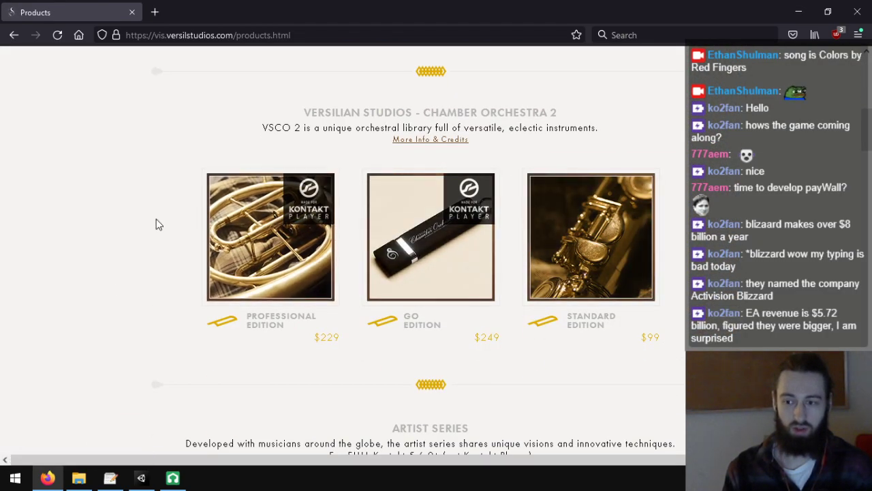
{"action": "scroll", "coordinate": [156, 224], "scroll_direction": "up", "scroll_amount": 5}
{"action": "left_click", "coordinate": [688, 257]}
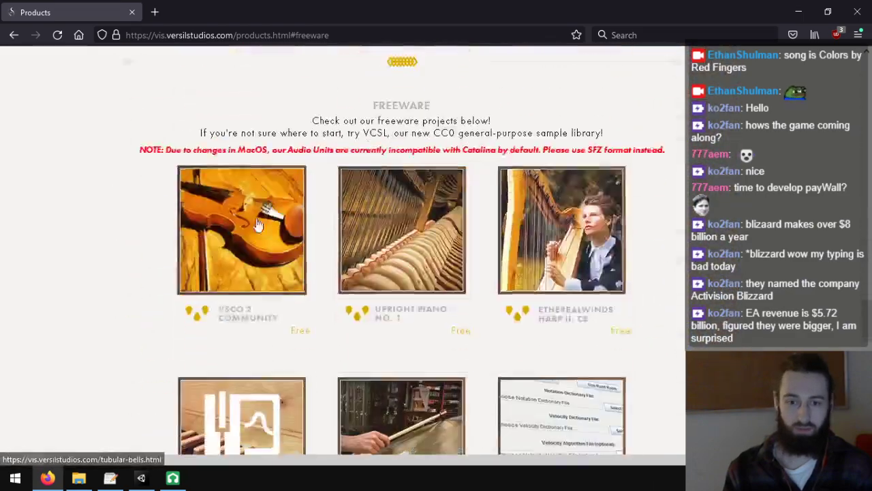
- Open VSCO 2 Community from the freeware products and go to the overview of all its versions
{"action": "scroll", "coordinate": [93, 183], "scroll_direction": "down", "scroll_amount": 2}
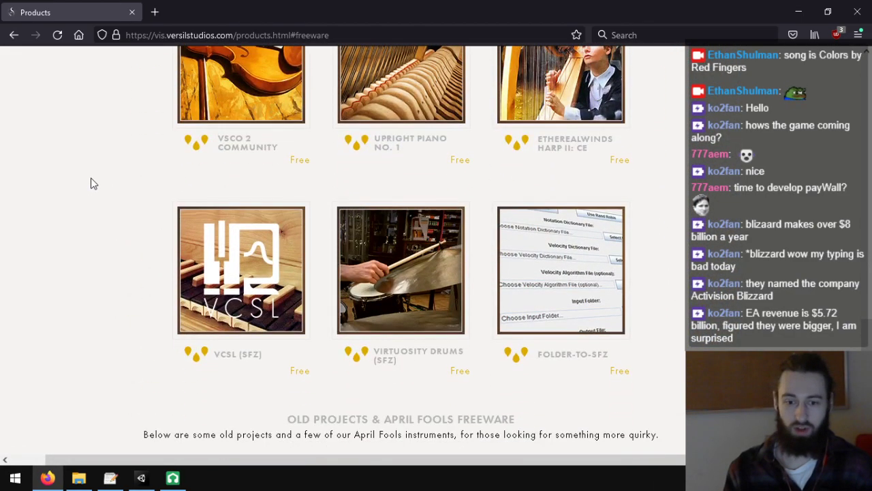
{"action": "scroll", "coordinate": [155, 211], "scroll_direction": "up", "scroll_amount": 2}
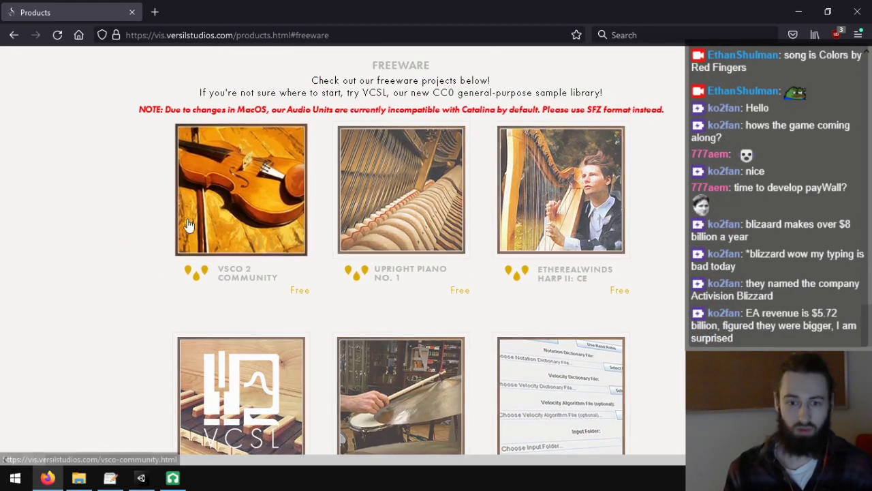
{"action": "left_click", "coordinate": [196, 185]}
{"action": "scroll", "coordinate": [197, 186], "scroll_direction": "down", "scroll_amount": 5}
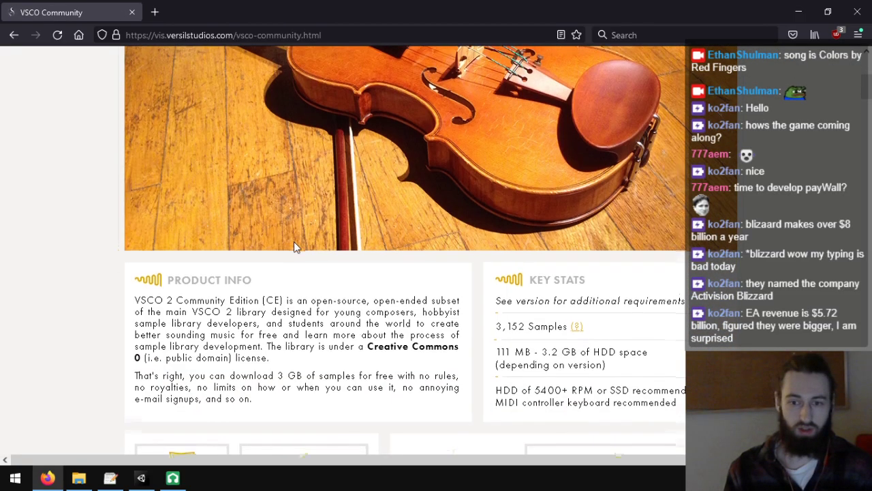
{"action": "scroll", "coordinate": [294, 241], "scroll_direction": "down", "scroll_amount": 3}
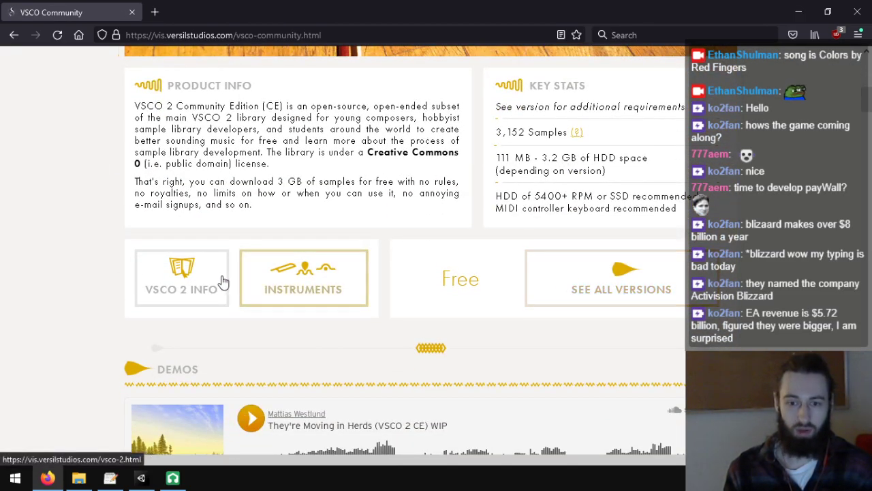
{"action": "scroll", "coordinate": [469, 227], "scroll_direction": "down", "scroll_amount": 2}
{"action": "left_click", "coordinate": [629, 131]}
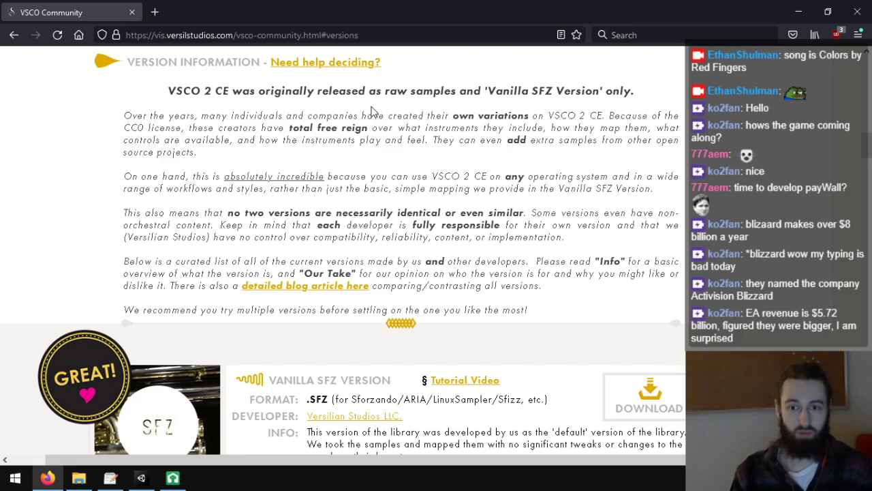
- Check the Vanilla SFZ Version listing, then open its Tutorial Video in a new tab and view that tab
{"action": "scroll", "coordinate": [372, 111], "scroll_direction": "down", "scroll_amount": 3}
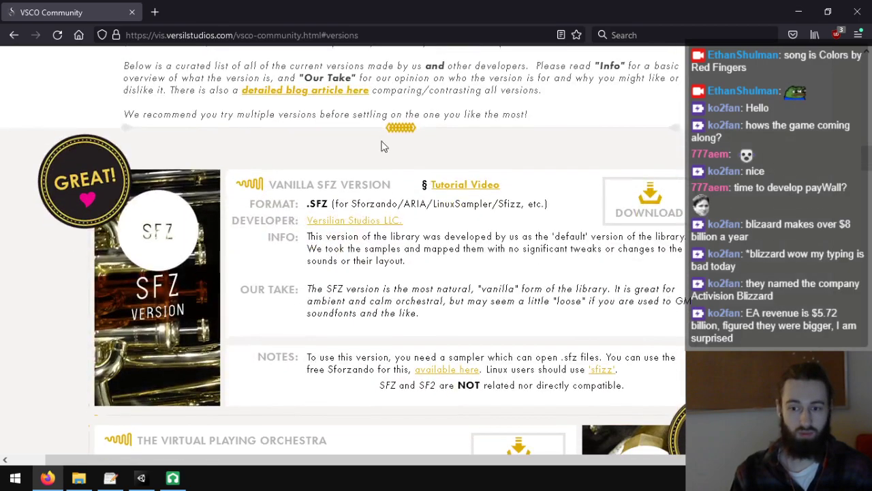
{"action": "left_click_drag", "start_coordinate": [270, 187], "coordinate": [384, 188]}
{"action": "left_click", "coordinate": [371, 189]}
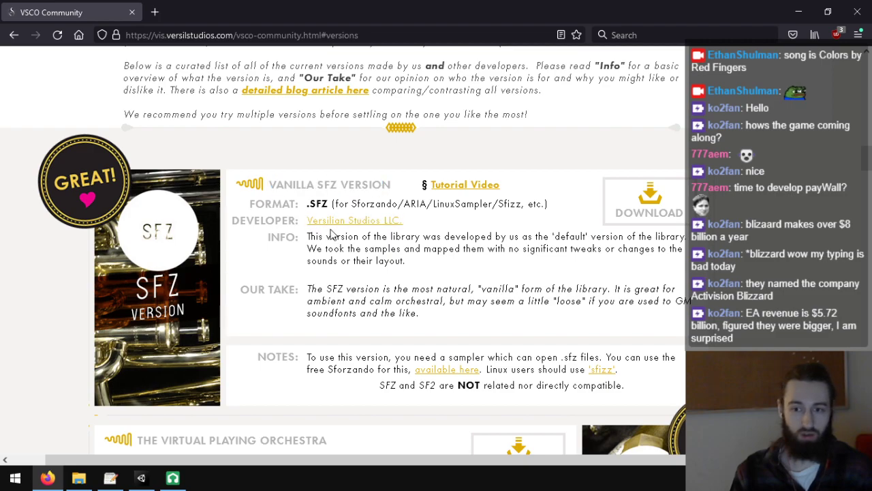
{"action": "right_click", "coordinate": [466, 190]}
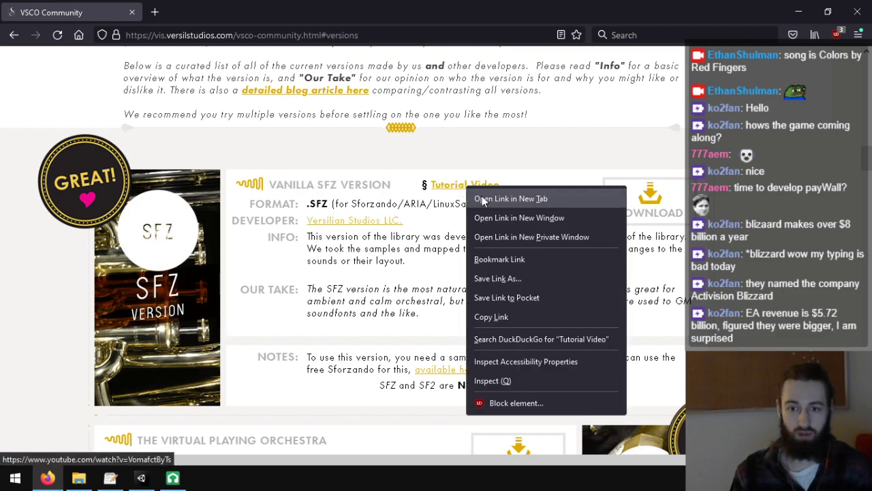
{"action": "left_click", "coordinate": [482, 198]}
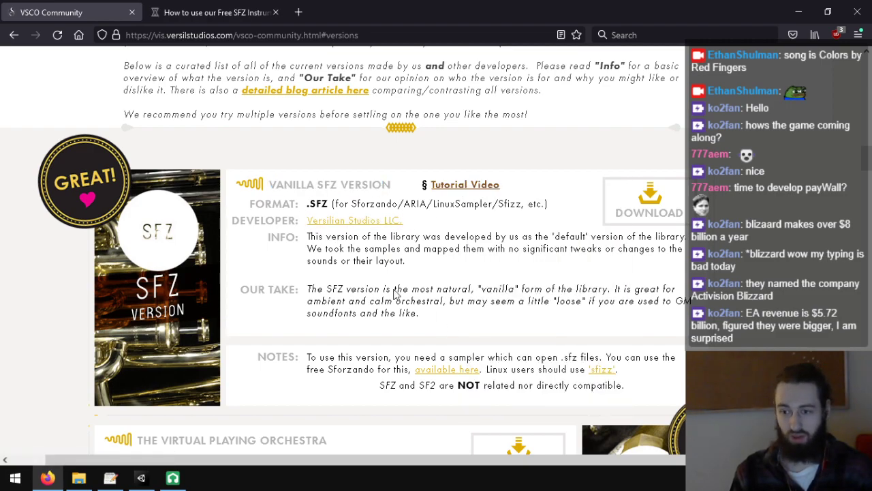
{"action": "left_click", "coordinate": [155, 5]}
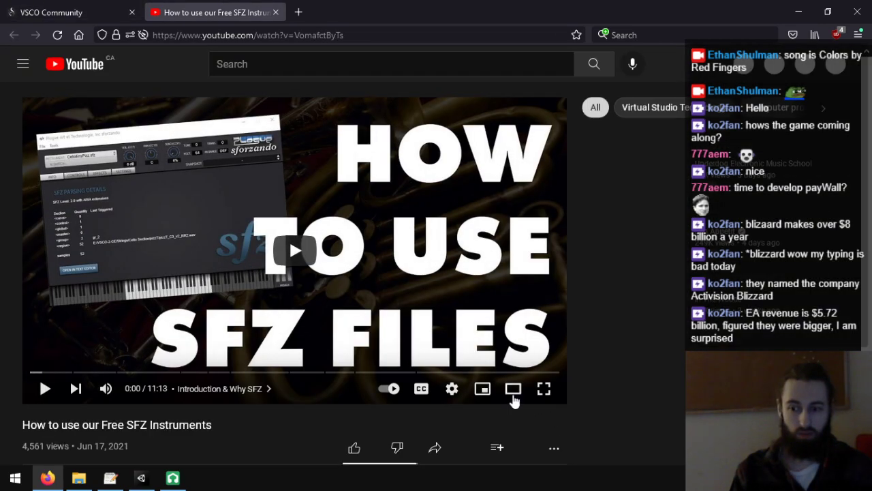
- Enlarge the SFZ tutorial video's player to theater mode and change the playback quality
{"action": "left_click", "coordinate": [513, 387]}
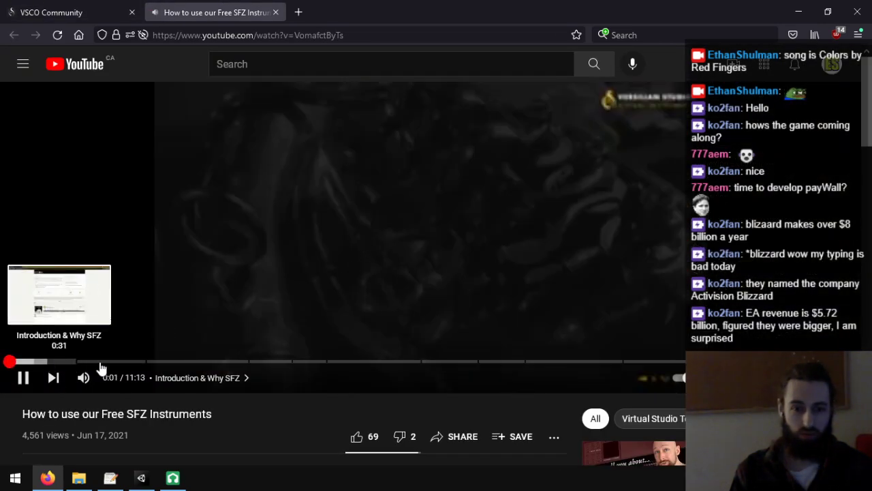
{"action": "left_click", "coordinate": [748, 378]}
{"action": "left_click", "coordinate": [759, 340]}
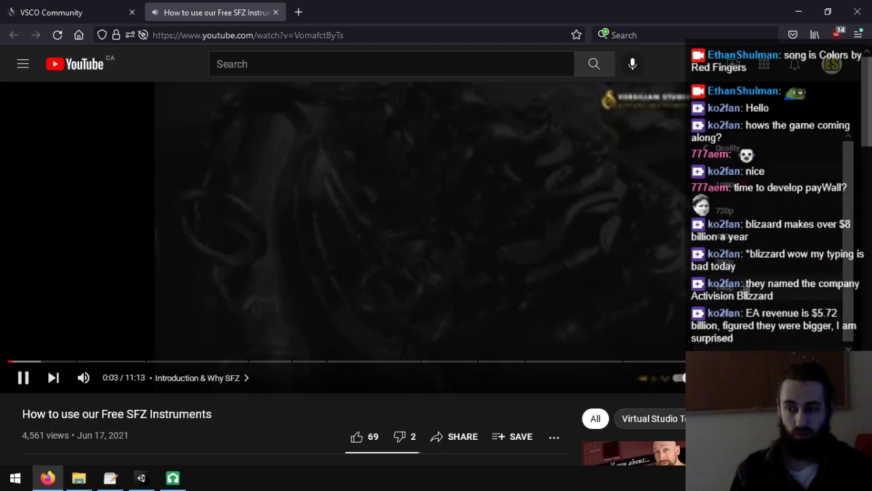
{"action": "left_click", "coordinate": [748, 238]}
- Skim the SFZ tutorial video from the introduction through the sampler chapter to Installing Sforzando
{"action": "left_click", "coordinate": [34, 361]}
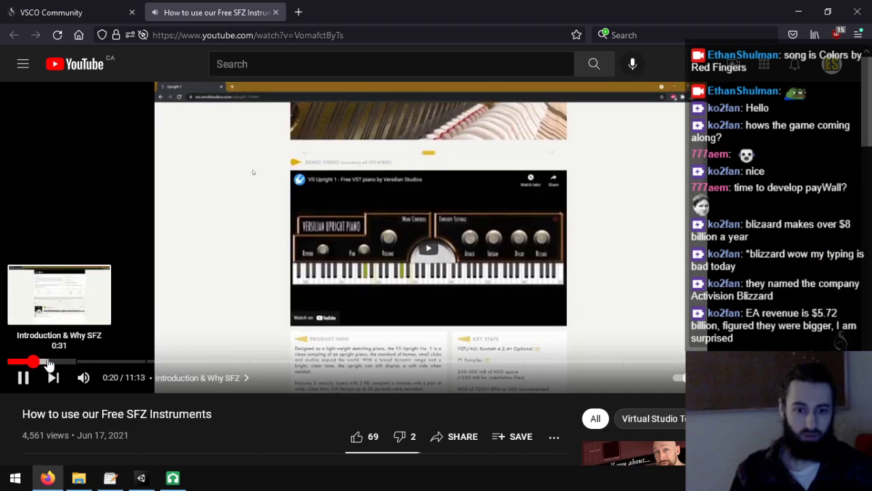
{"action": "left_click", "coordinate": [107, 361]}
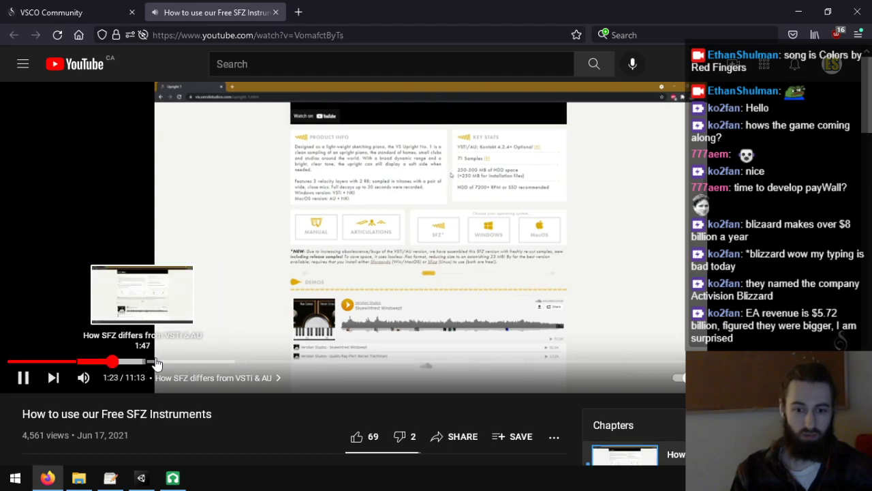
{"action": "left_click", "coordinate": [166, 362]}
{"action": "left_click", "coordinate": [199, 362]}
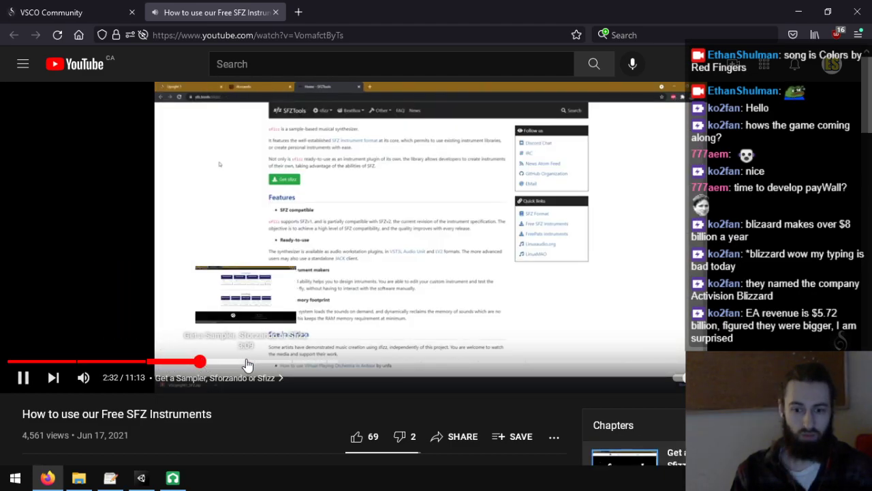
{"action": "left_click", "coordinate": [223, 362]}
{"action": "left_click", "coordinate": [262, 361]}
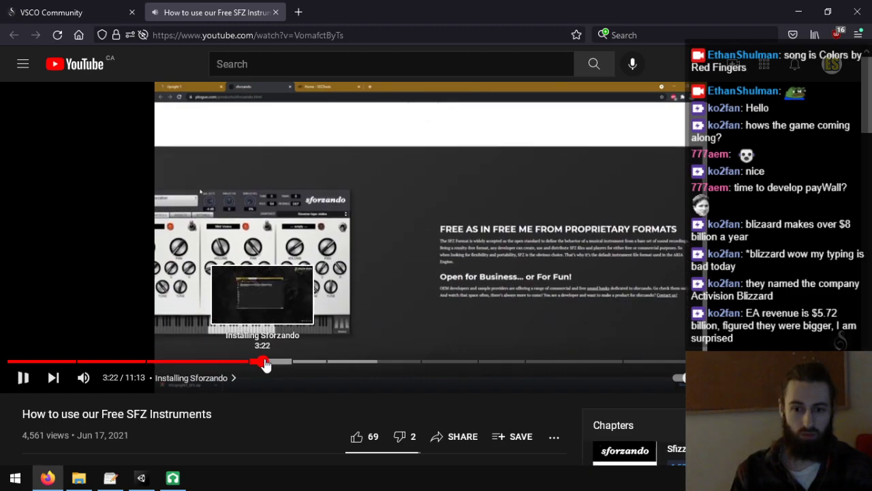
{"action": "key", "text": "space"}
{"action": "key", "text": "space"}
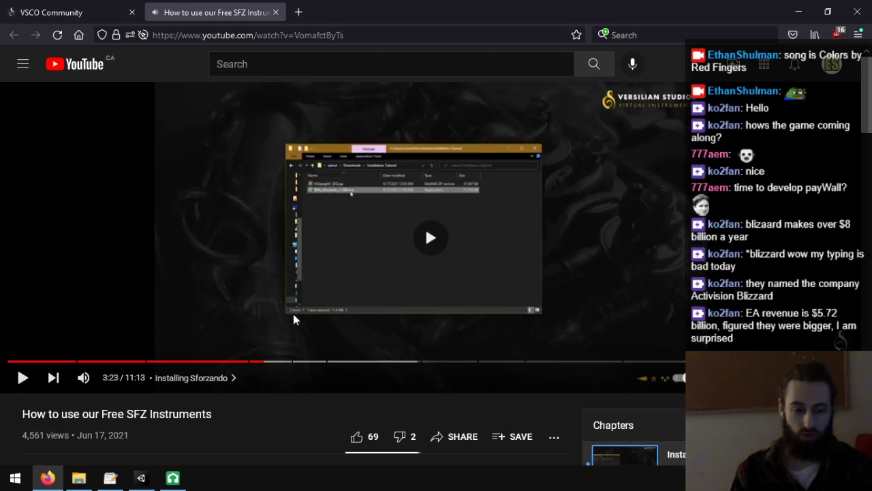
- Skim the rest of Installing Sforzando and the following chapters up to the Overview of Sforzando GUI
{"action": "left_click", "coordinate": [287, 362]}
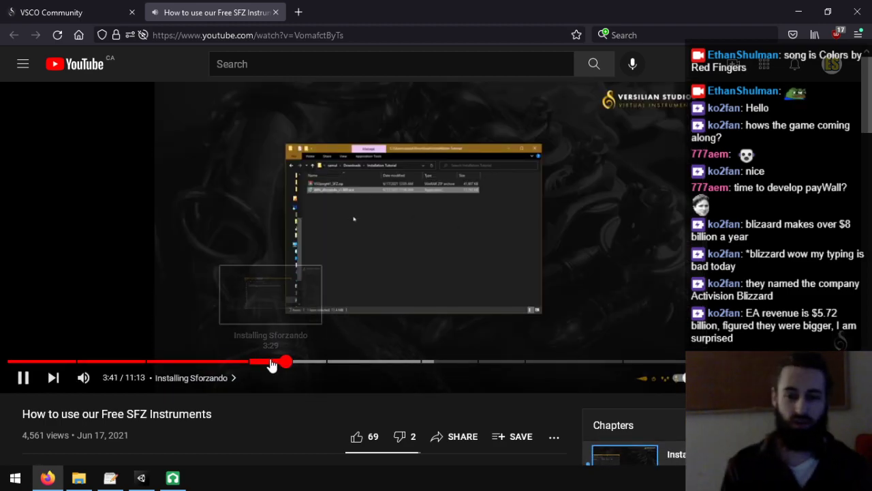
{"action": "left_click", "coordinate": [314, 362]}
{"action": "left_click", "coordinate": [347, 362]}
{"action": "left_click", "coordinate": [386, 362]}
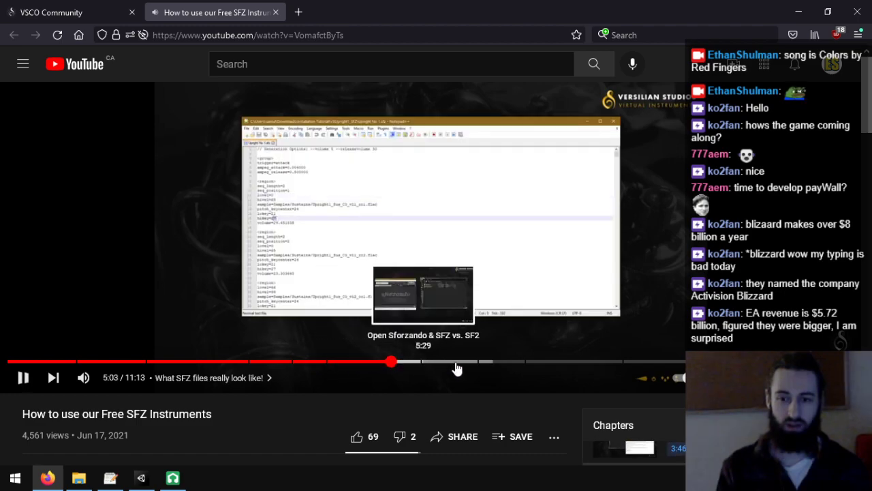
{"action": "left_click", "coordinate": [463, 363]}
{"action": "left_click", "coordinate": [506, 362]}
{"action": "left_click", "coordinate": [574, 363]}
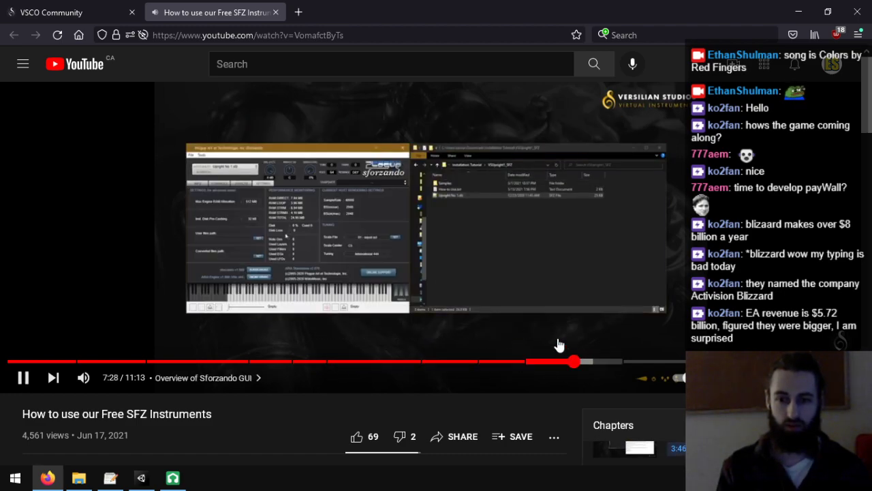
- Return from LMMS to the VSCO Community page in Firefox and search its version listings for "vsco2"
{"action": "left_click_drag", "start_coordinate": [252, 2], "coordinate": [0, 409]}
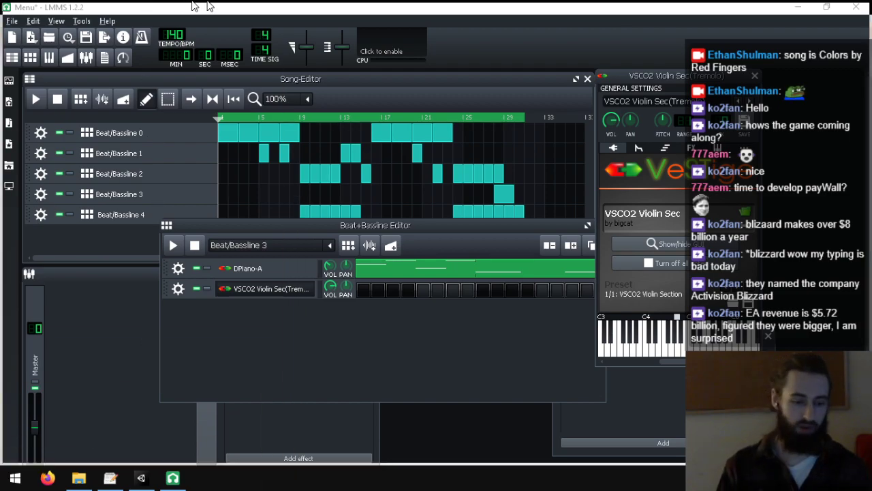
{"action": "key", "text": "alt+Tab"}
{"action": "scroll", "coordinate": [331, 239], "scroll_direction": "down", "scroll_amount": 6}
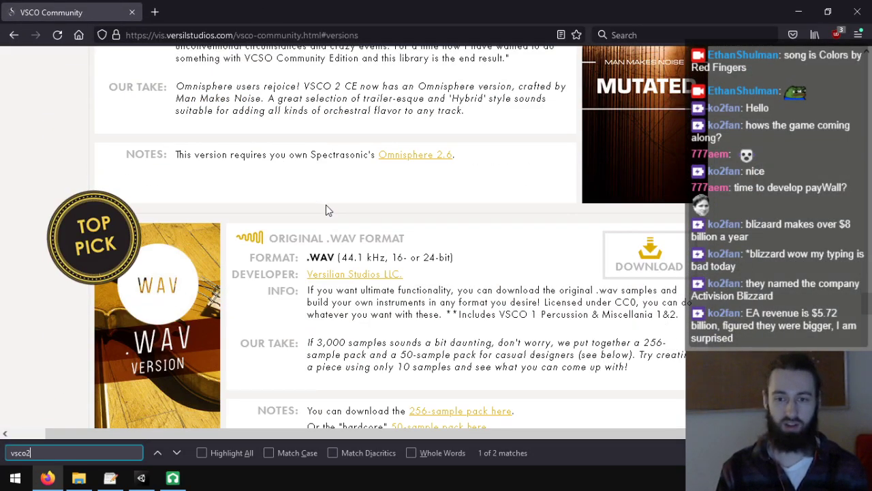
- Examine the rest of the VSCO Community page, from the original WAV version through the instrument list to the page end
{"action": "scroll", "coordinate": [326, 204], "scroll_direction": "down", "scroll_amount": 1}
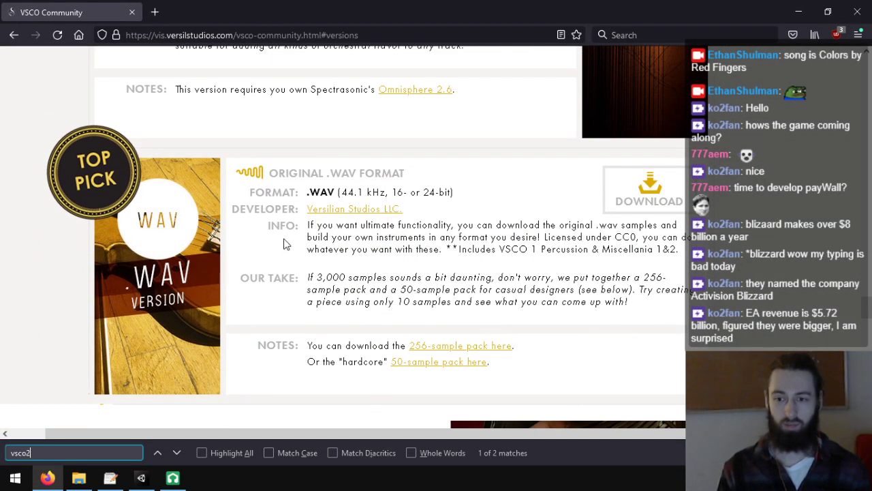
{"action": "scroll", "coordinate": [286, 244], "scroll_direction": "down", "scroll_amount": 5}
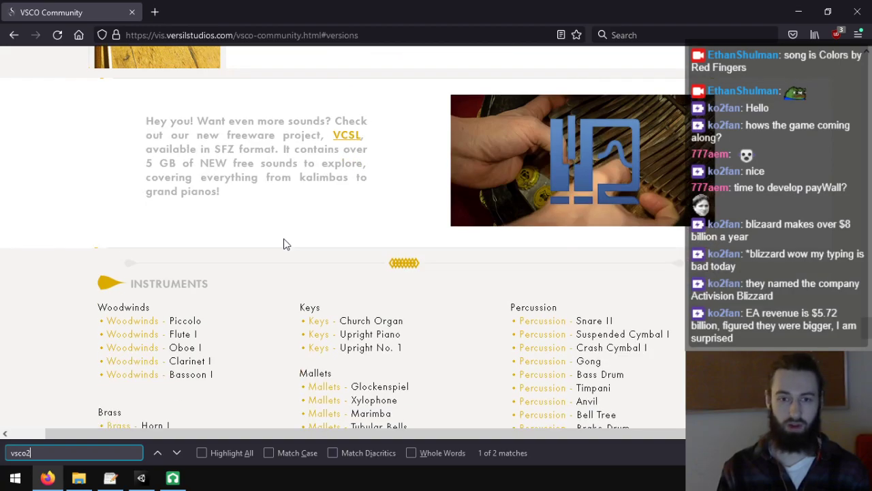
{"action": "scroll", "coordinate": [282, 239], "scroll_direction": "down", "scroll_amount": 3}
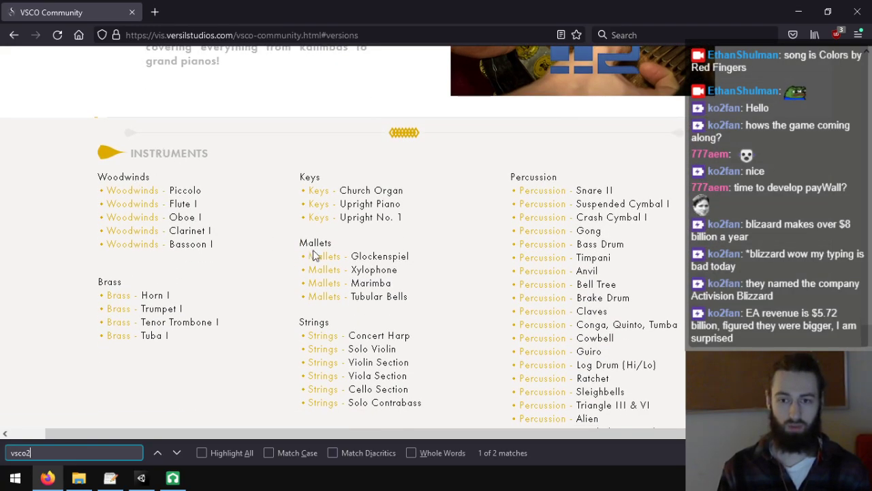
{"action": "scroll", "coordinate": [369, 203], "scroll_direction": "down", "scroll_amount": 20}
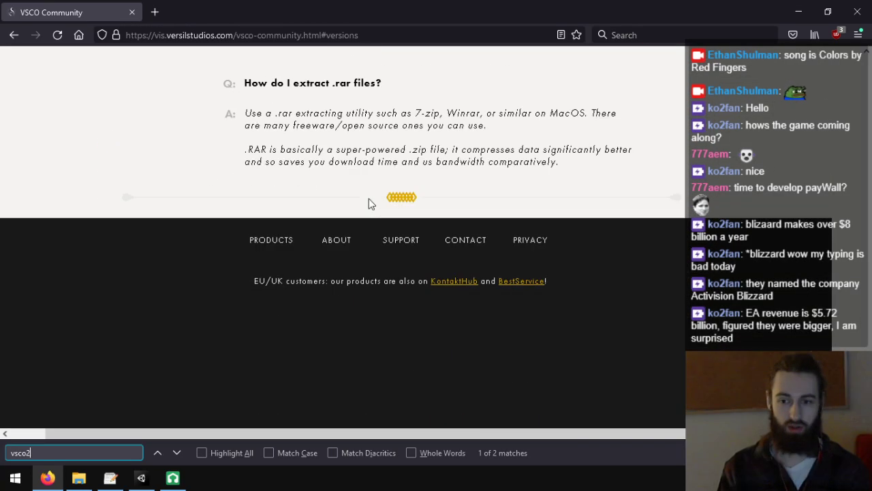
{"action": "scroll", "coordinate": [368, 199], "scroll_direction": "down", "scroll_amount": 1}
- Switch to LMMS and open the VST plugin file chooser for the VSCO2 Violin Section instrument to check its file location
{"action": "key", "text": "alt+Tab"}
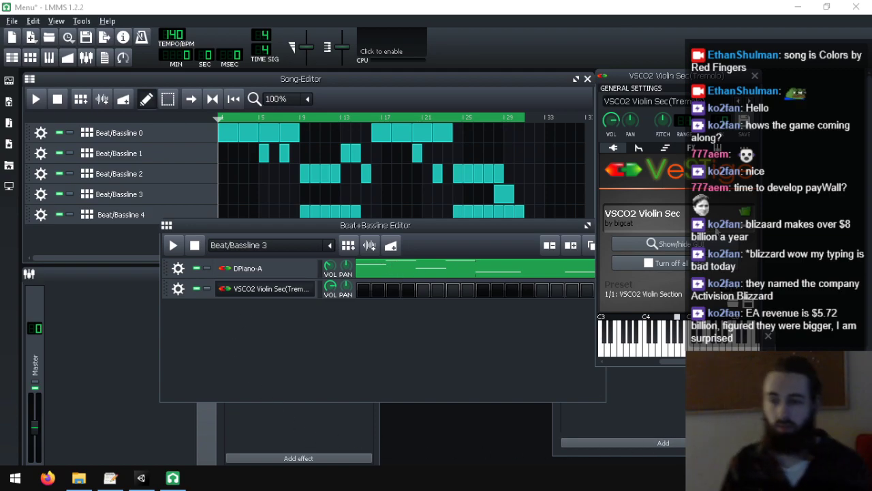
{"action": "left_click", "coordinate": [749, 211]}
{"action": "right_click", "coordinate": [382, 217]}
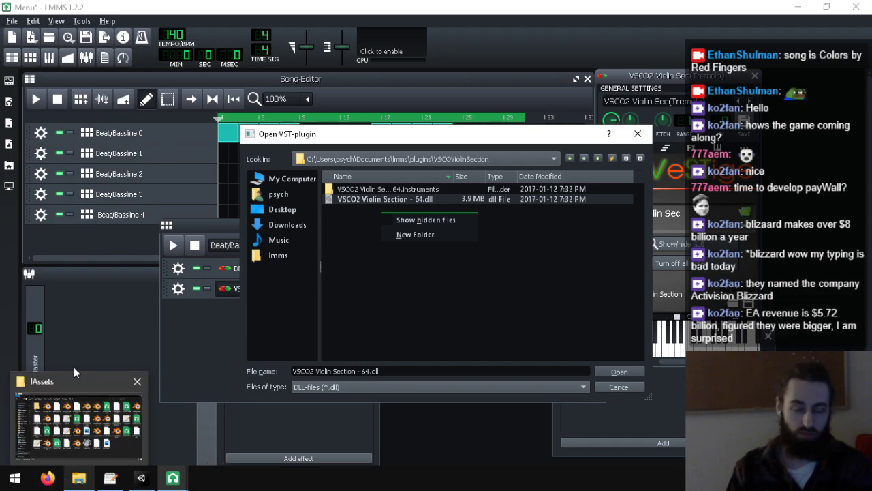
- Inspect the VSCOViolinSection folder and its instruments subfolder in File Explorer, and return to the lmms plugins folder
{"action": "left_click", "coordinate": [70, 478]}
{"action": "left_click_drag", "start_coordinate": [340, 7], "coordinate": [871, 54]}
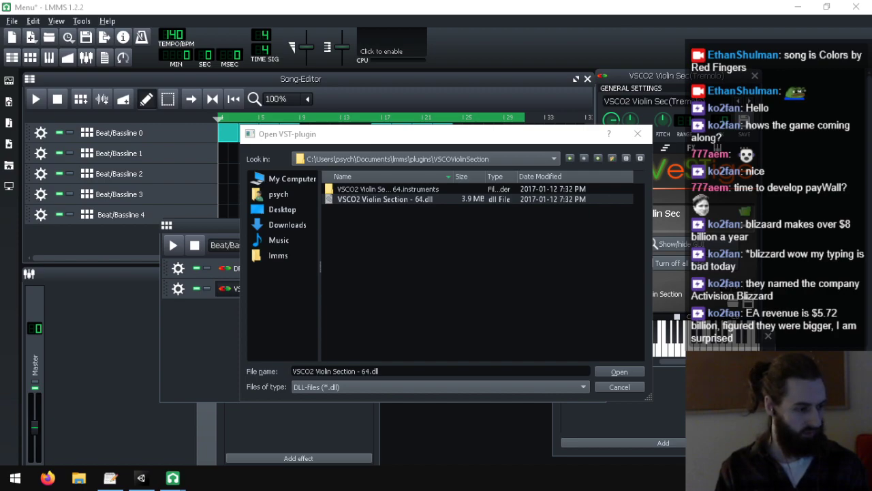
{"action": "left_click_drag", "start_coordinate": [0, 6], "coordinate": [413, 2]}
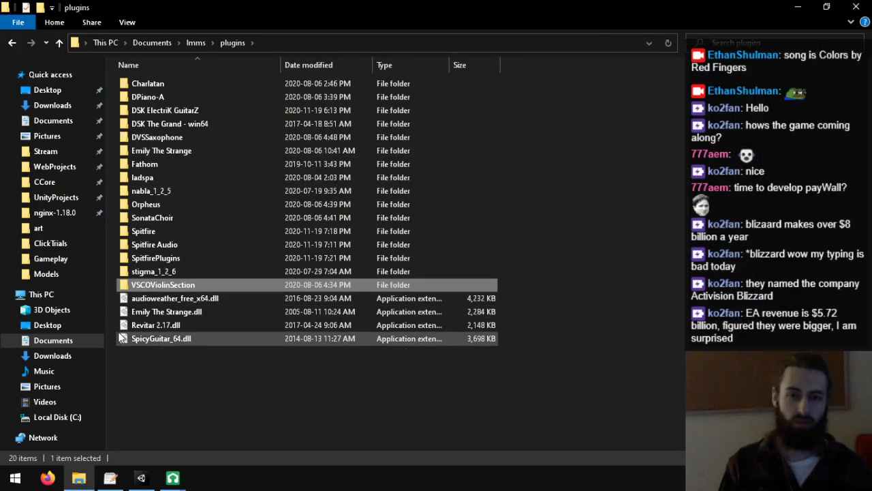
{"action": "double_click", "coordinate": [144, 285]}
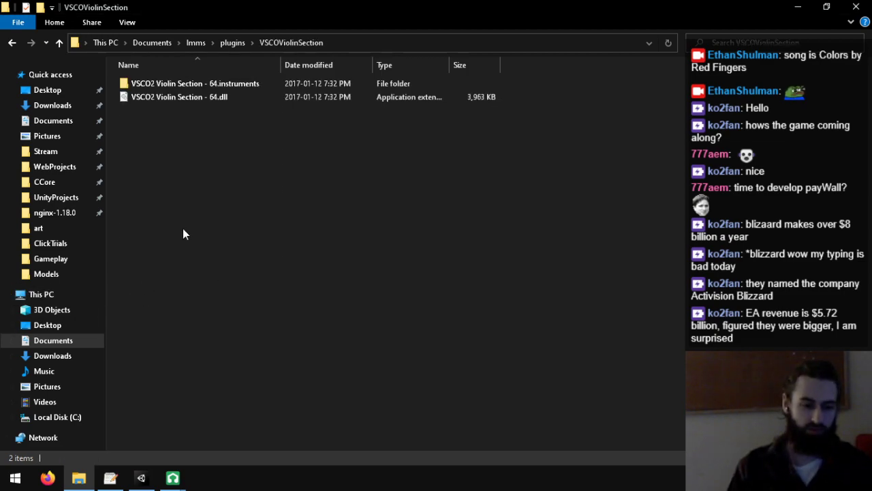
{"action": "double_click", "coordinate": [175, 85]}
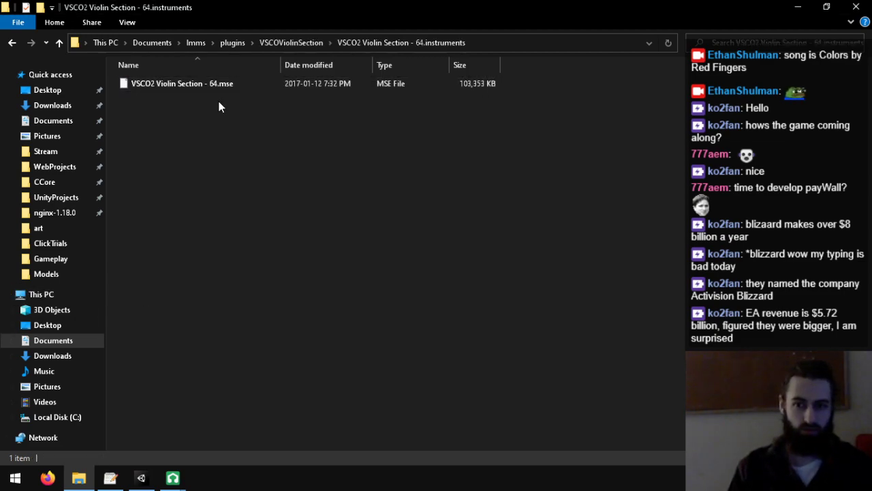
{"action": "left_click", "coordinate": [315, 42]}
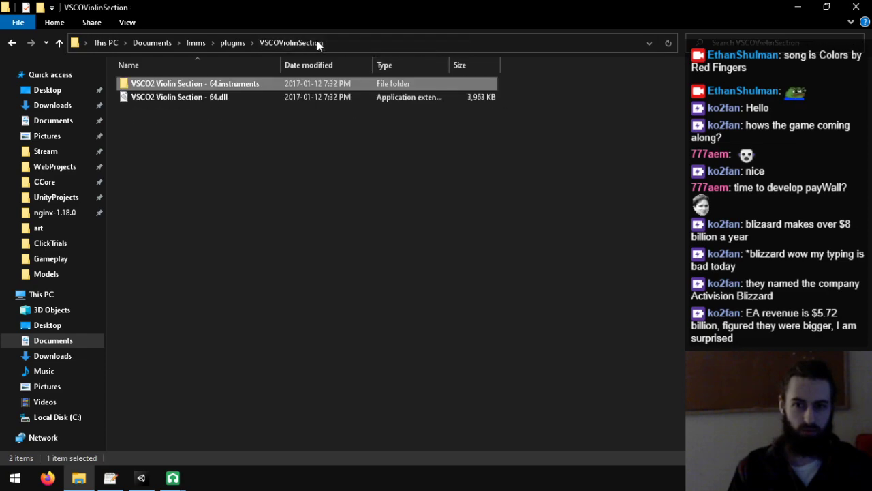
{"action": "left_click", "coordinate": [243, 38]}
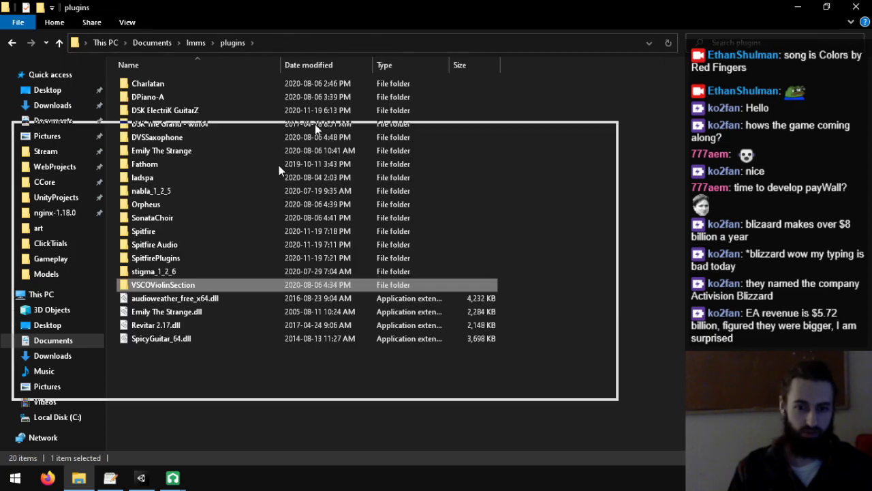
- Switch to the Plugins4Free search results for "vsco" in Firefox and open the VSCO plugin page in a new tab
{"action": "key", "text": "alt+Tab"}
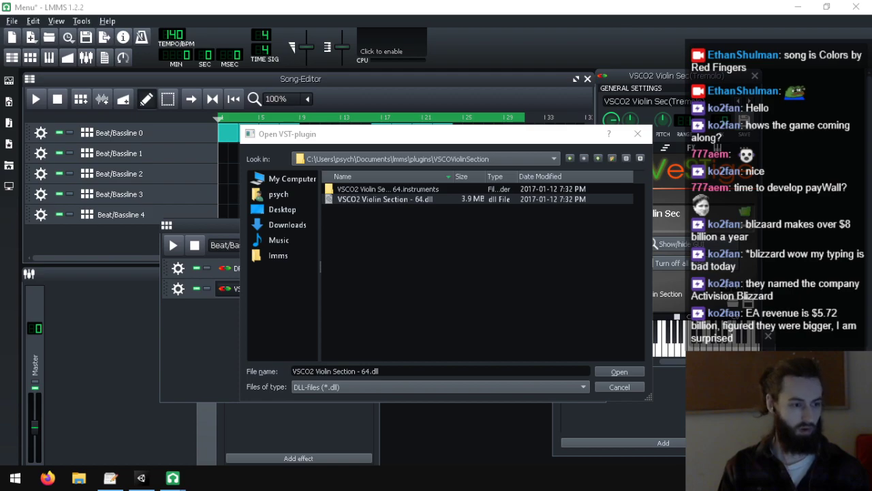
{"action": "key", "text": "alt+Tab"}
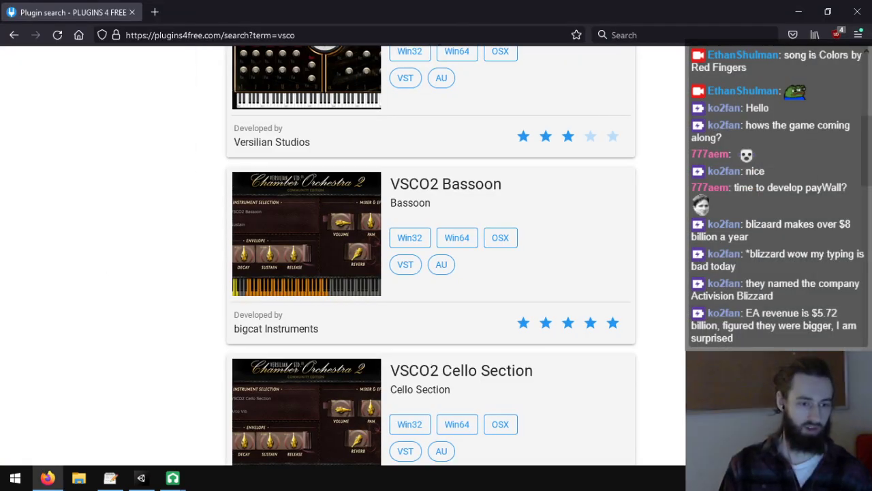
{"action": "scroll", "coordinate": [545, 253], "scroll_direction": "up", "scroll_amount": 5}
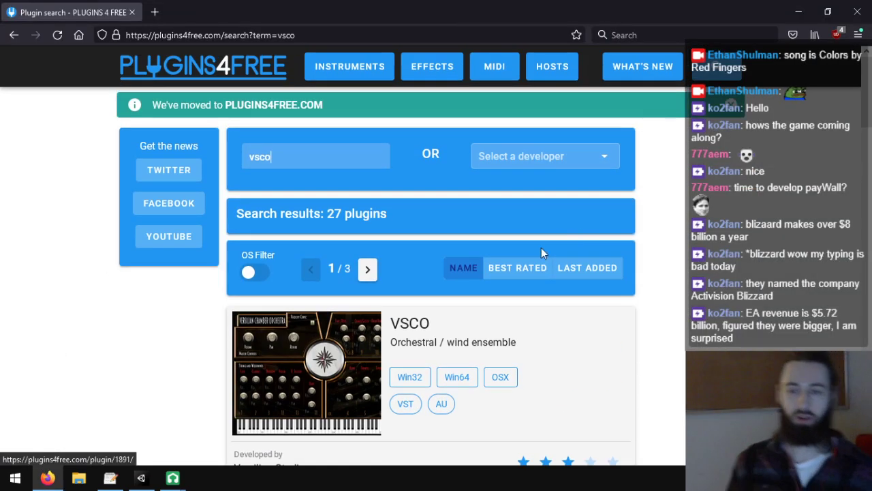
{"action": "scroll", "coordinate": [516, 273], "scroll_direction": "down", "scroll_amount": 2}
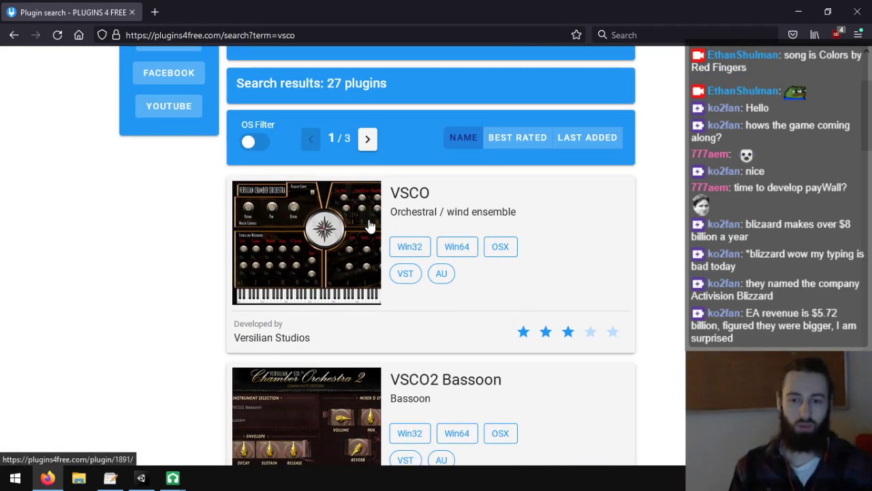
{"action": "right_click", "coordinate": [413, 196]}
{"action": "left_click", "coordinate": [463, 200]}
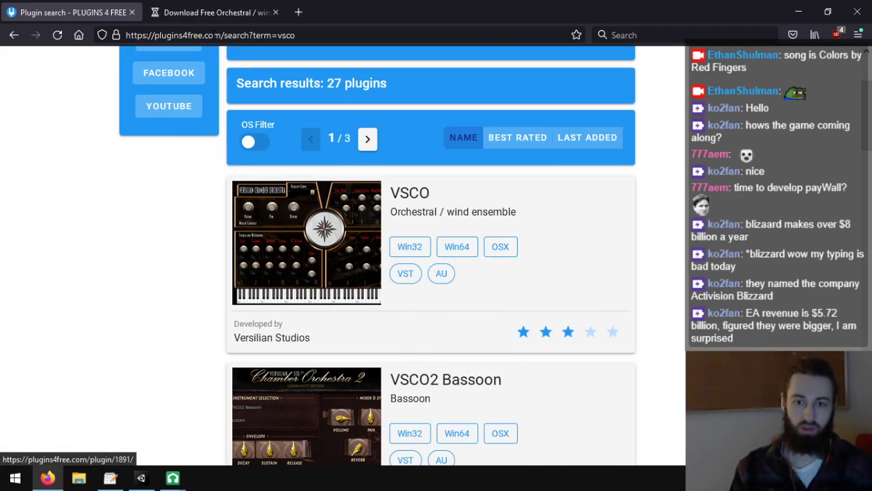
{"action": "left_click", "coordinate": [211, 12]}
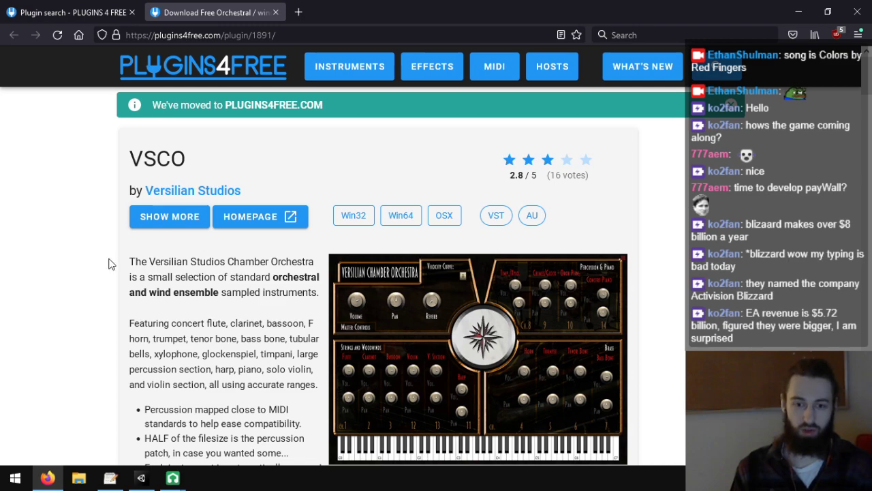
- Read the VSCO plugin description and play its Stars in Spring demo track, skipping ahead in it
{"action": "scroll", "coordinate": [111, 264], "scroll_direction": "down", "scroll_amount": 2}
{"action": "scroll", "coordinate": [115, 256], "scroll_direction": "down", "scroll_amount": 4}
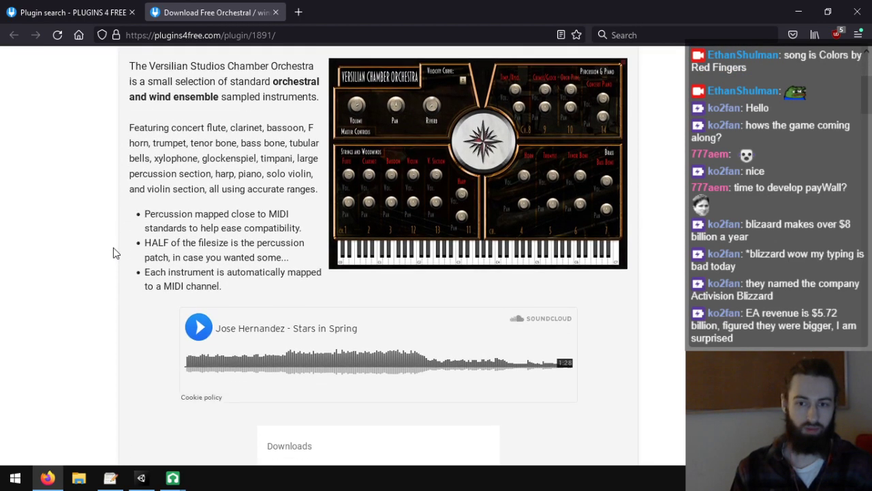
{"action": "left_click", "coordinate": [199, 330]}
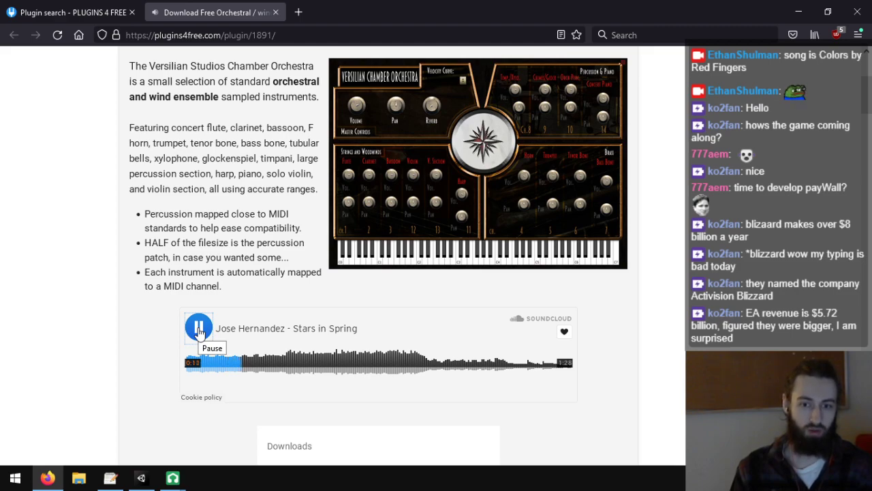
{"action": "left_click", "coordinate": [281, 362]}
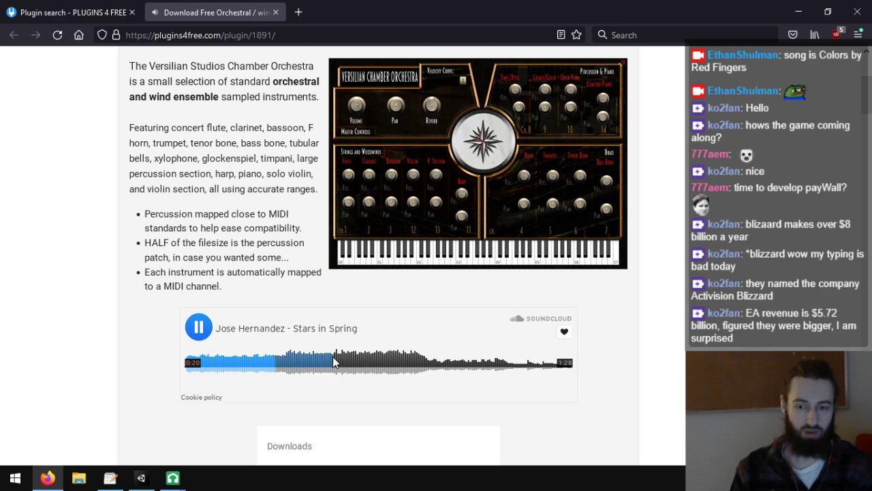
- Examine the downloads, description and user comments on the VSCO plugin page, and pause the demo track
{"action": "scroll", "coordinate": [136, 237], "scroll_direction": "down", "scroll_amount": 5}
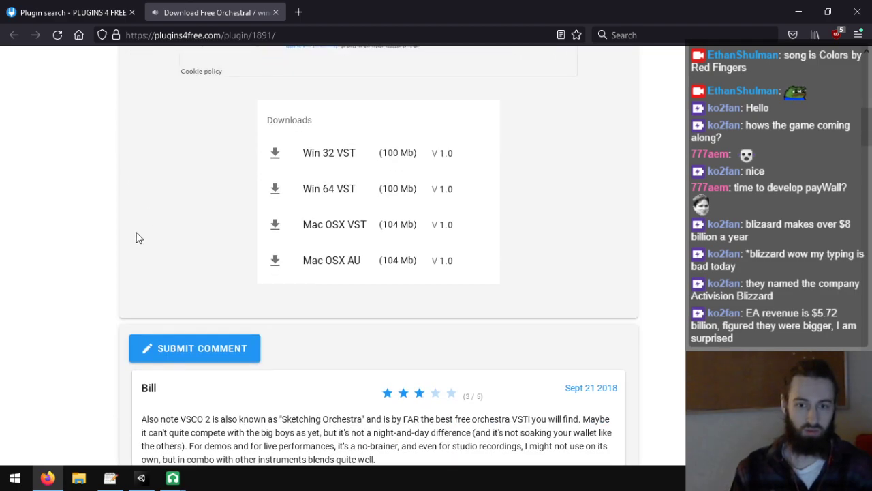
{"action": "scroll", "coordinate": [144, 241], "scroll_direction": "up", "scroll_amount": 2}
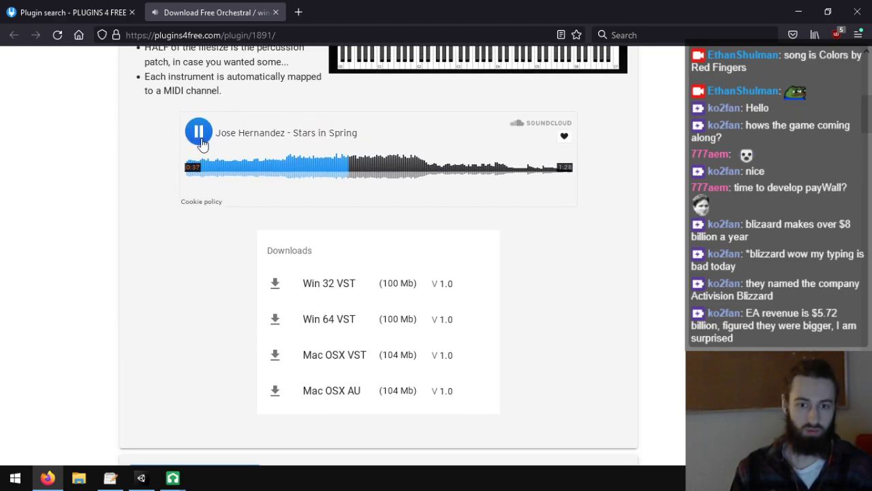
{"action": "scroll", "coordinate": [181, 181], "scroll_direction": "up", "scroll_amount": 6}
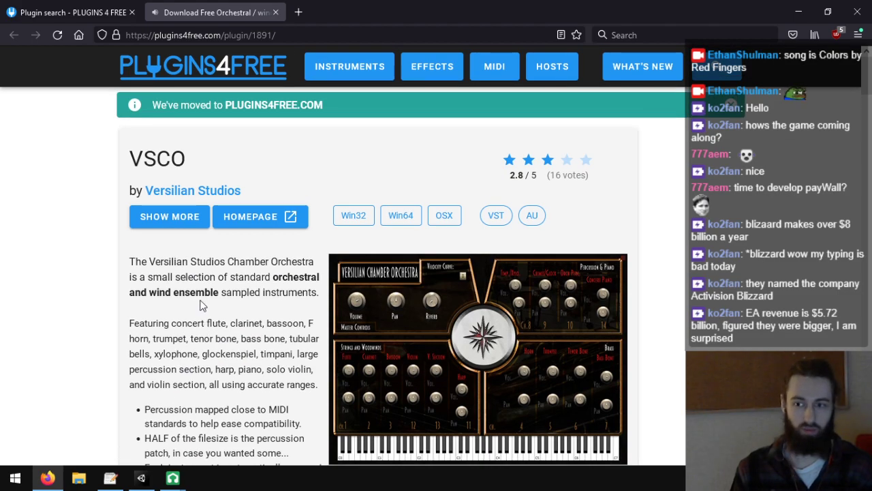
{"action": "scroll", "coordinate": [201, 306], "scroll_direction": "down", "scroll_amount": 1}
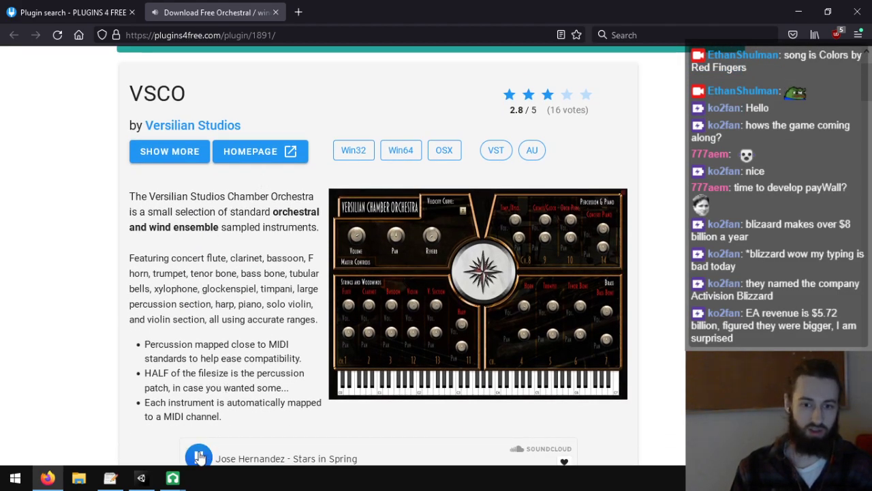
{"action": "scroll", "coordinate": [252, 298], "scroll_direction": "down", "scroll_amount": 6}
{"action": "scroll", "coordinate": [297, 291], "scroll_direction": "down", "scroll_amount": 4}
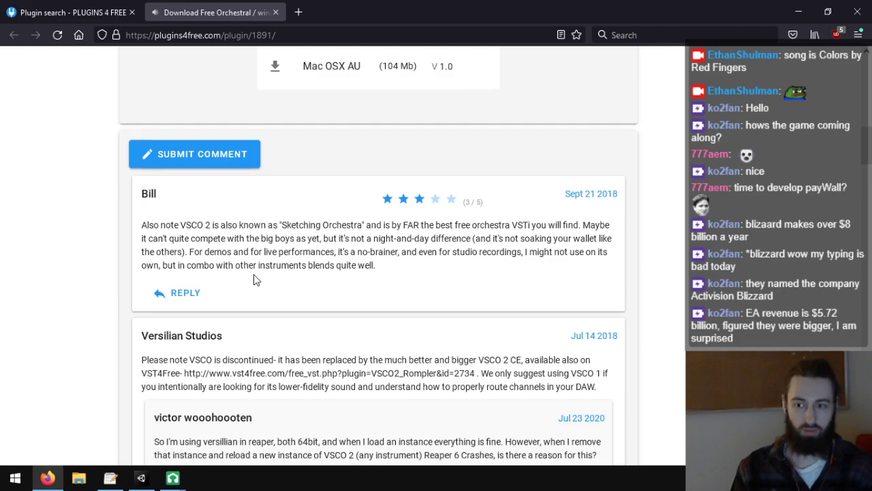
{"action": "scroll", "coordinate": [253, 279], "scroll_direction": "up", "scroll_amount": 12}
{"action": "scroll", "coordinate": [406, 306], "scroll_direction": "down", "scroll_amount": 2}
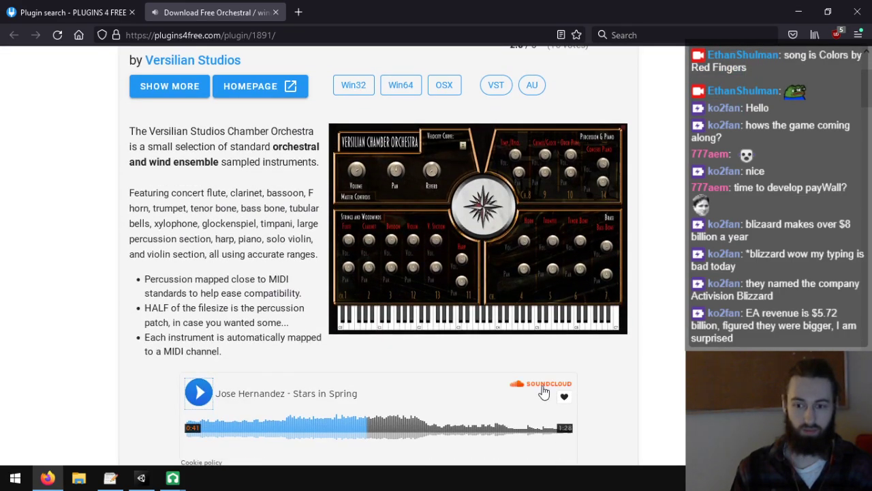
{"action": "scroll", "coordinate": [191, 293], "scroll_direction": "up", "scroll_amount": 2}
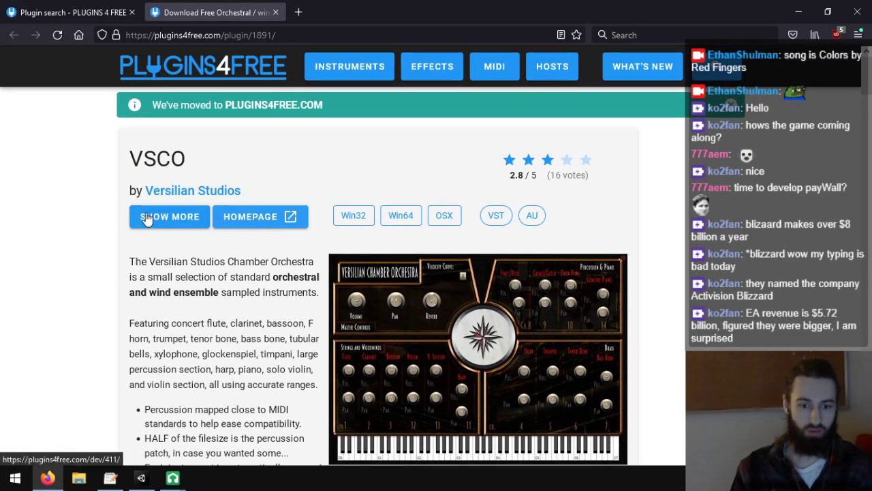
- View the VSCO developer's homepage in a new tab and close it again
{"action": "right_click", "coordinate": [239, 218]}
{"action": "left_click", "coordinate": [287, 227]}
{"action": "key", "text": "ctrl+Tab"}
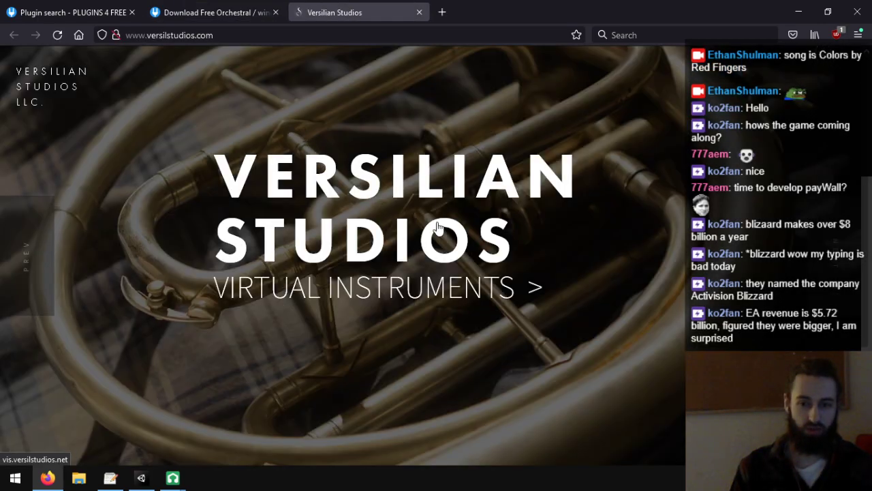
{"action": "left_click", "coordinate": [419, 13]}
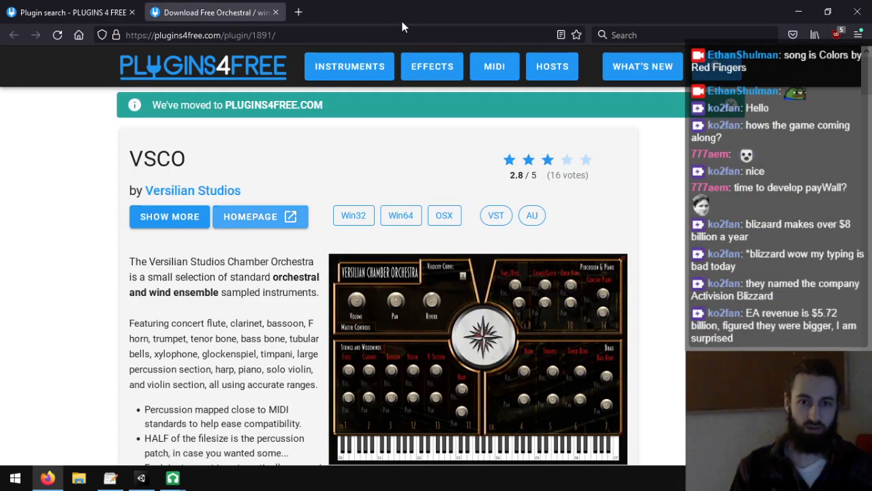
- Download the Win 64 VST version of VSCO and close its page, returning to the plugin search results
{"action": "key", "text": "alt+Tab"}
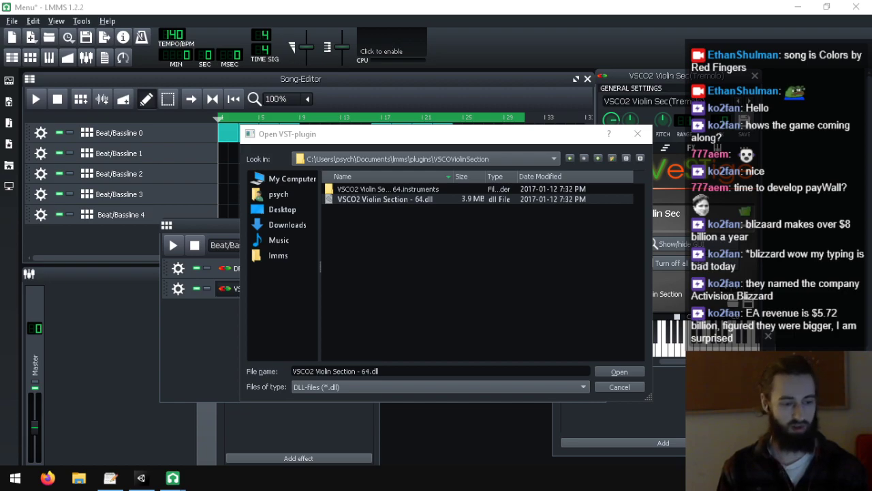
{"action": "key", "text": "alt+Tab"}
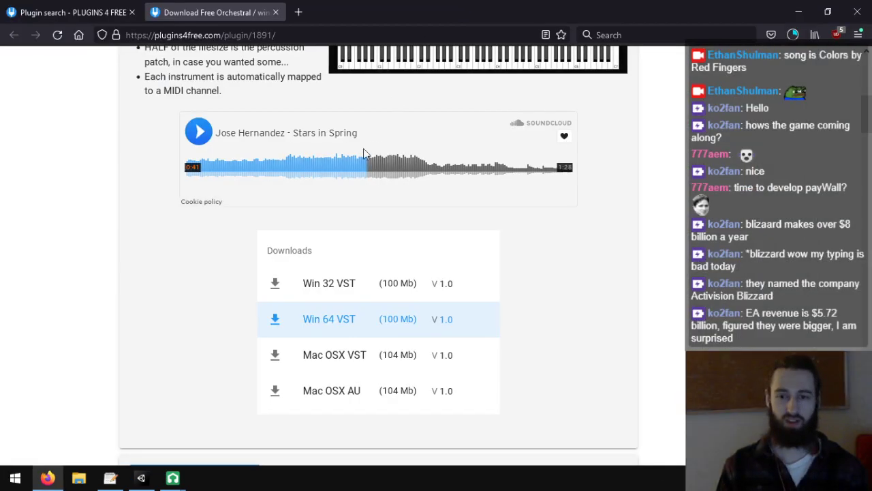
{"action": "left_click", "coordinate": [121, 8]}
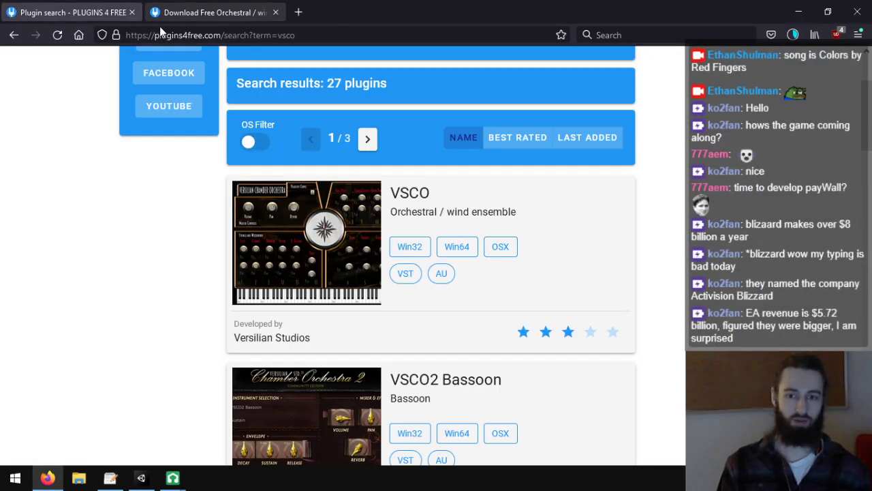
{"action": "left_click", "coordinate": [276, 13]}
- Open the VSCO2 Bassoon plugin page from the search results in a new tab
{"action": "scroll", "coordinate": [446, 205], "scroll_direction": "down", "scroll_amount": 4}
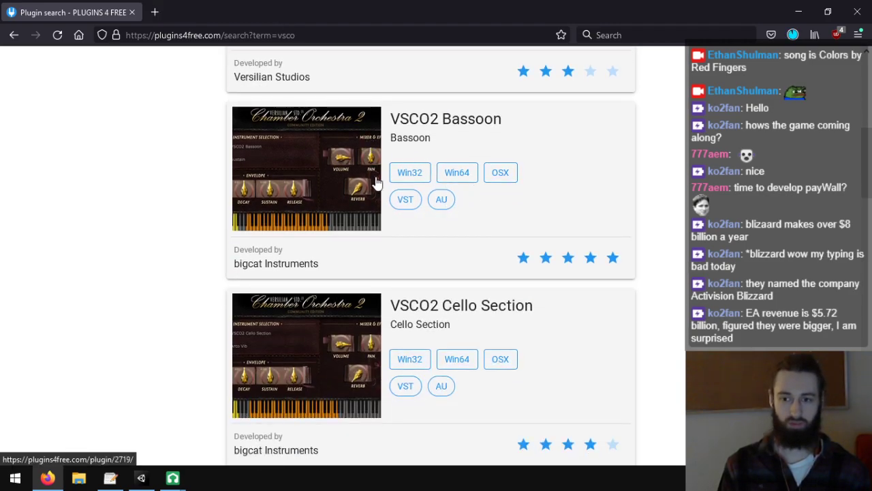
{"action": "right_click", "coordinate": [446, 121]}
{"action": "left_click", "coordinate": [467, 131]}
{"action": "left_click", "coordinate": [235, 11]}
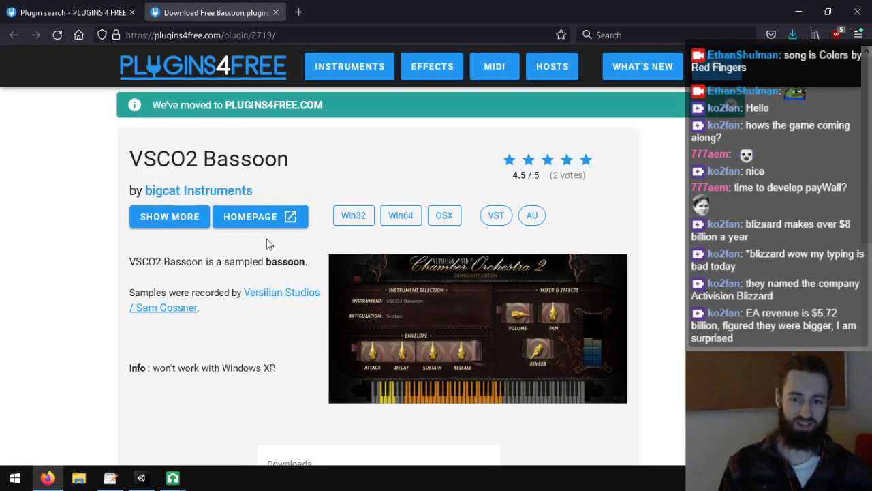
- Look over the VSCO2 Bassoon page, save its Win 64 VST download, and close the page to return to the search results
{"action": "scroll", "coordinate": [262, 248], "scroll_direction": "down", "scroll_amount": 5}
{"action": "scroll", "coordinate": [252, 244], "scroll_direction": "up", "scroll_amount": 3}
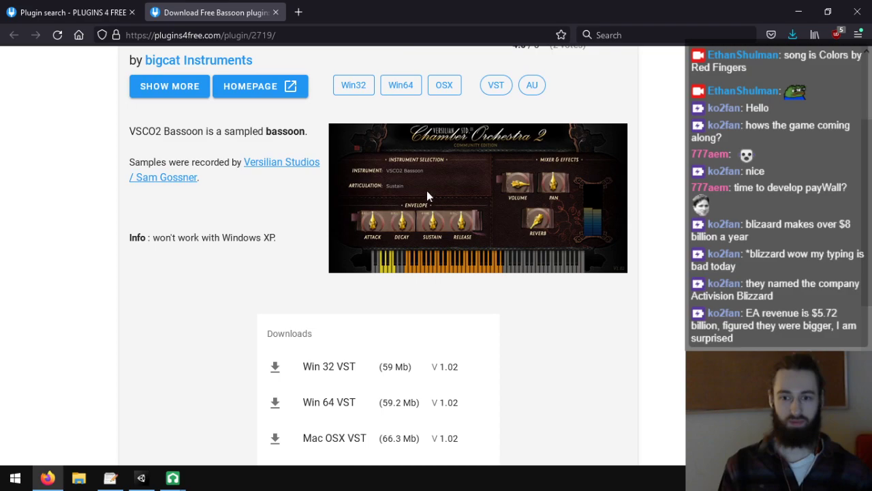
{"action": "scroll", "coordinate": [270, 181], "scroll_direction": "down", "scroll_amount": 4}
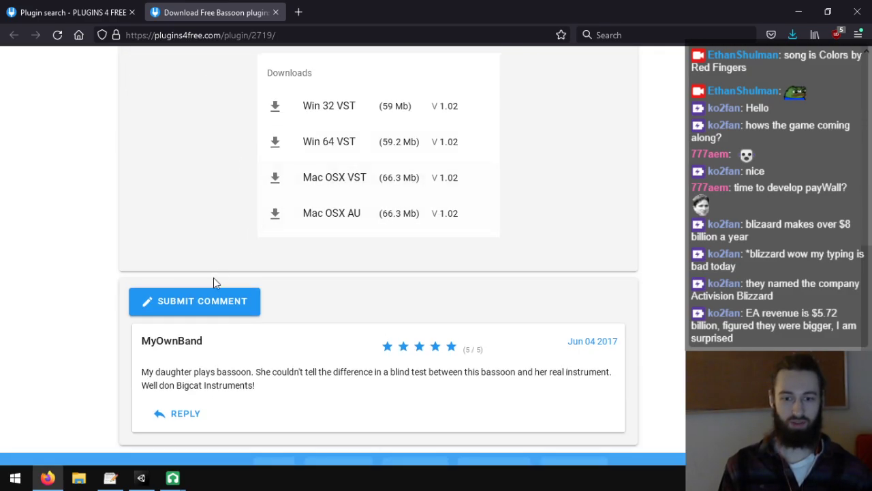
{"action": "scroll", "coordinate": [272, 272], "scroll_direction": "down", "scroll_amount": 2}
{"action": "scroll", "coordinate": [350, 268], "scroll_direction": "up", "scroll_amount": 4}
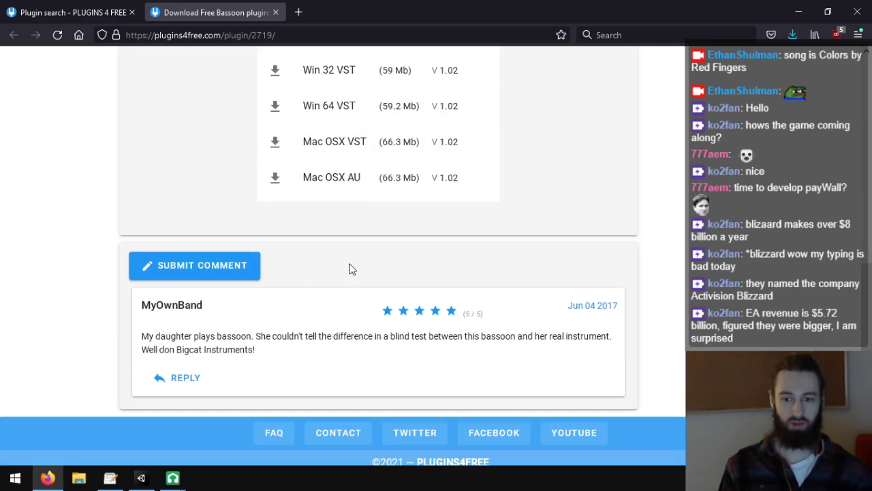
{"action": "left_click", "coordinate": [332, 361]}
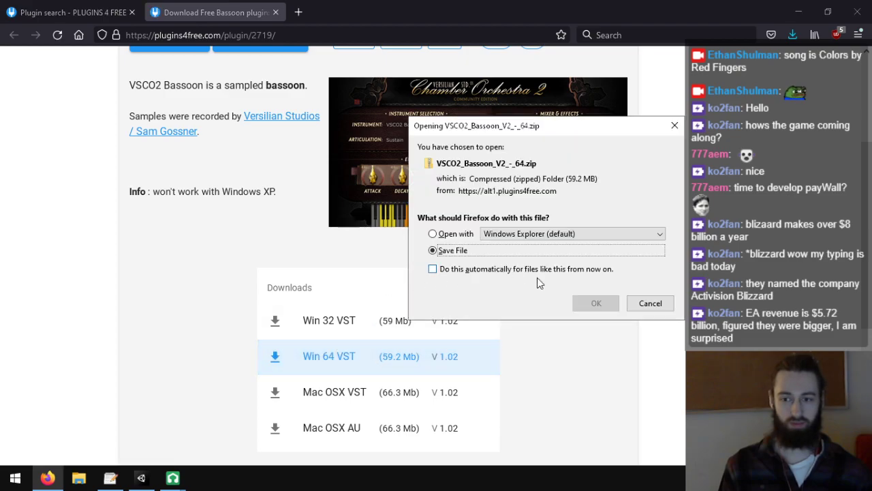
{"action": "left_click", "coordinate": [591, 304]}
{"action": "left_click", "coordinate": [275, 12]}
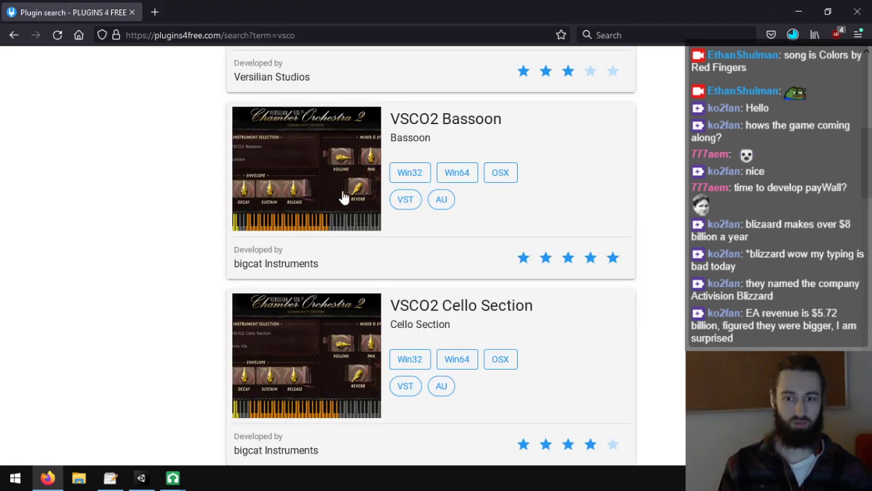
- Open the VSCO2 Cello Section page in a new window, save its Win 64 VST download, and close that window
{"action": "scroll", "coordinate": [402, 253], "scroll_direction": "down", "scroll_amount": 3}
{"action": "right_click", "coordinate": [279, 179]}
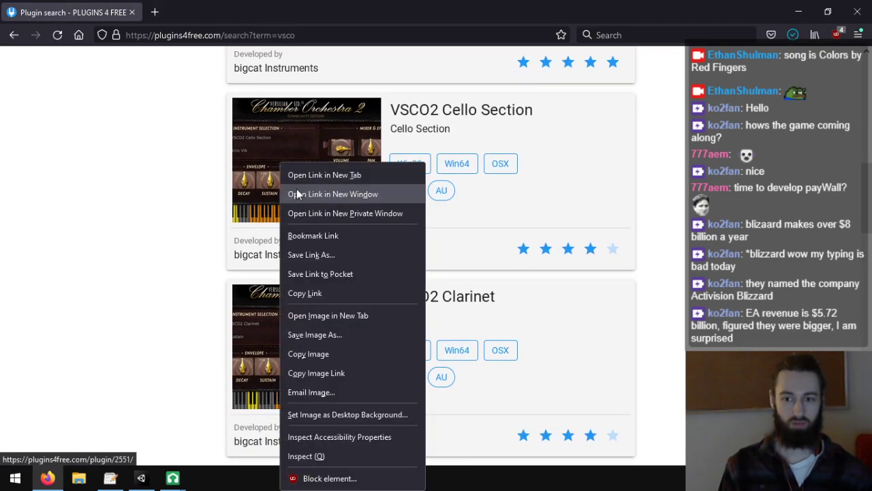
{"action": "left_click", "coordinate": [298, 190]}
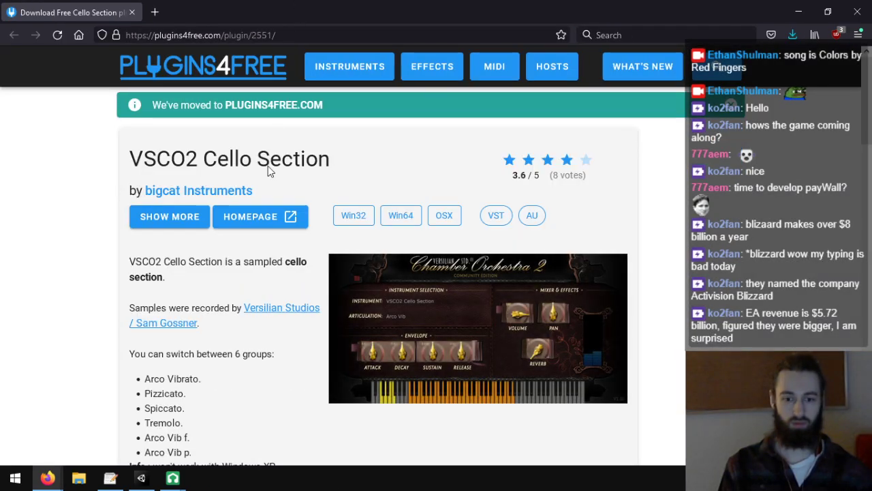
{"action": "scroll", "coordinate": [265, 270], "scroll_direction": "down", "scroll_amount": 4}
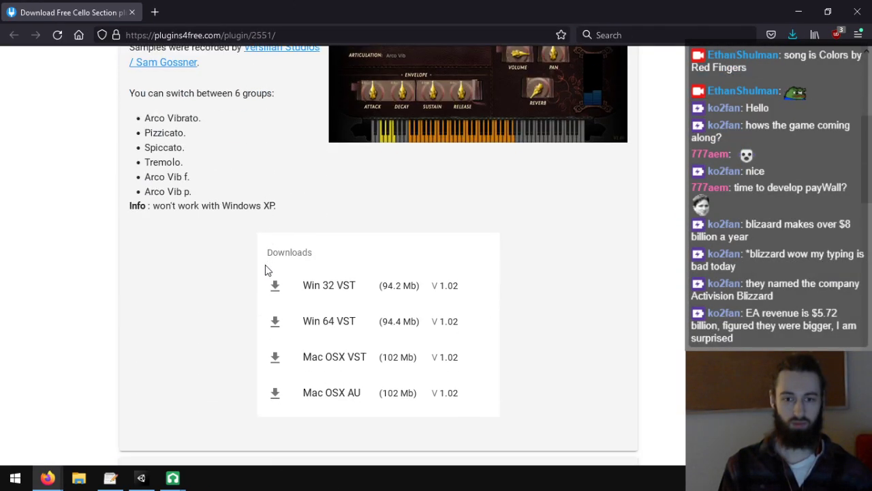
{"action": "left_click", "coordinate": [330, 323]}
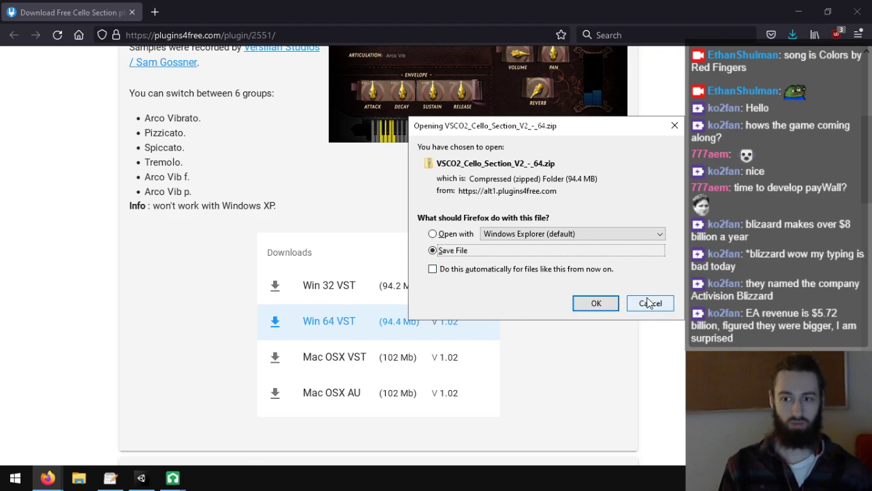
{"action": "left_click", "coordinate": [596, 303]}
{"action": "scroll", "coordinate": [508, 266], "scroll_direction": "up", "scroll_amount": 5}
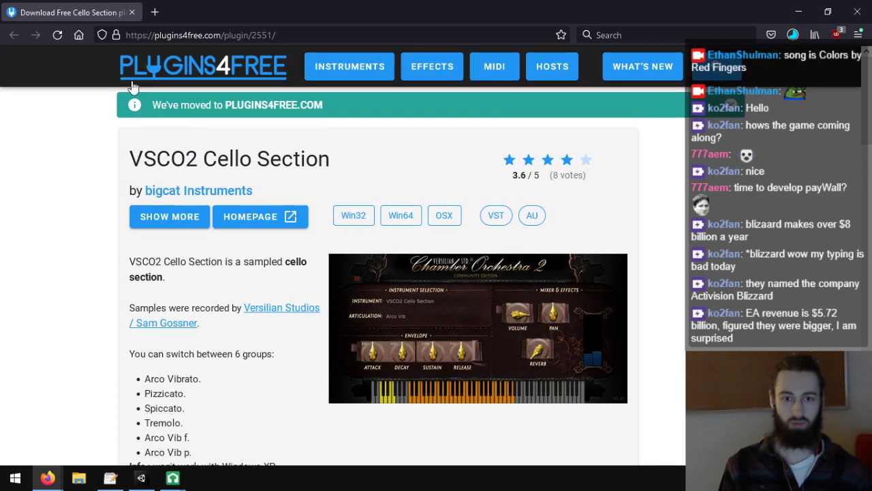
{"action": "left_click", "coordinate": [132, 13]}
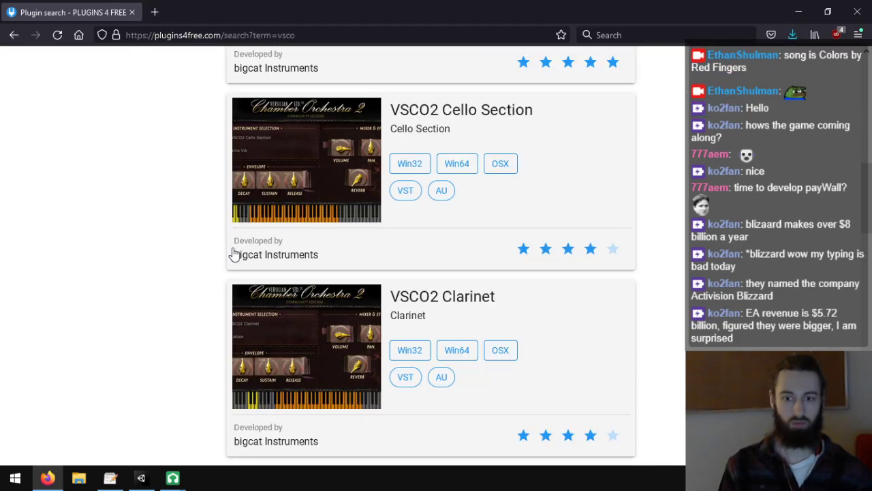
- Open the VSCO2 Clarinet page in a new tab, save its Win 64 VST download, and close the page
{"action": "scroll", "coordinate": [302, 241], "scroll_direction": "down", "scroll_amount": 3}
{"action": "right_click", "coordinate": [432, 101]}
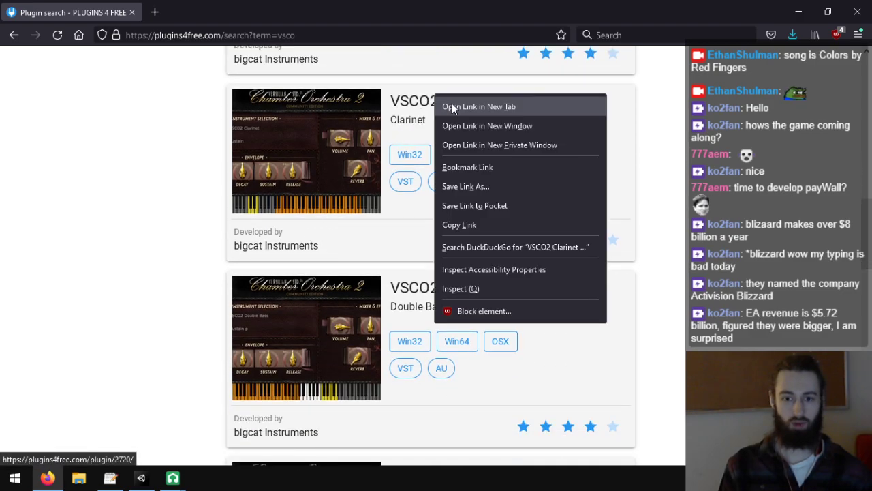
{"action": "left_click", "coordinate": [490, 107]}
{"action": "left_click", "coordinate": [204, 12]}
{"action": "scroll", "coordinate": [267, 253], "scroll_direction": "down", "scroll_amount": 4}
{"action": "scroll", "coordinate": [268, 248], "scroll_direction": "up", "scroll_amount": 2}
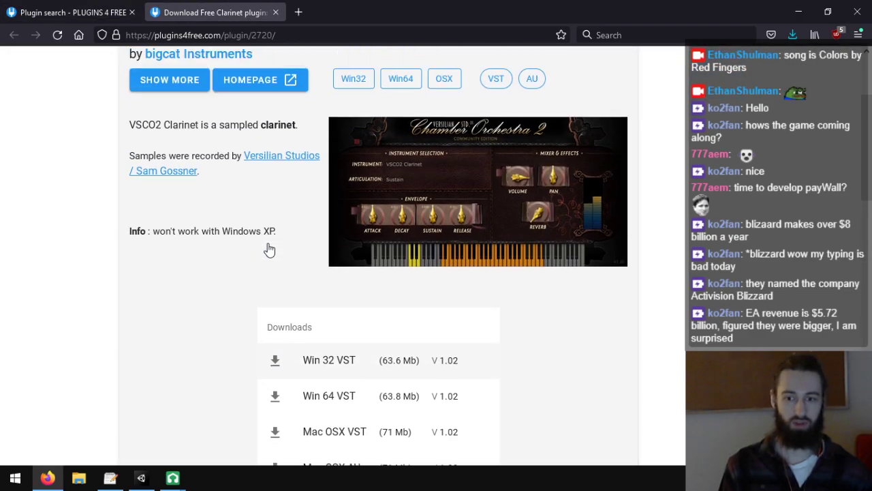
{"action": "left_click", "coordinate": [341, 405]}
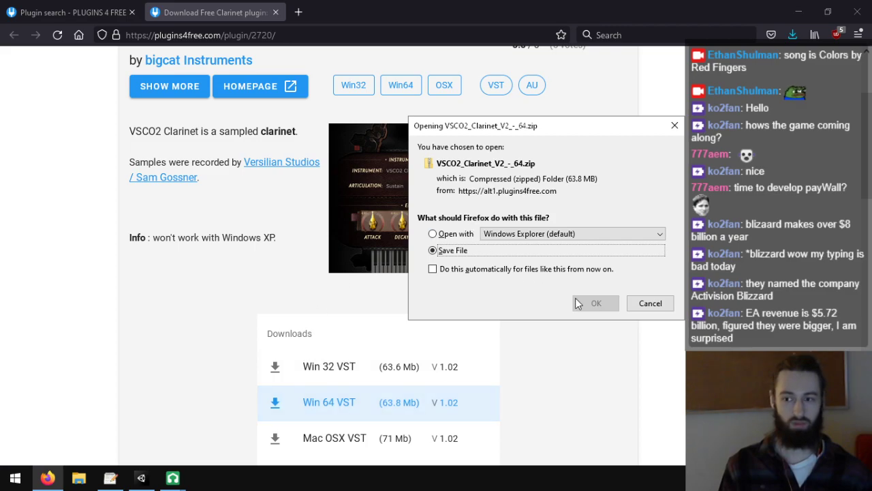
{"action": "left_click", "coordinate": [598, 306]}
{"action": "left_click", "coordinate": [276, 12]}
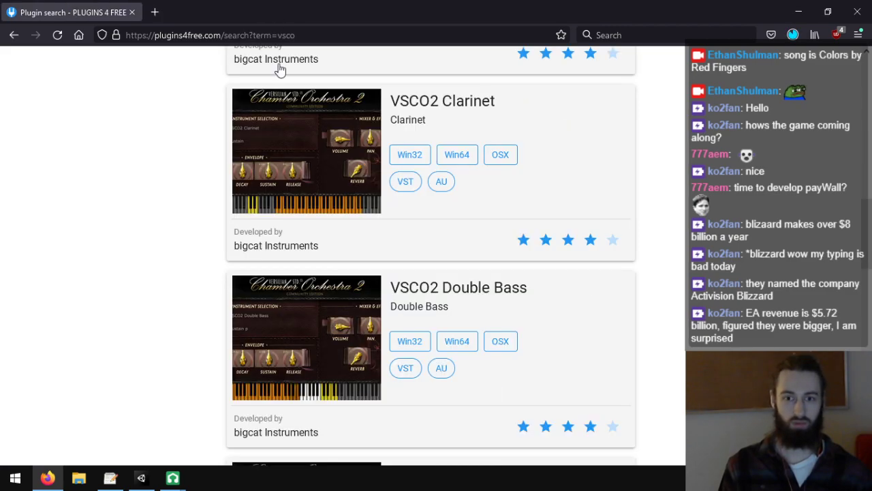
- Skip VSCO2 Double Bass, save the Win 64 VST download from the VSCO2 Flute page in a new tab, and close it
{"action": "scroll", "coordinate": [488, 218], "scroll_direction": "down", "scroll_amount": 2}
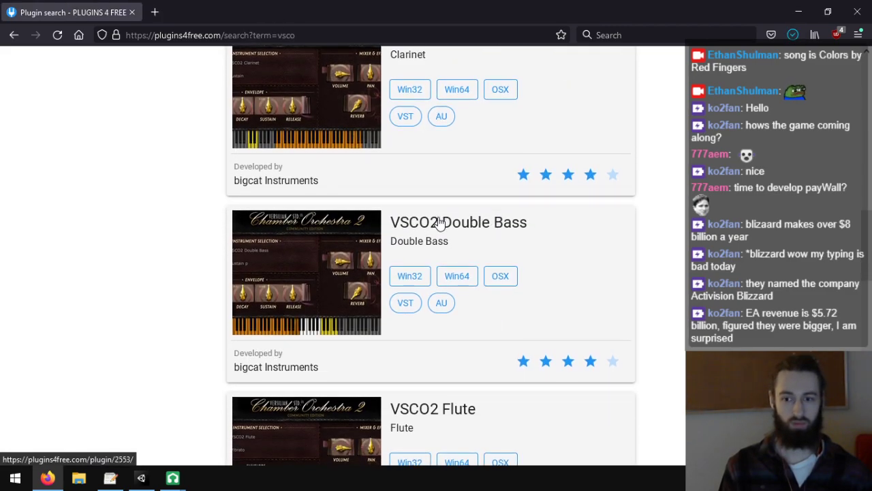
{"action": "scroll", "coordinate": [440, 223], "scroll_direction": "down", "scroll_amount": 2}
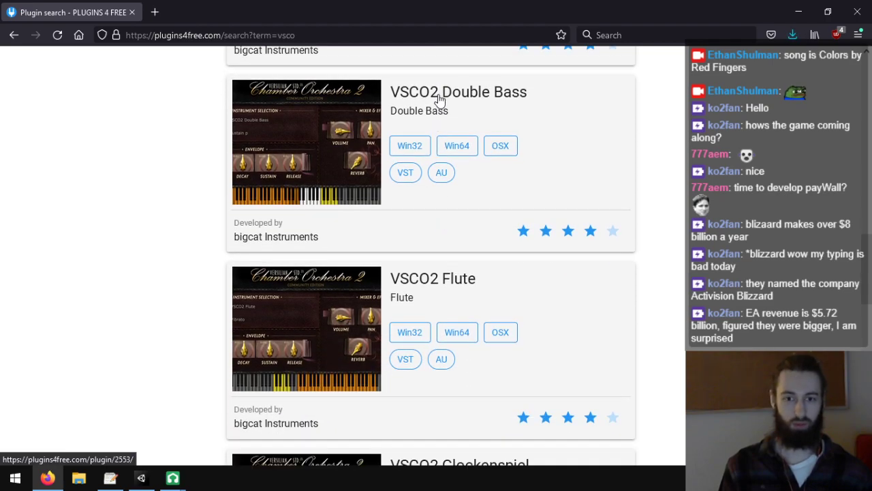
{"action": "right_click", "coordinate": [424, 276]}
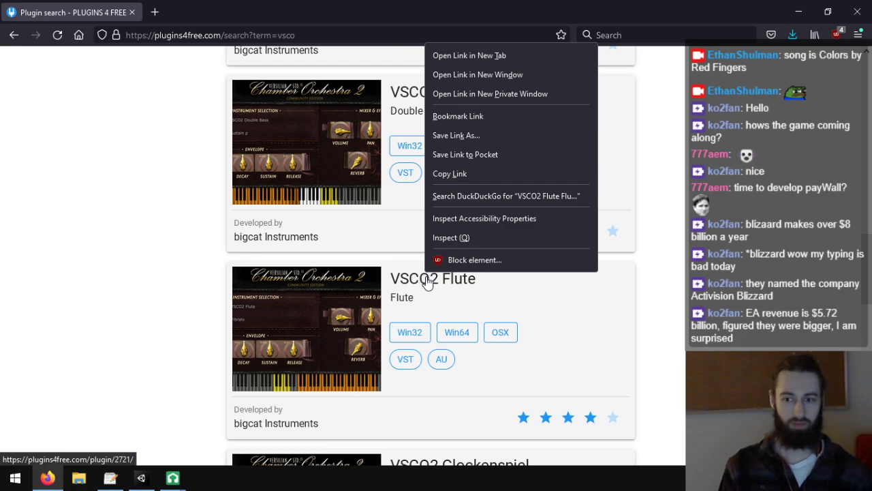
{"action": "left_click", "coordinate": [451, 56]}
{"action": "left_click", "coordinate": [204, 12]}
{"action": "scroll", "coordinate": [222, 256], "scroll_direction": "down", "scroll_amount": 3}
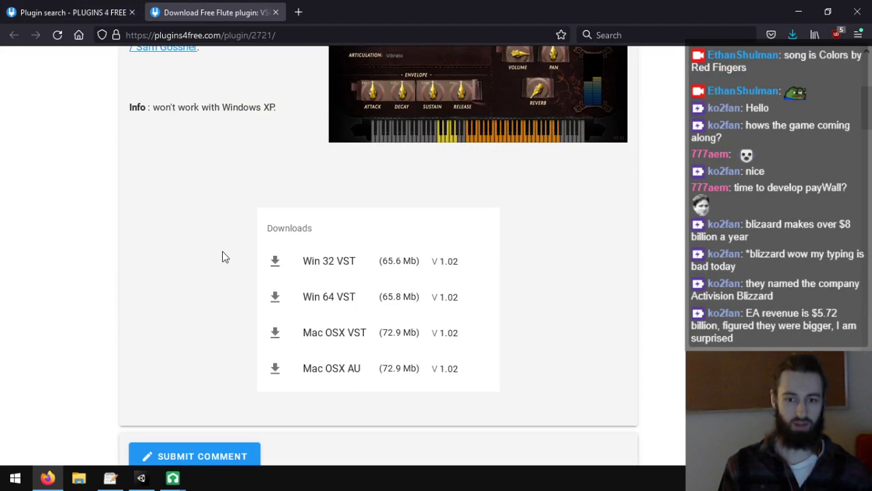
{"action": "left_click", "coordinate": [336, 296]}
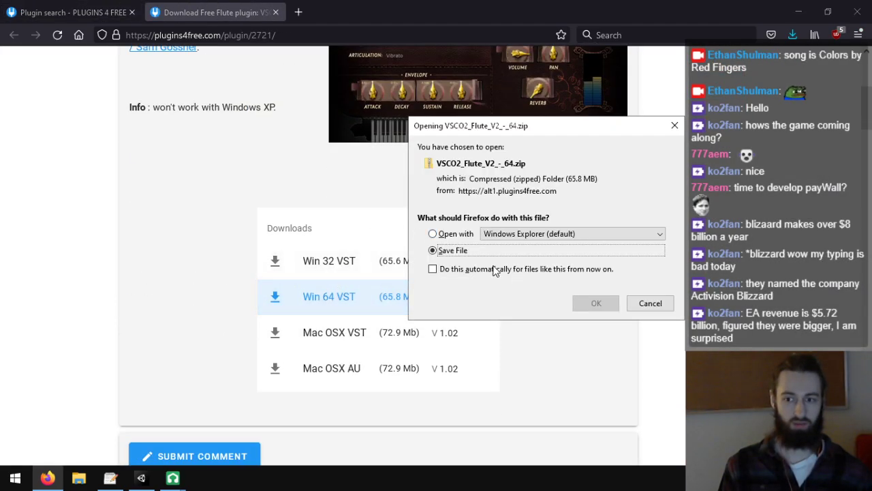
{"action": "left_click", "coordinate": [587, 305]}
{"action": "left_click", "coordinate": [276, 13]}
- Open the VSCO2 Glockenspiel page in a new tab, save its Win 64 VST download, and close the page
{"action": "scroll", "coordinate": [331, 216], "scroll_direction": "down", "scroll_amount": 4}
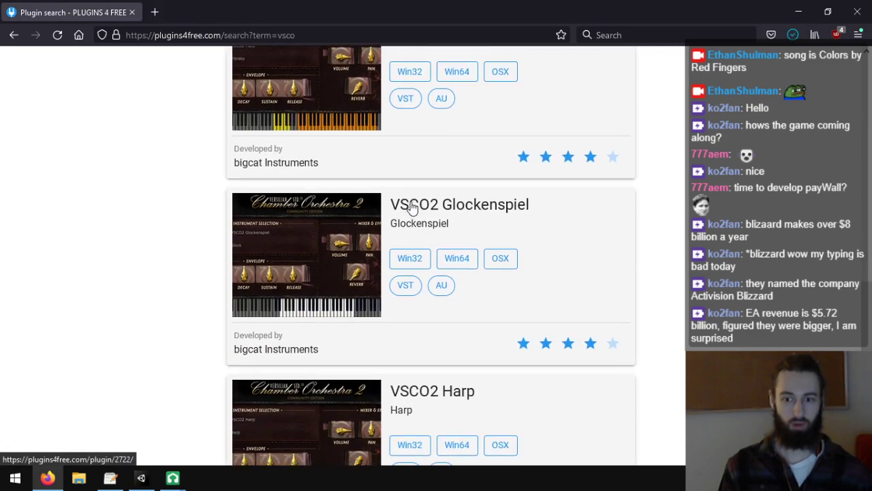
{"action": "right_click", "coordinate": [412, 207]}
{"action": "left_click", "coordinate": [436, 216]}
{"action": "key", "text": "ctrl+Tab"}
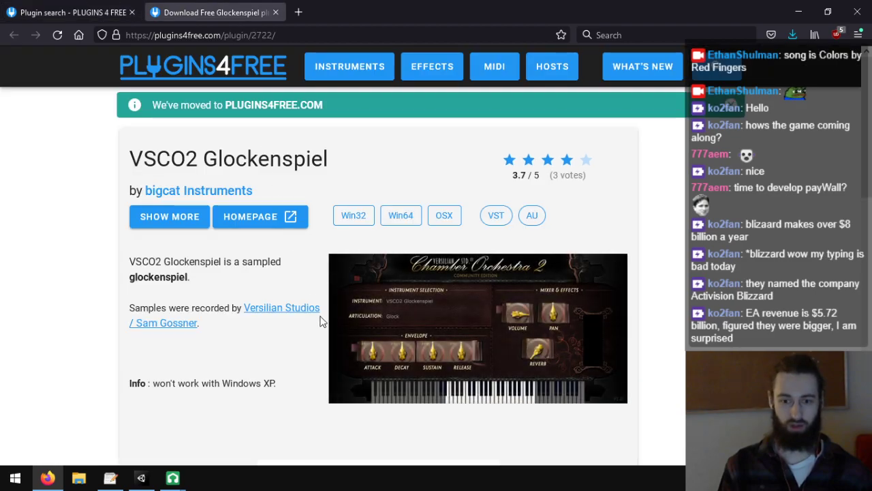
{"action": "scroll", "coordinate": [318, 310], "scroll_direction": "down", "scroll_amount": 4}
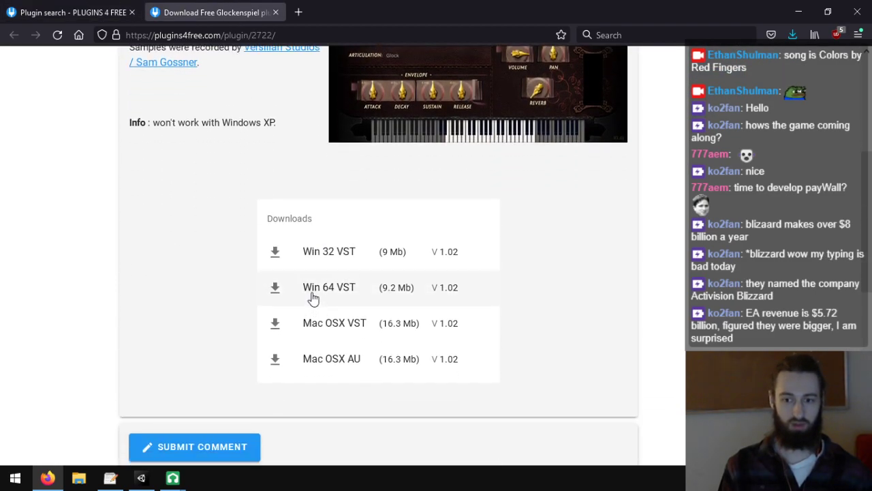
{"action": "left_click", "coordinate": [312, 295]}
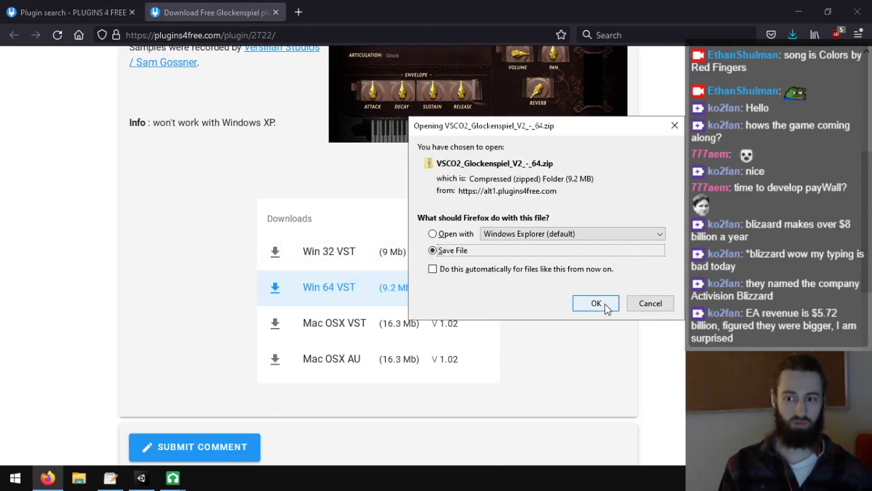
{"action": "left_click", "coordinate": [604, 305]}
{"action": "left_click", "coordinate": [275, 13]}
- Open the VSCO2 Harp page in a new tab, save its Win 64 VST download, and close the page
{"action": "scroll", "coordinate": [389, 276], "scroll_direction": "down", "scroll_amount": 3}
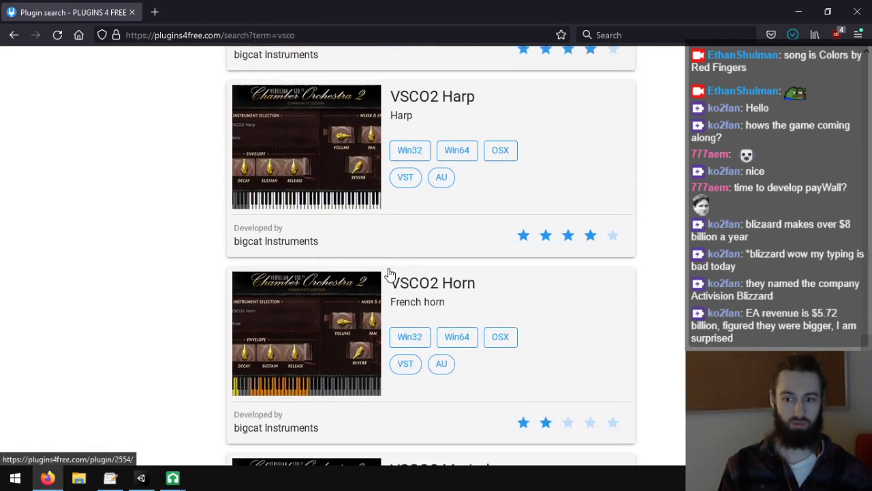
{"action": "scroll", "coordinate": [409, 184], "scroll_direction": "up", "scroll_amount": 1}
{"action": "right_click", "coordinate": [428, 141]}
{"action": "left_click", "coordinate": [463, 148]}
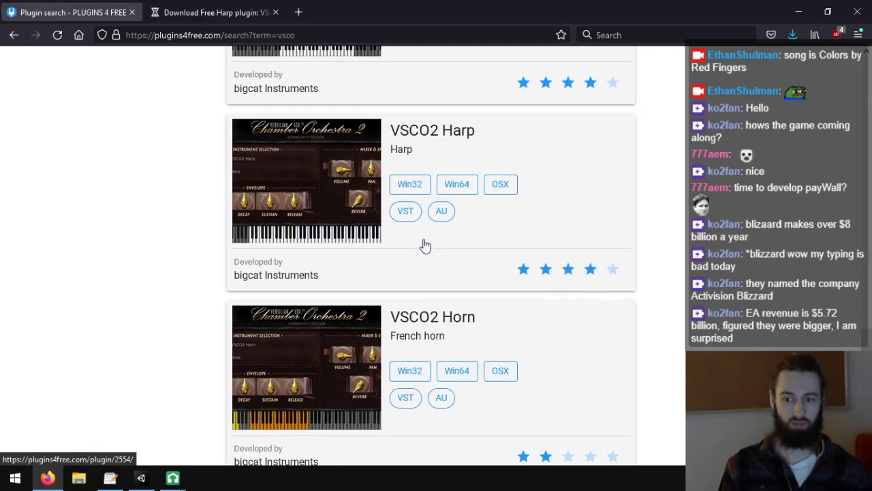
{"action": "key", "text": "ctrl+Tab"}
{"action": "scroll", "coordinate": [270, 259], "scroll_direction": "down", "scroll_amount": 4}
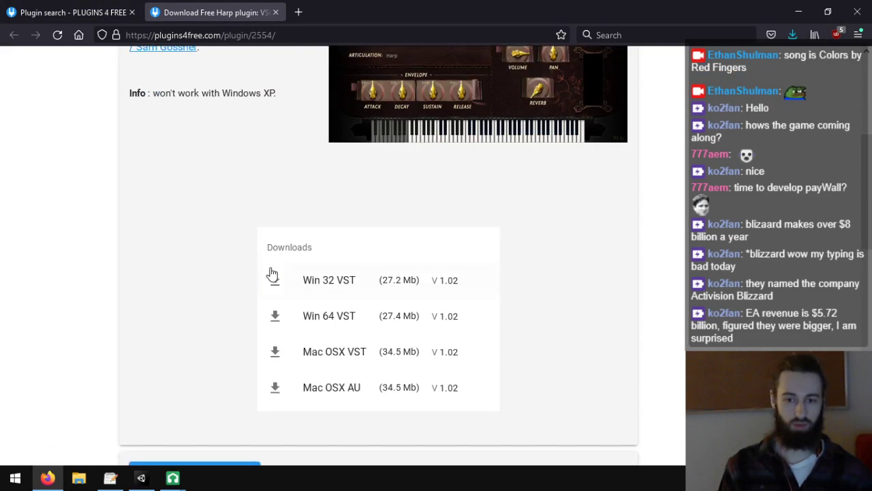
{"action": "left_click", "coordinate": [386, 315]}
{"action": "left_click", "coordinate": [594, 303]}
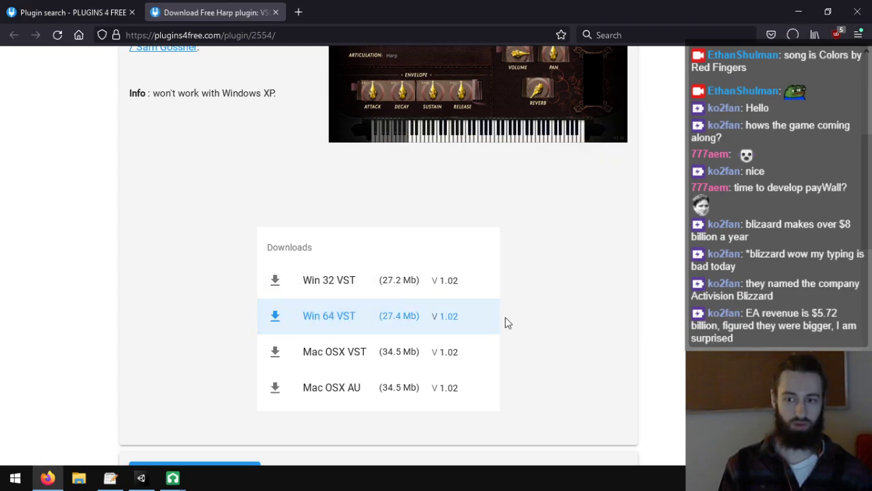
{"action": "scroll", "coordinate": [504, 321], "scroll_direction": "down", "scroll_amount": 4}
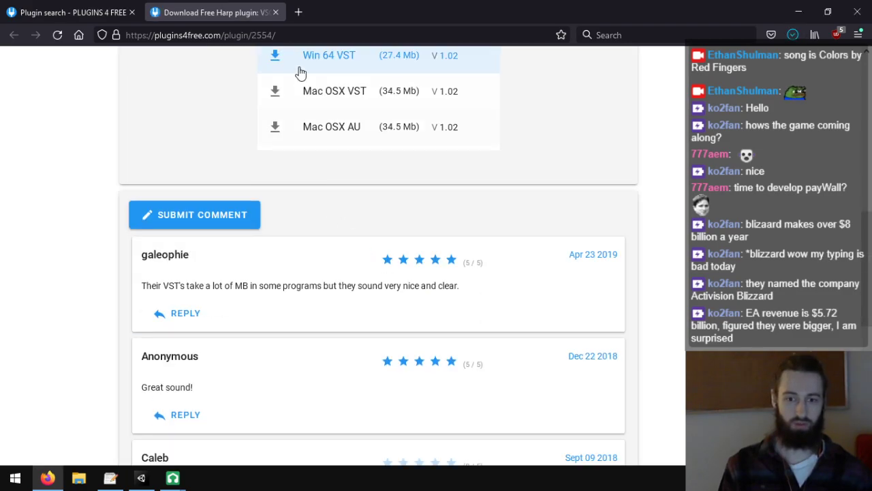
{"action": "left_click", "coordinate": [276, 12]}
- Open the VSCO2 Horn page from the plugin search results in a new tab and switch to it
{"action": "scroll", "coordinate": [436, 197], "scroll_direction": "down", "scroll_amount": 4}
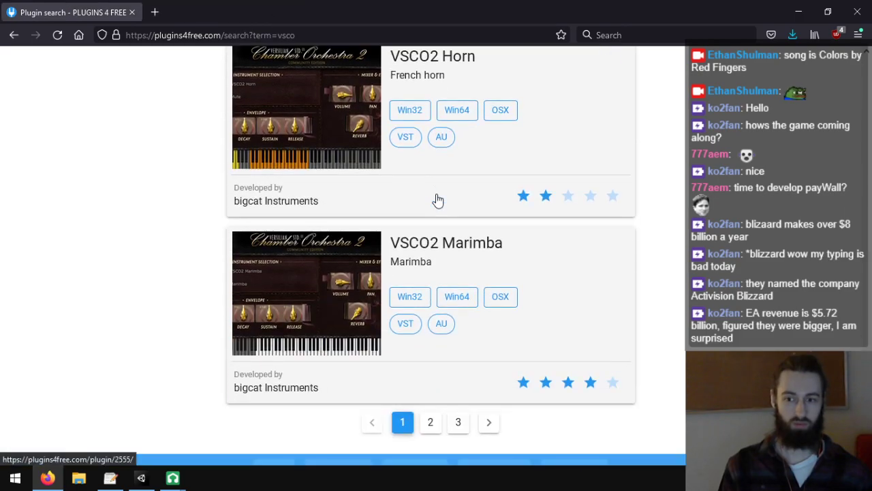
{"action": "scroll", "coordinate": [438, 199], "scroll_direction": "up", "scroll_amount": 2}
{"action": "right_click", "coordinate": [438, 200]}
{"action": "left_click", "coordinate": [450, 206]}
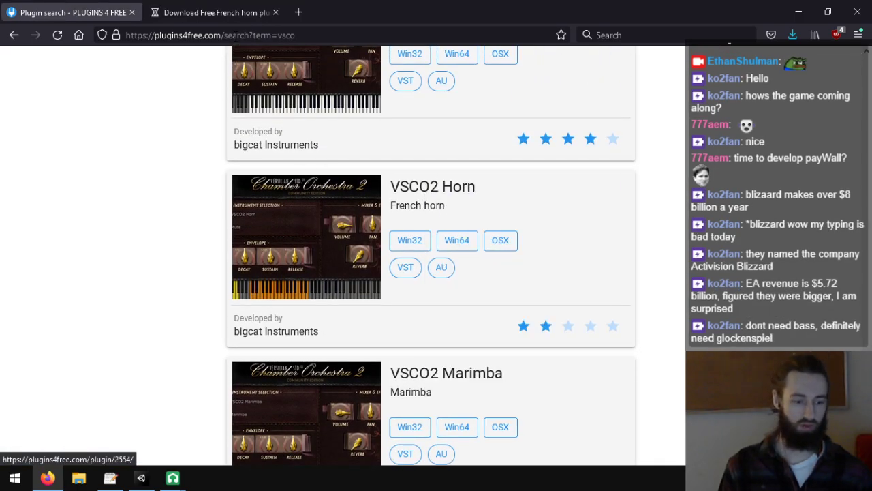
{"action": "left_click", "coordinate": [209, 5]}
- Examine the VSCO2 Horn description, articulation groups, keyboard range and user comments
{"action": "scroll", "coordinate": [233, 294], "scroll_direction": "down", "scroll_amount": 4}
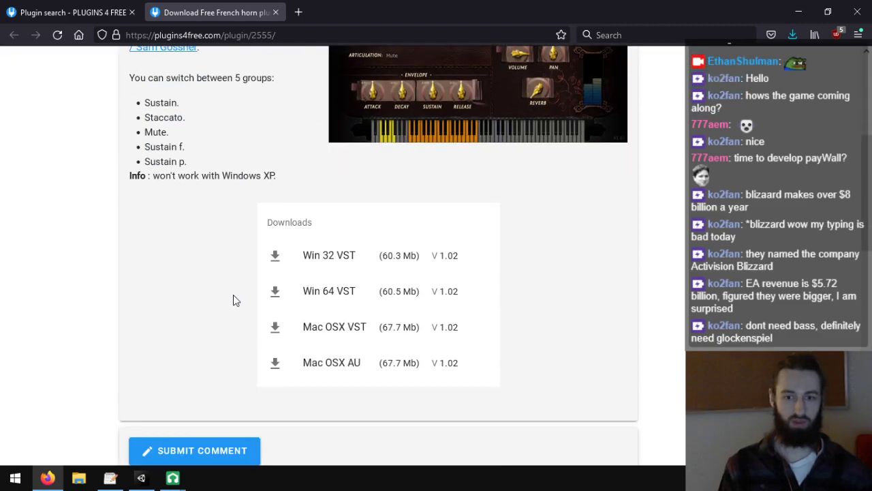
{"action": "scroll", "coordinate": [231, 298], "scroll_direction": "up", "scroll_amount": 1}
{"action": "scroll", "coordinate": [228, 308], "scroll_direction": "down", "scroll_amount": 4}
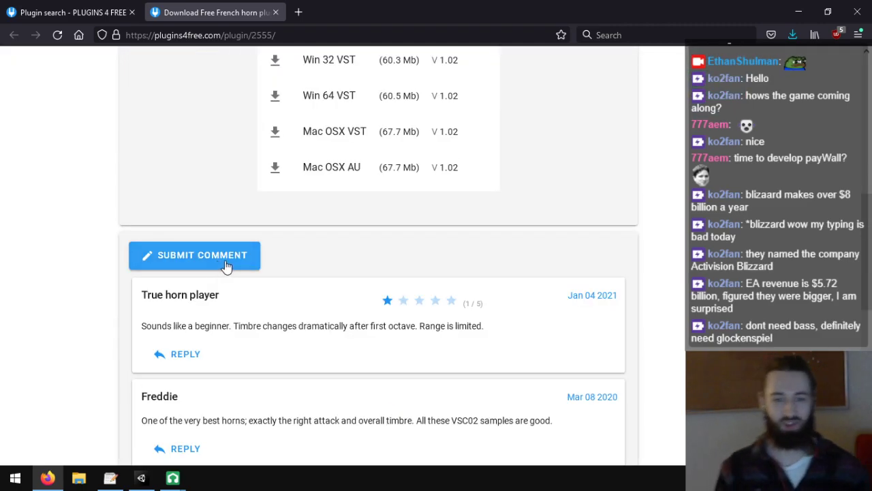
{"action": "scroll", "coordinate": [231, 256], "scroll_direction": "up", "scroll_amount": 3}
{"action": "scroll", "coordinate": [231, 258], "scroll_direction": "up", "scroll_amount": 2}
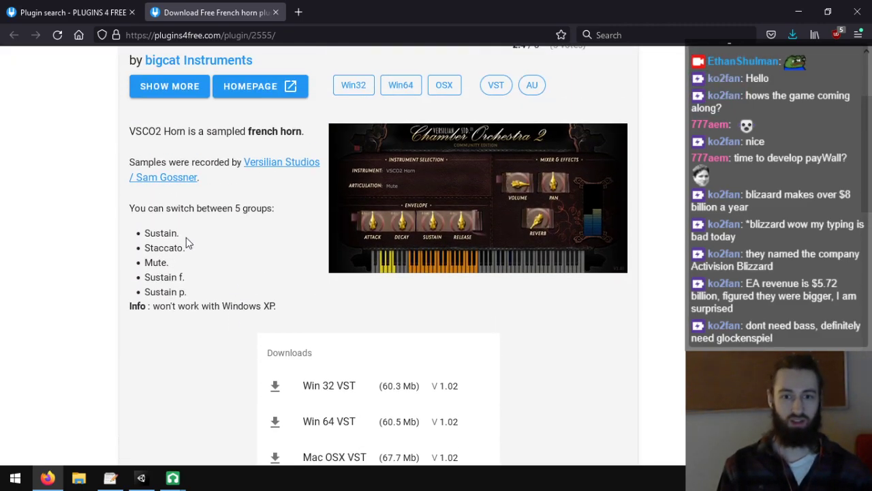
{"action": "scroll", "coordinate": [221, 235], "scroll_direction": "down", "scroll_amount": 6}
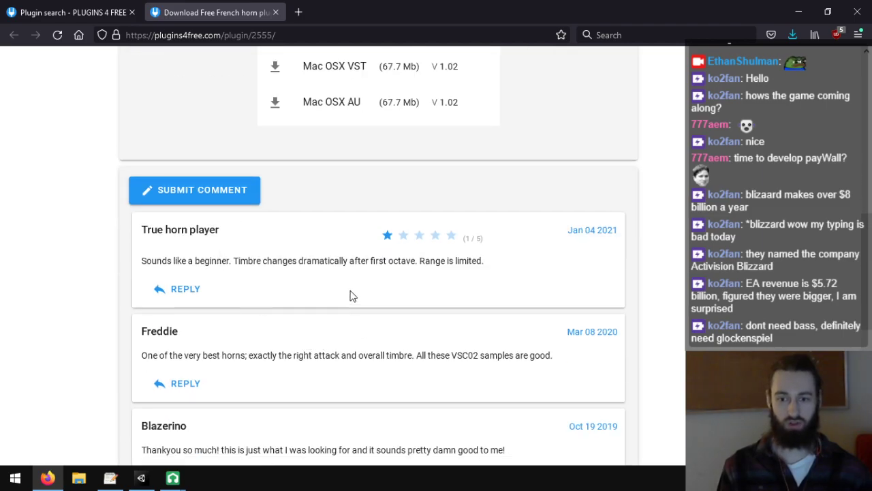
{"action": "scroll", "coordinate": [353, 295], "scroll_direction": "down", "scroll_amount": 1}
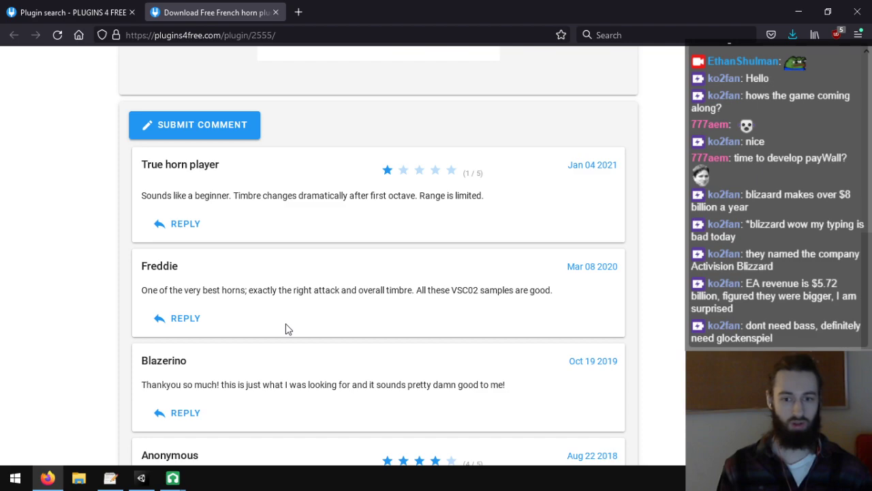
{"action": "scroll", "coordinate": [294, 314], "scroll_direction": "down", "scroll_amount": 2}
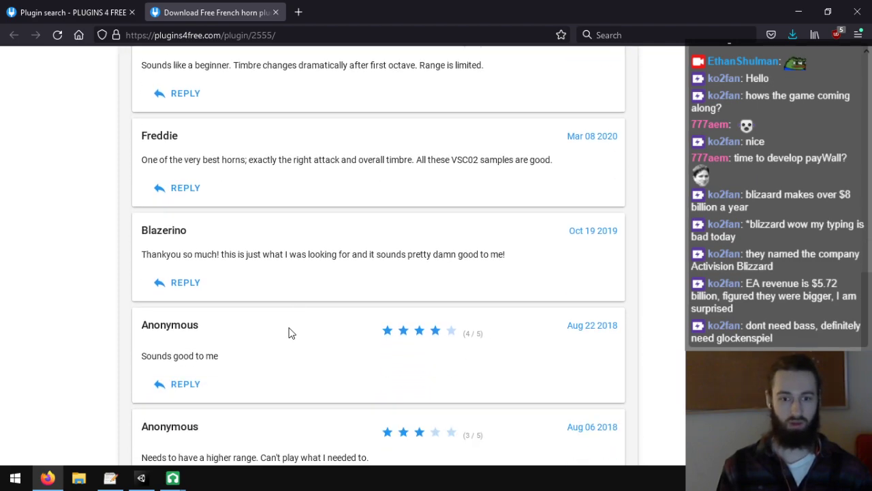
{"action": "scroll", "coordinate": [284, 323], "scroll_direction": "down", "scroll_amount": 4}
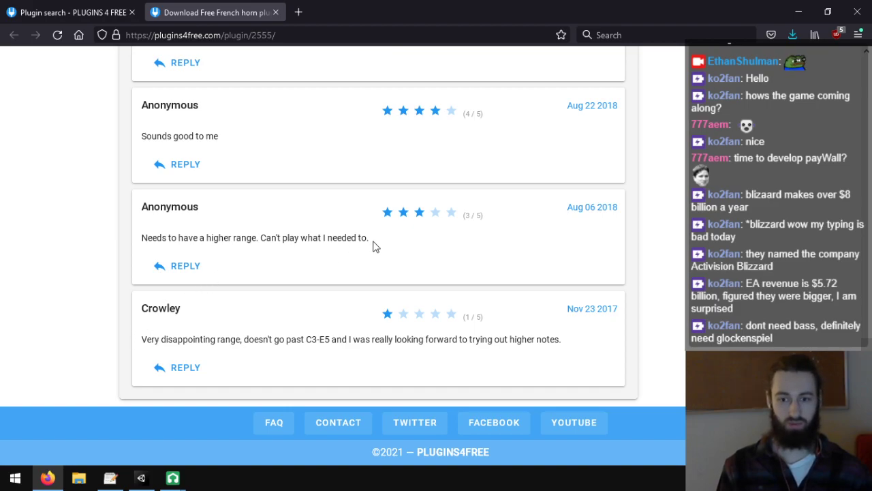
{"action": "scroll", "coordinate": [373, 249], "scroll_direction": "up", "scroll_amount": 10}
{"action": "scroll", "coordinate": [373, 267], "scroll_direction": "down", "scroll_amount": 2}
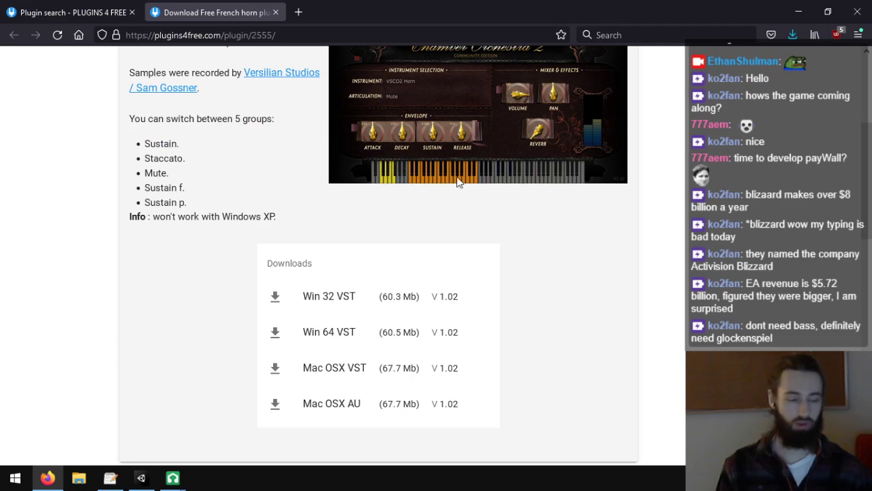
- Switch to LMMS, dismiss the VST plugin file selection, and examine the VSCO2 Violin Section instrument's interface and keyboard range
{"action": "left_click", "coordinate": [172, 477]}
{"action": "left_click", "coordinate": [144, 421]}
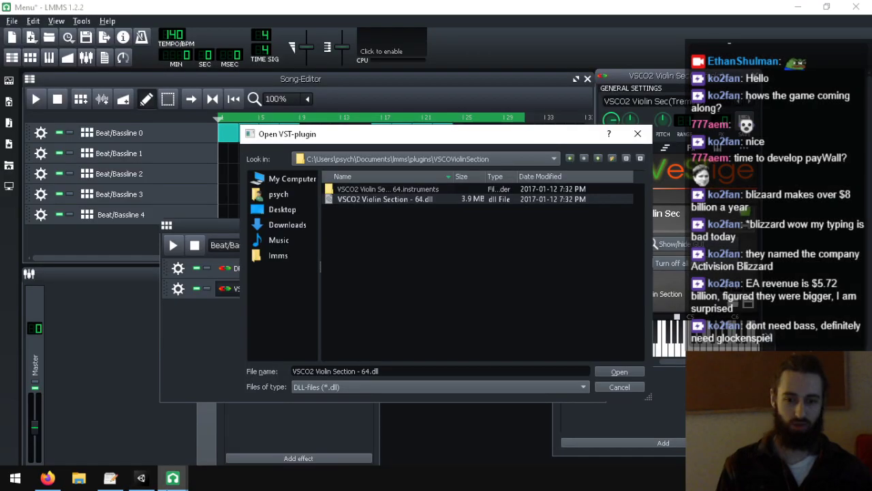
{"action": "left_click", "coordinate": [293, 382]}
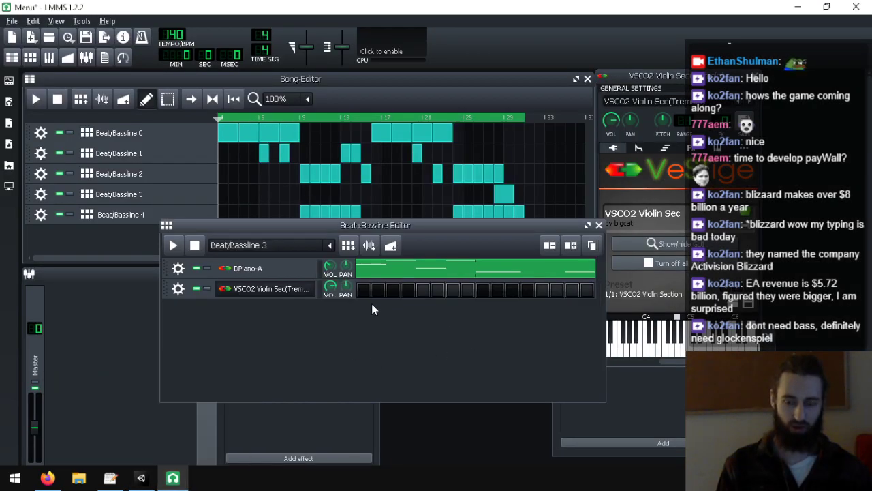
{"action": "left_click", "coordinate": [276, 288]}
{"action": "left_click", "coordinate": [279, 288]}
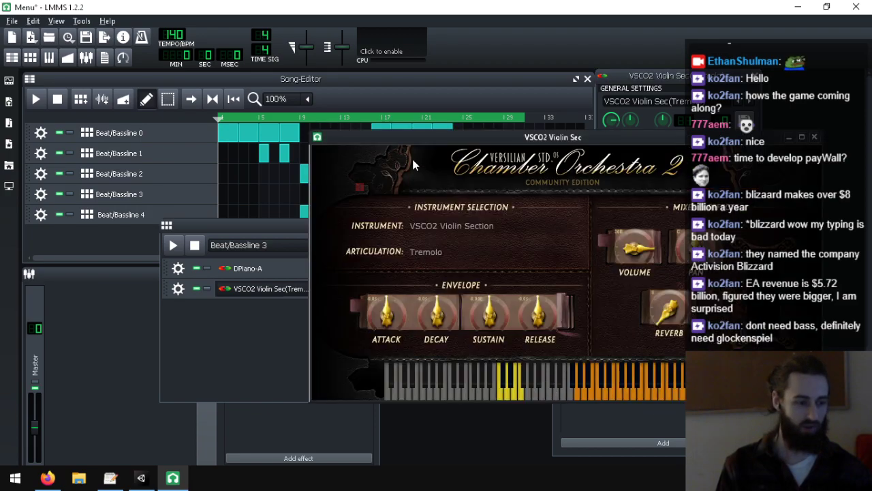
{"action": "left_click_drag", "start_coordinate": [418, 143], "coordinate": [244, 81]}
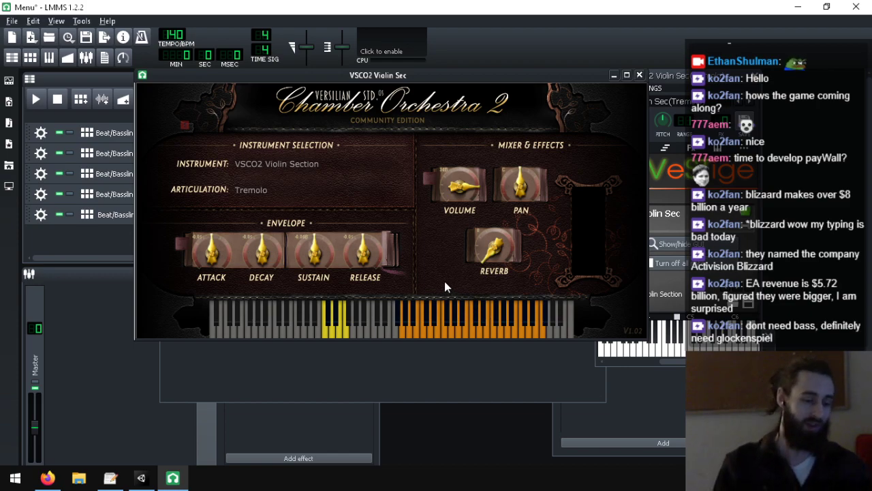
{"action": "left_click", "coordinate": [643, 73]}
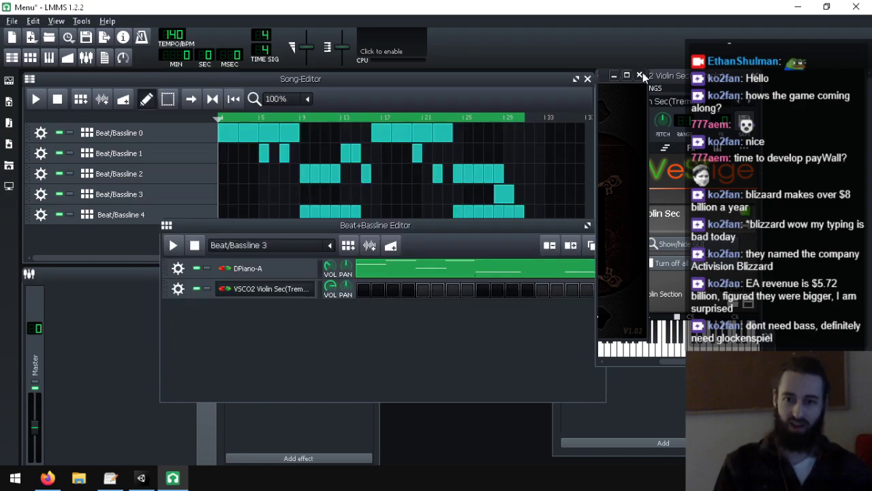
{"action": "left_click", "coordinate": [274, 233]}
- Switch back to Firefox, save the VSCO2 Horn Win 64 VST download, and close its page
{"action": "left_click", "coordinate": [47, 477]}
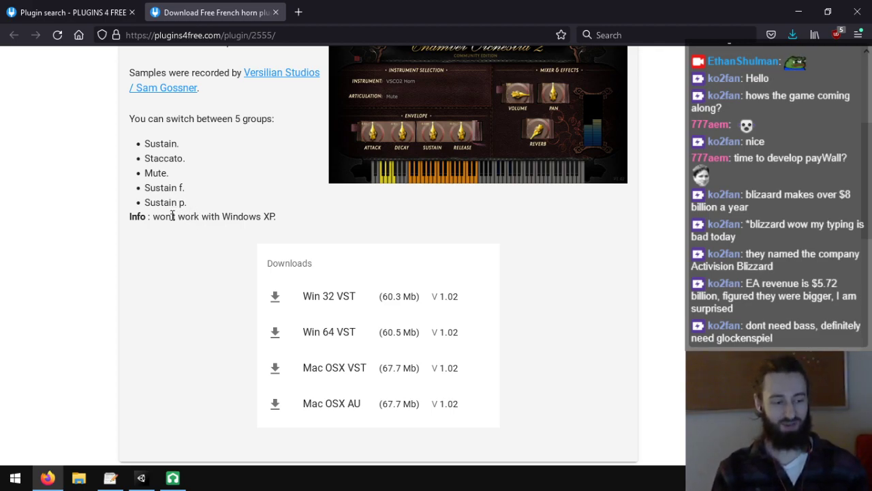
{"action": "scroll", "coordinate": [286, 219], "scroll_direction": "down", "scroll_amount": 2}
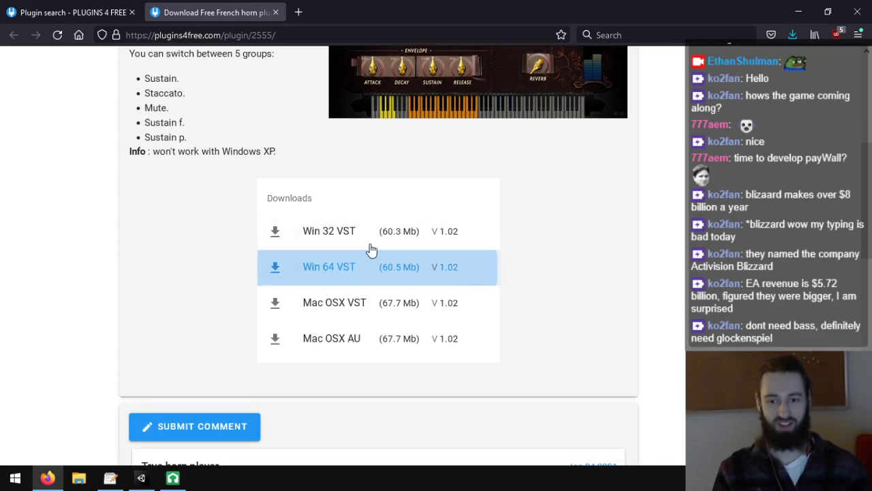
{"action": "left_click", "coordinate": [398, 265]}
{"action": "left_click", "coordinate": [594, 303]}
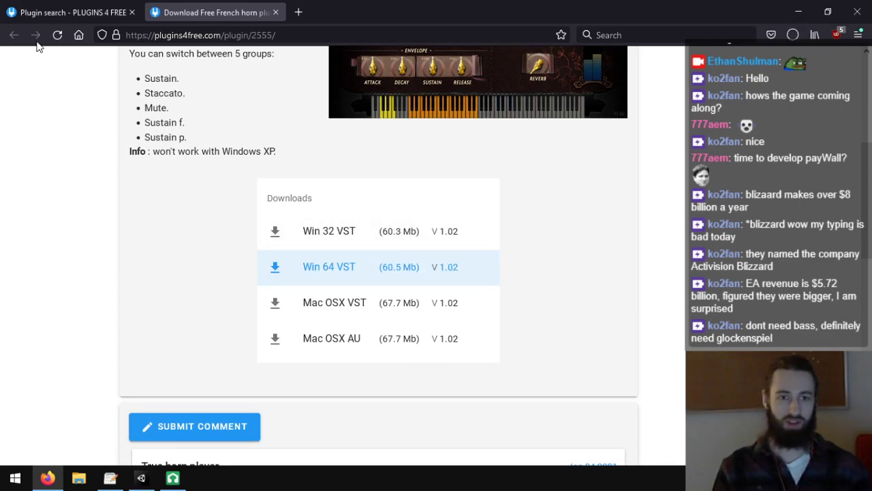
{"action": "left_click", "coordinate": [68, 13]}
{"action": "left_click", "coordinate": [276, 13]}
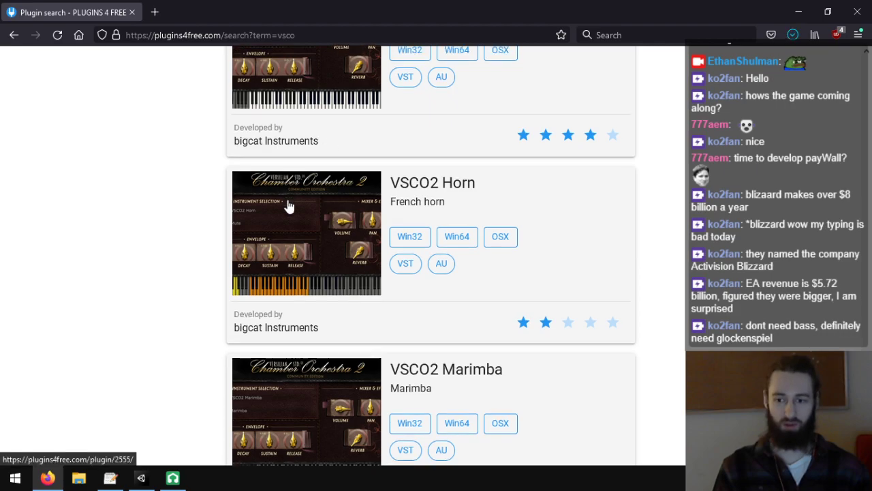
- Open the VSCO2 Marimba page in a new tab and advance the plugin search results to page 2
{"action": "scroll", "coordinate": [288, 202], "scroll_direction": "down", "scroll_amount": 5}
{"action": "right_click", "coordinate": [443, 213]}
{"action": "left_click", "coordinate": [456, 220]}
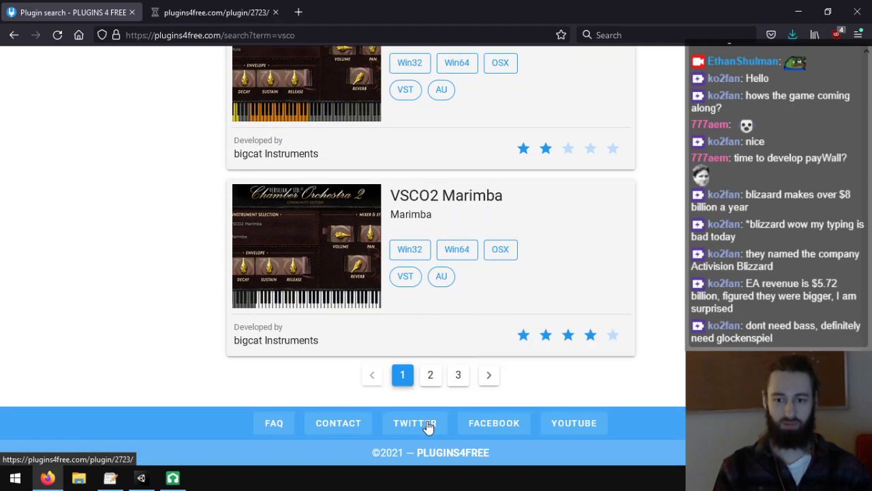
{"action": "left_click", "coordinate": [431, 375]}
{"action": "scroll", "coordinate": [236, 277], "scroll_direction": "down", "scroll_amount": 4}
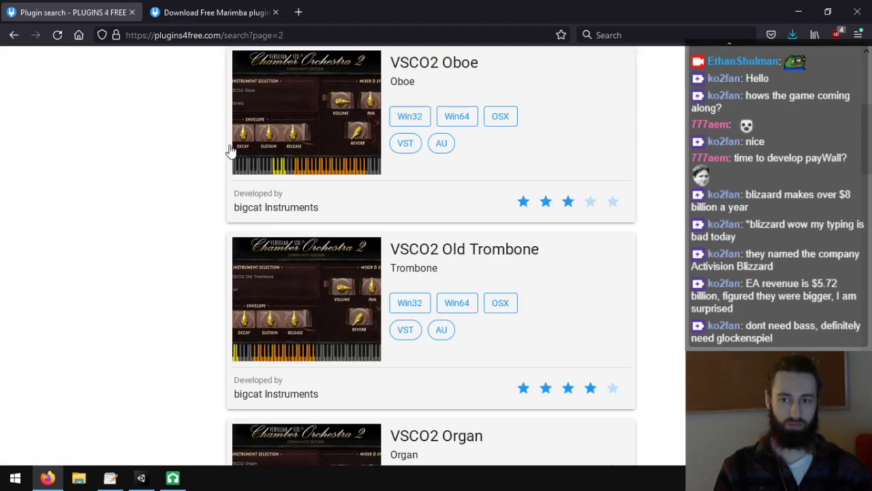
- Save the Win 64 VST download from the VSCO2 Marimba page and close the page
{"action": "key", "text": "ctrl+Tab"}
{"action": "scroll", "coordinate": [249, 325], "scroll_direction": "down", "scroll_amount": 3}
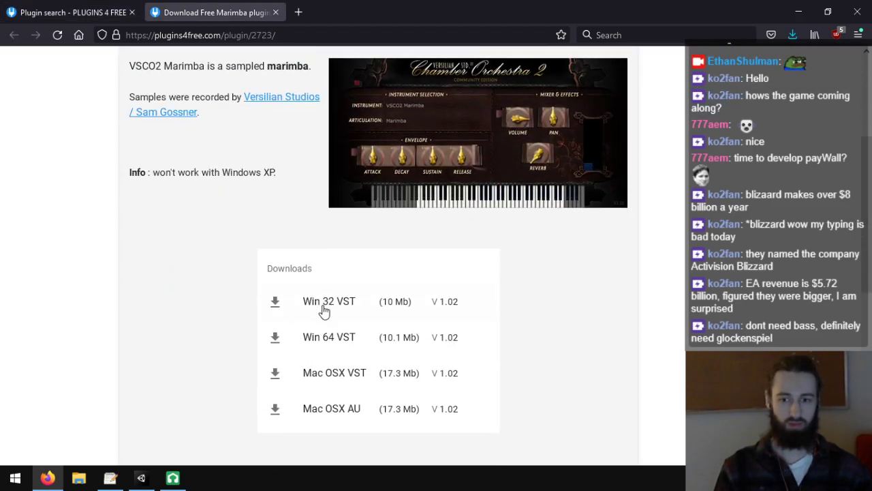
{"action": "left_click", "coordinate": [329, 337]}
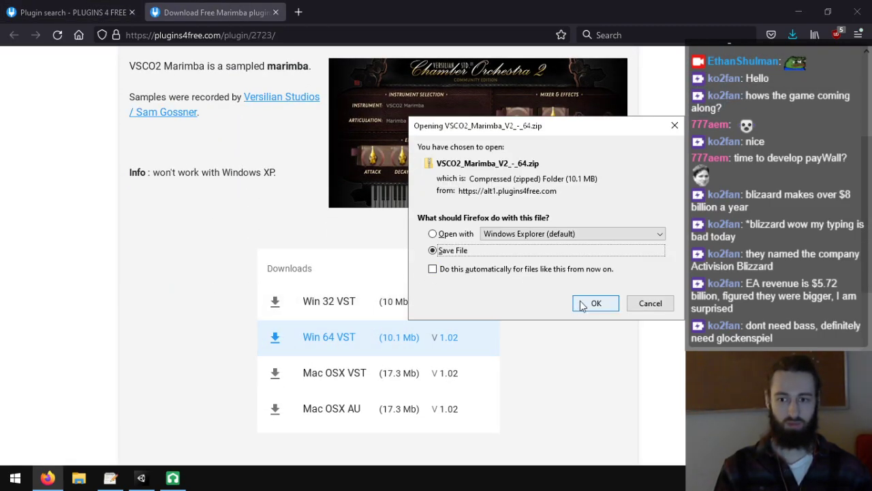
{"action": "left_click", "coordinate": [584, 304]}
{"action": "scroll", "coordinate": [411, 294], "scroll_direction": "down", "scroll_amount": 5}
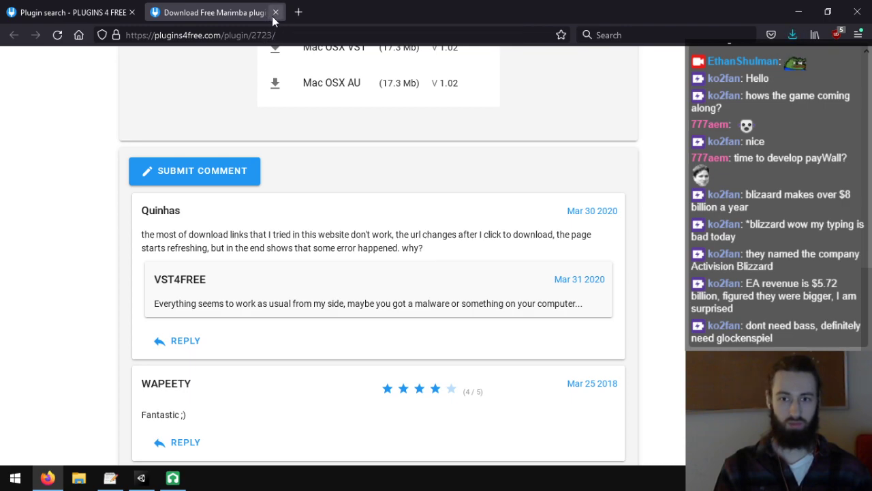
{"action": "left_click", "coordinate": [274, 14]}
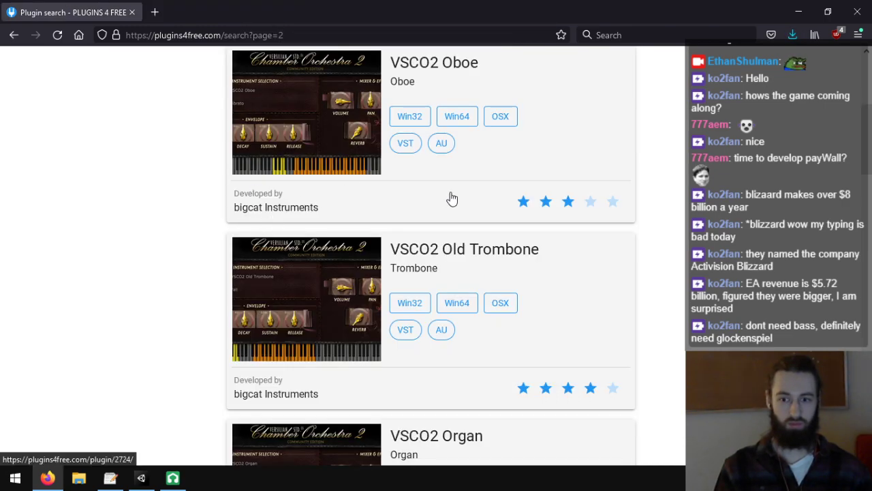
- Check the browser's download list for the saved VSCO2 plugin archives and close it
{"action": "left_click", "coordinate": [790, 37]}
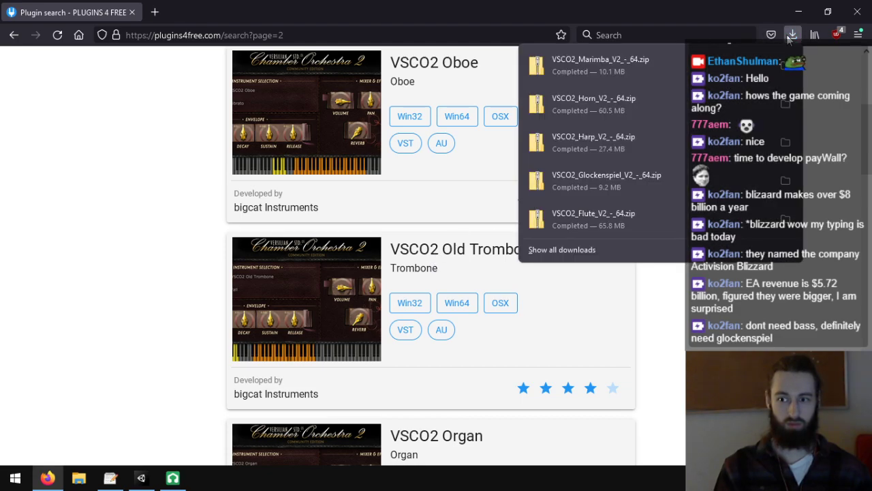
{"action": "left_click", "coordinate": [211, 203]}
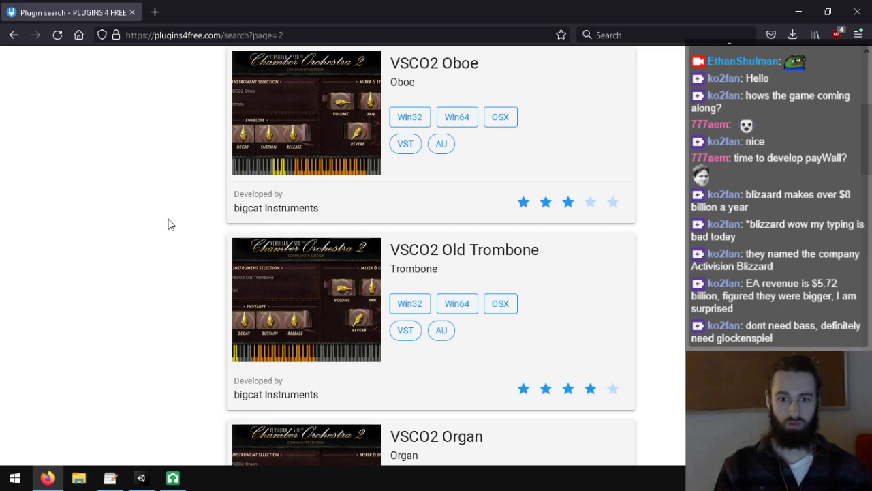
{"action": "scroll", "coordinate": [170, 224], "scroll_direction": "up", "scroll_amount": 3}
{"action": "scroll", "coordinate": [170, 224], "scroll_direction": "down", "scroll_amount": 3}
{"action": "left_click", "coordinate": [793, 35]}
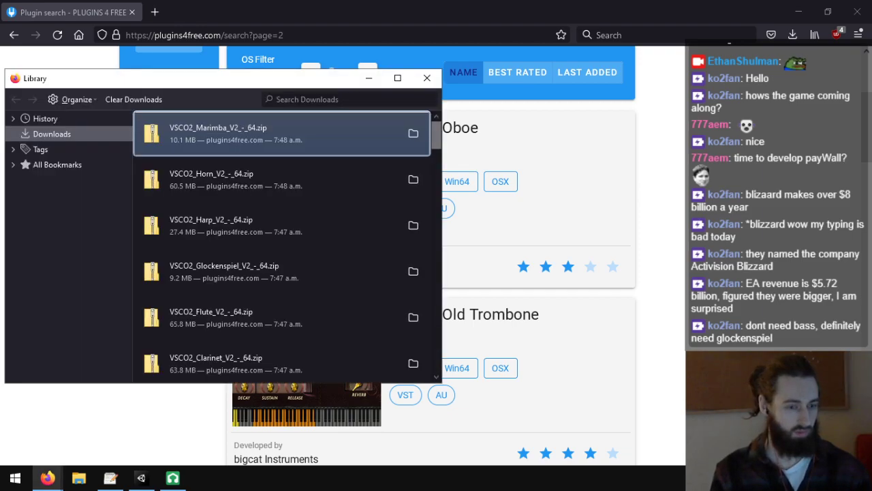
{"action": "left_click", "coordinate": [426, 77]}
- Open the VSCO2 Oboe page in a new tab, save its Win 64 VST download, and close the page
{"action": "right_click", "coordinate": [418, 130]}
{"action": "left_click", "coordinate": [426, 141]}
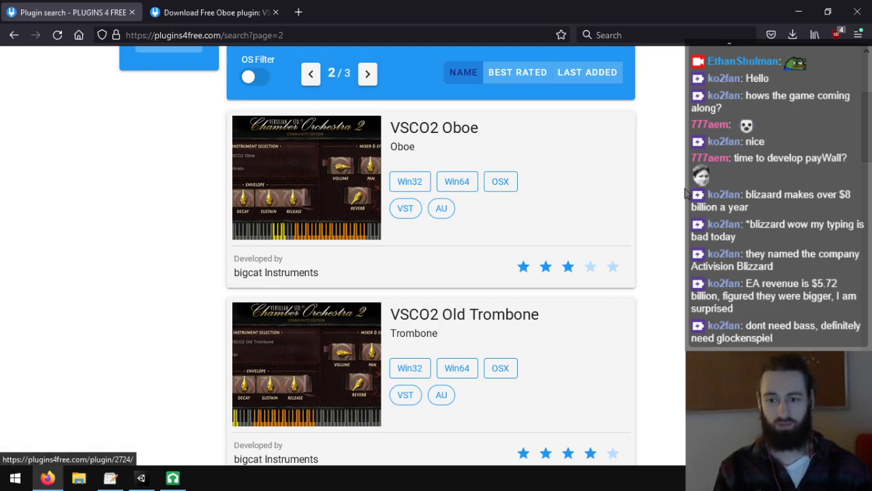
{"action": "key", "text": "ctrl+Tab"}
{"action": "scroll", "coordinate": [434, 261], "scroll_direction": "down", "scroll_amount": 5}
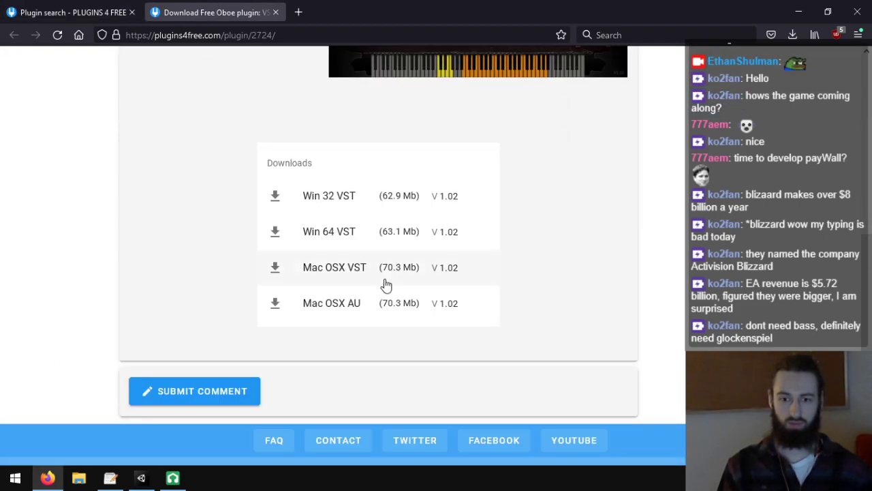
{"action": "left_click", "coordinate": [329, 239]}
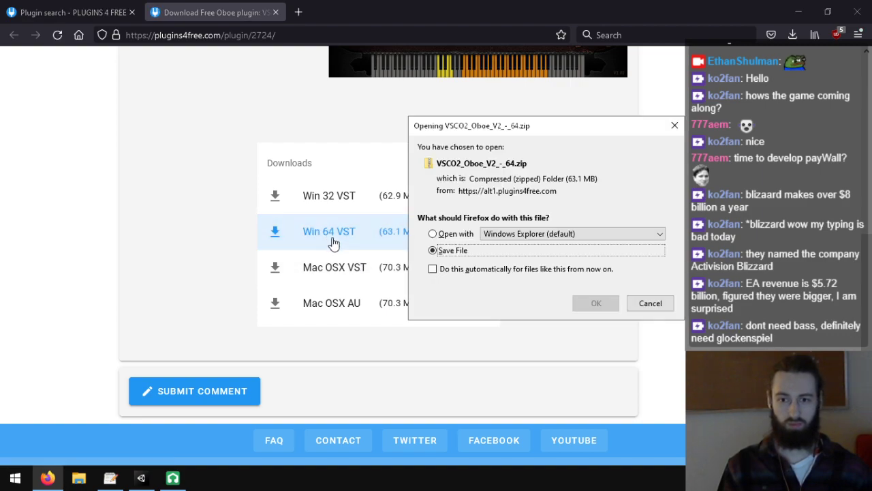
{"action": "left_click", "coordinate": [590, 302]}
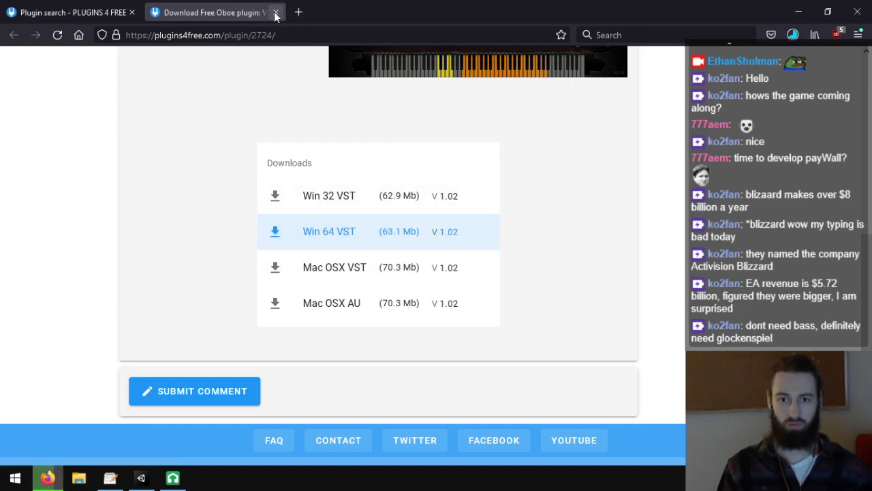
{"action": "left_click", "coordinate": [276, 13]}
- Open the VSCO2 Old Trombone page in a new tab, save its Win 64 VST download, and close the page
{"action": "scroll", "coordinate": [438, 232], "scroll_direction": "down", "scroll_amount": 3}
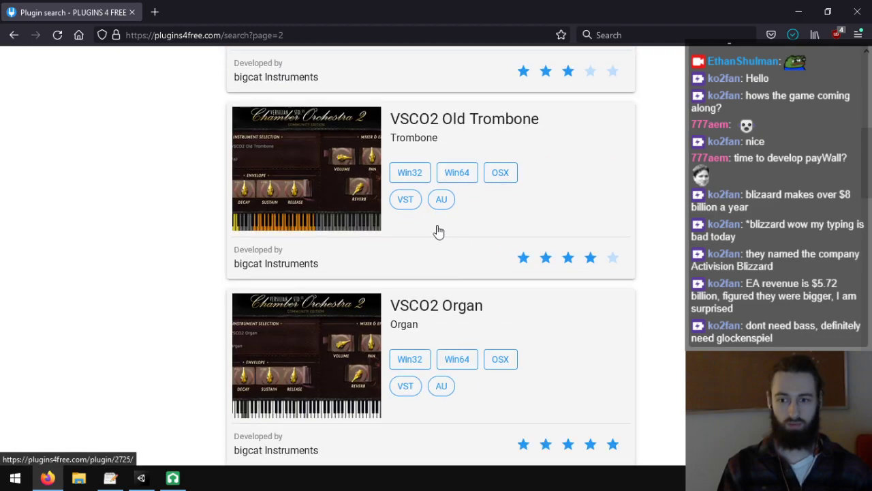
{"action": "right_click", "coordinate": [439, 124]}
{"action": "left_click", "coordinate": [452, 129]}
{"action": "left_click", "coordinate": [211, 12]}
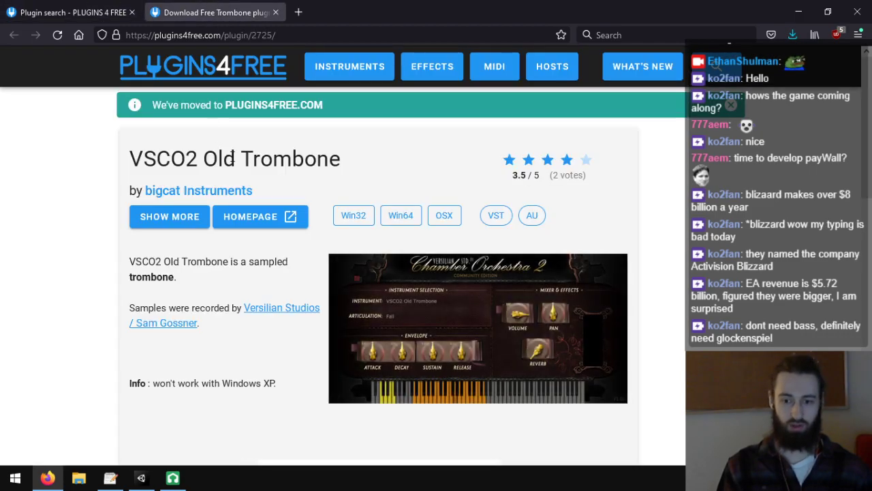
{"action": "scroll", "coordinate": [305, 259], "scroll_direction": "down", "scroll_amount": 3}
{"action": "left_click", "coordinate": [339, 352]}
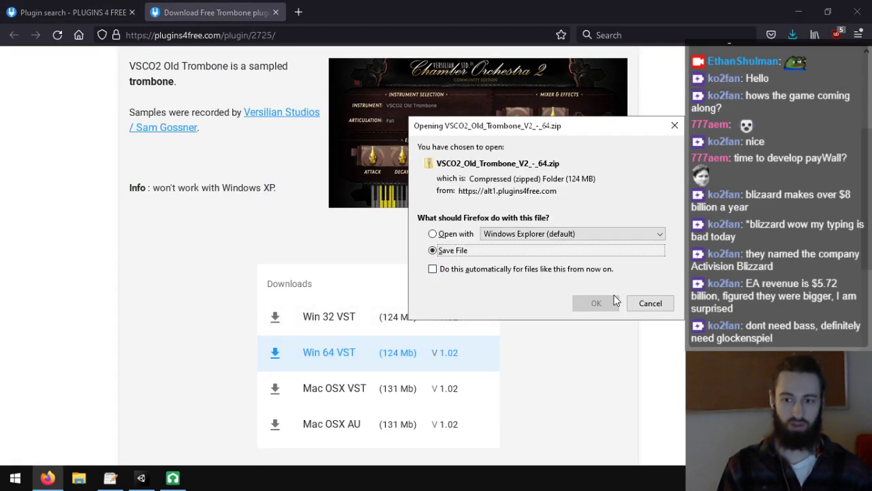
{"action": "left_click", "coordinate": [591, 308]}
{"action": "left_click", "coordinate": [275, 13]}
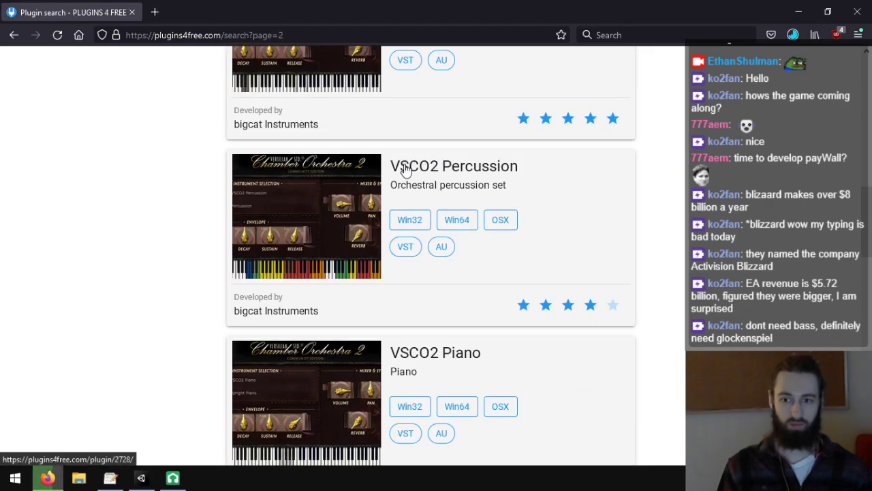
- Open the VSCO2 Organ page in a new tab, save its Win 64 VST download, and close the page
{"action": "scroll", "coordinate": [407, 172], "scroll_direction": "up", "scroll_amount": 3}
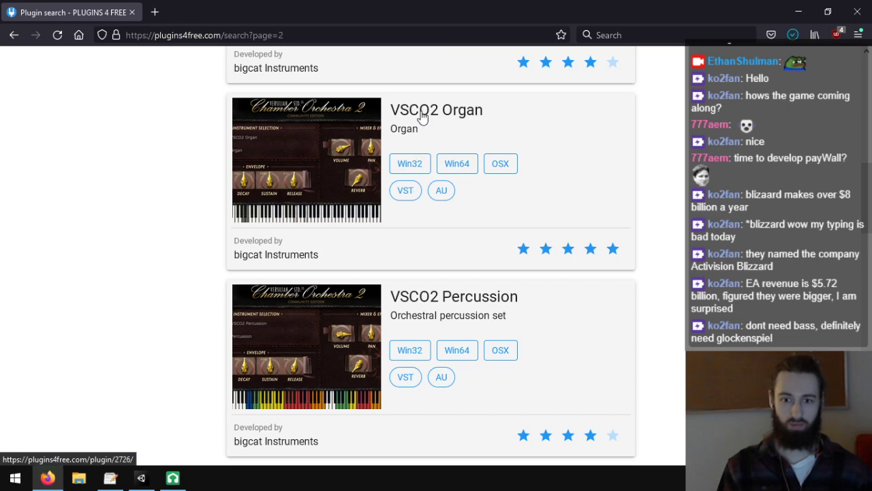
{"action": "right_click", "coordinate": [438, 123]}
{"action": "left_click", "coordinate": [437, 125]}
{"action": "left_click", "coordinate": [210, 12]}
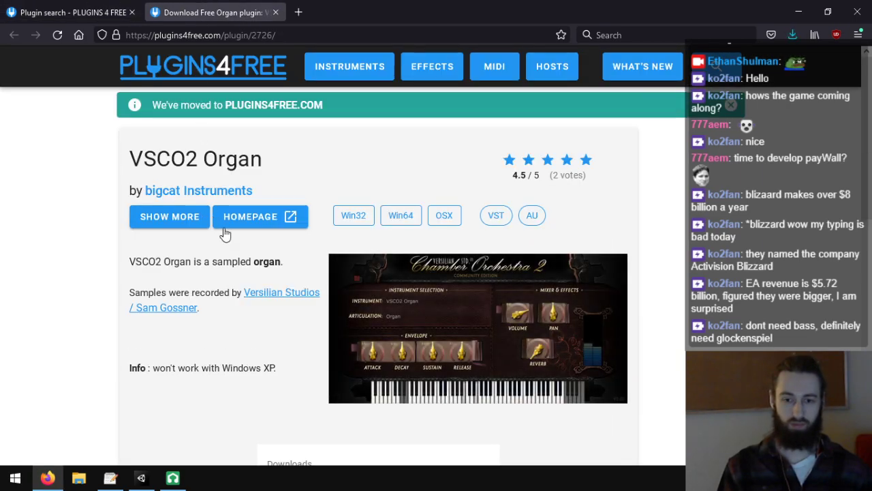
{"action": "scroll", "coordinate": [312, 266], "scroll_direction": "down", "scroll_amount": 3}
{"action": "scroll", "coordinate": [312, 266], "scroll_direction": "down", "scroll_amount": 3}
{"action": "left_click", "coordinate": [335, 277]}
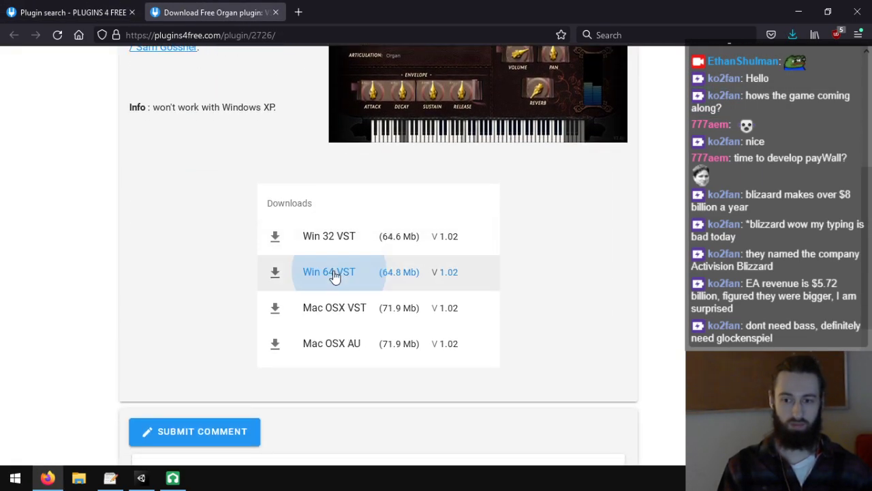
{"action": "left_click", "coordinate": [603, 309]}
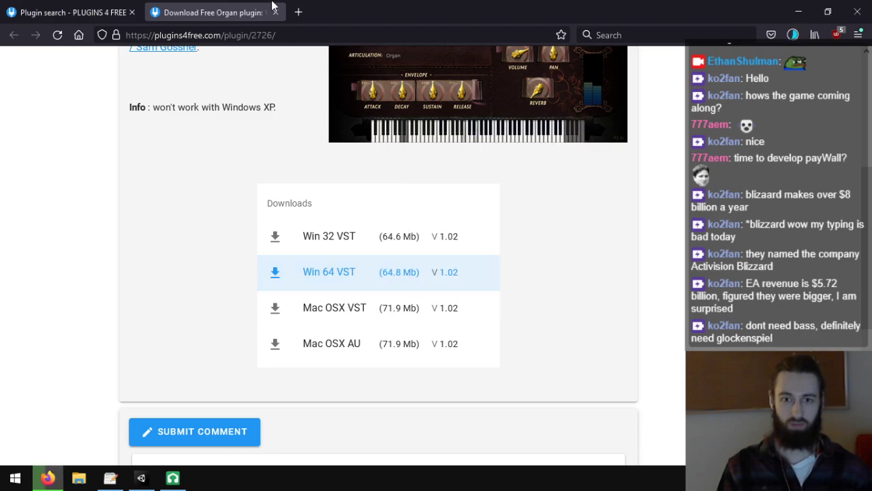
{"action": "left_click", "coordinate": [276, 12]}
- Open the VSCO2 Percussion and VSCO2 Timpani pages in new tabs from the plugin search results
{"action": "scroll", "coordinate": [443, 176], "scroll_direction": "down", "scroll_amount": 1}
{"action": "right_click", "coordinate": [452, 160]}
{"action": "left_click", "coordinate": [468, 164]}
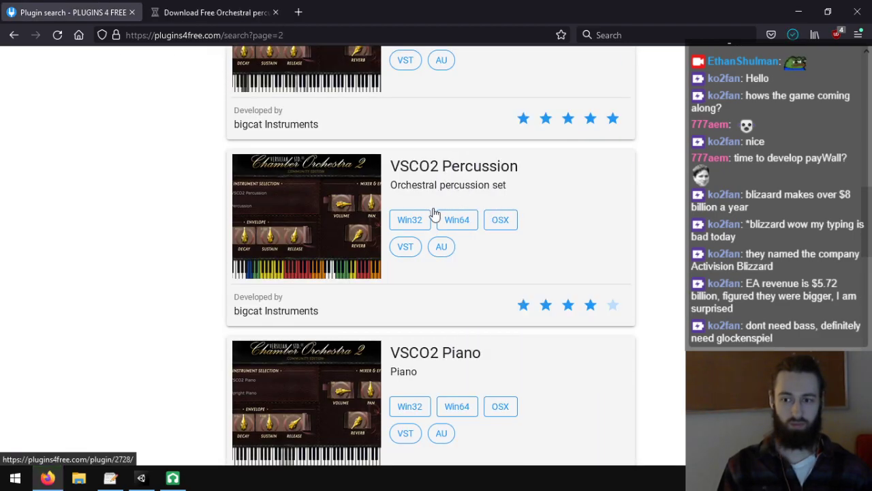
{"action": "scroll", "coordinate": [437, 204], "scroll_direction": "down", "scroll_amount": 2}
{"action": "scroll", "coordinate": [434, 216], "scroll_direction": "down", "scroll_amount": 3}
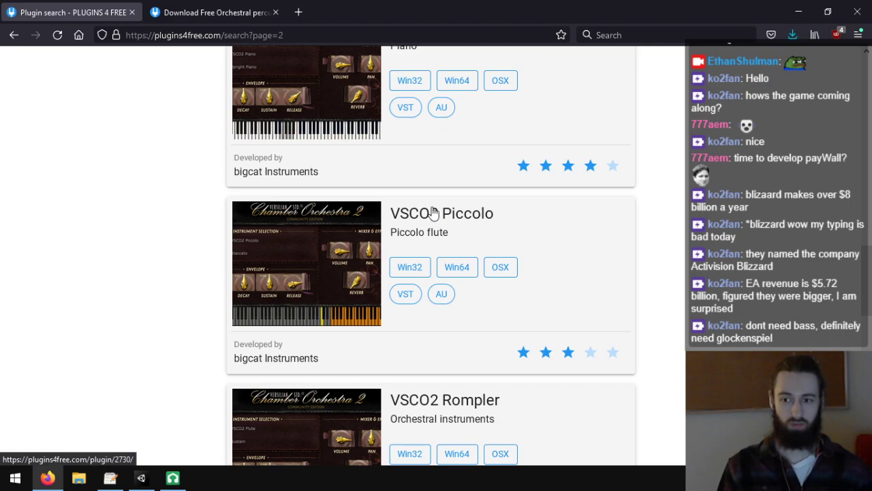
{"action": "scroll", "coordinate": [432, 211], "scroll_direction": "down", "scroll_amount": 7}
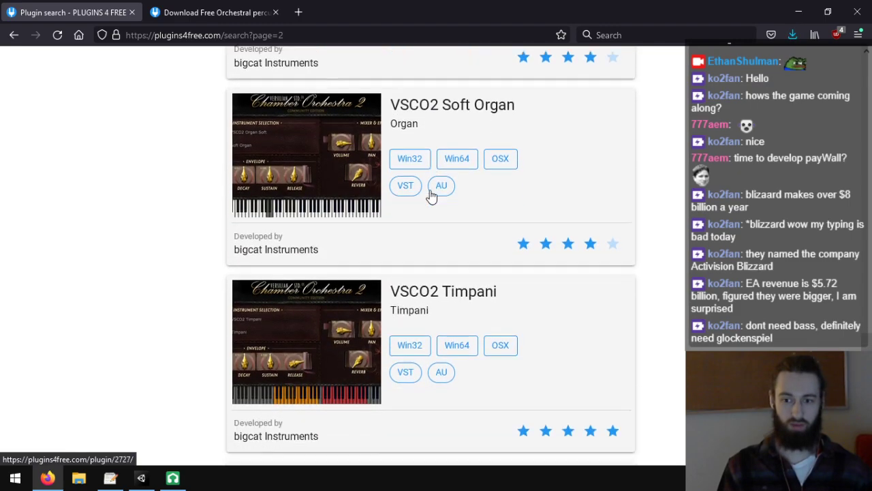
{"action": "scroll", "coordinate": [430, 196], "scroll_direction": "down", "scroll_amount": 4}
{"action": "scroll", "coordinate": [431, 203], "scroll_direction": "up", "scroll_amount": 2}
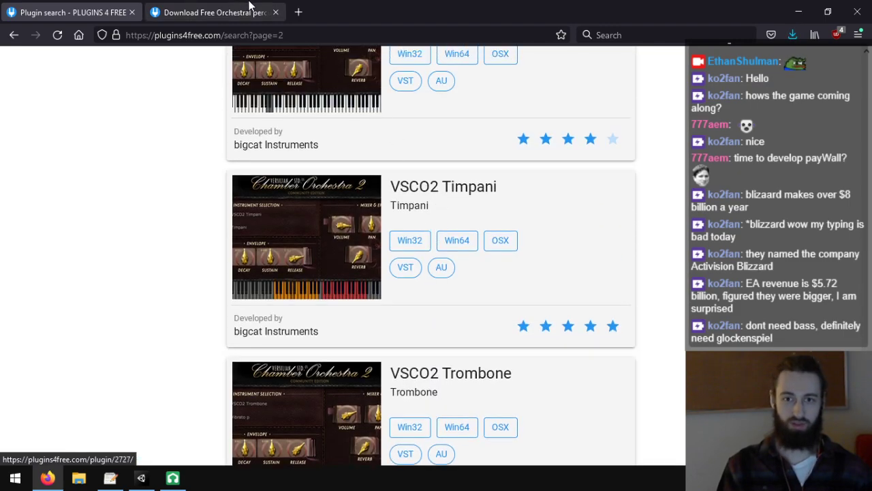
{"action": "right_click", "coordinate": [429, 176]}
{"action": "left_click", "coordinate": [443, 185]}
- Save the Win 64 VST download from the VSCO2 Percussion page
{"action": "key", "text": "ctrl+Tab"}
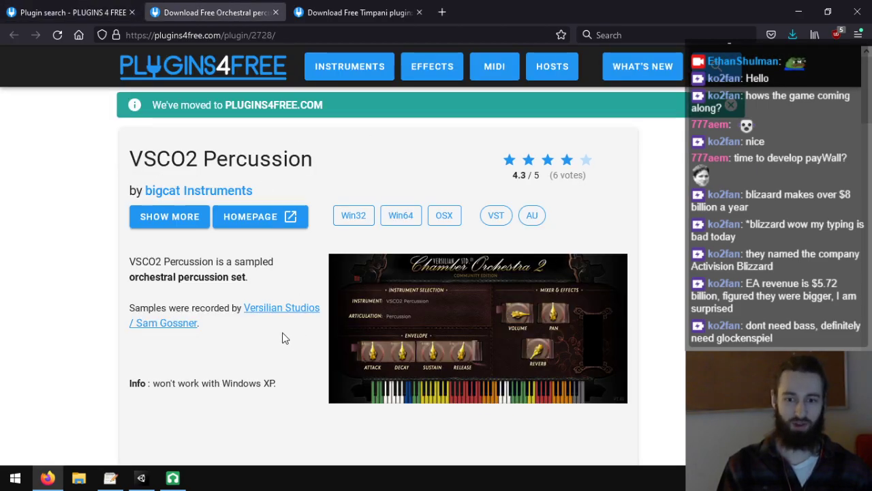
{"action": "scroll", "coordinate": [318, 307], "scroll_direction": "down", "scroll_amount": 5}
{"action": "left_click", "coordinate": [329, 308]}
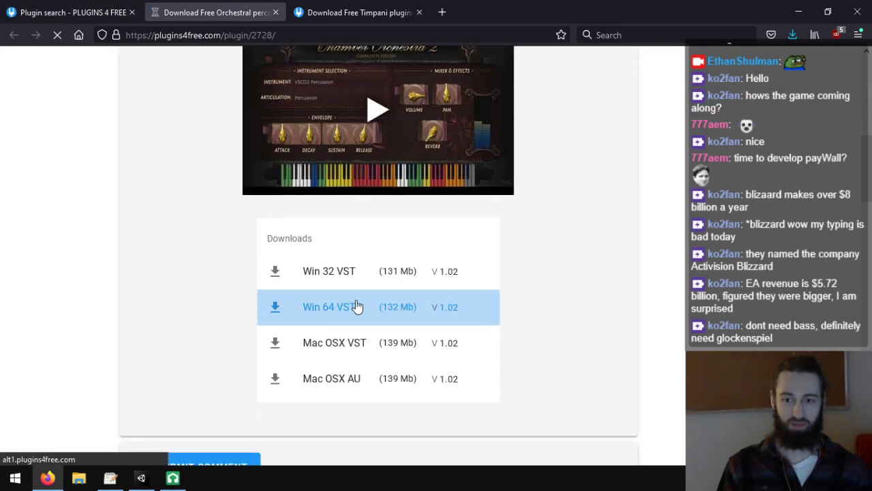
{"action": "left_click", "coordinate": [597, 303]}
- Save the Win 64 VST download from the VSCO2 Timpani page and close both the Percussion and Timpani pages
{"action": "key", "text": "ctrl+Tab"}
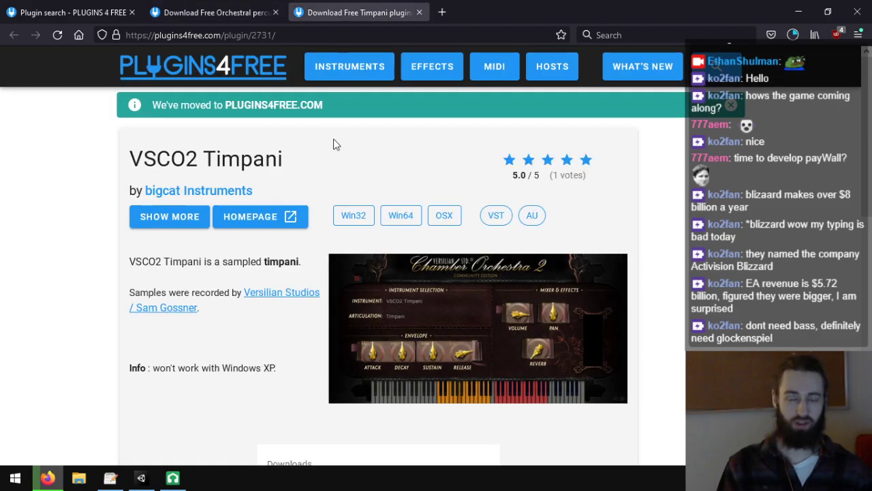
{"action": "scroll", "coordinate": [363, 237], "scroll_direction": "down", "scroll_amount": 6}
{"action": "scroll", "coordinate": [363, 237], "scroll_direction": "up", "scroll_amount": 1}
{"action": "scroll", "coordinate": [363, 237], "scroll_direction": "up", "scroll_amount": 2}
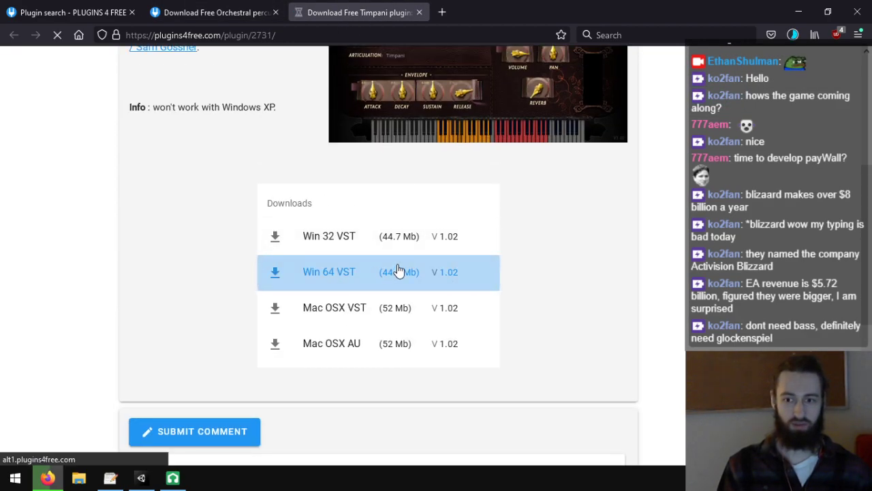
{"action": "left_click", "coordinate": [400, 270]}
{"action": "left_click", "coordinate": [597, 303]}
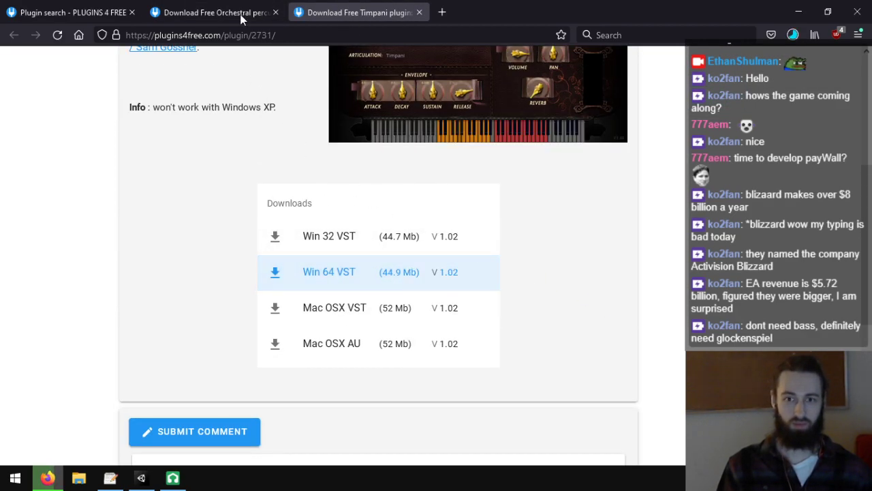
{"action": "left_click", "coordinate": [275, 12]}
{"action": "left_click", "coordinate": [275, 12]}
- Check the browser's download list for the newly saved VSCO2 archives and close the list
{"action": "scroll", "coordinate": [477, 303], "scroll_direction": "down", "scroll_amount": 2}
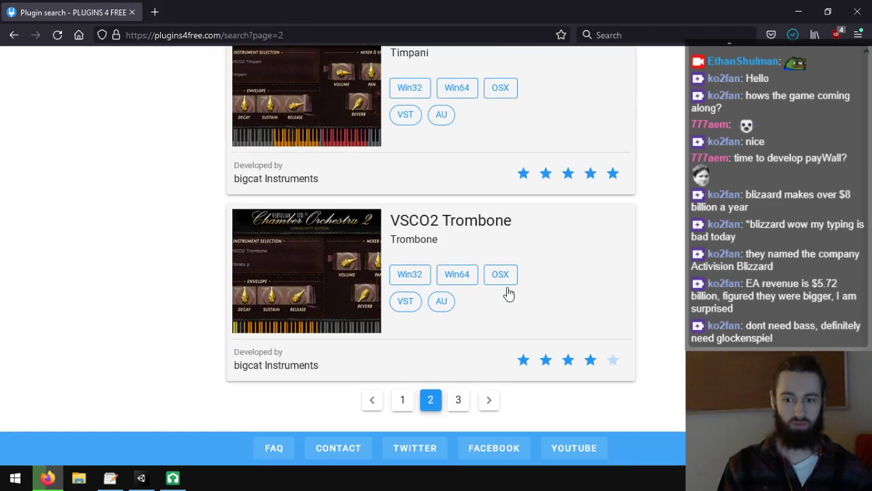
{"action": "scroll", "coordinate": [448, 235], "scroll_direction": "up", "scroll_amount": 2}
{"action": "left_click", "coordinate": [793, 35]}
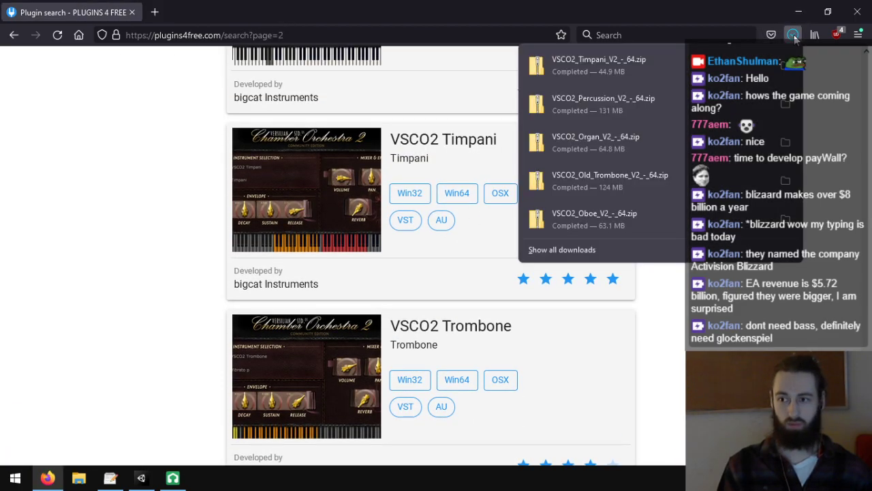
{"action": "left_click", "coordinate": [429, 308]}
- Open the VSCO2 Trombone page in a new tab and advance the plugin search results to page 3
{"action": "right_click", "coordinate": [424, 330]}
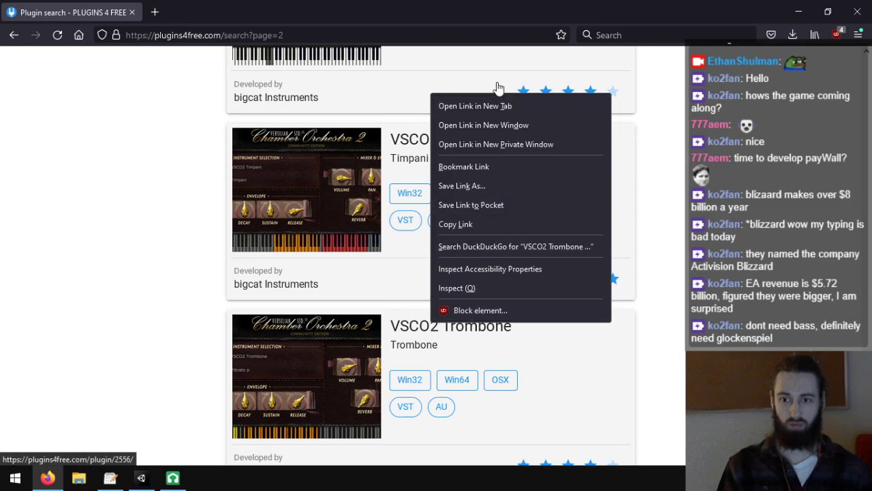
{"action": "left_click", "coordinate": [476, 106]}
{"action": "scroll", "coordinate": [510, 360], "scroll_direction": "down", "scroll_amount": 2}
{"action": "left_click", "coordinate": [458, 375]}
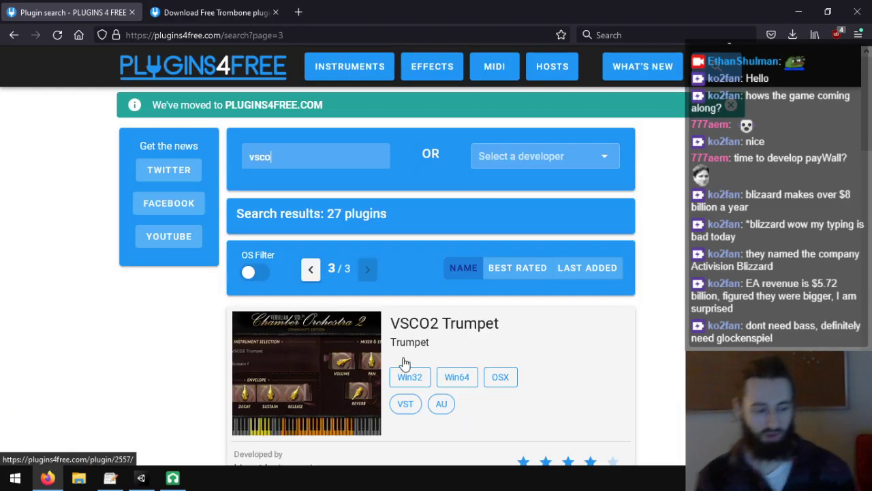
- Open the VSCO2 Trumpet, VSCO2 Tuba and VSCO2 Viola Section pages in new tabs
{"action": "scroll", "coordinate": [407, 292], "scroll_direction": "down", "scroll_amount": 2}
{"action": "scroll", "coordinate": [415, 279], "scroll_direction": "down", "scroll_amount": 3}
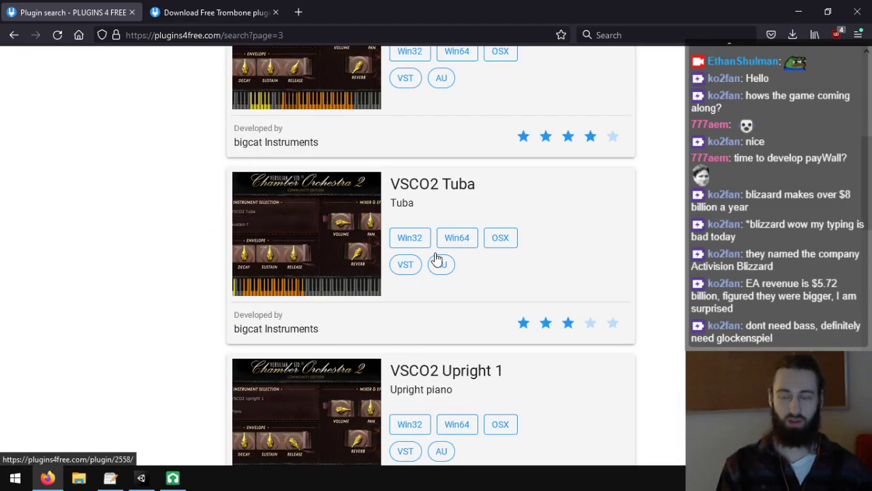
{"action": "scroll", "coordinate": [419, 294], "scroll_direction": "up", "scroll_amount": 2}
{"action": "right_click", "coordinate": [431, 127]}
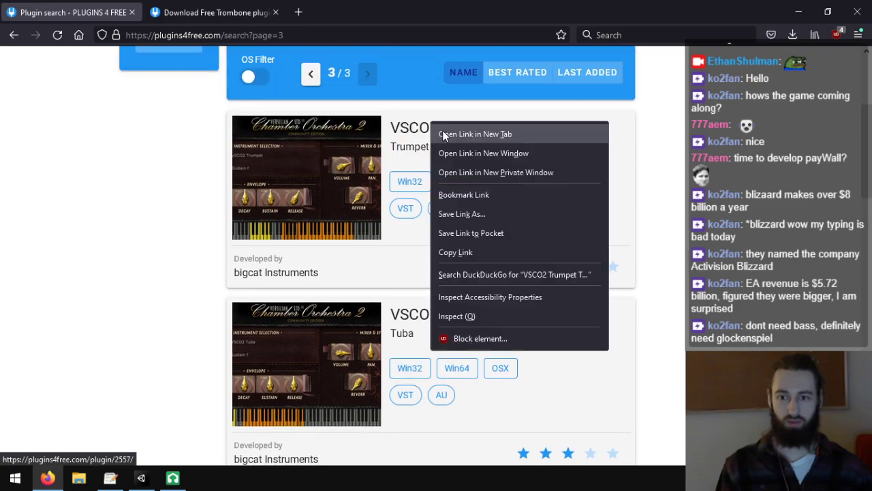
{"action": "left_click", "coordinate": [465, 133]}
{"action": "scroll", "coordinate": [477, 211], "scroll_direction": "down", "scroll_amount": 2}
{"action": "right_click", "coordinate": [444, 188]}
{"action": "left_click", "coordinate": [463, 194]}
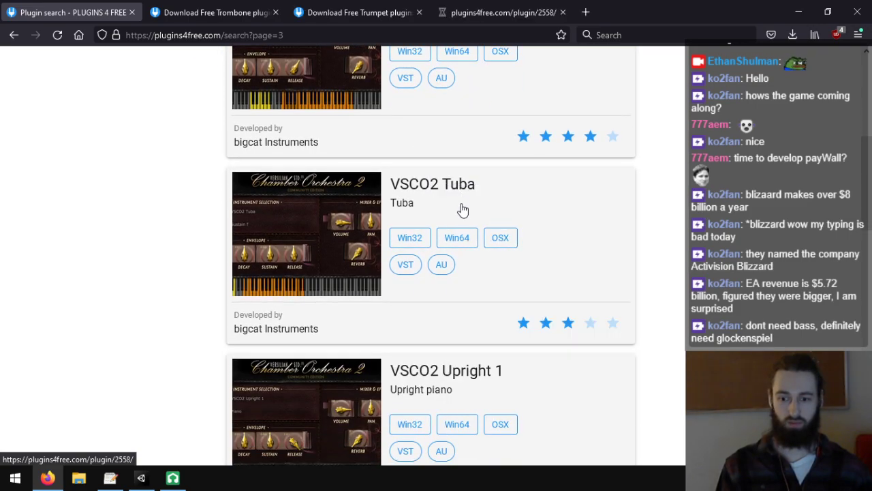
{"action": "scroll", "coordinate": [461, 208], "scroll_direction": "down", "scroll_amount": 5}
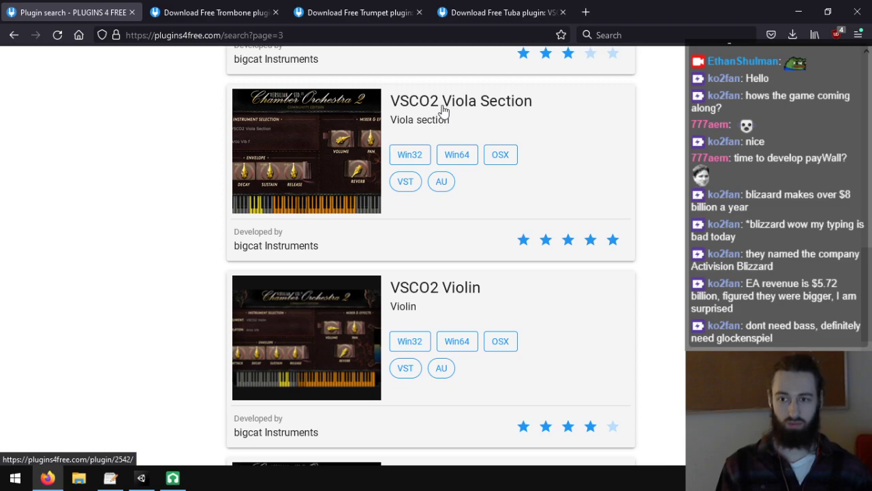
{"action": "right_click", "coordinate": [443, 111]}
{"action": "left_click", "coordinate": [473, 117]}
- Look over the VSCO2 Violin, Violin Section and Xylophone entries at the end of the search results
{"action": "scroll", "coordinate": [479, 205], "scroll_direction": "down", "scroll_amount": 4}
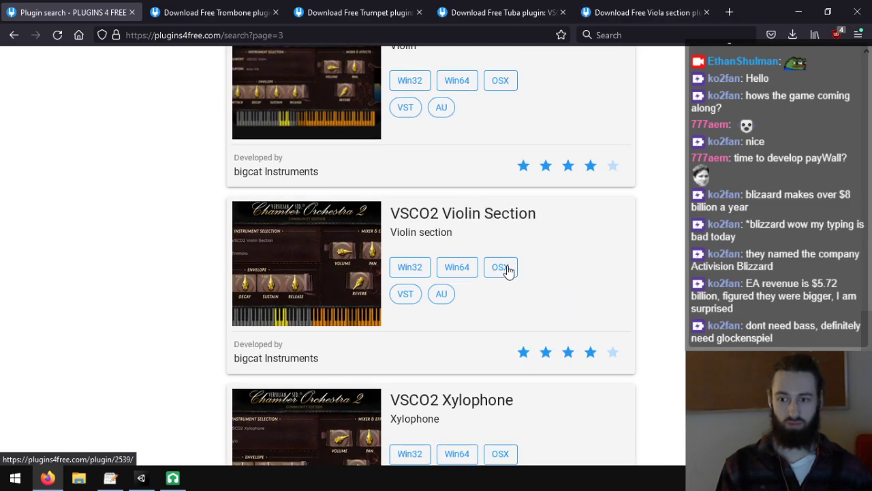
{"action": "scroll", "coordinate": [507, 270], "scroll_direction": "up", "scroll_amount": 2}
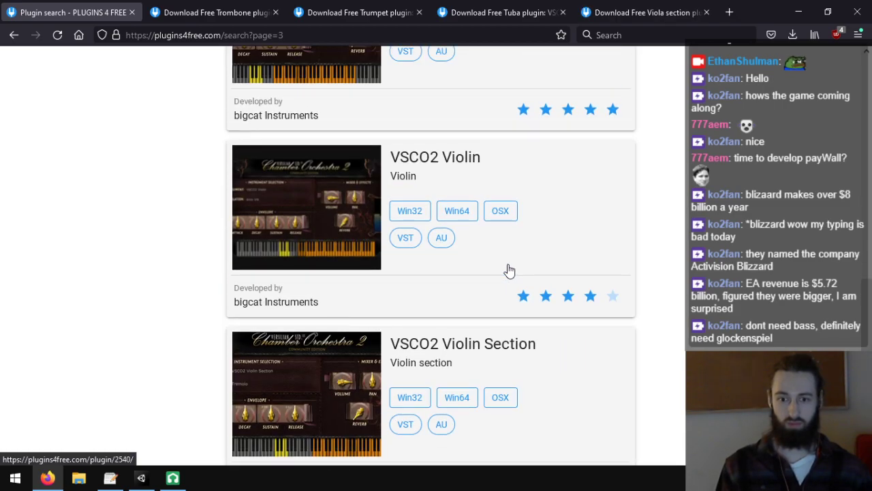
{"action": "scroll", "coordinate": [508, 271], "scroll_direction": "down", "scroll_amount": 2}
{"action": "scroll", "coordinate": [508, 270], "scroll_direction": "up", "scroll_amount": 2}
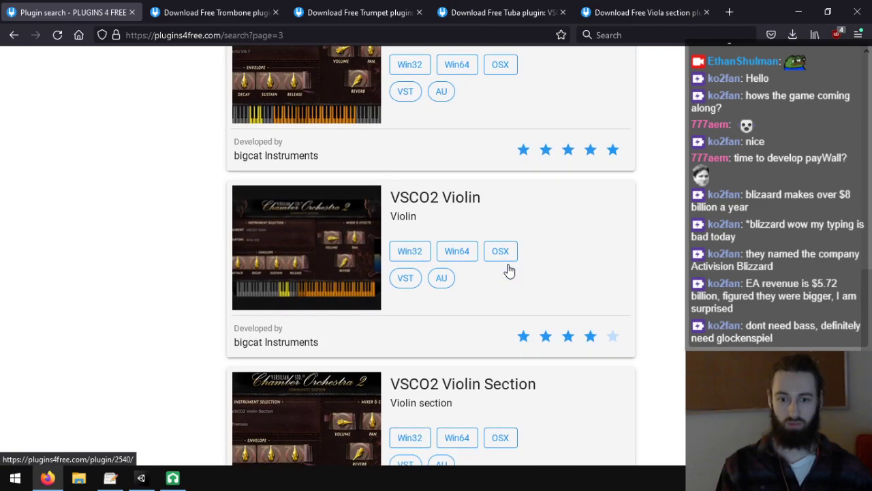
{"action": "scroll", "coordinate": [510, 270], "scroll_direction": "down", "scroll_amount": 2}
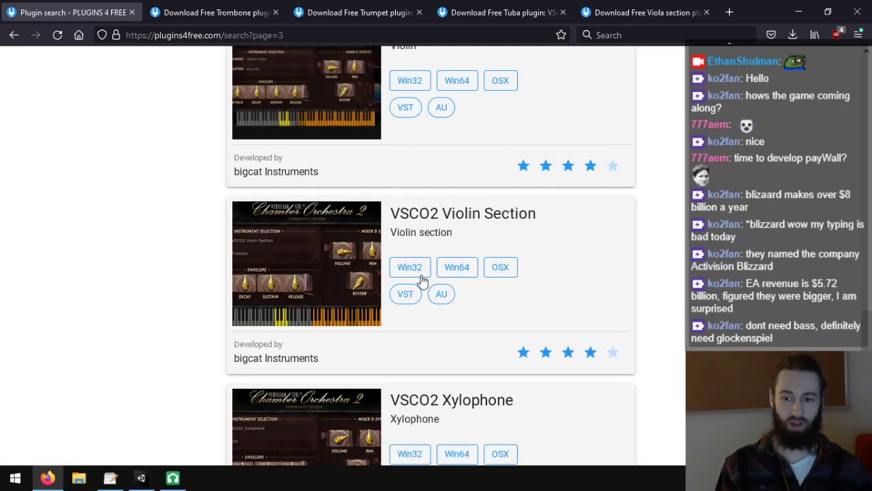
{"action": "scroll", "coordinate": [420, 279], "scroll_direction": "up", "scroll_amount": 3}
{"action": "scroll", "coordinate": [422, 218], "scroll_direction": "down", "scroll_amount": 6}
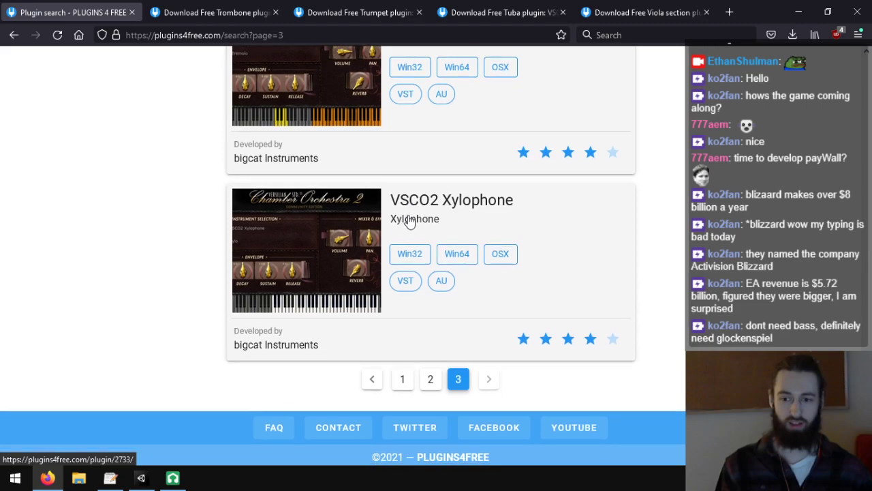
{"action": "scroll", "coordinate": [442, 282], "scroll_direction": "up", "scroll_amount": 4}
- Switch to the VSCO2 Trombone page and check the browser's download list for trombone archives already saved
{"action": "left_click", "coordinate": [225, 13]}
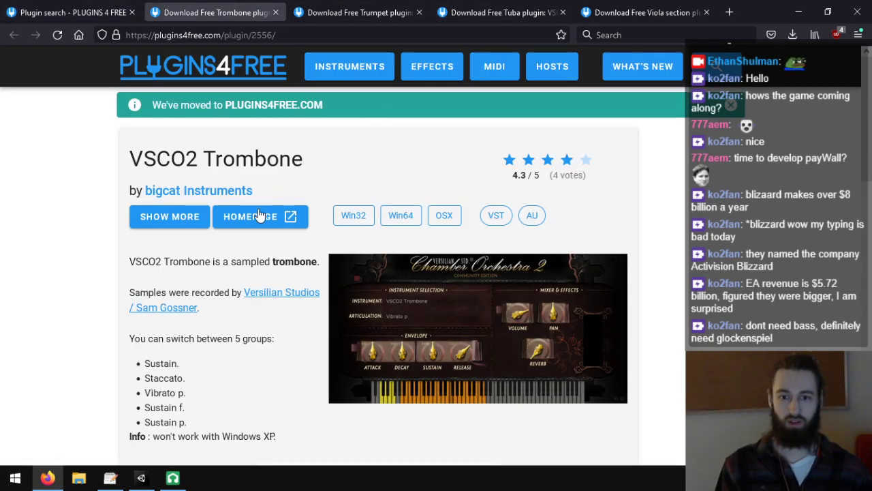
{"action": "left_click", "coordinate": [792, 34]}
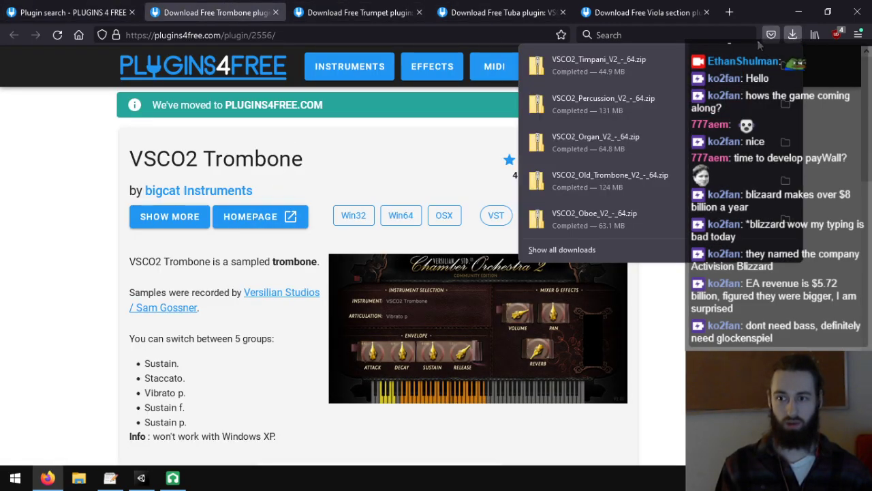
{"action": "left_click", "coordinate": [88, 321]}
- Save the Win 64 VST download from the VSCO2 Trombone page and close the page
{"action": "scroll", "coordinate": [125, 311], "scroll_direction": "down", "scroll_amount": 4}
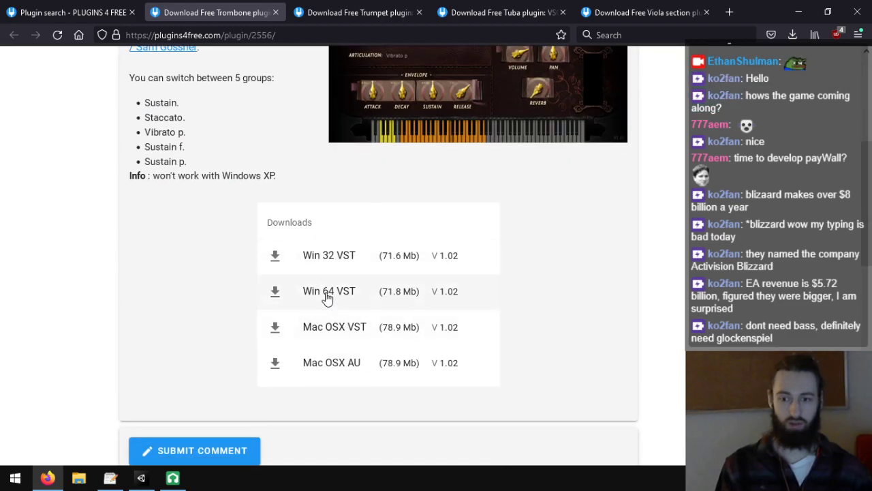
{"action": "left_click", "coordinate": [327, 294]}
{"action": "left_click", "coordinate": [592, 304]}
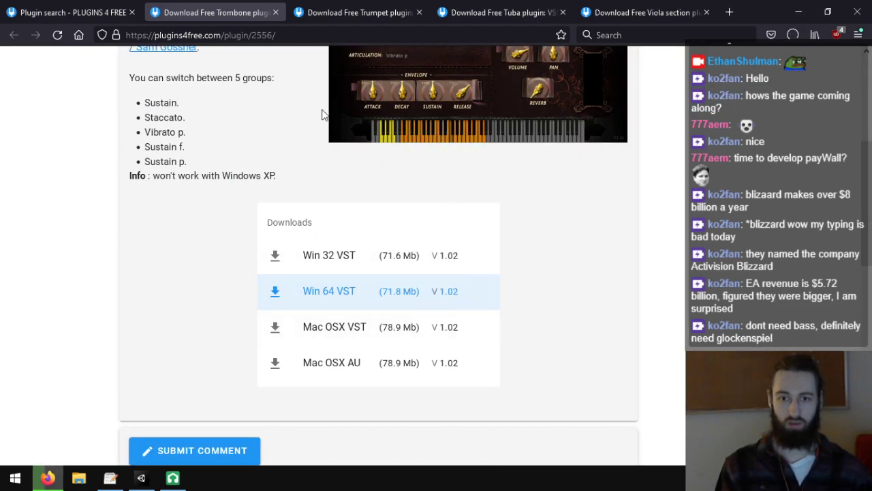
{"action": "left_click", "coordinate": [275, 12]}
- Save the Win 64 VST download from the VSCO2 Trumpet page and close that page
{"action": "scroll", "coordinate": [314, 263], "scroll_direction": "down", "scroll_amount": 5}
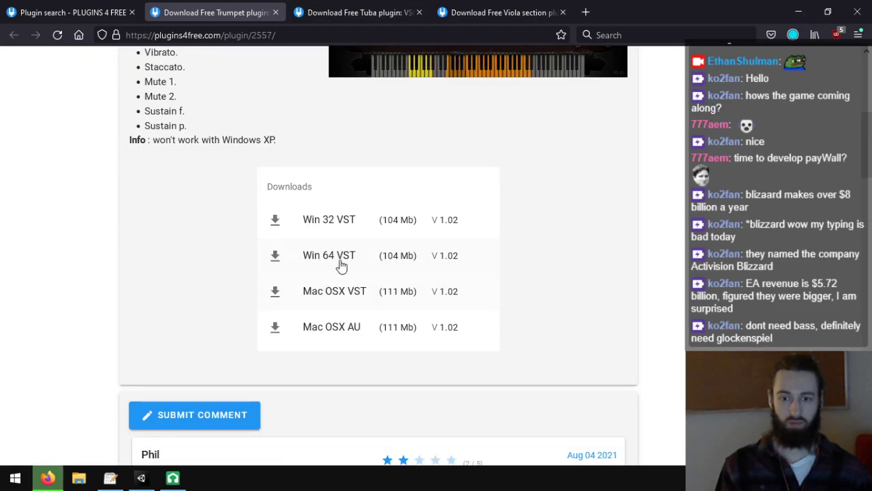
{"action": "left_click", "coordinate": [343, 262]}
{"action": "left_click", "coordinate": [591, 305]}
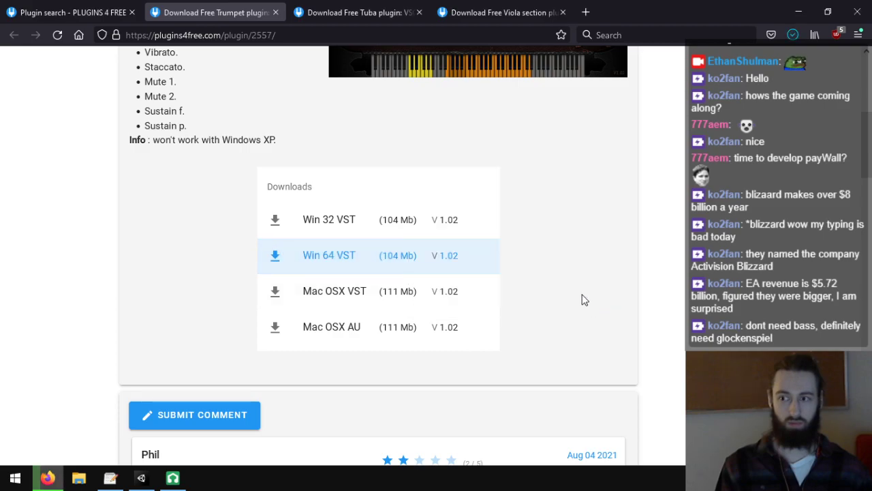
{"action": "left_click", "coordinate": [276, 12]}
- Save the Win 64 VST download from the VSCO2 Tuba page
{"action": "scroll", "coordinate": [335, 265], "scroll_direction": "down", "scroll_amount": 5}
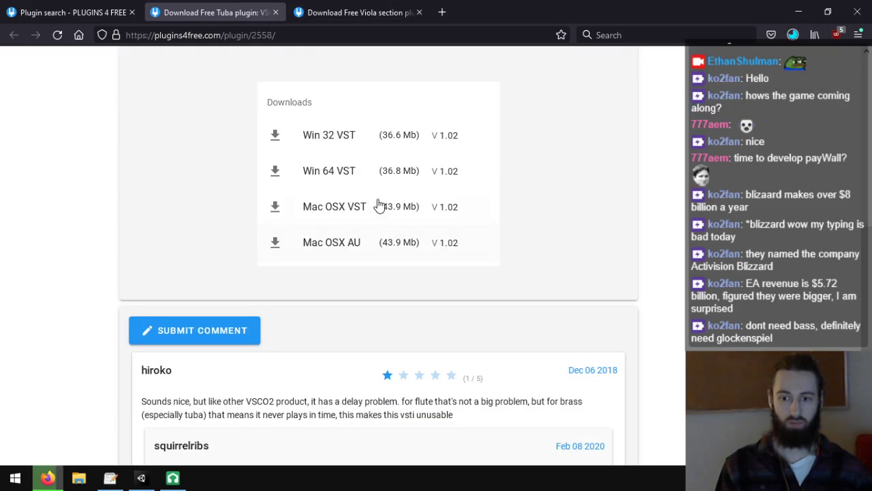
{"action": "left_click", "coordinate": [349, 174]}
{"action": "left_click", "coordinate": [596, 303]}
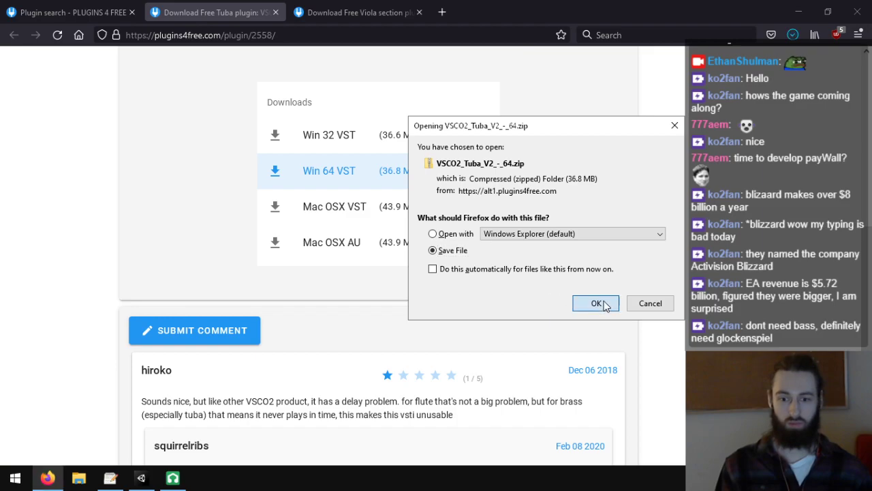
{"action": "scroll", "coordinate": [403, 266], "scroll_direction": "up", "scroll_amount": 2}
- Switch to the VSCO2 Viola Section page and save its Win 64 VST download
{"action": "left_click", "coordinate": [354, 12]}
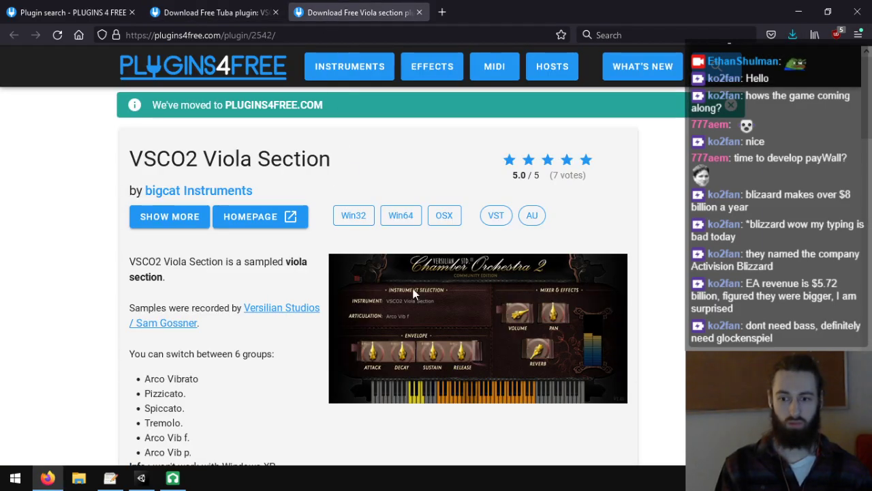
{"action": "scroll", "coordinate": [350, 302], "scroll_direction": "down", "scroll_amount": 3}
{"action": "left_click", "coordinate": [344, 403]}
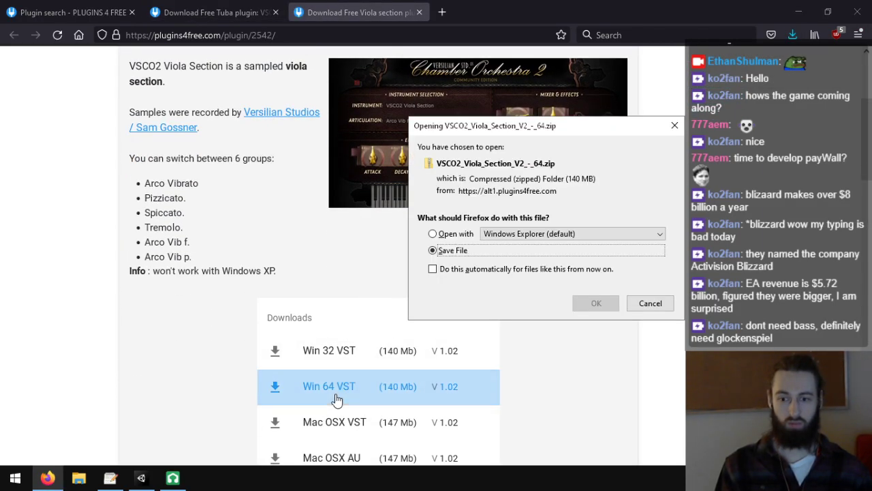
{"action": "left_click", "coordinate": [594, 302]}
{"action": "scroll", "coordinate": [305, 251], "scroll_direction": "up", "scroll_amount": 3}
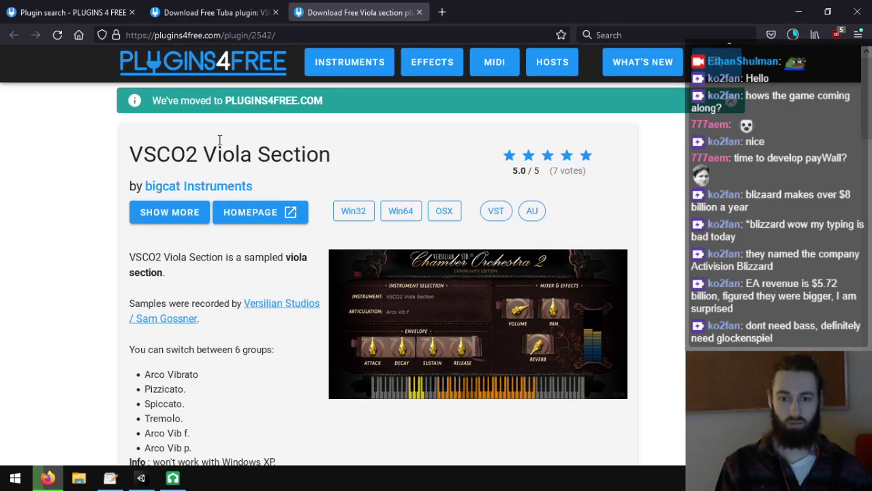
- Close the VSCO2 Tuba and Viola Section pages and the browser window with the plugin search
{"action": "scroll", "coordinate": [269, 109], "scroll_direction": "down", "scroll_amount": 2}
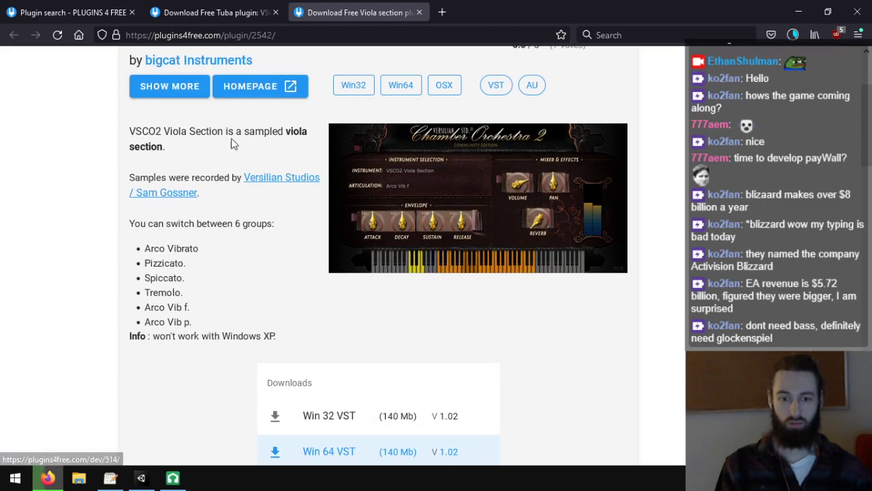
{"action": "scroll", "coordinate": [247, 110], "scroll_direction": "up", "scroll_amount": 2}
{"action": "left_click", "coordinate": [276, 12]}
{"action": "left_click", "coordinate": [276, 12]}
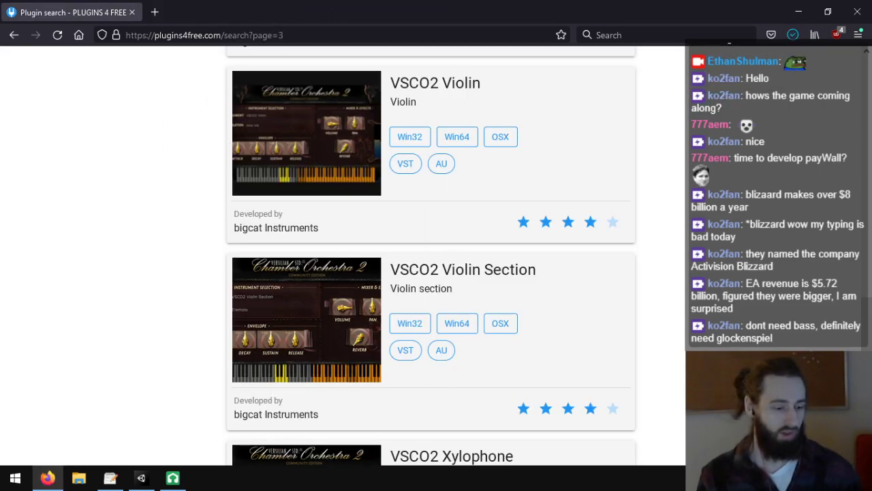
{"action": "left_click", "coordinate": [857, 12]}
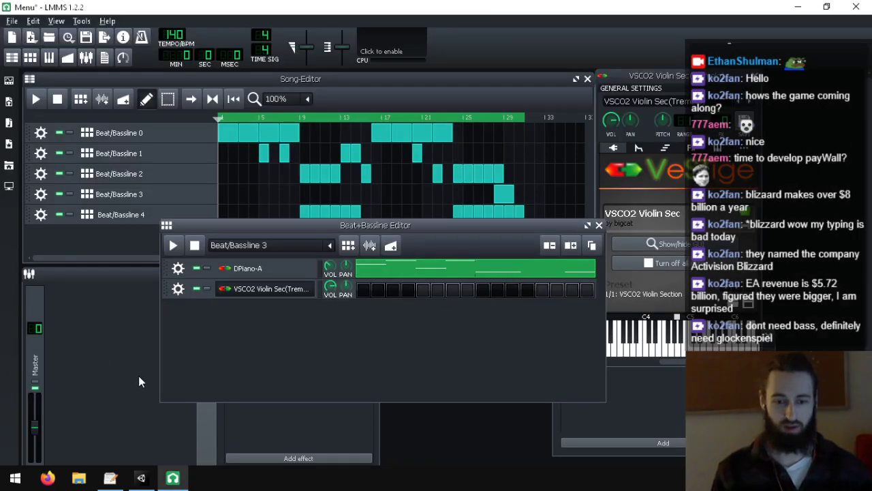
{"action": "left_click", "coordinate": [110, 478]}
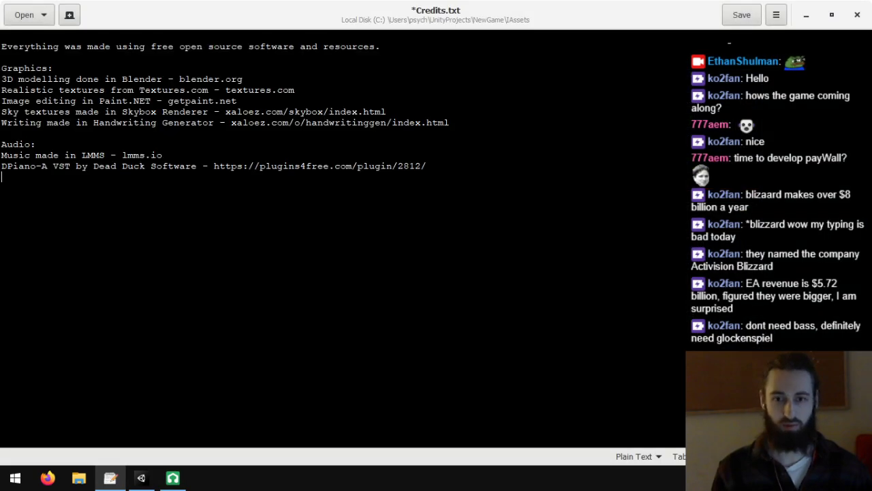
{"action": "left_click", "coordinate": [173, 478]}
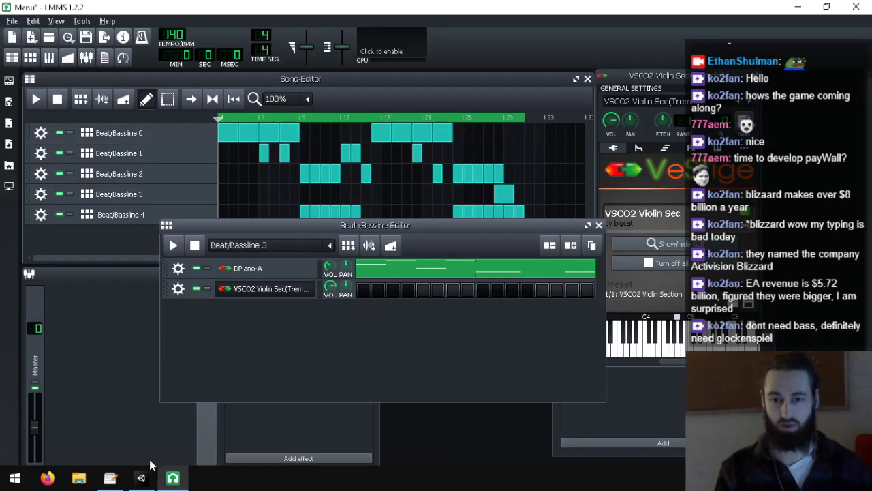
{"action": "left_click", "coordinate": [110, 478]}
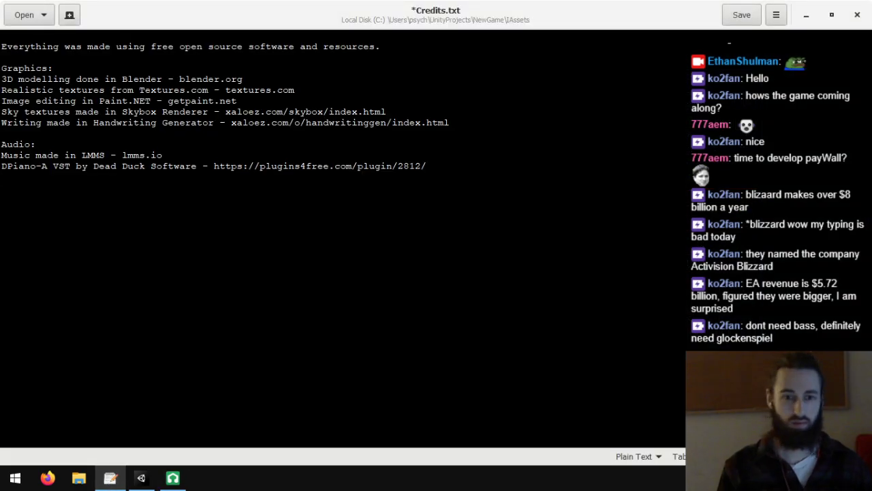
{"action": "type", "text": "VSCO2 V"}
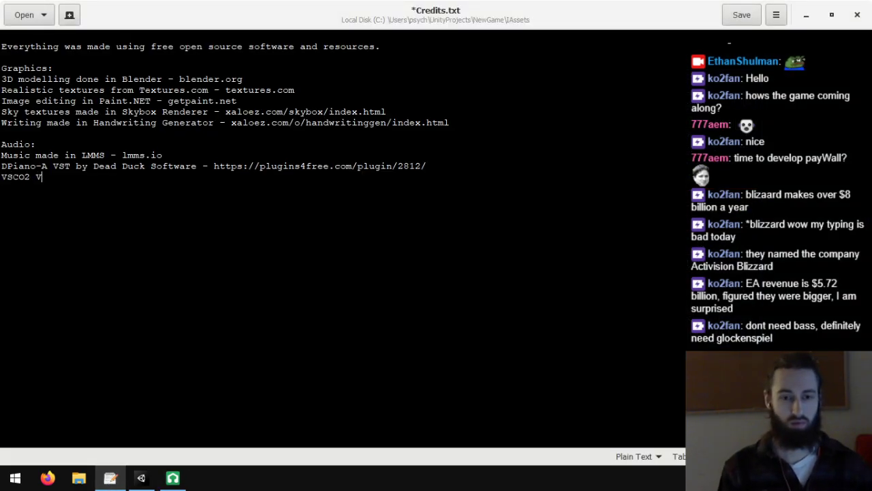
{"action": "type", "text": "iolin Section"}
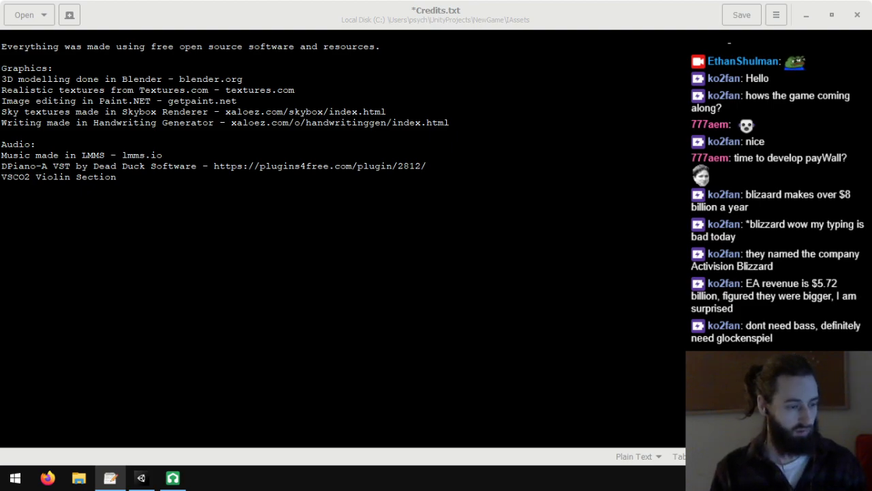
{"action": "key", "text": "alt+Tab"}
{"action": "type", "text": "-"}
{"action": "type", "text": "https://vis.versilstudios.com/vsco-2.html"}
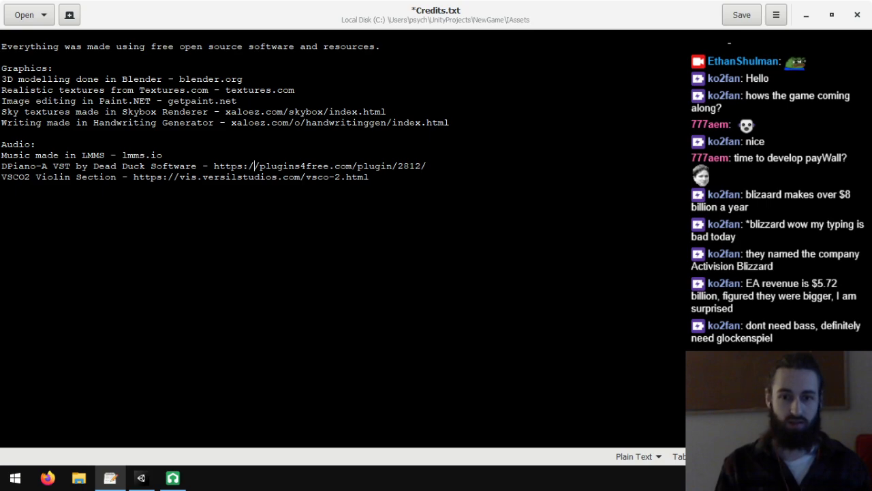
{"action": "left_click_drag", "start_coordinate": [255, 165], "coordinate": [214, 165]}
{"action": "key", "text": "BackSpace"}
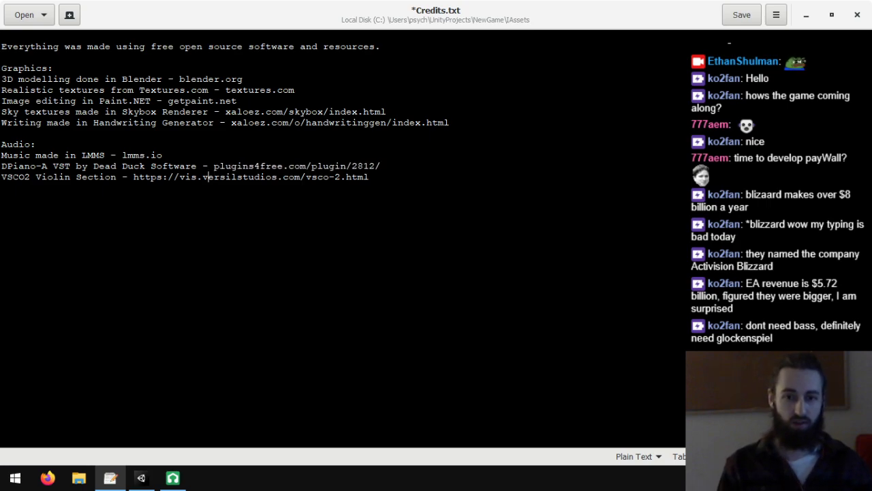
{"action": "left_click", "coordinate": [184, 176]}
{"action": "left_click", "coordinate": [177, 177]}
{"action": "key", "text": "BackSpace"}
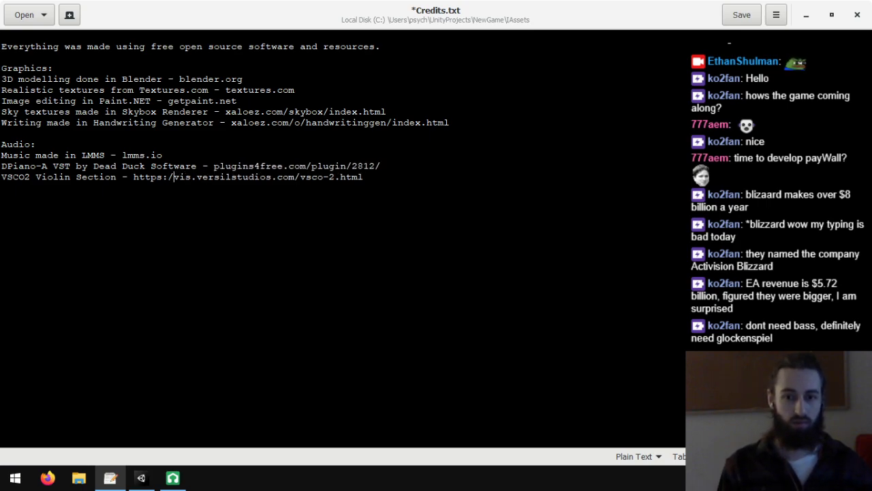
{"action": "key", "text": "BackSpace"}
{"action": "key", "text": "BackSpace"}
{"action": "key", "text": "BackSpace"}
{"action": "key", "text": "BackSpace"}
{"action": "key", "text": "BackSpace"}
{"action": "key", "text": "BackSpace"}
{"action": "key", "text": "BackSpace"}
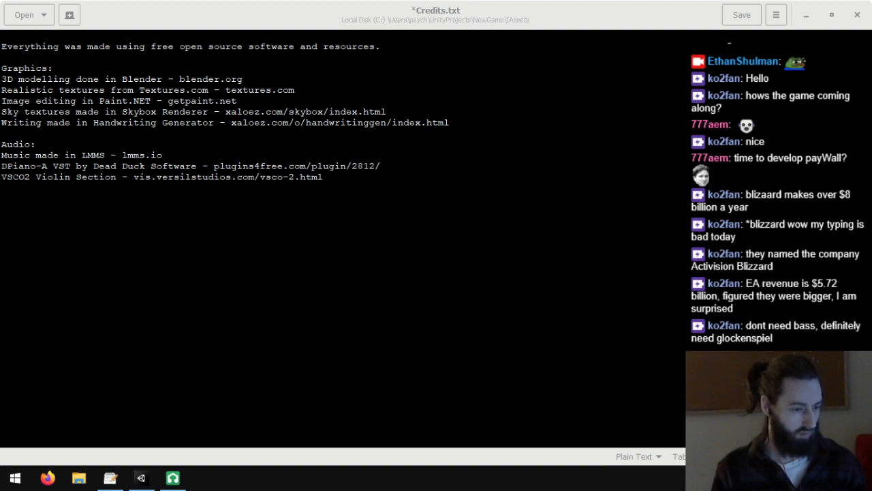
- Save Credits.txt and insert "VST" after "VSCO2 Violin Section" in the last credit line
{"action": "left_click", "coordinate": [117, 177]}
{"action": "key", "text": "shift+End"}
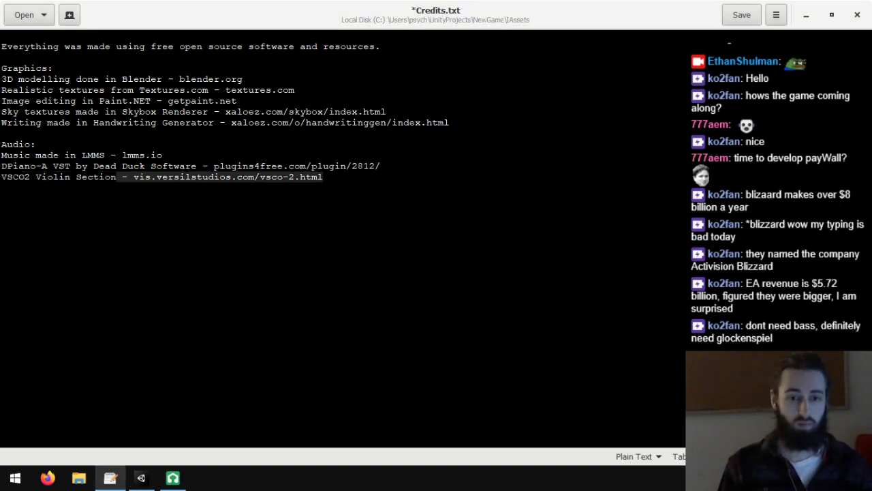
{"action": "key", "text": "shift+Home"}
{"action": "left_click", "coordinate": [36, 177]}
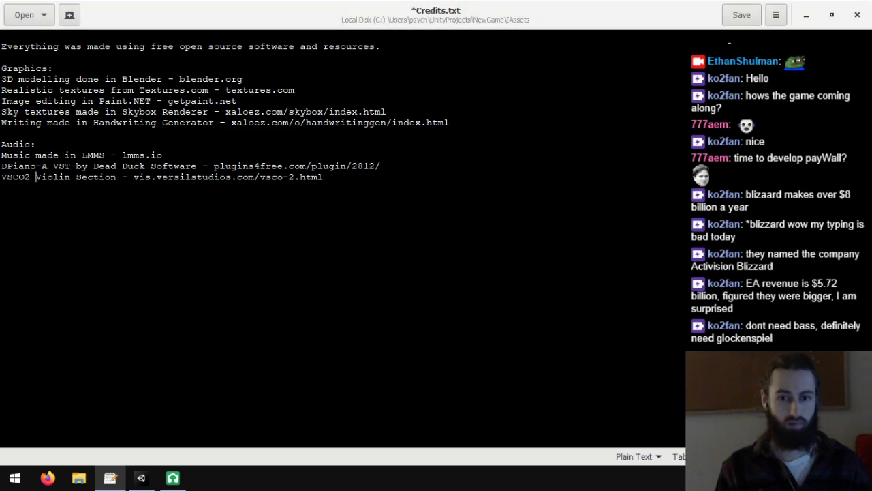
{"action": "left_click", "coordinate": [323, 177]}
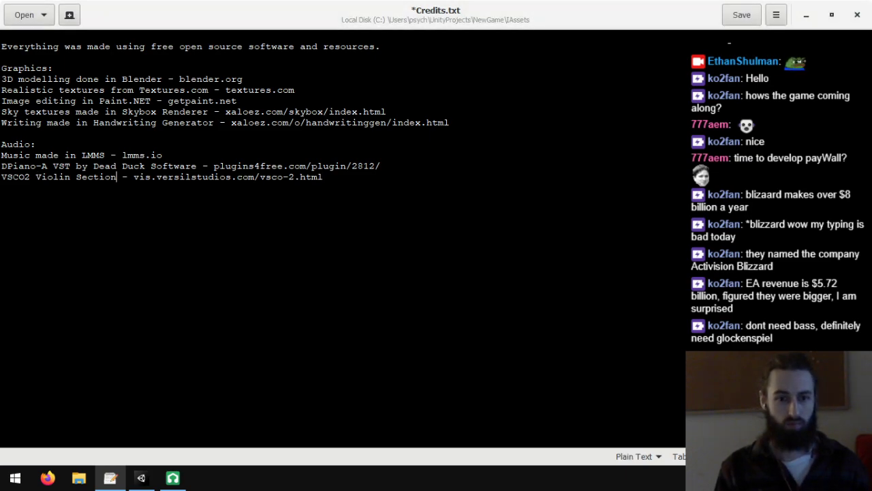
{"action": "key", "text": "ctrl+s"}
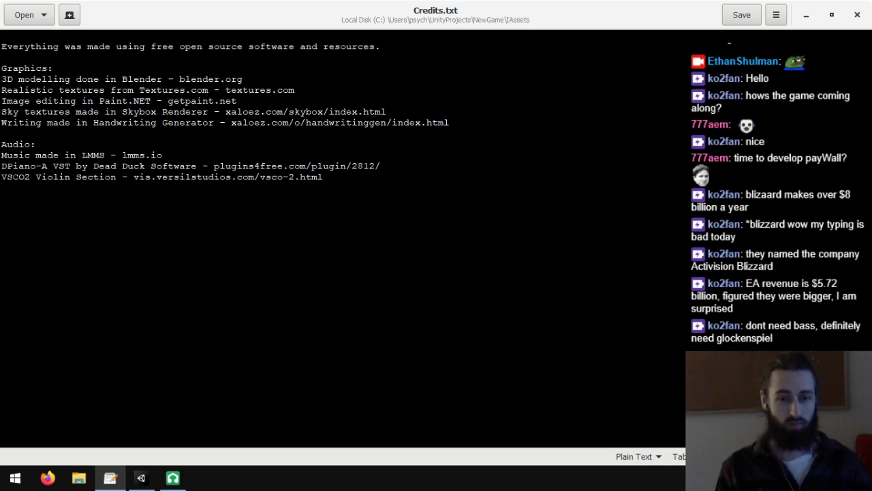
{"action": "type", "text": "VST"}
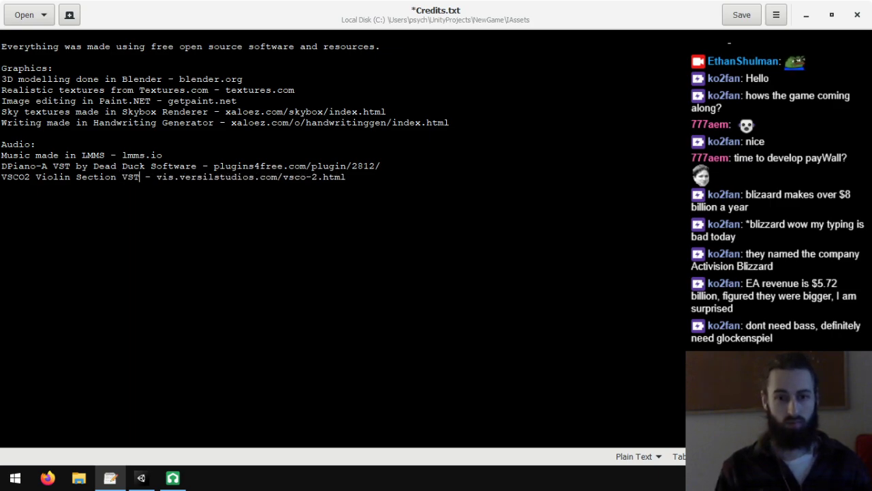
{"action": "key", "text": "End"}
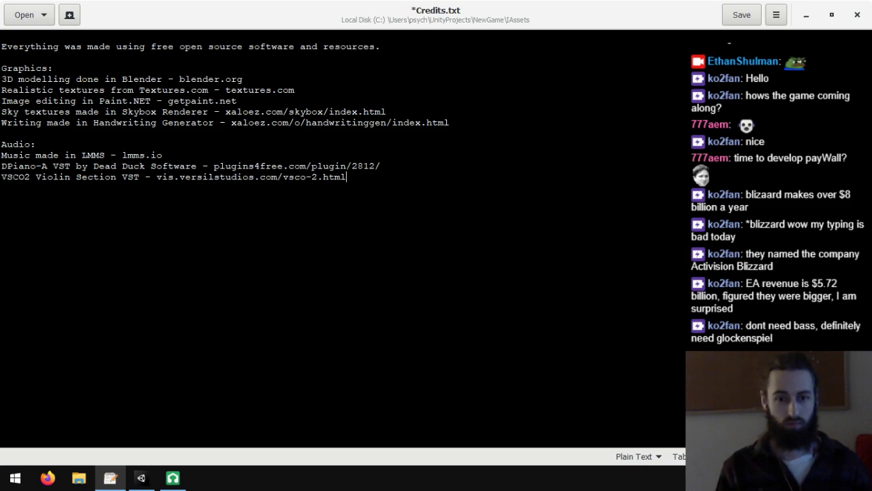
- Insert "by bigcat Instruments" after "VST" in the violin credit, checking the developer on its Plugins4Free page in Firefox, and save Credits.txt
{"action": "left_click", "coordinate": [140, 177]}
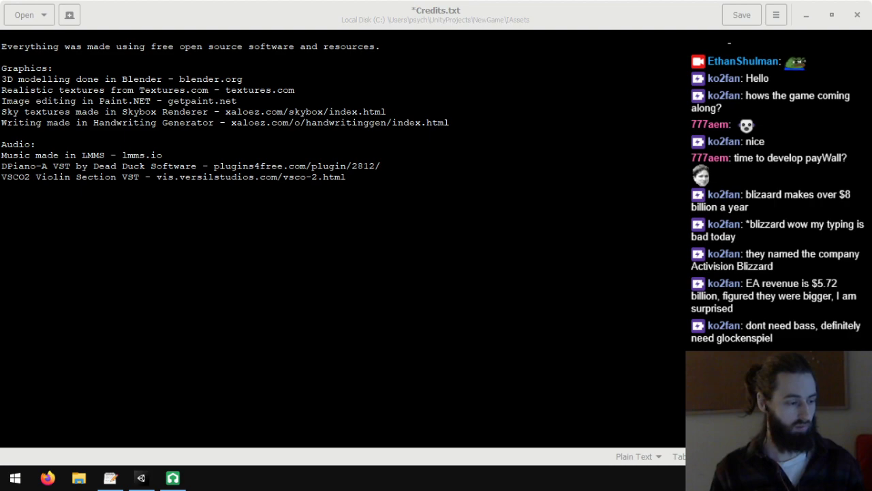
{"action": "left_click", "coordinate": [148, 176]}
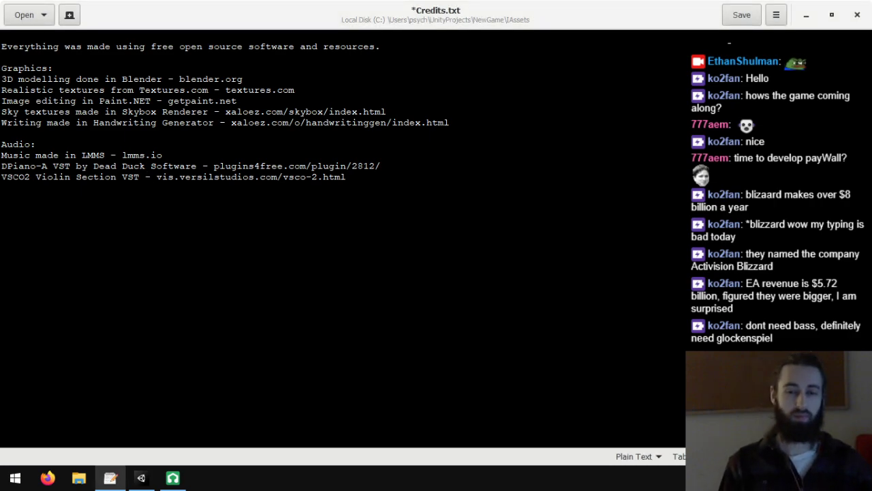
{"action": "type", "text": "by bigcat Instruments"}
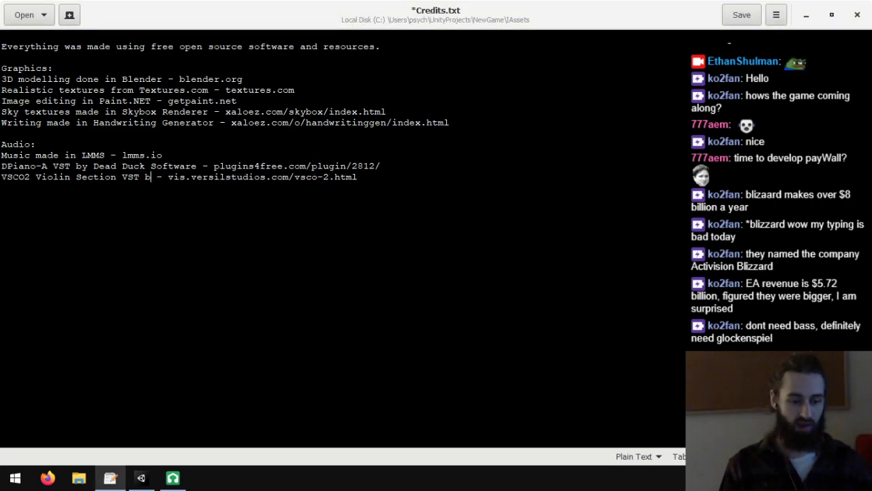
{"action": "left_click_drag", "start_coordinate": [162, 178], "coordinate": [272, 177]}
{"action": "left_click", "coordinate": [272, 177]}
{"action": "key", "text": "alt+Tab"}
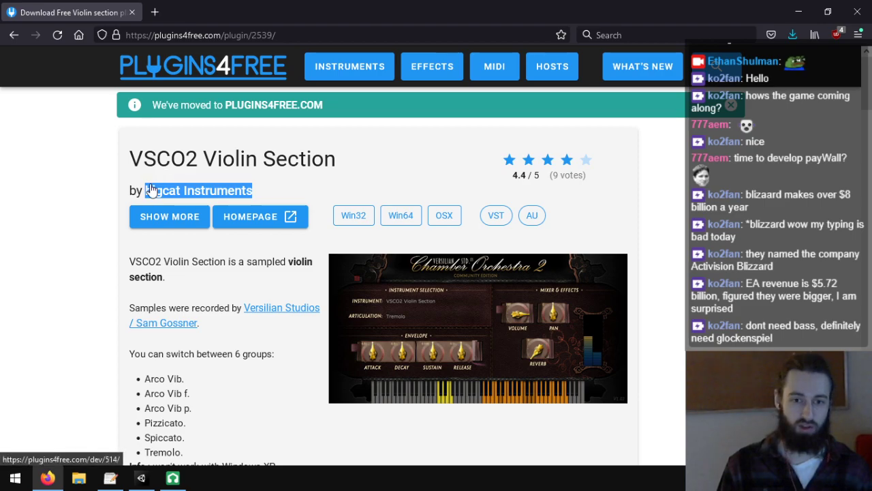
{"action": "left_click_drag", "start_coordinate": [144, 190], "coordinate": [131, 266]}
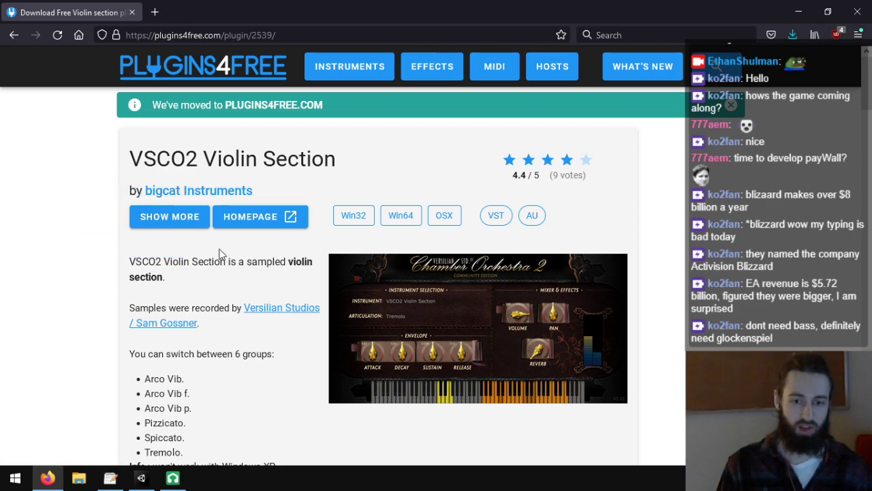
{"action": "key", "text": "alt+Tab"}
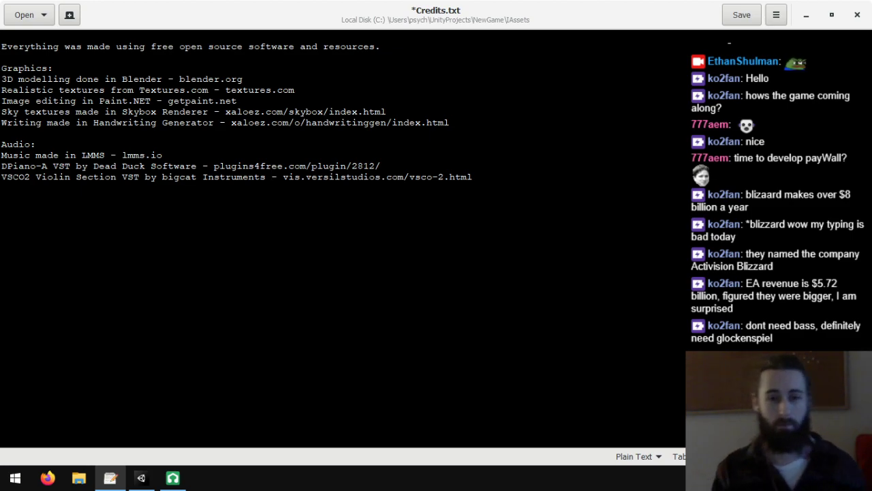
{"action": "left_click", "coordinate": [381, 166]}
{"action": "key", "text": "ctrl+s"}
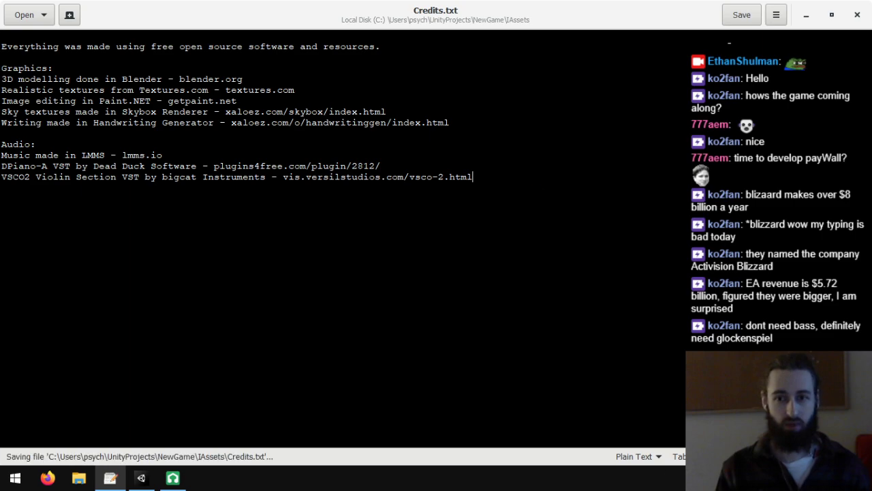
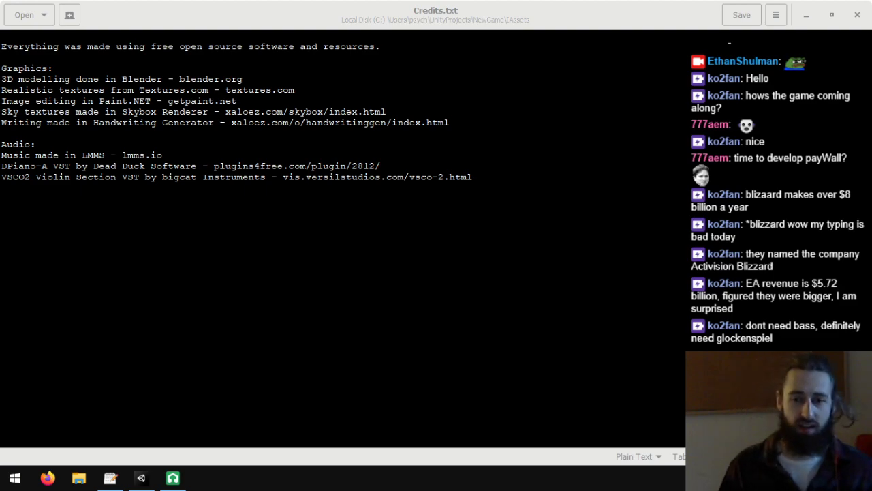
{"action": "left_click", "coordinate": [473, 177]}
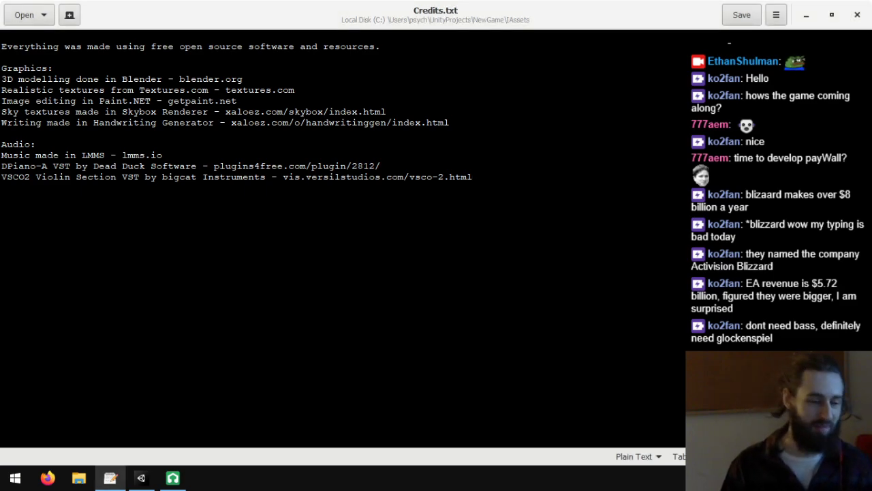
{"action": "left_click_drag", "start_coordinate": [473, 177], "coordinate": [78, 149]}
{"action": "left_click", "coordinate": [378, 176]}
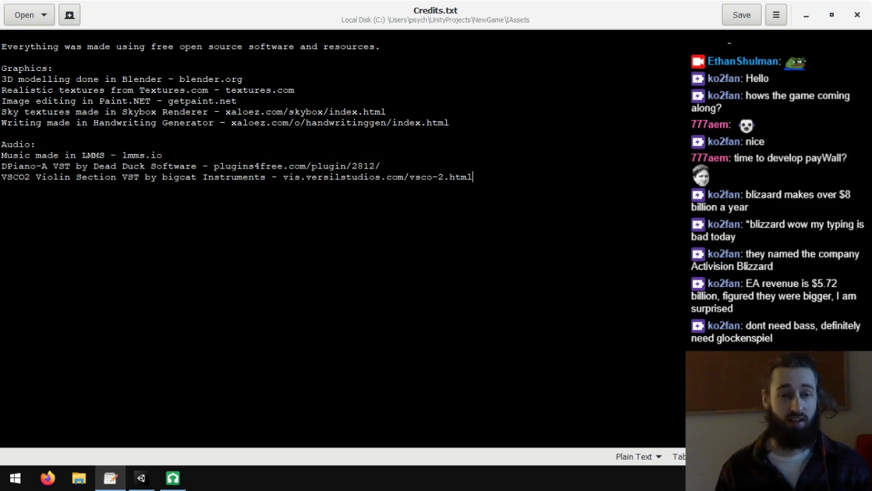
- Add five blank lines below the VSCO2 Violin Section credit in Credits.txt
{"action": "left_click_drag", "start_coordinate": [475, 178], "coordinate": [9, 62]}
{"action": "left_click", "coordinate": [473, 177]}
{"action": "key", "text": "Return"}
{"action": "key", "text": "Return"}
{"action": "key", "text": "Return"}
{"action": "key", "text": "Return"}
{"action": "key", "text": "Return"}
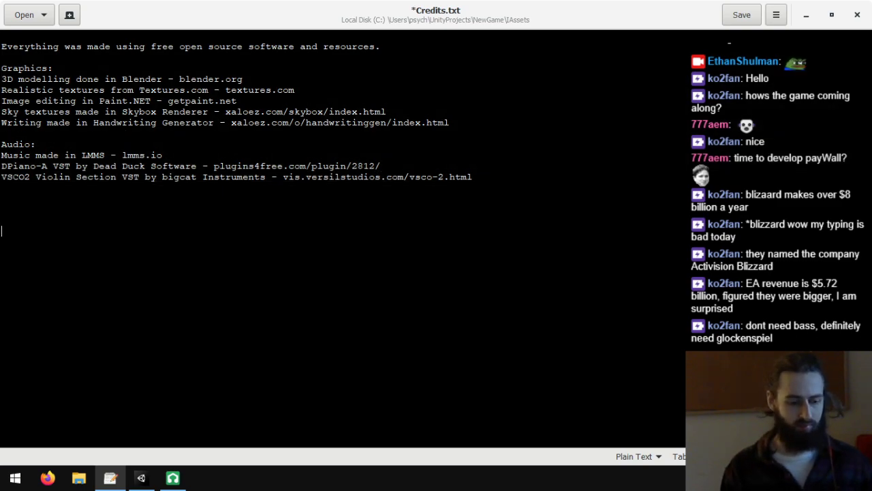
{"action": "type", "text": "Unity"}
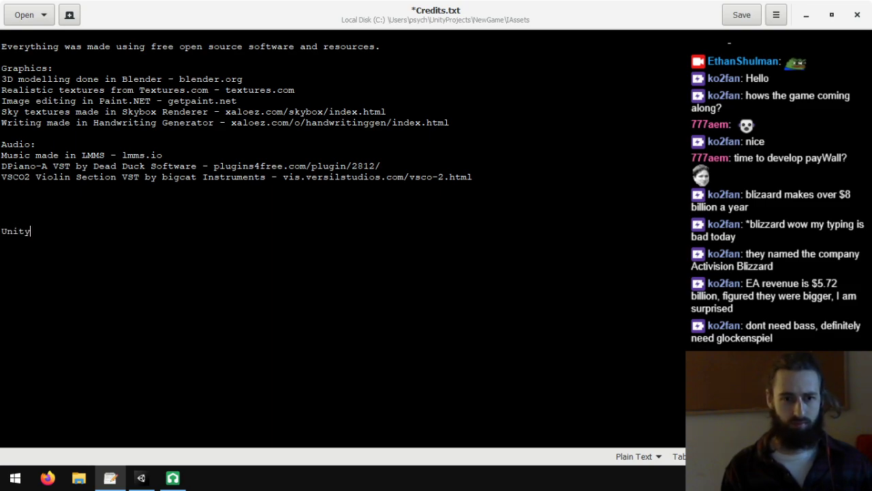
{"action": "type", "text": " Game"}
{"action": "key", "text": "BackSpace"}
{"action": "key", "text": "BackSpace"}
{"action": "key", "text": "BackSpace"}
{"action": "key", "text": "BackSpace"}
{"action": "key", "text": "BackSpace"}
{"action": "key", "text": "BackSpace"}
{"action": "key", "text": "BackSpace"}
{"action": "key", "text": "BackSpace"}
{"action": "key", "text": "BackSpace"}
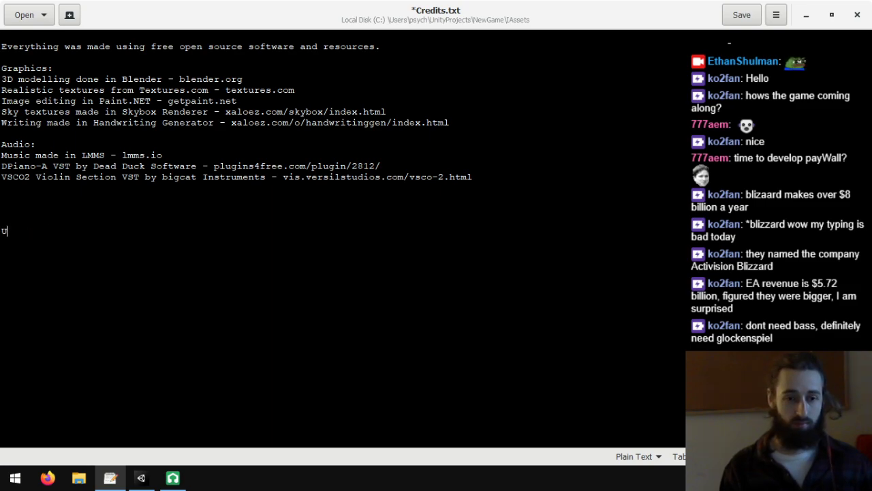
{"action": "key", "text": "BackSpace"}
- Add an "Engine:" heading at the end of Credits.txt with the line "Unity - unity.com" below it
{"action": "type", "text": "Engine:"}
{"action": "key", "text": "Return"}
{"action": "type", "text": "U"}
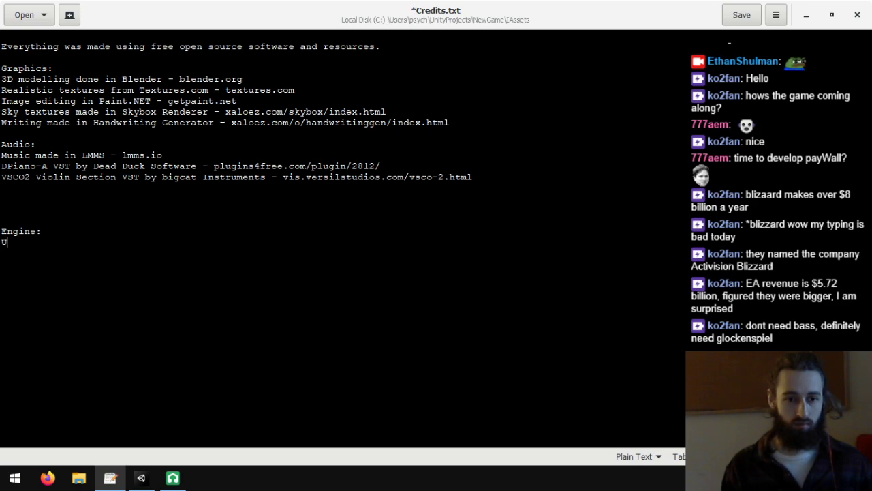
{"action": "type", "text": "nity -"}
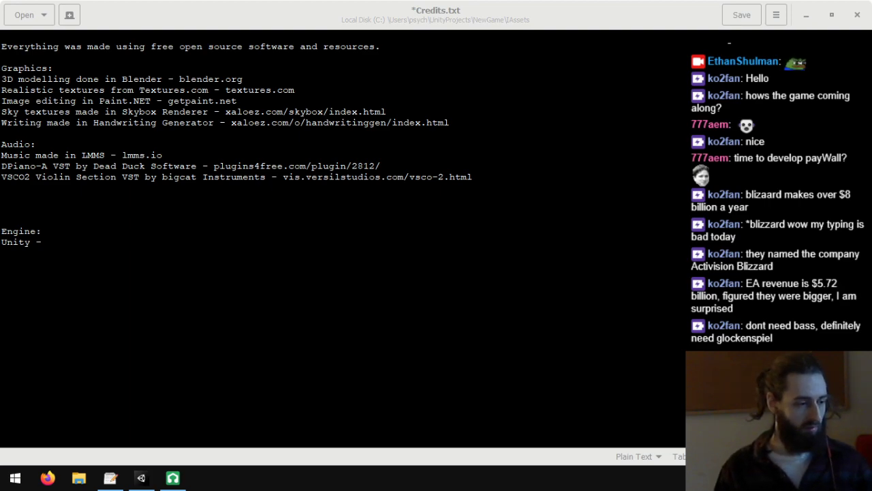
{"action": "key", "text": "alt+Tab"}
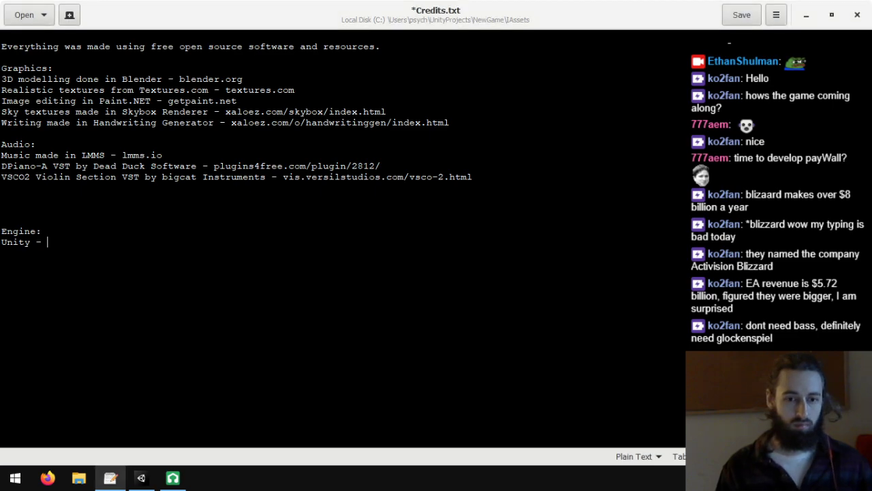
{"action": "type", "text": "unity.com"}
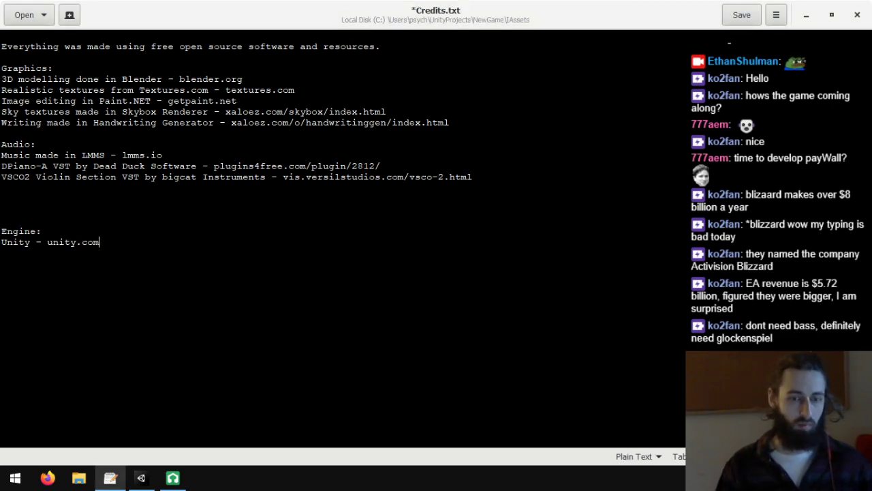
{"action": "key", "text": "alt+Tab"}
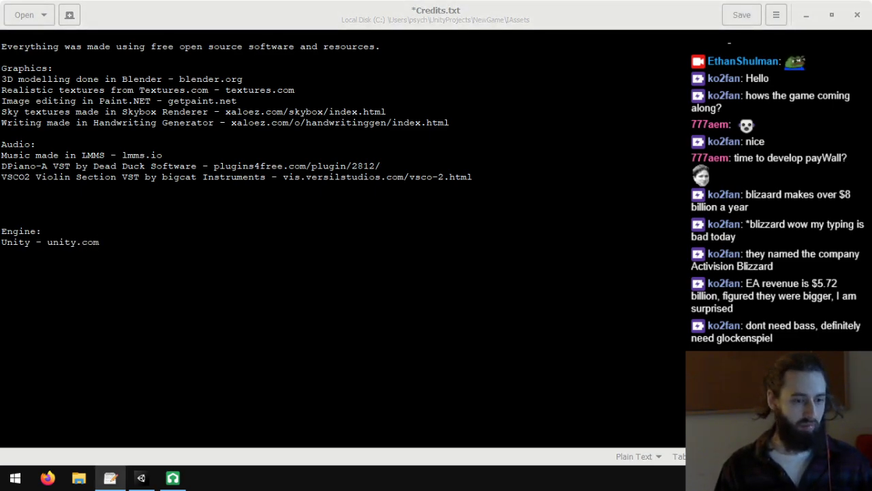
{"action": "key", "text": "alt+Tab"}
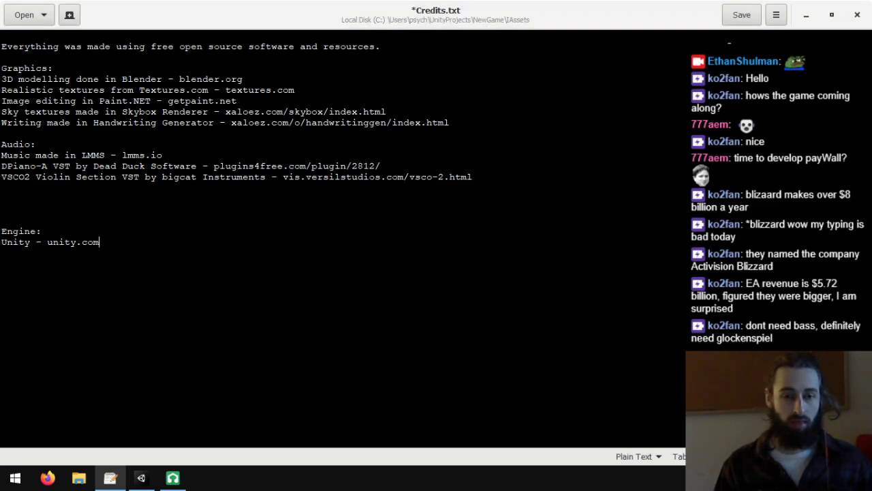
- Adjust the section spacing to two blank lines before both the "Audio:" and "Engine:" headings
{"action": "key", "text": "BackSpace"}
{"action": "key", "text": "BackSpace"}
{"action": "key", "text": "BackSpace"}
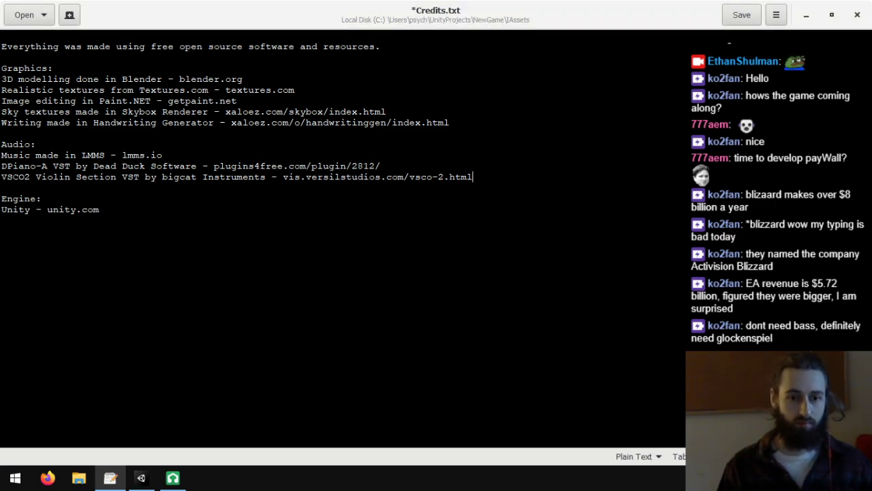
{"action": "key", "text": "Return"}
{"action": "key", "text": "Return"}
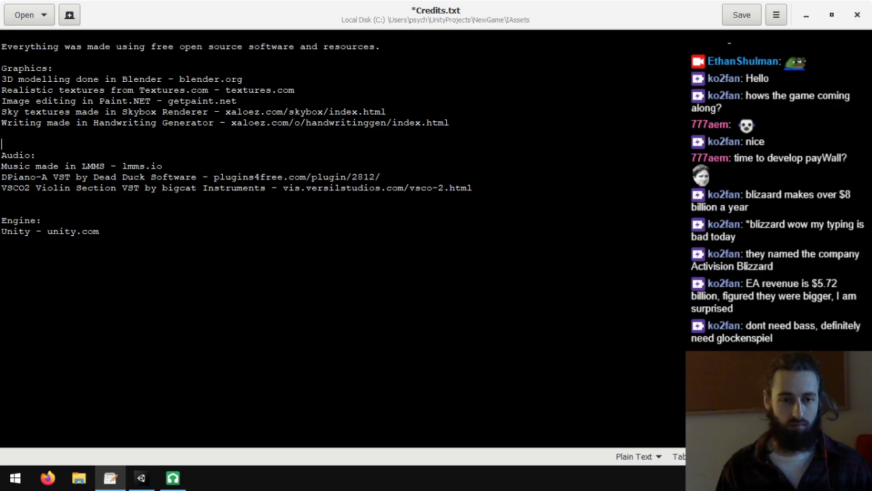
{"action": "left_click", "coordinate": [100, 232]}
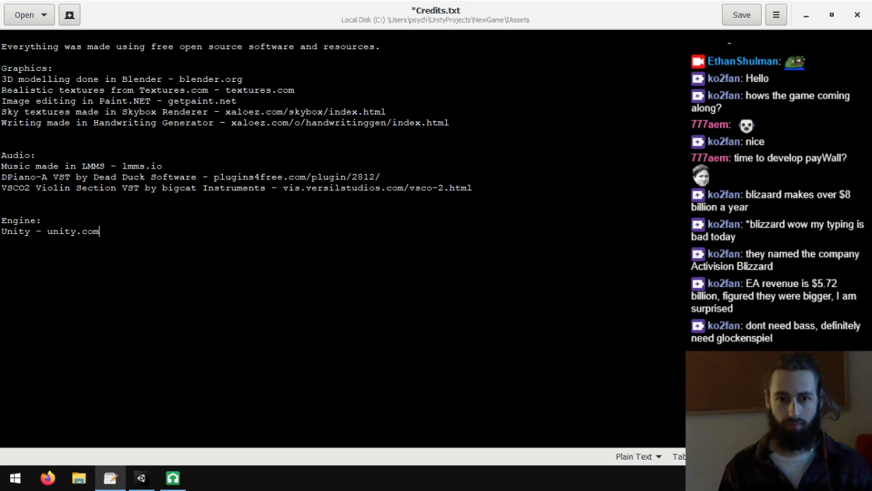
- Replace "Writing" with "Letter's" at the start of the Handwriting Generator credit and save Credits.txt
{"action": "left_click_drag", "start_coordinate": [42, 122], "coordinate": [2, 123]}
{"action": "type", "text": "Letter"}
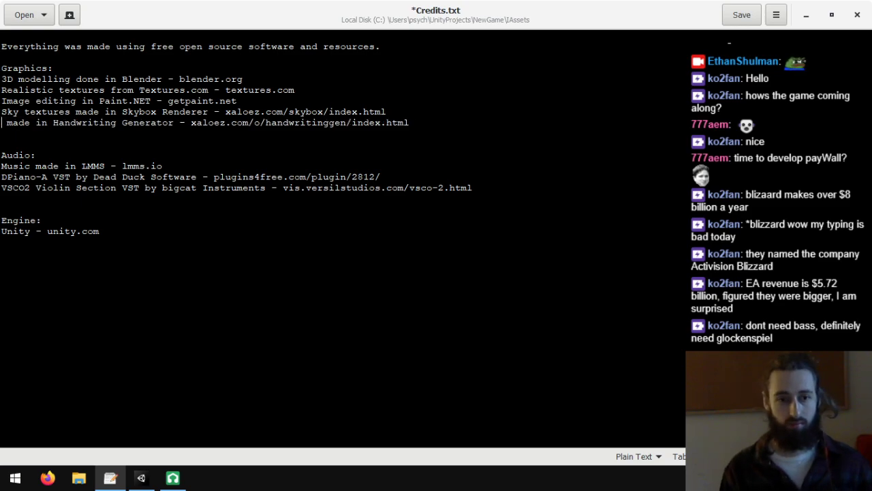
{"action": "type", "text": "'s"}
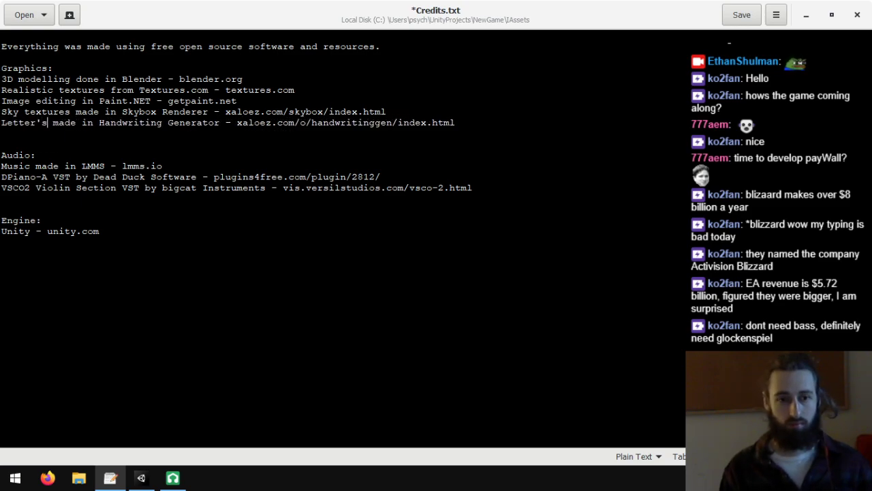
{"action": "key", "text": "ctrl+s"}
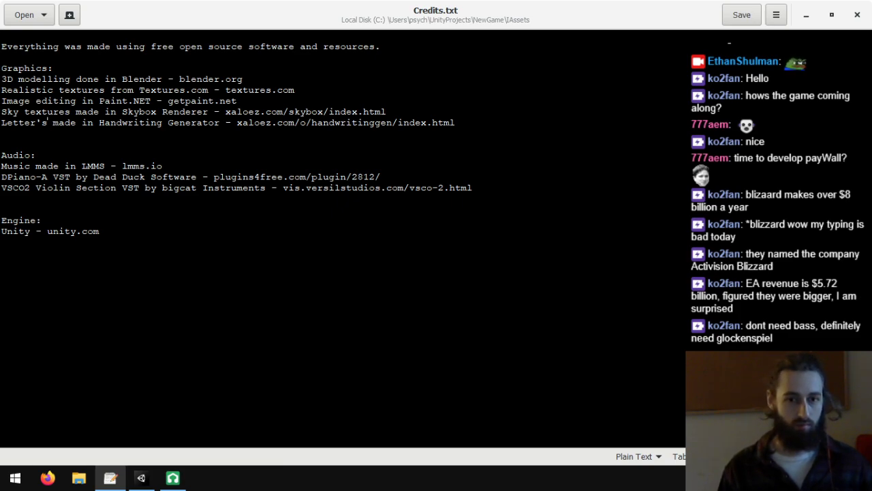
- Change "Letter's" to "Writing textures" in the Handwriting Generator credit
{"action": "double_click", "coordinate": [45, 123]}
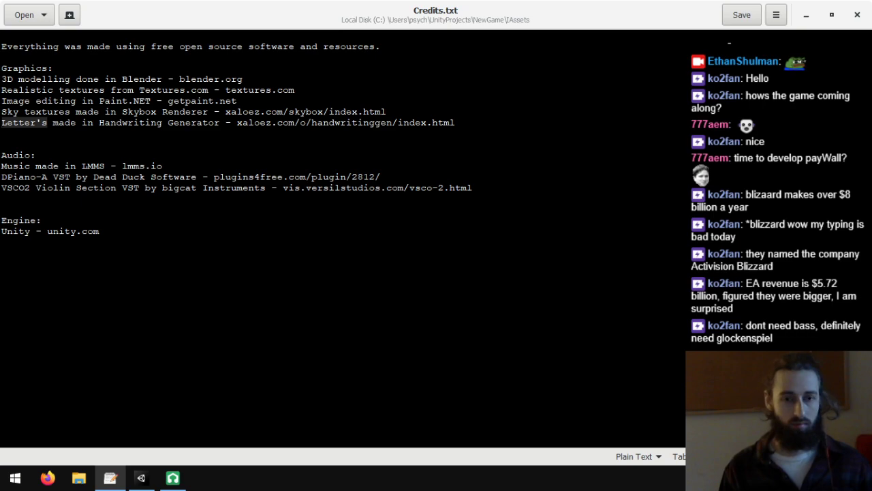
{"action": "type", "text": "Te"}
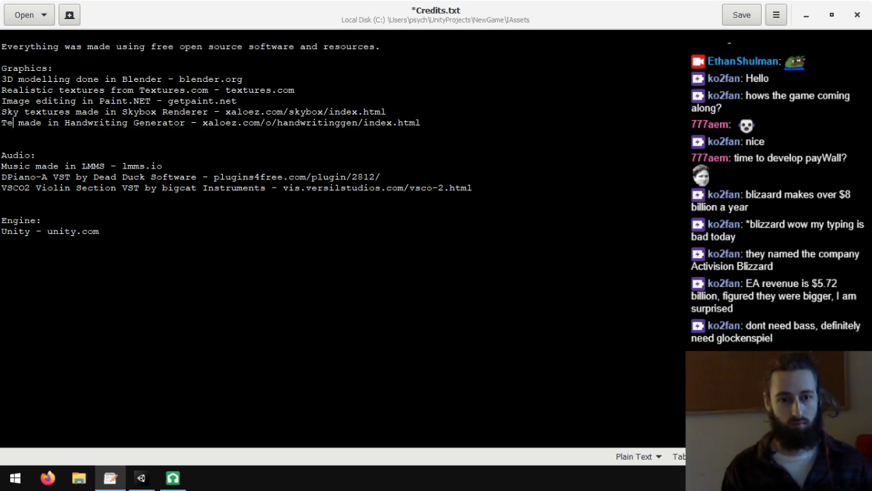
{"action": "key", "text": "BackSpace"}
{"action": "key", "text": "BackSpace"}
{"action": "type", "text": "Writing"}
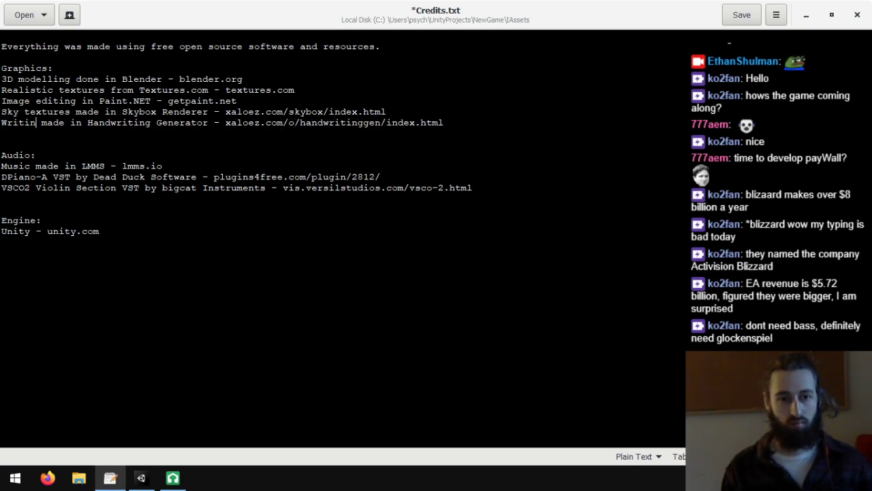
{"action": "type", "text": " textures"}
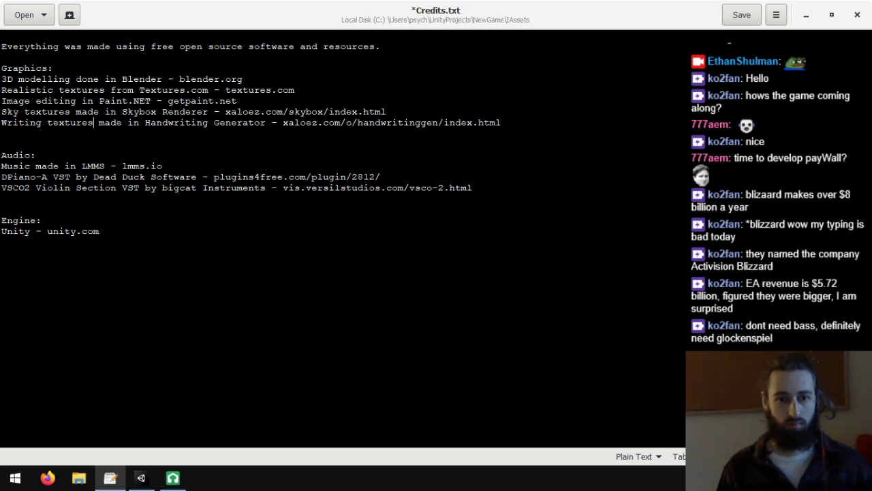
- Try removing "made" from the Handwriting Generator credit and "made in" from the Skybox Renderer credit
{"action": "left_click_drag", "start_coordinate": [140, 122], "coordinate": [99, 123]}
{"action": "left_click", "coordinate": [122, 123]}
{"action": "key", "text": "BackSpace"}
{"action": "key", "text": "BackSpace"}
{"action": "key", "text": "BackSpace"}
{"action": "key", "text": "BackSpace"}
{"action": "key", "text": "BackSpace"}
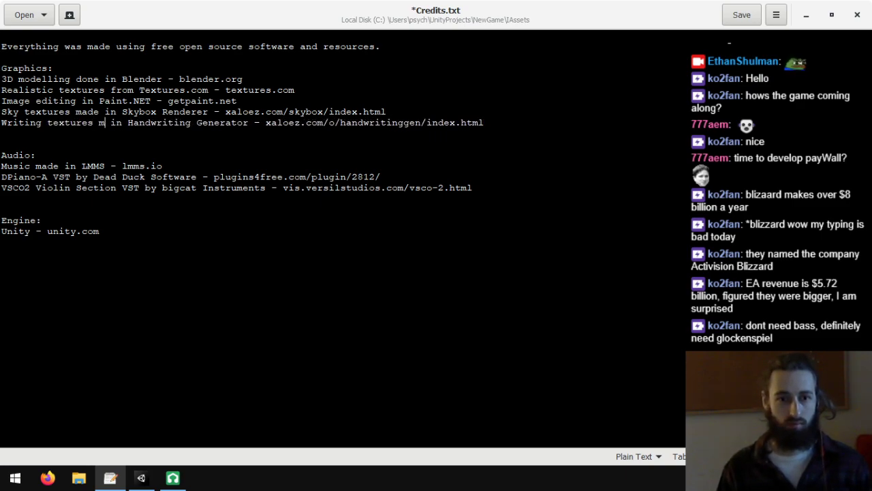
{"action": "left_click_drag", "start_coordinate": [116, 111], "coordinate": [76, 112]}
{"action": "key", "text": "BackSpace"}
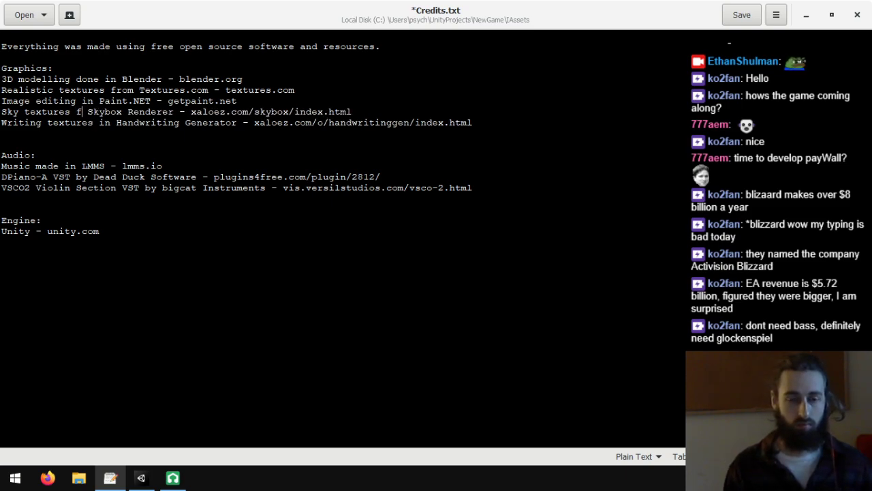
- Restore "made in" in the Skybox Renderer credit and "made" in the Handwriting Generator credit
{"action": "type", "text": "made "}
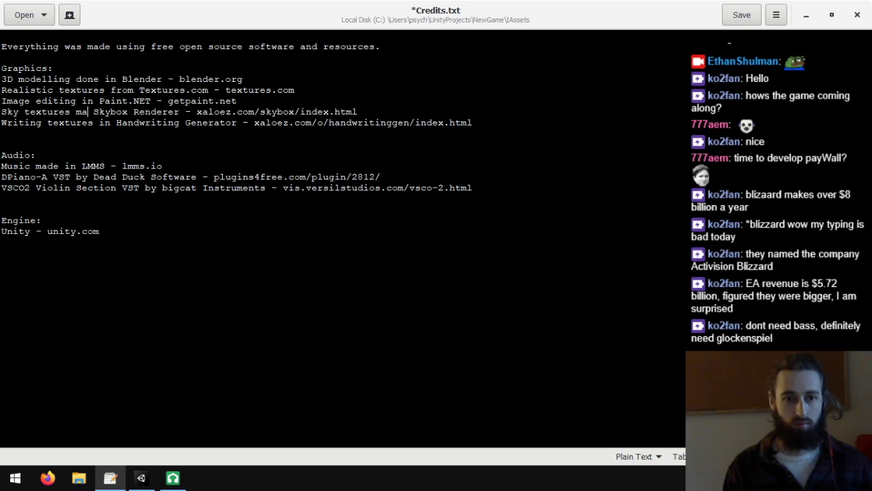
{"action": "type", "text": "in"}
{"action": "key", "text": "Down"}
{"action": "key", "text": "Left"}
{"action": "key", "text": "Left"}
{"action": "key", "text": "Left"}
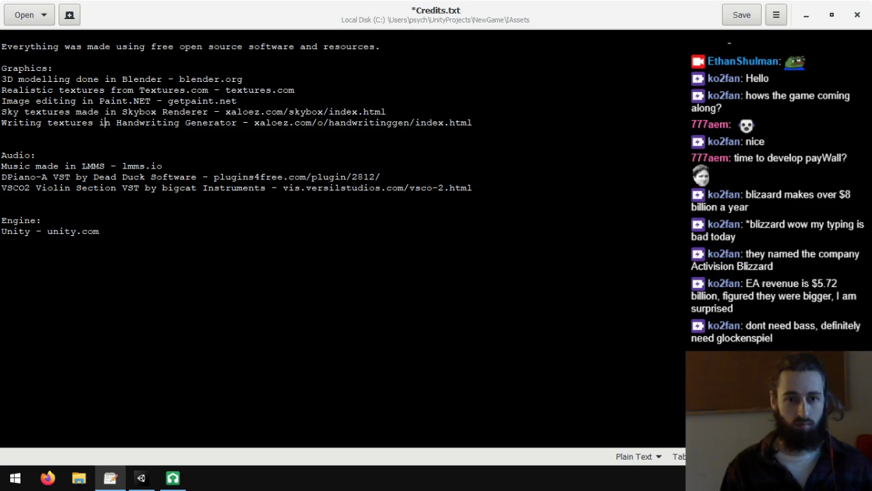
{"action": "type", "text": "made"}
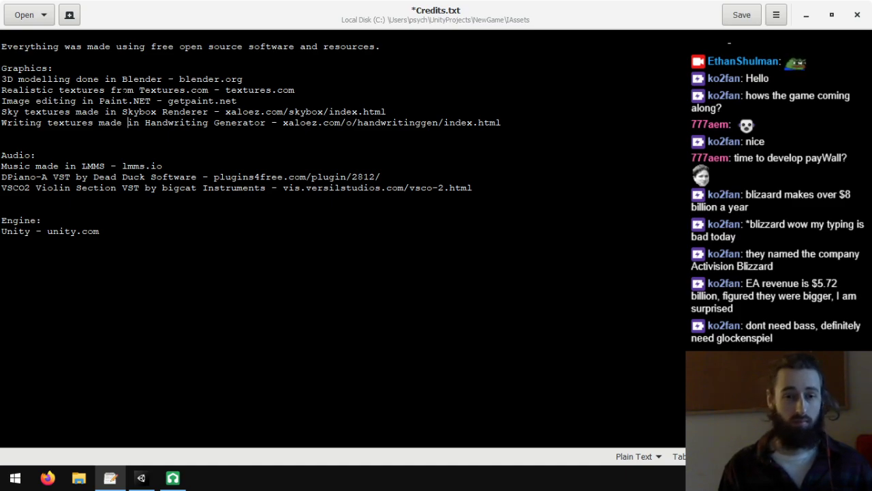
- Shorten "Realistic textures" to "Textures" at the start of the Textures.com credit
{"action": "triple_click", "coordinate": [125, 89]}
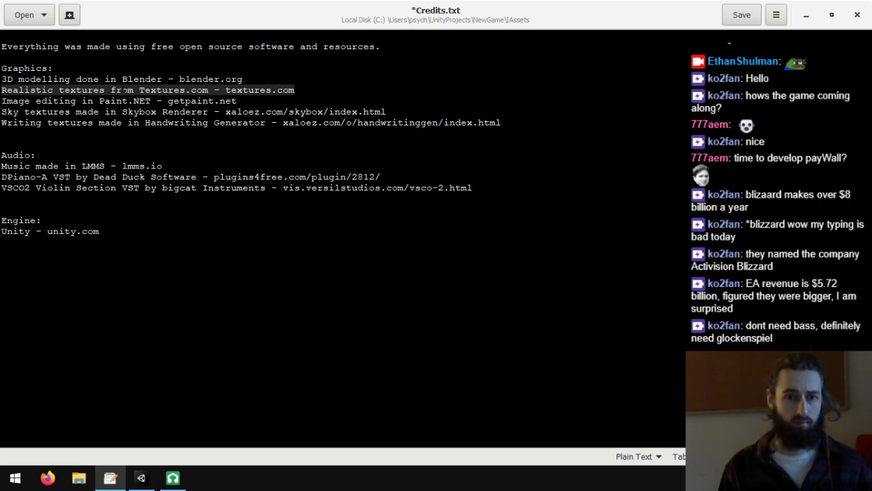
{"action": "left_click_drag", "start_coordinate": [59, 90], "coordinate": [3, 90]}
{"action": "key", "text": "BackSpace"}
{"action": "key", "text": "BackSpace"}
{"action": "key", "text": "Return"}
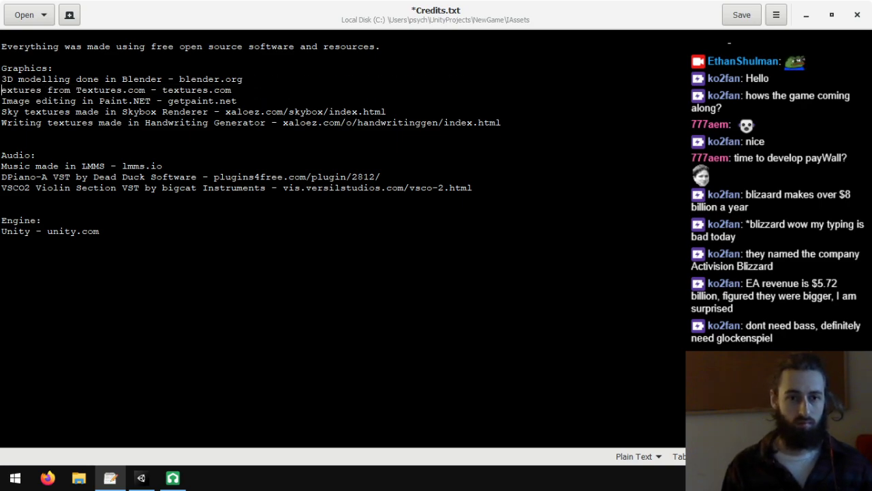
{"action": "key", "text": "Delete"}
{"action": "type", "text": "T"}
{"action": "key", "text": "Right"}
{"action": "key", "text": "Right"}
{"action": "key", "text": "Right"}
{"action": "key", "text": "Right"}
{"action": "key", "text": "Right"}
{"action": "key", "text": "Right"}
{"action": "key", "text": "Right"}
{"action": "key", "text": "Right"}
{"action": "key", "text": "Left"}
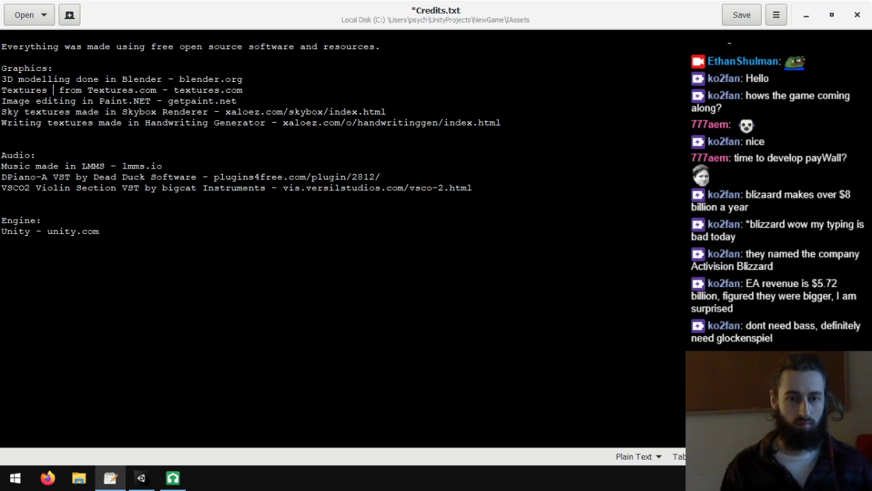
{"action": "type", "text": "and nor"}
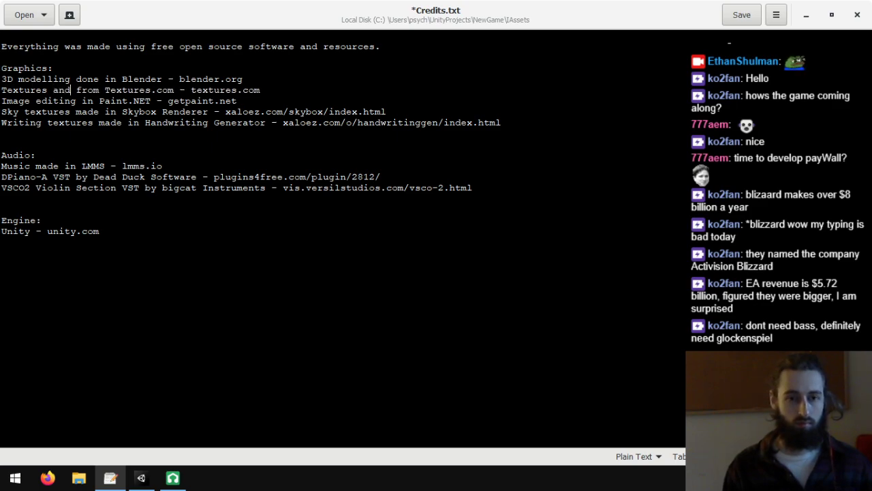
{"action": "type", "text": "mal map"}
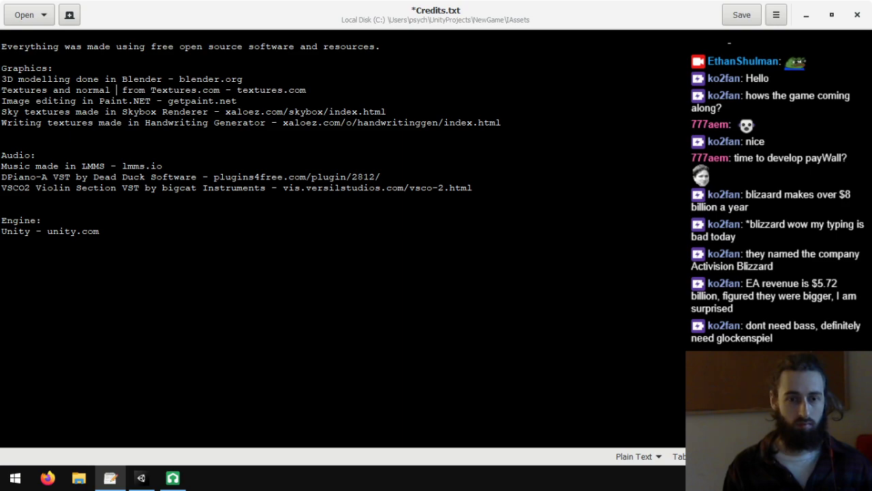
{"action": "key", "text": "BackSpace"}
{"action": "key", "text": "BackSpace"}
{"action": "key", "text": "BackSpace"}
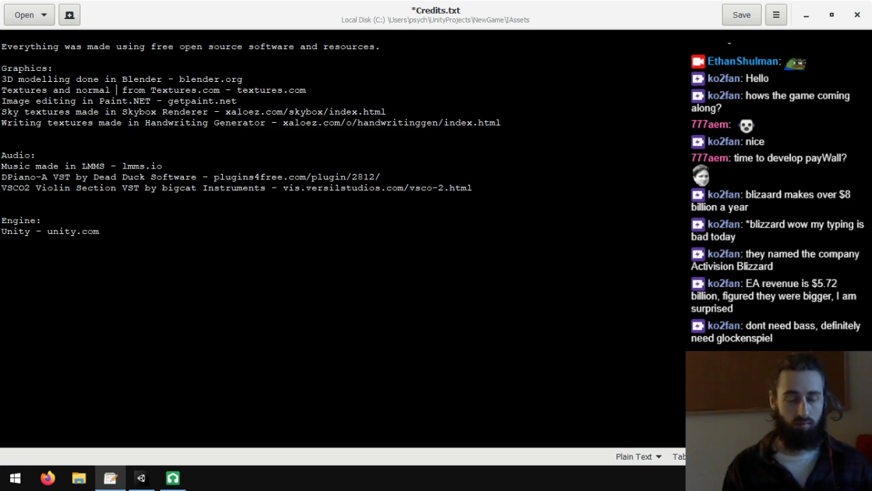
{"action": "key", "text": "BackSpace"}
{"action": "key", "text": "BackSpace"}
{"action": "key", "text": "BackSpace"}
{"action": "key", "text": "BackSpace"}
{"action": "key", "text": "BackSpace"}
{"action": "key", "text": "BackSpace"}
{"action": "key", "text": "BackSpace"}
{"action": "key", "text": "BackSpace"}
{"action": "key", "text": "BackSpace"}
{"action": "key", "text": "BackSpace"}
{"action": "key", "text": "BackSpace"}
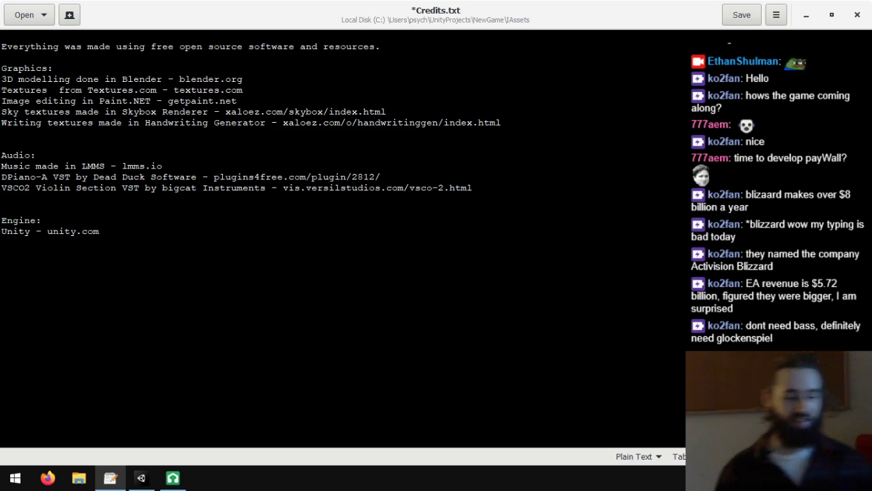
{"action": "key", "text": "BackSpace"}
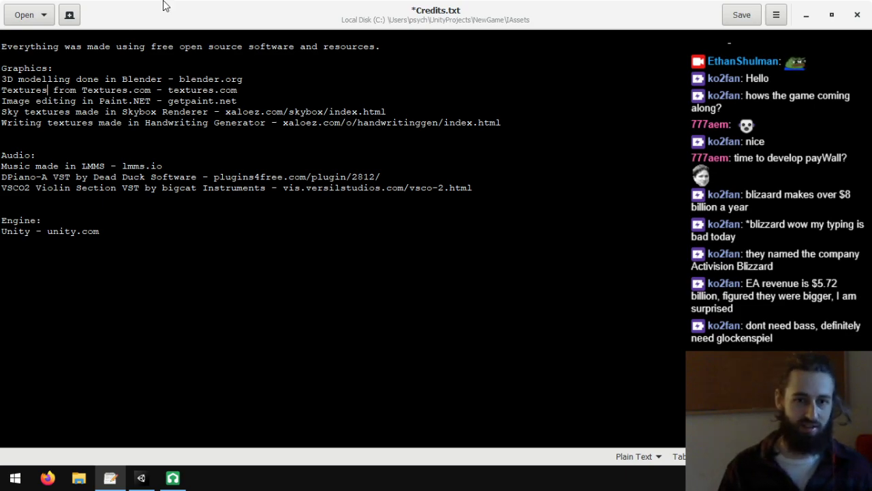
- Move the Textures.com credit to the first line under "Graphics:" and remove the empty line left behind
{"action": "triple_click", "coordinate": [51, 90]}
{"action": "key", "text": "ctrl+x"}
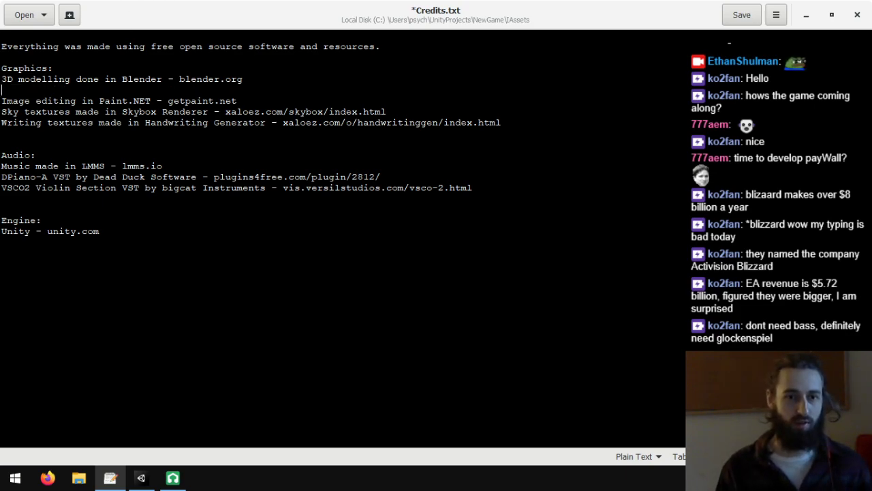
{"action": "left_click", "coordinate": [55, 68]}
{"action": "key", "text": "Return"}
{"action": "key", "text": "ctrl+v"}
{"action": "key", "text": "Down"}
{"action": "key", "text": "Down"}
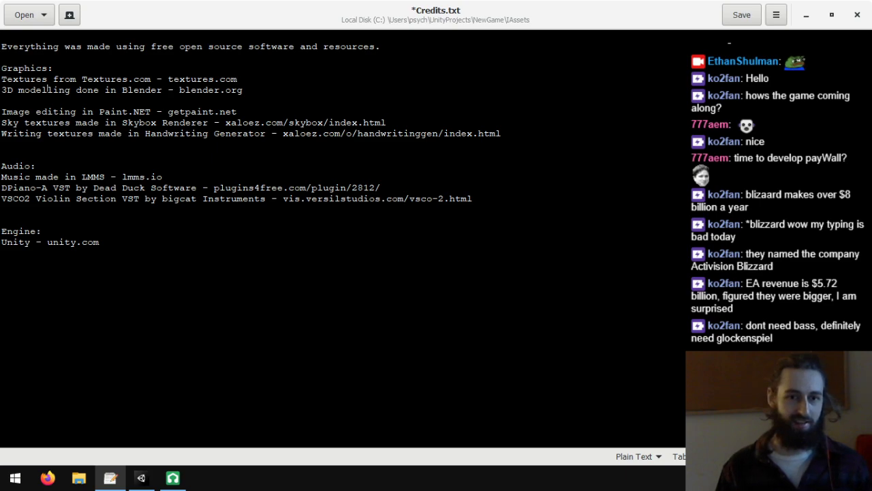
{"action": "key", "text": "BackSpace"}
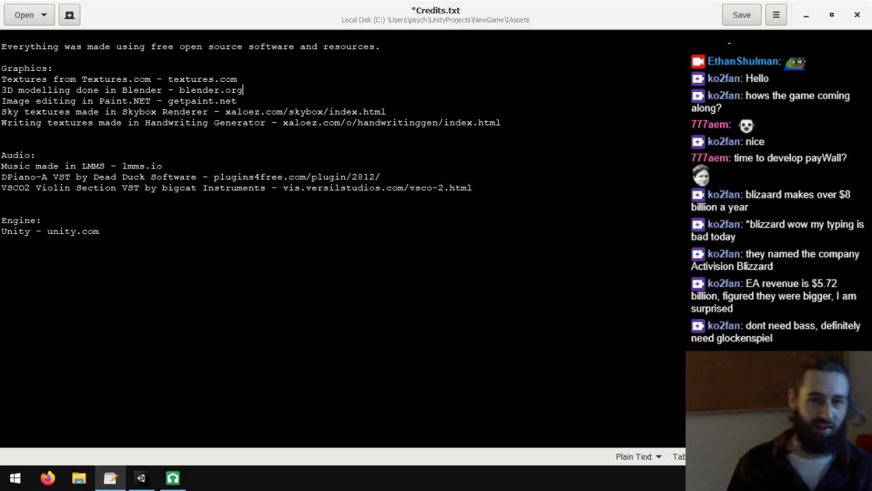
{"action": "left_click_drag", "start_coordinate": [150, 79], "coordinate": [41, 79]}
{"action": "left_click", "coordinate": [99, 90]}
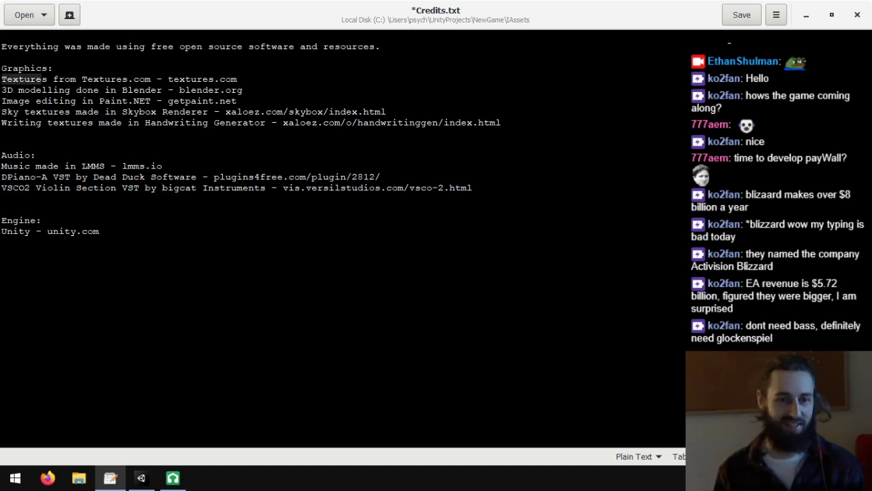
{"action": "left_click", "coordinate": [48, 79]}
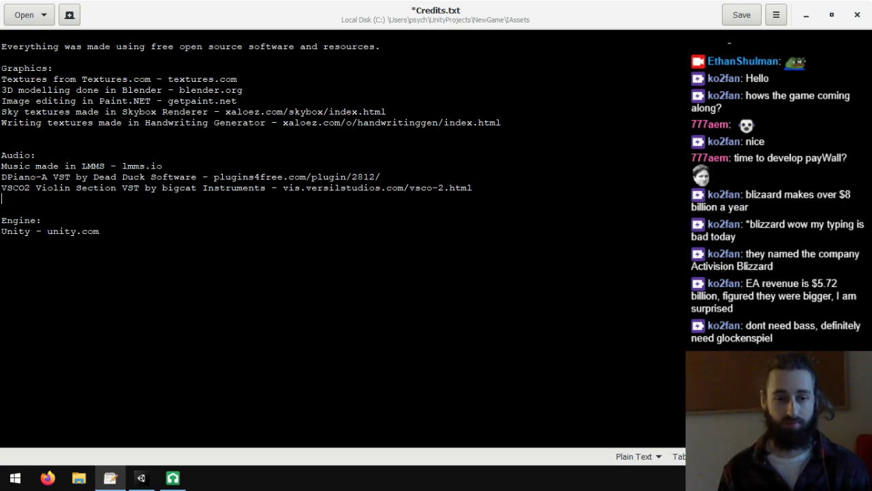
- Switch to LMMS and open the recent project CaveBackground.mmpz, discarding the unsaved changes to the Menu project
{"action": "left_click", "coordinate": [171, 479]}
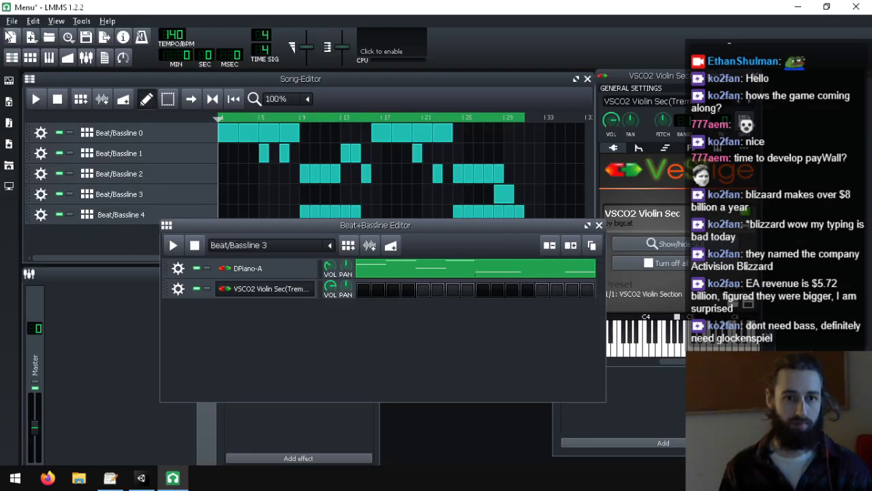
{"action": "left_click", "coordinate": [12, 21]}
{"action": "mouse_move", "coordinate": [81, 78]}
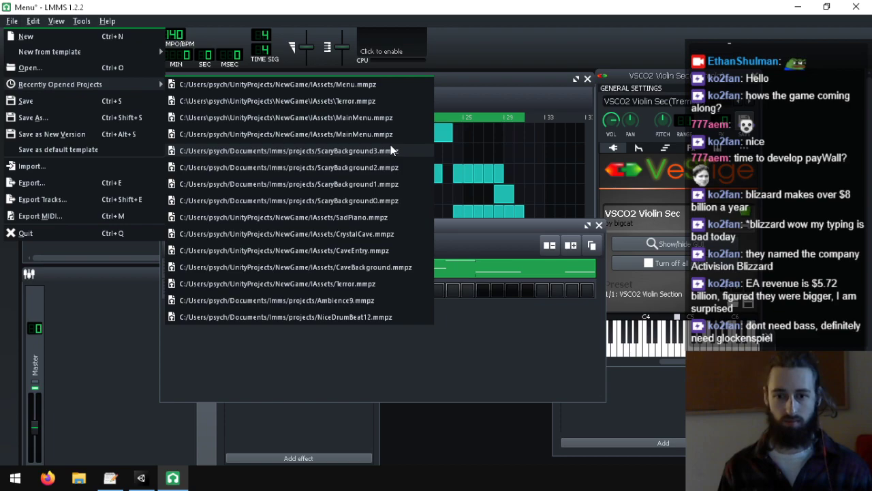
{"action": "left_click", "coordinate": [362, 267]}
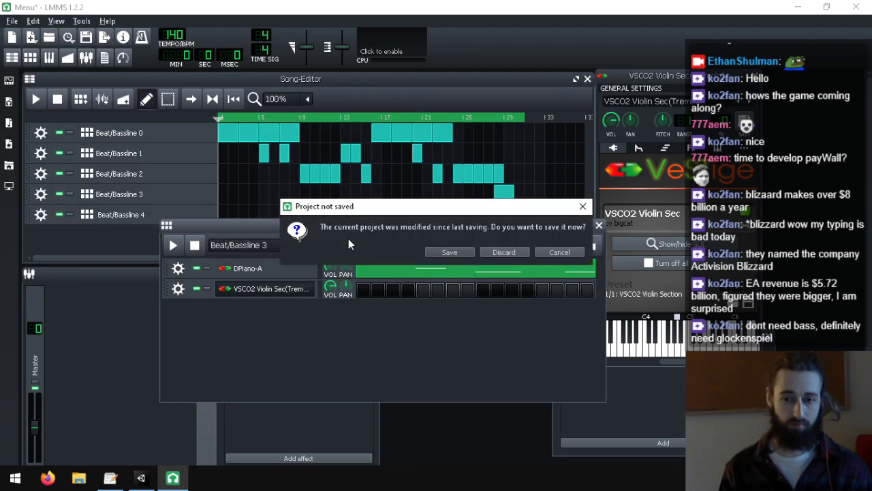
{"action": "left_click", "coordinate": [511, 252]}
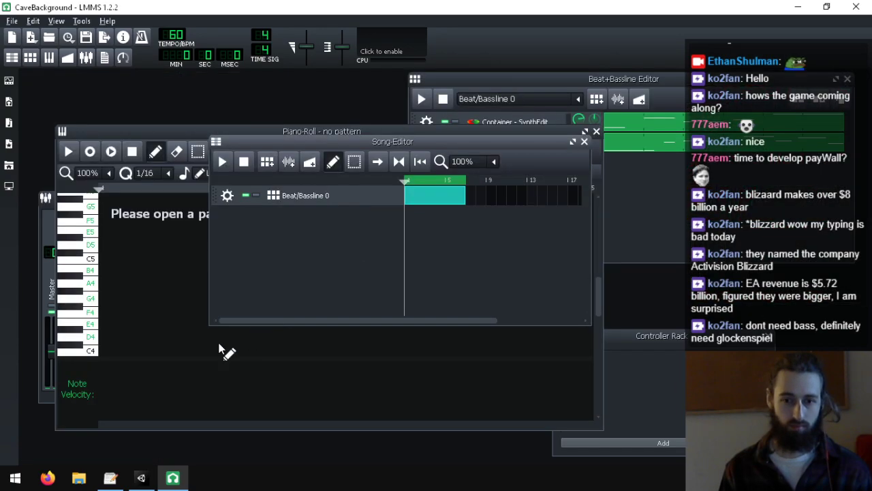
- Open the Container - SynthEdit instrument, load Emily The Strange.dll as its VST plugin, and view the plugin's interface
{"action": "left_click", "coordinate": [514, 143]}
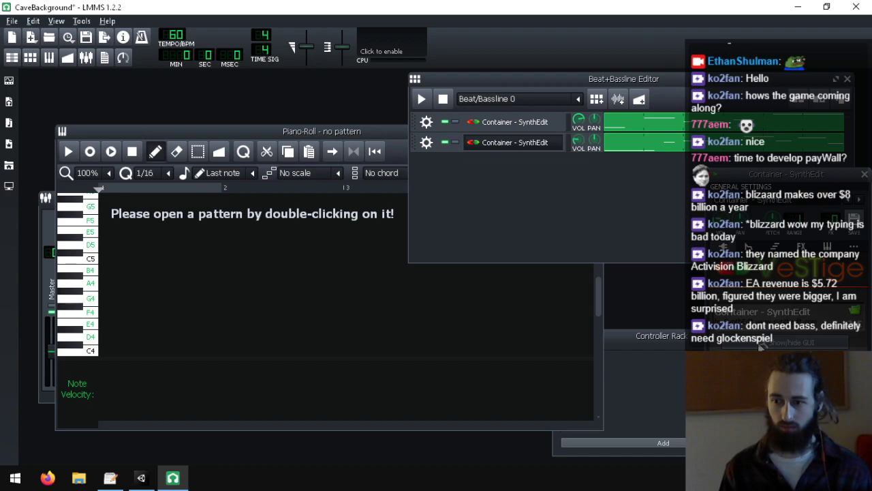
{"action": "left_click", "coordinate": [855, 311]}
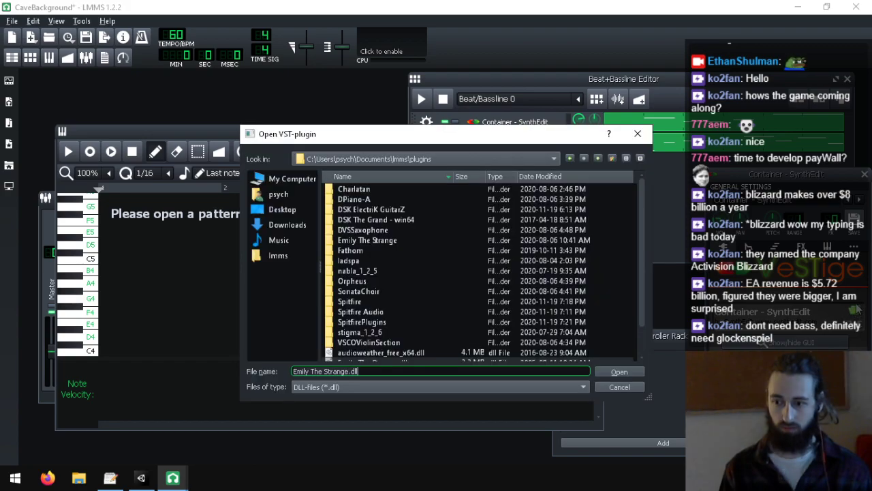
{"action": "left_click", "coordinate": [618, 371]}
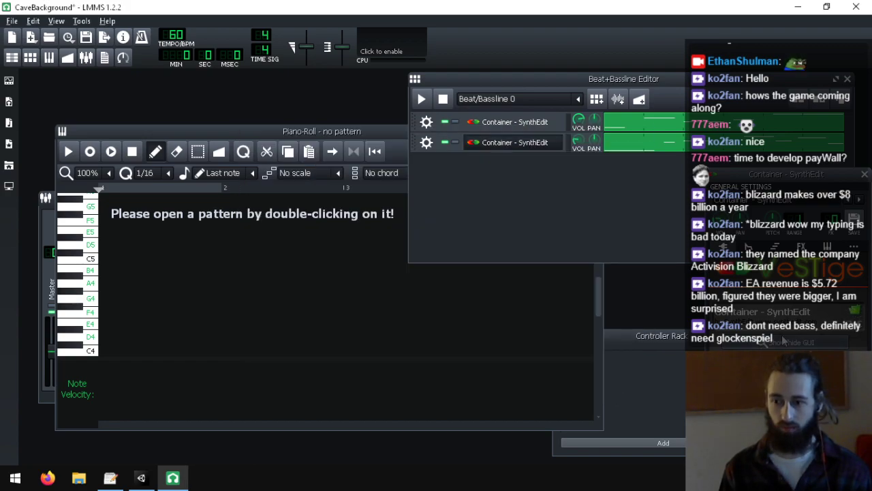
{"action": "left_click_drag", "start_coordinate": [489, 80], "coordinate": [168, 78]}
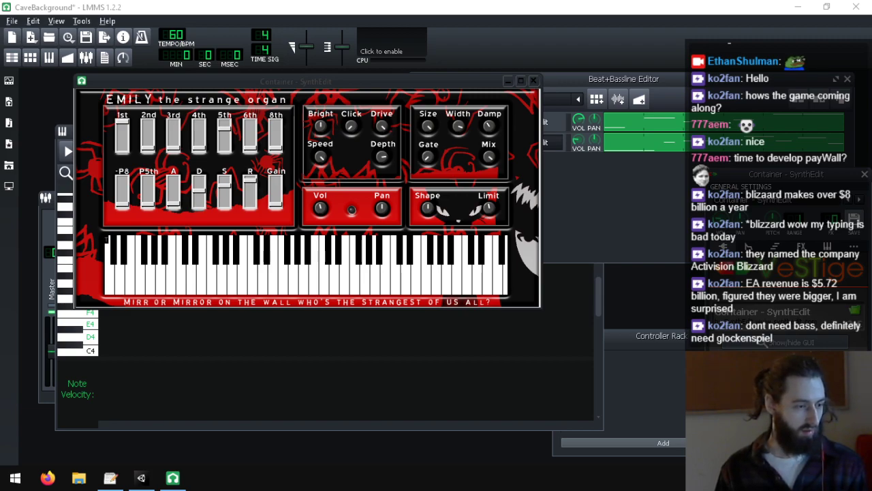
- Look up the Emily the Strange organ plugin in Firefox, checking vstplanet.com and its plugins4free.com page for author and link
{"action": "left_click_drag", "start_coordinate": [543, 0], "coordinate": [543, 5]}
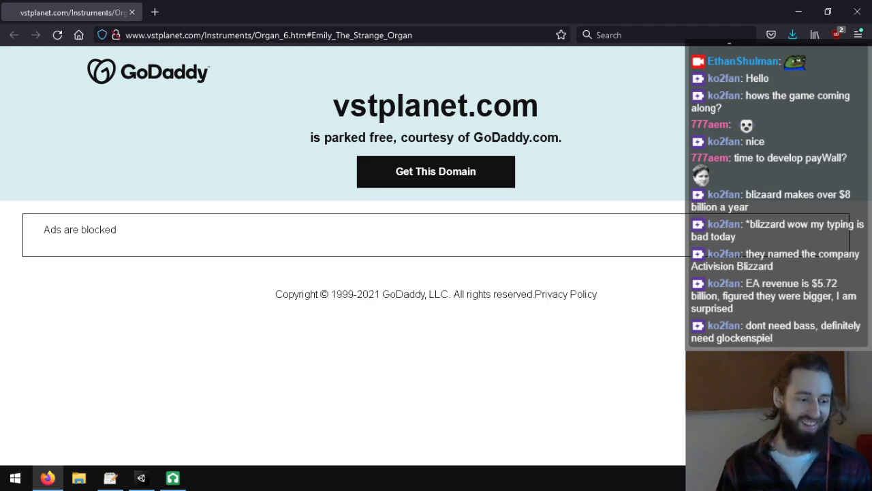
{"action": "left_click", "coordinate": [867, 8]}
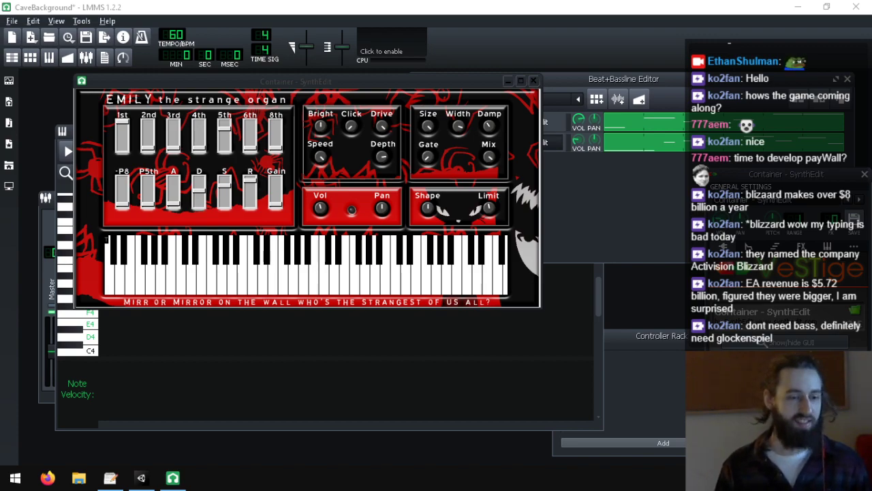
{"action": "key", "text": "alt+Tab"}
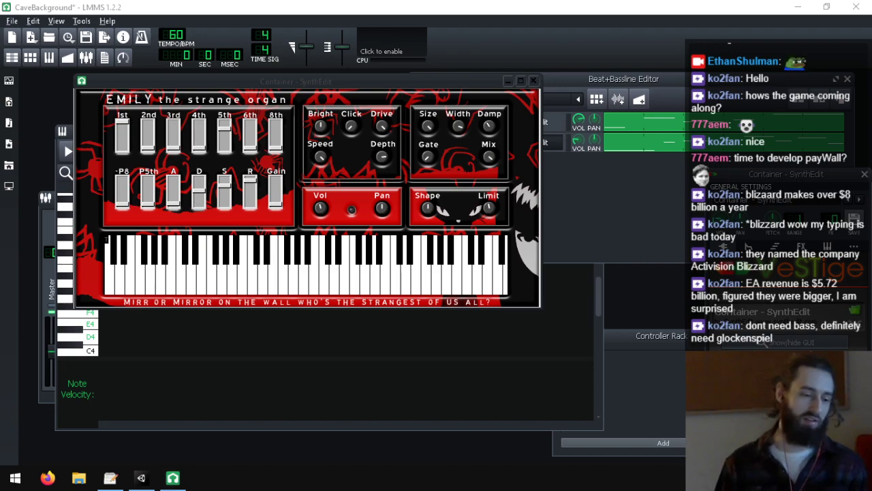
{"action": "key", "text": "alt+Tab"}
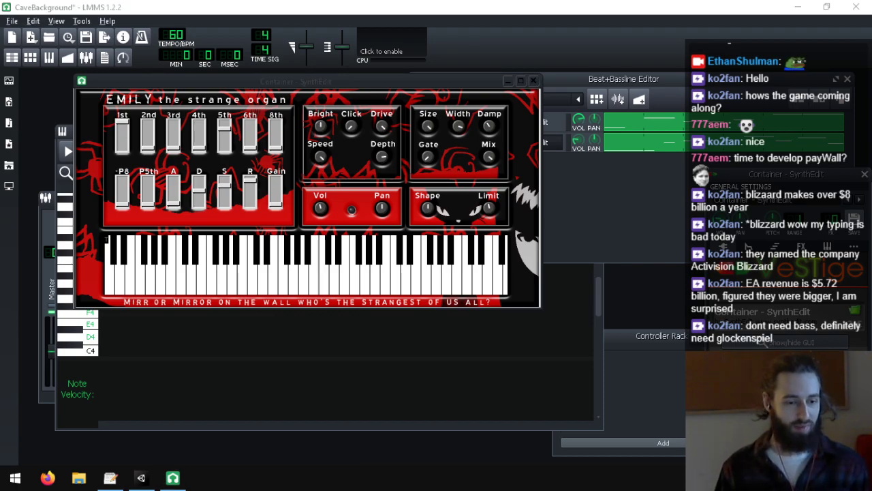
{"action": "key", "text": "alt+Tab"}
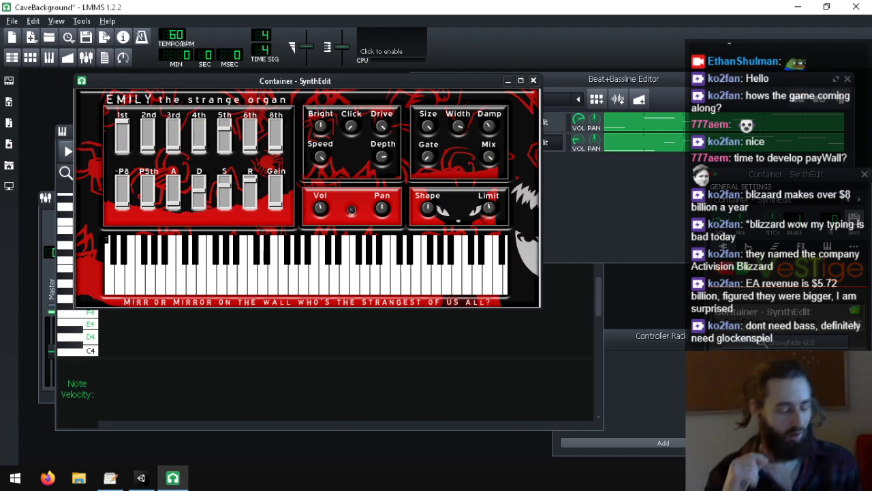
{"action": "key", "text": "alt+Tab"}
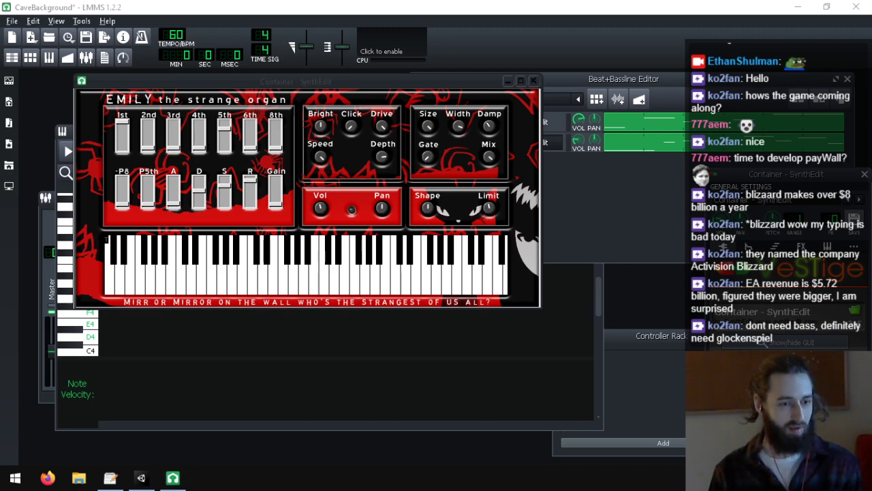
{"action": "key", "text": "alt+Tab"}
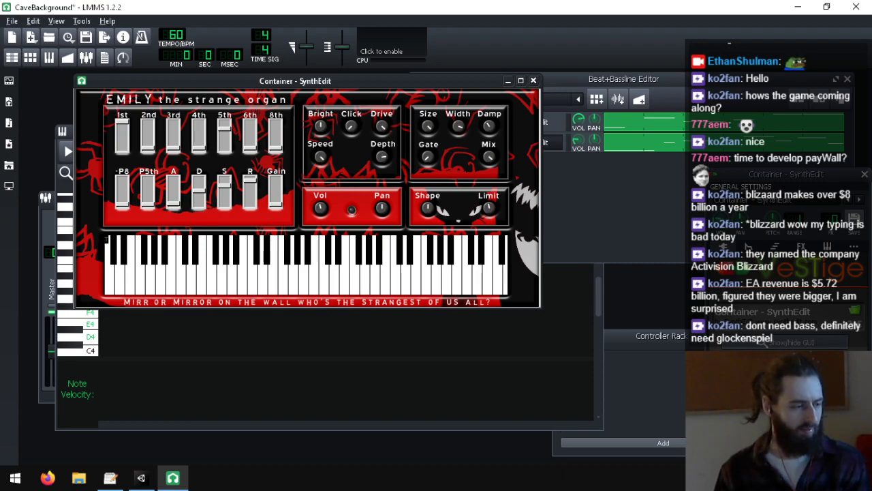
{"action": "key", "text": "alt+Tab"}
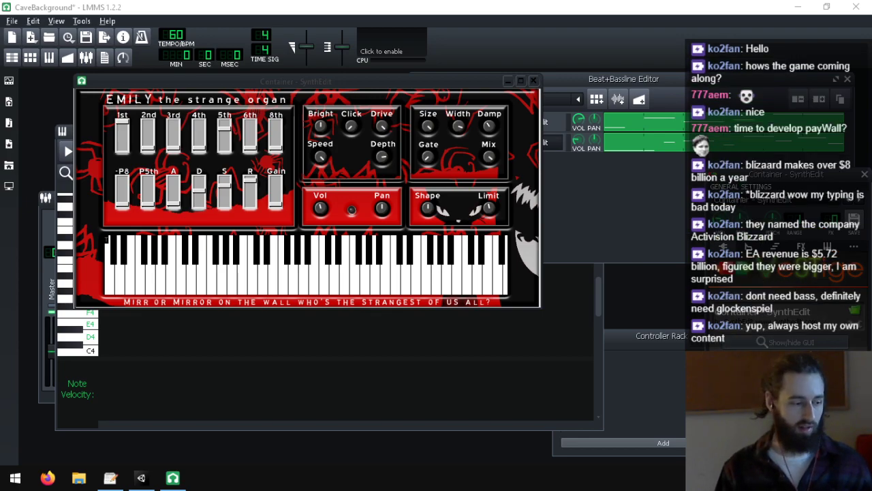
{"action": "key", "text": "alt+Tab"}
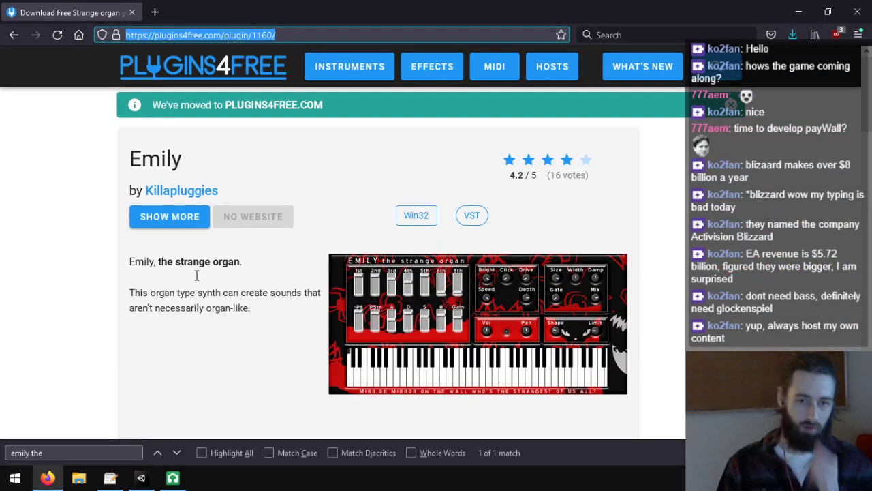
{"action": "left_click", "coordinate": [109, 481]}
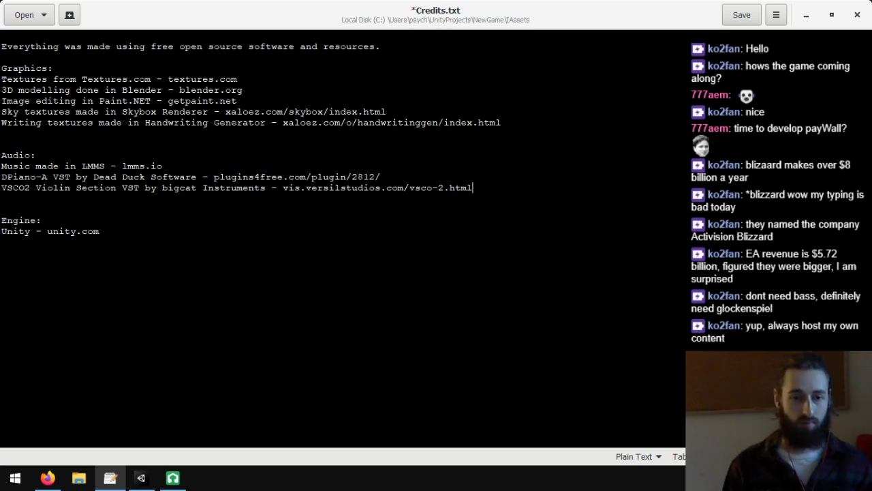
{"action": "key", "text": "Return"}
{"action": "type", "text": "Emily the S"}
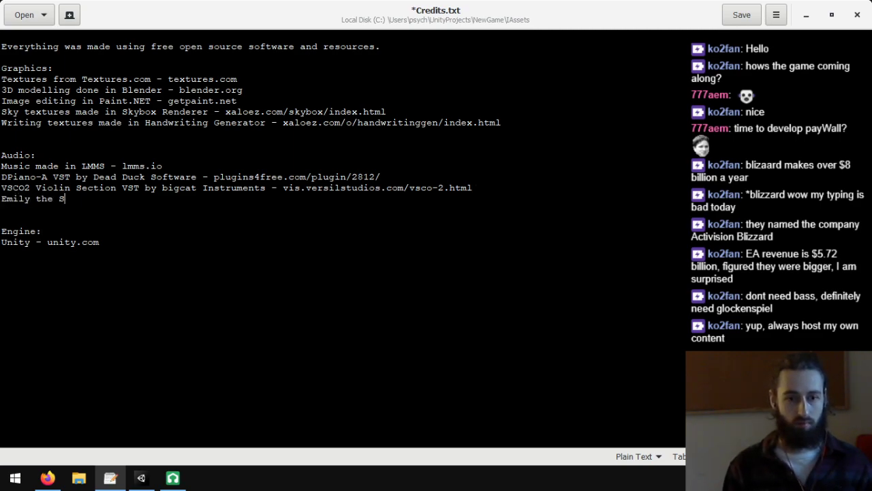
{"action": "type", "text": "trange by "}
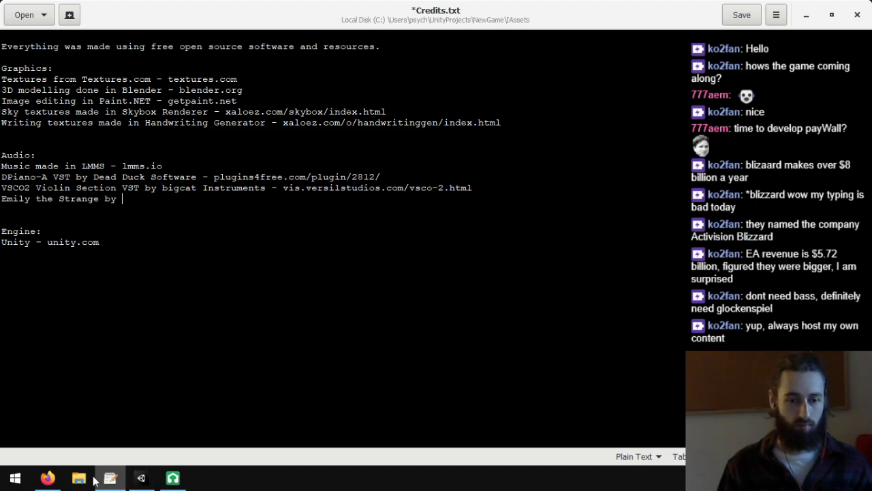
{"action": "type", "text": " -"}
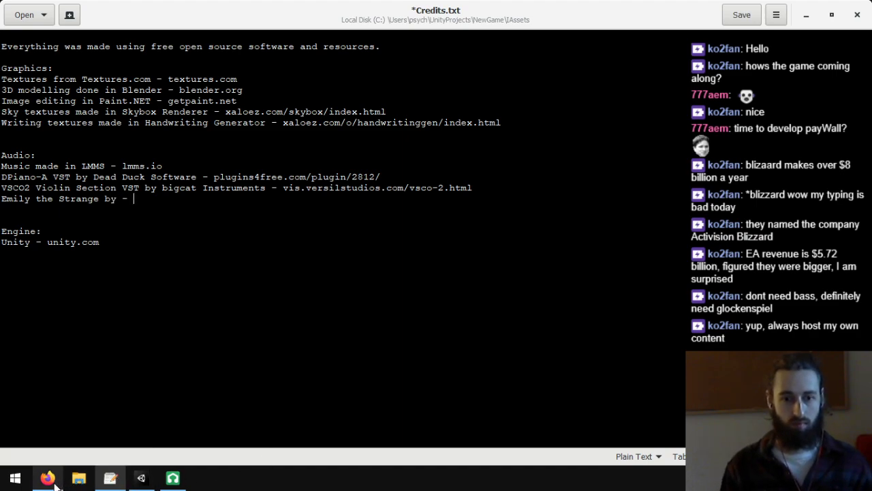
{"action": "type", "text": "https://plugins4free.com/plugin/1160/"}
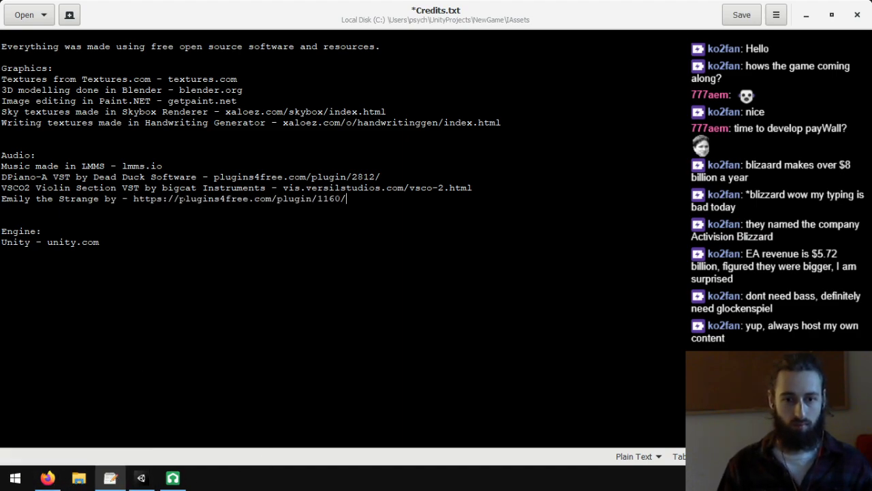
{"action": "left_click", "coordinate": [47, 477]}
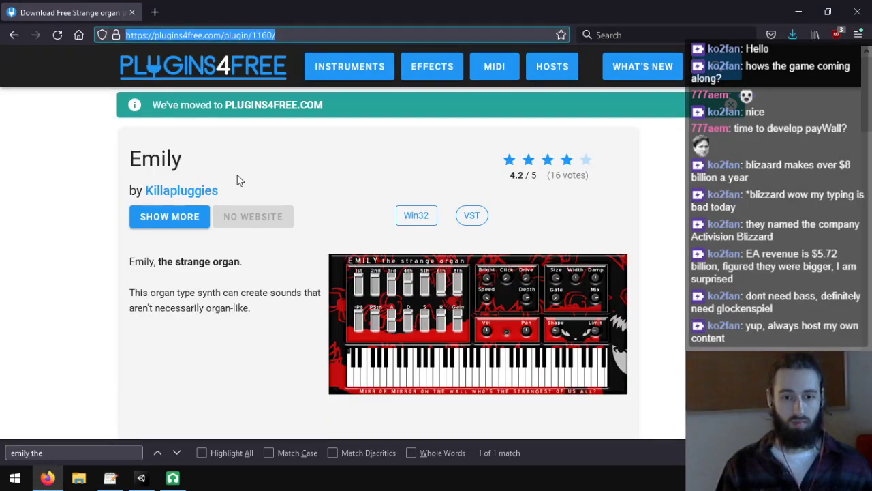
{"action": "left_click_drag", "start_coordinate": [217, 190], "coordinate": [144, 190]}
{"action": "key", "text": "ctrl+c"}
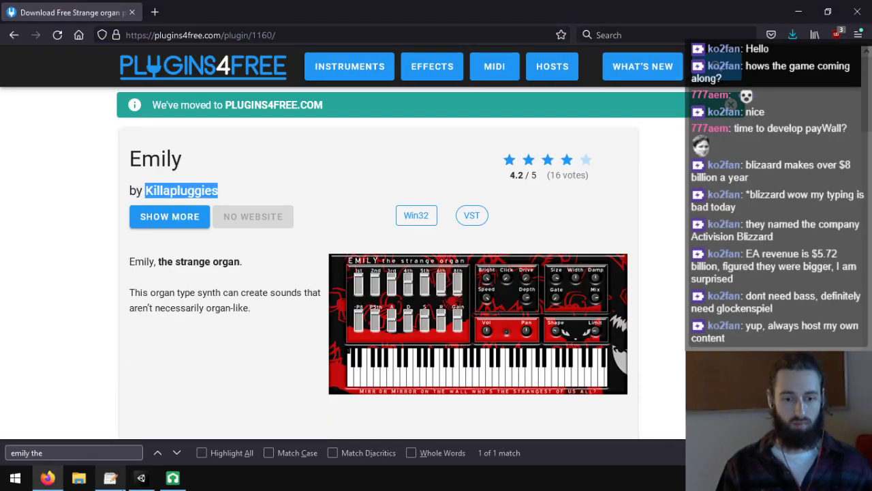
{"action": "left_click", "coordinate": [110, 478]}
{"action": "key", "text": "ctrl+v"}
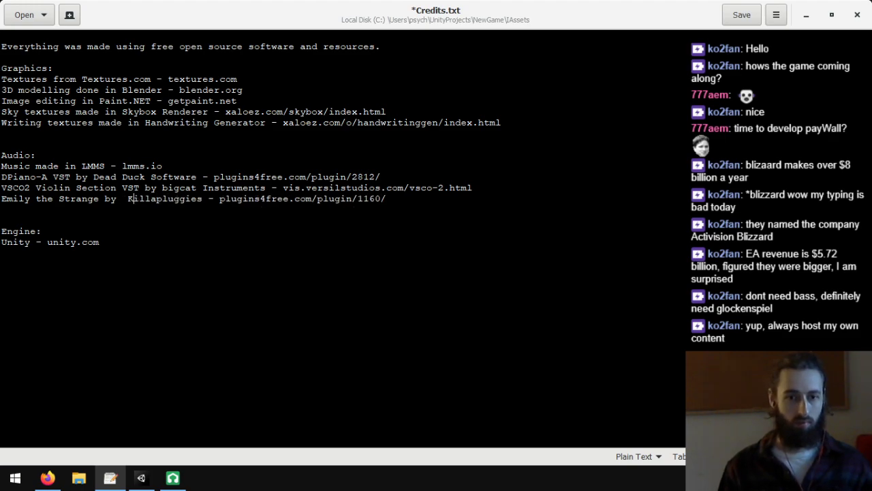
{"action": "key", "text": "BackSpace"}
- Add an empty line below the Emily the Strange credit and save Credits.txt
{"action": "key", "text": "Down"}
{"action": "key", "text": "Return"}
{"action": "key", "text": "Up"}
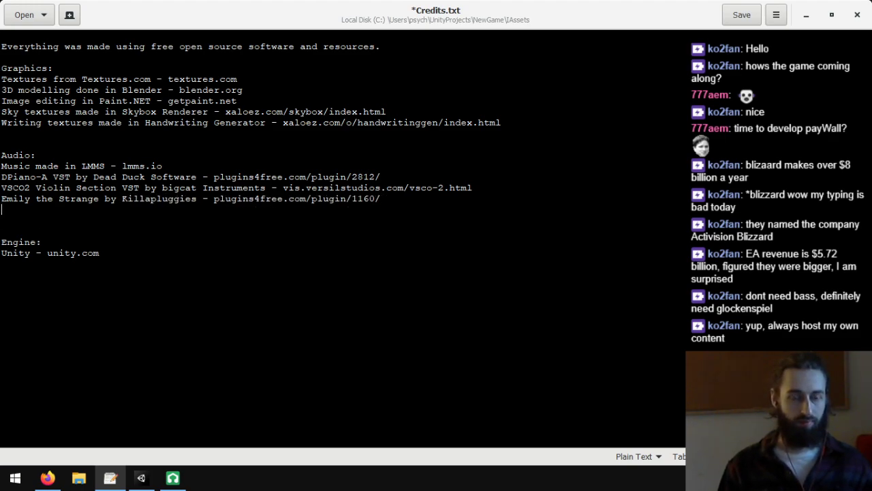
{"action": "key", "text": "ctrl+s"}
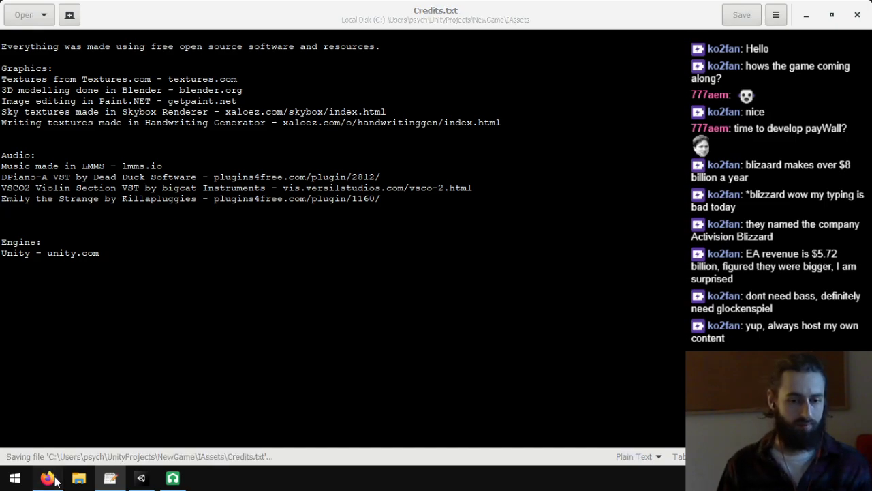
{"action": "key", "text": "alt+Tab"}
{"action": "key", "text": "alt+Tab"}
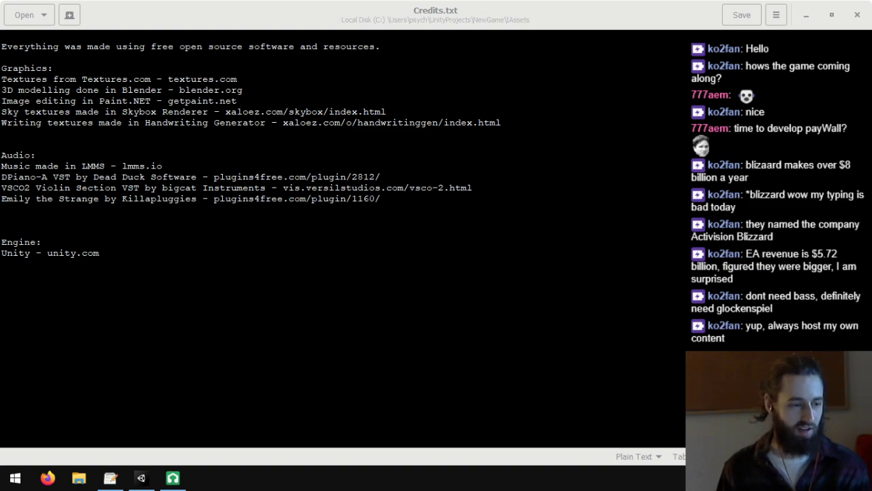
{"action": "key", "text": "alt+Tab"}
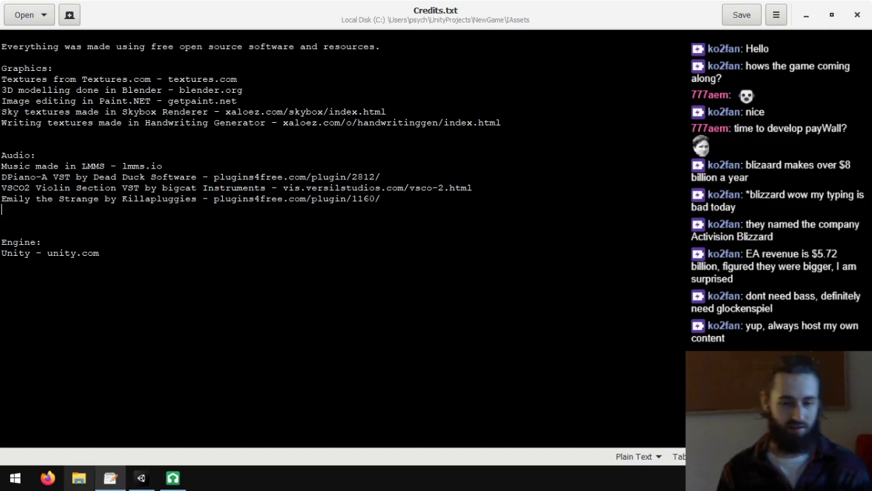
- In LMMS, close the organ plugin's window and open the recent project CaveEntry.mmpz, discarding the changes to CaveBackground
{"action": "left_click", "coordinate": [141, 477]}
{"action": "left_click", "coordinate": [172, 478]}
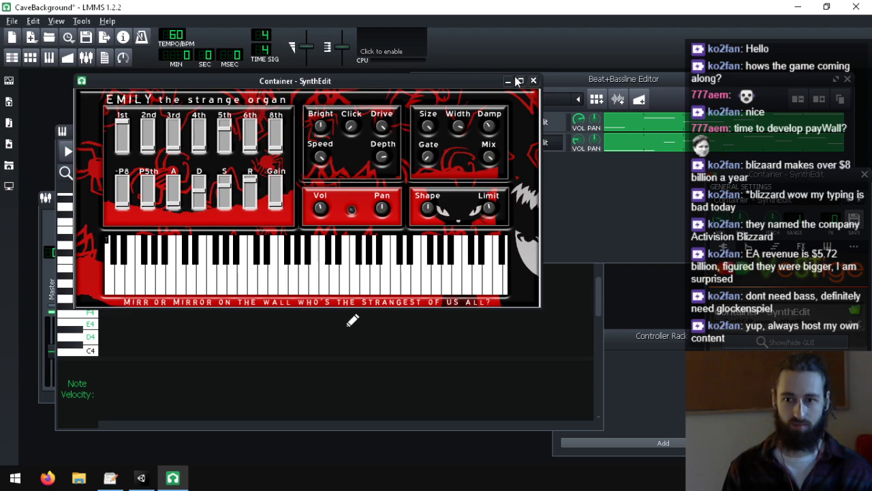
{"action": "left_click", "coordinate": [533, 80]}
{"action": "left_click", "coordinate": [11, 21]}
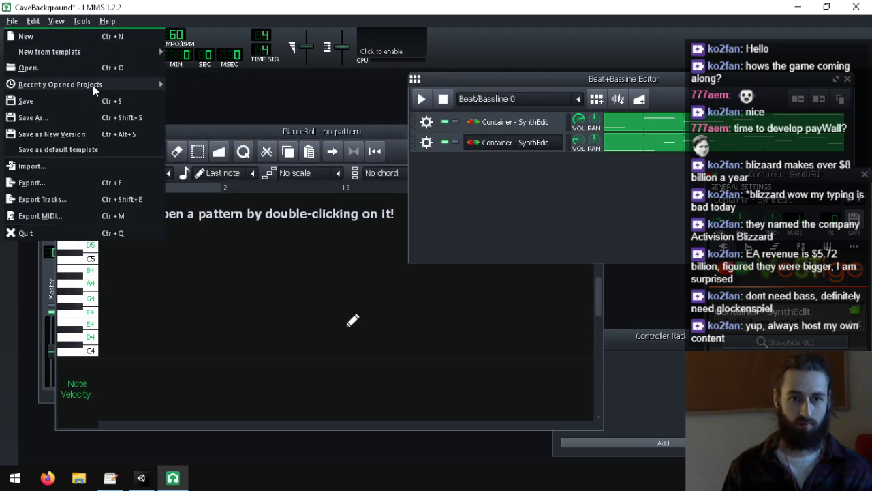
{"action": "mouse_move", "coordinate": [93, 85]}
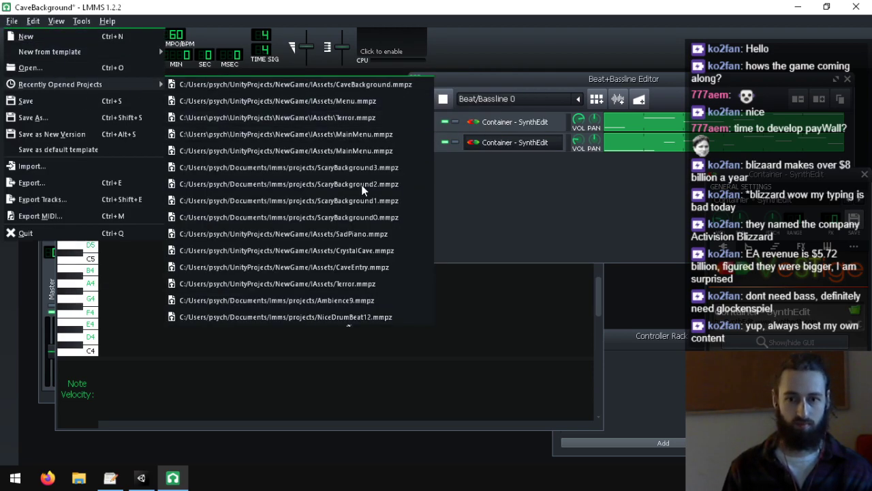
{"action": "left_click", "coordinate": [380, 250]}
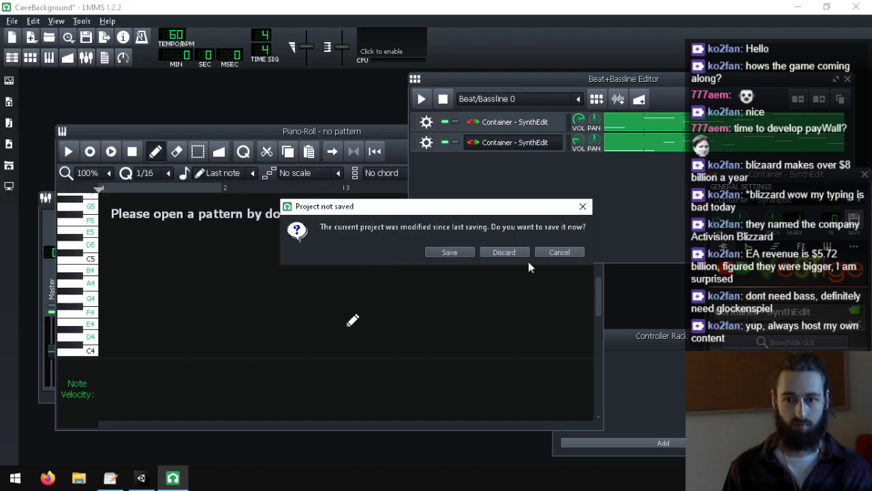
{"action": "left_click", "coordinate": [507, 253]}
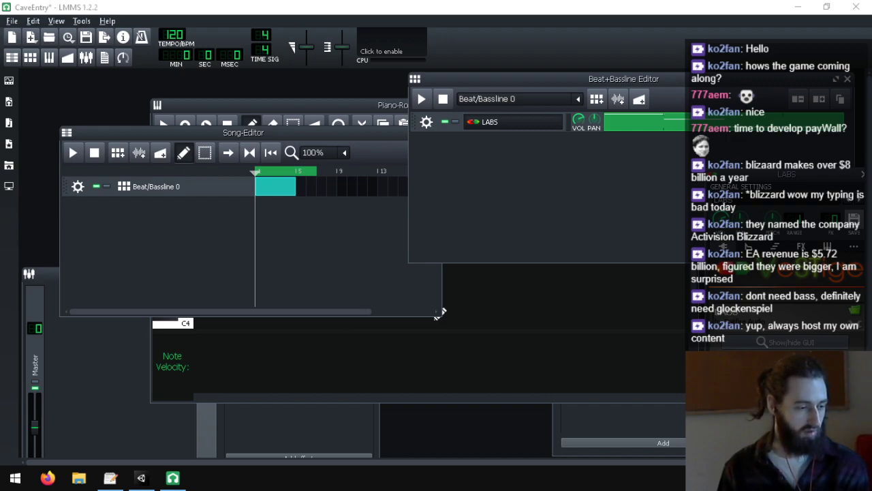
- Switch to Firefox and examine the Spitfire Audio LABS page for the plugin's maker and link
{"action": "key", "text": "alt+Tab"}
{"action": "scroll", "coordinate": [415, 218], "scroll_direction": "down", "scroll_amount": 5}
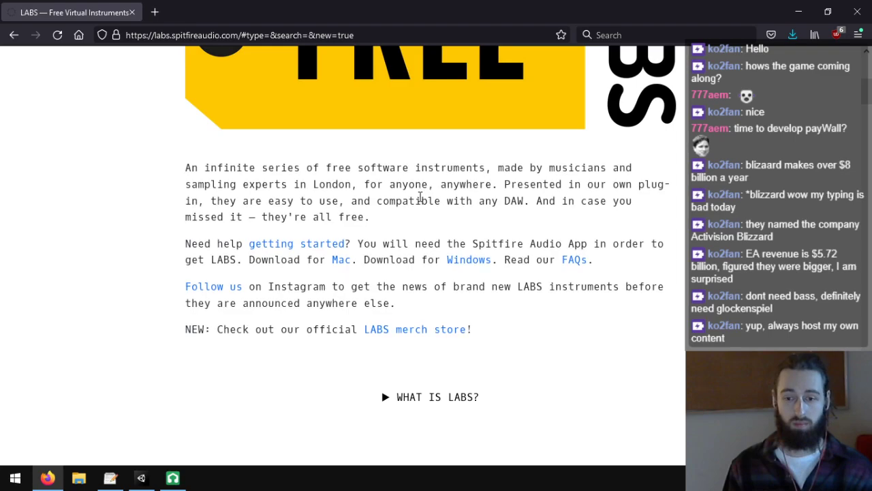
{"action": "scroll", "coordinate": [357, 216], "scroll_direction": "down", "scroll_amount": 10}
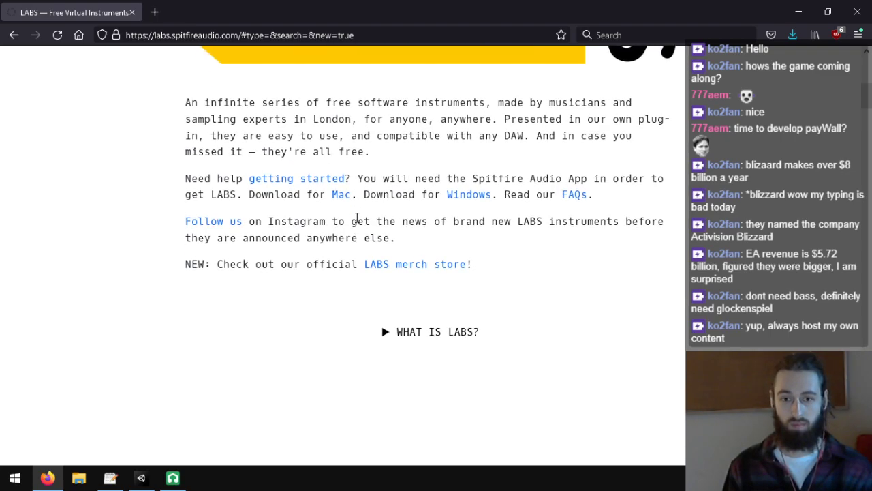
{"action": "scroll", "coordinate": [378, 174], "scroll_direction": "up", "scroll_amount": 15}
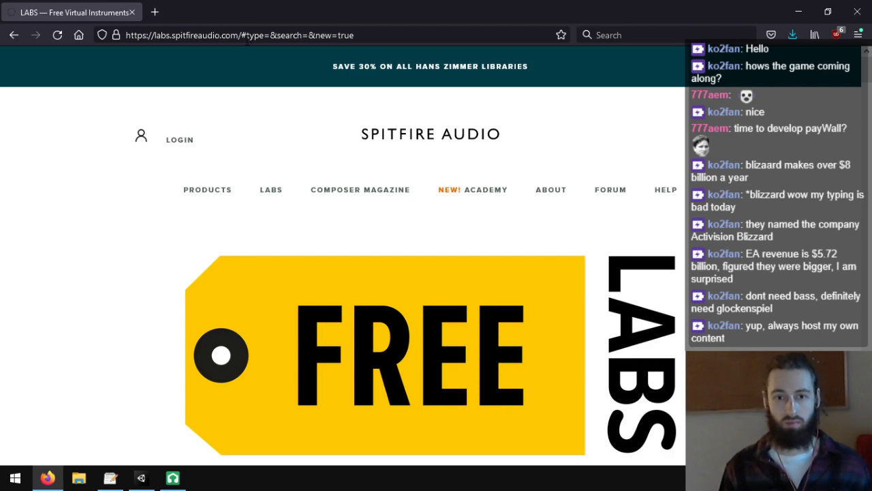
- Copy "labs.spitfireaudio.com" from the browser address and paste it below the last Audio credit in Credits.txt
{"action": "mouse_move", "coordinate": [239, 34]}
{"action": "left_mouse_down"}
{"action": "mouse_move", "coordinate": [156, 36]}
{"action": "mouse_move", "coordinate": [243, 39]}
{"action": "left_mouse_up"}
{"action": "key", "text": "ctrl+c"}
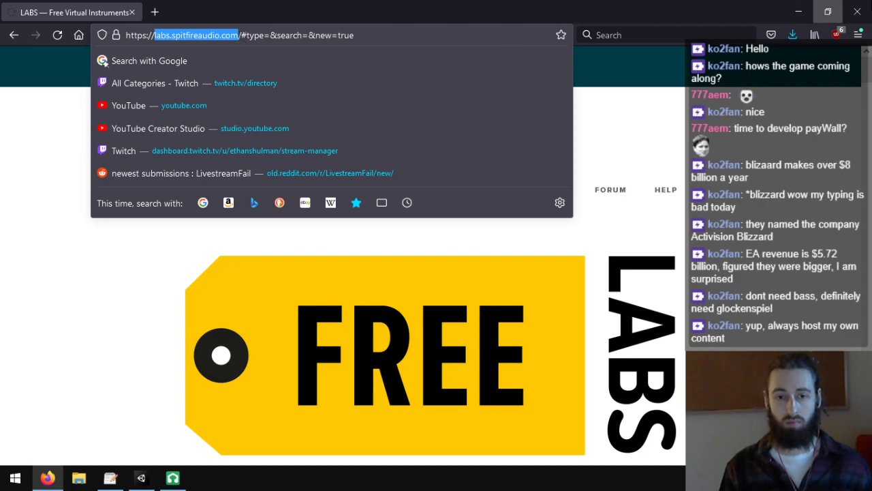
{"action": "left_click", "coordinate": [798, 12]}
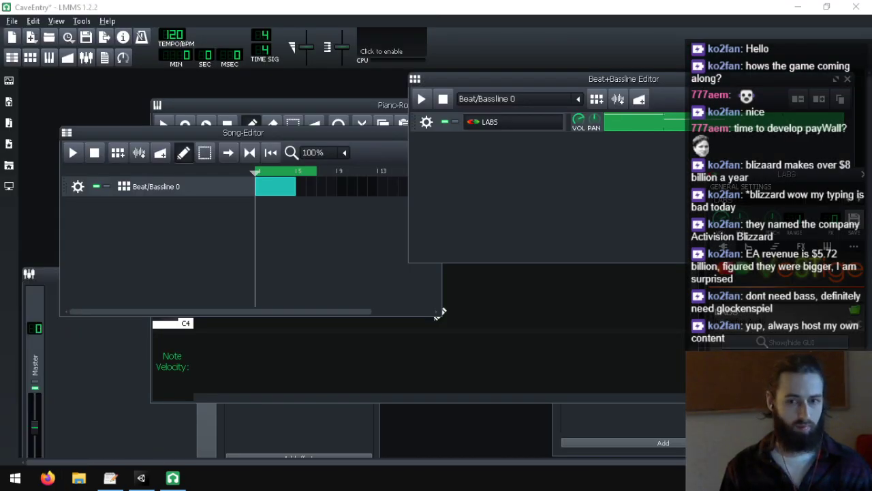
{"action": "left_click", "coordinate": [110, 478]}
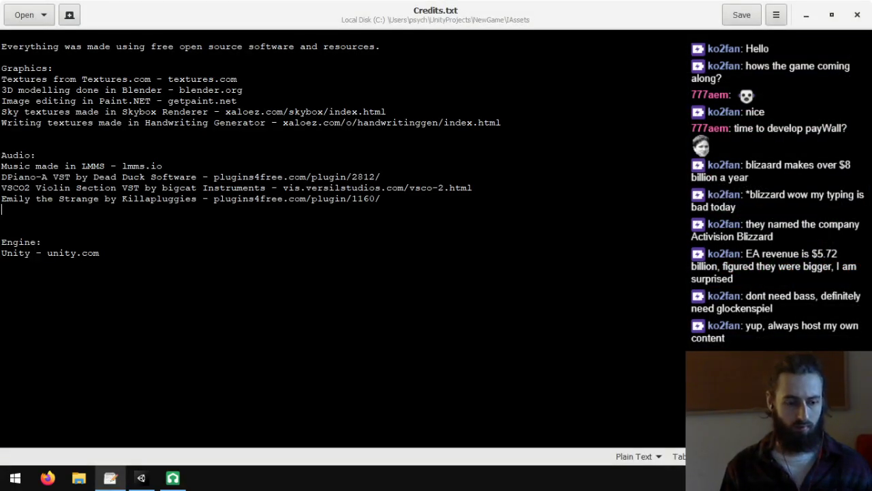
{"action": "left_click", "coordinate": [171, 479]}
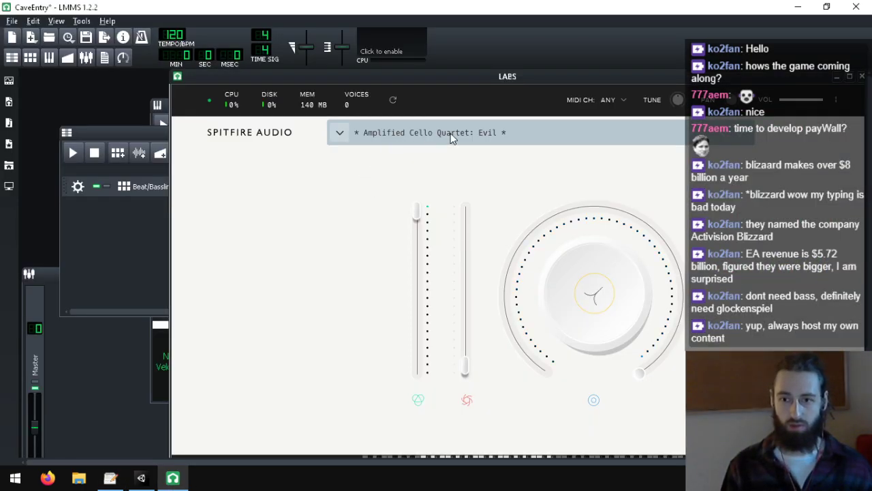
{"action": "left_click", "coordinate": [110, 477]}
{"action": "key", "text": "Return"}
{"action": "key", "text": "ctrl+v"}
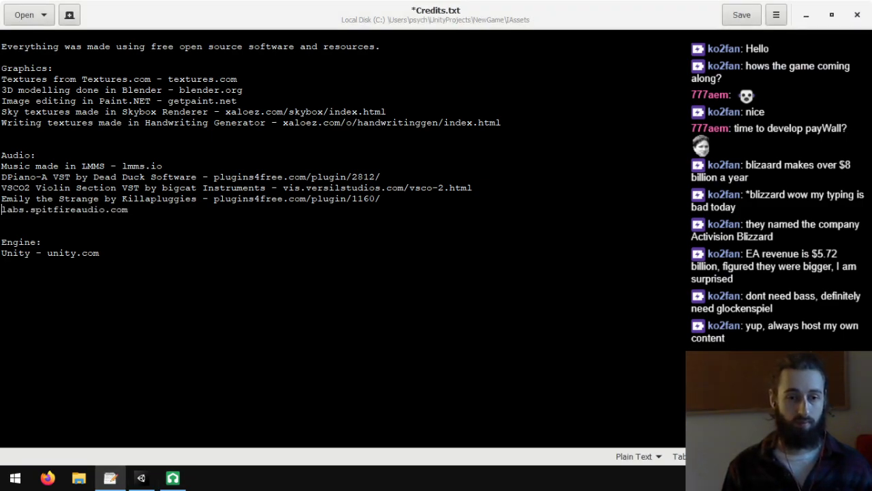
{"action": "type", "text": "Spitfire Audio"}
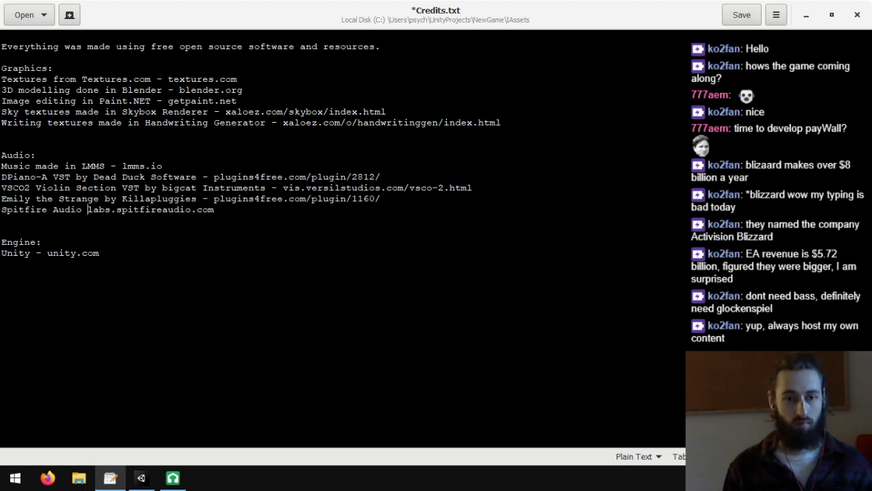
{"action": "key", "text": "BackSpace"}
{"action": "key", "text": "BackSpace"}
{"action": "key", "text": "BackSpace"}
{"action": "key", "text": "BackSpace"}
{"action": "key", "text": "BackSpace"}
{"action": "key", "text": "BackSpace"}
{"action": "key", "text": "BackSpace"}
{"action": "key", "text": "BackSpace"}
{"action": "key", "text": "BackSpace"}
{"action": "key", "text": "BackSpace"}
{"action": "key", "text": "BackSpace"}
{"action": "key", "text": "BackSpace"}
{"action": "key", "text": "BackSpace"}
{"action": "key", "text": "BackSpace"}
{"action": "key", "text": "BackSpace"}
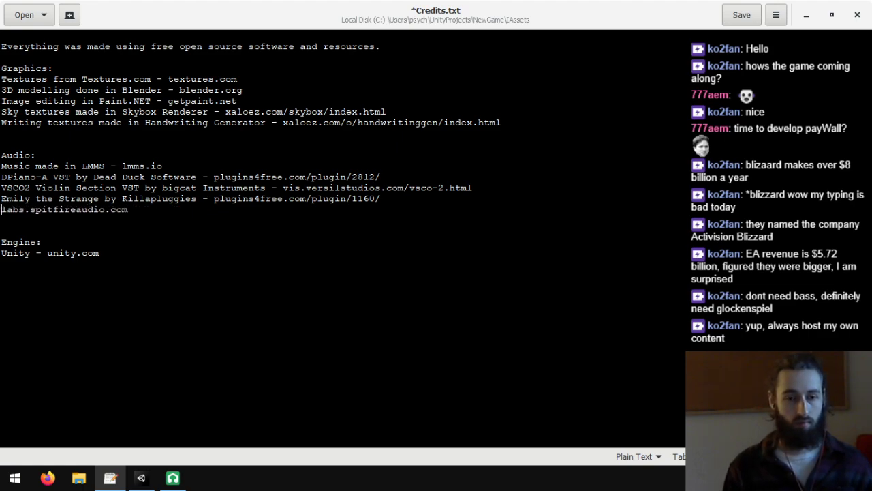
- Check the instrument name in LMMS and enter "Cello Quartet: Evil by" before the address on the new credit line
{"action": "left_click", "coordinate": [173, 478]}
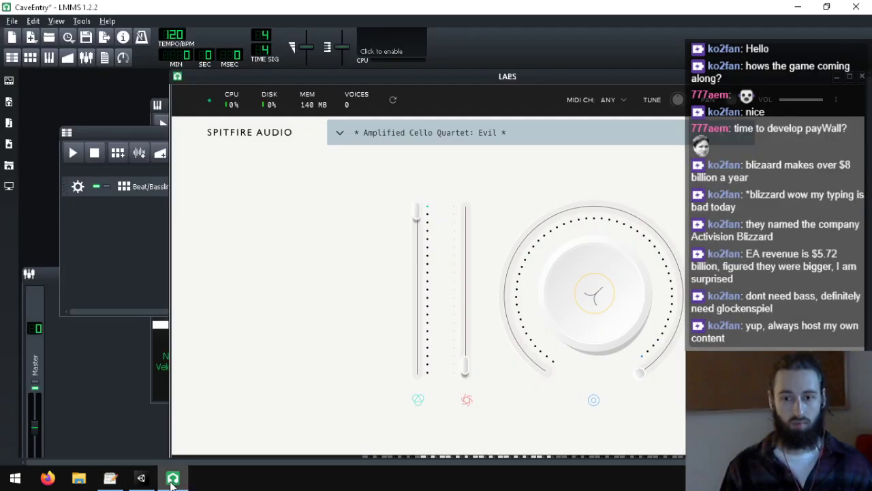
{"action": "left_click", "coordinate": [172, 477]}
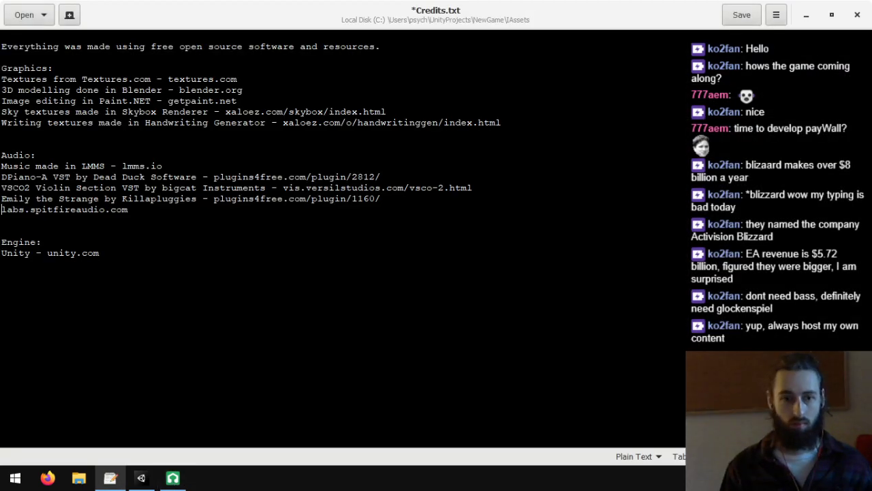
{"action": "type", "text": "Cello "}
{"action": "type", "text": "Quartet"}
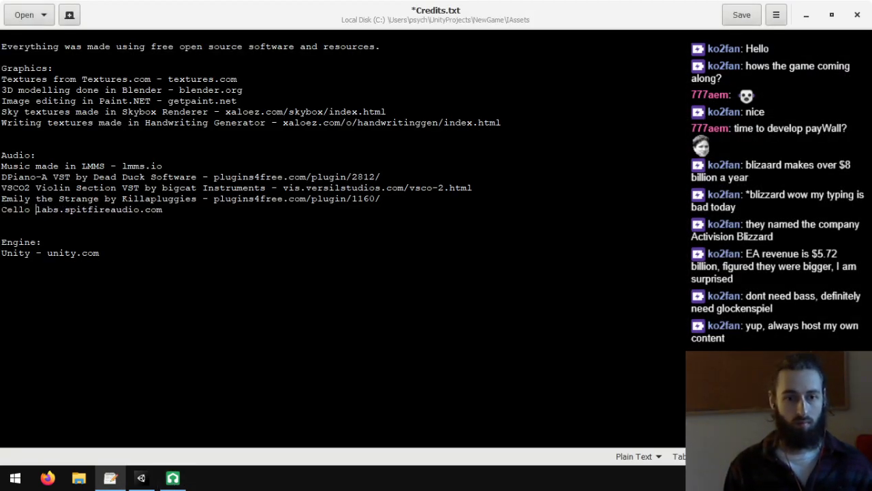
{"action": "type", "text": ": Evil by"}
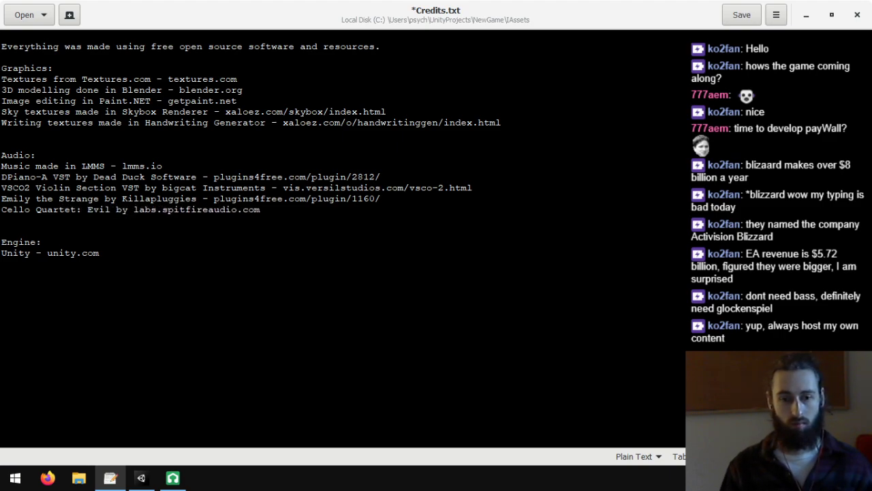
{"action": "key", "text": "BackSpace"}
{"action": "key", "text": "BackSpace"}
{"action": "key", "text": "BackSpace"}
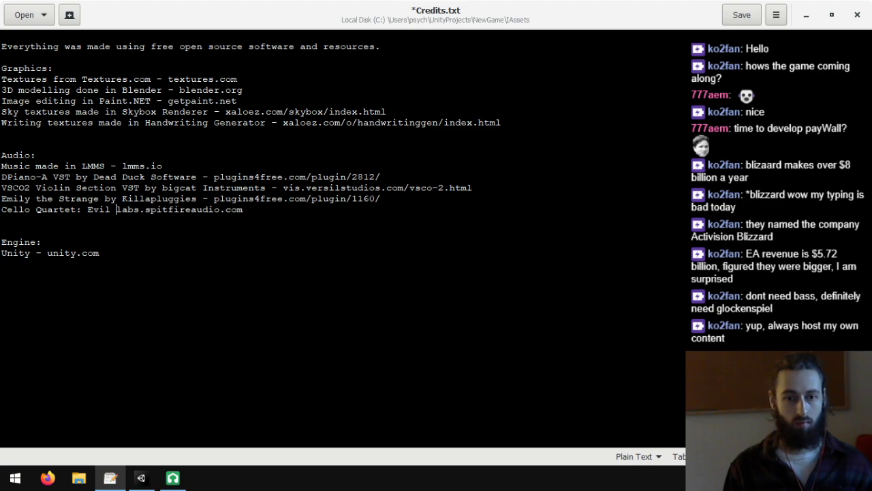
{"action": "type", "text": "in I"}
{"action": "key", "text": "BackSpace"}
{"action": "key", "text": "BackSpace"}
{"action": "key", "text": "BackSpace"}
{"action": "key", "text": "BackSpace"}
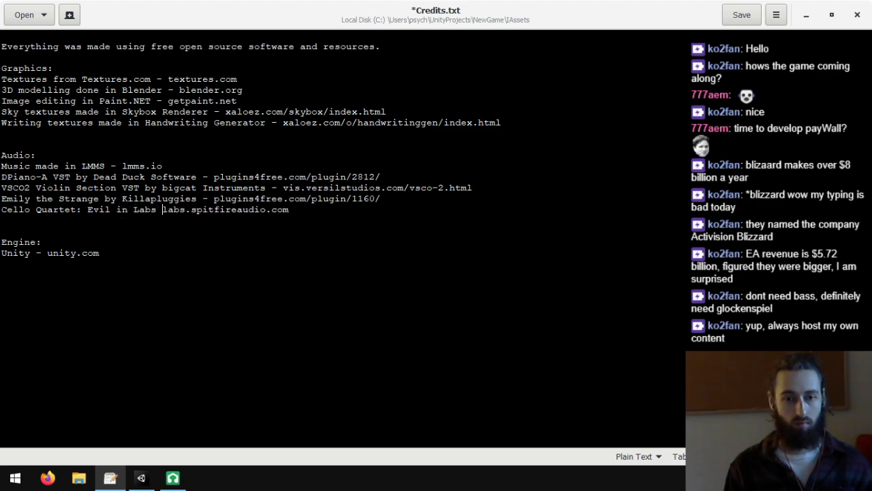
{"action": "key", "text": "BackSpace"}
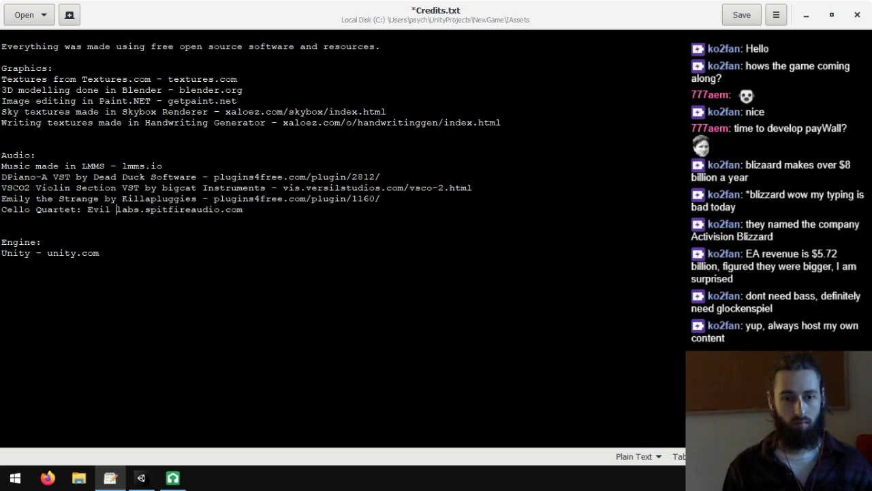
- Insert "by Spitfire Audio -" between the Cello Quartet instrument name and the web address
{"action": "key", "text": "BackSpace"}
{"action": "key", "text": "Left"}
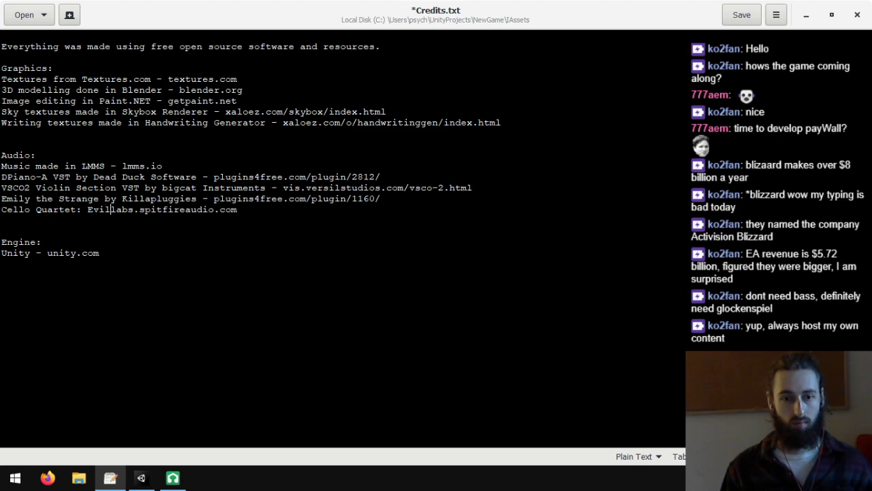
{"action": "type", "text": "by Spite"}
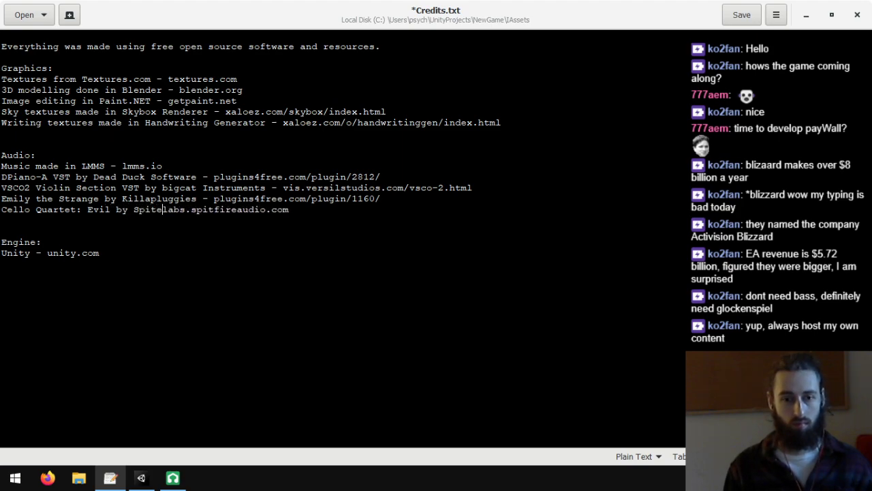
{"action": "key", "text": "BackSpace"}
{"action": "type", "text": "fire Audio -"}
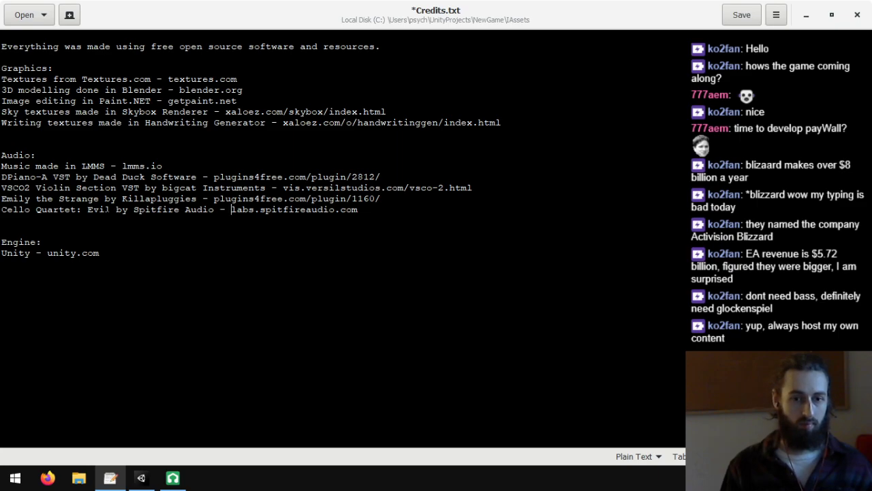
- Switch to LMMS and close the LABS plugin window
{"action": "left_click", "coordinate": [175, 478]}
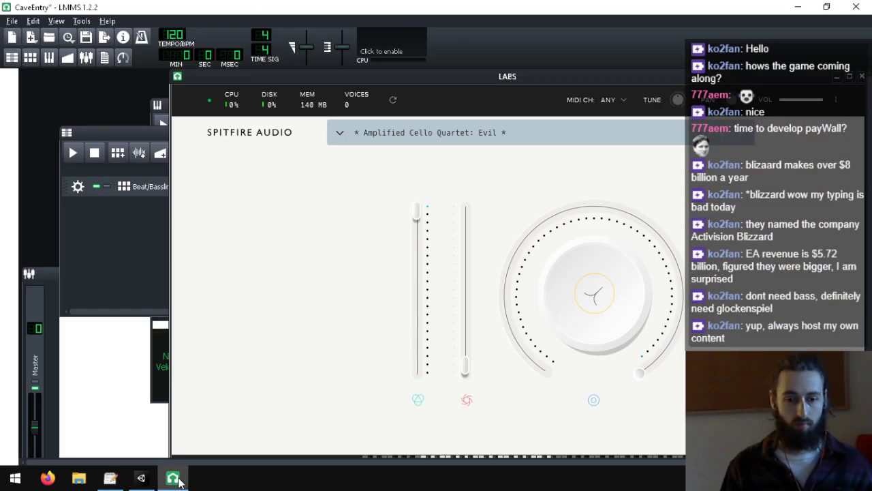
{"action": "left_click", "coordinate": [862, 78]}
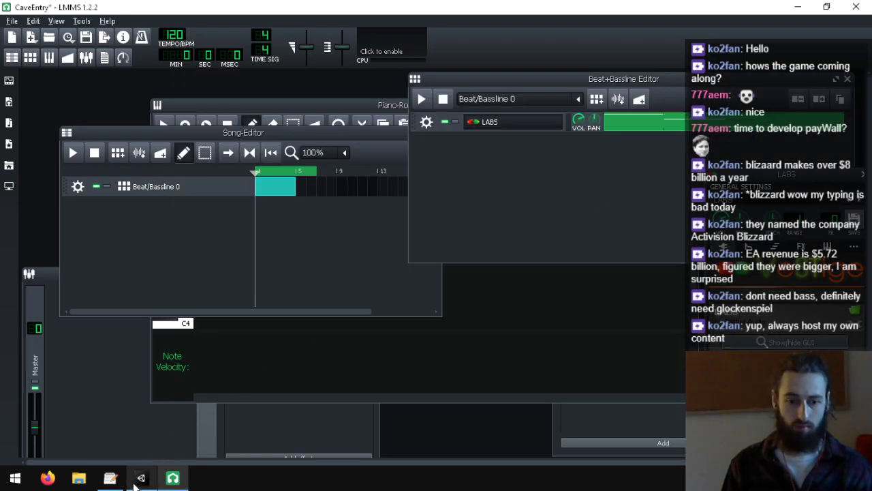
- Switch back to Credits.txt, prefix the Cello Quartet credit with "LABS" and save the file
{"action": "left_click", "coordinate": [110, 477]}
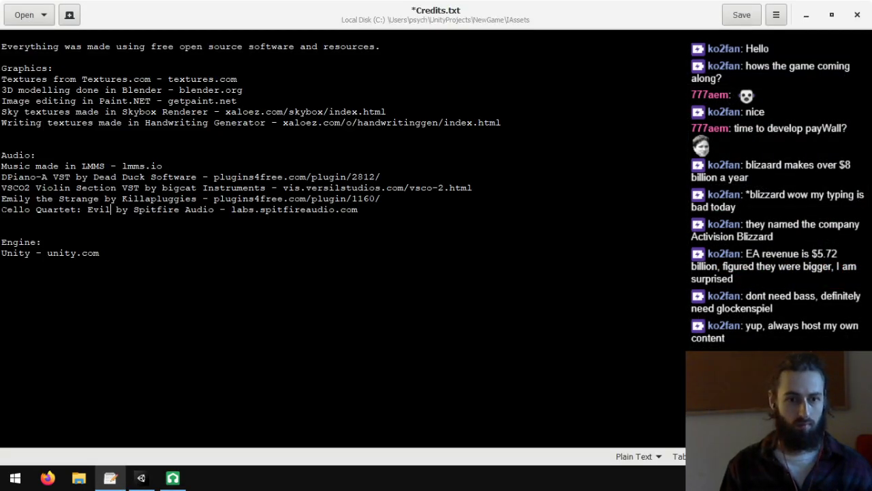
{"action": "left_click", "coordinate": [3, 210]}
{"action": "type", "text": "LABS"}
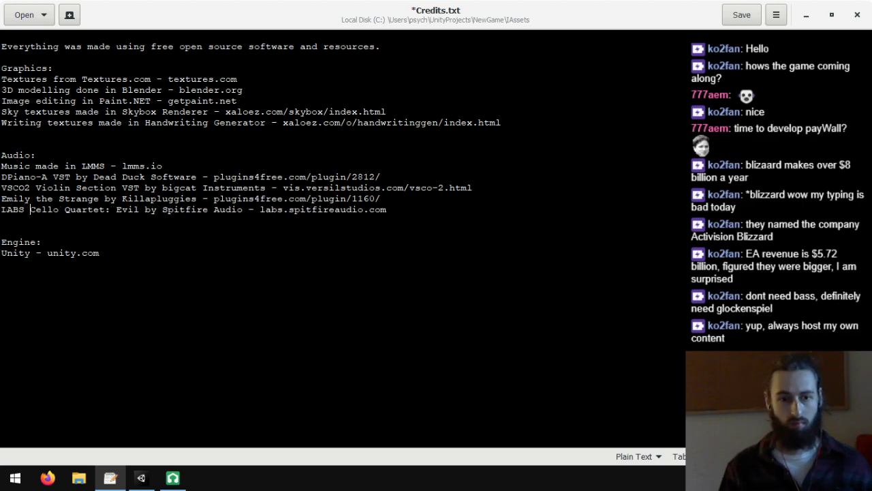
{"action": "key", "text": "ctrl+s"}
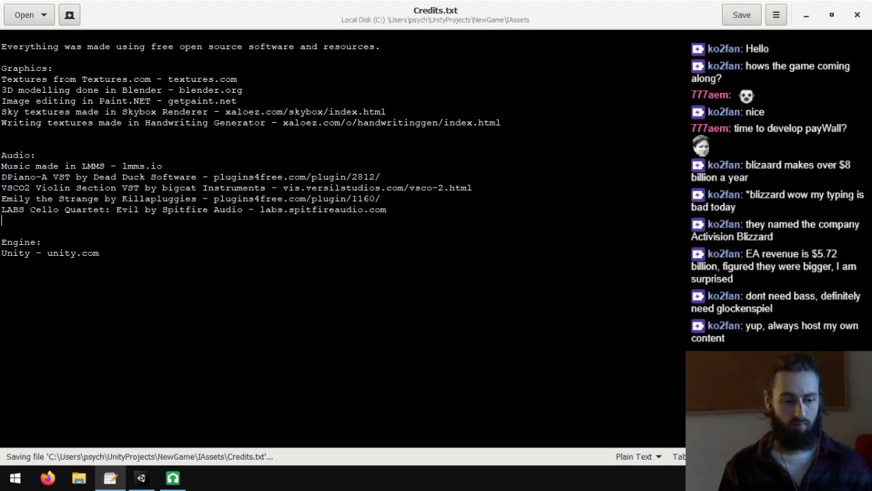
- Switch to LMMS and open the recent CrystalCave.mmpz project to see its instruments
{"action": "left_click", "coordinate": [173, 477]}
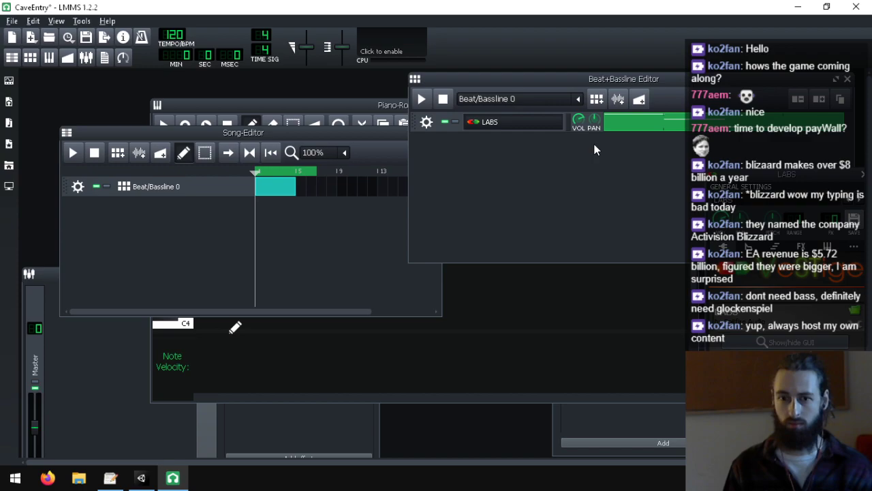
{"action": "left_click", "coordinate": [12, 20]}
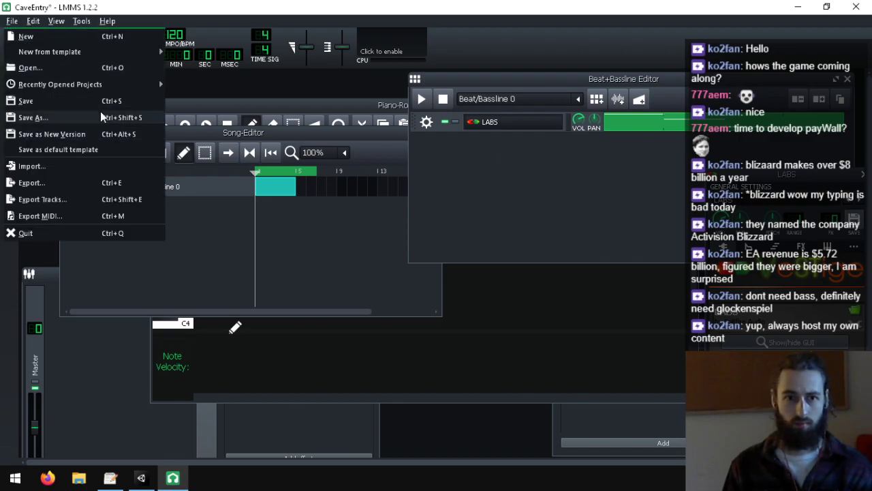
{"action": "mouse_move", "coordinate": [106, 84]}
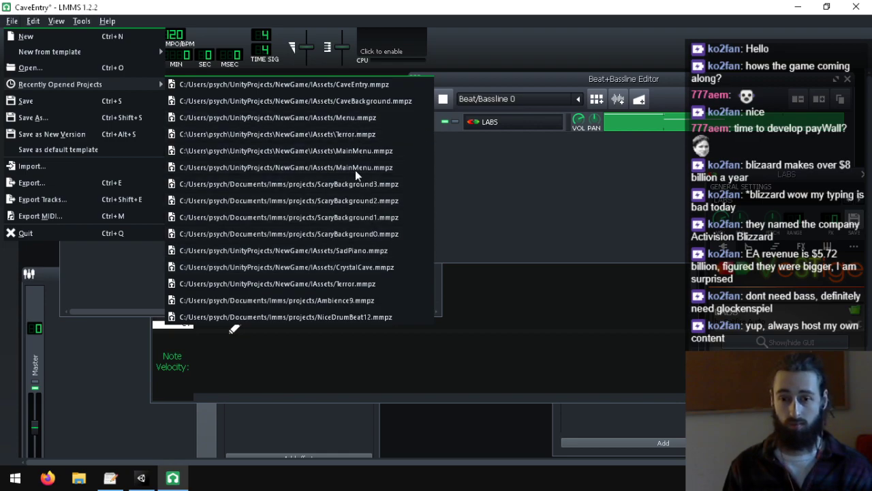
{"action": "left_click", "coordinate": [346, 249]}
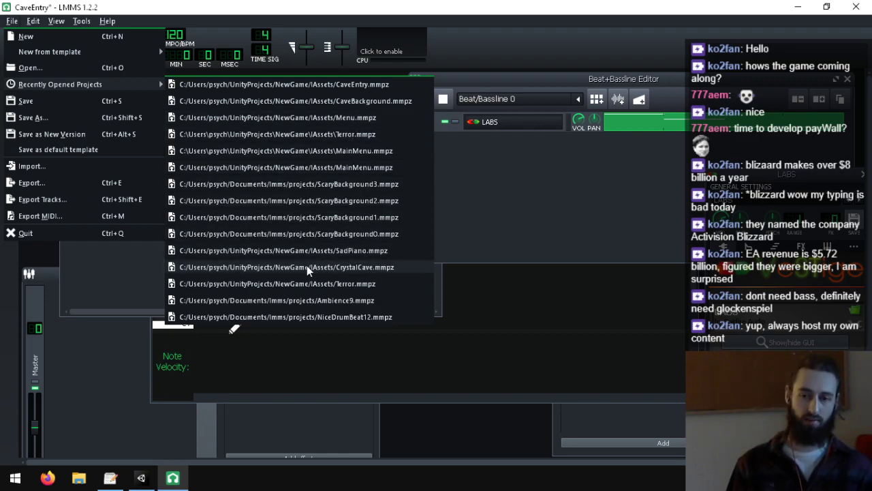
{"action": "left_click", "coordinate": [519, 252]}
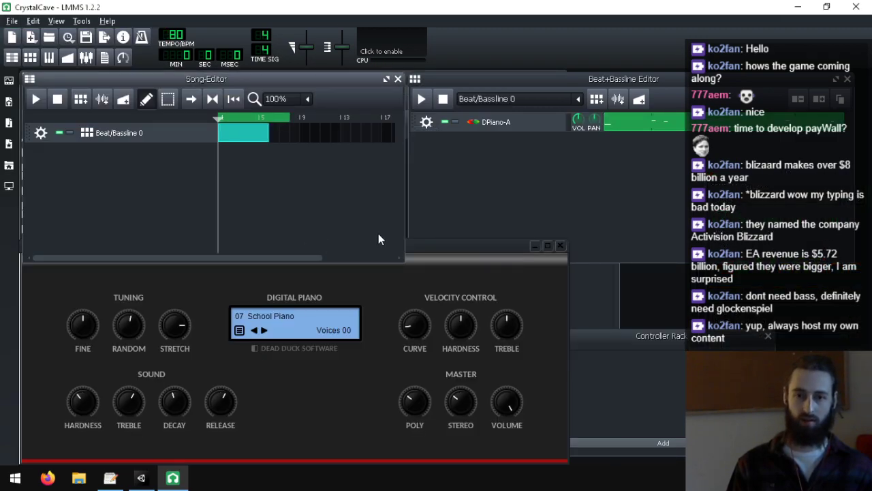
{"action": "left_click", "coordinate": [580, 199]}
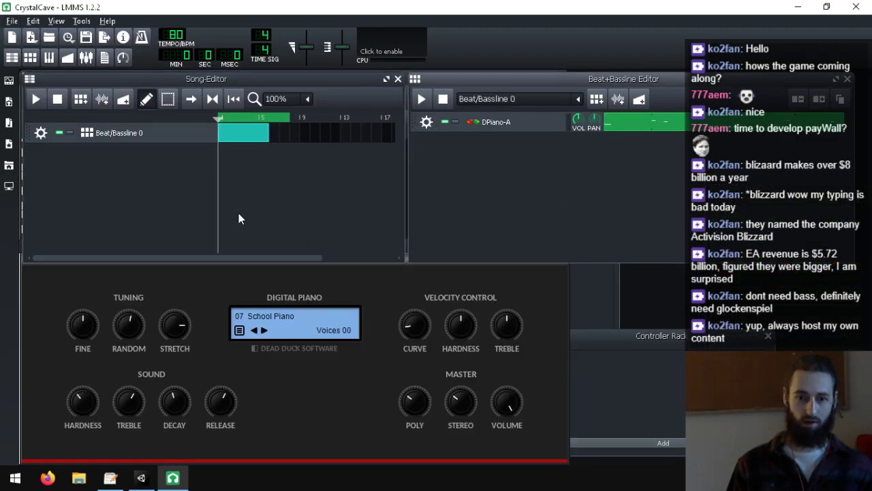
- Open the recent SadPiano.mmpz project to see which instrument it uses
{"action": "left_click", "coordinate": [16, 24]}
{"action": "mouse_move", "coordinate": [61, 84]}
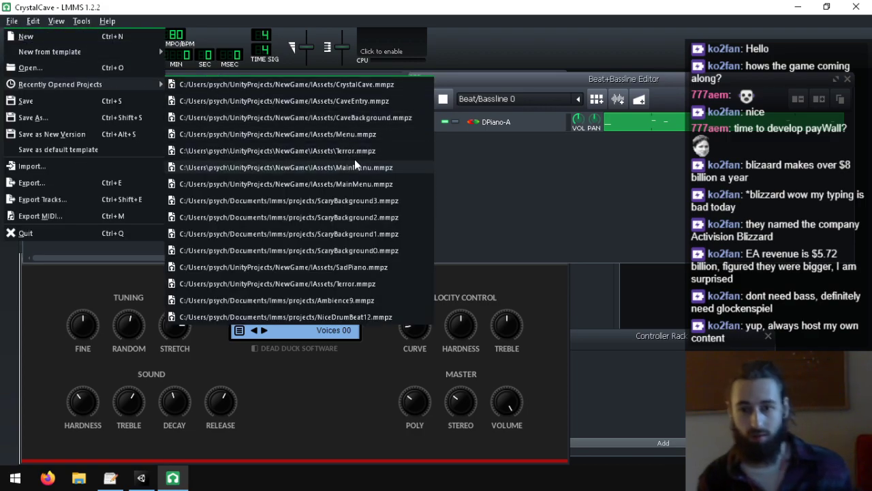
{"action": "left_click", "coordinate": [383, 267]}
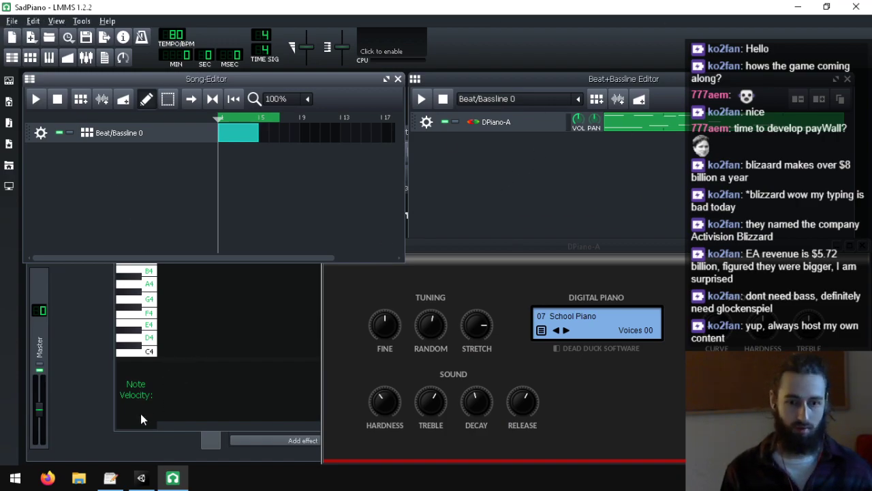
- Switch to Unity and show the project's Assets/Models folder in File Explorer
{"action": "left_click", "coordinate": [110, 476]}
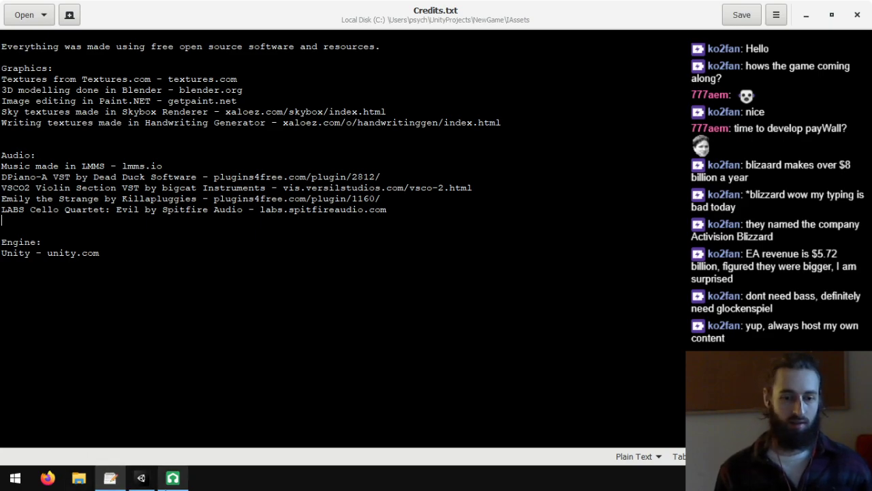
{"action": "left_click", "coordinate": [141, 477]}
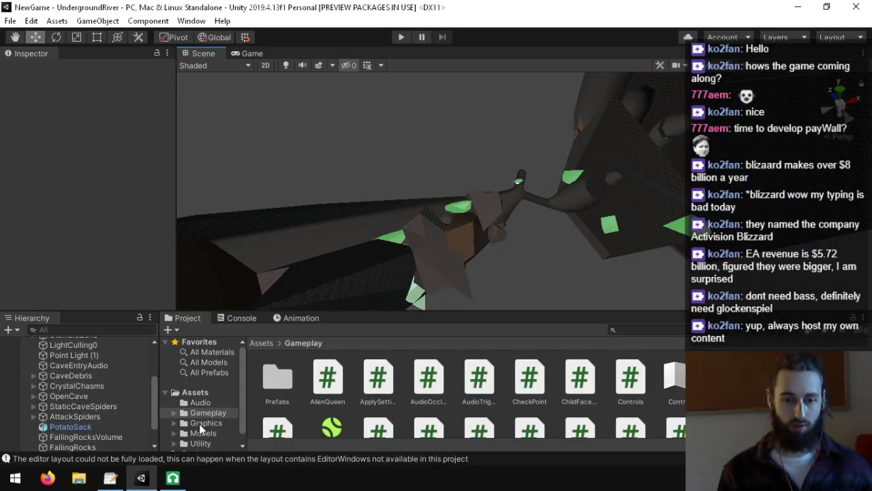
{"action": "left_click", "coordinate": [201, 423]}
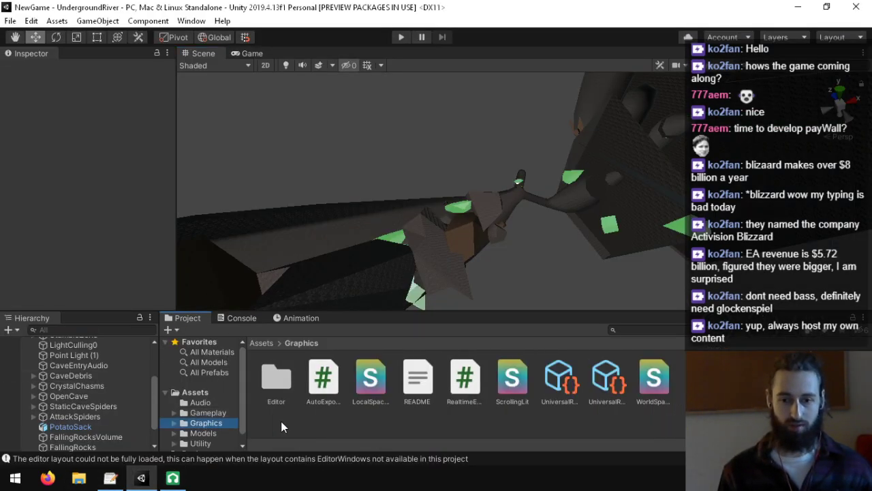
{"action": "left_click", "coordinate": [203, 433]}
{"action": "scroll", "coordinate": [563, 404], "scroll_direction": "down", "scroll_amount": 2}
{"action": "right_click", "coordinate": [504, 435]}
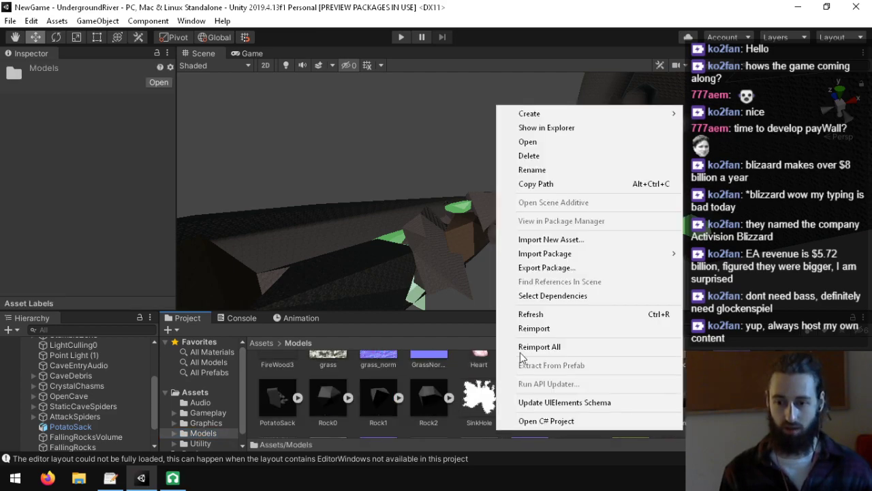
{"action": "left_click", "coordinate": [542, 134]}
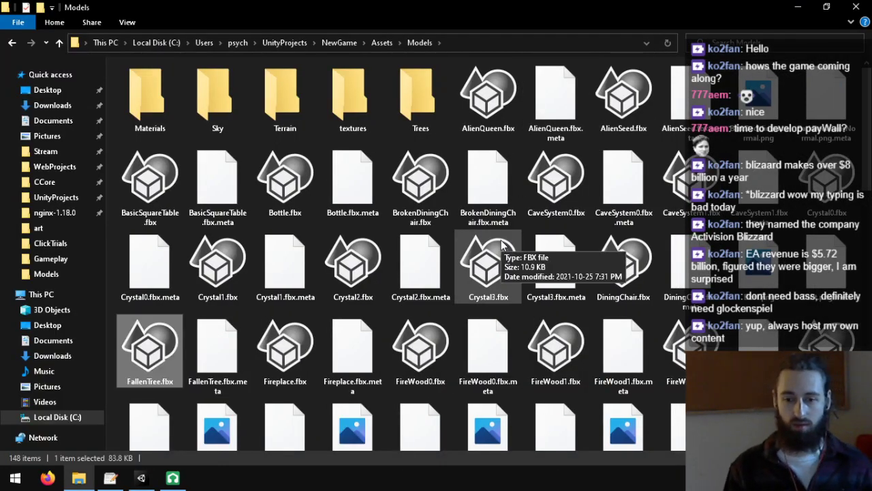
- Open a second File Explorer window and look for the Fireplace model's source, checking furniture_pack.zip in Downloads
{"action": "left_click", "coordinate": [248, 331]}
{"action": "left_click", "coordinate": [286, 339]}
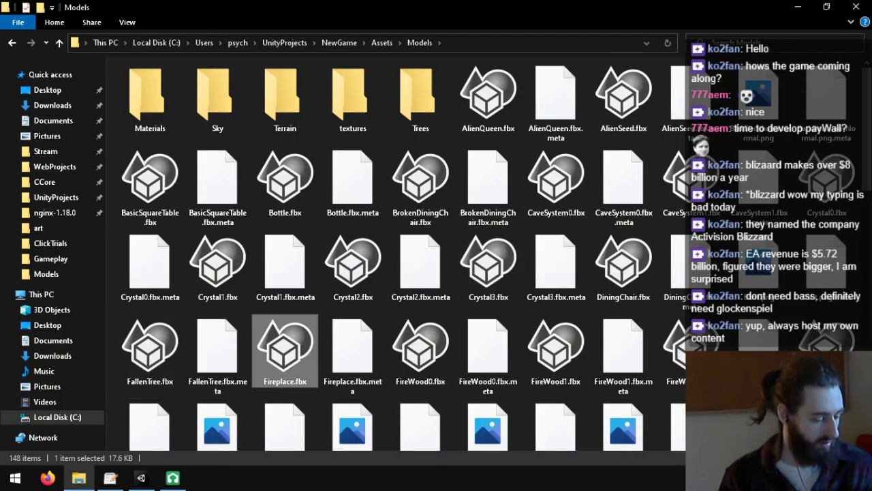
{"action": "right_click", "coordinate": [78, 474]}
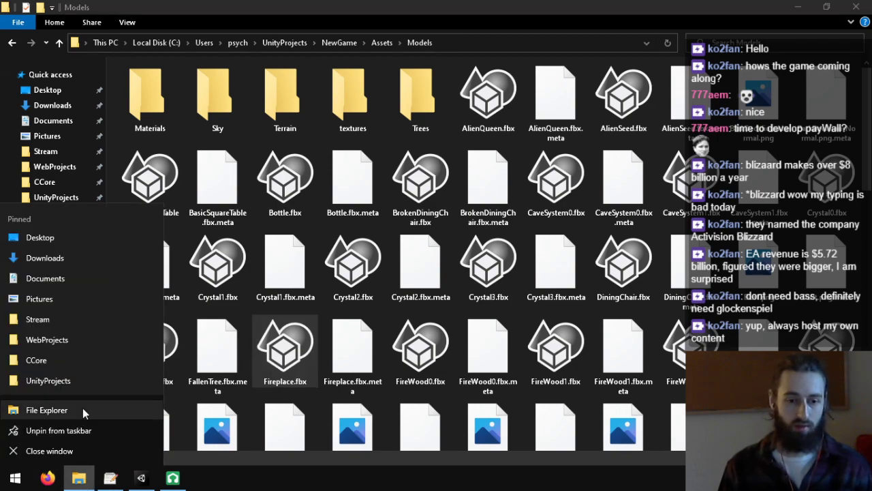
{"action": "left_click", "coordinate": [84, 412]}
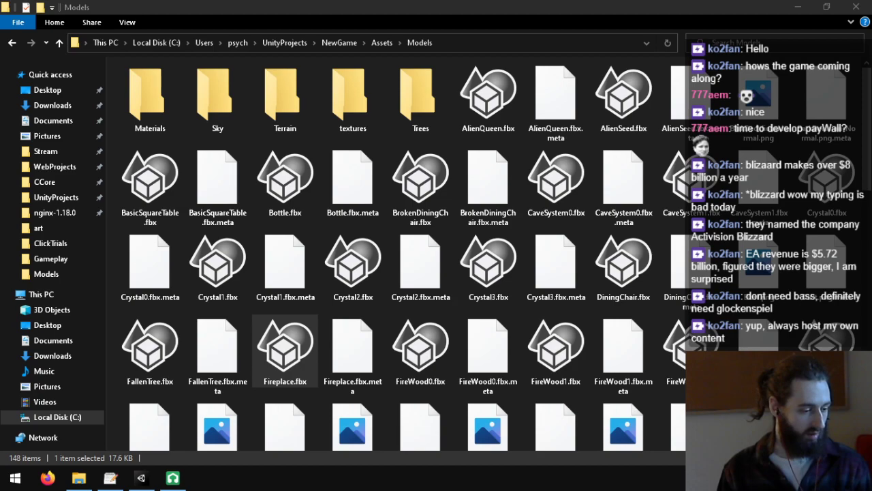
{"action": "key", "text": "alt+Tab"}
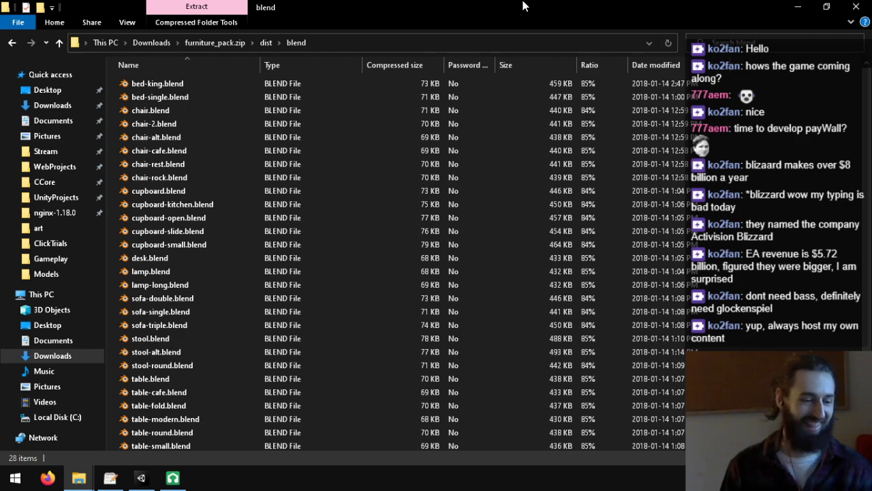
{"action": "left_click_drag", "start_coordinate": [523, 5], "coordinate": [1, 488]}
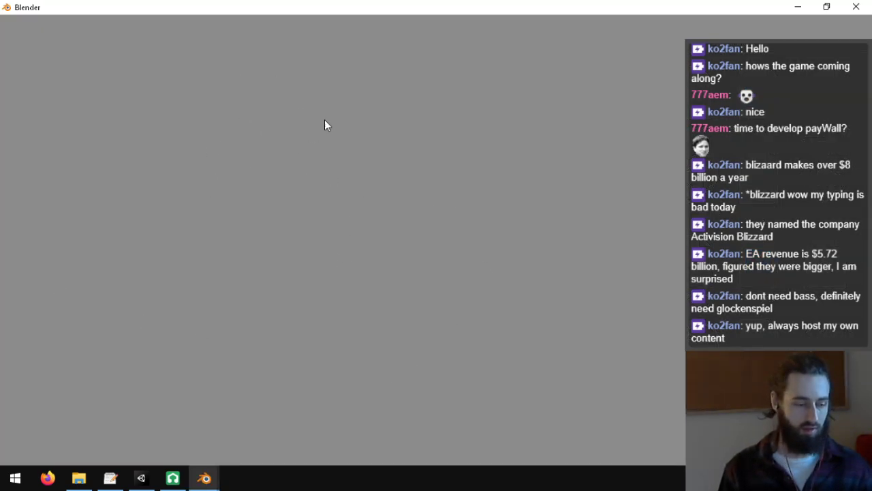
- Check fireplace.blend in Blender for author information, including its embedded Text block, and close it without saving
{"action": "left_click", "coordinate": [215, 469]}
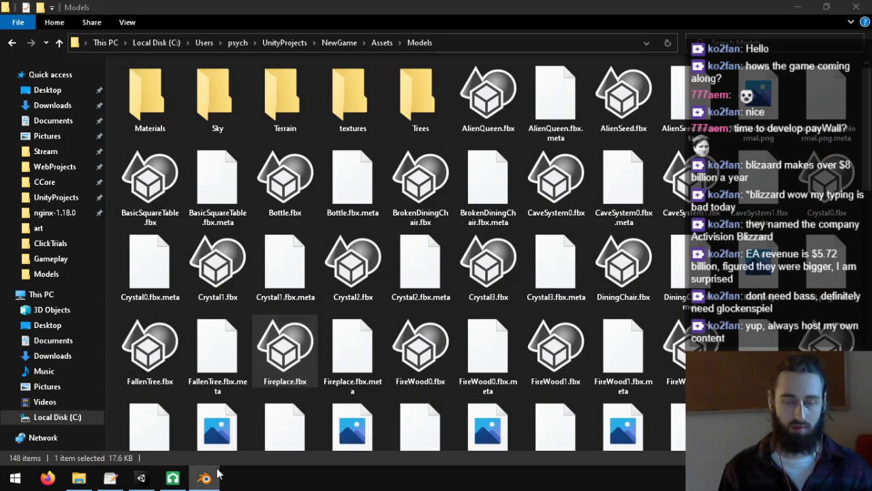
{"action": "left_click", "coordinate": [212, 476]}
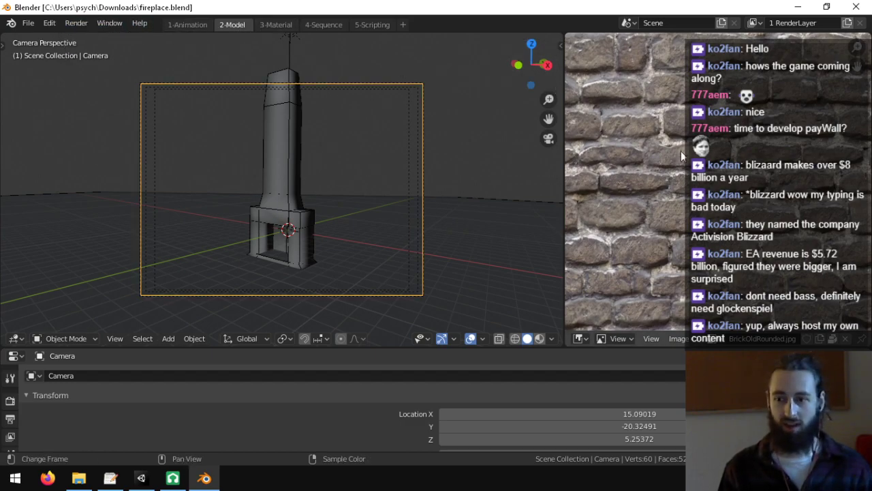
{"action": "left_click", "coordinate": [578, 337]}
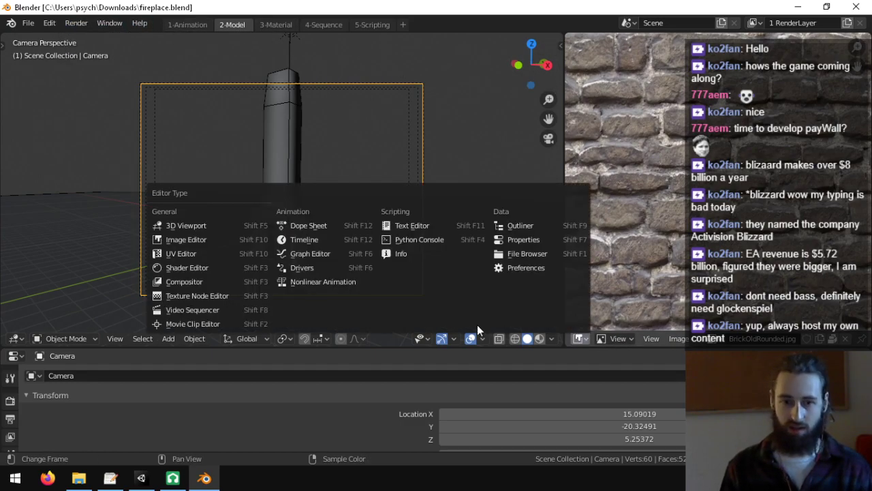
{"action": "left_click", "coordinate": [405, 256]}
{"action": "left_click", "coordinate": [577, 338]}
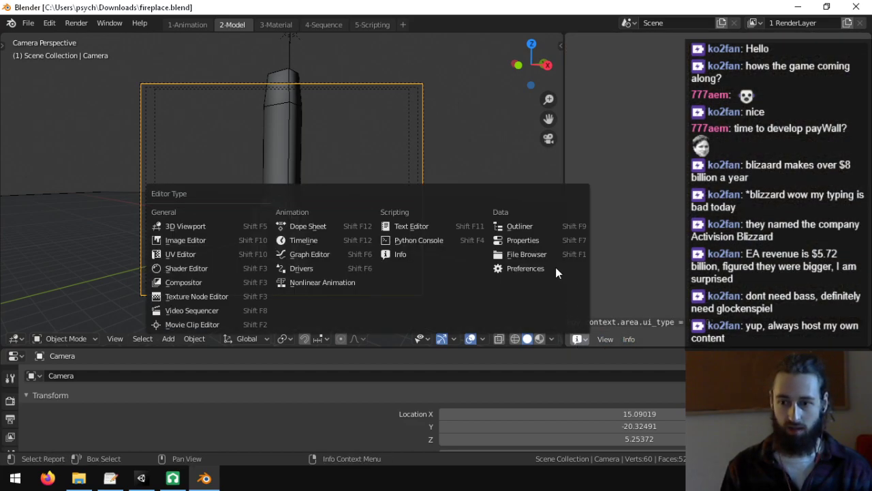
{"action": "left_click", "coordinate": [412, 227]}
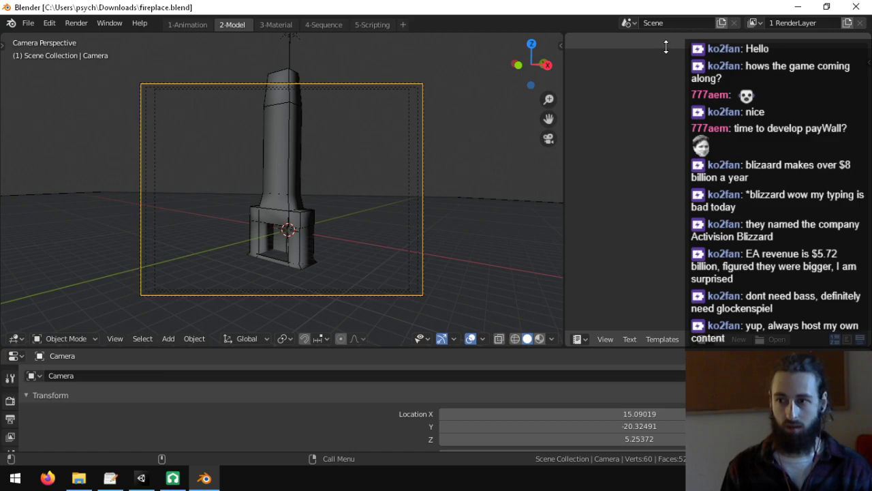
{"action": "left_click", "coordinate": [702, 339]}
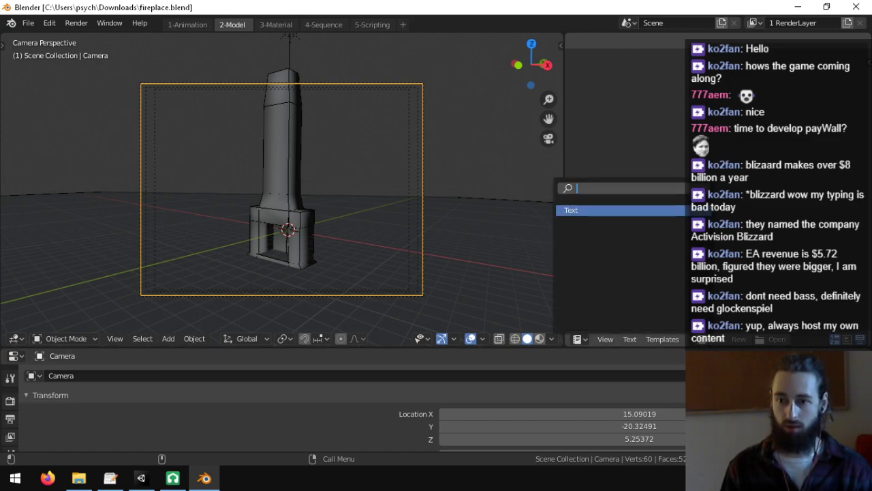
{"action": "left_click", "coordinate": [605, 210]}
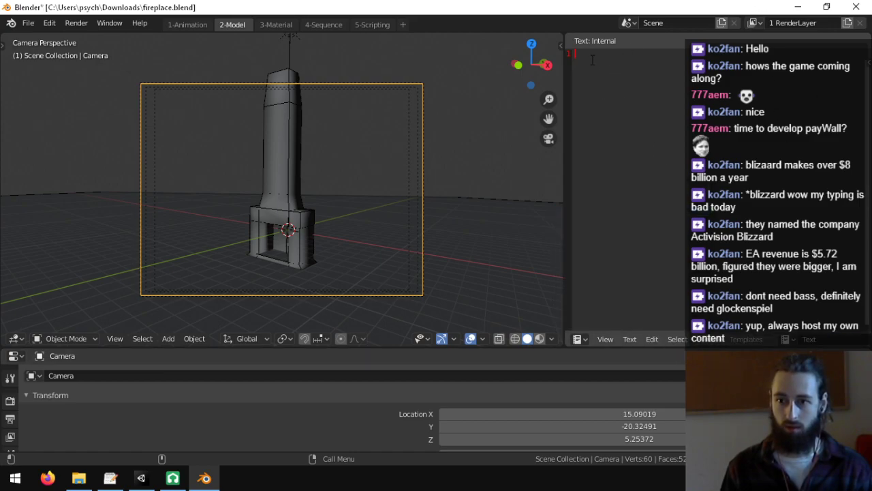
{"action": "left_click", "coordinate": [856, 7]}
{"action": "left_click", "coordinate": [490, 252]}
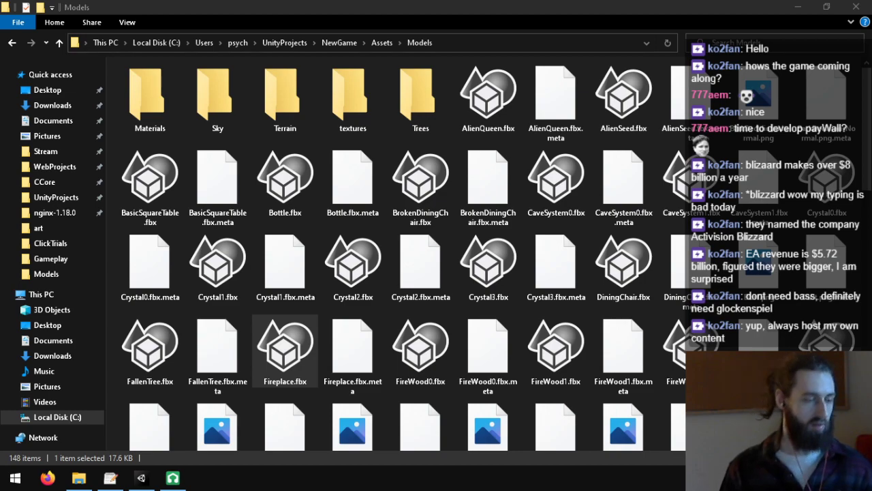
- Switch to Firefox and check the preview, license and attribution of OpenGameArt's Fieldstone Fireplace page
{"action": "left_click", "coordinate": [47, 477]}
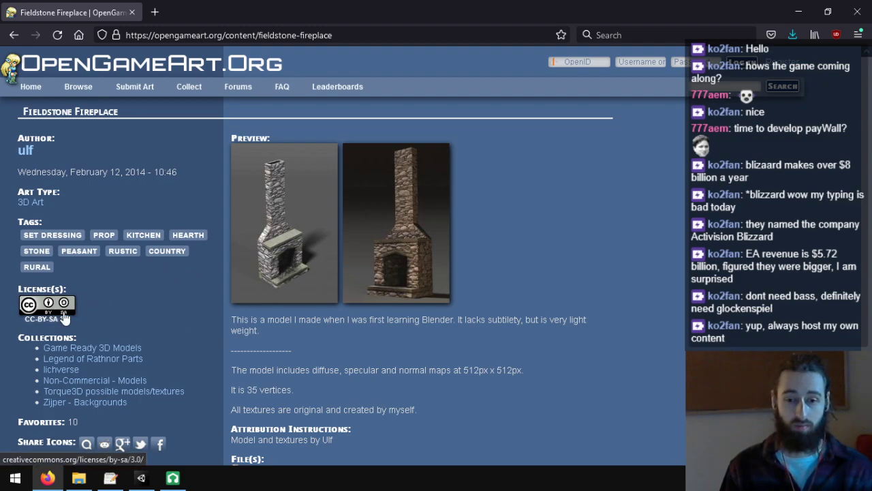
{"action": "scroll", "coordinate": [299, 231], "scroll_direction": "down", "scroll_amount": 1}
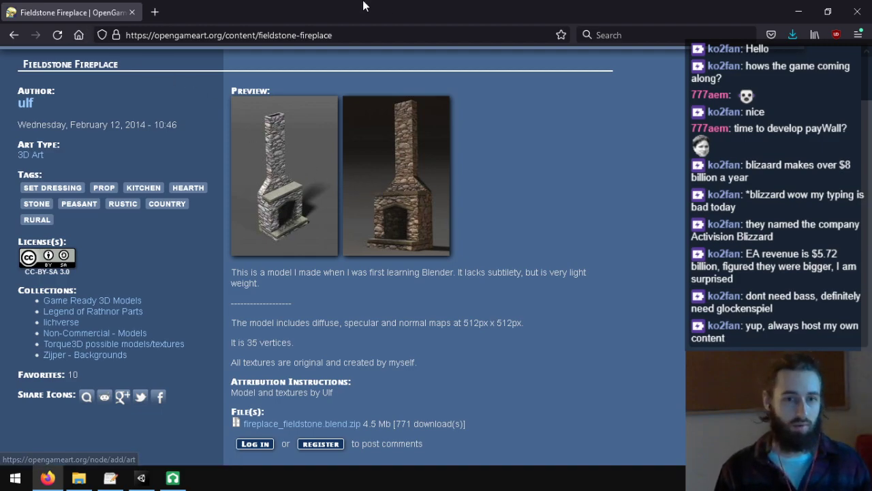
{"action": "key", "text": "alt+Tab"}
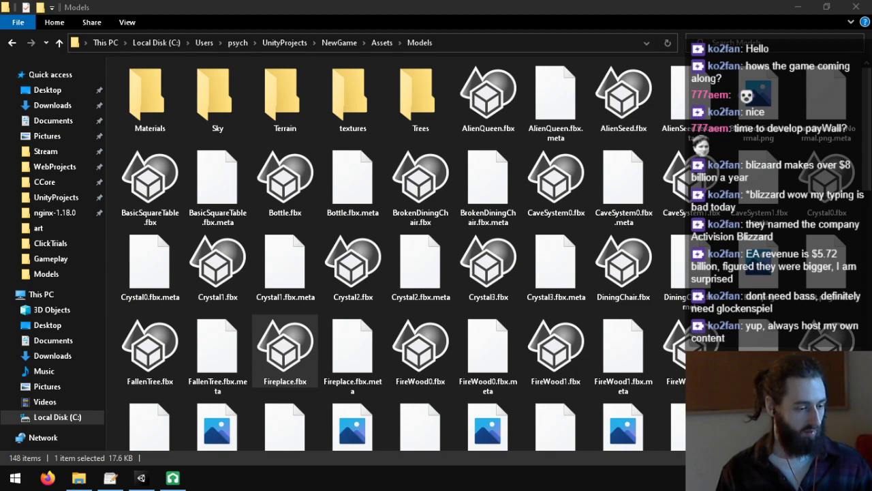
- On OpenGameArt's Fireplace page, copy the author's username and review the license and comments
{"action": "key", "text": "alt+Tab"}
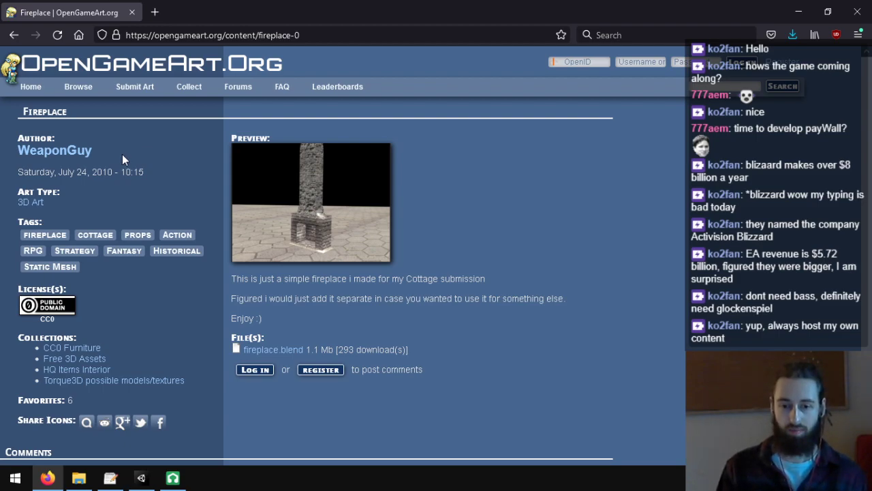
{"action": "left_click_drag", "start_coordinate": [122, 154], "coordinate": [17, 150]}
{"action": "key", "text": "ctrl+c"}
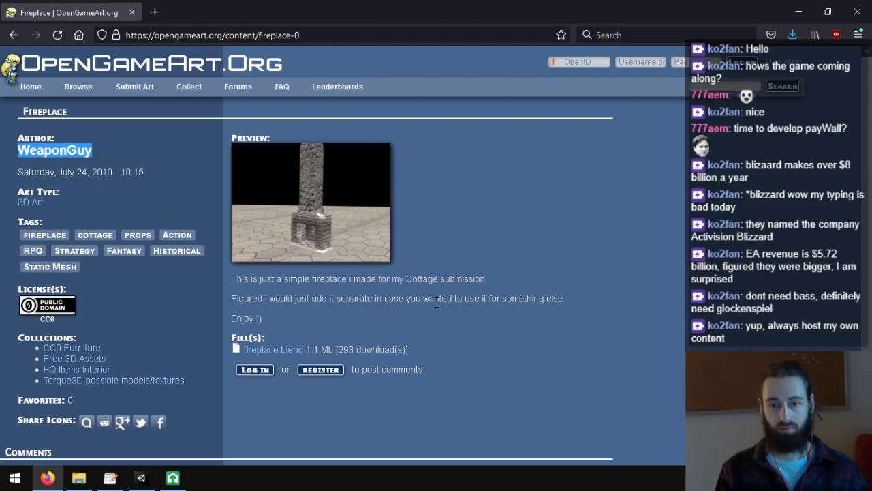
{"action": "left_click", "coordinate": [436, 302]}
{"action": "scroll", "coordinate": [179, 258], "scroll_direction": "down", "scroll_amount": 3}
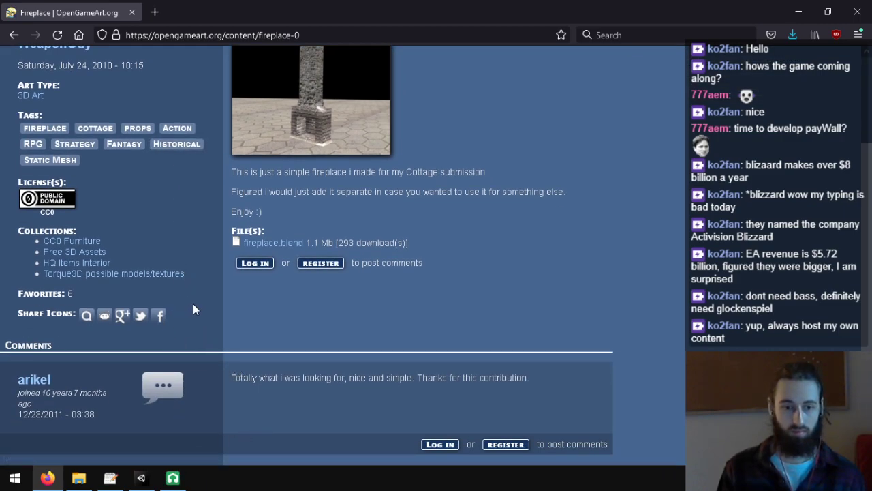
{"action": "scroll", "coordinate": [333, 303], "scroll_direction": "up", "scroll_amount": 3}
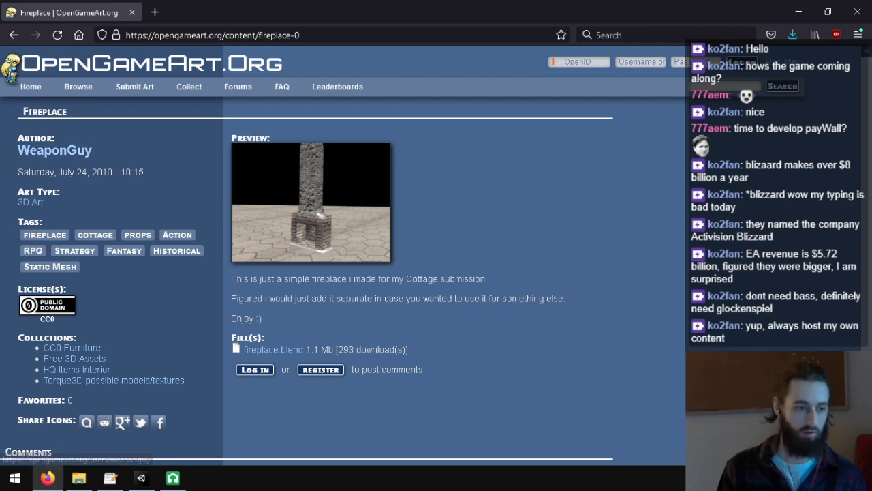
- Switch to Credits.txt and add a Graphics line crediting the "Fireplace model" to its author "on OpenGameArt", with a dash before the source
{"action": "left_click", "coordinate": [110, 477]}
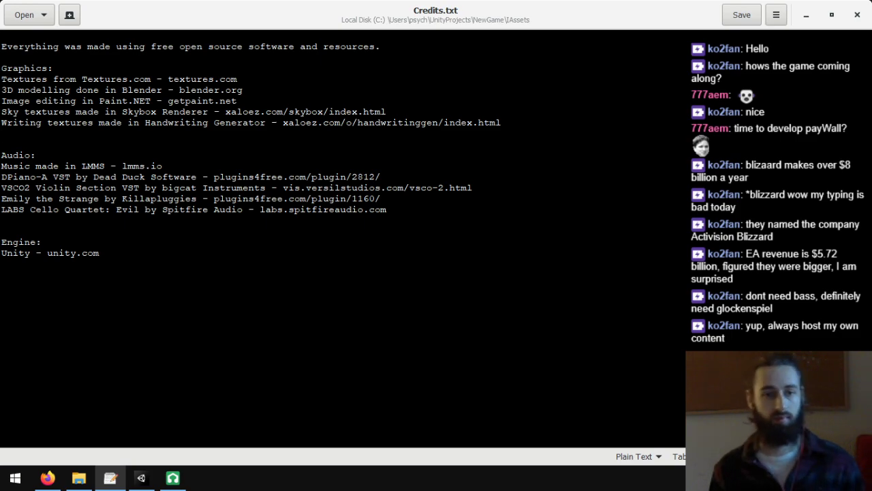
{"action": "left_click", "coordinate": [130, 134]}
{"action": "key", "text": "Return"}
{"action": "key", "text": "Up"}
{"action": "type", "text": "Fireplac"}
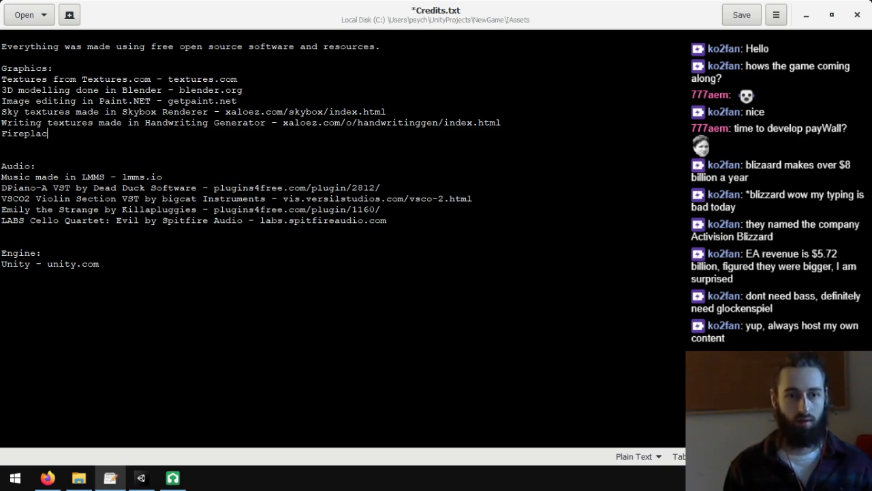
{"action": "type", "text": "e 3D"}
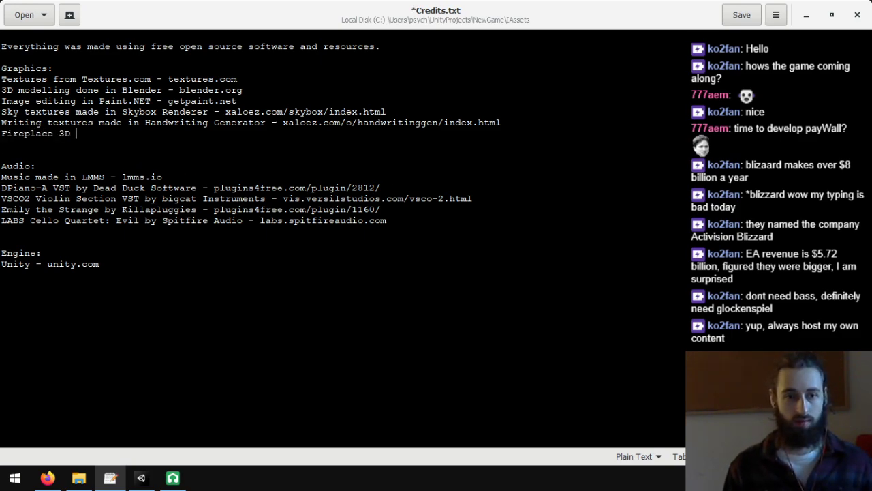
{"action": "key", "text": "BackSpace"}
{"action": "key", "text": "BackSpace"}
{"action": "key", "text": "BackSpace"}
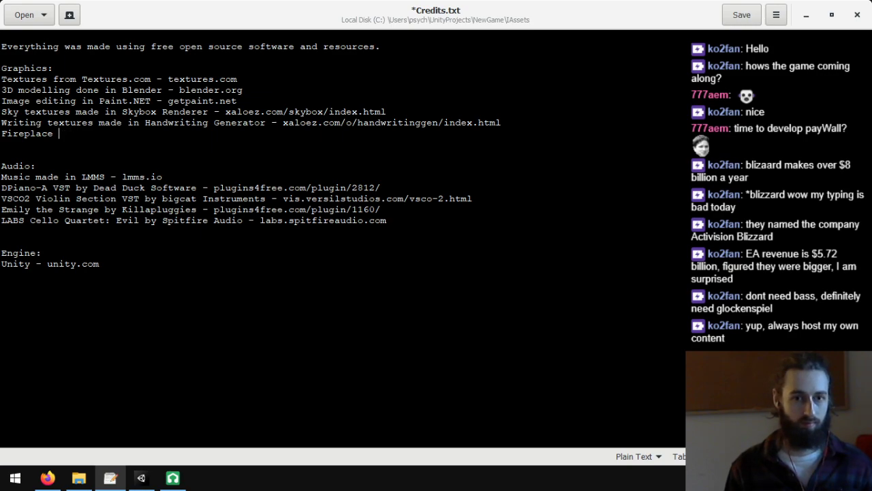
{"action": "type", "text": "model by "}
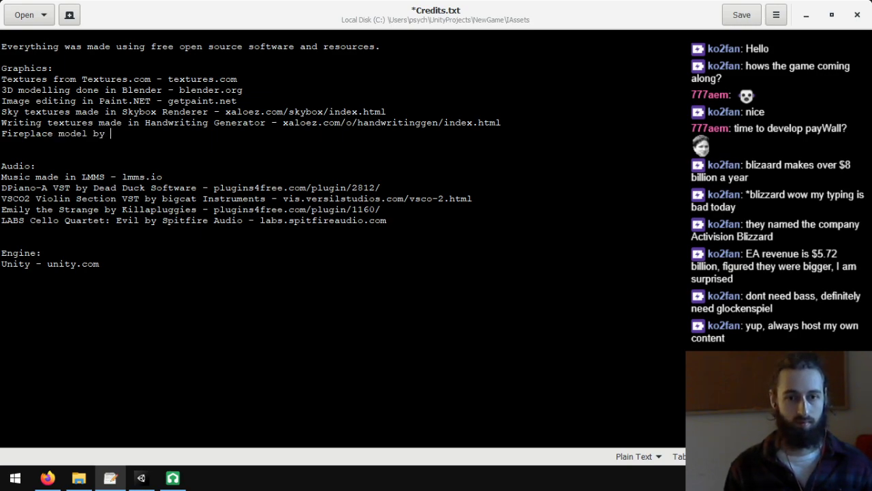
{"action": "type", "text": "WeaponGuy -"}
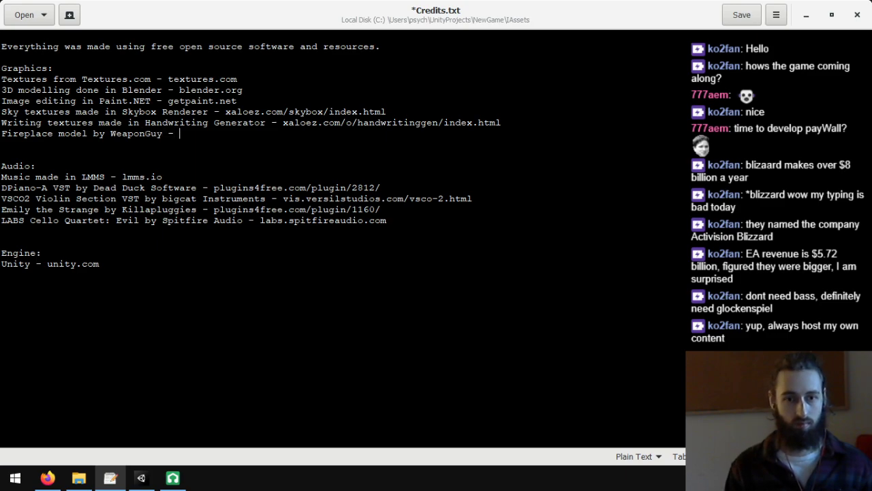
{"action": "key", "text": "ctrl+v"}
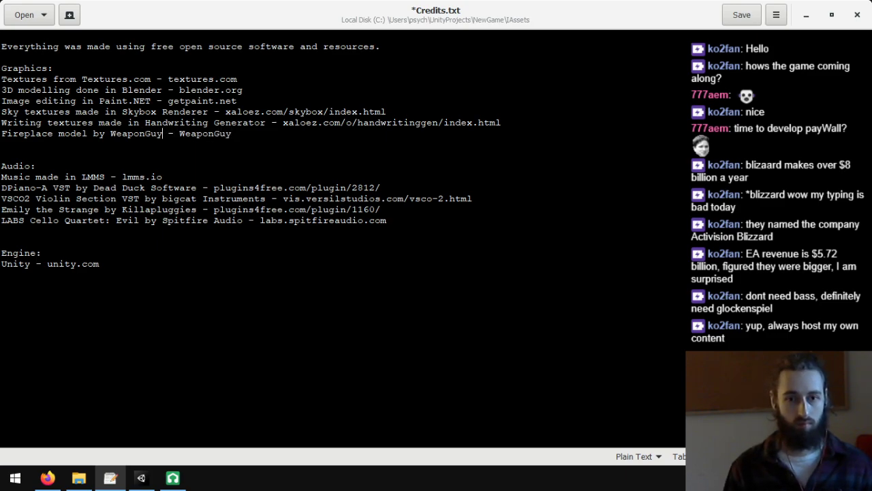
{"action": "type", "text": "on OpenGameArt"}
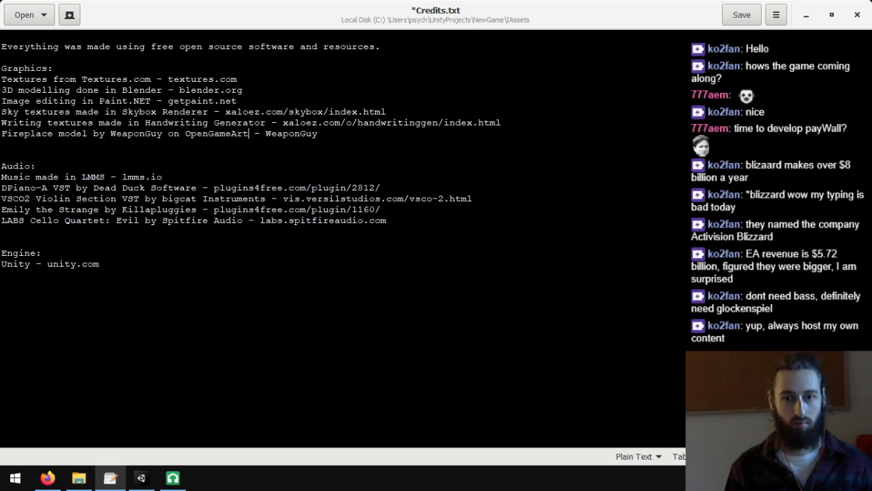
- Copy the Fireplace page's address from Firefox and set the fireplace credit's source to opengameart.org/content/fireplace-0
{"action": "left_click", "coordinate": [47, 478]}
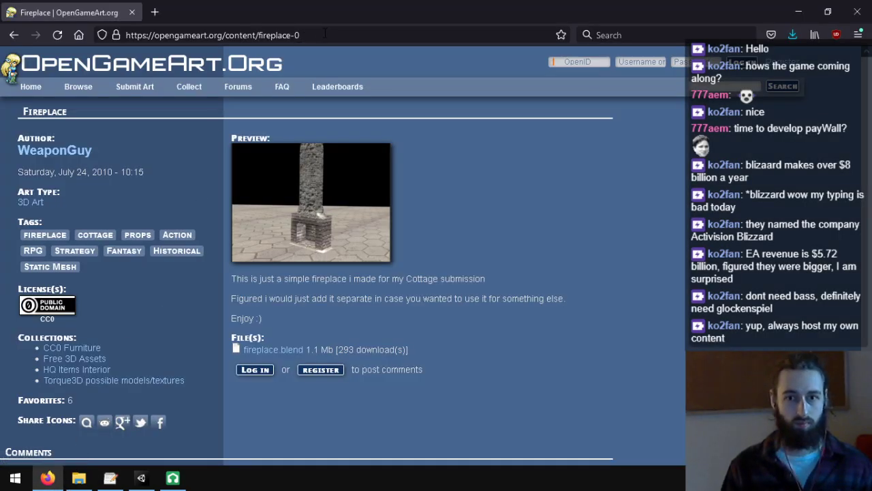
{"action": "left_click_drag", "start_coordinate": [310, 35], "coordinate": [154, 35]}
{"action": "key", "text": "ctrl+c"}
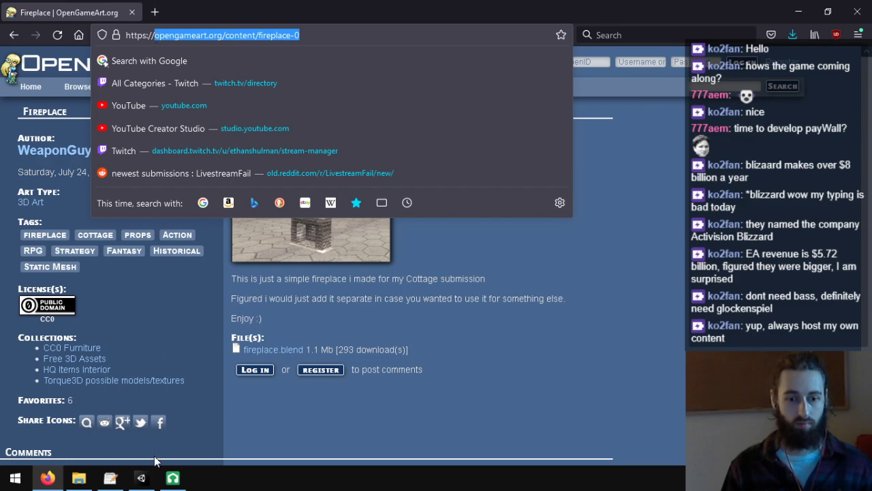
{"action": "left_click", "coordinate": [111, 477]}
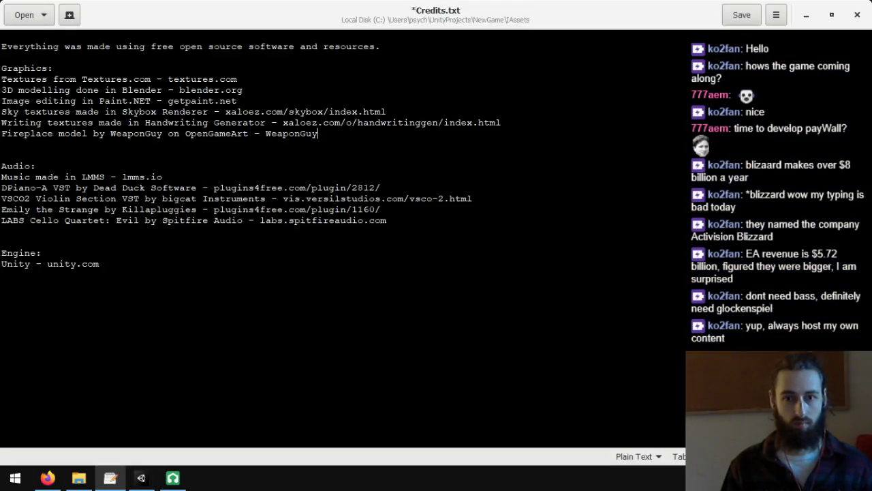
{"action": "left_click_drag", "start_coordinate": [317, 133], "coordinate": [265, 134]}
{"action": "key", "text": "ctrl+v"}
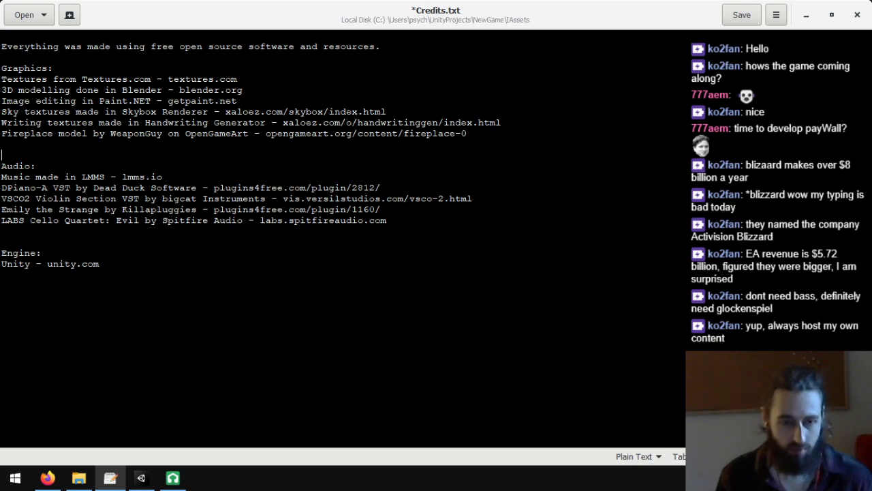
{"action": "left_click", "coordinate": [102, 230]}
- Switch to Unity and show the Assets/Audio folder to check which sound files need credits
{"action": "left_click", "coordinate": [140, 478]}
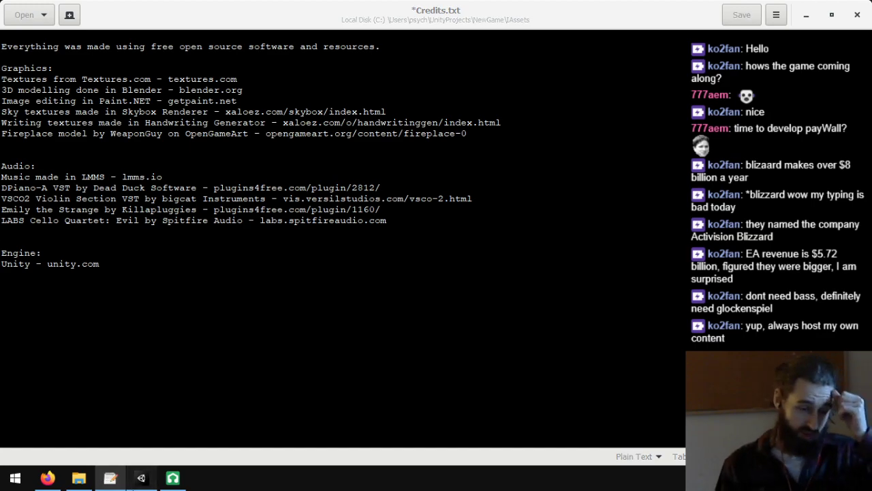
{"action": "scroll", "coordinate": [478, 384], "scroll_direction": "up", "scroll_amount": 5}
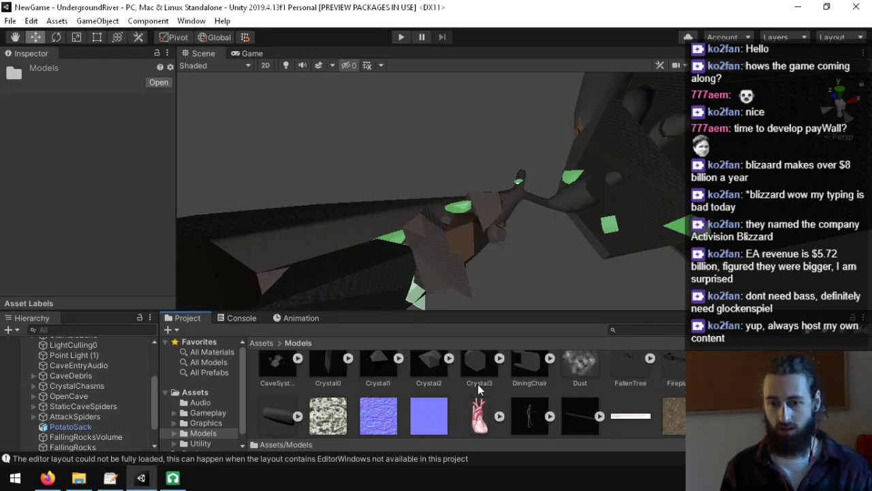
{"action": "left_click", "coordinate": [207, 393]}
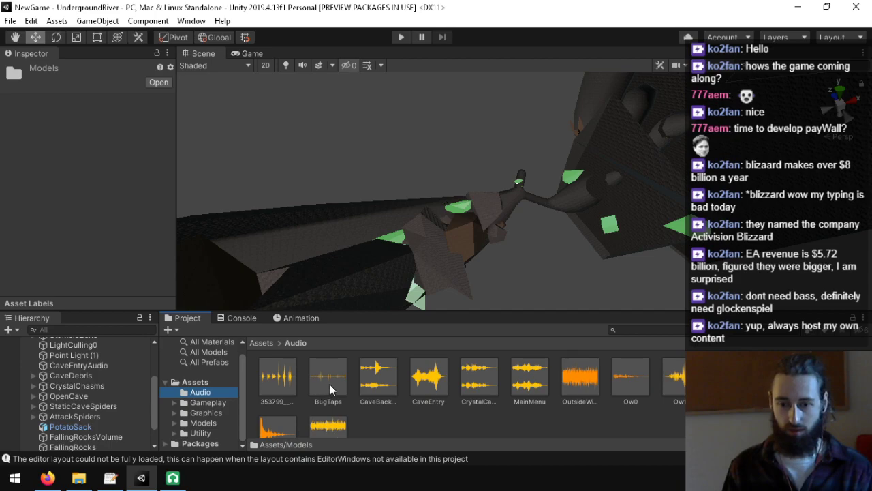
- Inspect the smashing-glass and footsteps-6-dirt-shoe clips in the Audio folder and bring up the footsteps sound's Freesound page in Firefox
{"action": "scroll", "coordinate": [330, 384], "scroll_direction": "down", "scroll_amount": 2}
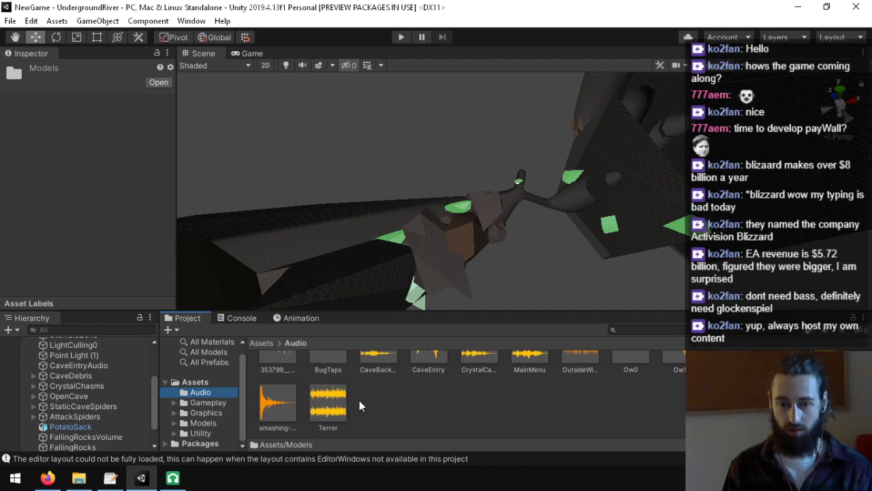
{"action": "left_click", "coordinate": [271, 401]}
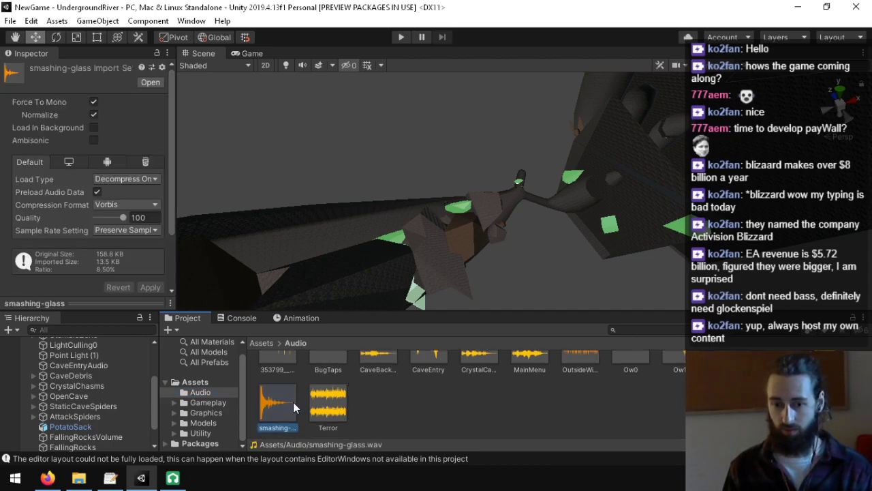
{"action": "scroll", "coordinate": [294, 388], "scroll_direction": "up", "scroll_amount": 2}
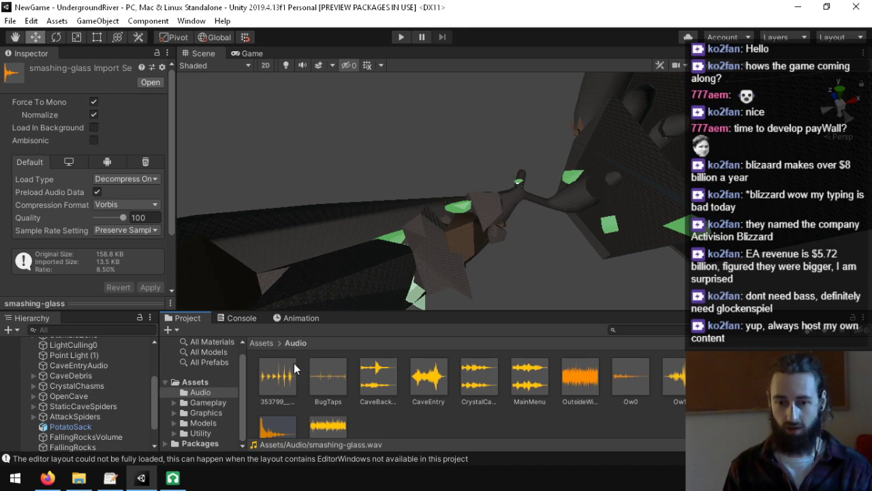
{"action": "left_click", "coordinate": [283, 379]}
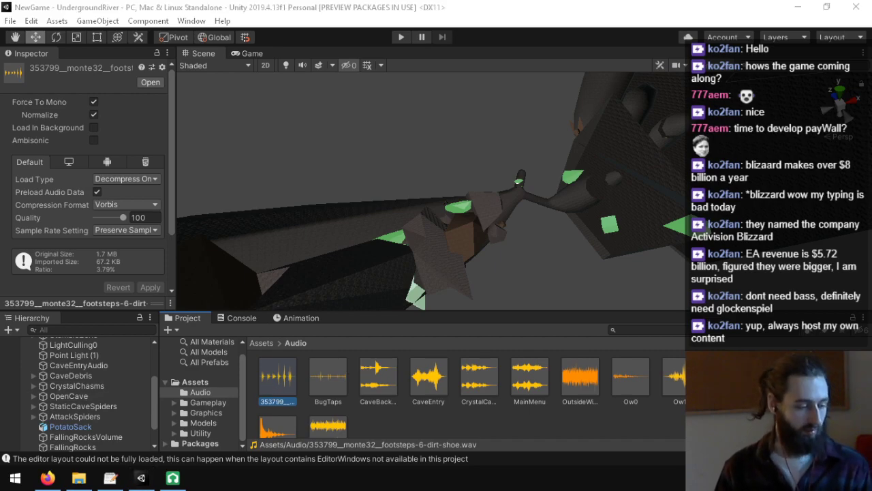
{"action": "key", "text": "alt+Tab"}
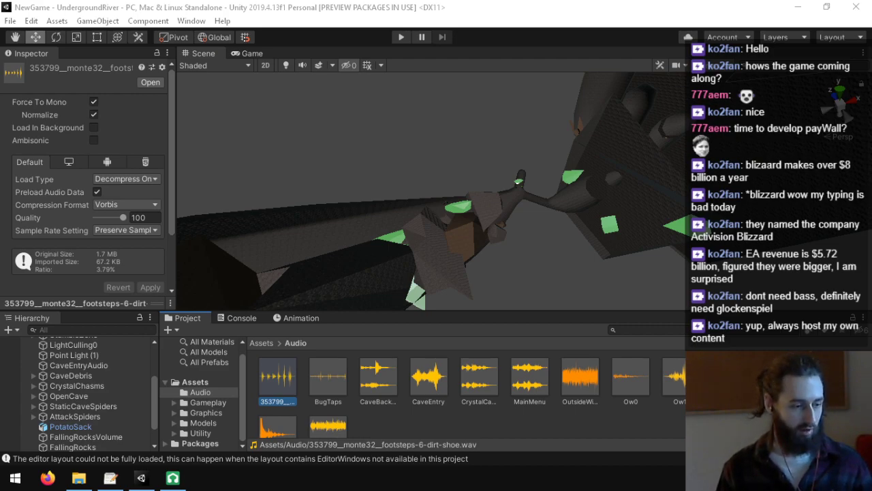
{"action": "key", "text": "alt+Tab"}
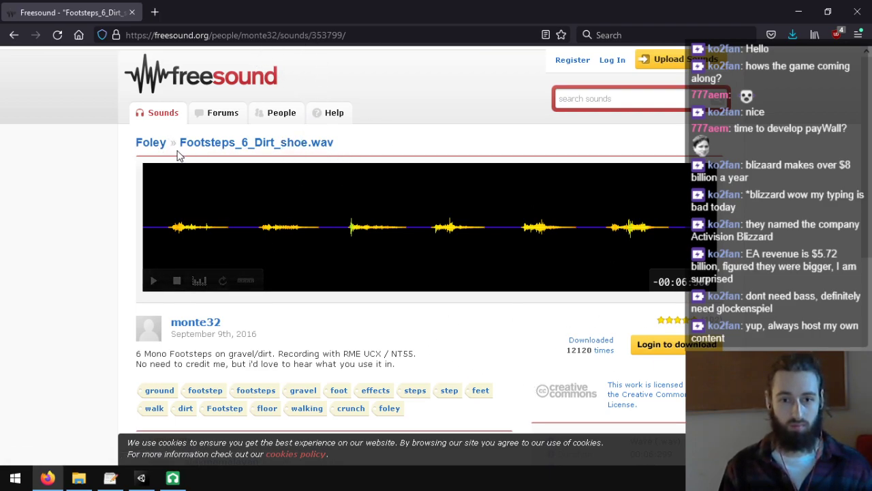
- Copy the title Footsteps_6_Dirt_shoe from Freesound and start a new Audio credit in Credits.txt reading "Footsteps_6_Dirt_shoe sfx by"
{"action": "left_click_drag", "start_coordinate": [176, 155], "coordinate": [310, 150]}
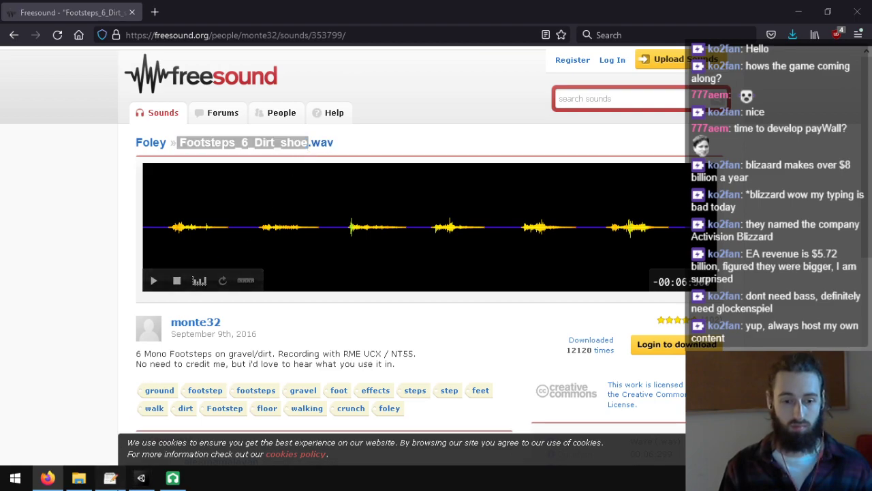
{"action": "key", "text": "ctrl+c"}
{"action": "key", "text": "alt+Tab"}
{"action": "key", "text": "ctrl+v"}
{"action": "key", "text": "Return"}
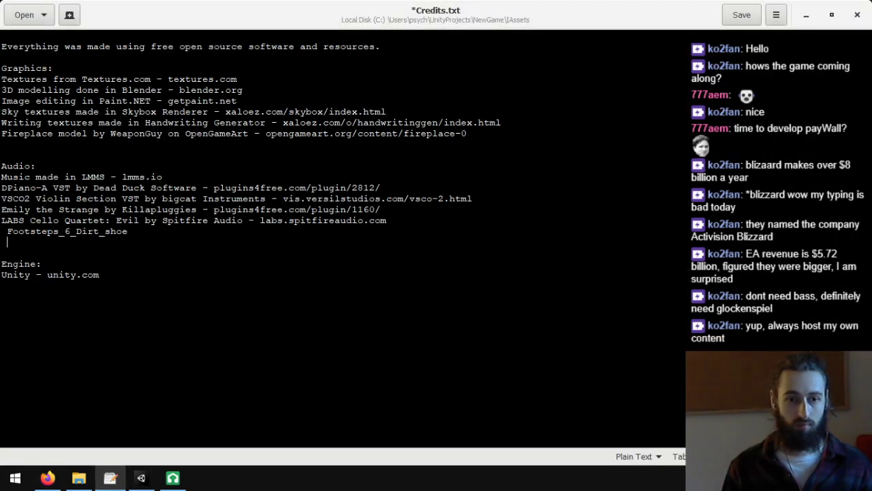
{"action": "key", "text": "BackSpace"}
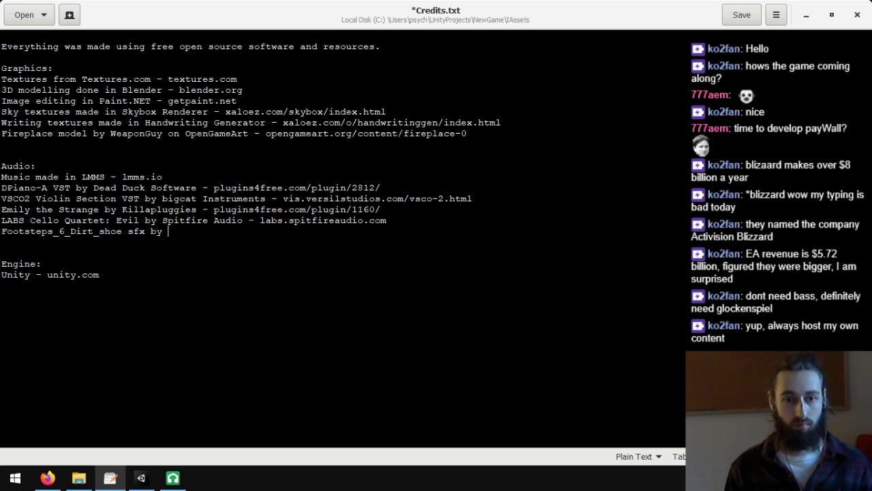
- Copy the uploader's username from the Freesound page into the footsteps credit in Credits.txt and add "on FreeSound -" after it
{"action": "key", "text": "alt+Tab"}
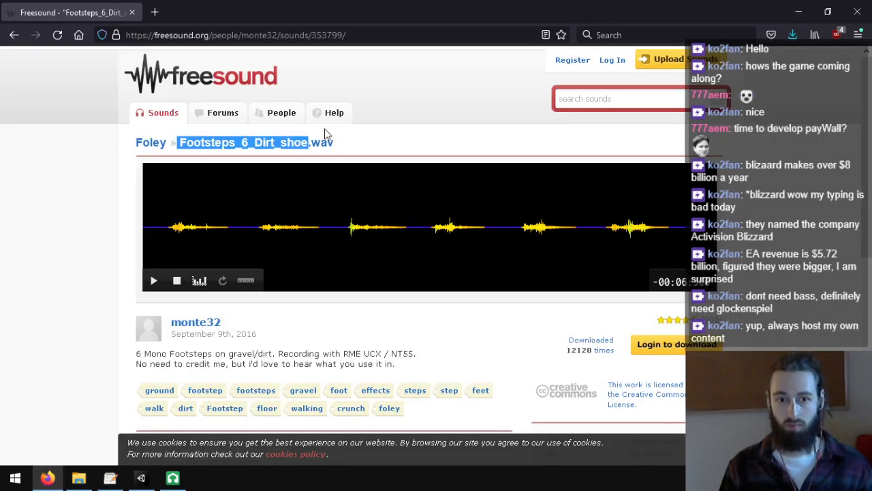
{"action": "left_click", "coordinate": [436, 354]}
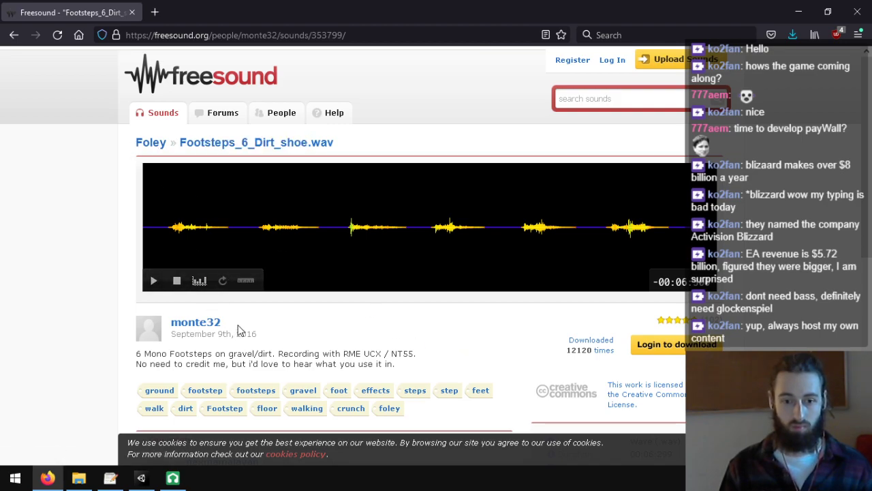
{"action": "left_click_drag", "start_coordinate": [235, 326], "coordinate": [166, 326]}
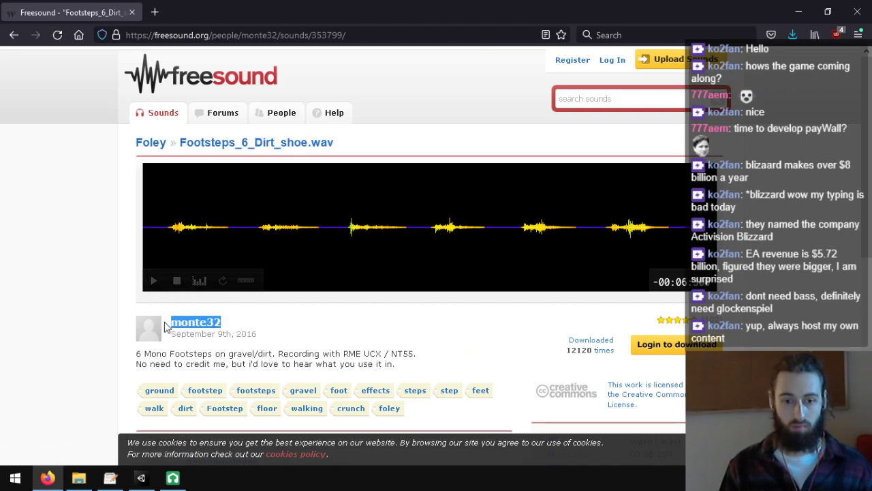
{"action": "left_click", "coordinate": [110, 477]}
{"action": "key", "text": "ctrl+v"}
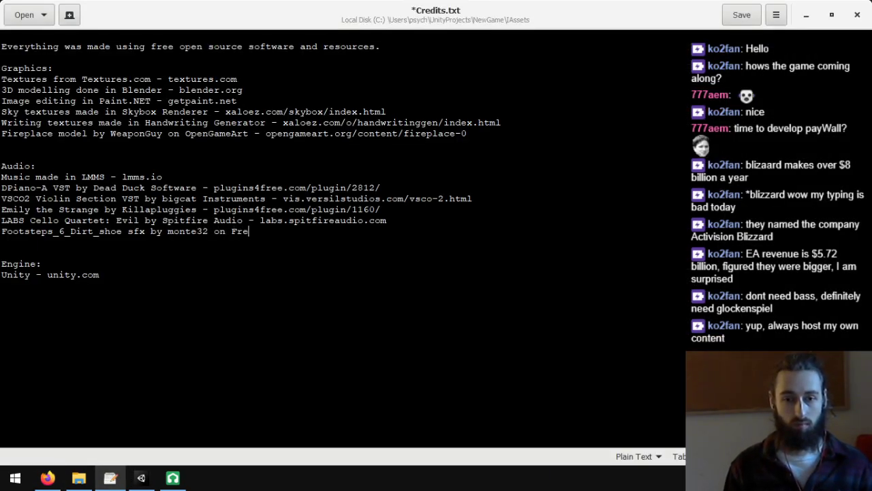
{"action": "type", "text": "on FreeSound -"}
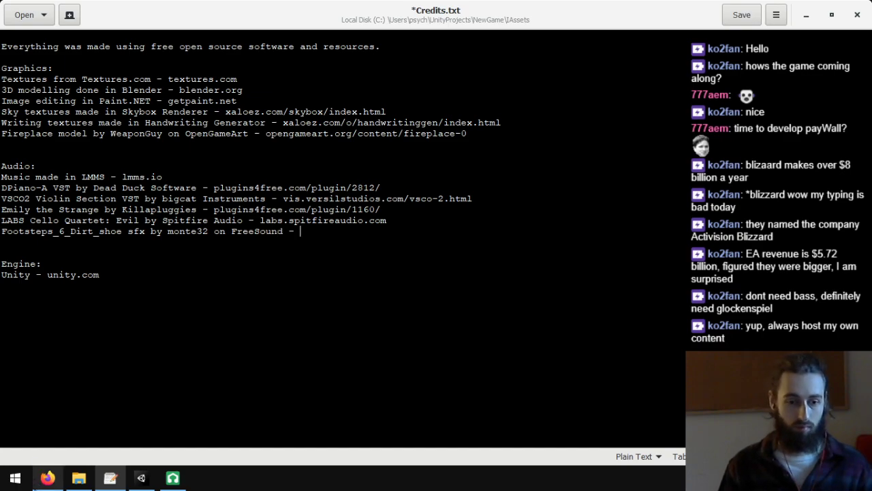
{"action": "left_click", "coordinate": [47, 477]}
{"action": "left_click_drag", "start_coordinate": [345, 35], "coordinate": [152, 36]}
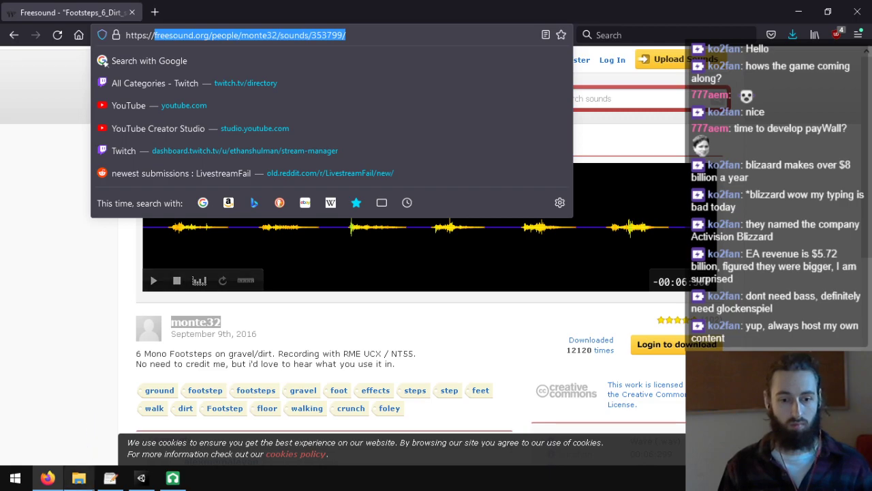
{"action": "left_click", "coordinate": [79, 478]}
{"action": "left_click", "coordinate": [110, 477]}
{"action": "key", "text": "ctrl+v"}
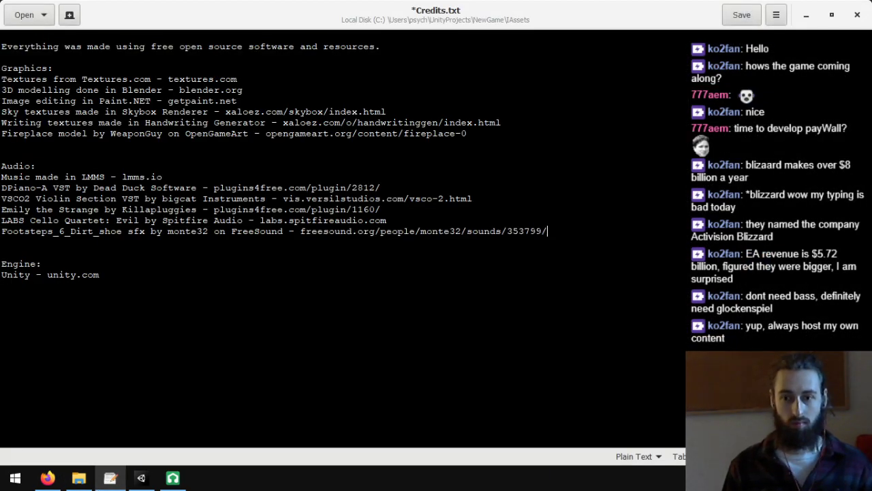
{"action": "key", "text": "Return"}
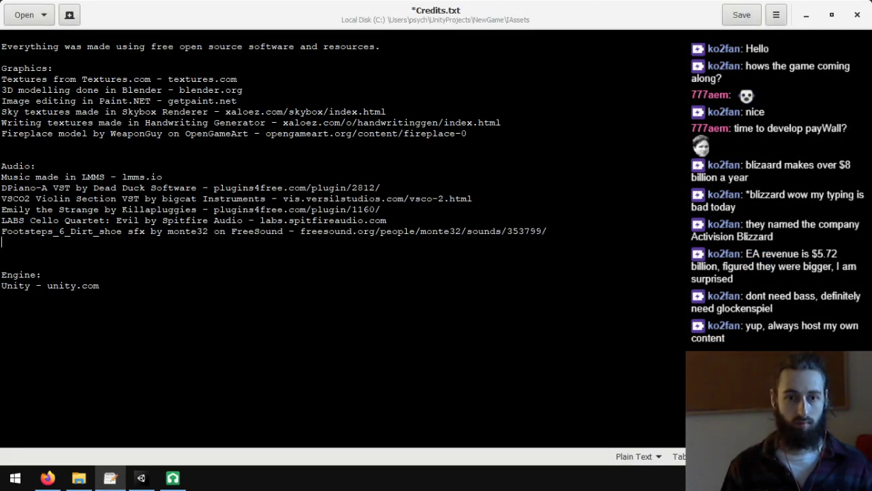
- Switch to Unity to check the BugTaps and OutsideWind clips for their origin, and bring up the LMMS project
{"action": "left_click", "coordinate": [47, 477]}
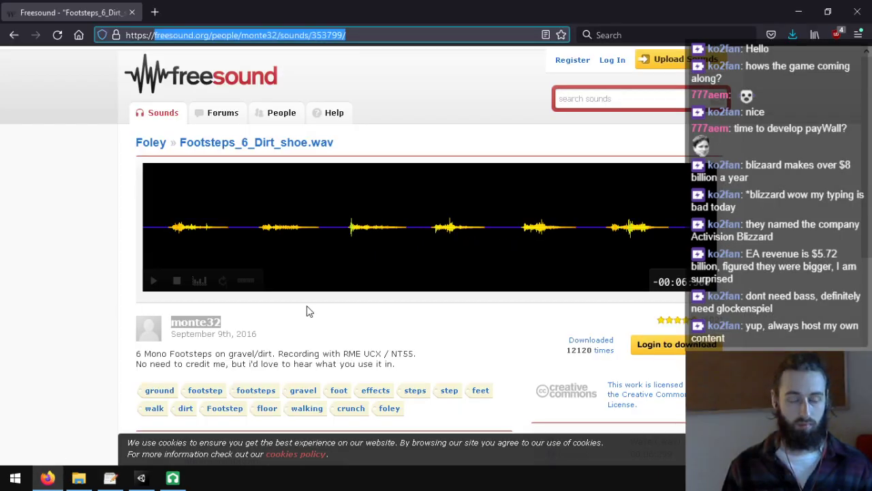
{"action": "left_click", "coordinate": [141, 477]}
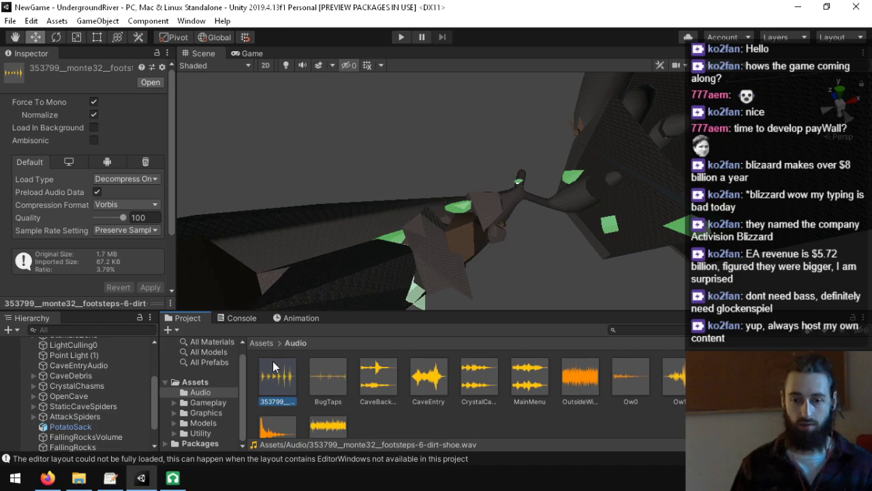
{"action": "left_click", "coordinate": [341, 393]}
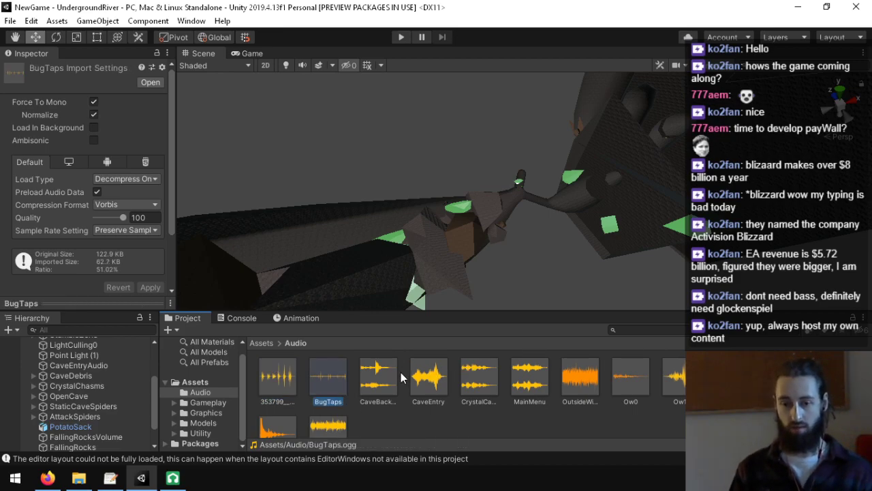
{"action": "left_click", "coordinate": [576, 380]}
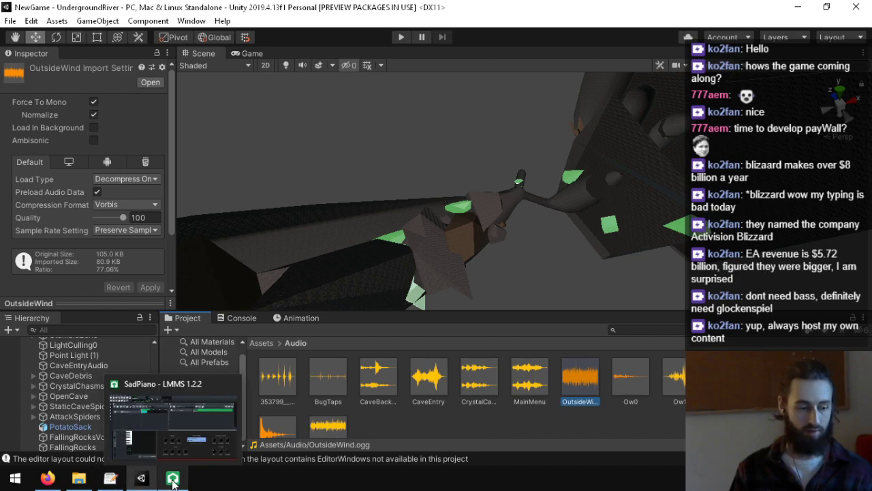
{"action": "left_click", "coordinate": [646, 423]}
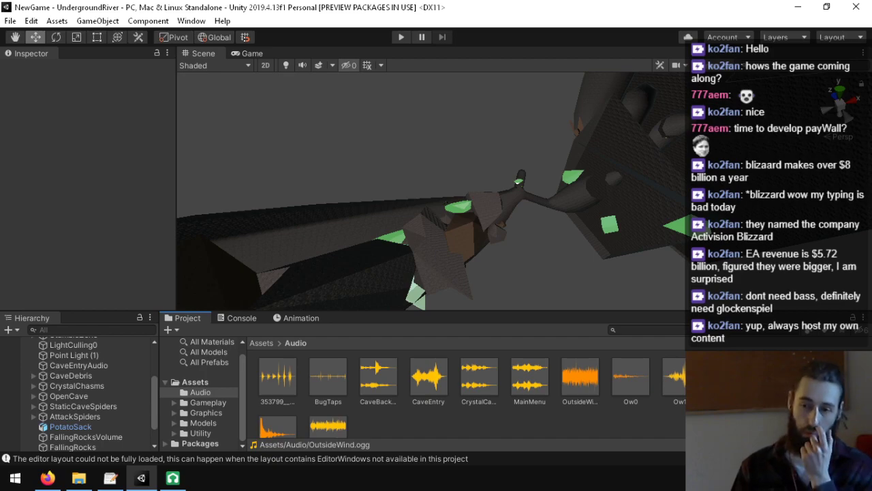
{"action": "left_click", "coordinate": [584, 389]}
{"action": "left_click", "coordinate": [517, 423]}
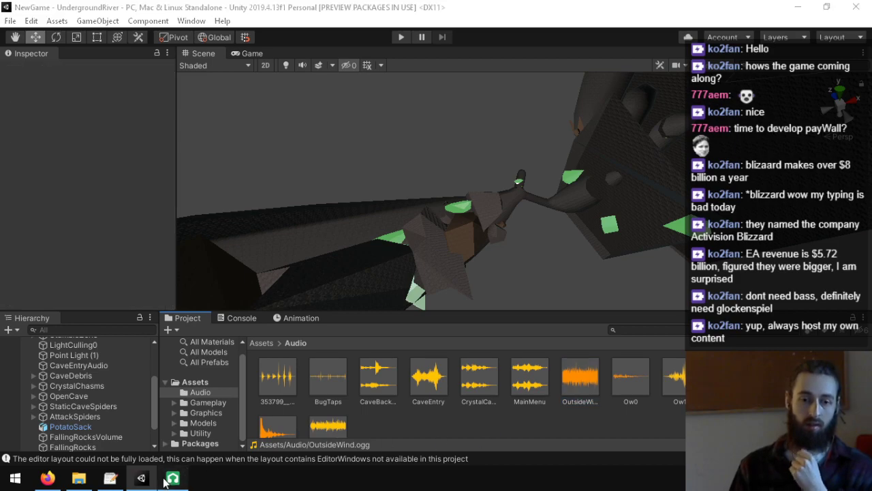
{"action": "left_click", "coordinate": [173, 477]}
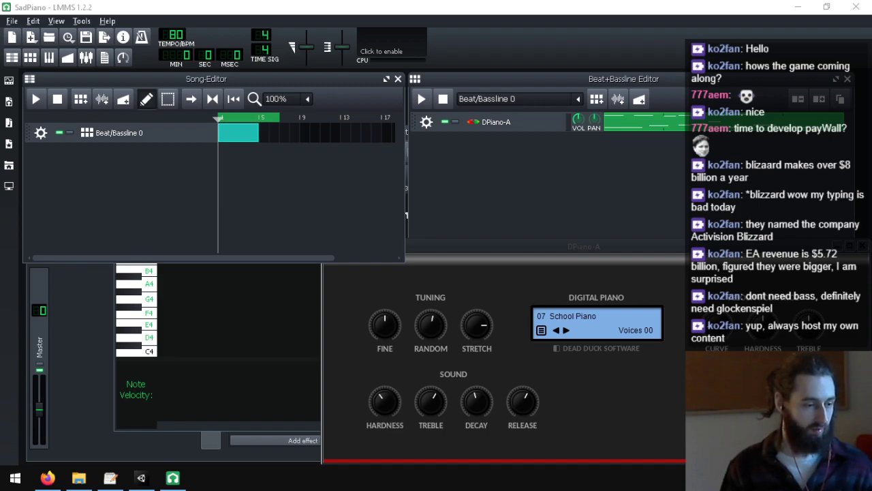
- Switch to Firefox and review the AudioWeather Free product page on lesound.io, including its features and footer
{"action": "left_click", "coordinate": [47, 480]}
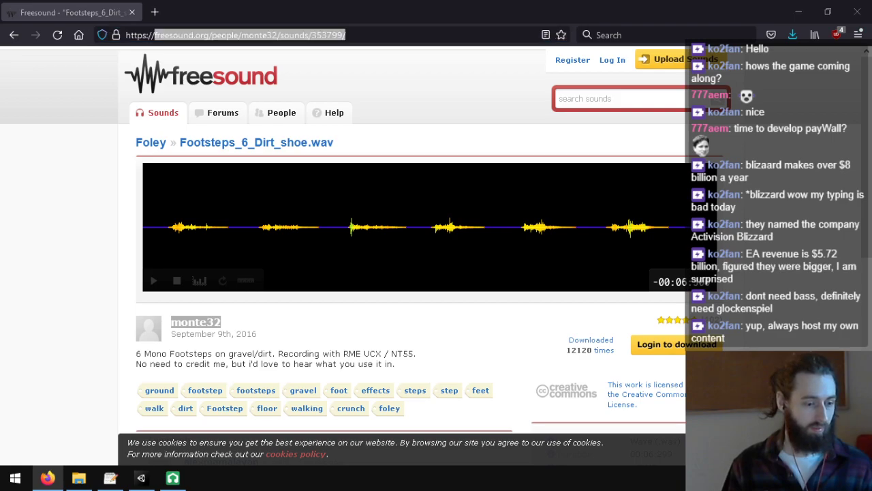
{"action": "left_click_drag", "start_coordinate": [871, 11], "coordinate": [409, 11]}
{"action": "scroll", "coordinate": [346, 183], "scroll_direction": "down", "scroll_amount": 4}
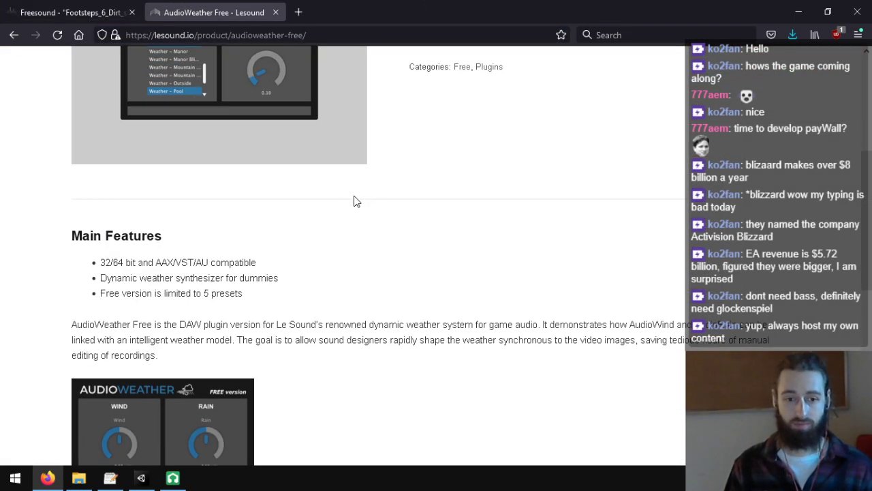
{"action": "scroll", "coordinate": [352, 199], "scroll_direction": "down", "scroll_amount": 5}
{"action": "scroll", "coordinate": [352, 199], "scroll_direction": "up", "scroll_amount": 5}
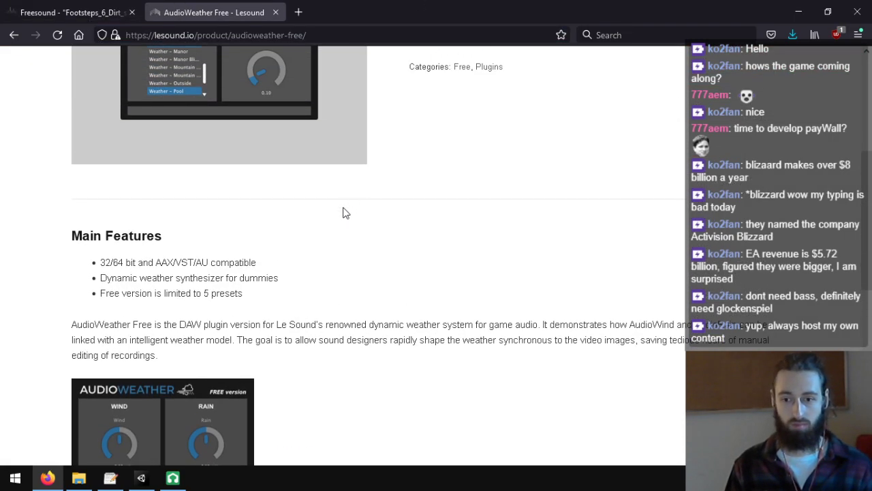
{"action": "scroll", "coordinate": [338, 217], "scroll_direction": "down", "scroll_amount": 5}
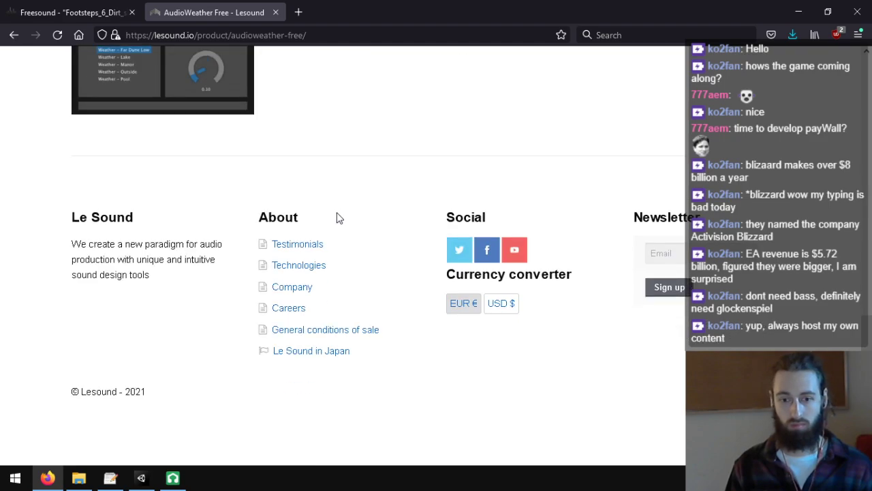
{"action": "scroll", "coordinate": [337, 216], "scroll_direction": "up", "scroll_amount": 10}
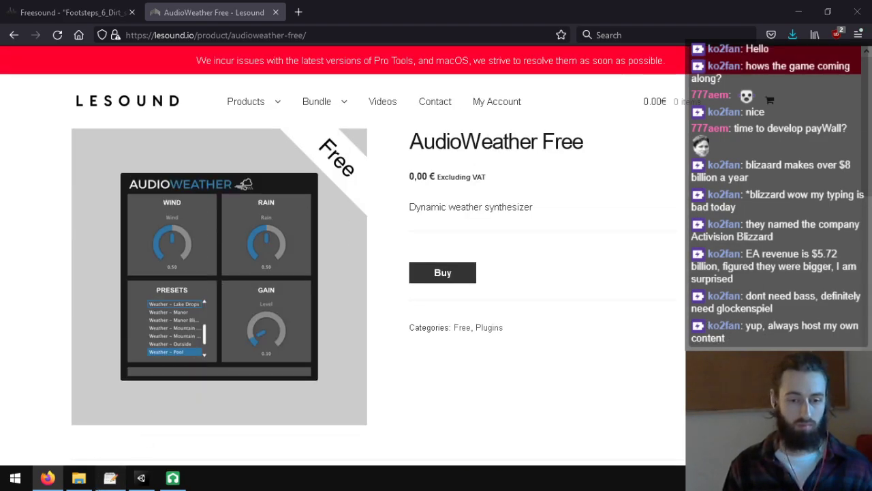
- Switch to Credits.txt and add an "Audio Weather" line directly above the footsteps credit in the Audio section
{"action": "left_click", "coordinate": [110, 478]}
{"action": "key", "text": "BackSpace"}
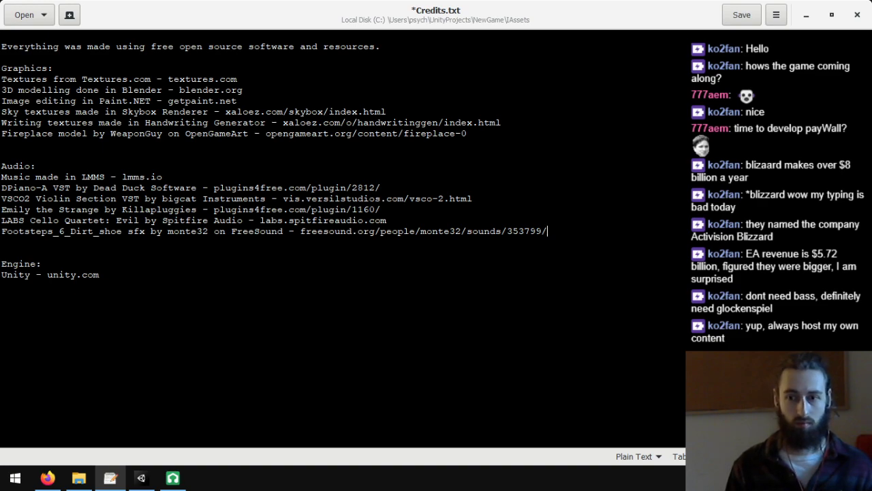
{"action": "key", "text": "Return"}
{"action": "type", "text": "Audio Wea"}
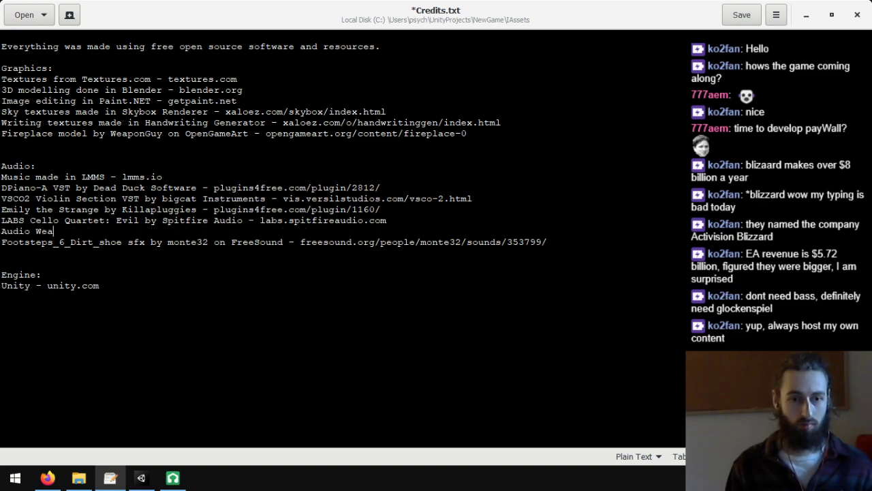
{"action": "type", "text": "ther"}
- Check the plugin's exact name on the Lesound page and correct its credit line to "AudioWeather Free VST"
{"action": "left_click", "coordinate": [47, 477]}
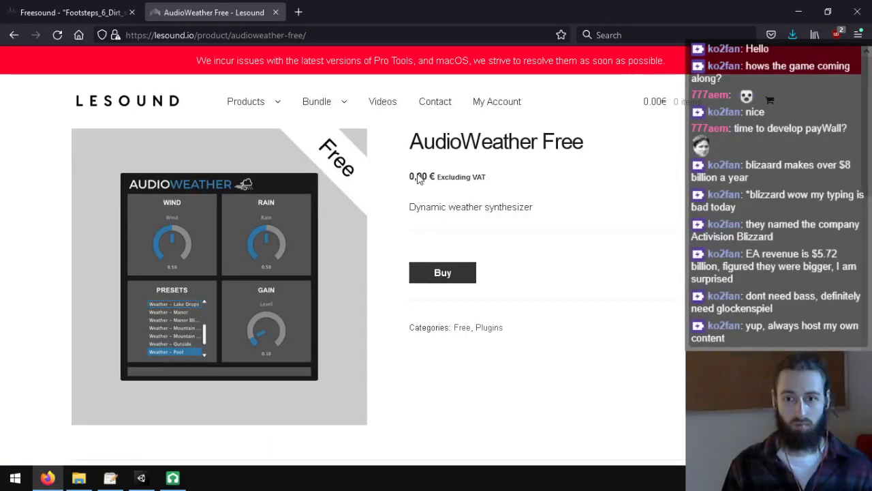
{"action": "left_click", "coordinate": [109, 478]}
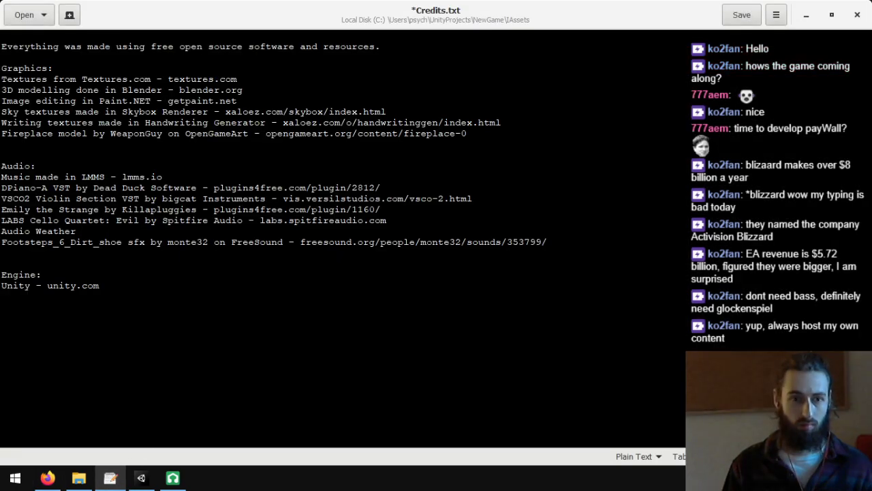
{"action": "key", "text": "BackSpace"}
{"action": "key", "text": "BackSpace"}
{"action": "key", "text": "BackSpace"}
{"action": "key", "text": "BackSpace"}
{"action": "key", "text": "BackSpace"}
{"action": "key", "text": "BackSpace"}
{"action": "key", "text": "BackSpace"}
{"action": "key", "text": "BackSpace"}
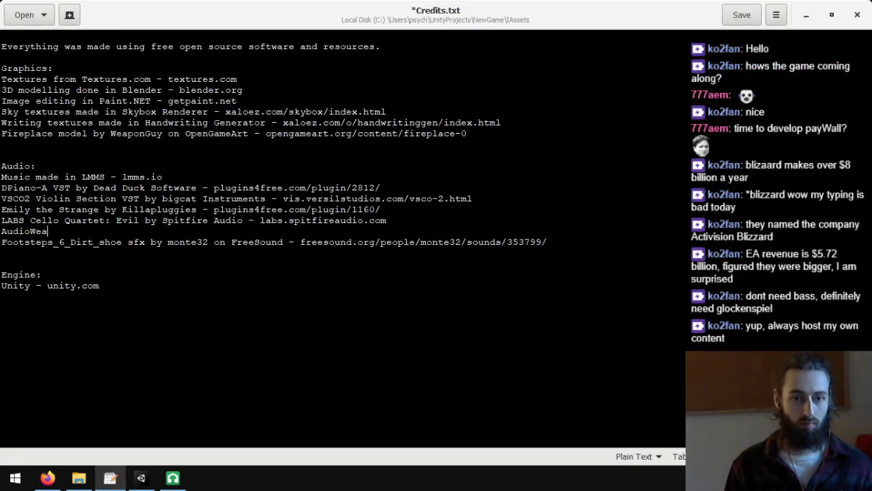
{"action": "type", "text": "Weather FRE"}
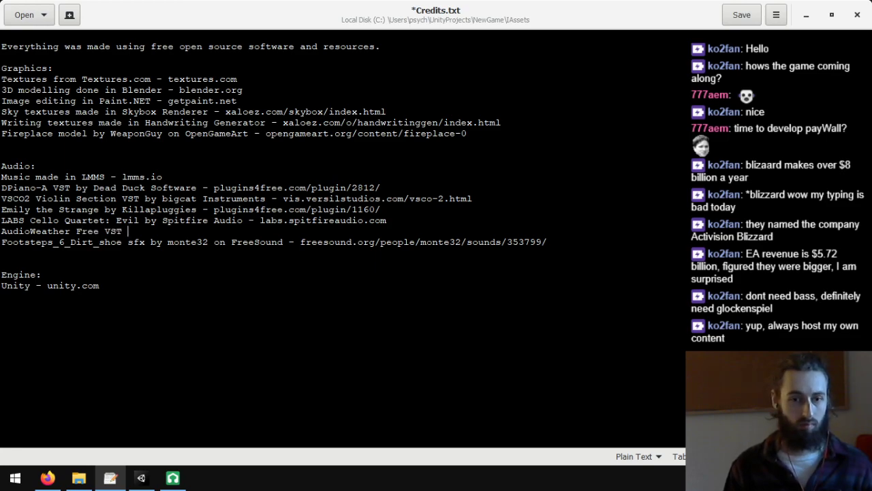
- Complete the AudioWeather Free VST credit with "by Lesound" and the product page address copied from Firefox, lesound.io/product/audioweather-free/
{"action": "left_click", "coordinate": [47, 478]}
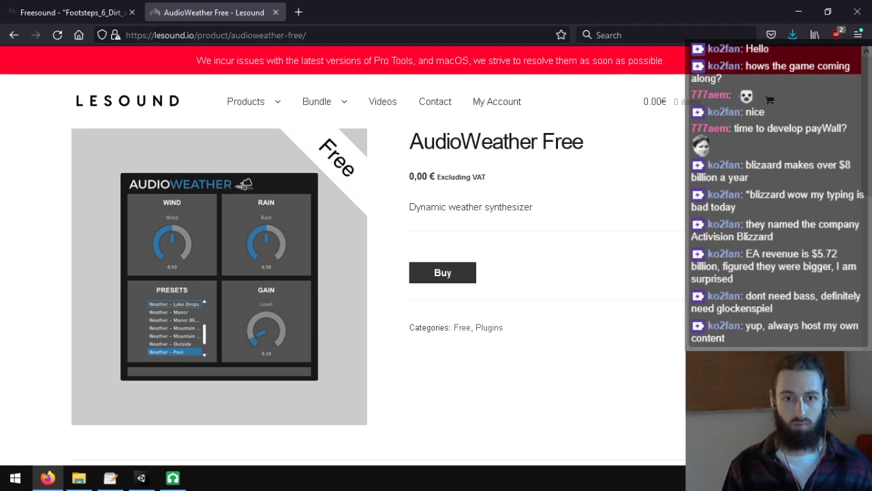
{"action": "key", "text": "ctrl+l"}
{"action": "key", "text": "ctrl+c"}
{"action": "left_click", "coordinate": [110, 477]}
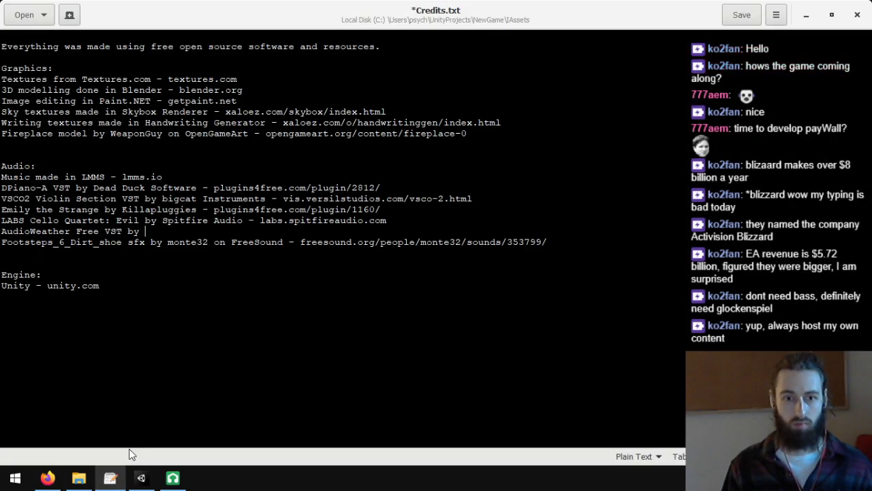
{"action": "type", "text": "Lesoun"}
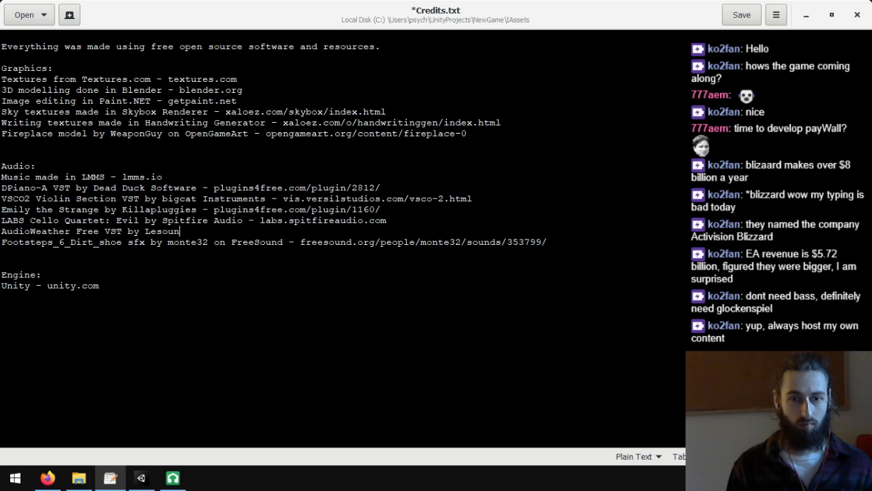
{"action": "type", "text": "d -"}
{"action": "key", "text": "ctrl+v"}
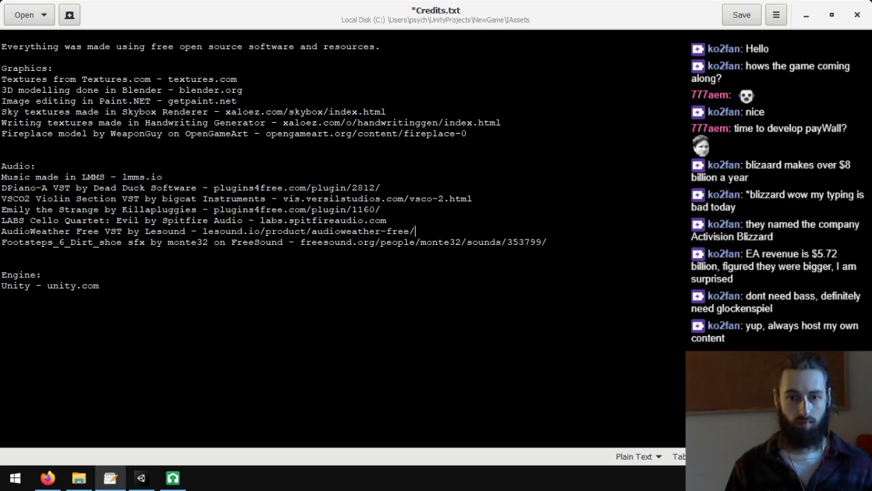
- Check the company name's spelling on the Lesound homepage, correct the AudioWeather credit to "Le Sound", and save Credits.txt
{"action": "left_click", "coordinate": [62, 482]}
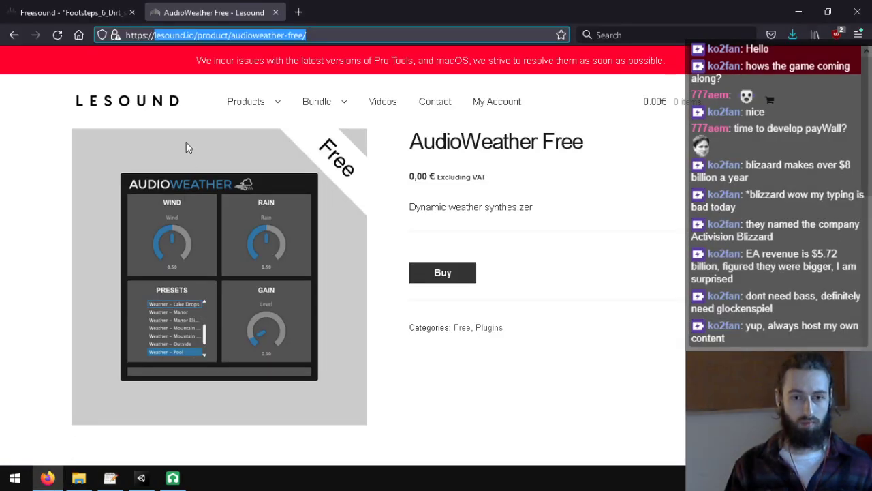
{"action": "left_click", "coordinate": [127, 102]}
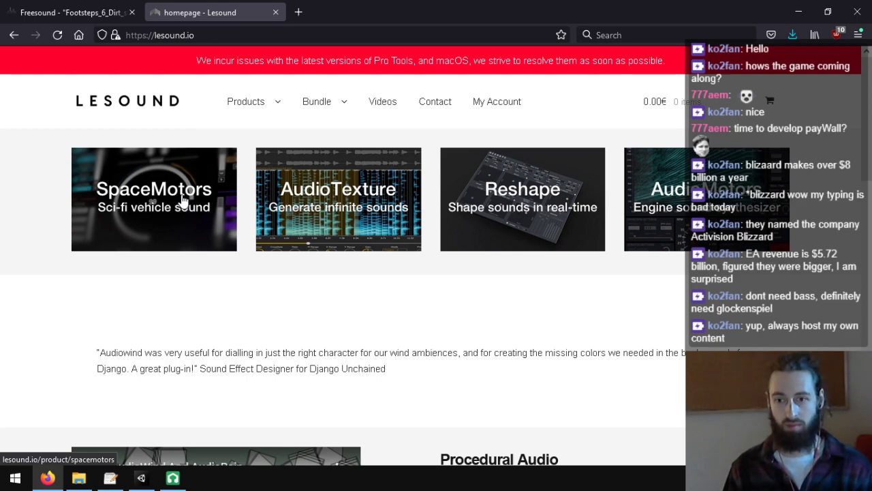
{"action": "scroll", "coordinate": [183, 199], "scroll_direction": "down", "scroll_amount": 5}
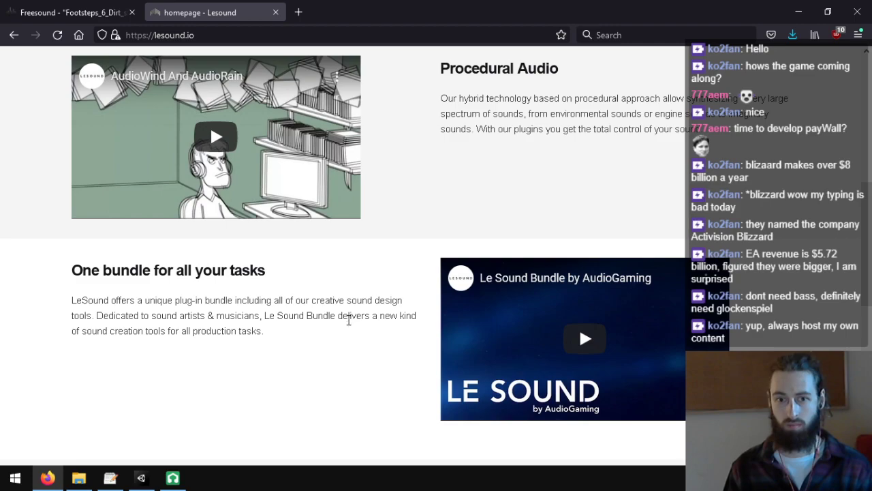
{"action": "scroll", "coordinate": [347, 325], "scroll_direction": "down", "scroll_amount": 3}
{"action": "scroll", "coordinate": [266, 256], "scroll_direction": "down", "scroll_amount": 3}
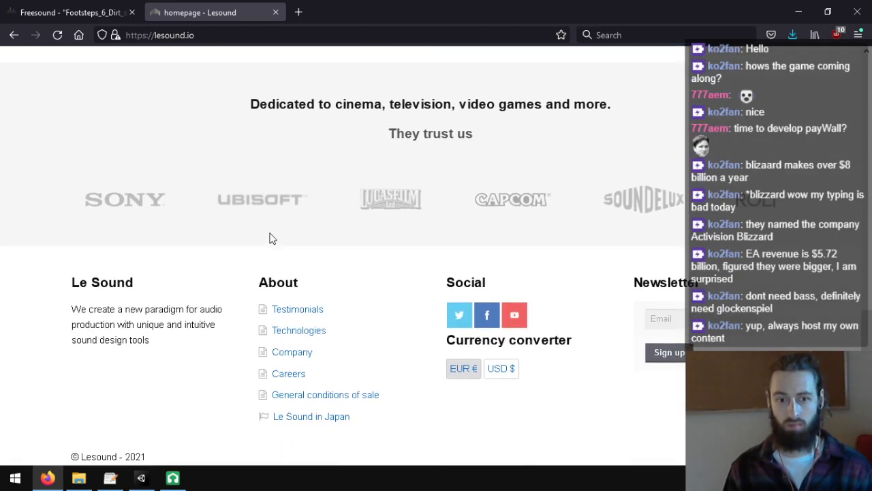
{"action": "scroll", "coordinate": [225, 233], "scroll_direction": "down", "scroll_amount": 1}
{"action": "left_click", "coordinate": [110, 477]}
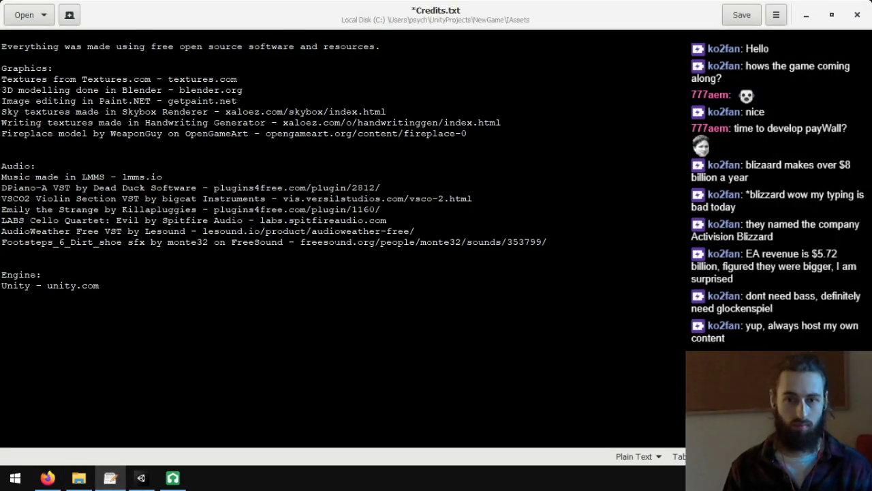
{"action": "left_click", "coordinate": [156, 231]}
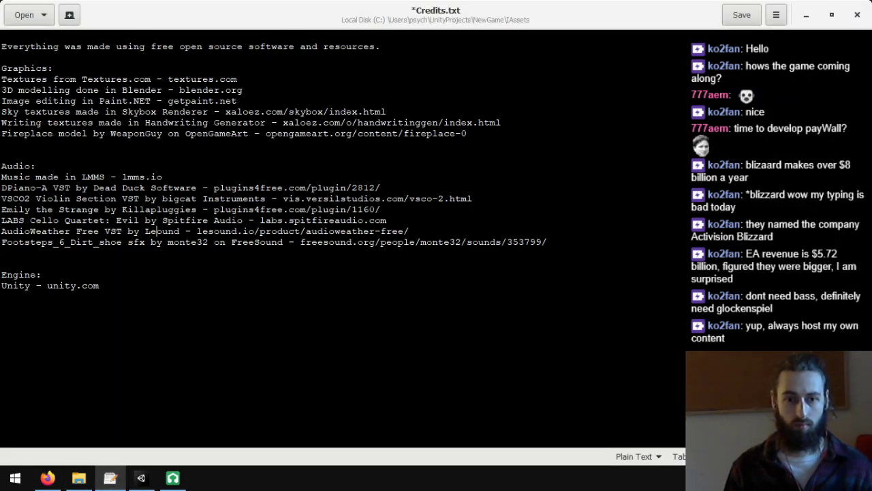
{"action": "key", "text": "Delete"}
{"action": "type", "text": "S"}
{"action": "key", "text": "ctrl+s"}
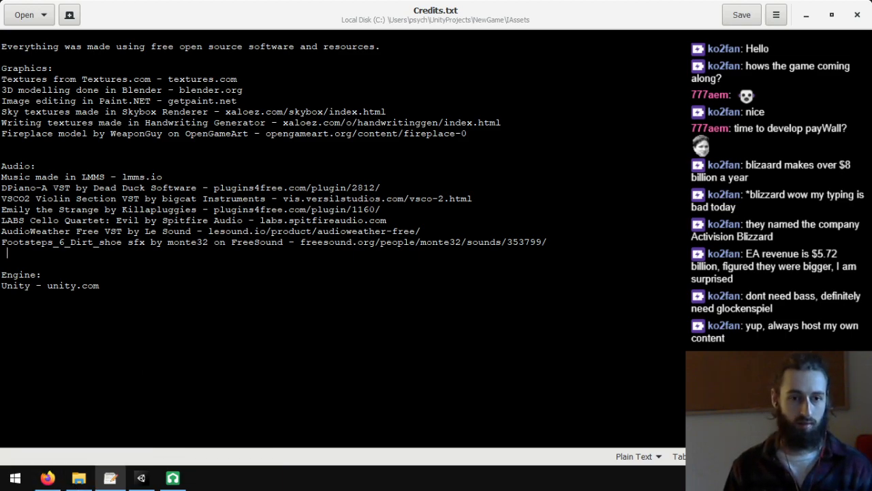
- Remove the stray space from the blank line below the footsteps credit
{"action": "key", "text": "BackSpace"}
{"action": "key", "text": "BackSpace"}
{"action": "key", "text": "Return"}
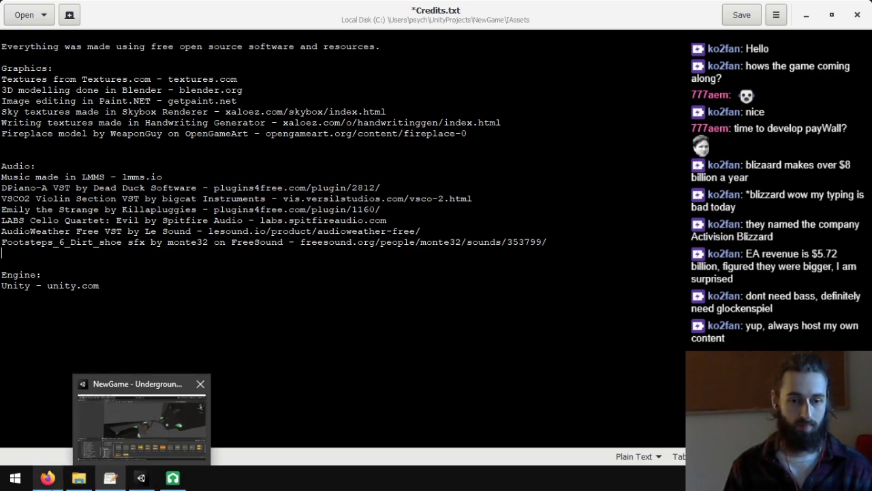
- Switch to Firefox, close the Lesound page, and close the browser window
{"action": "left_click", "coordinate": [47, 478]}
{"action": "scroll", "coordinate": [212, 246], "scroll_direction": "up", "scroll_amount": 15}
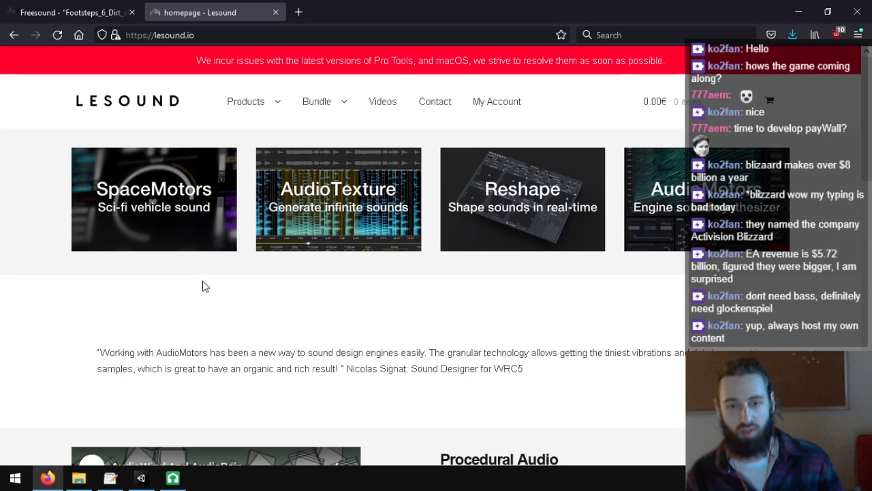
{"action": "left_click", "coordinate": [275, 13]}
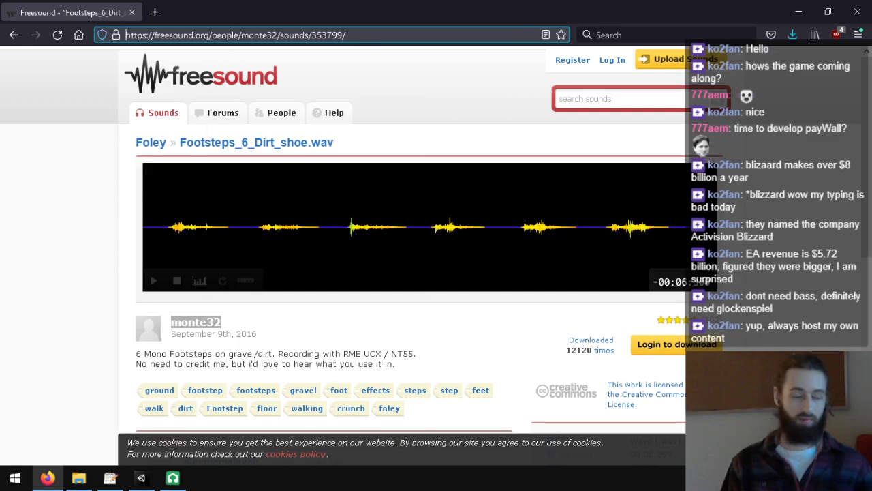
{"action": "left_click", "coordinate": [857, 11]}
- Switch to LMMS, start a new project with a Beat/Bassline track, and check the LB302 folder in My Presets
{"action": "left_click", "coordinate": [173, 478]}
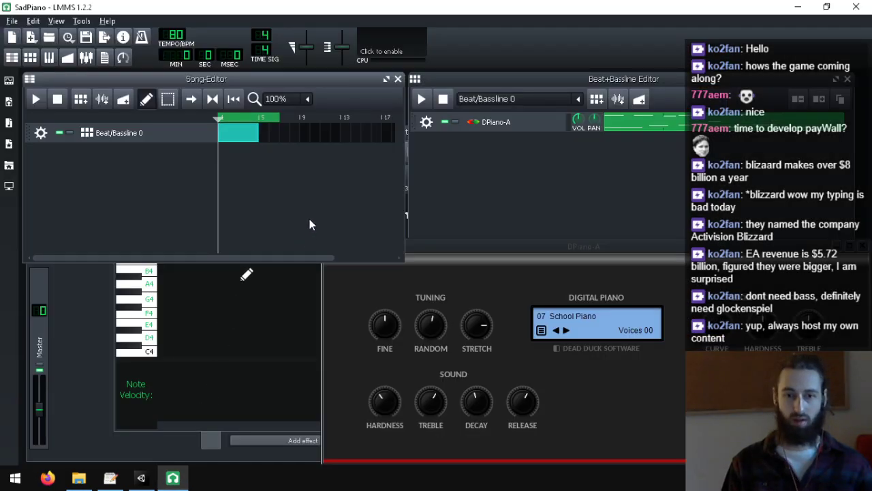
{"action": "left_click", "coordinate": [12, 21]}
{"action": "left_click", "coordinate": [20, 35]}
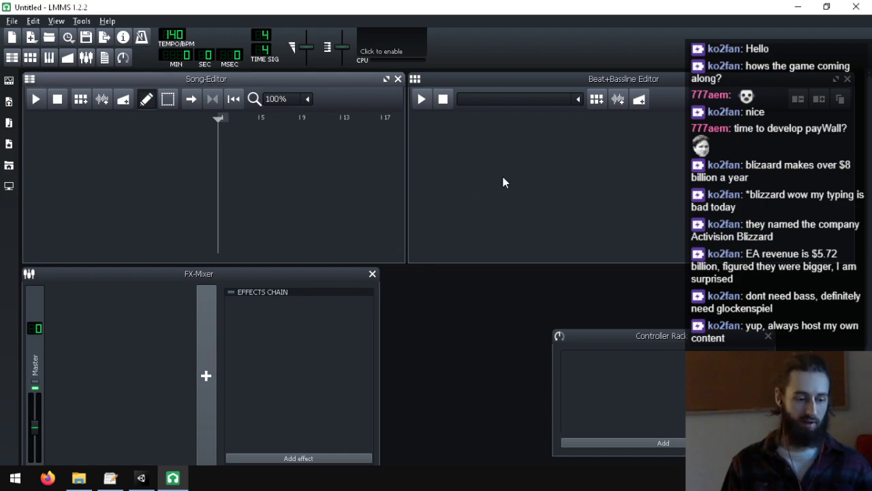
{"action": "left_click", "coordinate": [507, 126]}
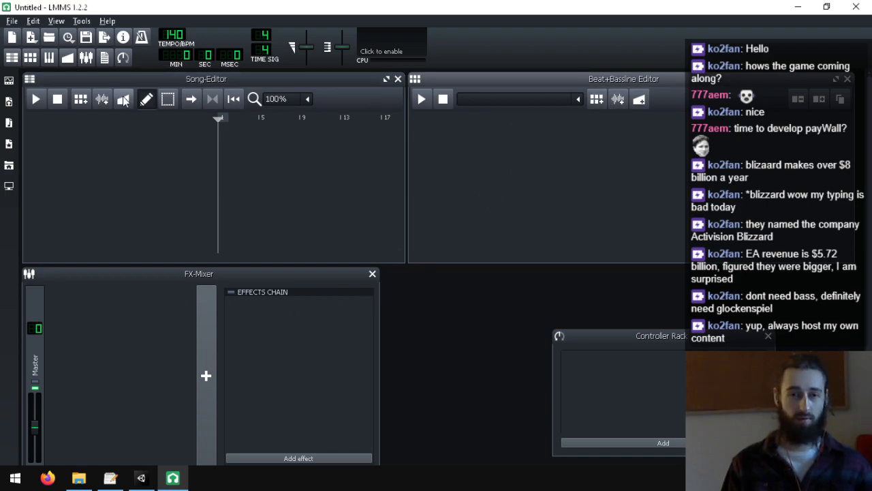
{"action": "left_click", "coordinate": [80, 99]}
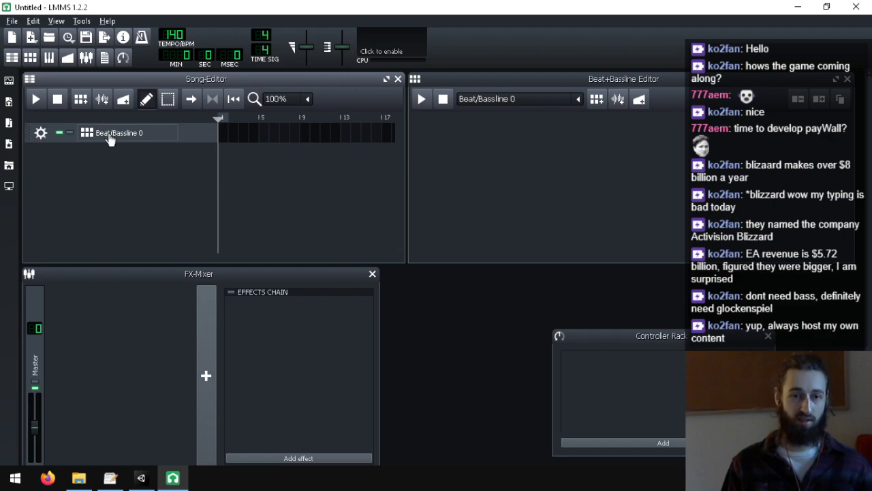
{"action": "left_click", "coordinate": [10, 167]}
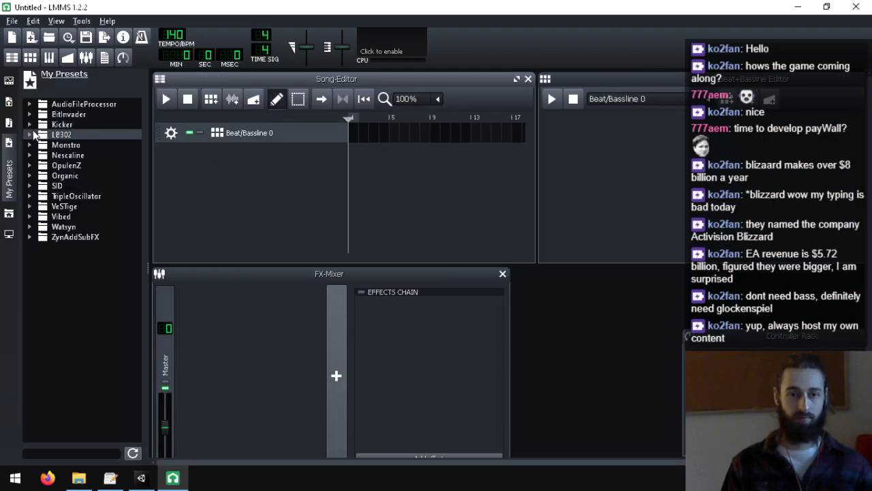
{"action": "left_click", "coordinate": [31, 134]}
{"action": "left_click", "coordinate": [31, 134]}
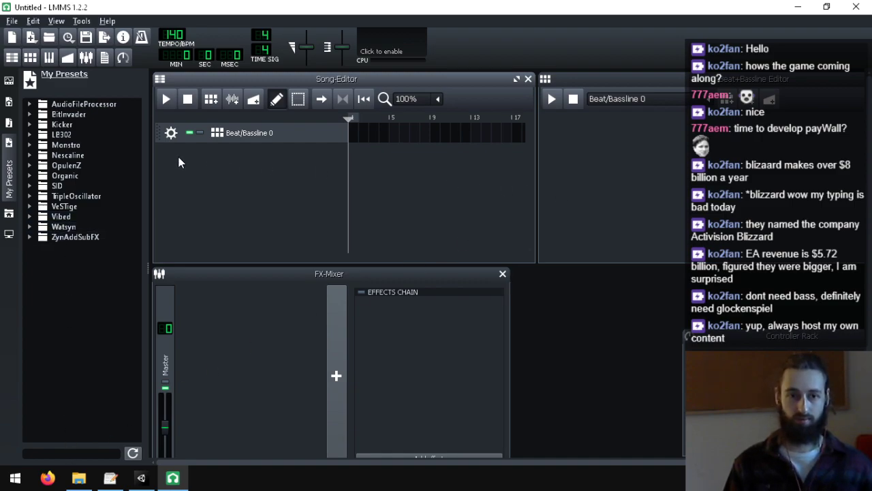
- Switch back to Credits.txt and save the file
{"action": "left_click", "coordinate": [110, 478]}
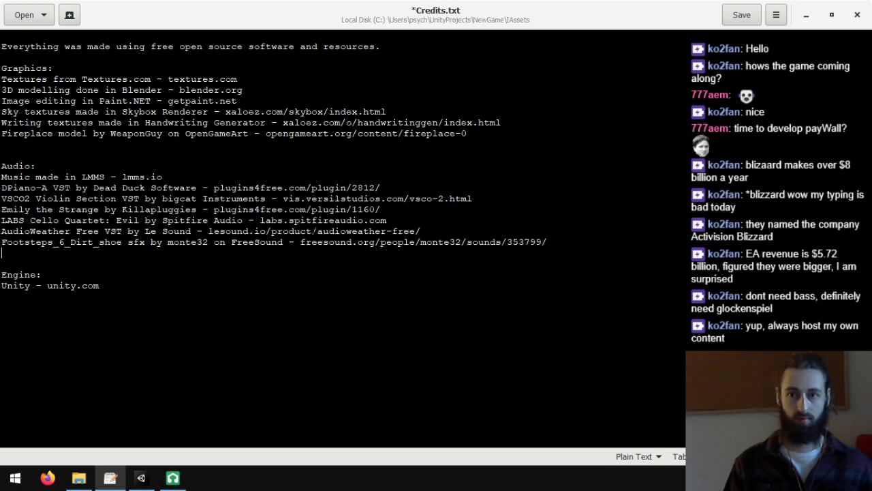
{"action": "key", "text": "ctrl+s"}
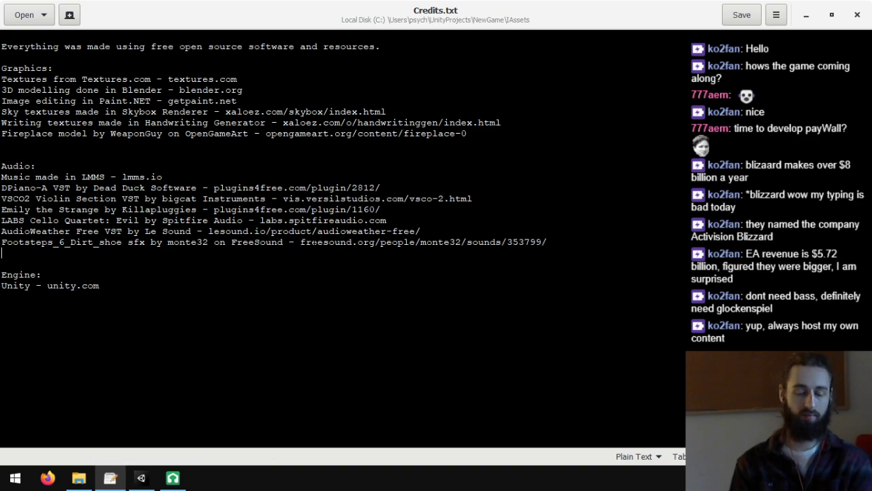
- Switch to Unity and look through the Models folder for assets that still need a credit
{"action": "left_click", "coordinate": [141, 478]}
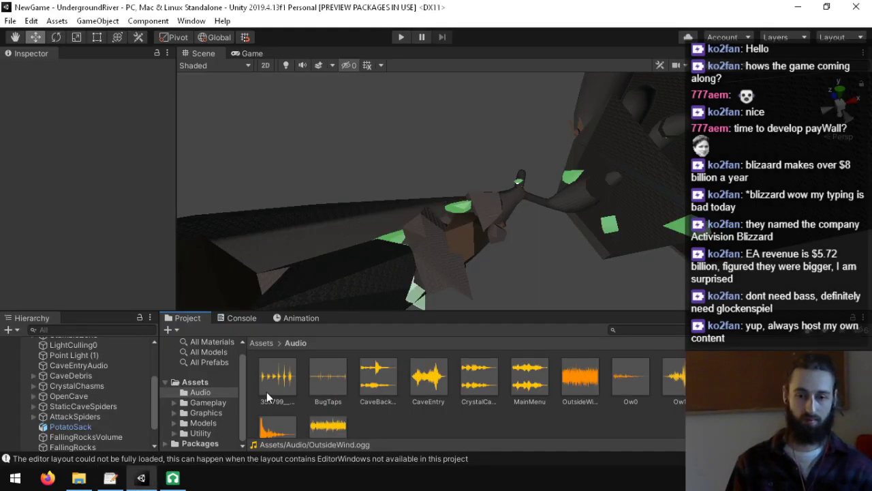
{"action": "left_click", "coordinate": [202, 424]}
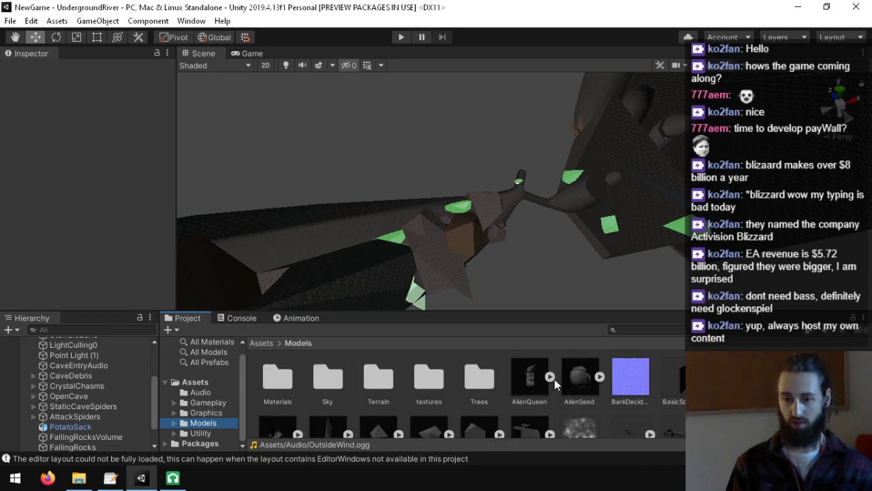
{"action": "scroll", "coordinate": [578, 382], "scroll_direction": "down", "scroll_amount": 2}
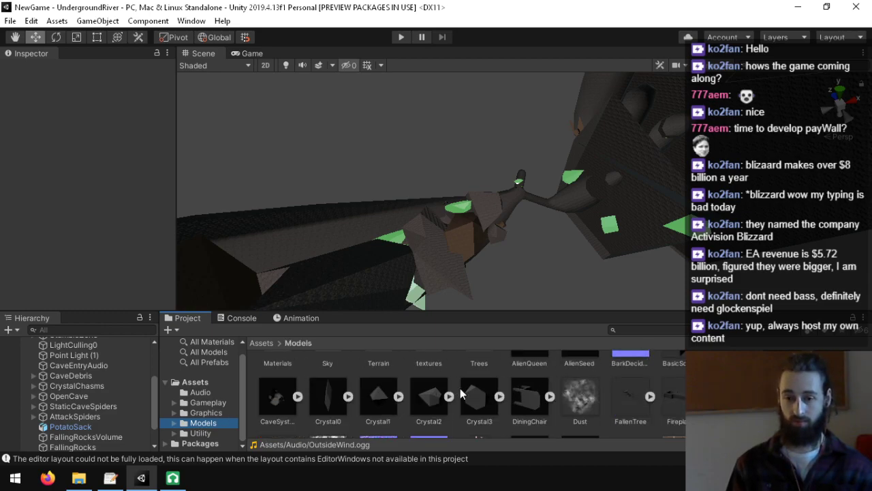
{"action": "scroll", "coordinate": [470, 392], "scroll_direction": "down", "scroll_amount": 3}
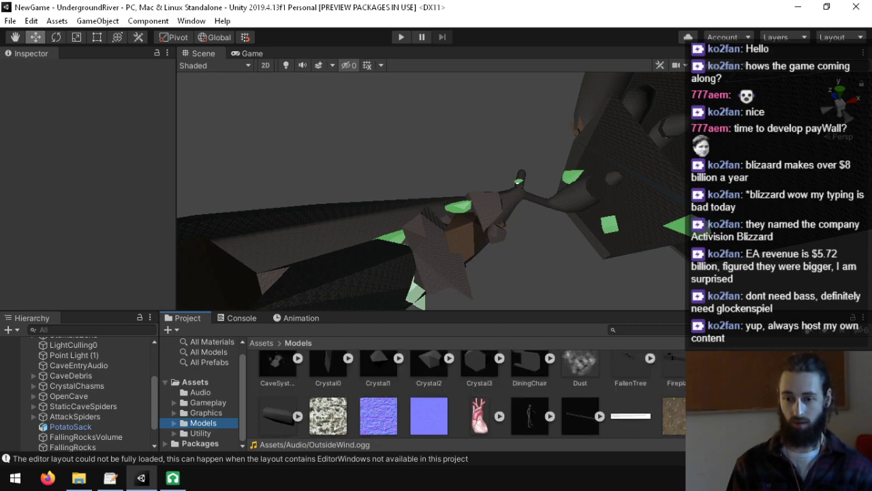
{"action": "scroll", "coordinate": [665, 391], "scroll_direction": "up", "scroll_amount": 2}
{"action": "scroll", "coordinate": [640, 395], "scroll_direction": "down", "scroll_amount": 2}
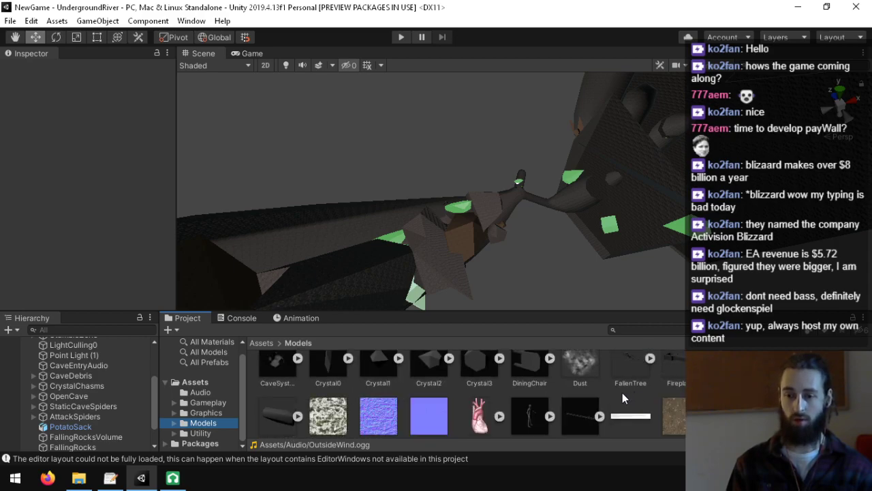
{"action": "scroll", "coordinate": [657, 399], "scroll_direction": "up", "scroll_amount": 1}
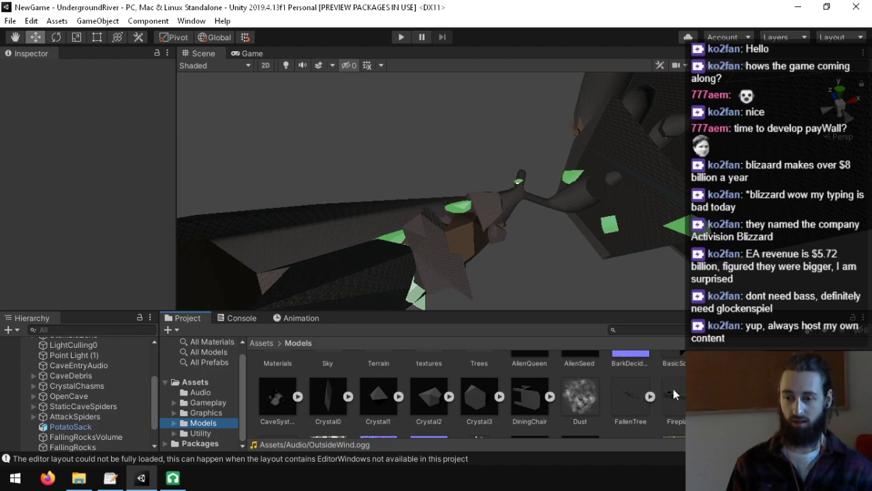
{"action": "scroll", "coordinate": [674, 390], "scroll_direction": "down", "scroll_amount": 4}
{"action": "scroll", "coordinate": [673, 390], "scroll_direction": "up", "scroll_amount": 1}
{"action": "scroll", "coordinate": [472, 394], "scroll_direction": "down", "scroll_amount": 3}
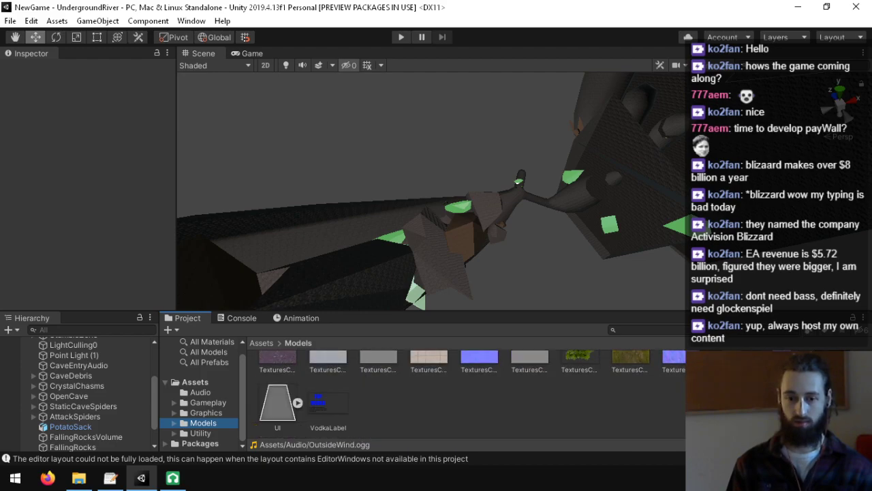
{"action": "left_click", "coordinate": [111, 477]}
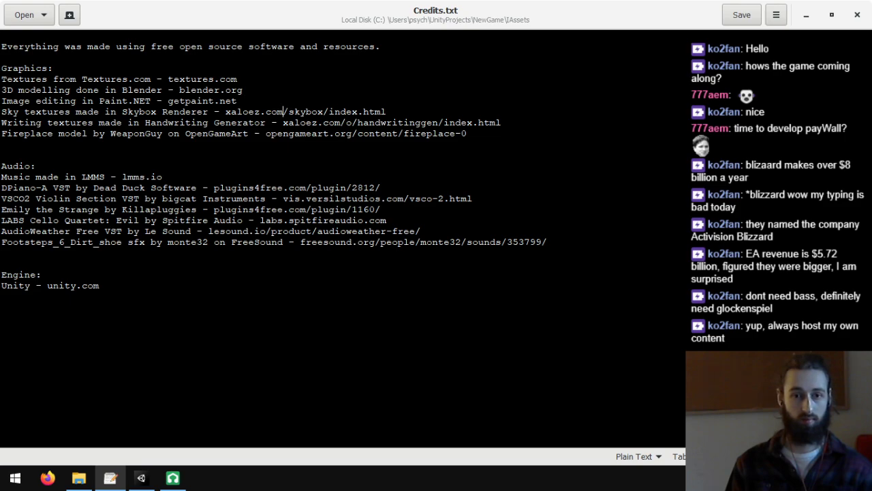
{"action": "key", "text": "Return"}
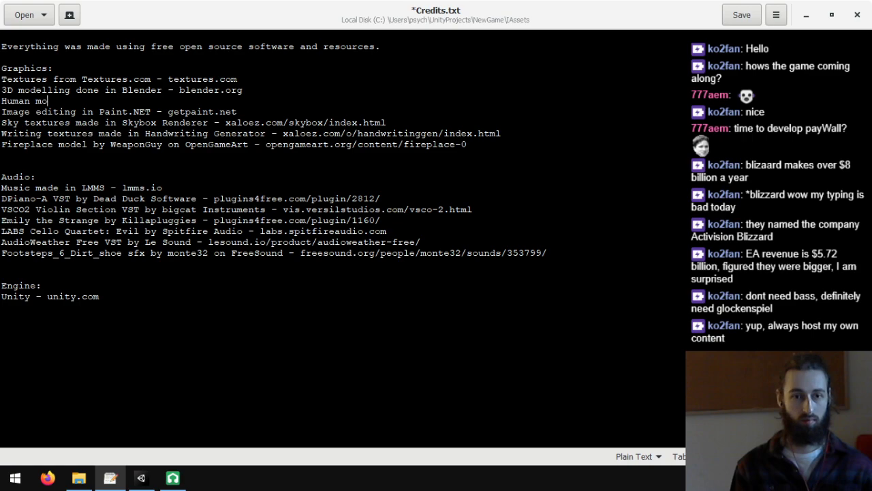
{"action": "type", "text": "Human model from MakeHuman -"}
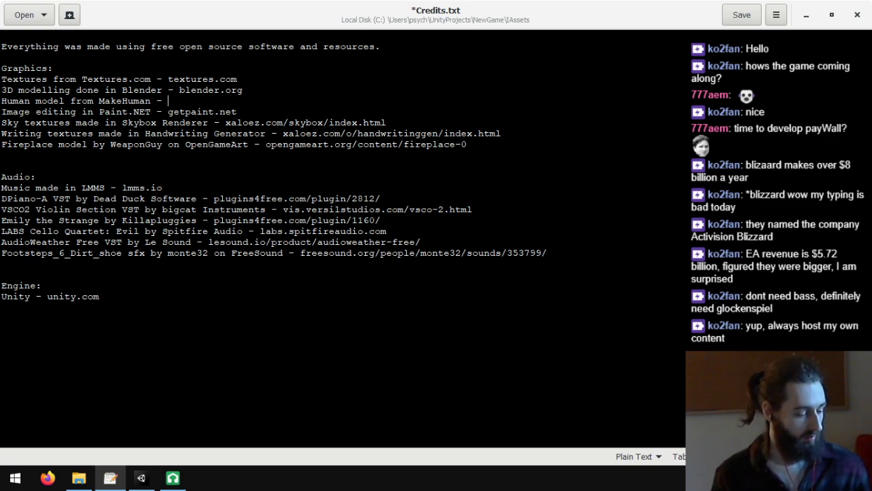
{"action": "key", "text": "alt+Tab"}
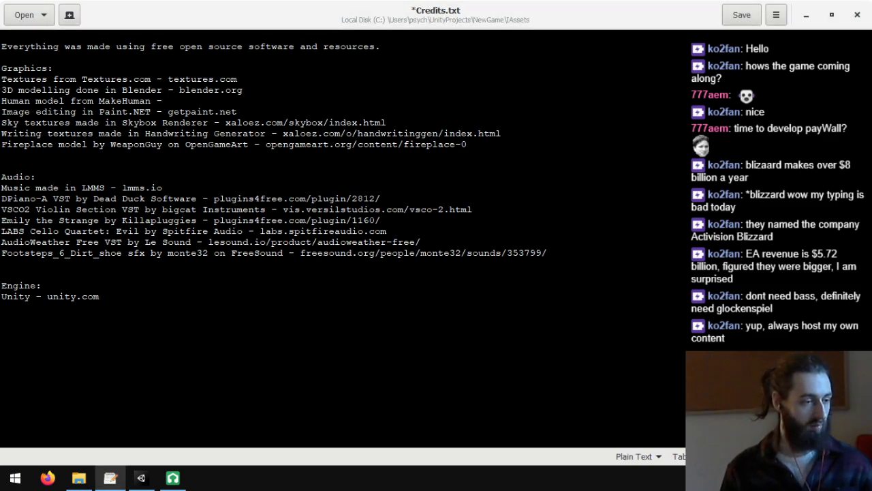
{"action": "key", "text": "alt+Tab"}
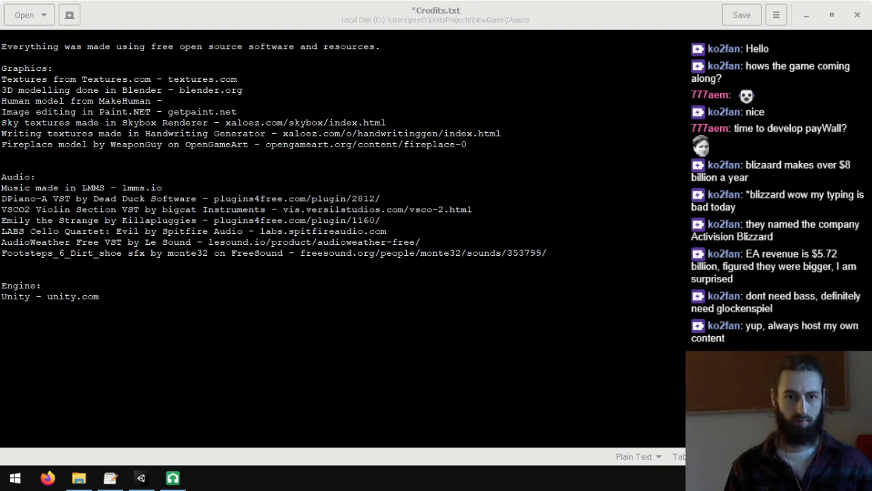
{"action": "key", "text": "alt+Tab"}
{"action": "type", "text": "http://www.makehumancommunity.org/"}
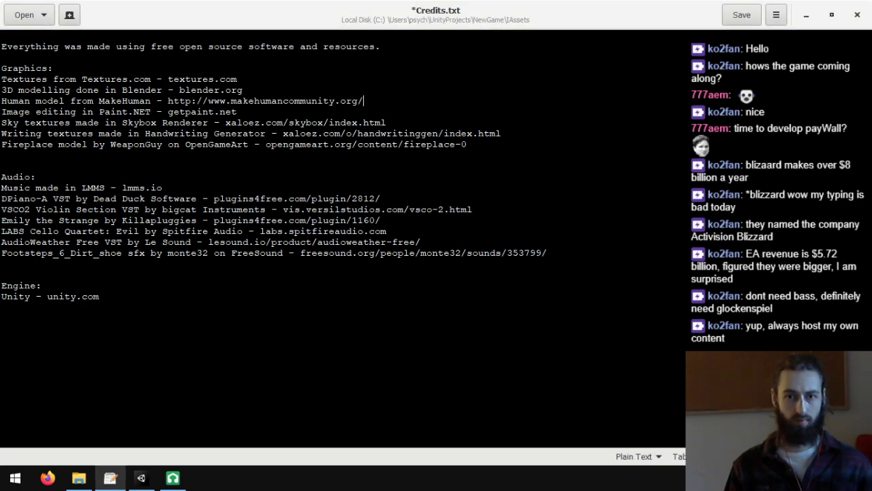
- Shorten the MakeHuman credit's link to makehumancommunity.org and save Credits.txt
{"action": "left_click_drag", "start_coordinate": [231, 100], "coordinate": [167, 101]}
{"action": "key", "text": "BackSpace"}
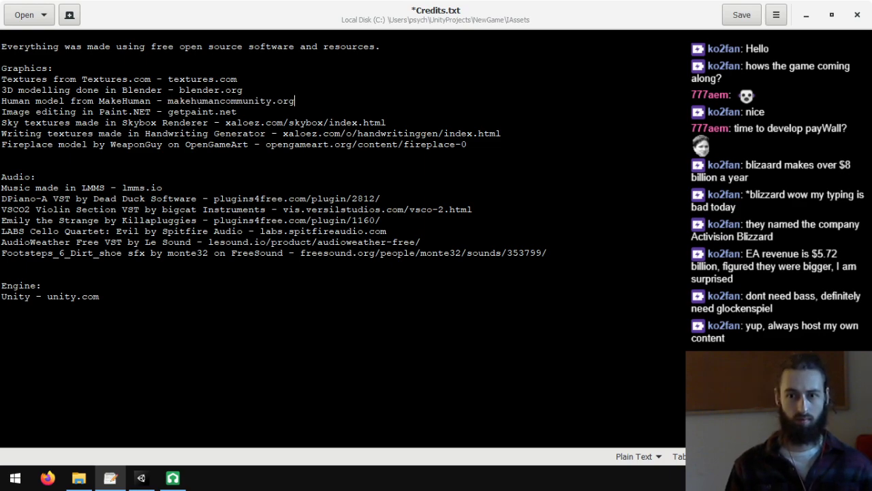
{"action": "key", "text": "ctrl+s"}
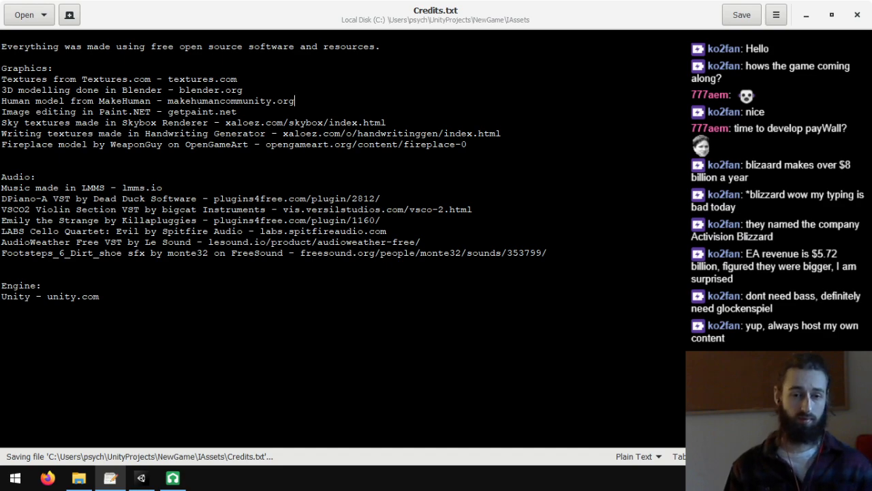
- Switch to LMMS and preview the Watsyn presets Pulse, Phase_bass and Epic_lead in My Presets
{"action": "left_click", "coordinate": [141, 478]}
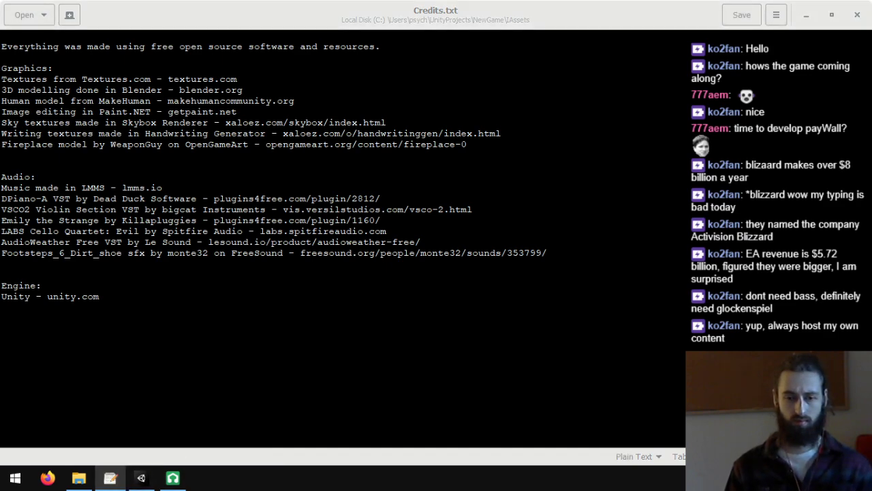
{"action": "left_click", "coordinate": [99, 296]}
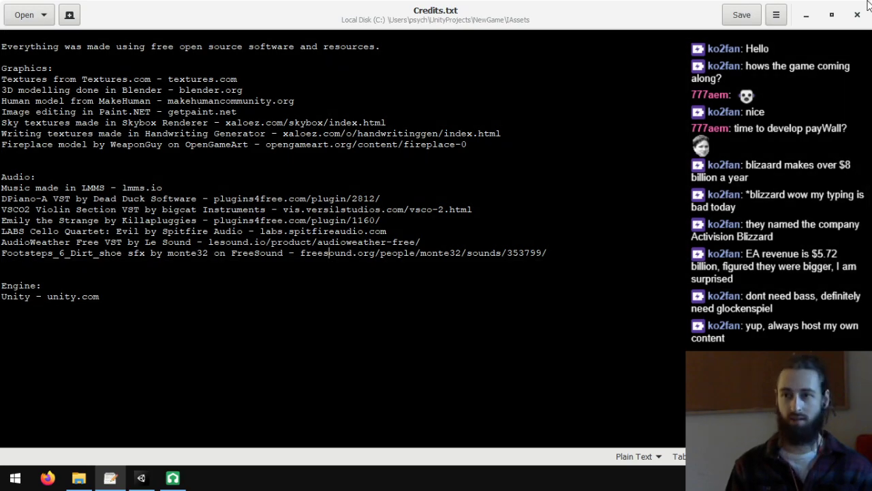
{"action": "left_click", "coordinate": [806, 15]}
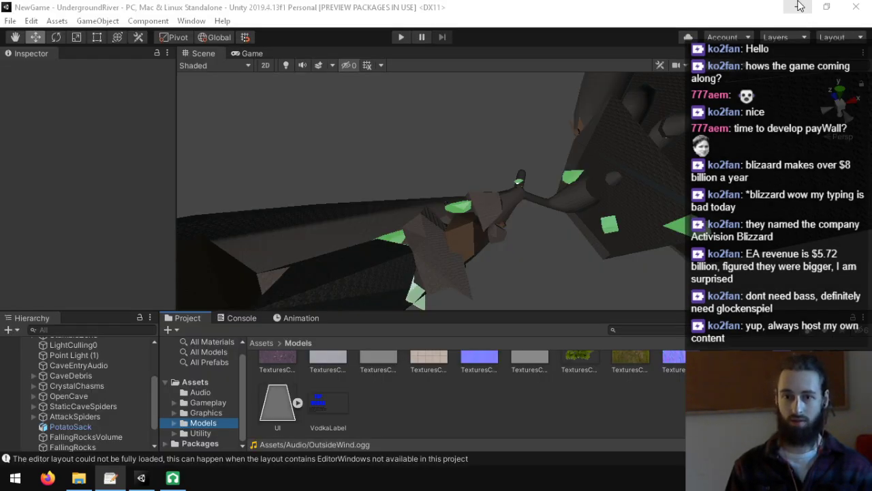
{"action": "left_click", "coordinate": [799, 6]}
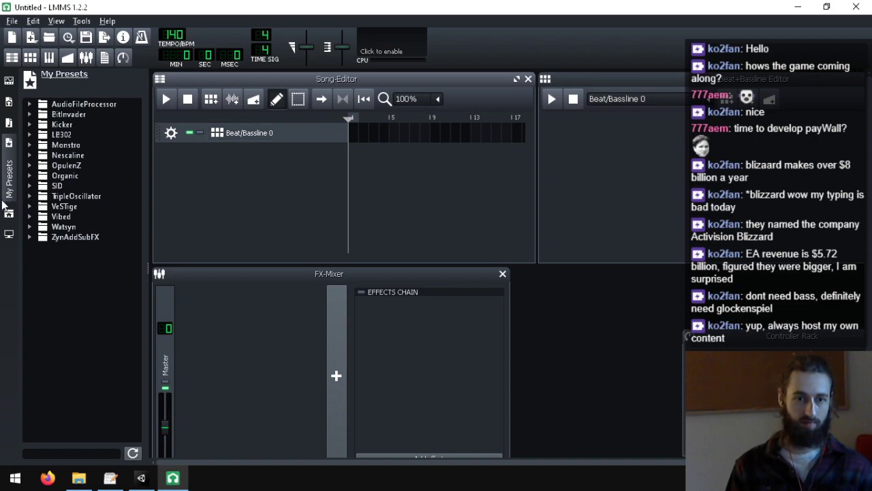
{"action": "left_click", "coordinate": [31, 225]}
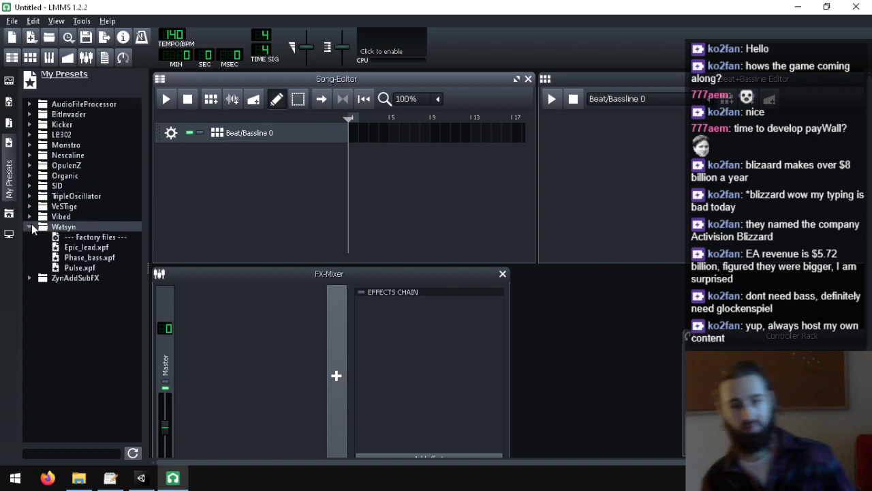
{"action": "left_click", "coordinate": [92, 269]}
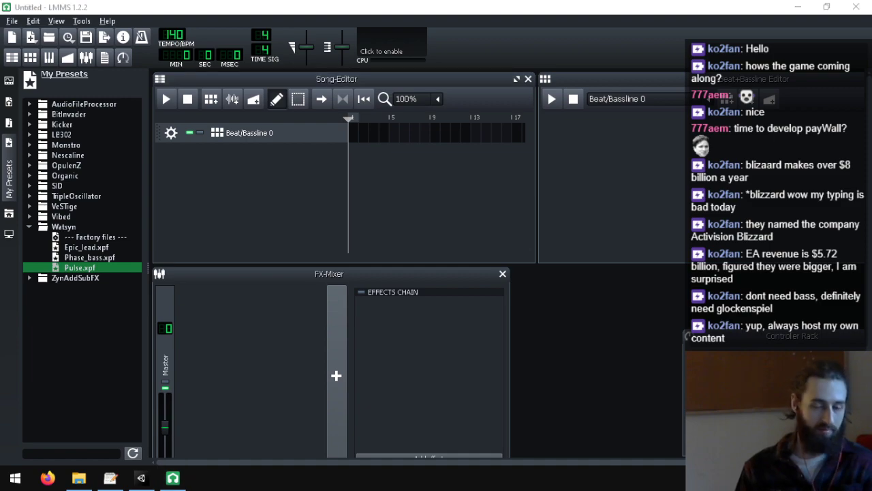
{"action": "left_click", "coordinate": [75, 258]}
{"action": "left_click", "coordinate": [79, 246]}
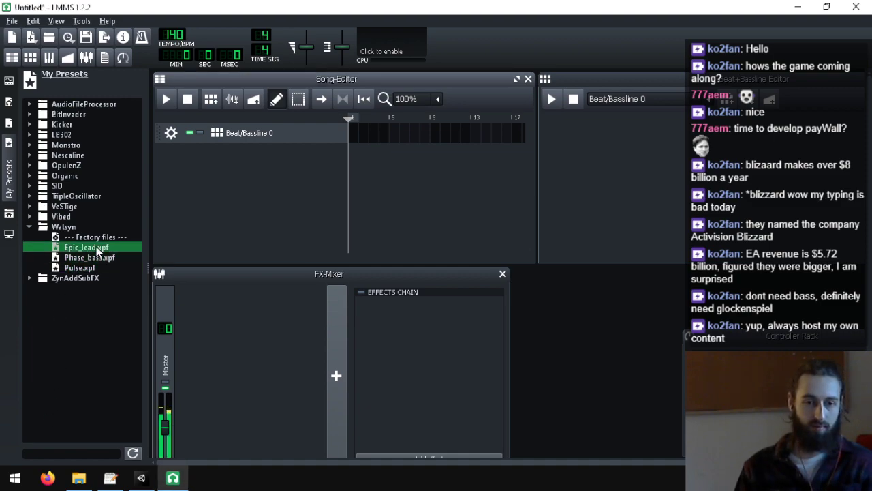
- Look through the ZynAddSubFX preset folders, previewing the first olivers-100 flute presets and checking SynthPiano
{"action": "left_click", "coordinate": [29, 278]}
{"action": "left_click", "coordinate": [29, 227]}
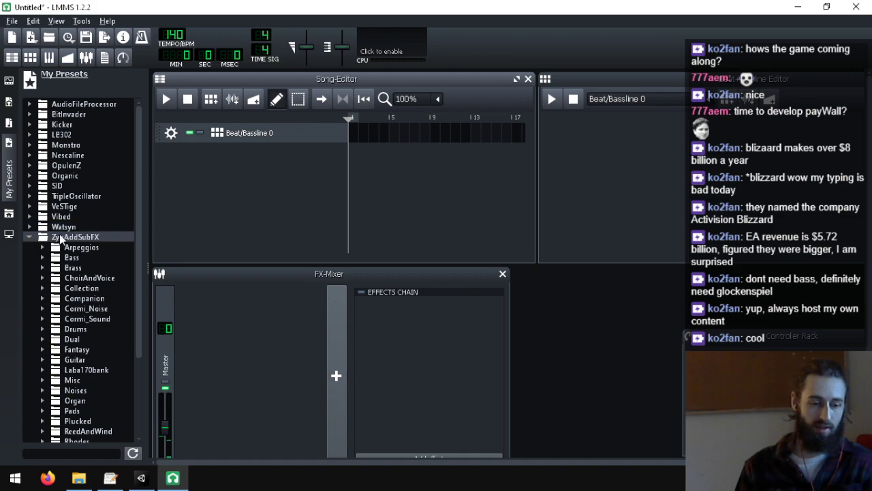
{"action": "scroll", "coordinate": [91, 260], "scroll_direction": "down", "scroll_amount": 2}
{"action": "scroll", "coordinate": [91, 259], "scroll_direction": "down", "scroll_amount": 1}
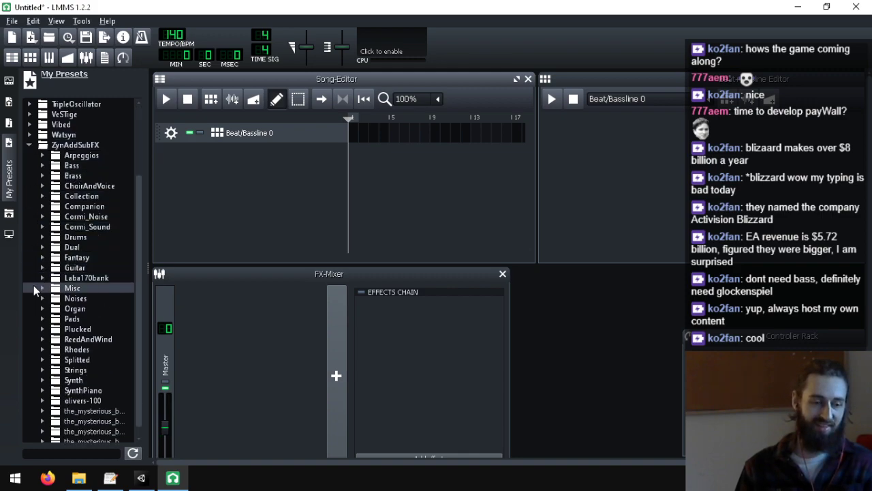
{"action": "scroll", "coordinate": [34, 285], "scroll_direction": "down", "scroll_amount": 1}
{"action": "left_click", "coordinate": [40, 391]}
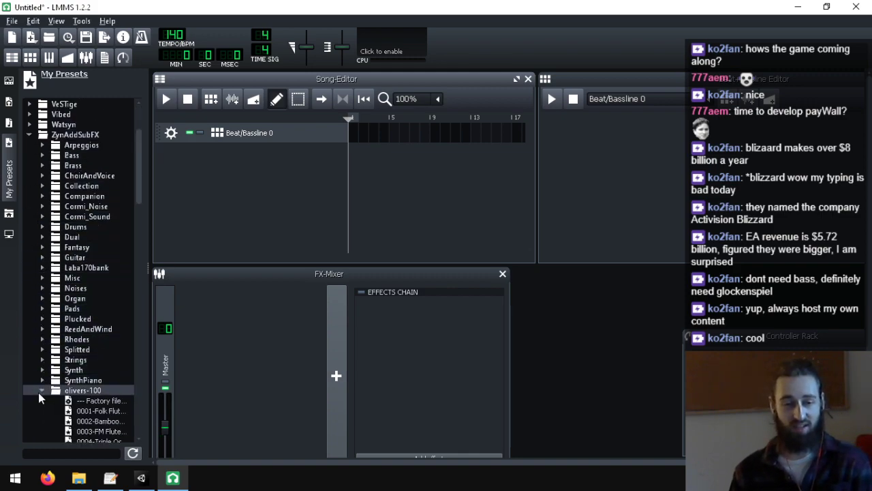
{"action": "scroll", "coordinate": [58, 375], "scroll_direction": "down", "scroll_amount": 4}
{"action": "left_click", "coordinate": [94, 311]}
{"action": "left_click", "coordinate": [98, 299]}
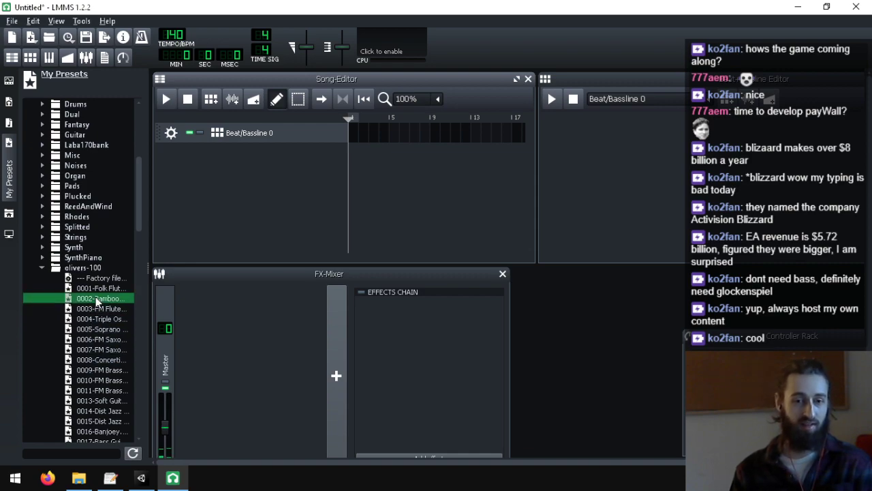
{"action": "left_click", "coordinate": [100, 290]}
{"action": "left_click", "coordinate": [41, 259]}
{"action": "left_click", "coordinate": [42, 267]}
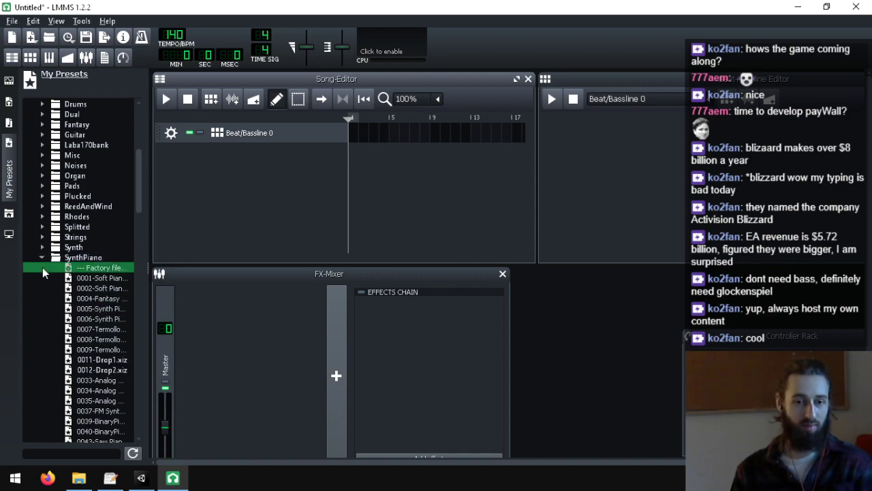
{"action": "left_click", "coordinate": [43, 258]}
{"action": "left_click", "coordinate": [41, 267]}
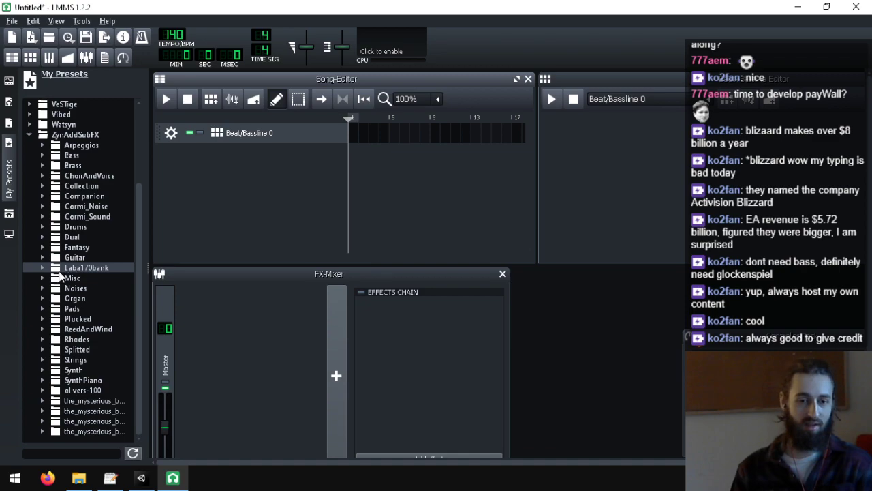
{"action": "left_click", "coordinate": [29, 134]}
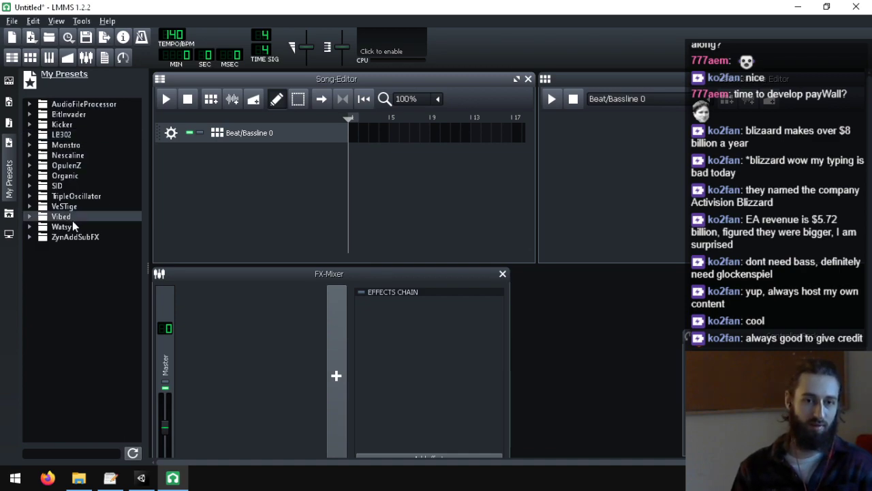
- List the VeSTige presets, then switch to Credits.txt and check its audio credits against them
{"action": "left_click", "coordinate": [41, 210]}
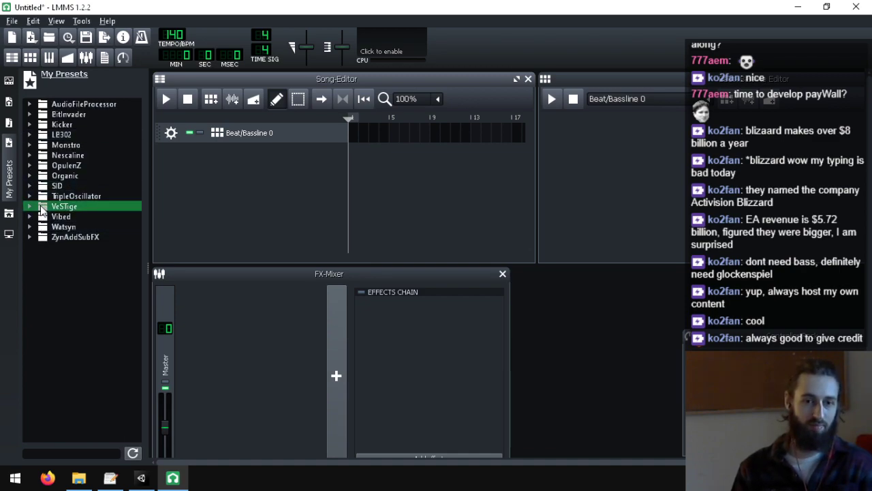
{"action": "left_click", "coordinate": [36, 210]}
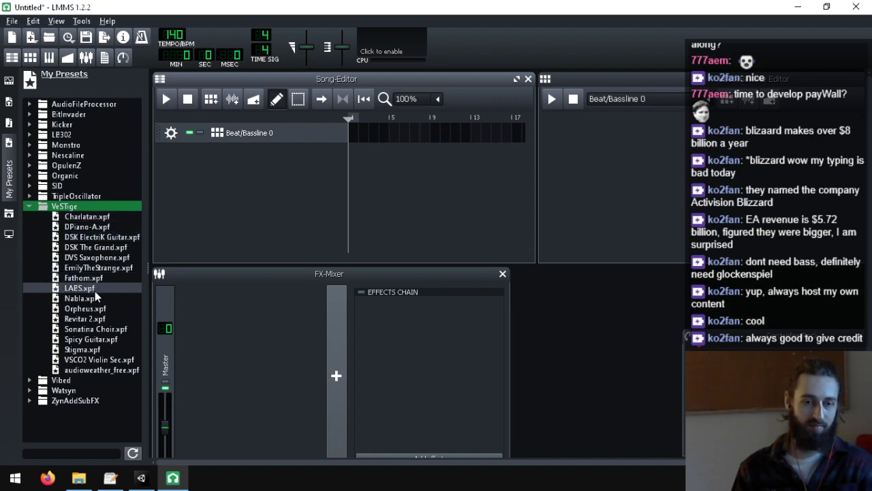
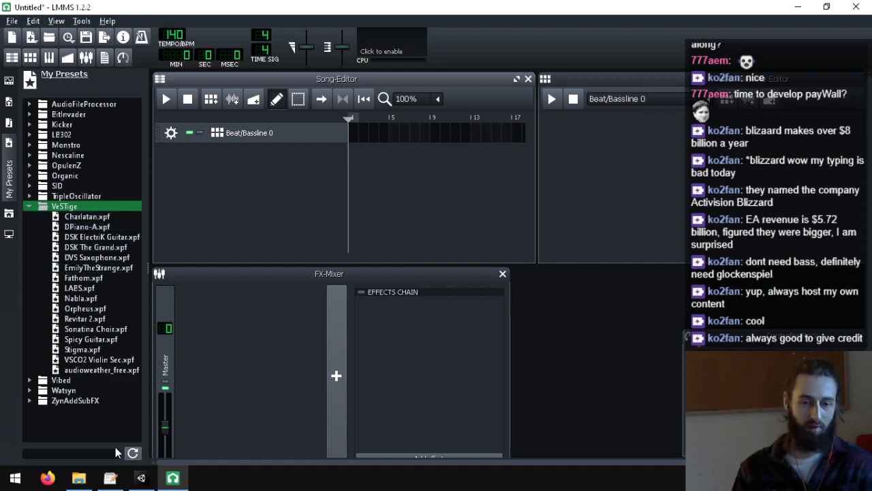
{"action": "left_click", "coordinate": [110, 478]}
{"action": "left_click_drag", "start_coordinate": [100, 296], "coordinate": [2, 112]}
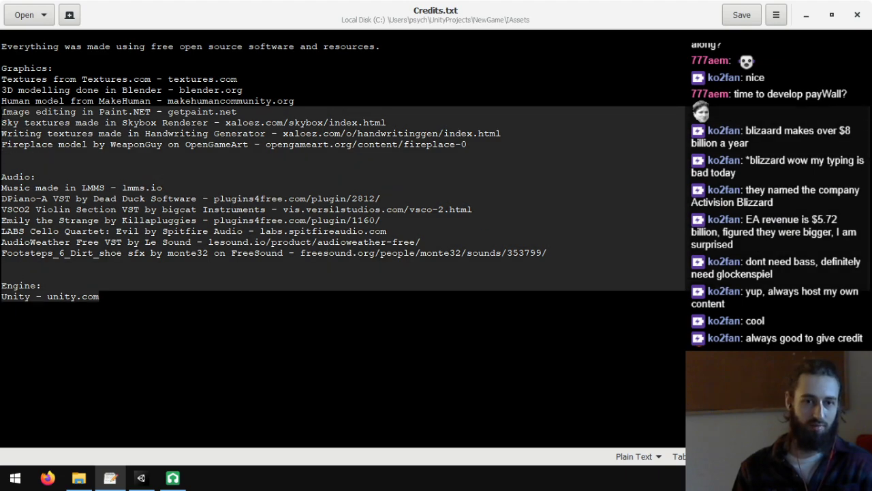
{"action": "left_click", "coordinate": [70, 134]}
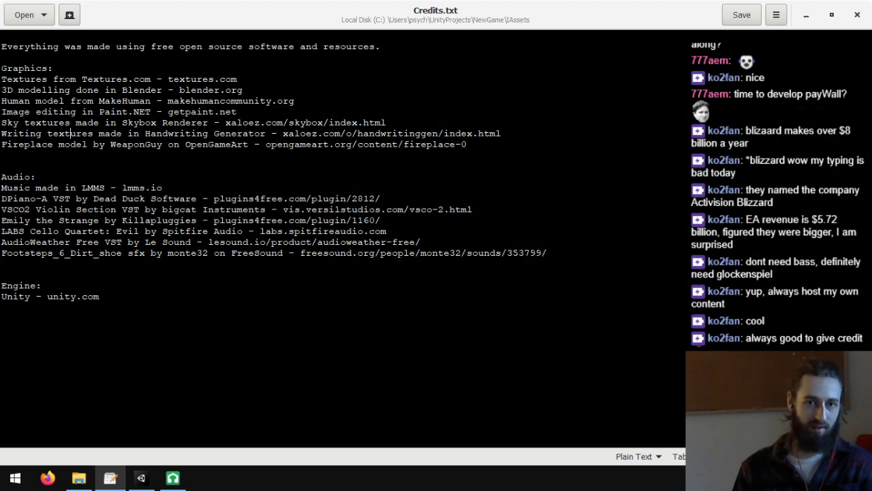
{"action": "left_click_drag", "start_coordinate": [294, 101], "coordinate": [245, 90]}
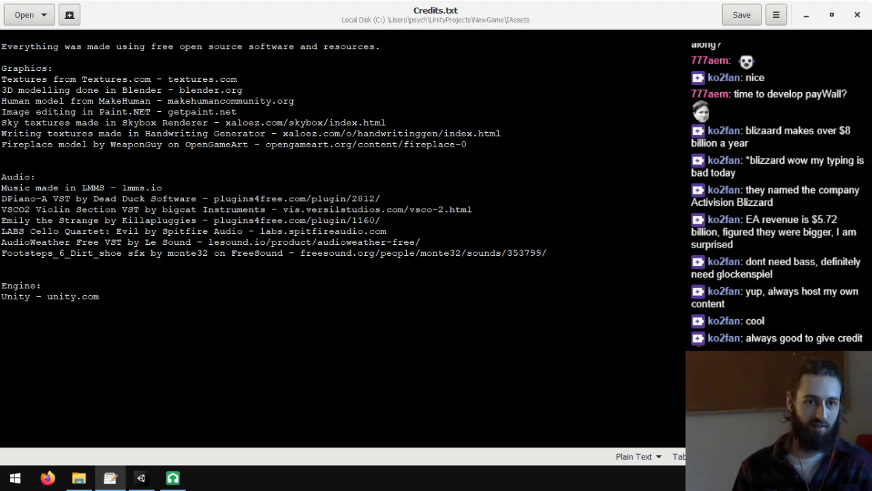
{"action": "left_click_drag", "start_coordinate": [344, 111], "coordinate": [345, 101]}
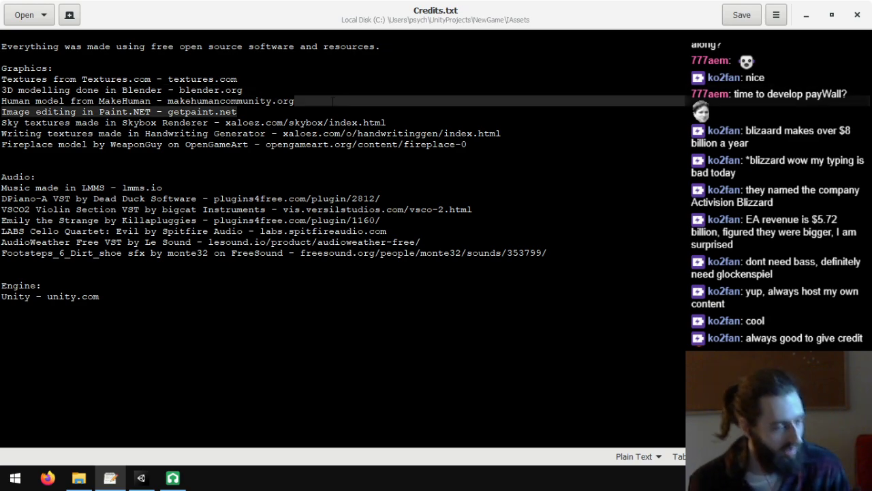
{"action": "left_click", "coordinate": [344, 102]}
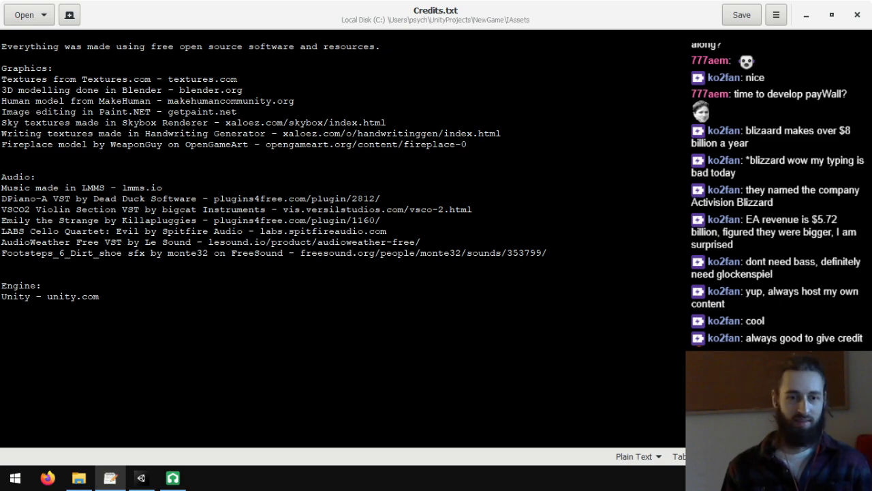
{"action": "left_click_drag", "start_coordinate": [2, 209], "coordinate": [477, 264]}
{"action": "left_click", "coordinate": [551, 253]}
{"action": "left_click_drag", "start_coordinate": [551, 253], "coordinate": [2, 187]}
{"action": "left_click", "coordinate": [2, 187]}
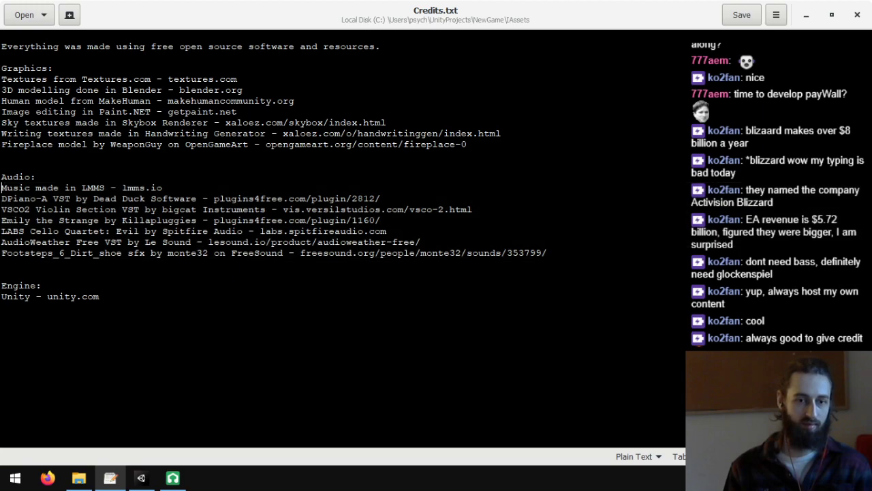
- Return to LMMS, add the Fathom preset to Beat/Bassline 0 and show the Fathom plugin's interface
{"action": "left_click", "coordinate": [806, 14]}
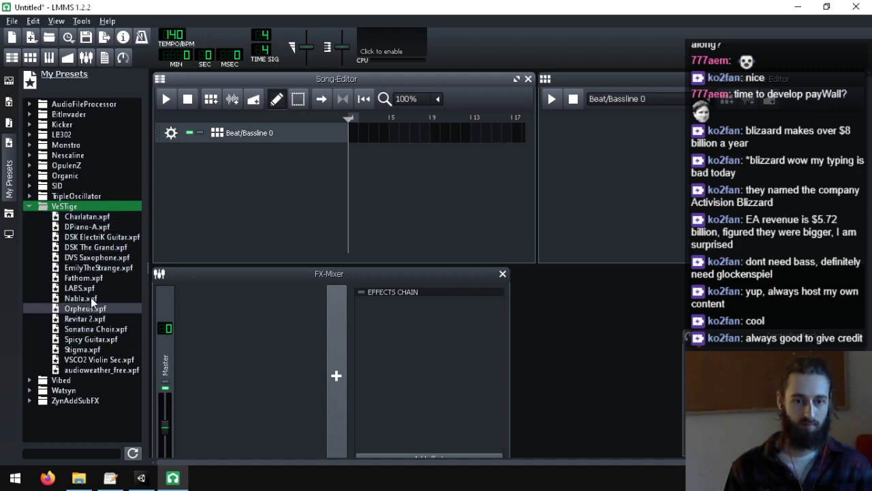
{"action": "left_click_drag", "start_coordinate": [83, 278], "coordinate": [602, 194]}
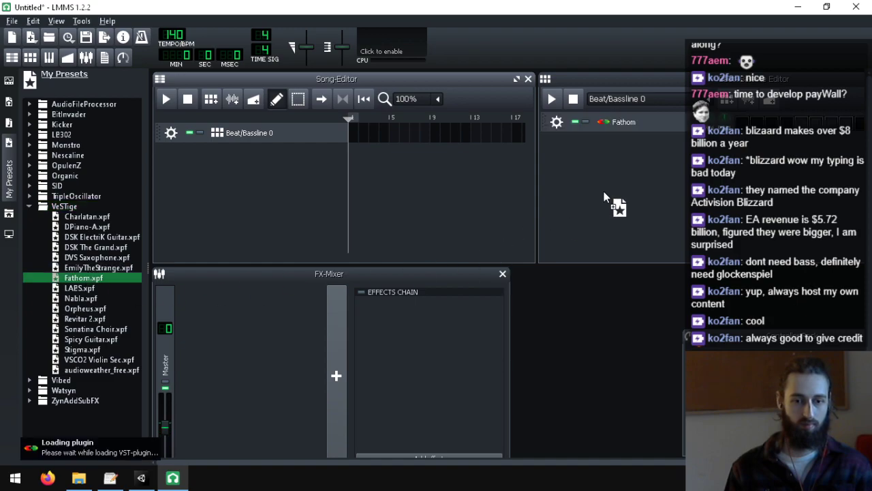
{"action": "left_click", "coordinate": [649, 127]}
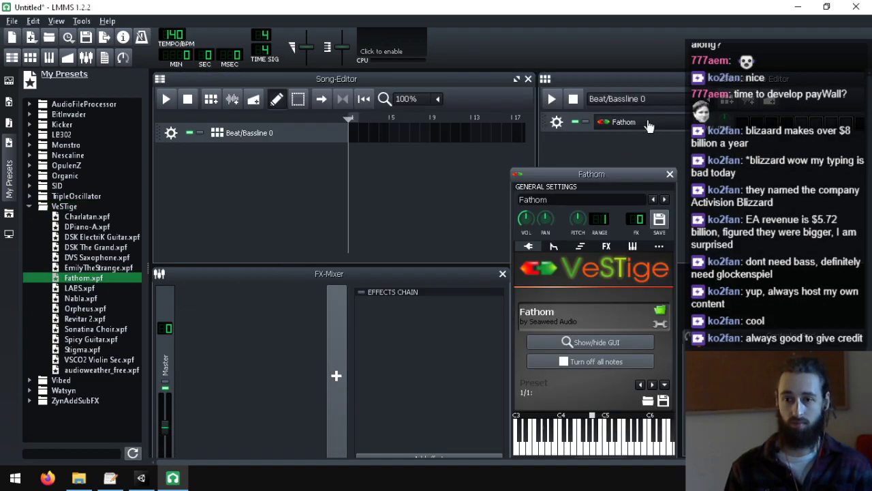
{"action": "left_click", "coordinate": [552, 345]}
{"action": "double_click", "coordinate": [421, 76]}
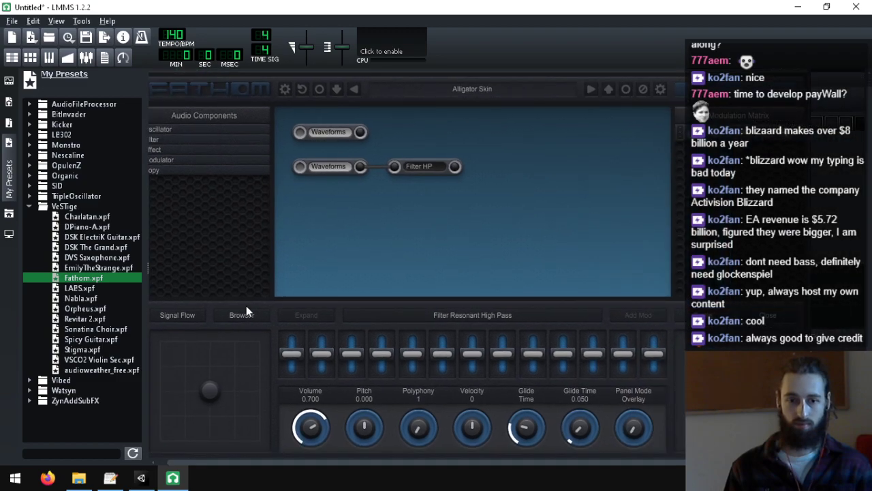
- Load the Ambient bass program From Saw to Sub Bass in Fathom and bring the Beat+Bassline Editor forward
{"action": "left_click", "coordinate": [241, 315]}
{"action": "scroll", "coordinate": [382, 171], "scroll_direction": "down", "scroll_amount": 6}
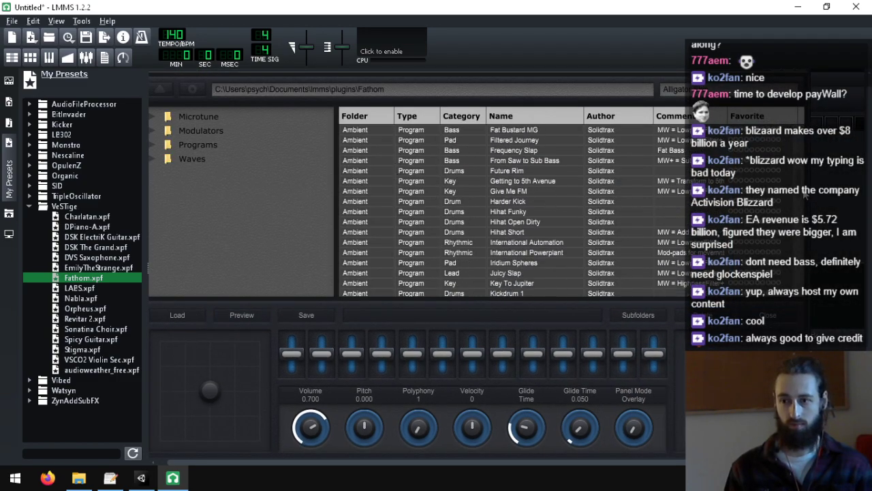
{"action": "scroll", "coordinate": [805, 194], "scroll_direction": "down", "scroll_amount": 6}
{"action": "scroll", "coordinate": [811, 150], "scroll_direction": "up", "scroll_amount": 12}
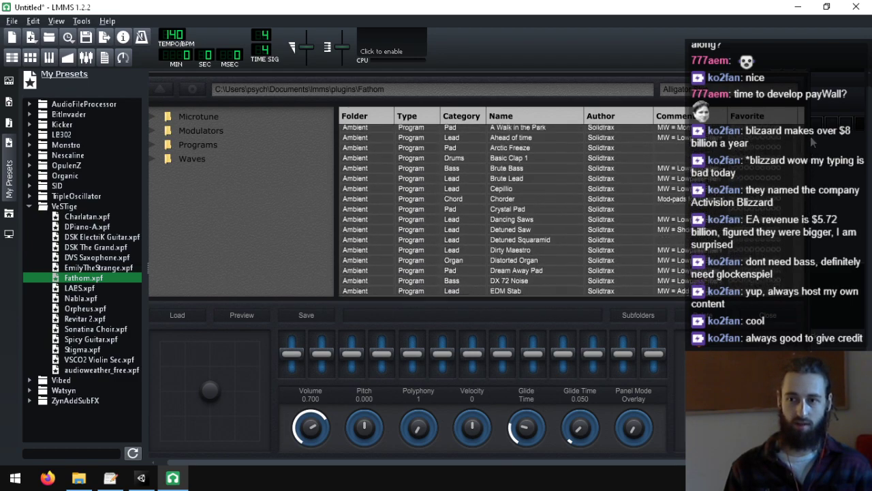
{"action": "scroll", "coordinate": [815, 149], "scroll_direction": "down", "scroll_amount": 6}
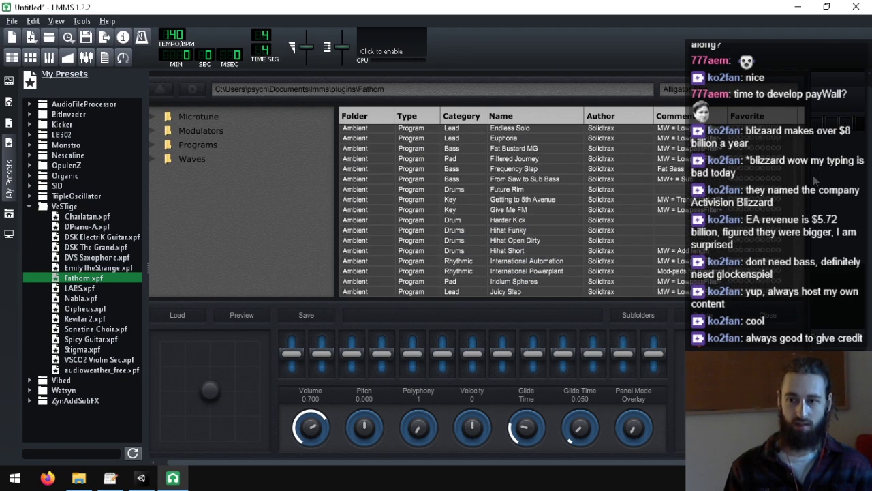
{"action": "left_click", "coordinate": [368, 180]}
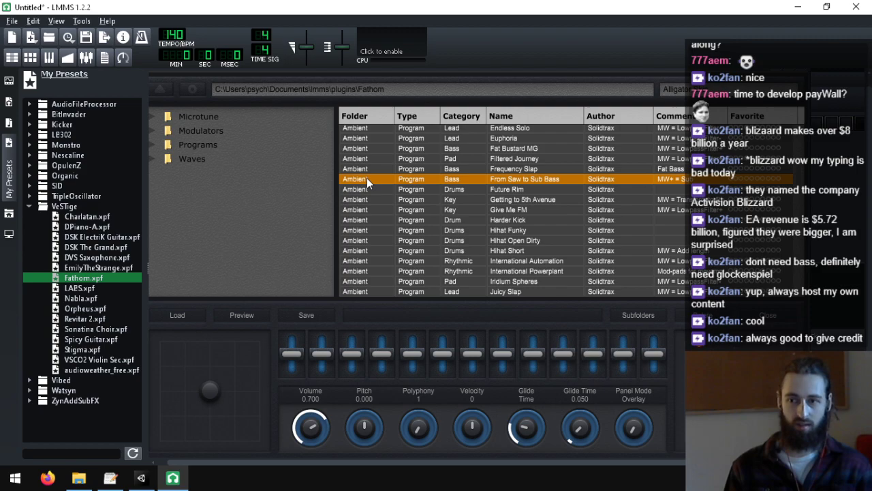
{"action": "double_click", "coordinate": [367, 178]}
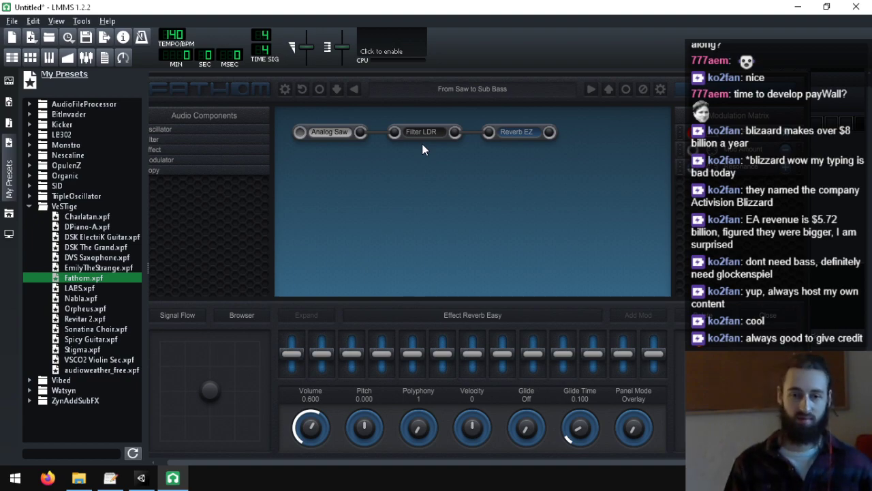
{"action": "mouse_move", "coordinate": [335, 71]}
{"action": "left_mouse_down"}
{"action": "mouse_move", "coordinate": [423, 85]}
{"action": "mouse_move", "coordinate": [386, 70]}
{"action": "mouse_move", "coordinate": [335, 68]}
{"action": "left_mouse_up"}
{"action": "left_click", "coordinate": [835, 200]}
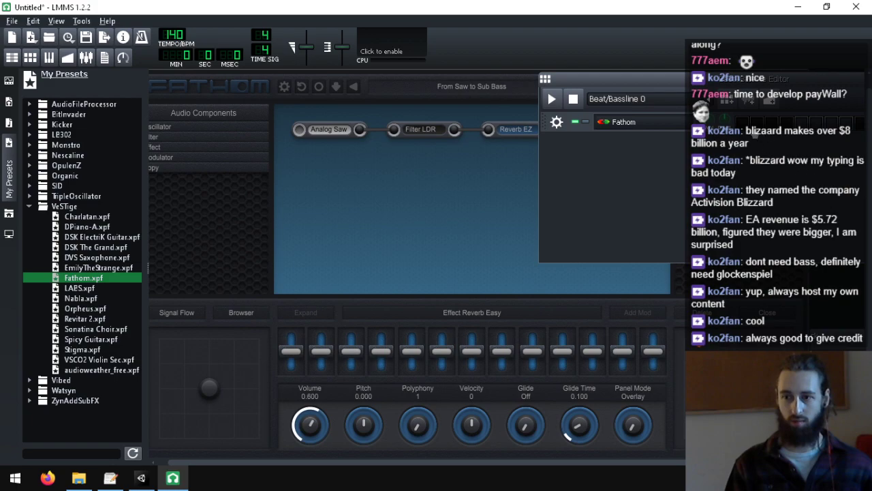
- Open the Fathom pattern in the piano roll and draw a one-bar A4 note from the start of bar 1
{"action": "right_click", "coordinate": [751, 129]}
{"action": "left_click", "coordinate": [755, 136]}
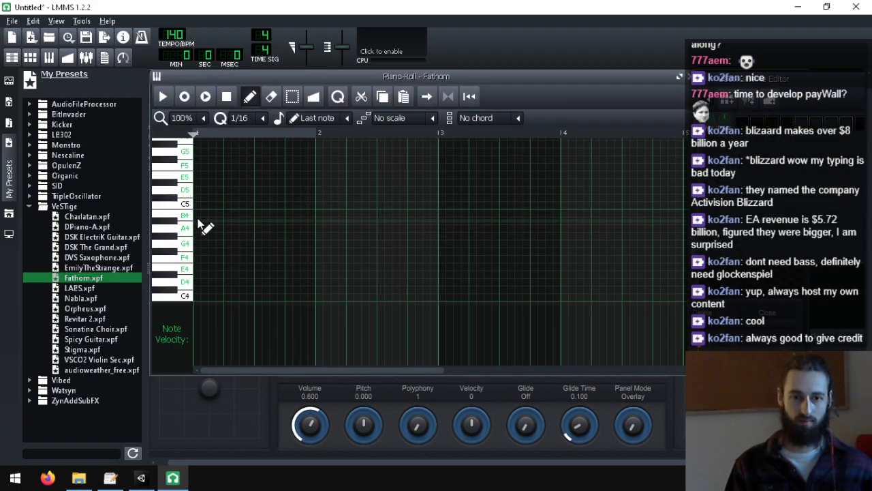
{"action": "left_click_drag", "start_coordinate": [199, 229], "coordinate": [317, 228]}
- Enable the arpeggio on the Fathom instrument with the 7#5b9 chord and Random direction
{"action": "left_click", "coordinate": [781, 175]}
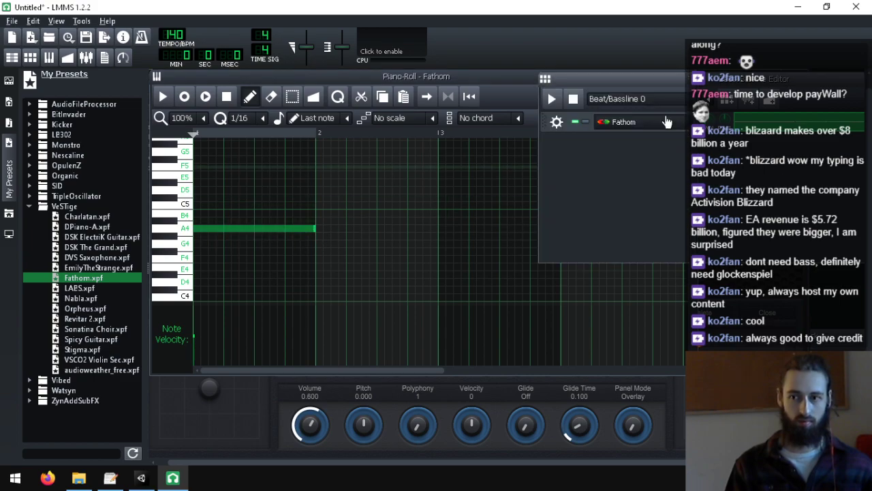
{"action": "left_click", "coordinate": [641, 122]}
{"action": "left_click", "coordinate": [565, 246]}
{"action": "left_click", "coordinate": [580, 246]}
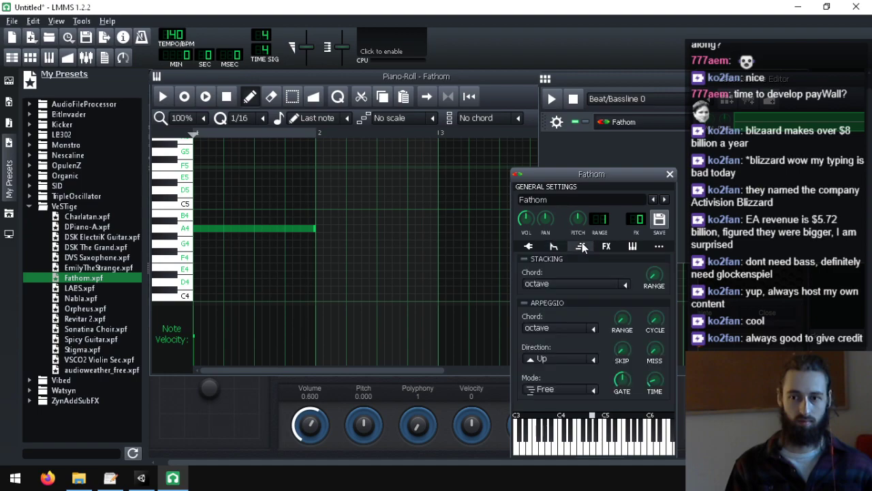
{"action": "left_click", "coordinate": [524, 303]}
{"action": "left_click", "coordinate": [593, 329]}
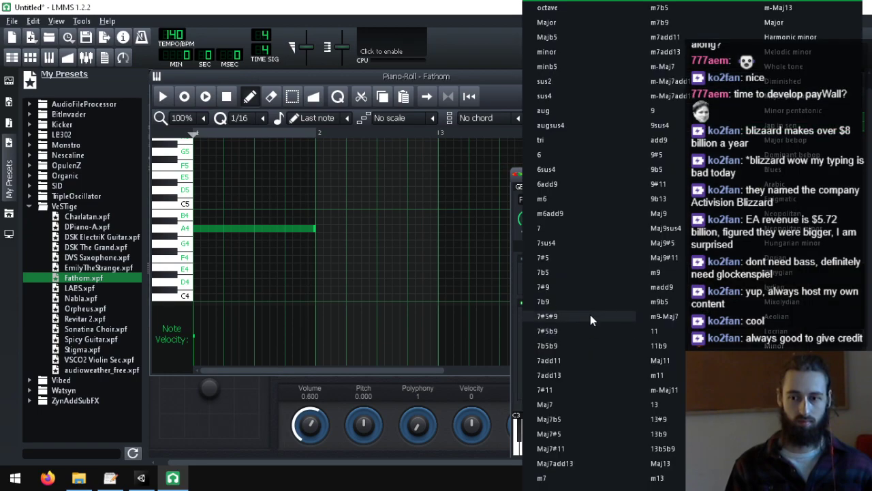
{"action": "left_click", "coordinate": [593, 333]}
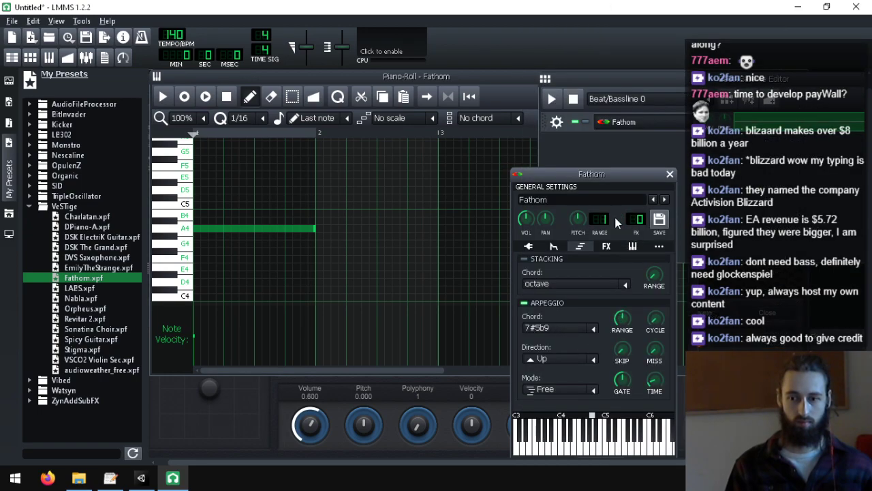
{"action": "left_click", "coordinate": [599, 366]}
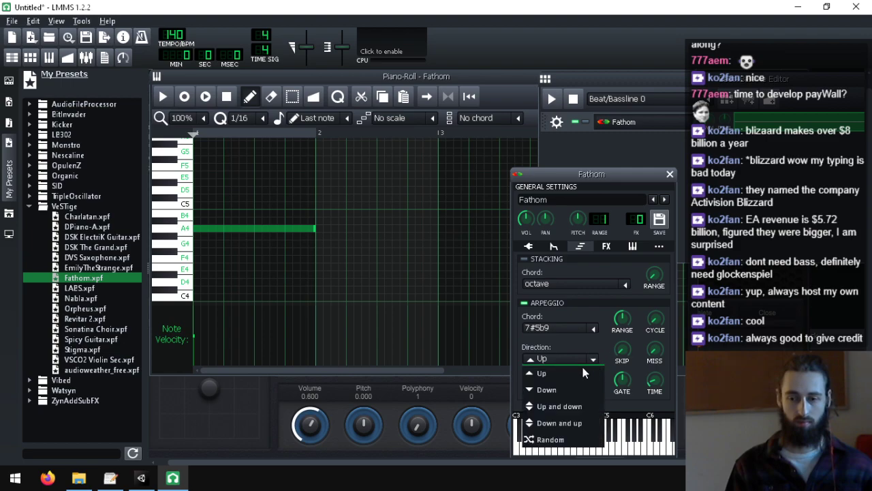
{"action": "left_click", "coordinate": [545, 438]}
- Transpose the one-bar Fathom note down to F0 in the piano roll
{"action": "scroll", "coordinate": [246, 221], "scroll_direction": "down", "scroll_amount": 1}
{"action": "scroll", "coordinate": [250, 224], "scroll_direction": "down", "scroll_amount": 10}
{"action": "left_click_drag", "start_coordinate": [250, 198], "coordinate": [247, 256]}
{"action": "scroll", "coordinate": [245, 256], "scroll_direction": "down", "scroll_amount": 1}
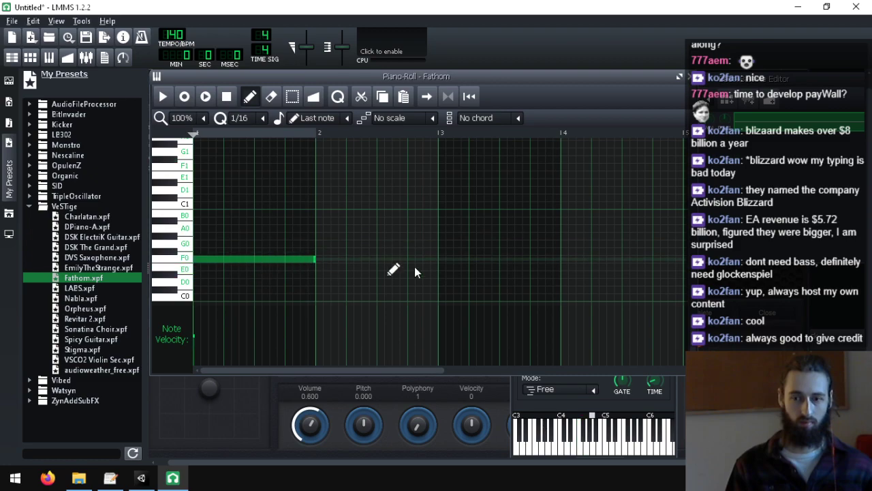
- Sync Fathom's arpeggio time to 16th notes, then play the pattern briefly and stop it
{"action": "left_click", "coordinate": [651, 381]}
{"action": "right_click", "coordinate": [651, 381]}
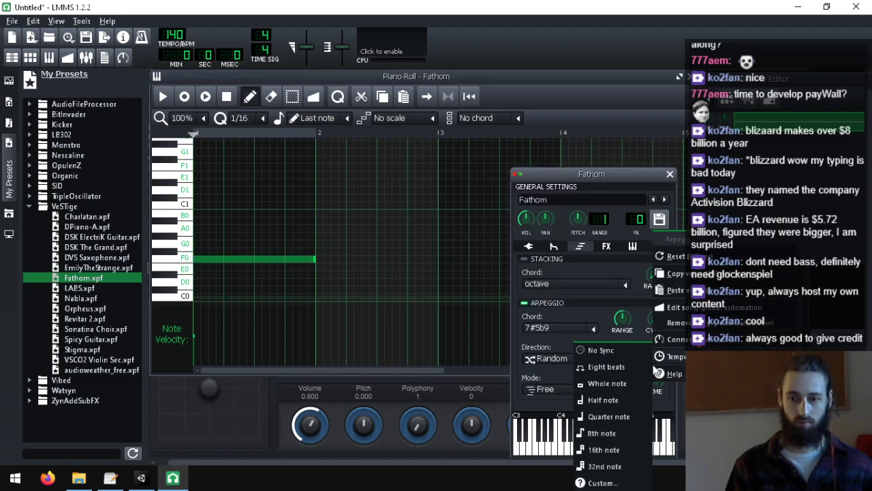
{"action": "mouse_move", "coordinate": [675, 356]}
{"action": "left_click", "coordinate": [604, 449]}
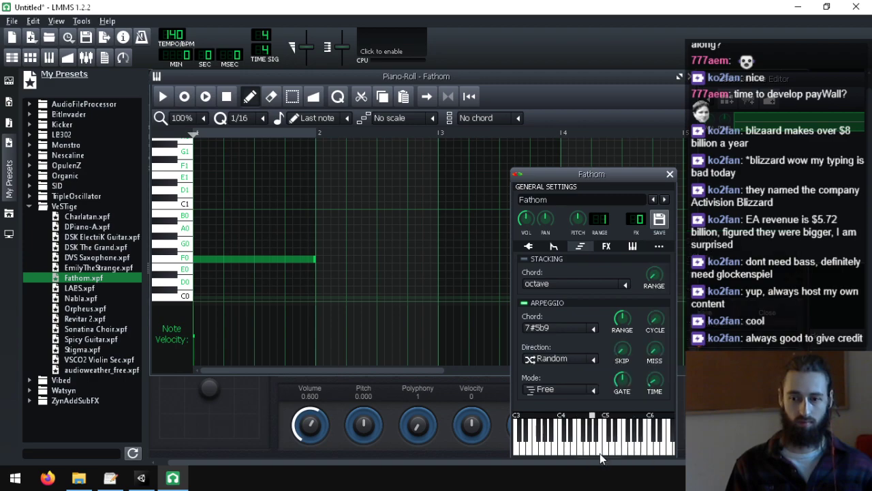
{"action": "left_click", "coordinate": [163, 96]}
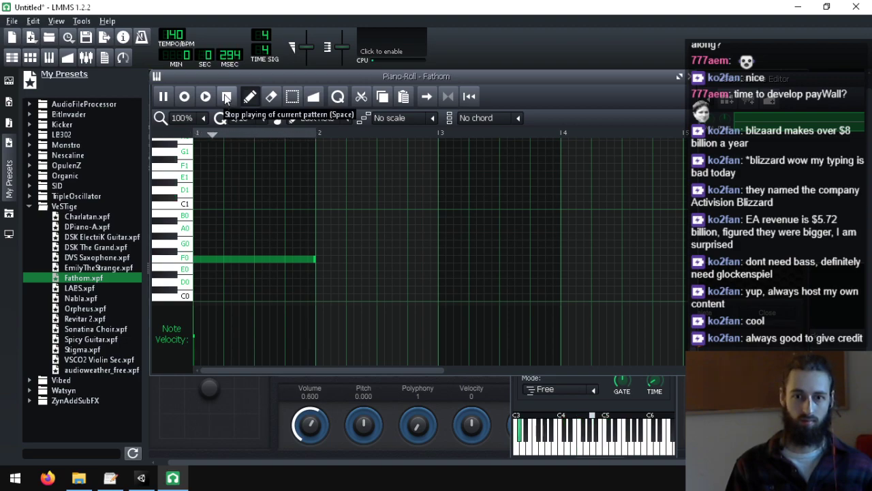
{"action": "left_click", "coordinate": [224, 94]}
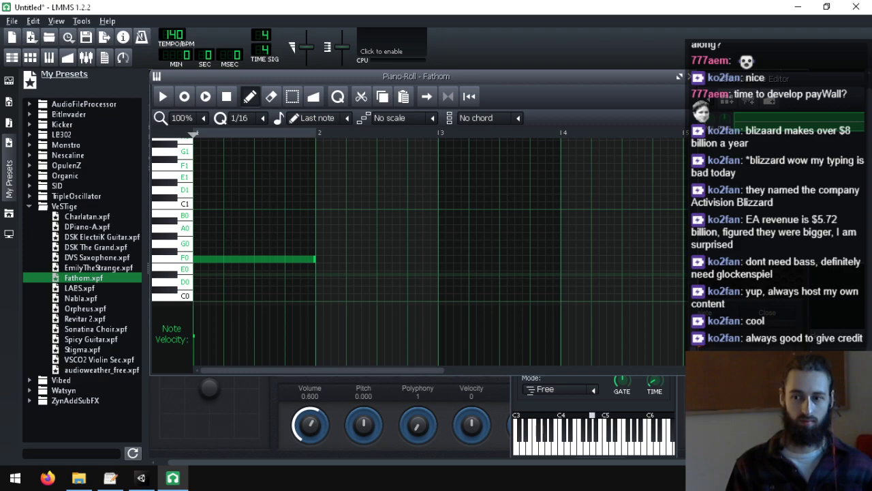
- Load the Ambient bass program Monoid Future Bass in Fathom and play Beat/Bassline 0
{"action": "left_click", "coordinate": [270, 415]}
{"action": "left_click", "coordinate": [255, 314]}
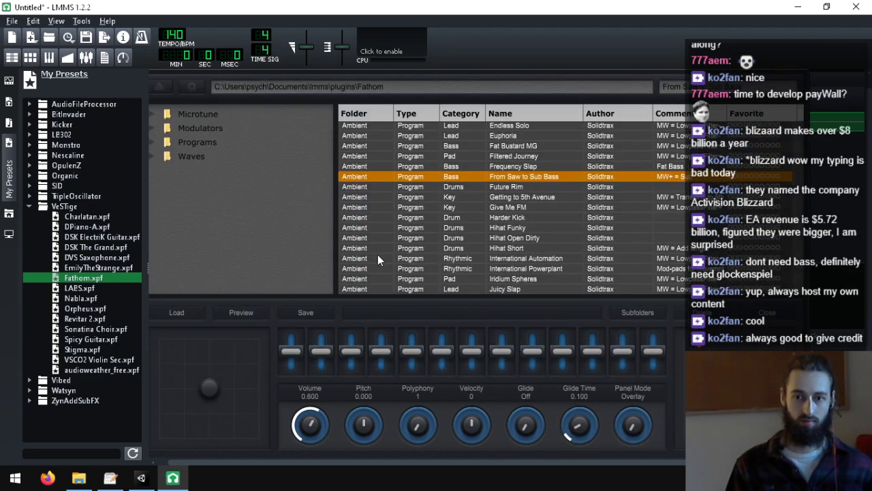
{"action": "scroll", "coordinate": [443, 209], "scroll_direction": "down", "scroll_amount": 5}
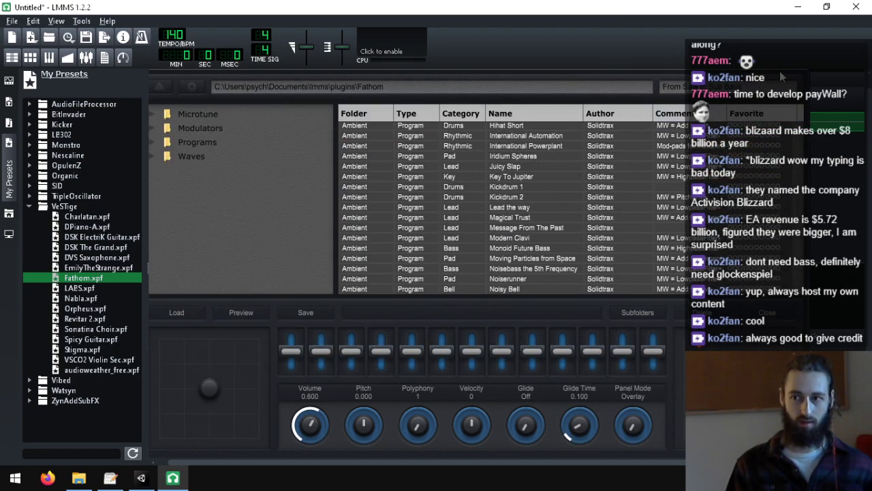
{"action": "left_click_drag", "start_coordinate": [869, 109], "coordinate": [869, 93]}
{"action": "left_click", "coordinate": [798, 77]}
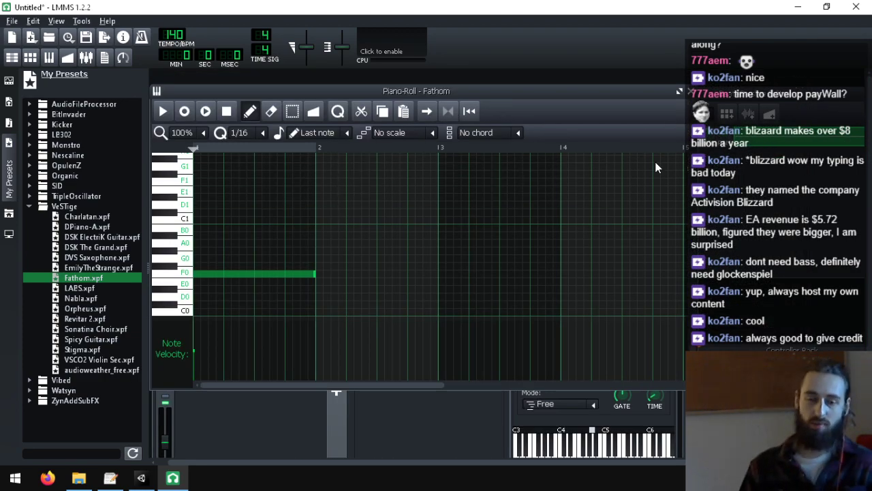
{"action": "key", "text": "F6"}
{"action": "left_click", "coordinate": [654, 139]}
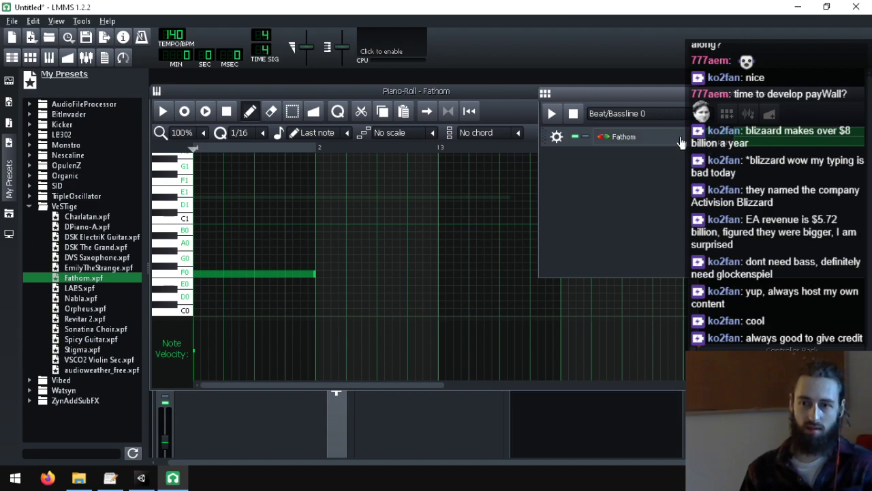
{"action": "left_click", "coordinate": [567, 355]}
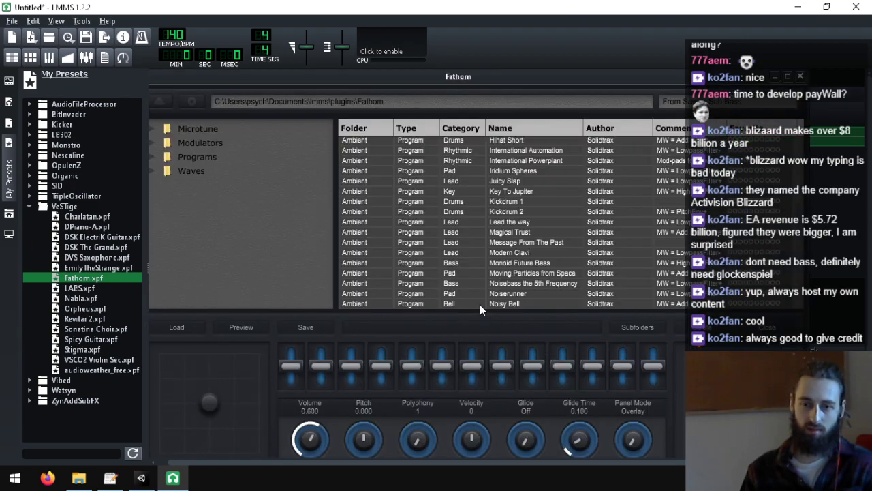
{"action": "double_click", "coordinate": [355, 263]}
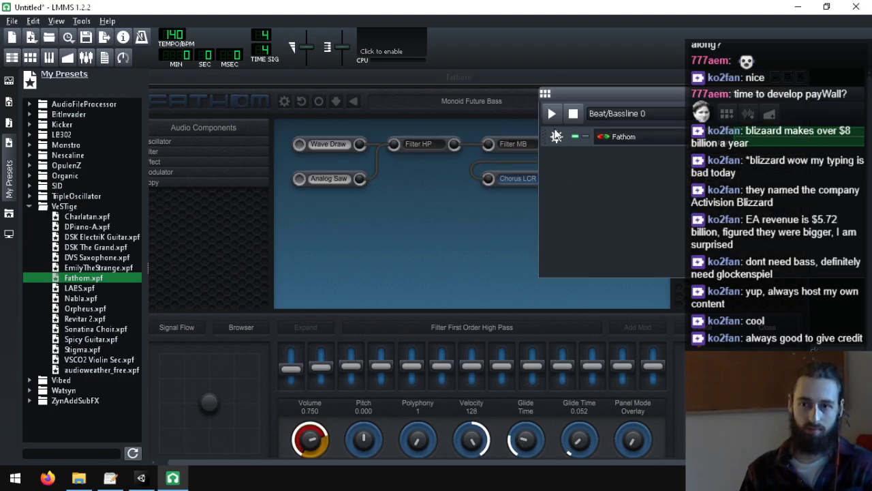
{"action": "left_click", "coordinate": [557, 115]}
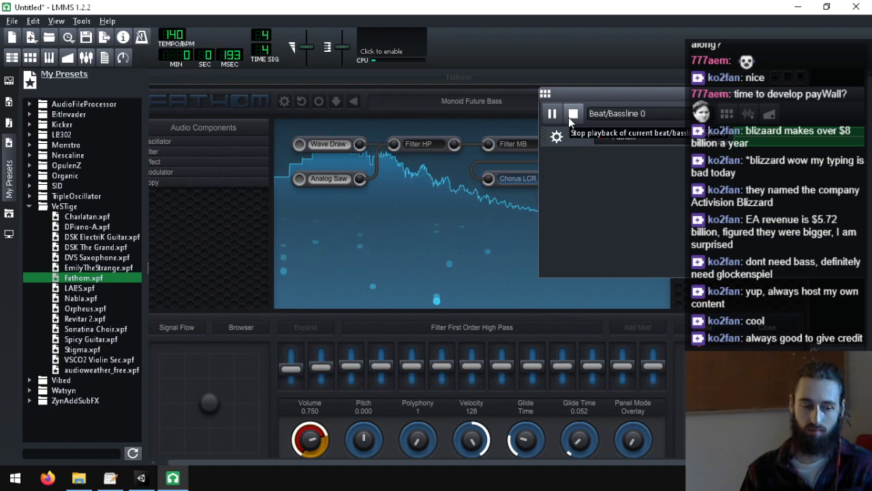
- Enlarge the Wave Draw oscillator's waveform and redraw it freehand with a deep trough followed by a long rise
{"action": "left_click", "coordinate": [342, 144]}
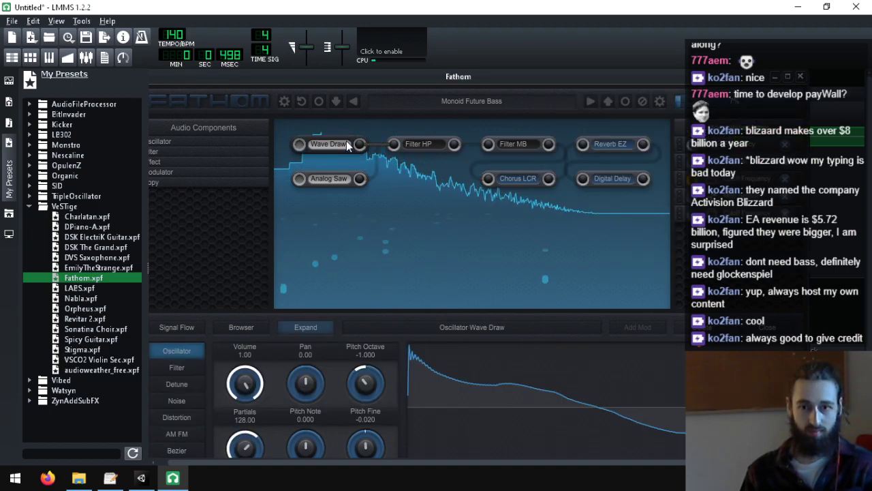
{"action": "left_click", "coordinate": [477, 392]}
{"action": "mouse_move", "coordinate": [327, 191]}
{"action": "left_mouse_down"}
{"action": "mouse_move", "coordinate": [278, 179]}
{"action": "mouse_move", "coordinate": [249, 302]}
{"action": "mouse_move", "coordinate": [428, 237]}
{"action": "mouse_move", "coordinate": [659, 307]}
{"action": "mouse_move", "coordinate": [715, 182]}
{"action": "mouse_move", "coordinate": [741, 264]}
{"action": "left_mouse_up"}
{"action": "mouse_move", "coordinate": [399, 205]}
{"action": "left_mouse_down"}
{"action": "mouse_move", "coordinate": [225, 296]}
{"action": "mouse_move", "coordinate": [408, 402]}
{"action": "mouse_move", "coordinate": [563, 381]}
{"action": "mouse_move", "coordinate": [646, 279]}
{"action": "mouse_move", "coordinate": [538, 133]}
{"action": "mouse_move", "coordinate": [576, 129]}
{"action": "mouse_move", "coordinate": [579, 250]}
{"action": "left_mouse_up"}
{"action": "mouse_move", "coordinate": [444, 264]}
{"action": "left_mouse_down"}
{"action": "mouse_move", "coordinate": [378, 227]}
{"action": "mouse_move", "coordinate": [278, 261]}
{"action": "mouse_move", "coordinate": [334, 352]}
{"action": "mouse_move", "coordinate": [362, 359]}
{"action": "mouse_move", "coordinate": [436, 188]}
{"action": "mouse_move", "coordinate": [483, 343]}
{"action": "mouse_move", "coordinate": [489, 140]}
{"action": "mouse_move", "coordinate": [570, 335]}
{"action": "mouse_move", "coordinate": [615, 146]}
{"action": "mouse_move", "coordinate": [685, 197]}
{"action": "mouse_move", "coordinate": [689, 136]}
{"action": "left_mouse_up"}
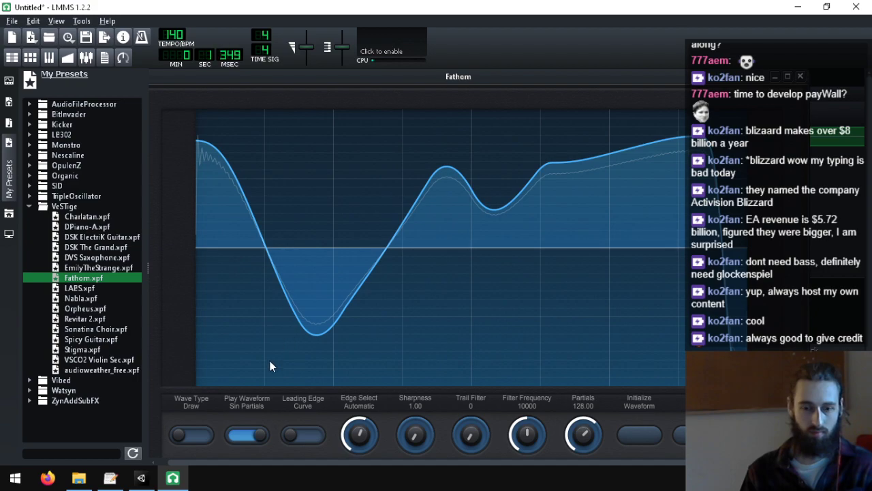
- Switch the oscillator's wave type to Bezier and reshape the curve by moving its points to widen the trough and the final peak
{"action": "left_click", "coordinate": [262, 437]}
{"action": "left_click", "coordinate": [234, 438]}
{"action": "left_click", "coordinate": [178, 434]}
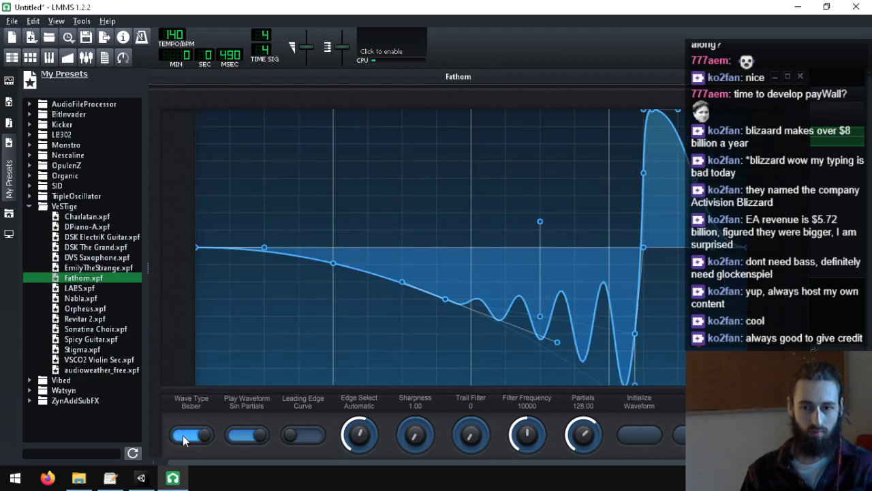
{"action": "left_click_drag", "start_coordinate": [263, 250], "coordinate": [227, 109]}
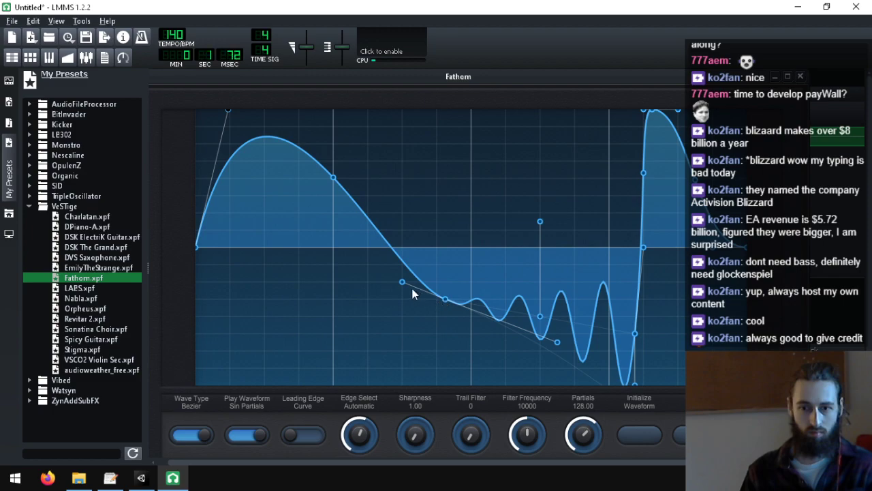
{"action": "left_click_drag", "start_coordinate": [412, 288], "coordinate": [288, 359]}
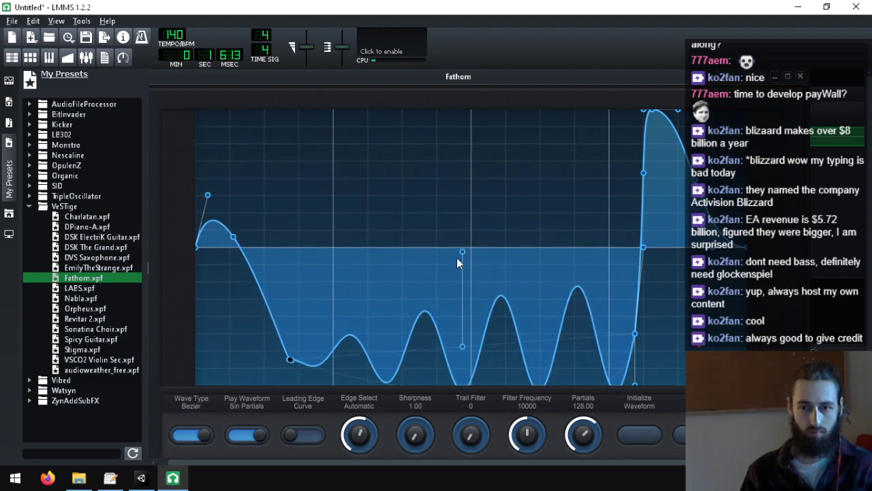
{"action": "left_click_drag", "start_coordinate": [463, 253], "coordinate": [439, 257]}
{"action": "left_click_drag", "start_coordinate": [633, 330], "coordinate": [548, 334]}
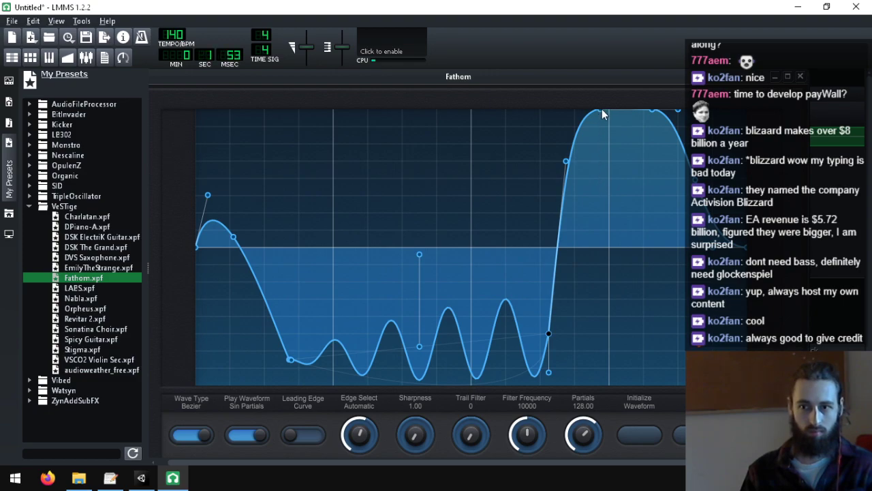
{"action": "left_click_drag", "start_coordinate": [713, 248], "coordinate": [698, 408]}
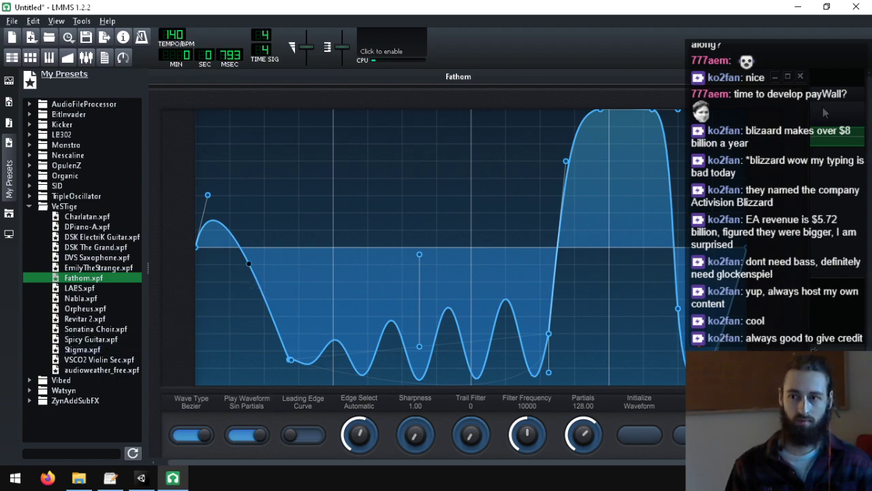
- Close Fathom's interface and remove the Fathom track from Beat/Bassline 0
{"action": "left_click", "coordinate": [801, 77]}
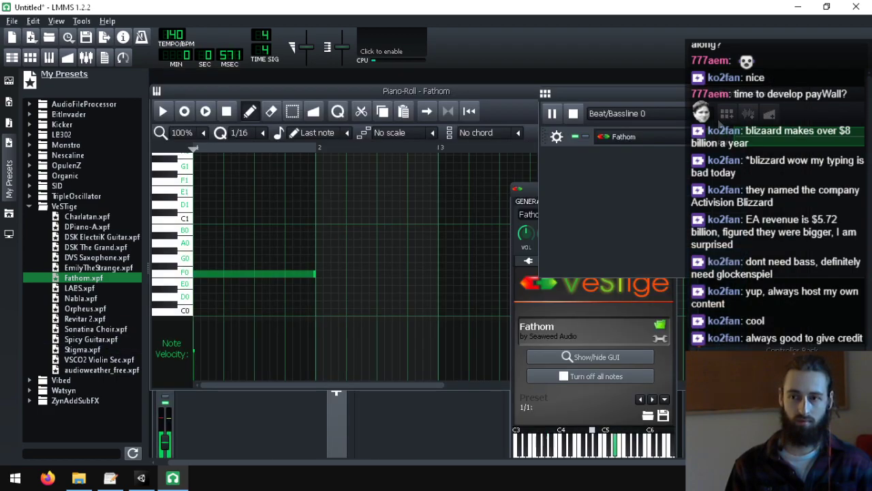
{"action": "left_click", "coordinate": [557, 122]}
{"action": "left_click", "coordinate": [578, 174]}
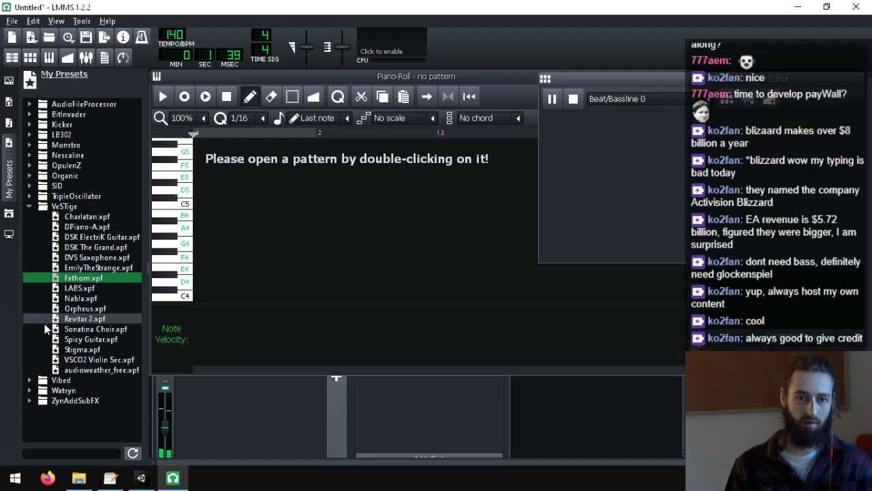
- Add the audioweather_free preset to Beat/Bassline 0 and use its Weather - Lake preset with wind 0.00, rain 1.00 and gain 0.44
{"action": "left_click_drag", "start_coordinate": [76, 370], "coordinate": [631, 146]}
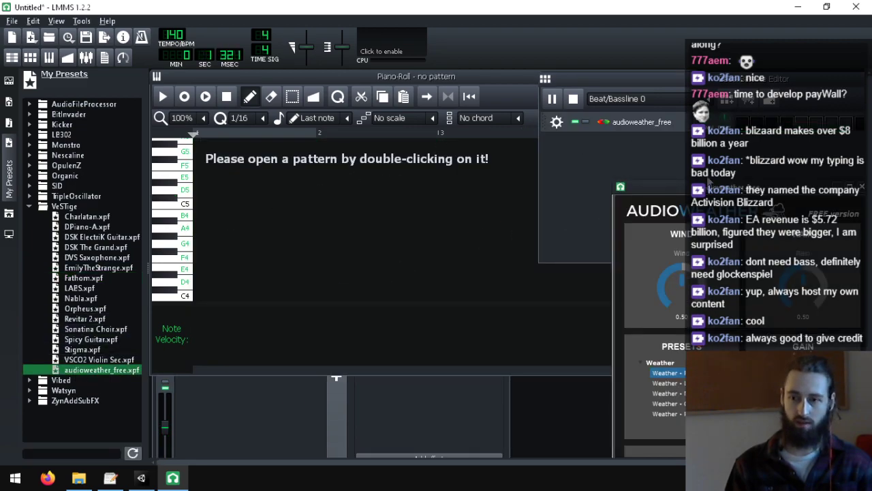
{"action": "left_click_drag", "start_coordinate": [463, 320], "coordinate": [434, 227]}
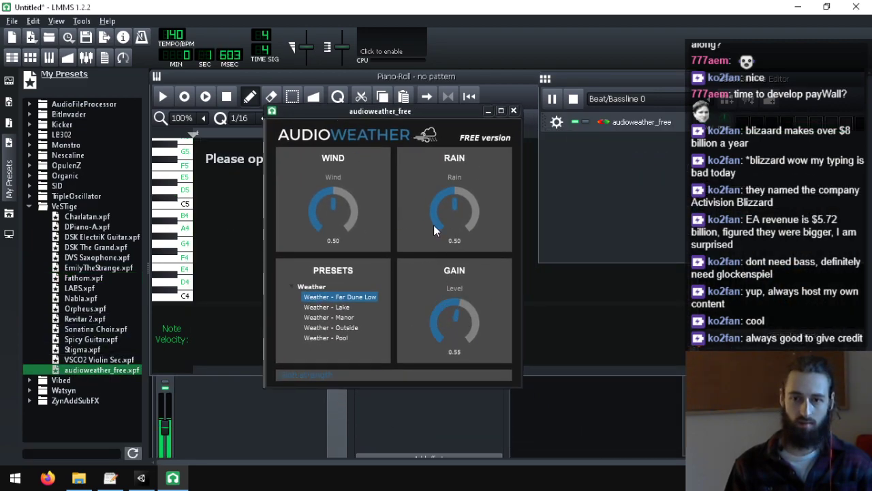
{"action": "left_click_drag", "start_coordinate": [315, 224], "coordinate": [295, 397]}
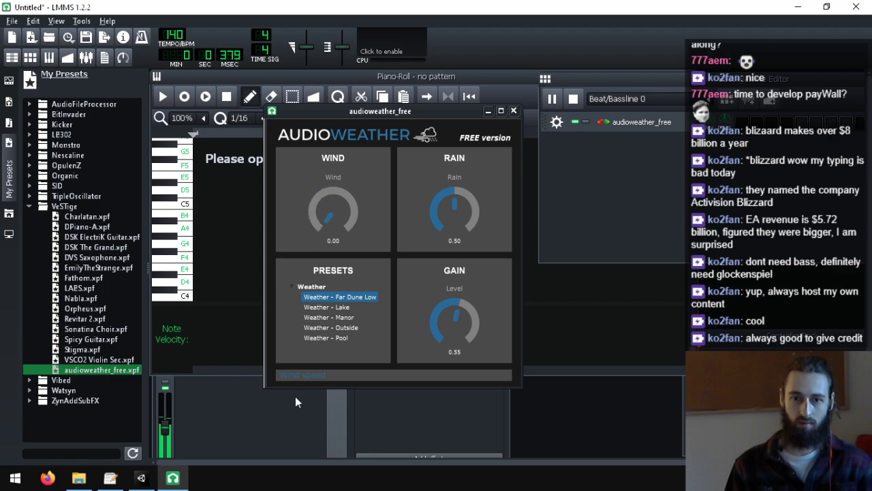
{"action": "left_click", "coordinate": [343, 310]}
{"action": "left_click_drag", "start_coordinate": [456, 319], "coordinate": [467, 273]}
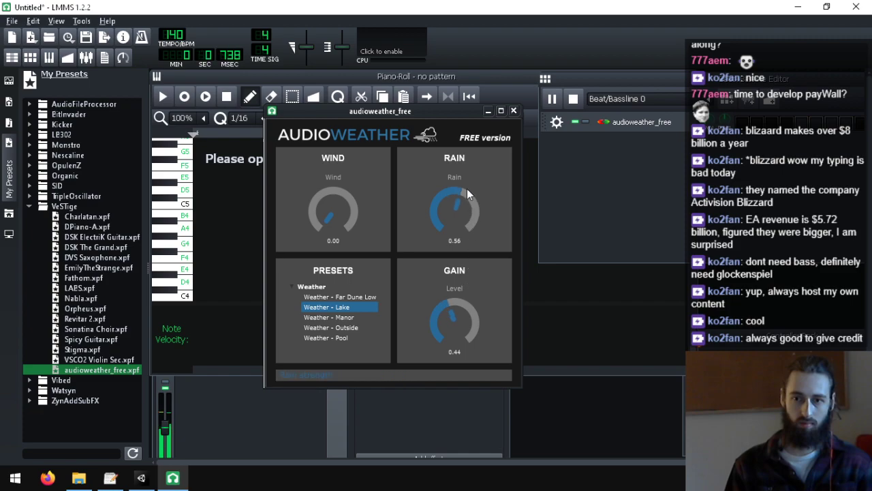
{"action": "left_click_drag", "start_coordinate": [467, 192], "coordinate": [442, 66]}
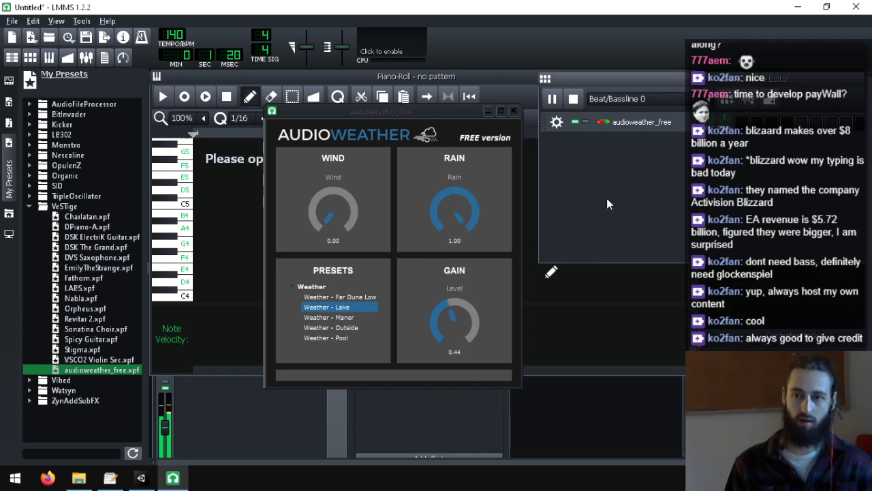
- Open the audioweather_free track's instrument settings and raise its pitch range to 52
{"action": "left_click", "coordinate": [630, 124]}
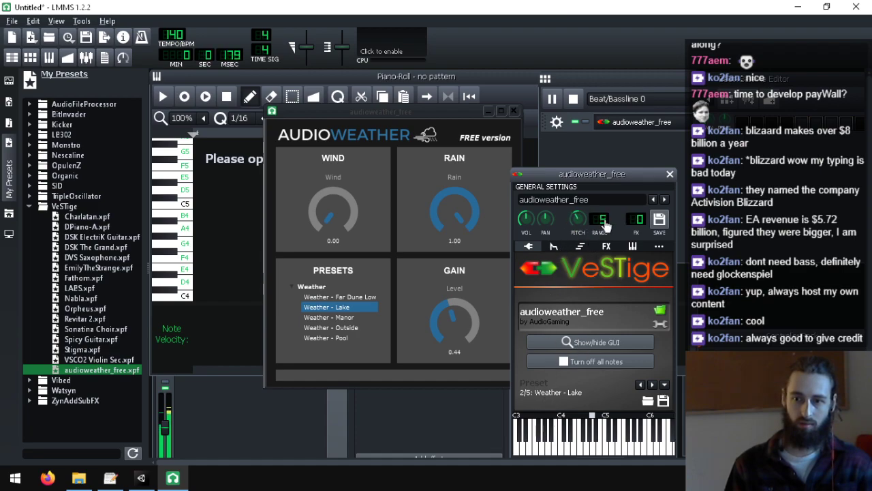
{"action": "scroll", "coordinate": [605, 225], "scroll_direction": "up", "scroll_amount": 1}
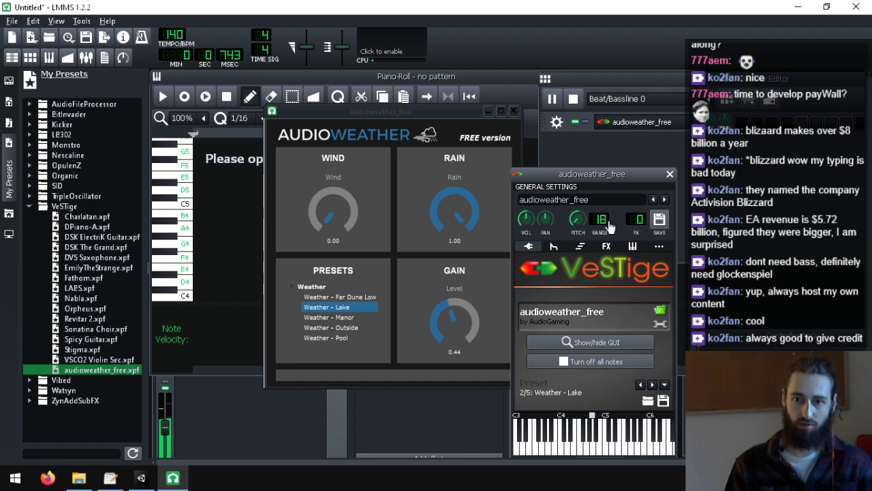
{"action": "scroll", "coordinate": [603, 226], "scroll_direction": "up", "scroll_amount": 4}
{"action": "scroll", "coordinate": [603, 225], "scroll_direction": "up", "scroll_amount": 7}
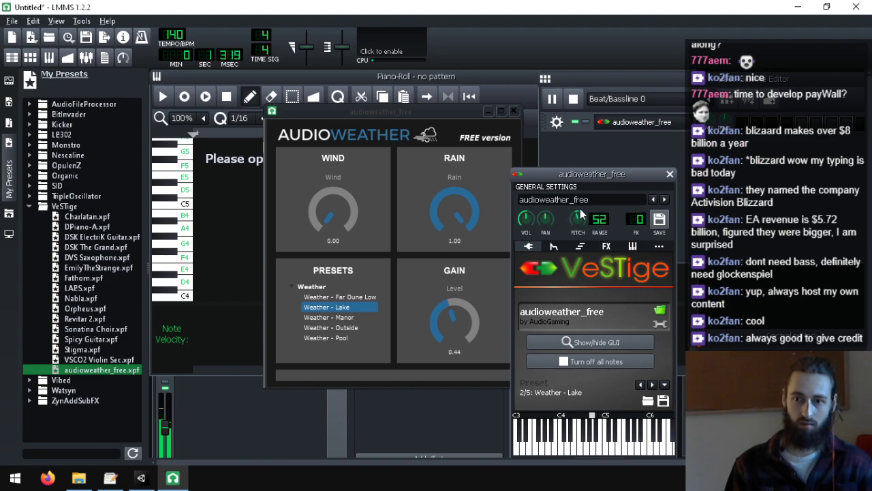
- Set the audioweather_free track's pitch range back to 1
{"action": "double_click", "coordinate": [576, 219]}
{"action": "key", "text": "Escape"}
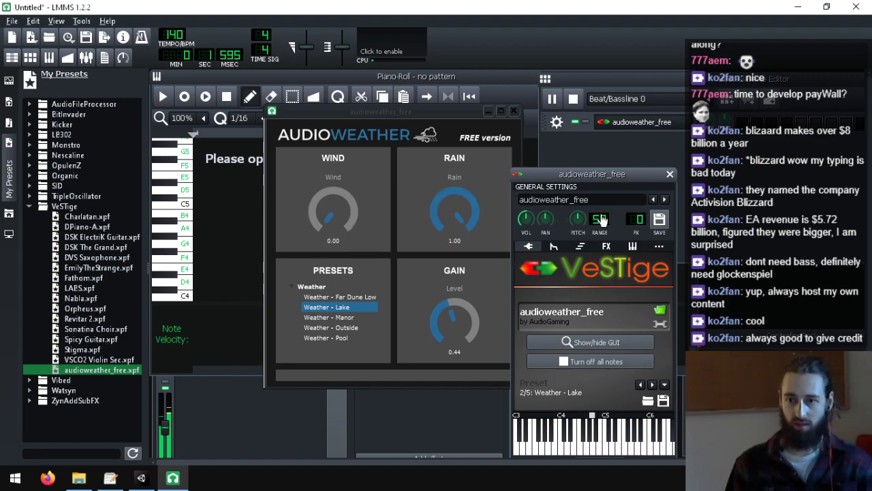
{"action": "double_click", "coordinate": [600, 220]}
{"action": "key", "text": "Escape"}
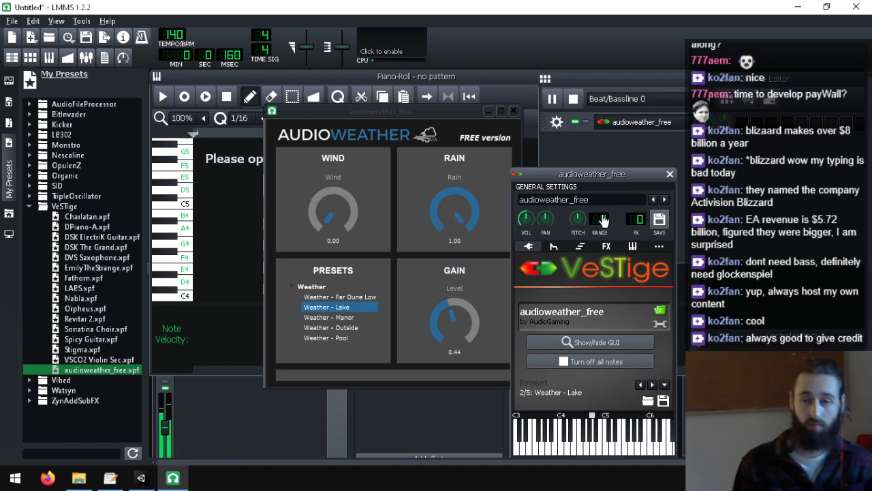
- Add the ReverbSC effect to the audioweather_free track's effects chain and switch the effect off
{"action": "left_click", "coordinate": [607, 247]}
{"action": "left_click", "coordinate": [603, 398]}
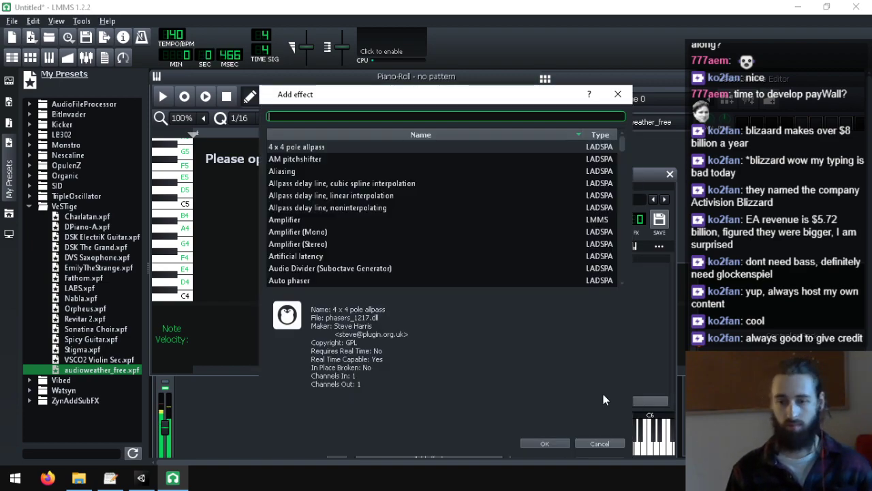
{"action": "type", "text": "rever"}
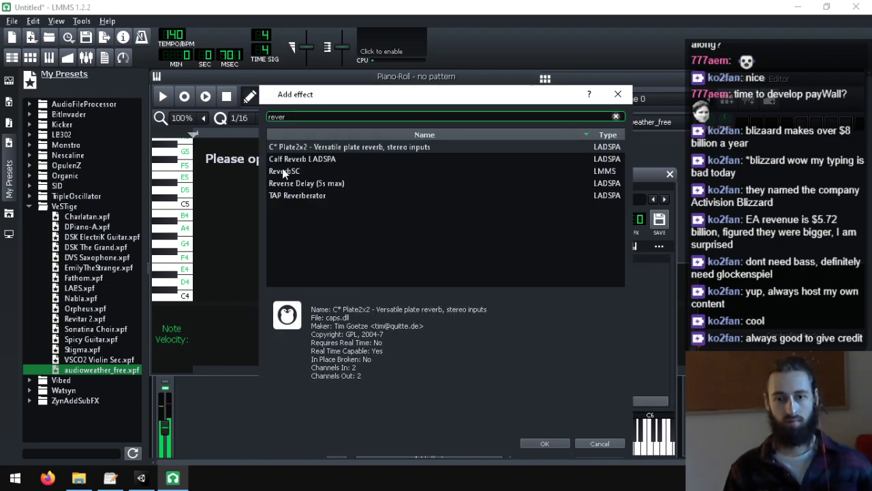
{"action": "double_click", "coordinate": [282, 170]}
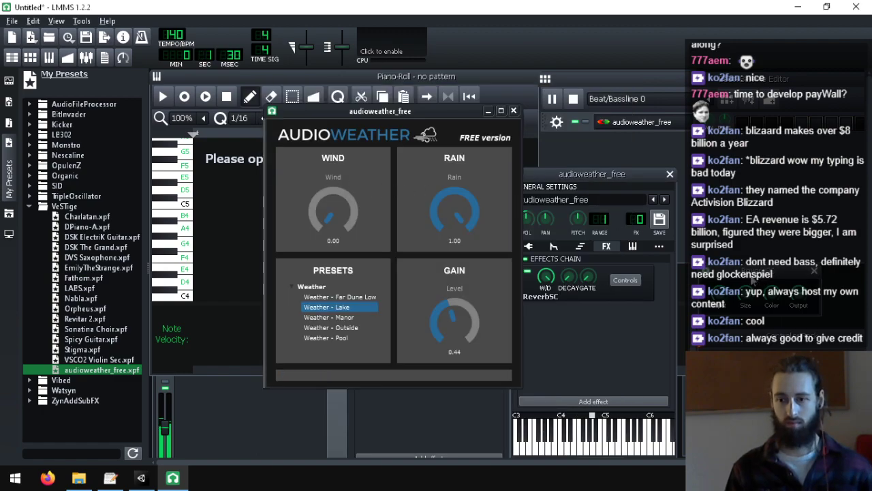
{"action": "left_click", "coordinate": [529, 278]}
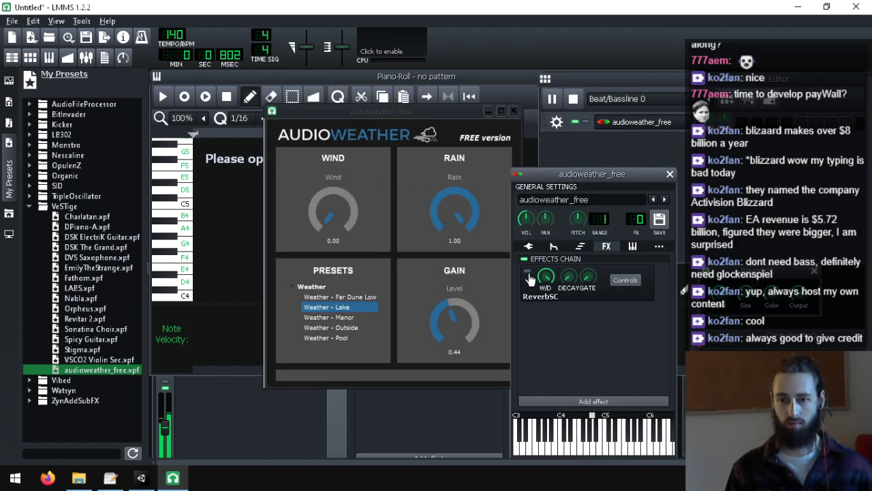
- Add the AM pitchshifter effect to the track's chain and raise its linked buffer size to the maximum
{"action": "left_click", "coordinate": [552, 402]}
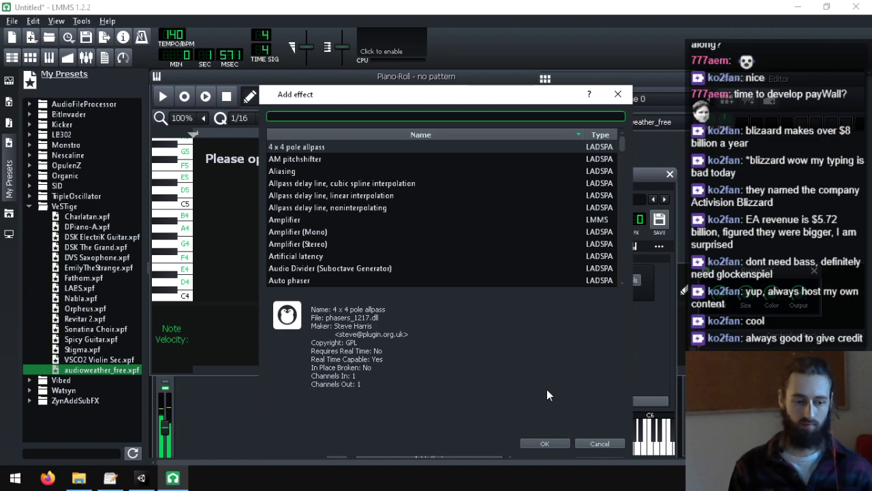
{"action": "type", "text": "pitch"}
{"action": "key", "text": "Return"}
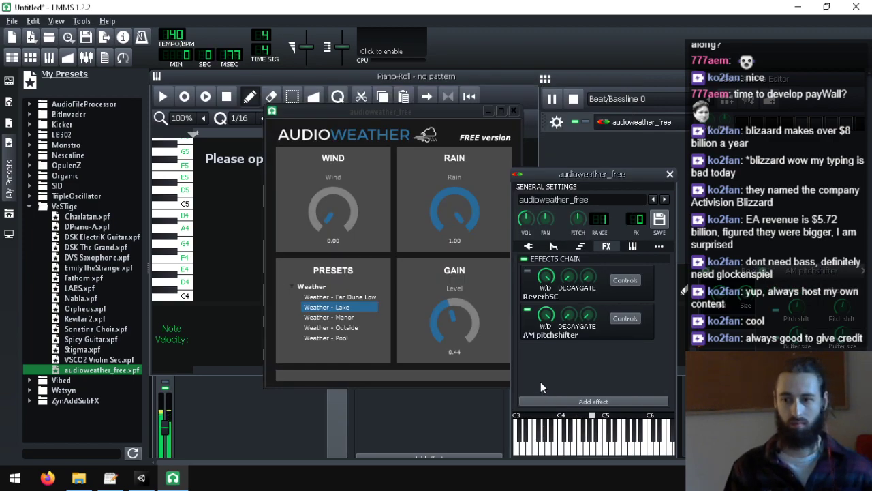
{"action": "left_click_drag", "start_coordinate": [810, 273], "coordinate": [637, 188]}
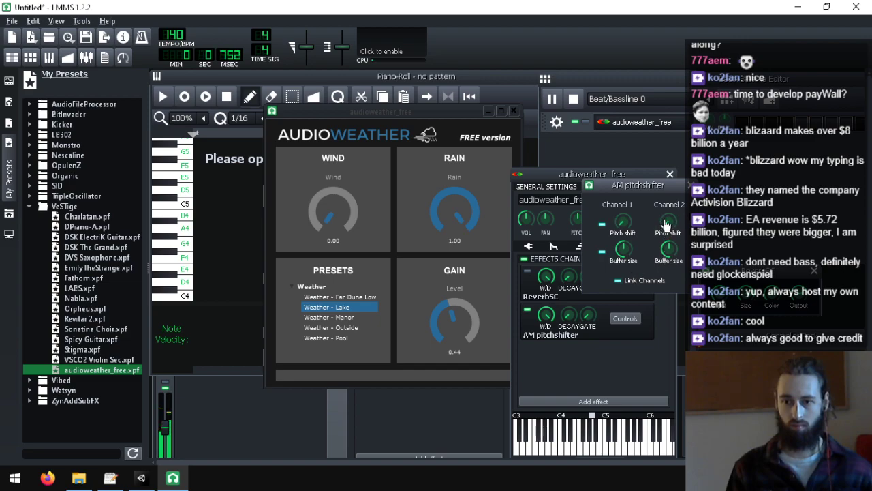
{"action": "left_click_drag", "start_coordinate": [627, 249], "coordinate": [630, 476]}
{"action": "left_click_drag", "start_coordinate": [623, 251], "coordinate": [524, 5]}
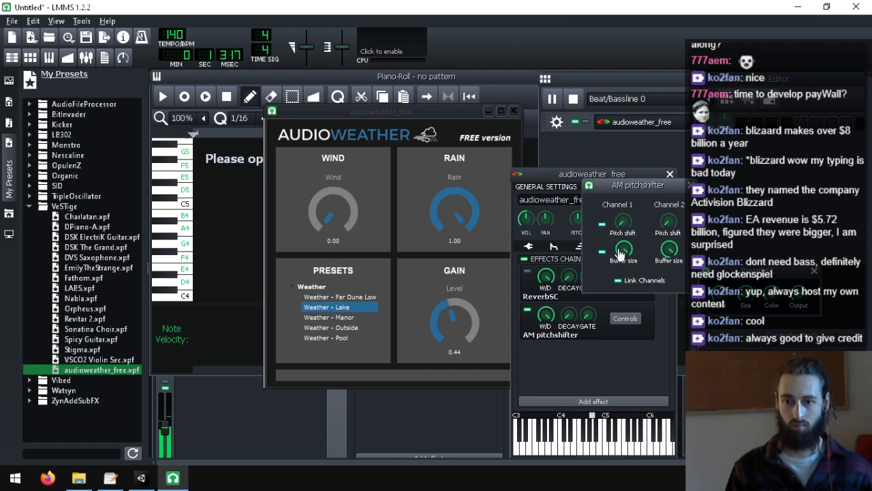
- Switch ReverbSC back on in the track's effects chain
{"action": "left_click", "coordinate": [529, 273]}
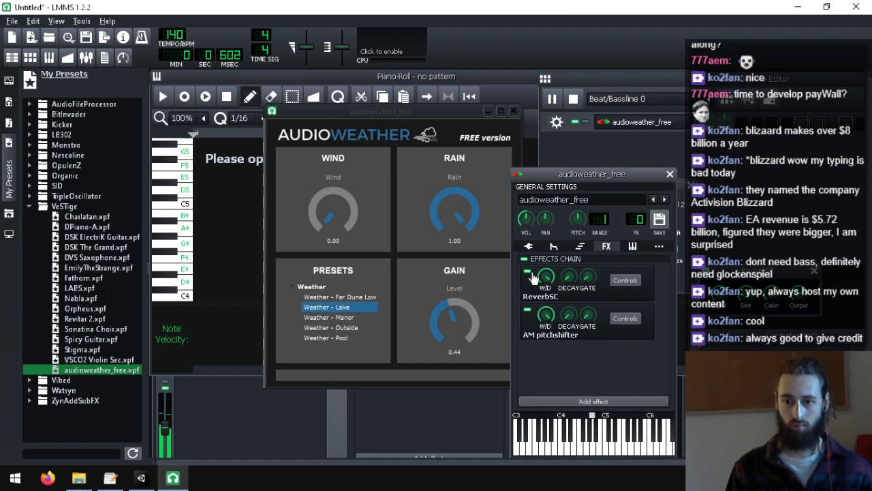
{"action": "right_click", "coordinate": [620, 298]}
{"action": "left_click", "coordinate": [748, 279]}
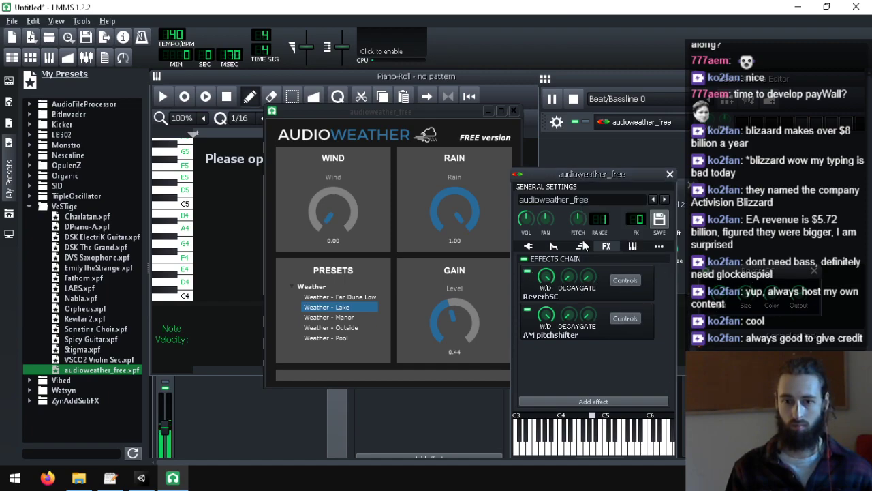
{"action": "left_click", "coordinate": [621, 367]}
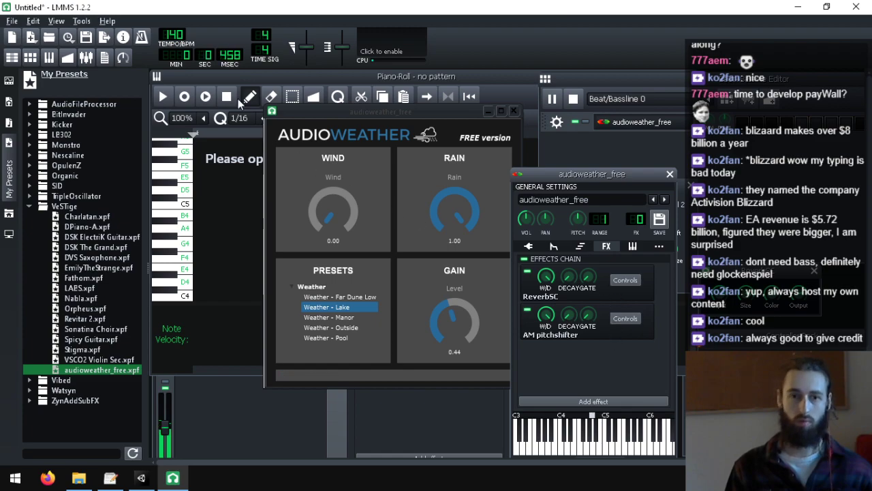
- Set the project tempo to 100 BPM, try it at 400, and return it to 100
{"action": "double_click", "coordinate": [174, 36]}
{"action": "type", "text": "1"}
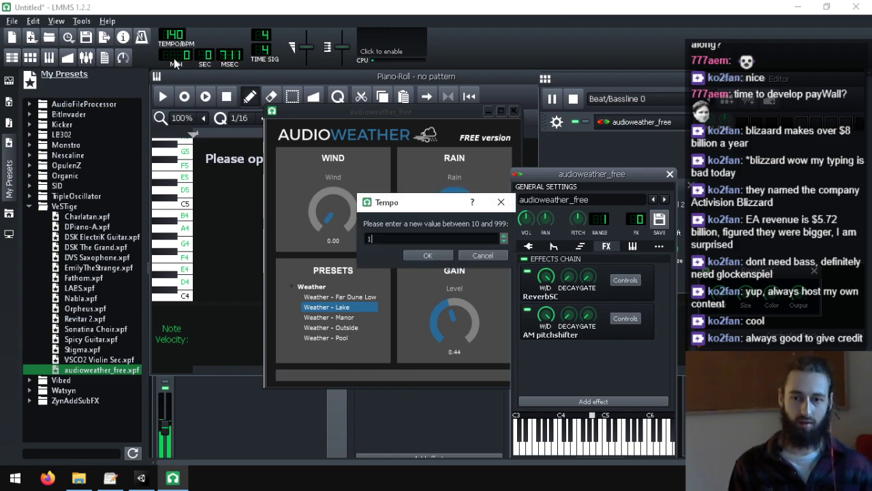
{"action": "type", "text": "00"}
{"action": "key", "text": "Return"}
{"action": "double_click", "coordinate": [174, 36]}
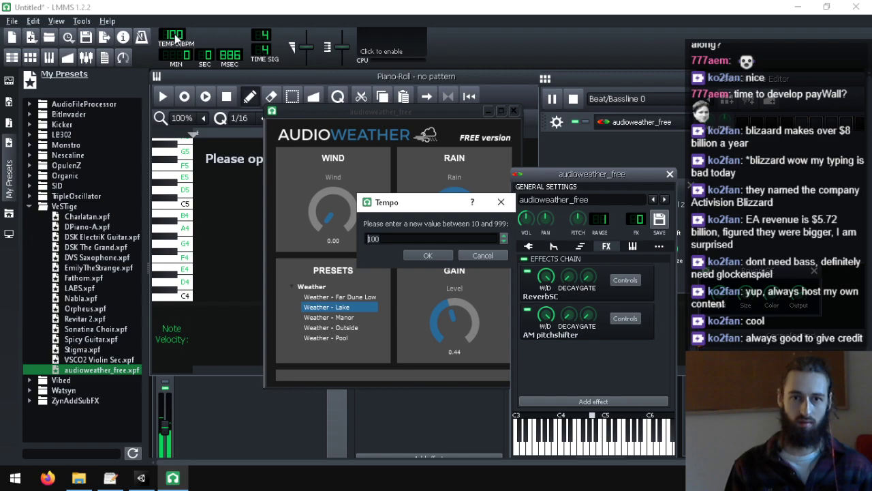
{"action": "type", "text": "400"}
{"action": "key", "text": "Return"}
{"action": "double_click", "coordinate": [174, 36]}
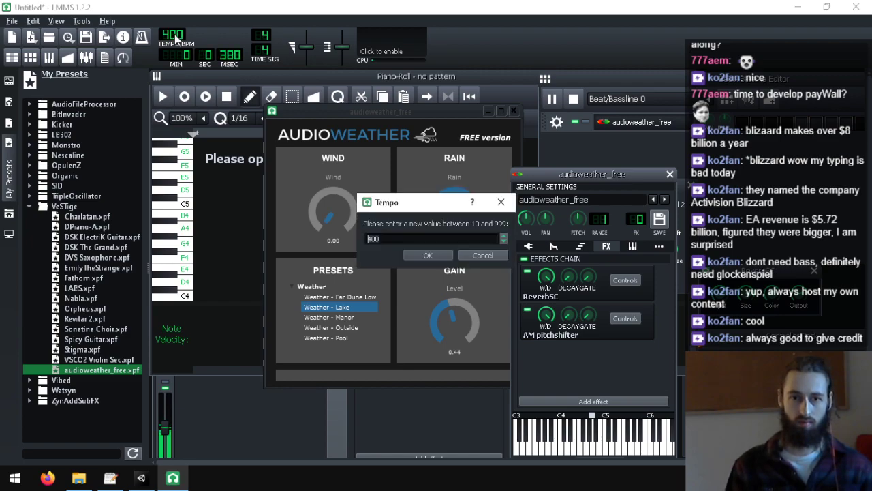
{"action": "type", "text": "100"}
{"action": "key", "text": "Return"}
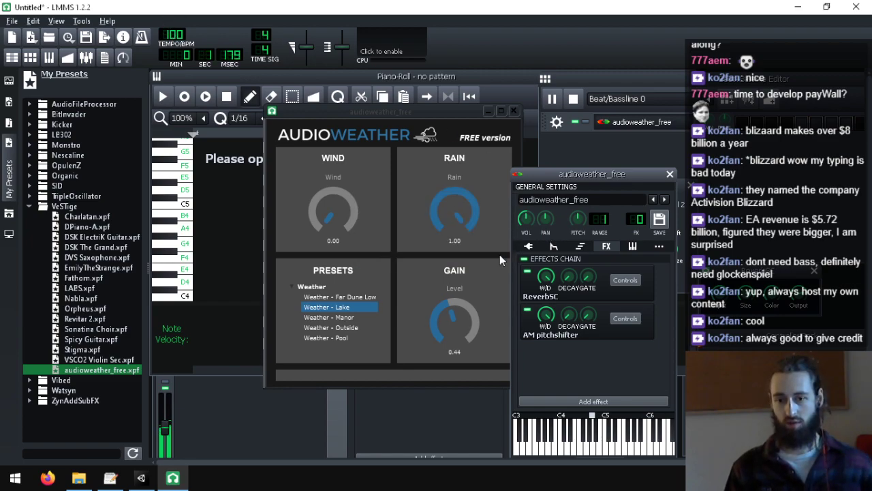
- Reorder the effects chain so AM pitchshifter comes before ReverbSC, and move the instrument window off the effect controls
{"action": "right_click", "coordinate": [555, 309]}
{"action": "left_click", "coordinate": [598, 342]}
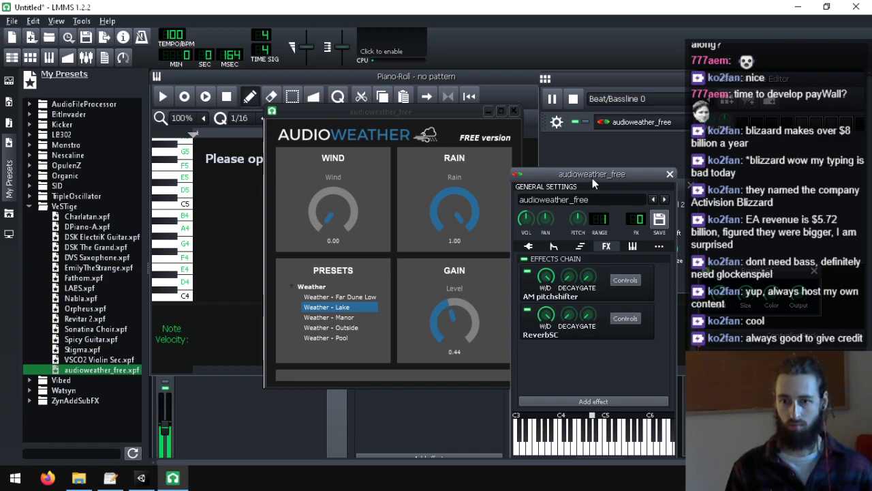
{"action": "left_click_drag", "start_coordinate": [592, 178], "coordinate": [404, 136]}
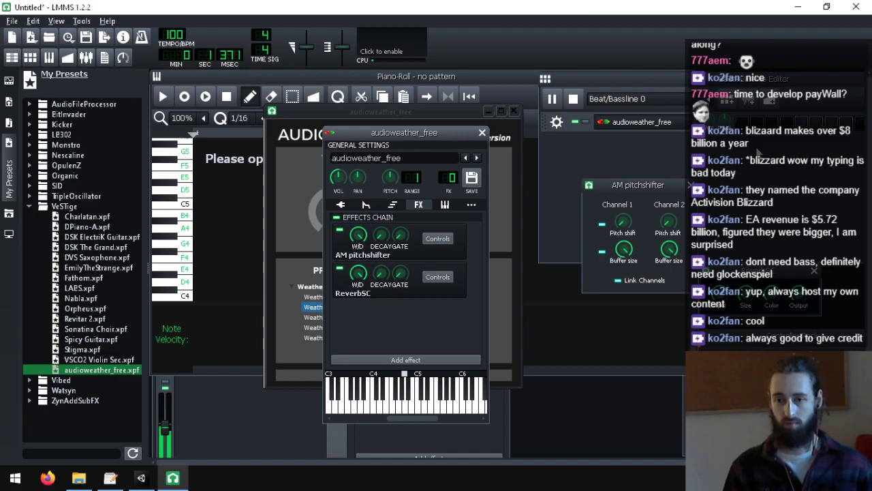
- Lower AM pitchshifter's buffer size, adjust its pitch shift slightly, and reduce ReverbSC's size and color
{"action": "left_click_drag", "start_coordinate": [670, 255], "coordinate": [687, 378]}
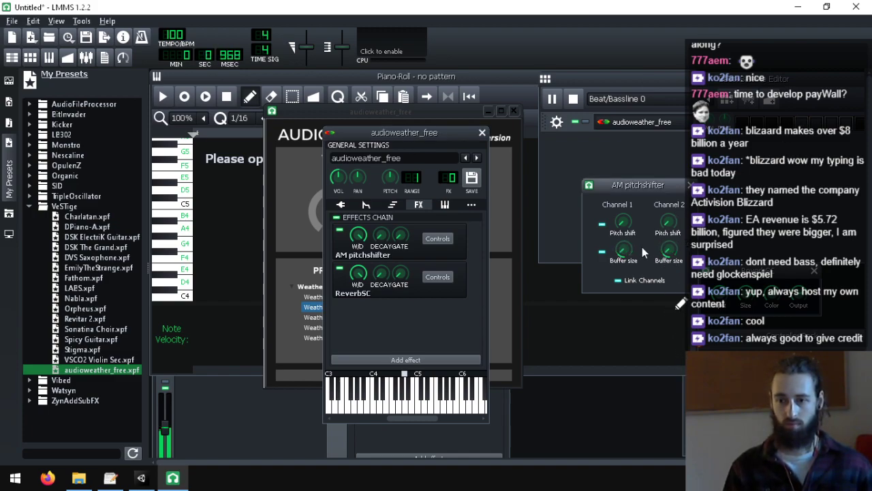
{"action": "mouse_move", "coordinate": [622, 224]}
{"action": "left_mouse_down"}
{"action": "mouse_move", "coordinate": [609, 77]}
{"action": "mouse_move", "coordinate": [627, 237]}
{"action": "mouse_move", "coordinate": [625, 227]}
{"action": "left_mouse_up"}
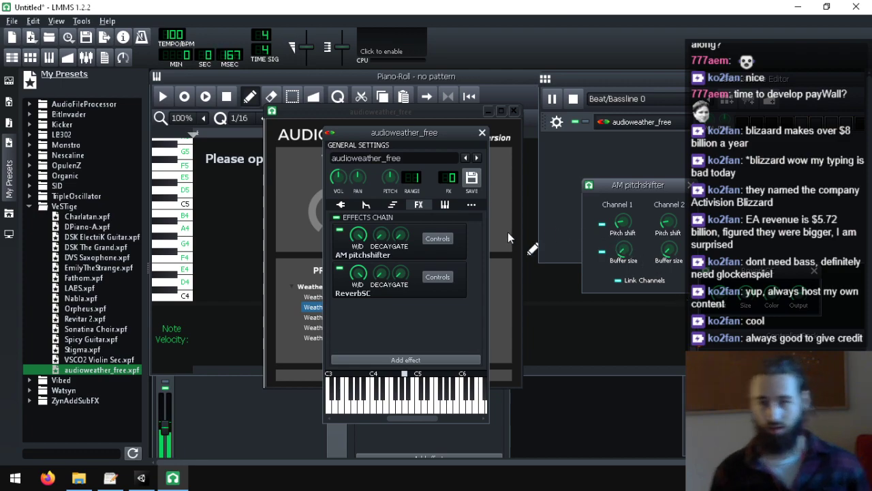
{"action": "left_click_drag", "start_coordinate": [364, 245], "coordinate": [379, 214]}
{"action": "left_click_drag", "start_coordinate": [748, 297], "coordinate": [750, 314]}
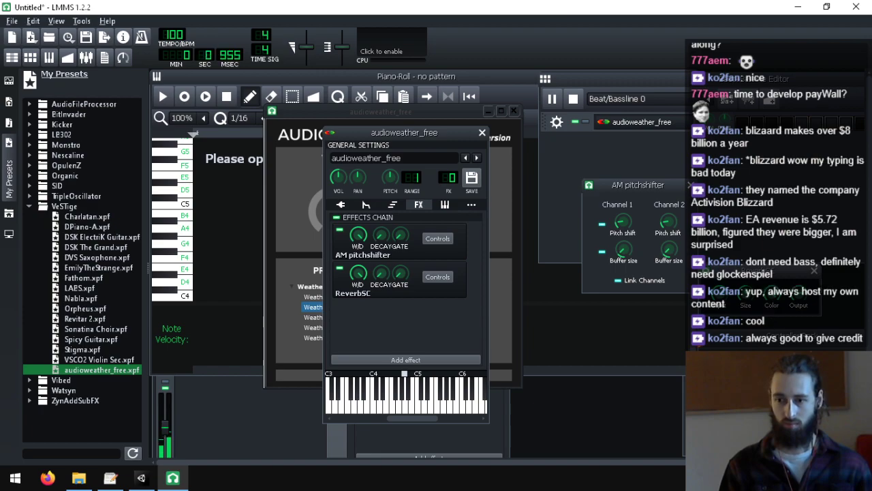
{"action": "left_click_drag", "start_coordinate": [778, 295], "coordinate": [783, 361]}
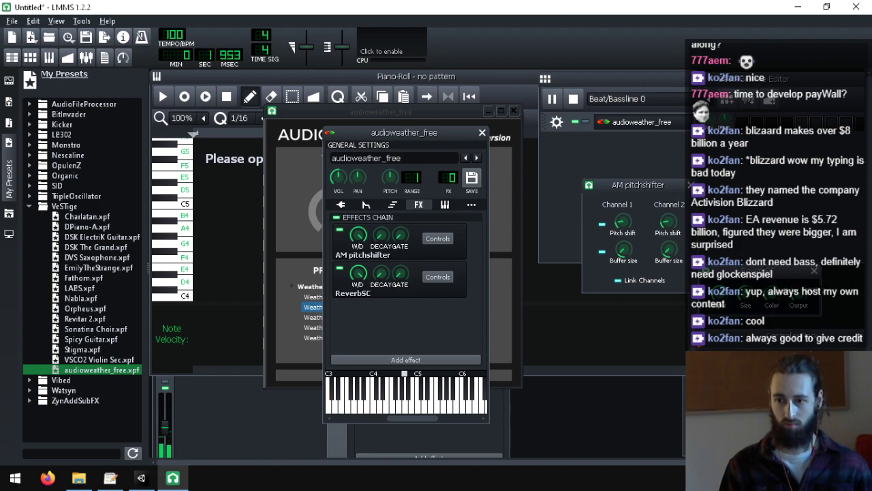
- Stop playback, turn the track's volume down fully, and rearrange the effect and instrument windows to uncover AudioWeather
{"action": "left_click", "coordinate": [573, 99]}
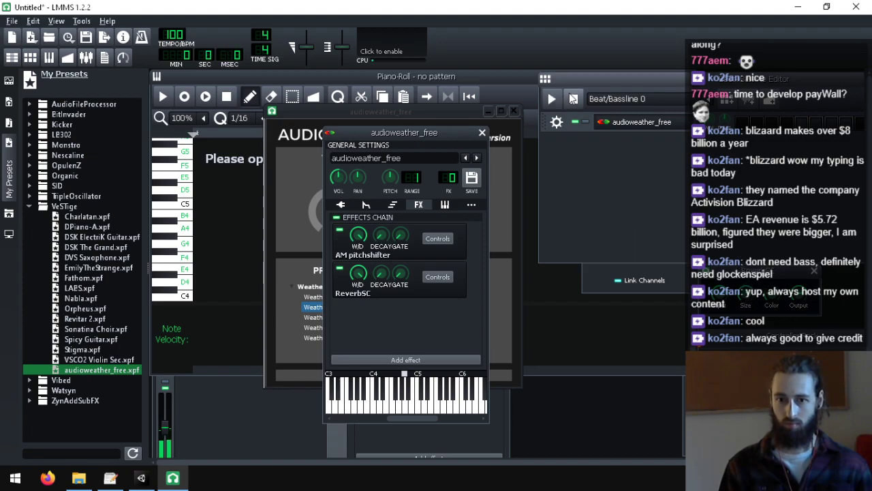
{"action": "left_click", "coordinate": [355, 177]}
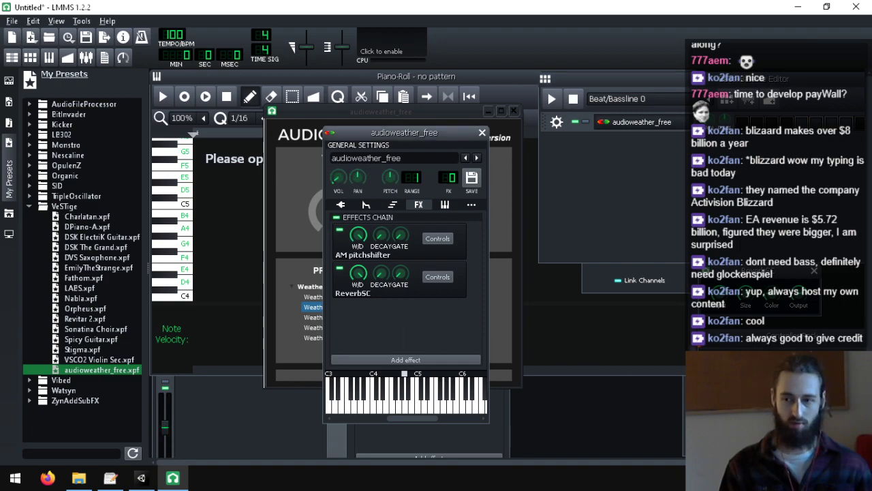
{"action": "left_click_drag", "start_coordinate": [734, 276], "coordinate": [604, 321]}
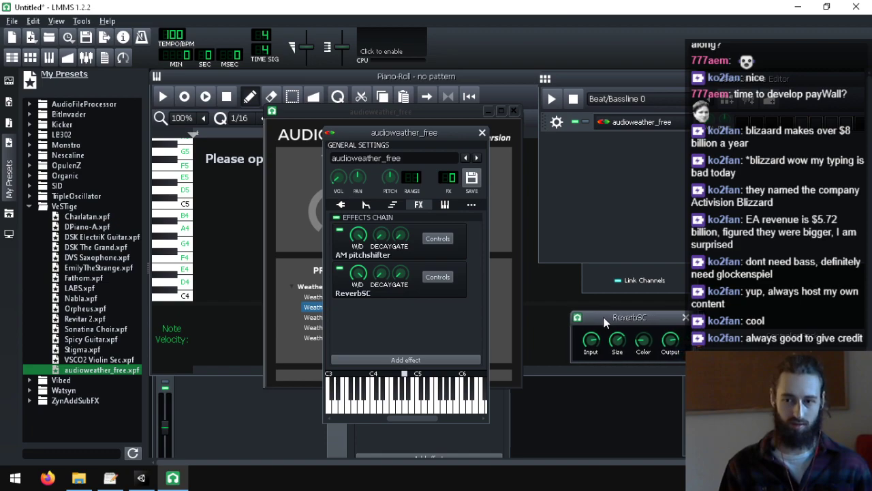
{"action": "left_click", "coordinate": [595, 269]}
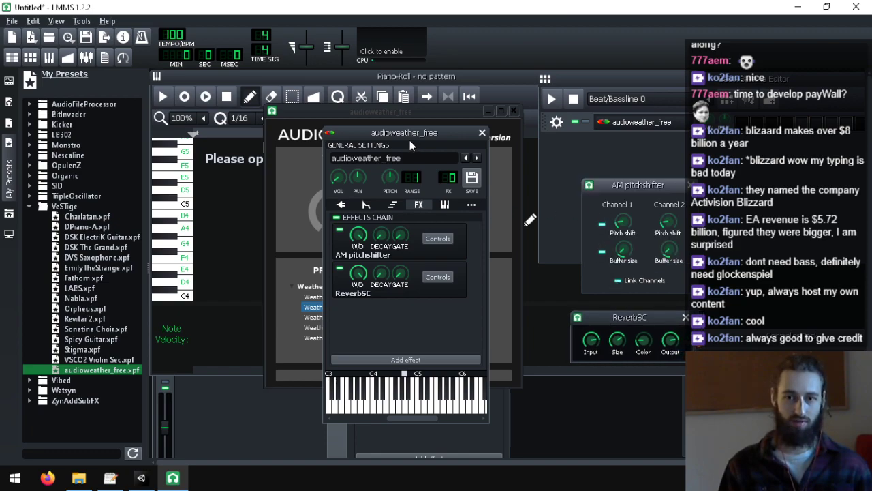
{"action": "left_click_drag", "start_coordinate": [411, 135], "coordinate": [601, 72]}
- Set AudioWeather's rain to 0.00 and wind to 1.00, and bring the track's volume back up
{"action": "left_click", "coordinate": [459, 223]}
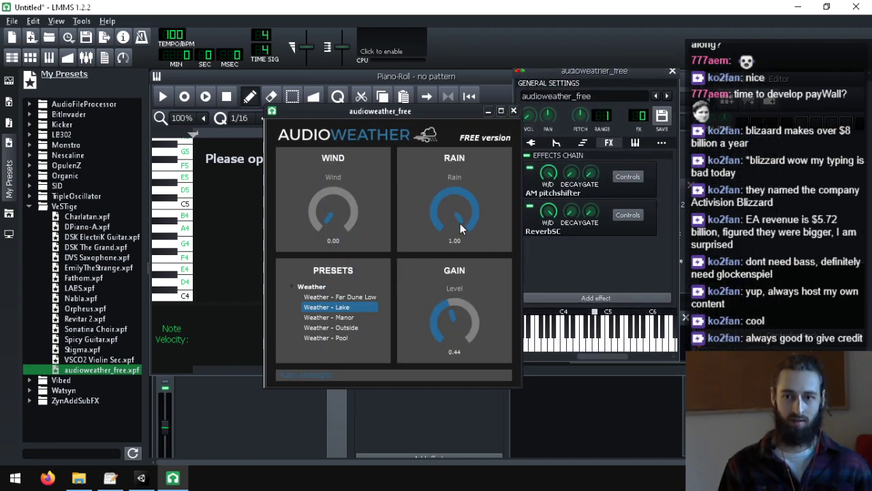
{"action": "left_click_drag", "start_coordinate": [460, 222], "coordinate": [472, 443]}
{"action": "left_click_drag", "start_coordinate": [327, 200], "coordinate": [371, 219]}
{"action": "left_click_drag", "start_coordinate": [533, 118], "coordinate": [519, 6]}
{"action": "left_click_drag", "start_coordinate": [529, 120], "coordinate": [523, 138]}
- Return AudioWeather's wind to 0.00 and its rain to 1.00
{"action": "left_click", "coordinate": [297, 111]}
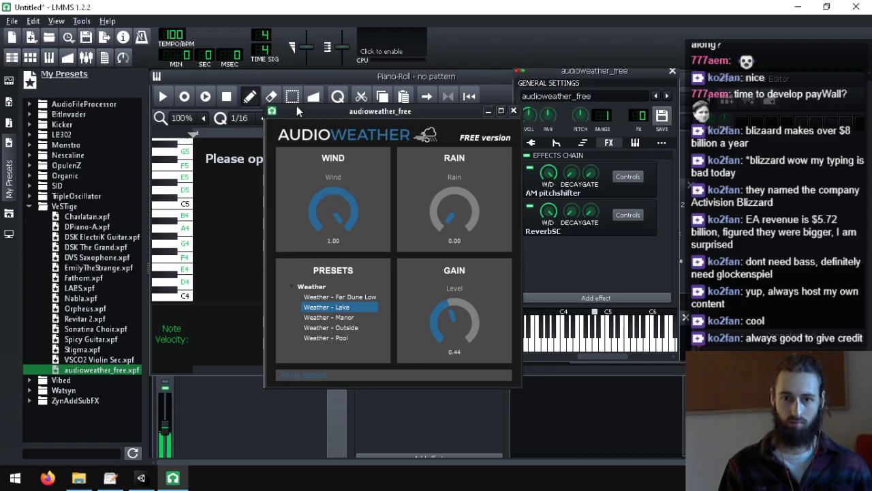
{"action": "left_click_drag", "start_coordinate": [297, 128], "coordinate": [391, 372]}
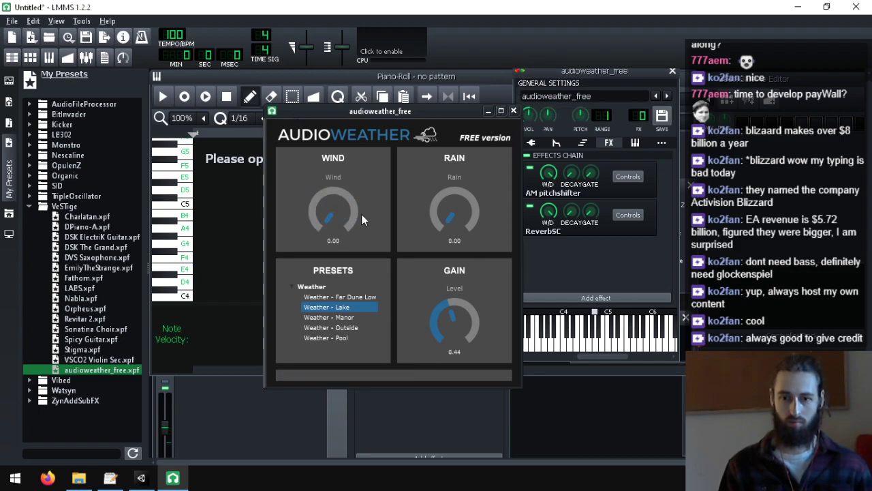
{"action": "left_click_drag", "start_coordinate": [418, 131], "coordinate": [469, 12]}
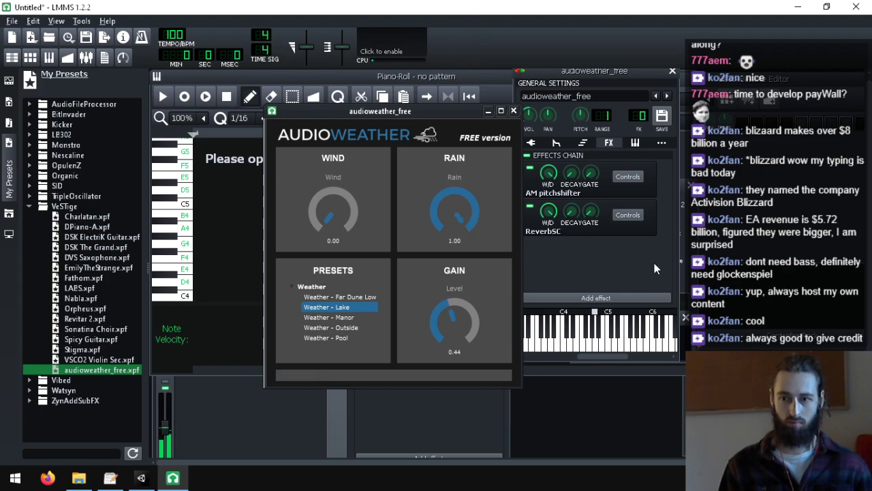
- Check AM pitchshifter's controls, place ReverbSC before it in the effects chain, and move the instrument window aside
{"action": "left_click", "coordinate": [628, 176]}
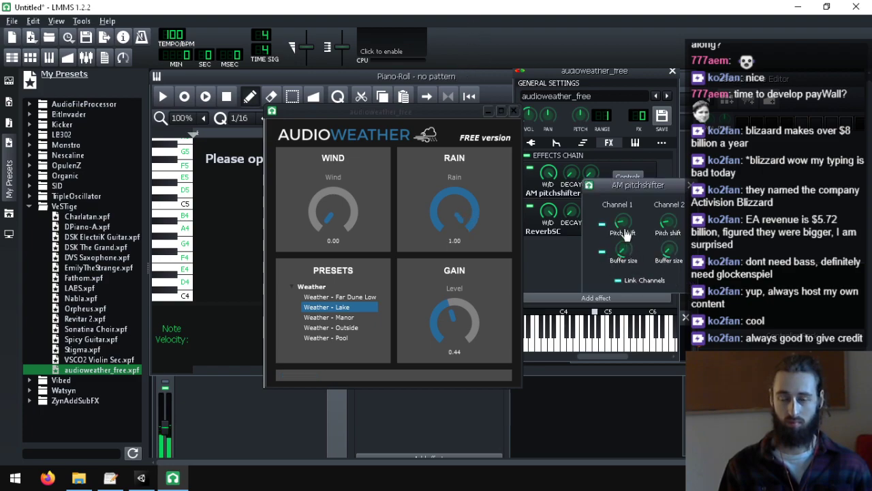
{"action": "left_click", "coordinate": [545, 236]}
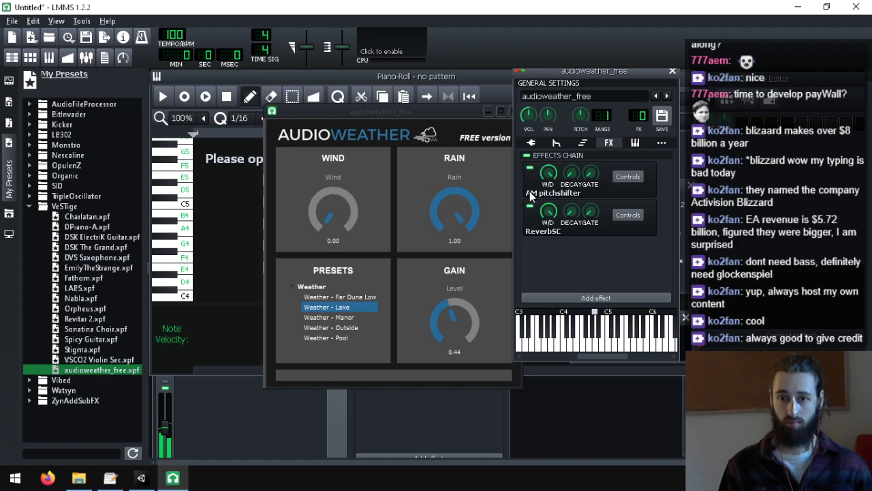
{"action": "right_click", "coordinate": [529, 191]}
{"action": "left_click", "coordinate": [549, 228]}
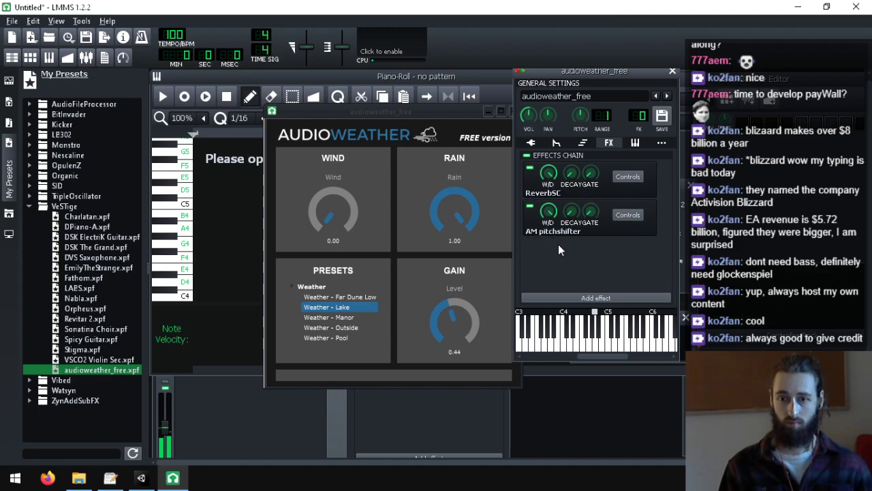
{"action": "left_click_drag", "start_coordinate": [567, 80], "coordinate": [285, 196]}
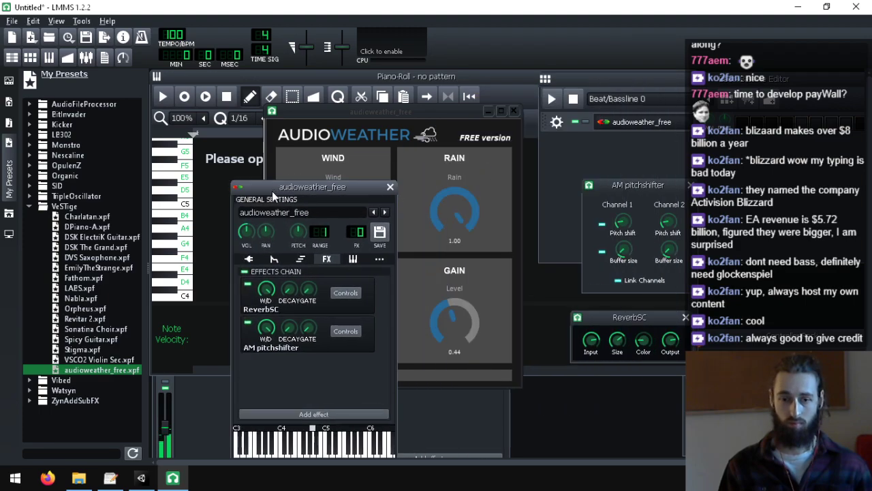
- Place AM pitchshifter ahead of ReverbSC in the effects chain and switch ReverbSC off
{"action": "right_click", "coordinate": [308, 346]}
{"action": "left_click", "coordinate": [338, 367]}
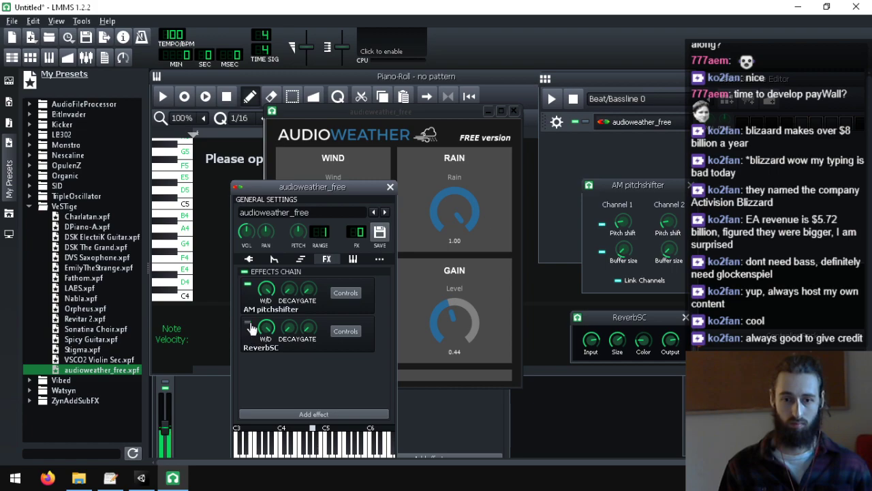
{"action": "left_click", "coordinate": [247, 322]}
- Adjust AM pitchshifter's channel 1 pitch shift, switch ReverbSC back on and change its size
{"action": "left_click_drag", "start_coordinate": [623, 225], "coordinate": [613, 280]}
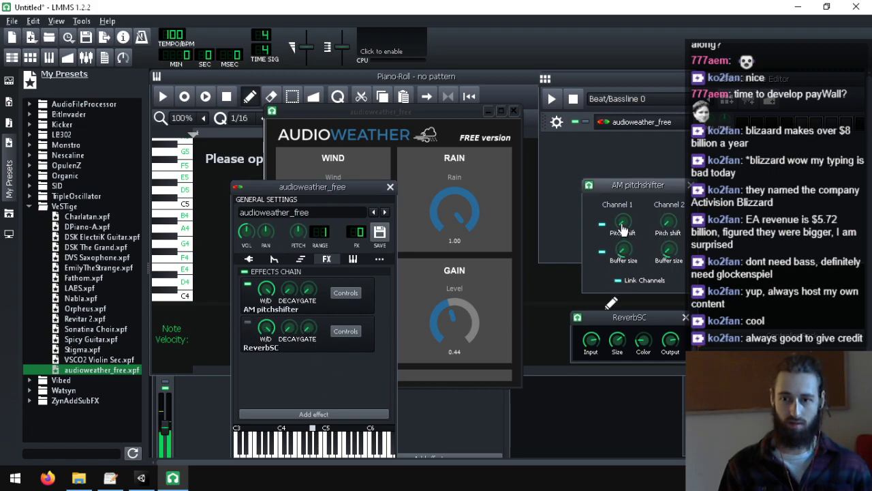
{"action": "left_click_drag", "start_coordinate": [622, 228], "coordinate": [600, 237]}
{"action": "left_click", "coordinate": [247, 323]}
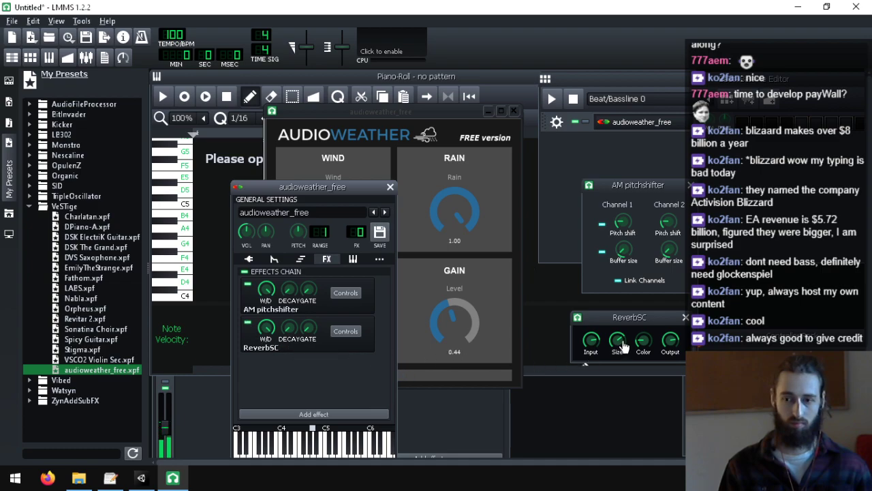
{"action": "left_click_drag", "start_coordinate": [620, 343], "coordinate": [629, 431]}
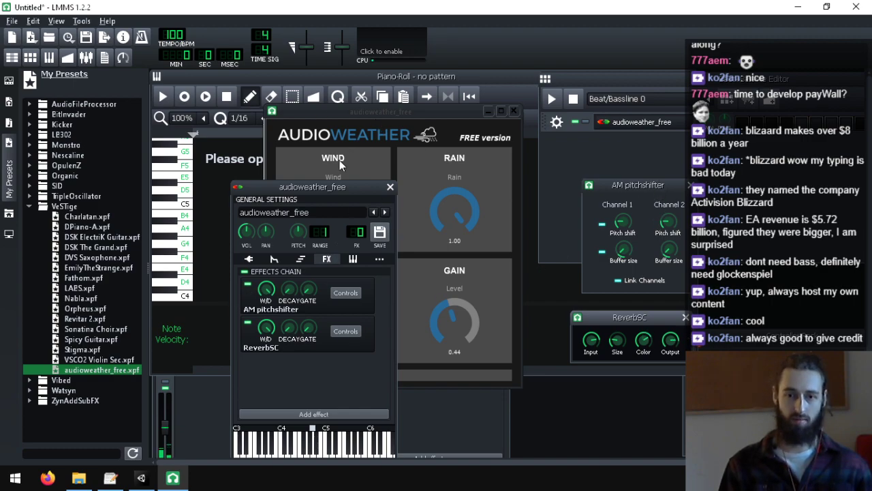
- Open the list of available effects and look through it for another effect to add to the chain
{"action": "left_click", "coordinate": [289, 411]}
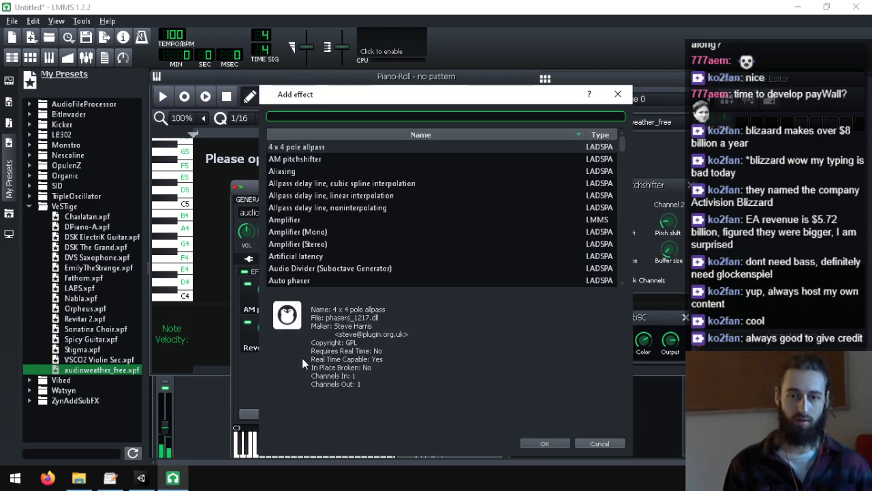
{"action": "type", "text": "temp"}
{"action": "key", "text": "BackSpace"}
{"action": "key", "text": "BackSpace"}
{"action": "key", "text": "BackSpace"}
{"action": "key", "text": "BackSpace"}
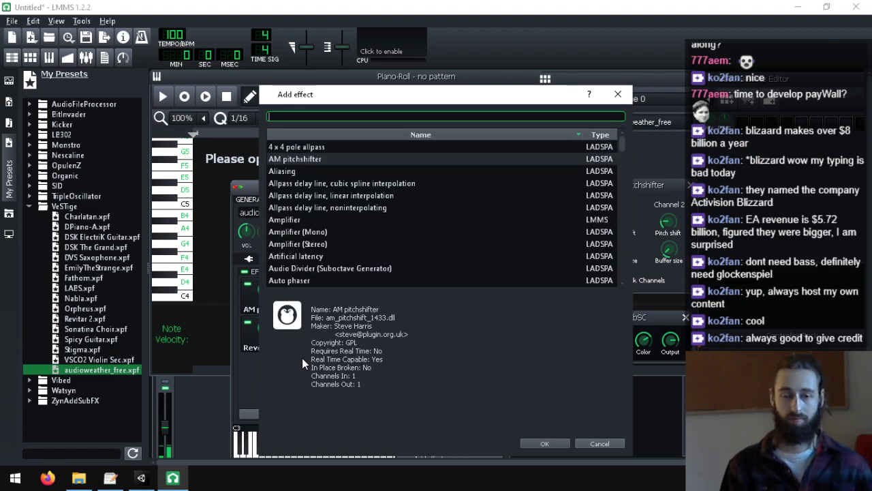
{"action": "scroll", "coordinate": [306, 190], "scroll_direction": "down", "scroll_amount": 7}
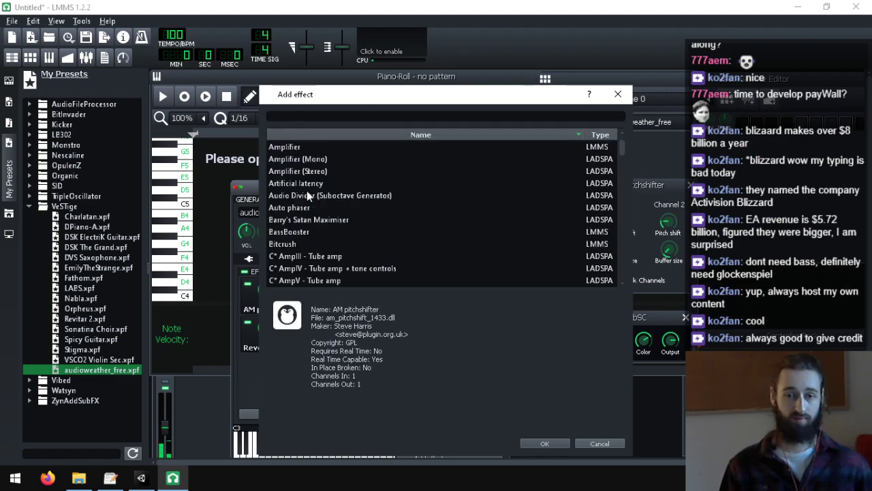
{"action": "scroll", "coordinate": [321, 197], "scroll_direction": "down", "scroll_amount": 3}
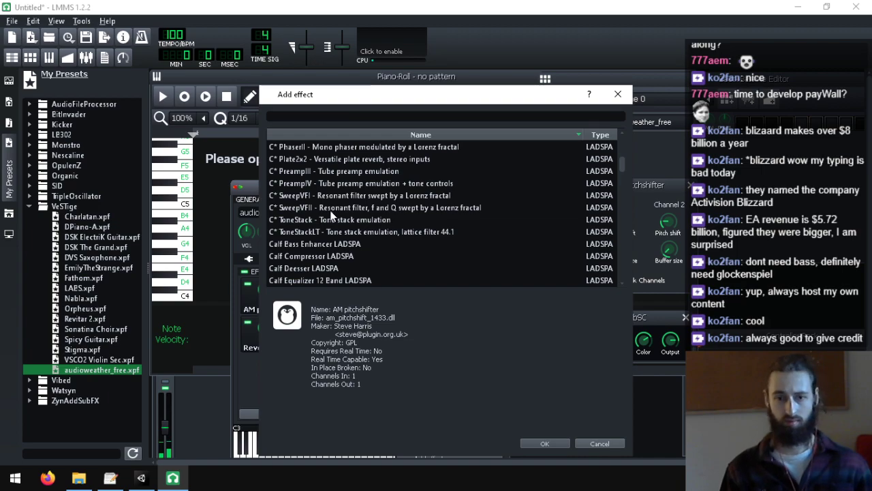
{"action": "scroll", "coordinate": [331, 216], "scroll_direction": "down", "scroll_amount": 4}
{"action": "scroll", "coordinate": [335, 221], "scroll_direction": "down", "scroll_amount": 4}
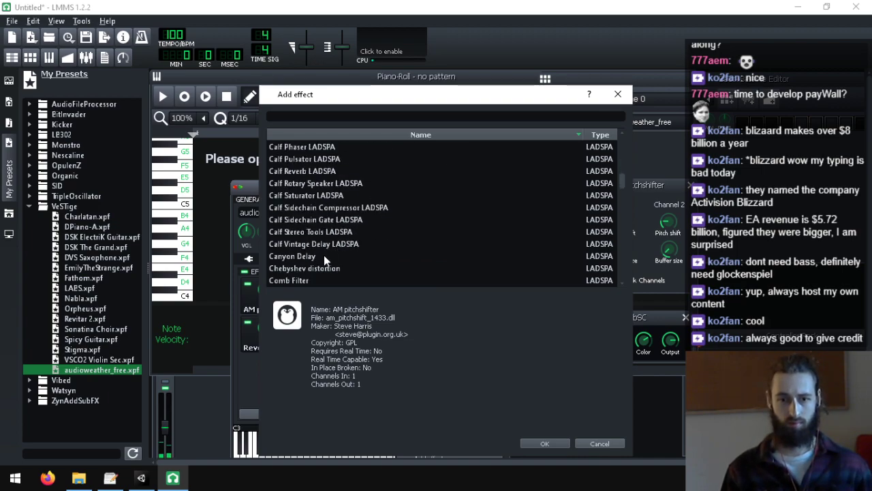
{"action": "scroll", "coordinate": [322, 257], "scroll_direction": "up", "scroll_amount": 4}
{"action": "scroll", "coordinate": [331, 253], "scroll_direction": "up", "scroll_amount": 4}
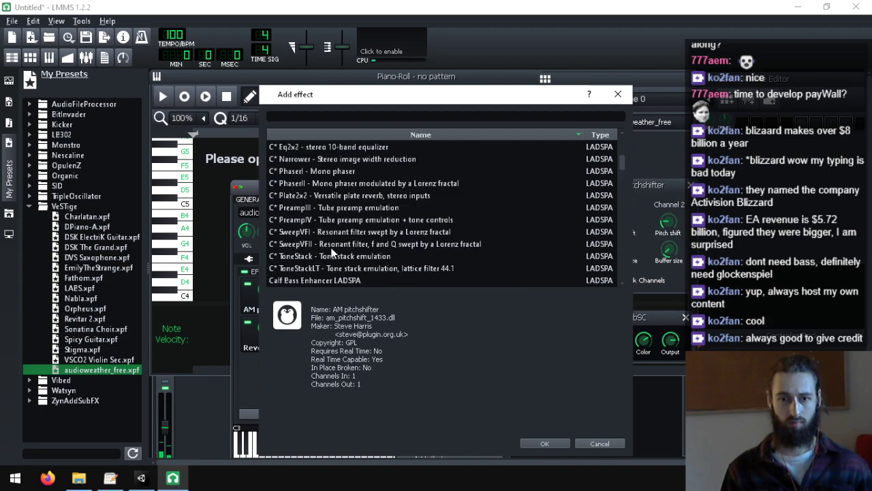
{"action": "key", "text": "l"}
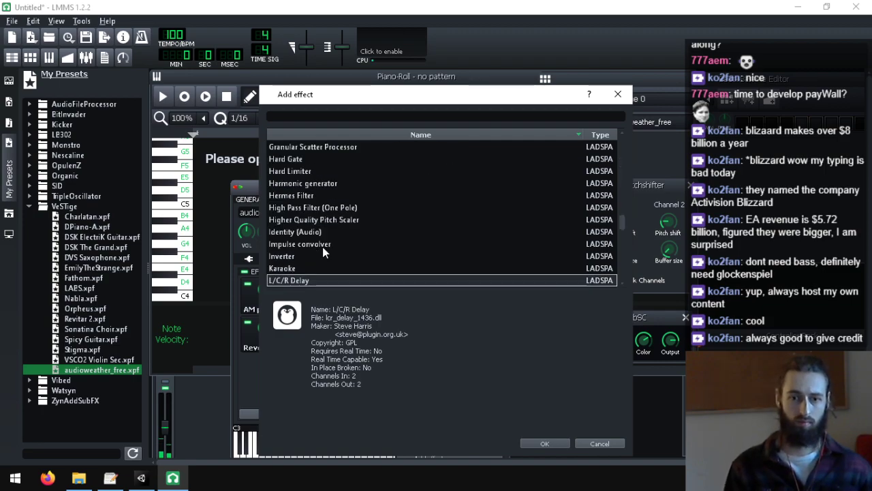
- Filter the effects by "lim", add Hard Limiter to the chain and bring its window beside the instrument
{"action": "left_click", "coordinate": [317, 116]}
{"action": "type", "text": "limi"}
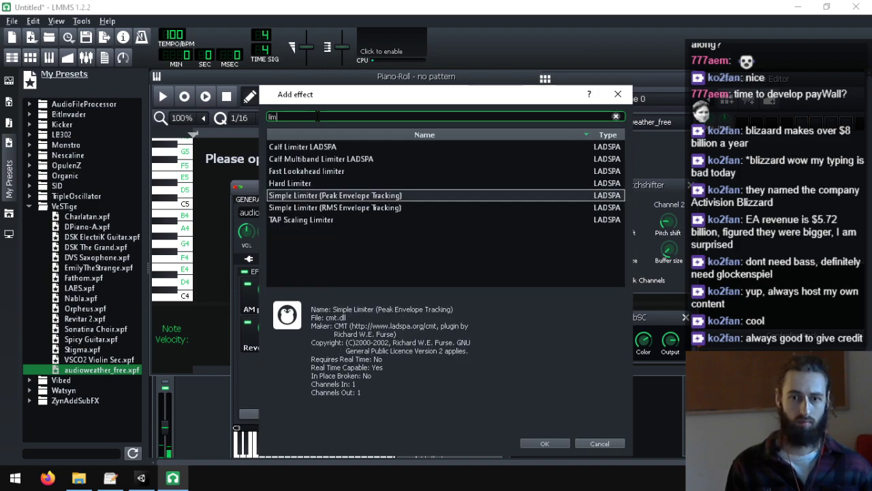
{"action": "double_click", "coordinate": [312, 182]}
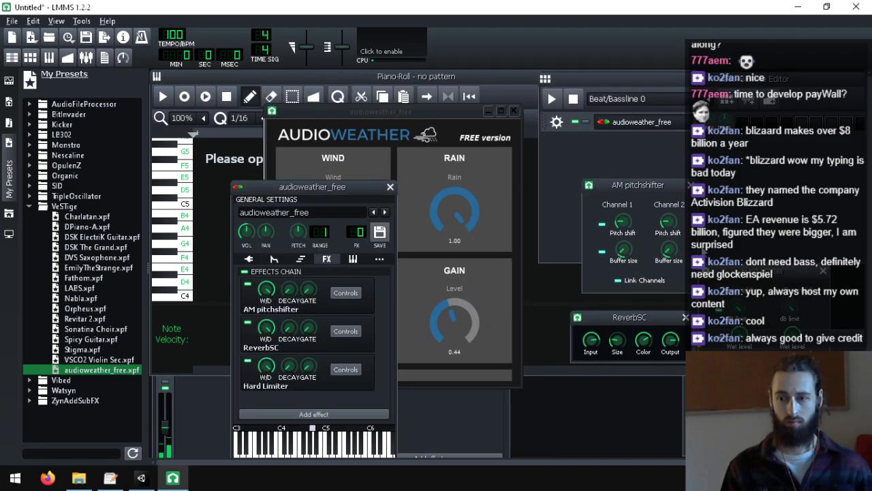
{"action": "left_click_drag", "start_coordinate": [732, 271], "coordinate": [459, 162]}
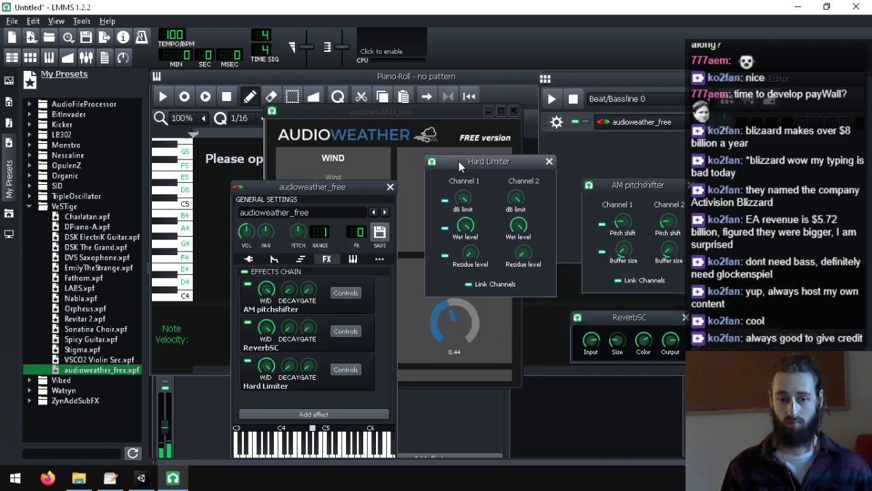
- Adjust Hard Limiter's dB limit and wet level with its channels unlinked, and change ReverbSC's size
{"action": "mouse_move", "coordinate": [467, 203]}
{"action": "left_mouse_down"}
{"action": "mouse_move", "coordinate": [467, 177]}
{"action": "mouse_move", "coordinate": [452, 264]}
{"action": "mouse_move", "coordinate": [464, 217]}
{"action": "left_mouse_up"}
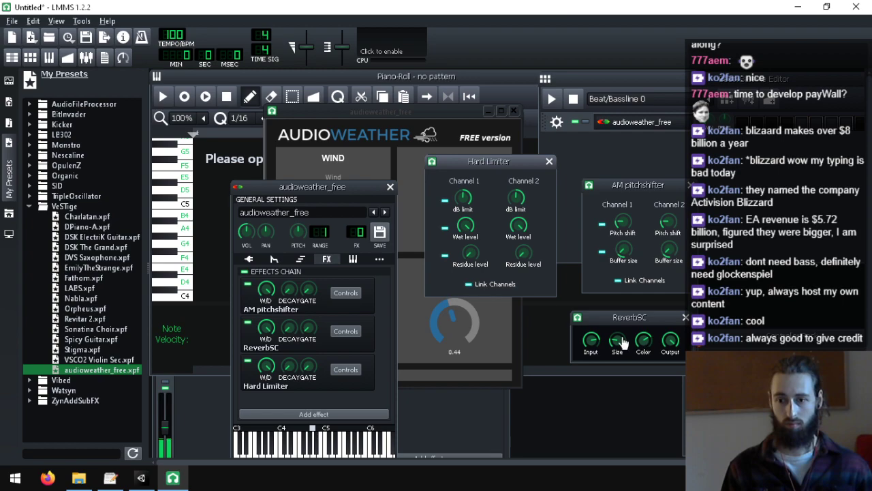
{"action": "left_click_drag", "start_coordinate": [623, 342], "coordinate": [578, 194]}
{"action": "left_click", "coordinate": [446, 200]}
{"action": "left_click", "coordinate": [444, 202]}
{"action": "left_click_drag", "start_coordinate": [464, 198], "coordinate": [456, 302]}
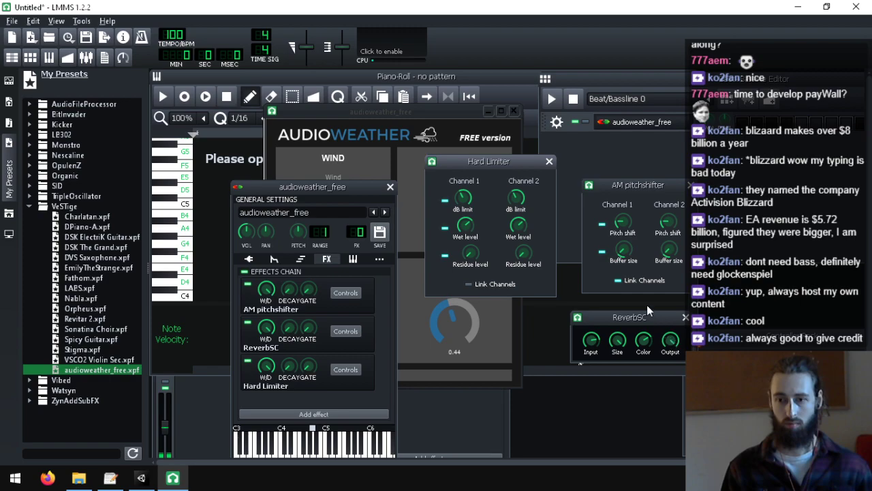
- Readjust AM pitchshifter's channel 1 pitch shift together with ReverbSC's size and color
{"action": "left_click_drag", "start_coordinate": [629, 234], "coordinate": [615, 253]}
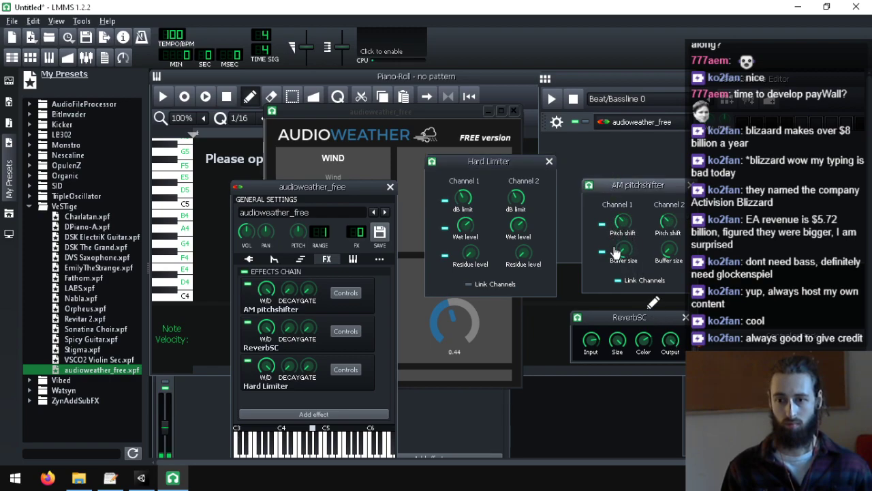
{"action": "left_click", "coordinate": [627, 344]}
{"action": "left_click_drag", "start_coordinate": [618, 342], "coordinate": [614, 447]}
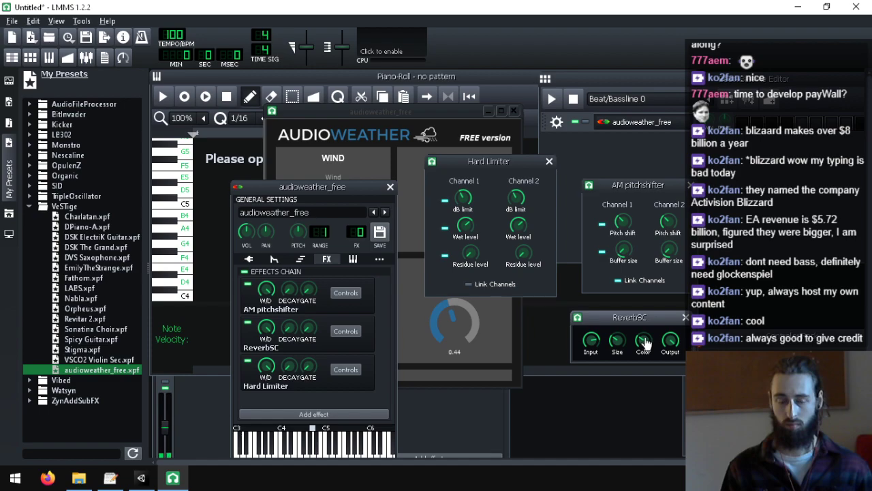
{"action": "mouse_move", "coordinate": [646, 348]}
{"action": "left_mouse_down"}
{"action": "mouse_move", "coordinate": [645, 367]}
{"action": "mouse_move", "coordinate": [645, 355]}
{"action": "left_mouse_up"}
{"action": "left_click_drag", "start_coordinate": [622, 225], "coordinate": [599, 383]}
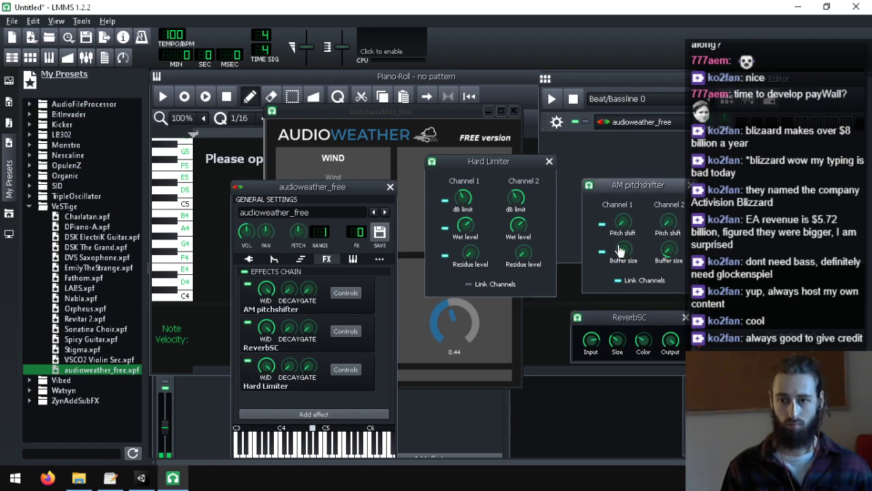
{"action": "mouse_move", "coordinate": [623, 225]}
{"action": "left_mouse_down"}
{"action": "mouse_move", "coordinate": [619, 217]}
{"action": "mouse_move", "coordinate": [618, 230]}
{"action": "left_mouse_up"}
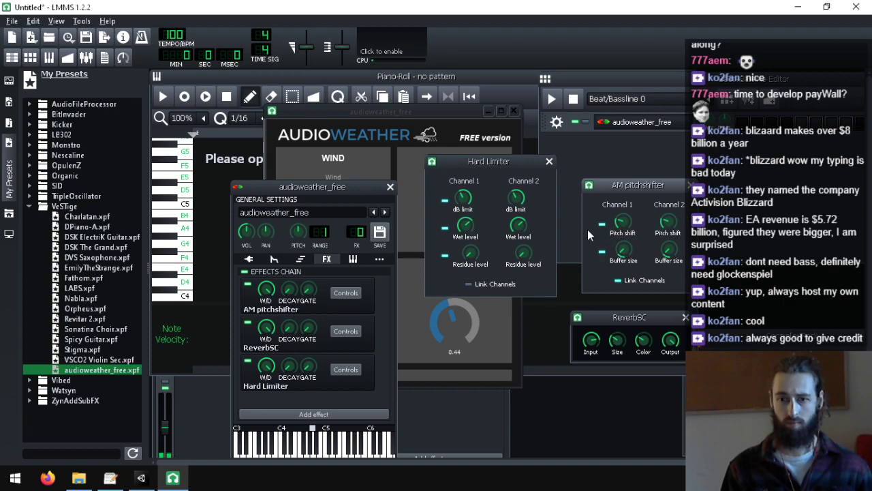
- Adjust AM pitchshifter's pitch shift with ReverbSC switched off, and switch ReverbSC back on
{"action": "left_click", "coordinate": [248, 364]}
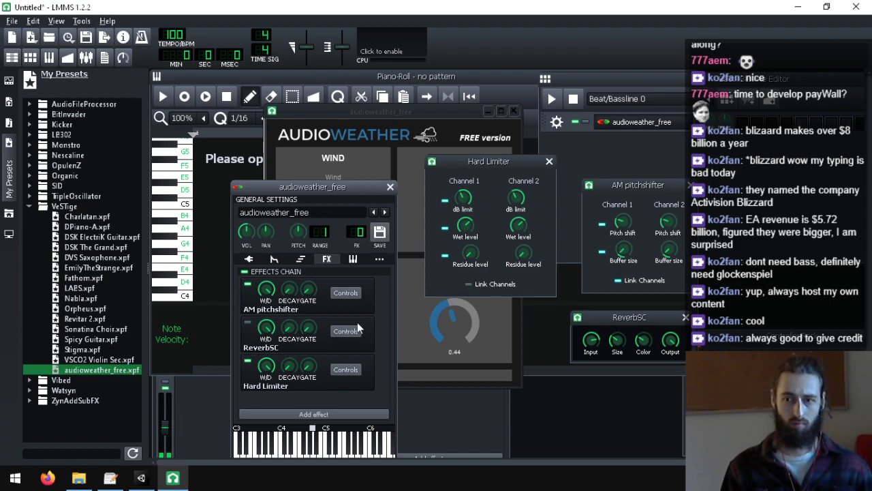
{"action": "left_click_drag", "start_coordinate": [622, 220], "coordinate": [647, 361]}
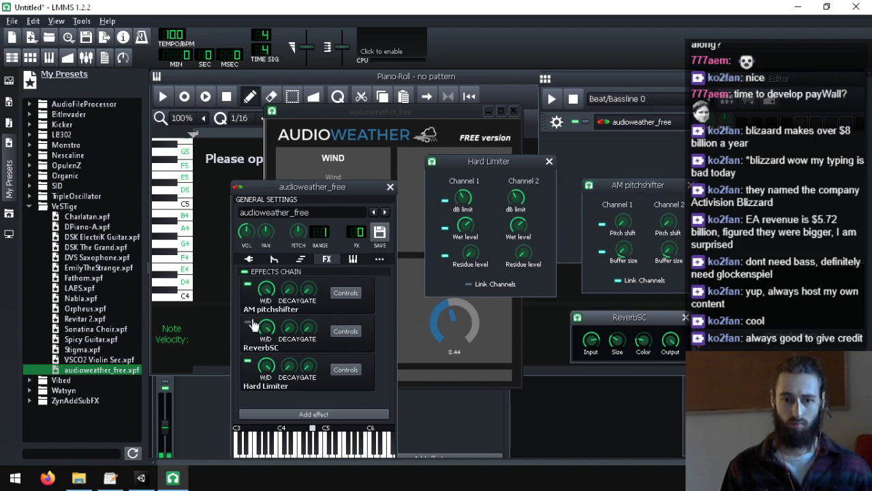
{"action": "left_click", "coordinate": [249, 322]}
- Compare the sound with Hard Limiter off and on, leaving it off, and set ReverbSC's size to about 0.76
{"action": "left_click", "coordinate": [248, 361]}
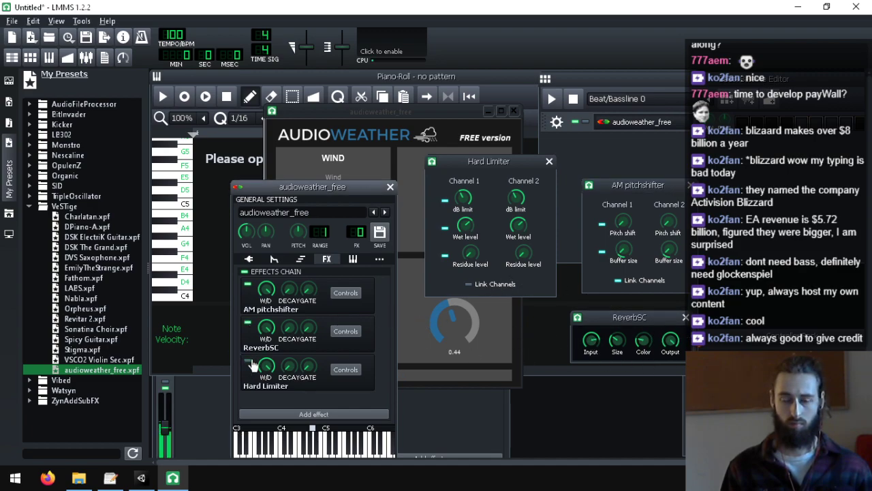
{"action": "left_click", "coordinate": [618, 343]}
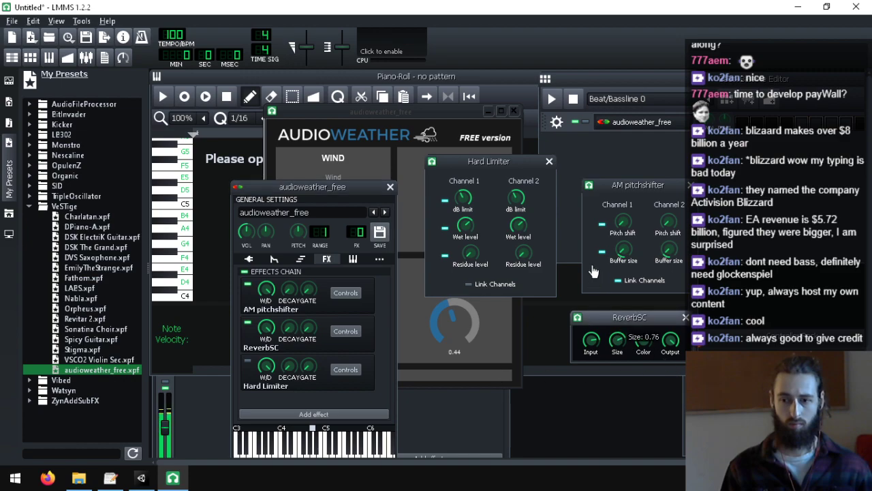
{"action": "left_click", "coordinate": [248, 361]}
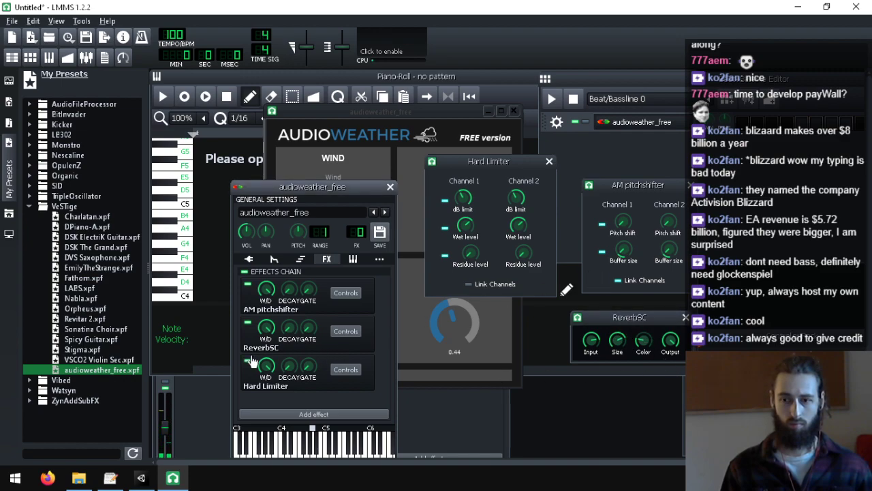
{"action": "left_click", "coordinate": [249, 361]}
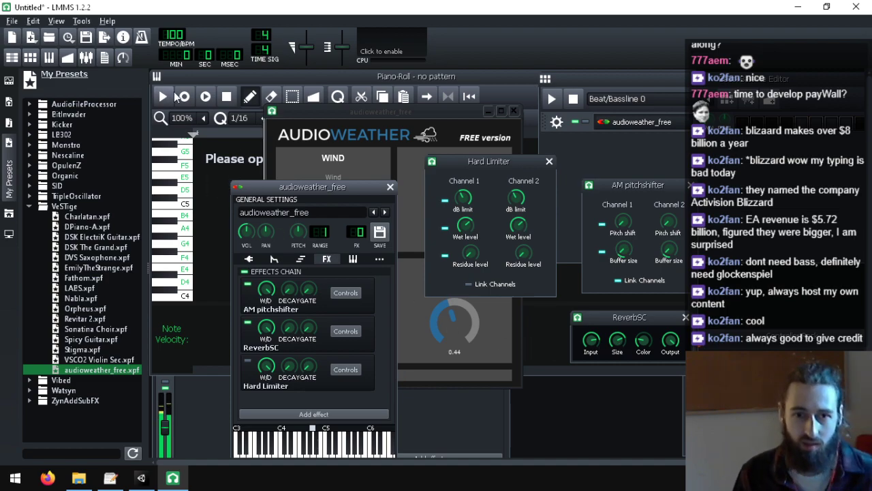
- Stop playback, bring the audioweather_free instrument forward, turn its volume back up and switch Hard Limiter on
{"action": "left_click", "coordinate": [229, 97]}
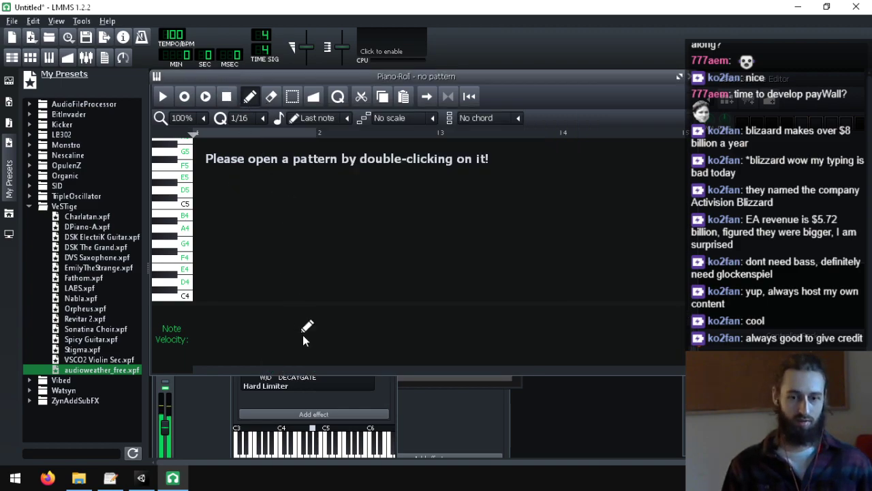
{"action": "left_click", "coordinate": [328, 408]}
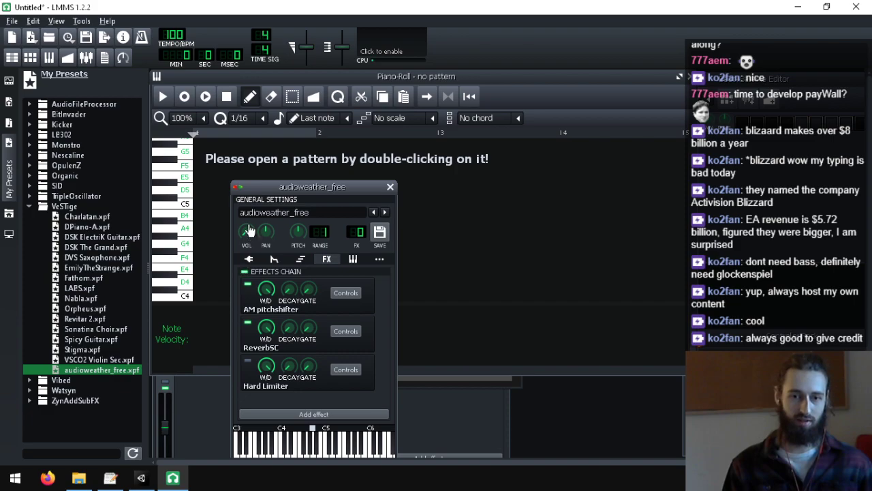
{"action": "left_click_drag", "start_coordinate": [248, 232], "coordinate": [247, 180]}
{"action": "left_click", "coordinate": [250, 361]}
{"action": "left_click_drag", "start_coordinate": [245, 231], "coordinate": [235, 207]}
- Show Hard Limiter's controls and spread the AudioWeather, Hard Limiter and instrument windows apart
{"action": "left_click", "coordinate": [710, 80]}
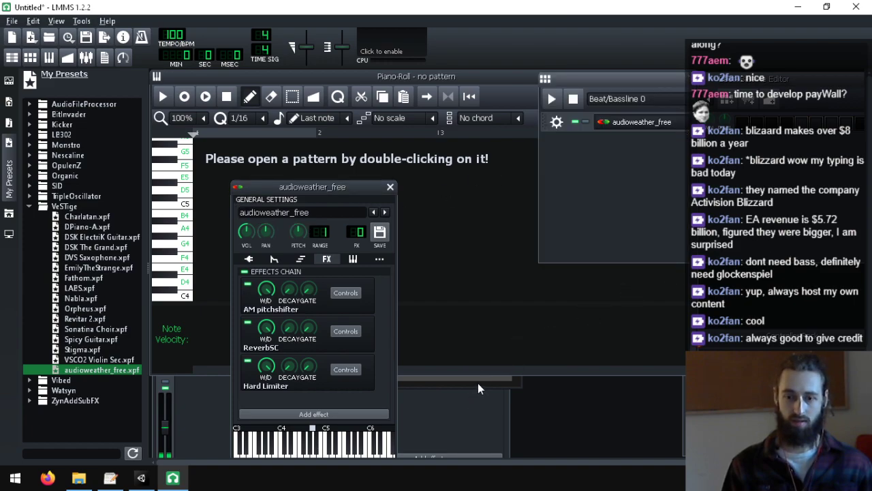
{"action": "left_click_drag", "start_coordinate": [462, 116], "coordinate": [685, 163]}
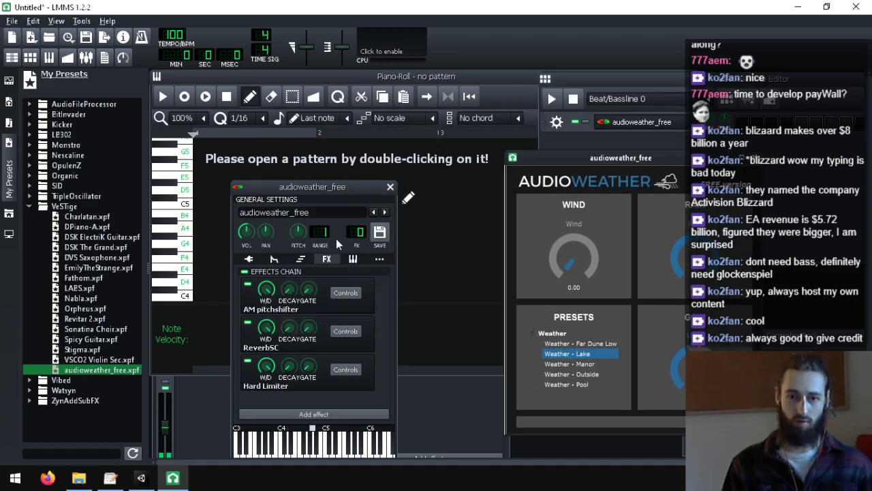
{"action": "left_click", "coordinate": [325, 261]}
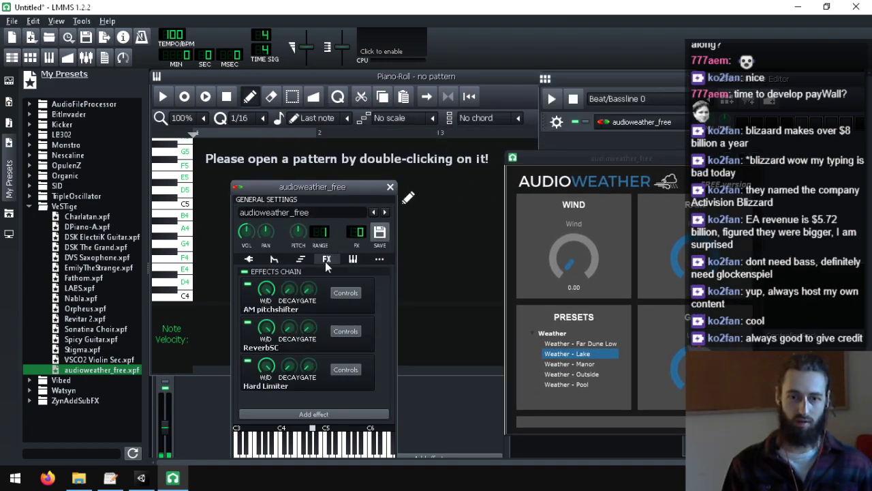
{"action": "left_click", "coordinate": [345, 370]}
{"action": "left_click_drag", "start_coordinate": [481, 155], "coordinate": [451, 84]}
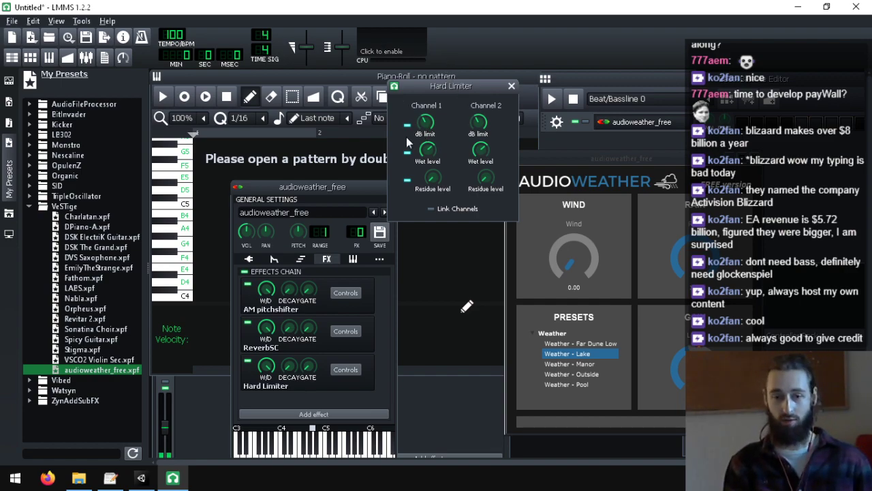
{"action": "left_click_drag", "start_coordinate": [258, 185], "coordinate": [235, 122]}
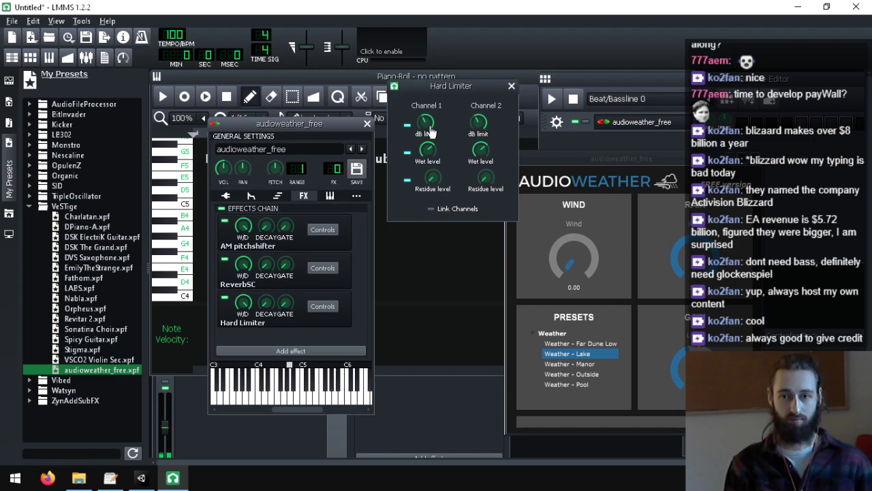
- Switch Hard Limiter off in the audioweather_free effects chain
{"action": "left_click", "coordinate": [598, 167]}
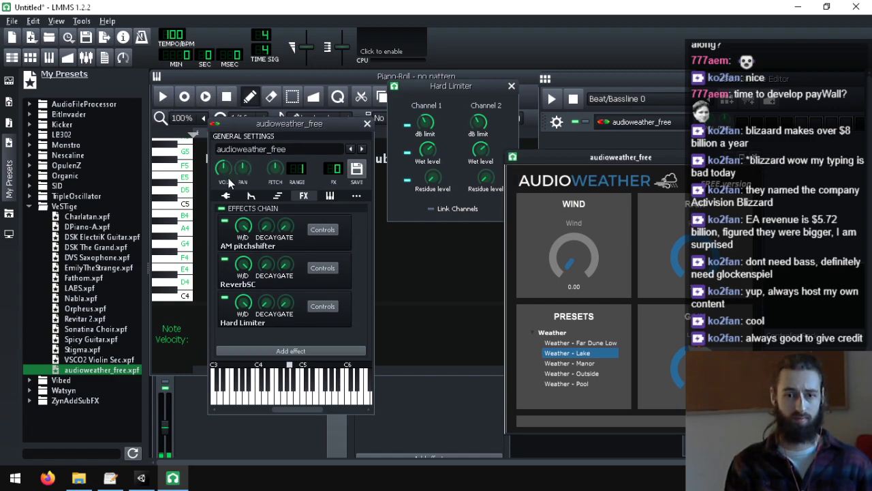
{"action": "left_click", "coordinate": [230, 188]}
{"action": "left_click", "coordinate": [227, 298]}
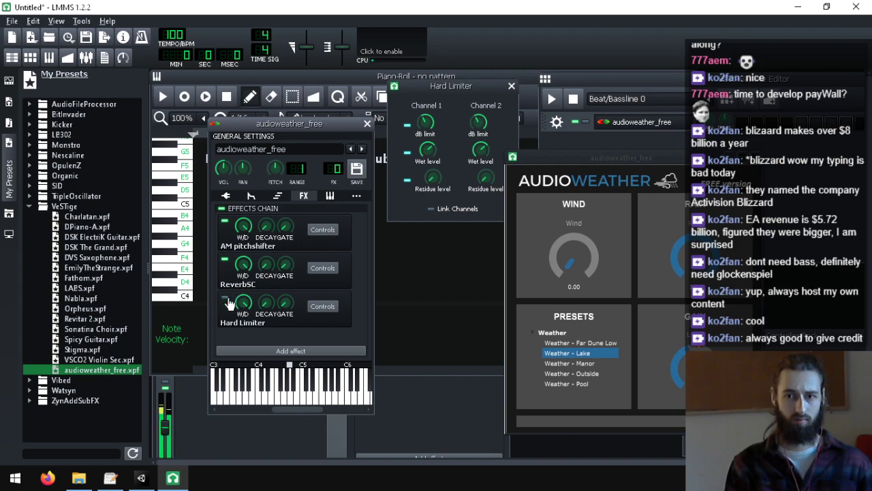
- Switch Hard Limiter on, try different dB limit, wet and residue levels on Channel 1, and raise AudioWeather's Wind to 1.00
{"action": "left_click_drag", "start_coordinate": [428, 151], "coordinate": [376, 4]}
{"action": "mouse_move", "coordinate": [428, 123]}
{"action": "left_mouse_down"}
{"action": "mouse_move", "coordinate": [433, 178]}
{"action": "mouse_move", "coordinate": [411, 120]}
{"action": "left_mouse_up"}
{"action": "left_click_drag", "start_coordinate": [428, 152], "coordinate": [446, 292]}
{"action": "left_click_drag", "start_coordinate": [427, 130], "coordinate": [424, 89]}
{"action": "left_click_drag", "start_coordinate": [437, 178], "coordinate": [423, 244]}
{"action": "left_click_drag", "start_coordinate": [695, 258], "coordinate": [695, 266]}
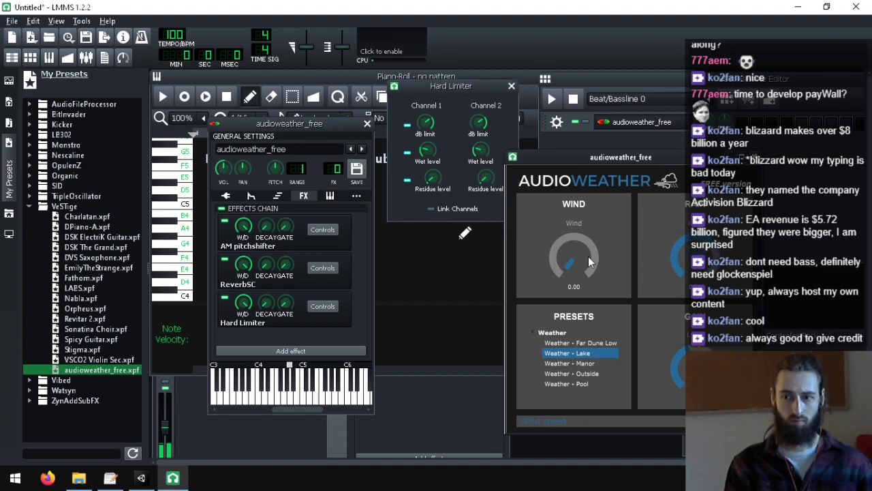
{"action": "left_click_drag", "start_coordinate": [588, 256], "coordinate": [582, 145]}
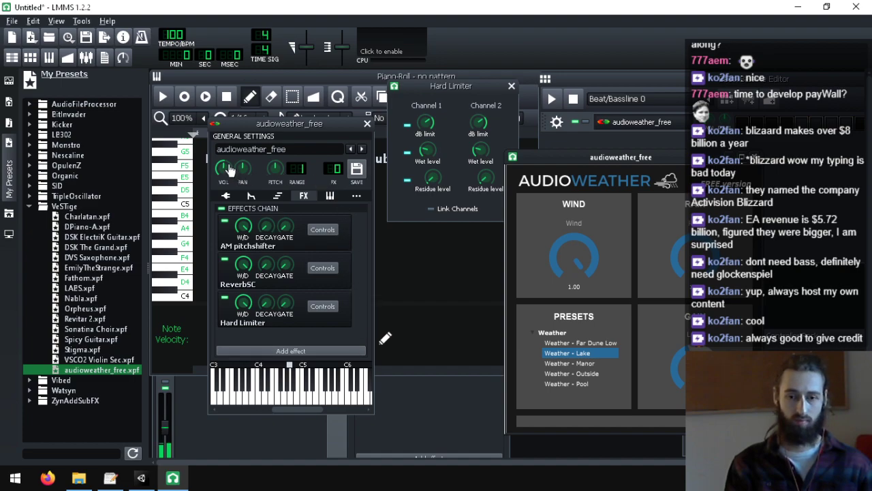
- Raise Hard Limiter's dB limit and turn the audioweather_free instrument's volume down
{"action": "left_click_drag", "start_coordinate": [229, 169], "coordinate": [243, 194]}
{"action": "left_click_drag", "start_coordinate": [431, 127], "coordinate": [429, 96]}
{"action": "left_click_drag", "start_coordinate": [223, 168], "coordinate": [225, 203]}
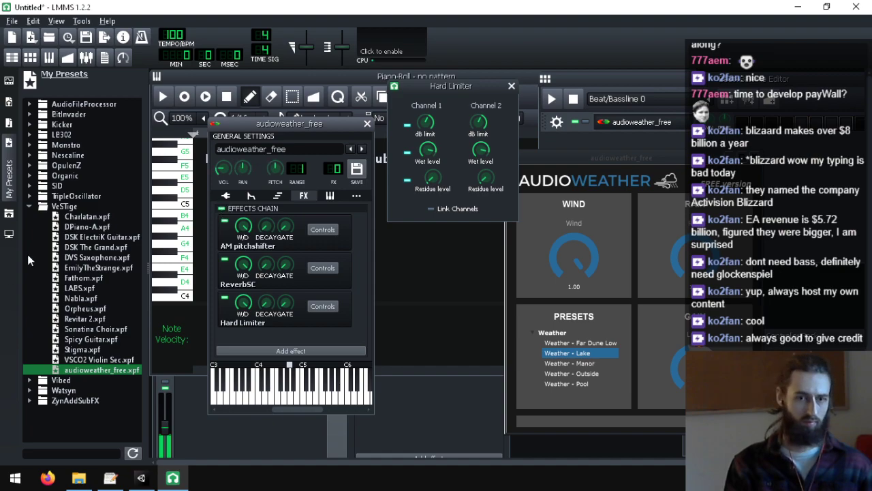
- Close the Piano-Roll, the audioweather_free instrument and the Hard Limiter windows to clear the workspace
{"action": "left_click", "coordinate": [220, 95]}
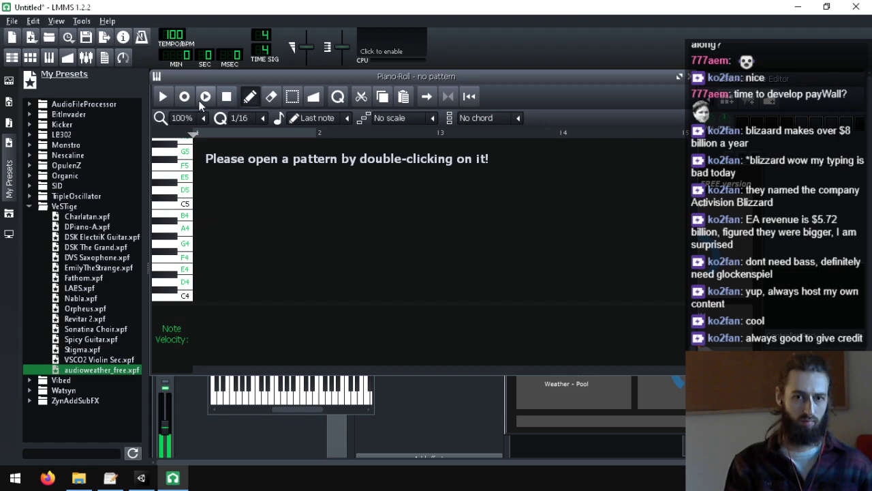
{"action": "left_click", "coordinate": [721, 86]}
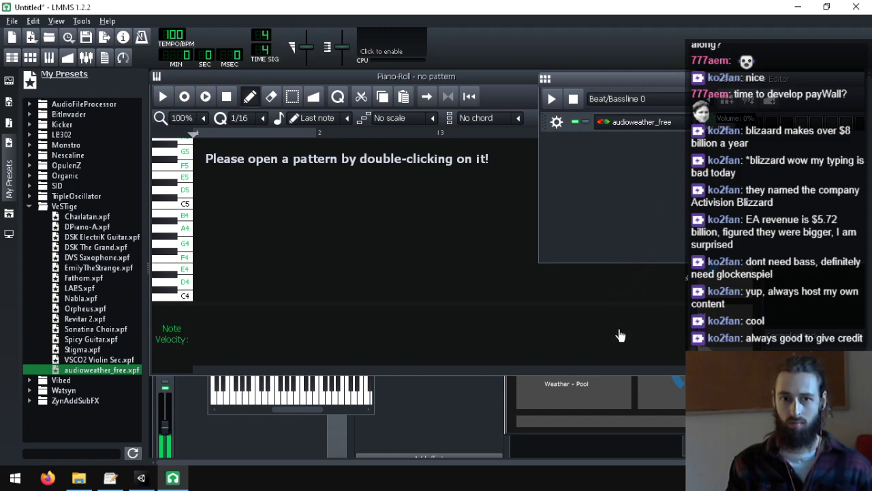
{"action": "left_click", "coordinate": [396, 76]}
{"action": "left_click", "coordinate": [679, 76]}
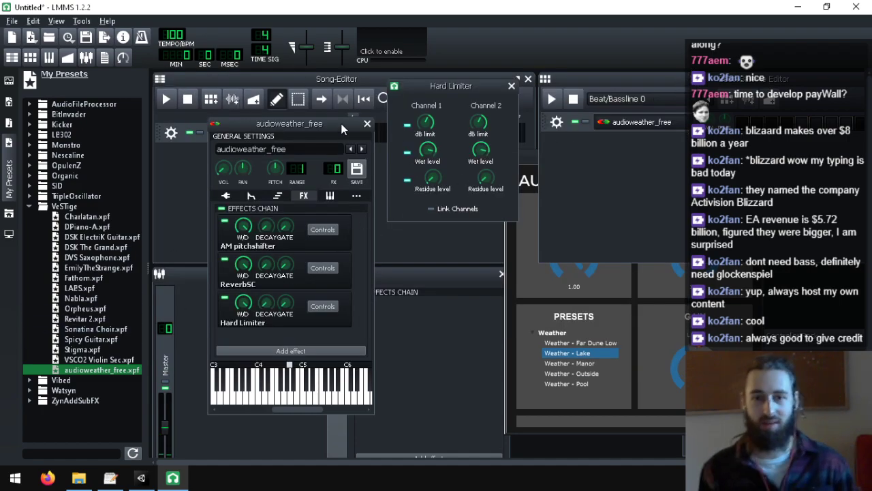
{"action": "left_click", "coordinate": [368, 123]}
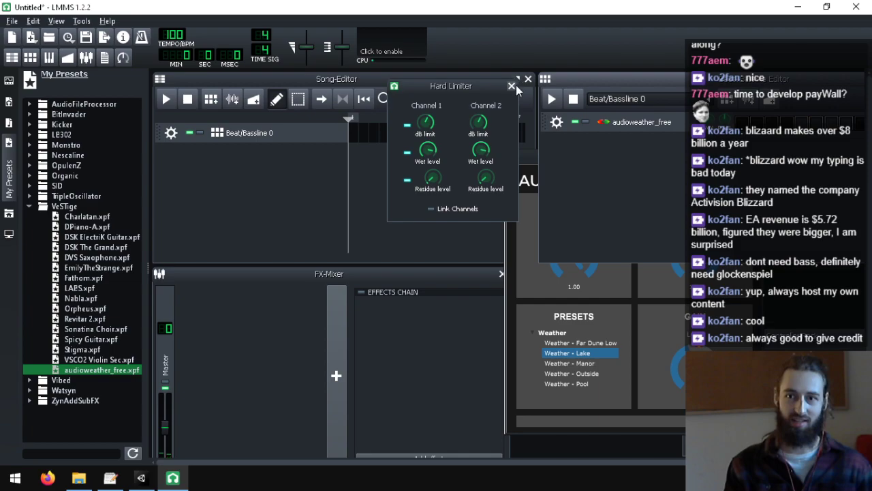
{"action": "left_click", "coordinate": [511, 85]}
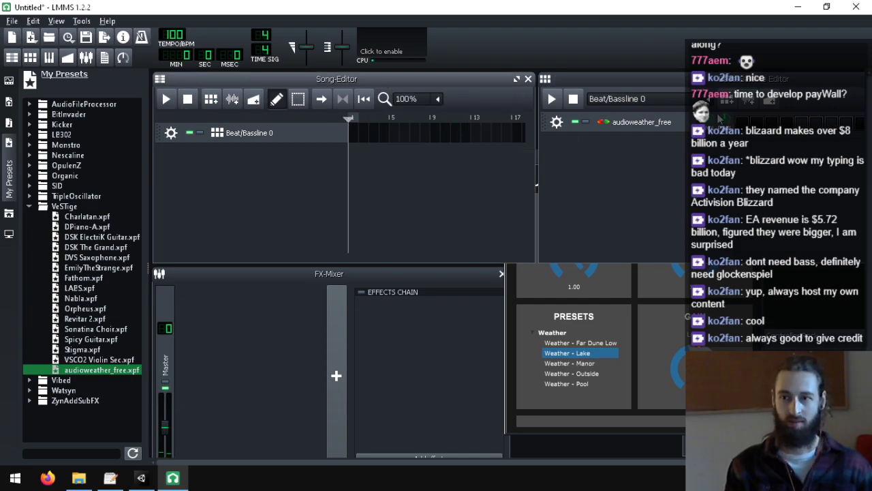
- Save the project as SynthesizedRumbling in the lmms projects folder
{"action": "left_click", "coordinate": [11, 21]}
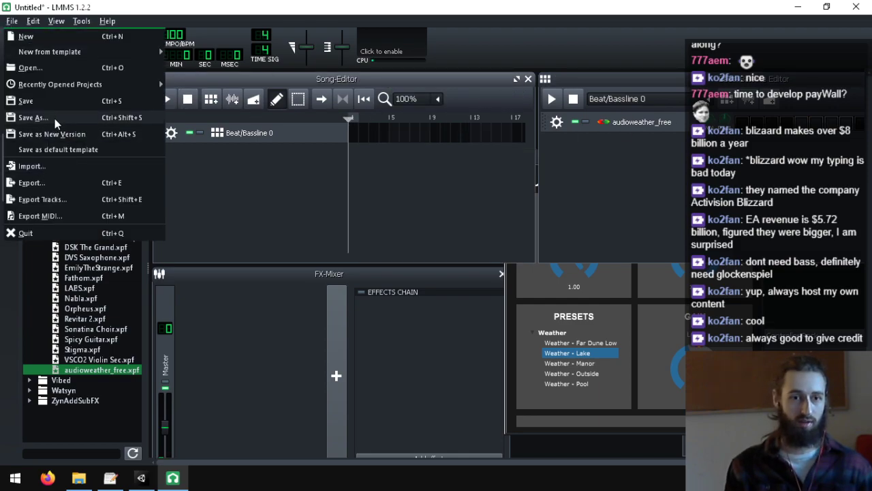
{"action": "left_click", "coordinate": [32, 118]}
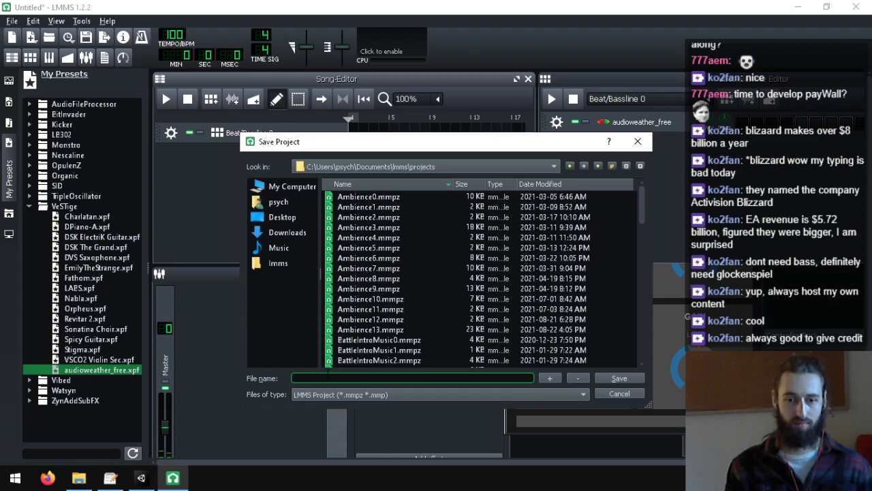
{"action": "type", "text": "Rum"}
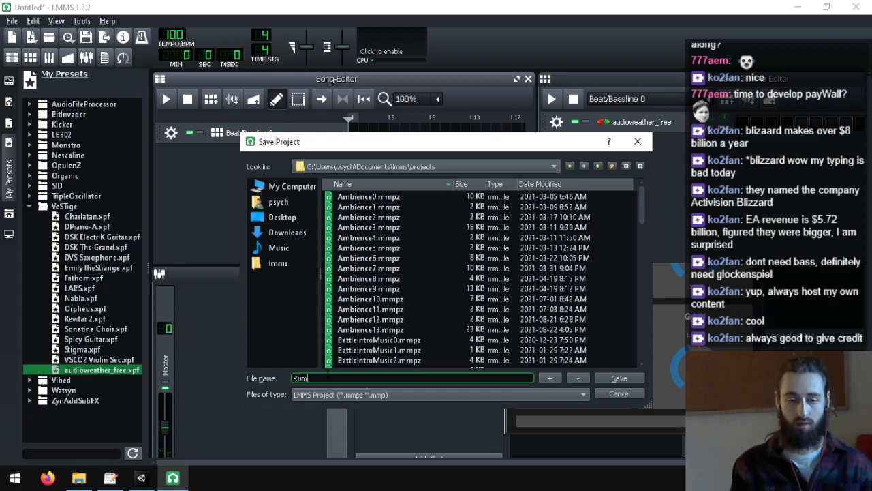
{"action": "type", "text": "nbing"}
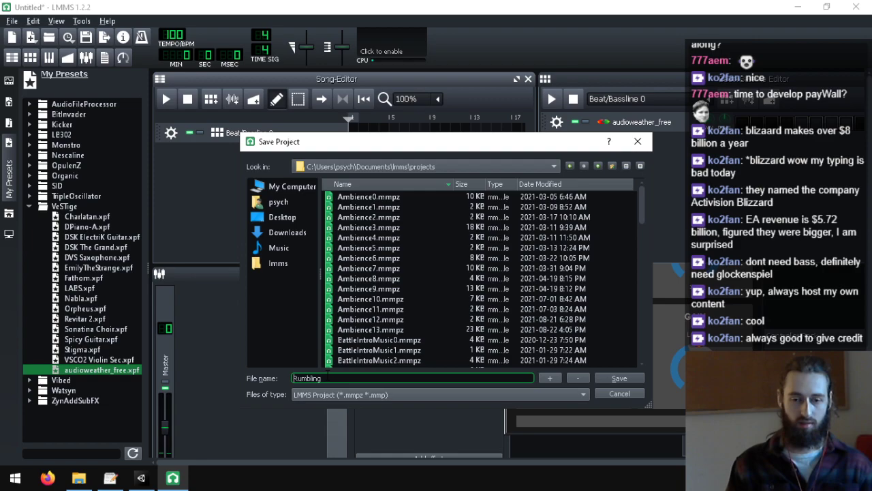
{"action": "type", "text": "Synthesized"}
{"action": "key", "text": "Return"}
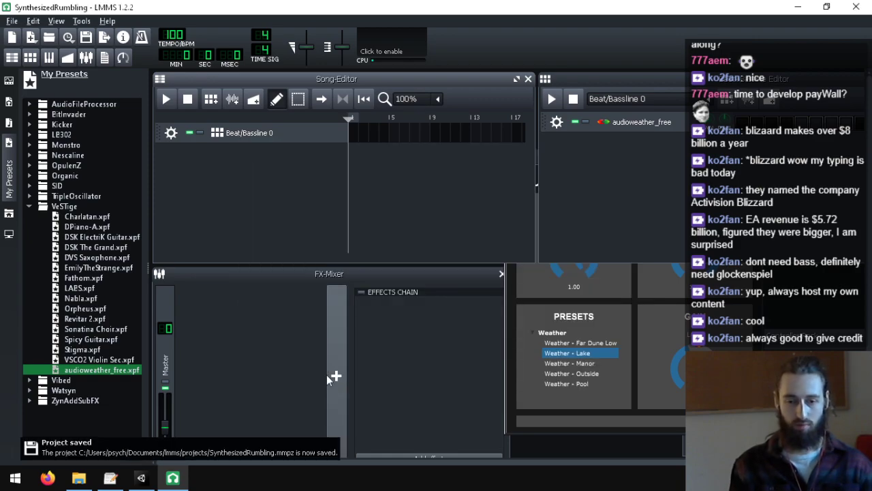
- Place a Beat/Bassline 0 block at bar 1 in the Song-Editor and test playback while adjusting the audioweather_free track volume
{"action": "left_click", "coordinate": [354, 133]}
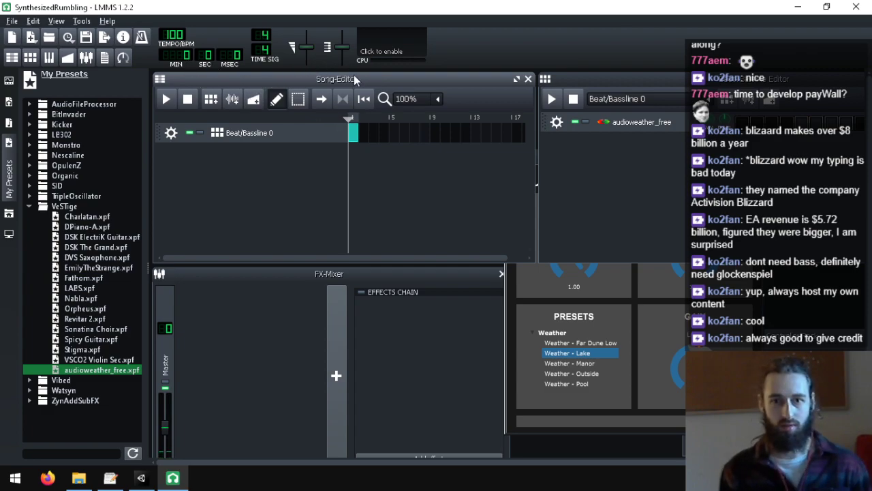
{"action": "left_click", "coordinate": [166, 99]}
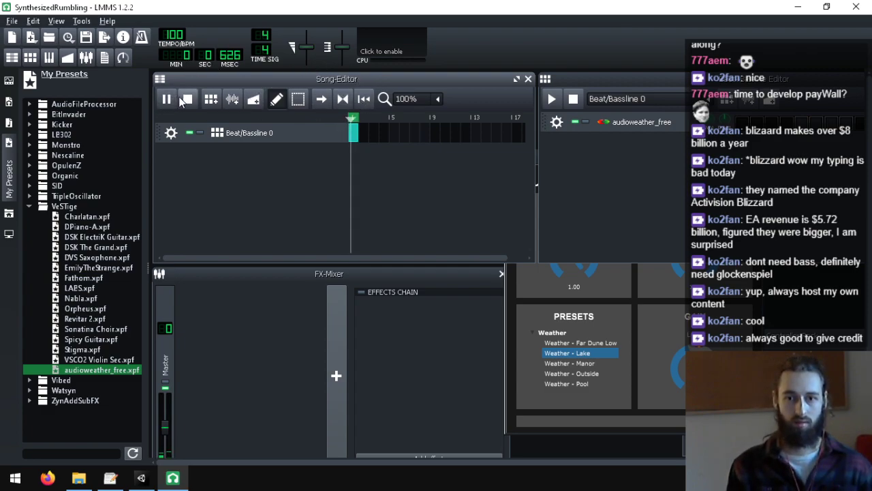
{"action": "left_click", "coordinate": [184, 98]}
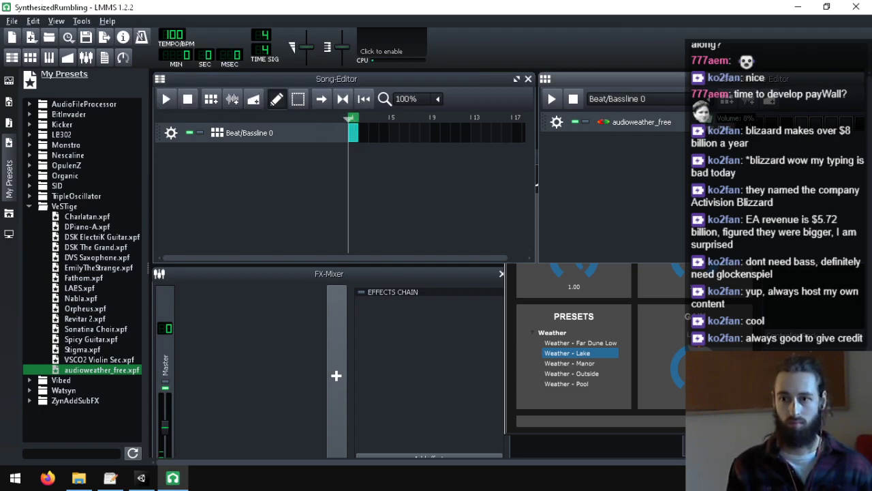
{"action": "left_click_drag", "start_coordinate": [706, 88], "coordinate": [679, 106]}
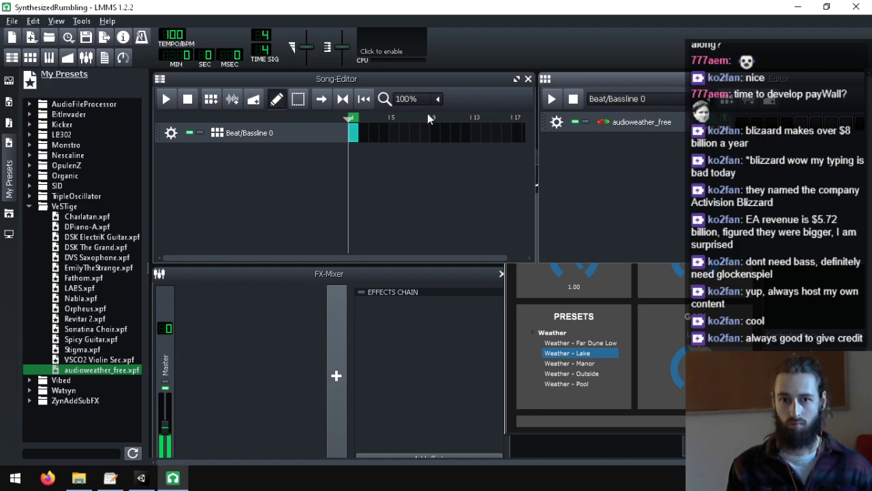
{"action": "left_click", "coordinate": [165, 99]}
{"action": "left_click", "coordinate": [165, 99]}
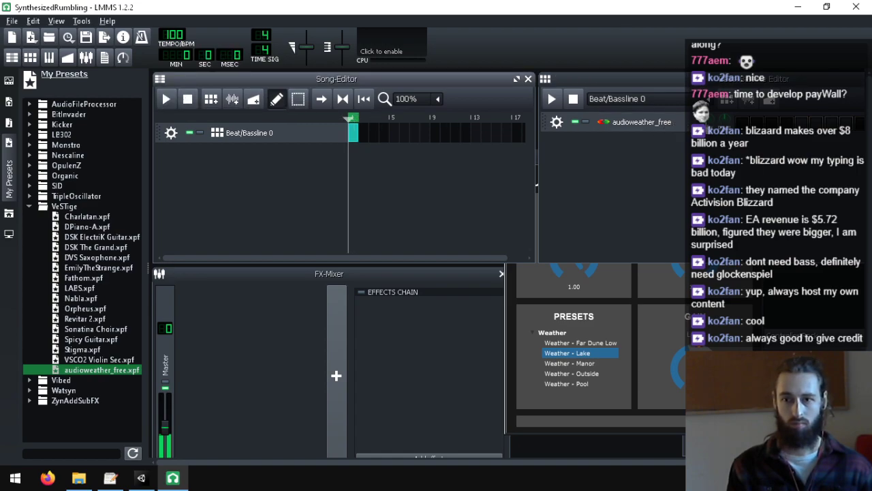
{"action": "left_click_drag", "start_coordinate": [710, 120], "coordinate": [652, 149]}
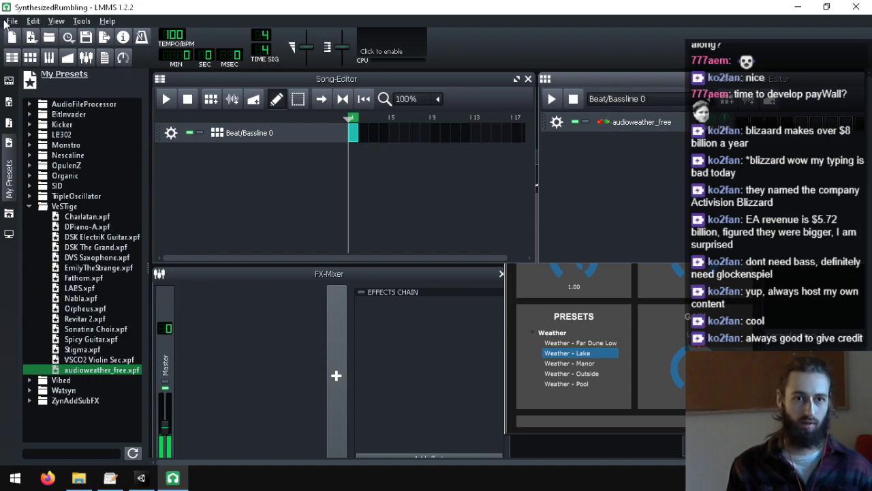
- Mute the audioweather_free track in the Beat/Bassline editor and unmute it again
{"action": "left_click", "coordinate": [10, 22]}
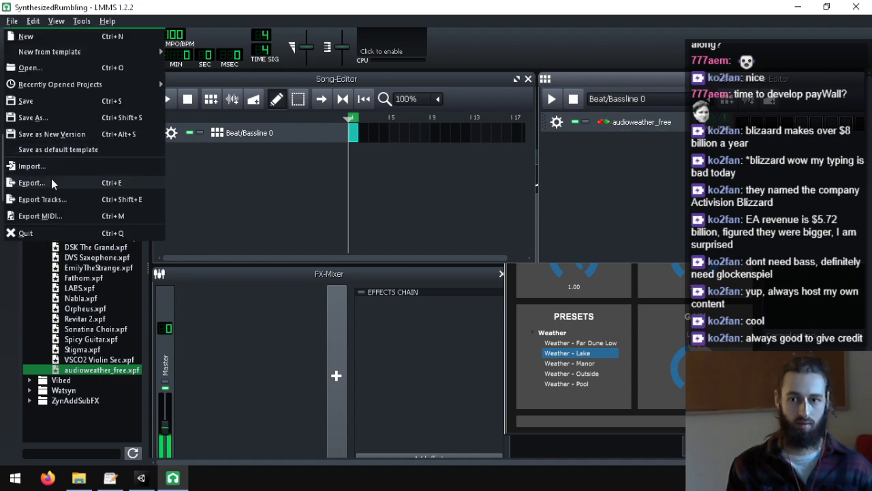
{"action": "left_click", "coordinate": [577, 123]}
{"action": "left_click", "coordinate": [12, 21]}
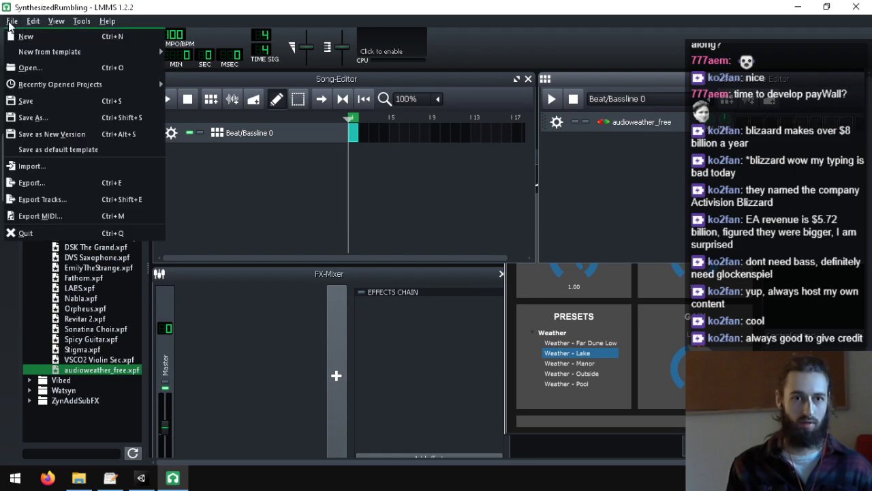
{"action": "left_click", "coordinate": [576, 122]}
- Start a blank project and reopen SynthesizedRumbling.mmpz from the recent projects
{"action": "left_click", "coordinate": [11, 34]}
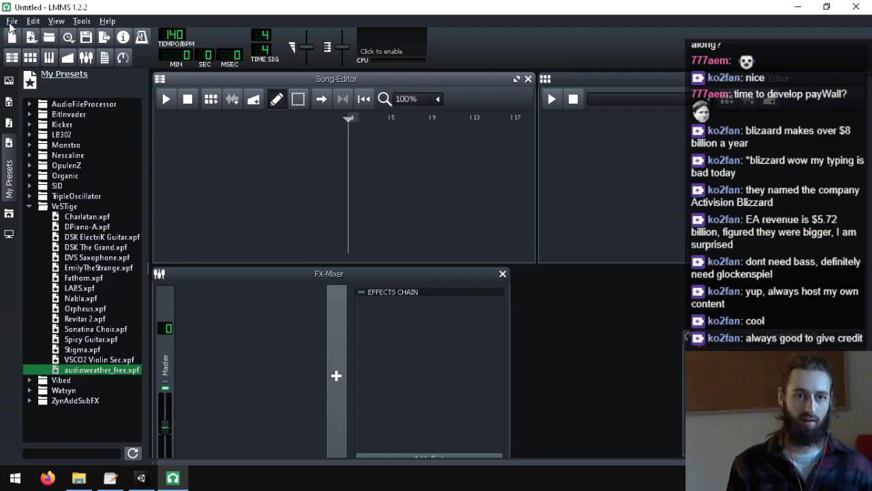
{"action": "left_click", "coordinate": [11, 21]}
{"action": "mouse_move", "coordinate": [58, 84]}
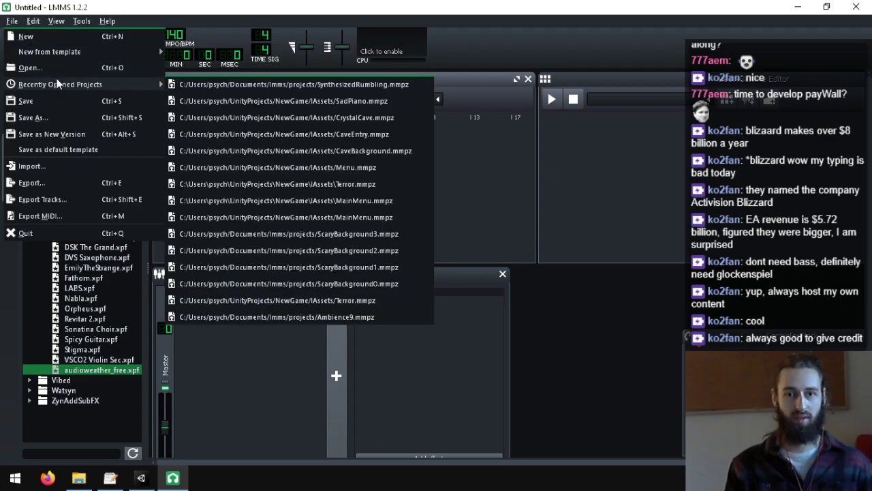
{"action": "left_click", "coordinate": [263, 85]}
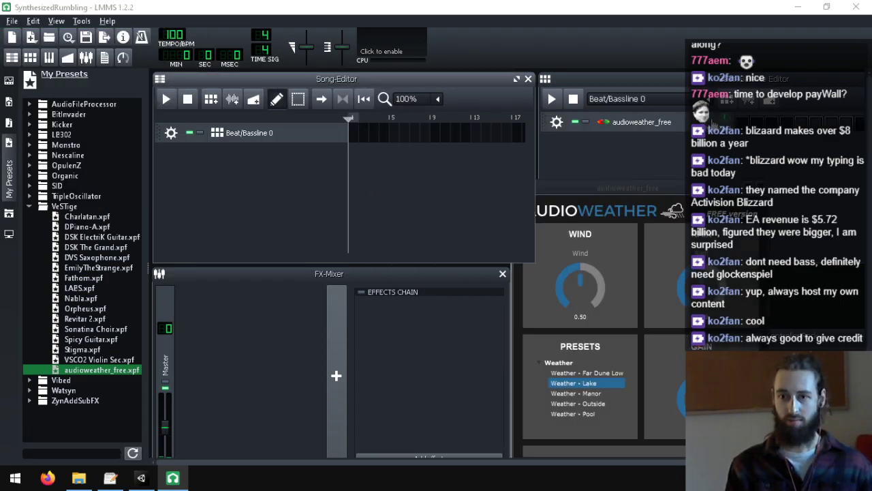
- Raise the audioweather_free track volume to about 35% and set AudioWeather's Wind to 0.54
{"action": "left_click", "coordinate": [712, 123]}
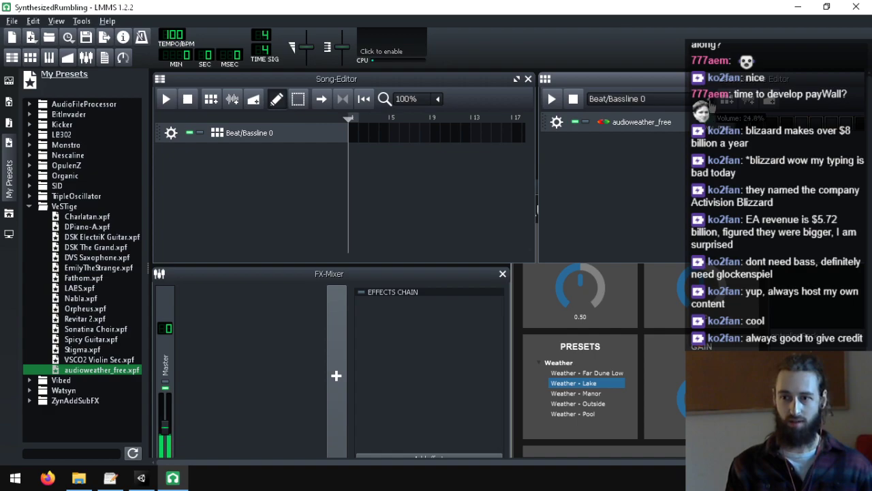
{"action": "left_click_drag", "start_coordinate": [712, 104], "coordinate": [711, 100]}
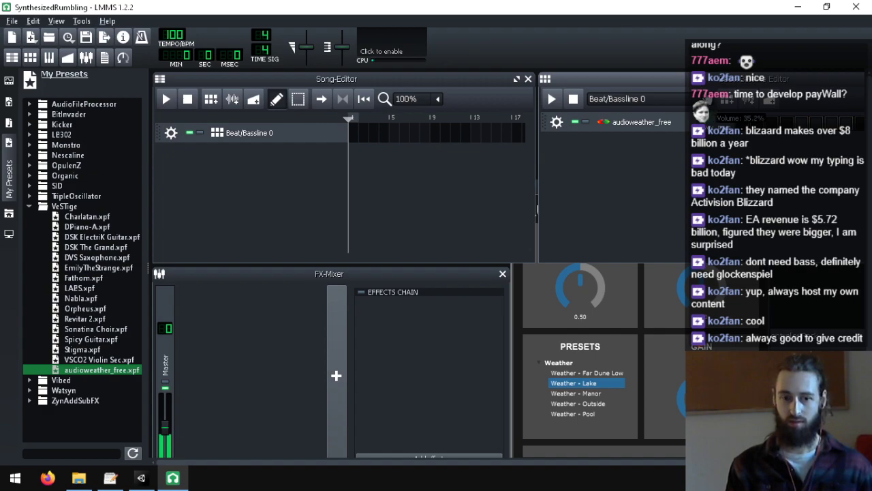
{"action": "left_click", "coordinate": [635, 338]}
{"action": "left_click_drag", "start_coordinate": [573, 289], "coordinate": [573, 252]}
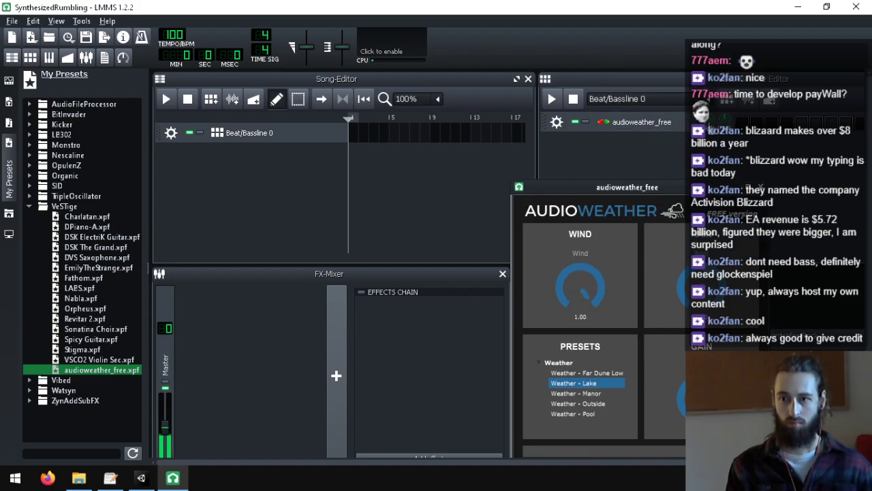
{"action": "left_click_drag", "start_coordinate": [602, 289], "coordinate": [565, 352]}
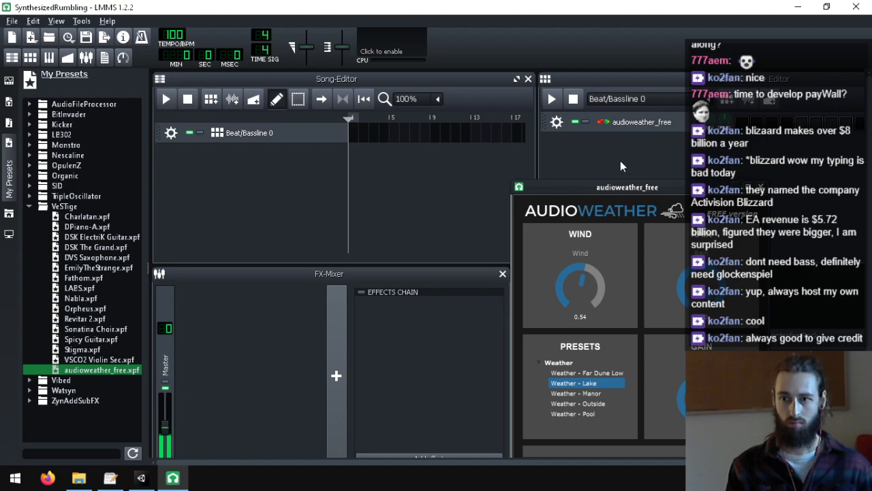
- Try to export the project, and place a Beat/Bassline 0 block at bar 1 in the Song-Editor
{"action": "left_click", "coordinate": [10, 21]}
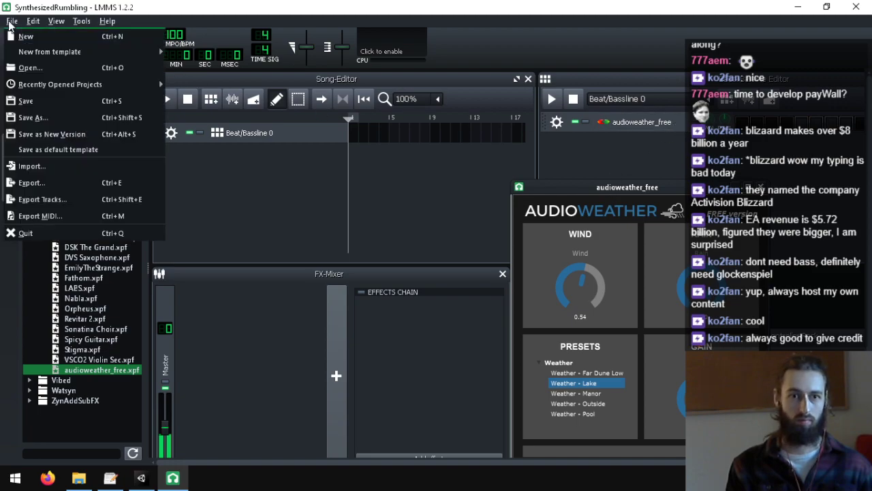
{"action": "left_click", "coordinate": [56, 183]}
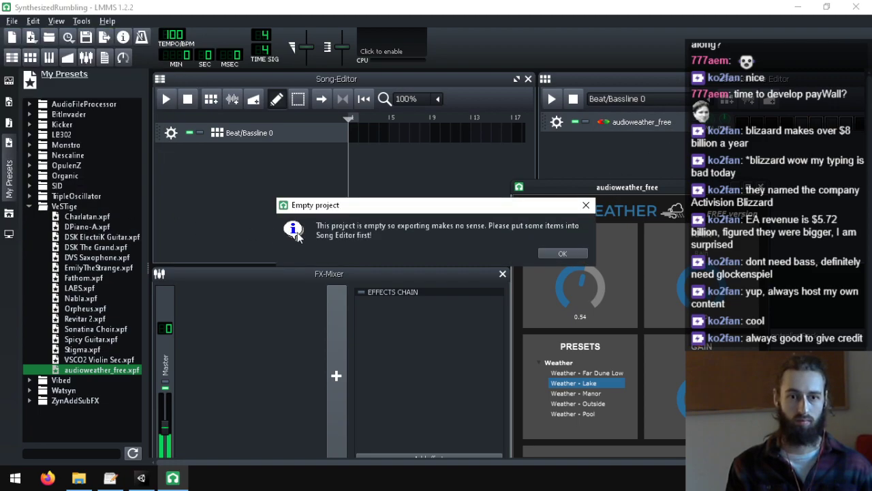
{"action": "left_click", "coordinate": [563, 253]}
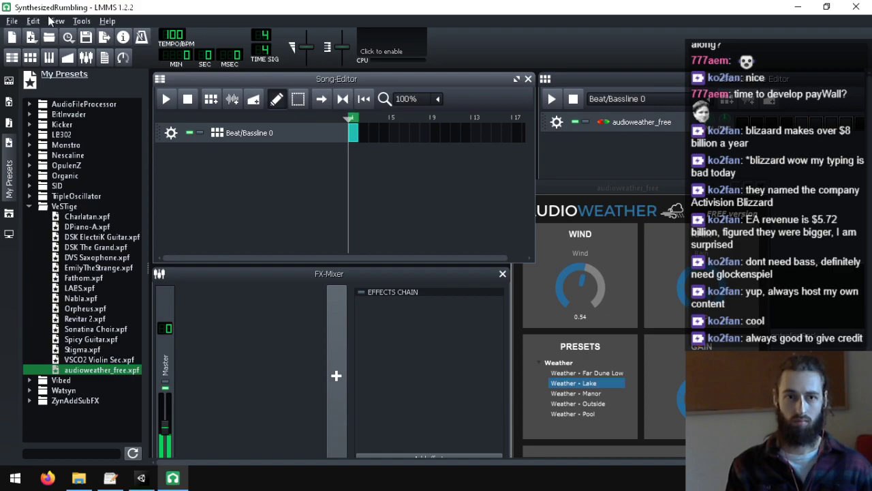
- Export the project as SynthesizedRumbling.ogg in compressed OGG format to the Unity project's Assets/Audio folder, and start a new blank project
{"action": "left_click", "coordinate": [12, 21]}
{"action": "left_click", "coordinate": [46, 178]}
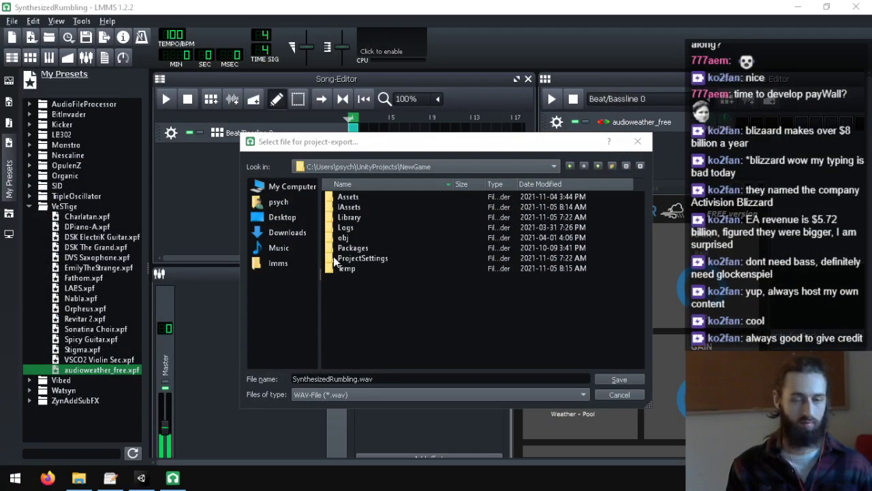
{"action": "double_click", "coordinate": [361, 197]}
{"action": "double_click", "coordinate": [376, 198]}
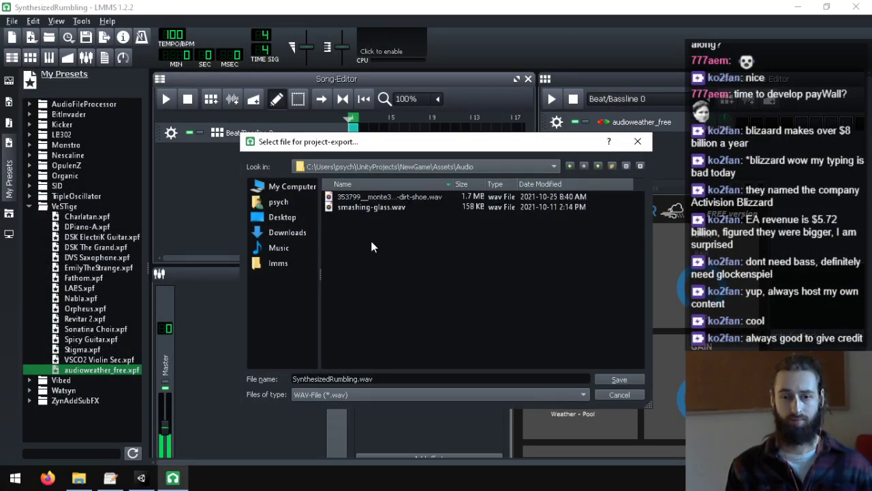
{"action": "left_click", "coordinate": [355, 378]}
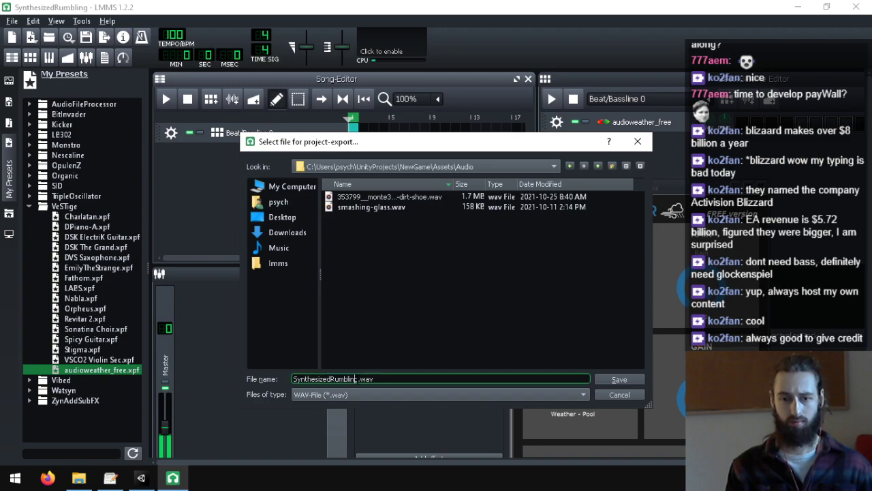
{"action": "left_click", "coordinate": [399, 396]}
{"action": "left_click", "coordinate": [352, 411]}
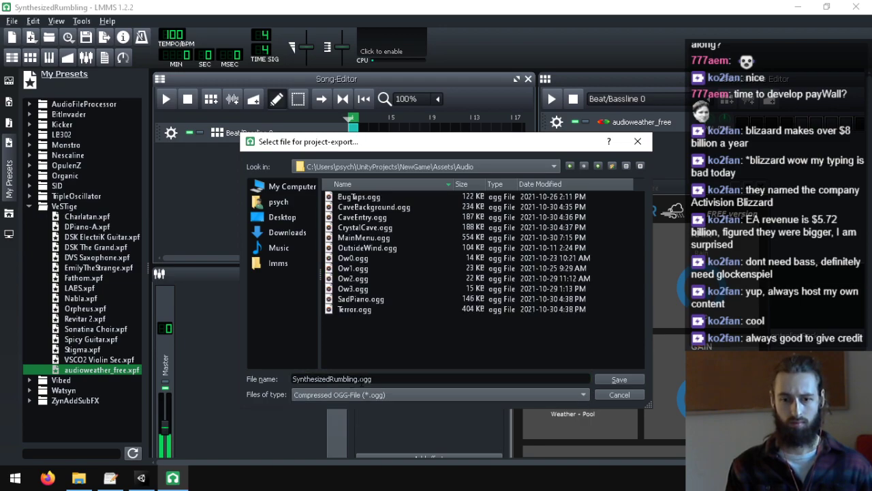
{"action": "left_click", "coordinate": [616, 379]}
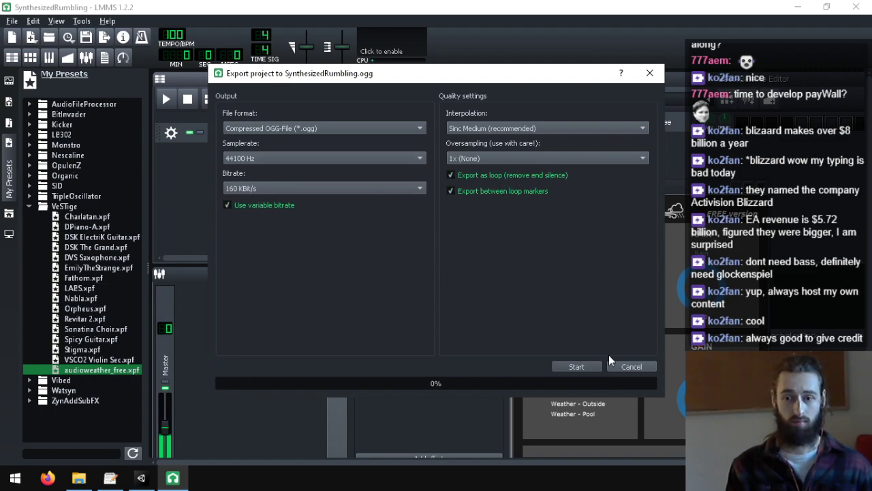
{"action": "left_click", "coordinate": [575, 366]}
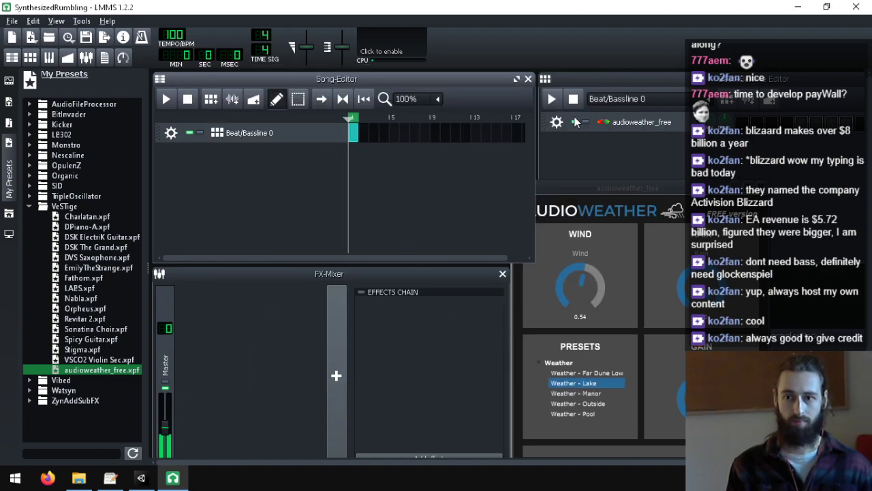
{"action": "left_click", "coordinate": [12, 21]}
{"action": "left_click", "coordinate": [34, 36]}
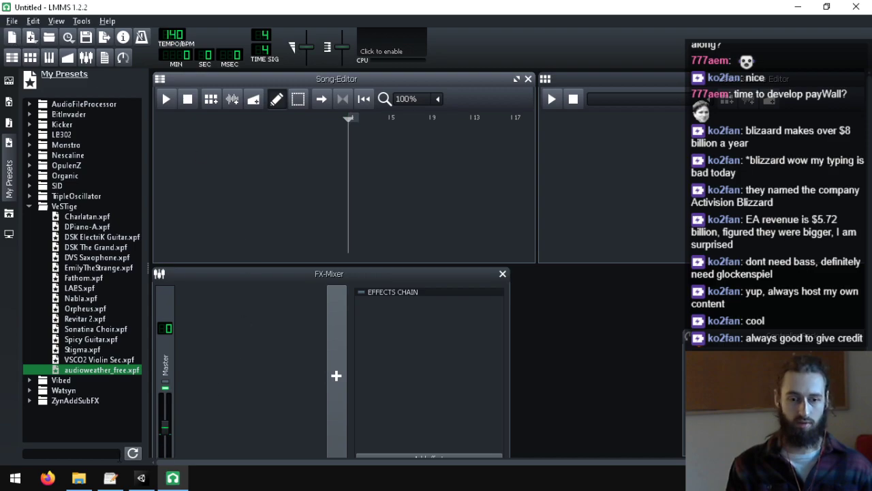
- Switch to Unity and select the SynthesizedRumbling clip in the Assets/Audio folder
{"action": "key", "text": "alt+Tab"}
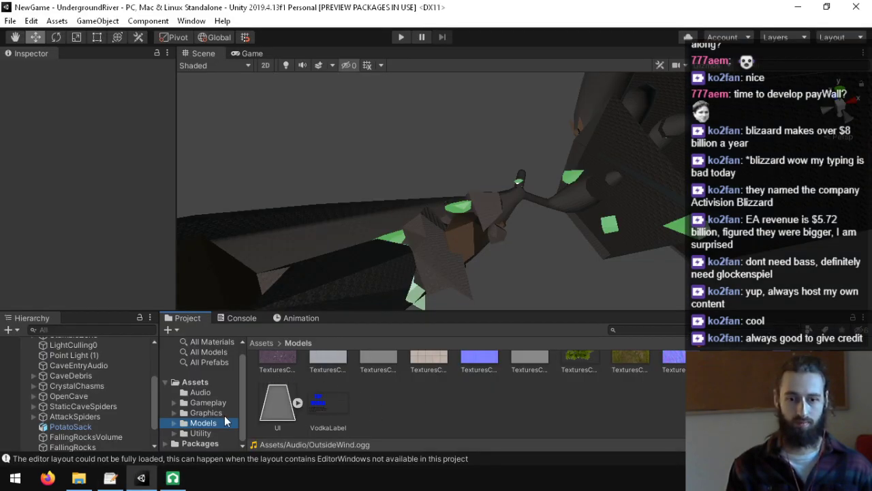
{"action": "left_click", "coordinate": [197, 391]}
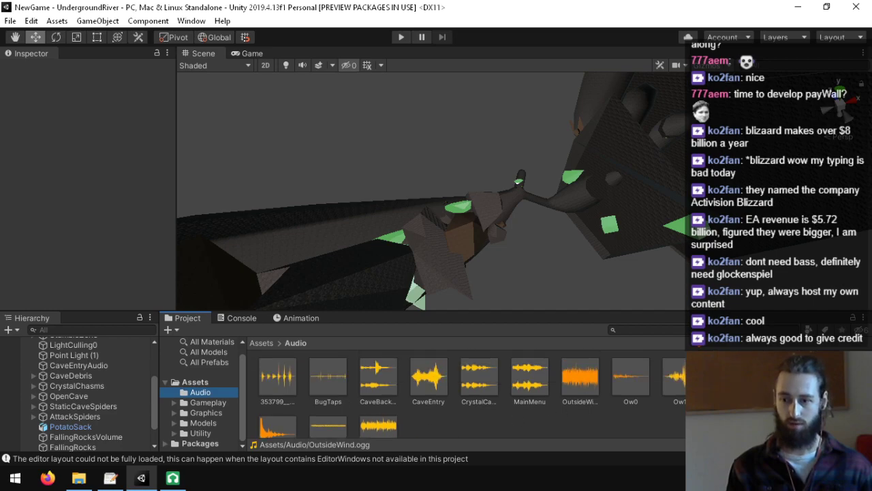
{"action": "scroll", "coordinate": [473, 371], "scroll_direction": "down", "scroll_amount": 1}
{"action": "scroll", "coordinate": [382, 399], "scroll_direction": "up", "scroll_amount": 1}
{"action": "scroll", "coordinate": [382, 398], "scroll_direction": "down", "scroll_amount": 1}
{"action": "left_click", "coordinate": [331, 402]}
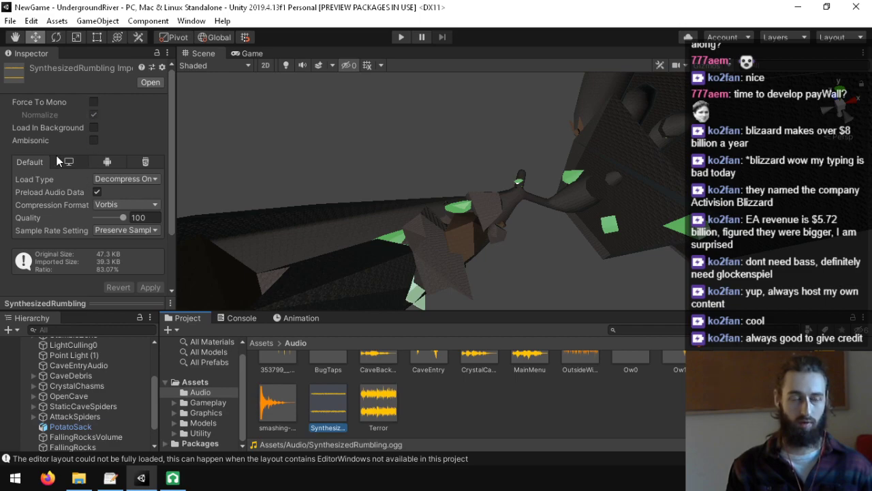
- Expand the SynthesizedRumbling audio preview, play the clip, and collapse the preview again
{"action": "scroll", "coordinate": [55, 177], "scroll_direction": "down", "scroll_amount": 2}
{"action": "left_click", "coordinate": [59, 302]}
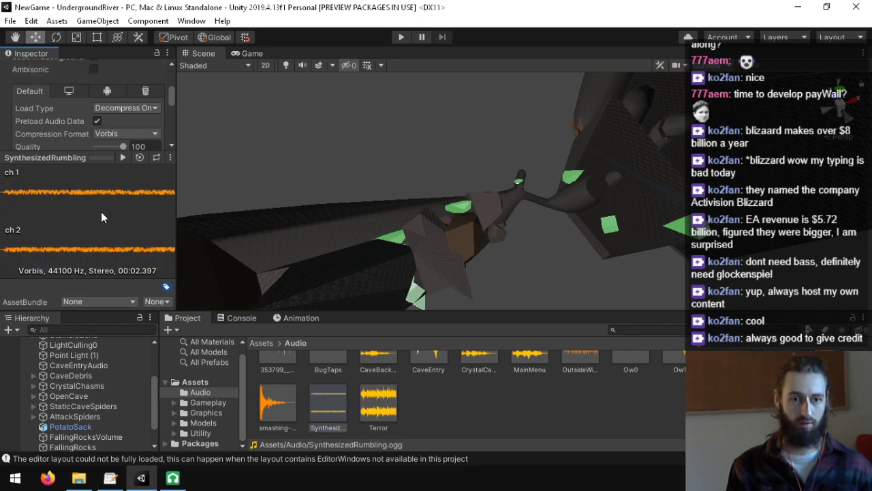
{"action": "left_click", "coordinate": [120, 159]}
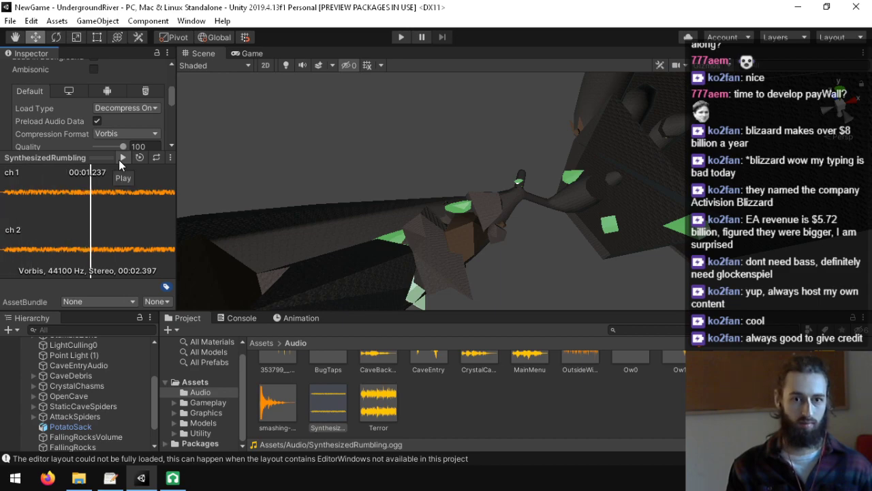
{"action": "left_click", "coordinate": [119, 160]}
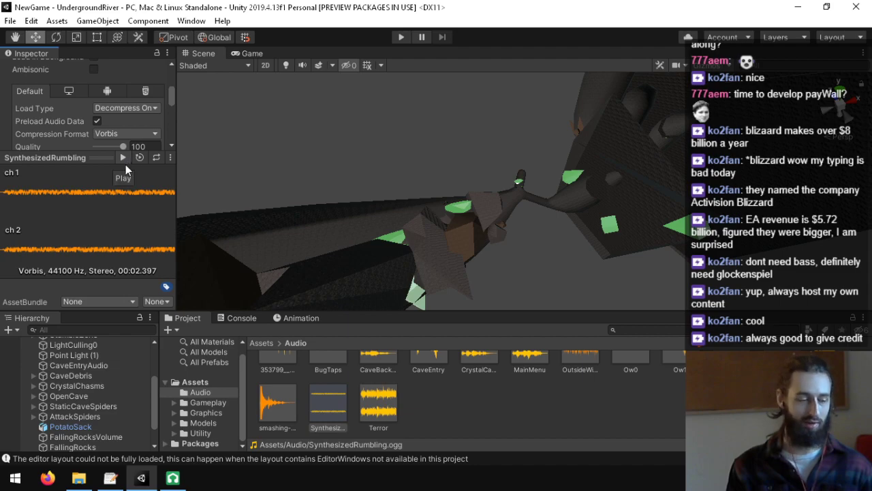
{"action": "left_click", "coordinate": [99, 161]}
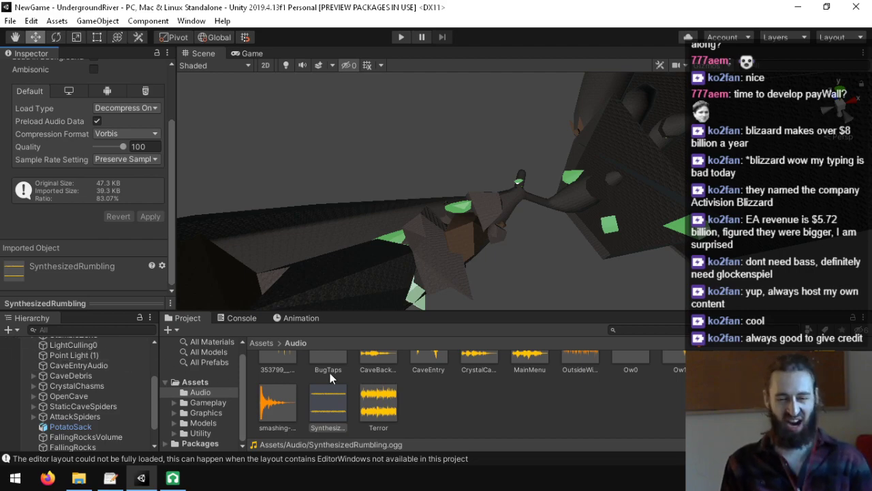
- Switch to File Explorer and add the downloaded VSCO zip archives to the Documents/lmms/plugins folder
{"action": "left_click", "coordinate": [172, 478]}
{"action": "mouse_move", "coordinate": [79, 477]}
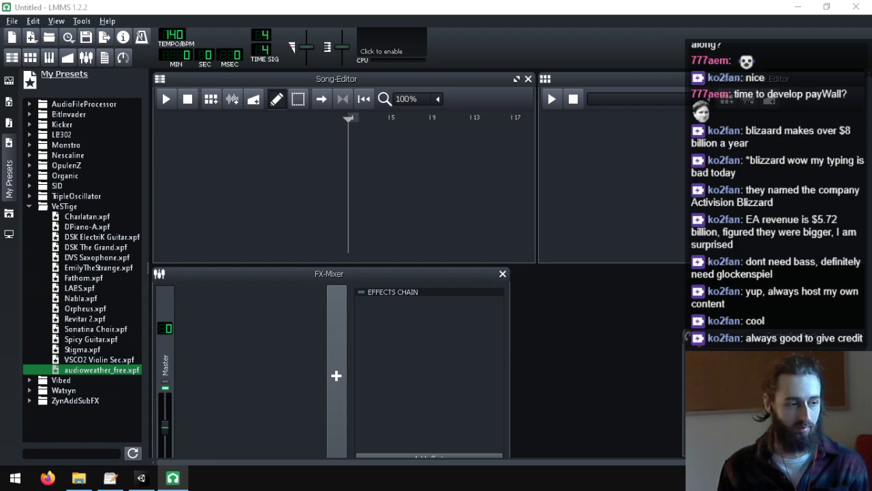
{"action": "left_click", "coordinate": [307, 181]}
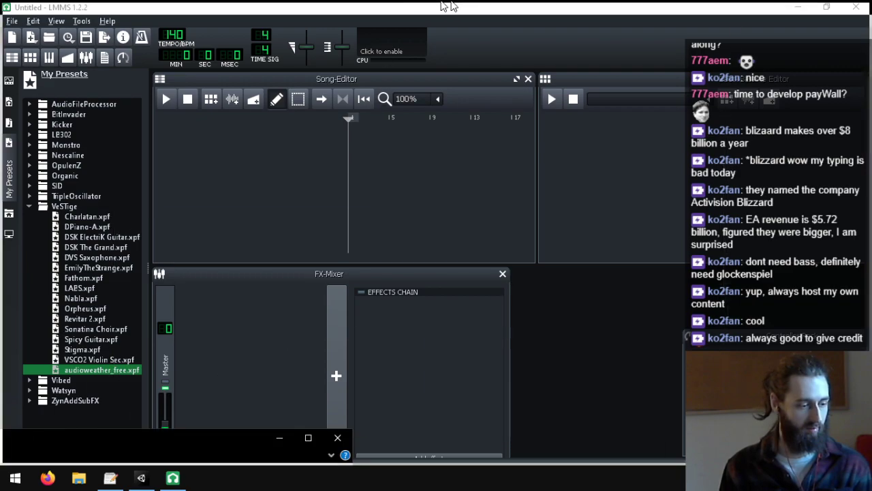
{"action": "left_click", "coordinate": [78, 477]}
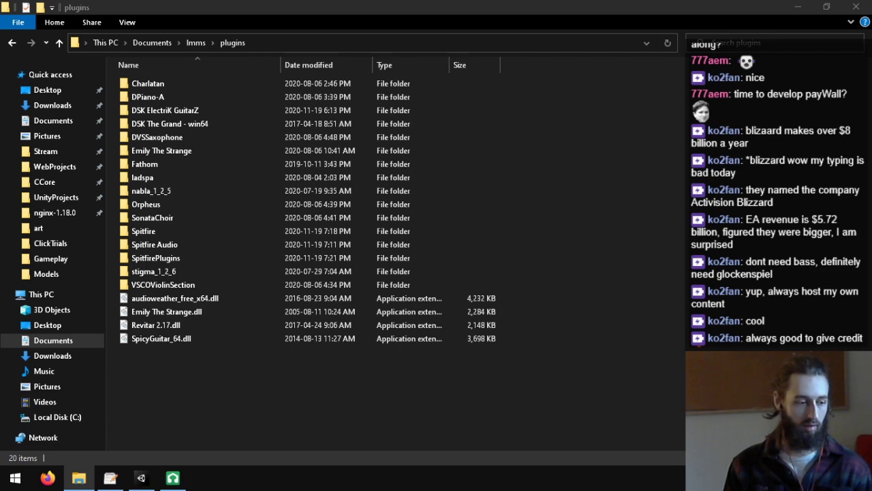
{"action": "left_click_drag", "start_coordinate": [0, 364], "coordinate": [292, 383]}
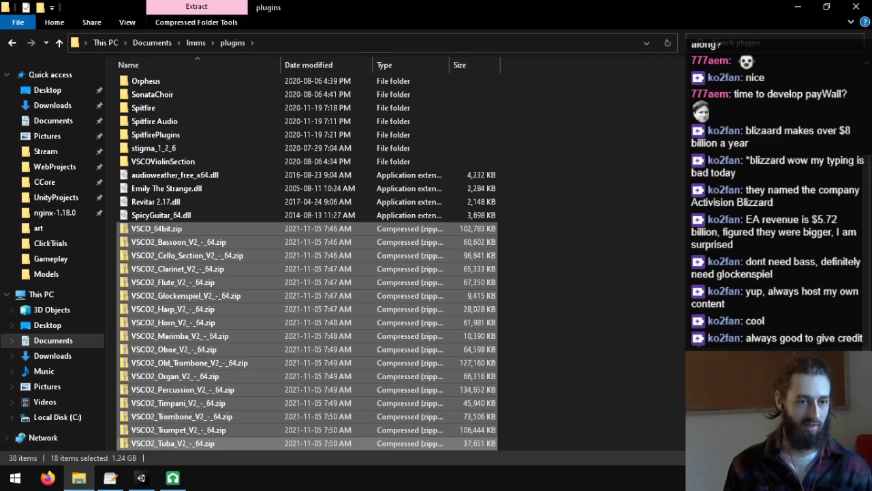
- Run Windows' Extract All on the selected VSCO archives with VSCO2_Flute_V2_-_64 in the plugins folder as the destination
{"action": "right_click", "coordinate": [230, 281]}
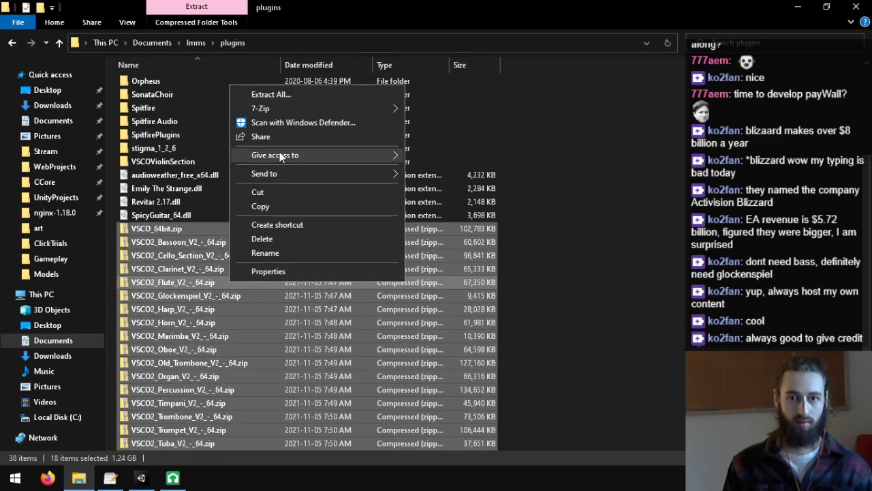
{"action": "left_click", "coordinate": [291, 99]}
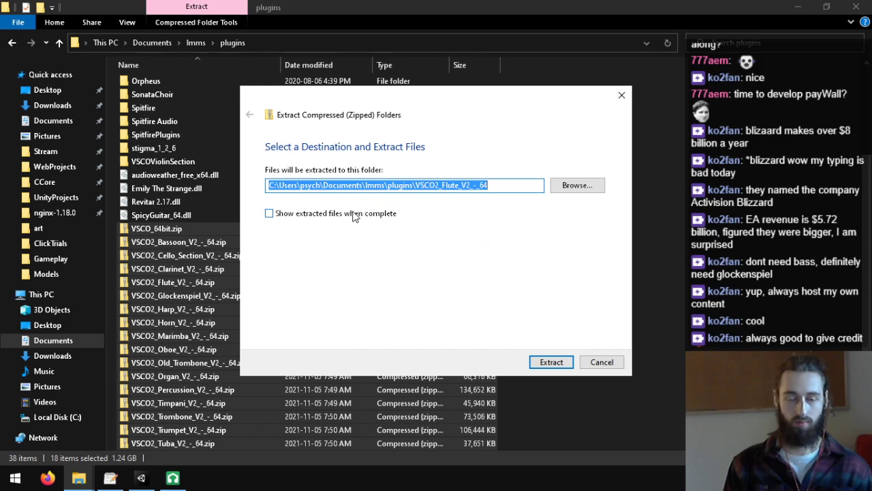
{"action": "left_click", "coordinate": [546, 364]}
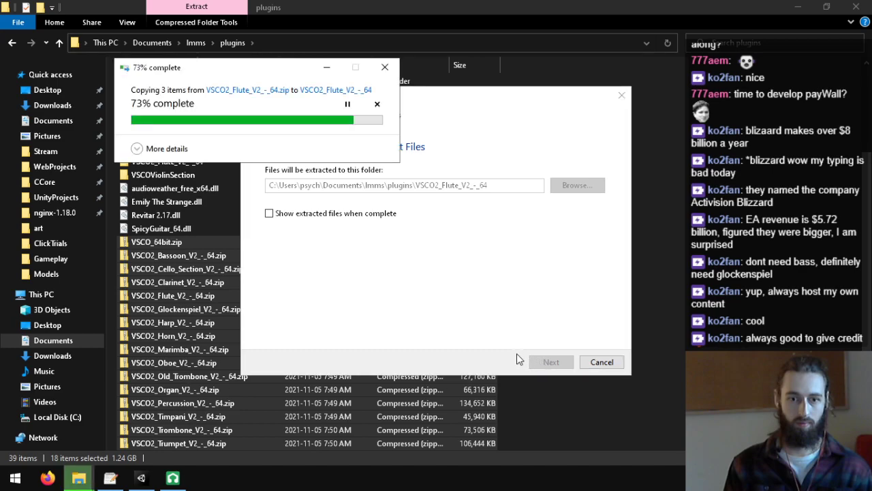
- Extract all the selected VSCO zip archives directly into the plugins folder with 7-Zip
{"action": "scroll", "coordinate": [288, 282], "scroll_direction": "up", "scroll_amount": 3}
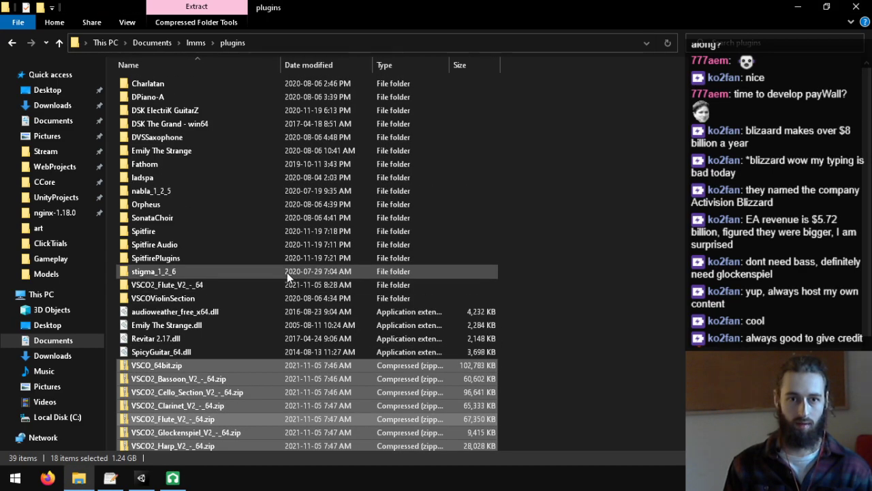
{"action": "scroll", "coordinate": [209, 283], "scroll_direction": "down", "scroll_amount": 4}
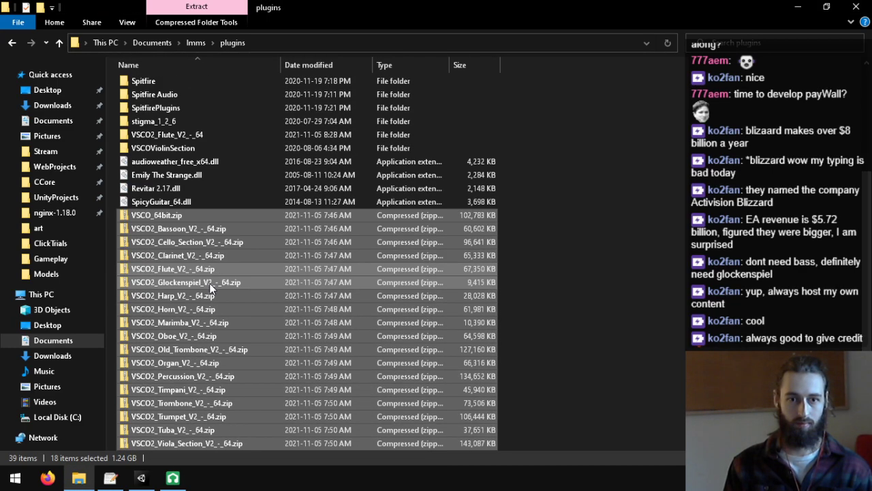
{"action": "scroll", "coordinate": [190, 270], "scroll_direction": "up", "scroll_amount": 1}
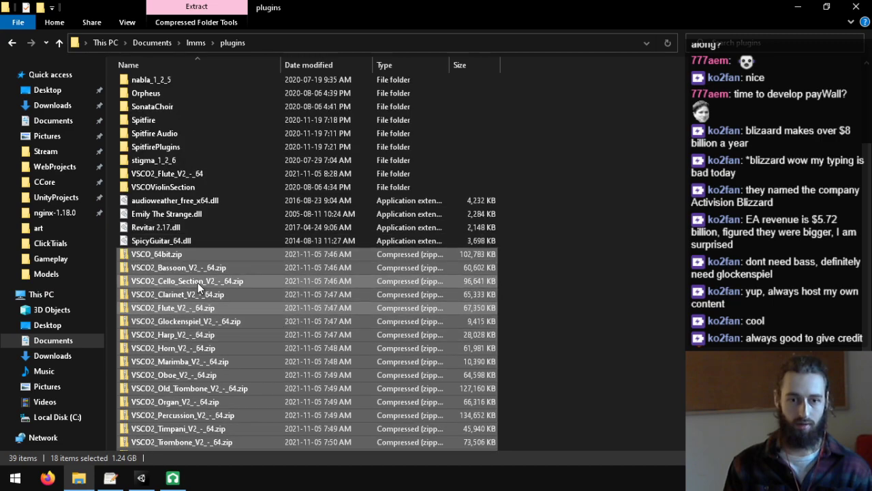
{"action": "right_click", "coordinate": [178, 250]}
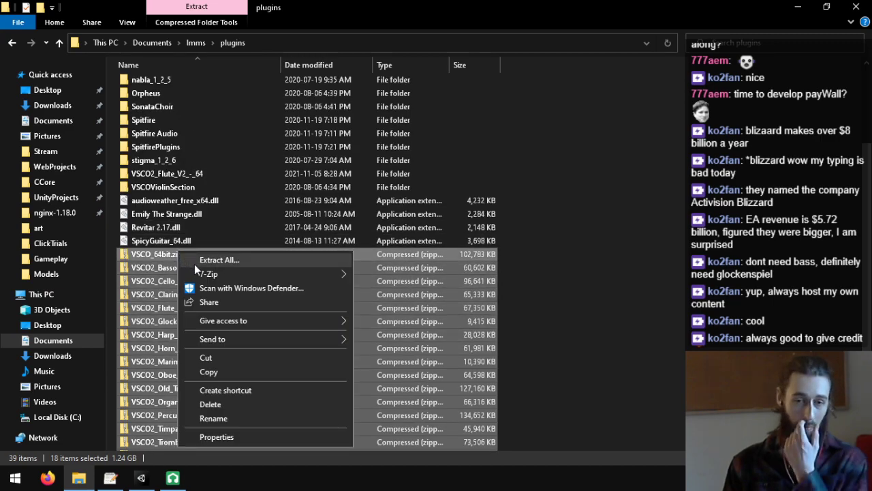
{"action": "mouse_move", "coordinate": [200, 271]}
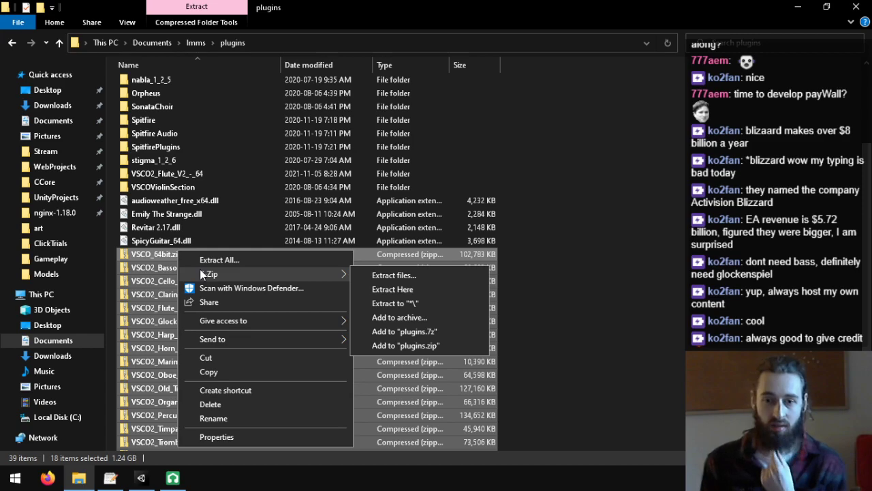
{"action": "left_click", "coordinate": [383, 291]}
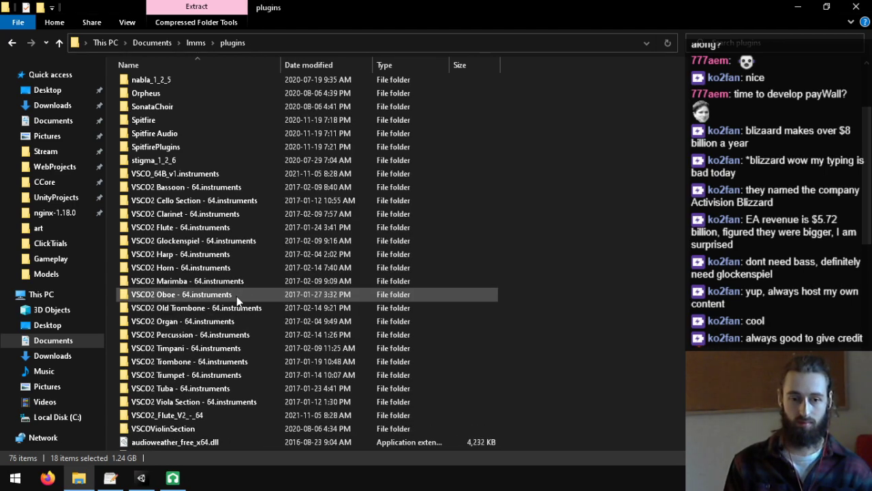
- Examine the extracted VSCO instrument folders, DLL files and remaining zip archives in the plugins folder
{"action": "scroll", "coordinate": [236, 295], "scroll_direction": "down", "scroll_amount": 13}
{"action": "scroll", "coordinate": [172, 266], "scroll_direction": "up", "scroll_amount": 4}
{"action": "scroll", "coordinate": [172, 266], "scroll_direction": "up", "scroll_amount": 12}
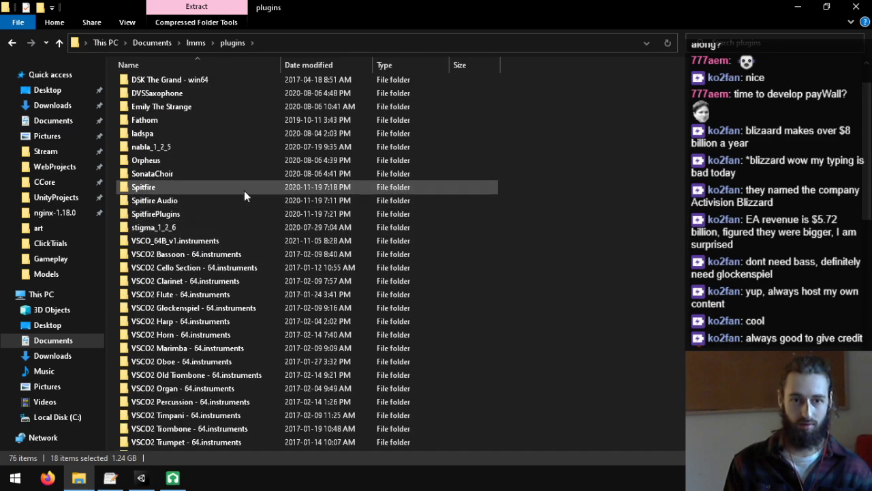
{"action": "scroll", "coordinate": [244, 193], "scroll_direction": "down", "scroll_amount": 4}
{"action": "scroll", "coordinate": [222, 252], "scroll_direction": "down", "scroll_amount": 5}
{"action": "scroll", "coordinate": [218, 269], "scroll_direction": "down", "scroll_amount": 4}
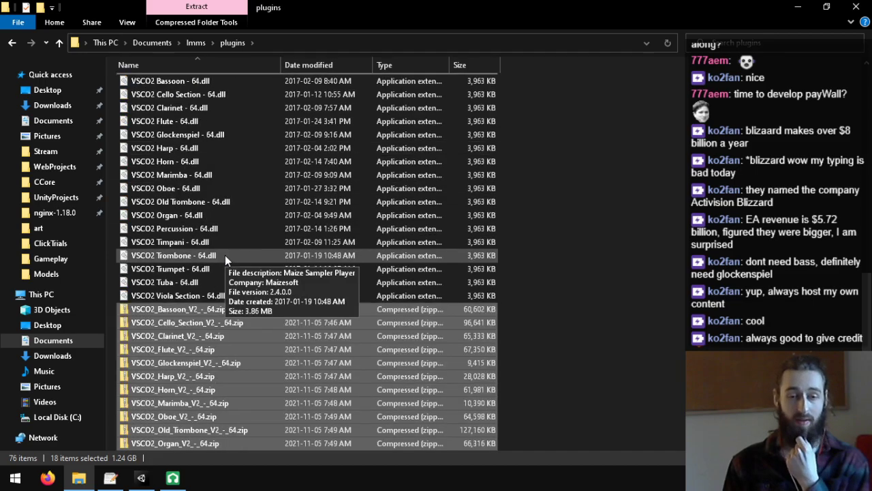
{"action": "scroll", "coordinate": [252, 327], "scroll_direction": "up", "scroll_amount": 4}
{"action": "scroll", "coordinate": [236, 293], "scroll_direction": "down", "scroll_amount": 5}
{"action": "scroll", "coordinate": [236, 278], "scroll_direction": "down", "scroll_amount": 1}
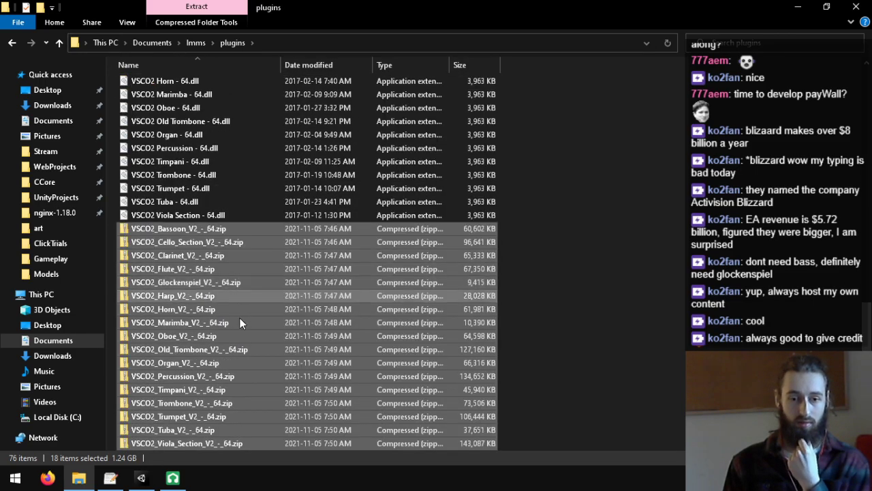
- Locate the VSCO2 flute archive and folders, look inside VSCO2 Flute - 64.instruments, and return to the plugins folder listing
{"action": "left_click", "coordinate": [186, 269]}
{"action": "scroll", "coordinate": [214, 210], "scroll_direction": "up", "scroll_amount": 11}
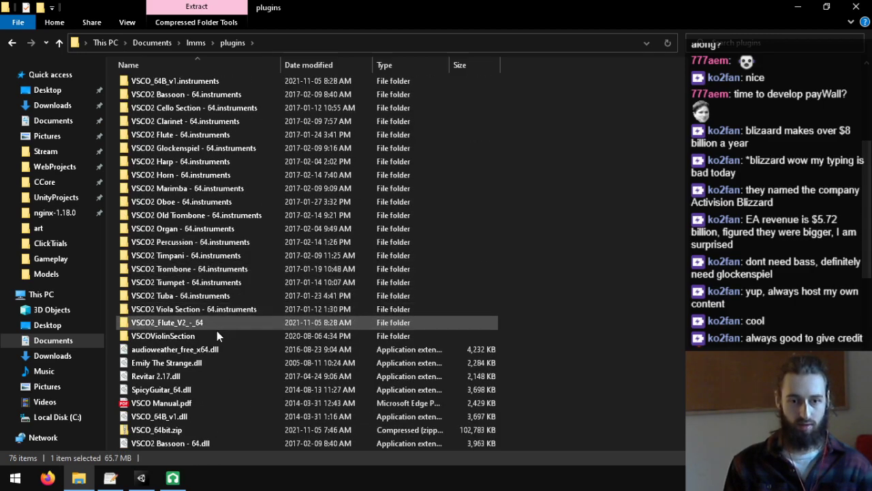
{"action": "left_click", "coordinate": [193, 322]}
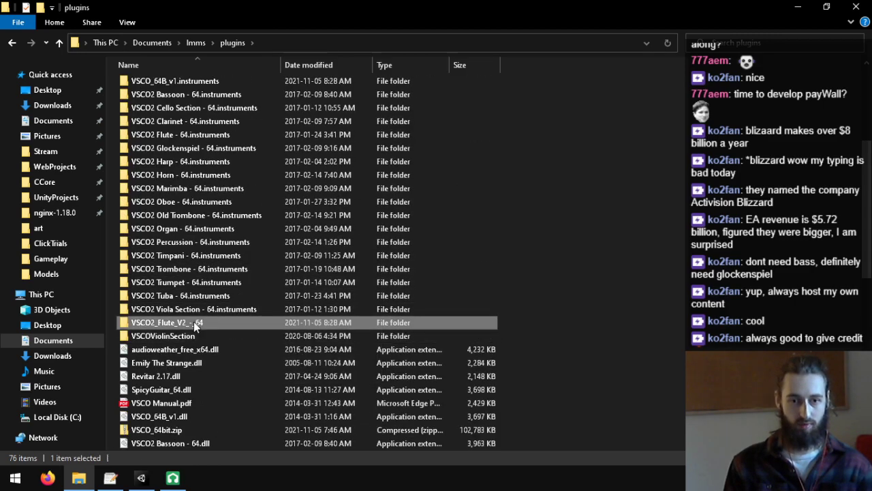
{"action": "double_click", "coordinate": [181, 134]}
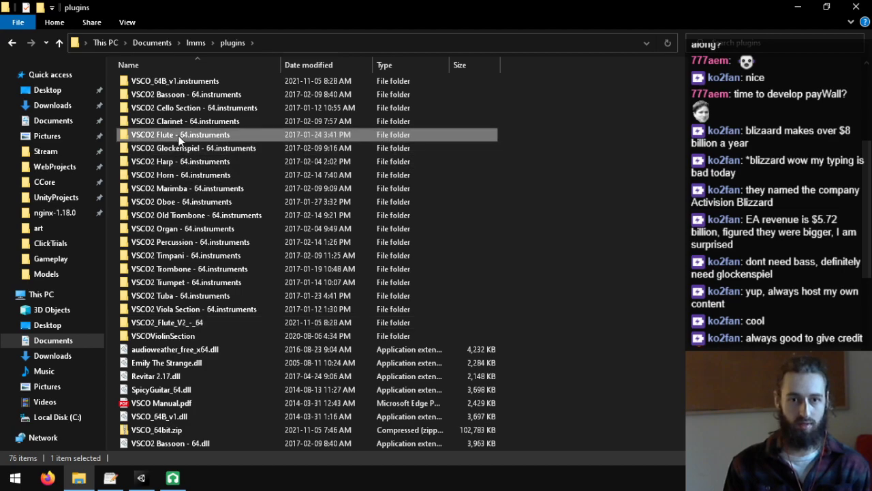
{"action": "left_click", "coordinate": [233, 43]}
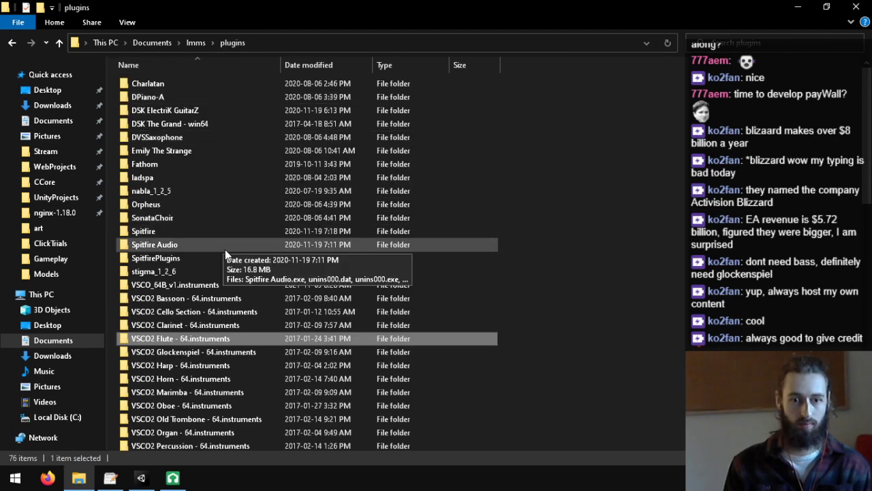
{"action": "scroll", "coordinate": [232, 252], "scroll_direction": "down", "scroll_amount": 15}
{"action": "scroll", "coordinate": [252, 255], "scroll_direction": "up", "scroll_amount": 4}
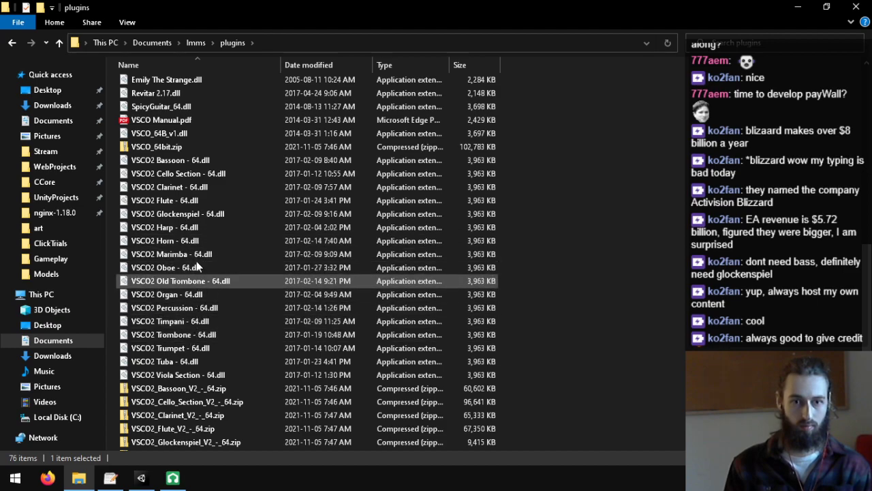
- Compare the extracted VSCO2 instrument folders and DLL files against the remaining zip archives throughout the plugins folder
{"action": "scroll", "coordinate": [199, 197], "scroll_direction": "down", "scroll_amount": 4}
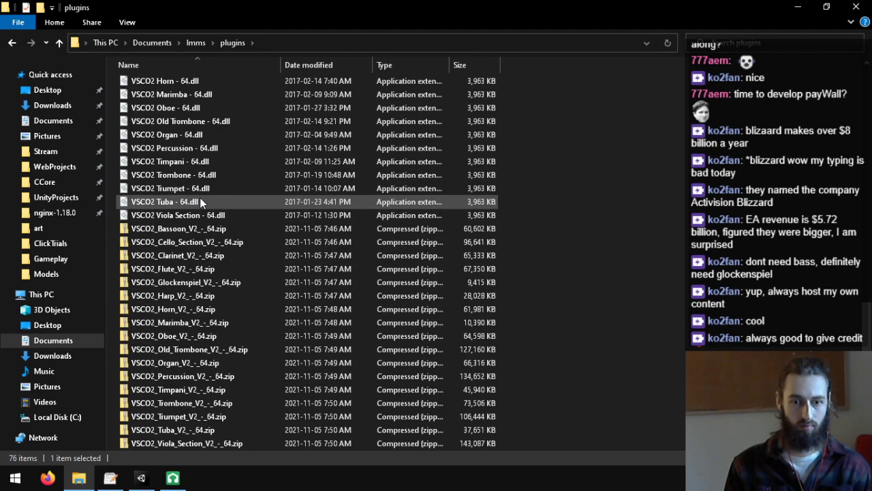
{"action": "left_click", "coordinate": [211, 282]}
{"action": "key", "text": "f"}
{"action": "scroll", "coordinate": [237, 278], "scroll_direction": "up", "scroll_amount": 2}
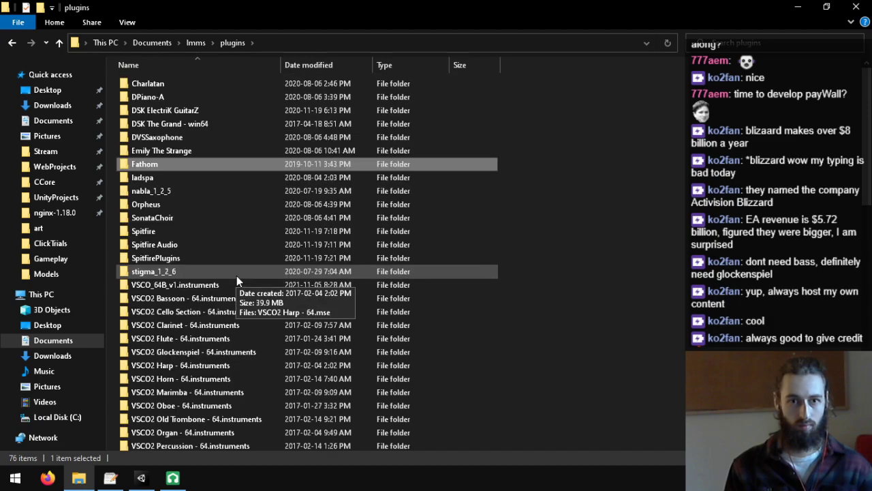
{"action": "scroll", "coordinate": [227, 216], "scroll_direction": "down", "scroll_amount": 3}
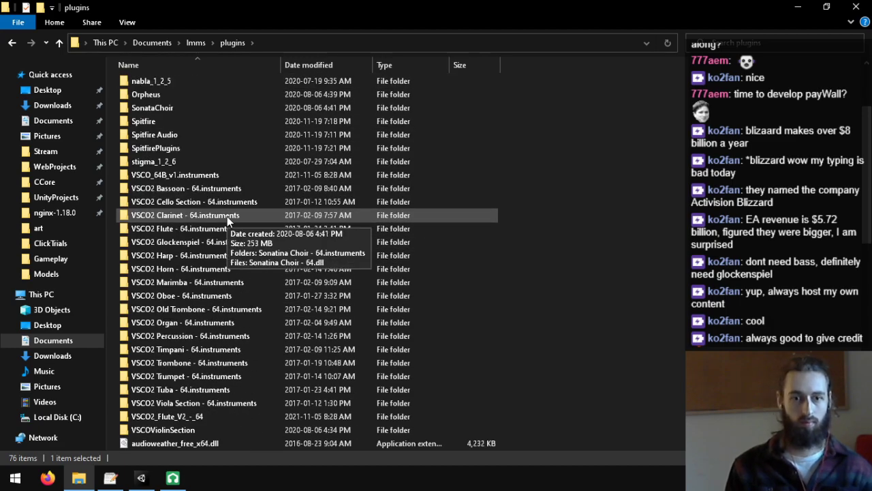
{"action": "scroll", "coordinate": [222, 218], "scroll_direction": "down", "scroll_amount": 5}
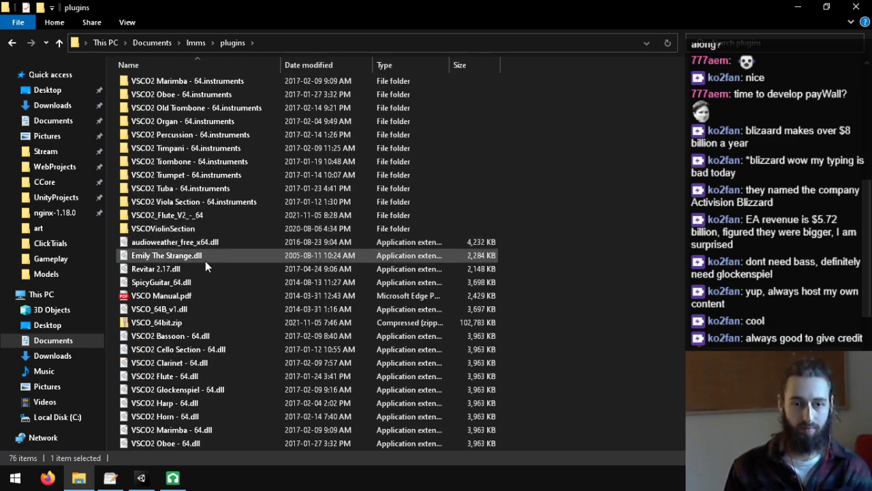
{"action": "scroll", "coordinate": [205, 261], "scroll_direction": "down", "scroll_amount": 2}
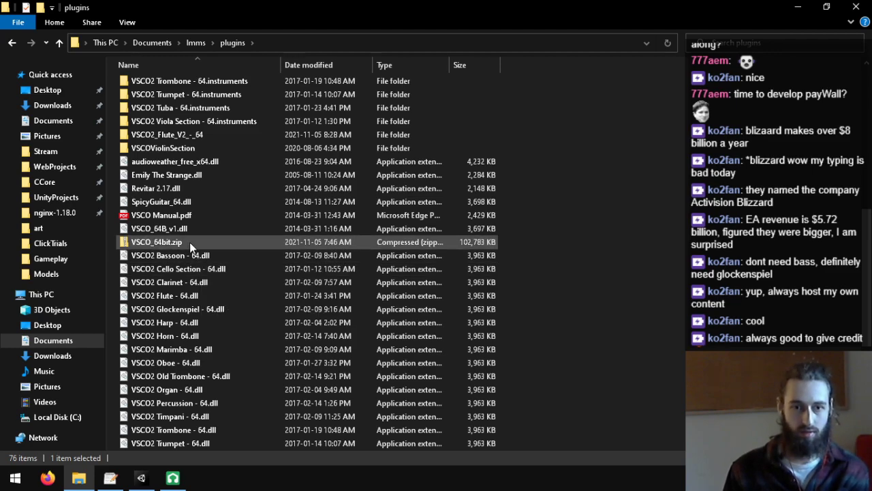
{"action": "scroll", "coordinate": [189, 242], "scroll_direction": "down", "scroll_amount": 5}
{"action": "scroll", "coordinate": [215, 257], "scroll_direction": "up", "scroll_amount": 2}
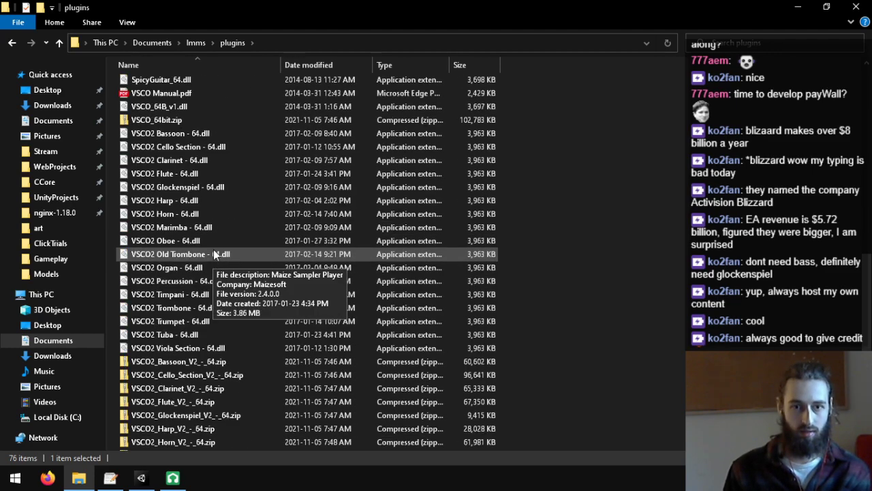
{"action": "scroll", "coordinate": [191, 174], "scroll_direction": "up", "scroll_amount": 8}
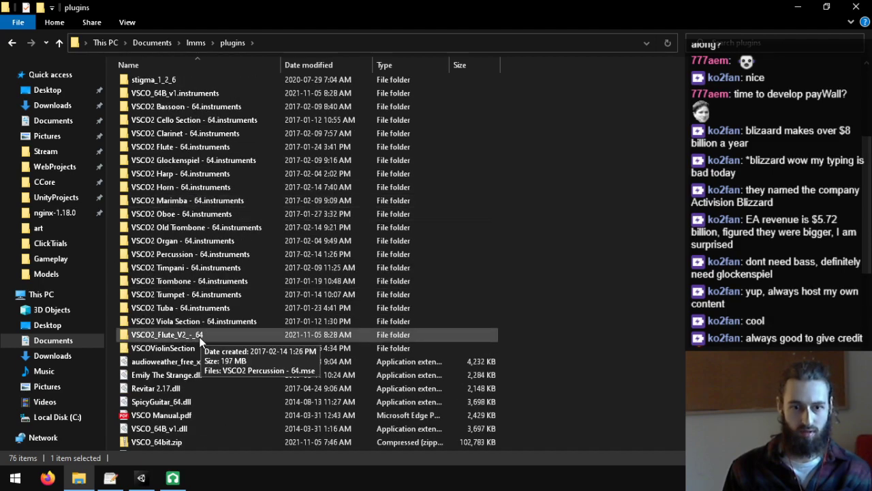
- Check the contents of the VSCO2_Flute_V2_-_64 folder and delete that folder from the plugins folder
{"action": "double_click", "coordinate": [195, 334]}
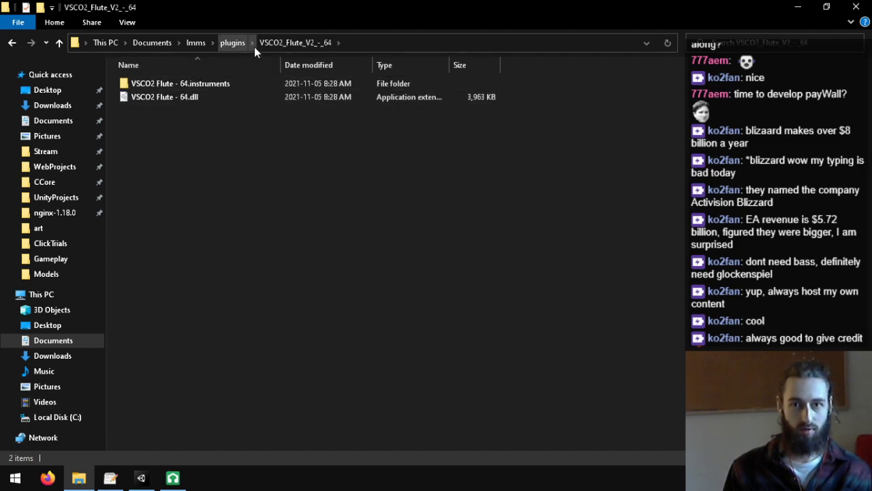
{"action": "left_click", "coordinate": [233, 42]}
{"action": "scroll", "coordinate": [286, 340], "scroll_direction": "down", "scroll_amount": 2}
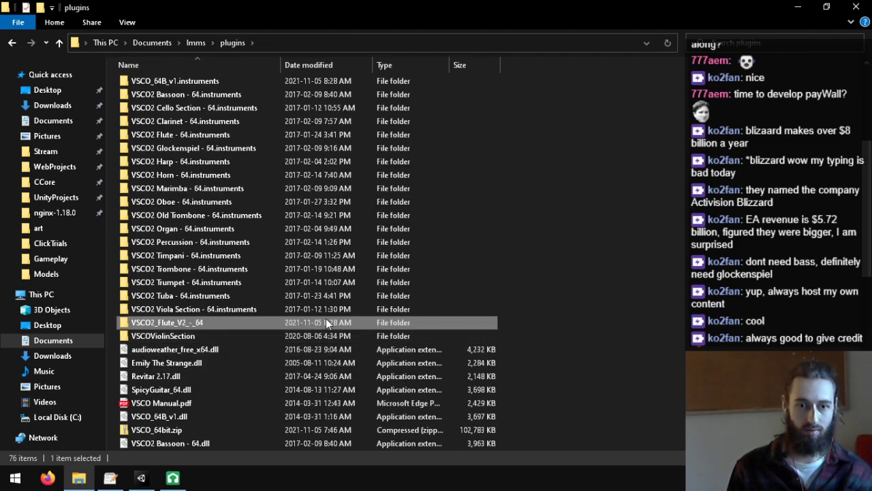
{"action": "key", "text": "Delete"}
- Delete all the VSCO2 zip archives together with VSCO_64bit.zip from the plugins folder
{"action": "scroll", "coordinate": [325, 318], "scroll_direction": "down", "scroll_amount": 4}
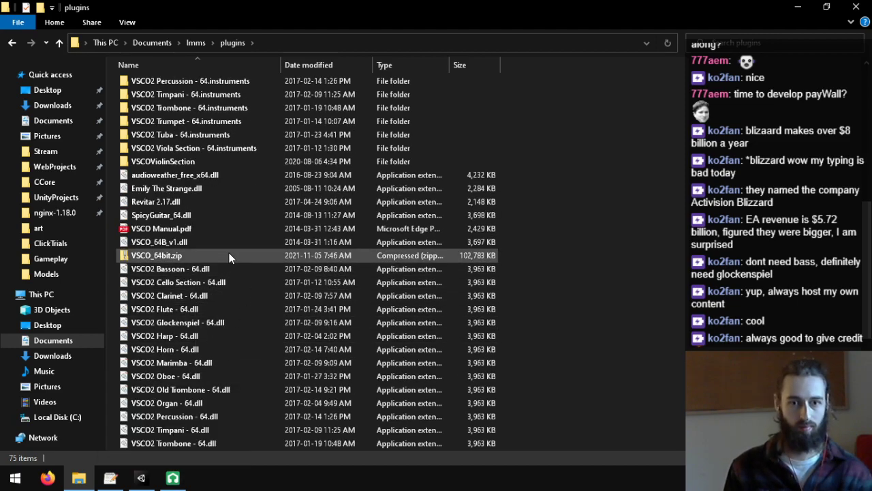
{"action": "scroll", "coordinate": [243, 310], "scroll_direction": "down", "scroll_amount": 7}
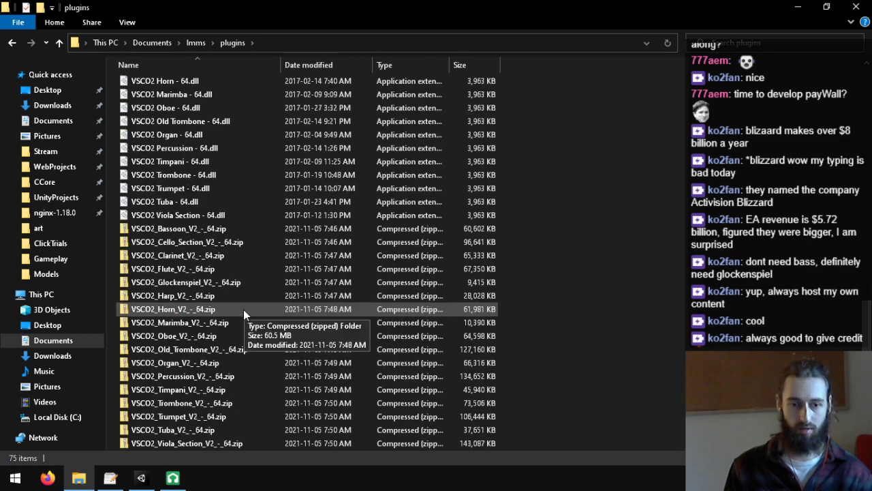
{"action": "left_click_drag", "start_coordinate": [573, 444], "coordinate": [218, 230]}
{"action": "scroll", "coordinate": [273, 259], "scroll_direction": "up", "scroll_amount": 5}
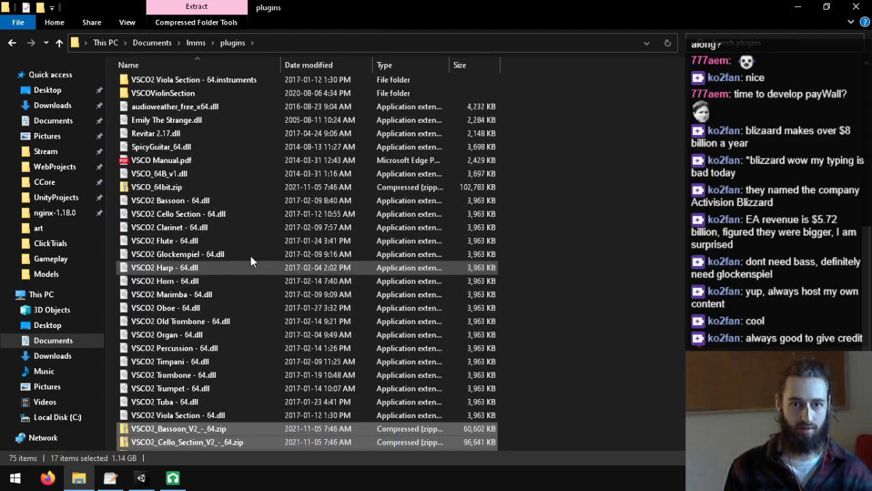
{"action": "left_click", "coordinate": [191, 187], "text": "ctrl"}
{"action": "scroll", "coordinate": [523, 317], "scroll_direction": "up", "scroll_amount": 10}
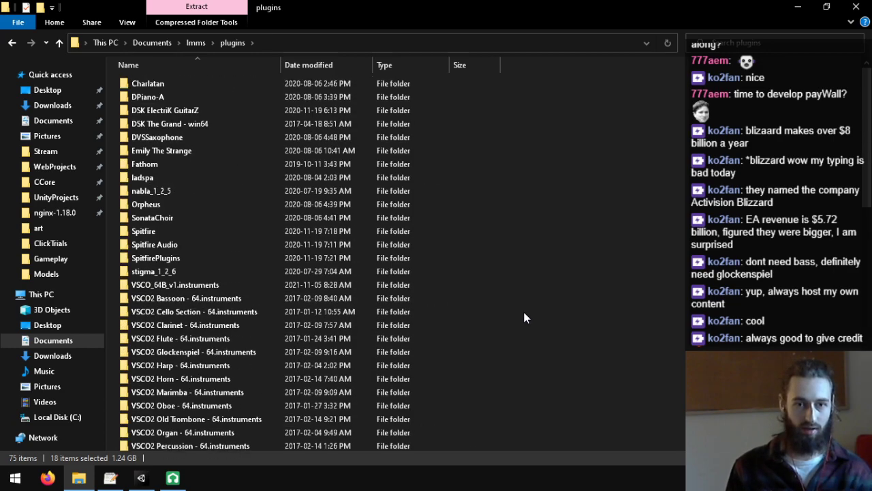
{"action": "key", "text": "Delete"}
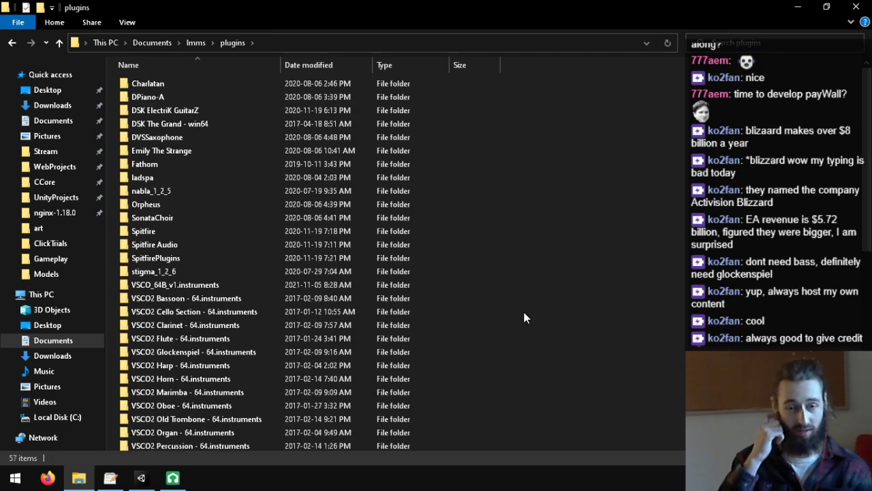
{"action": "scroll", "coordinate": [490, 328], "scroll_direction": "down", "scroll_amount": 10}
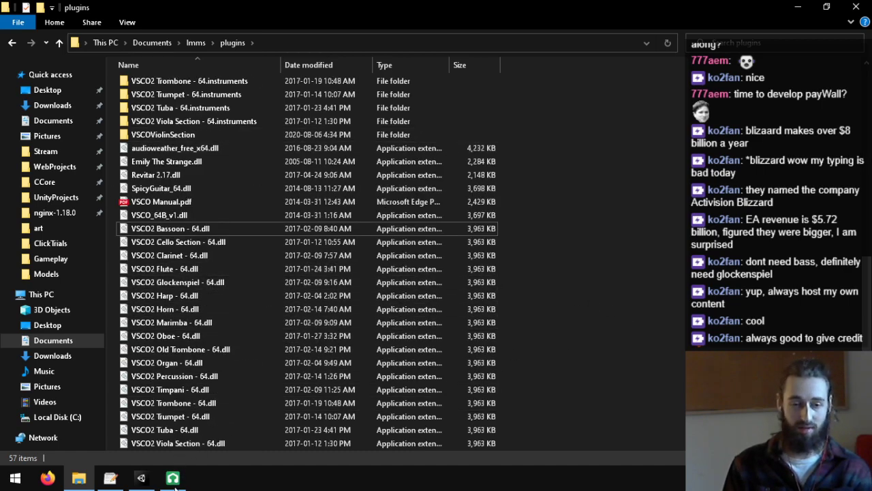
- Switch to LMMS and look through the VeSTige presets and the sample folders
{"action": "left_click", "coordinate": [173, 480]}
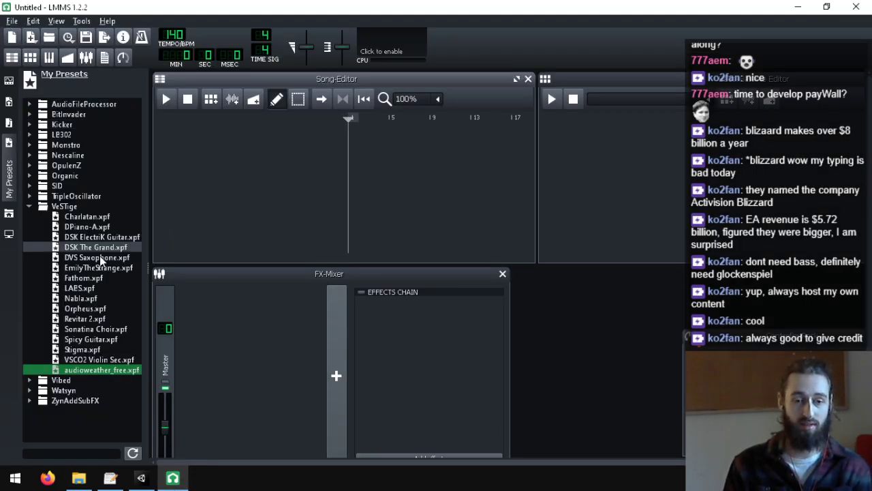
{"action": "left_click", "coordinate": [87, 206]}
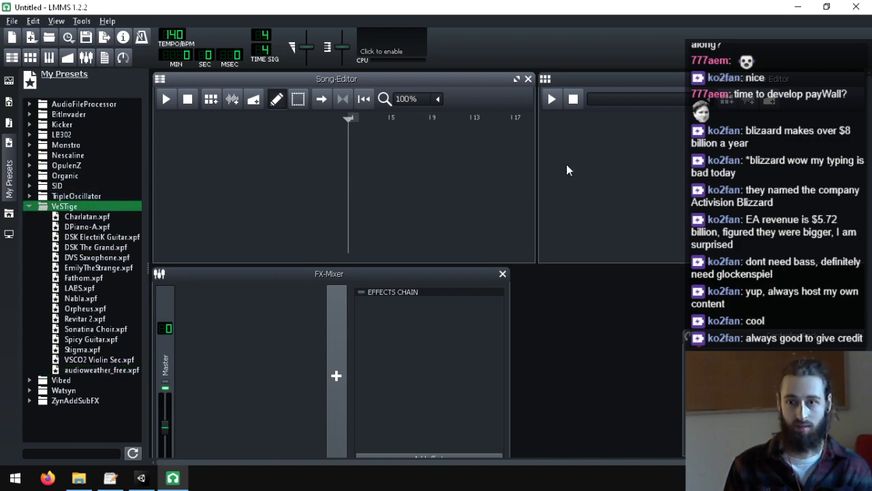
{"action": "left_click", "coordinate": [568, 170]}
{"action": "left_click", "coordinate": [10, 124]}
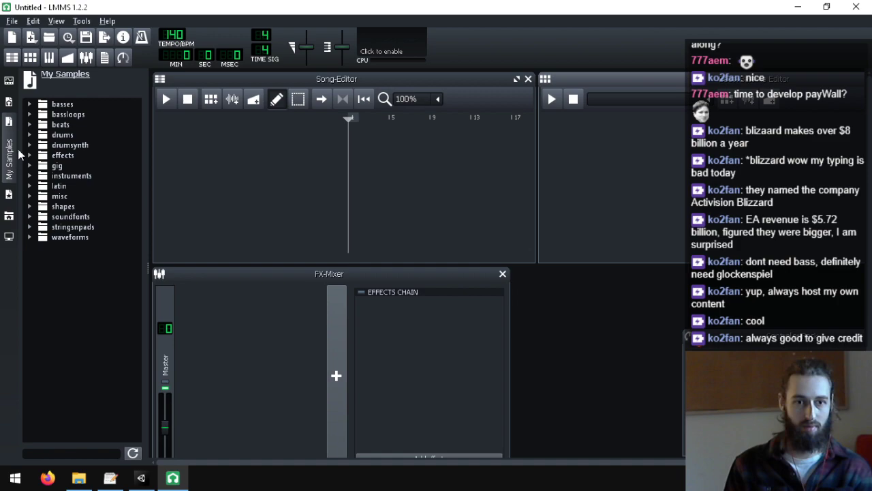
{"action": "left_click", "coordinate": [8, 197]}
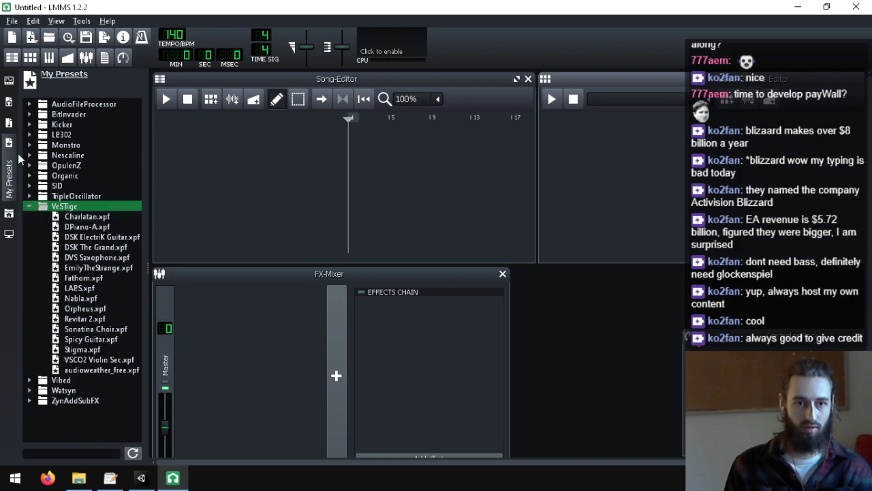
- Add a VeSTige instrument to the Beat+Bassline Editor and open its browser for loading a VST plugin
{"action": "left_click", "coordinate": [9, 82]}
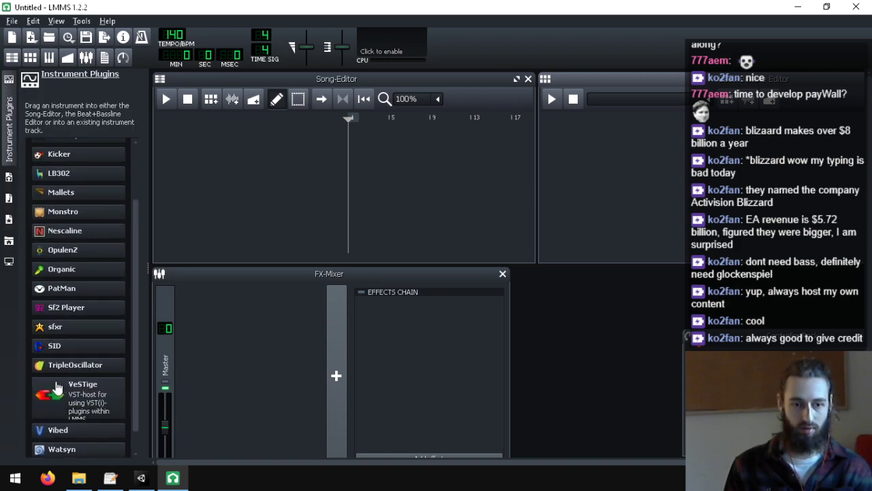
{"action": "left_click_drag", "start_coordinate": [51, 394], "coordinate": [605, 144]}
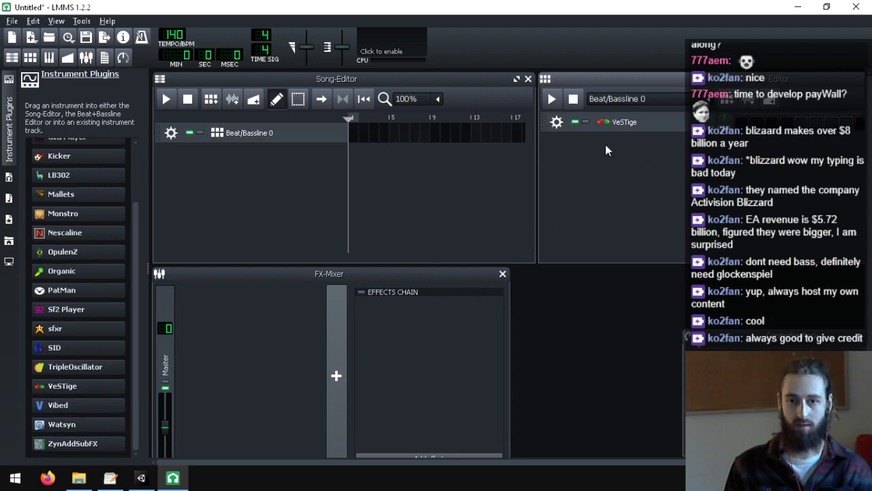
{"action": "left_click", "coordinate": [640, 124]}
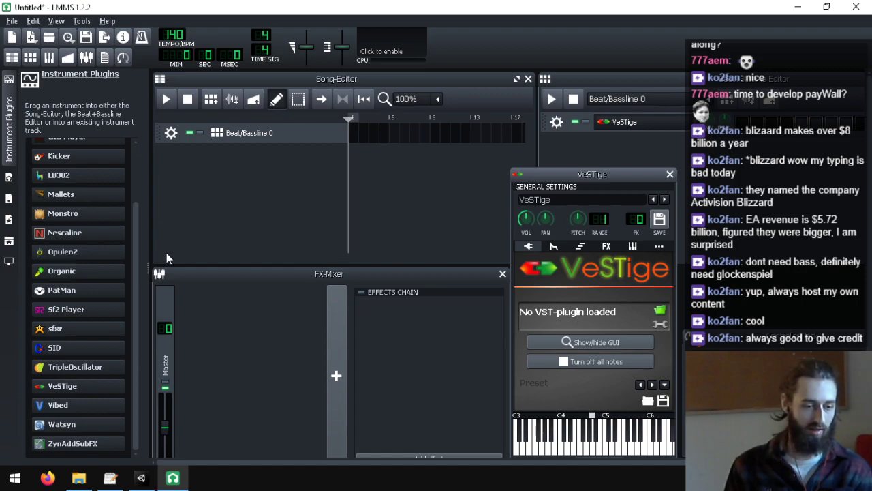
{"action": "left_click", "coordinate": [9, 219]}
{"action": "left_click", "coordinate": [661, 311]}
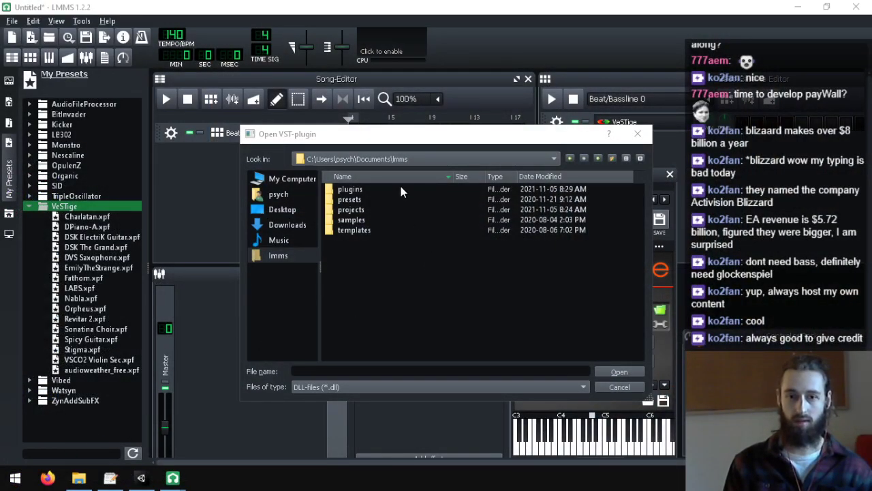
- Examine the lmms folder's parent locations, view modes and subfolders while choosing where to load a VST plugin from
{"action": "left_click", "coordinate": [456, 158]}
{"action": "left_click", "coordinate": [403, 156]}
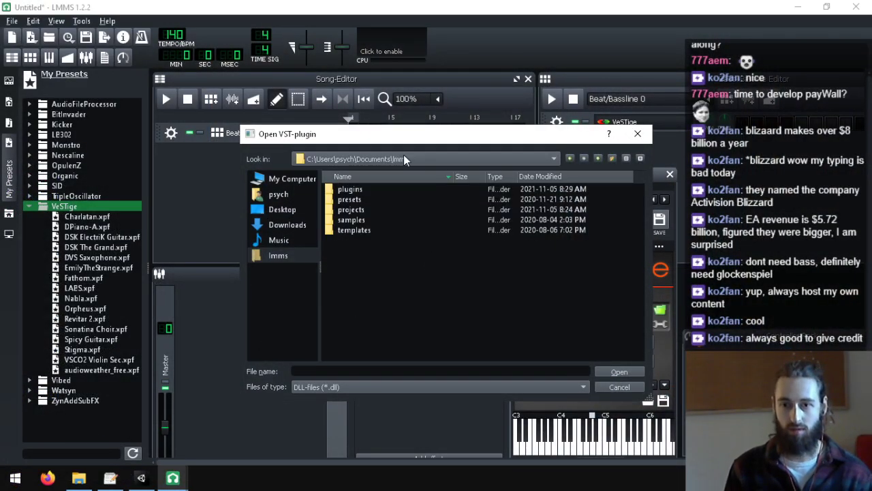
{"action": "left_click", "coordinate": [626, 158]}
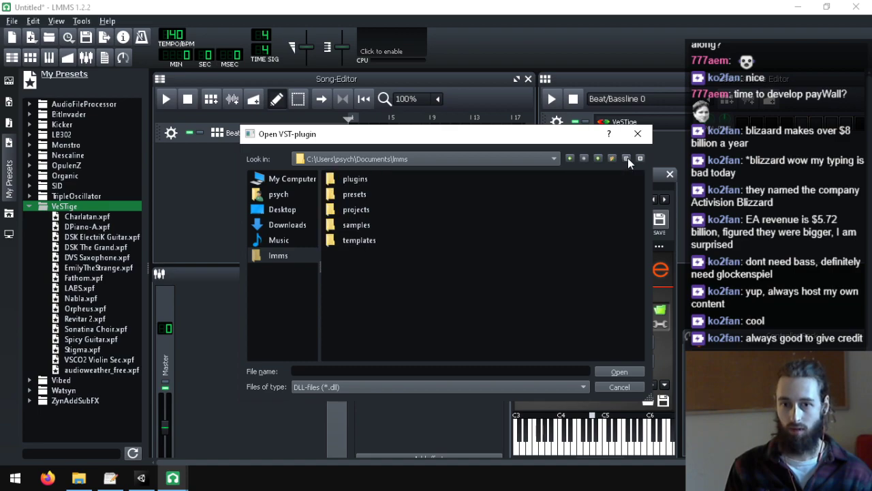
{"action": "left_click", "coordinate": [641, 158]}
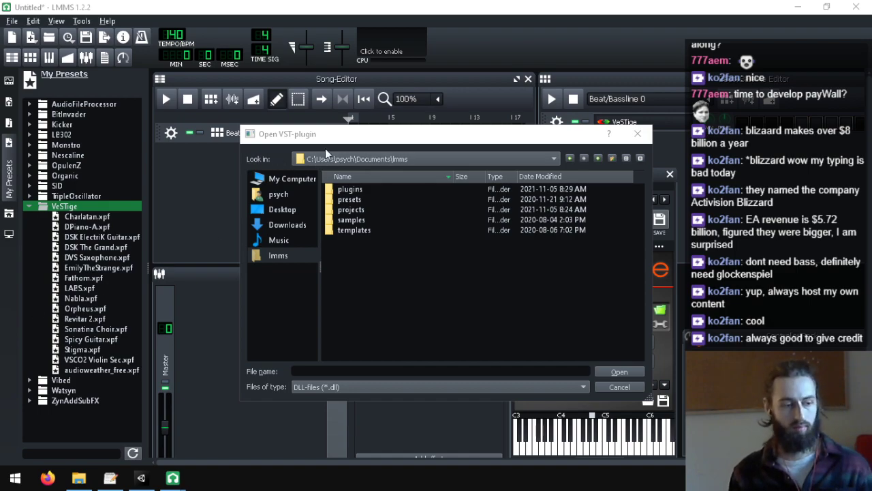
{"action": "left_click", "coordinate": [381, 158]}
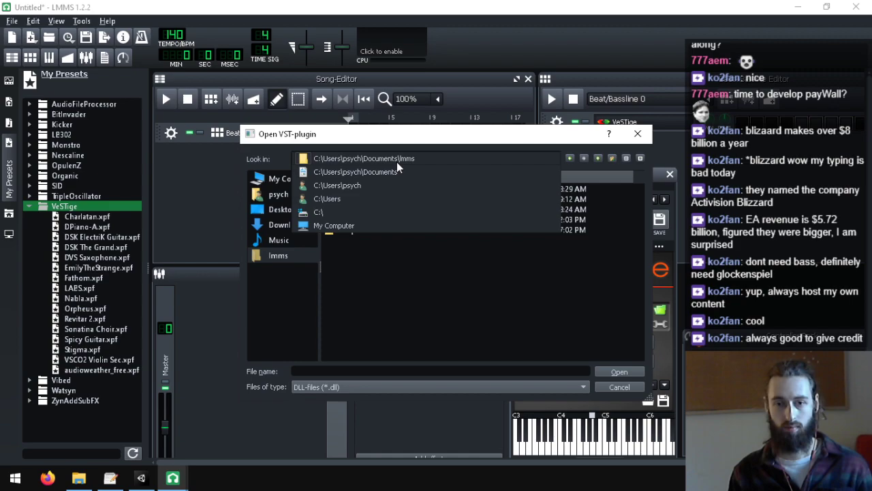
{"action": "left_click", "coordinate": [396, 160]}
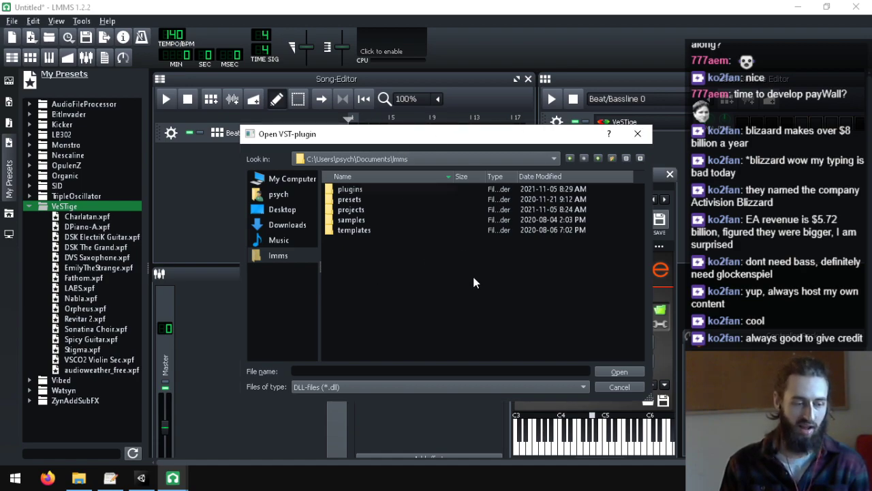
{"action": "left_click", "coordinate": [351, 209]}
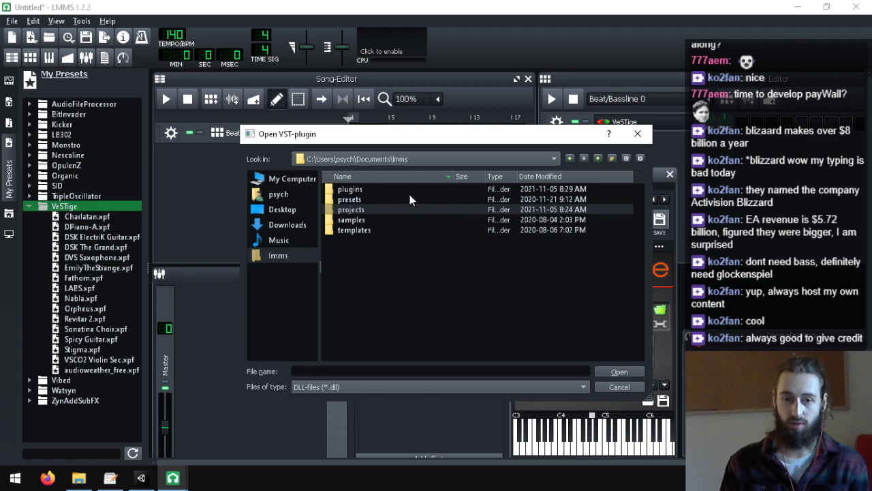
- Look through the plugins folder and its VSCOViolinSection subfolder for a VST plugin file to load
{"action": "double_click", "coordinate": [365, 188]}
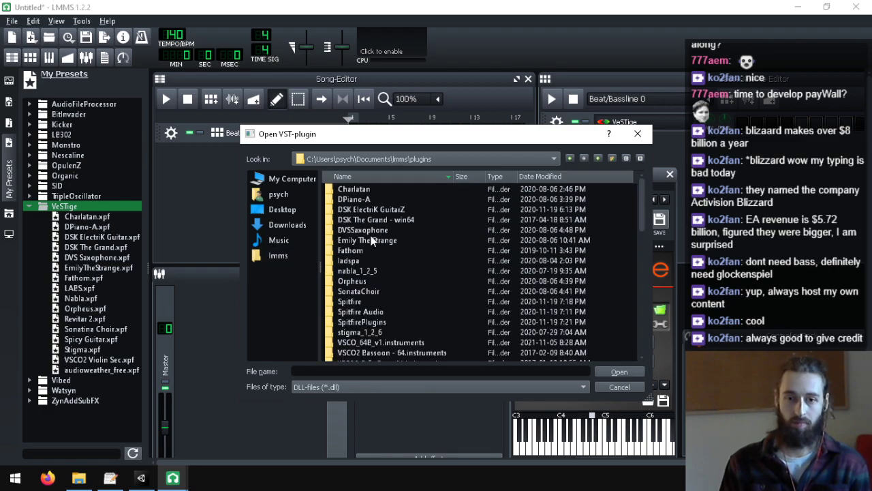
{"action": "scroll", "coordinate": [375, 243], "scroll_direction": "down", "scroll_amount": 10}
{"action": "scroll", "coordinate": [374, 242], "scroll_direction": "up", "scroll_amount": 5}
{"action": "scroll", "coordinate": [375, 242], "scroll_direction": "down", "scroll_amount": 5}
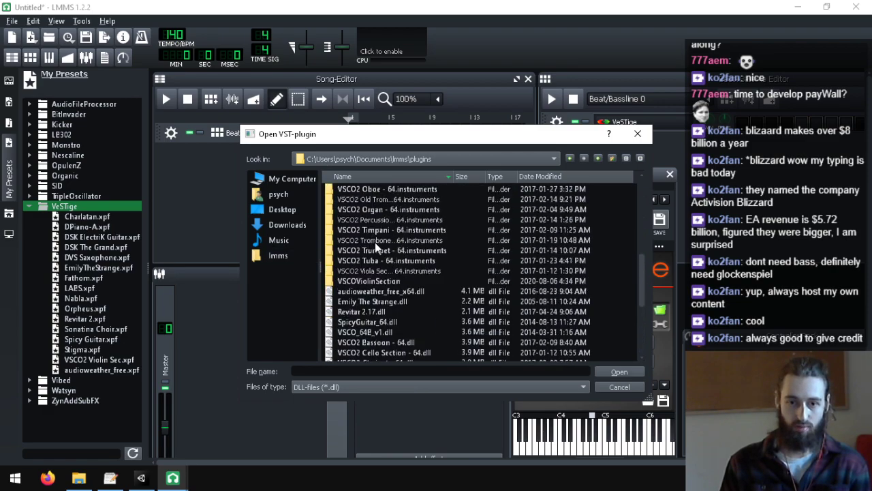
{"action": "scroll", "coordinate": [455, 260], "scroll_direction": "up", "scroll_amount": 5}
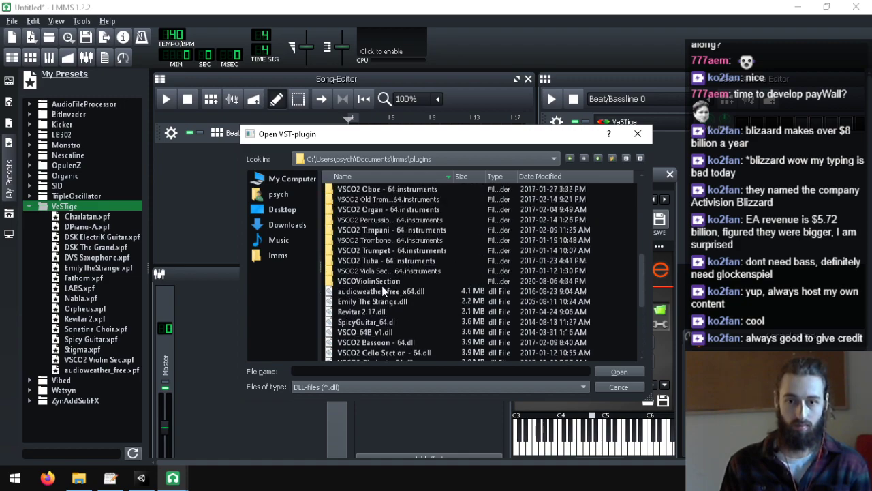
{"action": "double_click", "coordinate": [381, 284]}
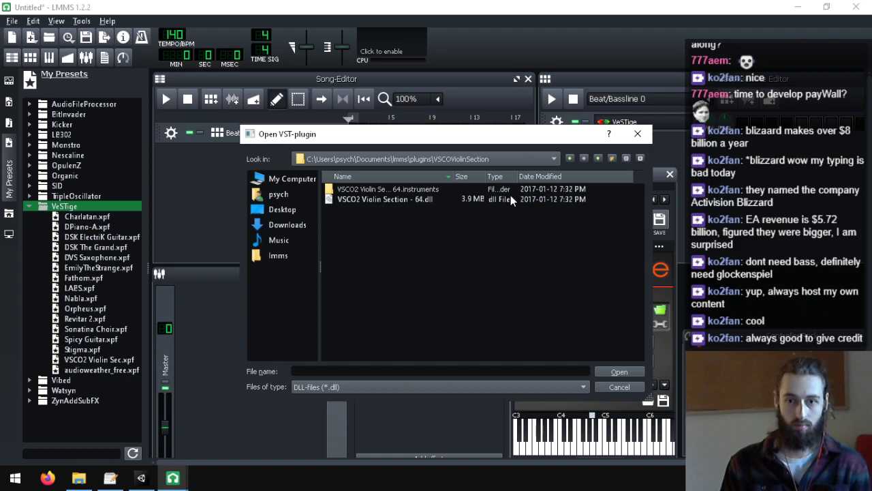
{"action": "left_click", "coordinate": [569, 158]}
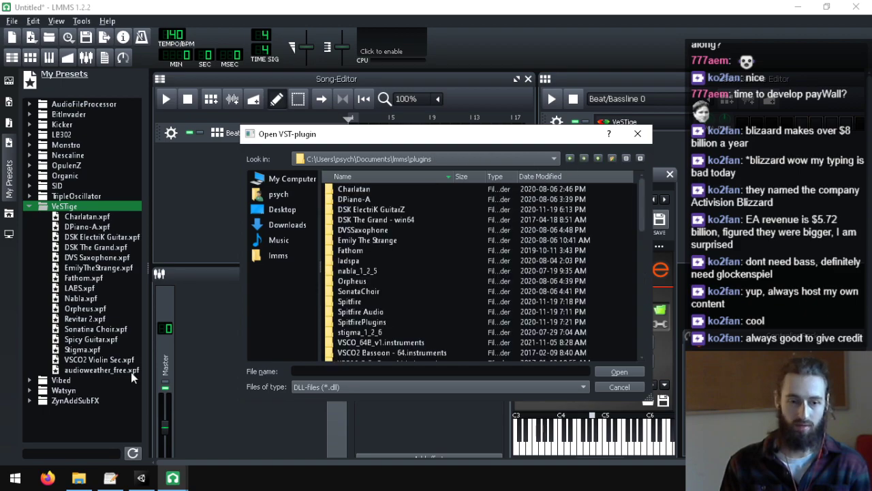
- Switch to File Explorer and examine the contents of the lmms plugins folder and the VSCOViolinSection subfolder
{"action": "left_click", "coordinate": [78, 477]}
{"action": "scroll", "coordinate": [586, 270], "scroll_direction": "up", "scroll_amount": 6}
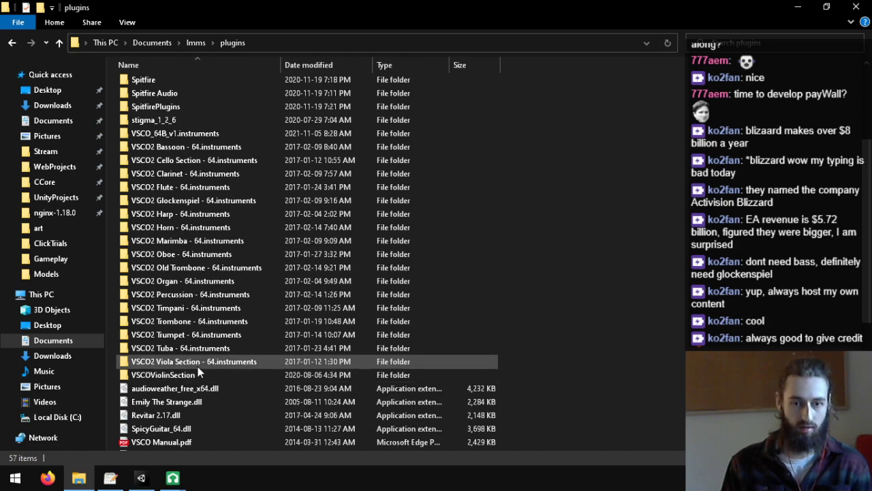
{"action": "scroll", "coordinate": [205, 360], "scroll_direction": "down", "scroll_amount": 6}
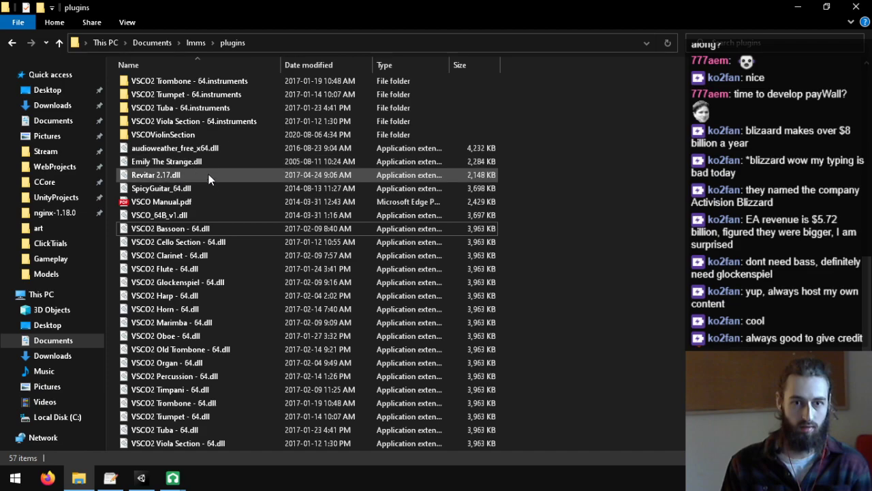
{"action": "scroll", "coordinate": [194, 415], "scroll_direction": "up", "scroll_amount": 2}
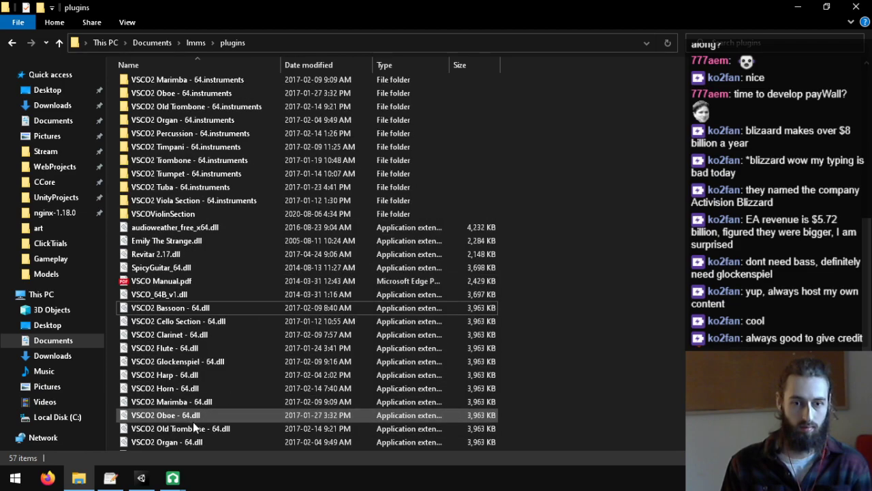
{"action": "double_click", "coordinate": [187, 215]}
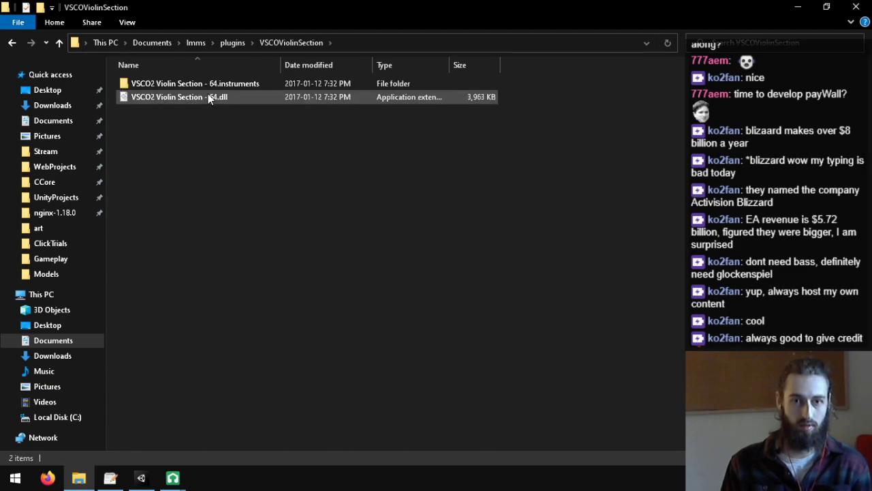
{"action": "left_click", "coordinate": [231, 48]}
{"action": "scroll", "coordinate": [231, 310], "scroll_direction": "down", "scroll_amount": 8}
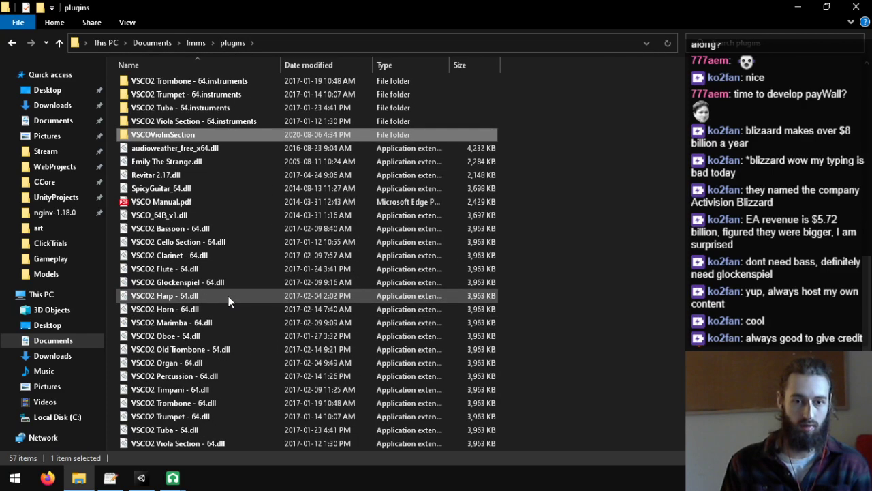
- Return to the LMMS plugin file dialog and load VSCO_64B_v1.dll from the plugins folder into VeSTige
{"action": "left_click", "coordinate": [172, 478]}
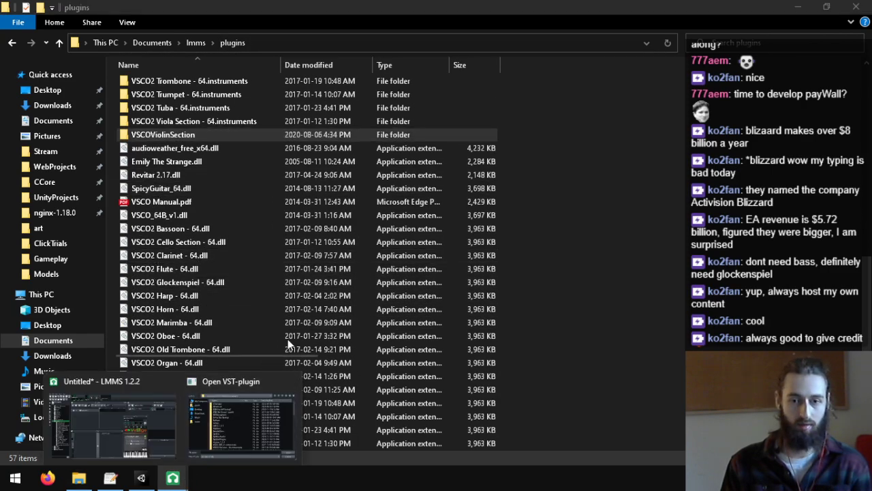
{"action": "left_click", "coordinate": [237, 415]}
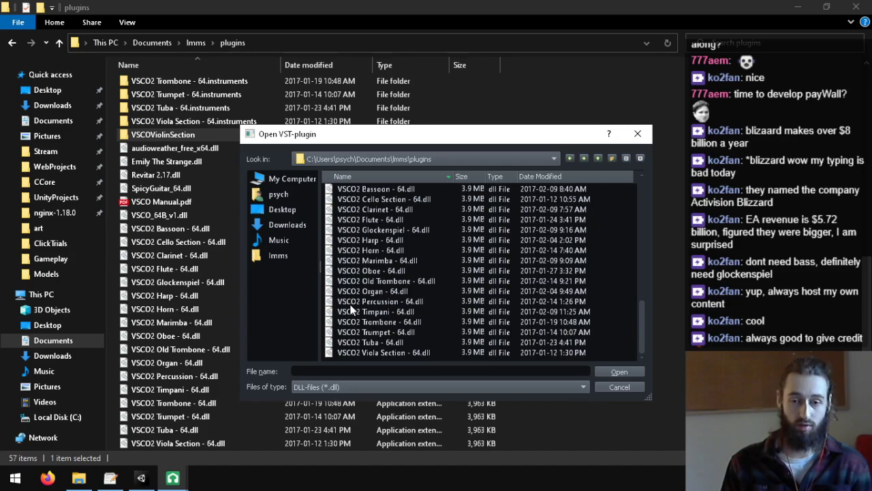
{"action": "scroll", "coordinate": [414, 354], "scroll_direction": "up", "scroll_amount": 10}
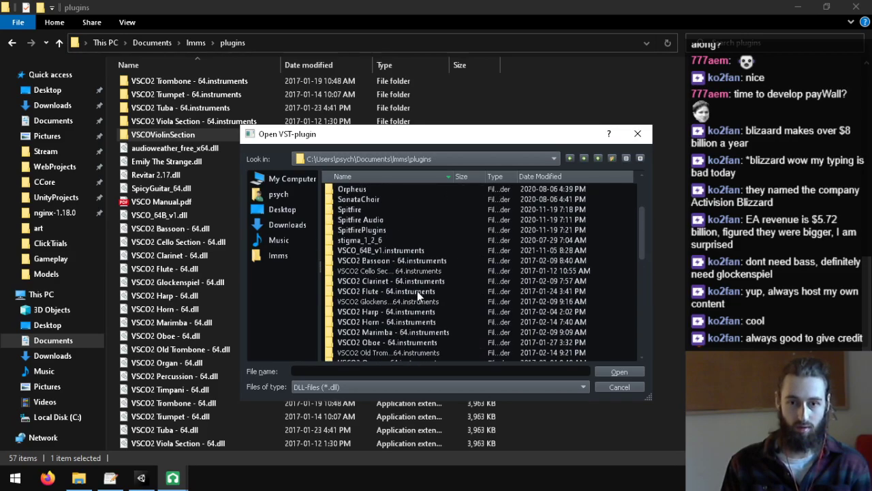
{"action": "scroll", "coordinate": [417, 291], "scroll_direction": "down", "scroll_amount": 9}
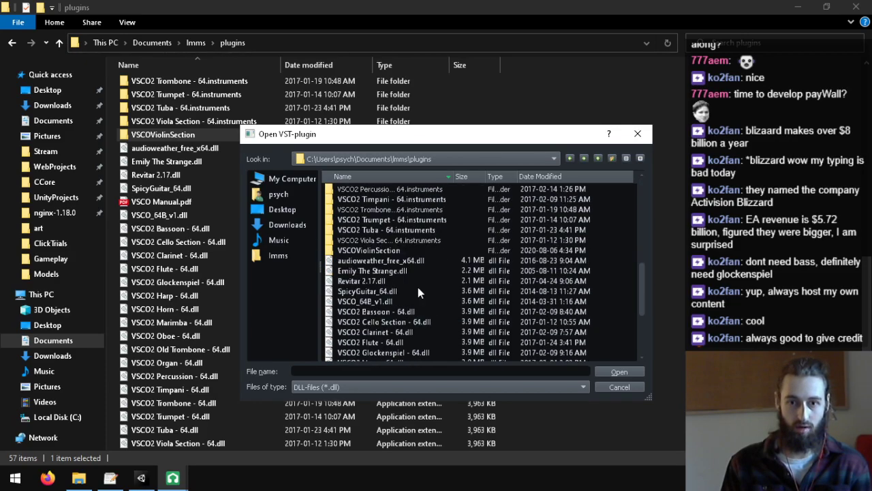
{"action": "double_click", "coordinate": [384, 250]}
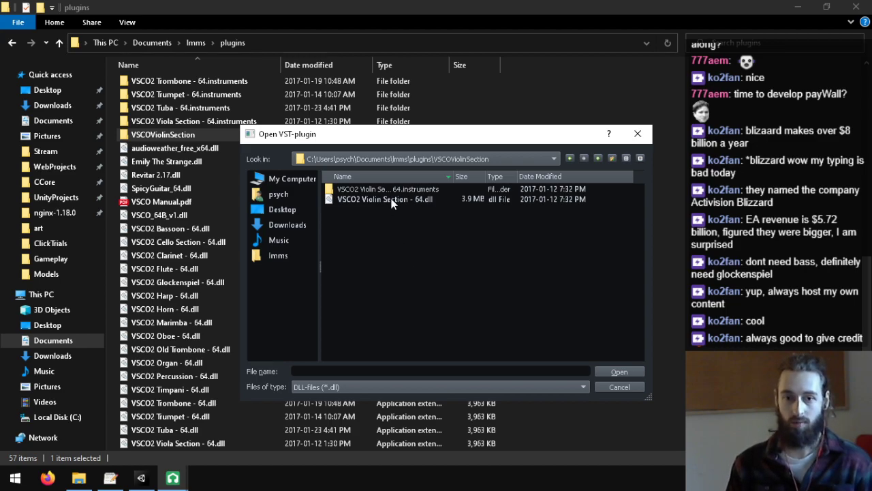
{"action": "left_click", "coordinate": [567, 157]}
{"action": "scroll", "coordinate": [386, 261], "scroll_direction": "down", "scroll_amount": 6}
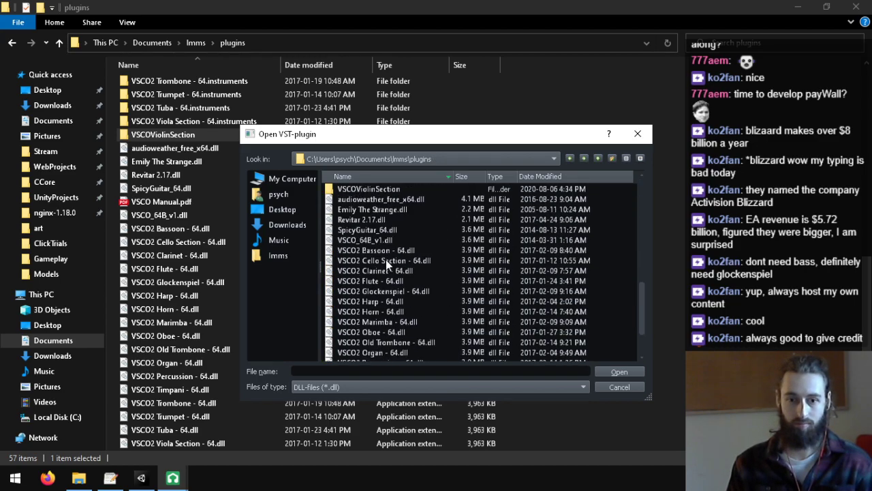
{"action": "left_click", "coordinate": [367, 240]}
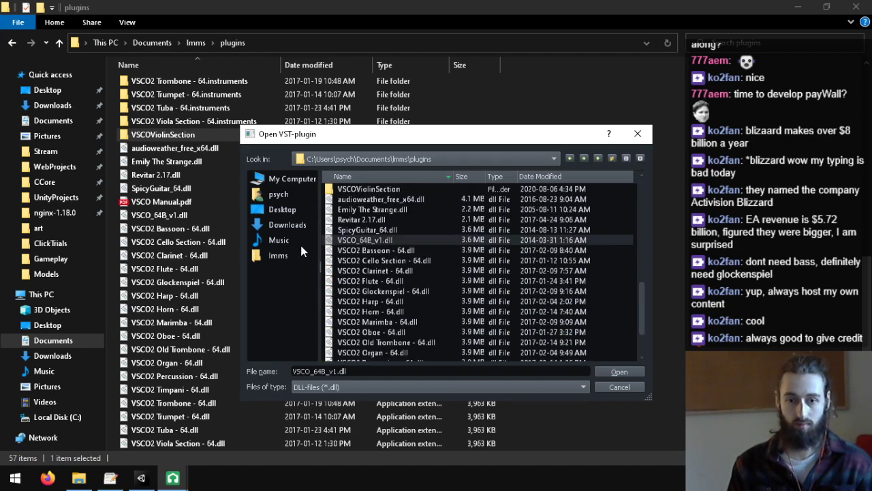
{"action": "double_click", "coordinate": [352, 237]}
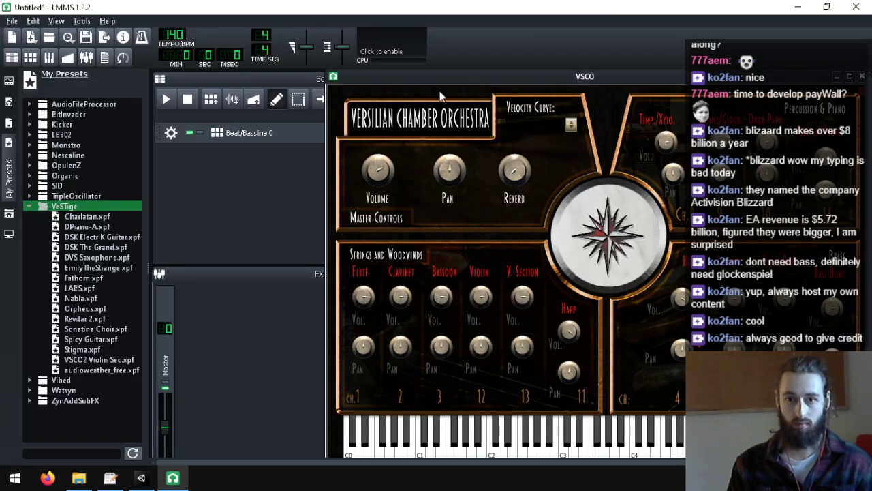
- Reposition the VSCO plugin window and audition notes across the low and high ranges of its keyboard
{"action": "left_click_drag", "start_coordinate": [436, 82], "coordinate": [313, 79]}
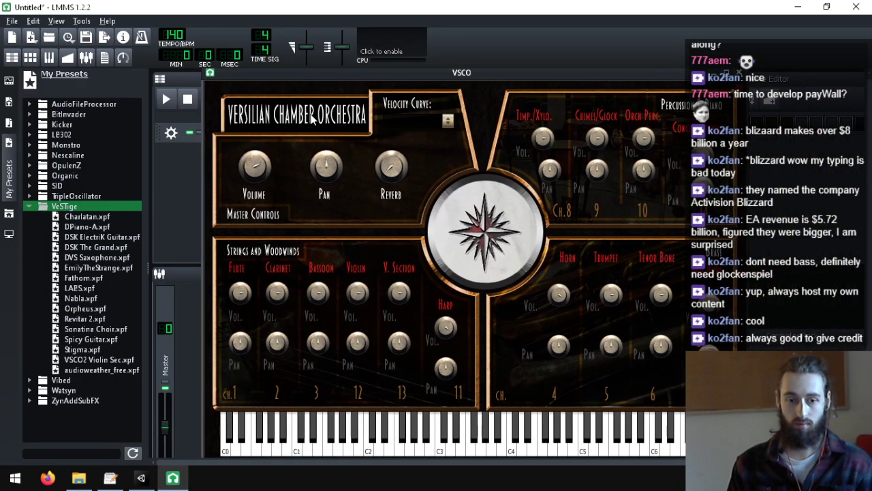
{"action": "left_click", "coordinate": [278, 451]}
{"action": "left_click", "coordinate": [319, 452]}
{"action": "left_click", "coordinate": [326, 453]}
{"action": "left_click", "coordinate": [462, 452]}
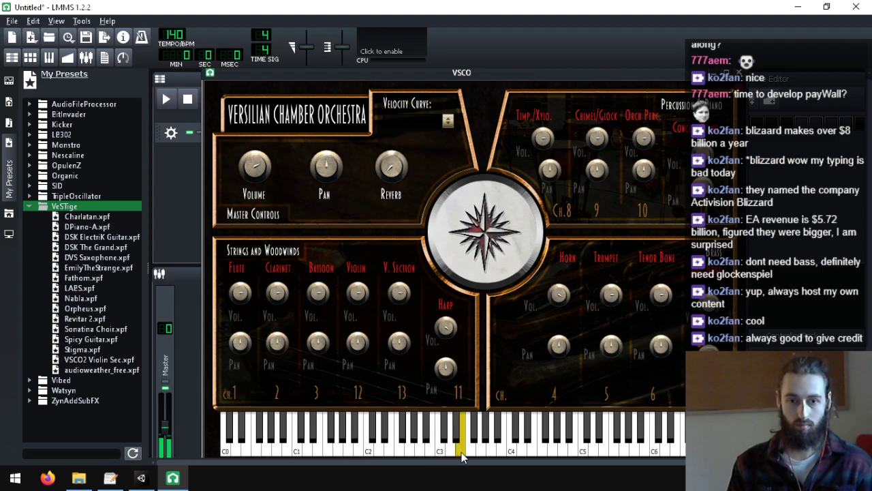
{"action": "mouse_move", "coordinate": [461, 457]}
{"action": "left_mouse_down"}
{"action": "mouse_move", "coordinate": [639, 455]}
{"action": "mouse_move", "coordinate": [348, 453]}
{"action": "left_mouse_up"}
{"action": "mouse_move", "coordinate": [489, 450]}
{"action": "left_mouse_down"}
{"action": "mouse_move", "coordinate": [587, 448]}
{"action": "mouse_move", "coordinate": [379, 457]}
{"action": "mouse_move", "coordinate": [698, 451]}
{"action": "mouse_move", "coordinate": [218, 453]}
{"action": "mouse_move", "coordinate": [455, 438]}
{"action": "mouse_move", "coordinate": [619, 443]}
{"action": "mouse_move", "coordinate": [390, 446]}
{"action": "mouse_move", "coordinate": [565, 461]}
{"action": "mouse_move", "coordinate": [411, 453]}
{"action": "mouse_move", "coordinate": [655, 451]}
{"action": "left_mouse_up"}
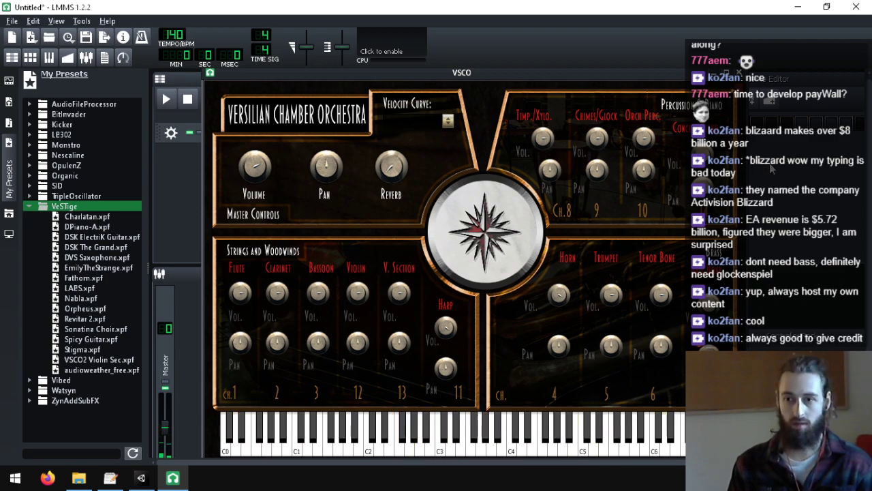
- Audition a test note starting at C4 in the VSCO track's piano roll, delete it, and return to the plugin window
{"action": "left_click", "coordinate": [771, 164]}
{"action": "right_click", "coordinate": [733, 125]}
{"action": "left_click", "coordinate": [743, 134]}
{"action": "left_click", "coordinate": [227, 296]}
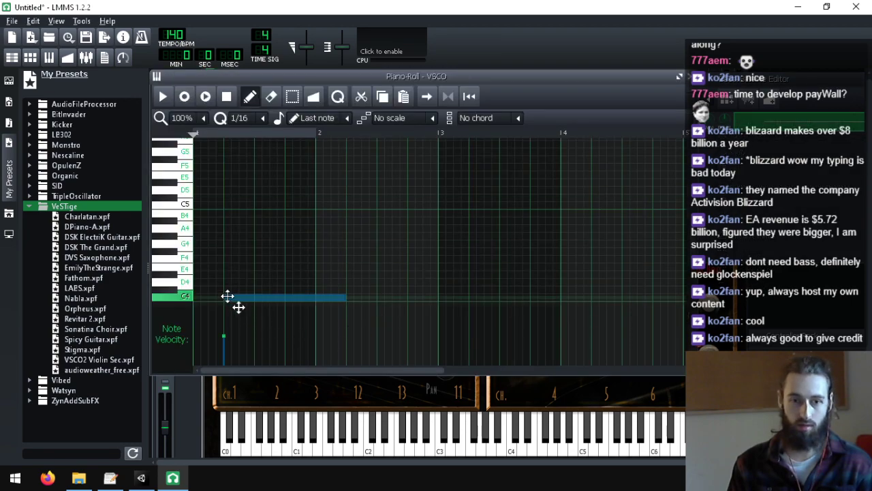
{"action": "left_click_drag", "start_coordinate": [228, 296], "coordinate": [198, 205]}
{"action": "scroll", "coordinate": [198, 176], "scroll_direction": "down", "scroll_amount": 16}
{"action": "right_click", "coordinate": [199, 205]}
{"action": "left_click", "coordinate": [746, 332]}
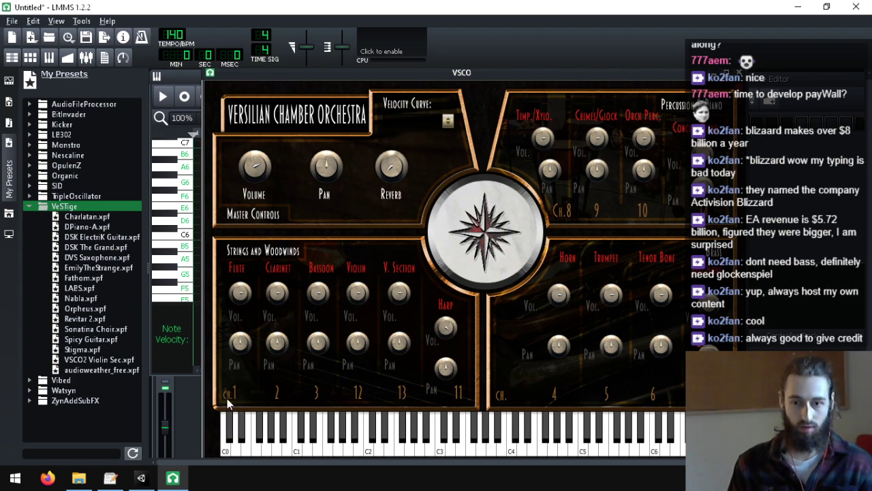
- Play a low key on the VSCO keyboard and check the available Velocity Curve options
{"action": "left_click", "coordinate": [235, 453]}
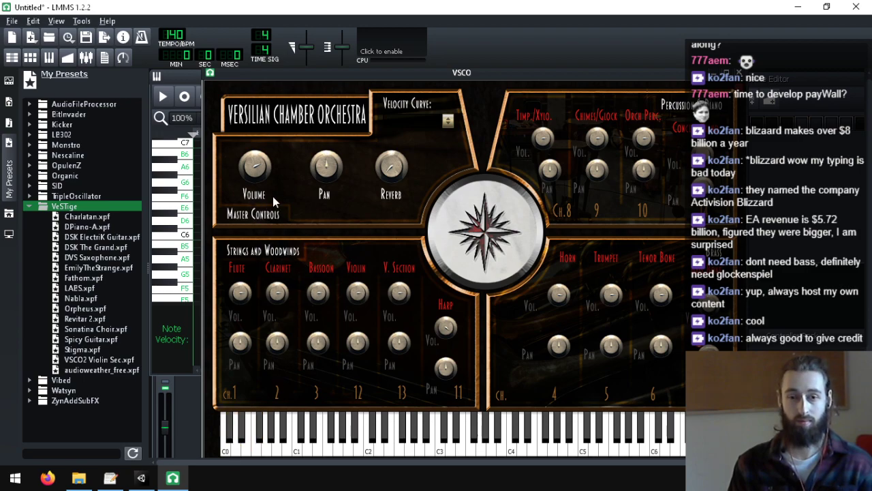
{"action": "left_click", "coordinate": [441, 122]}
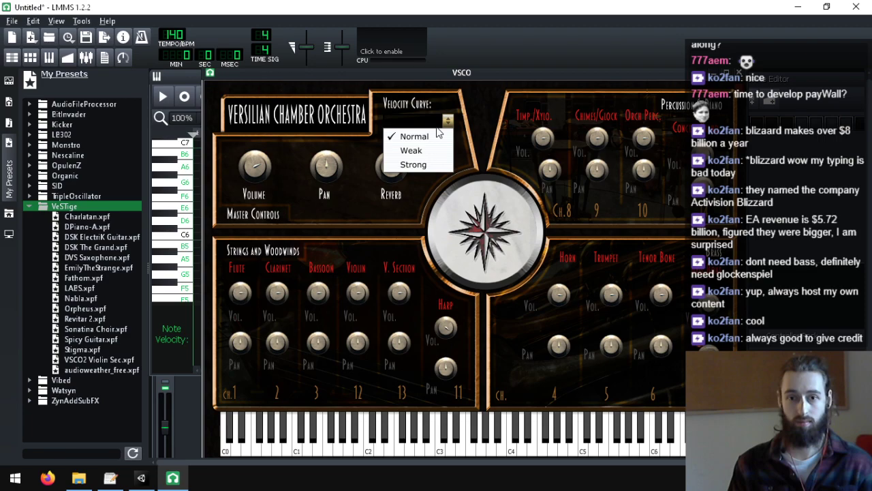
{"action": "left_click", "coordinate": [293, 127]}
{"action": "left_click", "coordinate": [802, 166]}
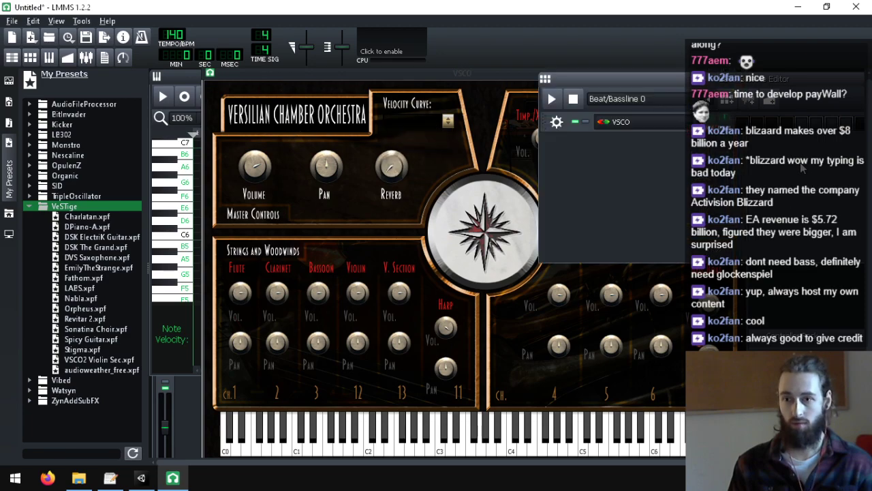
{"action": "right_click", "coordinate": [743, 120]}
{"action": "left_click", "coordinate": [759, 129]}
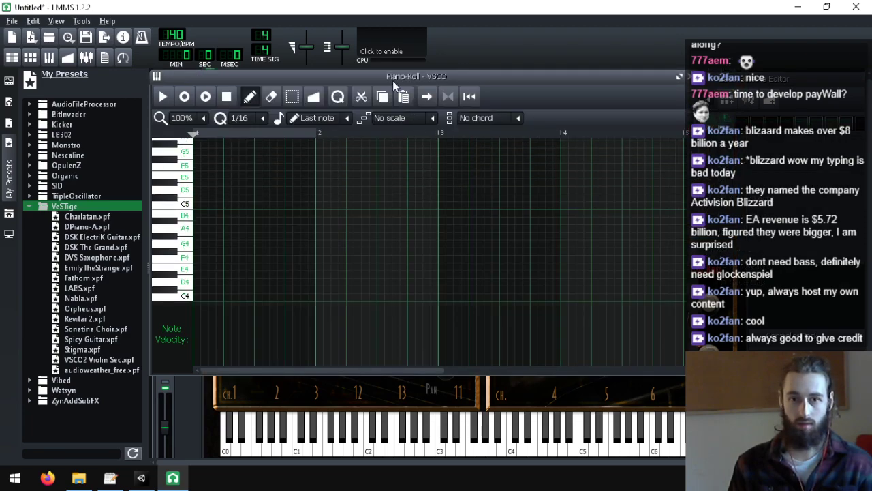
{"action": "left_click", "coordinate": [680, 76]}
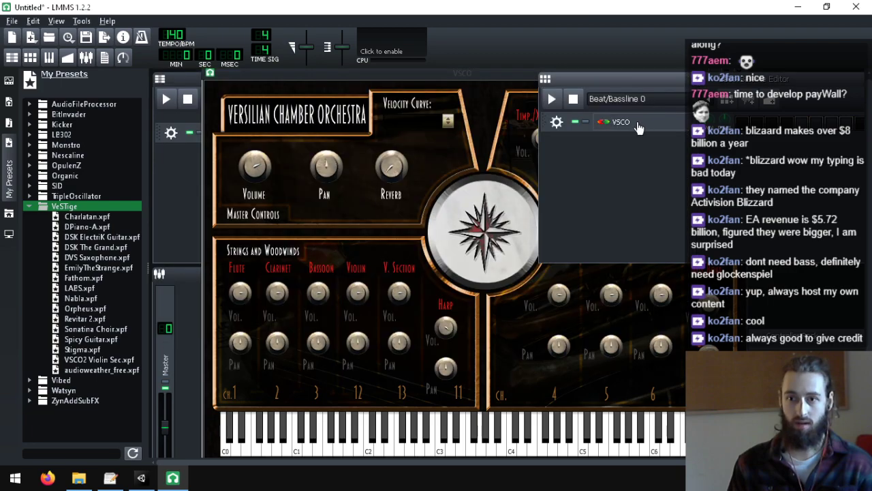
- Open the VSCO track's instrument settings and check its FX channel in the FX-Mixer
{"action": "left_click", "coordinate": [637, 125]}
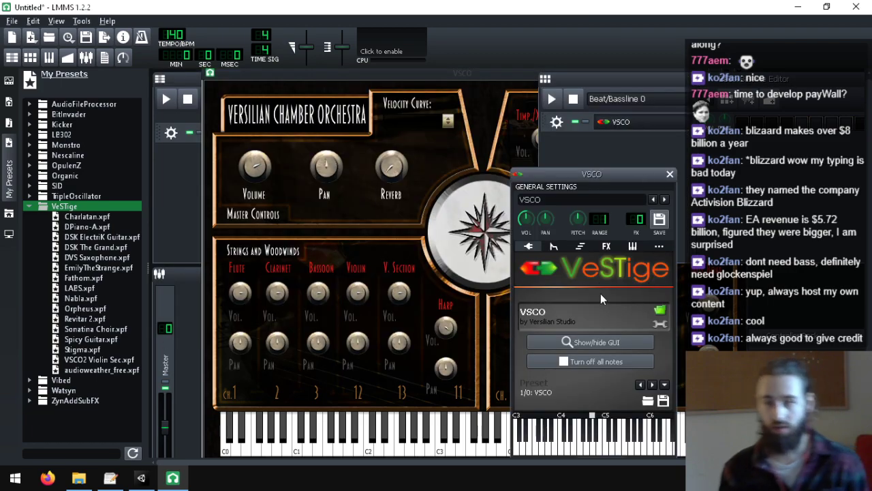
{"action": "double_click", "coordinate": [635, 222]}
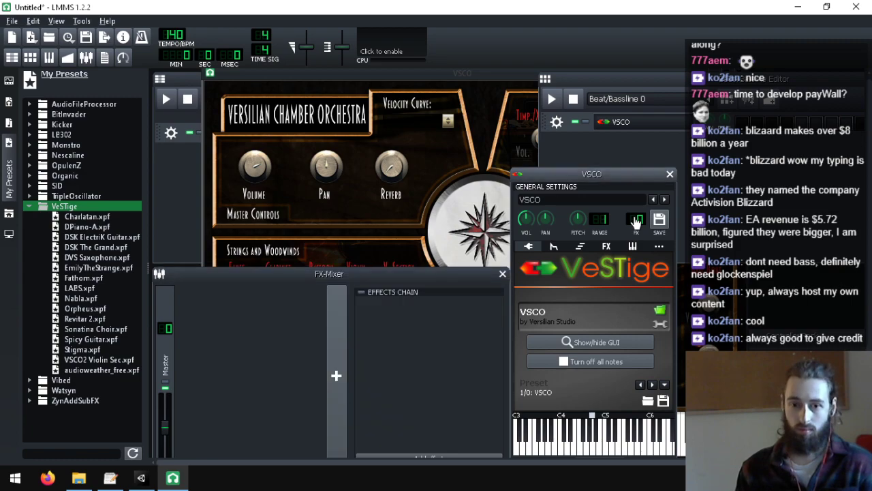
{"action": "right_click", "coordinate": [635, 222]}
{"action": "left_click", "coordinate": [504, 276]}
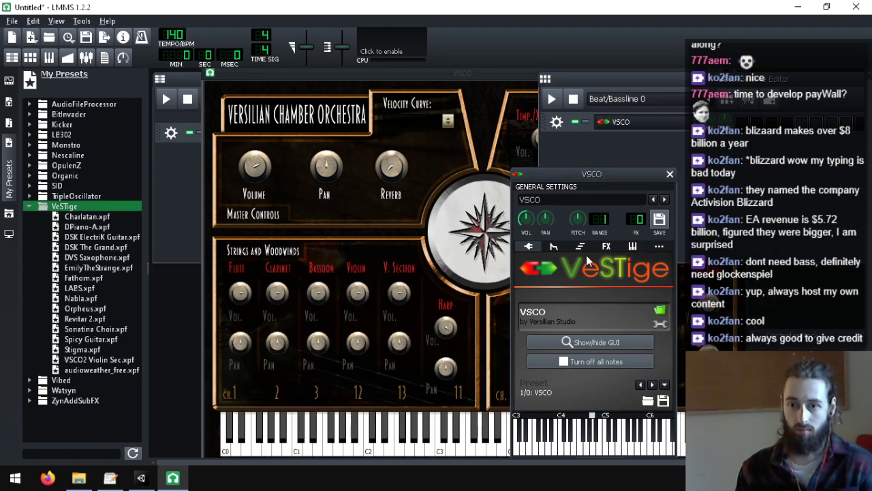
- Enable MIDI input in the VSCO instrument's MIDI settings
{"action": "left_click", "coordinate": [633, 246]}
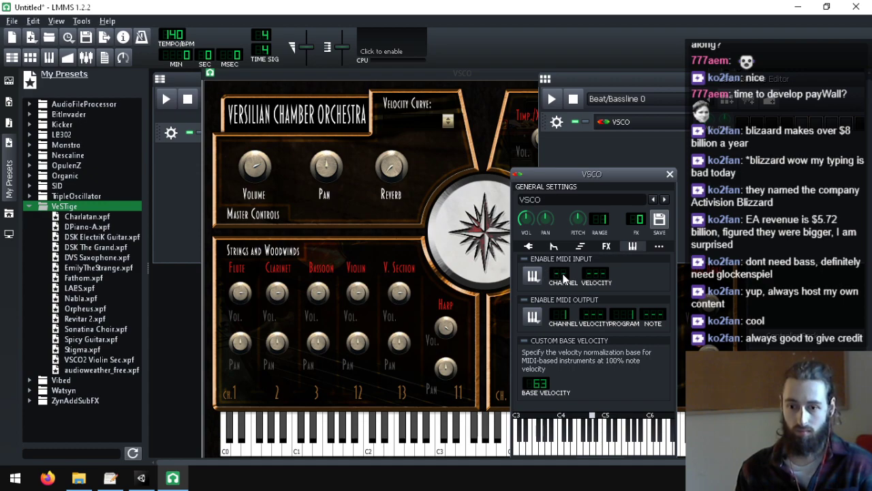
{"action": "left_click", "coordinate": [524, 259]}
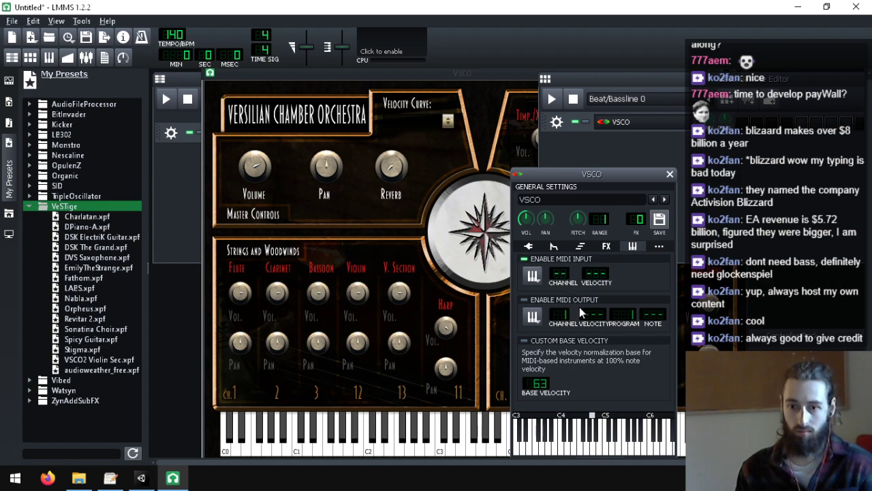
{"action": "scroll", "coordinate": [564, 279], "scroll_direction": "down", "scroll_amount": 2}
- Bring the VSCO plugin window forward and test its middle octaves by playing a run of keys up to C4
{"action": "left_click", "coordinate": [426, 436]}
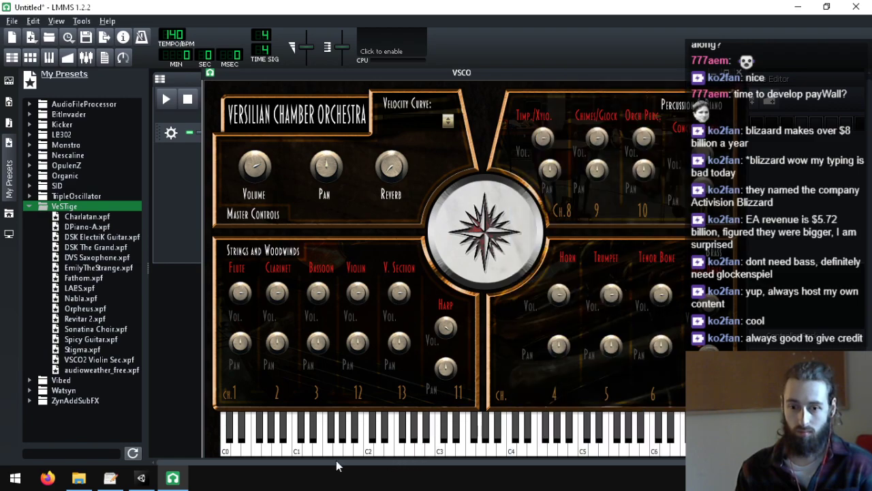
{"action": "left_click", "coordinate": [395, 450]}
{"action": "left_click_drag", "start_coordinate": [398, 454], "coordinate": [525, 460]}
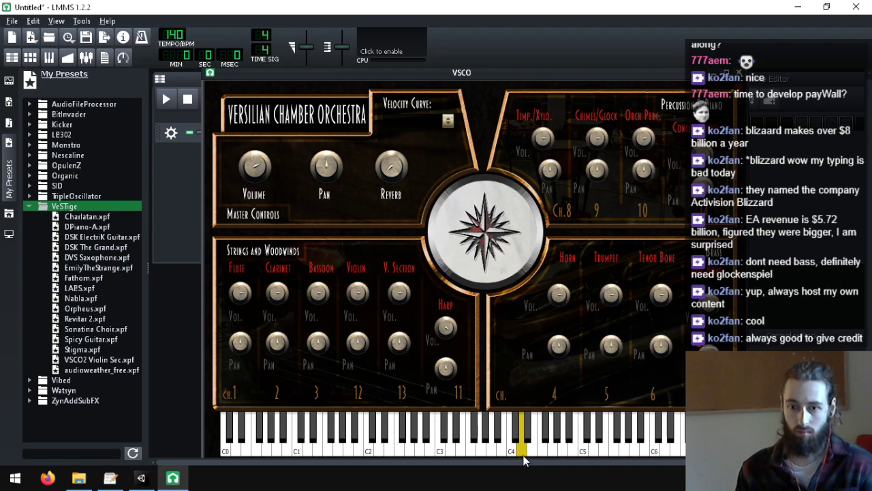
- Move the VSCO plugin window off the instrument settings and test its keys on MIDI input channels 2, 3 and 4
{"action": "left_click_drag", "start_coordinate": [544, 73], "coordinate": [447, 78]}
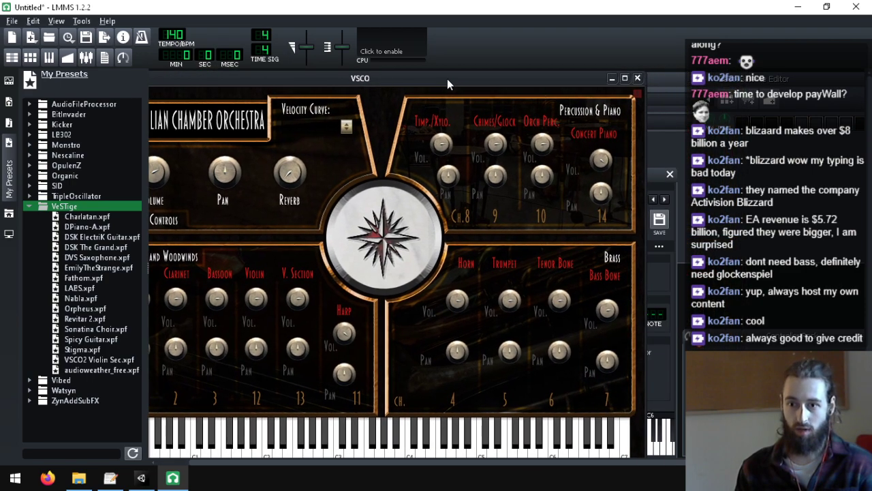
{"action": "left_click", "coordinate": [654, 179]}
{"action": "left_click_drag", "start_coordinate": [385, 447], "coordinate": [365, 455]}
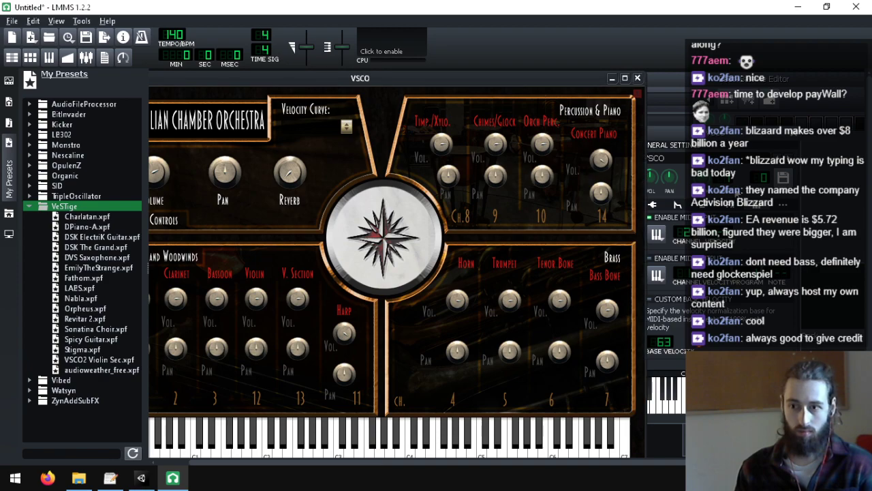
{"action": "left_click", "coordinate": [434, 454]}
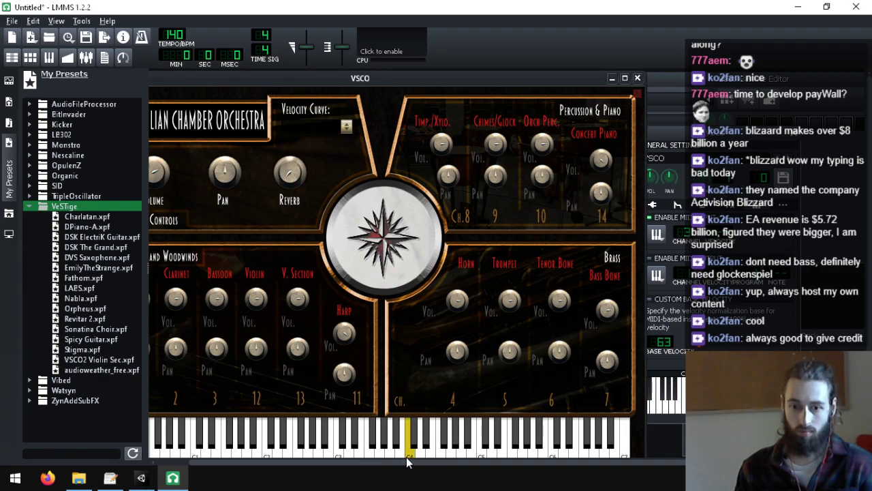
{"action": "left_click_drag", "start_coordinate": [406, 456], "coordinate": [393, 457]}
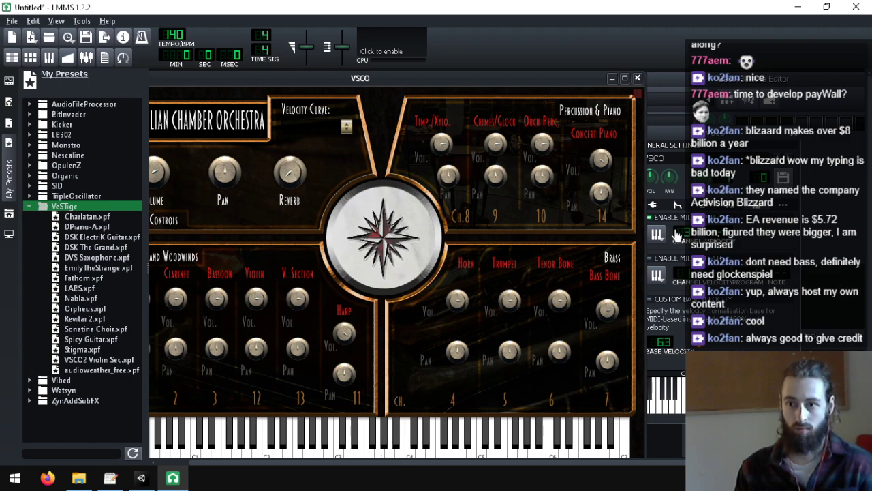
{"action": "left_click", "coordinate": [360, 456]}
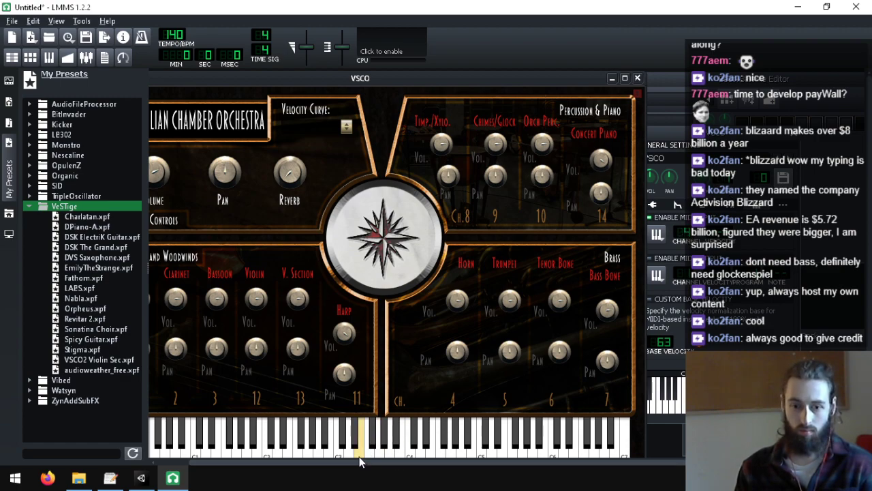
{"action": "mouse_move", "coordinate": [359, 456]}
{"action": "left_mouse_down"}
{"action": "mouse_move", "coordinate": [431, 457]}
{"action": "mouse_move", "coordinate": [342, 458]}
{"action": "left_mouse_up"}
- Reposition the VSCO plugin window, set the MIDI input channel to 5 and test two upper-middle keys
{"action": "left_click_drag", "start_coordinate": [318, 84], "coordinate": [365, 90]}
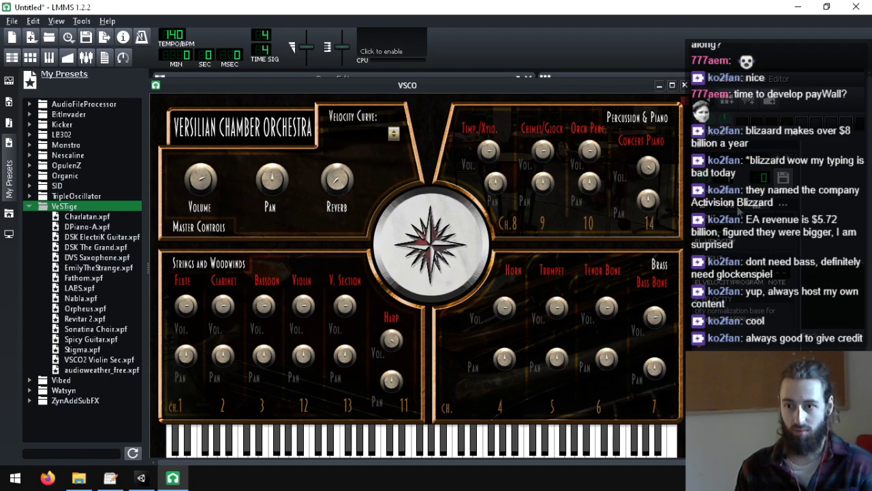
{"action": "left_click", "coordinate": [736, 239]}
{"action": "left_click", "coordinate": [490, 455]}
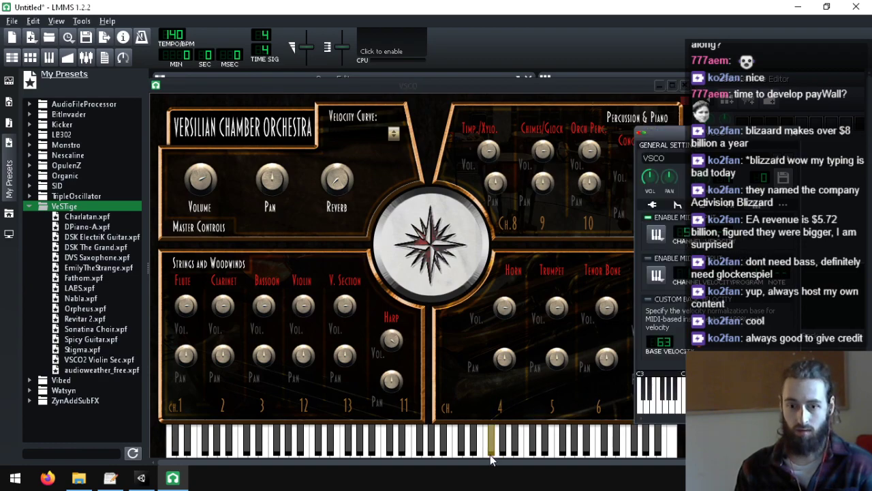
{"action": "left_click", "coordinate": [454, 450]}
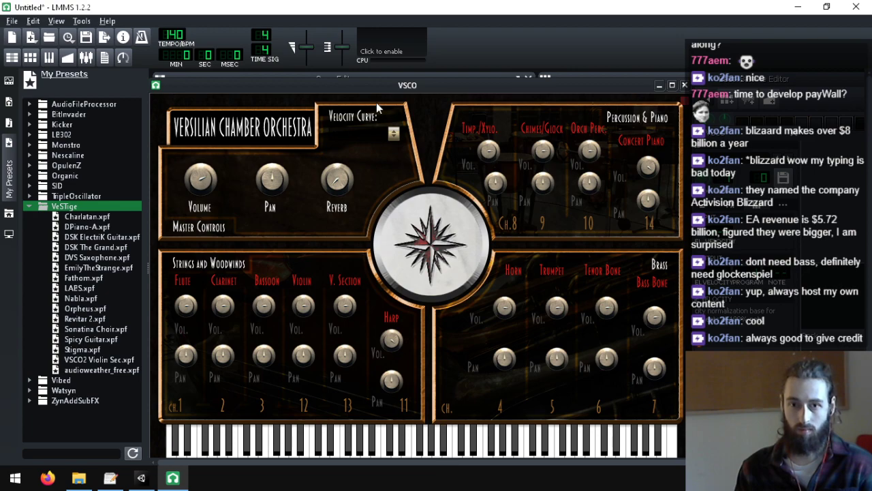
- Raise the VSCO plugin window to show its whole keyboard and audition individual keys between C2 and C6
{"action": "left_click_drag", "start_coordinate": [402, 85], "coordinate": [413, 54]}
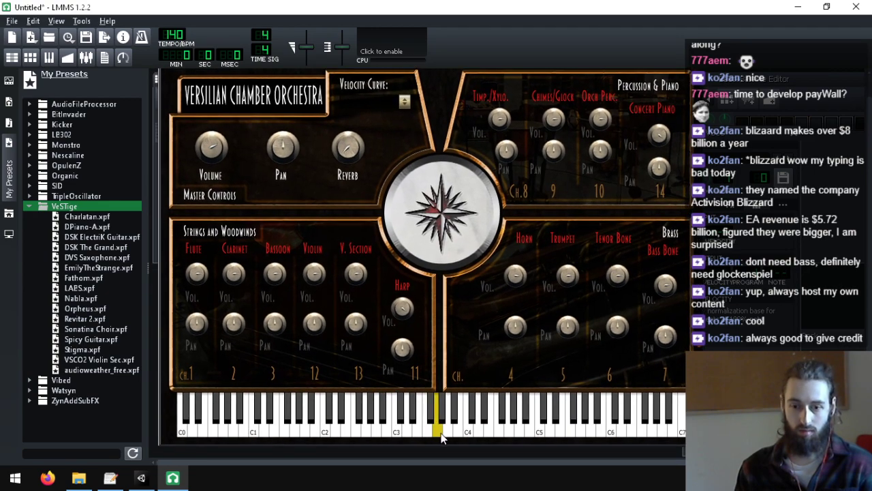
{"action": "left_click", "coordinate": [466, 433]}
{"action": "left_click", "coordinate": [506, 429]}
{"action": "left_click", "coordinate": [415, 434]}
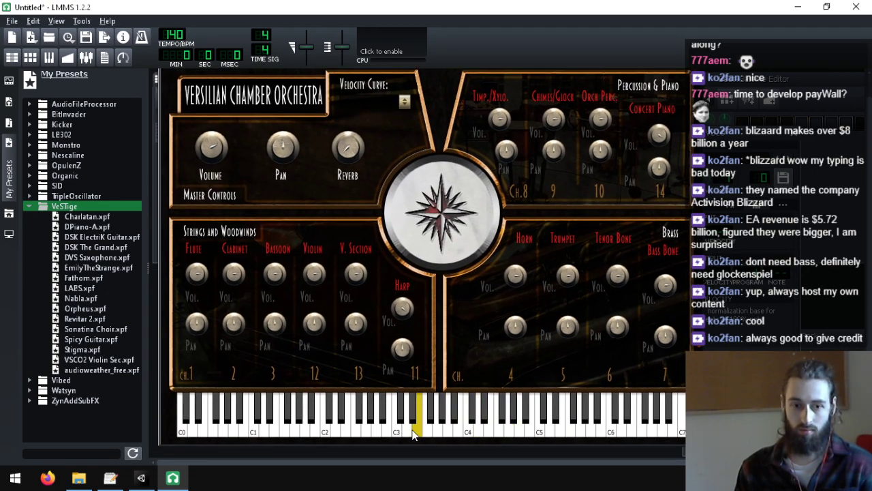
{"action": "left_click", "coordinate": [355, 433]}
{"action": "left_click", "coordinate": [345, 432]}
{"action": "left_click", "coordinate": [482, 433]}
{"action": "left_click", "coordinate": [532, 432]}
{"action": "left_click", "coordinate": [562, 433]}
- Switch the VSCO track from MIDI input to MIDI output and test the plugin's middle-octave keys
{"action": "left_click", "coordinate": [767, 270]}
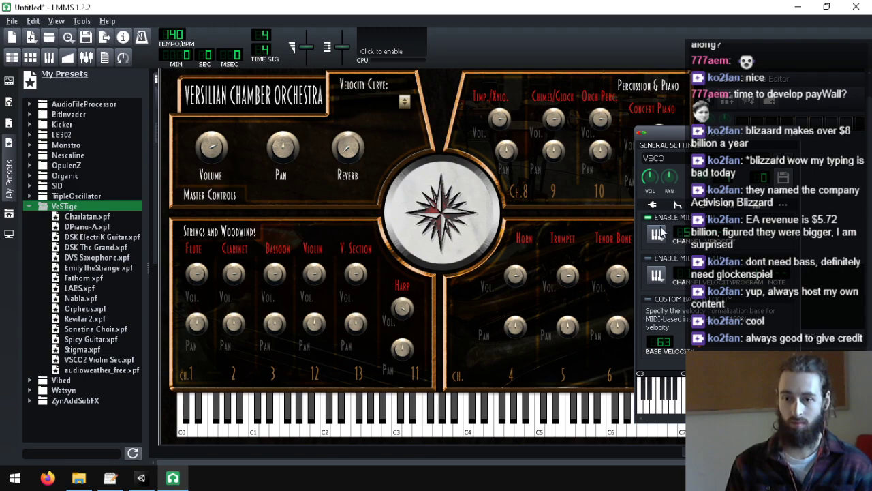
{"action": "left_click", "coordinate": [648, 217]}
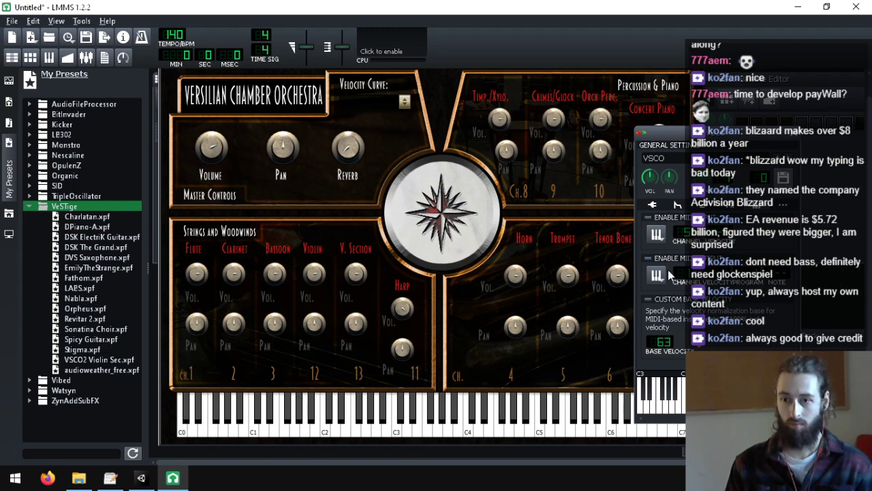
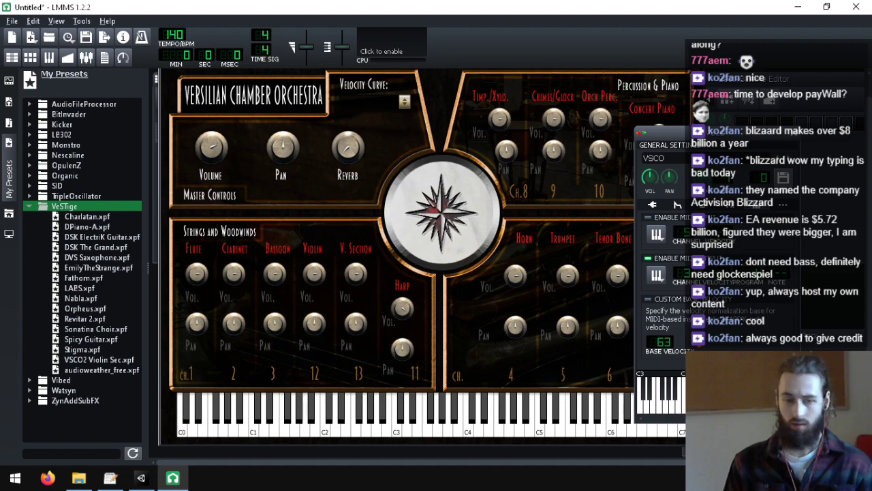
{"action": "left_click", "coordinate": [356, 436]}
{"action": "left_click", "coordinate": [402, 436]}
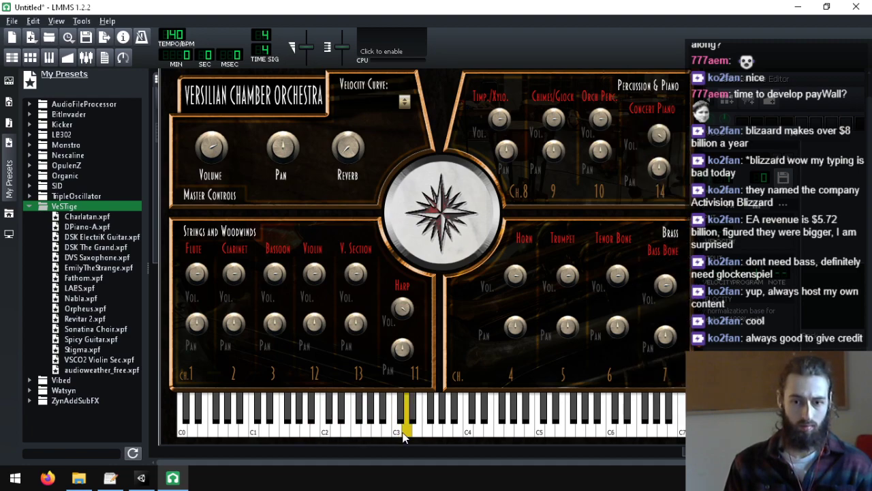
{"action": "left_click", "coordinate": [469, 436]}
{"action": "left_click", "coordinate": [496, 431]}
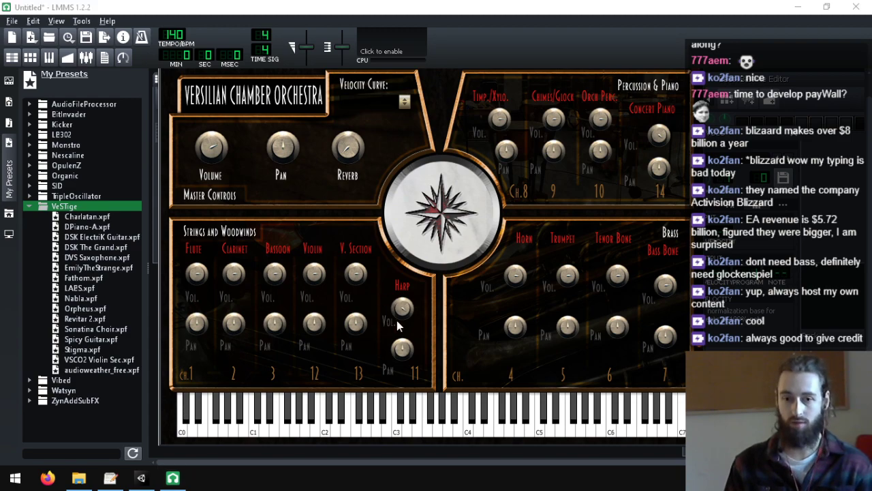
{"action": "left_click", "coordinate": [402, 419]}
{"action": "left_click", "coordinate": [376, 432]}
{"action": "left_click_drag", "start_coordinate": [375, 431], "coordinate": [436, 428]}
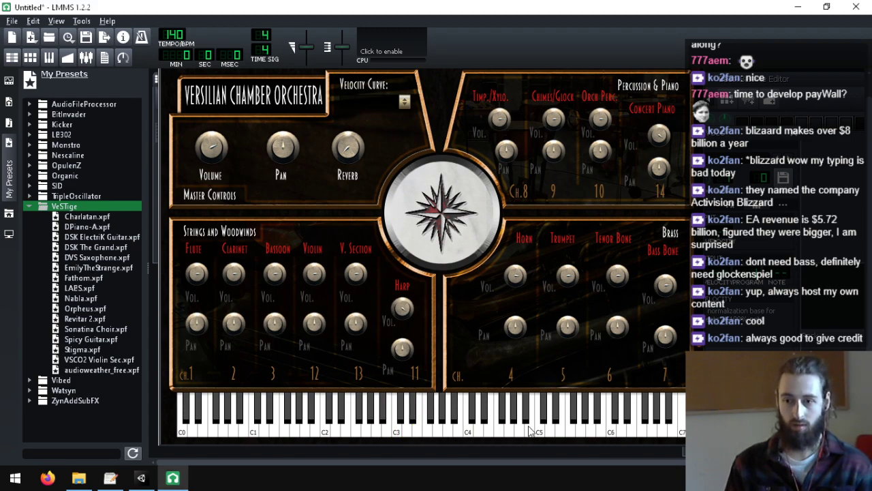
- Turn off the VSCO track's MIDI output, sweep the instrument window's piano keys and shift its visible octave range
{"action": "left_click", "coordinate": [786, 314]}
{"action": "left_click", "coordinate": [651, 258]}
{"action": "left_click", "coordinate": [647, 218]}
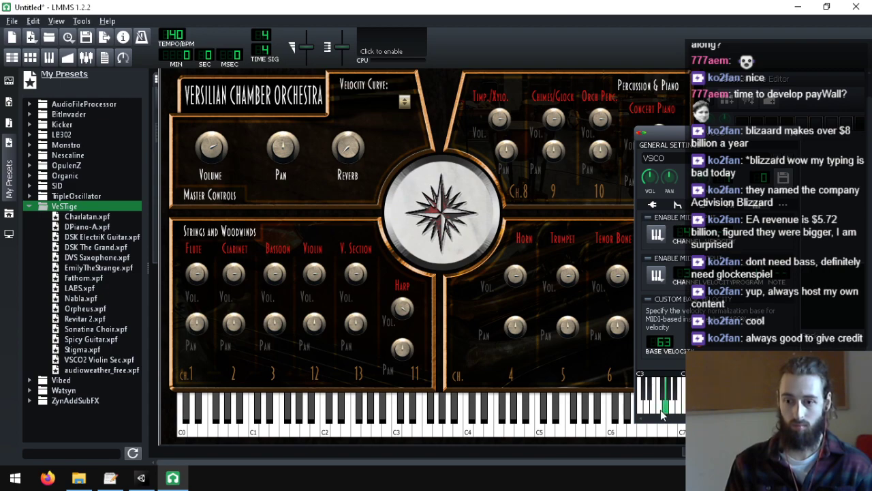
{"action": "left_click_drag", "start_coordinate": [639, 411], "coordinate": [687, 409]}
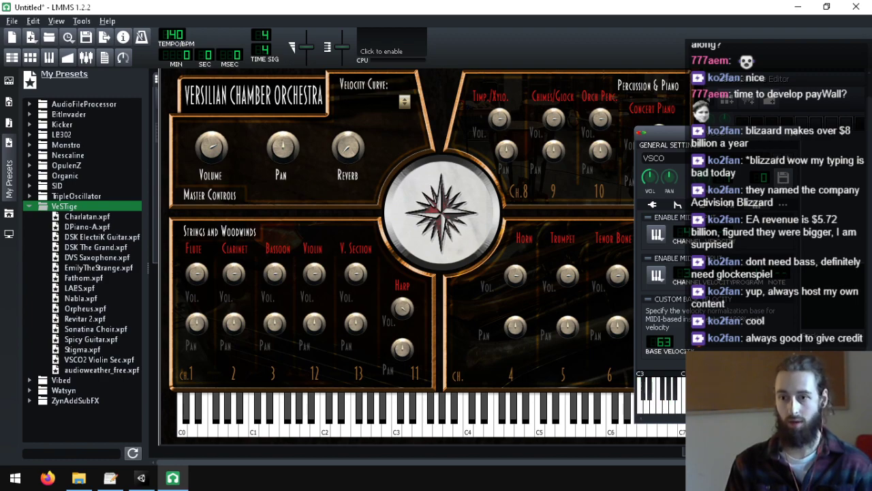
{"action": "mouse_move", "coordinate": [702, 418]}
{"action": "left_mouse_down"}
{"action": "mouse_move", "coordinate": [729, 418]}
{"action": "mouse_move", "coordinate": [649, 413]}
{"action": "left_mouse_up"}
{"action": "mouse_move", "coordinate": [711, 417]}
{"action": "left_mouse_down"}
{"action": "mouse_move", "coordinate": [668, 414]}
{"action": "mouse_move", "coordinate": [718, 417]}
{"action": "left_mouse_up"}
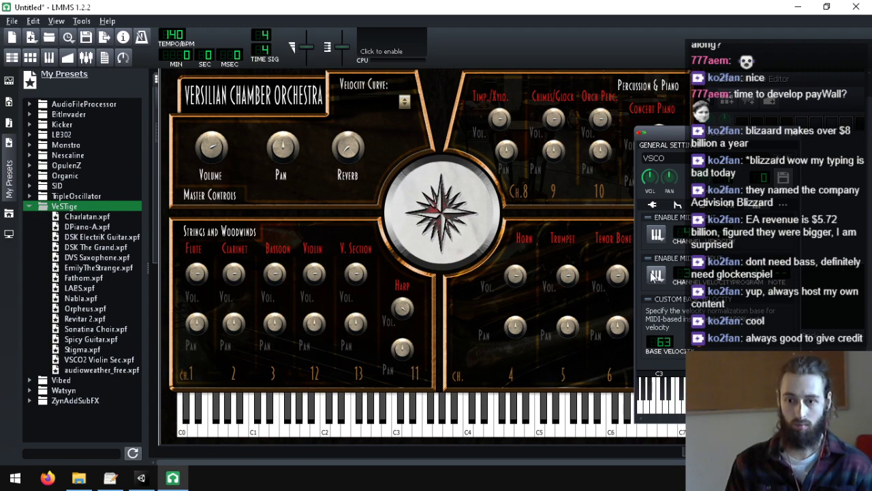
- Enable the custom base velocity at 127 and test several keys on the instrument window's piano
{"action": "left_click", "coordinate": [648, 299]}
{"action": "scroll", "coordinate": [670, 355], "scroll_direction": "up", "scroll_amount": 14}
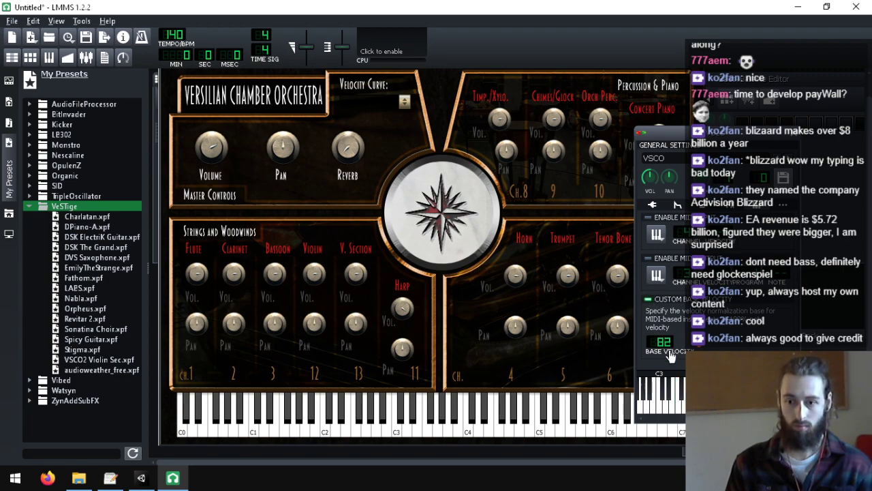
{"action": "scroll", "coordinate": [670, 355], "scroll_direction": "up", "scroll_amount": 14}
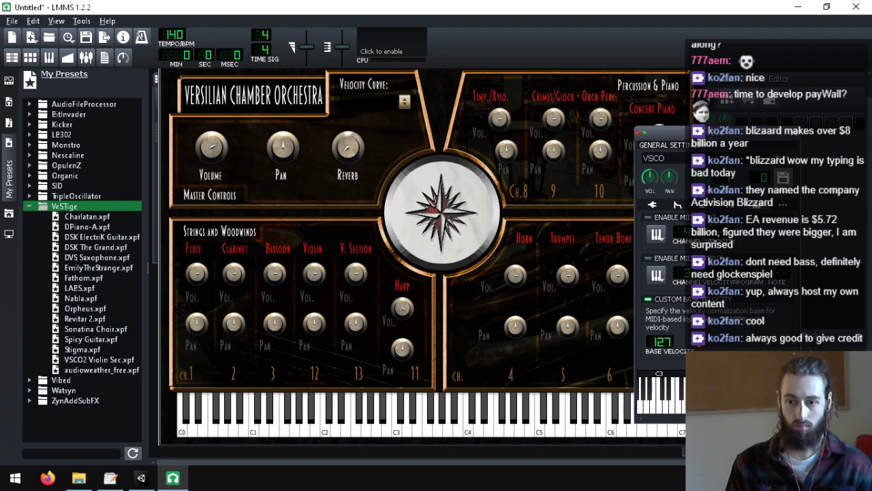
{"action": "left_click", "coordinate": [685, 410]}
{"action": "left_click", "coordinate": [678, 395]}
{"action": "left_click", "coordinate": [680, 385]}
{"action": "left_click", "coordinate": [679, 383]}
{"action": "left_click", "coordinate": [684, 411]}
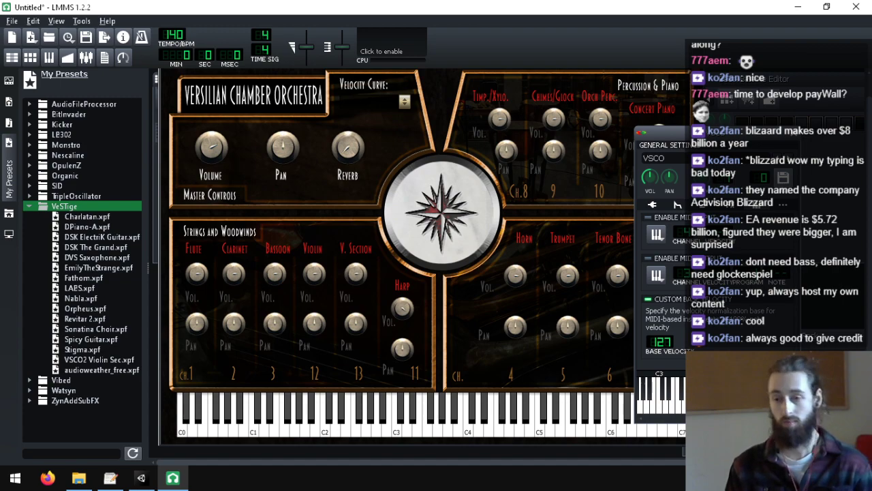
- Try MIDI input on channel 3, disable it again and enable MIDI output for the VSCO track
{"action": "left_click", "coordinate": [648, 217]}
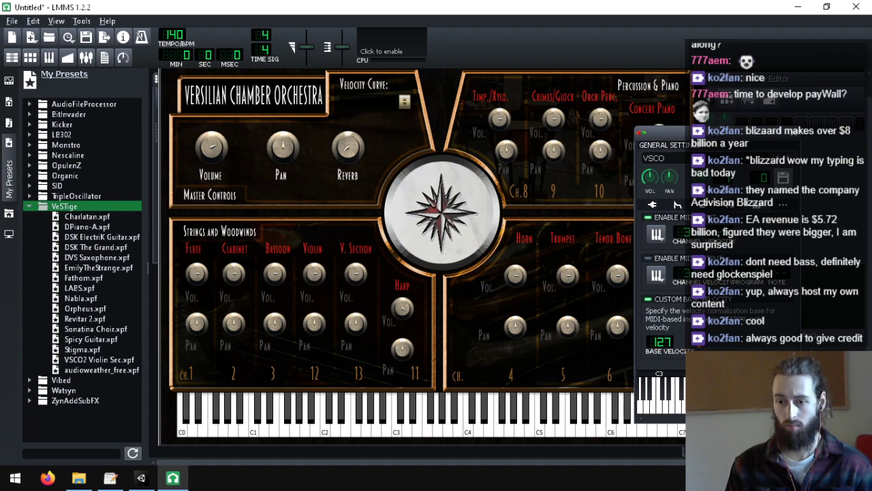
{"action": "left_click", "coordinate": [648, 217]}
{"action": "left_click", "coordinate": [648, 258]}
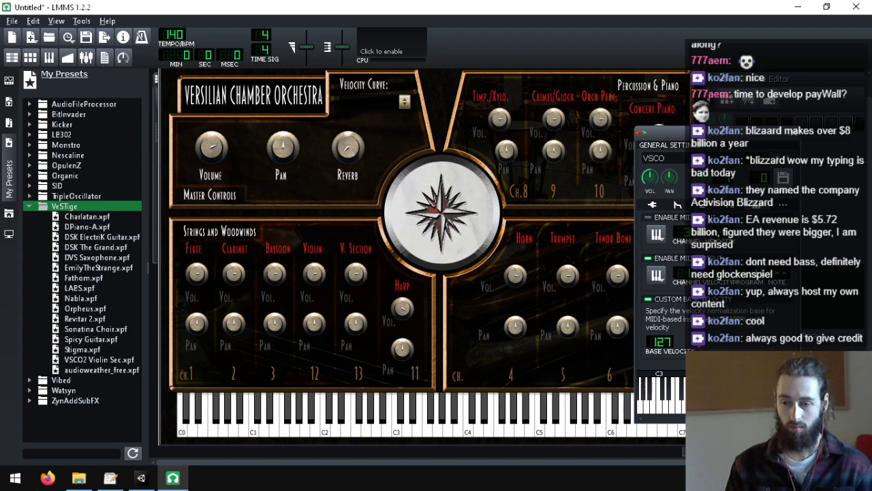
- Set the MIDI output channel to 4 and 5 in turn, testing notes from C4 upward on each
{"action": "scroll", "coordinate": [718, 418], "scroll_direction": "down", "scroll_amount": 3}
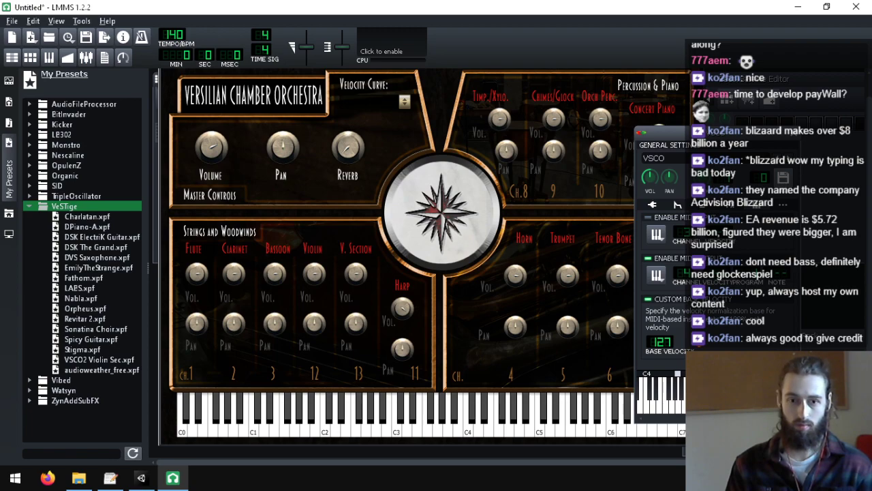
{"action": "key", "text": "u"}
{"action": "left_click", "coordinate": [681, 409]}
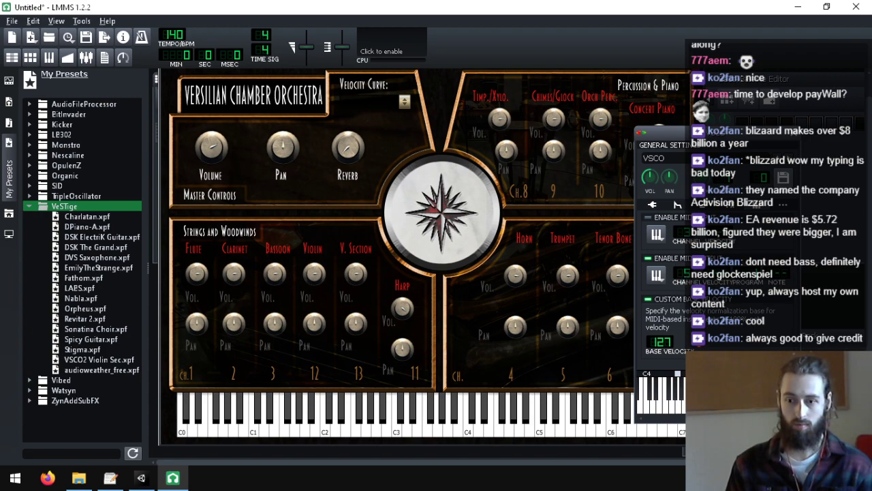
{"action": "key", "text": "u"}
{"action": "left_click", "coordinate": [682, 409]}
- Enable the arpeggio with a Major chord and the up-and-down direction, and play a note to hear it
{"action": "left_click", "coordinate": [701, 208]}
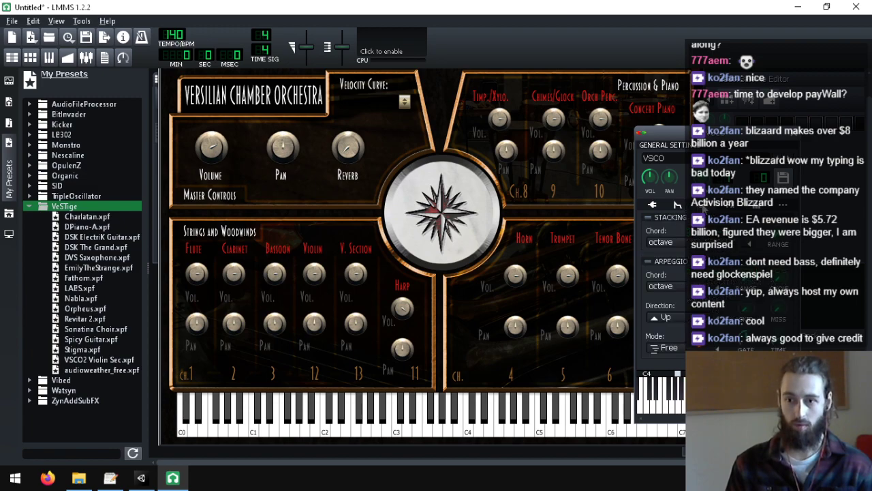
{"action": "left_click", "coordinate": [705, 286]}
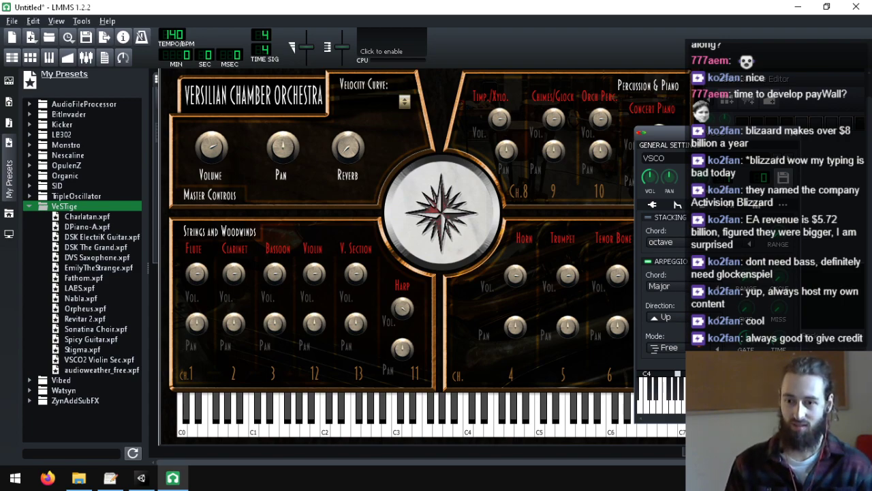
{"action": "left_click", "coordinate": [708, 286]}
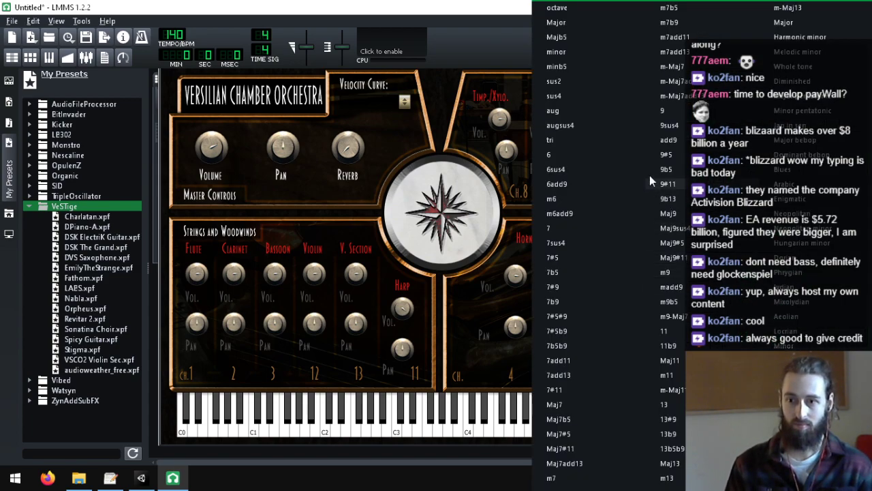
{"action": "left_click", "coordinate": [576, 21]}
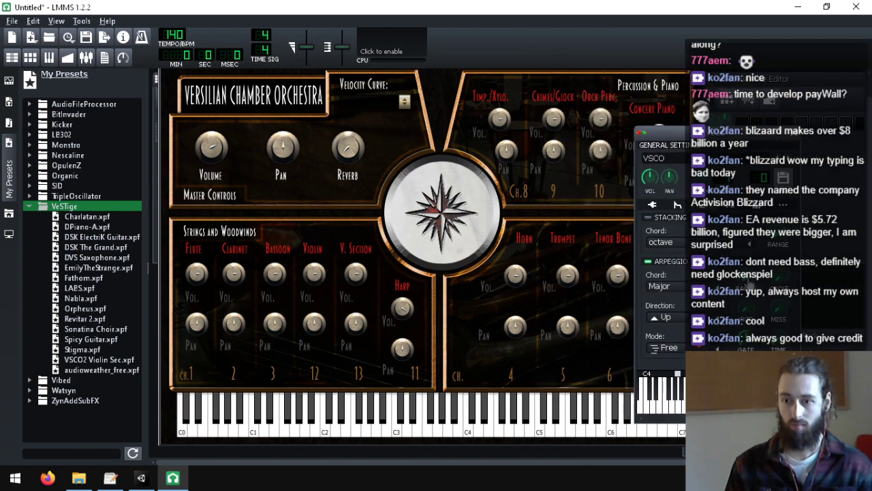
{"action": "left_click", "coordinate": [718, 317]}
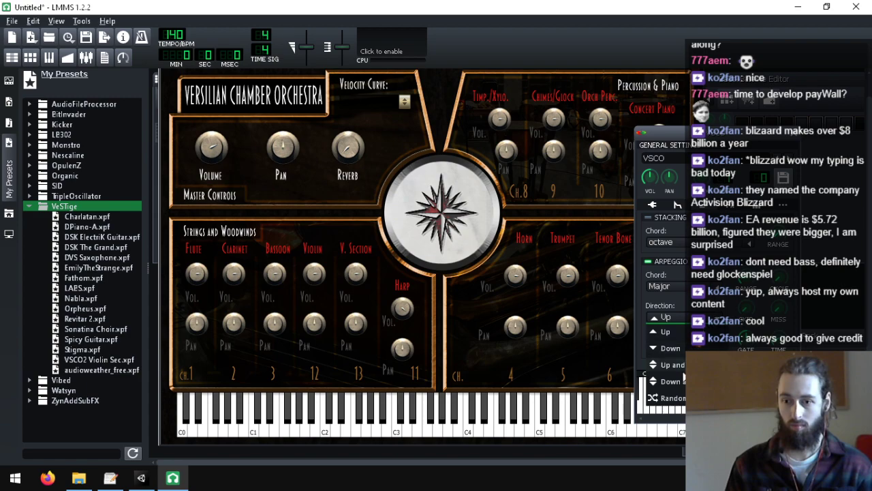
{"action": "left_click", "coordinate": [702, 364]}
{"action": "left_click", "coordinate": [640, 412]}
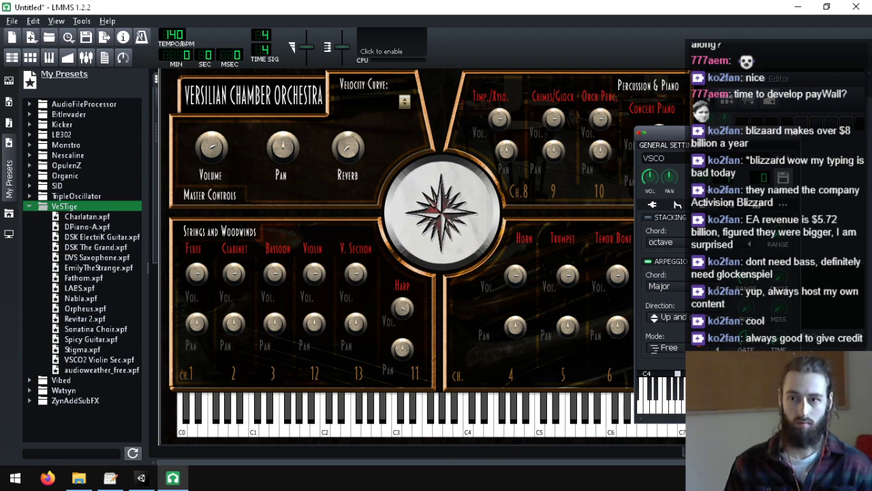
- Move the instrument window to the centre, check its effects chain, and test MIDI output channel 6 on the higher octaves
{"action": "left_click_drag", "start_coordinate": [694, 132], "coordinate": [438, 96]}
{"action": "left_click", "coordinate": [478, 167]}
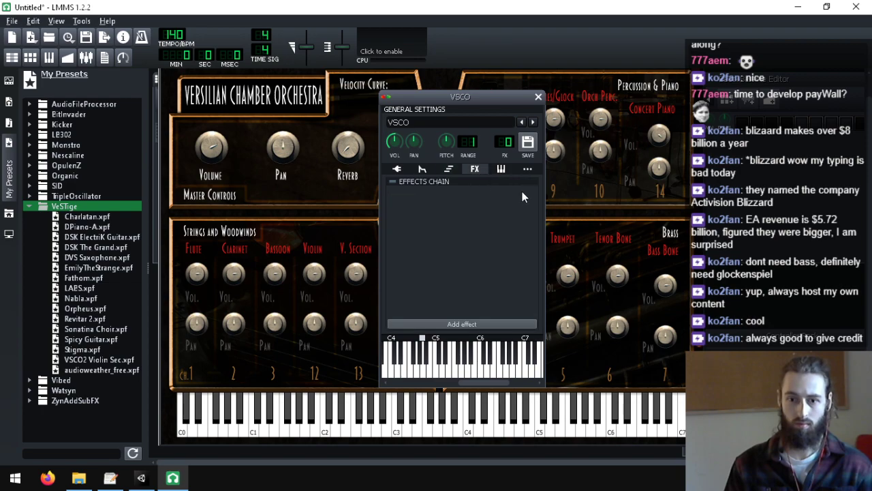
{"action": "left_click", "coordinate": [501, 168]}
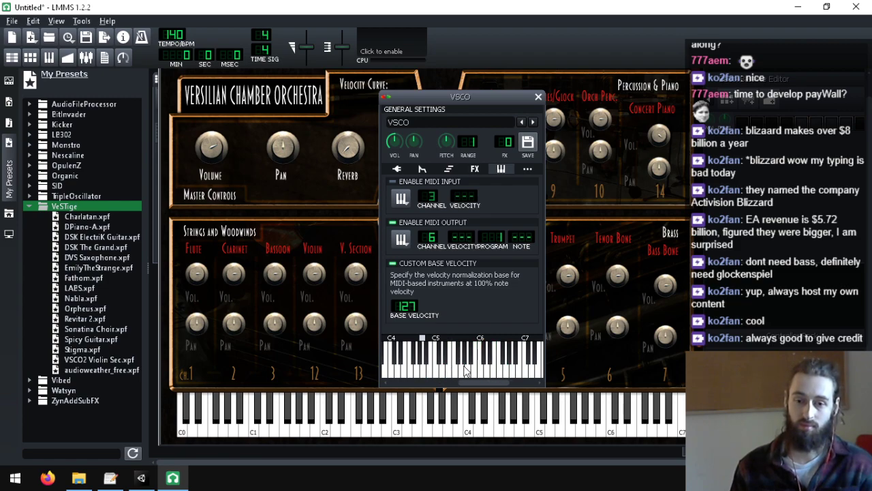
{"action": "left_click_drag", "start_coordinate": [485, 382], "coordinate": [504, 383]}
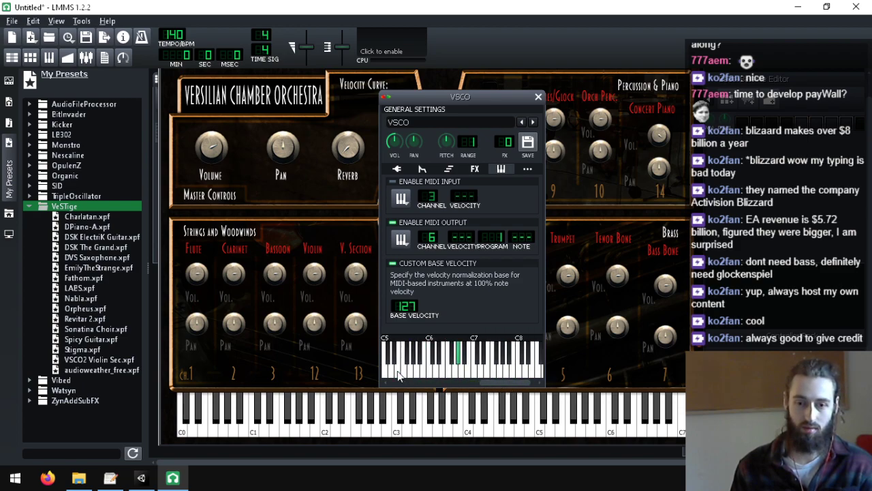
- Set the MIDI output channel to 7 and 8 in turn, and move the instrument window over the plugin's master controls
{"action": "scroll", "coordinate": [438, 238], "scroll_direction": "up", "scroll_amount": 1}
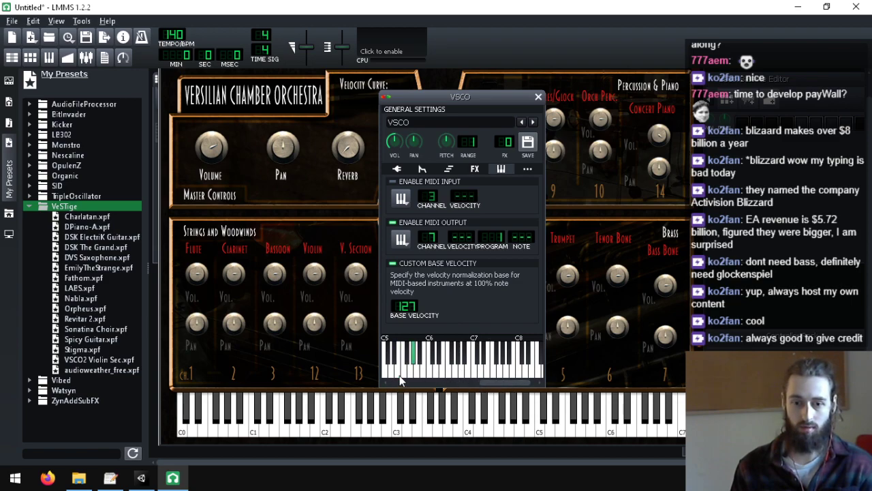
{"action": "left_click_drag", "start_coordinate": [505, 389], "coordinate": [432, 388]}
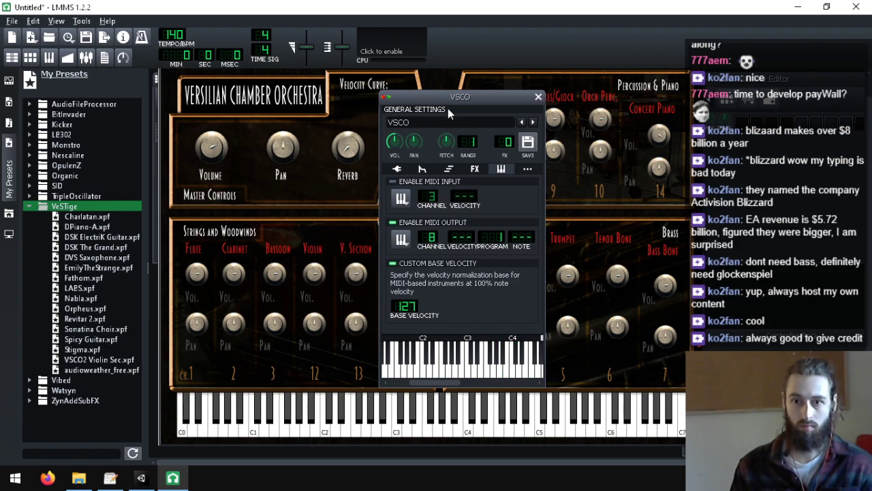
{"action": "left_click_drag", "start_coordinate": [446, 100], "coordinate": [326, 64]}
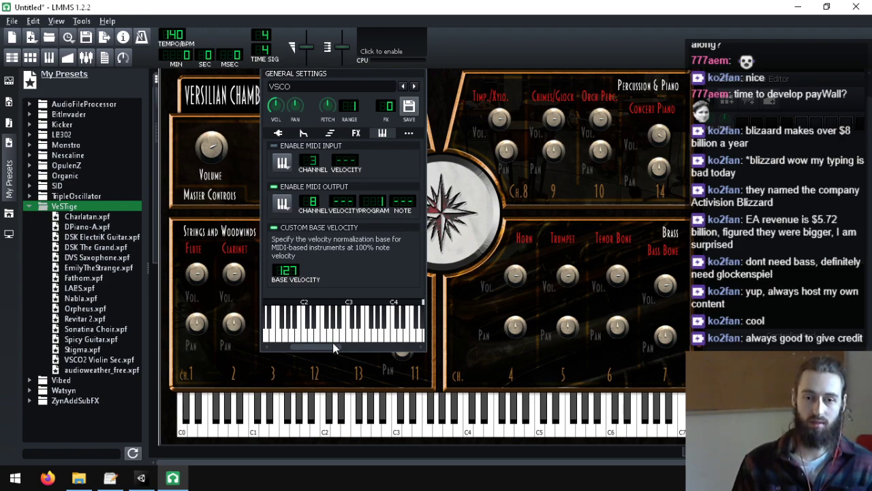
- Test notes on MIDI output channel 8 across the low, middle and high octaves of the instrument keyboard
{"action": "left_click_drag", "start_coordinate": [317, 345], "coordinate": [337, 342]}
{"action": "key", "text": "n"}
{"action": "key", "text": "2"}
{"action": "key", "text": "e"}
{"action": "key", "text": "9"}
{"action": "key", "text": "p"}
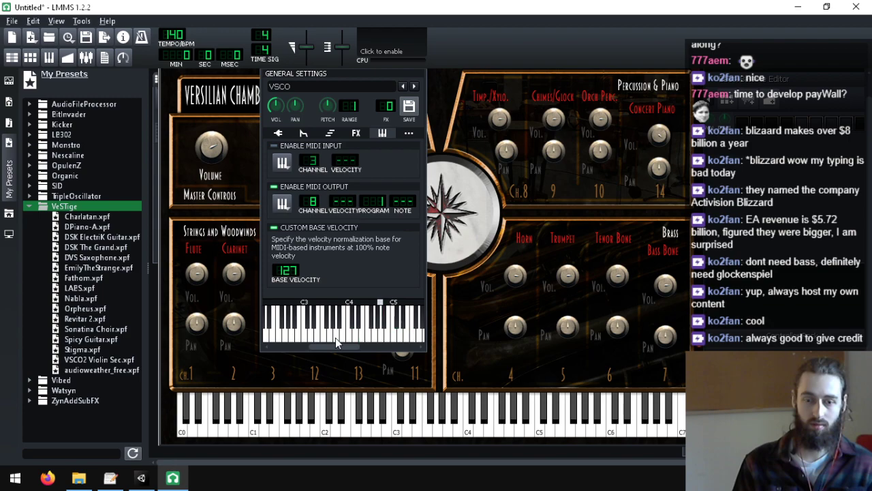
{"action": "left_click", "coordinate": [281, 339]}
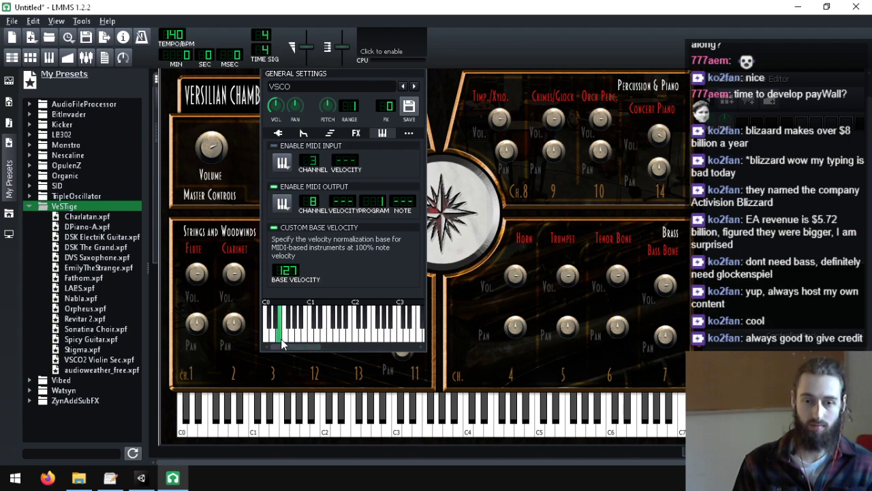
{"action": "left_click_drag", "start_coordinate": [301, 347], "coordinate": [387, 346]}
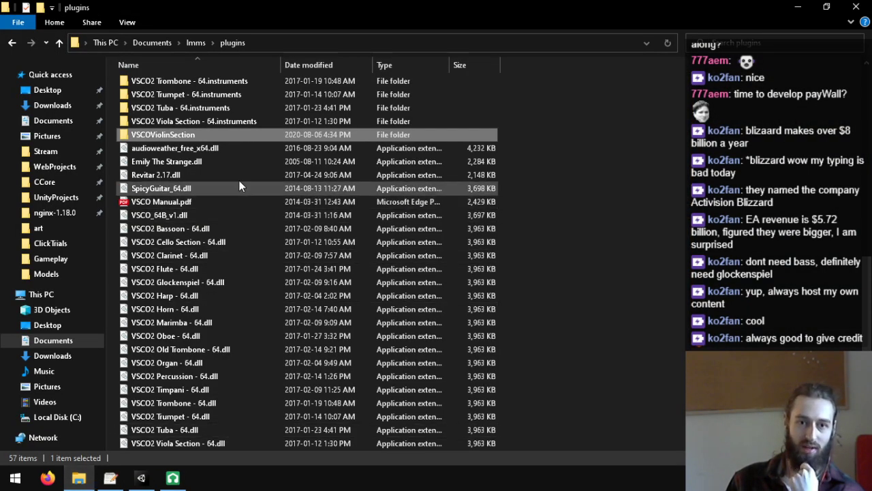
- Check VSCO_64B_v1.dll and the contents of the VSCO_64B_v1.instruments folder in the lmms plugins folder, and switch back to LMMS
{"action": "scroll", "coordinate": [221, 183], "scroll_direction": "up", "scroll_amount": 2}
{"action": "scroll", "coordinate": [197, 205], "scroll_direction": "up", "scroll_amount": 2}
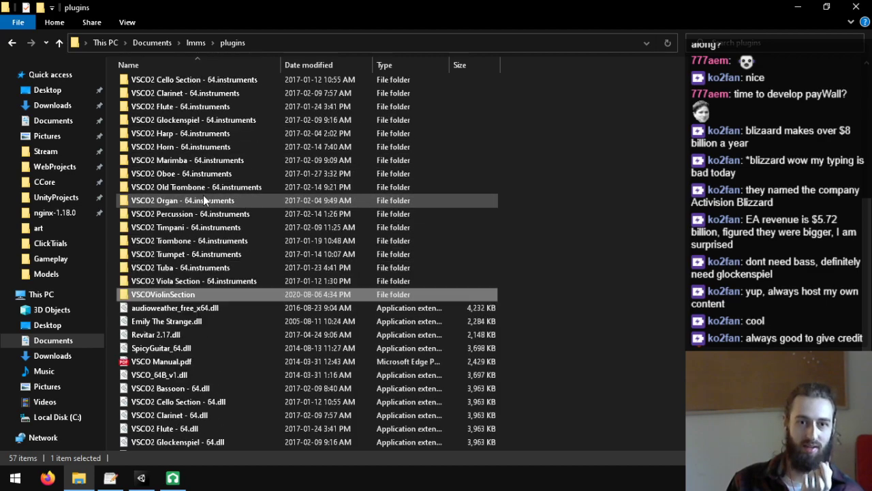
{"action": "scroll", "coordinate": [172, 331], "scroll_direction": "down", "scroll_amount": 2}
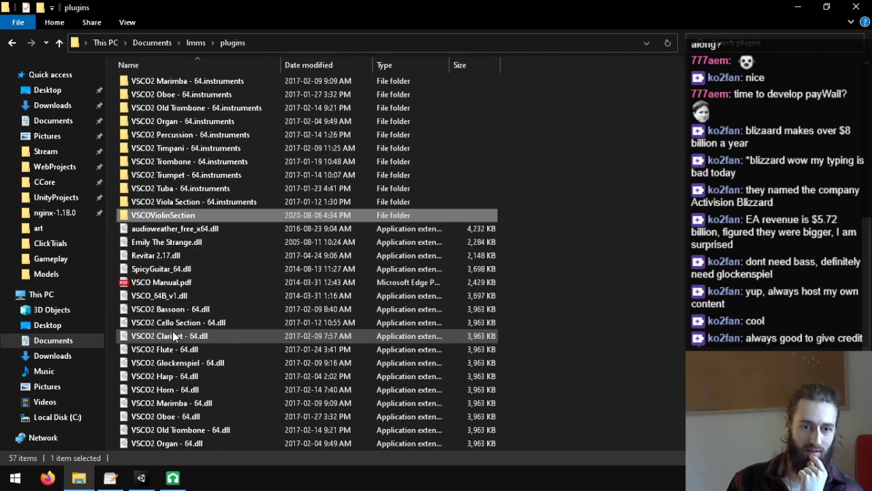
{"action": "left_click", "coordinate": [186, 297]}
{"action": "scroll", "coordinate": [218, 314], "scroll_direction": "up", "scroll_amount": 3}
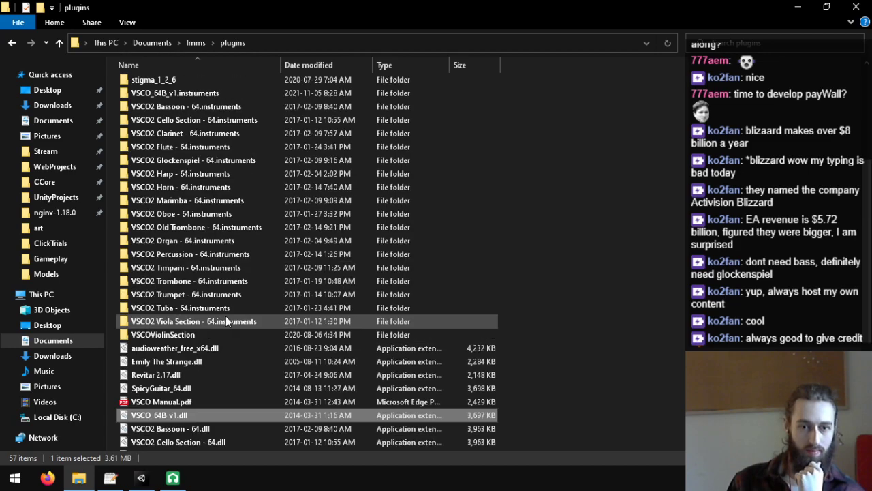
{"action": "scroll", "coordinate": [230, 319], "scroll_direction": "up", "scroll_amount": 5}
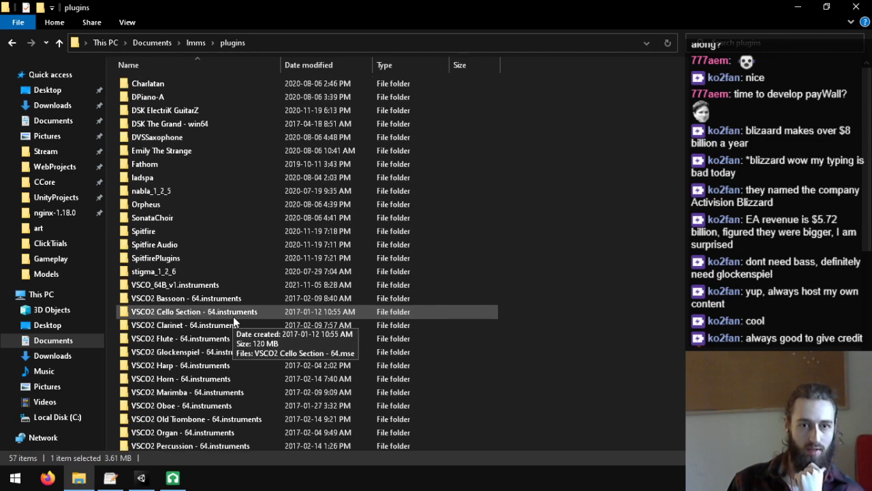
{"action": "double_click", "coordinate": [203, 285]}
{"action": "left_click", "coordinate": [211, 83]}
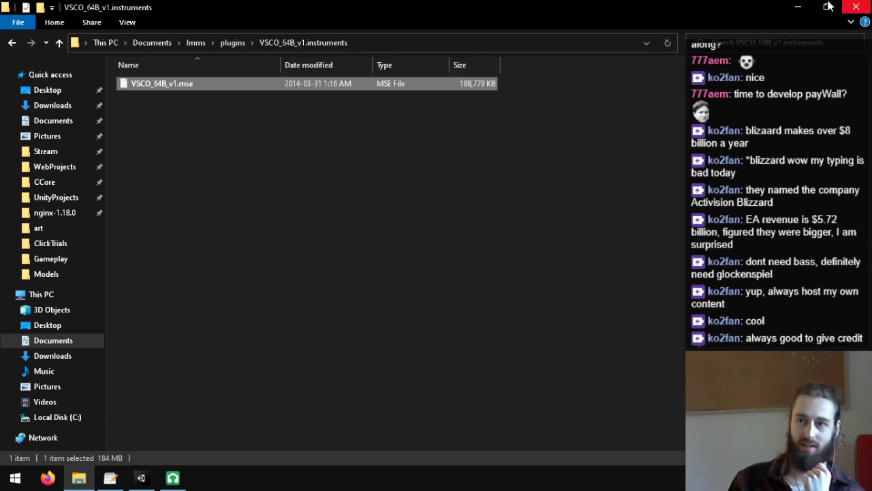
{"action": "left_click", "coordinate": [802, 6]}
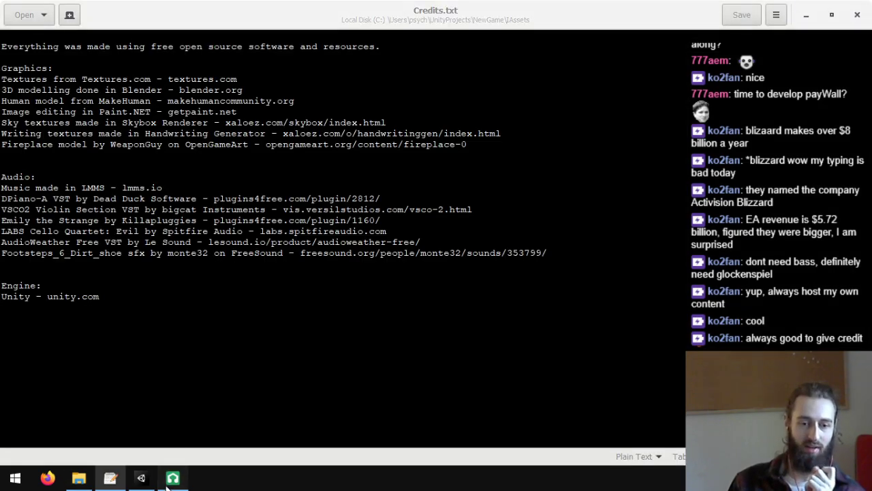
{"action": "left_click", "coordinate": [172, 477]}
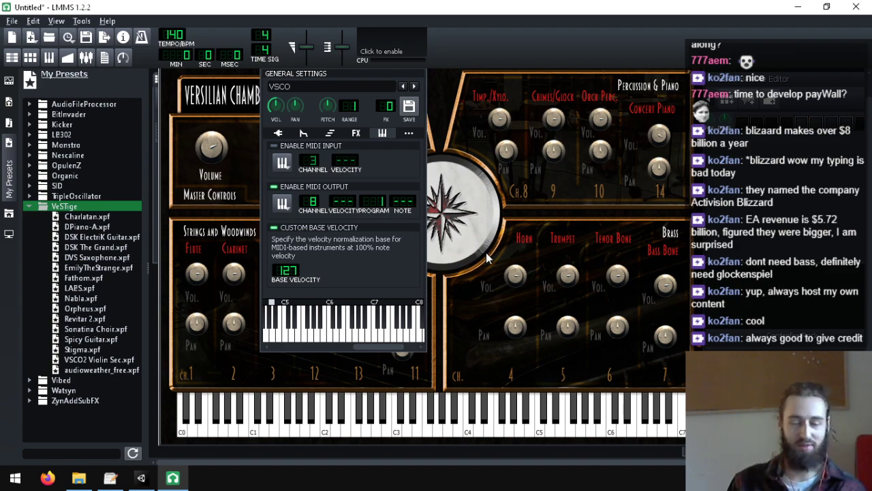
- Set the MIDI output channel to 9 and test notes in the middle and high octaves
{"action": "scroll", "coordinate": [311, 201], "scroll_direction": "up", "scroll_amount": 1}
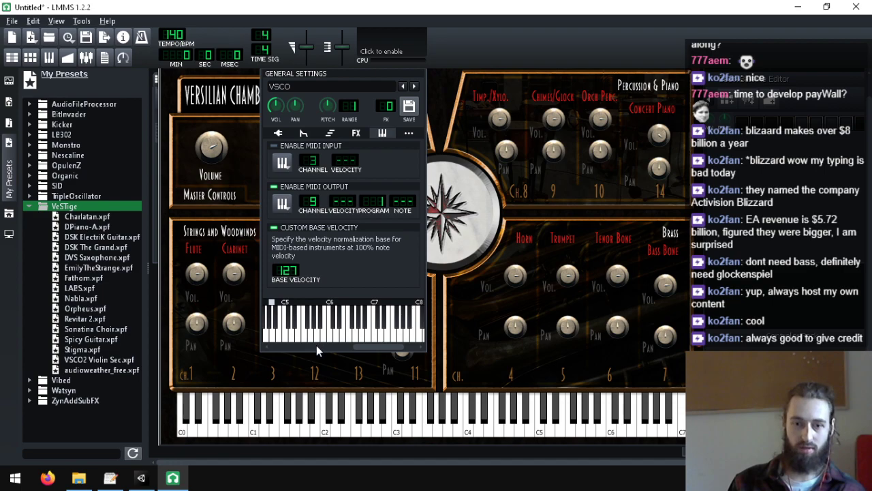
{"action": "mouse_move", "coordinate": [358, 344]}
{"action": "left_mouse_down"}
{"action": "mouse_move", "coordinate": [292, 346]}
{"action": "mouse_move", "coordinate": [345, 346]}
{"action": "left_mouse_up"}
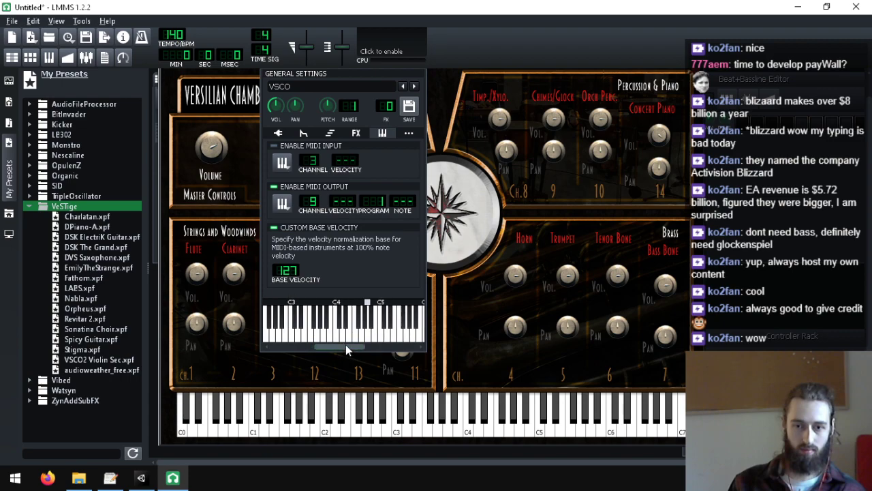
{"action": "left_click", "coordinate": [362, 337]}
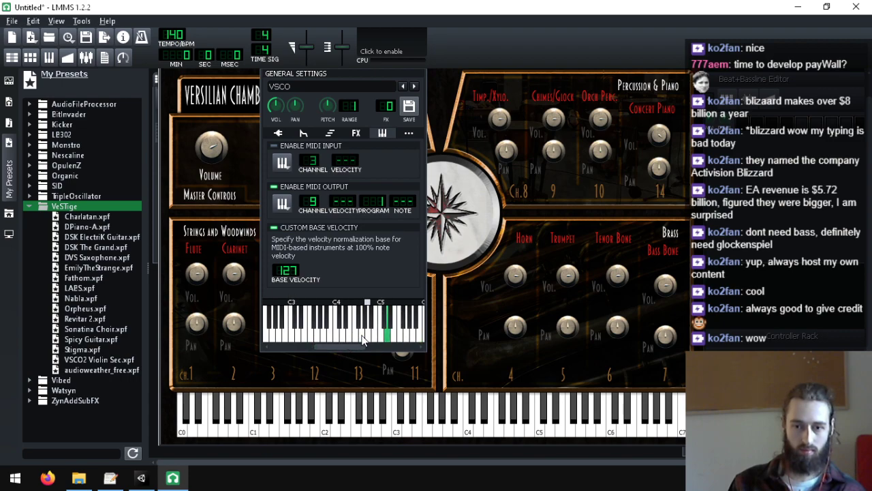
{"action": "left_click_drag", "start_coordinate": [361, 349], "coordinate": [399, 346]}
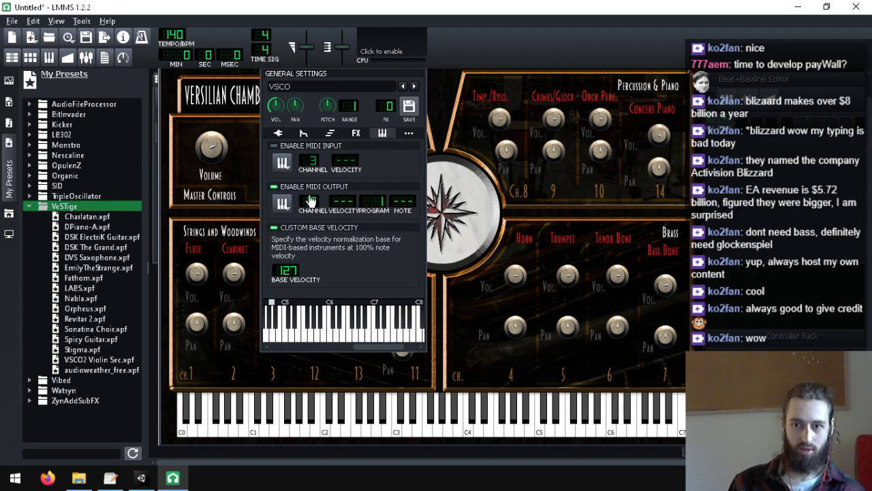
- Set the MIDI output channel to 10 and 11 in turn, testing notes between C3 and C6
{"action": "scroll", "coordinate": [310, 201], "scroll_direction": "up", "scroll_amount": 10}
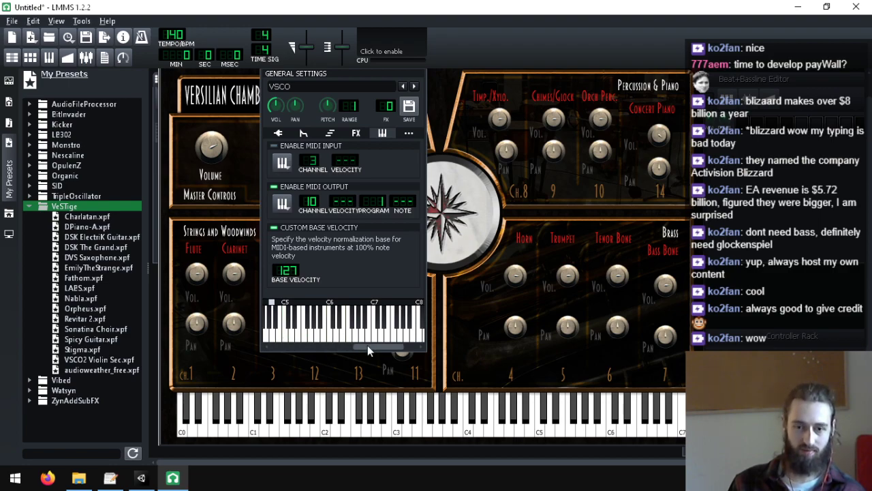
{"action": "left_click_drag", "start_coordinate": [367, 345], "coordinate": [325, 344]}
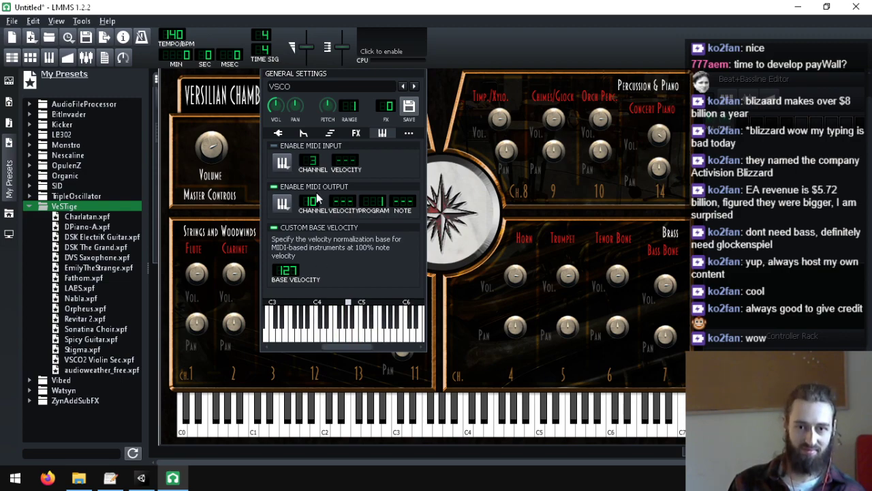
{"action": "scroll", "coordinate": [315, 207], "scroll_direction": "up", "scroll_amount": 1}
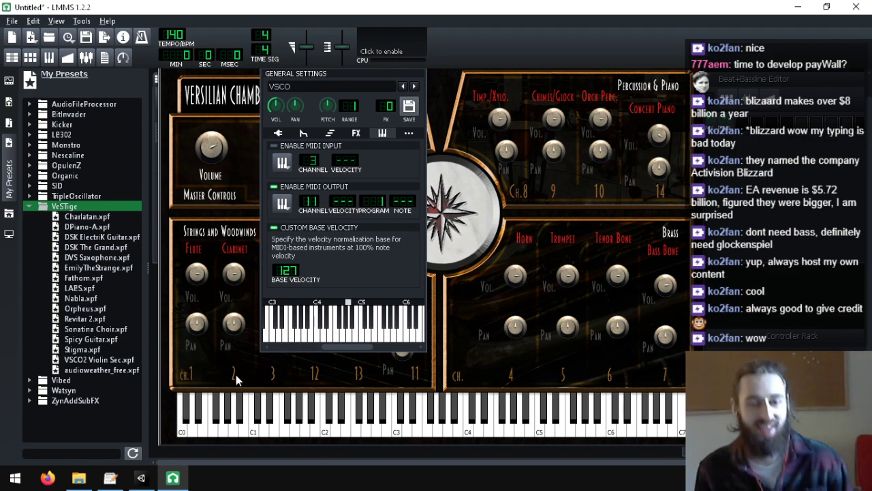
{"action": "left_click", "coordinate": [331, 338]}
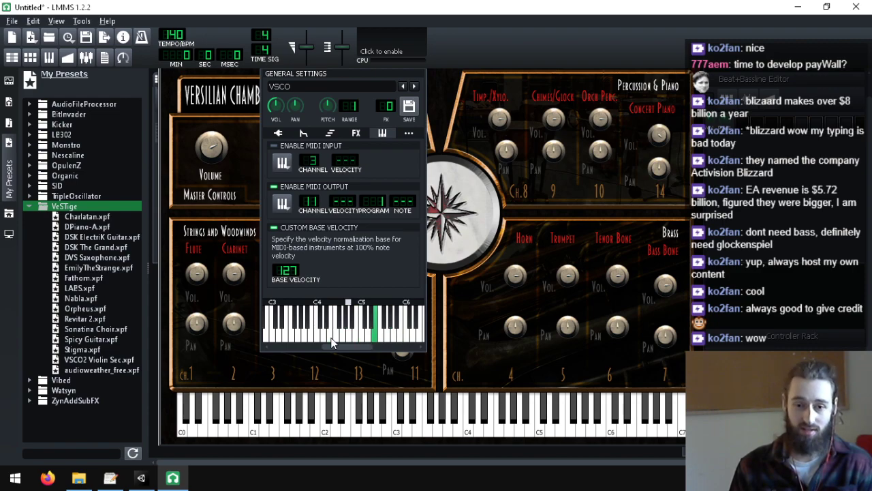
- Move the instrument window off the strings and woodwinds section and test notes on MIDI output channels 12 and 13 in turn
{"action": "scroll", "coordinate": [556, 138], "scroll_direction": "up", "scroll_amount": 1}
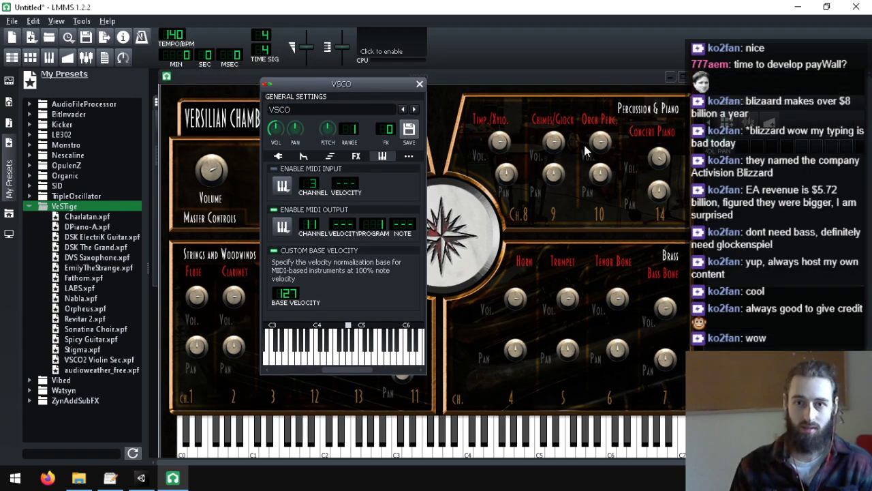
{"action": "left_click_drag", "start_coordinate": [337, 84], "coordinate": [601, 87]}
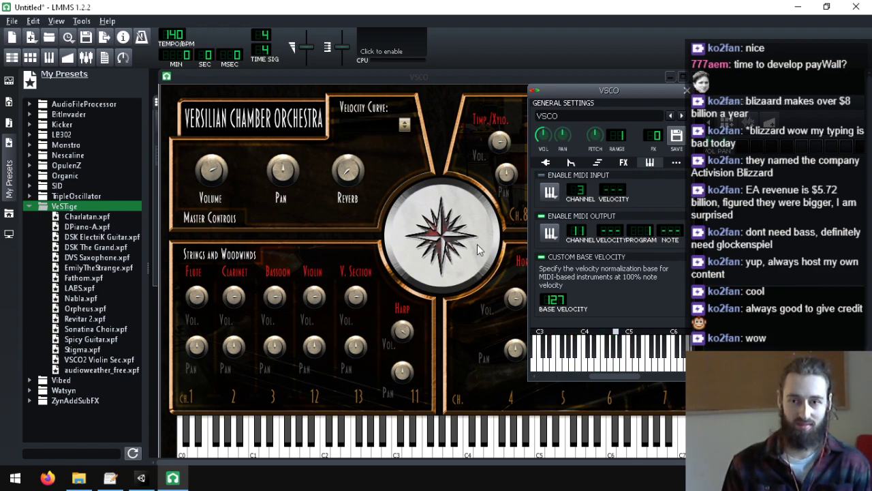
{"action": "scroll", "coordinate": [584, 231], "scroll_direction": "up", "scroll_amount": 1}
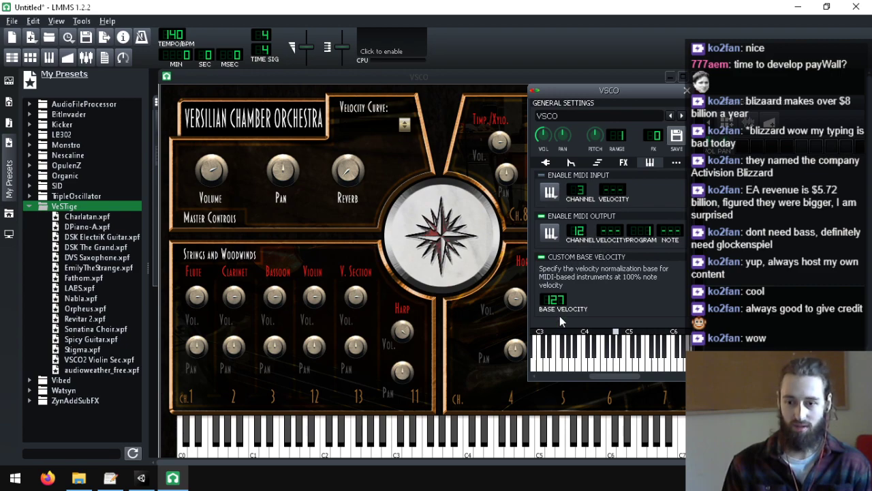
{"action": "left_click", "coordinate": [554, 366]}
{"action": "left_click", "coordinate": [616, 370]}
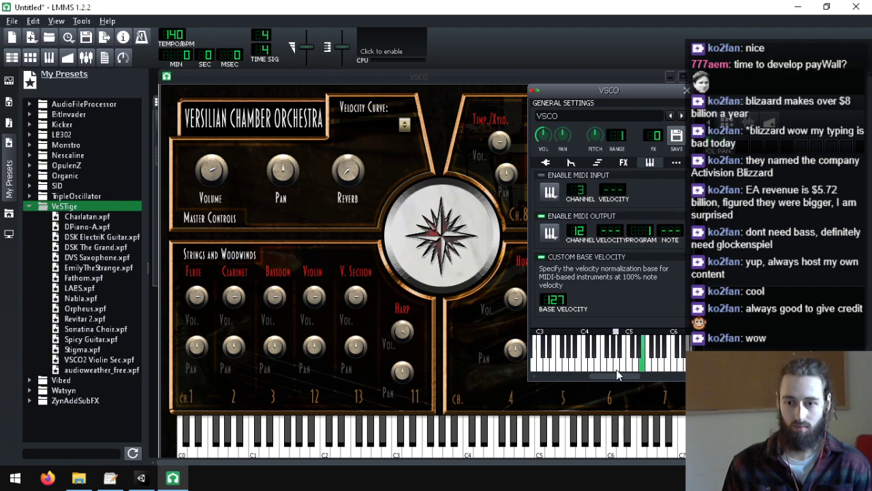
{"action": "scroll", "coordinate": [617, 374], "scroll_direction": "down", "scroll_amount": 1}
{"action": "left_click", "coordinate": [616, 364]}
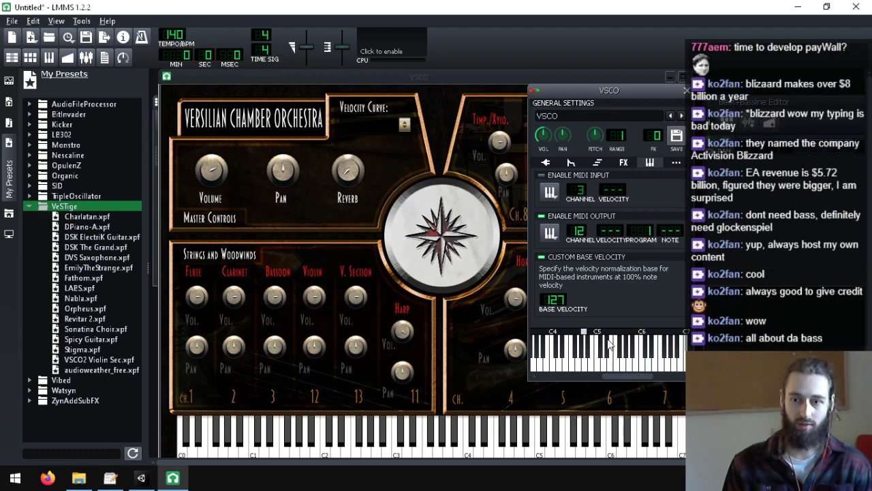
{"action": "scroll", "coordinate": [577, 237], "scroll_direction": "up", "scroll_amount": 2}
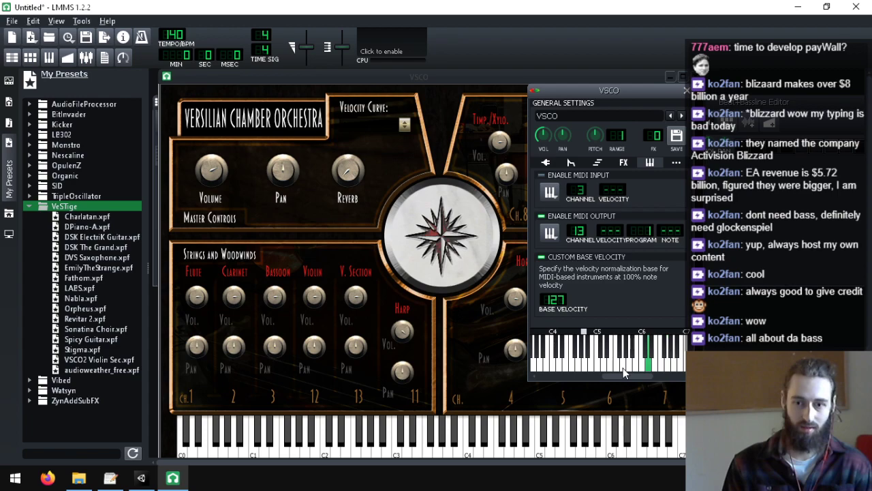
- Rearrange the instrument and plugin windows so the whole orchestra interface is uncovered beside the instrument settings
{"action": "left_click", "coordinate": [535, 89]}
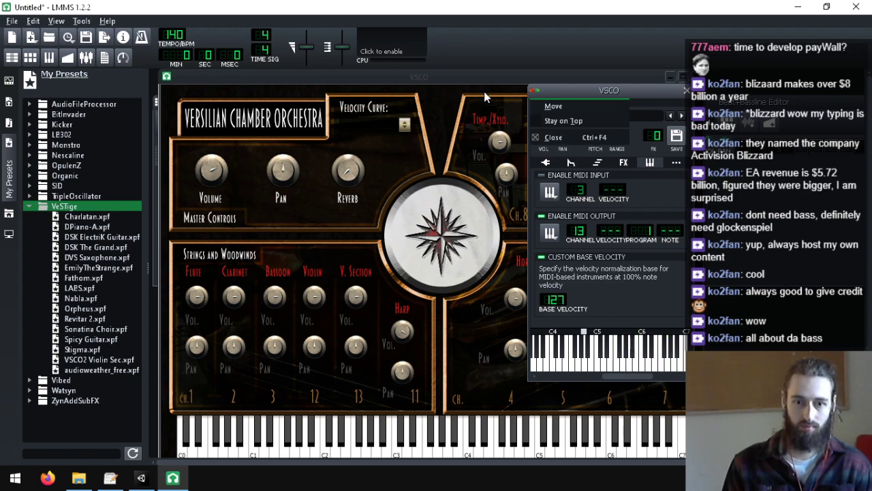
{"action": "left_click", "coordinate": [553, 137]}
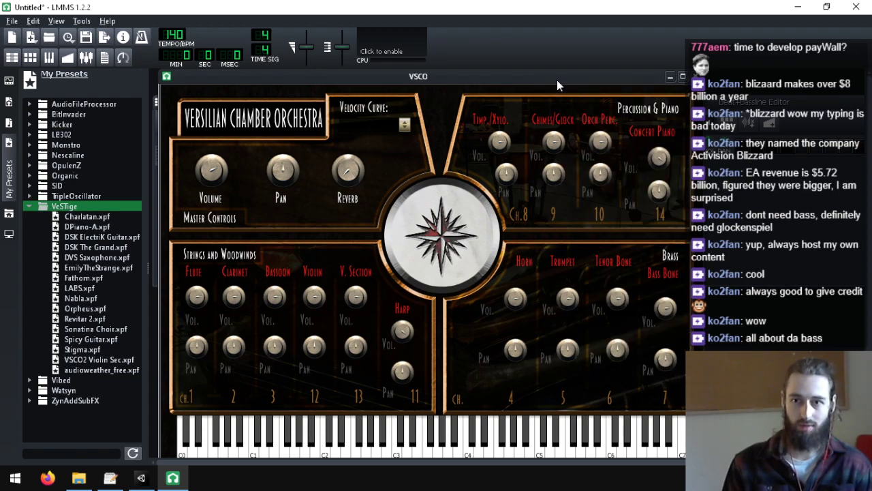
{"action": "left_click_drag", "start_coordinate": [557, 80], "coordinate": [628, 120]}
{"action": "left_click_drag", "start_coordinate": [605, 80], "coordinate": [402, 162]}
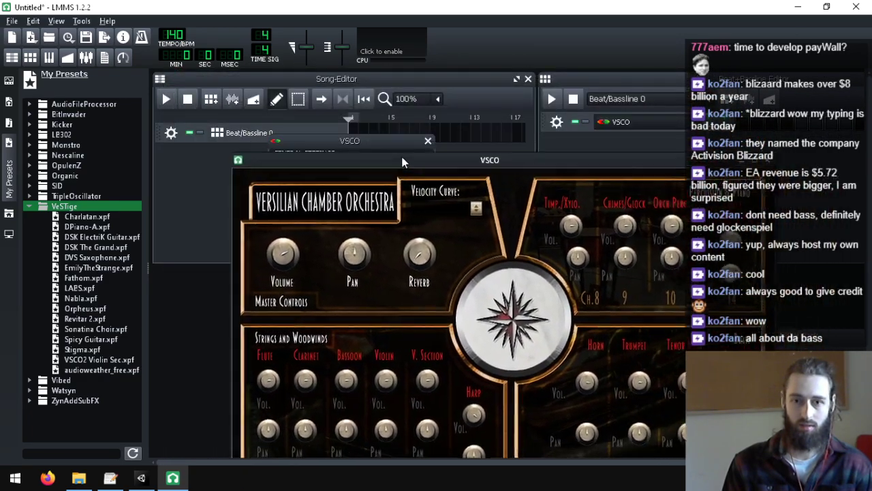
{"action": "left_click_drag", "start_coordinate": [361, 136], "coordinate": [590, 184]}
{"action": "left_click_drag", "start_coordinate": [472, 160], "coordinate": [712, 161]}
{"action": "left_click", "coordinate": [716, 217]}
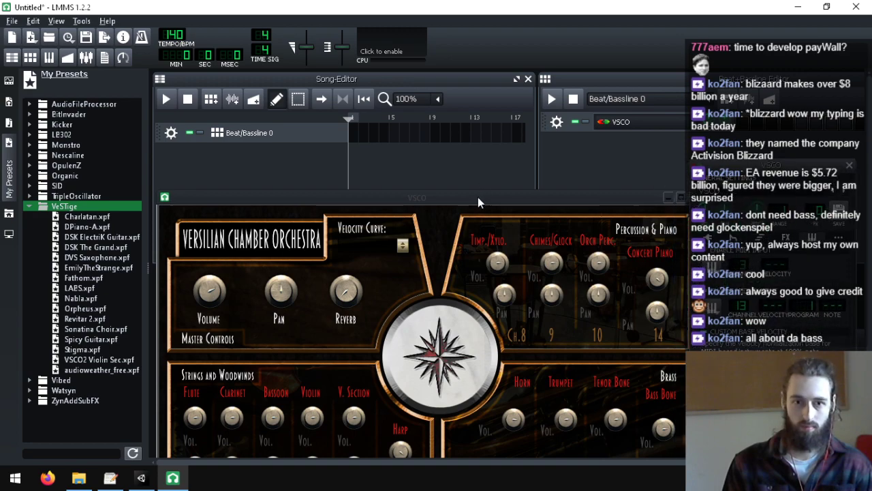
{"action": "left_click_drag", "start_coordinate": [478, 202], "coordinate": [474, 77]}
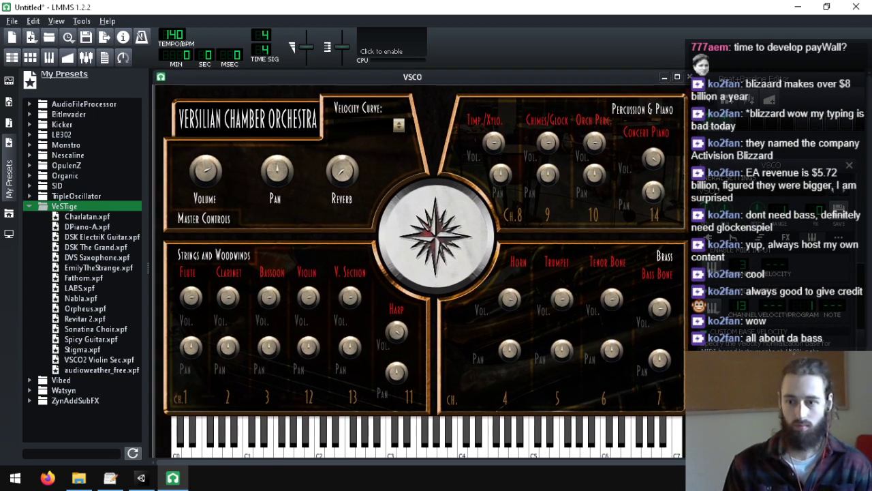
- Set the MIDI output channel to 14, bring the Beat/Bassline Editor forward and show the instrument's VeSTige plugin settings
{"action": "left_click", "coordinate": [740, 305]}
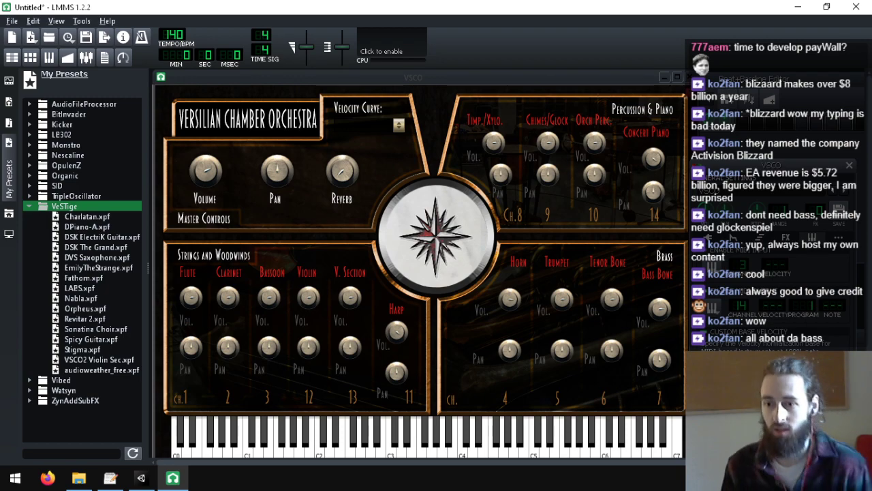
{"action": "left_click", "coordinate": [757, 88]}
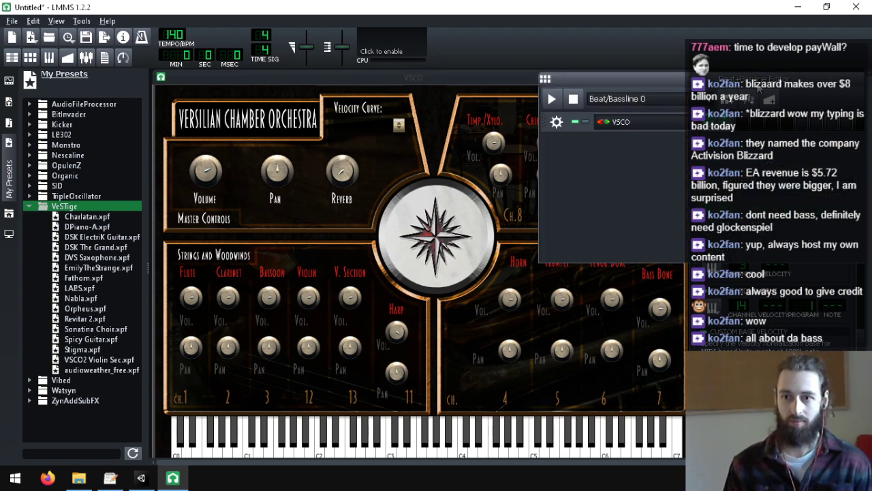
{"action": "left_click", "coordinate": [657, 128]}
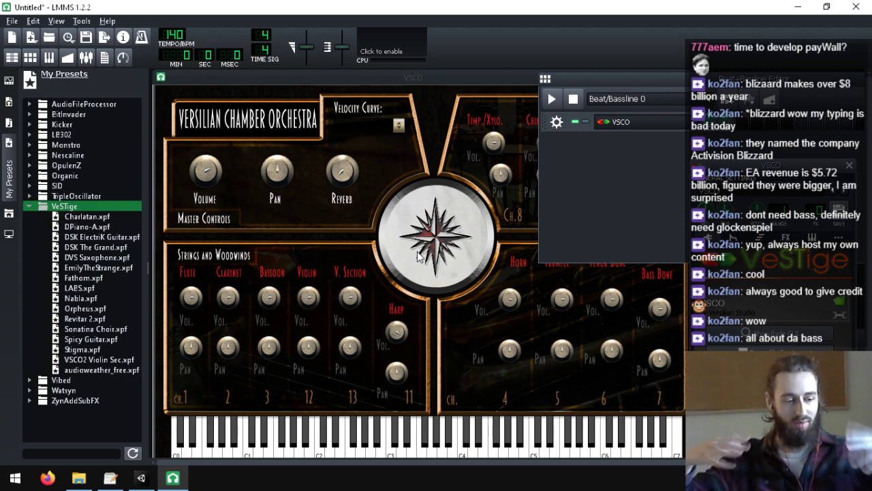
- Hide the VSCO orchestra interface and move the instrument window over the Song-Editor
{"action": "left_click", "coordinate": [393, 223]}
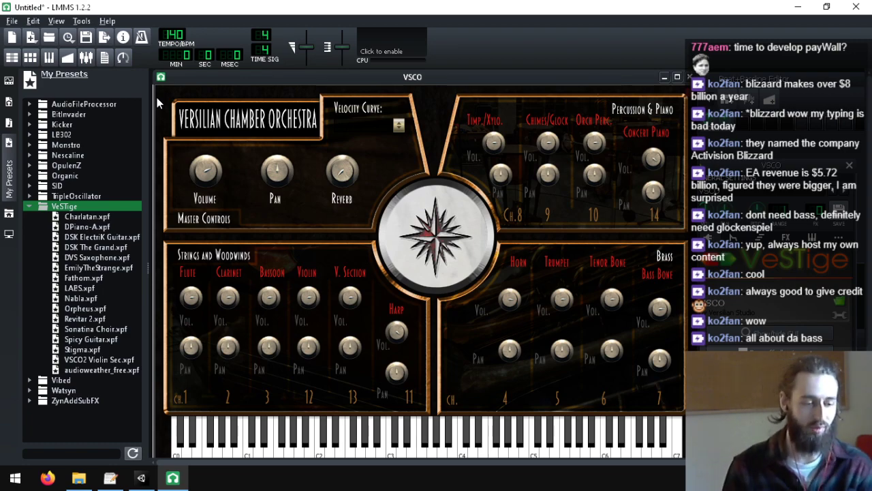
{"action": "left_click", "coordinate": [742, 168]}
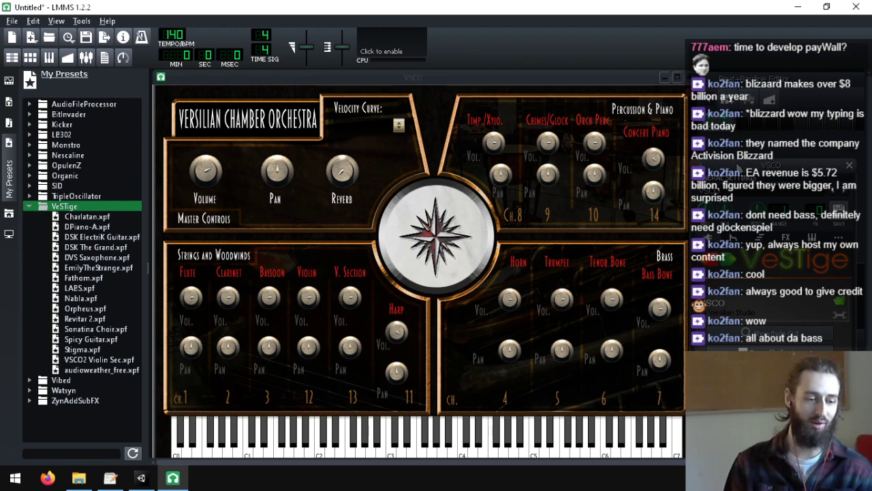
{"action": "left_click", "coordinate": [690, 77]}
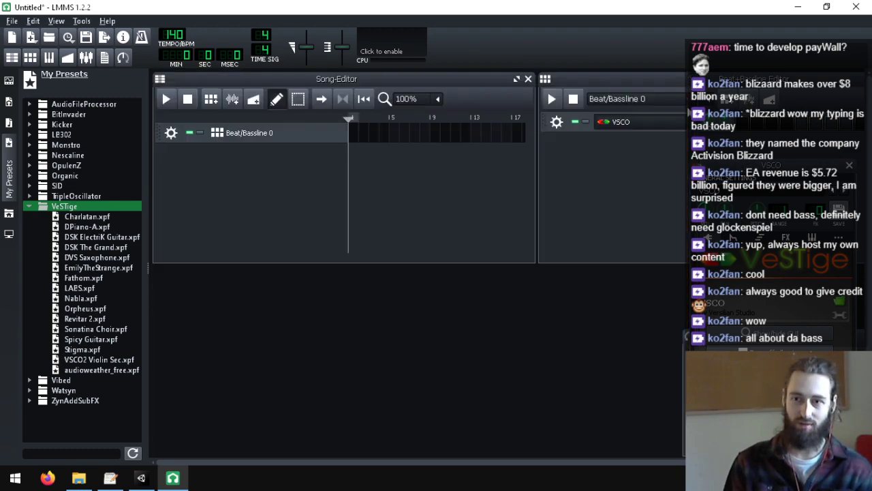
{"action": "left_click_drag", "start_coordinate": [740, 168], "coordinate": [414, 123]}
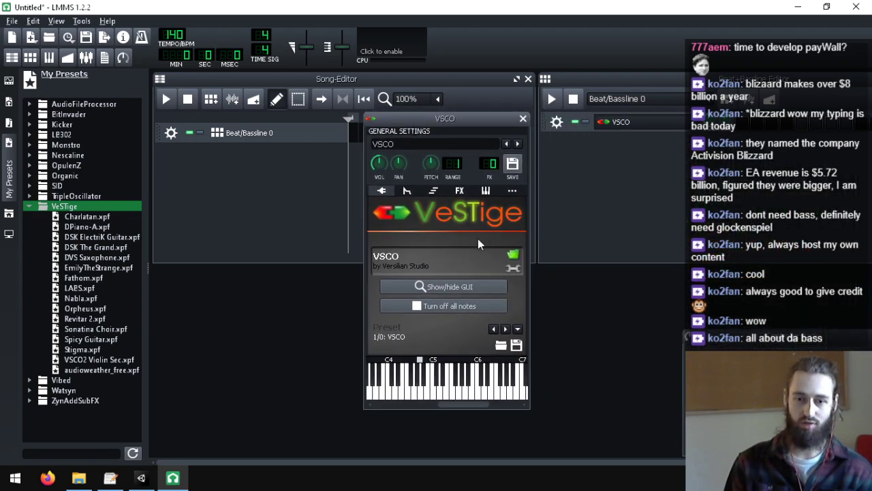
{"action": "left_click", "coordinate": [458, 286]}
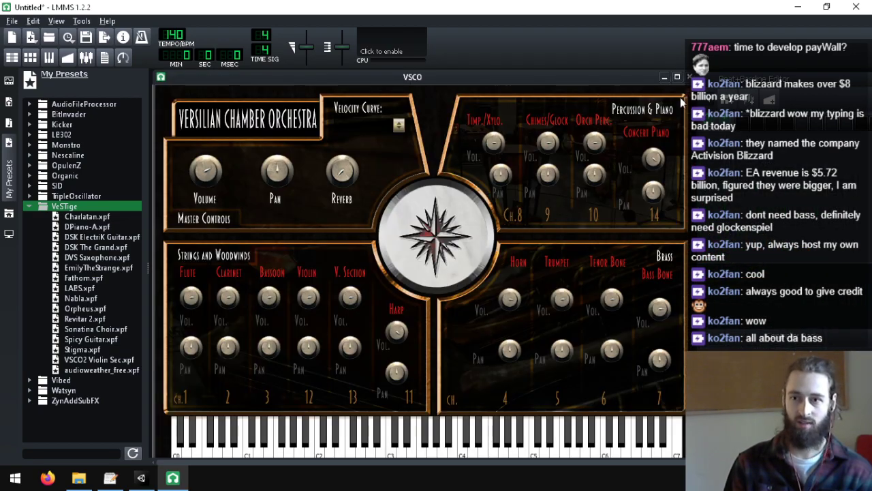
{"action": "left_click", "coordinate": [690, 78]}
- Turn off the arpeggio on the VSCO instrument
{"action": "left_click", "coordinate": [410, 190]}
{"action": "left_click", "coordinate": [432, 191]}
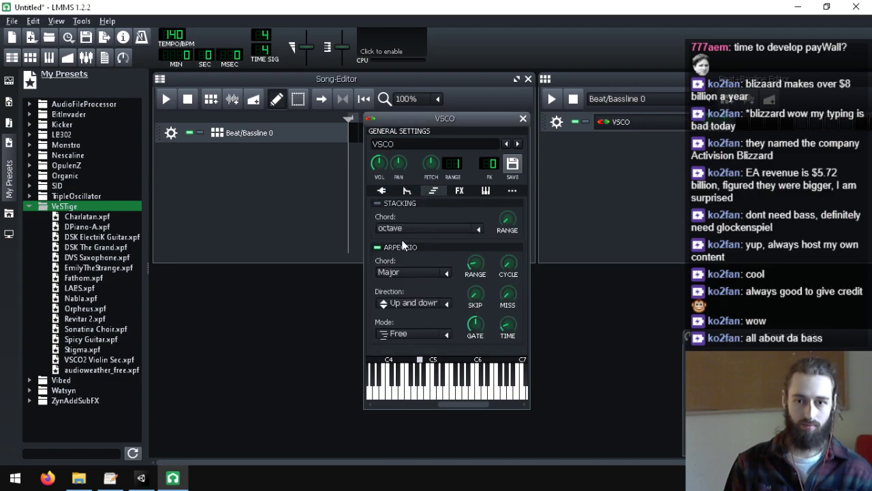
{"action": "left_click", "coordinate": [377, 247]}
- Enable MIDI output on channel 1 and save the instrument as the preset VSCO in the VeSTige presets folder
{"action": "left_click", "coordinate": [485, 192]}
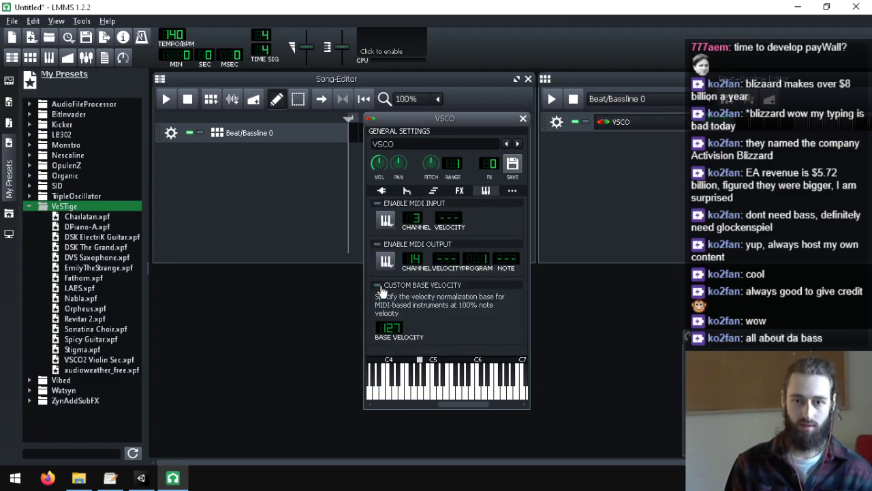
{"action": "left_click", "coordinate": [377, 244]}
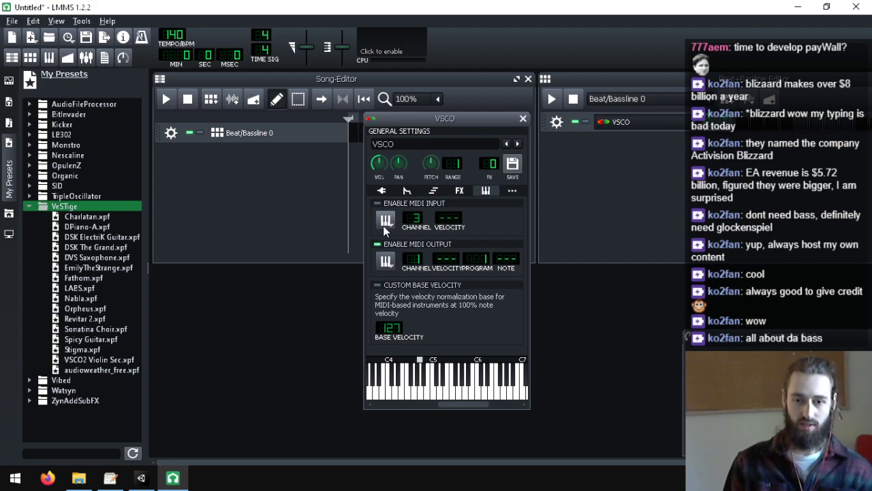
{"action": "left_click", "coordinate": [512, 164]}
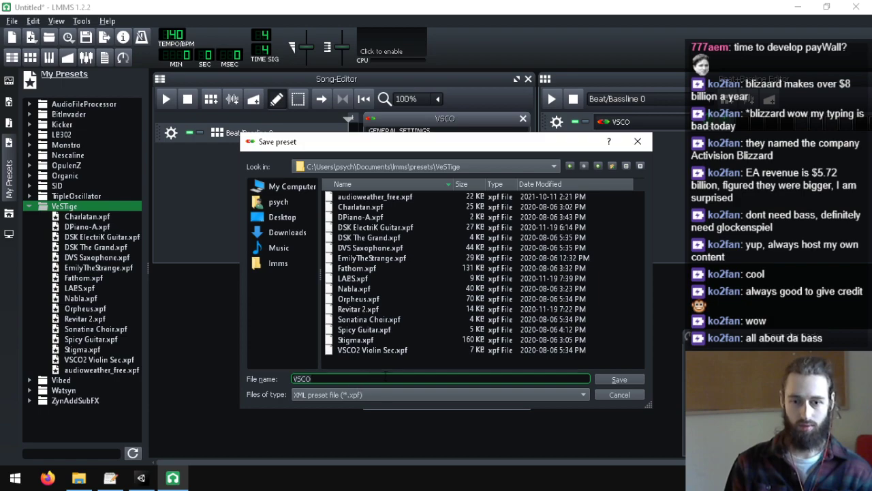
{"action": "left_click", "coordinate": [627, 376]}
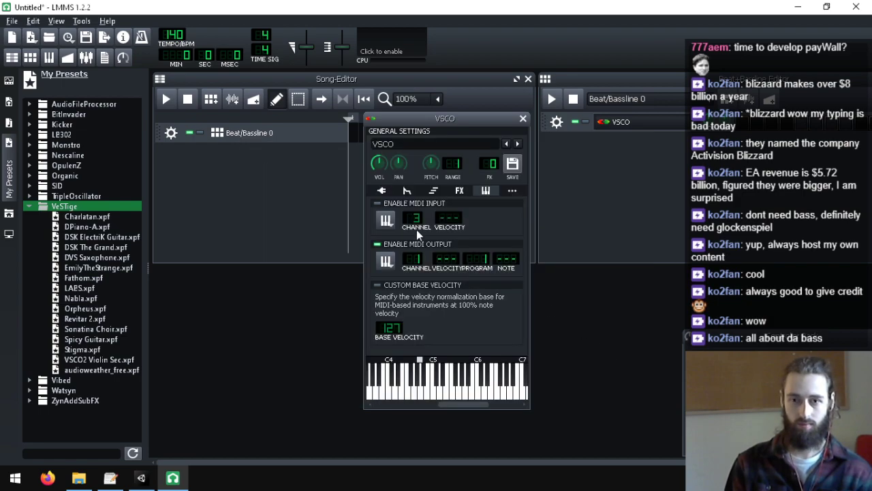
- Move the instrument window over the Beat/Bassline Editor and start a new project, discarding the current one
{"action": "left_click", "coordinate": [12, 22]}
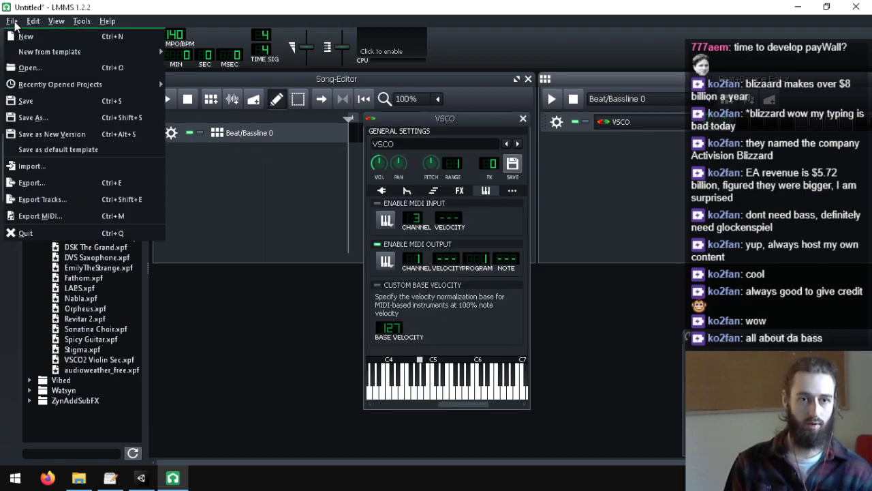
{"action": "left_click", "coordinate": [242, 86]}
{"action": "left_click_drag", "start_coordinate": [397, 120], "coordinate": [577, 116]}
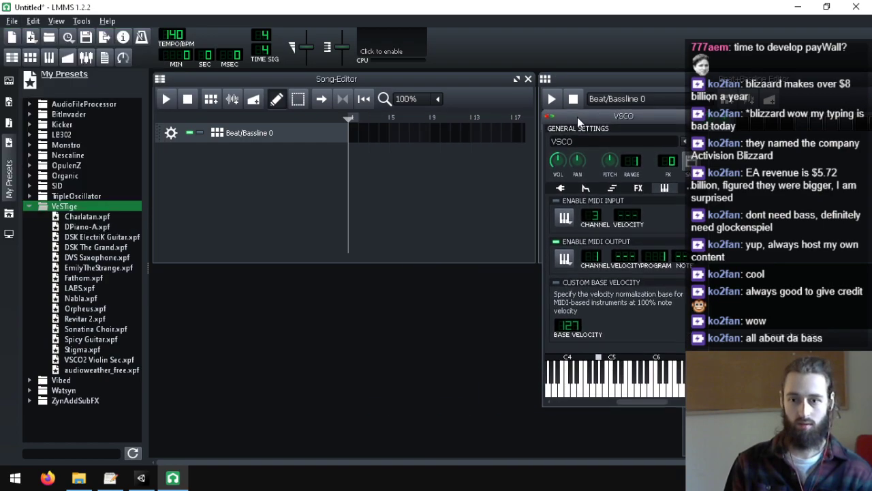
{"action": "left_click", "coordinate": [11, 21]}
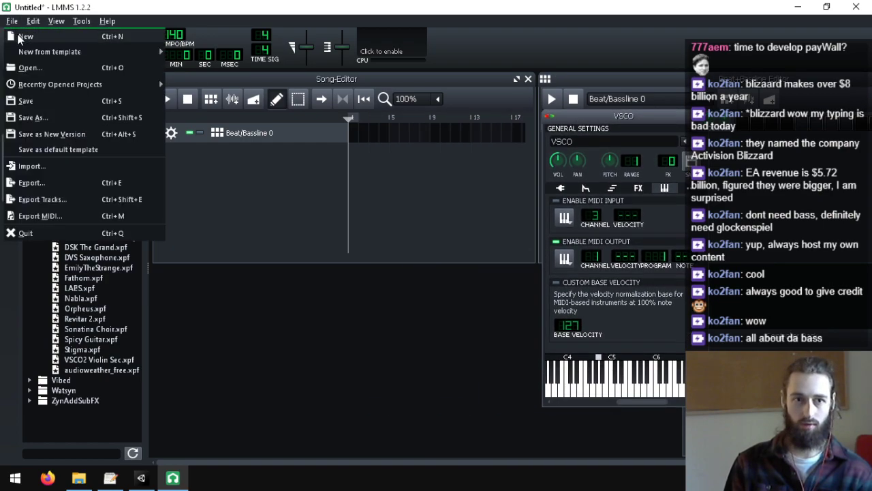
{"action": "left_click", "coordinate": [27, 33]}
{"action": "left_click", "coordinate": [504, 253]}
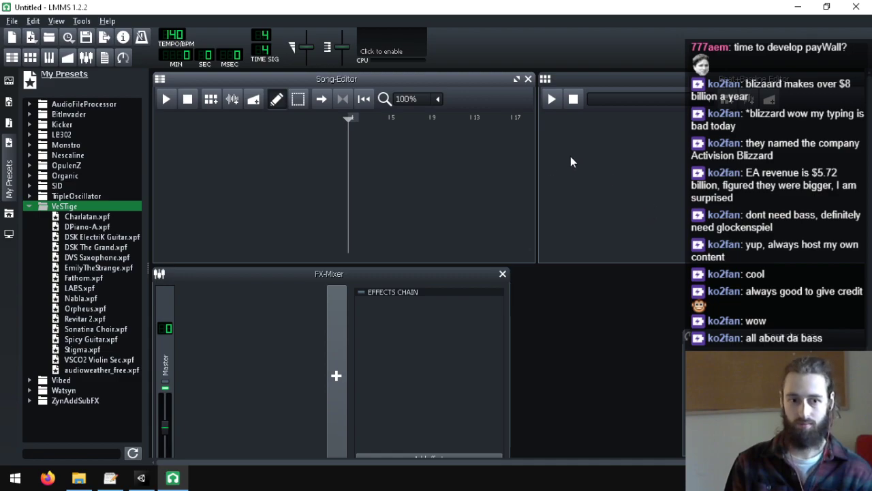
- Refresh the saved presets, expand the VeSTige folder and add a Beat/Bassline track to the project
{"action": "left_click", "coordinate": [132, 453]}
{"action": "left_click", "coordinate": [30, 206]}
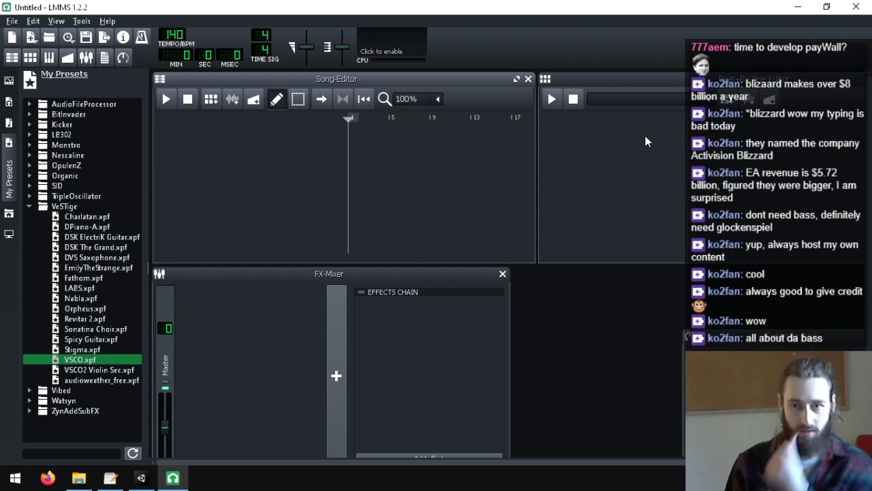
{"action": "left_click", "coordinate": [727, 98]}
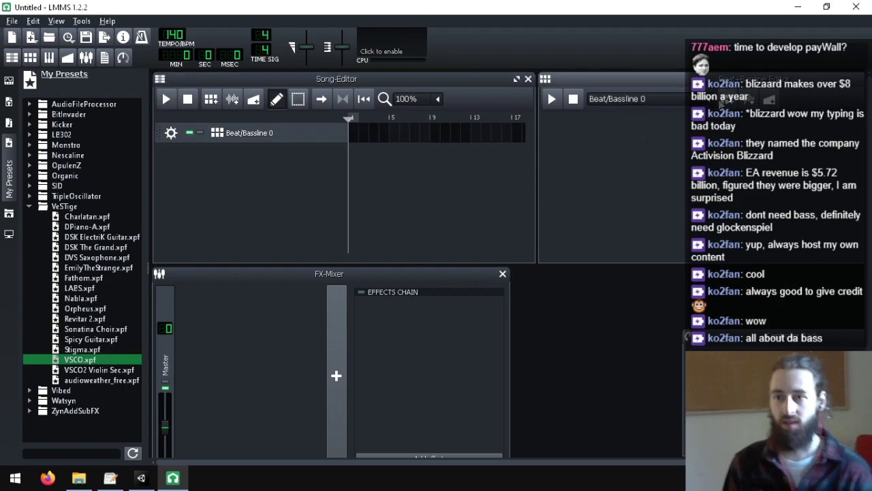
{"action": "left_click", "coordinate": [246, 134]}
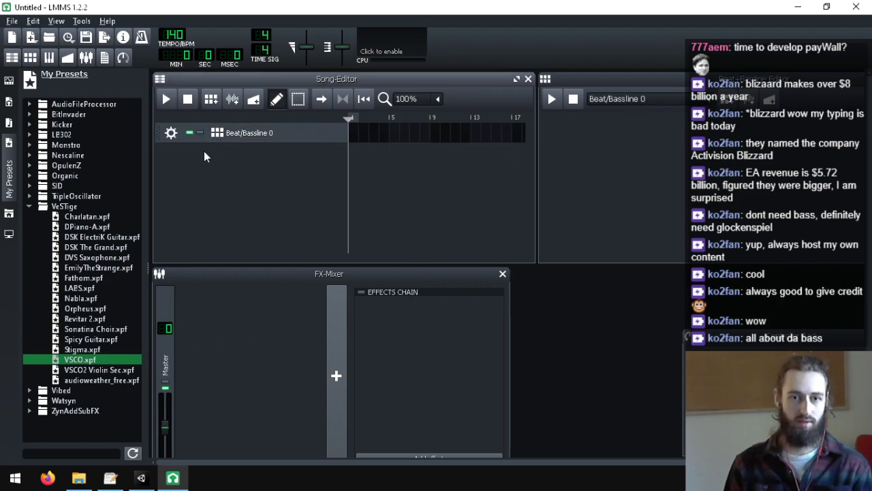
- Add a VeSTige instrument to Beat/Bassline 0 and open its settings window
{"action": "left_click", "coordinate": [10, 83]}
{"action": "left_click_drag", "start_coordinate": [62, 385], "coordinate": [652, 133]}
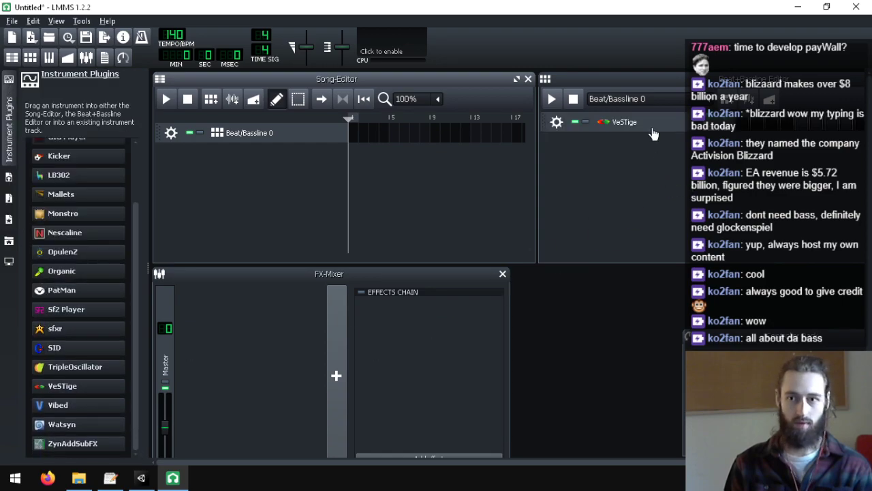
{"action": "left_click", "coordinate": [652, 129]}
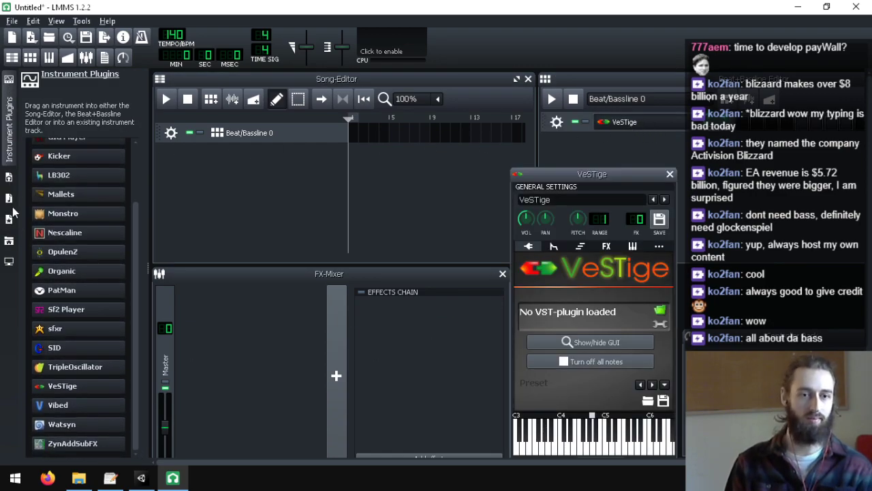
- Load VSCO2 Bassoon - 64.dll from the lmms plugins folder into the VeSTige instrument
{"action": "left_click", "coordinate": [660, 310]}
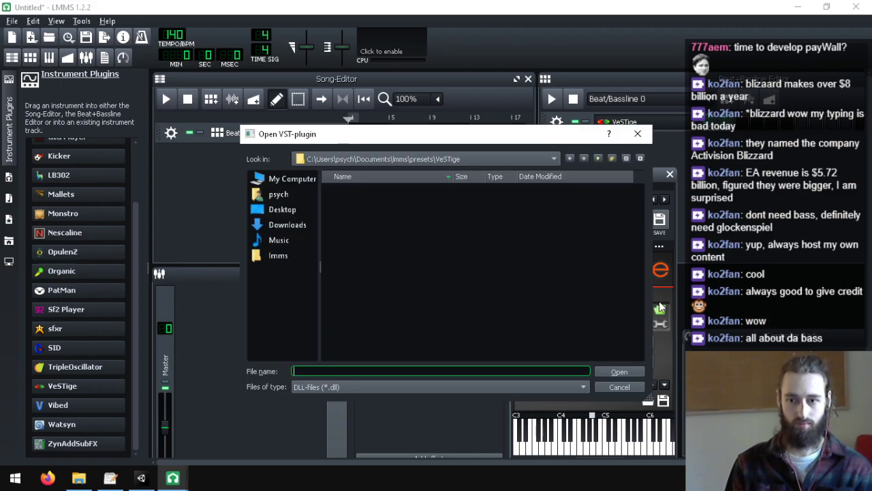
{"action": "left_click", "coordinate": [597, 159]}
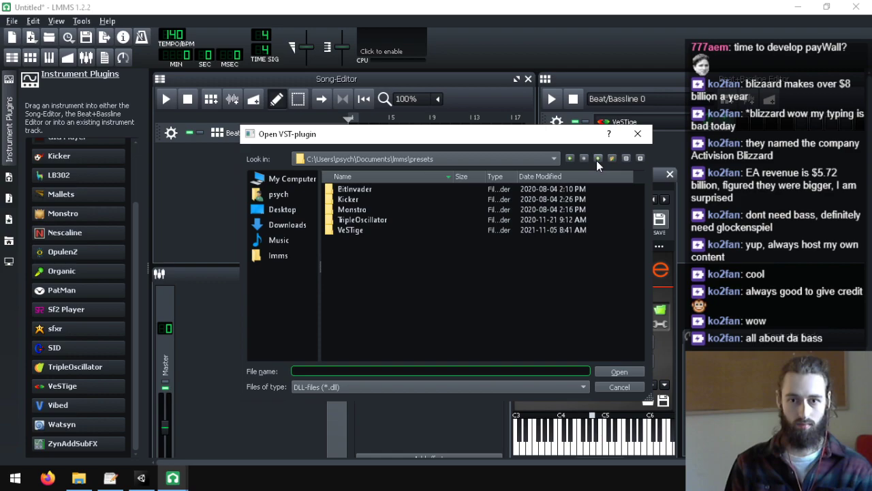
{"action": "left_click", "coordinate": [596, 160]}
{"action": "double_click", "coordinate": [361, 199]}
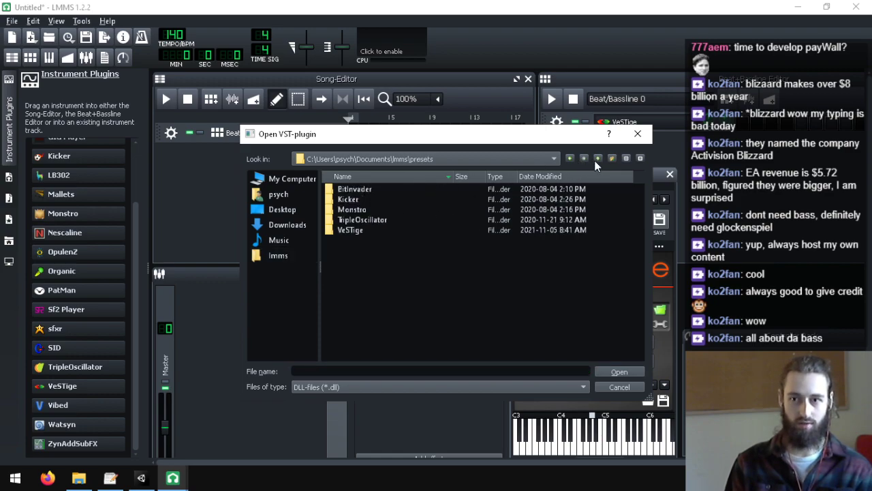
{"action": "left_click", "coordinate": [597, 158]}
{"action": "double_click", "coordinate": [374, 189]}
{"action": "scroll", "coordinate": [390, 257], "scroll_direction": "down", "scroll_amount": 8}
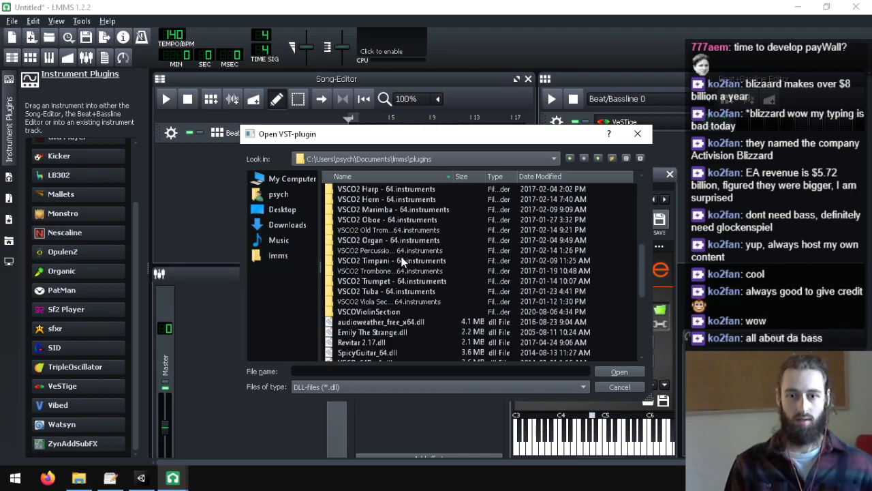
{"action": "scroll", "coordinate": [412, 266], "scroll_direction": "down", "scroll_amount": 2}
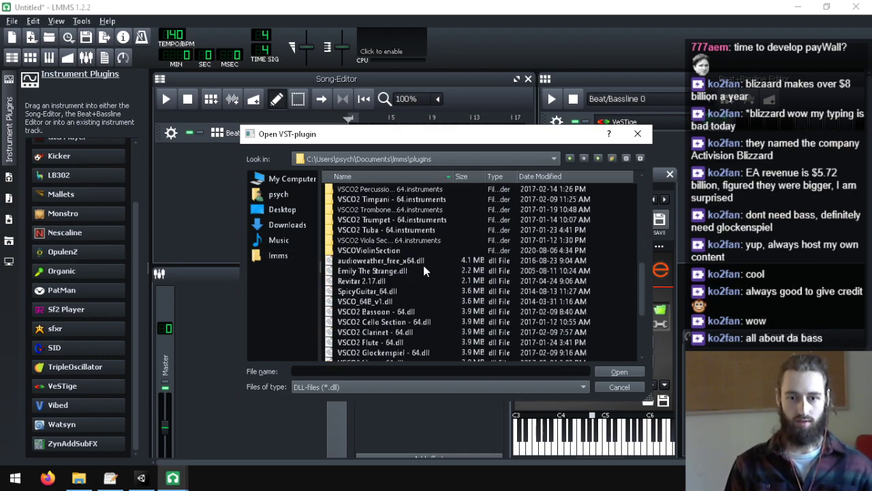
{"action": "double_click", "coordinate": [384, 314]}
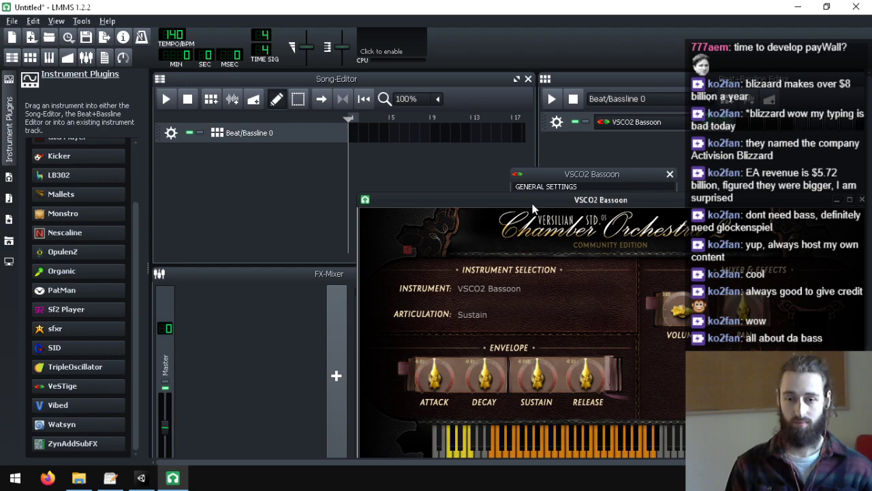
- Rearrange the VSCO2 Bassoon interface and instrument windows so the instrument settings no longer cover the plugin's keyboard
{"action": "left_click_drag", "start_coordinate": [534, 206], "coordinate": [383, 86]}
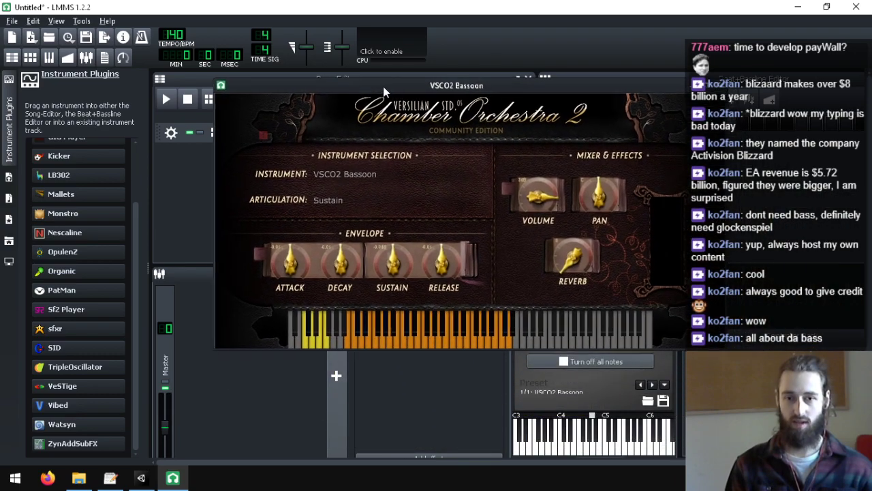
{"action": "left_click", "coordinate": [590, 379]}
{"action": "left_click", "coordinate": [324, 199]}
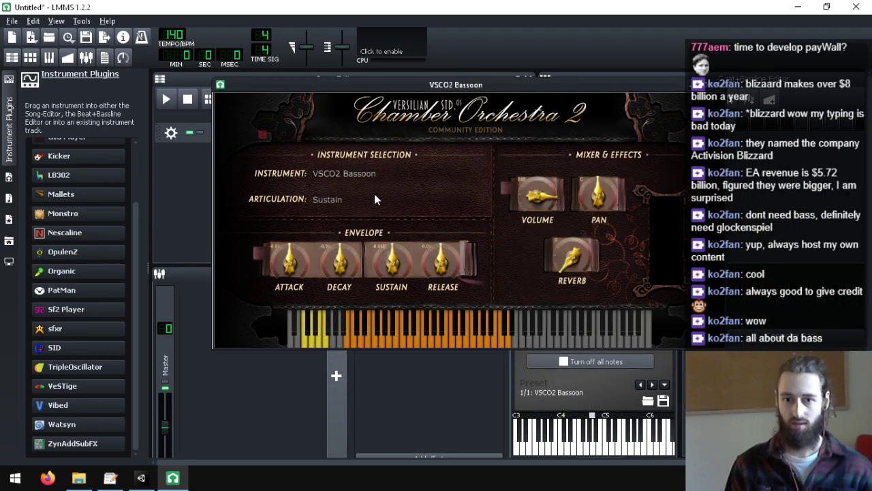
{"action": "left_click", "coordinate": [676, 370]}
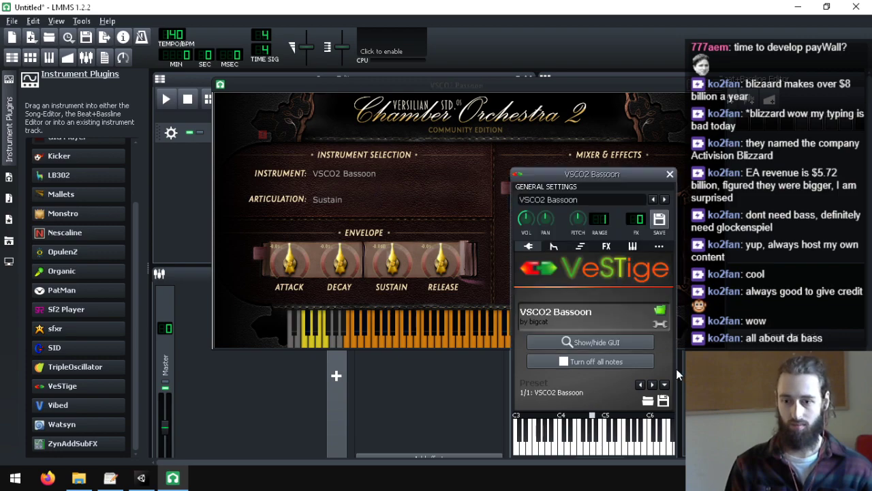
{"action": "left_click_drag", "start_coordinate": [602, 174], "coordinate": [785, 127]}
- Test low, middle and high bassoon notes on the plugin's keyboard and on the instrument window's piano
{"action": "left_click", "coordinate": [373, 346]}
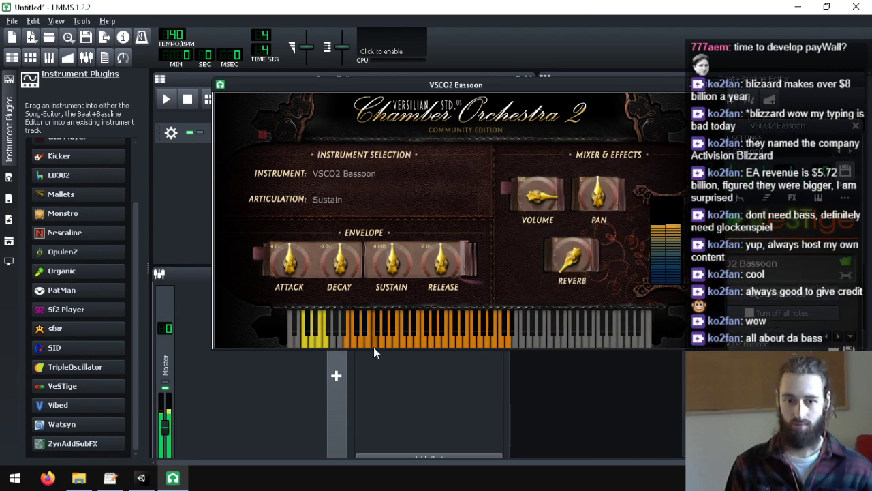
{"action": "left_click", "coordinate": [443, 344]}
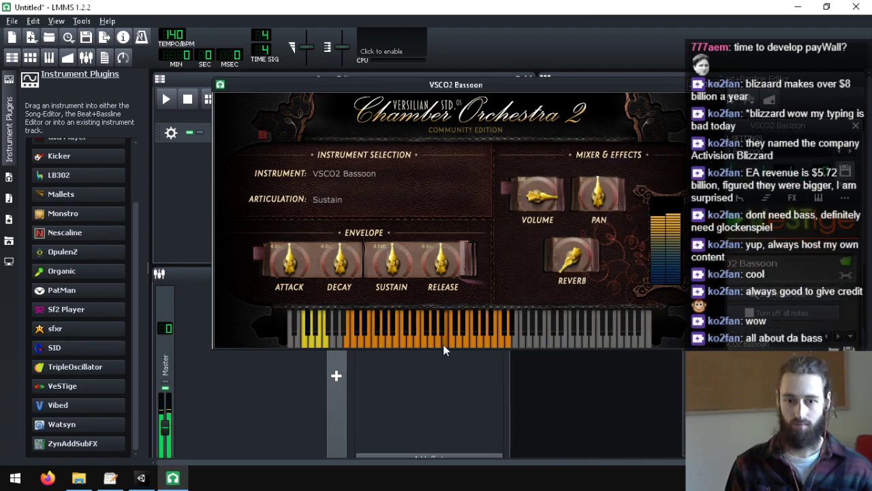
{"action": "left_click", "coordinate": [350, 343]}
{"action": "left_click", "coordinate": [402, 345]}
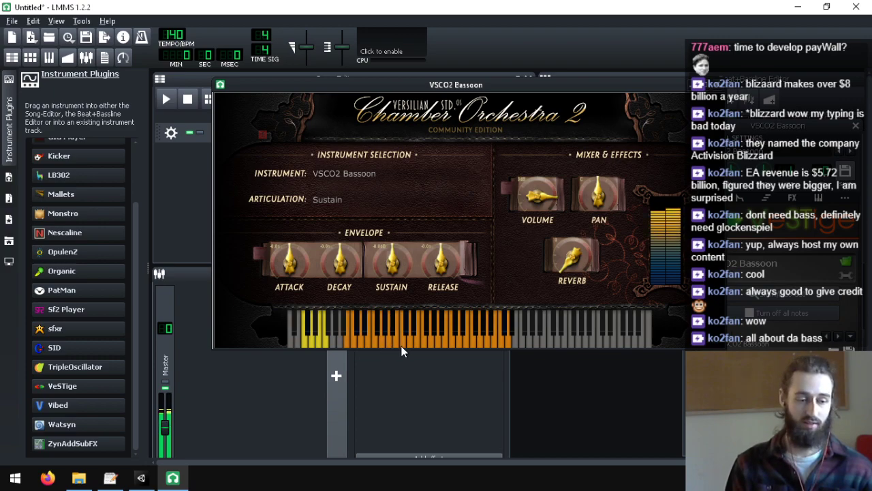
{"action": "left_click", "coordinate": [491, 345]}
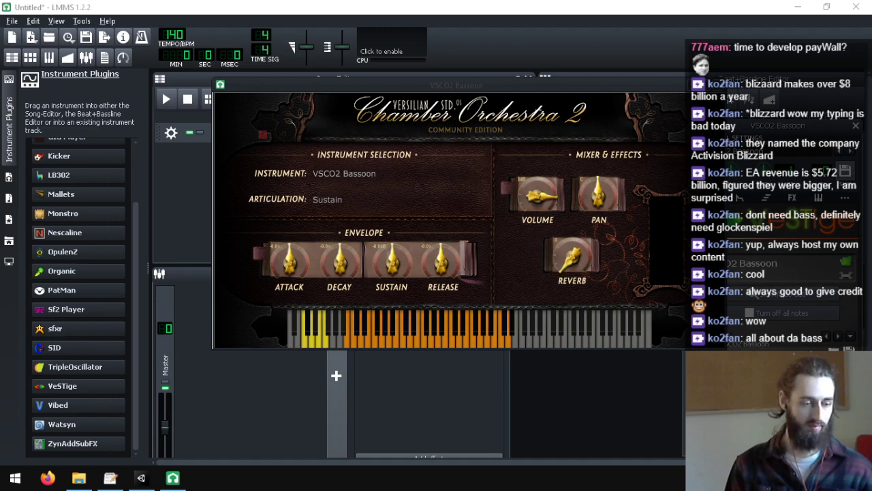
{"action": "left_click", "coordinate": [364, 341]}
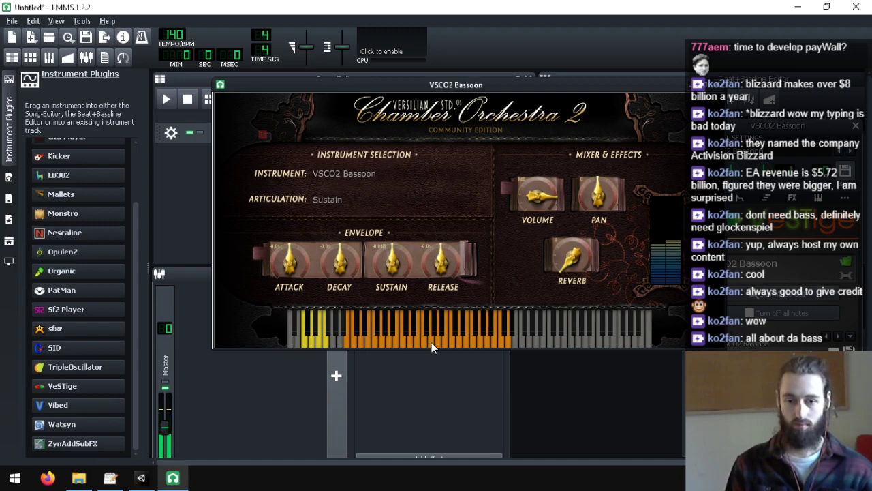
{"action": "left_click", "coordinate": [777, 402]}
{"action": "left_click", "coordinate": [731, 409]}
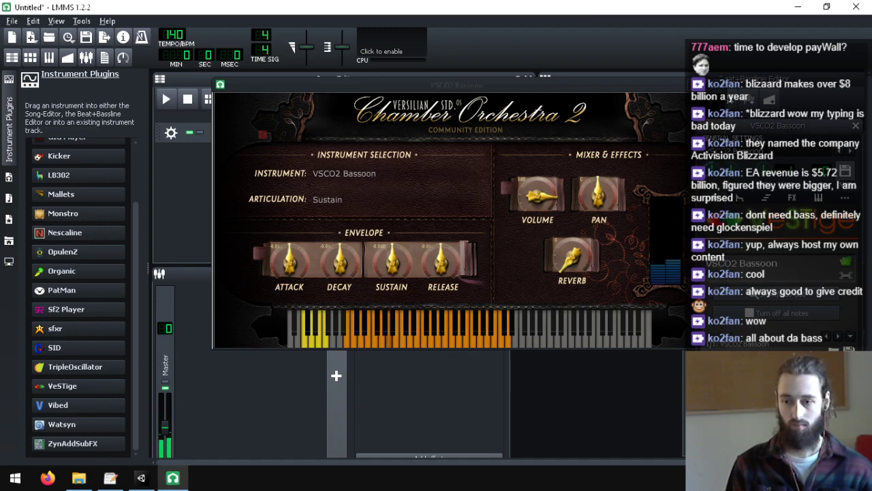
{"action": "left_click_drag", "start_coordinate": [853, 409], "coordinate": [755, 408]}
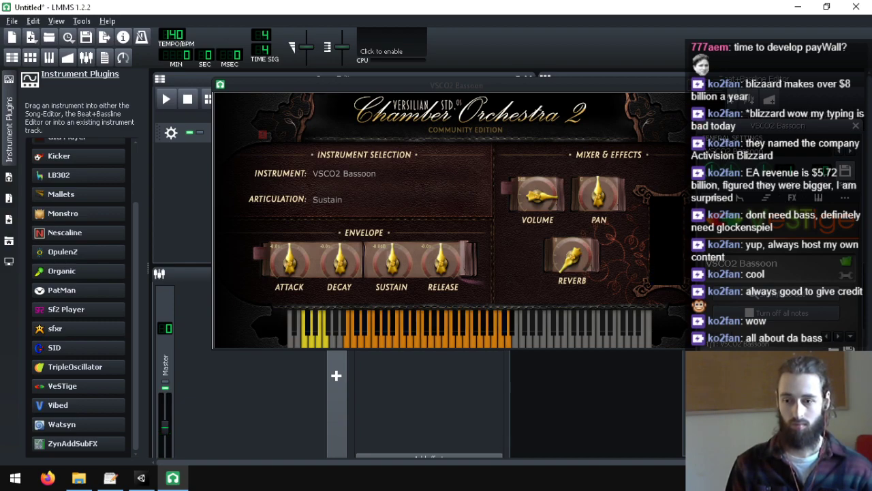
- Play several bassoon notes on the instrument window's piano to check their loudness
{"action": "left_click", "coordinate": [783, 409]}
{"action": "left_click", "coordinate": [799, 409]}
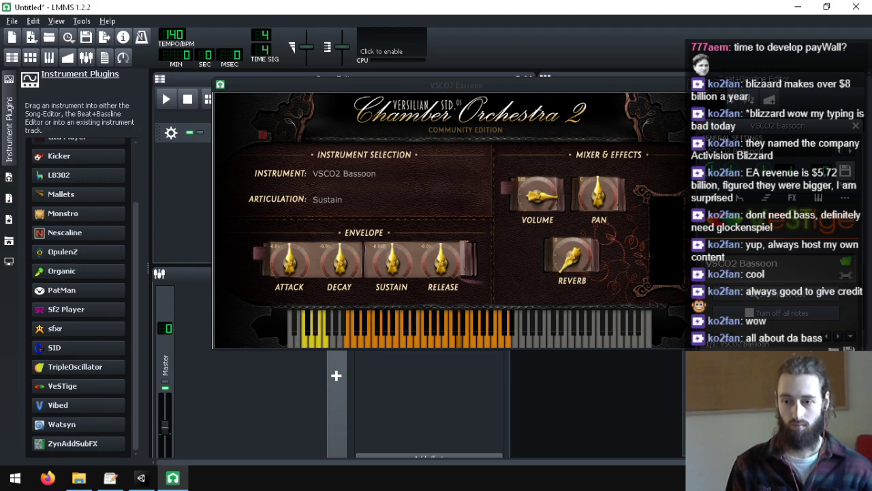
{"action": "left_click", "coordinate": [738, 408]}
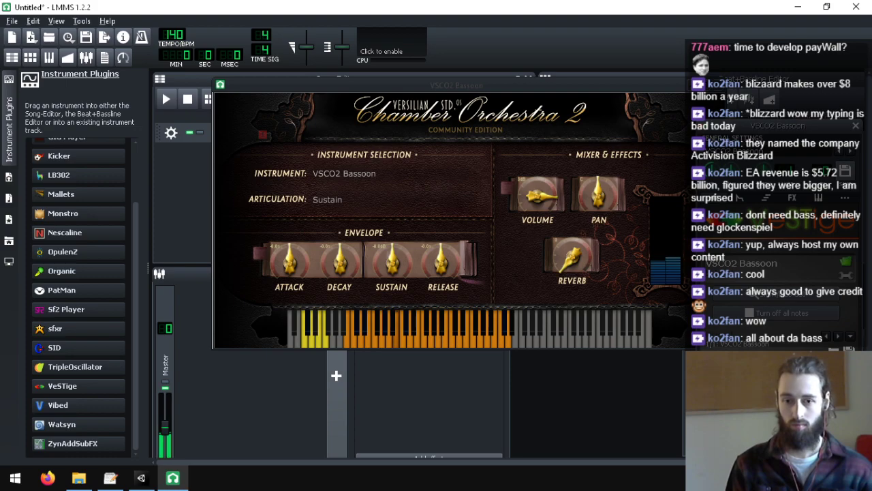
{"action": "left_click", "coordinate": [718, 408]}
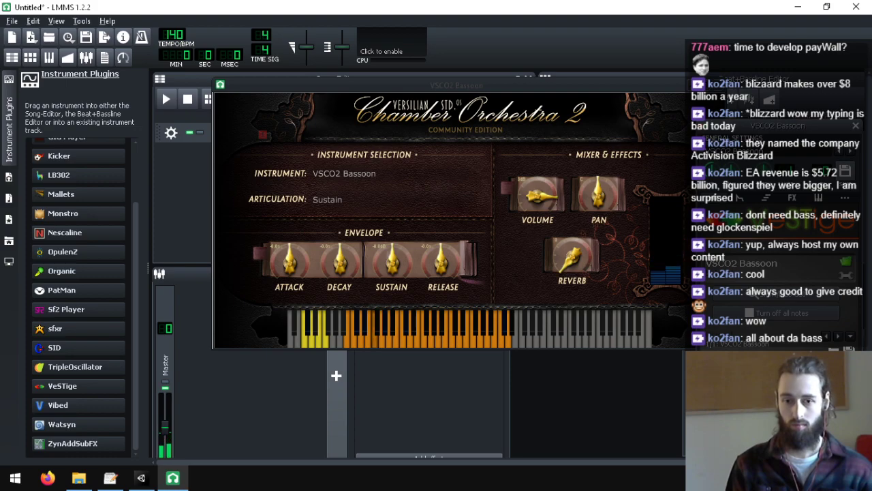
- Play a descending run of notes on the plugin's own keyboard, including a black key, to compare against the instrument window's piano
{"action": "left_click", "coordinate": [493, 344]}
{"action": "left_click", "coordinate": [467, 346]}
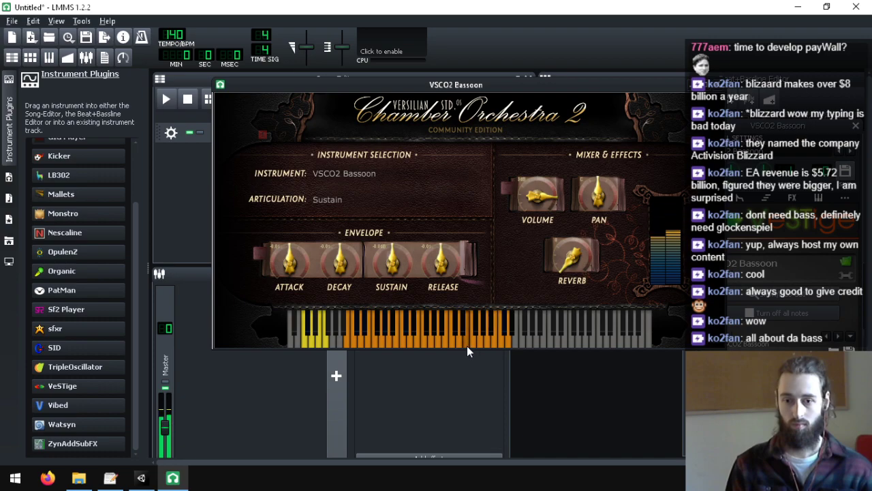
{"action": "left_click", "coordinate": [432, 344]}
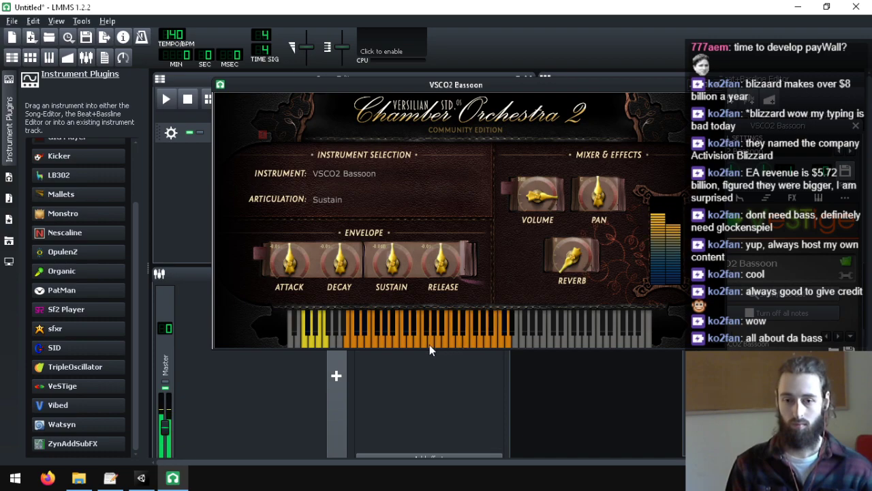
{"action": "left_click", "coordinate": [427, 344]}
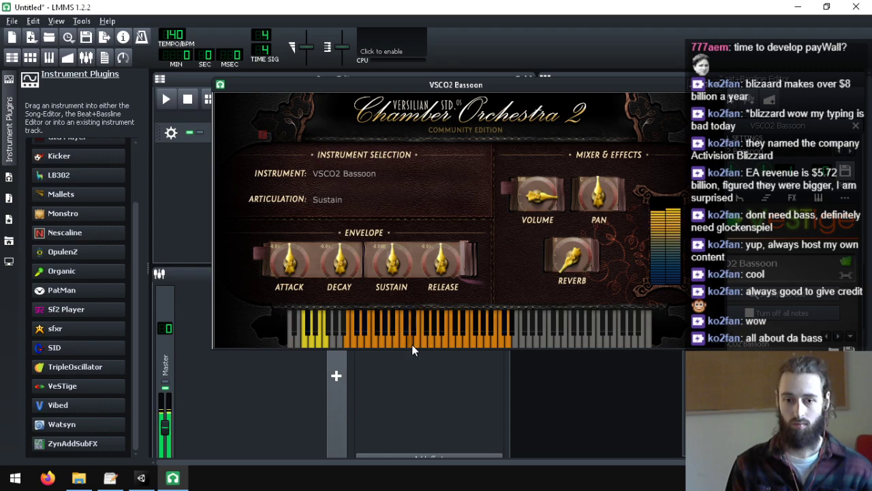
{"action": "left_click", "coordinate": [401, 345]}
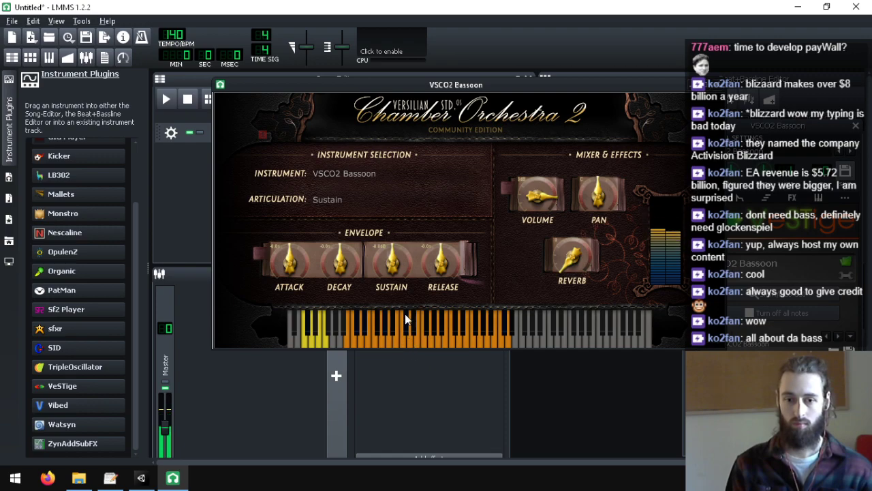
{"action": "left_click", "coordinate": [404, 315]}
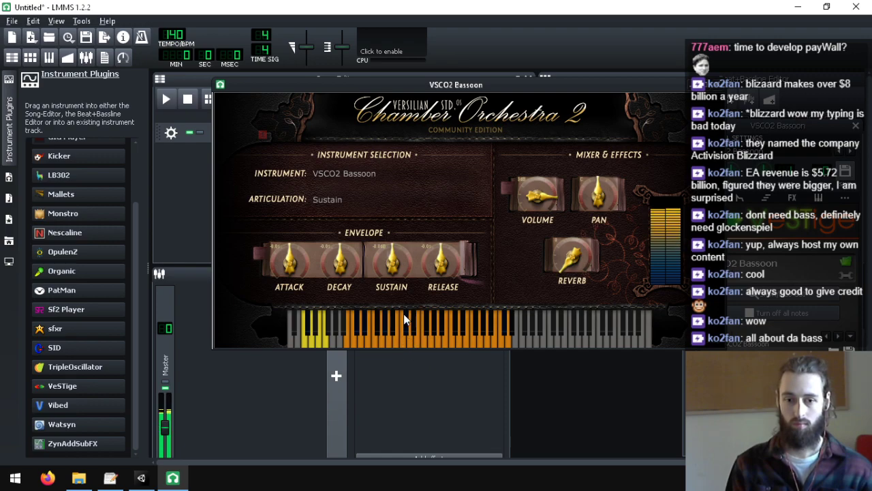
{"action": "left_click", "coordinate": [494, 342]}
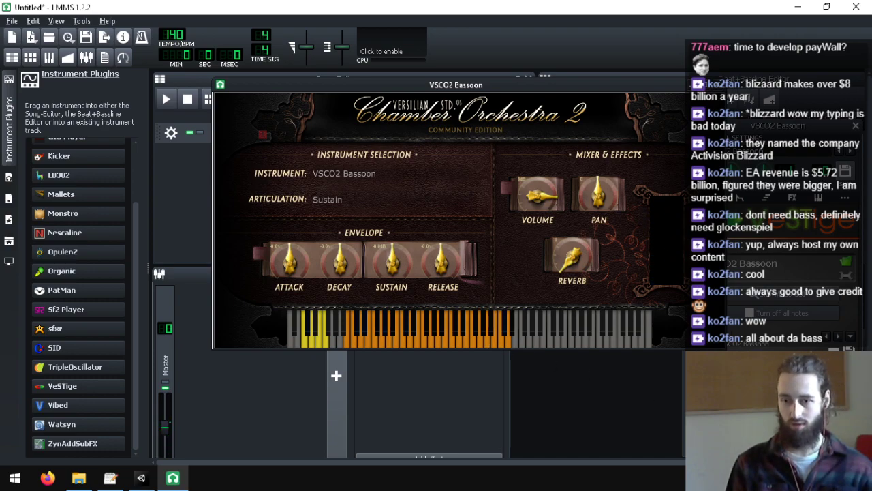
- Replay notes on the instrument window's piano, open the instrument's MIDI settings and play a few more notes there
{"action": "left_click", "coordinate": [781, 424]}
{"action": "left_click", "coordinate": [740, 424]}
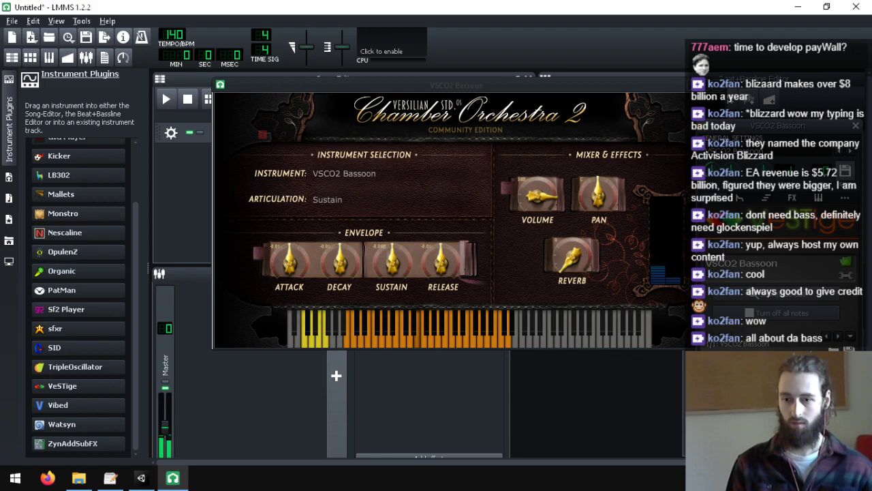
{"action": "key", "text": "v"}
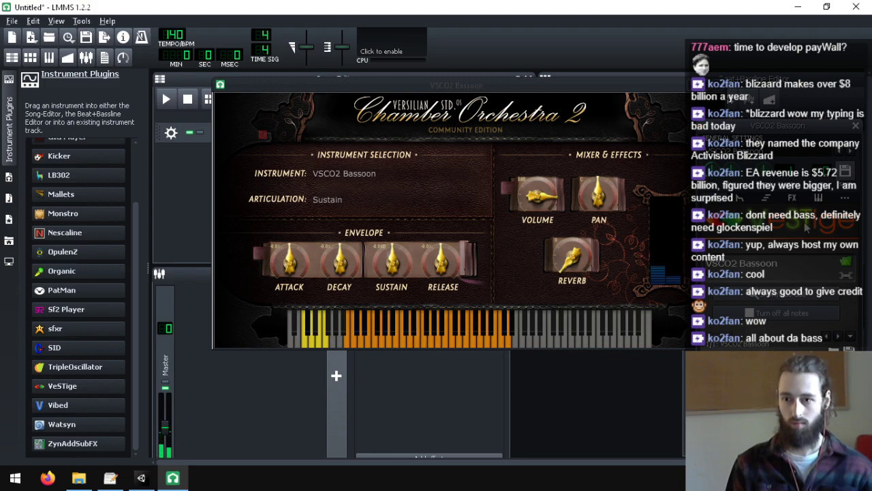
{"action": "left_click", "coordinate": [798, 198]}
{"action": "left_click", "coordinate": [818, 199]}
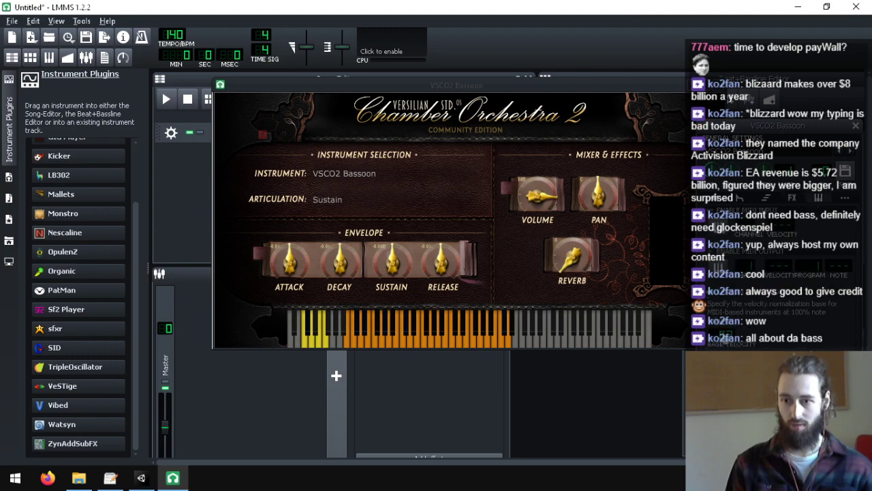
{"action": "key", "text": "y"}
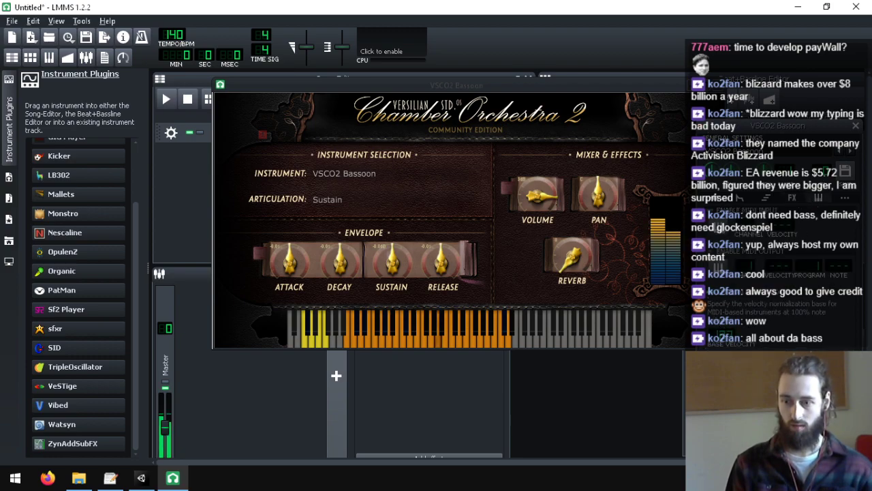
{"action": "key", "text": "o"}
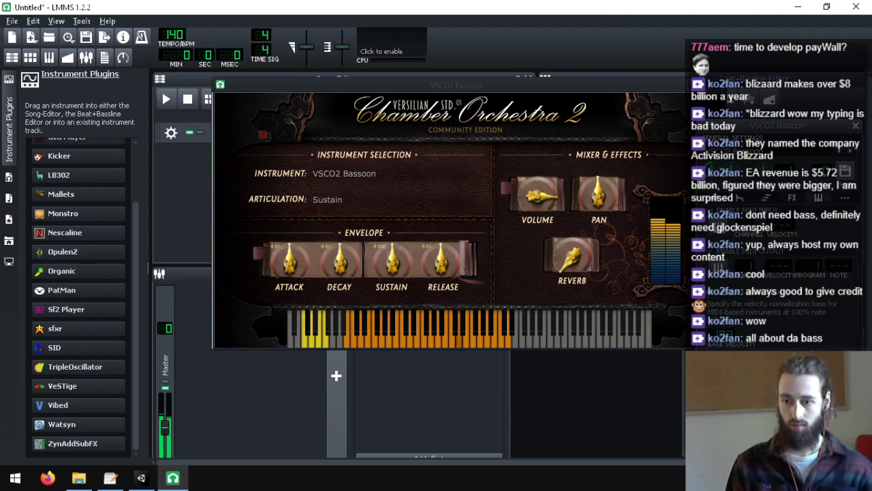
- Alternate notes between the plugin's keyboard and the instrument window's piano to compare how loudly each one plays
{"action": "left_click", "coordinate": [483, 343]}
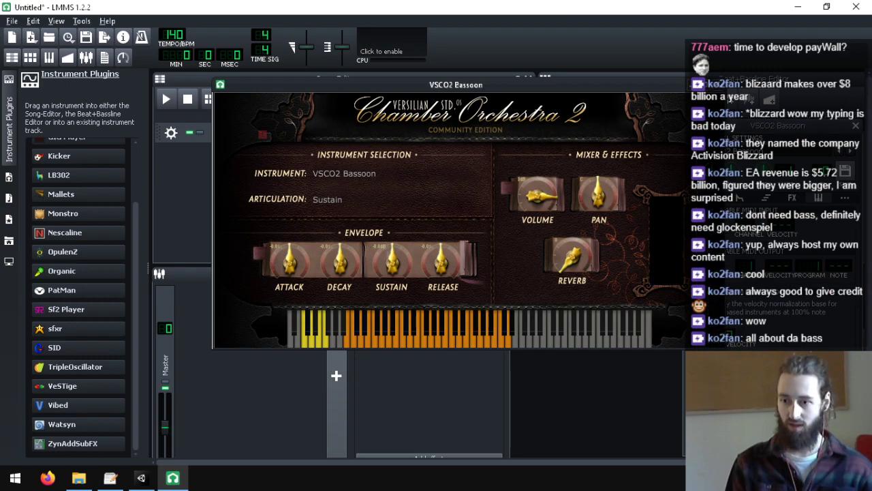
{"action": "left_click", "coordinate": [763, 414]}
{"action": "left_click", "coordinate": [763, 414]}
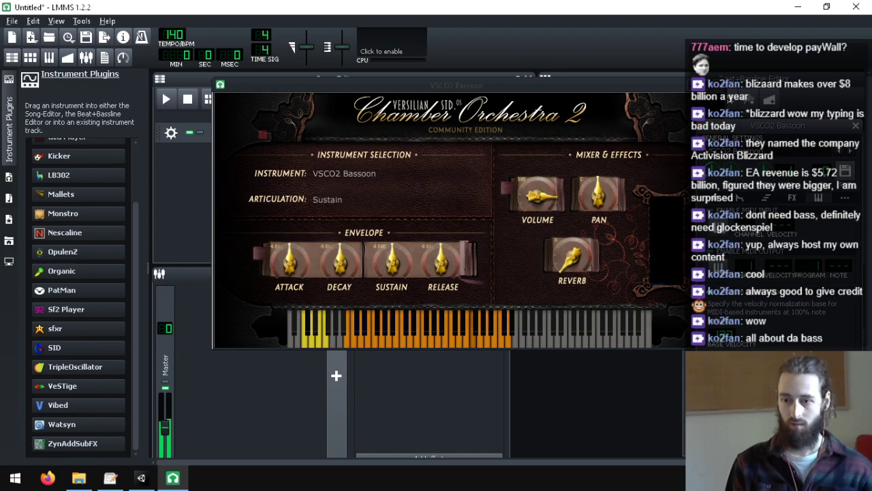
{"action": "left_click", "coordinate": [763, 414]}
{"action": "left_click", "coordinate": [763, 414]}
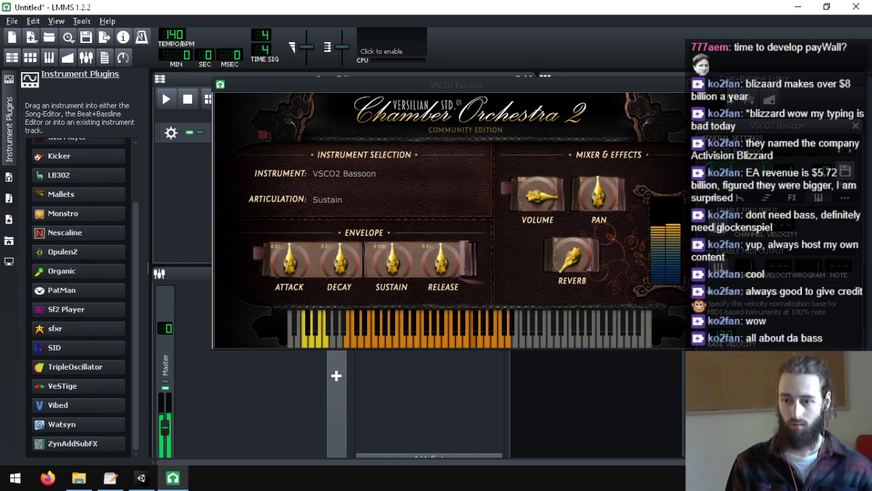
{"action": "left_click", "coordinate": [763, 414]}
{"action": "left_click", "coordinate": [470, 343]}
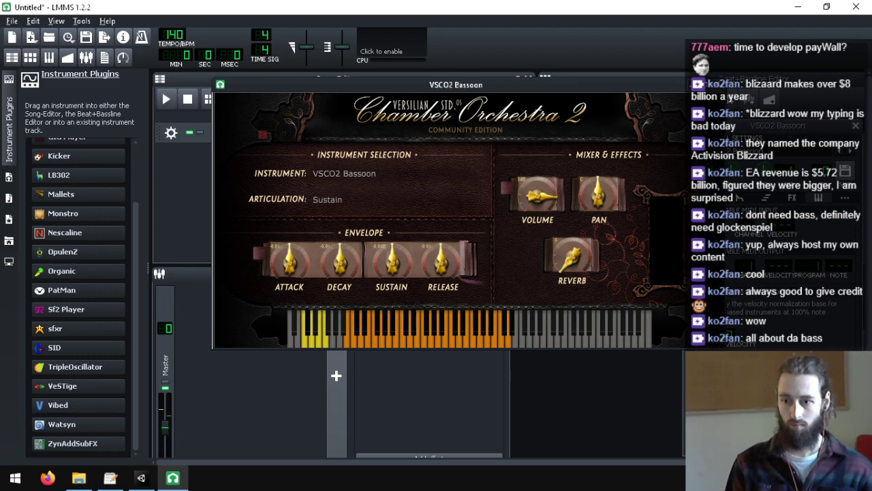
{"action": "left_click", "coordinate": [756, 415]}
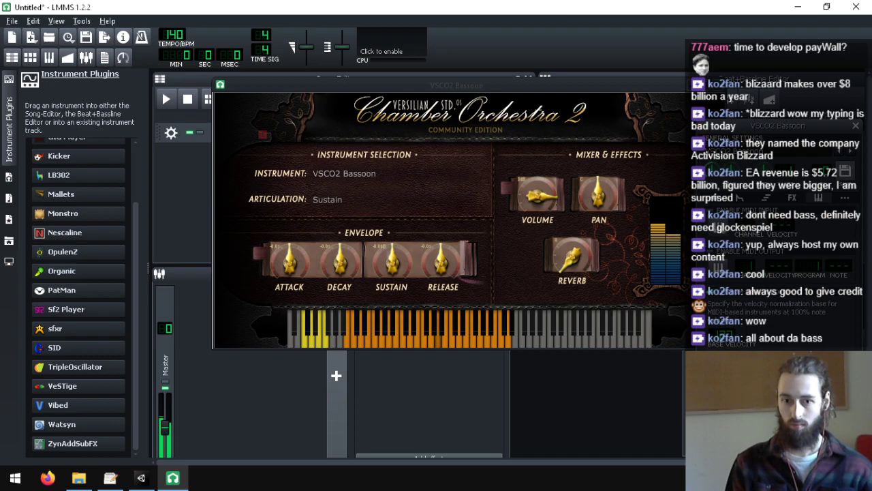
{"action": "left_click", "coordinate": [438, 345]}
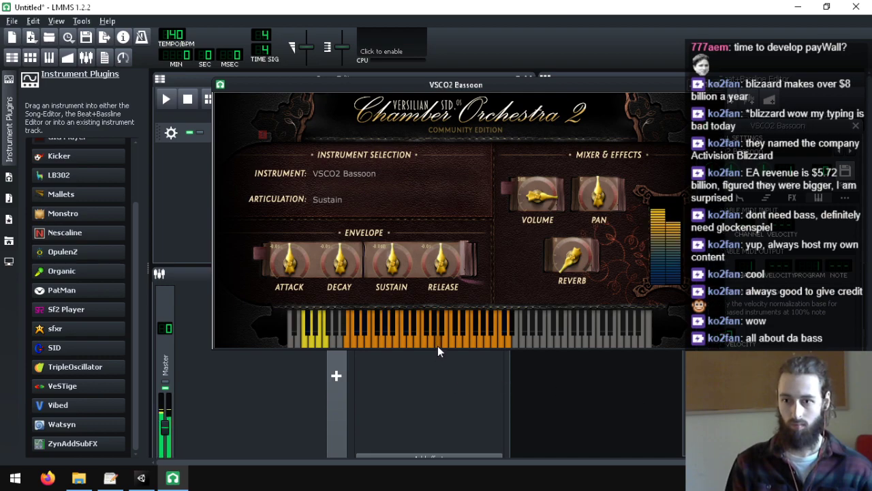
{"action": "left_click", "coordinate": [757, 415]}
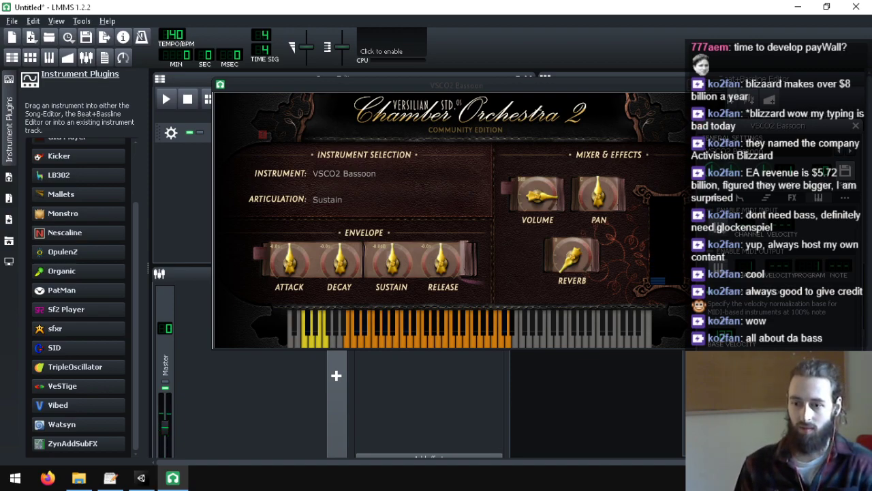
{"action": "left_click", "coordinate": [756, 414]}
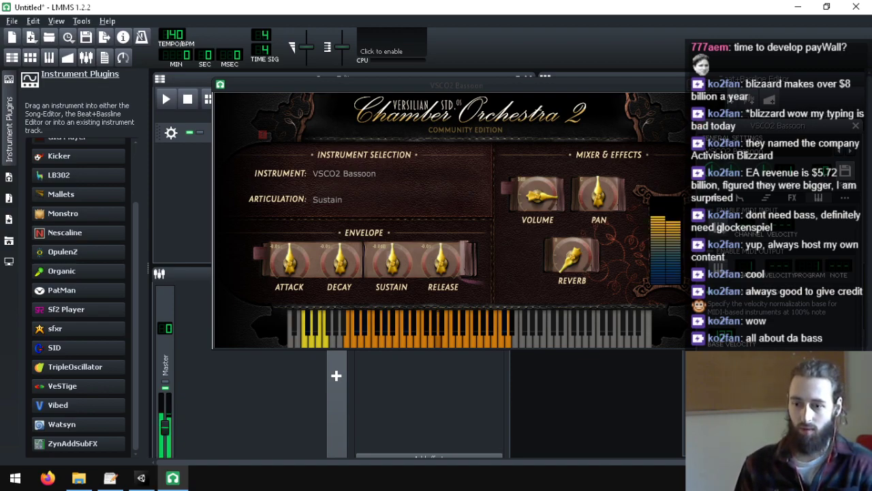
{"action": "left_click", "coordinate": [436, 345]}
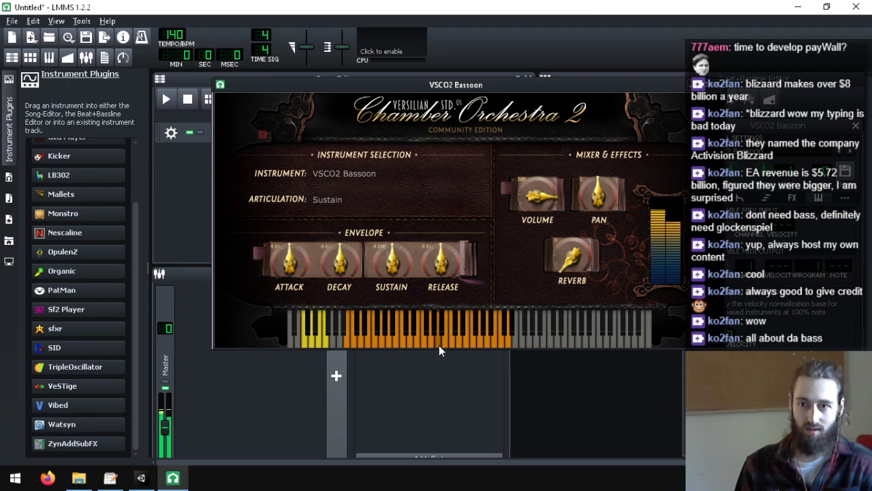
- Enable MIDI input and MIDI output for the VSCO2 Bassoon instrument and compare notes on both keyboards
{"action": "left_click", "coordinate": [838, 228]}
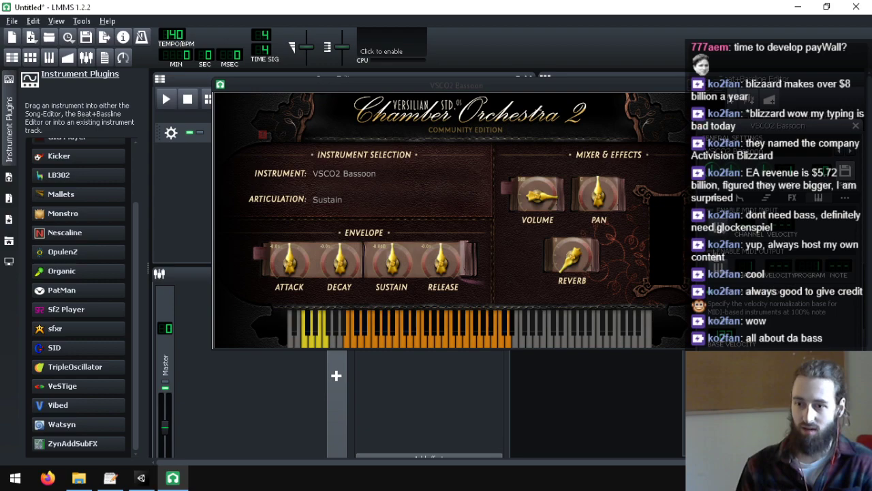
{"action": "left_click", "coordinate": [713, 252]}
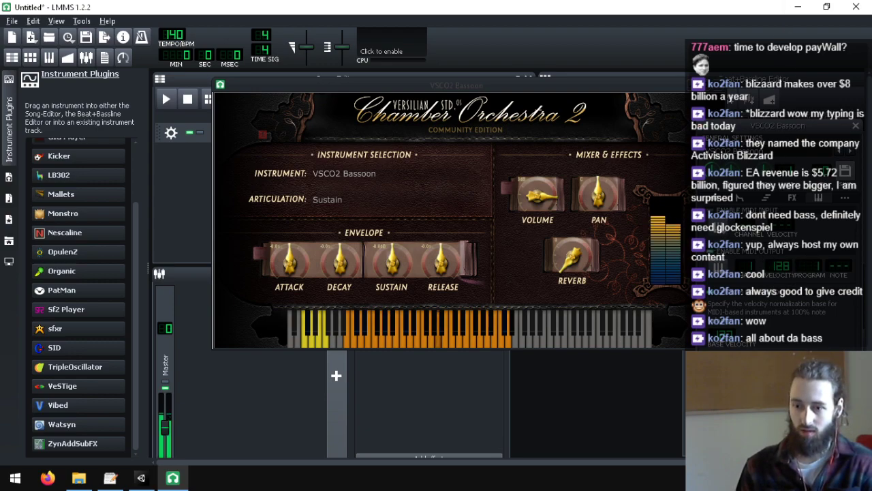
{"action": "left_click", "coordinate": [435, 342]}
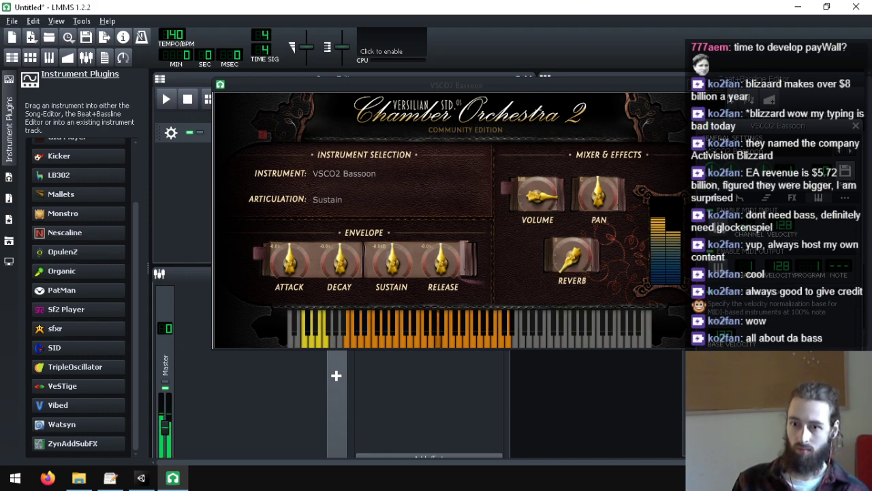
{"action": "left_click", "coordinate": [652, 218]}
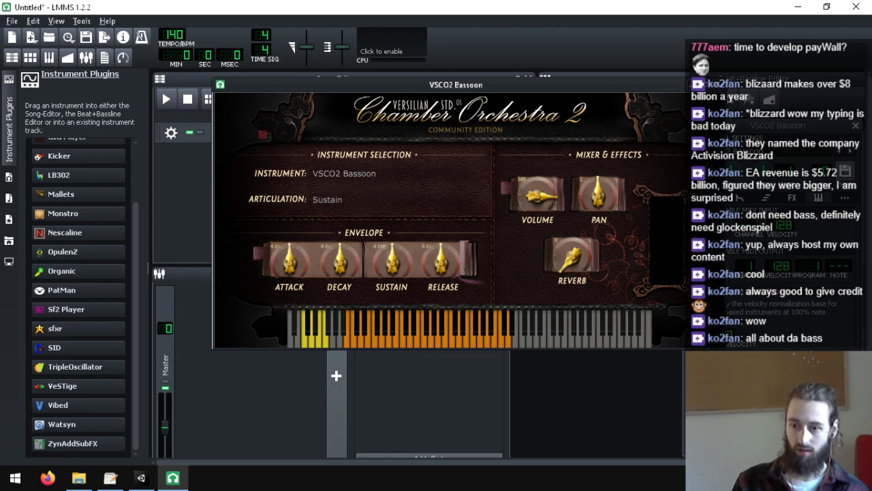
{"action": "left_click", "coordinate": [763, 402]}
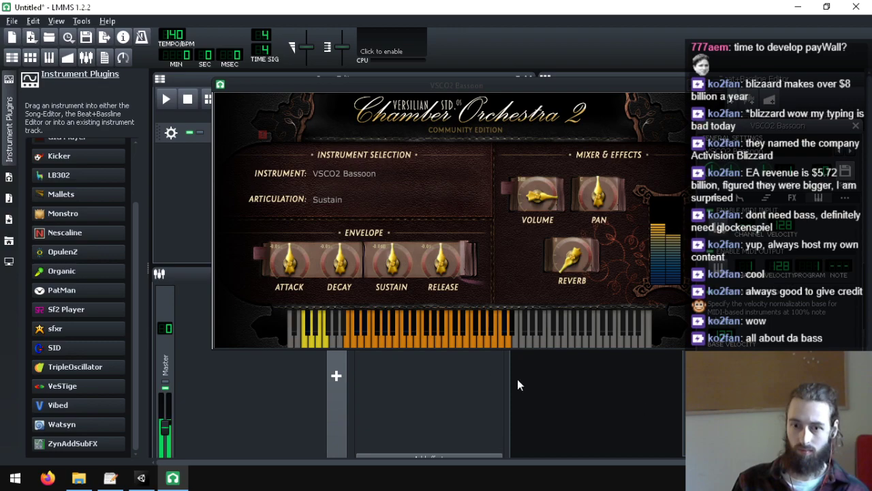
{"action": "left_click", "coordinate": [438, 347]}
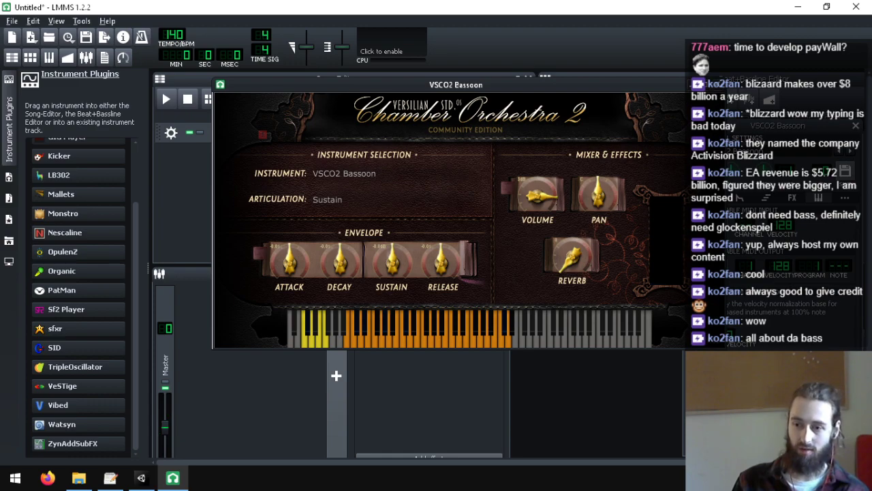
{"action": "left_click", "coordinate": [777, 397]}
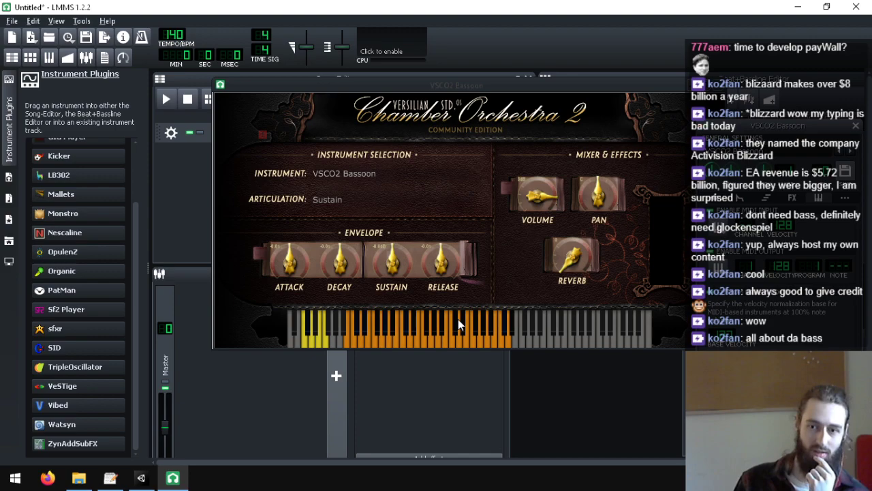
- Lower the plugin's Volume knob, trying different settings and playing notes on both keyboards to compare loudness
{"action": "left_click_drag", "start_coordinate": [540, 183], "coordinate": [550, 354]}
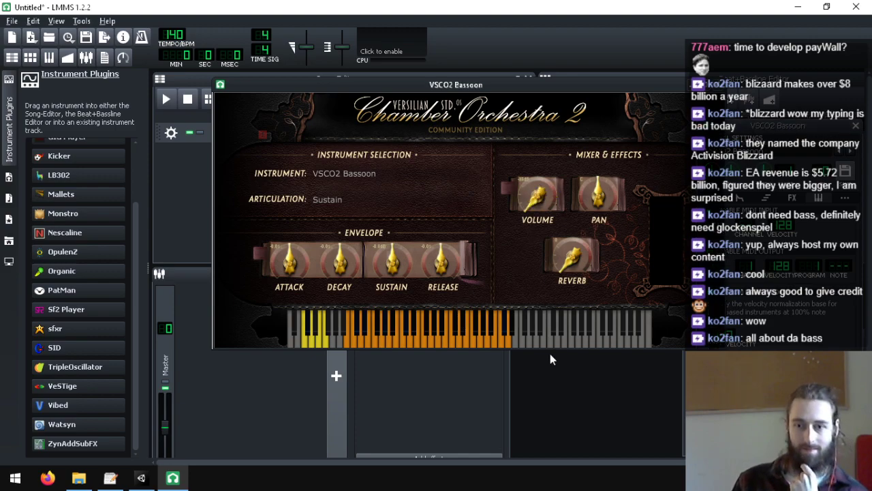
{"action": "left_click", "coordinate": [471, 344]}
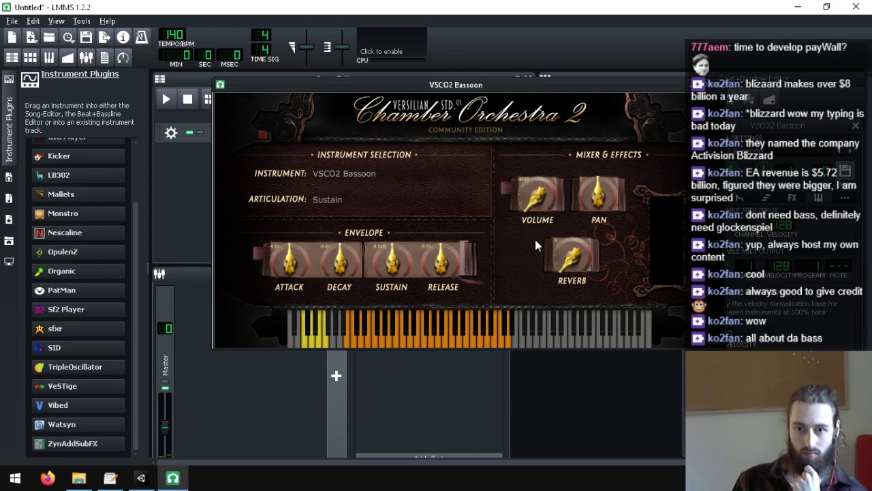
{"action": "left_click_drag", "start_coordinate": [535, 240], "coordinate": [505, 44]}
{"action": "left_click_drag", "start_coordinate": [536, 189], "coordinate": [539, 252]}
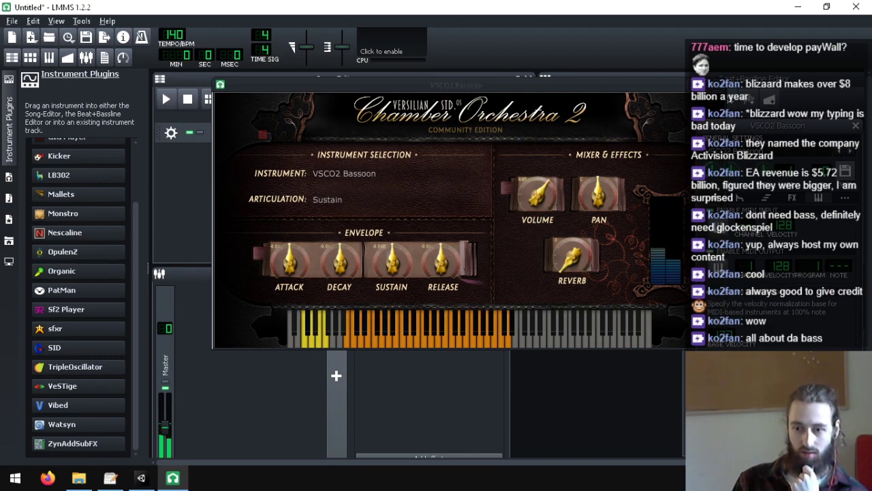
{"action": "left_click", "coordinate": [440, 345]}
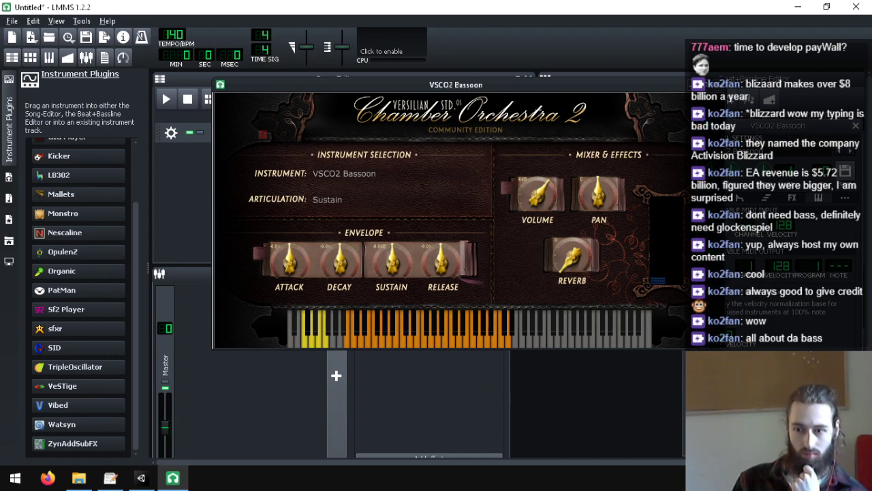
{"action": "left_click", "coordinate": [756, 388]}
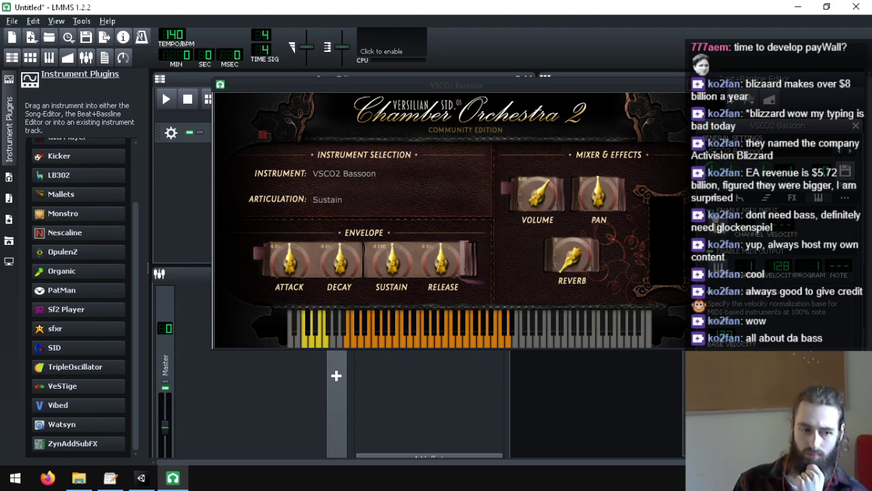
- Look through the Bassoon instrument's envelope/LFO and MIDI settings, reposition its window and play a test note on its piano
{"action": "left_click", "coordinate": [756, 199]}
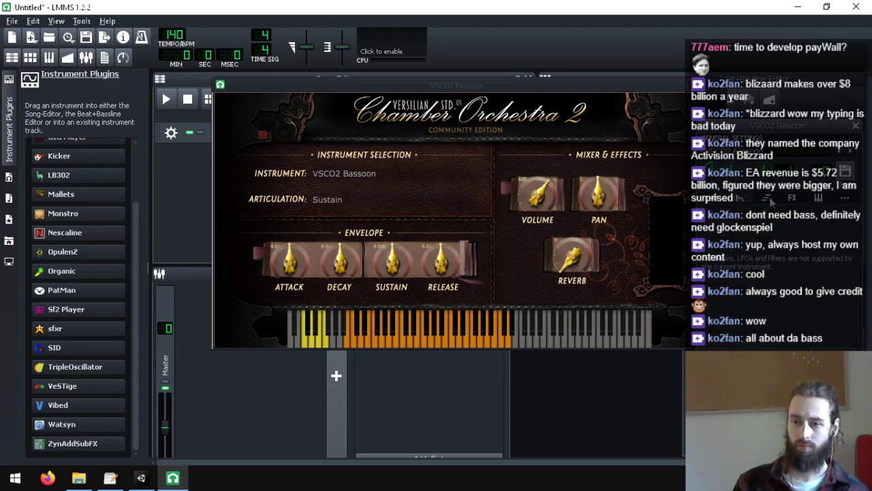
{"action": "left_click", "coordinate": [814, 199]}
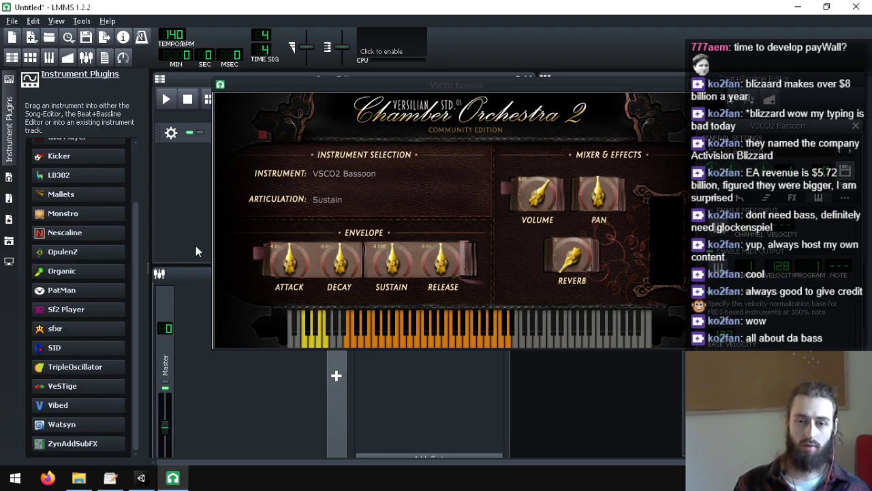
{"action": "left_click", "coordinate": [464, 148]}
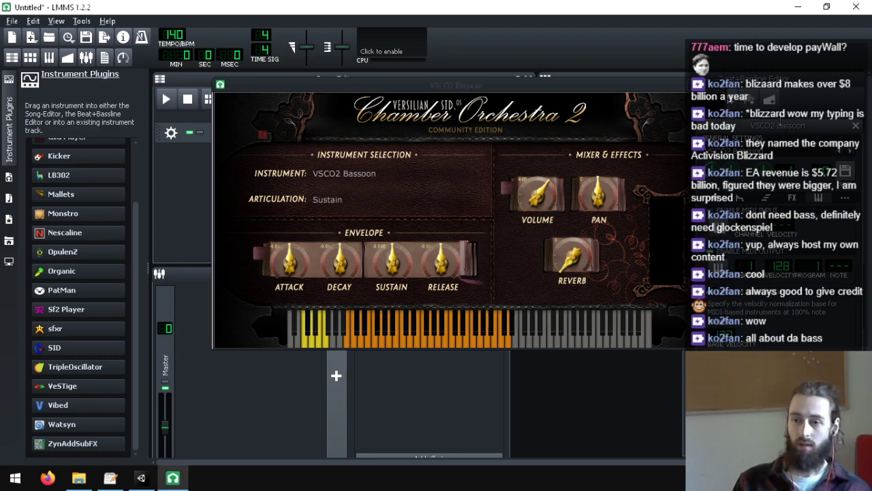
{"action": "left_click_drag", "start_coordinate": [782, 128], "coordinate": [641, 116]}
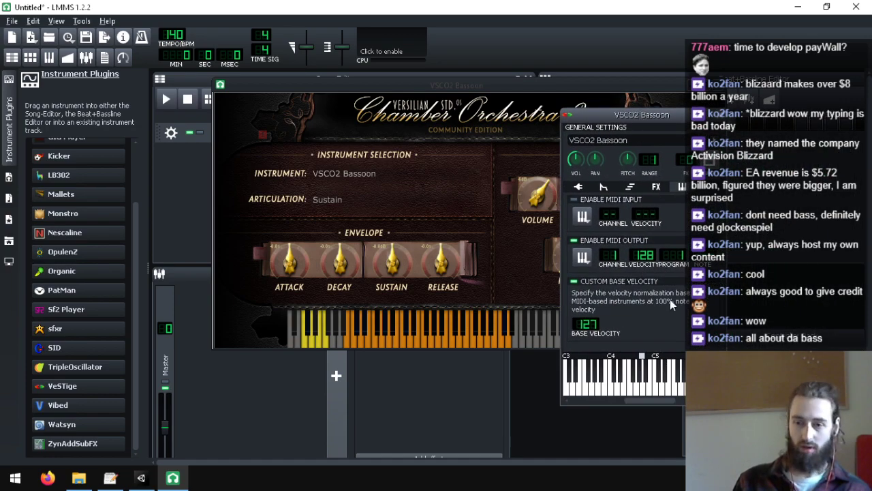
{"action": "left_click", "coordinate": [644, 392]}
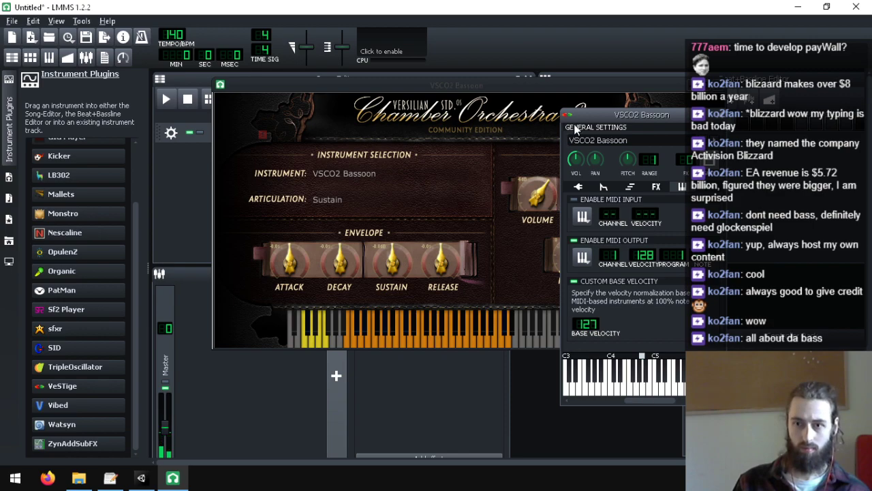
{"action": "left_click_drag", "start_coordinate": [594, 114], "coordinate": [662, 114]}
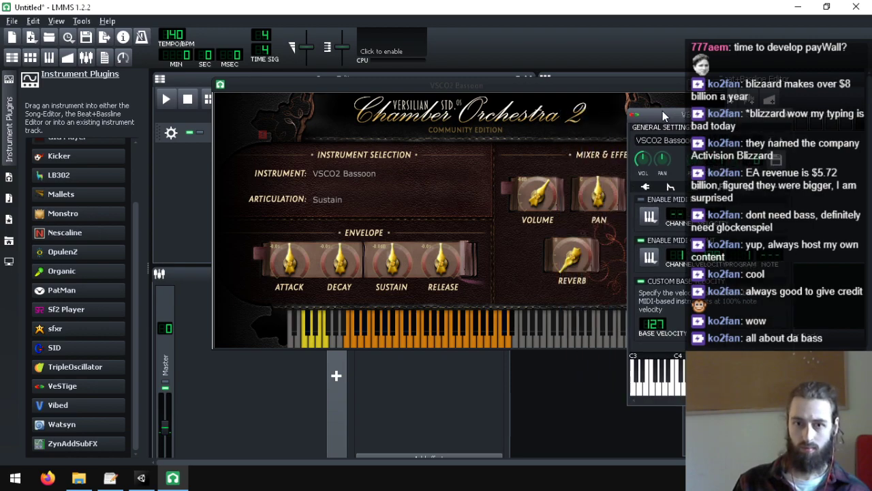
- Load the Charlatan preset from the saved VeSTige presets into the instrument, show its plugin interface and close it again
{"action": "left_click", "coordinate": [10, 202]}
{"action": "left_click", "coordinate": [11, 197]}
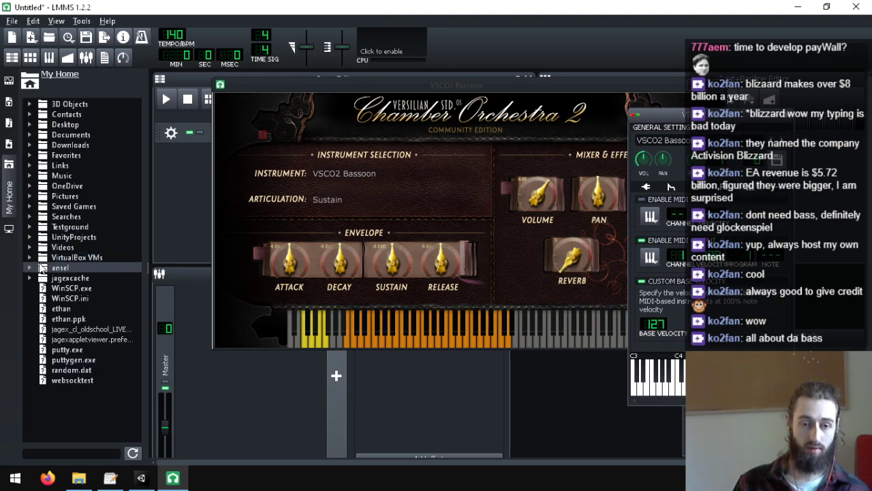
{"action": "left_click", "coordinate": [8, 143]}
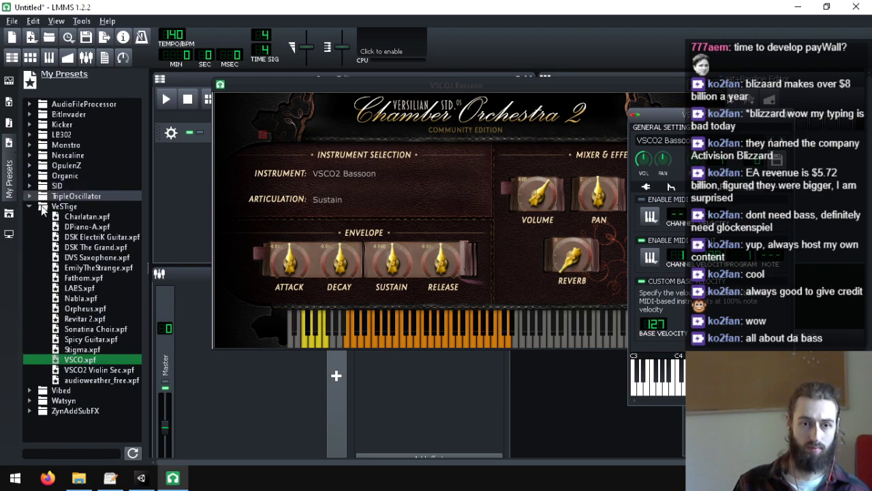
{"action": "left_click_drag", "start_coordinate": [722, 208], "coordinate": [738, 210]}
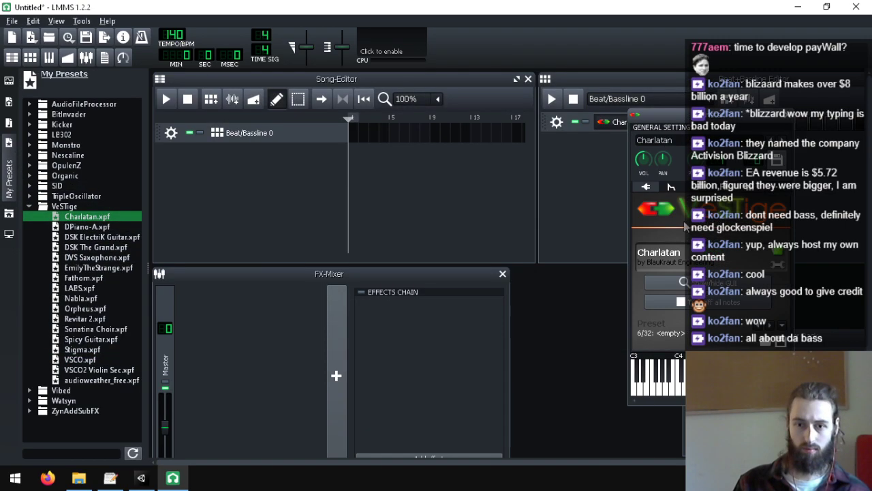
{"action": "left_click", "coordinate": [680, 284]}
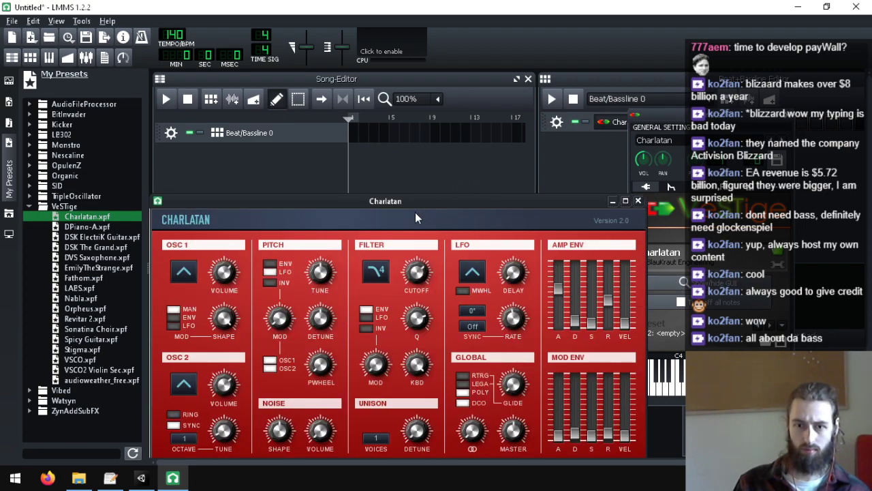
{"action": "left_click_drag", "start_coordinate": [415, 212], "coordinate": [483, 102]}
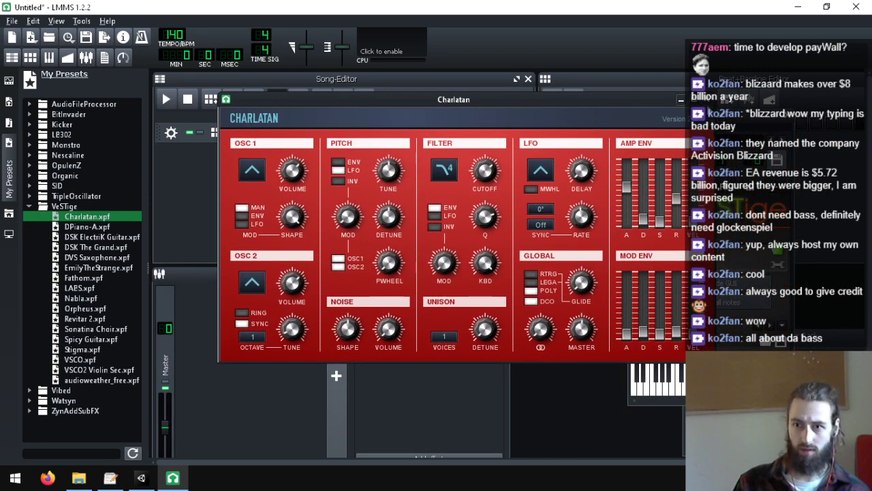
{"action": "left_click", "coordinate": [707, 101]}
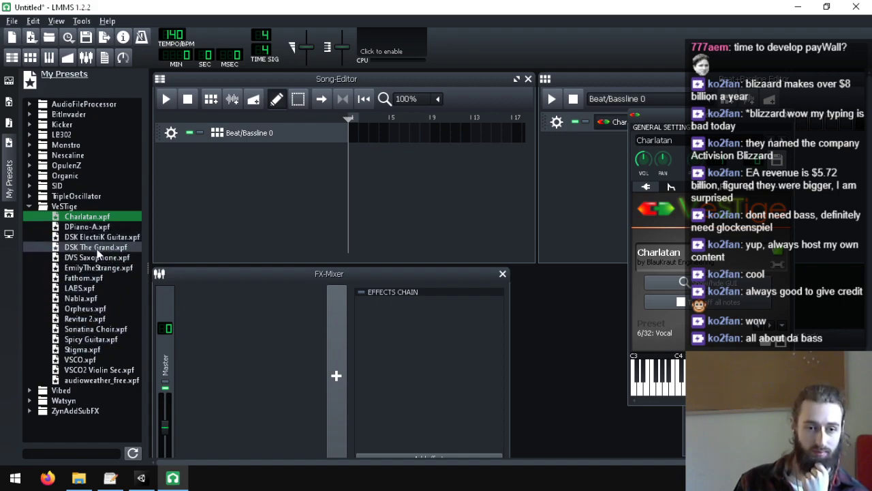
- Load the LABS preset into the instrument and play notes on the plugin's keyboard and the instrument window's piano
{"action": "double_click", "coordinate": [97, 289]}
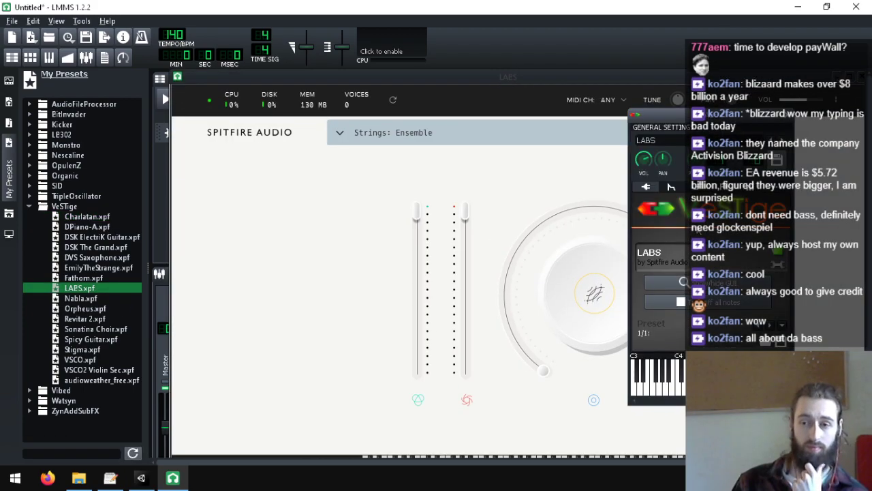
{"action": "left_click_drag", "start_coordinate": [414, 74], "coordinate": [419, 17]}
{"action": "left_click", "coordinate": [651, 415]}
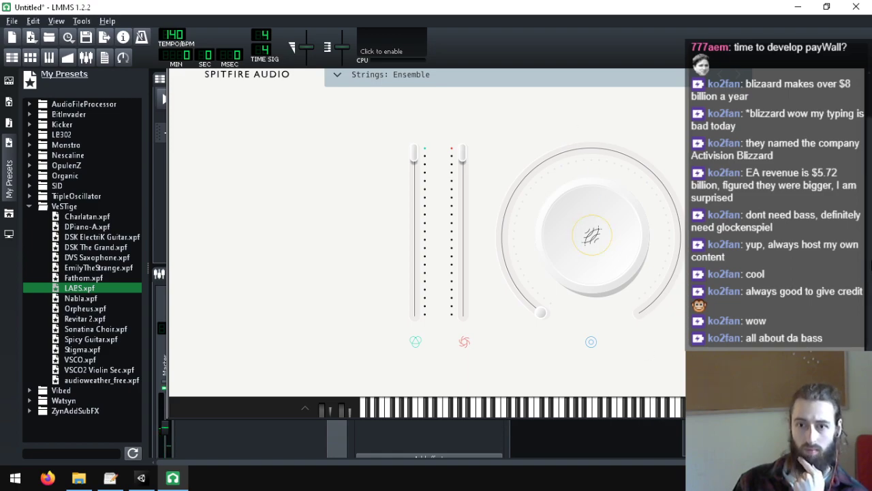
{"action": "left_click_drag", "start_coordinate": [869, 190], "coordinate": [868, 133]}
{"action": "left_click_drag", "start_coordinate": [398, 80], "coordinate": [513, 409]}
{"action": "left_click", "coordinate": [716, 385]}
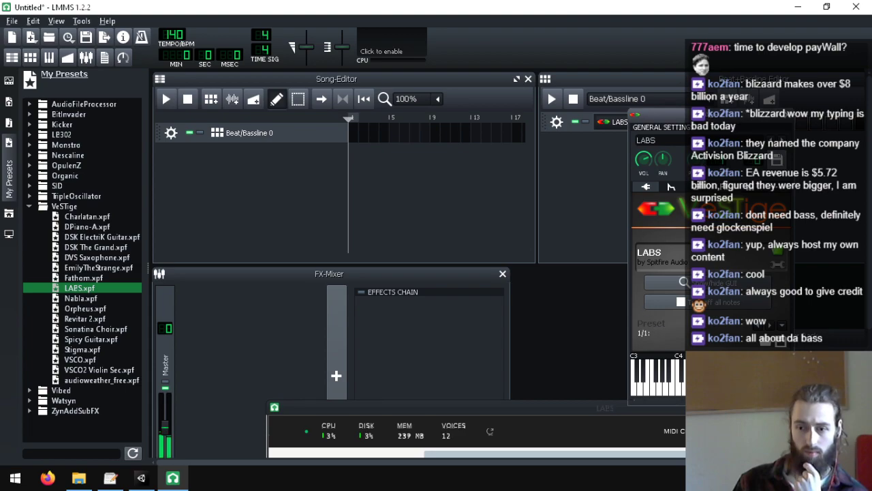
- Rearrange the LABS window to reach both keyboards and compare a note on the plugin's keyboard with the instrument's piano
{"action": "double_click", "coordinate": [552, 409]}
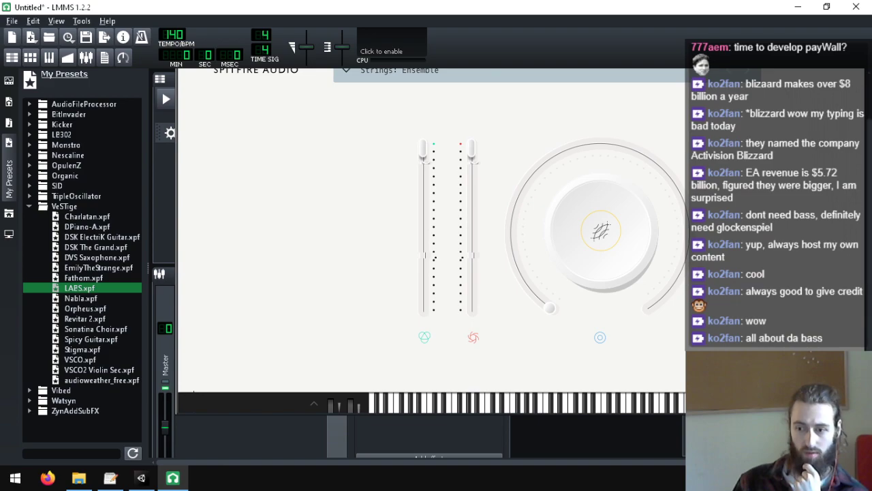
{"action": "double_click", "coordinate": [590, 76]}
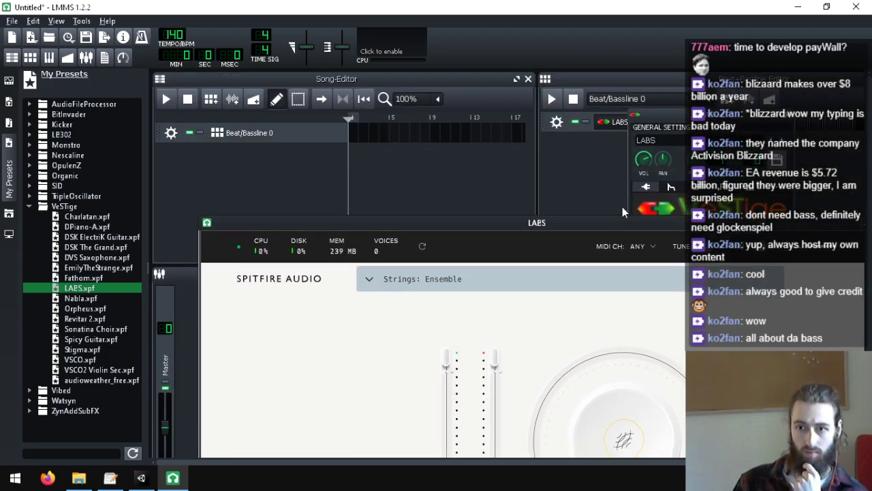
{"action": "left_click_drag", "start_coordinate": [502, 223], "coordinate": [465, 316]}
{"action": "left_click_drag", "start_coordinate": [868, 273], "coordinate": [868, 424]}
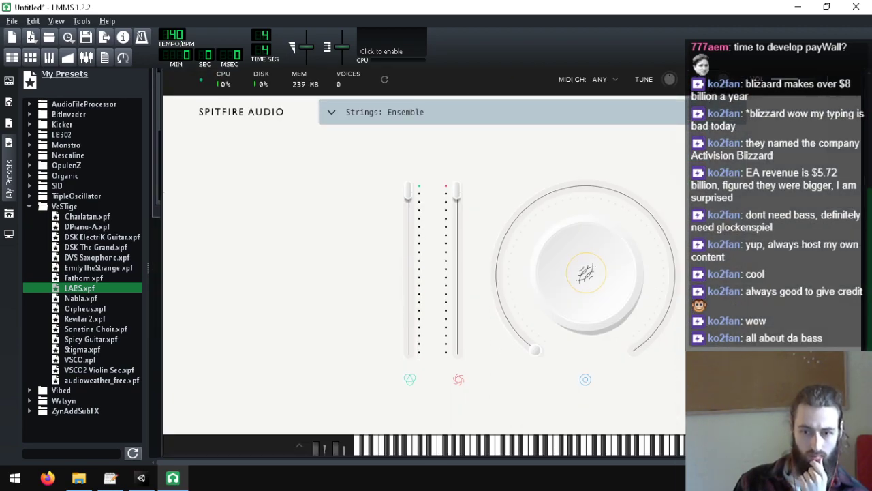
{"action": "left_click", "coordinate": [549, 448]}
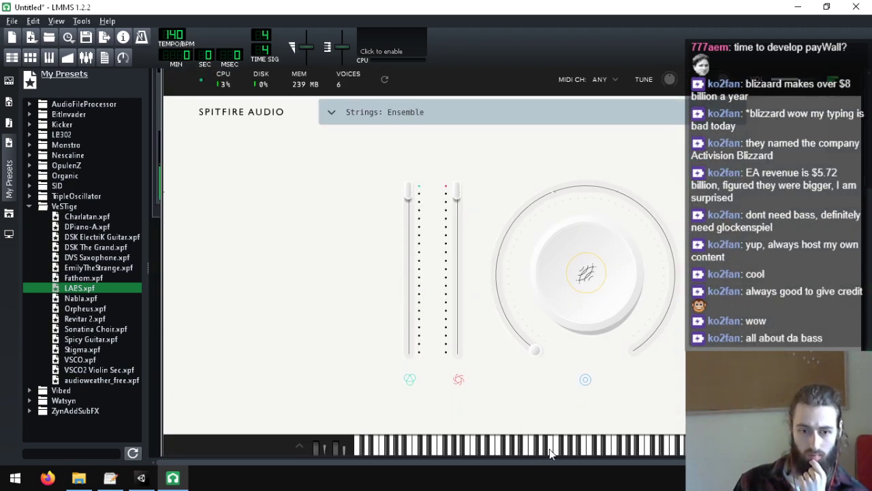
{"action": "left_click_drag", "start_coordinate": [867, 314], "coordinate": [868, 153]}
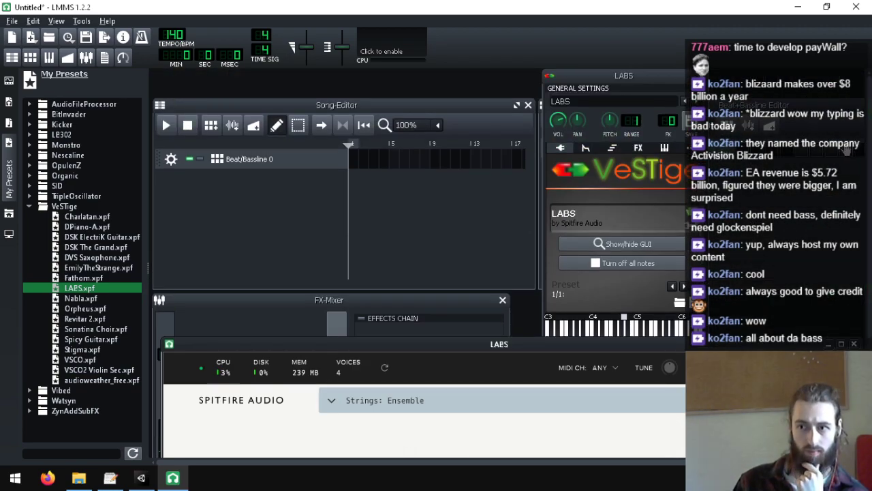
{"action": "left_click", "coordinate": [626, 333]}
{"action": "left_click", "coordinate": [628, 341]}
{"action": "left_click", "coordinate": [626, 351]}
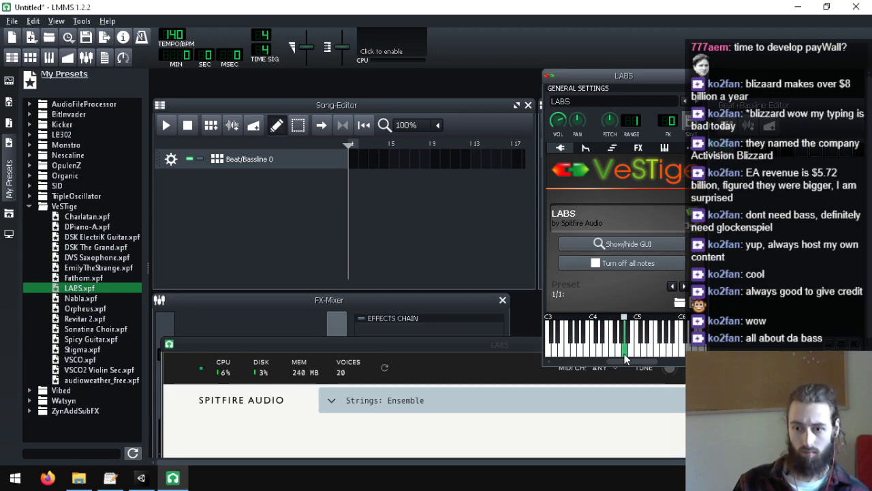
- Play several lower notes on the LABS keyboard and compare them with a note on the instrument window's piano
{"action": "left_click_drag", "start_coordinate": [868, 310], "coordinate": [868, 460]}
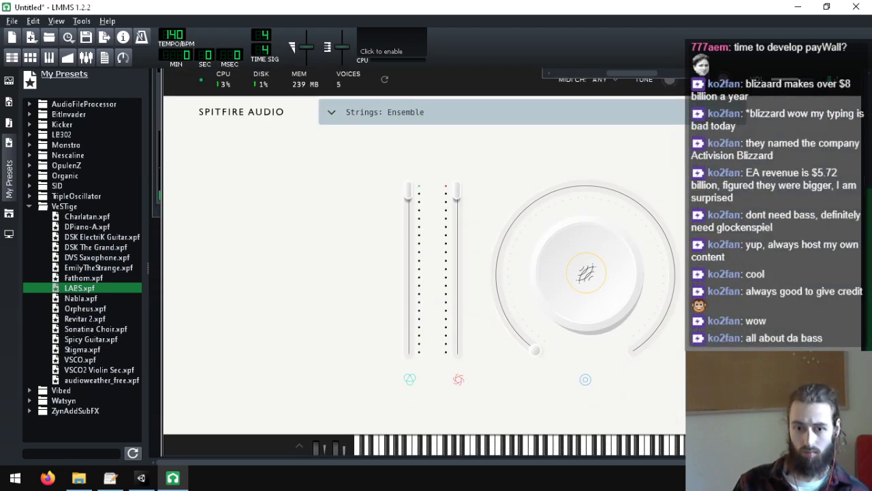
{"action": "left_click", "coordinate": [555, 444]}
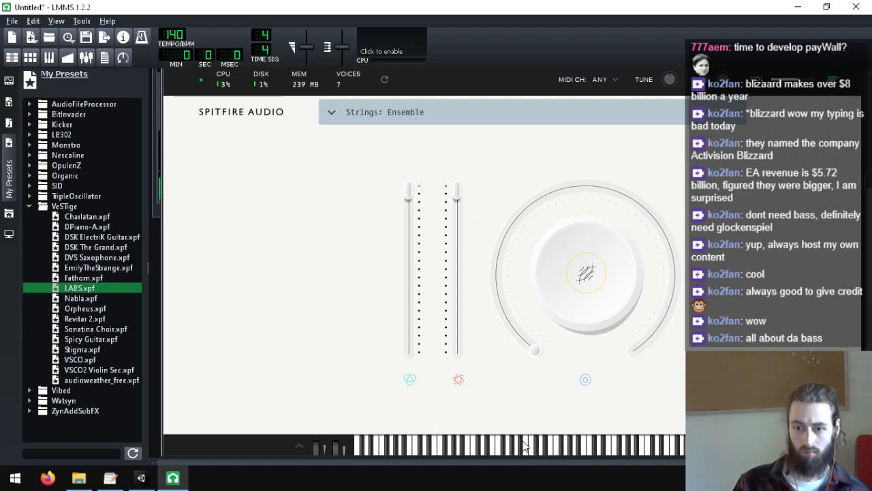
{"action": "left_click", "coordinate": [528, 444]}
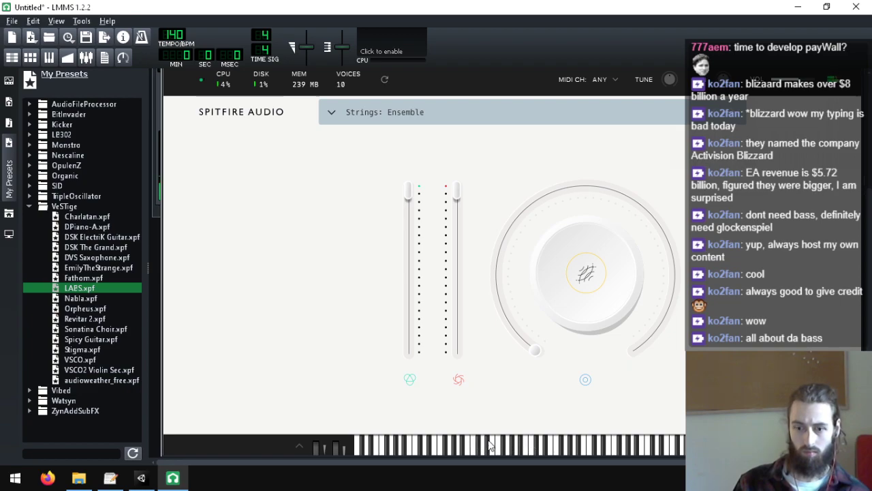
{"action": "left_click", "coordinate": [499, 444]}
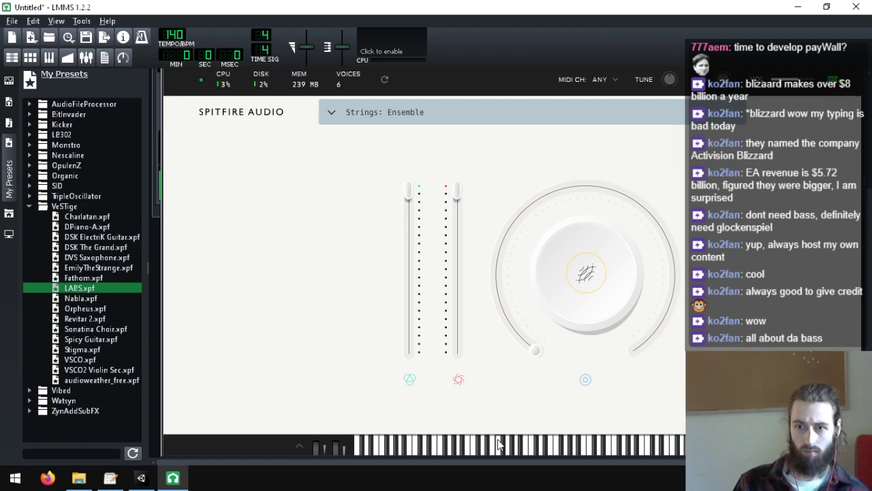
{"action": "left_click_drag", "start_coordinate": [866, 355], "coordinate": [825, 58]}
{"action": "left_click", "coordinate": [628, 334]}
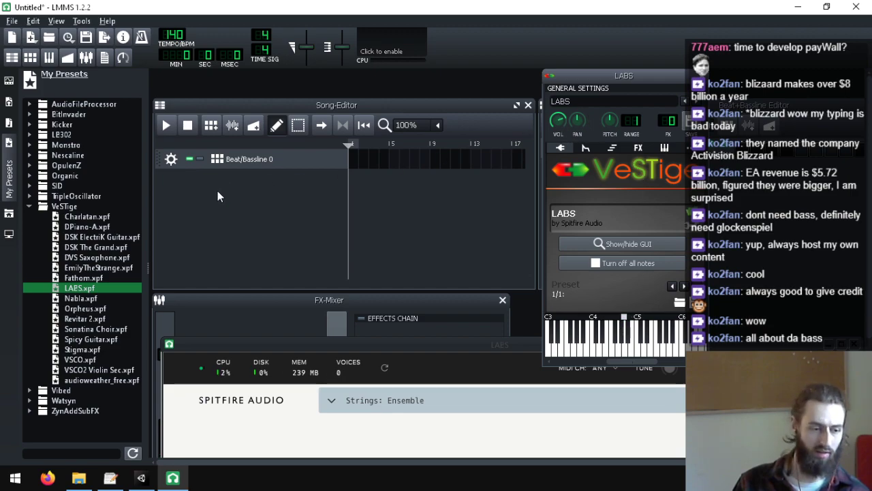
- Start a new empty project, discarding the unsaved changes
{"action": "left_click", "coordinate": [9, 21]}
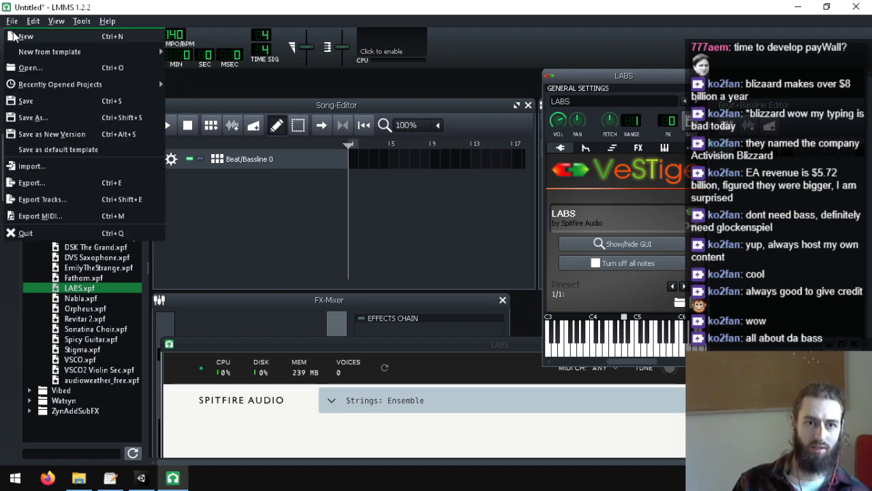
{"action": "left_click", "coordinate": [15, 36]}
{"action": "left_click", "coordinate": [504, 254]}
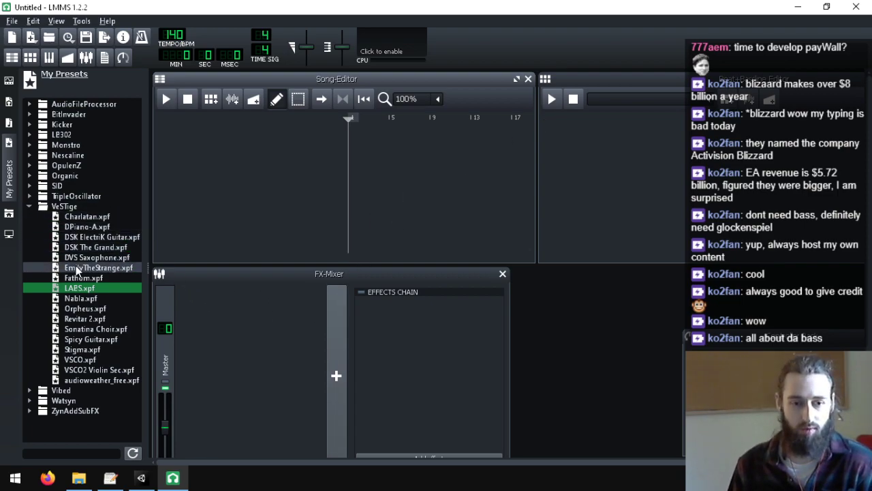
- Add a VeSTige instrument to the Beat+Bassline Editor and open its instrument window
{"action": "left_click", "coordinate": [10, 144]}
{"action": "left_click", "coordinate": [10, 126]}
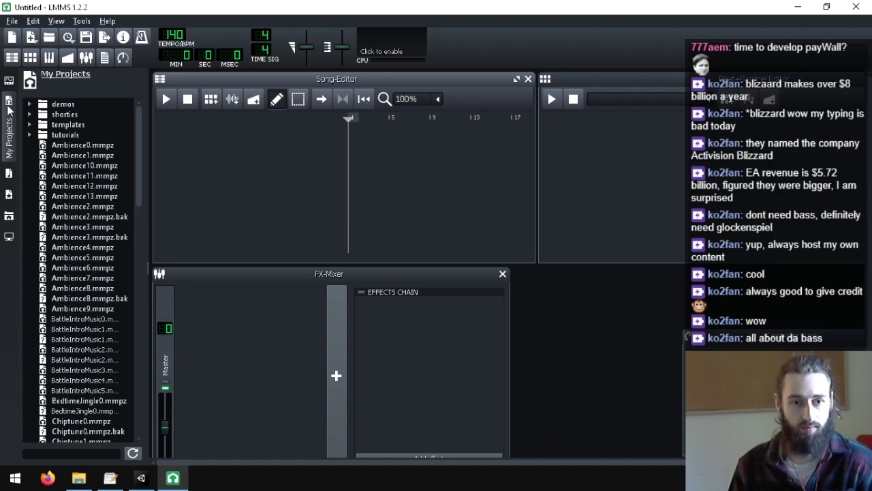
{"action": "left_click", "coordinate": [8, 81]}
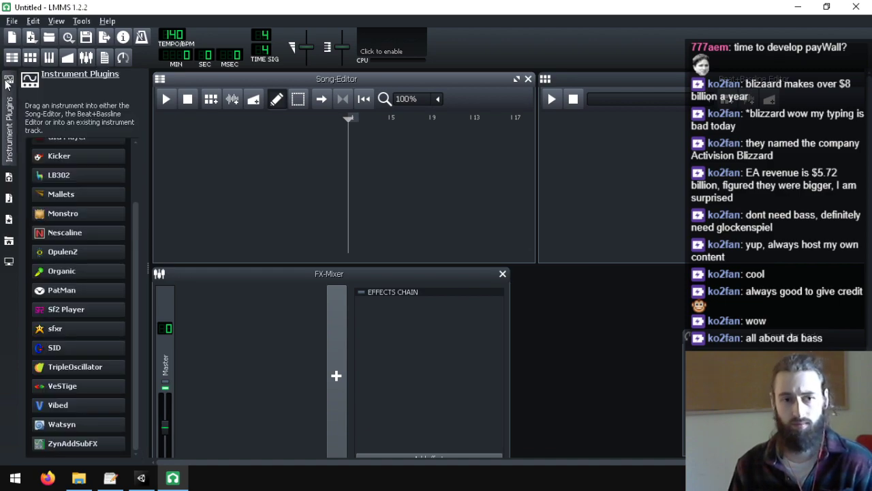
{"action": "left_click_drag", "start_coordinate": [60, 403], "coordinate": [664, 141]}
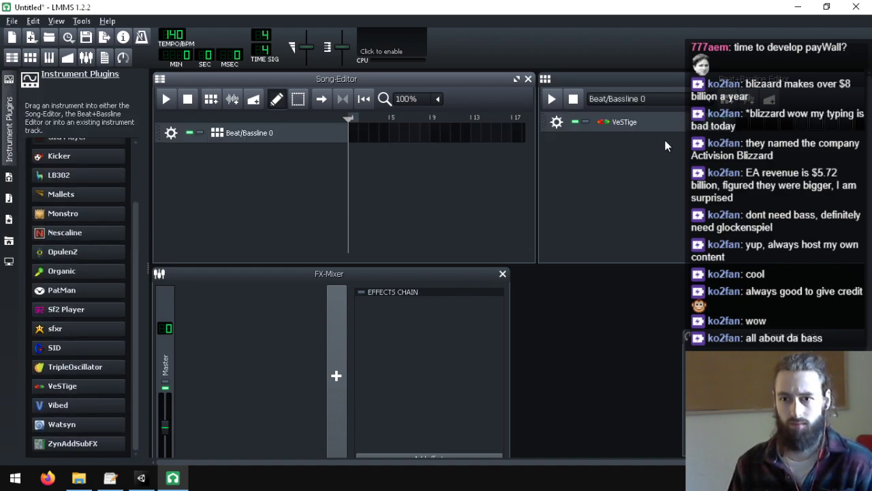
{"action": "left_click", "coordinate": [651, 127]}
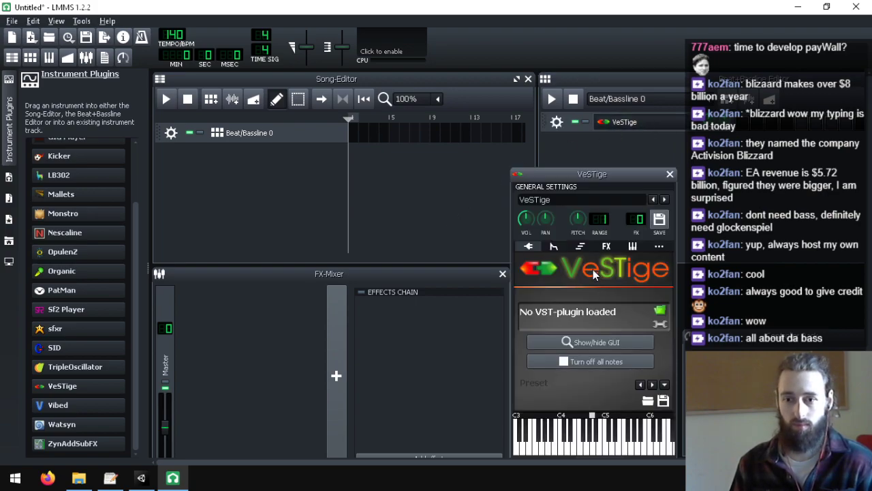
- Load the VSCO2 Bassoon - 64.dll plugin into the VeSTige instrument and move its plugin window aside
{"action": "left_click", "coordinate": [659, 310]}
{"action": "scroll", "coordinate": [395, 259], "scroll_direction": "down", "scroll_amount": 10}
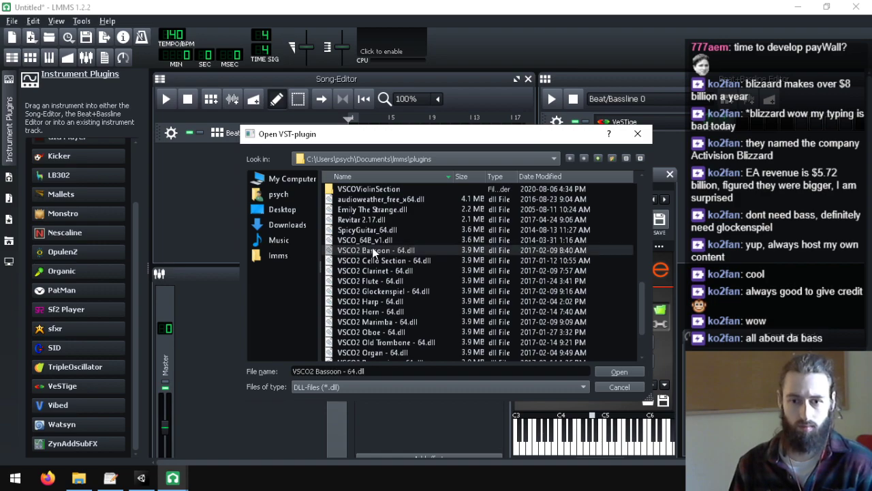
{"action": "double_click", "coordinate": [372, 249]}
{"action": "left_click_drag", "start_coordinate": [527, 204], "coordinate": [396, 107]}
- Save the loaded instrument as a preset named VSCO2 Bassoon in the VeSTige presets folder
{"action": "left_click", "coordinate": [554, 381]}
{"action": "left_click", "coordinate": [660, 220]}
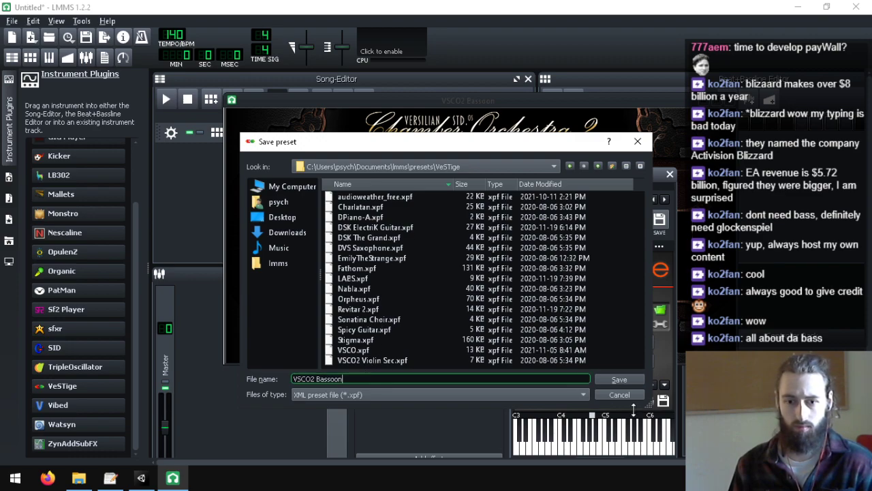
{"action": "left_click", "coordinate": [627, 378]}
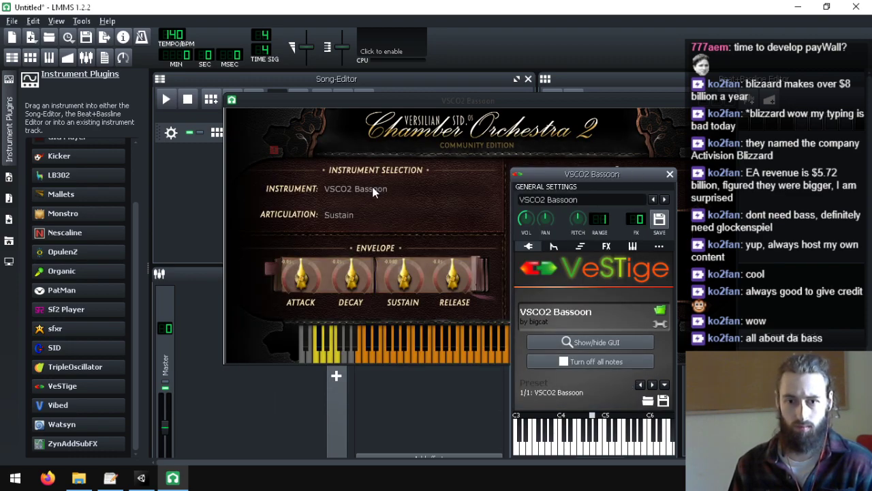
- Load the VSCO2 Cello Section - 64.dll plugin into the VeSTige instrument and move its plugin window aside
{"action": "left_click", "coordinate": [659, 310]}
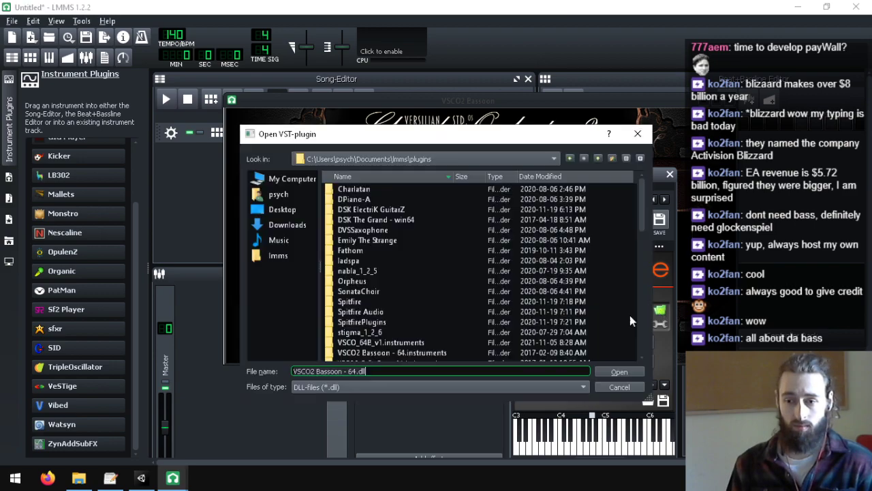
{"action": "scroll", "coordinate": [429, 272], "scroll_direction": "down", "scroll_amount": 10}
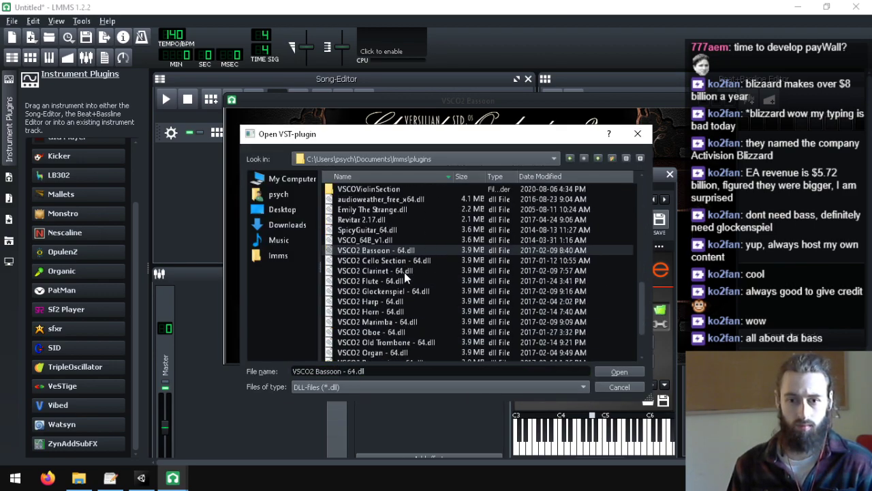
{"action": "left_click", "coordinate": [386, 261]}
{"action": "double_click", "coordinate": [386, 261]}
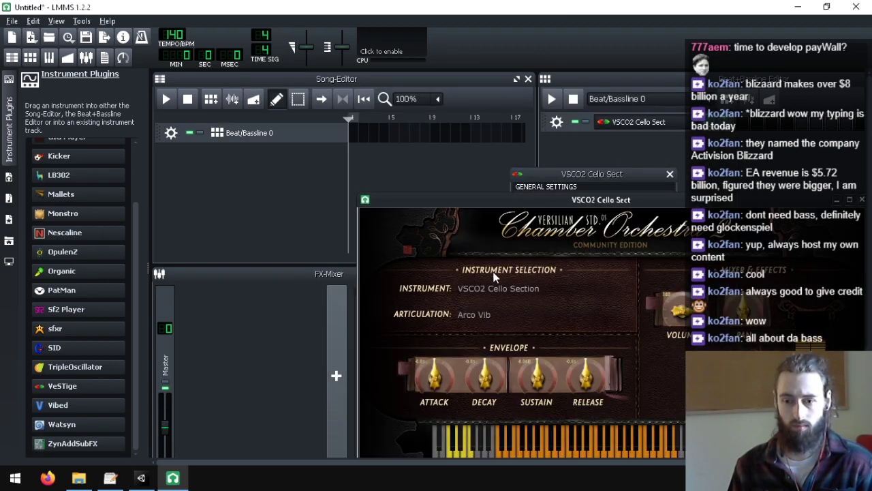
{"action": "left_click_drag", "start_coordinate": [503, 198], "coordinate": [384, 69]}
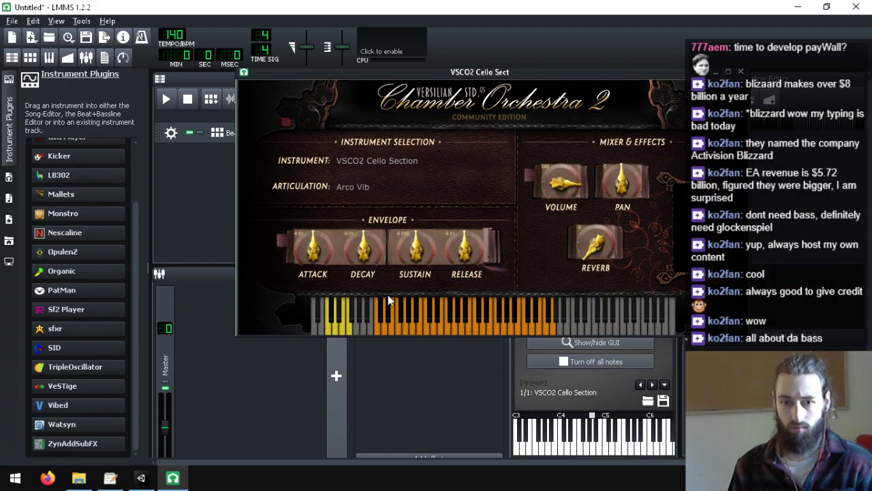
- Play several low and high test notes on the cello section plugin's keyboard to hear its sound
{"action": "left_click", "coordinate": [452, 334]}
{"action": "left_click", "coordinate": [507, 332]}
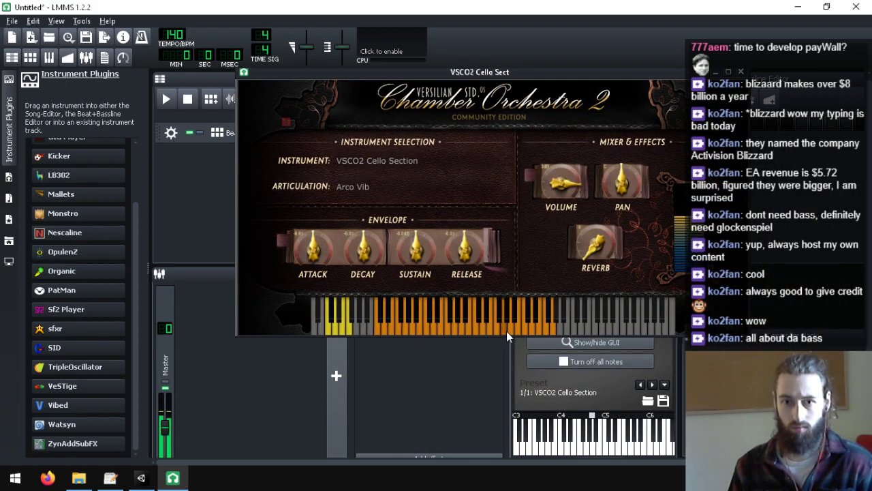
{"action": "left_click", "coordinate": [397, 332]}
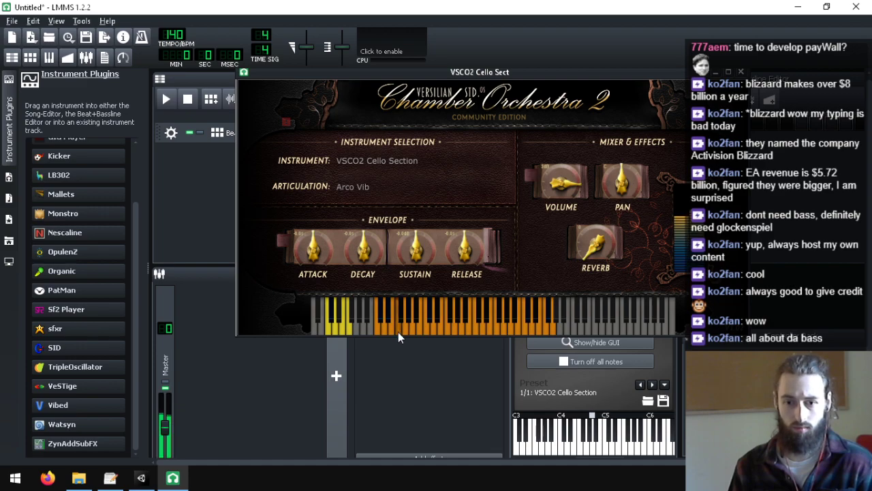
{"action": "left_click", "coordinate": [488, 332]}
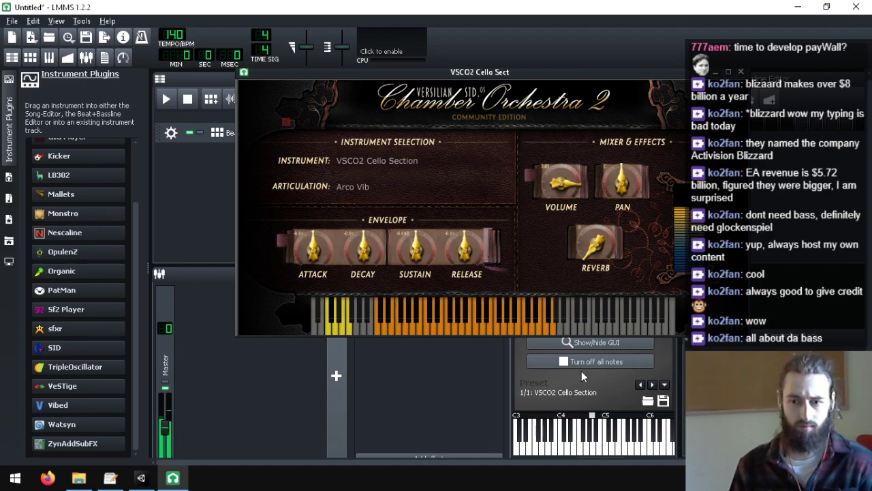
- Save the cello instrument as a preset named VSCO2 Cello Sect in the VeSTige presets folder
{"action": "left_click", "coordinate": [632, 344]}
{"action": "left_click", "coordinate": [659, 219]}
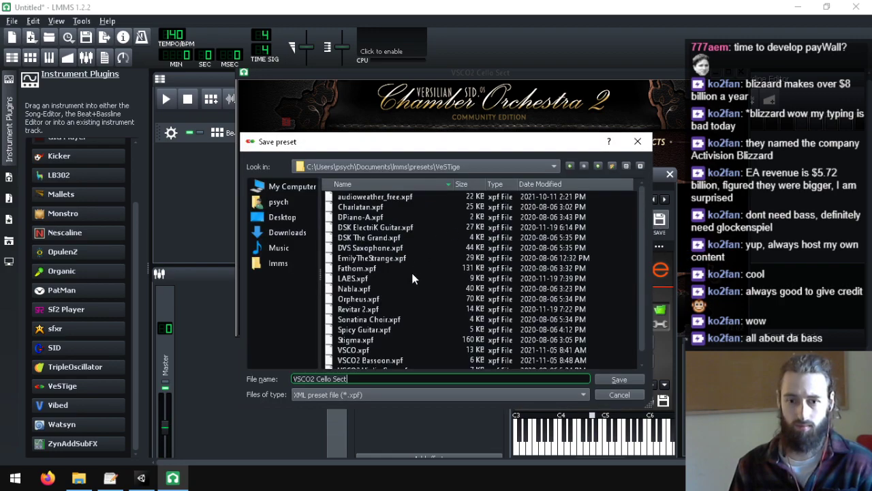
{"action": "left_click", "coordinate": [619, 380]}
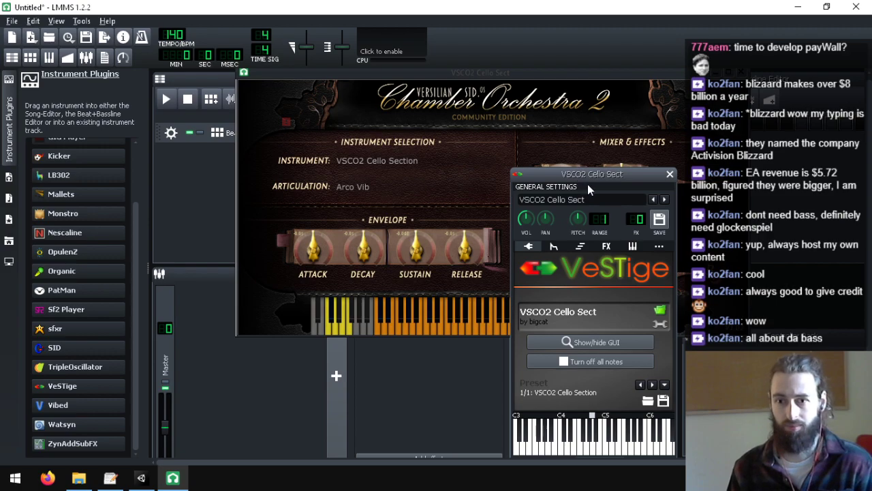
- Replace the loaded plugin with VSCO2 Clarinet - 64.dll in the VeSTige instrument
{"action": "left_click", "coordinate": [659, 311]}
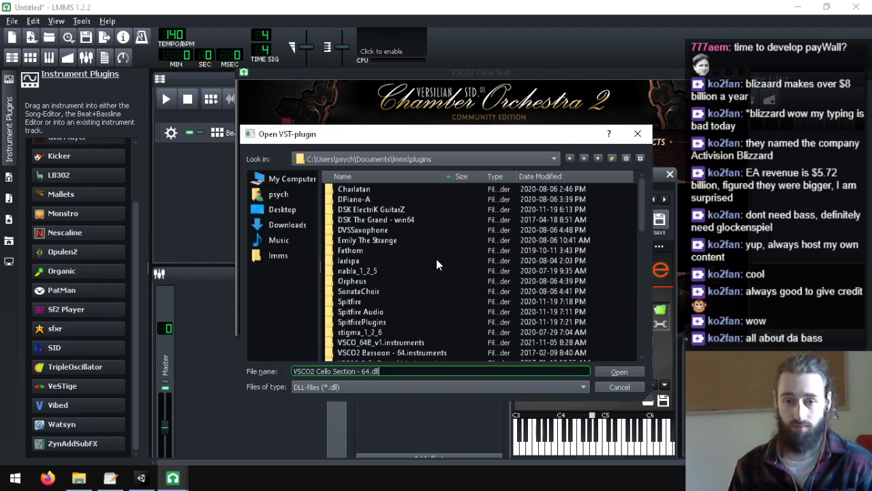
{"action": "scroll", "coordinate": [436, 264], "scroll_direction": "down", "scroll_amount": 10}
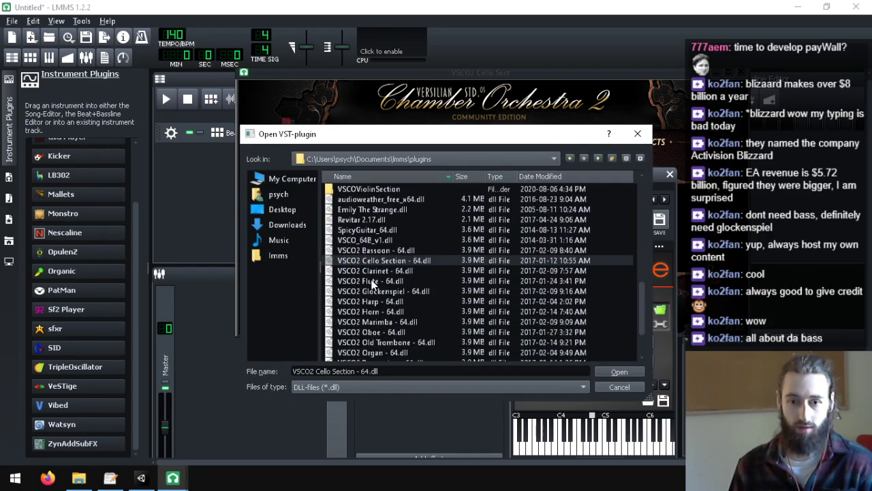
{"action": "double_click", "coordinate": [373, 271]}
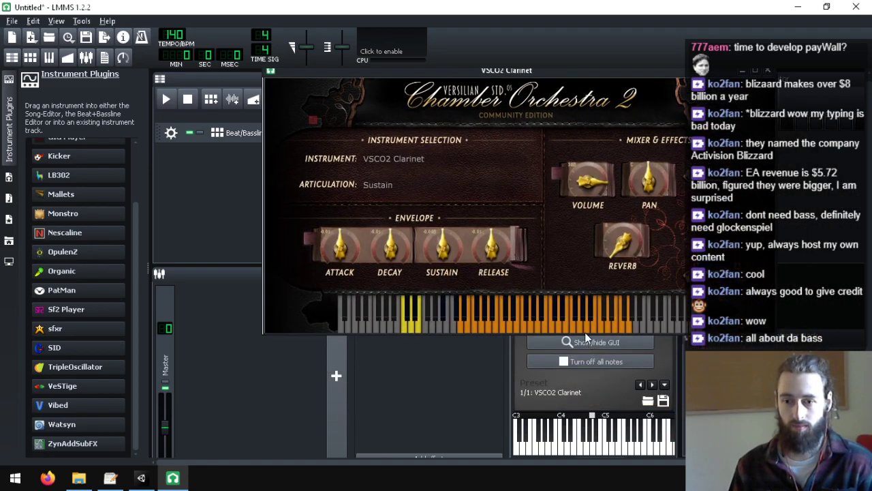
- Play several test notes across the playable range of the clarinet plugin's keyboard
{"action": "left_click", "coordinate": [584, 332]}
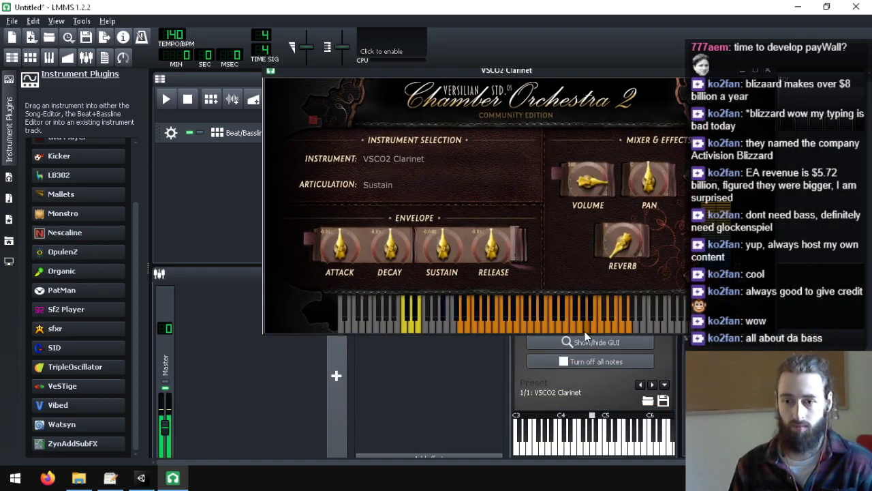
{"action": "left_click", "coordinate": [504, 329]}
{"action": "left_click", "coordinate": [534, 331]}
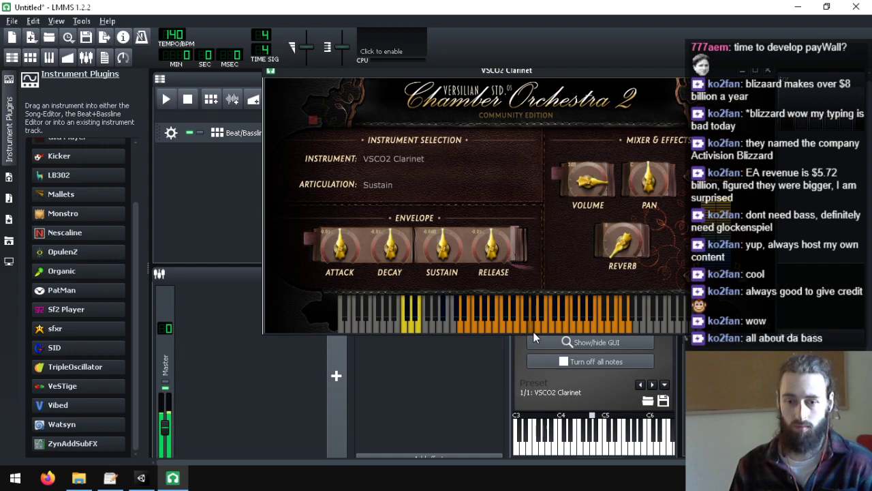
{"action": "left_click", "coordinate": [544, 332]}
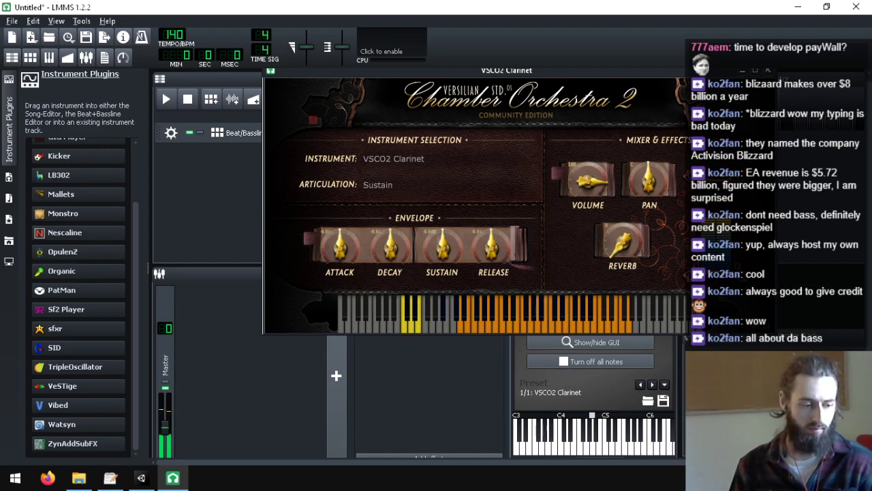
- Test clarinet notes on the VeSTige keyboard at different instrument volumes, moving the instrument window up to expose the whole keyboard
{"action": "left_click", "coordinate": [536, 401]}
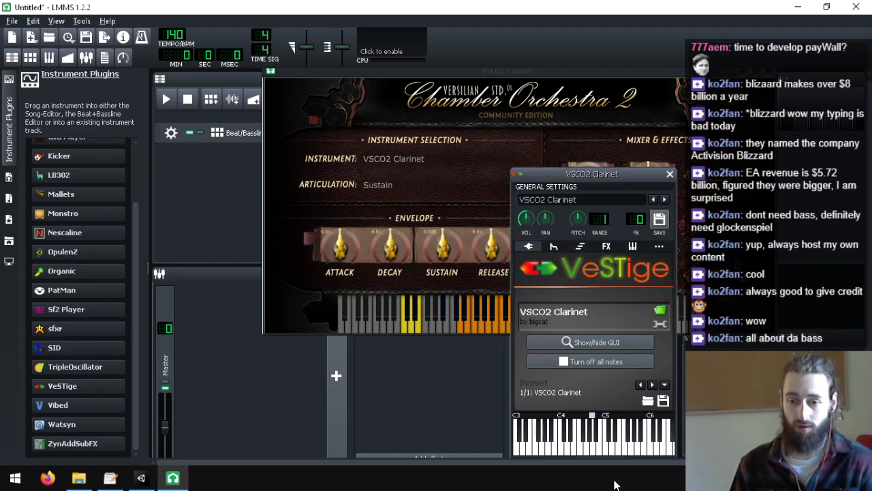
{"action": "left_click", "coordinate": [587, 451]}
{"action": "left_click", "coordinate": [599, 453]}
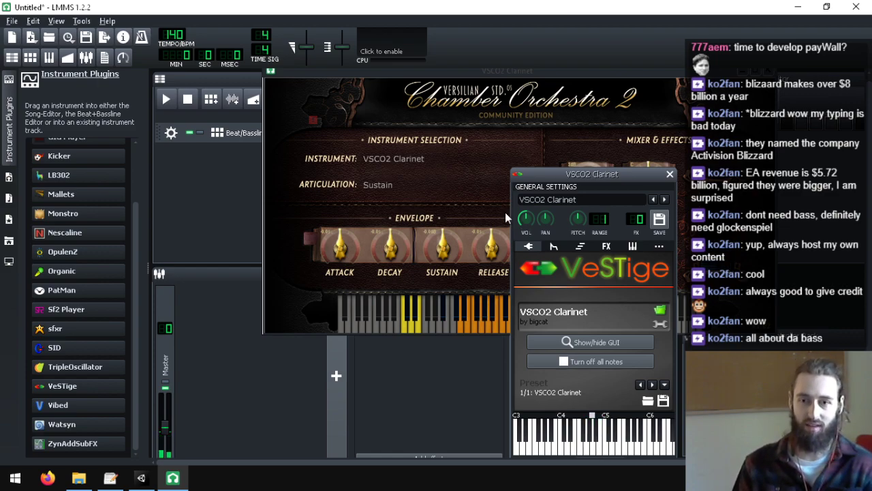
{"action": "left_click", "coordinate": [592, 452]}
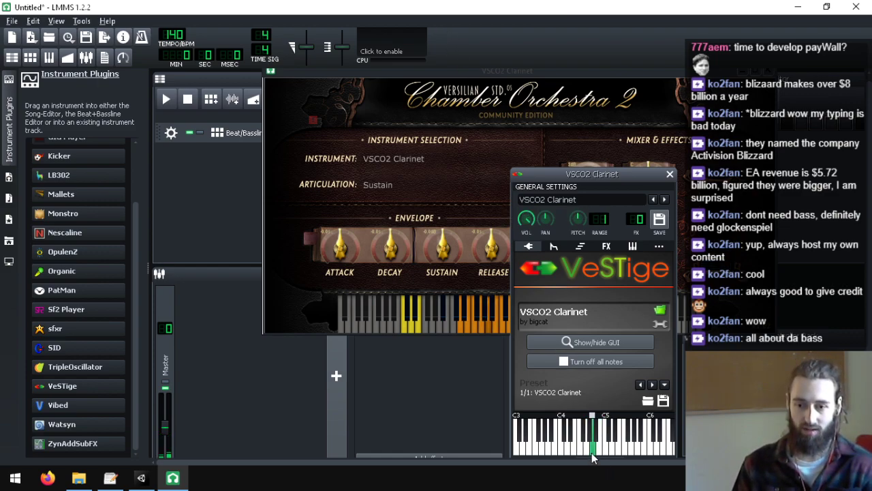
{"action": "left_click_drag", "start_coordinate": [583, 173], "coordinate": [575, 126]}
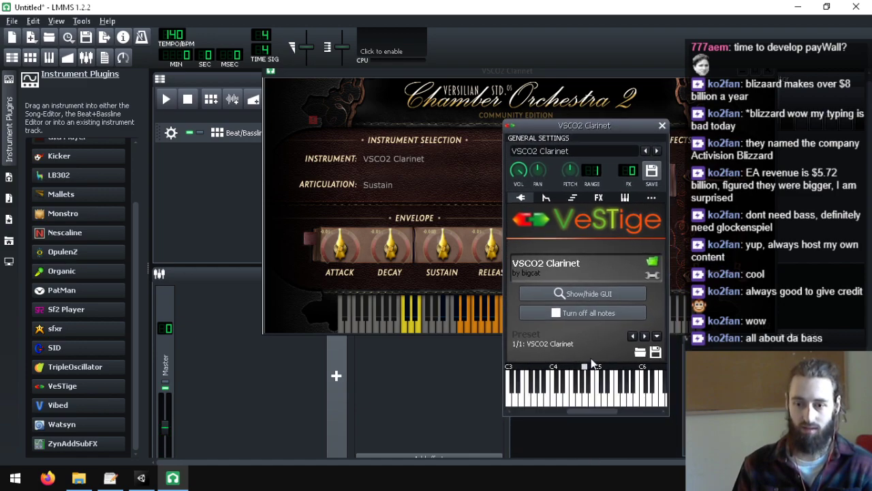
{"action": "scroll", "coordinate": [582, 393], "scroll_direction": "down", "scroll_amount": 1}
{"action": "left_click", "coordinate": [585, 371]}
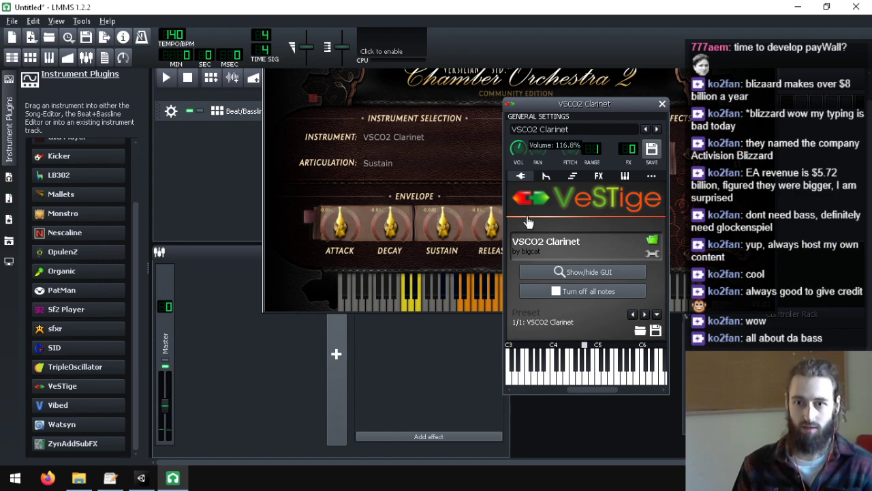
- Check the clarinet plugin's instrument list, compare notes on the plugin and VeSTige keyboards, and inspect the instrument's MIDI settings
{"action": "left_click", "coordinate": [423, 142]}
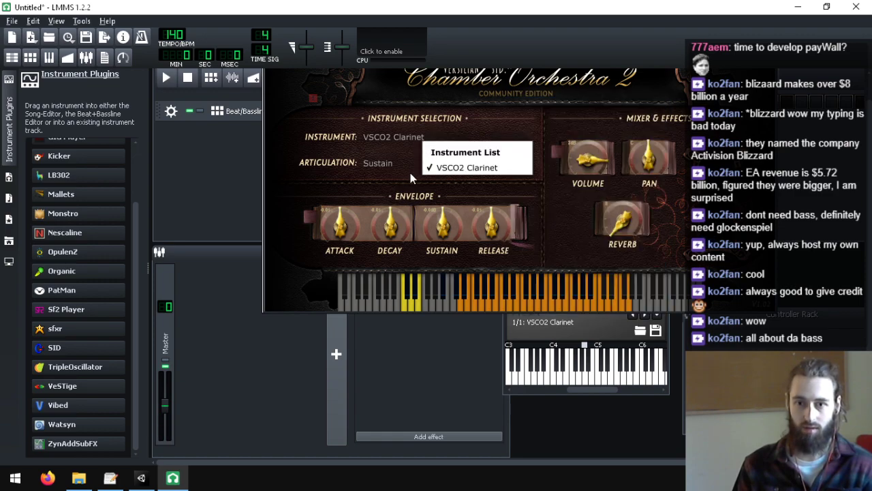
{"action": "left_click", "coordinate": [529, 305]}
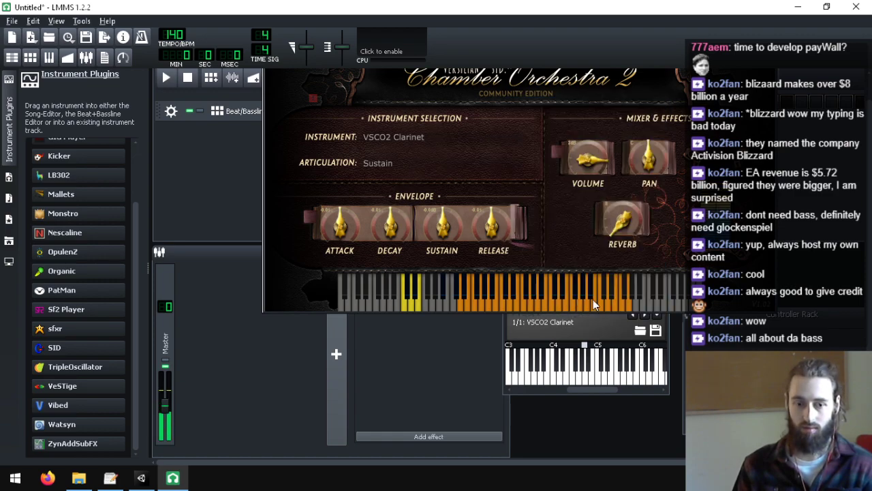
{"action": "left_click", "coordinate": [492, 309]}
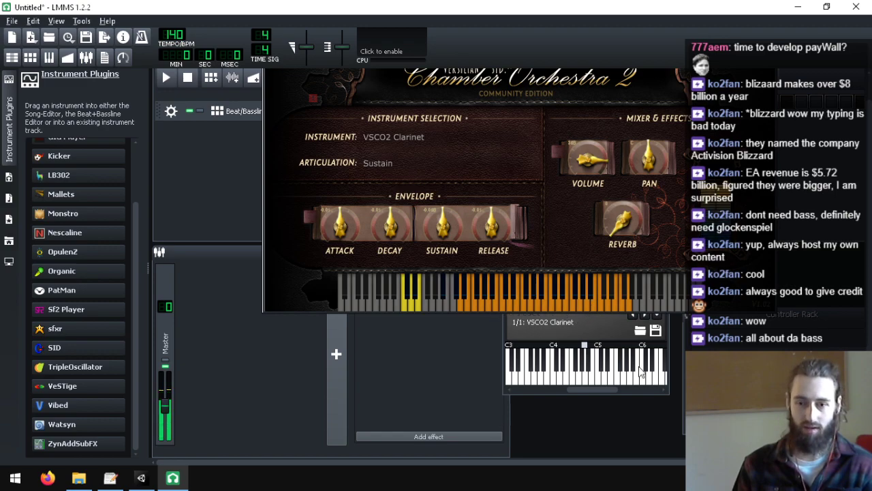
{"action": "left_click", "coordinate": [585, 383]}
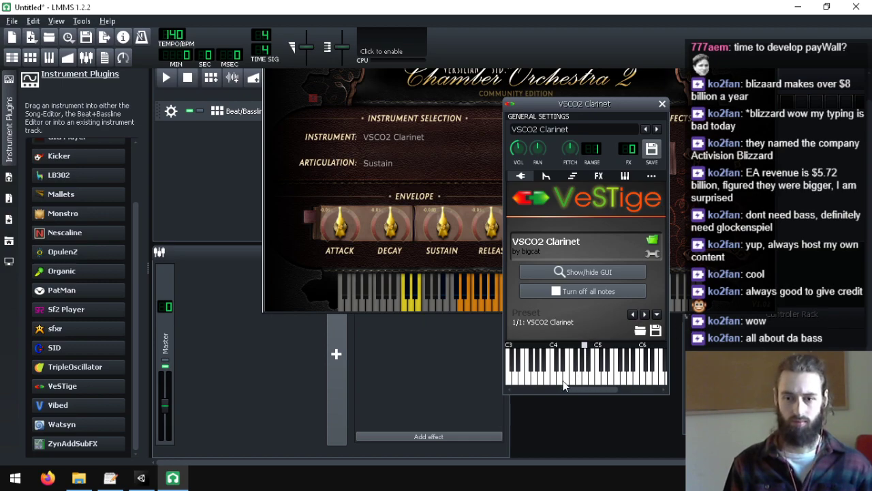
{"action": "left_click", "coordinate": [477, 309]}
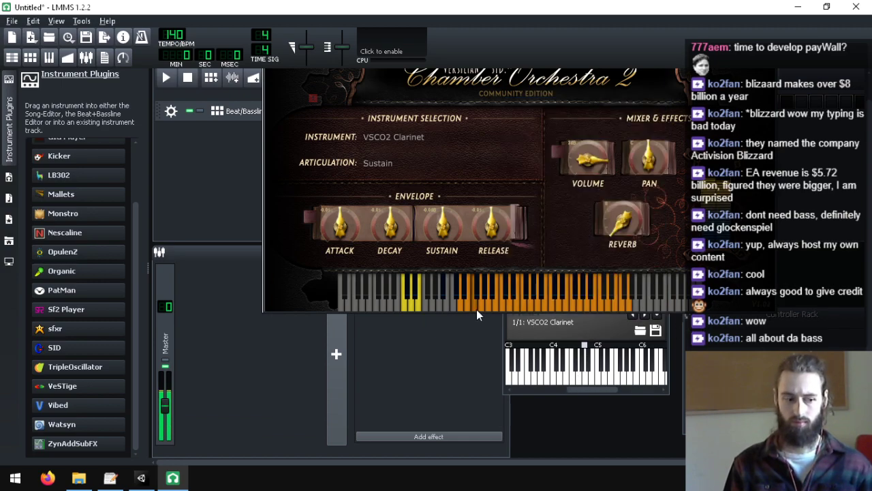
{"action": "left_click", "coordinate": [570, 379]}
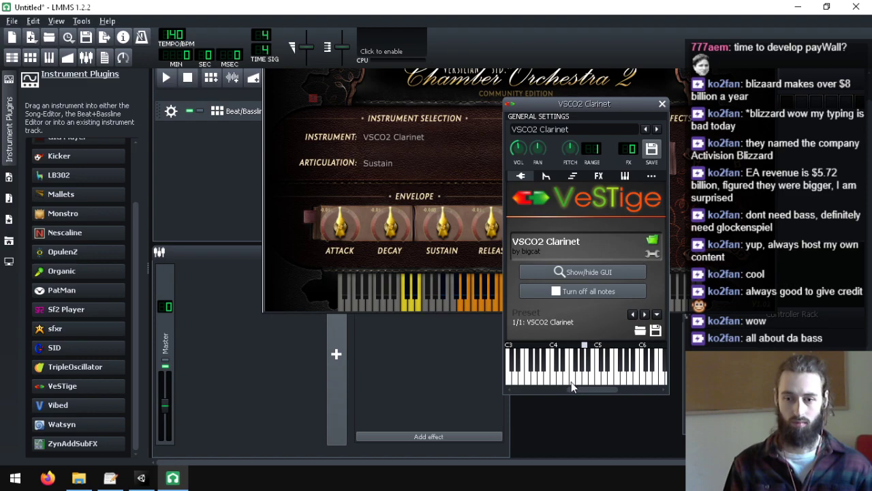
{"action": "left_click", "coordinate": [571, 381]}
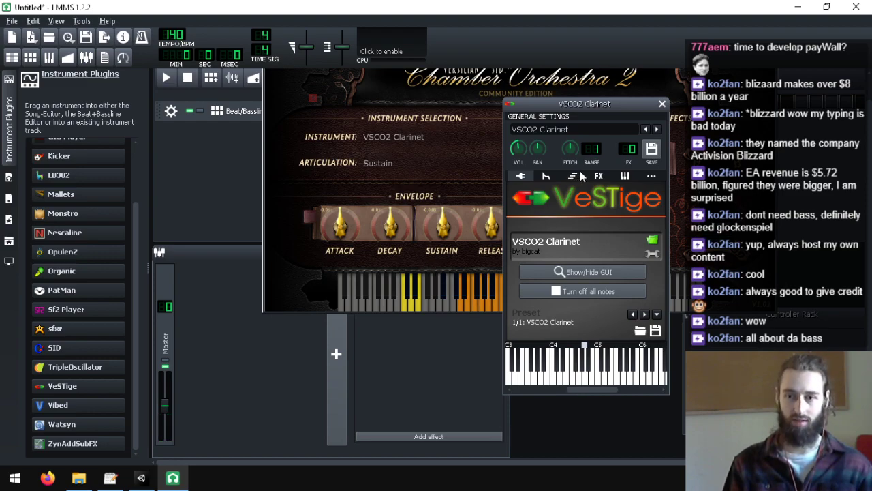
{"action": "left_click", "coordinate": [623, 176]}
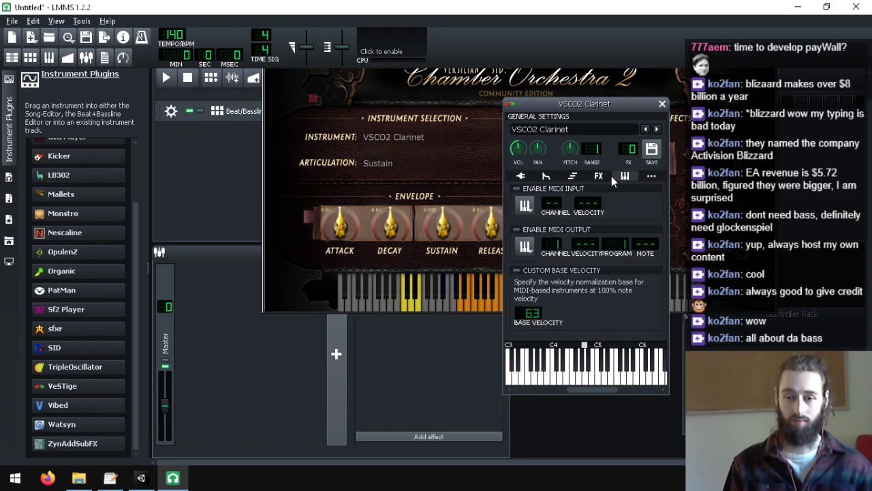
{"action": "left_click", "coordinate": [520, 176]}
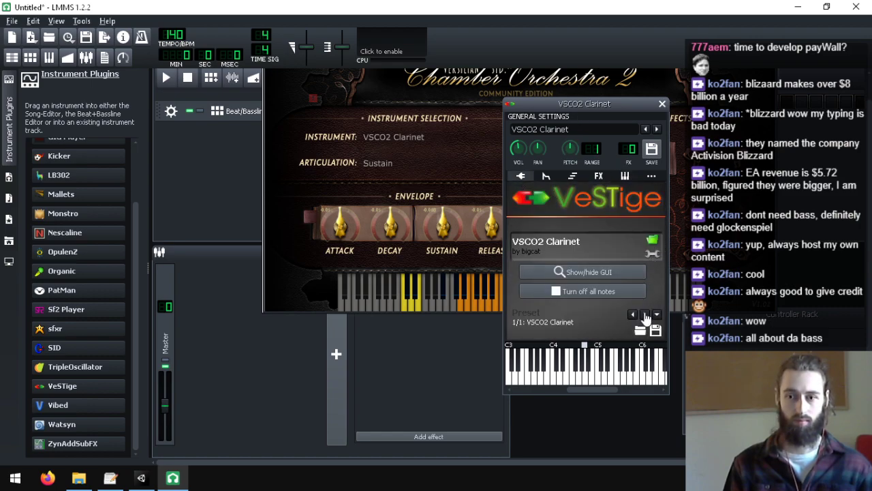
- Save the clarinet instrument as an XML preset named VSCO2 Clarinet in the VeSTige presets folder
{"action": "left_click", "coordinate": [656, 331]}
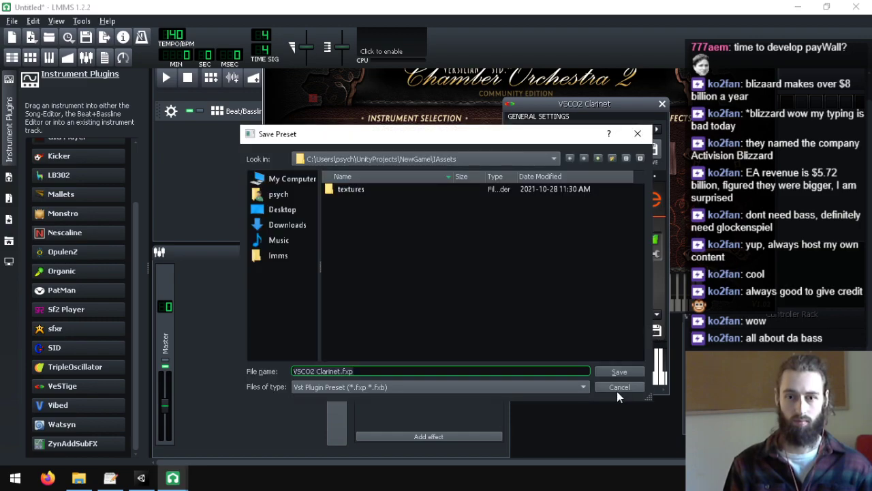
{"action": "left_click", "coordinate": [617, 391]}
{"action": "left_click", "coordinate": [660, 159]}
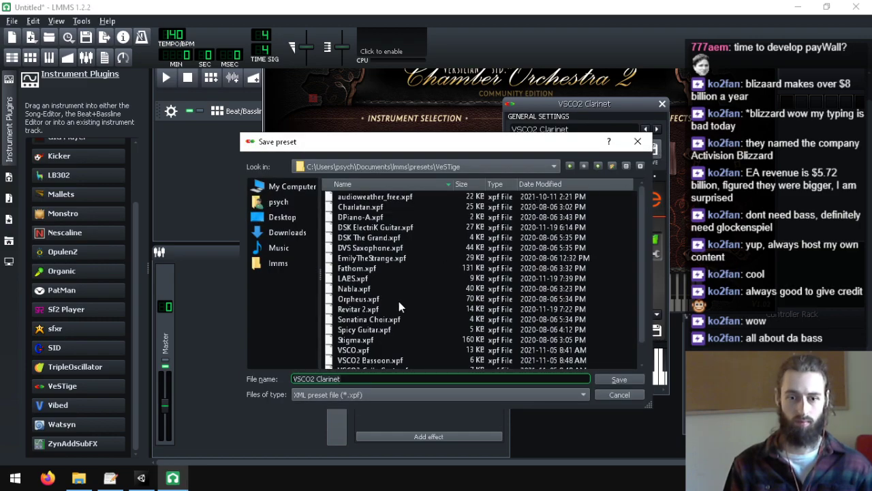
{"action": "left_click", "coordinate": [628, 379]}
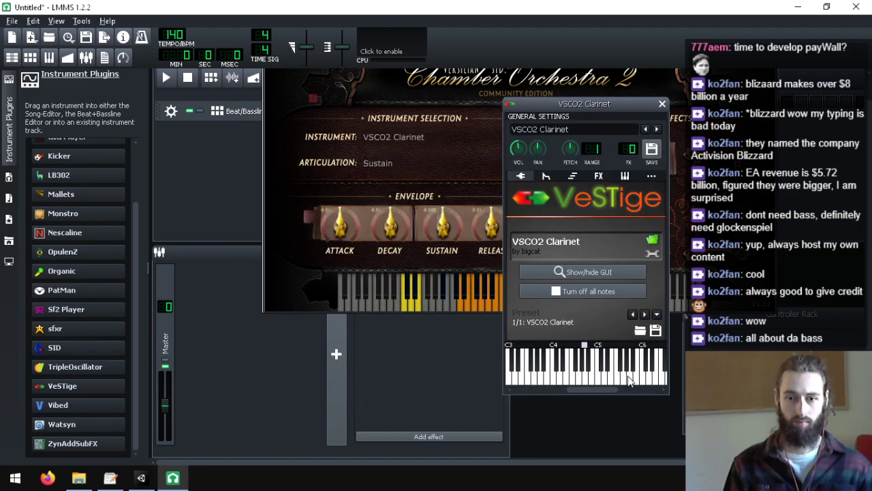
- Load the VSCO2 Flute - 64.dll plugin into the VeSTige instrument and move its plugin window aside
{"action": "left_click", "coordinate": [652, 240]}
{"action": "scroll", "coordinate": [412, 252], "scroll_direction": "down", "scroll_amount": 10}
{"action": "scroll", "coordinate": [411, 252], "scroll_direction": "down", "scroll_amount": 2}
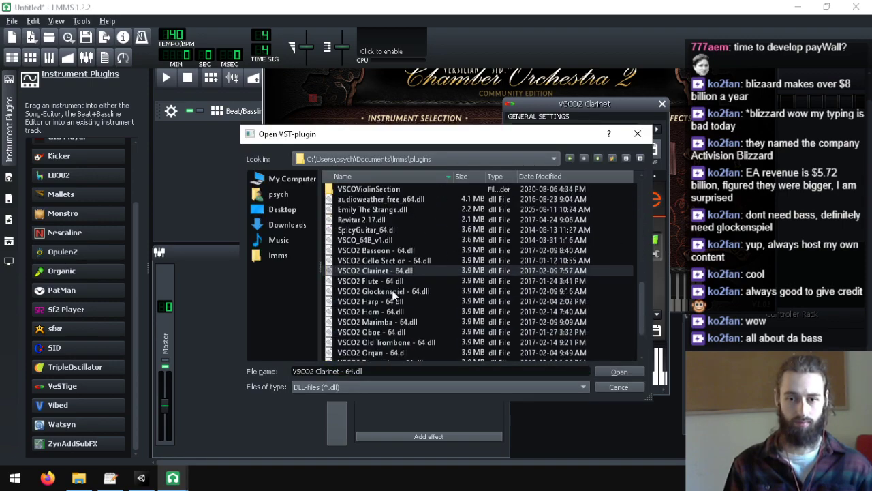
{"action": "double_click", "coordinate": [382, 281]}
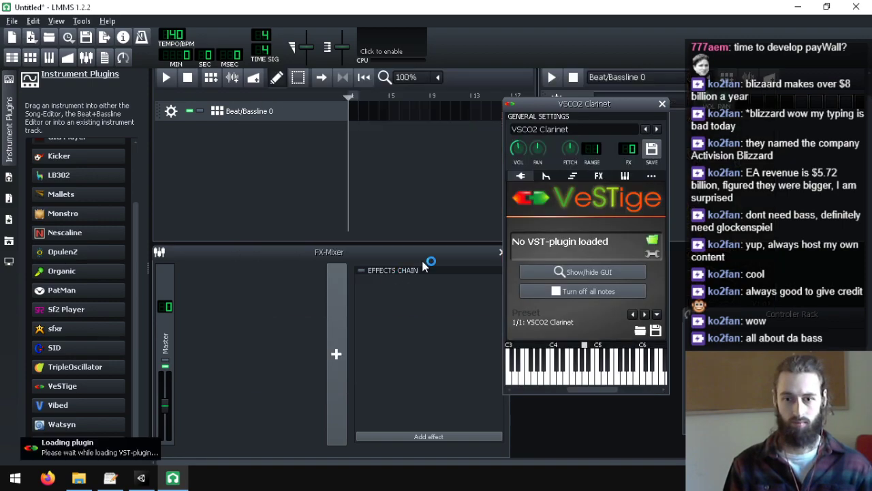
{"action": "left_click_drag", "start_coordinate": [596, 199], "coordinate": [482, 103]}
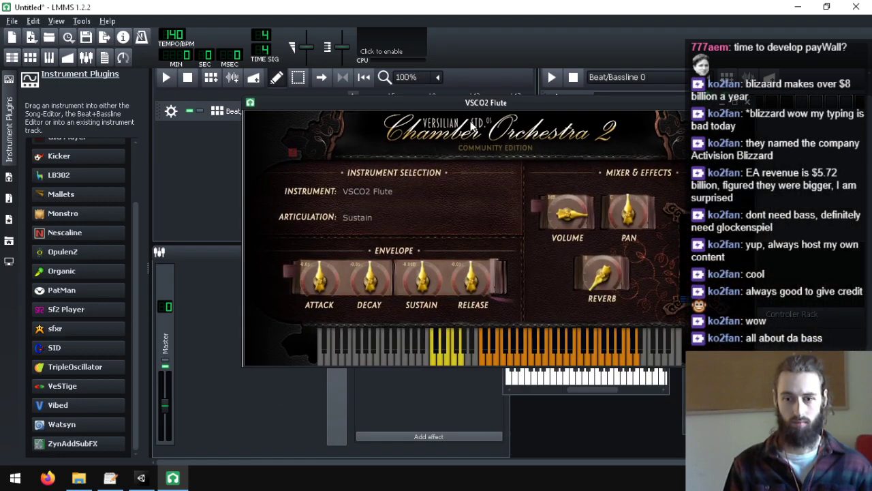
- Play several flute notes on the plugin keyboard and save the instrument as an XML preset named VSCO2 Flute
{"action": "left_click", "coordinate": [518, 348]}
{"action": "left_click", "coordinate": [547, 362]}
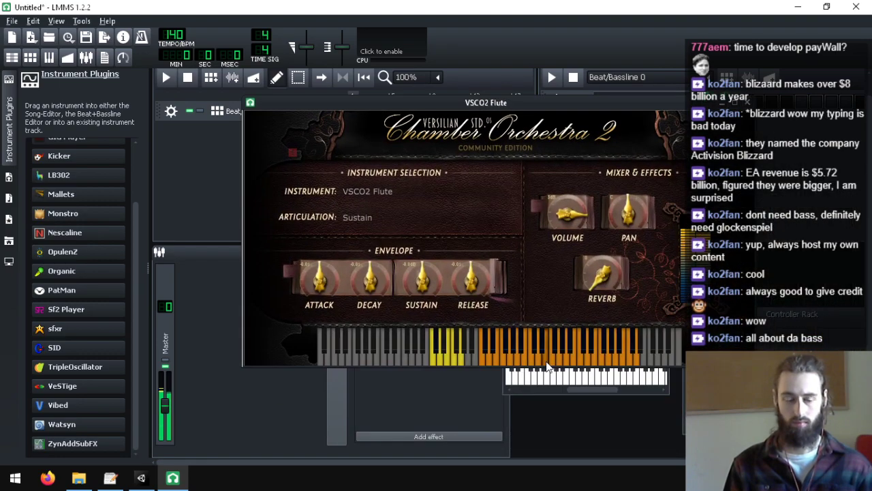
{"action": "left_click", "coordinate": [580, 362]}
{"action": "left_click", "coordinate": [590, 393]}
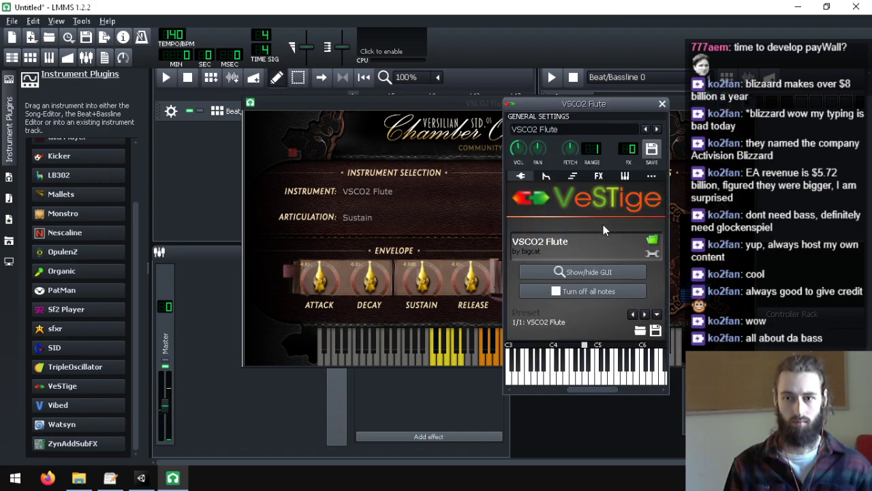
{"action": "left_click", "coordinate": [662, 150]}
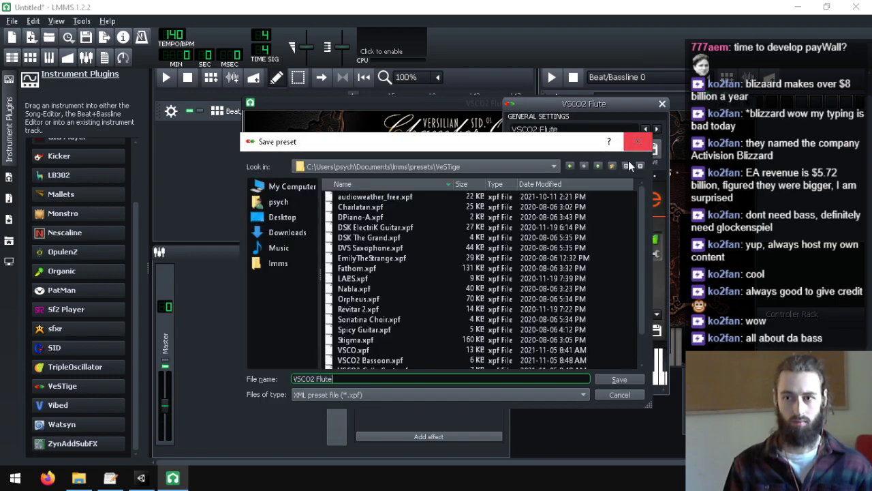
{"action": "left_click", "coordinate": [619, 380]}
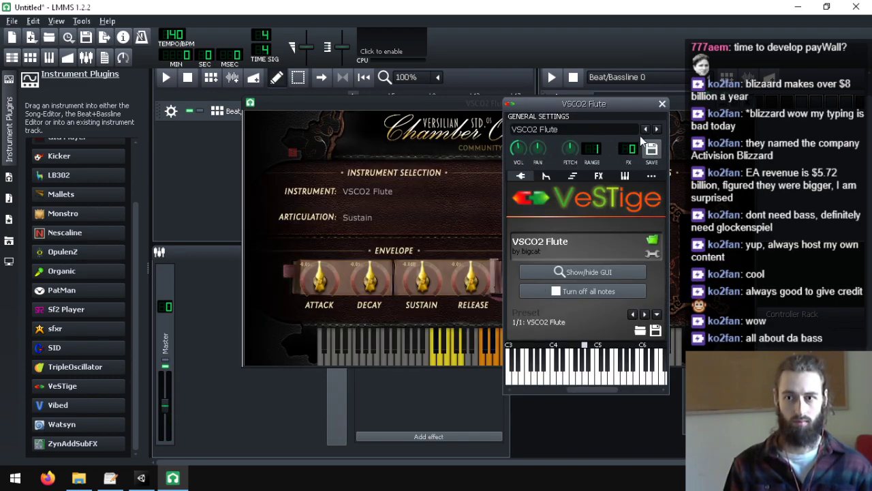
- Load VSCO2 Glockenspiel - 64.dll into the VeSTige instrument and play several notes on the plugin keyboard
{"action": "left_click", "coordinate": [652, 241]}
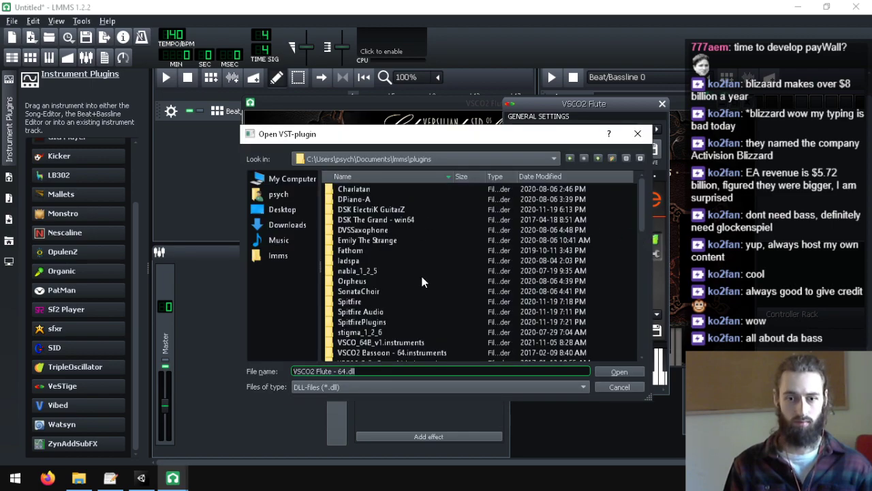
{"action": "scroll", "coordinate": [423, 282], "scroll_direction": "down", "scroll_amount": 6}
{"action": "double_click", "coordinate": [385, 235]}
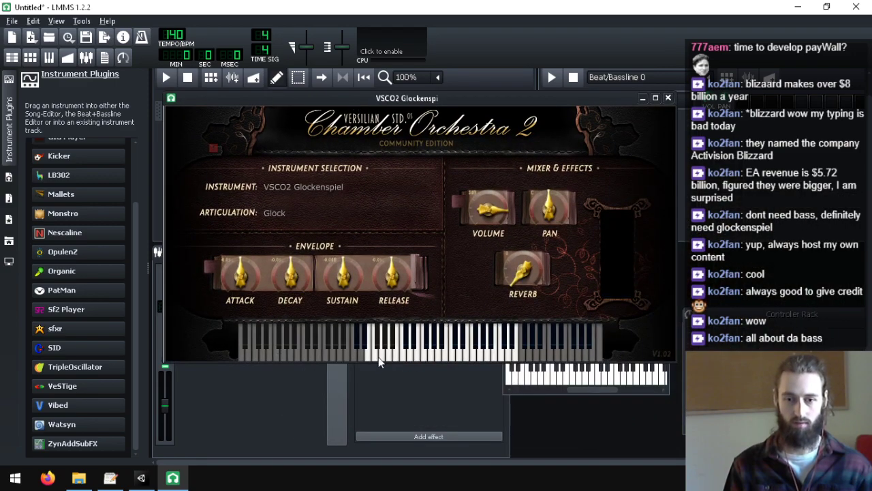
{"action": "left_click", "coordinate": [380, 359]}
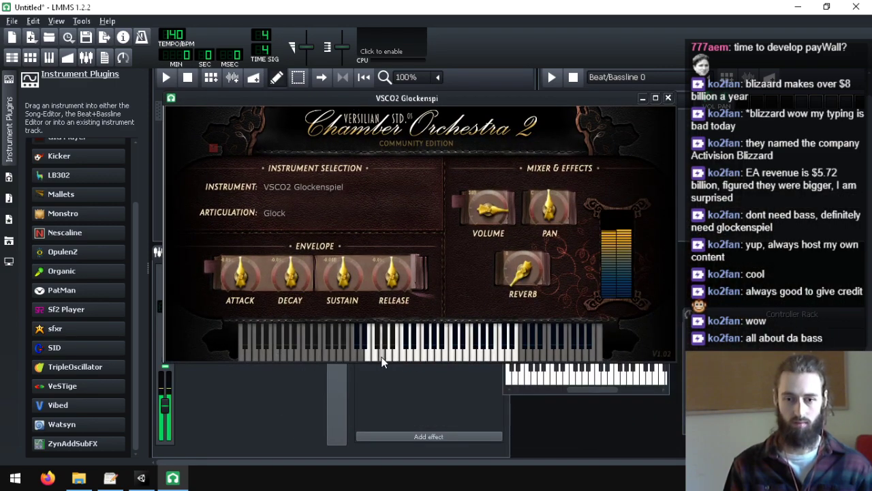
{"action": "left_click", "coordinate": [410, 354]}
{"action": "left_click", "coordinate": [450, 356]}
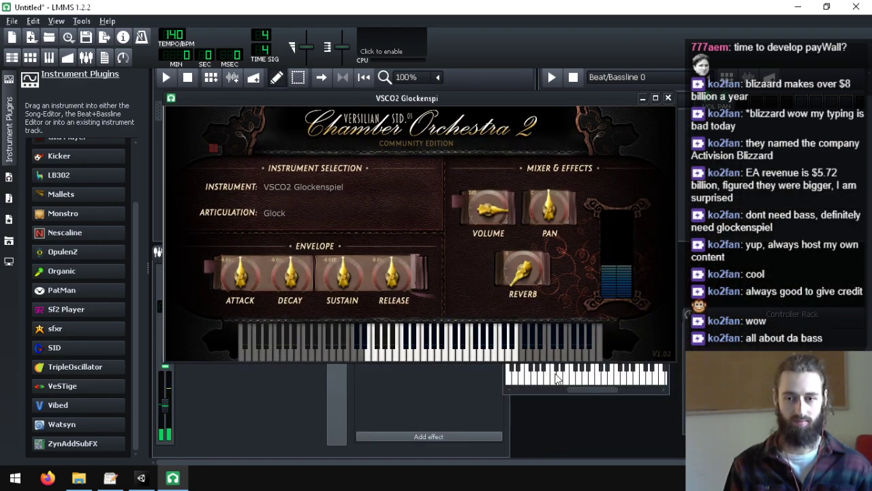
- Bring the VeSTige window forward and save the glockenspiel instrument as a preset
{"action": "left_click", "coordinate": [591, 390]}
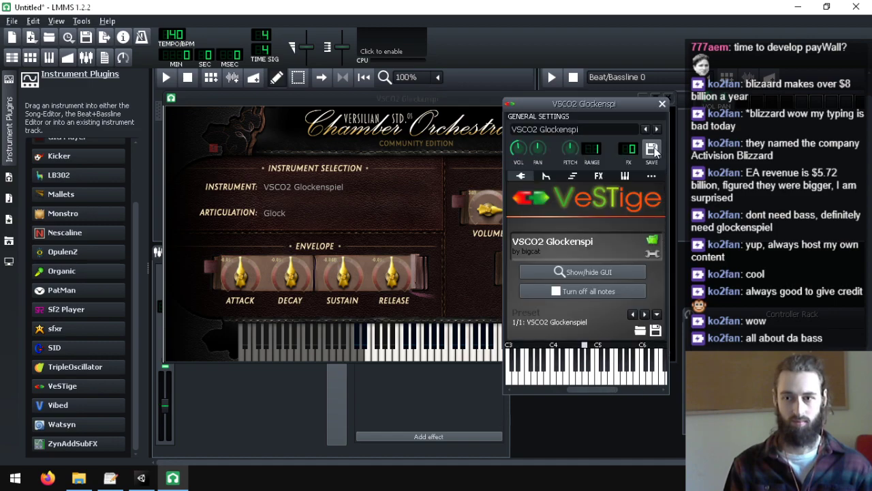
{"action": "left_click", "coordinate": [652, 150]}
{"action": "left_click", "coordinate": [617, 387]}
- Load VSCO2 Harp - 64.dll into the VeSTige instrument and play several notes on the plugin keyboard
{"action": "left_click", "coordinate": [652, 240]}
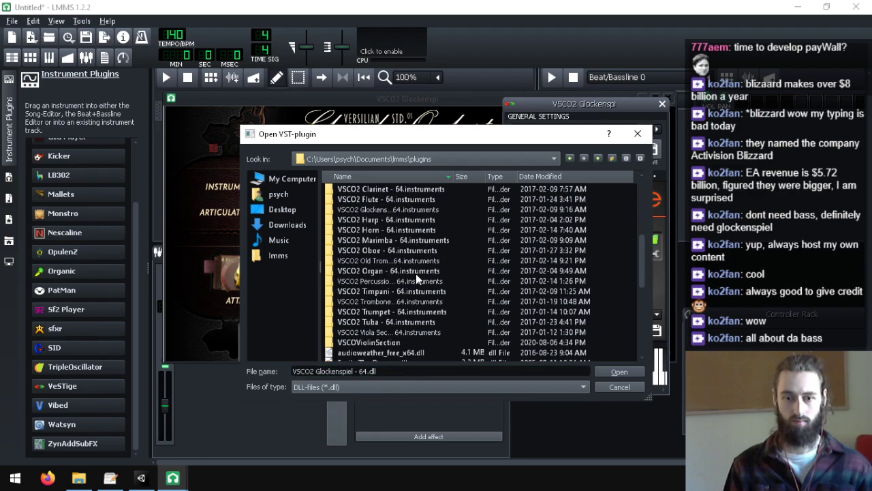
{"action": "scroll", "coordinate": [417, 279], "scroll_direction": "down", "scroll_amount": 1}
{"action": "double_click", "coordinate": [409, 304]}
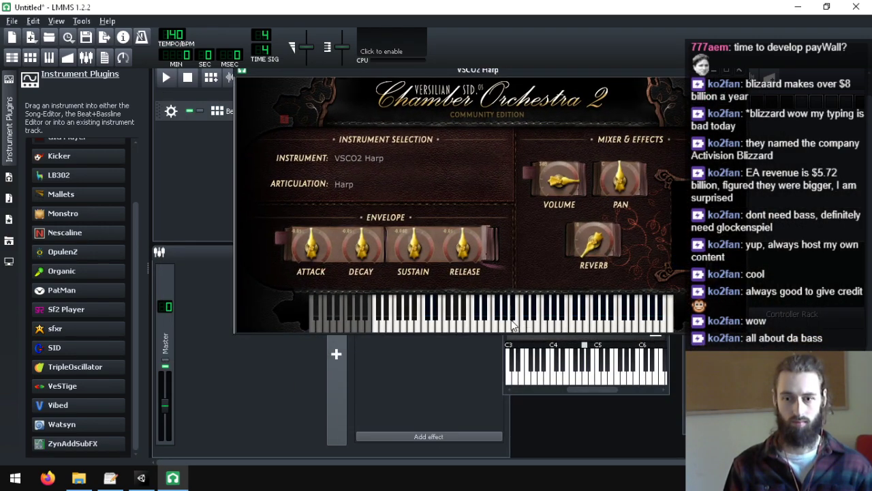
{"action": "left_click", "coordinate": [513, 322]}
{"action": "left_click", "coordinate": [518, 329]}
{"action": "left_click", "coordinate": [556, 323]}
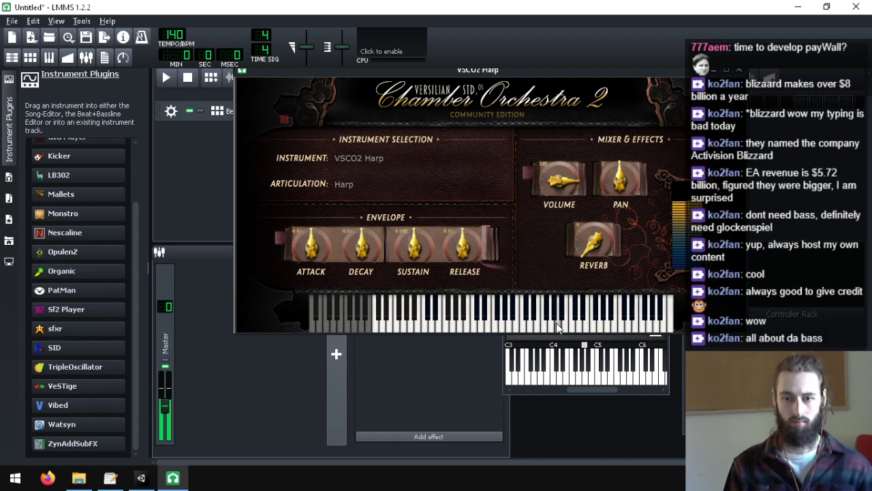
- Close the harp plugin window and save the instrument as an XML preset named VSCO2 Harp
{"action": "left_click", "coordinate": [741, 71]}
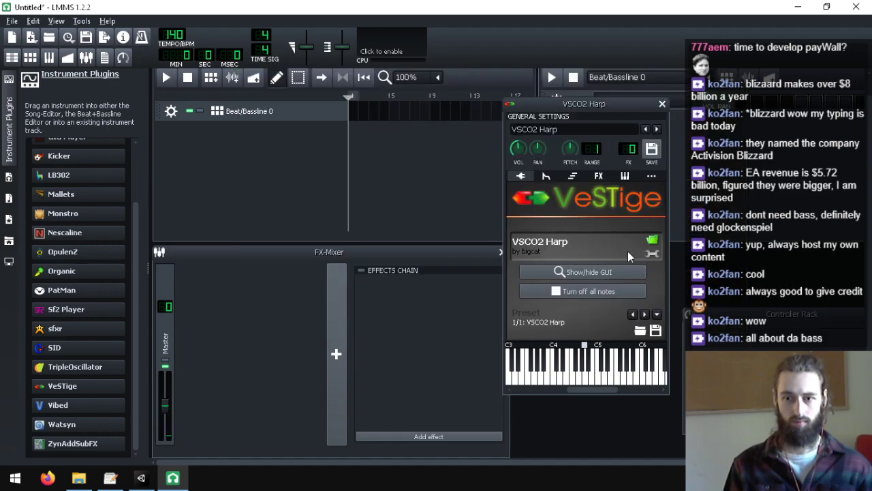
{"action": "left_click", "coordinate": [656, 150]}
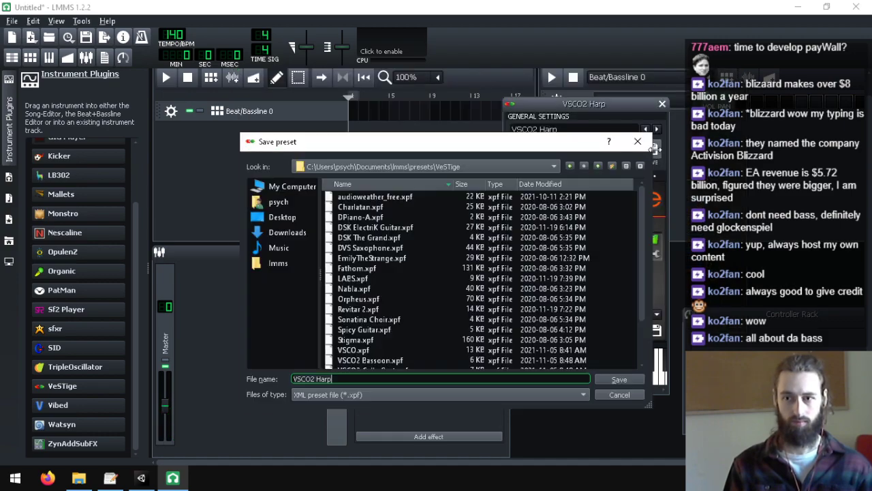
{"action": "left_click", "coordinate": [619, 380]}
- Load VSCO2 Horn - 64.dll into VeSTige, move its window to expose the keyboard, and play notes within its orange range
{"action": "left_click", "coordinate": [650, 245]}
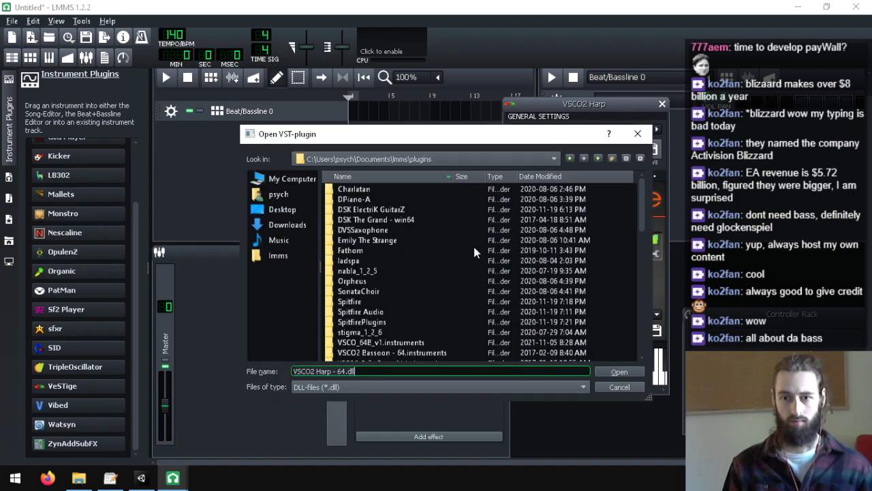
{"action": "double_click", "coordinate": [371, 312]}
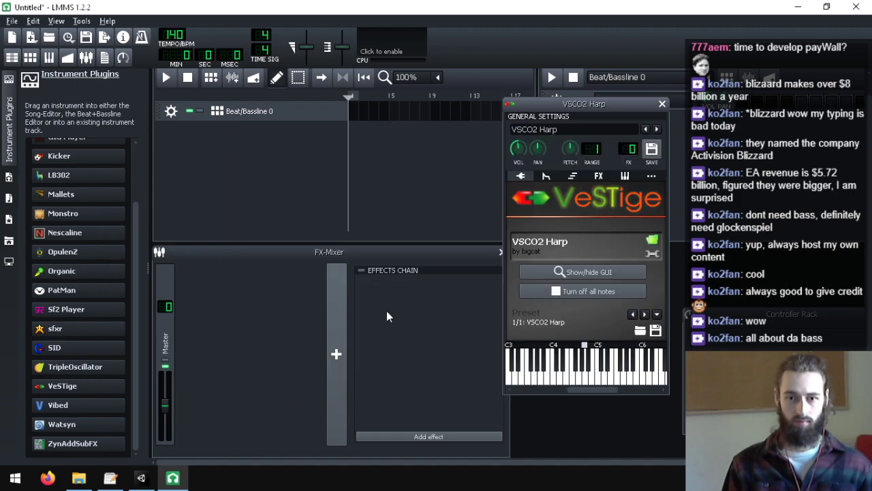
{"action": "left_click_drag", "start_coordinate": [496, 199], "coordinate": [334, 94]}
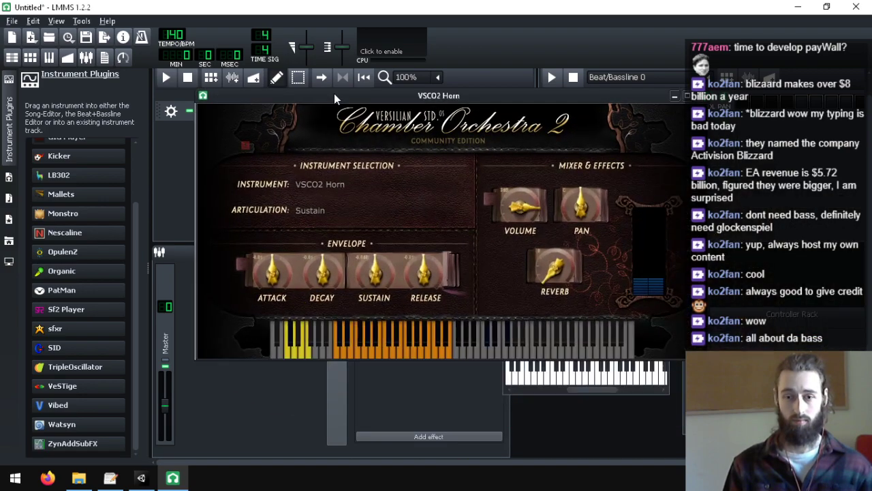
{"action": "left_click", "coordinate": [338, 355]}
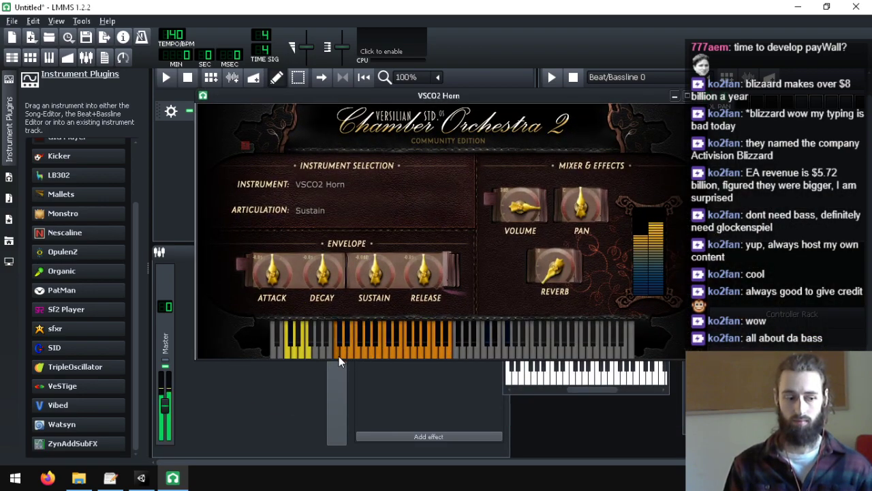
{"action": "left_click", "coordinate": [361, 356]}
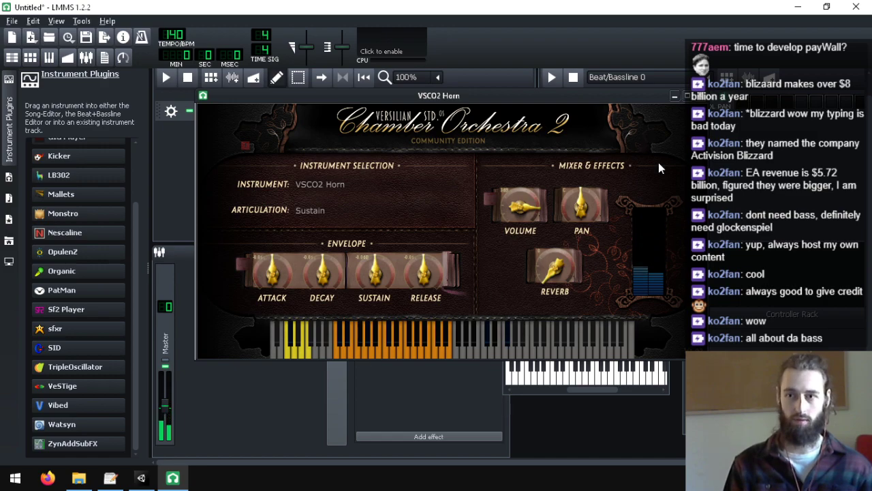
- Close the horn plugin window and save the VSCO2 Horn instrument as a preset
{"action": "left_click", "coordinate": [686, 96]}
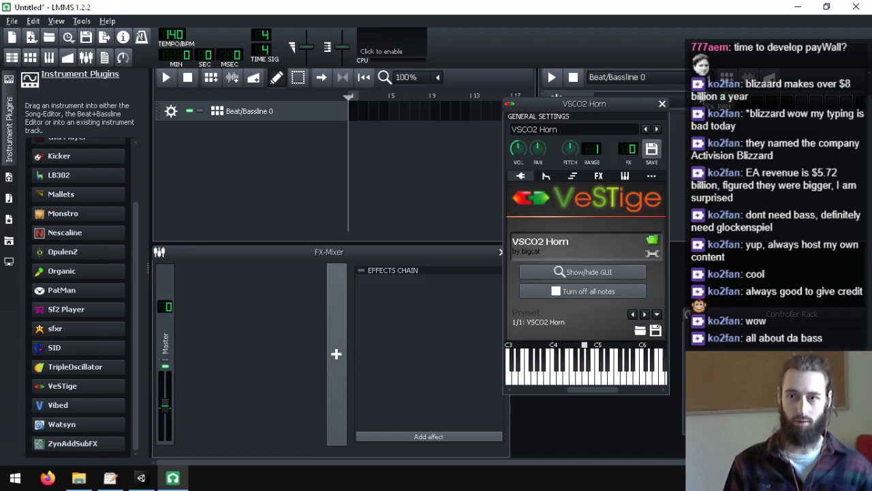
{"action": "left_click", "coordinate": [651, 151]}
{"action": "left_click", "coordinate": [616, 379]}
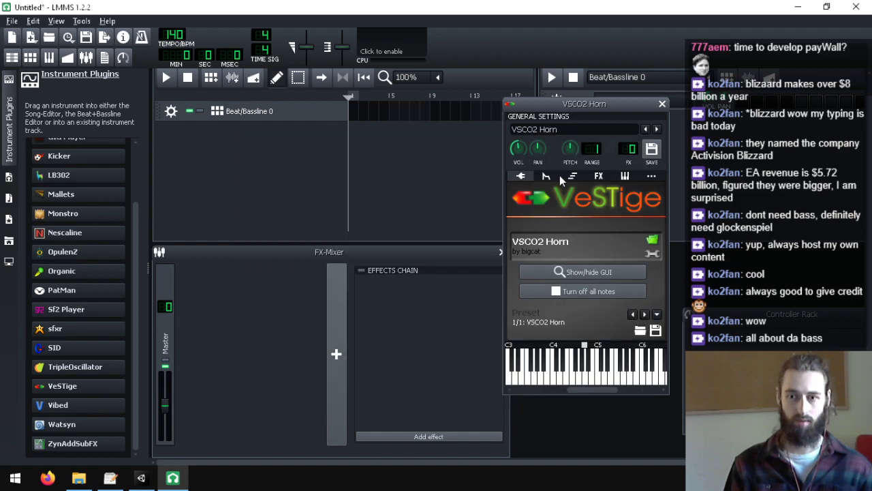
- Load VSCO2 Marimba - 64.dll into VeSTige, move its window to expose the keyboard, and play a low and a higher note
{"action": "left_click", "coordinate": [660, 247]}
{"action": "scroll", "coordinate": [409, 252], "scroll_direction": "down", "scroll_amount": 2}
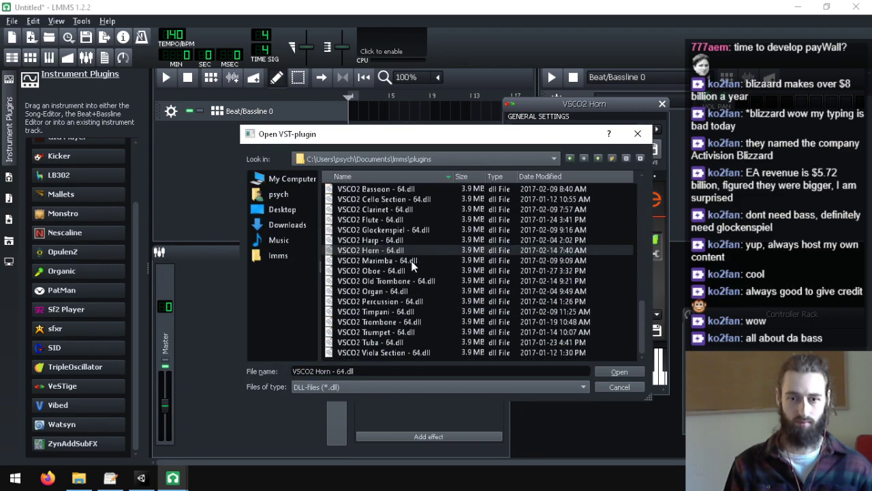
{"action": "double_click", "coordinate": [390, 262]}
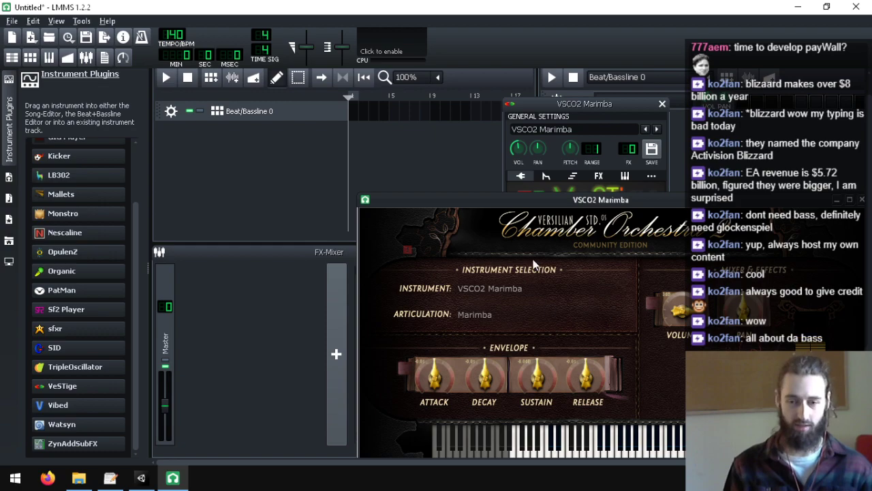
{"action": "left_click_drag", "start_coordinate": [486, 202], "coordinate": [342, 107]}
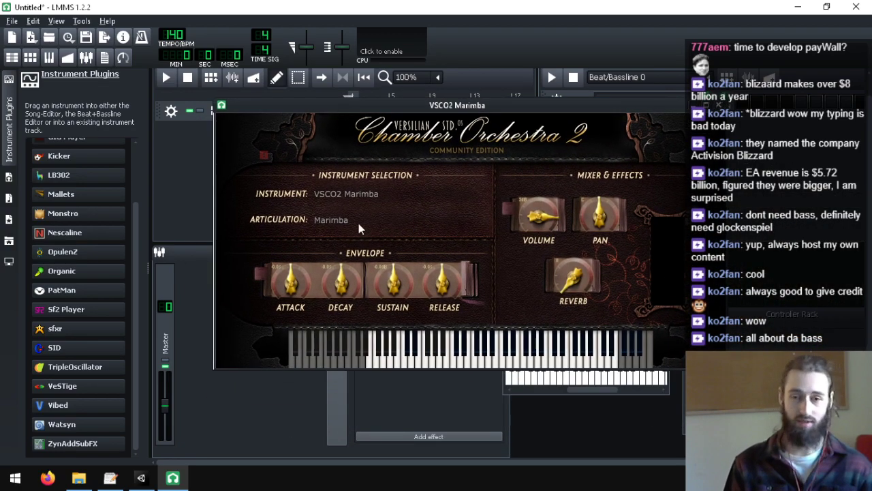
{"action": "left_click", "coordinate": [427, 364]}
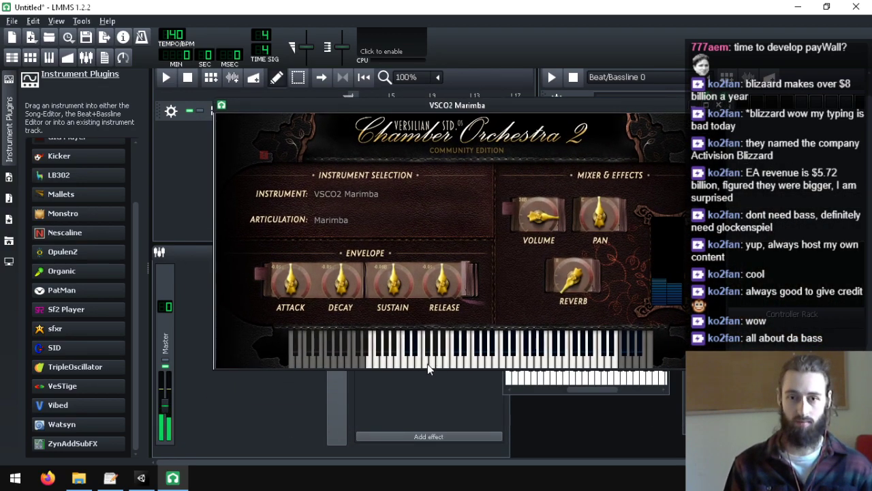
{"action": "left_click", "coordinate": [497, 365]}
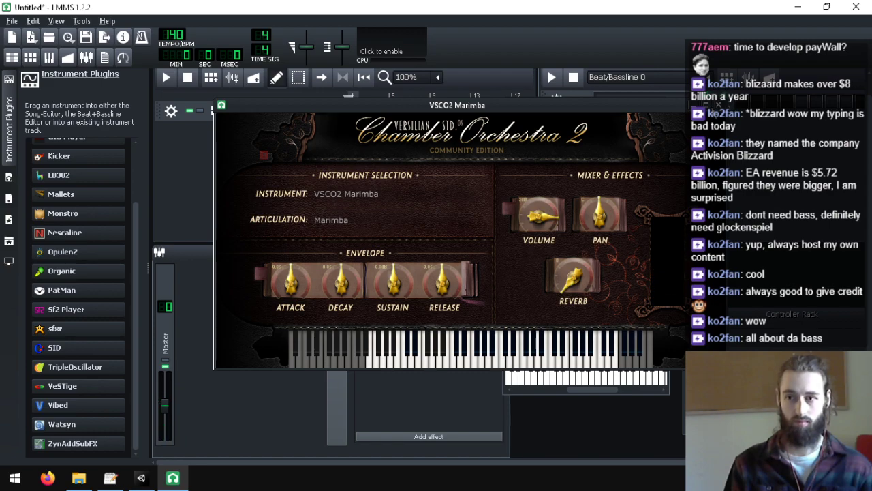
- Close the marimba plugin window and save the instrument as an XML preset named VSCO2 Marimba
{"action": "left_click", "coordinate": [719, 106]}
{"action": "left_click", "coordinate": [651, 150]}
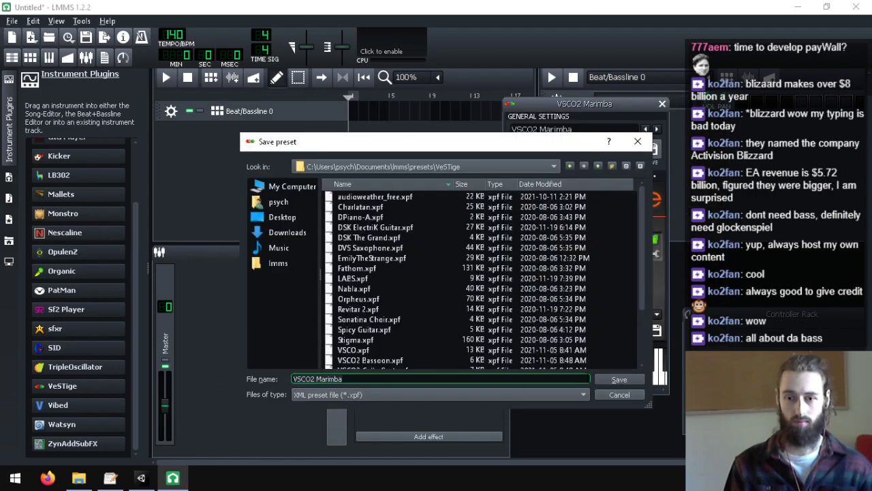
{"action": "left_click", "coordinate": [600, 378]}
- Load VSCO2 Oboe - 64.dll into VeSTige, move its window to expose the keyboard, and play several notes in its orange range
{"action": "left_click", "coordinate": [653, 239]}
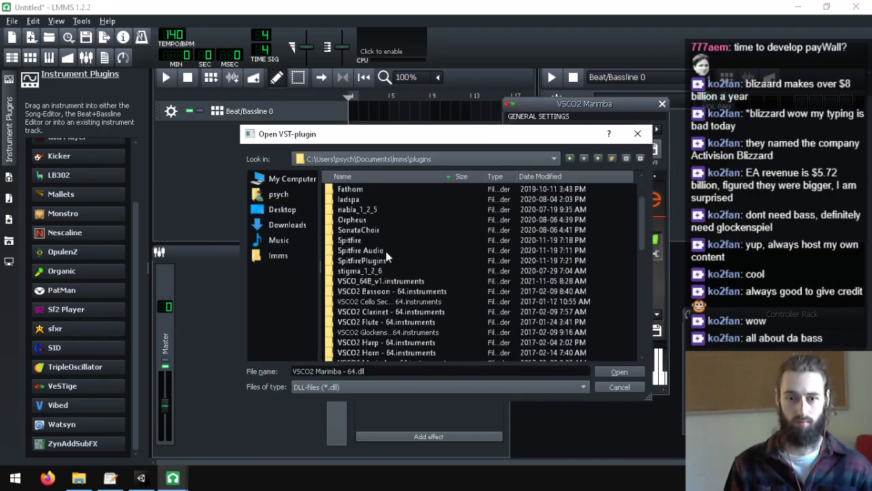
{"action": "scroll", "coordinate": [385, 250], "scroll_direction": "down", "scroll_amount": 3}
{"action": "double_click", "coordinate": [382, 272]}
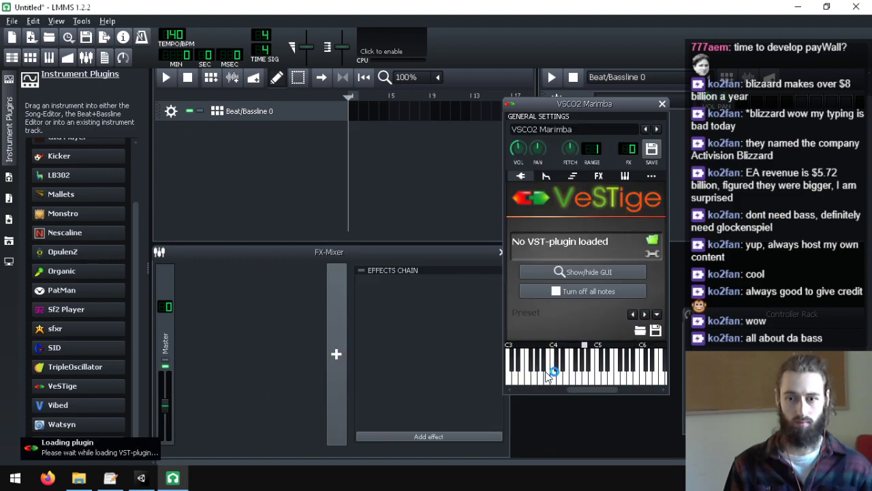
{"action": "left_click_drag", "start_coordinate": [487, 201], "coordinate": [329, 93]}
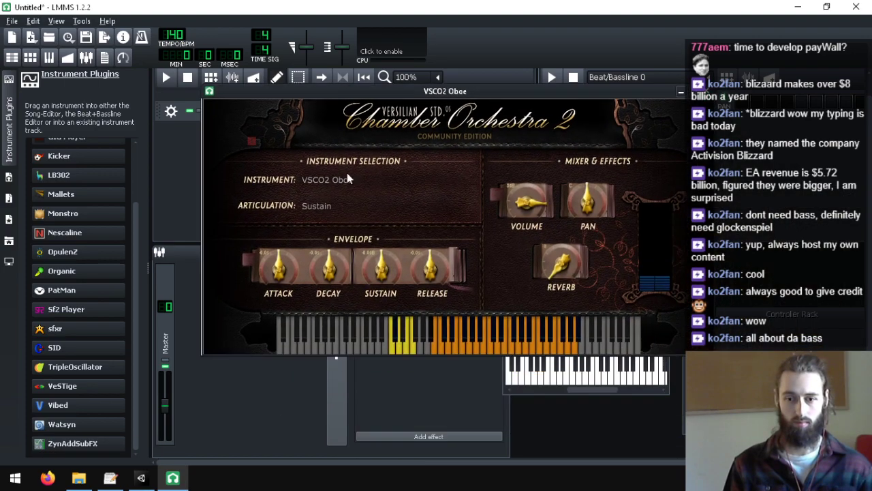
{"action": "left_click", "coordinate": [447, 350]}
{"action": "left_click", "coordinate": [436, 349]}
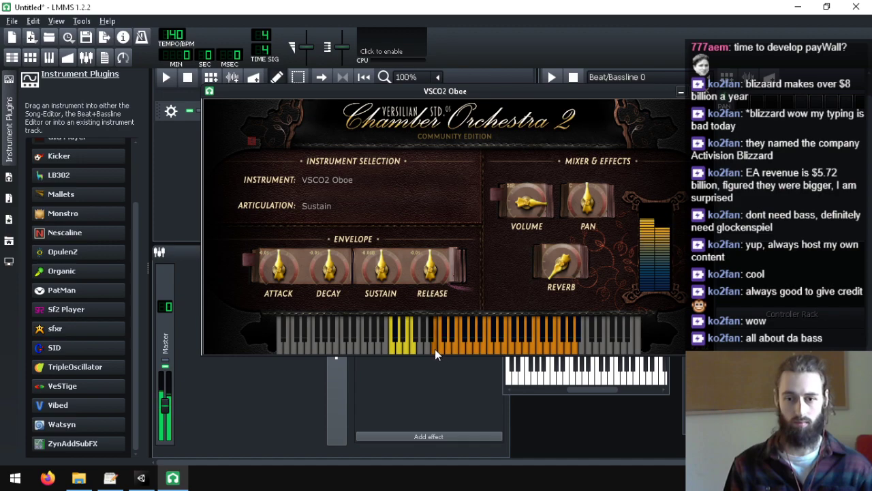
{"action": "left_click", "coordinate": [510, 353]}
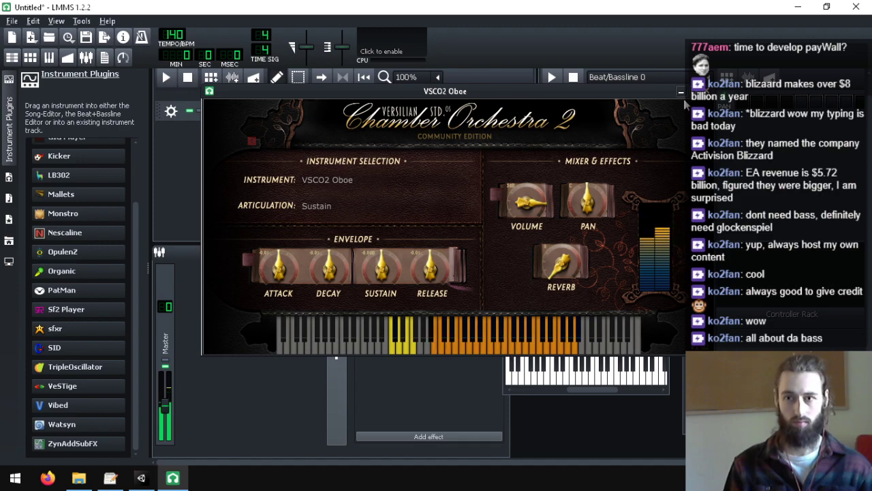
- Close the oboe plugin window and save the VSCO2 Oboe instrument as a preset
{"action": "left_click", "coordinate": [708, 91]}
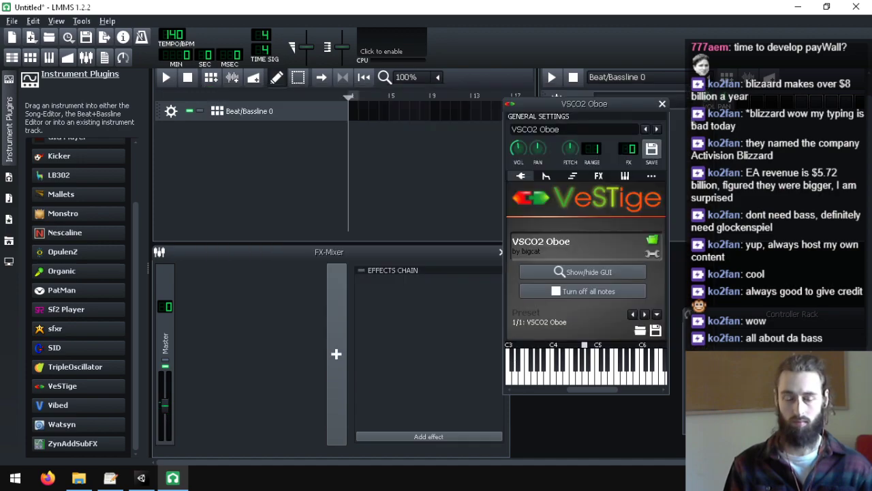
{"action": "left_click", "coordinate": [652, 157]}
{"action": "left_click", "coordinate": [640, 376]}
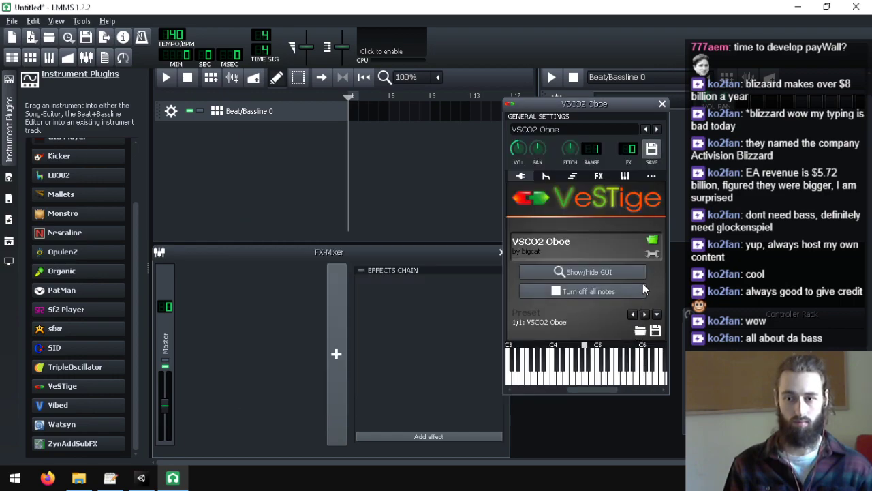
- Load VSCO2 Old Trombone - 64.dll into VeSTige, move its window to expose the keyboard, and play three ascending notes in the orange range
{"action": "left_click", "coordinate": [652, 241]}
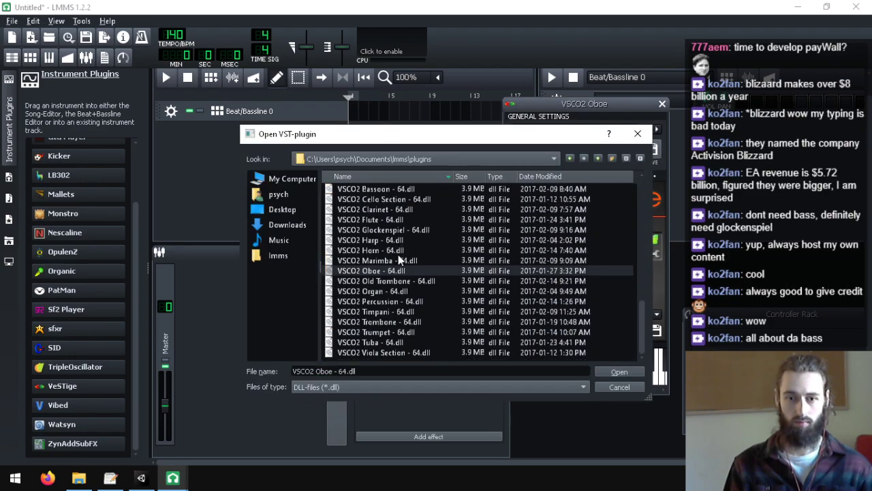
{"action": "double_click", "coordinate": [384, 282]}
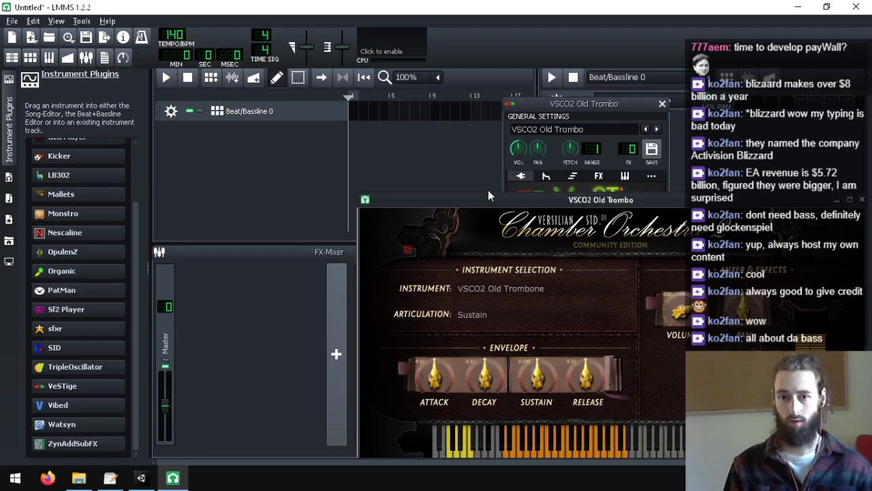
{"action": "left_click_drag", "start_coordinate": [487, 196], "coordinate": [329, 96]}
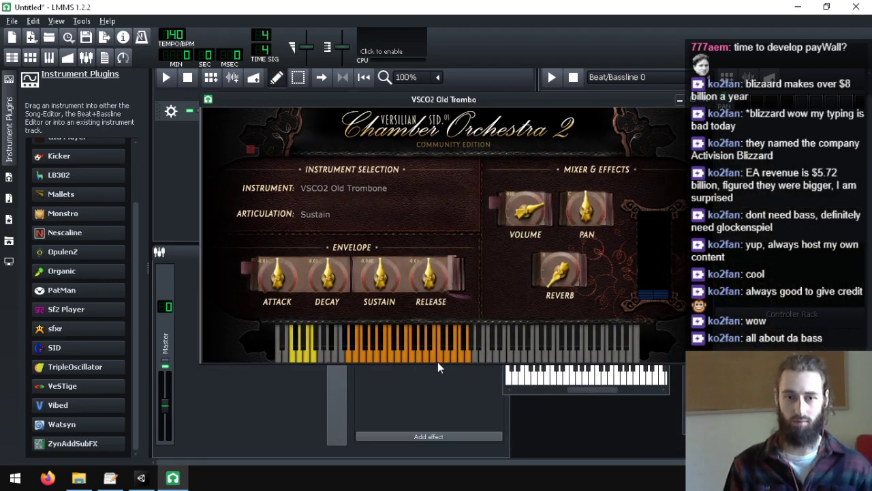
{"action": "left_click", "coordinate": [359, 360]}
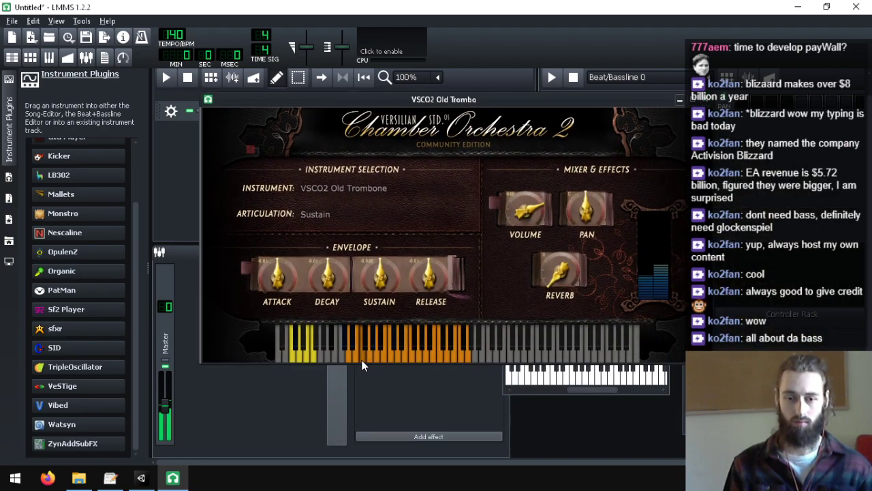
{"action": "left_click", "coordinate": [412, 357]}
{"action": "left_click", "coordinate": [448, 355]}
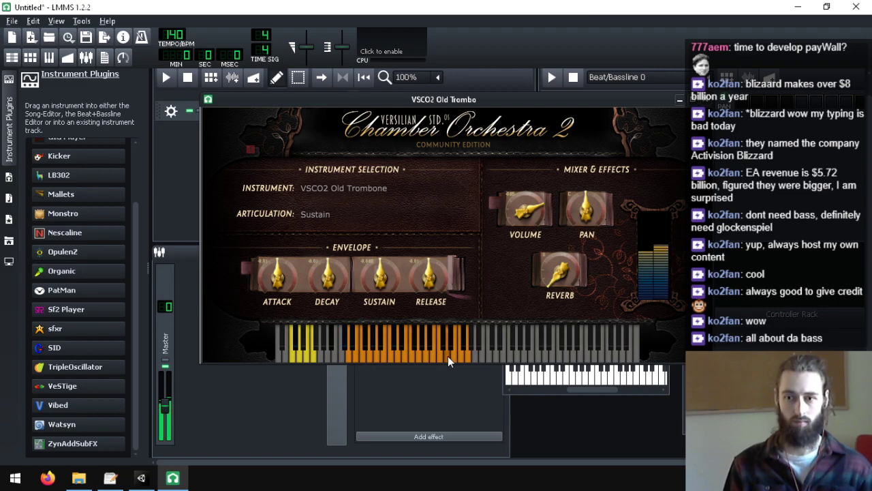
- Close the old trombone plugin window and save the instrument as an XML preset named VSCO2 Old Trombo
{"action": "left_click", "coordinate": [708, 100]}
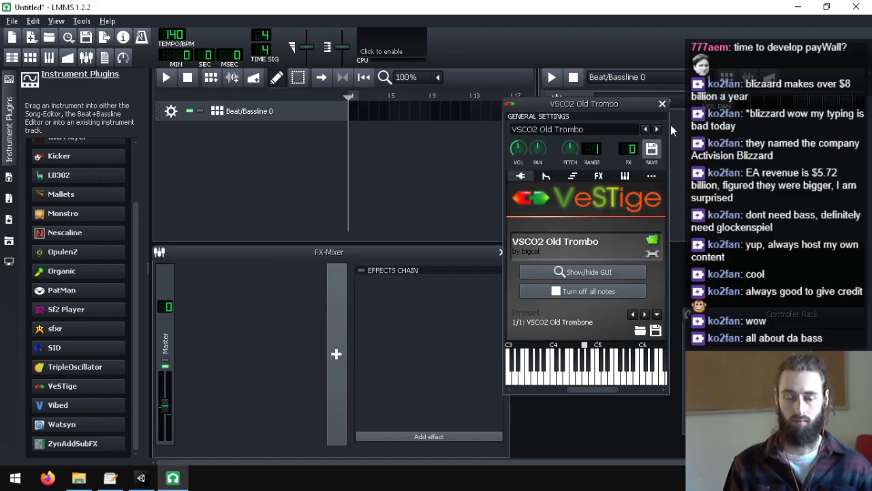
{"action": "left_click", "coordinate": [652, 161]}
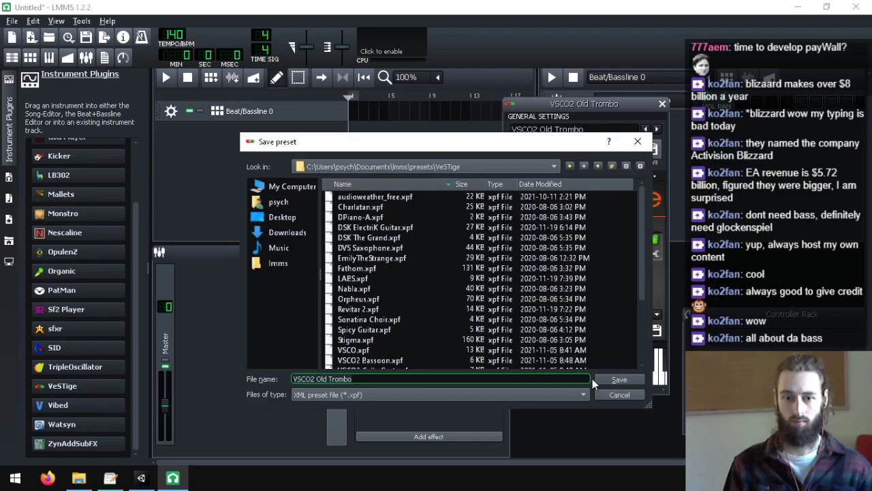
{"action": "left_click", "coordinate": [611, 378]}
- Load VSCO2 Organ - 64.dll into VeSTige, move its window to expose the keyboard, and play several ascending notes around the lower middle
{"action": "left_click", "coordinate": [652, 242]}
{"action": "scroll", "coordinate": [386, 261], "scroll_direction": "down", "scroll_amount": 10}
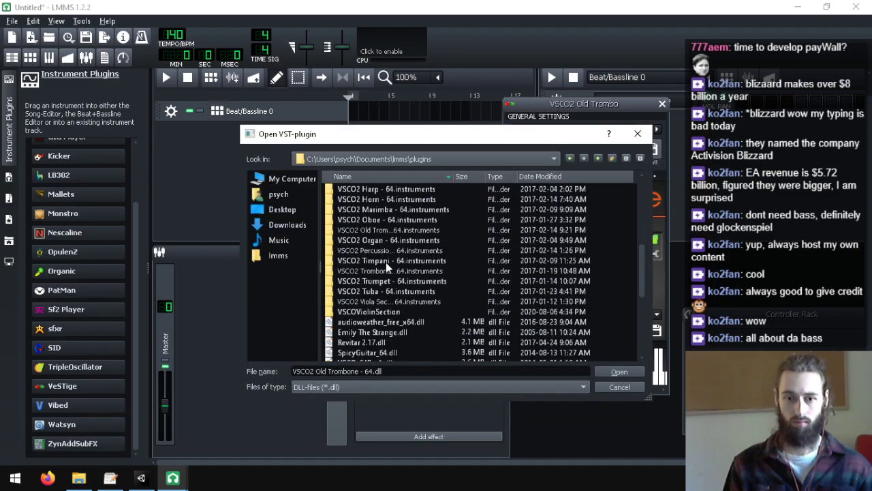
{"action": "double_click", "coordinate": [387, 292]}
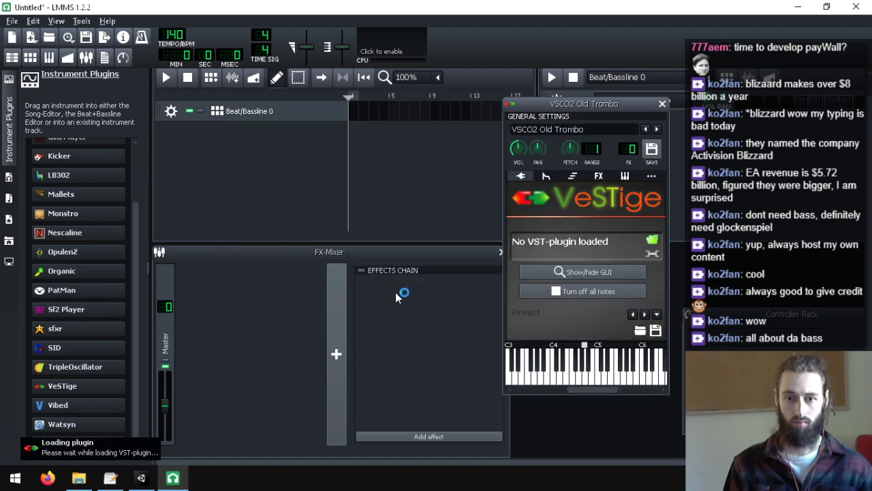
{"action": "left_click_drag", "start_coordinate": [471, 198], "coordinate": [322, 101]}
{"action": "left_click", "coordinate": [378, 351]}
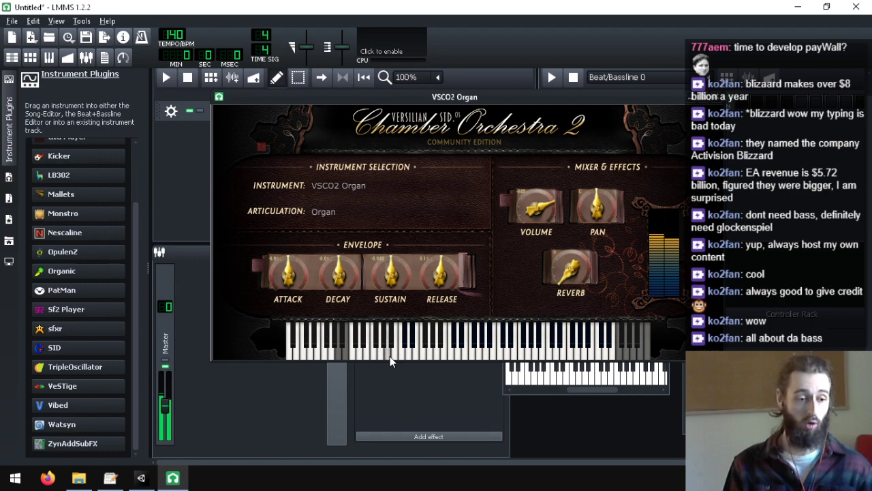
{"action": "left_click", "coordinate": [389, 359]}
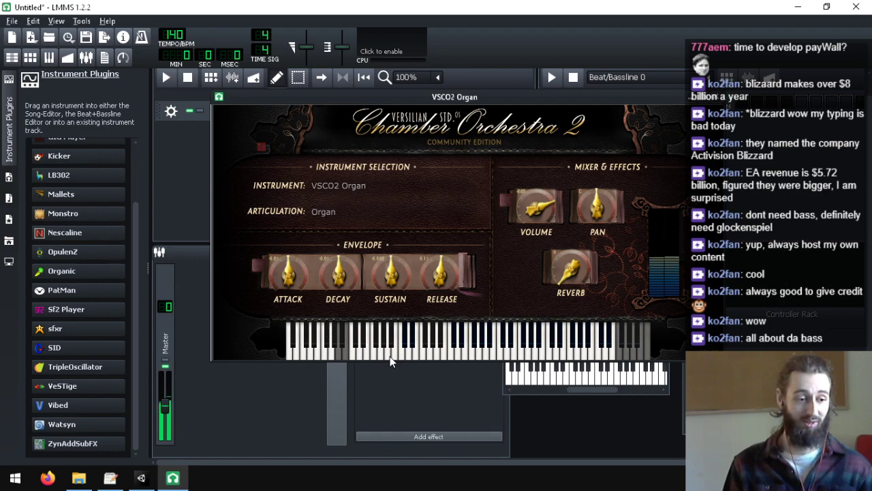
{"action": "left_click", "coordinate": [403, 359]}
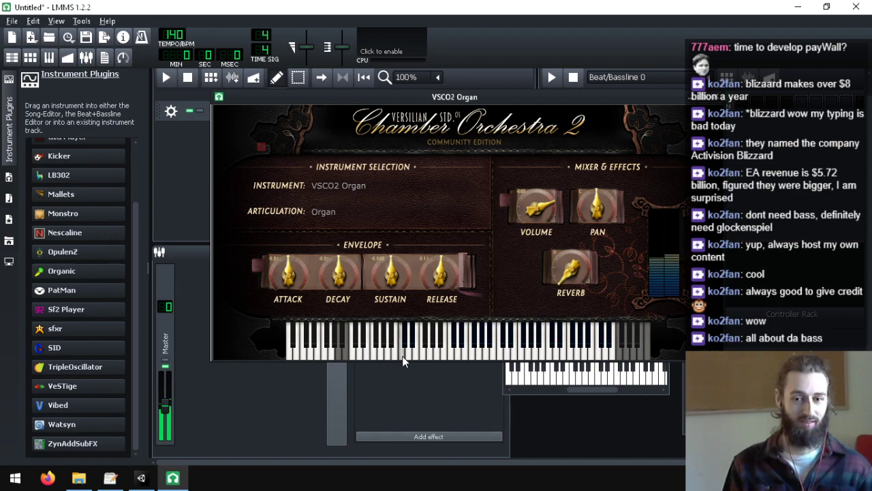
{"action": "left_click", "coordinate": [414, 359]}
{"action": "left_click", "coordinate": [413, 359]}
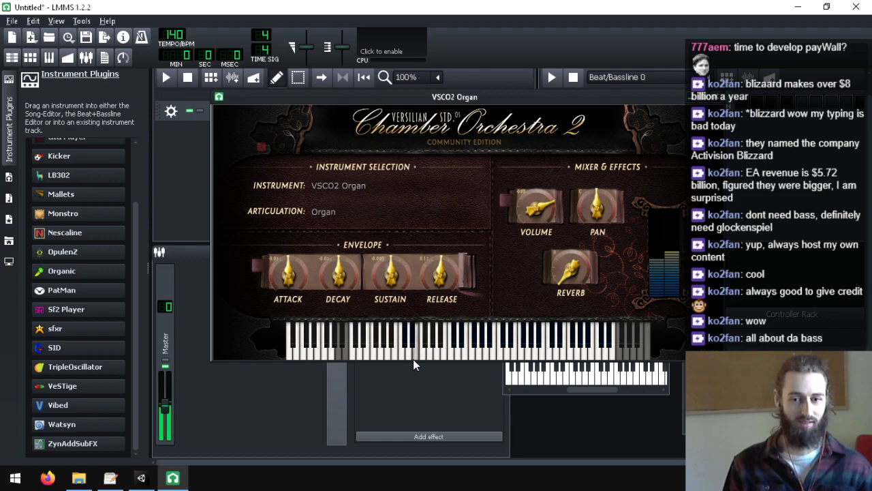
- Test the organ's range with a very low note, a high note, and a descending run through the middle keys
{"action": "left_click", "coordinate": [294, 357]}
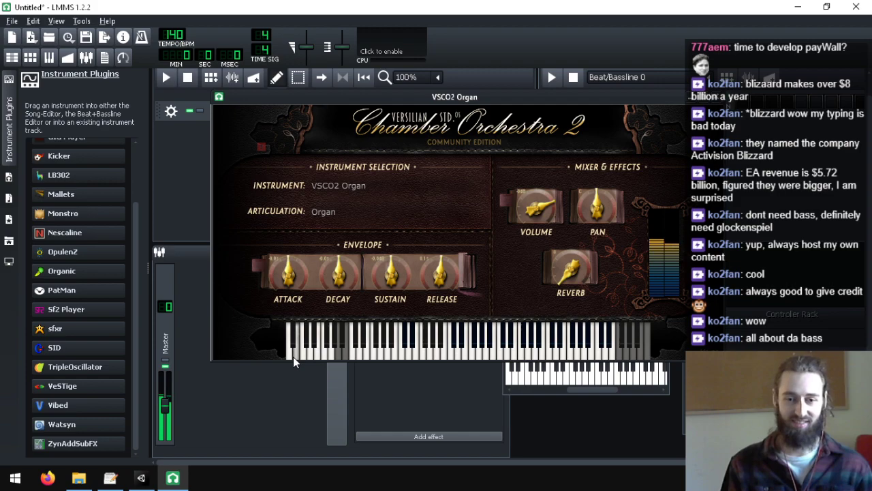
{"action": "left_click", "coordinate": [569, 355]}
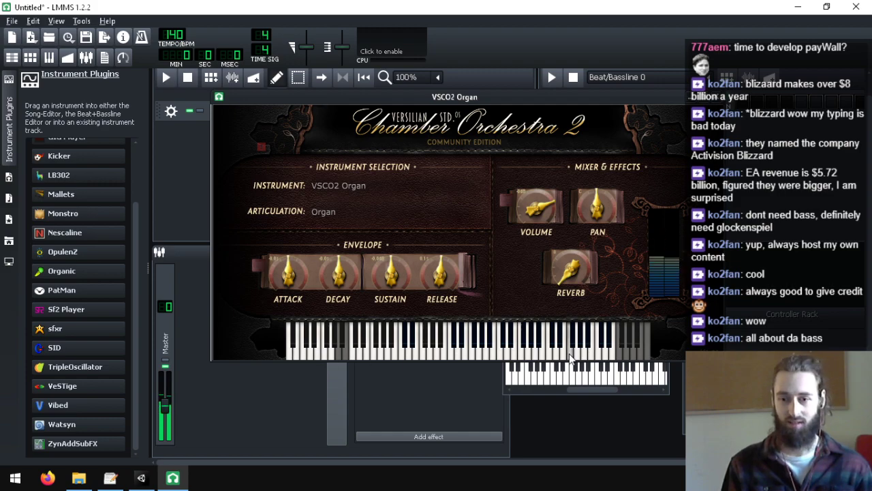
{"action": "left_click", "coordinate": [449, 356]}
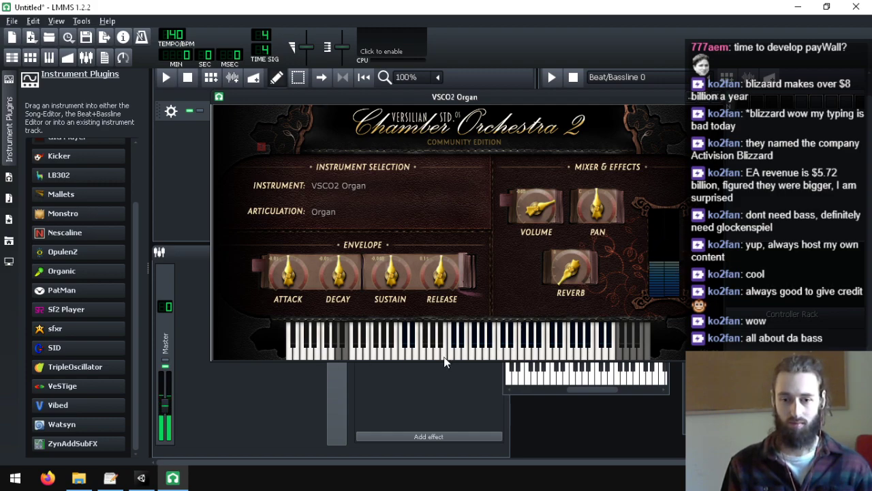
{"action": "left_click", "coordinate": [444, 356]}
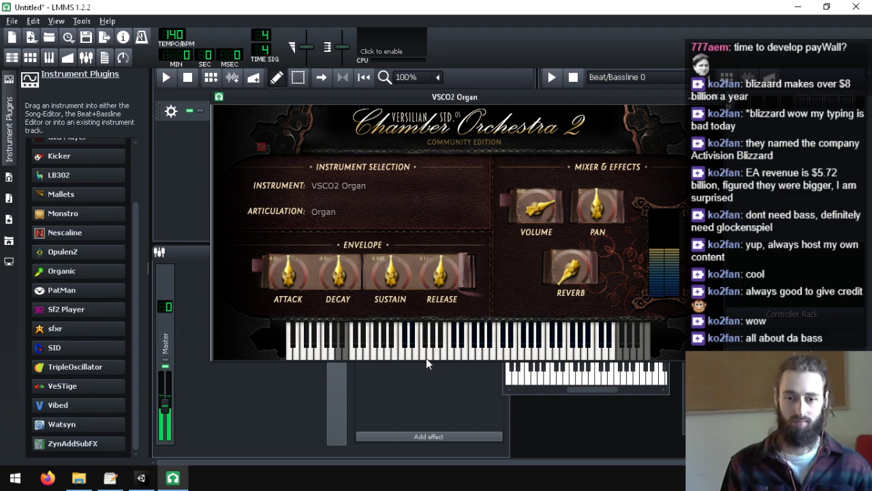
{"action": "left_click", "coordinate": [437, 355]}
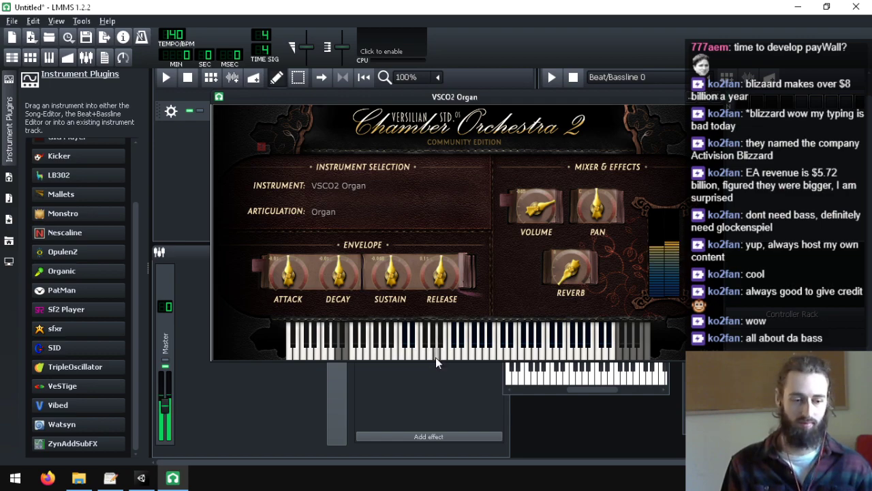
{"action": "left_click", "coordinate": [401, 357]}
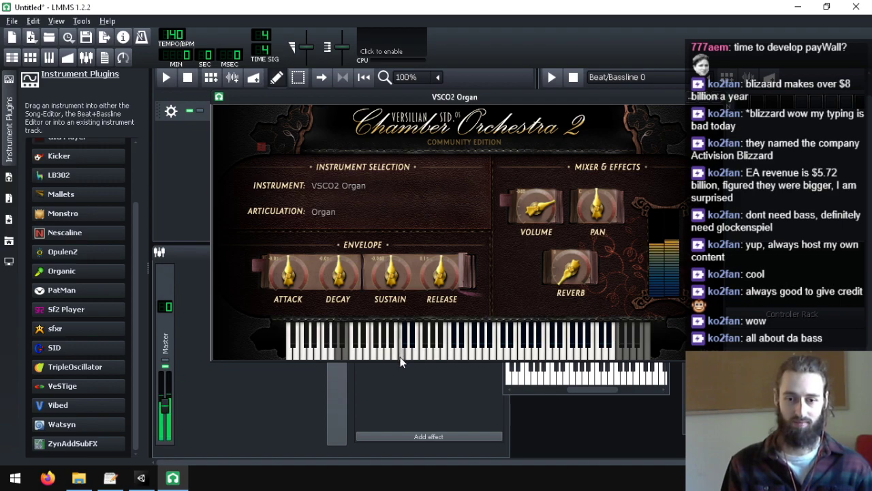
{"action": "left_click", "coordinate": [394, 357]}
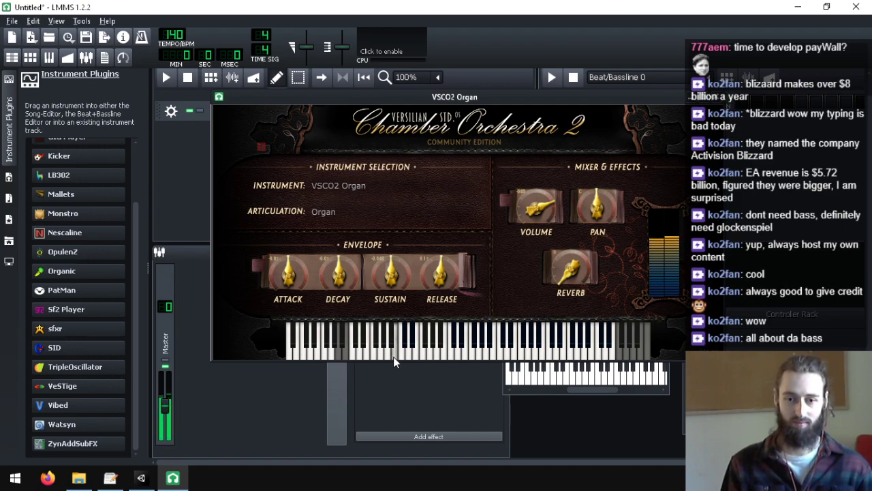
{"action": "left_click", "coordinate": [383, 355]}
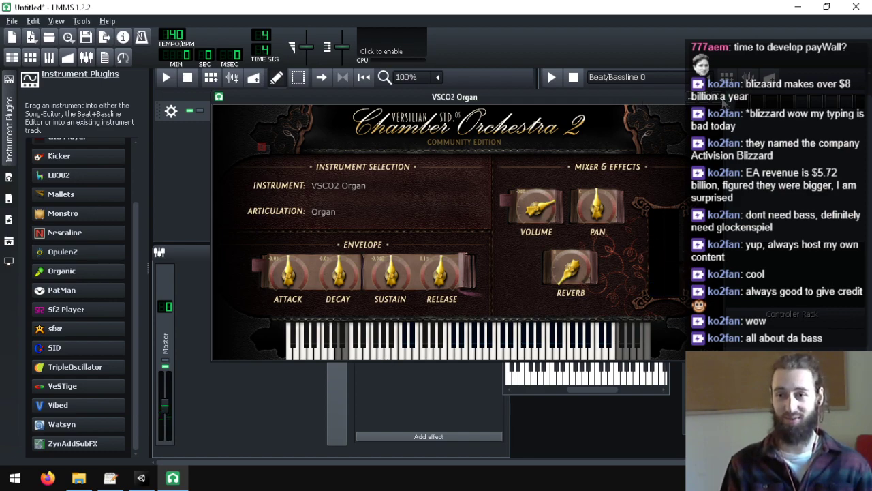
- Close the organ plugin window and save the instrument as an XML preset named VSCO2 Organ
{"action": "left_click", "coordinate": [722, 98]}
{"action": "left_click", "coordinate": [652, 151]}
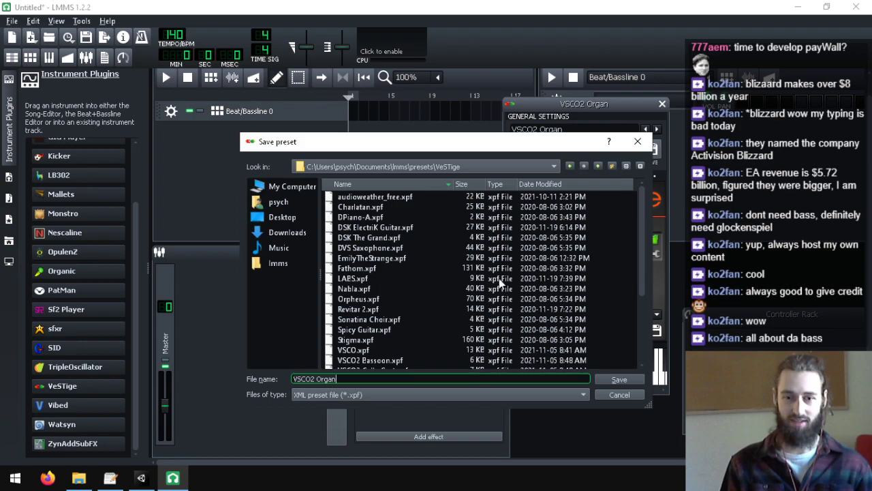
{"action": "left_click", "coordinate": [618, 378]}
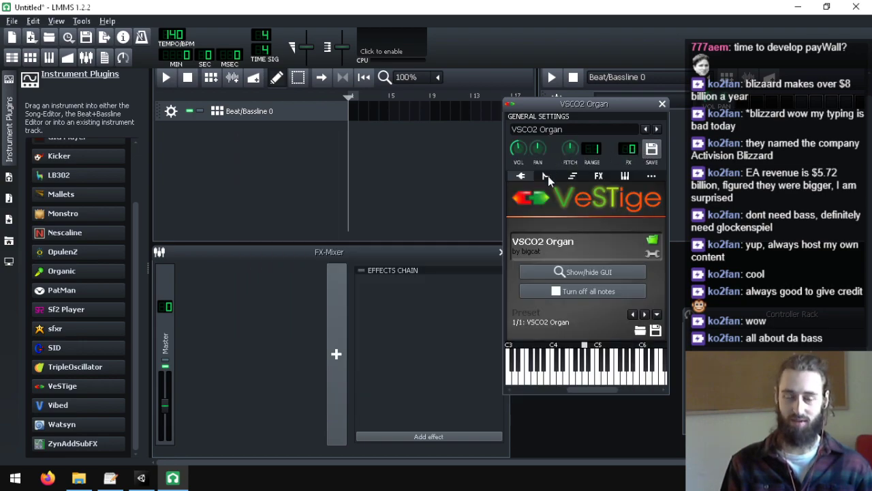
- Load VSCO2 Percussion - 64.dll into VeSTige and move its window to expose the whole coloured keyboard
{"action": "left_click", "coordinate": [652, 243]}
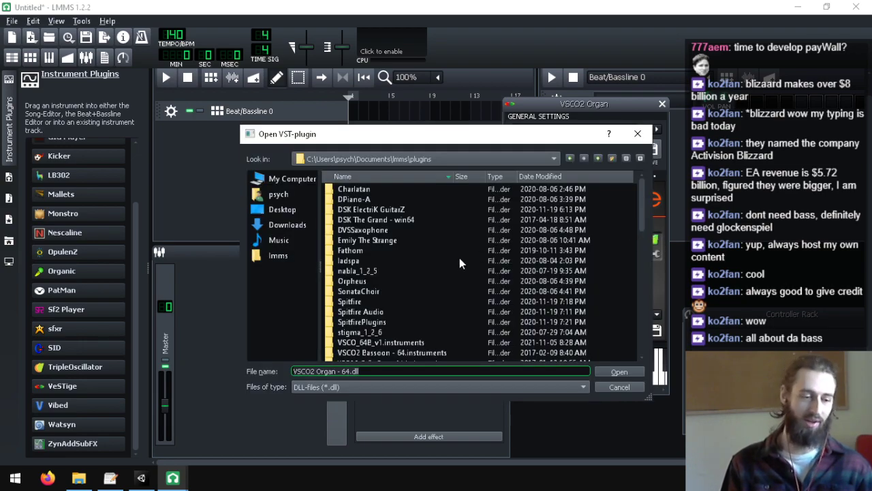
{"action": "scroll", "coordinate": [426, 259], "scroll_direction": "down", "scroll_amount": 5}
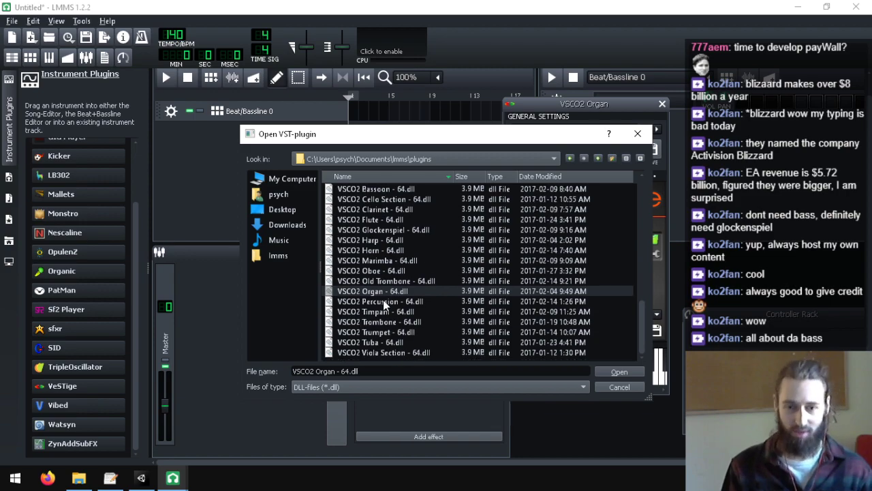
{"action": "double_click", "coordinate": [383, 301]}
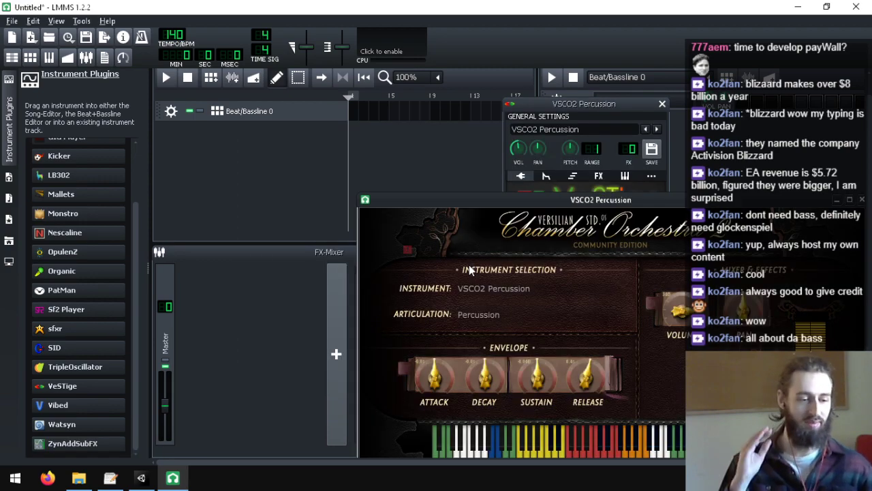
{"action": "left_click_drag", "start_coordinate": [463, 200], "coordinate": [283, 152]}
- Audition the percussion sounds on the lower green, yellow and blue keys, down to the lowest green keys
{"action": "left_click", "coordinate": [333, 413]}
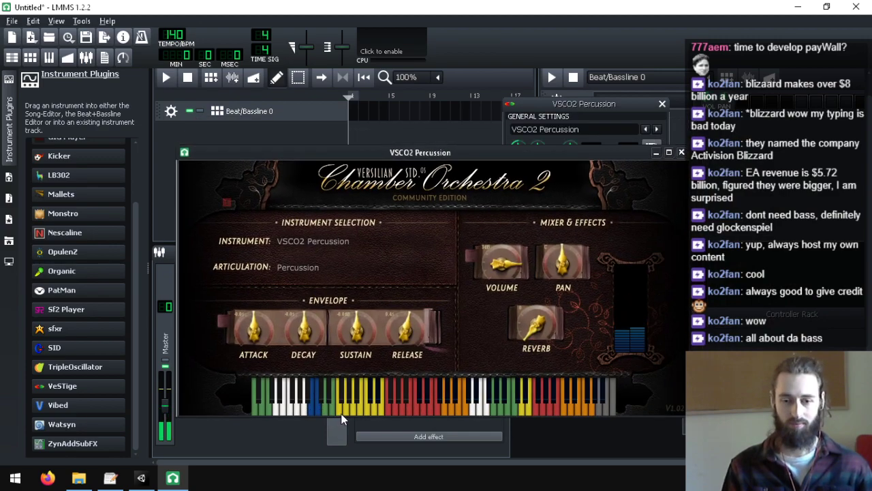
{"action": "left_click", "coordinate": [341, 412]}
{"action": "left_click", "coordinate": [326, 411]}
{"action": "left_click", "coordinate": [333, 411]}
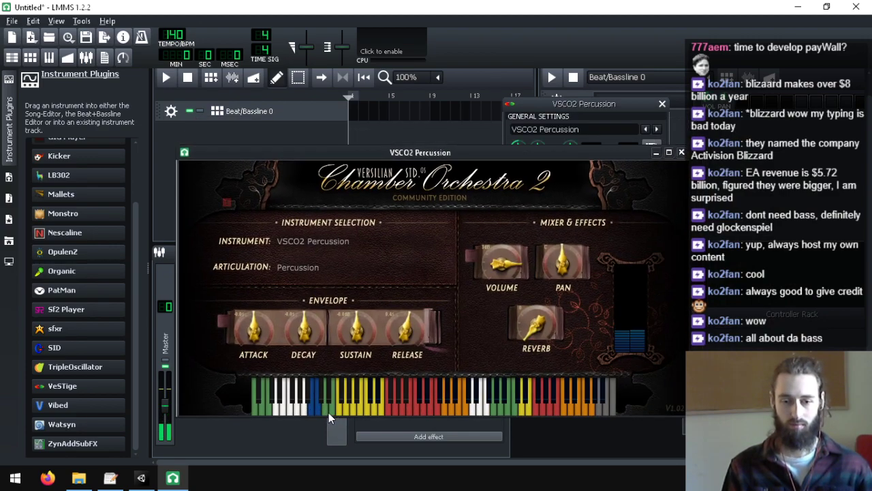
{"action": "left_click", "coordinate": [316, 413]}
{"action": "left_click", "coordinate": [308, 413]}
{"action": "left_click", "coordinate": [321, 413]}
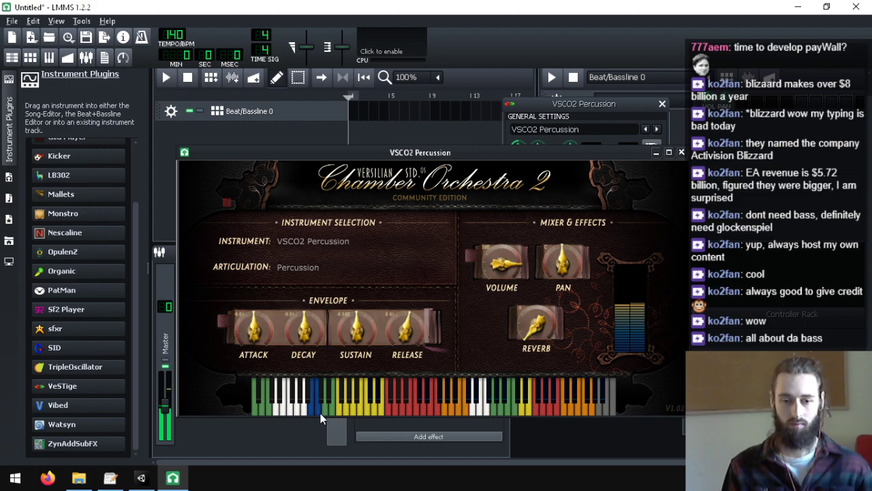
{"action": "left_click", "coordinate": [320, 412]}
{"action": "left_click", "coordinate": [267, 412]}
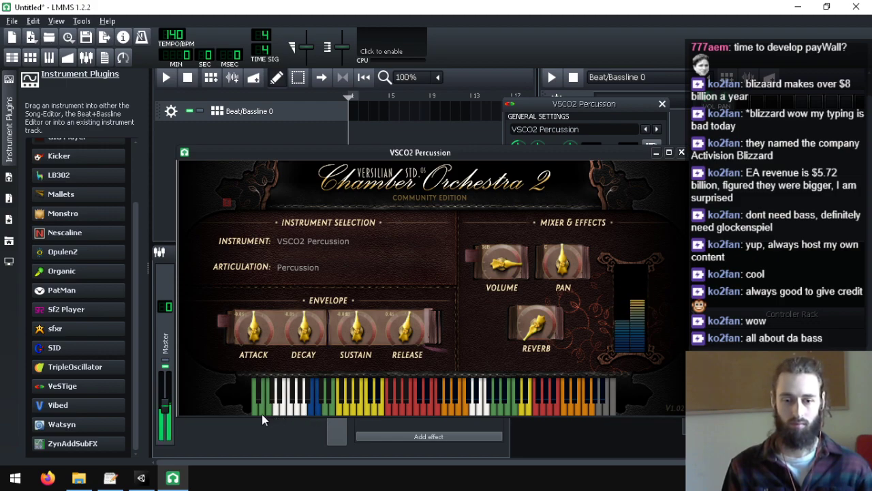
{"action": "left_click", "coordinate": [262, 414]}
{"action": "left_click", "coordinate": [257, 414]}
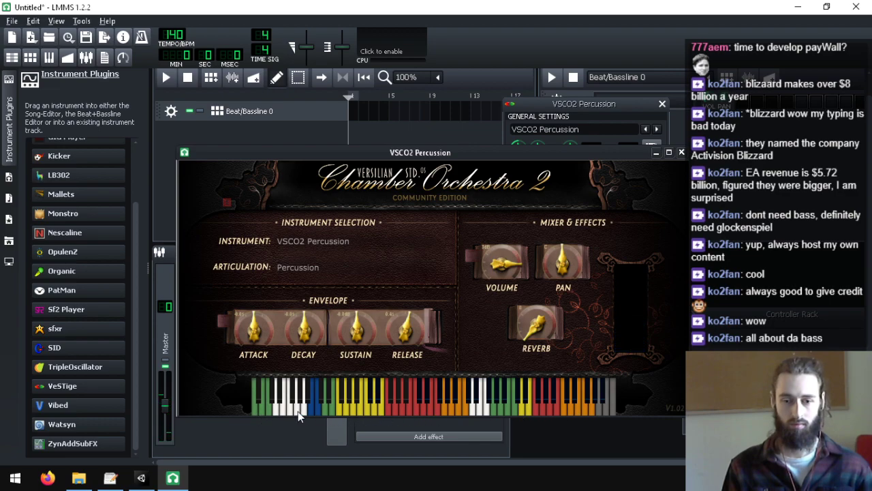
- Audition the percussion sounds on the first yellow keys and repeatedly on the lowest red key
{"action": "left_click", "coordinate": [340, 411]}
{"action": "left_click", "coordinate": [344, 411]}
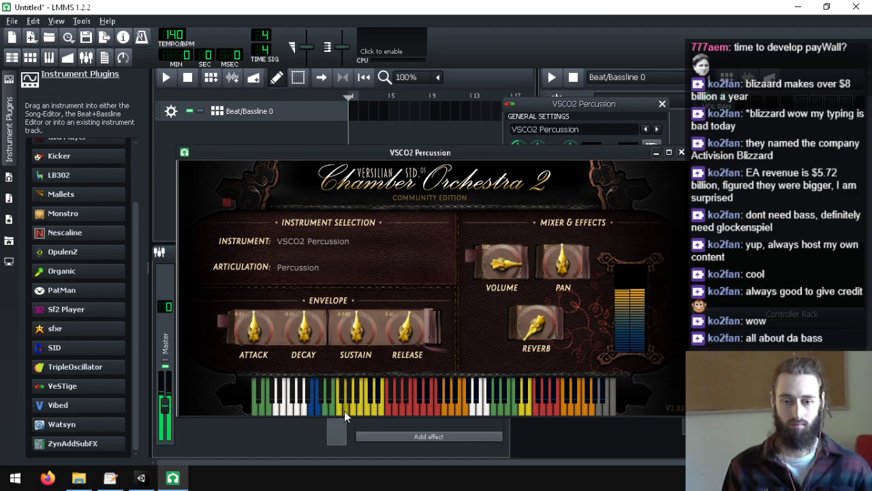
{"action": "left_click", "coordinate": [389, 410]}
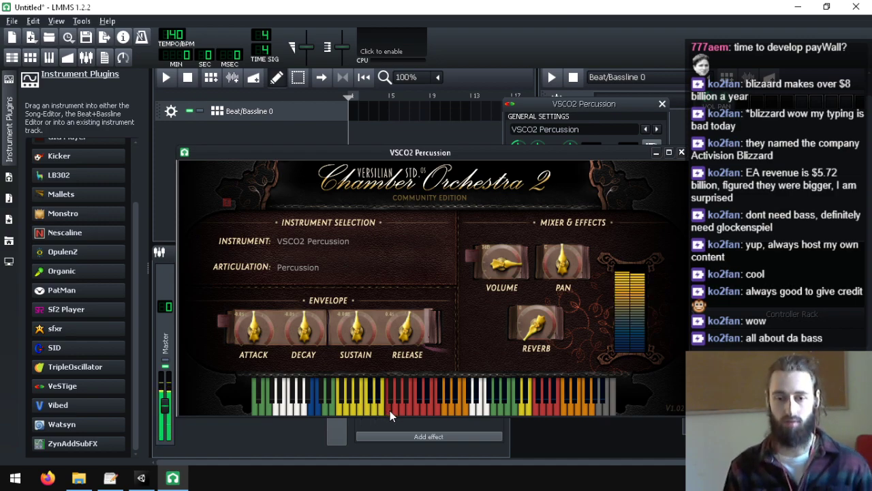
{"action": "left_click", "coordinate": [390, 411]}
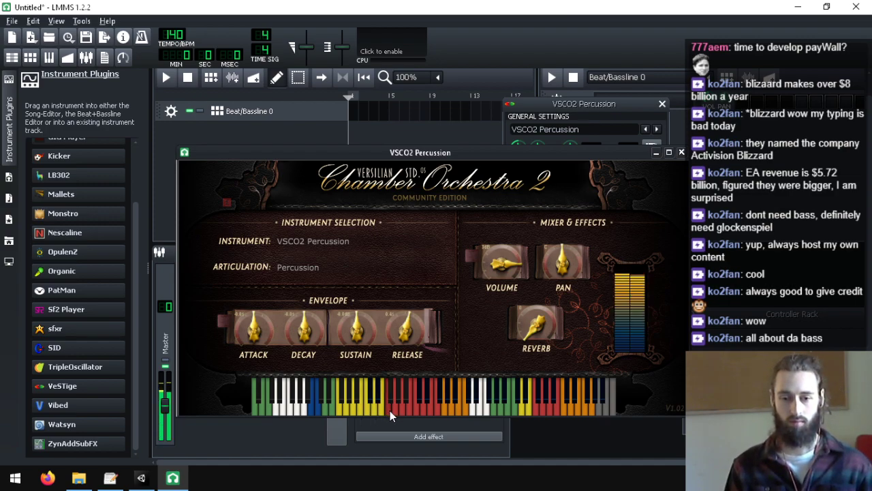
{"action": "left_click", "coordinate": [388, 413]}
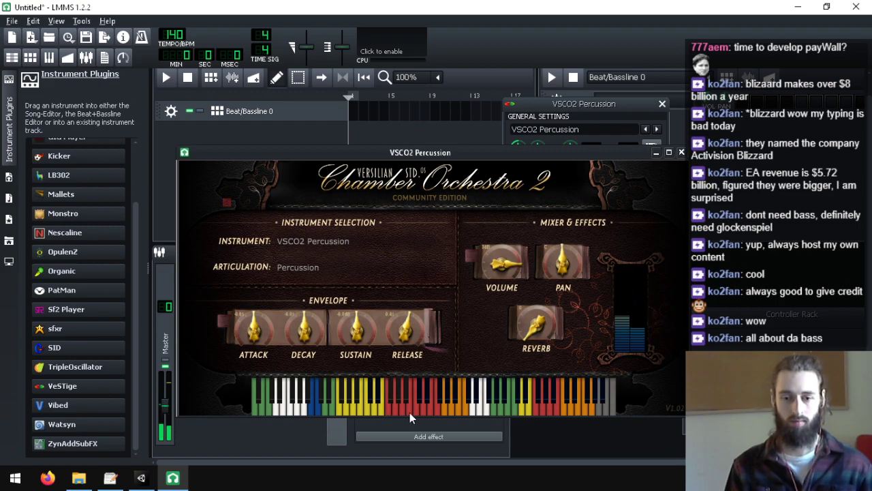
- Audition the percussion sounds on the lower red keys and up and down the neighbouring orange keys
{"action": "left_click", "coordinate": [409, 412]}
{"action": "left_click", "coordinate": [421, 412]}
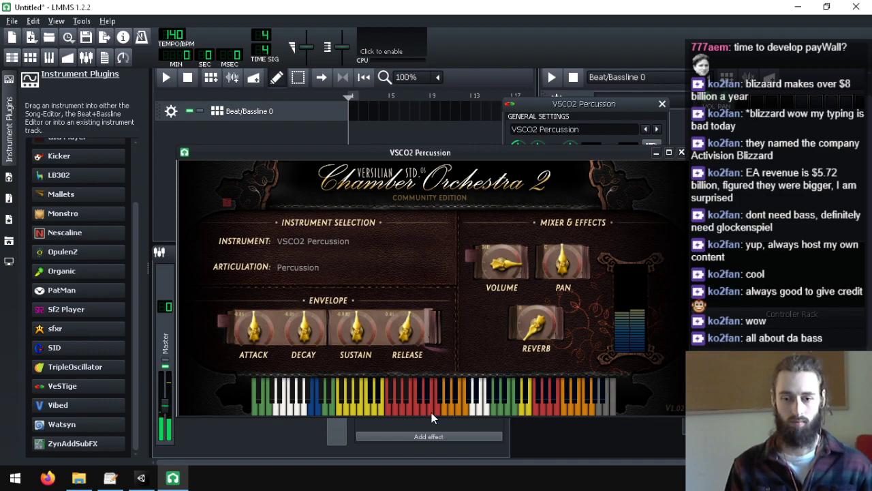
{"action": "left_click", "coordinate": [446, 412]}
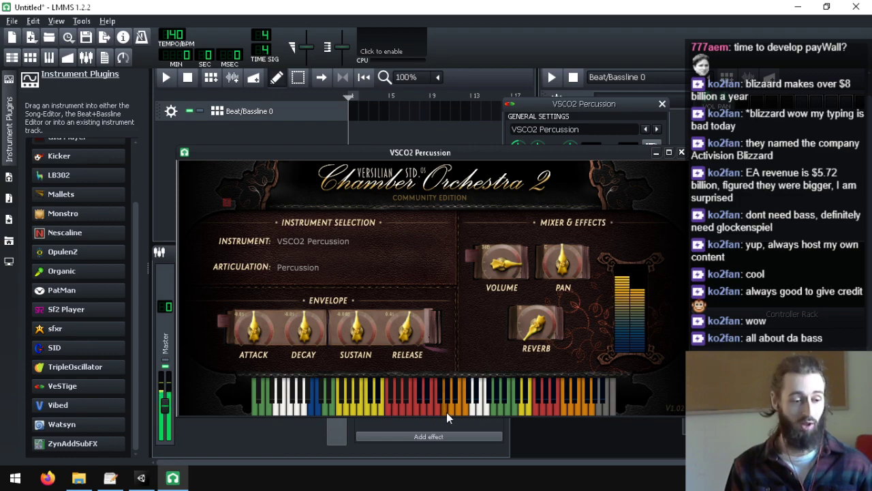
{"action": "left_click", "coordinate": [446, 412]}
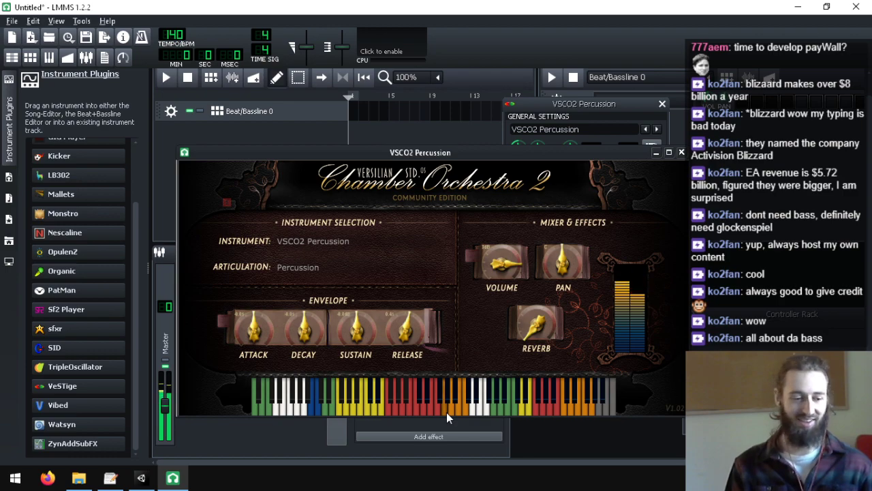
{"action": "left_click", "coordinate": [467, 413]}
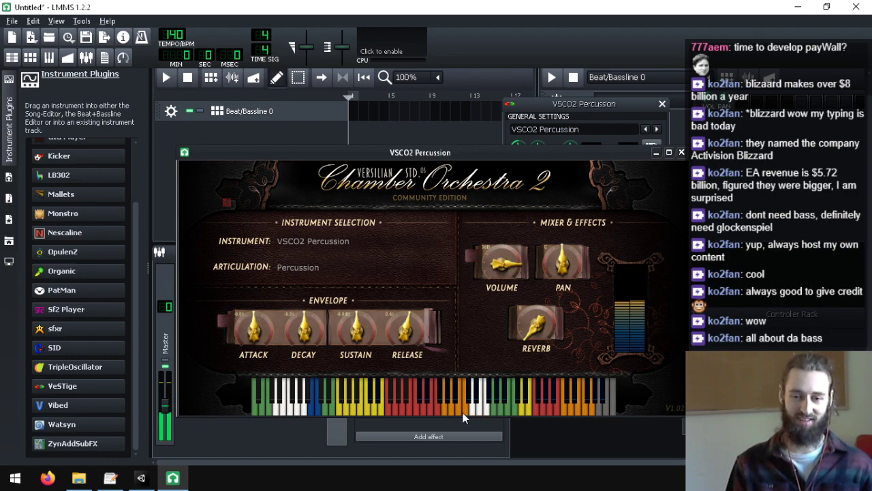
{"action": "left_click", "coordinate": [458, 414]}
{"action": "left_click", "coordinate": [449, 413]}
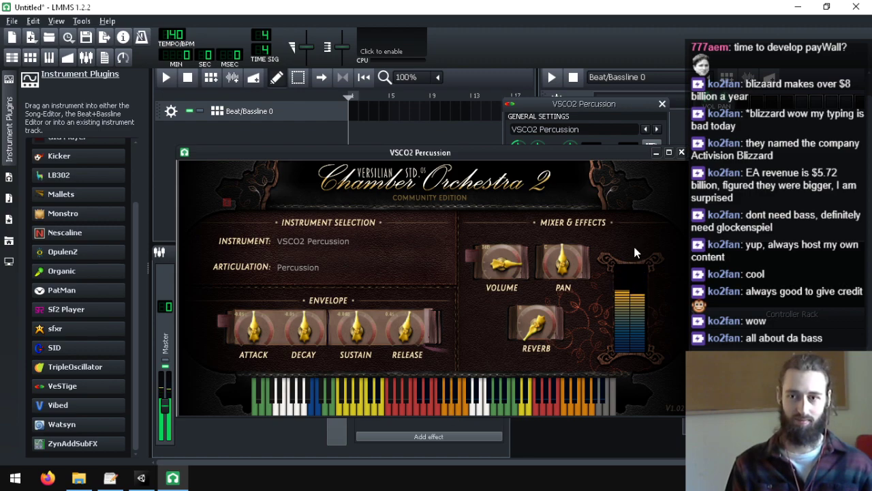
- Close the percussion plugin window and save the instrument as an XML preset named VSCO2 Percussion
{"action": "left_click", "coordinate": [680, 153]}
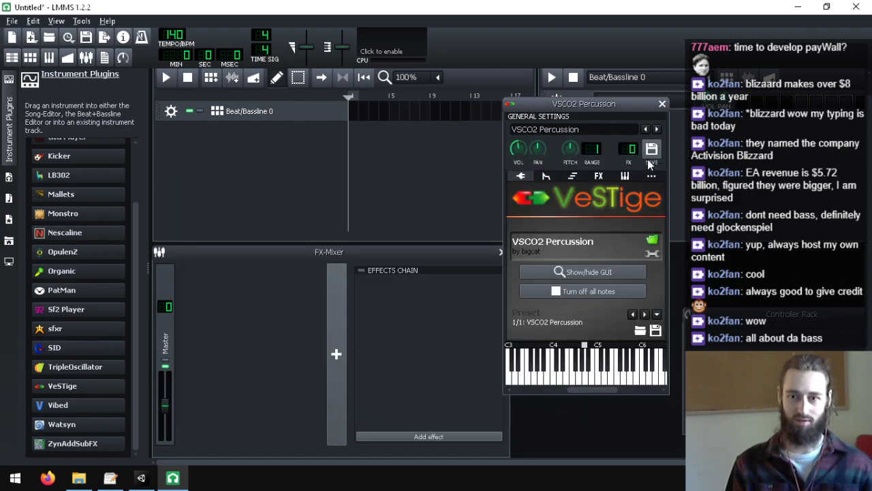
{"action": "left_click", "coordinate": [652, 152]}
{"action": "left_click", "coordinate": [627, 379]}
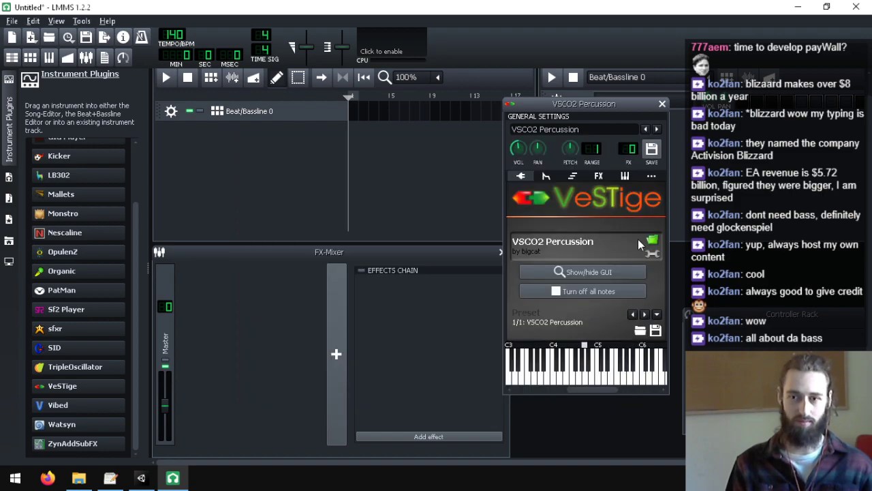
- Load VSCO2 Timpani - 64.dll into VeSTige and move its window to expose the whole coloured keyboard
{"action": "left_click", "coordinate": [650, 235]}
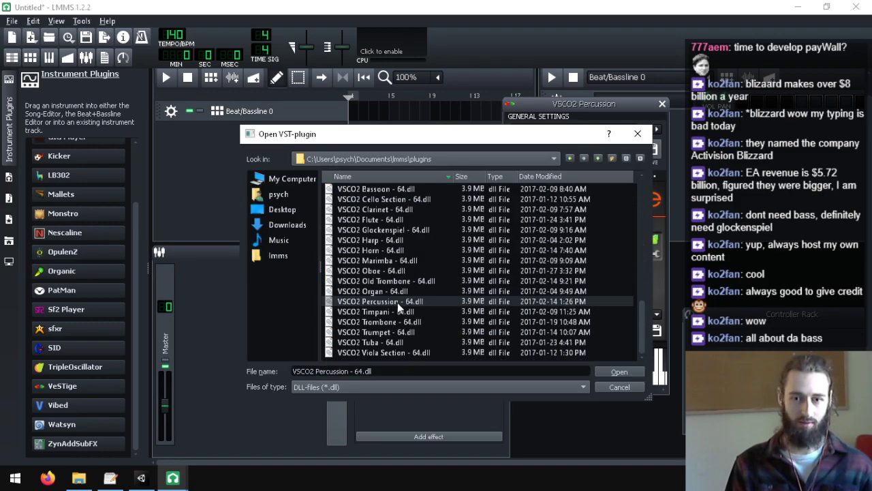
{"action": "left_click", "coordinate": [381, 312]}
{"action": "double_click", "coordinate": [368, 312]}
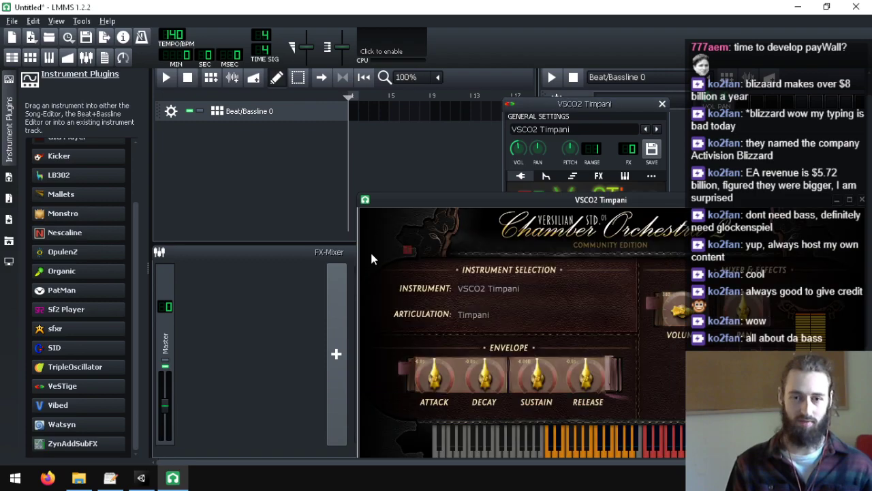
{"action": "left_click_drag", "start_coordinate": [459, 201], "coordinate": [301, 116]}
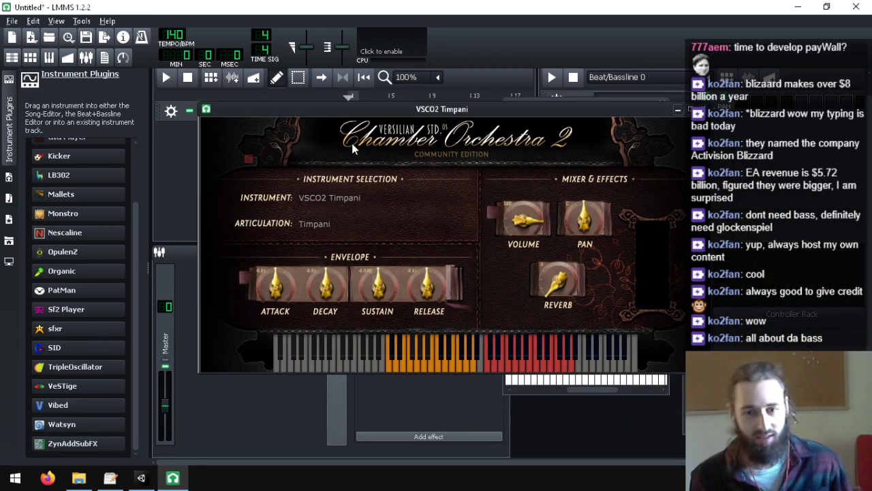
- Audition the timpani sounds up through the orange and red key ranges and back down the red keys
{"action": "left_click", "coordinate": [397, 369]}
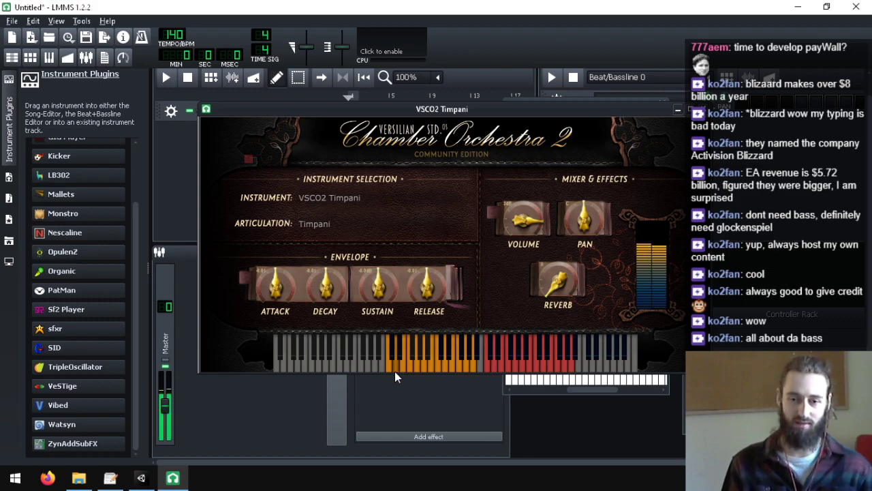
{"action": "left_click", "coordinate": [415, 368]}
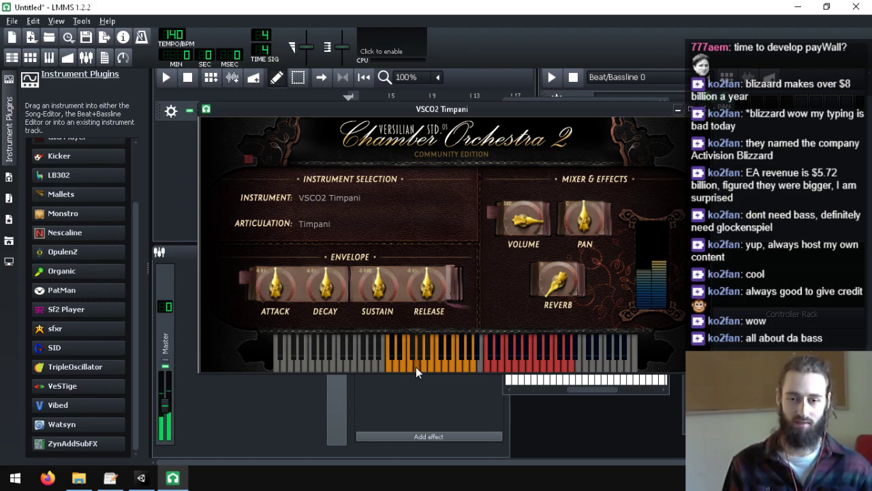
{"action": "left_click", "coordinate": [453, 368]}
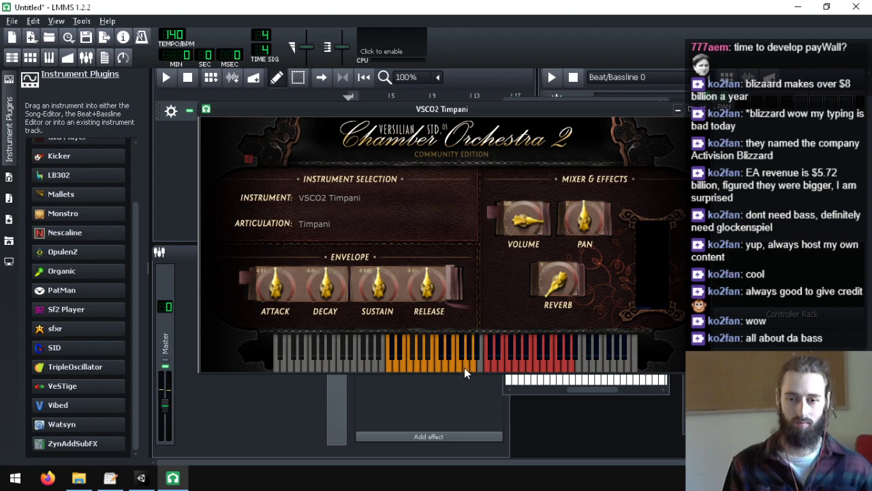
{"action": "left_click", "coordinate": [466, 368]}
{"action": "left_click", "coordinate": [494, 368]}
{"action": "left_click", "coordinate": [525, 370]}
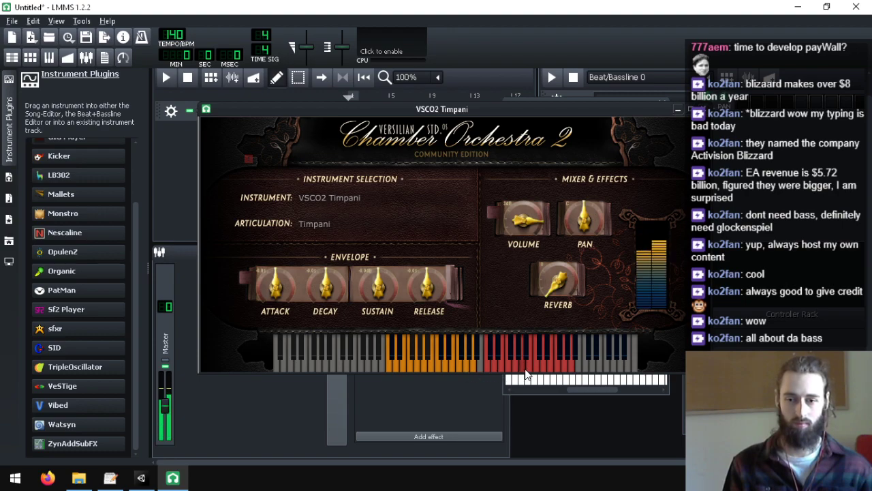
{"action": "left_click", "coordinate": [555, 368]}
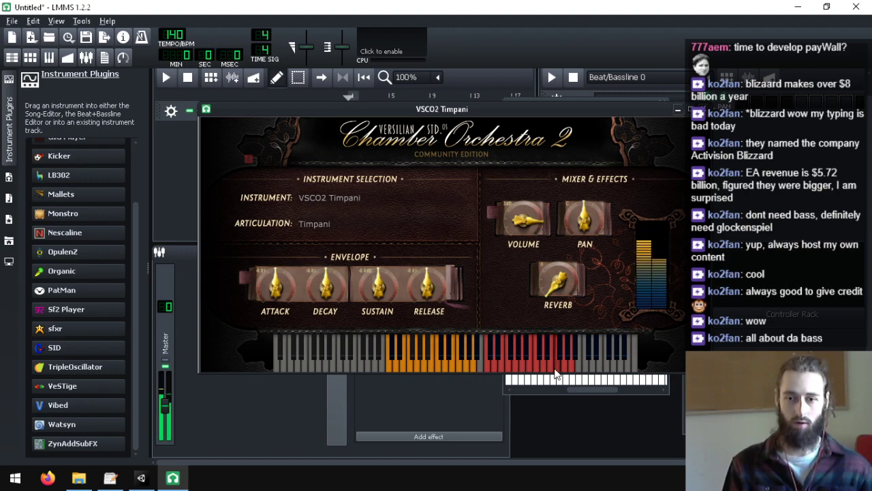
{"action": "left_click", "coordinate": [538, 371]}
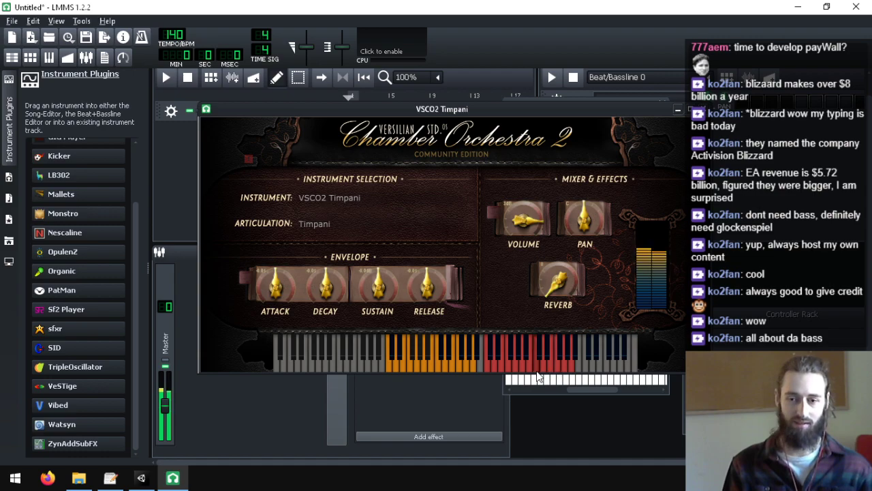
{"action": "left_click", "coordinate": [508, 372]}
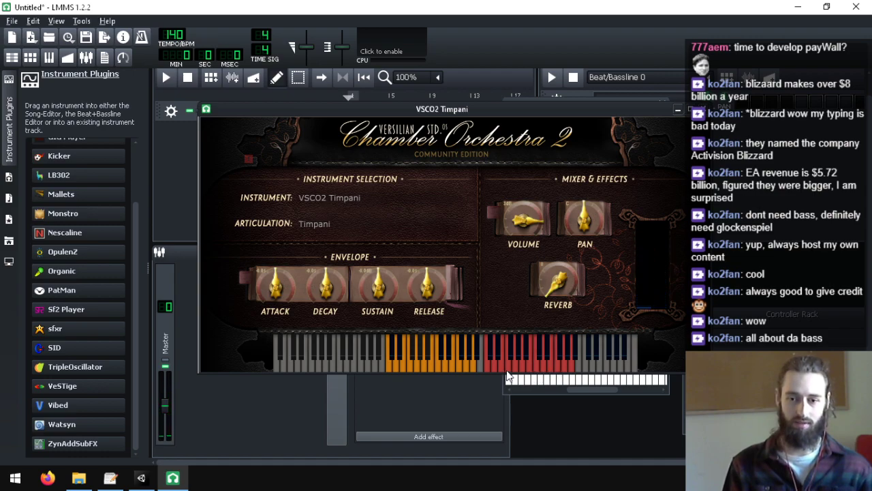
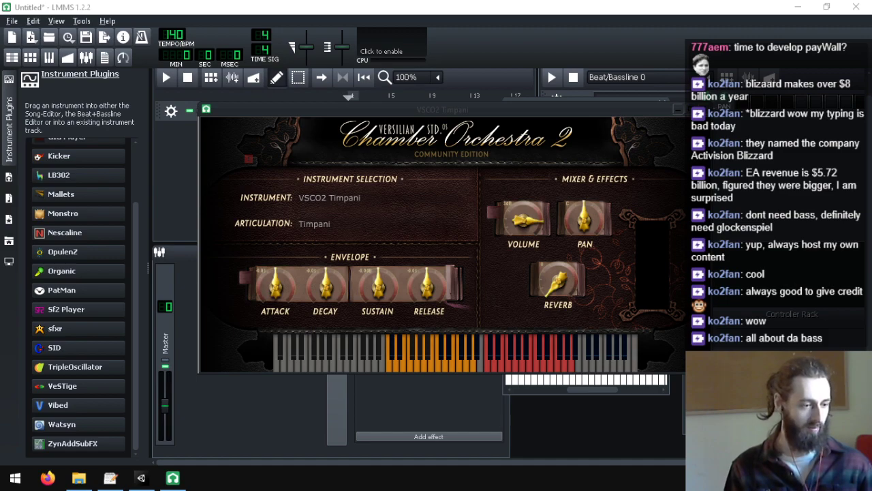
- Switch to Firefox to view the DuckDuckGo timpani images, close the browser and return to the timpani plugin window in LMMS
{"action": "key", "text": "alt+Tab"}
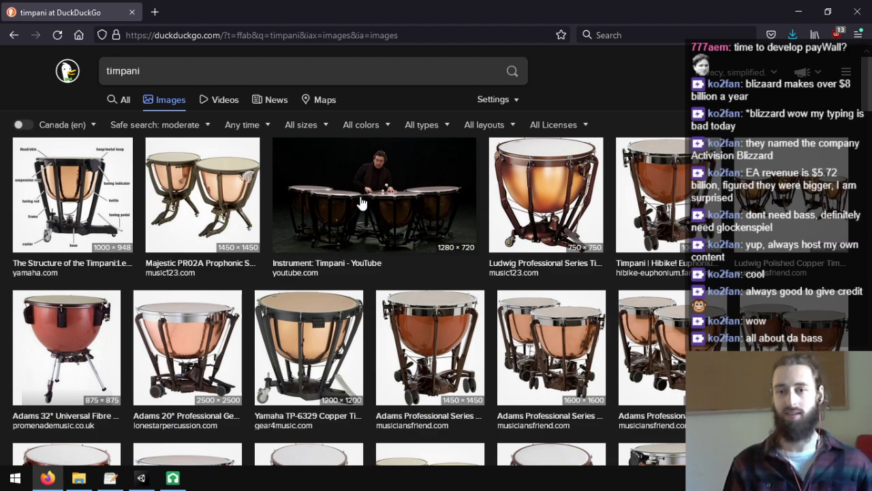
{"action": "left_click", "coordinate": [858, 12]}
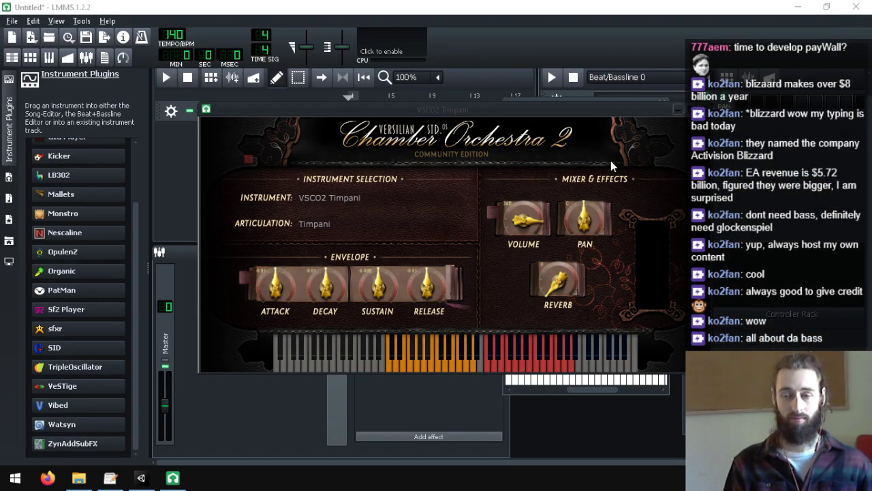
{"action": "left_click", "coordinate": [752, 140]}
{"action": "left_click", "coordinate": [479, 113]}
- Close the timpani plugin window and save the instrument as an XML preset named VSCO2 Timpani
{"action": "left_click", "coordinate": [704, 110]}
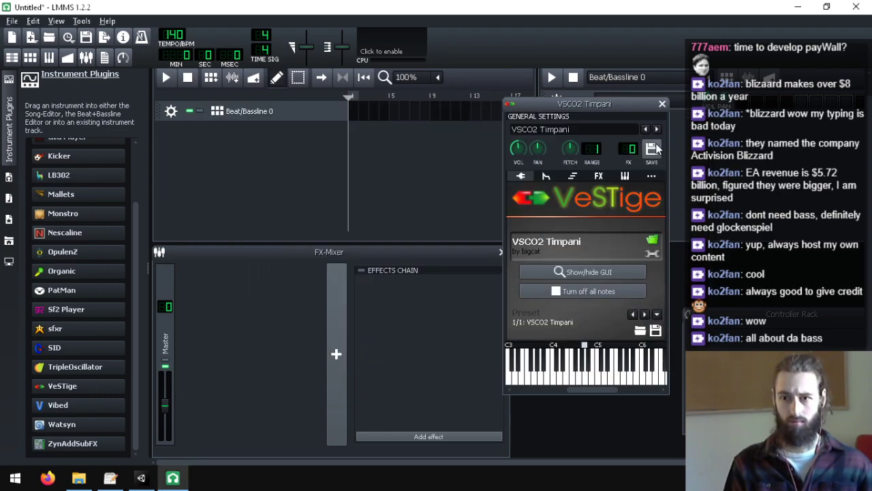
{"action": "left_click", "coordinate": [652, 149]}
{"action": "scroll", "coordinate": [443, 317], "scroll_direction": "up", "scroll_amount": 4}
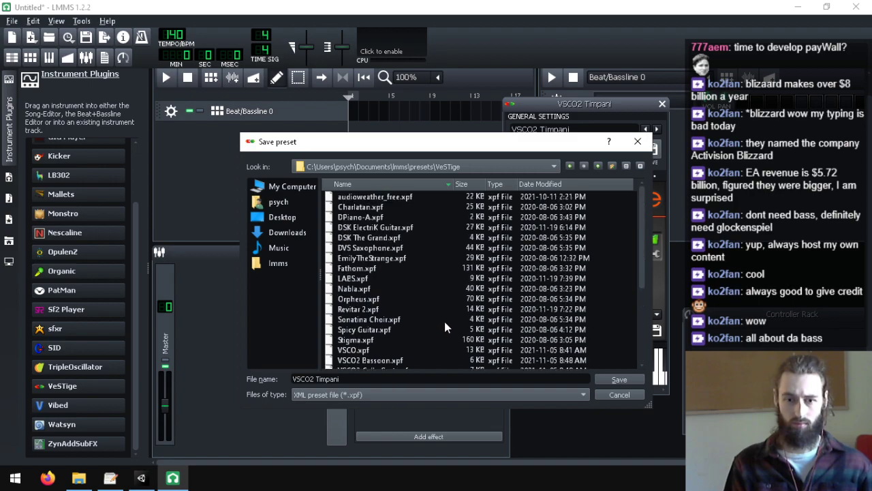
{"action": "scroll", "coordinate": [464, 298], "scroll_direction": "down", "scroll_amount": 4}
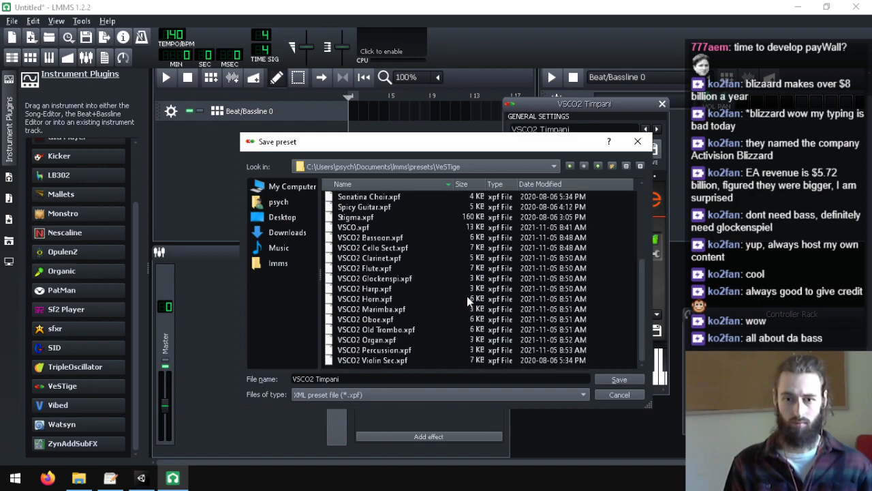
{"action": "left_click", "coordinate": [617, 382]}
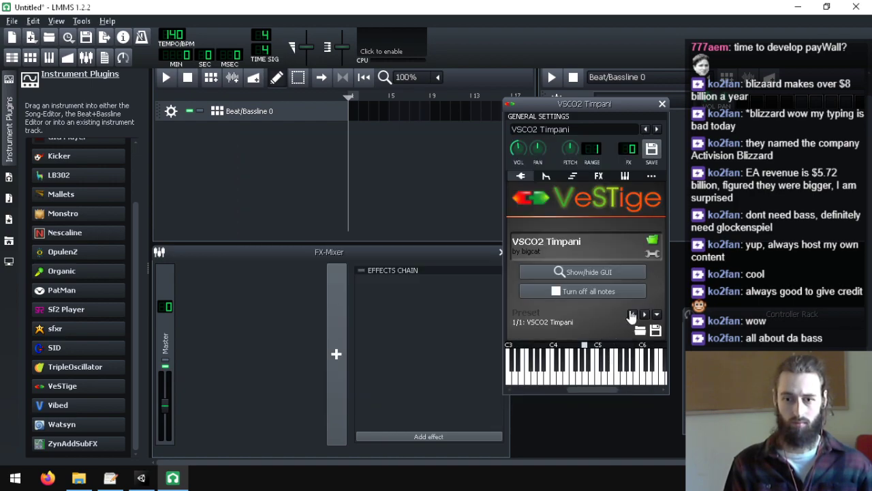
- Check the list of VST plugin files and the saved VeSTige presets, cancelling both dialogs without loading or saving anything
{"action": "left_click", "coordinate": [653, 240]}
{"action": "scroll", "coordinate": [457, 235], "scroll_direction": "down", "scroll_amount": 10}
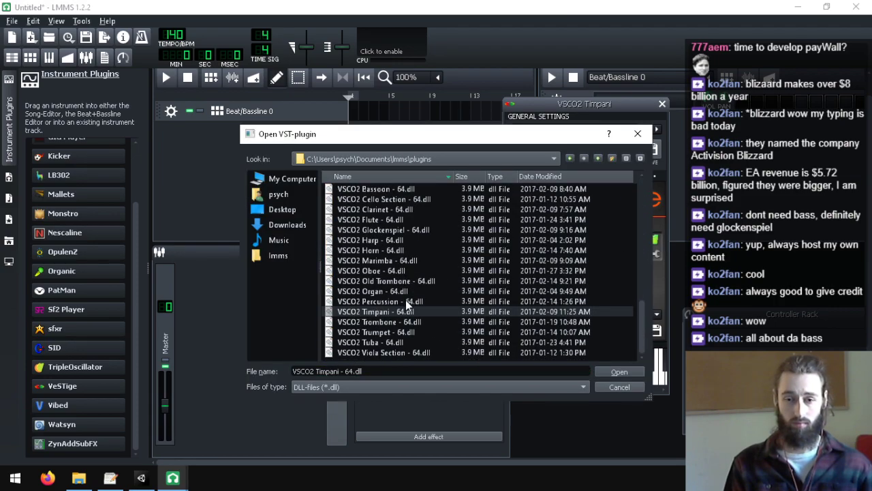
{"action": "left_click", "coordinate": [612, 386]}
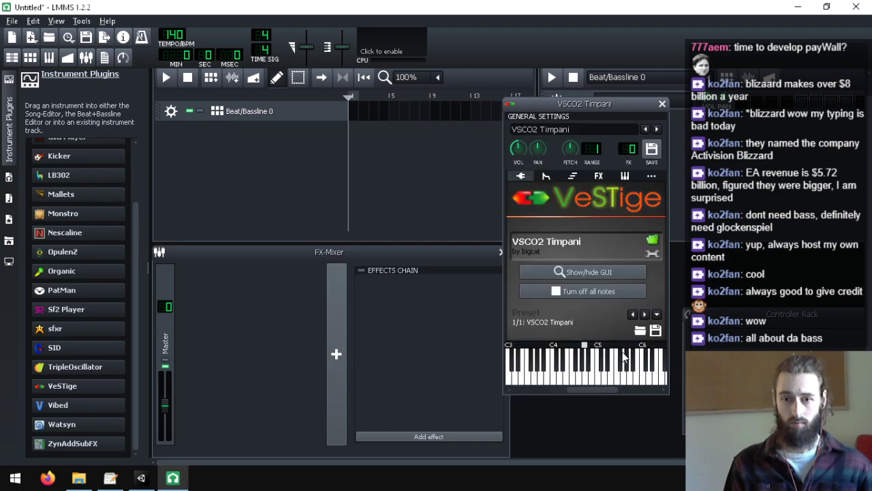
{"action": "left_click", "coordinate": [654, 156]}
{"action": "left_click", "coordinate": [440, 283]}
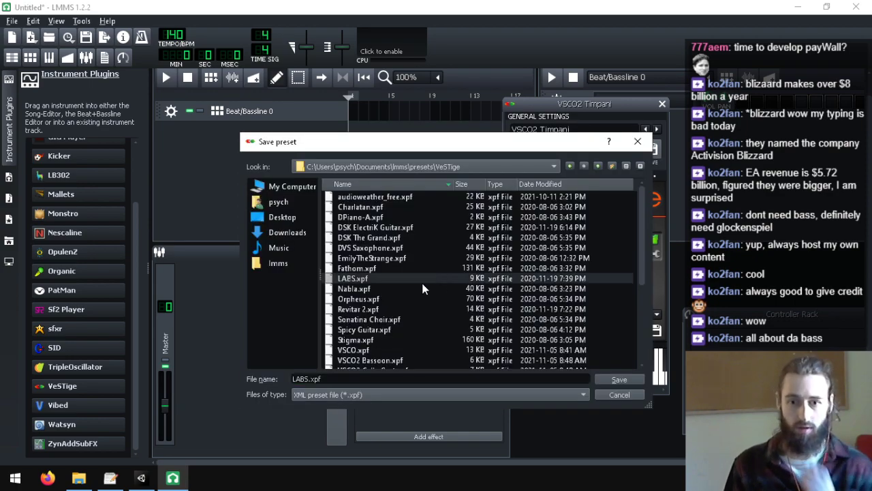
{"action": "scroll", "coordinate": [423, 281], "scroll_direction": "down", "scroll_amount": 5}
{"action": "left_click", "coordinate": [617, 394]}
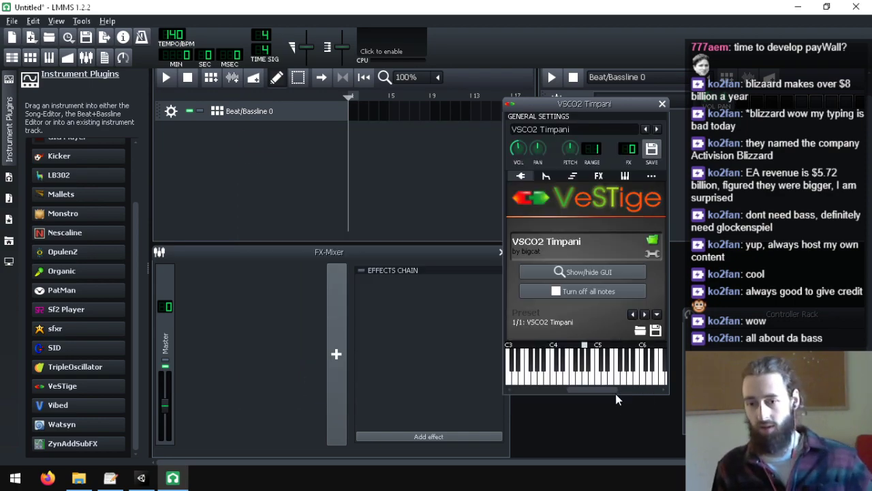
- Load VSCO2 Trombone - 64.dll into VeSTige, move its window into view and audition the lower orange keys
{"action": "left_click", "coordinate": [656, 230]}
{"action": "scroll", "coordinate": [366, 254], "scroll_direction": "down", "scroll_amount": 5}
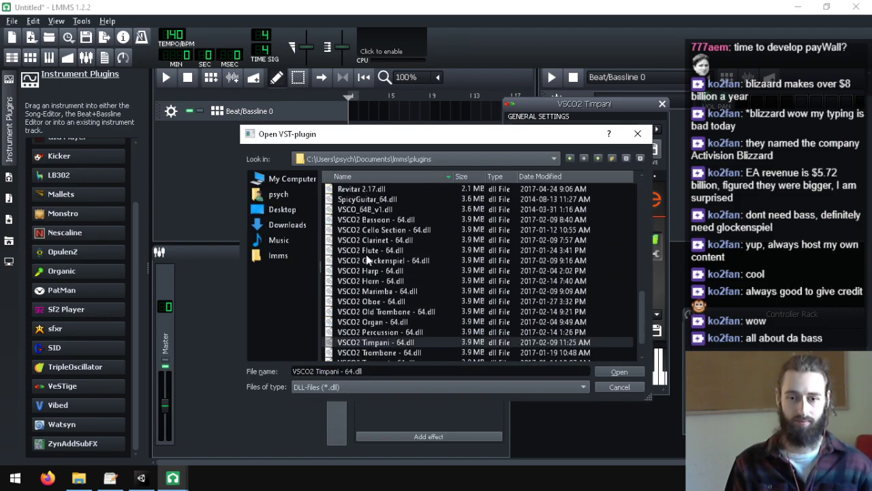
{"action": "double_click", "coordinate": [387, 313]}
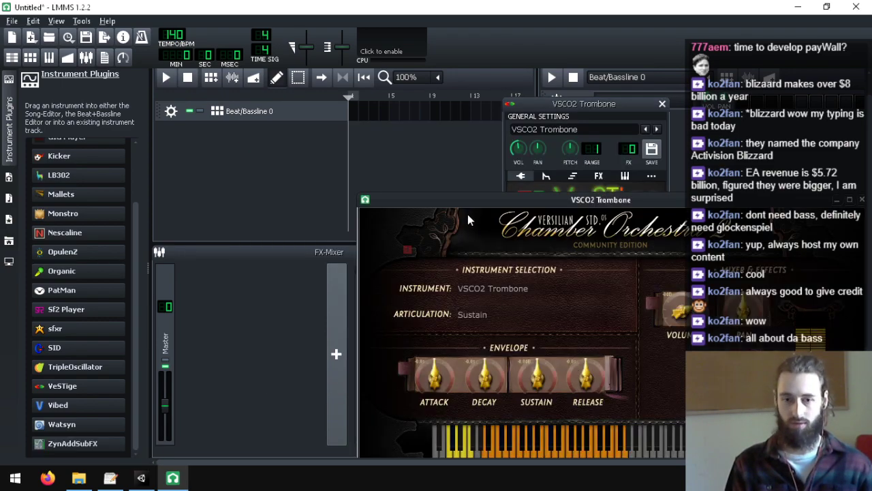
{"action": "left_click", "coordinate": [401, 352]}
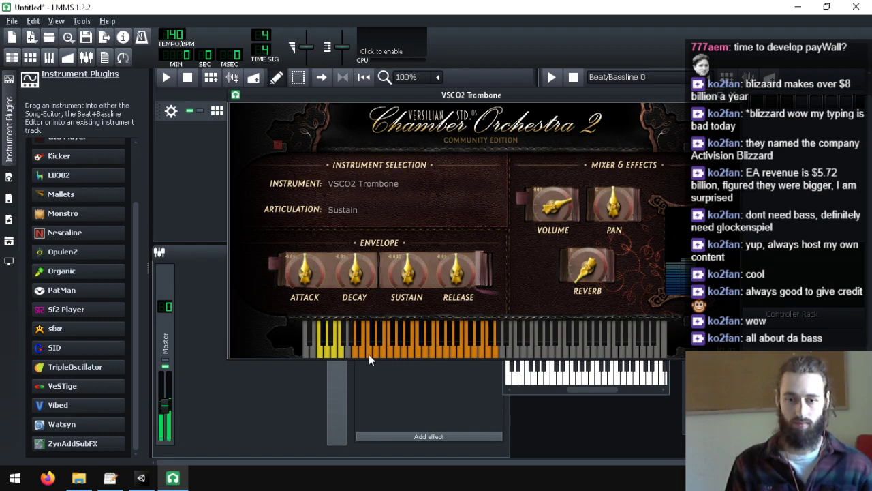
{"action": "left_click", "coordinate": [368, 354]}
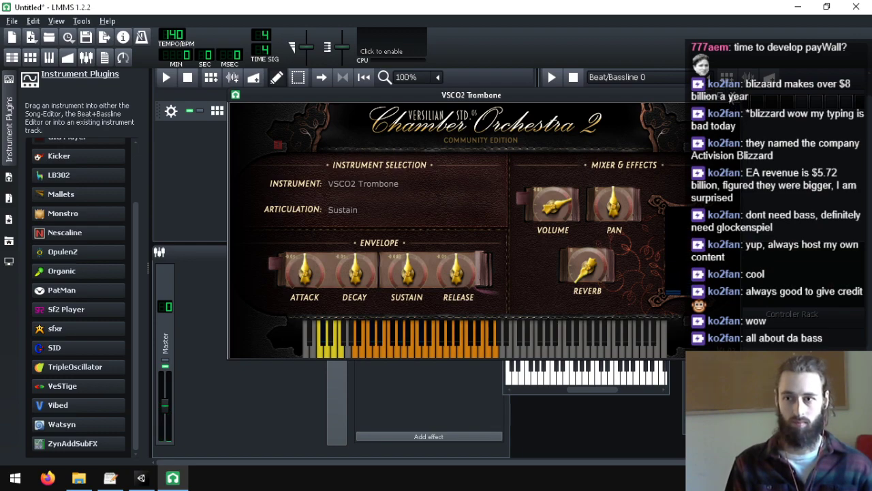
- Close the trombone plugin window and save the instrument as an XML preset named VSCO2 Trombone
{"action": "left_click", "coordinate": [732, 96]}
{"action": "left_click", "coordinate": [654, 150]}
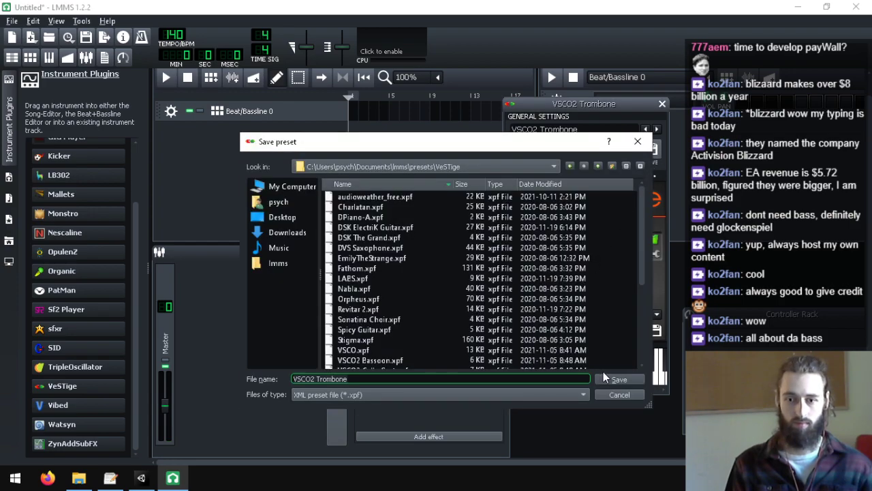
{"action": "left_click", "coordinate": [605, 375]}
- Load VSCO2 Trumpet - 64.dll into VeSTige from the lmms plugins folder
{"action": "left_click", "coordinate": [653, 242]}
{"action": "double_click", "coordinate": [406, 255]}
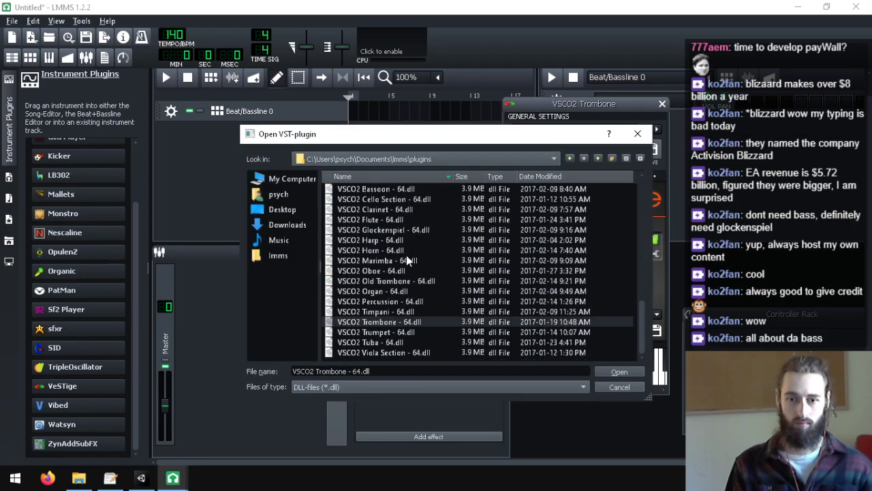
{"action": "double_click", "coordinate": [391, 332]}
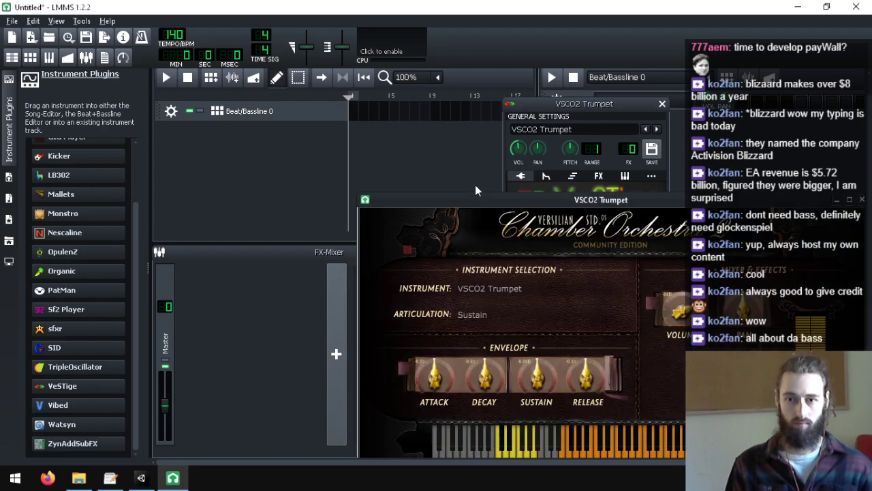
- Move the VSCO2 Trumpet window fully into view and audition several orange keys with the Sustain articulation
{"action": "left_click_drag", "start_coordinate": [471, 199], "coordinate": [316, 124]}
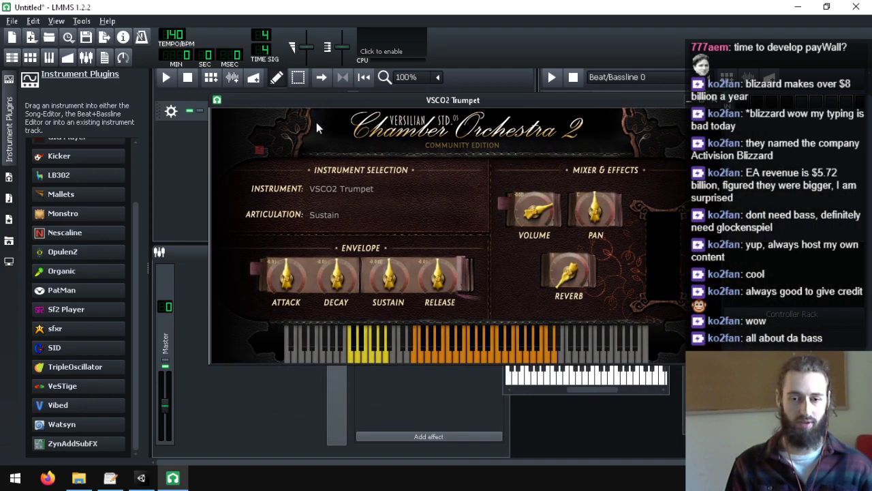
{"action": "left_click", "coordinate": [426, 356]}
{"action": "left_click", "coordinate": [491, 359]}
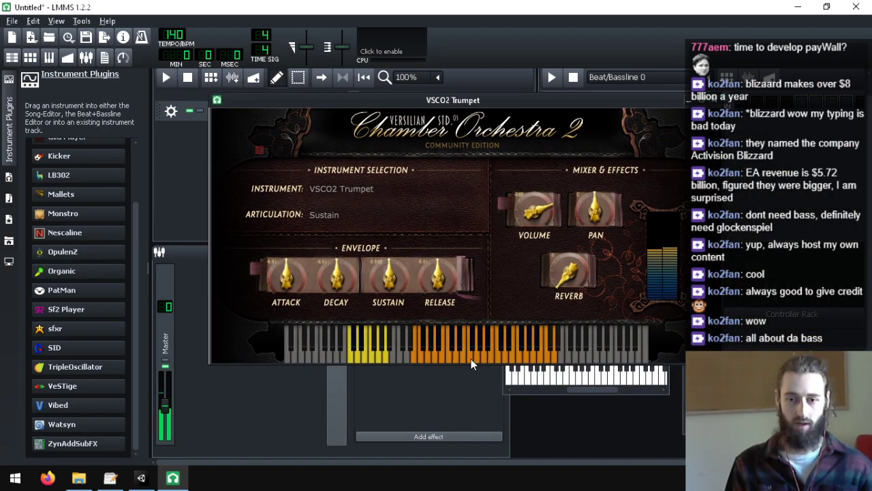
{"action": "left_click", "coordinate": [470, 358]}
{"action": "left_click", "coordinate": [458, 359]}
{"action": "left_click", "coordinate": [443, 359]}
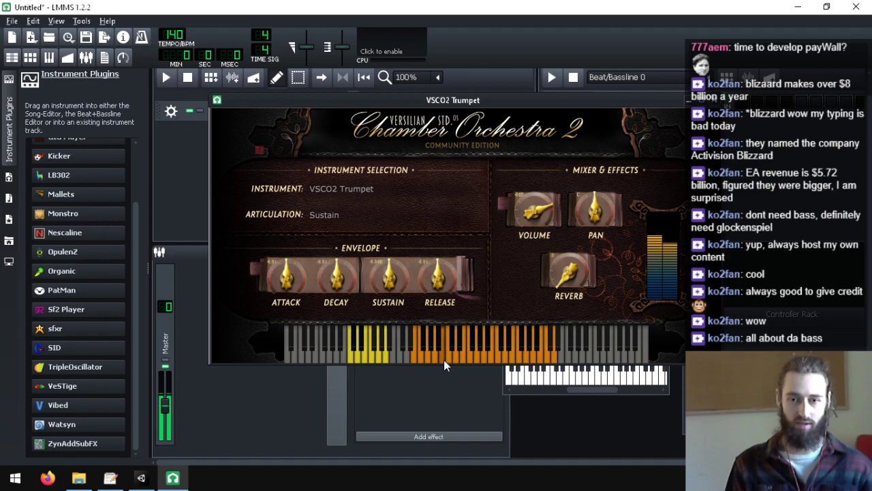
{"action": "left_click", "coordinate": [431, 359]}
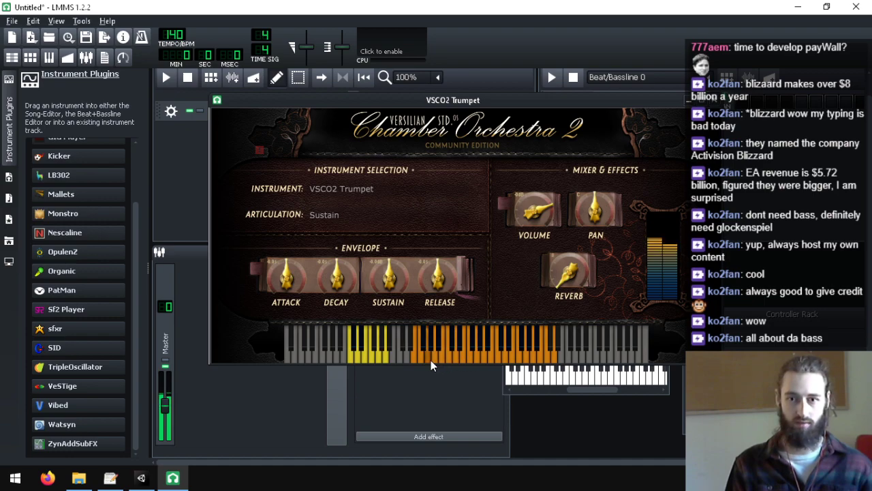
- Try the yellow keyswitches, settle on the Vibrato articulation and audition trumpet notes across the orange playable range
{"action": "left_click", "coordinate": [355, 360]}
{"action": "left_click", "coordinate": [365, 359]}
{"action": "left_click", "coordinate": [388, 359]}
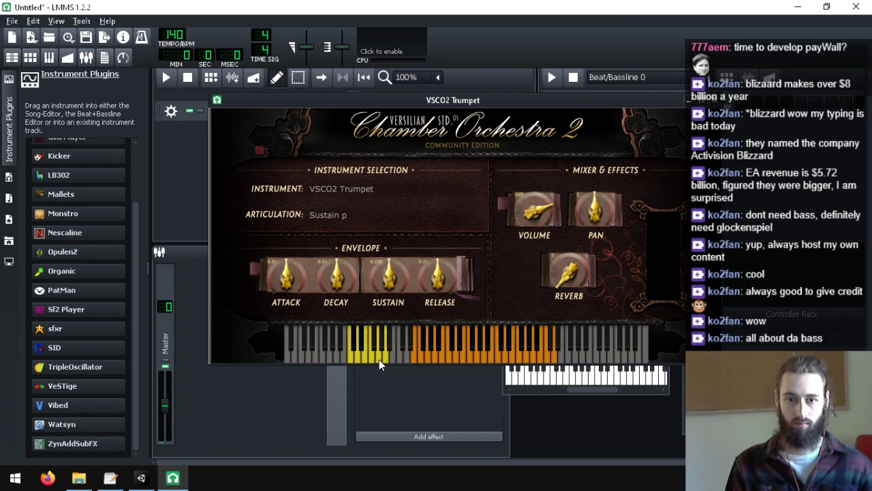
{"action": "left_click", "coordinate": [358, 359]}
{"action": "left_click", "coordinate": [502, 357]}
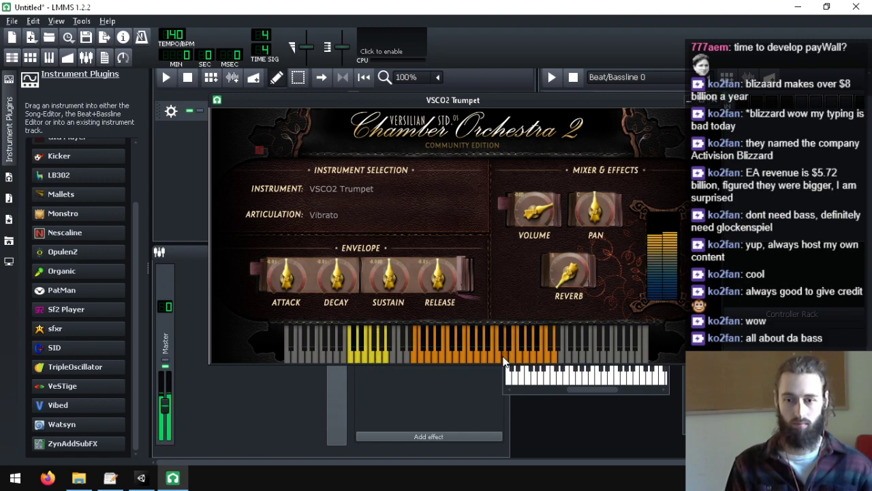
{"action": "left_click", "coordinate": [537, 360]}
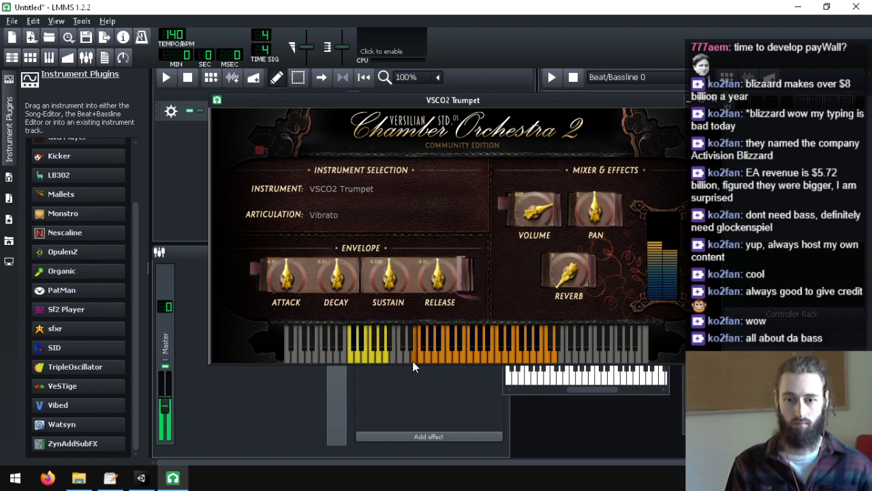
{"action": "left_click", "coordinate": [440, 361]}
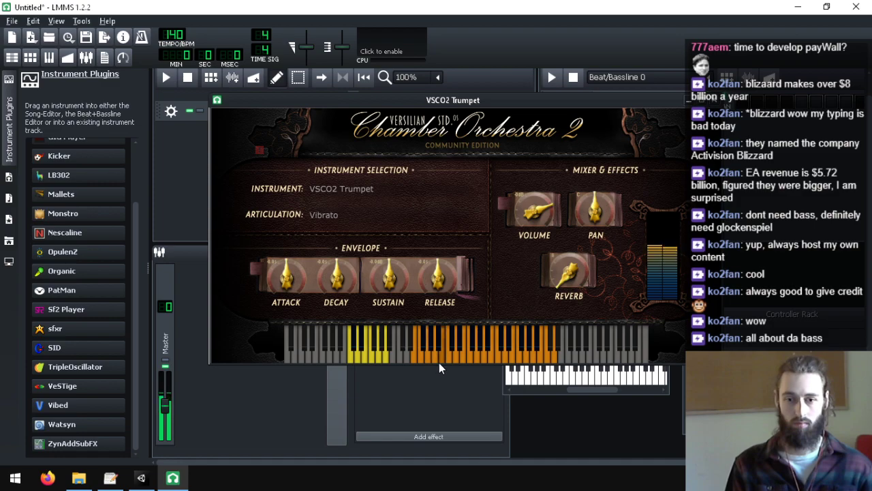
{"action": "left_click", "coordinate": [449, 360]}
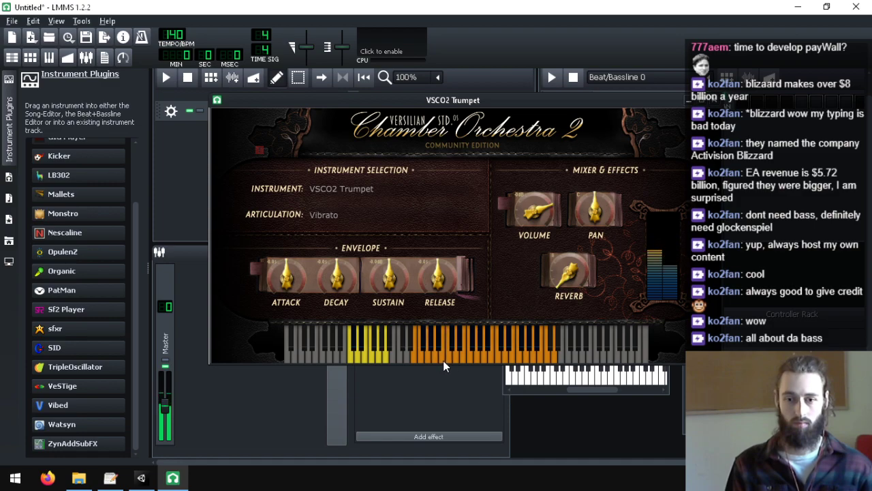
{"action": "left_click", "coordinate": [443, 361]}
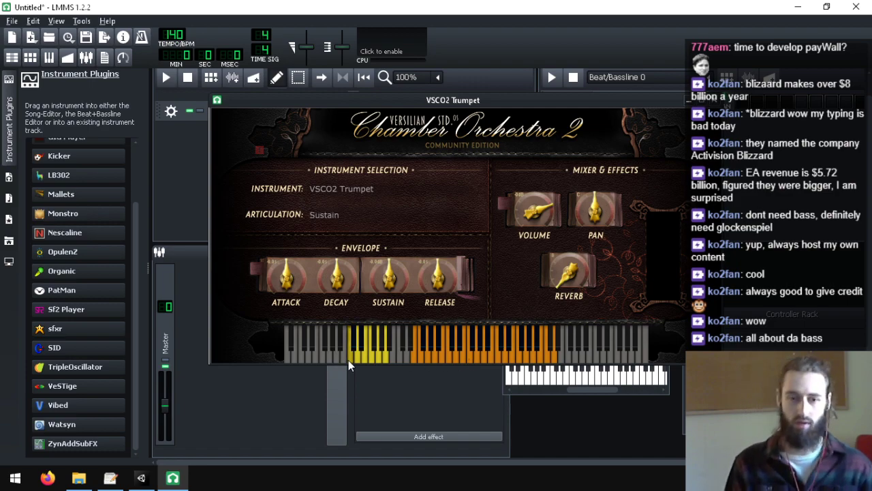
- Audition the trumpet's Sustain articulation with one note, then switch to Staccato and play several orange keys
{"action": "left_click", "coordinate": [348, 360]}
{"action": "left_click", "coordinate": [466, 361]}
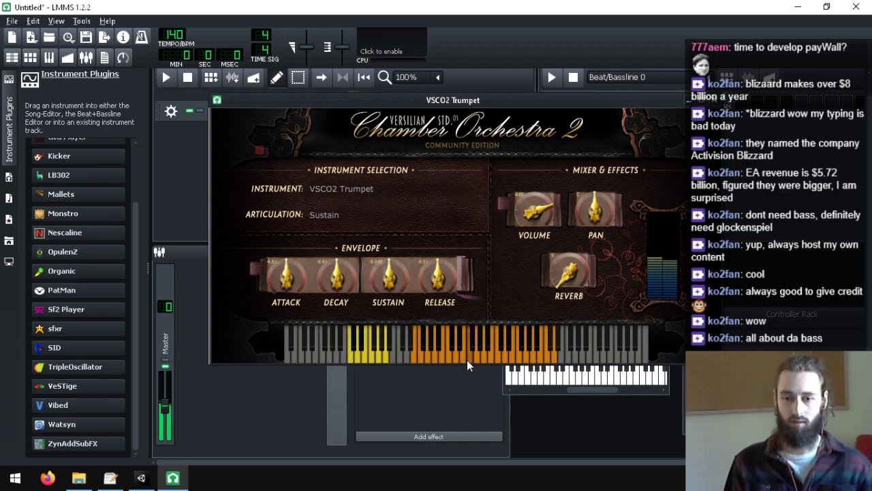
{"action": "left_click", "coordinate": [356, 348]}
{"action": "left_click", "coordinate": [353, 344]}
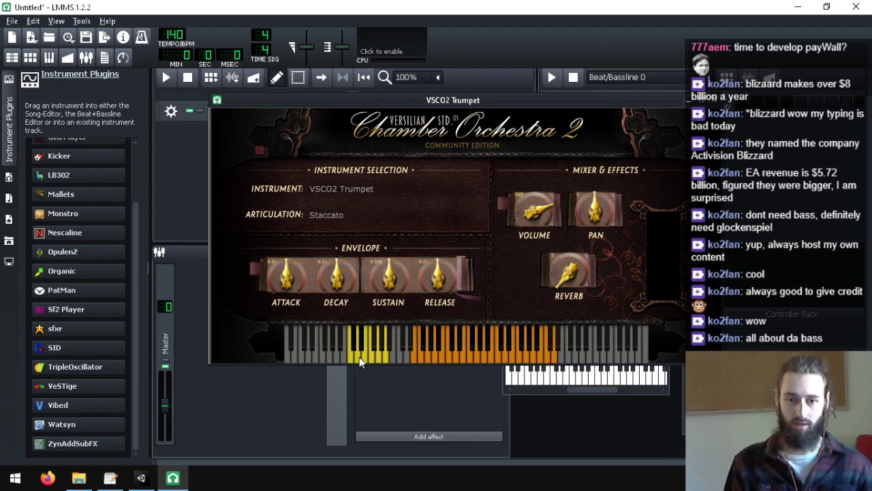
{"action": "left_click", "coordinate": [491, 359]}
{"action": "left_click", "coordinate": [468, 362]}
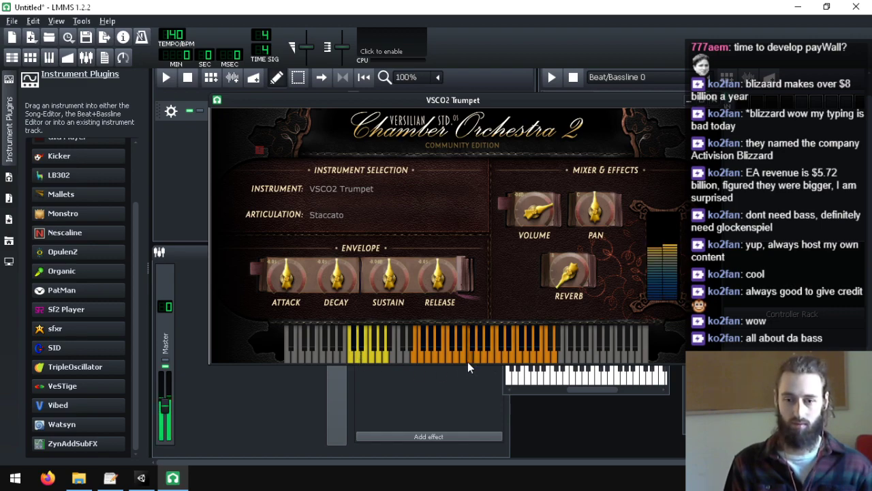
{"action": "left_click", "coordinate": [448, 362]}
- Switch the trumpet to Vibrato and then to Mute 1, auditioning orange keys with each articulation
{"action": "left_click", "coordinate": [355, 361]}
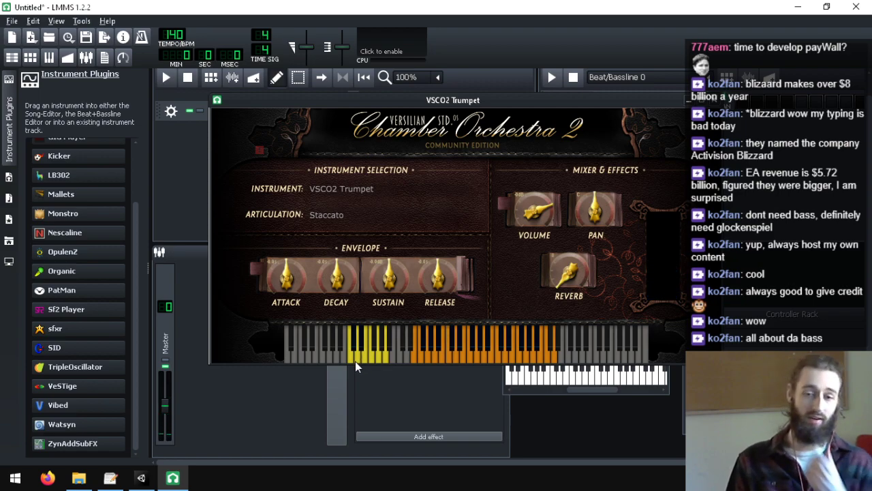
{"action": "left_click", "coordinate": [486, 359]}
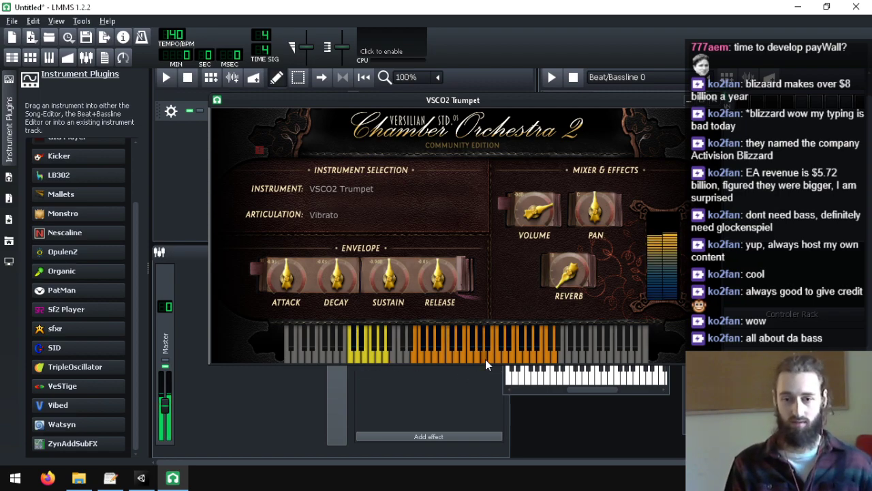
{"action": "left_click", "coordinate": [362, 360]}
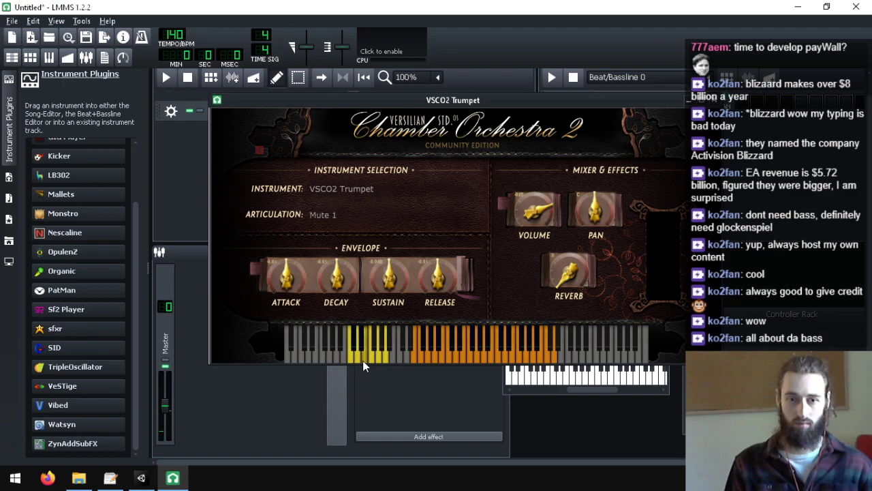
{"action": "left_click", "coordinate": [444, 360]}
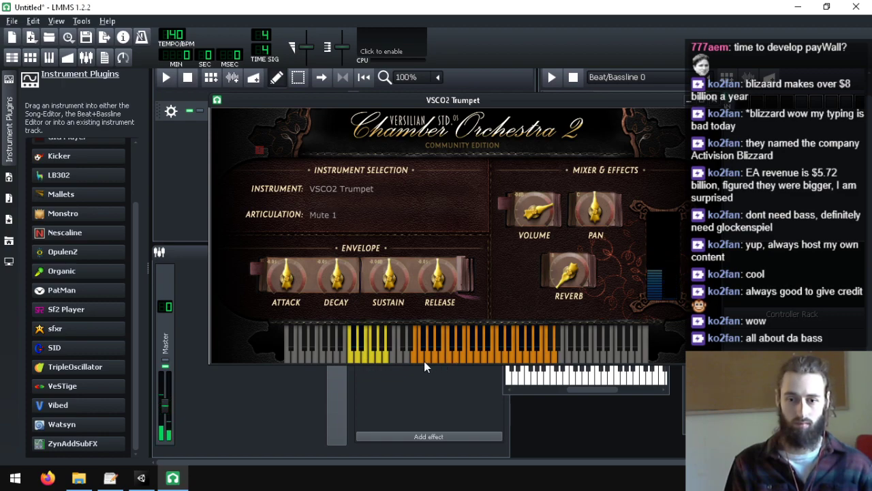
{"action": "left_click", "coordinate": [421, 361]}
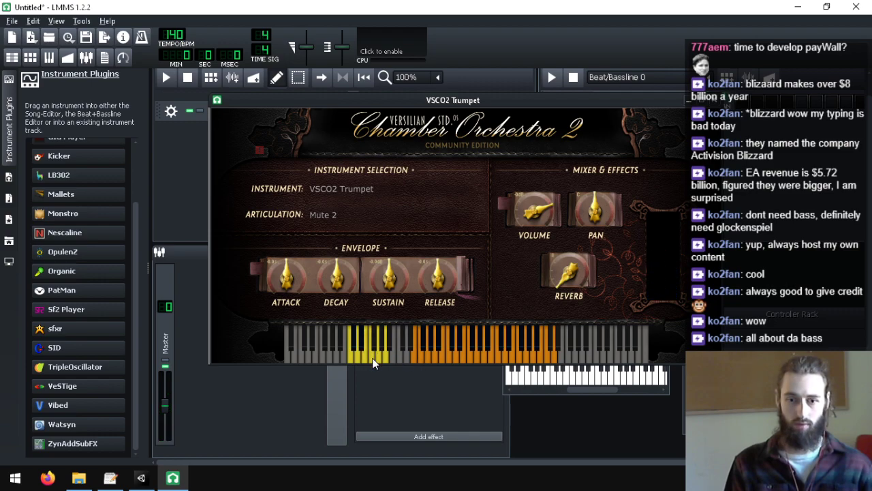
- Audition the trumpet's Mute 2 articulation on middle and low orange keys
{"action": "left_click", "coordinate": [466, 359]}
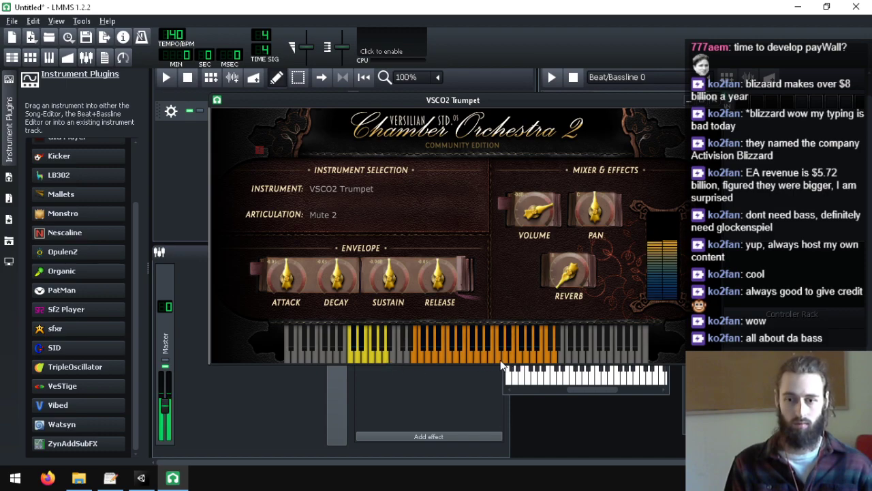
{"action": "left_click", "coordinate": [432, 359]}
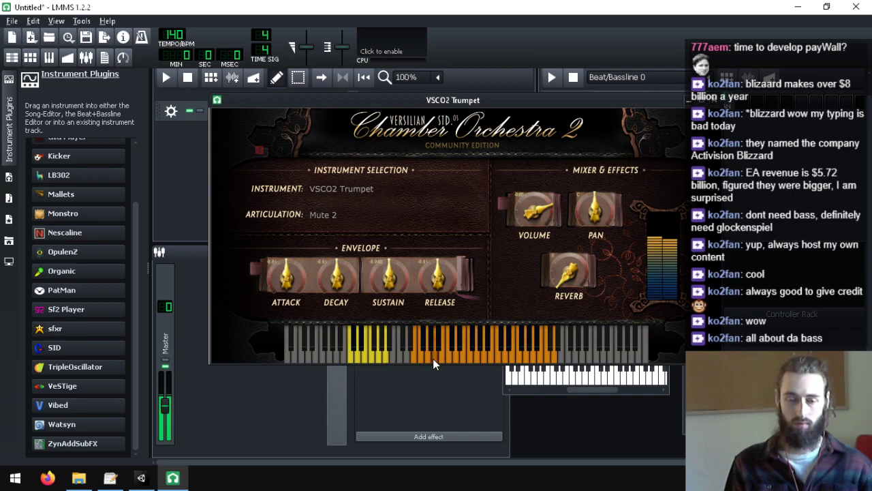
{"action": "left_click", "coordinate": [372, 359]}
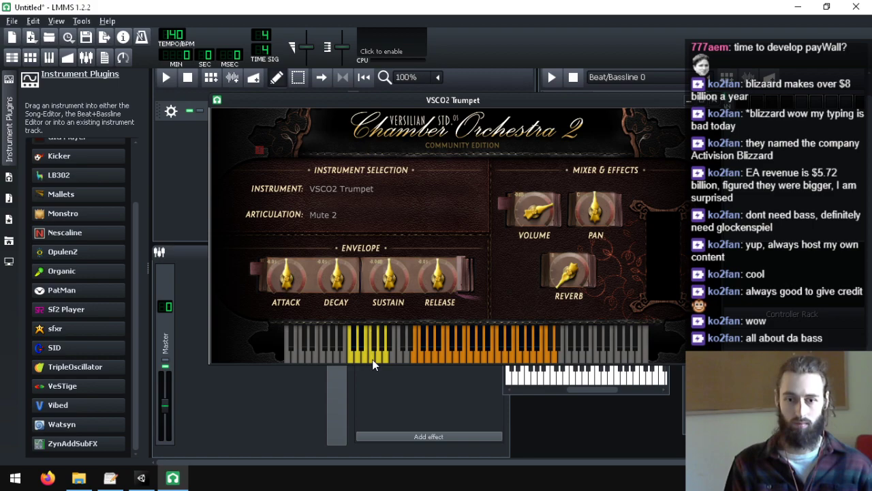
- Switch the trumpet to Sustain f and then to Sustain p, playing middle orange keys to compare them
{"action": "left_click", "coordinate": [379, 359]}
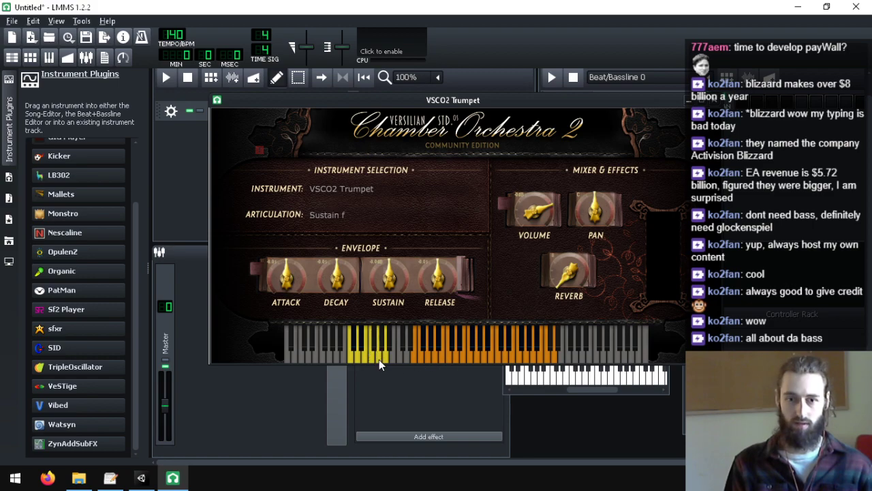
{"action": "left_click", "coordinate": [475, 358]}
{"action": "left_click", "coordinate": [463, 359]}
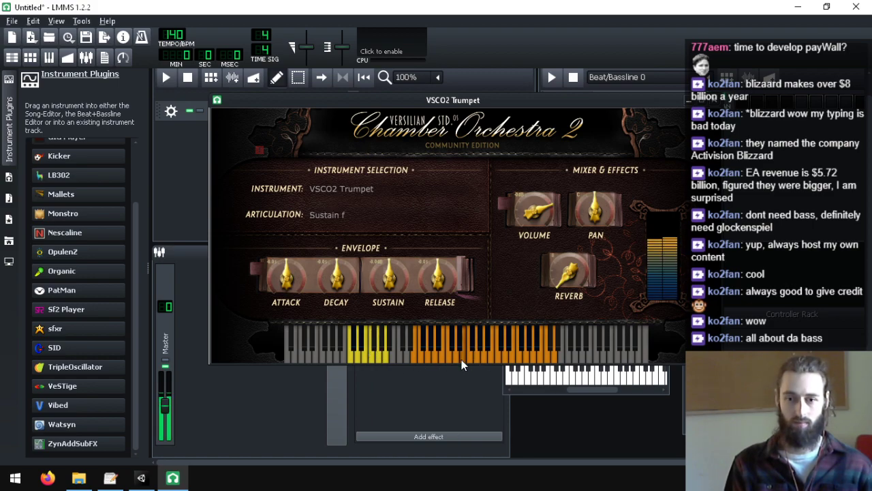
{"action": "left_click", "coordinate": [443, 359]}
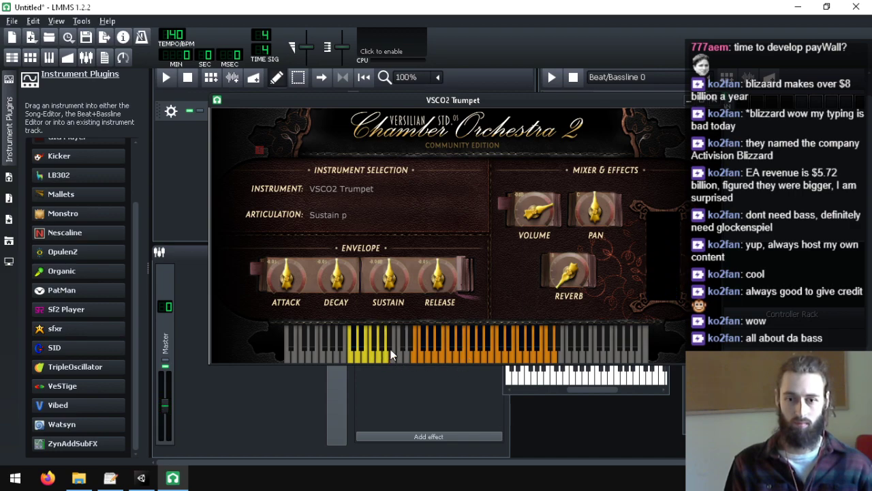
{"action": "left_click", "coordinate": [453, 361]}
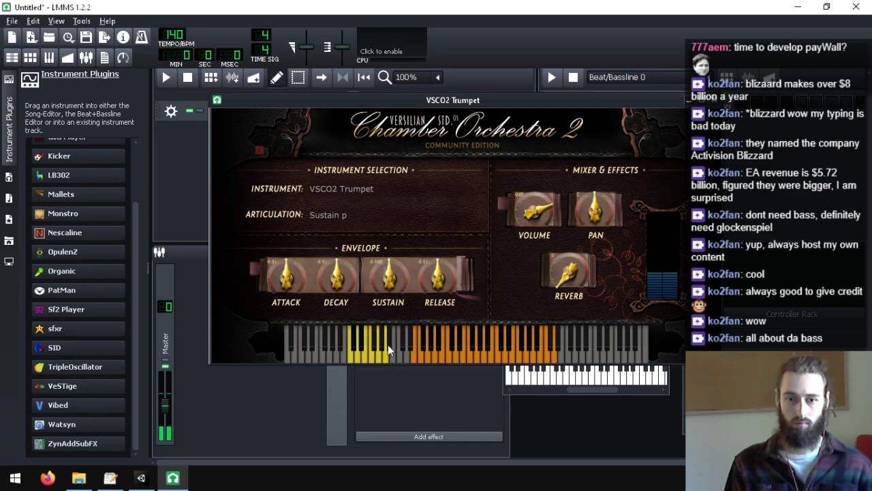
- Switch the VSCO2 Trumpet articulation to Sustain and audition a few notes in its playable range
{"action": "left_click", "coordinate": [349, 362]}
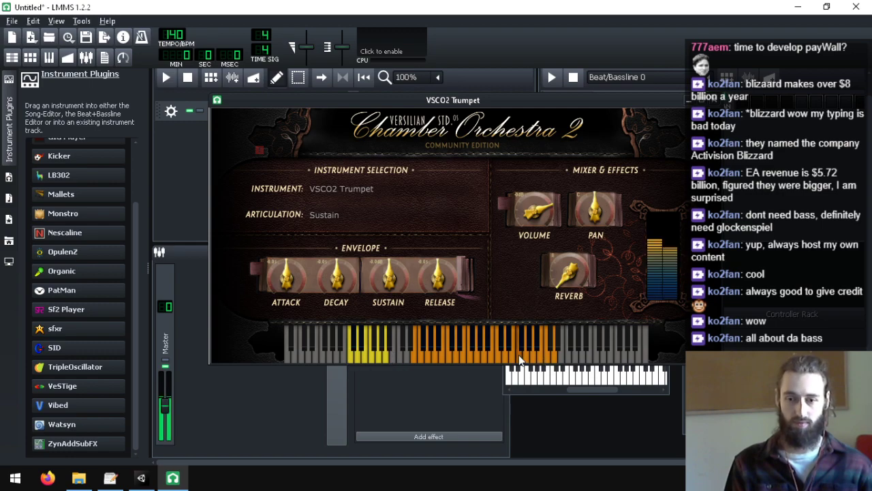
{"action": "left_click", "coordinate": [464, 367]}
{"action": "left_click", "coordinate": [524, 358]}
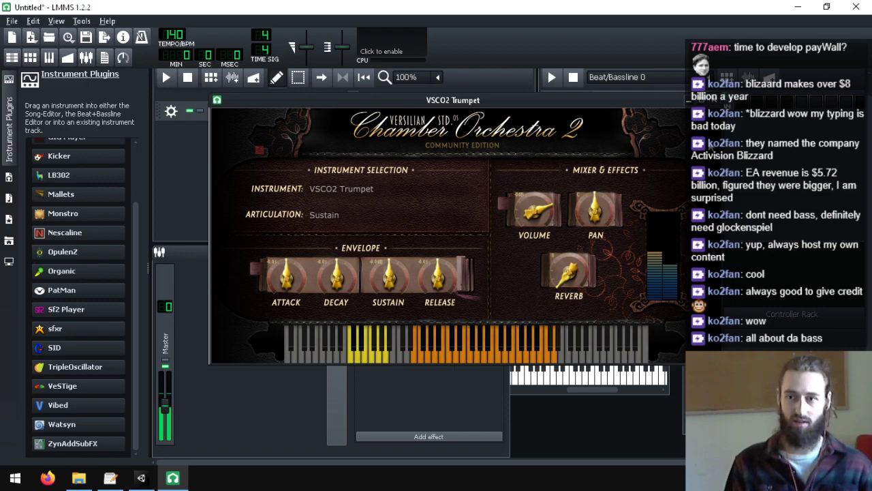
- Close the trumpet's plugin interface and save the instrument as the preset VSCO2 Trumpet
{"action": "left_click", "coordinate": [717, 101]}
{"action": "left_click", "coordinate": [654, 149]}
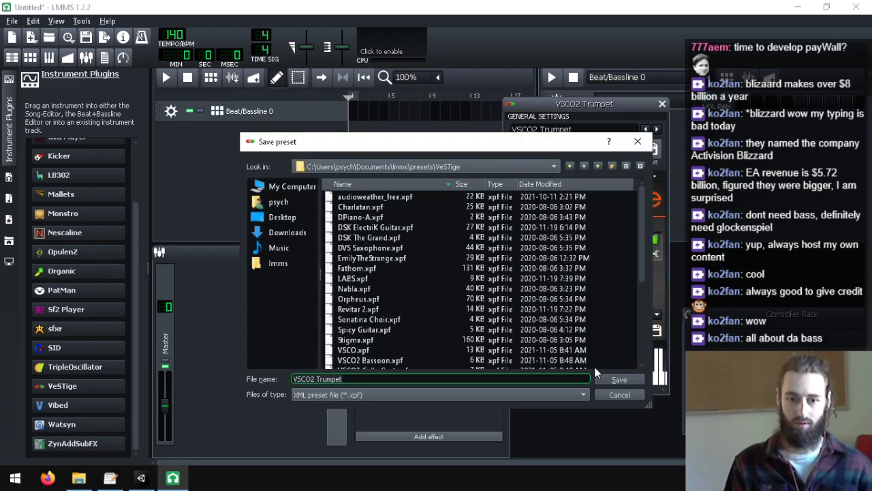
{"action": "left_click", "coordinate": [621, 380]}
- Load VSCO2 Tuba - 64.dll into the VeSTige instrument and reposition its interface so the whole keyboard is reachable
{"action": "left_click", "coordinate": [643, 252]}
{"action": "scroll", "coordinate": [443, 239], "scroll_direction": "down", "scroll_amount": 5}
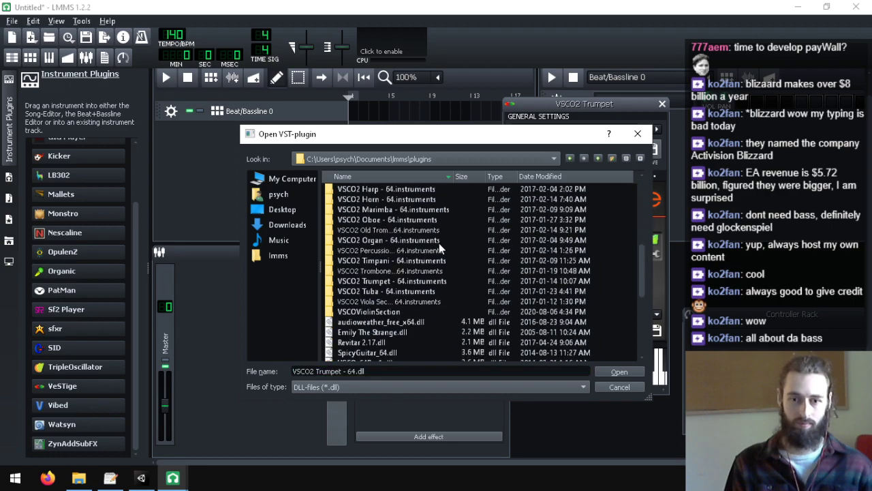
{"action": "double_click", "coordinate": [394, 343]}
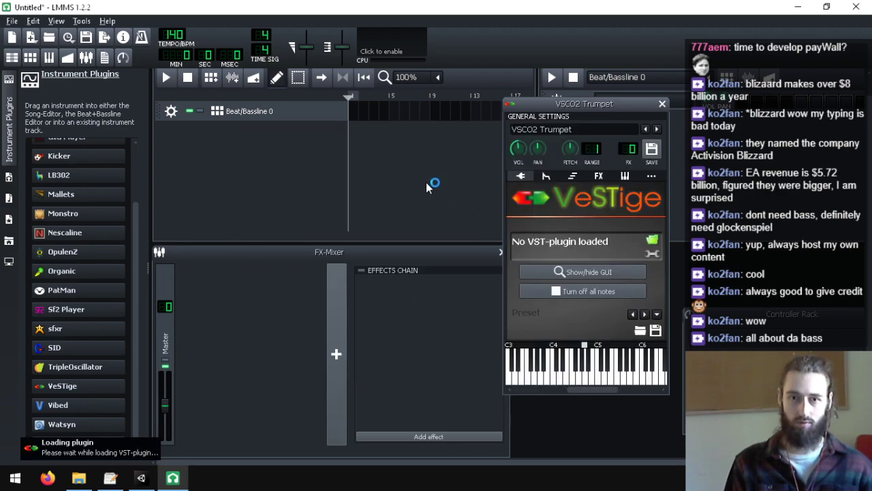
{"action": "left_click_drag", "start_coordinate": [472, 191], "coordinate": [333, 110]}
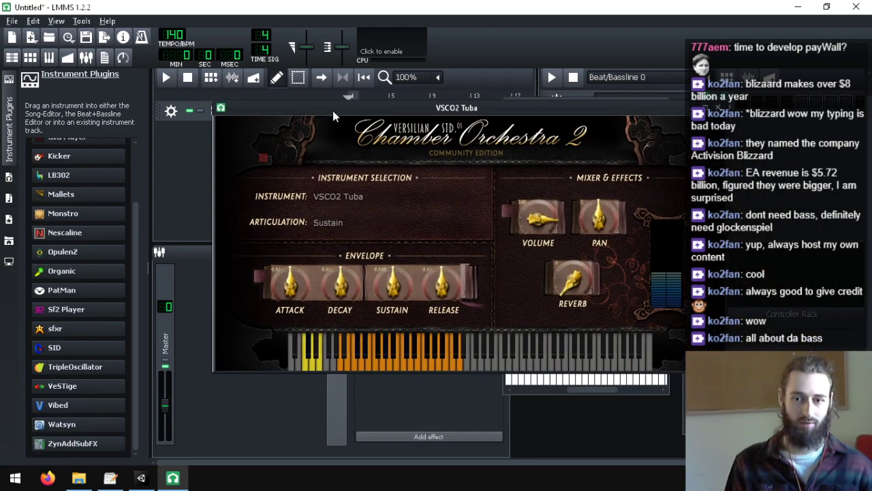
- Audition the tuba's Sustain articulation by playing a short melody on the lower keys of its playable range
{"action": "left_click", "coordinate": [342, 366]}
{"action": "left_click", "coordinate": [355, 366]}
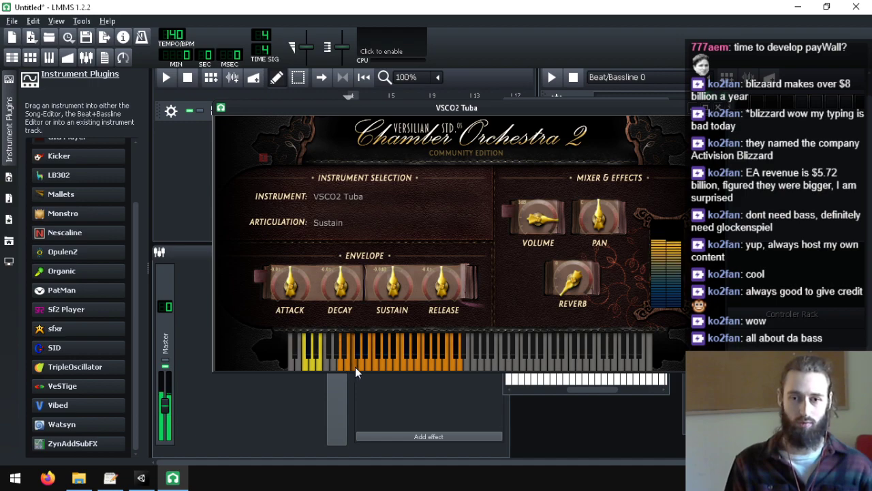
{"action": "left_click", "coordinate": [363, 367]}
{"action": "left_click", "coordinate": [370, 368]}
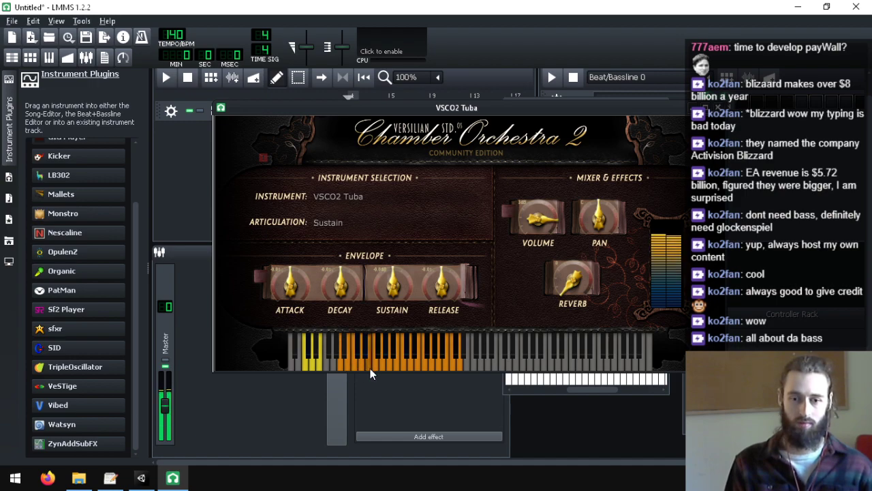
{"action": "left_click", "coordinate": [369, 368]}
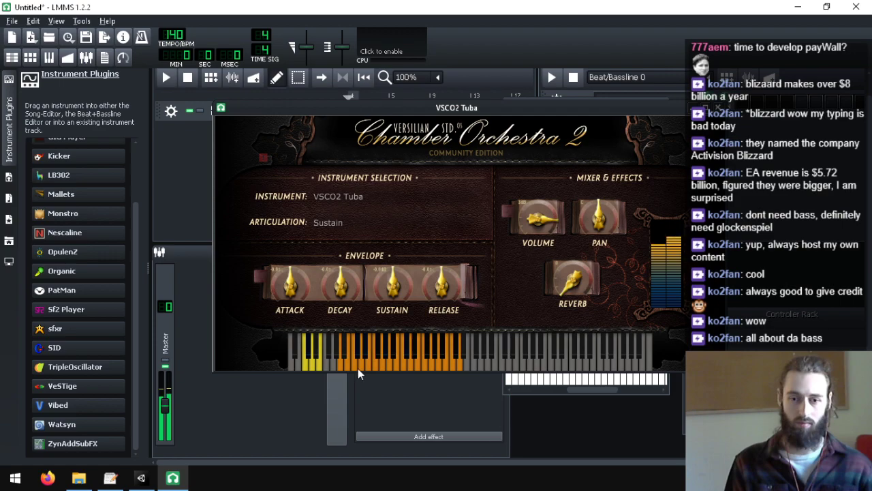
{"action": "left_click", "coordinate": [361, 368]}
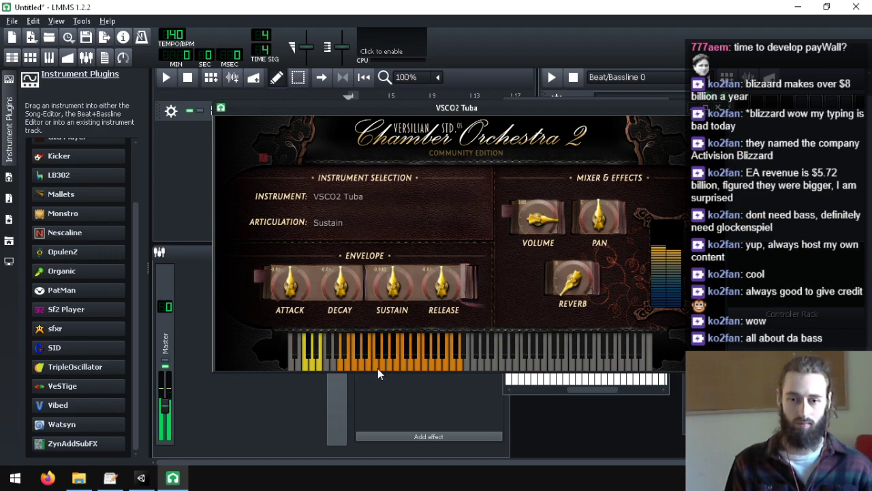
{"action": "left_click", "coordinate": [388, 368]}
{"action": "left_click", "coordinate": [375, 368]}
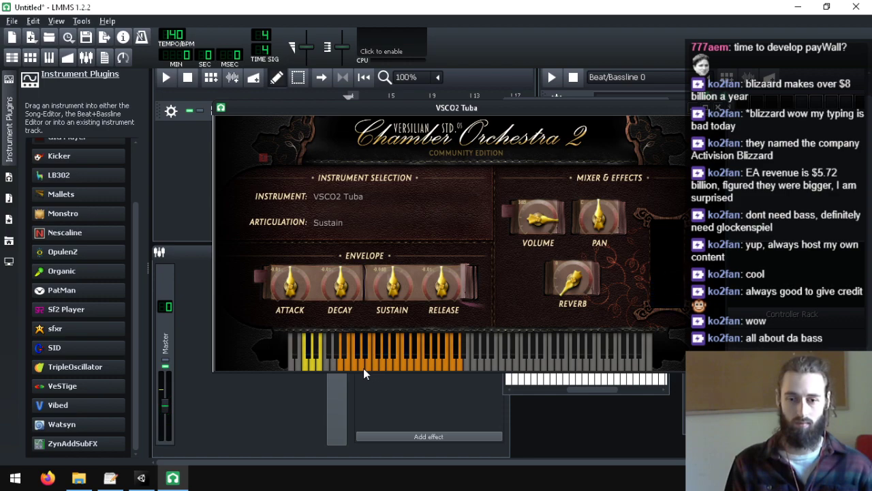
{"action": "left_click", "coordinate": [361, 368]}
{"action": "left_click", "coordinate": [368, 368]}
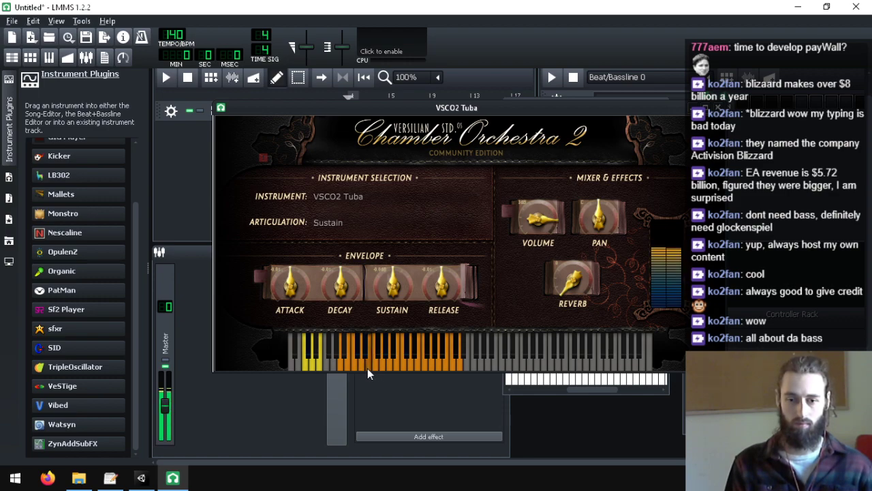
{"action": "left_click", "coordinate": [361, 367]}
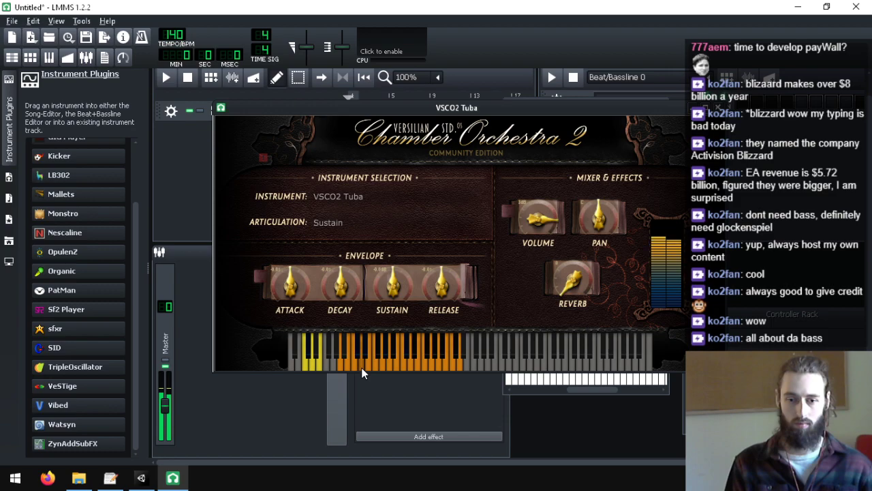
{"action": "left_click", "coordinate": [366, 368]}
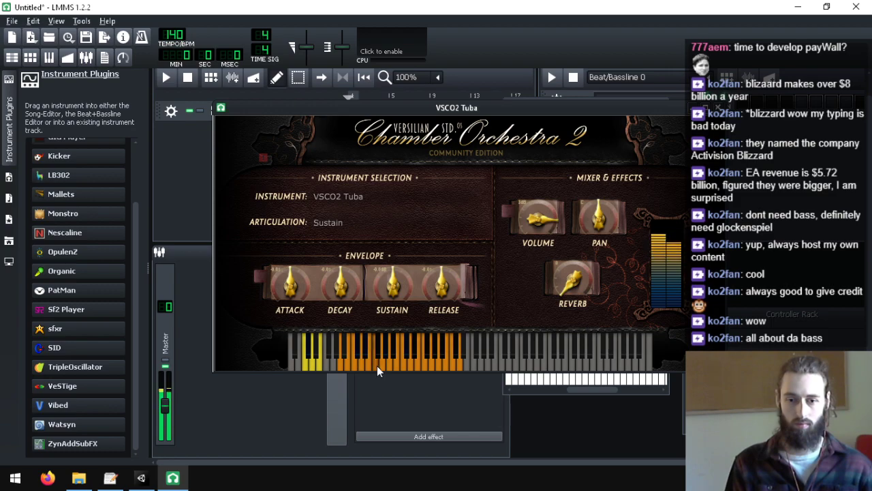
- Close the tuba's plugin interface and save the instrument as the preset VSCO2 Tuba
{"action": "left_click", "coordinate": [716, 109]}
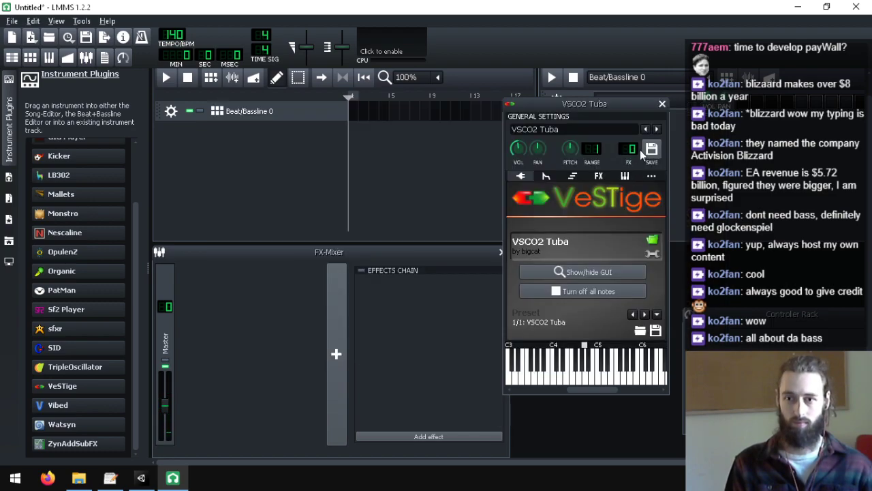
{"action": "left_click", "coordinate": [651, 150]}
{"action": "left_click", "coordinate": [618, 379]}
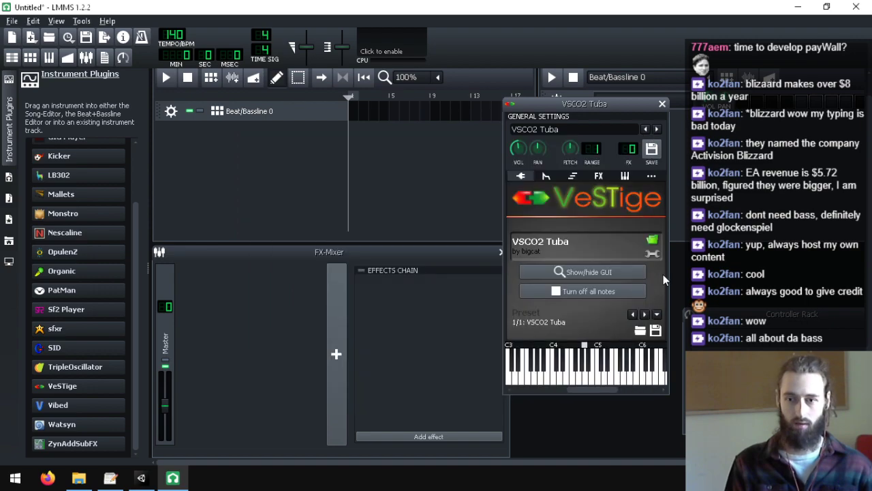
- Load VSCO2 Viola Section - 64.dll into the VeSTige instrument and reposition its interface to reach the keyboard
{"action": "left_click", "coordinate": [651, 240]}
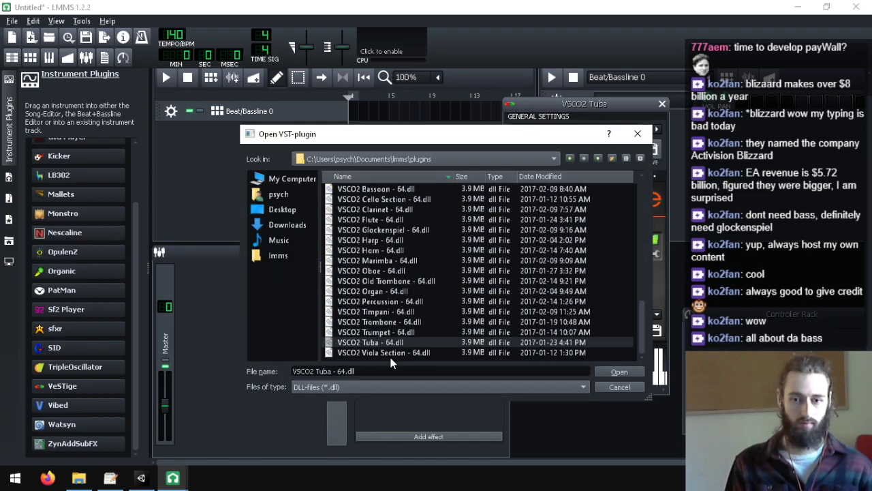
{"action": "double_click", "coordinate": [396, 353]}
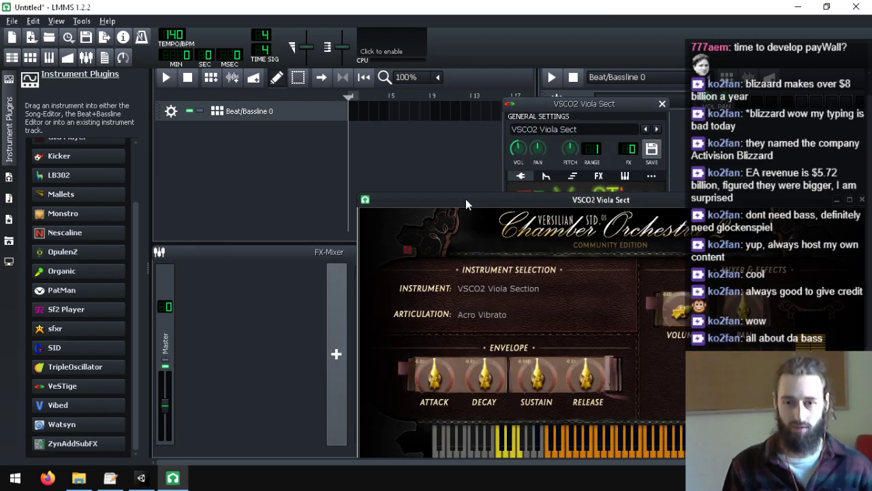
{"action": "left_click_drag", "start_coordinate": [474, 201], "coordinate": [335, 117]}
- Audition the viola section's Acro Vibrato articulation with low, middle and high notes
{"action": "left_click", "coordinate": [418, 373]}
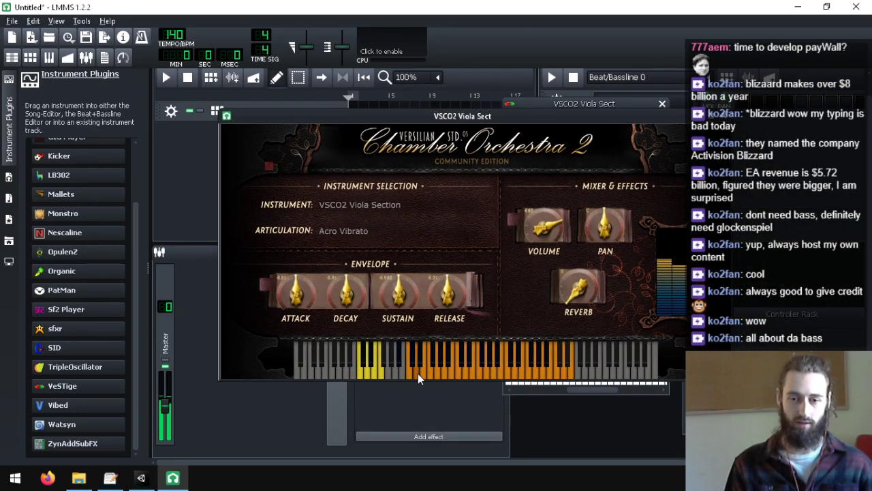
{"action": "left_click", "coordinate": [472, 377]}
{"action": "left_click", "coordinate": [523, 374]}
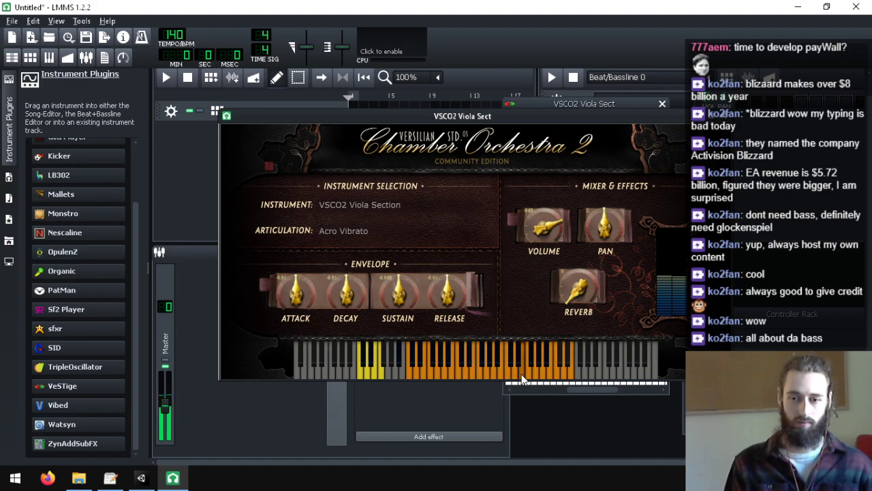
{"action": "left_click", "coordinate": [451, 378]}
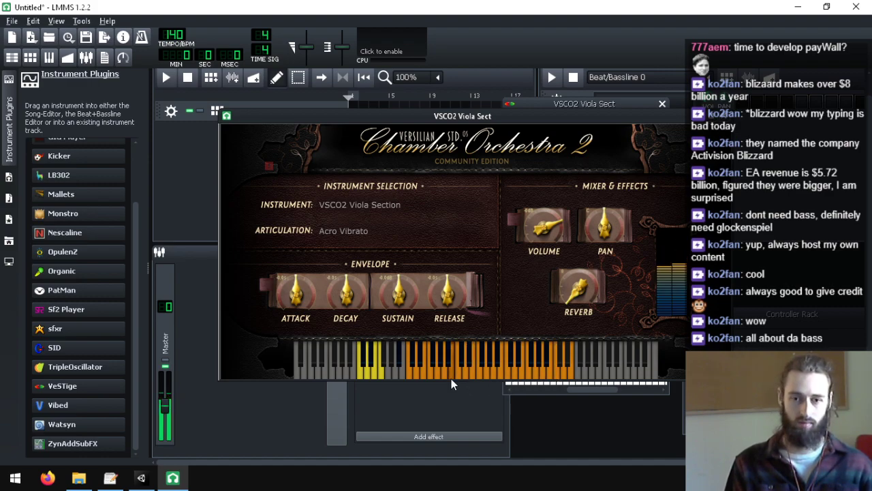
{"action": "left_click", "coordinate": [423, 378]}
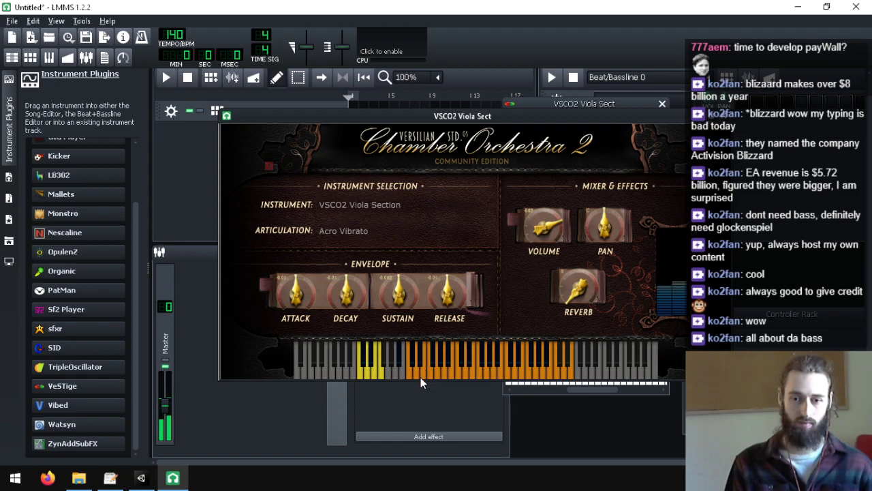
{"action": "left_click", "coordinate": [418, 376]}
- Switch the viola section to the Tremolo articulation and audition notes across its playable range
{"action": "left_click", "coordinate": [367, 376]}
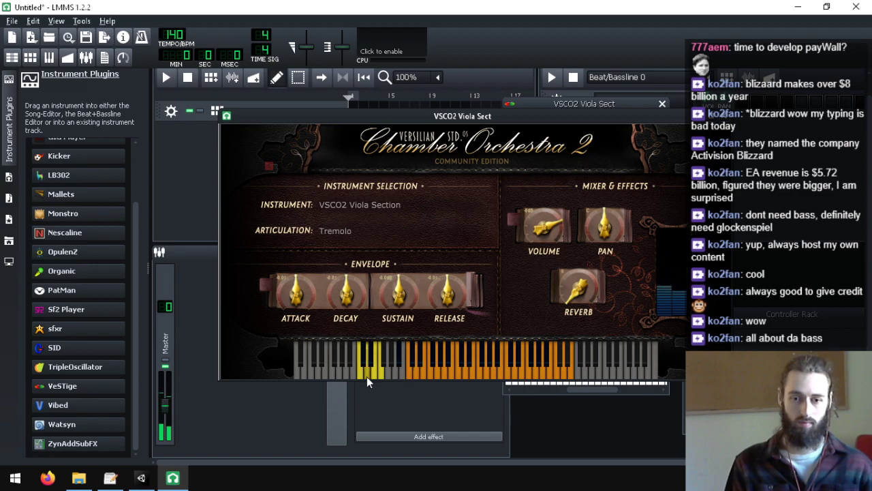
{"action": "left_click", "coordinate": [477, 374]}
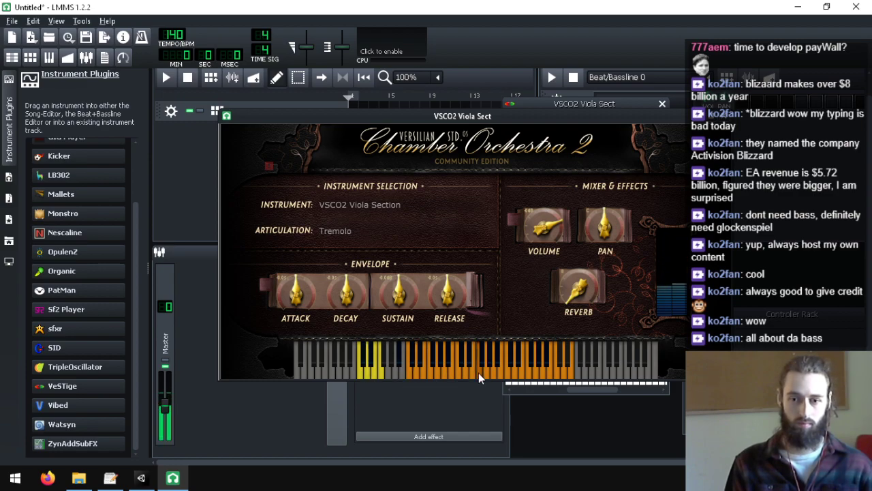
{"action": "left_click", "coordinate": [488, 376]}
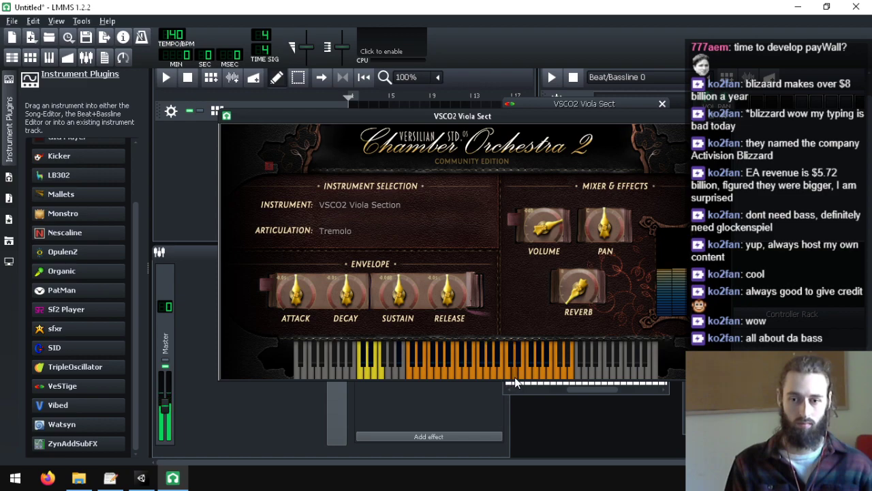
{"action": "left_click", "coordinate": [466, 375]}
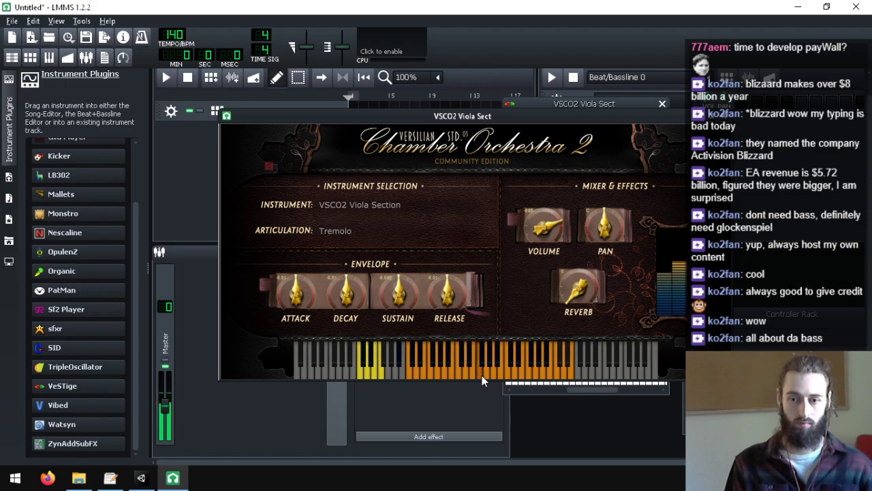
{"action": "left_click", "coordinate": [481, 375]}
{"action": "left_click", "coordinate": [487, 375]}
{"action": "left_click", "coordinate": [450, 374]}
{"action": "left_click", "coordinate": [438, 373]}
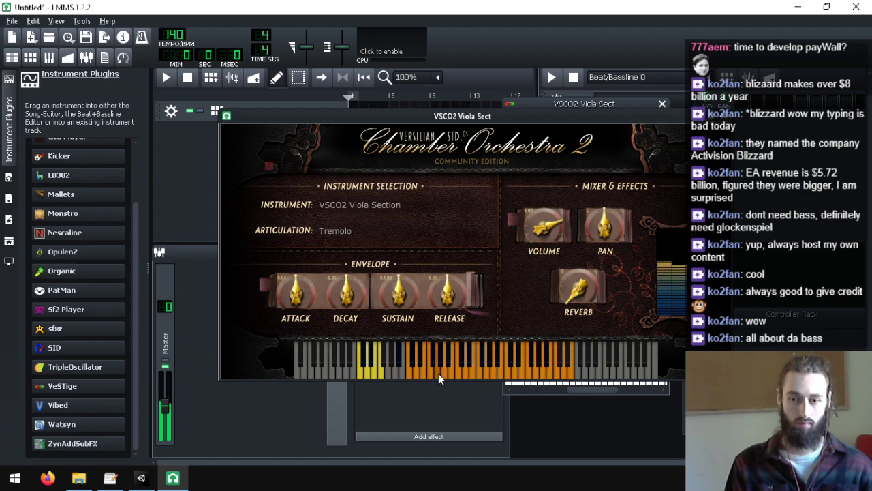
{"action": "left_click", "coordinate": [426, 372]}
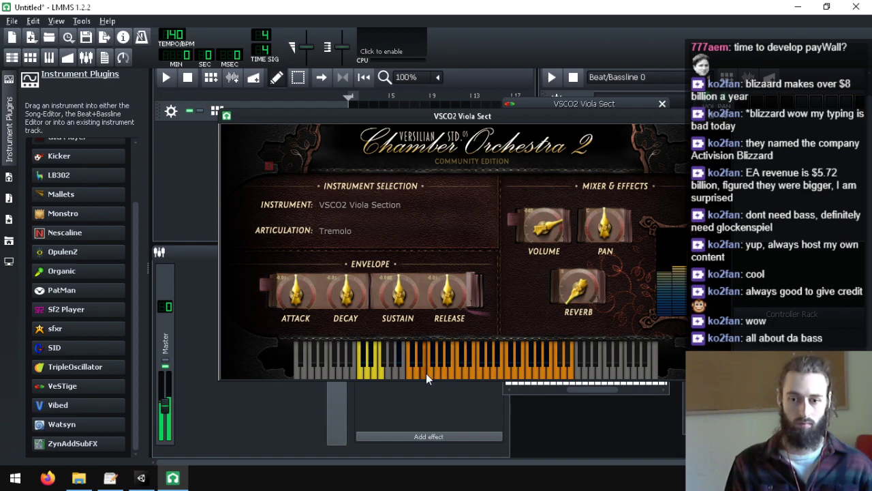
{"action": "left_click", "coordinate": [480, 372]}
{"action": "left_click", "coordinate": [499, 374]}
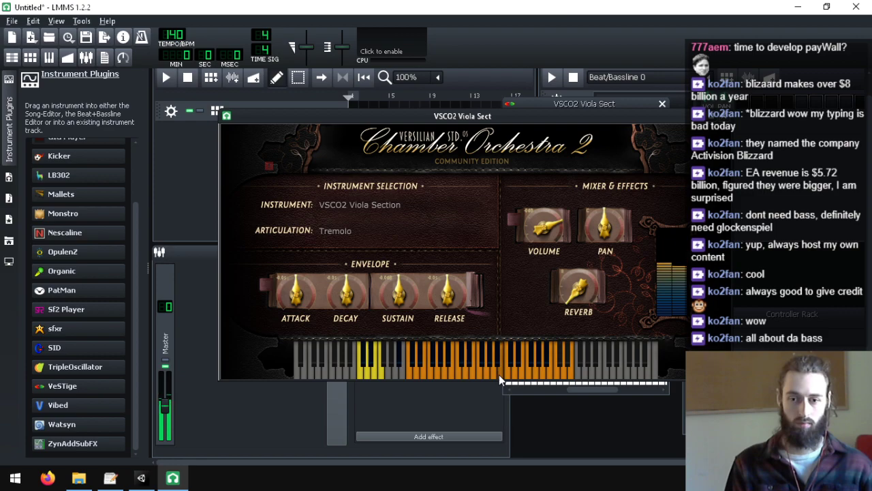
{"action": "left_click", "coordinate": [506, 374]}
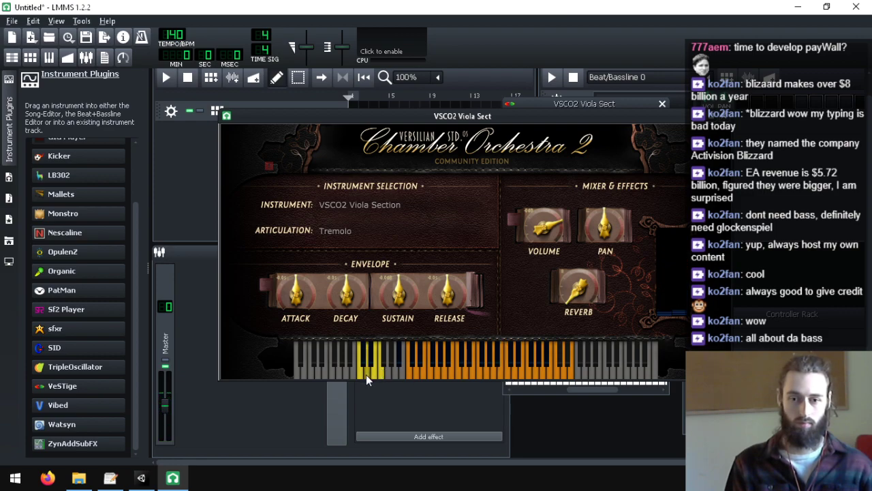
- Set the viola section's articulation back to Acro Vibrato and play a couple of test notes
{"action": "left_click", "coordinate": [362, 377]}
{"action": "left_click", "coordinate": [511, 376]}
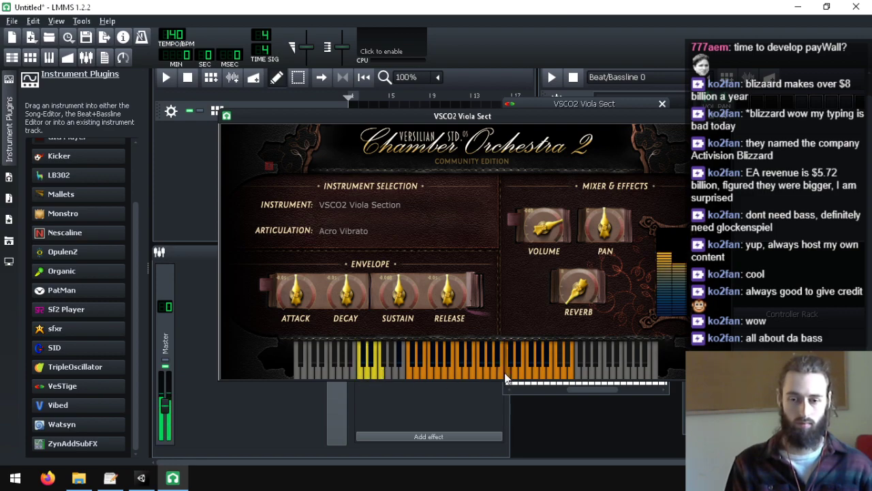
{"action": "left_click", "coordinate": [453, 378]}
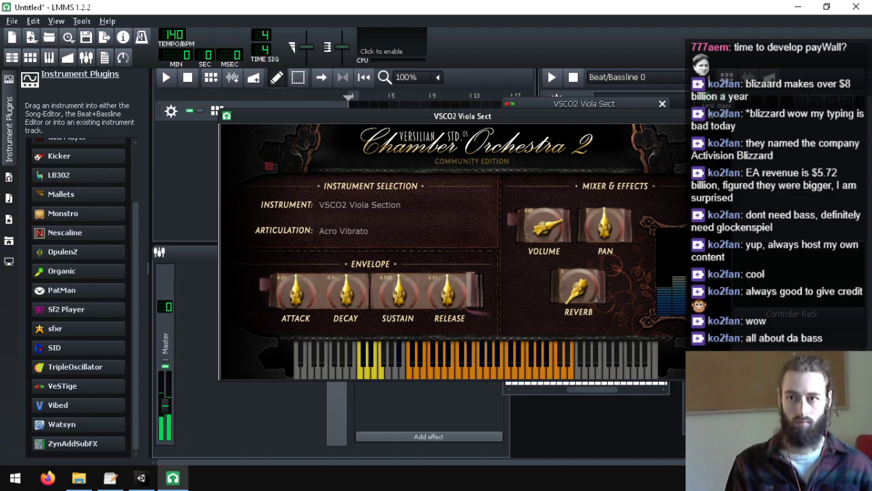
- Save the viola instrument as the preset VSCO2 Viola Sect, and browse the VST plugin folder without loading another plugin
{"action": "left_click", "coordinate": [724, 116]}
{"action": "left_click", "coordinate": [650, 150]}
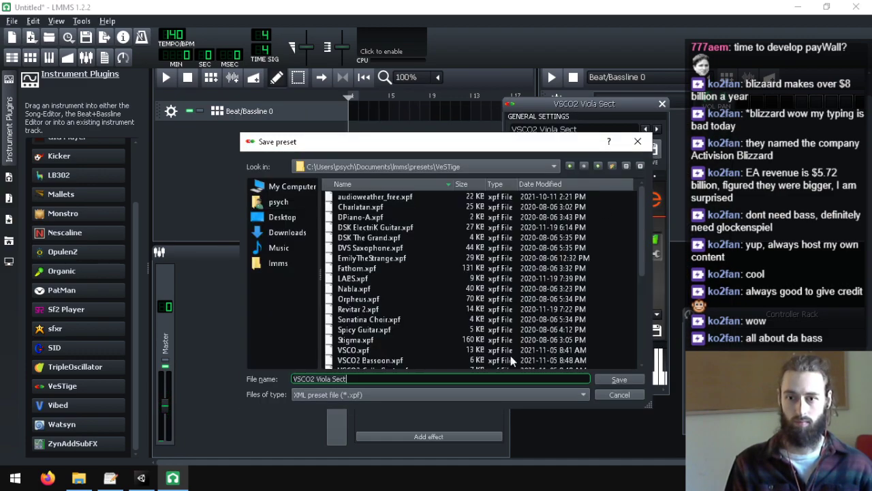
{"action": "left_click", "coordinate": [615, 379]}
{"action": "left_click", "coordinate": [652, 241]}
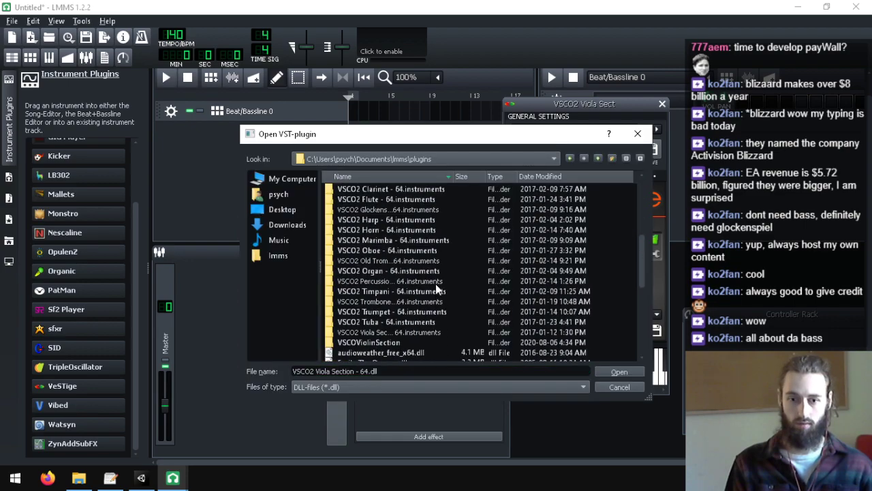
{"action": "left_click", "coordinate": [607, 386]}
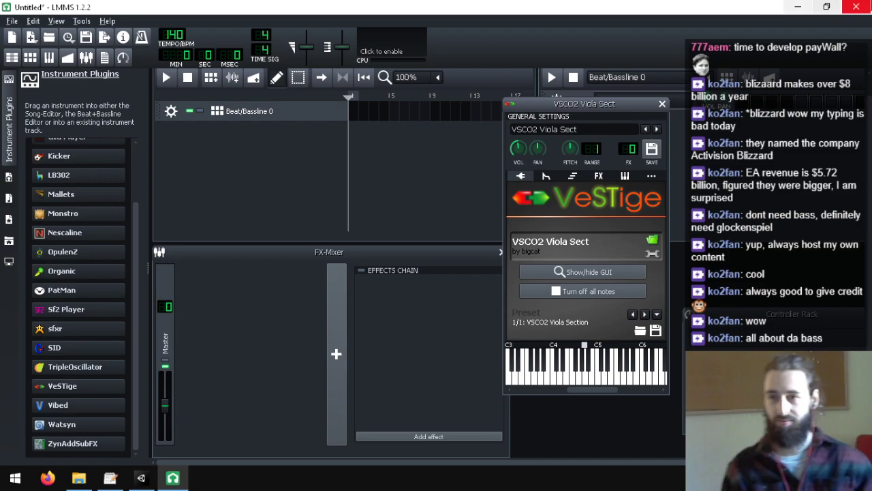
- Close LMMS and switch to the Unity editor with the UndergroundRiver scene
{"action": "left_click", "coordinate": [858, 6]}
{"action": "left_click", "coordinate": [504, 252]}
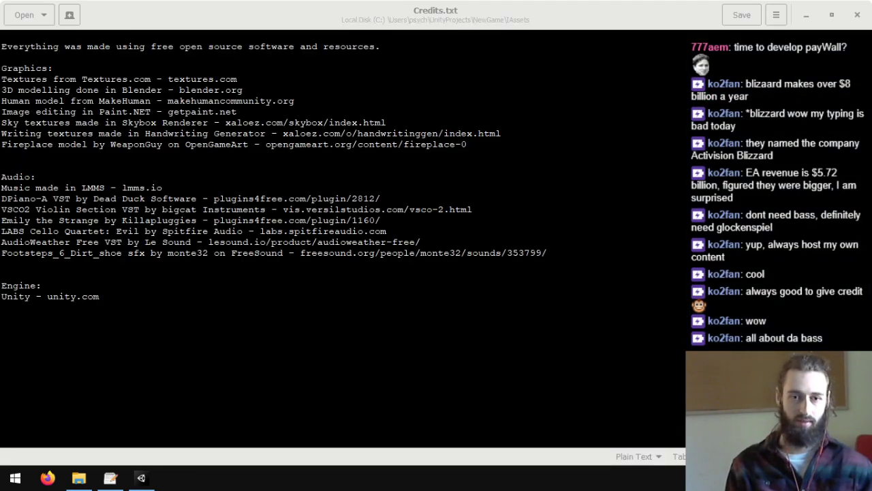
{"action": "left_click", "coordinate": [141, 477]}
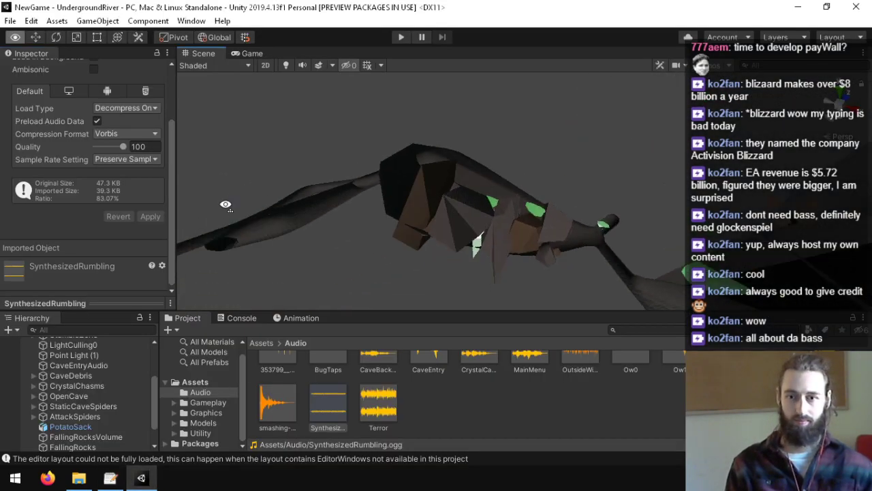
- Clear the console messages and return to the project's Audio assets
{"action": "left_click", "coordinate": [241, 317]}
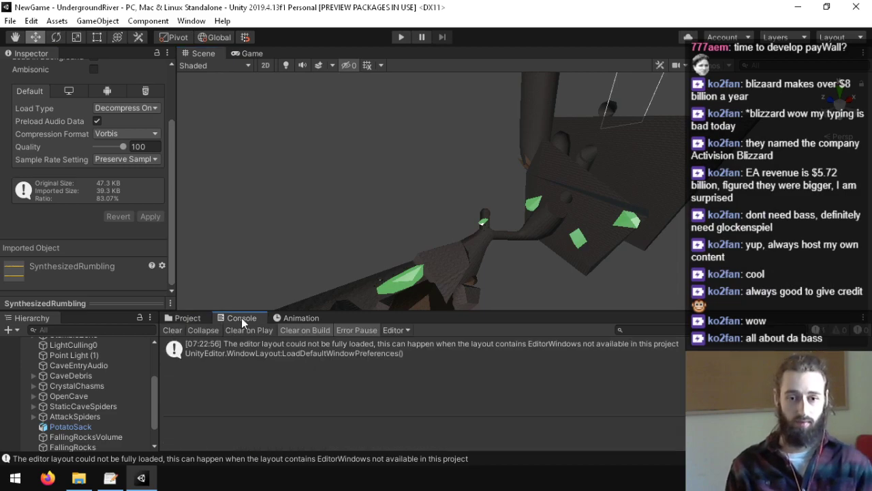
{"action": "left_click", "coordinate": [172, 330]}
{"action": "left_click", "coordinate": [184, 318]}
- Examine the cave area in the scene, the FallingRocks object's components, and the clips in the Audio folder
{"action": "left_click_drag", "start_coordinate": [320, 235], "coordinate": [286, 218]}
{"action": "left_click_drag", "start_coordinate": [130, 352], "coordinate": [273, 314]}
{"action": "left_click_drag", "start_coordinate": [388, 244], "coordinate": [355, 323]}
{"action": "scroll", "coordinate": [109, 402], "scroll_direction": "down", "scroll_amount": 2}
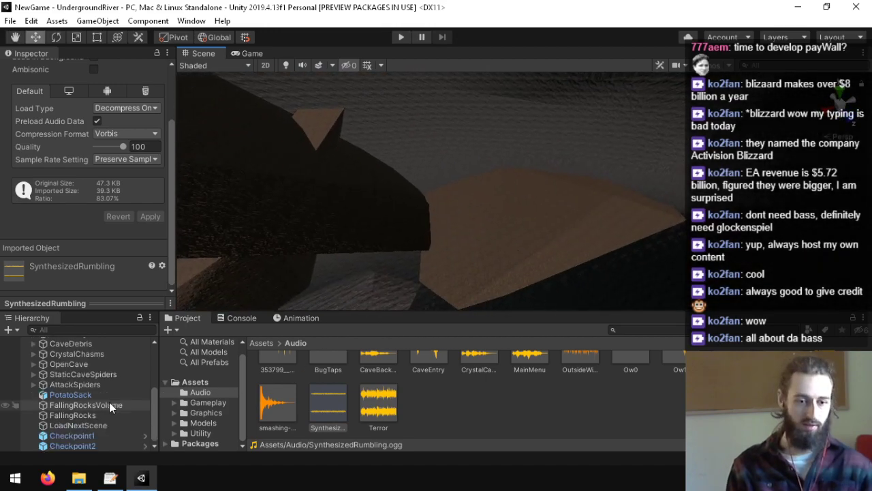
{"action": "left_click", "coordinate": [87, 416]}
{"action": "left_click_drag", "start_coordinate": [477, 177], "coordinate": [485, 240]}
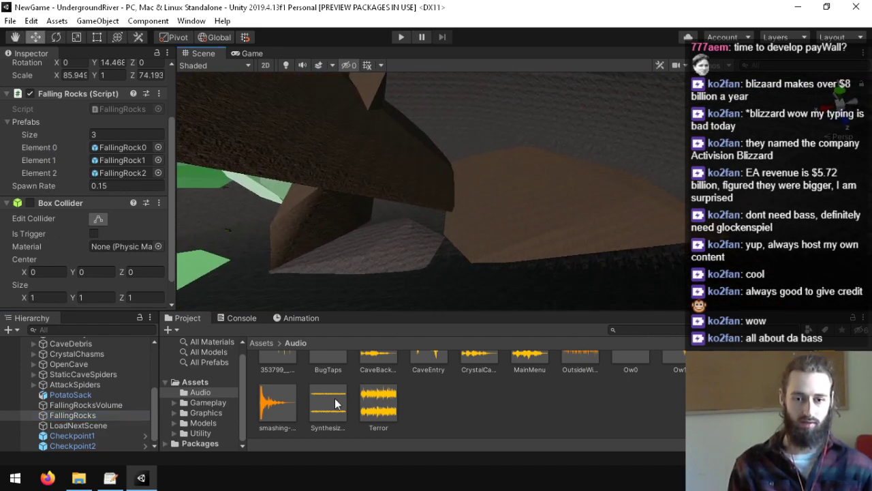
{"action": "scroll", "coordinate": [333, 401], "scroll_direction": "up", "scroll_amount": 2}
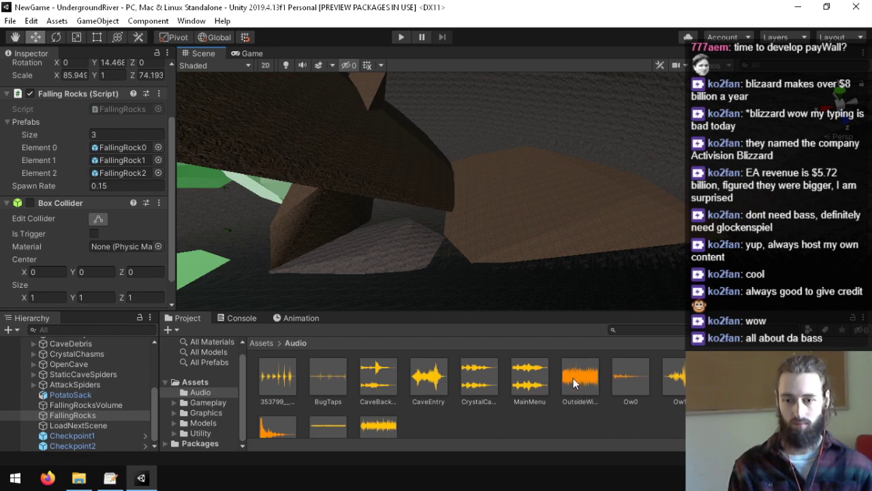
{"action": "scroll", "coordinate": [386, 375], "scroll_direction": "down", "scroll_amount": 2}
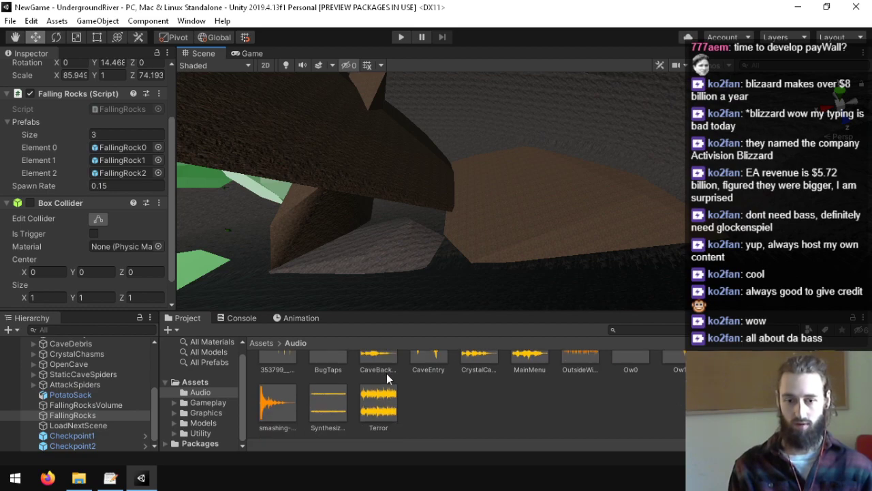
- Preview the SynthesizedRumbling audio clip by playing it back, and collapse its preview
{"action": "left_click", "coordinate": [335, 408]}
{"action": "left_click", "coordinate": [93, 302]}
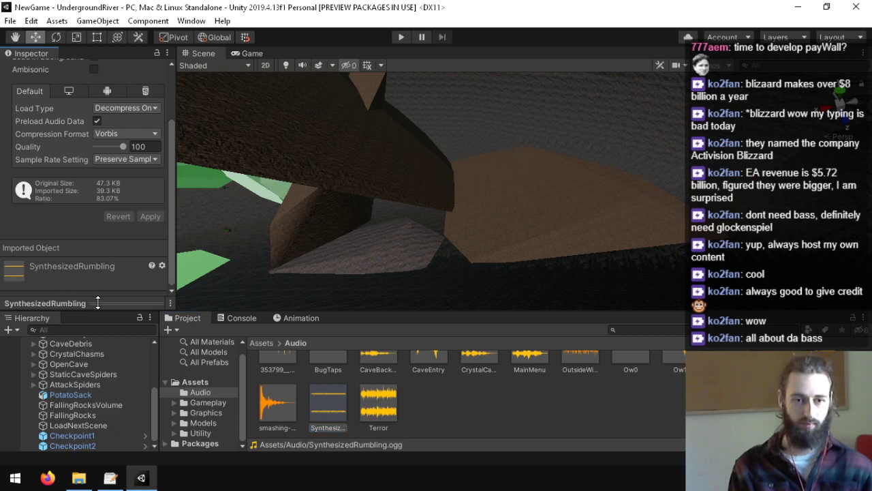
{"action": "left_click", "coordinate": [124, 176]}
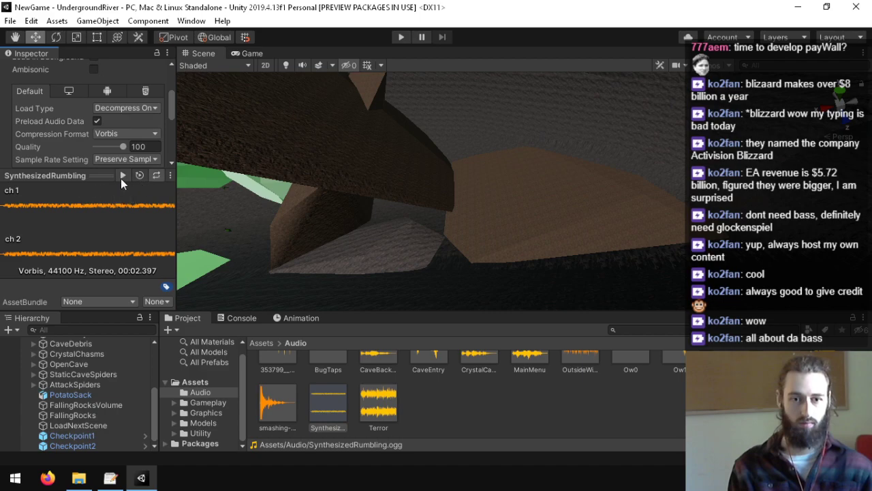
{"action": "left_click", "coordinate": [121, 179]}
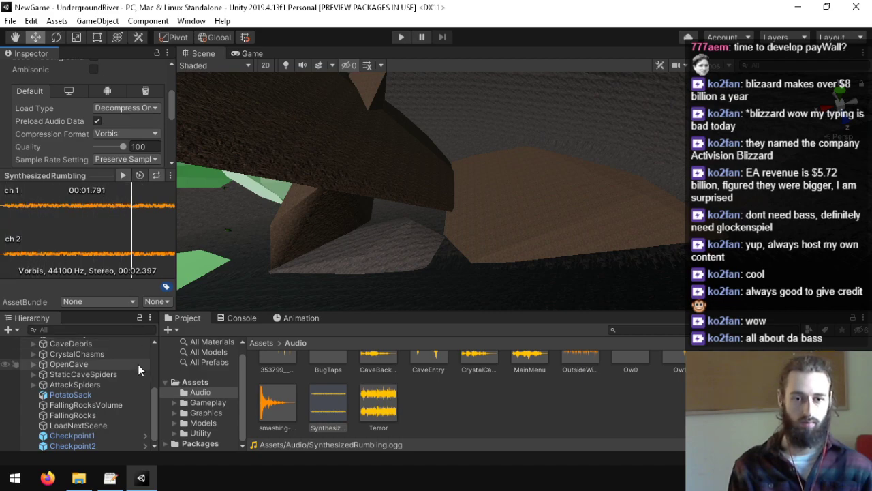
{"action": "left_click", "coordinate": [124, 175]}
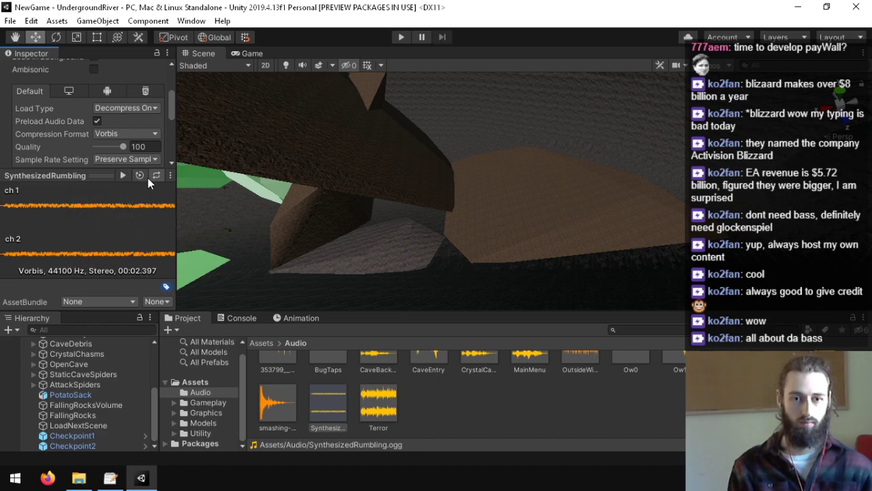
{"action": "left_click", "coordinate": [82, 176]}
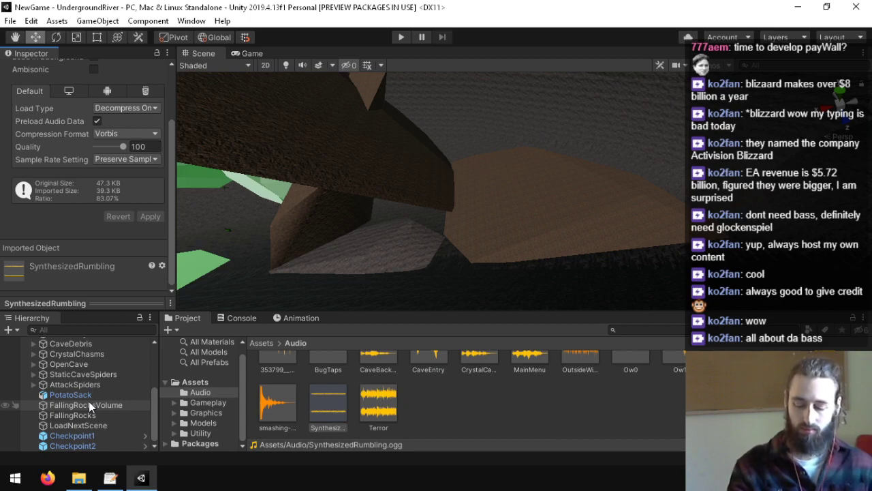
- Open the Falling Rocks script of the FallingRocks object for editing in Visual Studio
{"action": "left_click_drag", "start_coordinate": [466, 210], "coordinate": [384, 144]}
{"action": "left_click", "coordinate": [72, 414]}
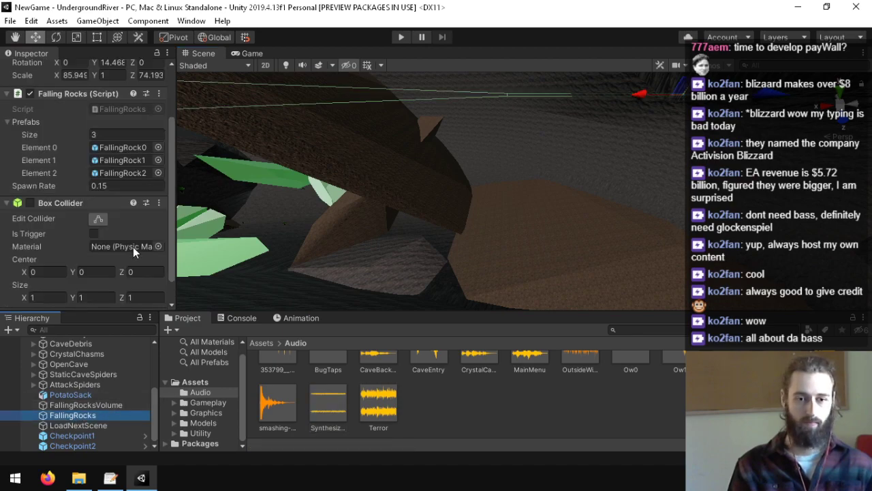
{"action": "scroll", "coordinate": [56, 226], "scroll_direction": "up", "scroll_amount": 3}
{"action": "left_click", "coordinate": [158, 165]}
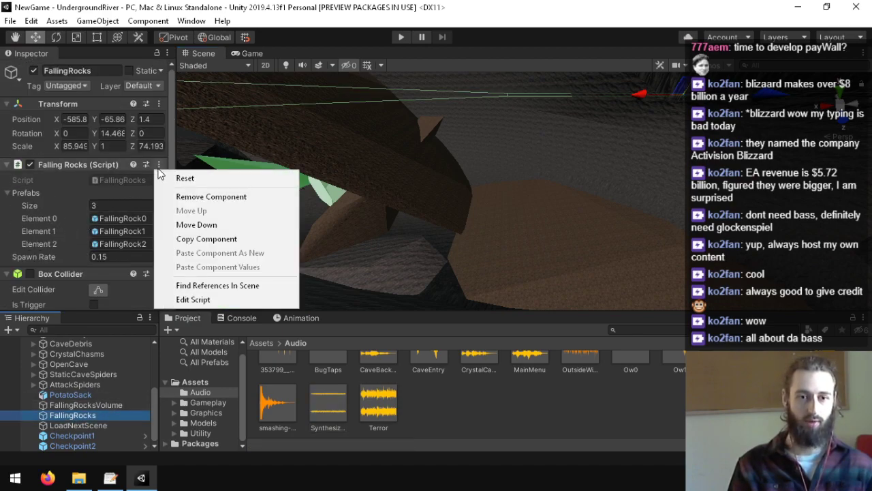
{"action": "left_click", "coordinate": [194, 299]}
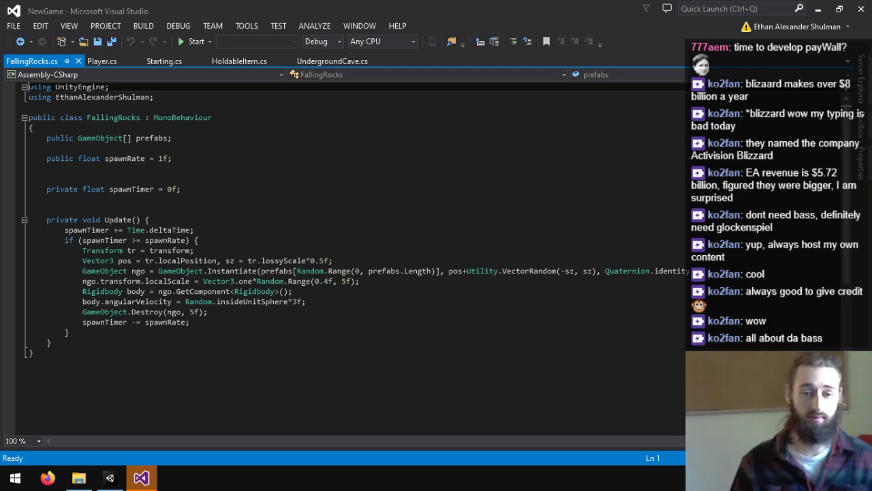
- Declare a public AudioSource field named rumbling directly below the prefabs array in FallingRocks.cs
{"action": "left_click", "coordinate": [205, 147]}
{"action": "key", "text": "Return"}
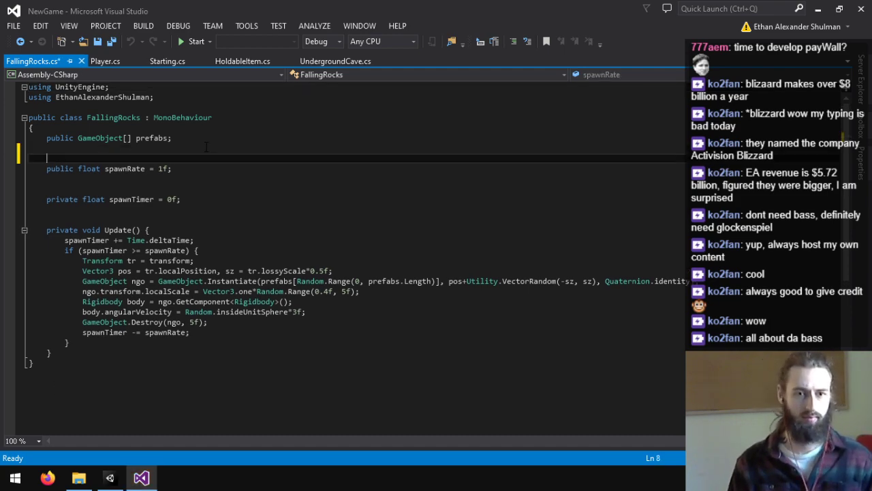
{"action": "type", "text": "p"}
{"action": "key", "text": "BackSpace"}
{"action": "key", "text": "Up"}
{"action": "key", "text": "Up"}
{"action": "key", "text": "Down"}
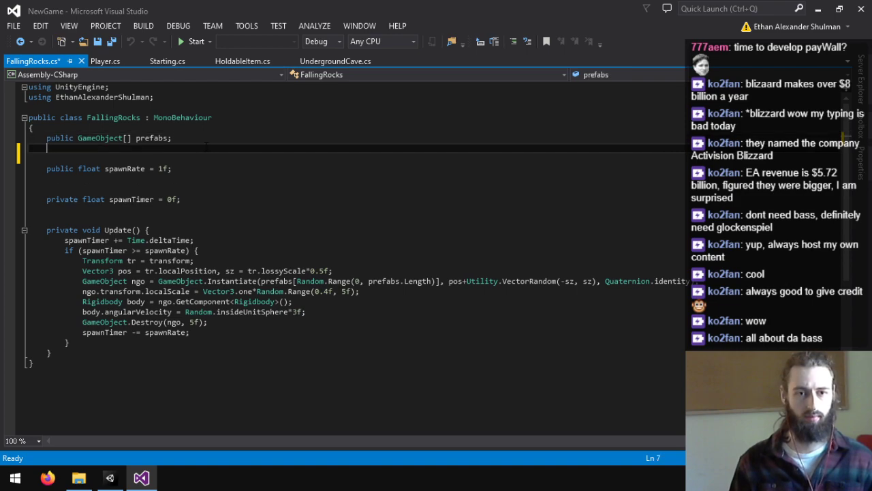
{"action": "type", "text": "public AudioSou"}
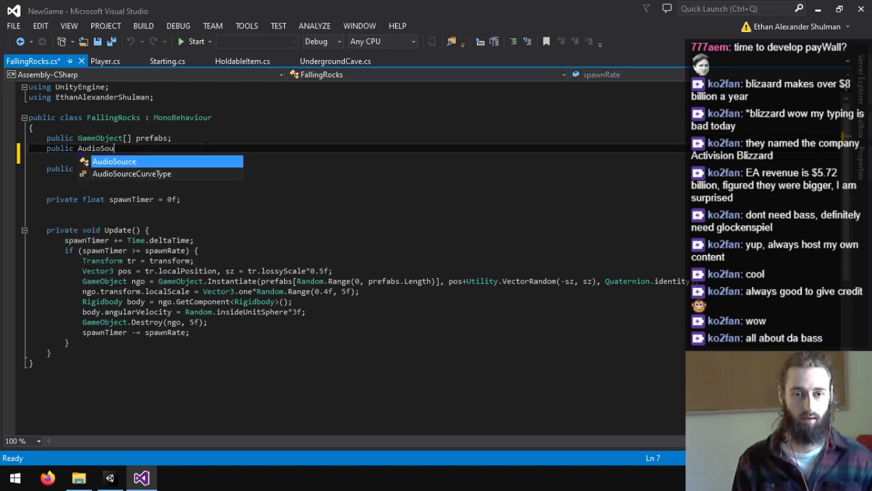
{"action": "key", "text": "Tab"}
{"action": "type", "text": "rumbl"}
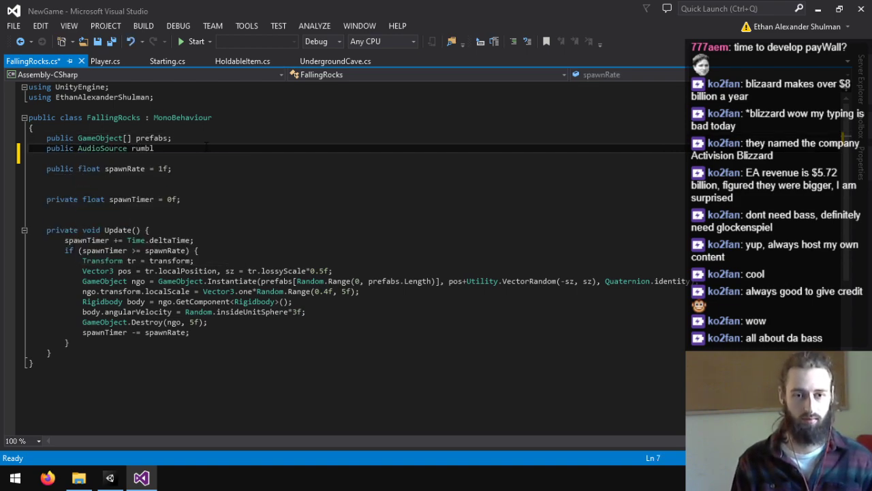
- Remove the extra blank line above the spawnTimer field and save FallingRocks.cs
{"action": "key", "text": "Down"}
{"action": "key", "text": "Down"}
{"action": "key", "text": "Down"}
{"action": "key", "text": "Down"}
{"action": "key", "text": "Up"}
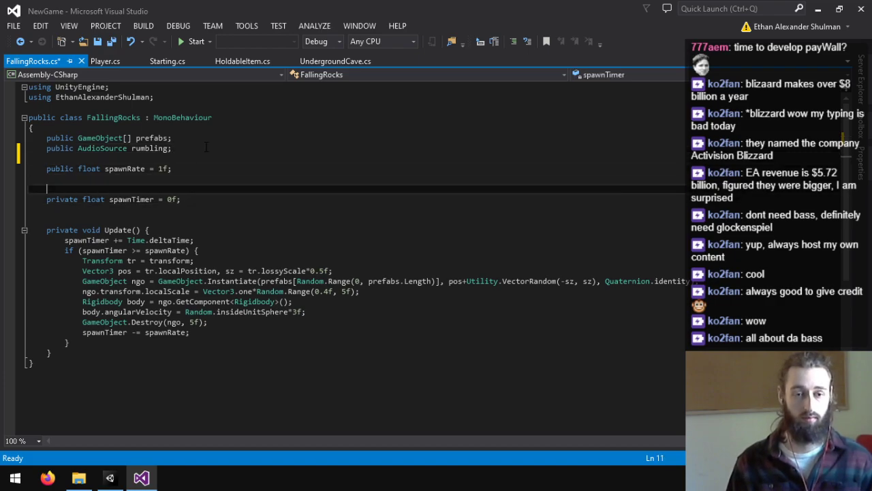
{"action": "key", "text": "Delete"}
{"action": "key", "text": "ctrl+s"}
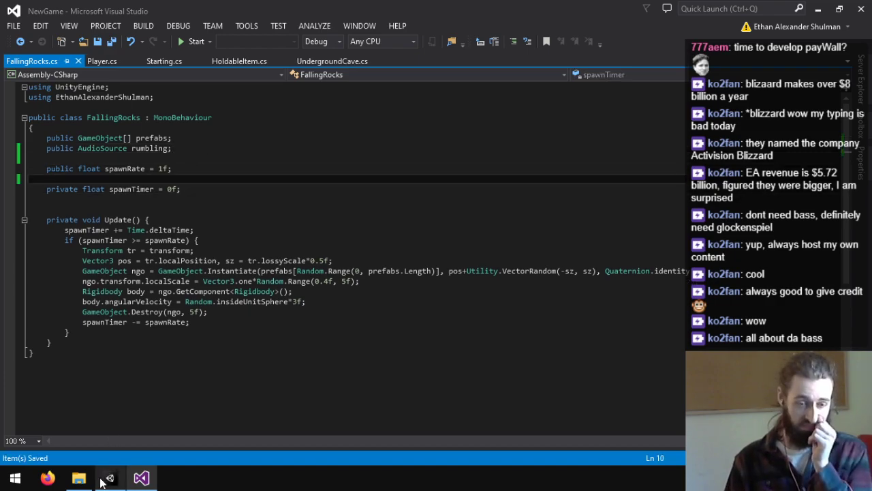
- Switch back to Unity and add an Audio Source component to the FallingRocks object
{"action": "mouse_move", "coordinate": [110, 477]}
{"action": "left_click", "coordinate": [129, 374]}
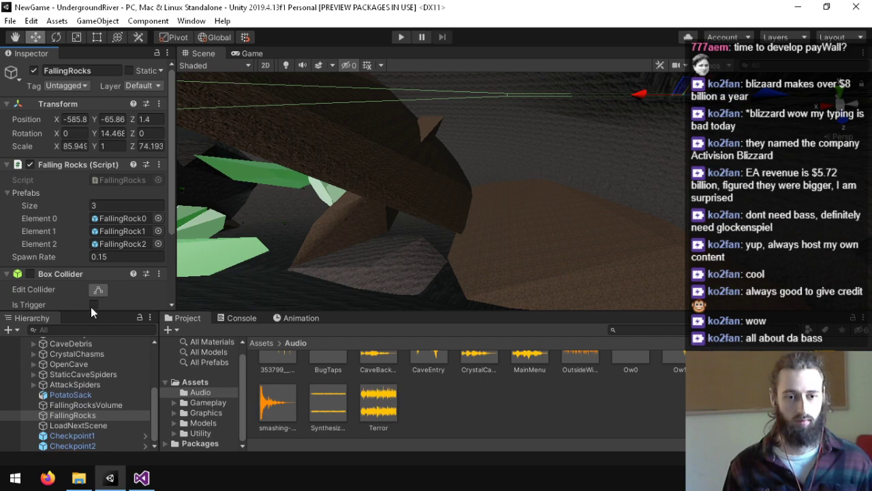
{"action": "scroll", "coordinate": [80, 255], "scroll_direction": "down", "scroll_amount": 3}
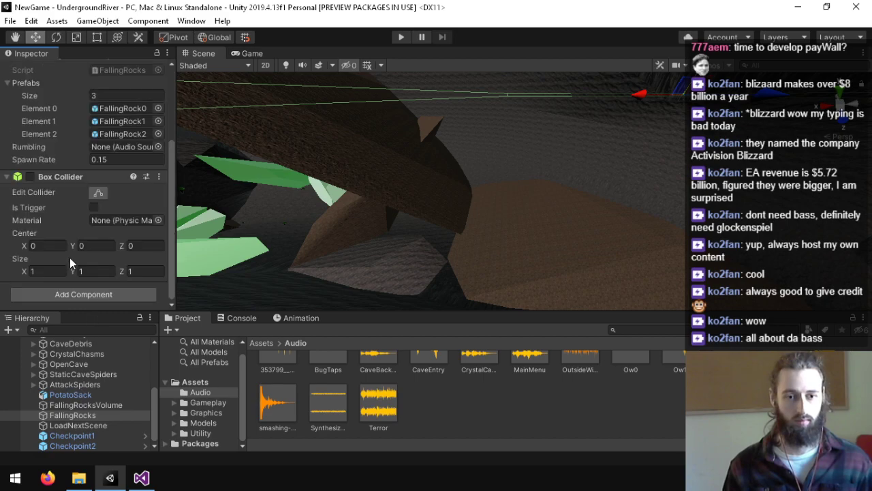
{"action": "left_click", "coordinate": [68, 294]}
{"action": "type", "text": "audio so"}
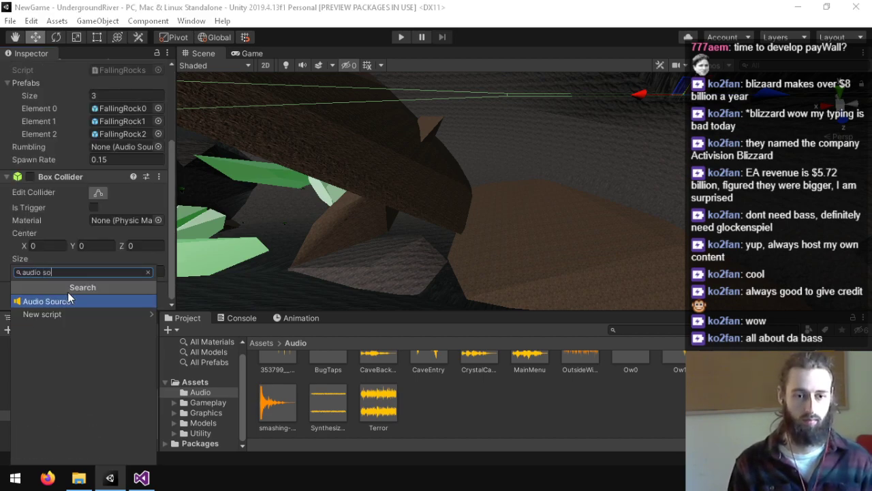
{"action": "key", "text": "Return"}
- Assign the SynthesizedRumbling clip to the new Audio Source and turn off Play On Awake
{"action": "scroll", "coordinate": [67, 292], "scroll_direction": "down", "scroll_amount": 5}
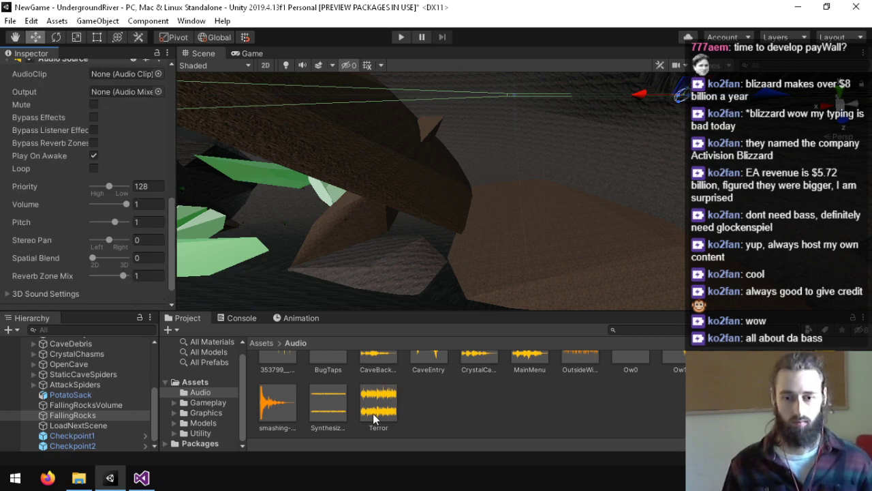
{"action": "left_click_drag", "start_coordinate": [331, 407], "coordinate": [112, 70]}
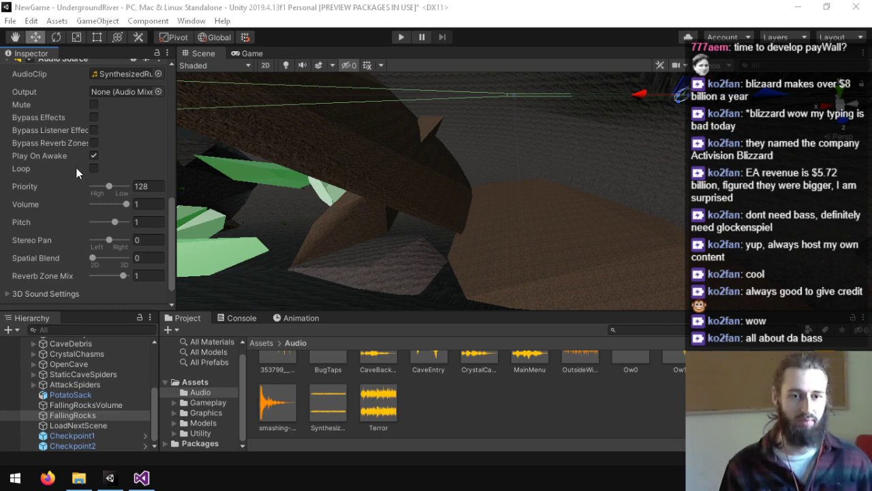
{"action": "scroll", "coordinate": [71, 186], "scroll_direction": "up", "scroll_amount": 10}
{"action": "scroll", "coordinate": [70, 186], "scroll_direction": "down", "scroll_amount": 12}
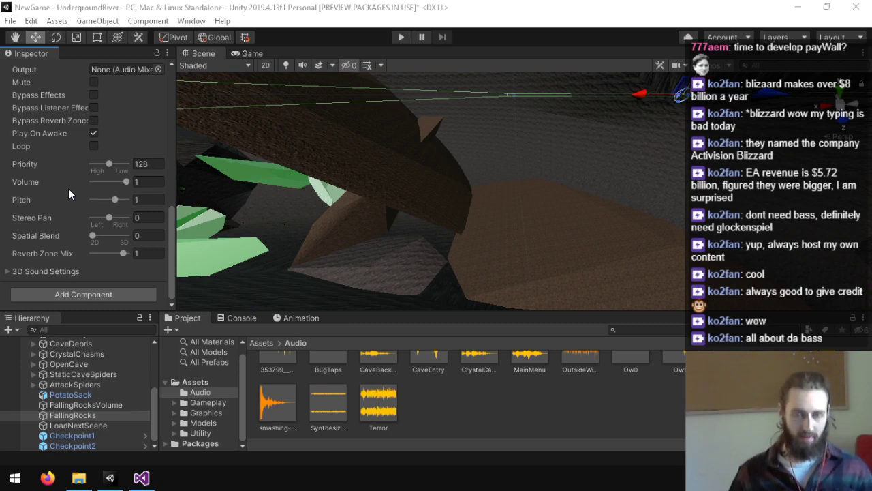
{"action": "scroll", "coordinate": [68, 188], "scroll_direction": "up", "scroll_amount": 4}
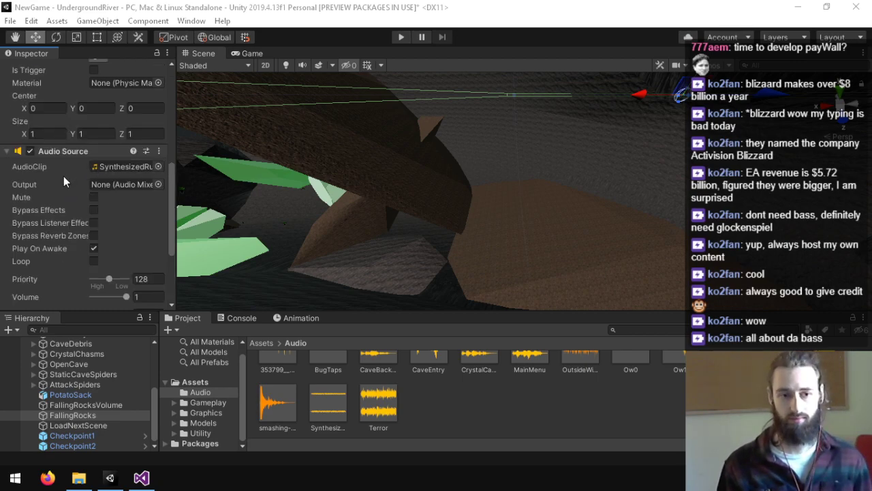
{"action": "scroll", "coordinate": [63, 176], "scroll_direction": "down", "scroll_amount": 4}
{"action": "left_click", "coordinate": [93, 134]}
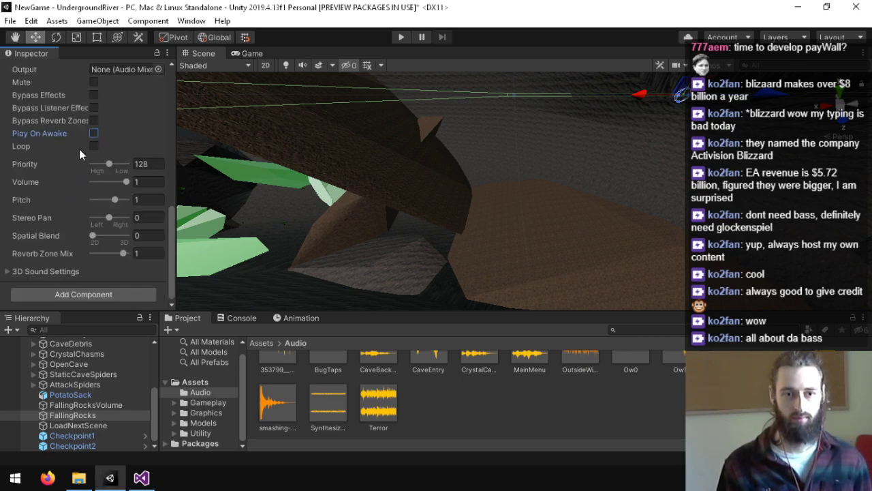
- Assign the FallingRocks object's own Audio Source to the Rumbling field of its Falling Rocks script
{"action": "scroll", "coordinate": [68, 250], "scroll_direction": "up", "scroll_amount": 10}
{"action": "scroll", "coordinate": [64, 252], "scroll_direction": "down", "scroll_amount": 10}
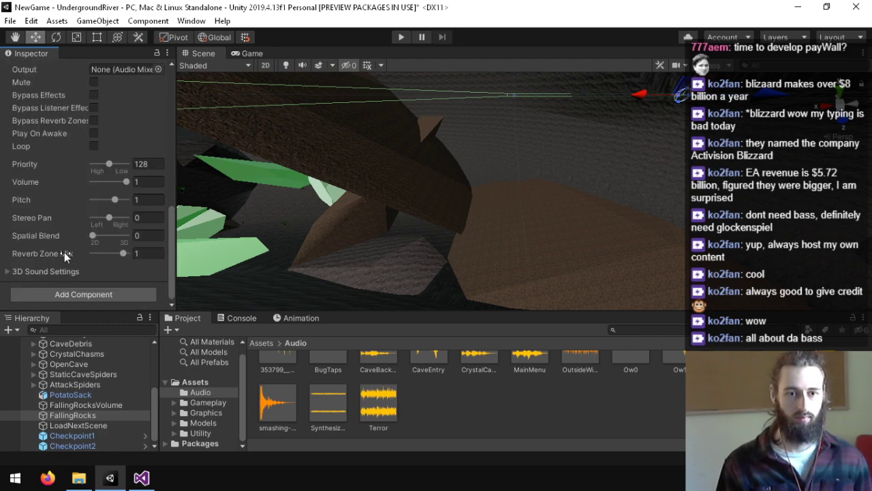
{"action": "scroll", "coordinate": [58, 254], "scroll_direction": "up", "scroll_amount": 8}
{"action": "scroll", "coordinate": [68, 258], "scroll_direction": "down", "scroll_amount": 8}
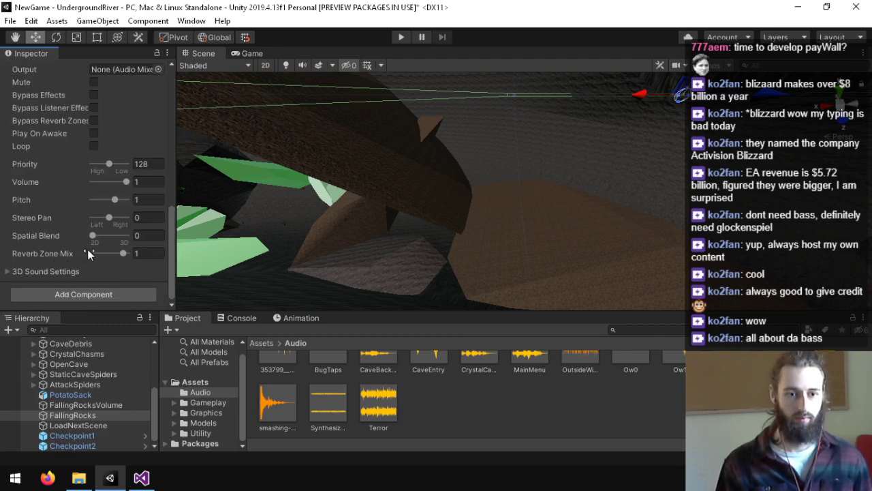
{"action": "scroll", "coordinate": [41, 218], "scroll_direction": "up", "scroll_amount": 8}
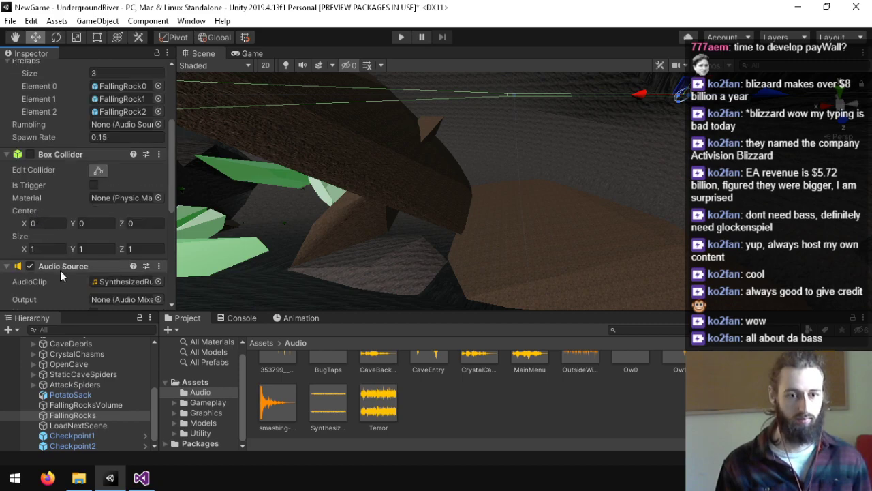
{"action": "left_click_drag", "start_coordinate": [77, 244], "coordinate": [127, 124]}
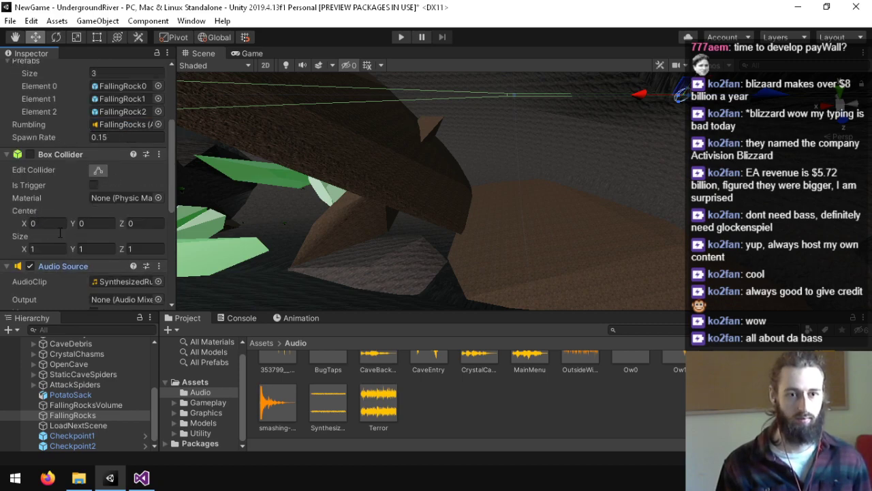
- Check the Update method in FallingRocks.cs, and enable Loop on the FallingRocks Audio Source in Unity
{"action": "left_click", "coordinate": [141, 478]}
{"action": "left_click", "coordinate": [220, 317]}
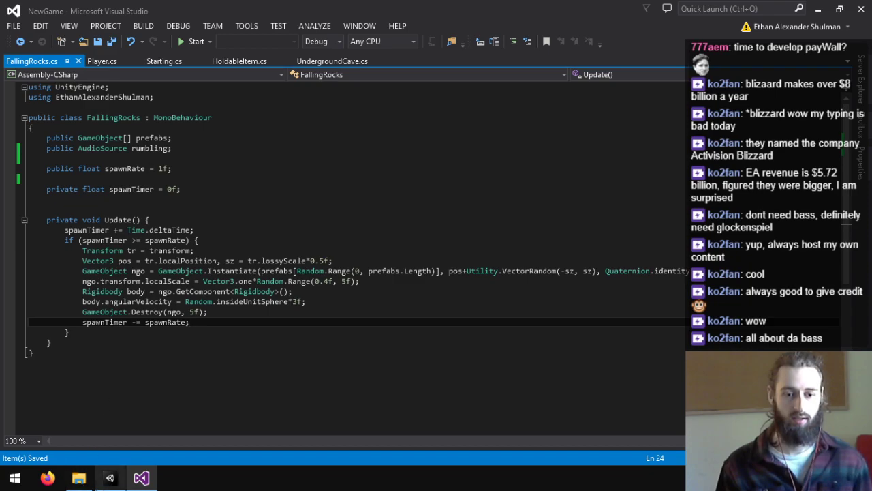
{"action": "left_click", "coordinate": [109, 478]}
{"action": "scroll", "coordinate": [70, 281], "scroll_direction": "up", "scroll_amount": 3}
{"action": "scroll", "coordinate": [60, 267], "scroll_direction": "down", "scroll_amount": 10}
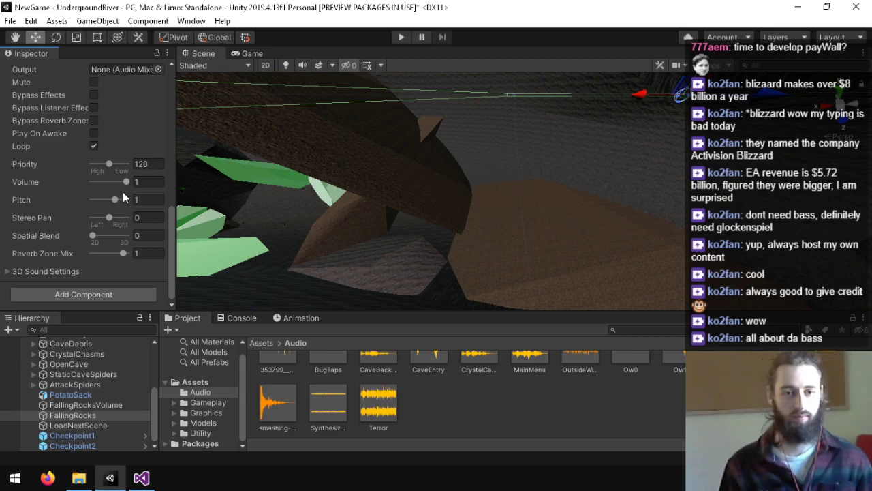
- Set the FallingRocks Audio Source's Spatial Blend to 1 and expand its 3D Sound Settings
{"action": "left_click_drag", "start_coordinate": [101, 233], "coordinate": [130, 235]}
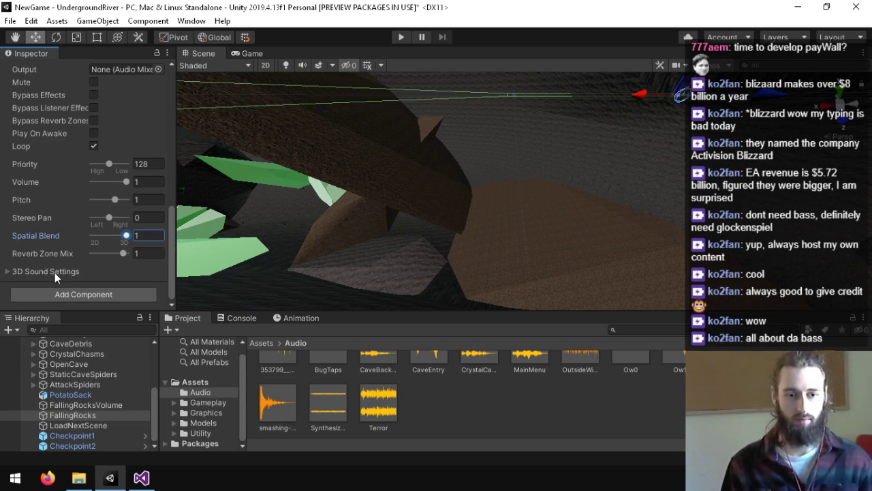
{"action": "left_click", "coordinate": [47, 272]}
{"action": "key", "text": "w"}
{"action": "left_click_drag", "start_coordinate": [477, 239], "coordinate": [634, 219]}
{"action": "scroll", "coordinate": [55, 260], "scroll_direction": "down", "scroll_amount": 5}
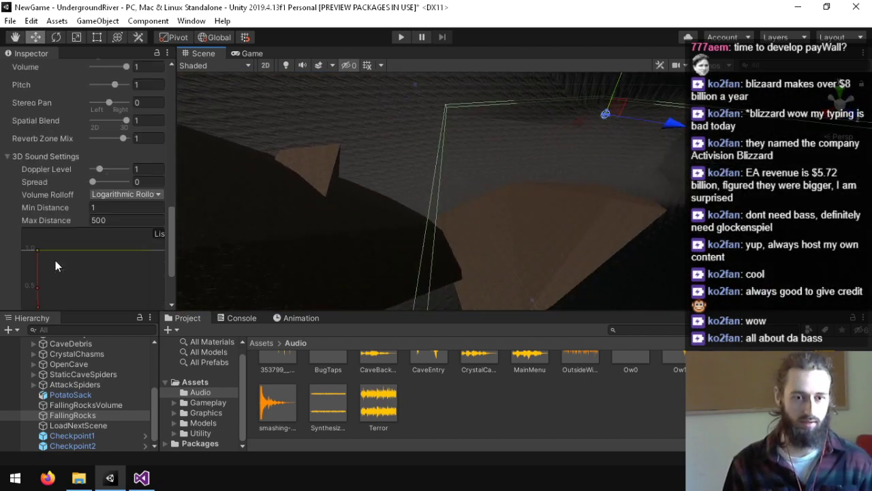
- Set the Audio Source's Min Distance to 40 and Max Distance to 50, and inspect its range around the rocks in the scene
{"action": "scroll", "coordinate": [99, 244], "scroll_direction": "up", "scroll_amount": 3}
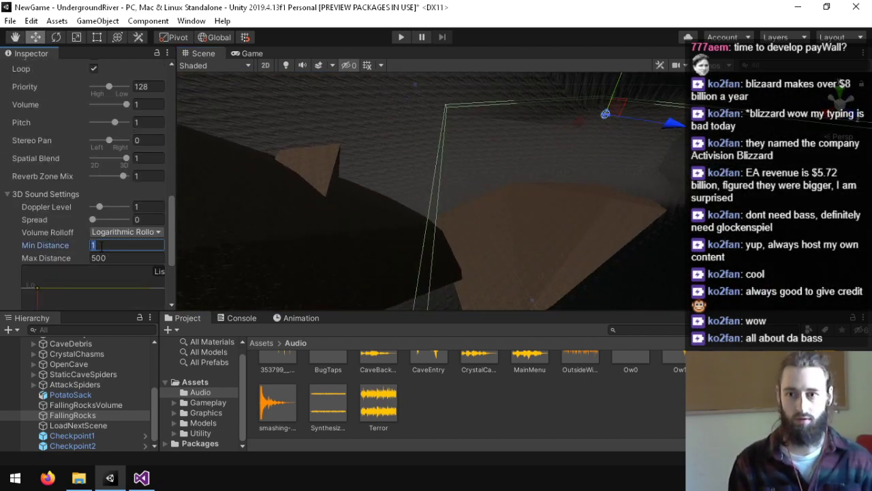
{"action": "type", "text": "50"}
{"action": "left_click_drag", "start_coordinate": [394, 141], "coordinate": [526, 188]}
{"action": "key", "text": "s"}
{"action": "key", "text": "s"}
{"action": "key", "text": "w"}
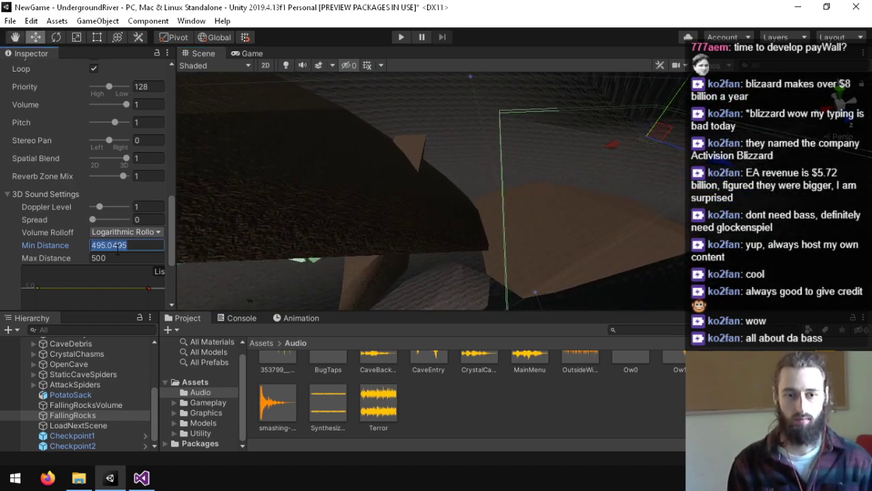
{"action": "type", "text": "40"}
{"action": "key", "text": "Tab"}
{"action": "key", "text": "w"}
{"action": "left_click_drag", "start_coordinate": [484, 253], "coordinate": [654, 181]}
{"action": "left_click_drag", "start_coordinate": [540, 219], "coordinate": [475, 216]}
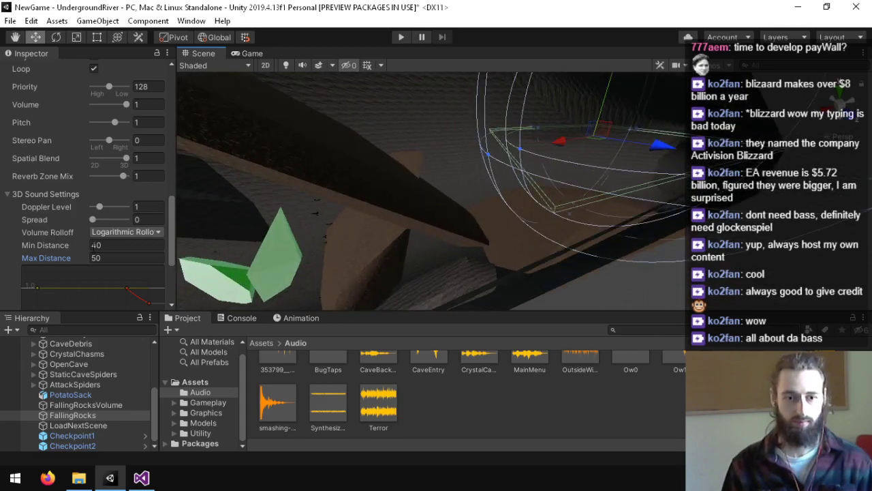
- Enter 75 as the Min Distance and 80 as the Max Distance, and collapse the 3D Sound Settings
{"action": "left_click", "coordinate": [108, 246]}
{"action": "type", "text": "75"}
{"action": "key", "text": "Tab"}
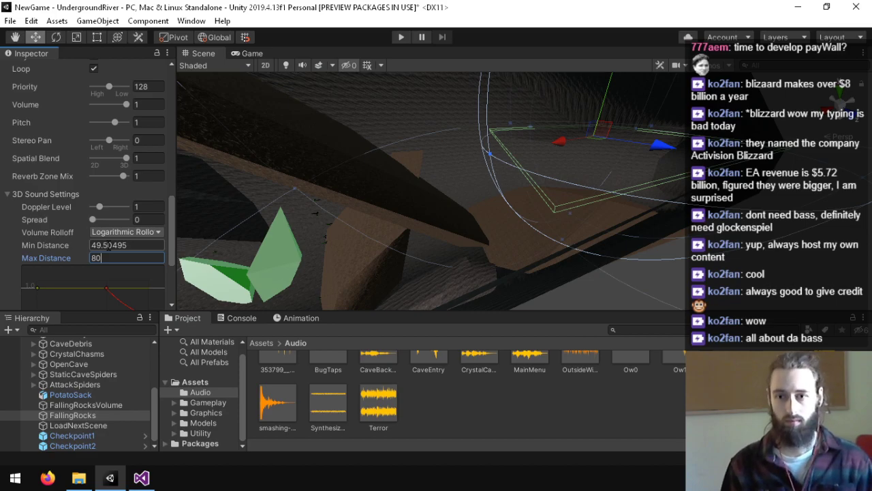
{"action": "left_click_drag", "start_coordinate": [259, 249], "coordinate": [19, 203]}
{"action": "left_click", "coordinate": [29, 196]}
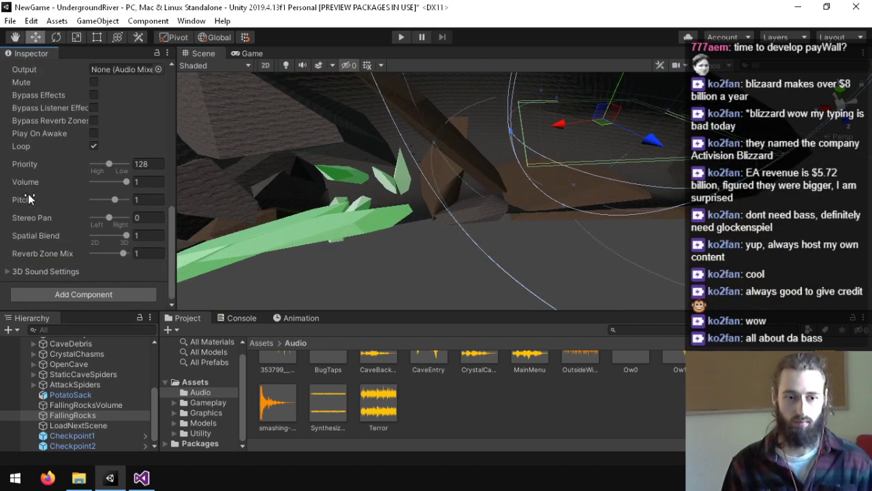
- Turn on Play On Awake for the FallingRocks Audio Source and deactivate the object, checking its entry in the FallingRocksVolume culling script
{"action": "left_click", "coordinate": [94, 133]}
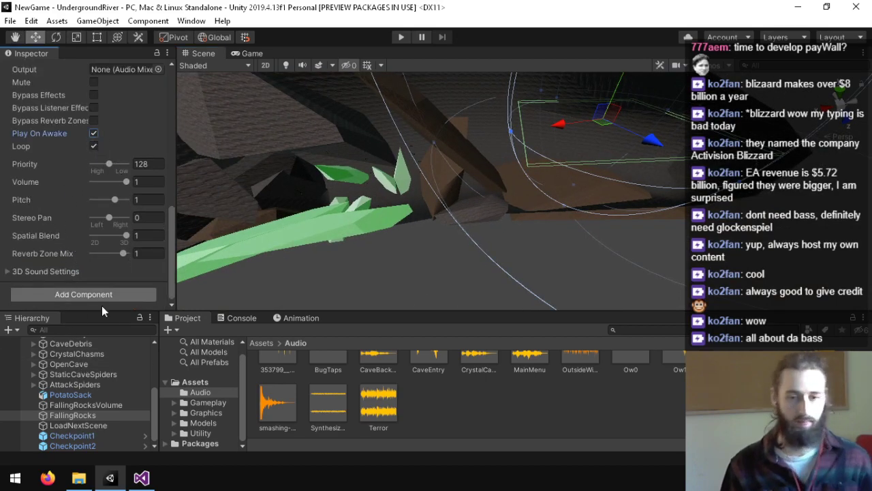
{"action": "scroll", "coordinate": [15, 81], "scroll_direction": "up", "scroll_amount": 10}
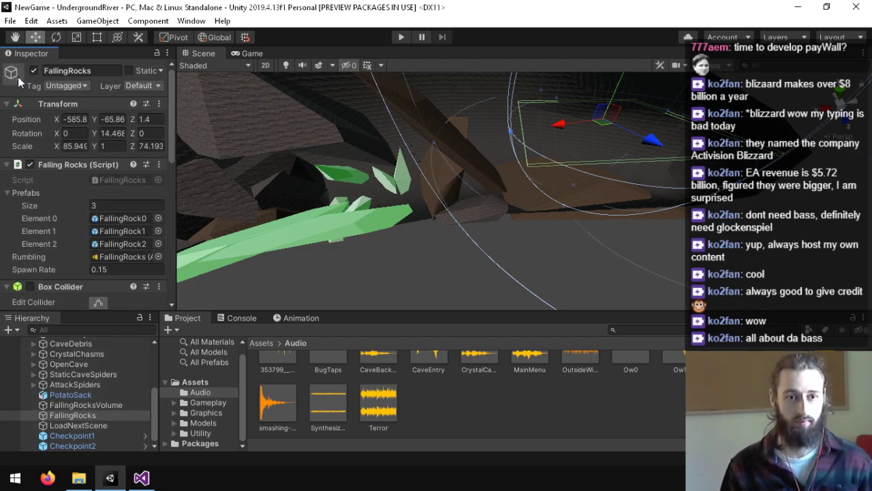
{"action": "left_click", "coordinate": [34, 71]}
{"action": "left_click", "coordinate": [66, 406]}
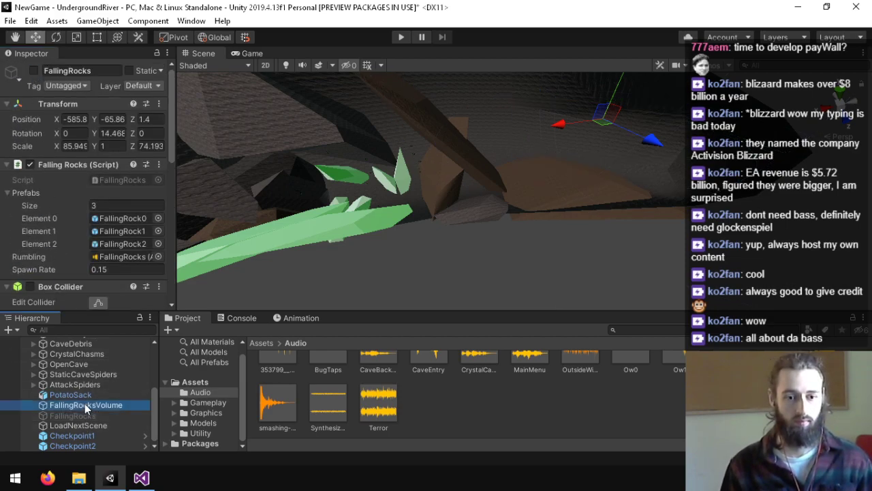
{"action": "key", "text": "f"}
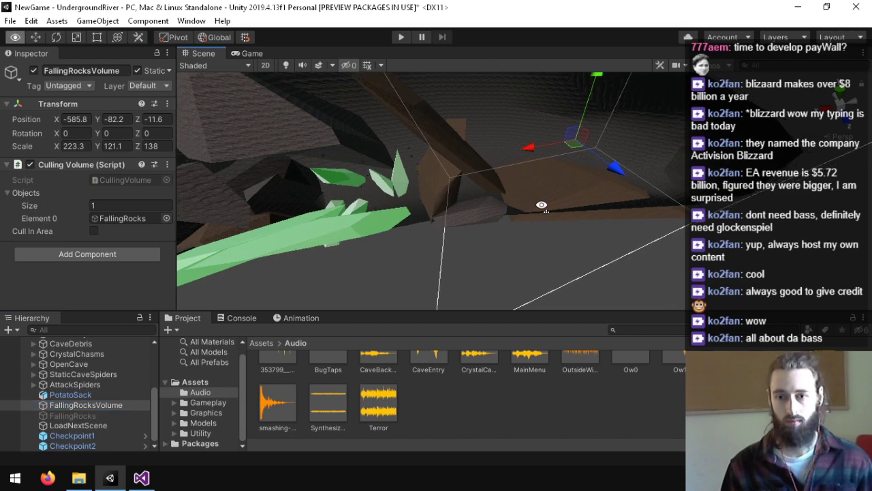
{"action": "left_click", "coordinate": [70, 414]}
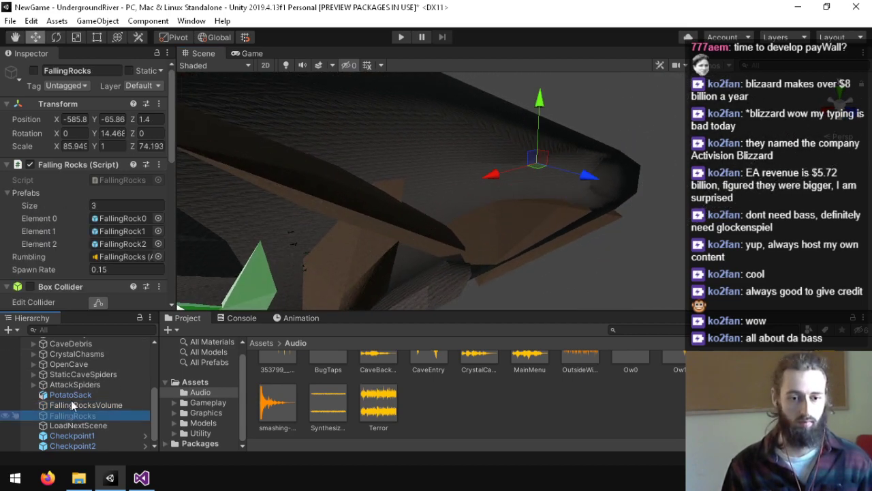
{"action": "scroll", "coordinate": [51, 218], "scroll_direction": "down", "scroll_amount": 10}
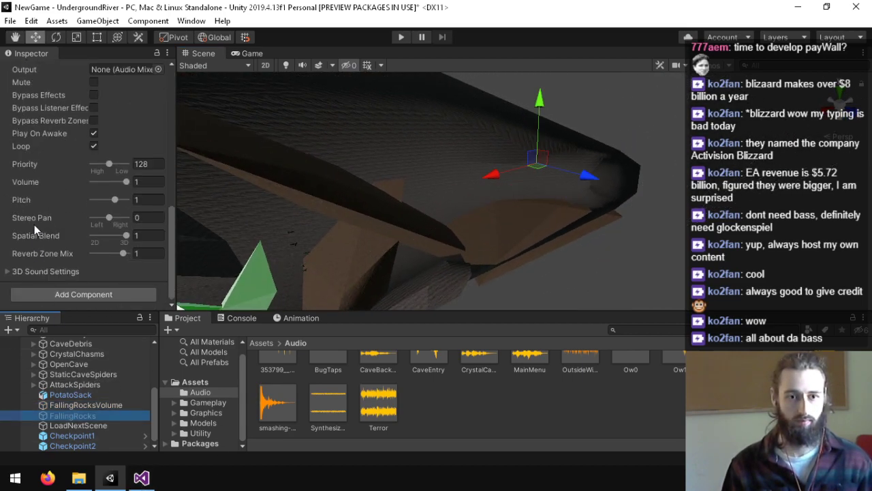
- Switch to Visual Studio and start the line "rumbling.time = rumbling" below "spawnTimer -= spawnRate;" in FallingRocks.cs
{"action": "left_click", "coordinate": [141, 477]}
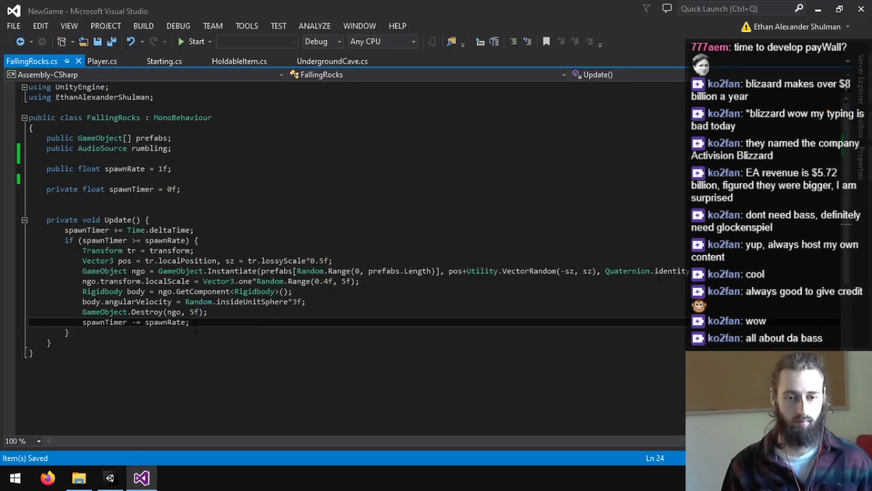
{"action": "key", "text": "Return"}
{"action": "type", "text": "ru8mb"}
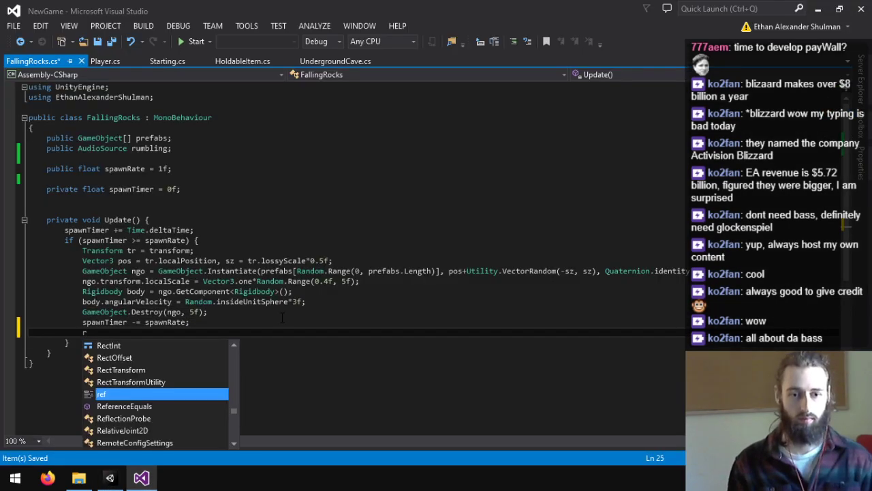
{"action": "key", "text": "Tab"}
{"action": "type", "text": ".ti"}
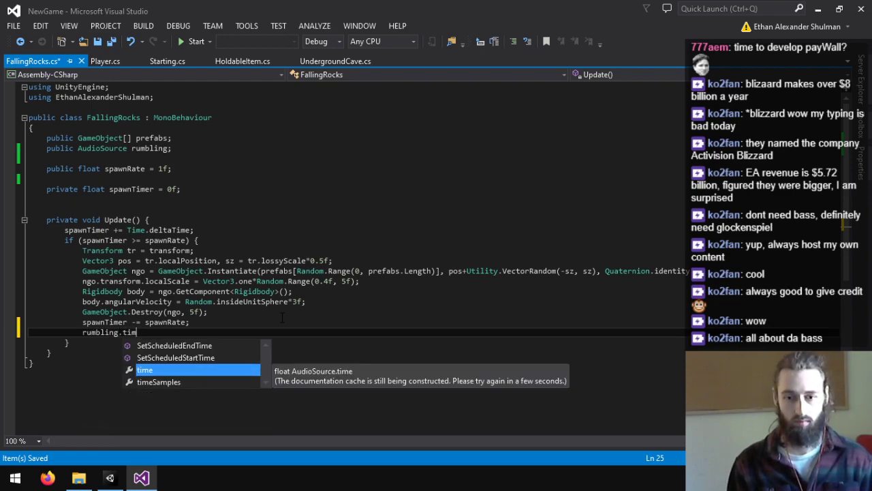
{"action": "type", "text": "m"}
{"action": "key", "text": "Tab"}
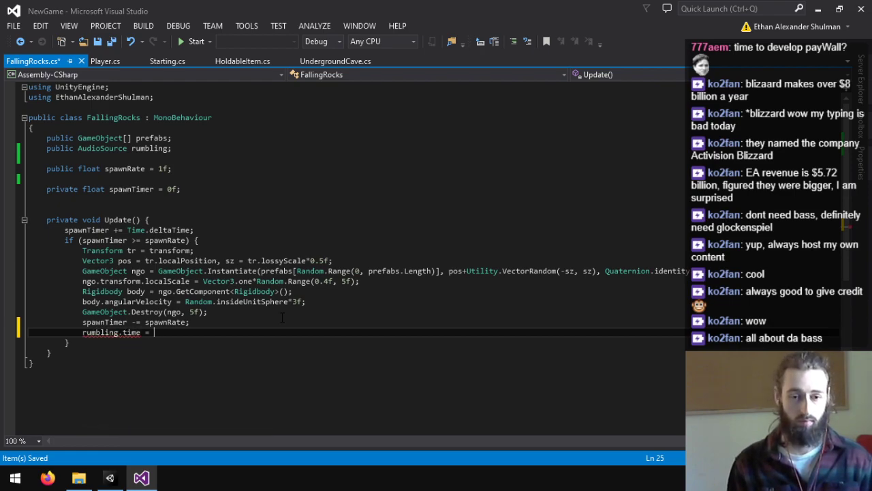
{"action": "type", "text": "rum"}
{"action": "key", "text": "Tab"}
- Look through the AudioSource members of rumbling for one that gives the sound's length
{"action": "type", "text": ".le"}
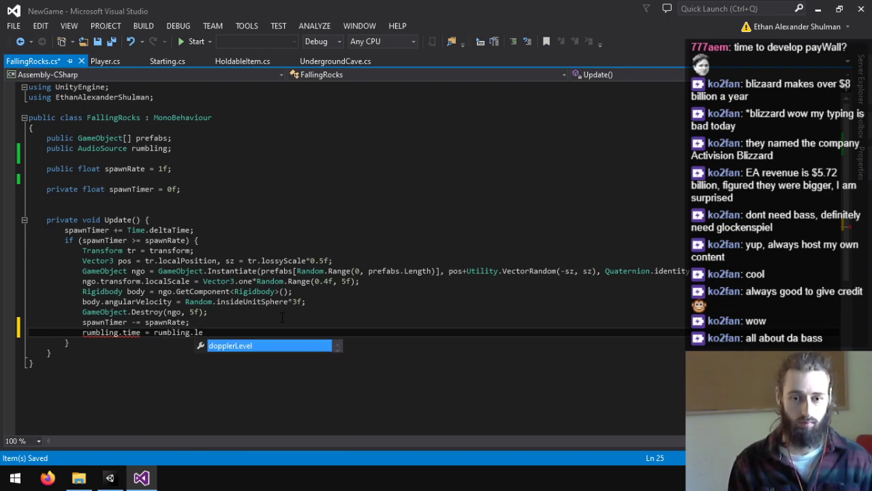
{"action": "key", "text": "BackSpace"}
{"action": "key", "text": "BackSpace"}
{"action": "key", "text": "BackSpace"}
{"action": "type", "text": "."}
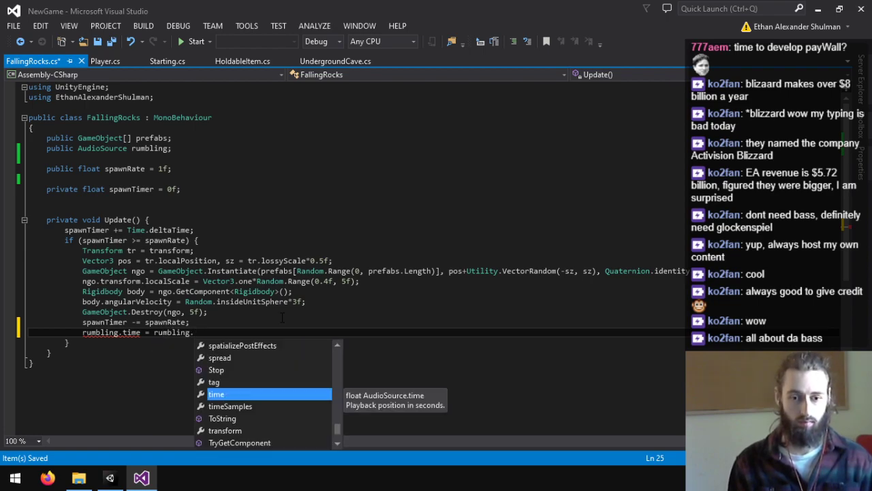
{"action": "scroll", "coordinate": [282, 373], "scroll_direction": "down", "scroll_amount": 2}
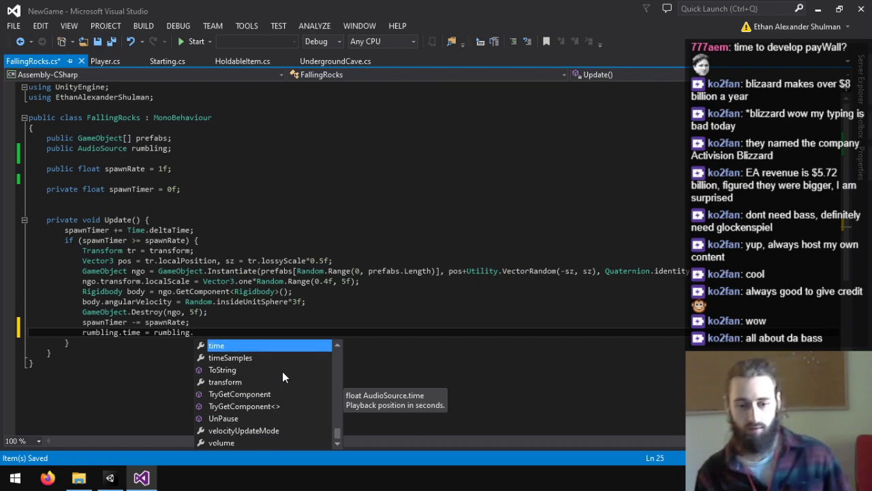
{"action": "scroll", "coordinate": [281, 373], "scroll_direction": "up", "scroll_amount": 6}
{"action": "scroll", "coordinate": [281, 373], "scroll_direction": "up", "scroll_amount": 6}
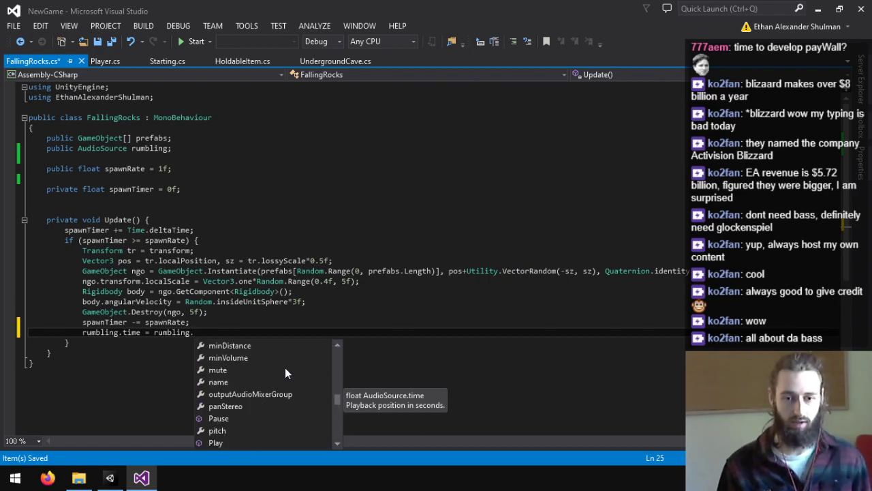
{"action": "scroll", "coordinate": [285, 369], "scroll_direction": "up", "scroll_amount": 10}
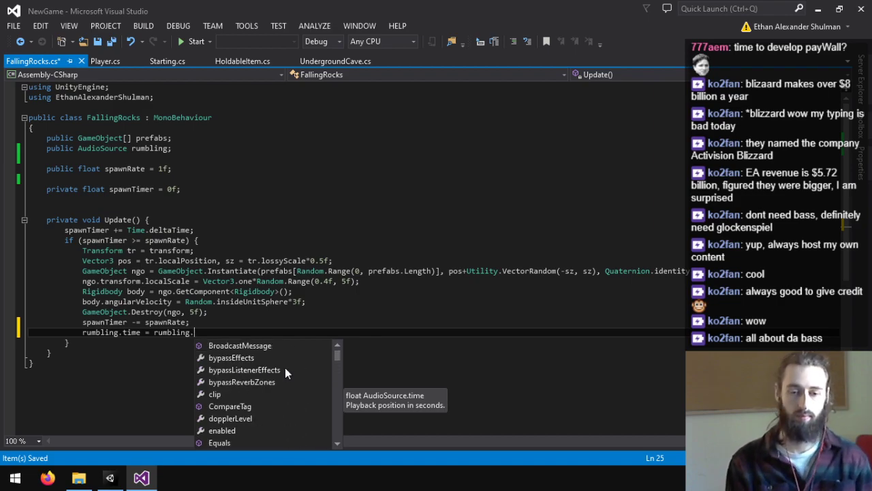
{"action": "type", "text": "time"}
{"action": "key", "text": "BackSpace"}
{"action": "key", "text": "BackSpace"}
{"action": "key", "text": "BackSpace"}
{"action": "key", "text": "BackSpace"}
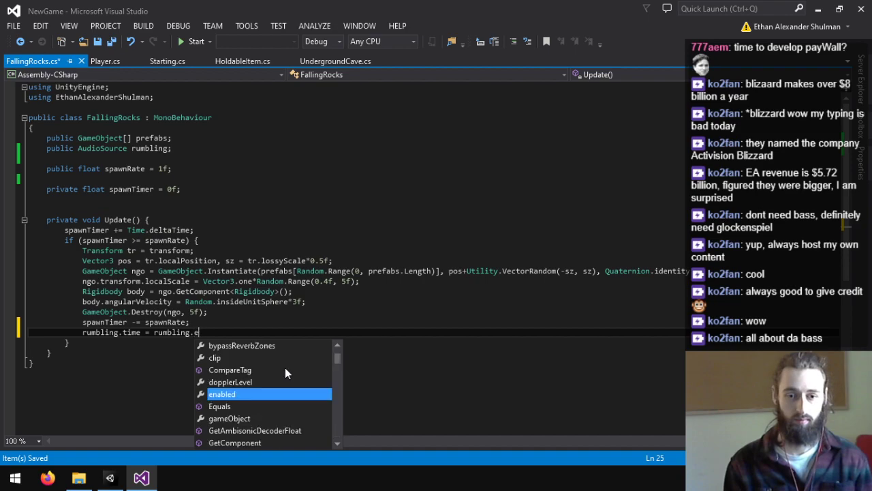
{"action": "type", "text": "end"}
{"action": "key", "text": "BackSpace"}
{"action": "key", "text": "BackSpace"}
{"action": "key", "text": "BackSpace"}
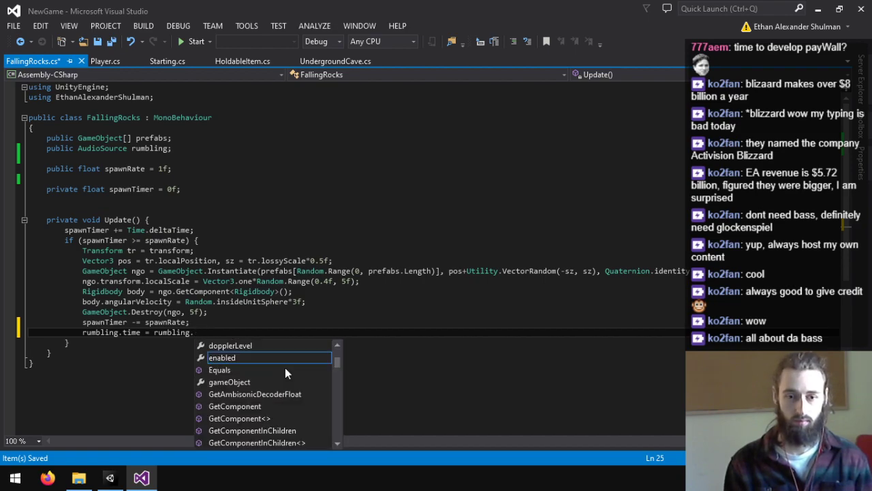
- Complete the assigned expression as rumbling.clip.length
{"action": "type", "text": "clip."}
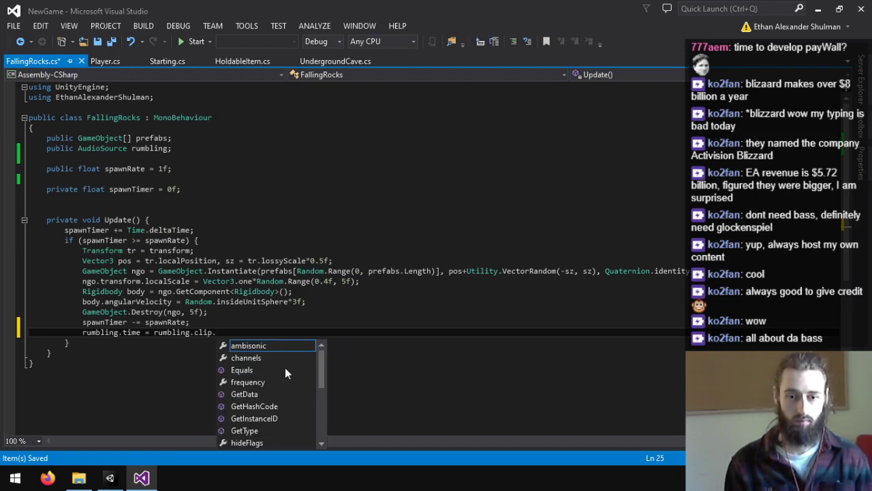
{"action": "scroll", "coordinate": [285, 367], "scroll_direction": "down", "scroll_amount": 4}
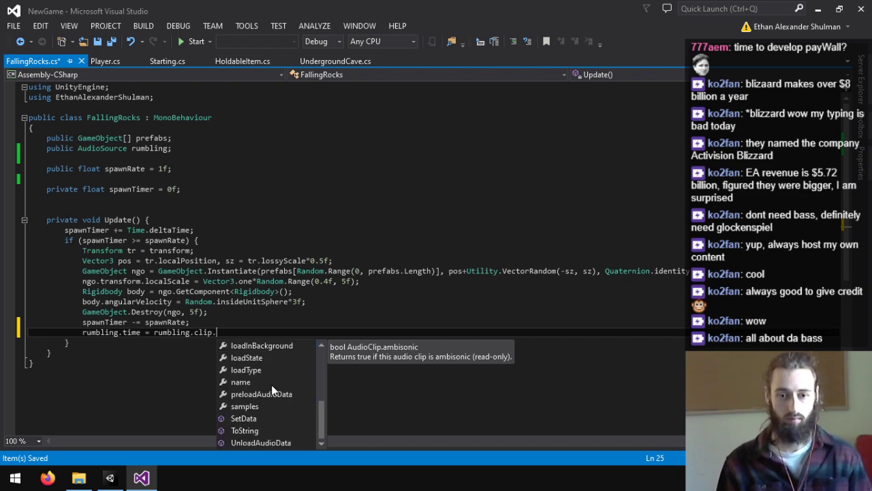
{"action": "scroll", "coordinate": [254, 402], "scroll_direction": "up", "scroll_amount": 2}
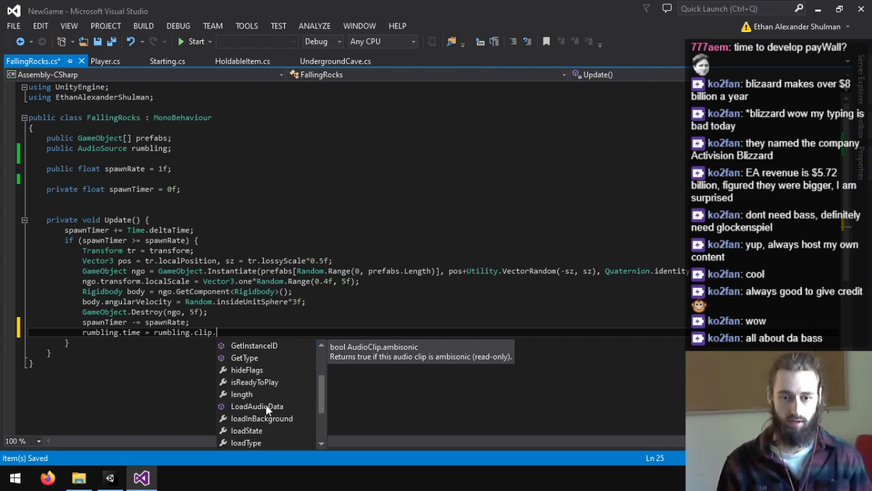
{"action": "left_click", "coordinate": [273, 396]}
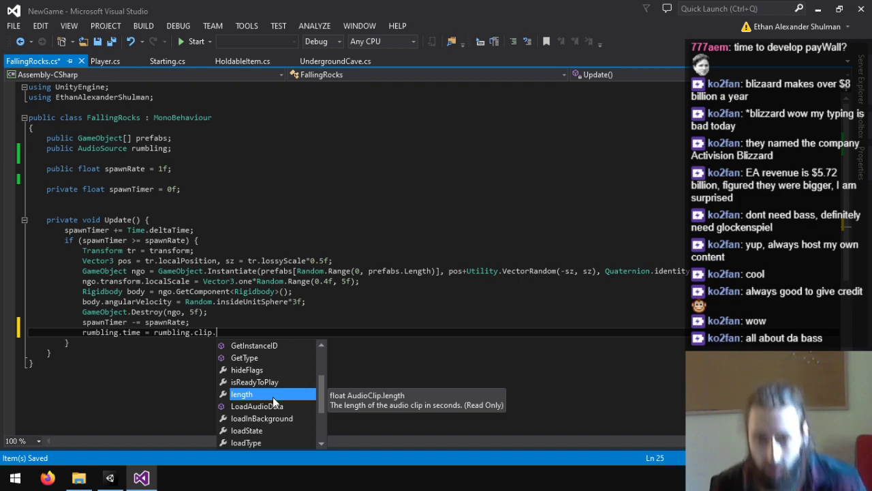
{"action": "double_click", "coordinate": [272, 398]}
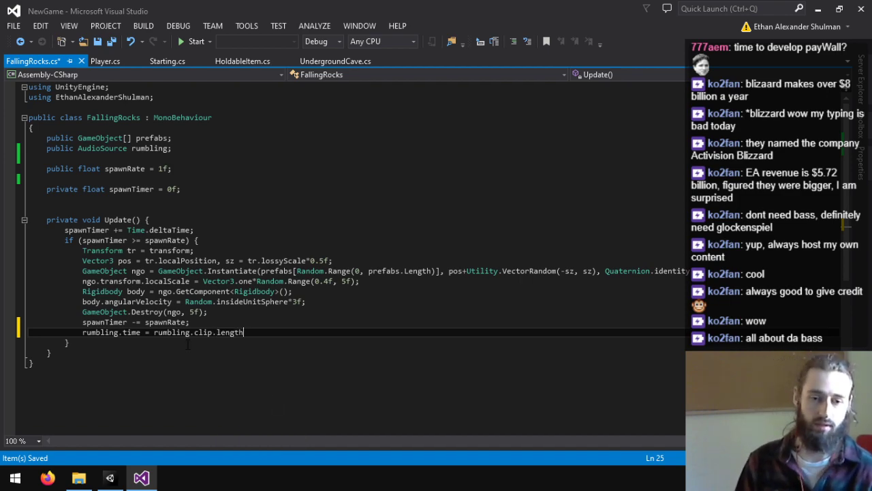
- Multiply the clip length by a random factor as "Random.value*rumbling.clip.length;", save FallingRocks.cs and return to Unity
{"action": "type", "text": "andom.Range(0"}
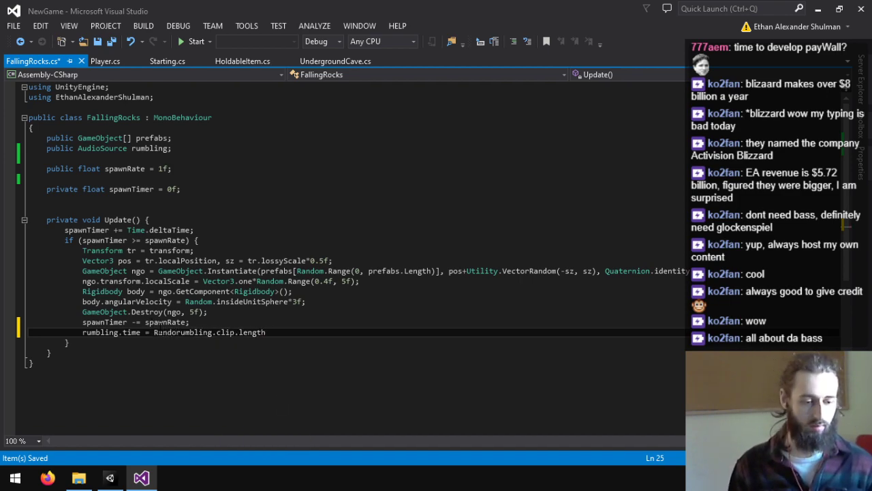
{"action": "type", "text": "f"}
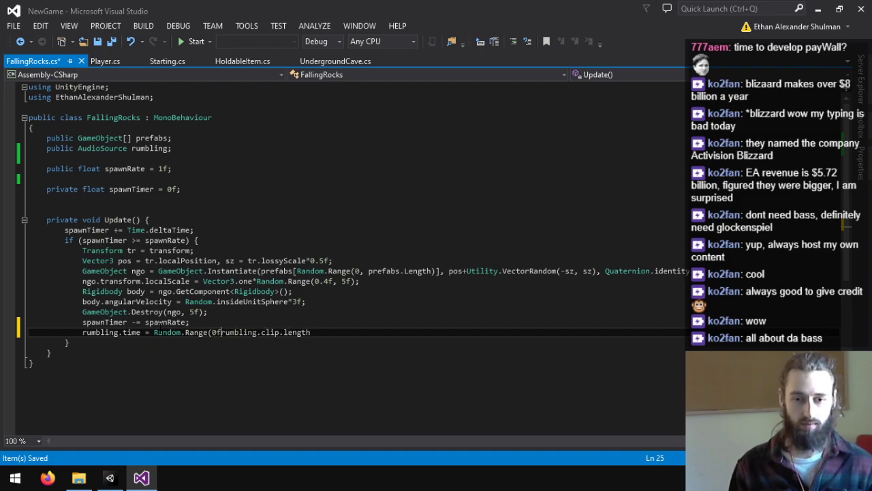
{"action": "key", "text": "BackSpace"}
{"action": "key", "text": "BackSpace"}
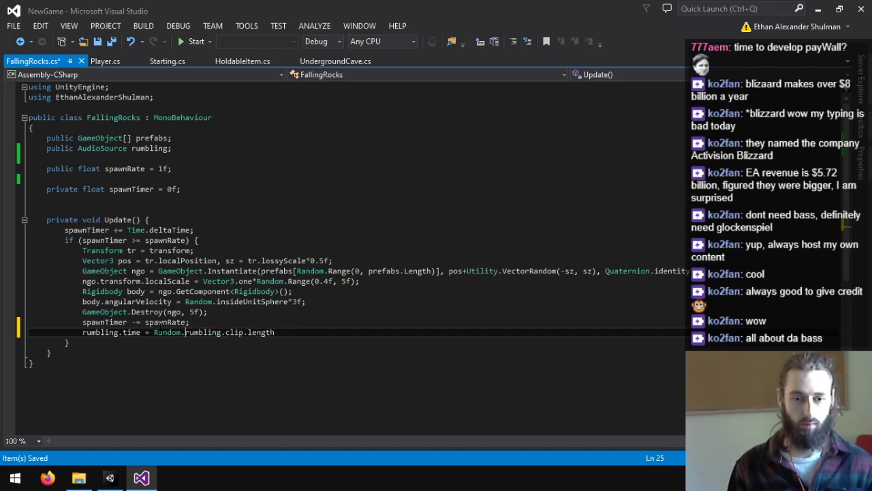
{"action": "type", "text": "value*"}
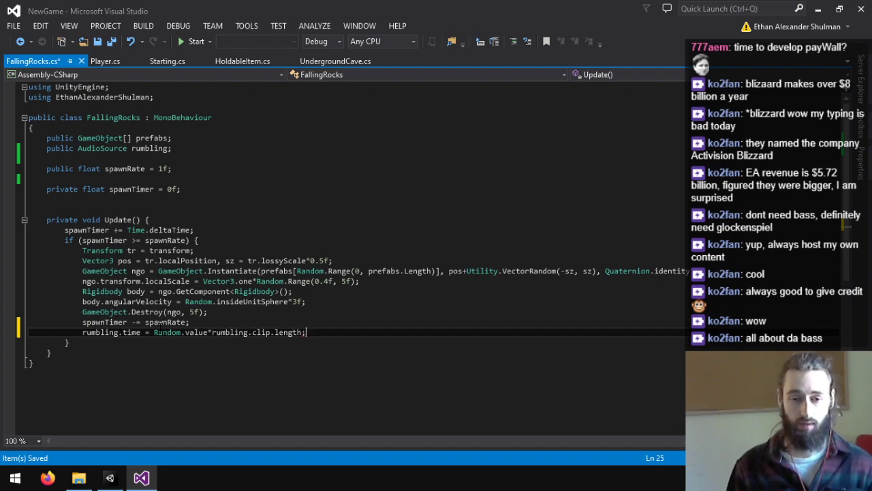
{"action": "key", "text": "ctrl+s"}
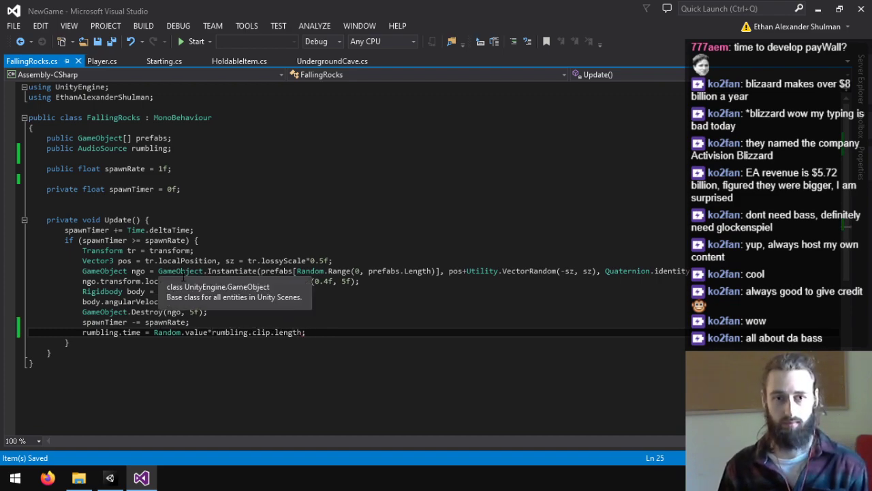
{"action": "left_click", "coordinate": [109, 477]}
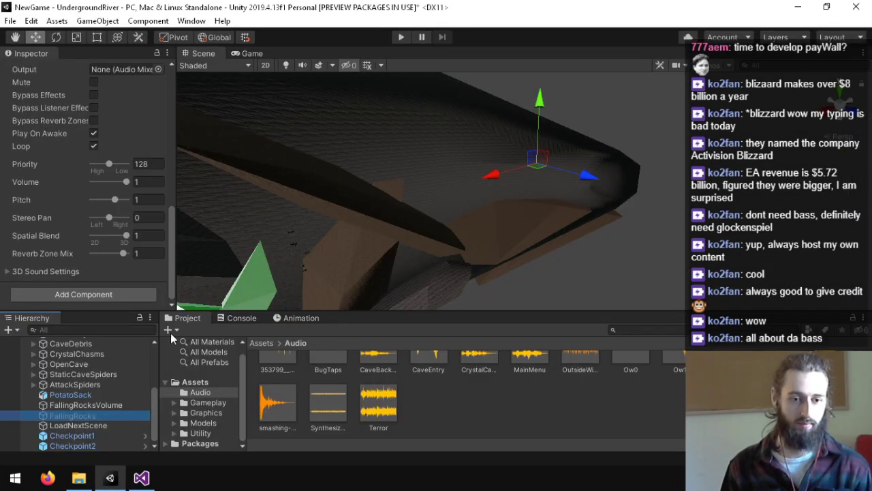
- Align the Player object with a Scene view placed inside the cave tunnel
{"action": "scroll", "coordinate": [93, 397], "scroll_direction": "up", "scroll_amount": 5}
{"action": "left_click", "coordinate": [80, 352]}
{"action": "left_click_drag", "start_coordinate": [361, 184], "coordinate": [730, 150]}
{"action": "scroll", "coordinate": [702, 140], "scroll_direction": "down", "scroll_amount": 3}
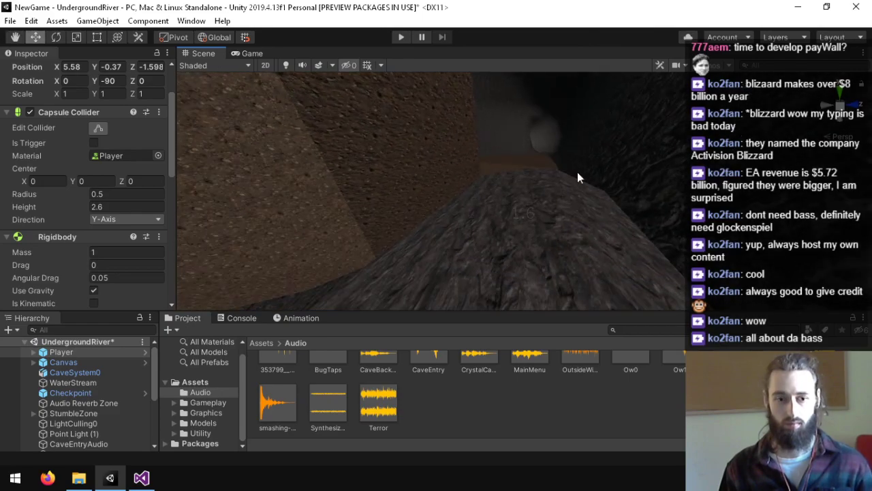
{"action": "key", "text": "ctrl+shift+f"}
- Set the Player's rotation to 0 on the X, Y and Z axes
{"action": "scroll", "coordinate": [141, 169], "scroll_direction": "up", "scroll_amount": 3}
{"action": "left_click", "coordinate": [66, 146]}
{"action": "type", "text": "0"}
{"action": "key", "text": "Tab"}
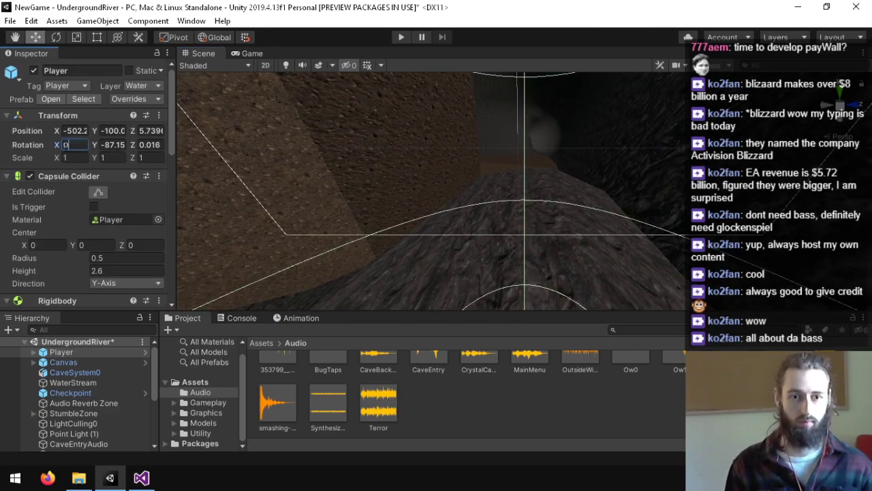
{"action": "type", "text": "0"}
{"action": "key", "text": "Tab"}
{"action": "type", "text": "0"}
- Play the scene, walk the player forward through the cave and pause the game
{"action": "left_click", "coordinate": [402, 38]}
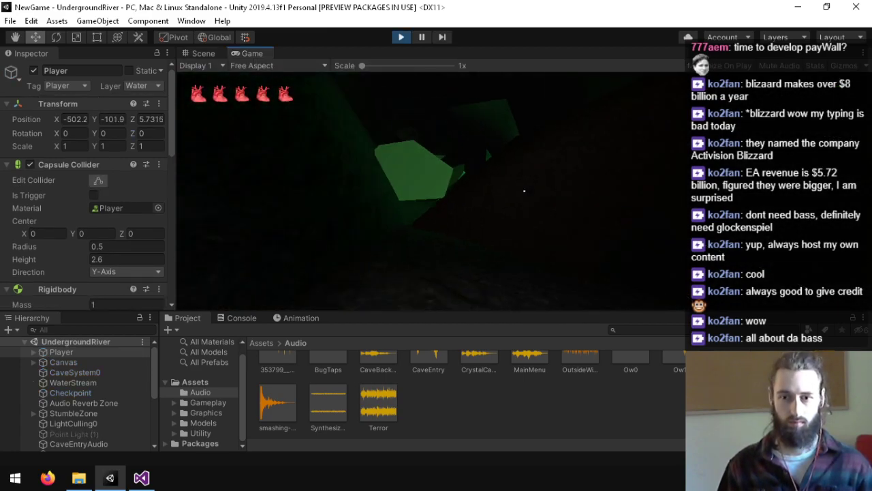
{"action": "key", "text": "w"}
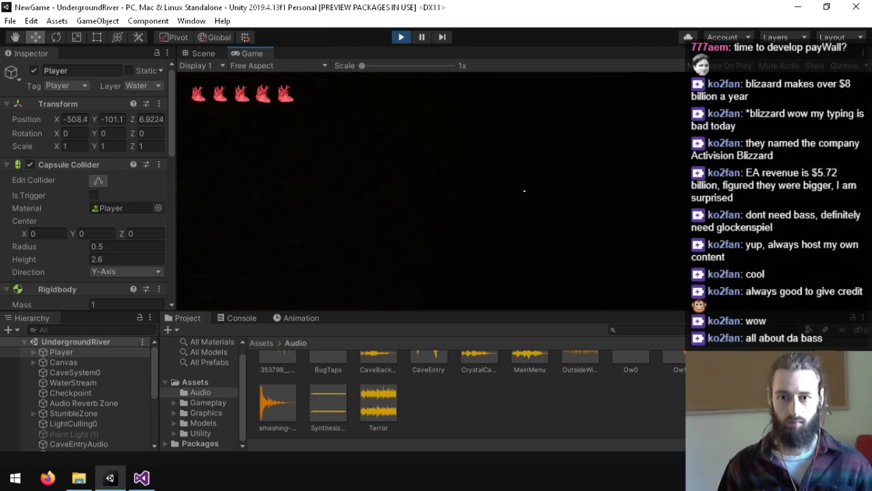
{"action": "key", "text": "w"}
{"action": "key", "text": "super"}
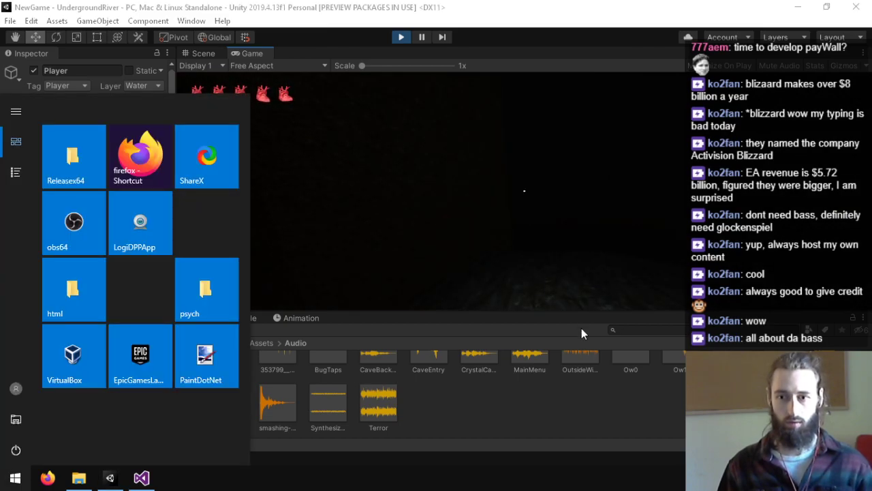
{"action": "left_click", "coordinate": [571, 327]}
{"action": "left_click", "coordinate": [422, 37]}
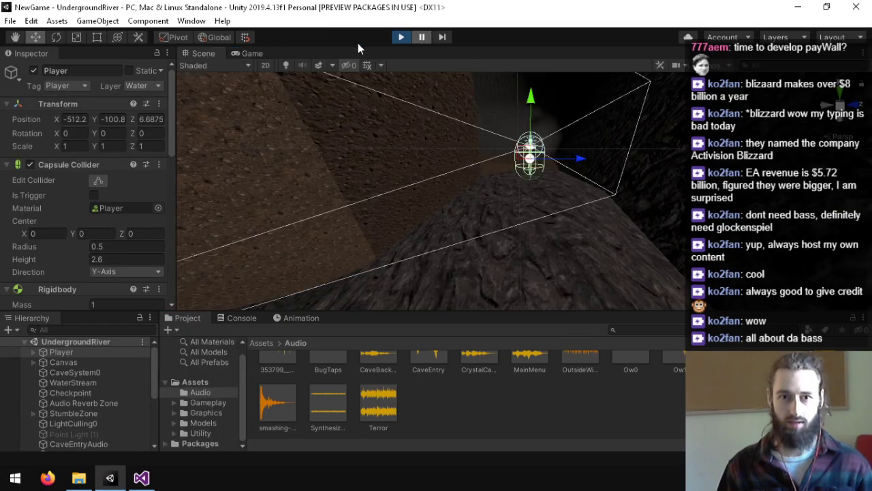
- Inspect the FallingRocks object and the FallingRocksVolume culling settings and bounds in the paused scene
{"action": "scroll", "coordinate": [54, 405], "scroll_direction": "down", "scroll_amount": 10}
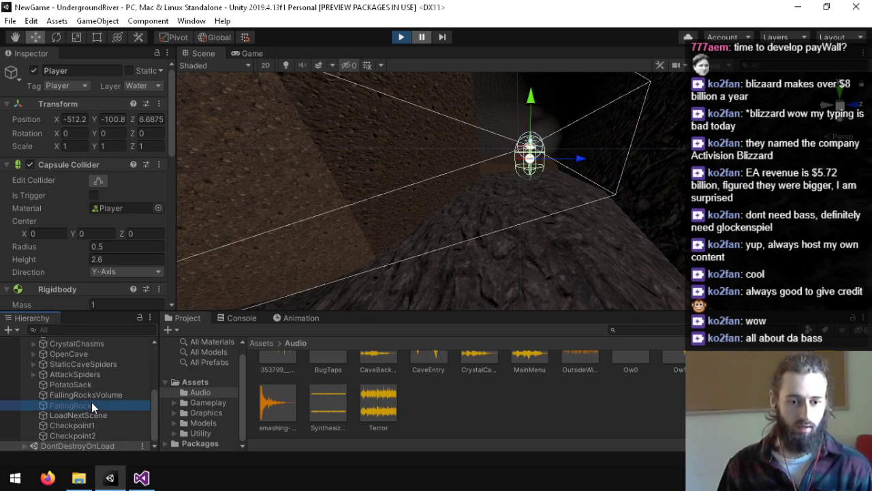
{"action": "left_click", "coordinate": [88, 404]}
{"action": "left_click_drag", "start_coordinate": [371, 201], "coordinate": [353, 280]}
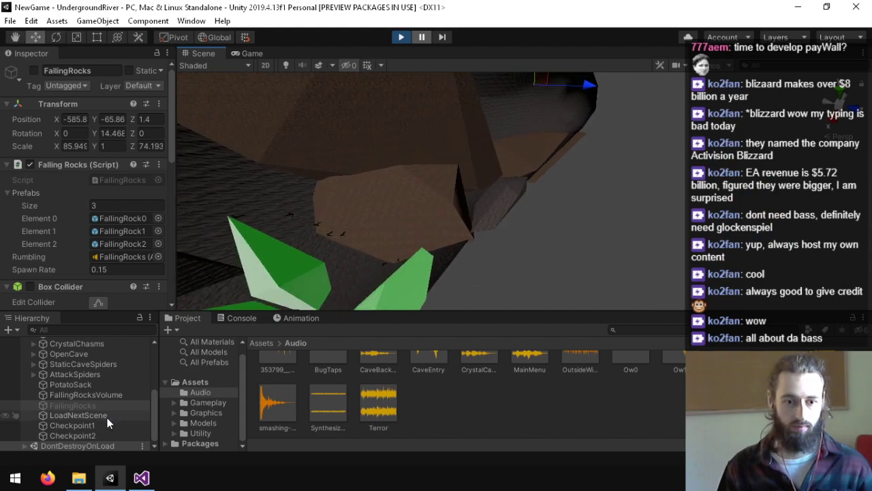
{"action": "left_click", "coordinate": [104, 394]}
{"action": "left_click_drag", "start_coordinate": [300, 221], "coordinate": [241, 189]}
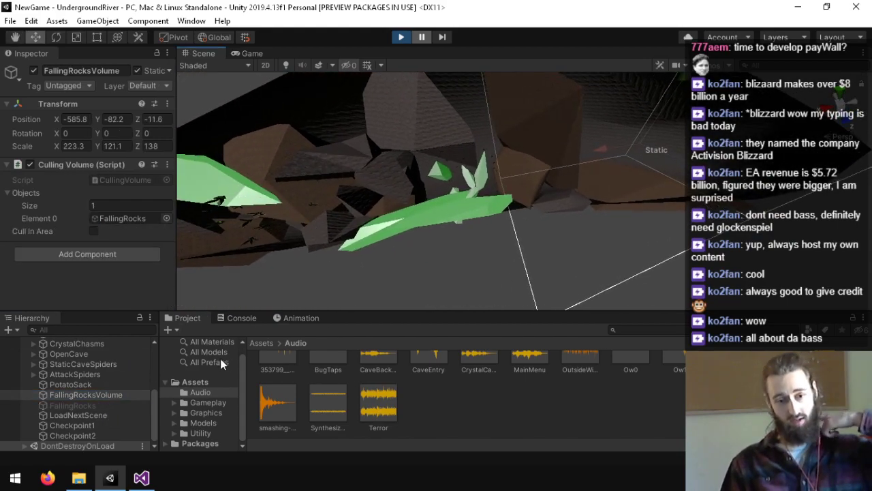
- Open the CullingVolume script in Visual Studio, read its culling logic and go back to FallingRocks.cs
{"action": "left_click", "coordinate": [167, 165]}
{"action": "left_click", "coordinate": [202, 299]}
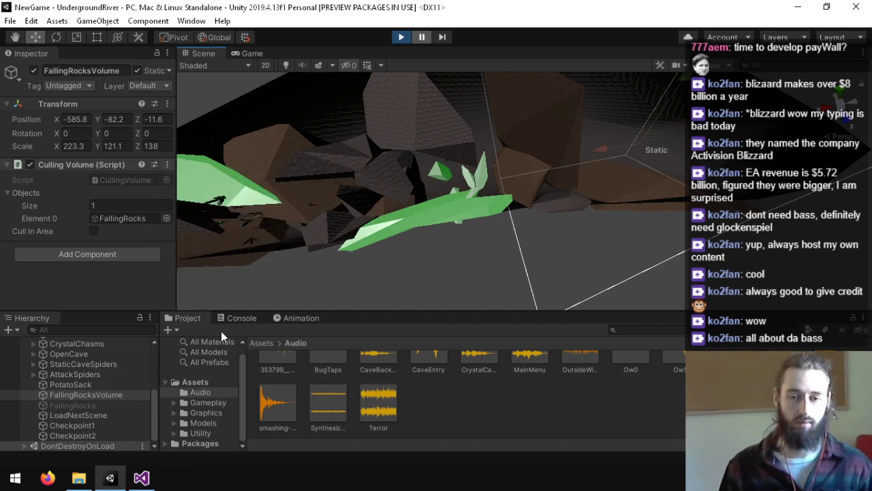
{"action": "scroll", "coordinate": [164, 301], "scroll_direction": "down", "scroll_amount": 15}
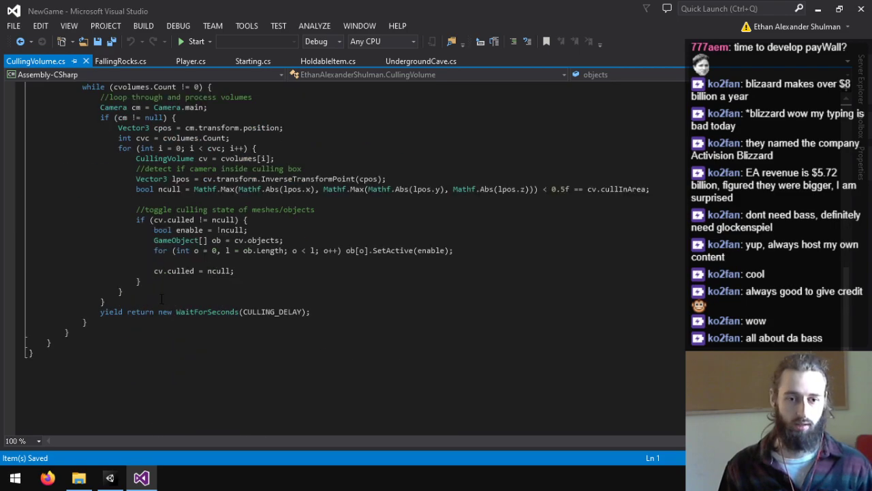
{"action": "scroll", "coordinate": [164, 301], "scroll_direction": "up", "scroll_amount": 16}
{"action": "scroll", "coordinate": [163, 298], "scroll_direction": "up", "scroll_amount": 3}
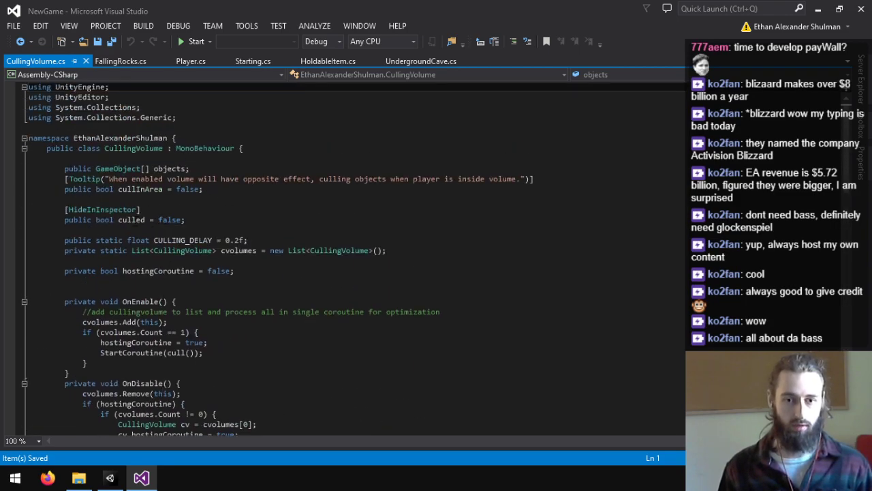
{"action": "scroll", "coordinate": [249, 327], "scroll_direction": "down", "scroll_amount": 20}
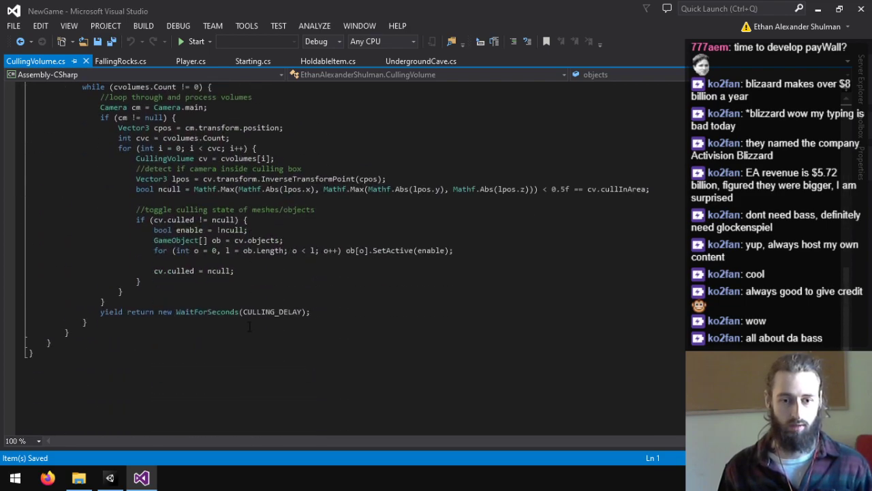
{"action": "scroll", "coordinate": [249, 327], "scroll_direction": "up", "scroll_amount": 2}
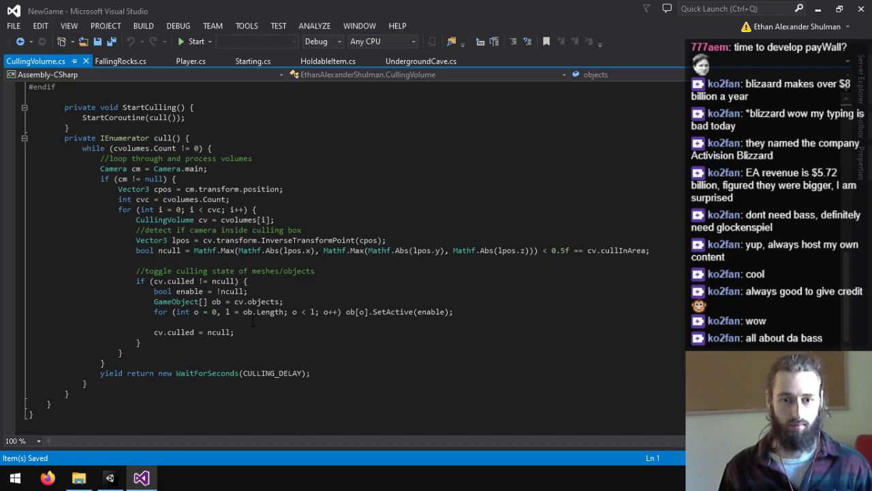
{"action": "scroll", "coordinate": [237, 320], "scroll_direction": "up", "scroll_amount": 20}
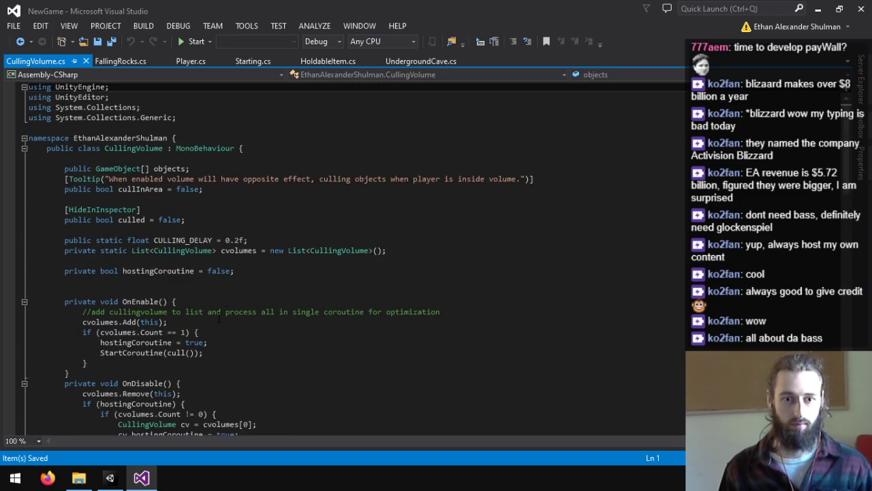
{"action": "left_click", "coordinate": [129, 61]}
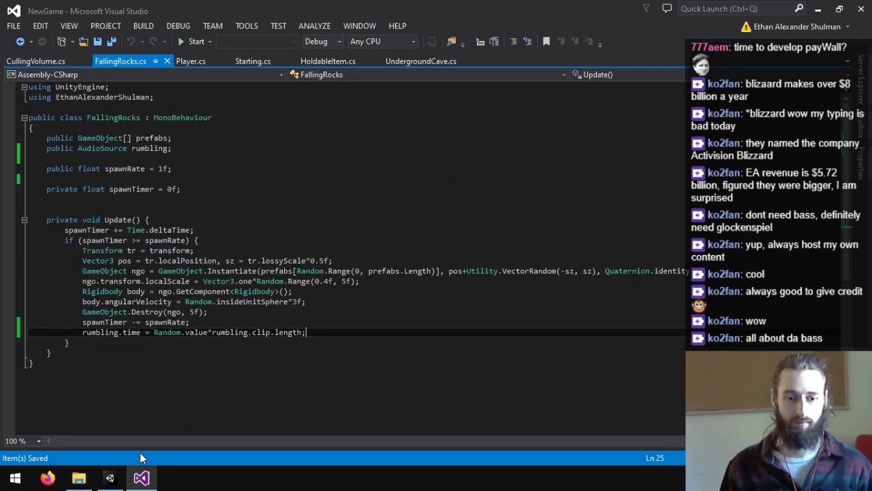
- Return to Unity, activate the FallingRocks object outside play mode and play-test the scene
{"action": "left_click", "coordinate": [109, 477]}
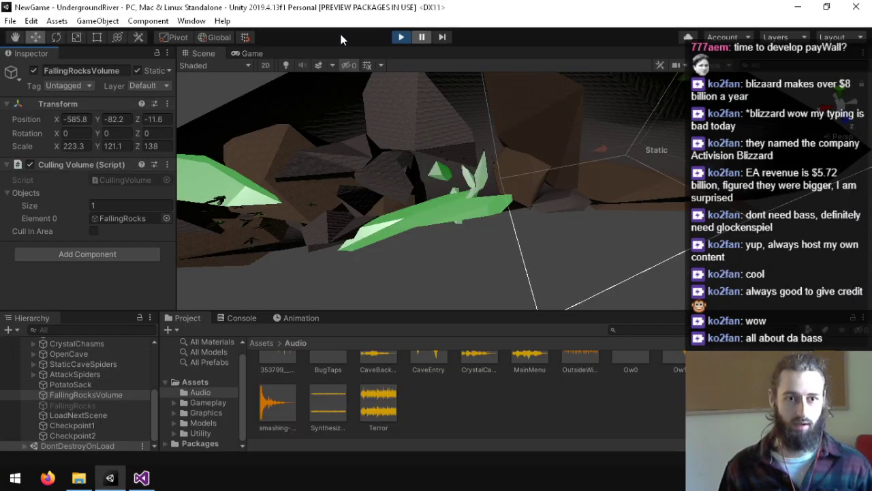
{"action": "left_click", "coordinate": [401, 37]}
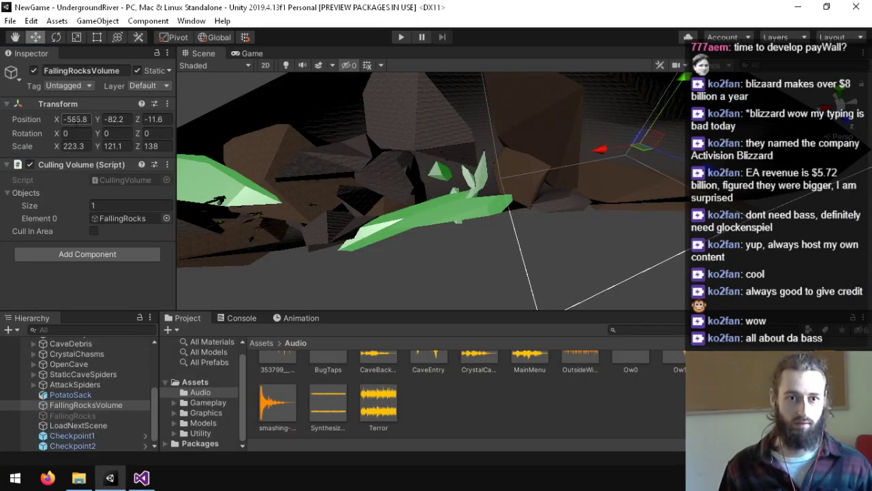
{"action": "left_click", "coordinate": [65, 415]}
{"action": "left_click", "coordinate": [34, 71]}
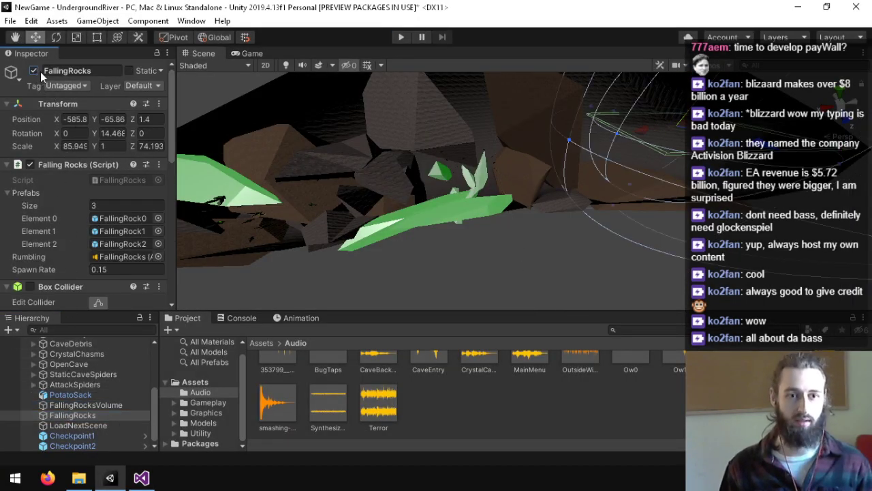
{"action": "left_click", "coordinate": [401, 38]}
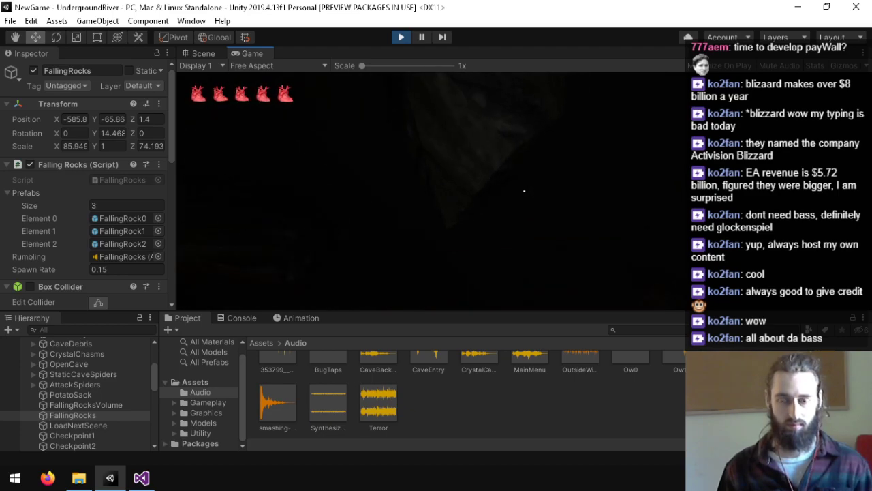
{"action": "key", "text": "ctrl+p"}
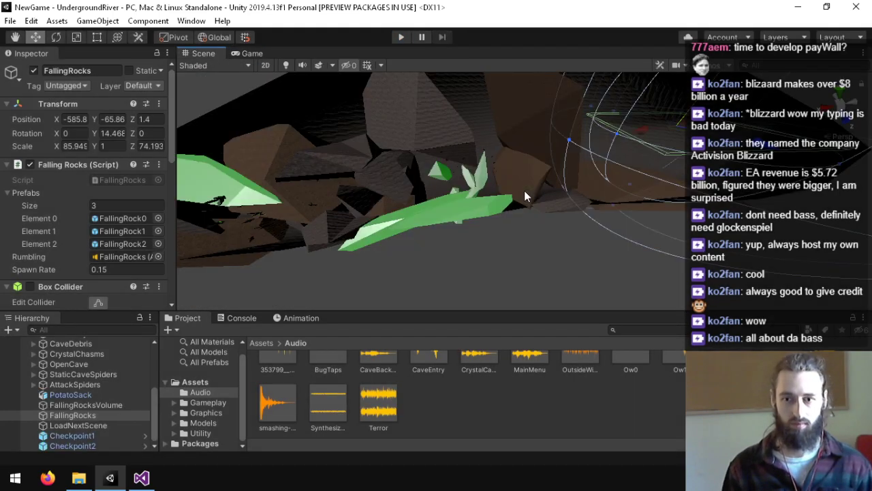
- Switch to Visual Studio, delete the rumbling.time line and add an empty line below the if block in Update
{"action": "left_click", "coordinate": [141, 477]}
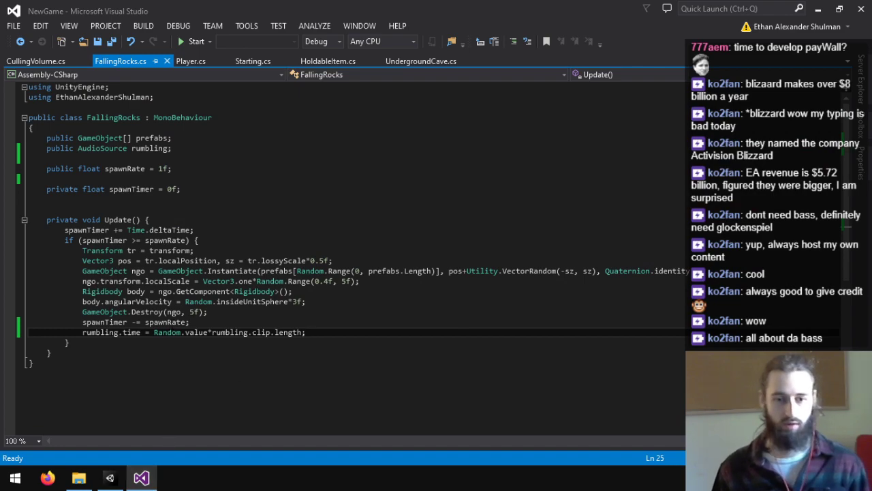
{"action": "double_click", "coordinate": [156, 333]}
{"action": "key", "text": "ctrl+l"}
{"action": "key", "text": "End"}
{"action": "key", "text": "Return"}
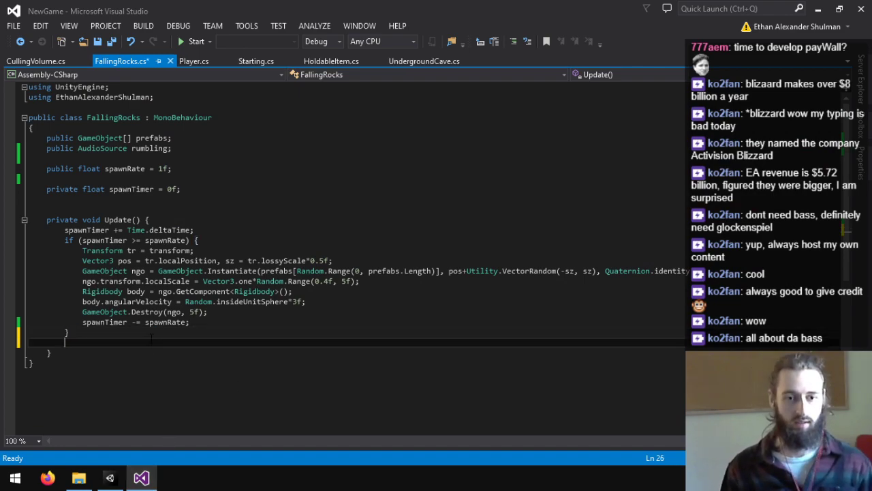
- Enter "rumbling.volume = Mathf.Sin(spawnTimer*10f)*0.5f+0.5f;", save FallingRocks.cs and play-test it in Unity
{"action": "type", "text": "rumbling.vo"}
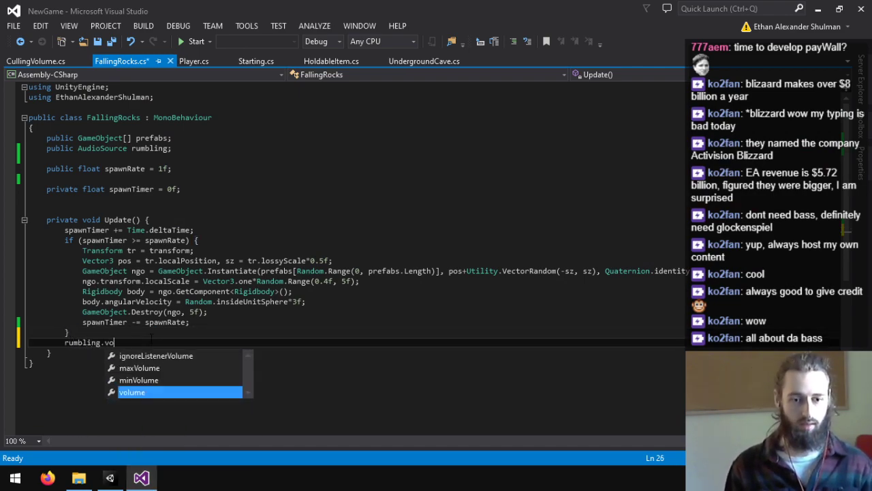
{"action": "type", "text": "lume = Mathf.Sin("}
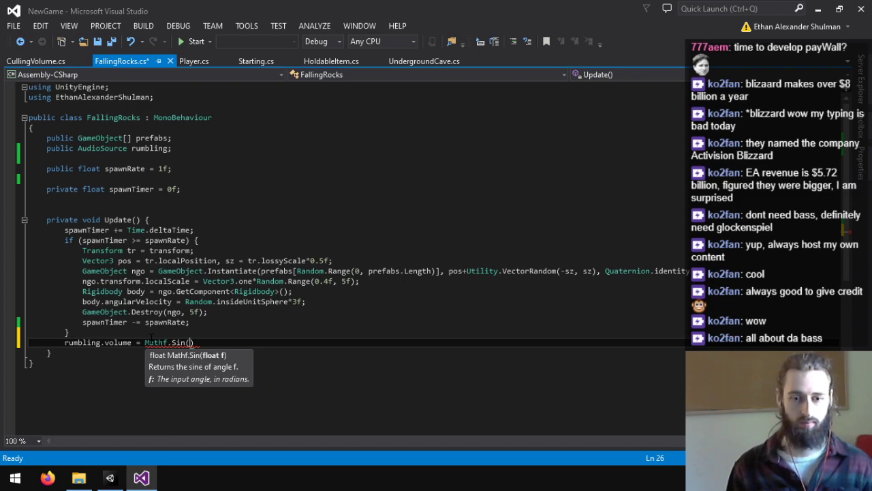
{"action": "type", "text": "spawnTimer*"}
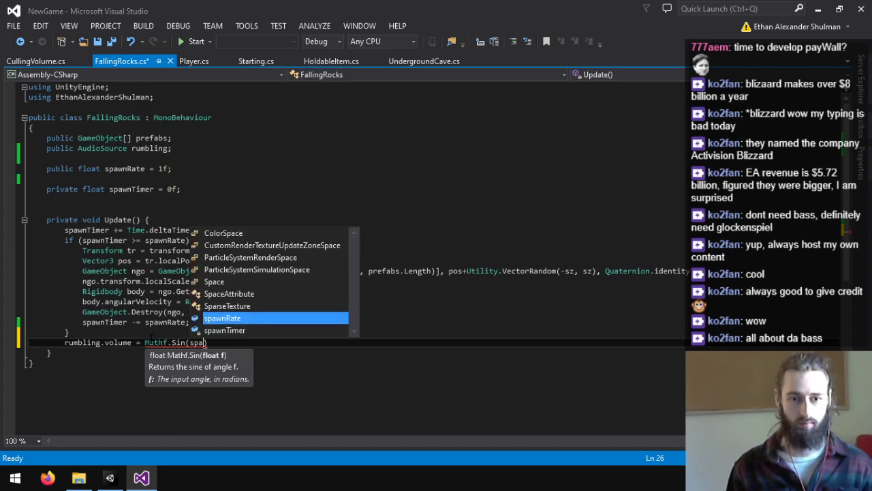
{"action": "type", "text": "f);"}
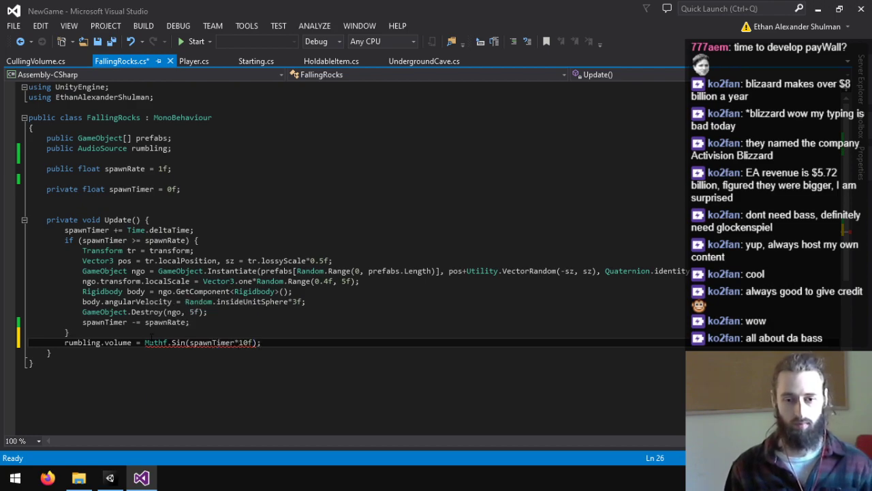
{"action": "key", "text": "ctrl+s"}
{"action": "type", "text": "*0.5f+0.5f"}
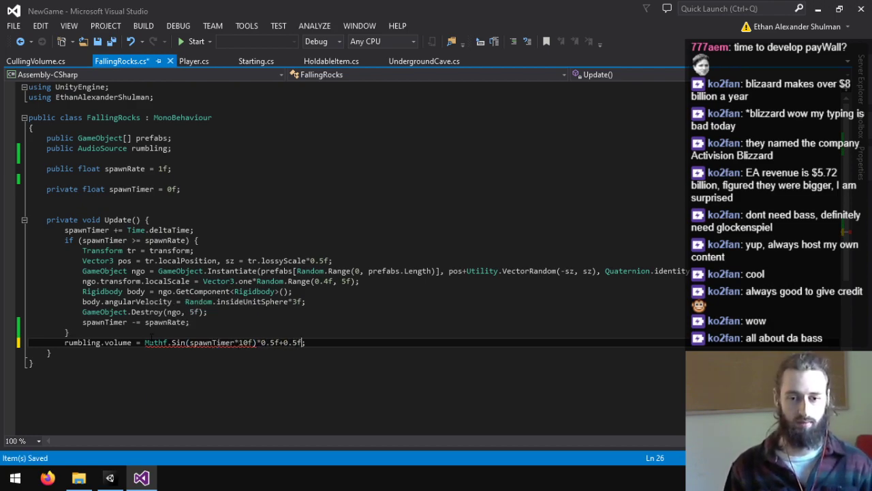
{"action": "key", "text": "ctrl+s"}
{"action": "left_click", "coordinate": [109, 479]}
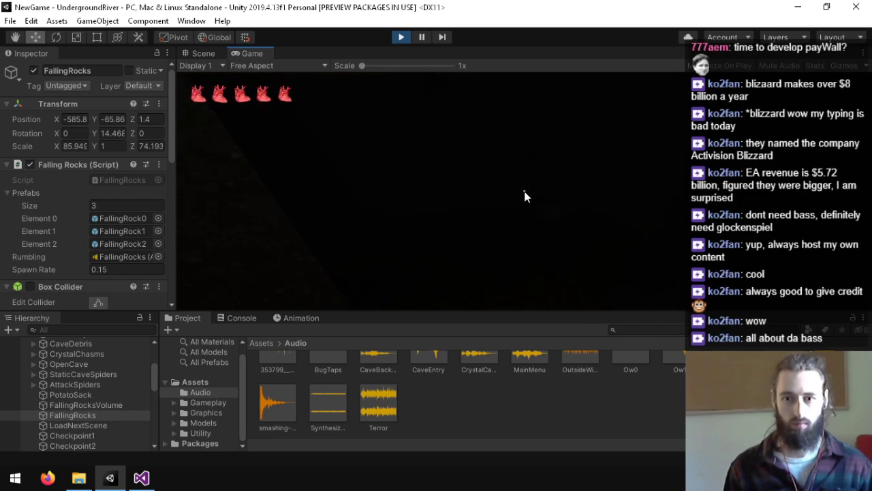
{"action": "key", "text": "ctrl+p"}
- Switch to Visual Studio and replace spawnTimer with Time.time in the rumbling volume's sine expression
{"action": "left_click", "coordinate": [153, 471]}
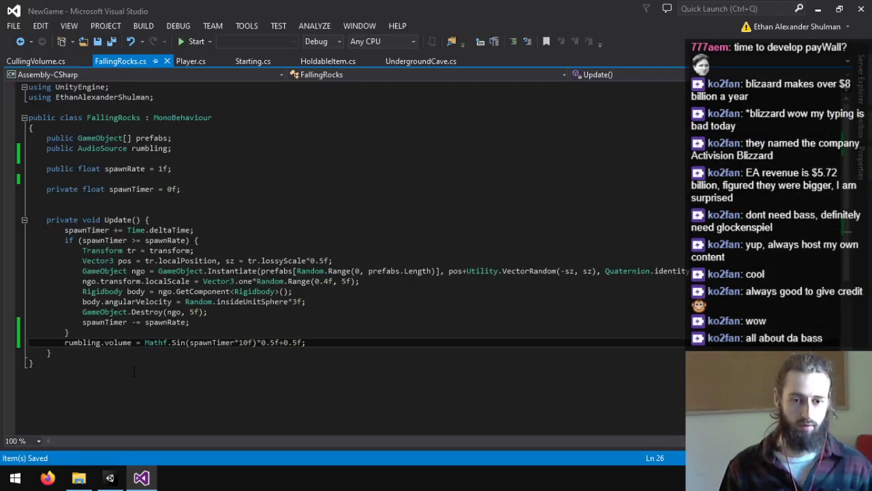
{"action": "left_click_drag", "start_coordinate": [235, 343], "coordinate": [190, 342]}
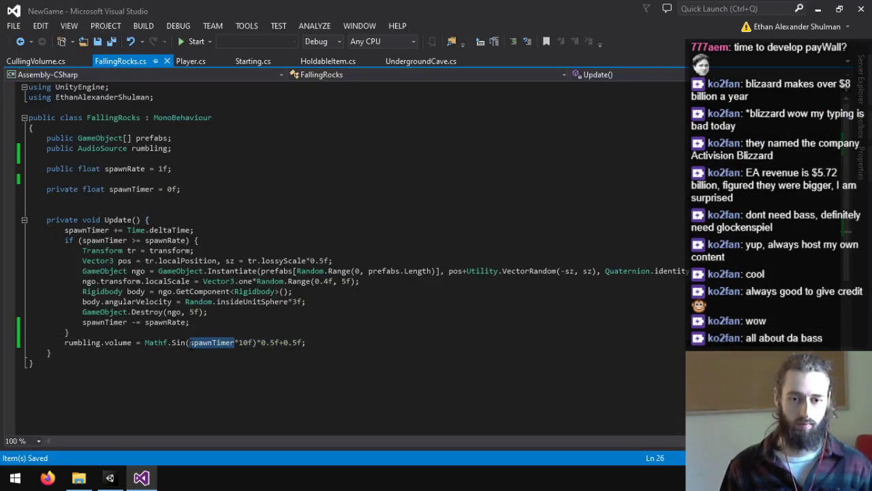
{"action": "type", "text": "Time.time"}
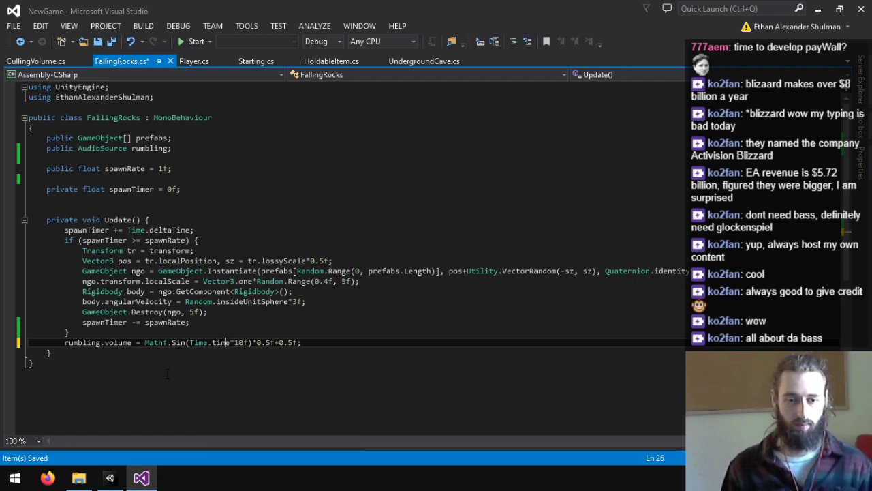
- Insert an opening parenthesis and a second Mathf.Sin call in front of the existing sine in the rumbling.volume expression
{"action": "key", "text": "Left"}
{"action": "key", "text": "Left"}
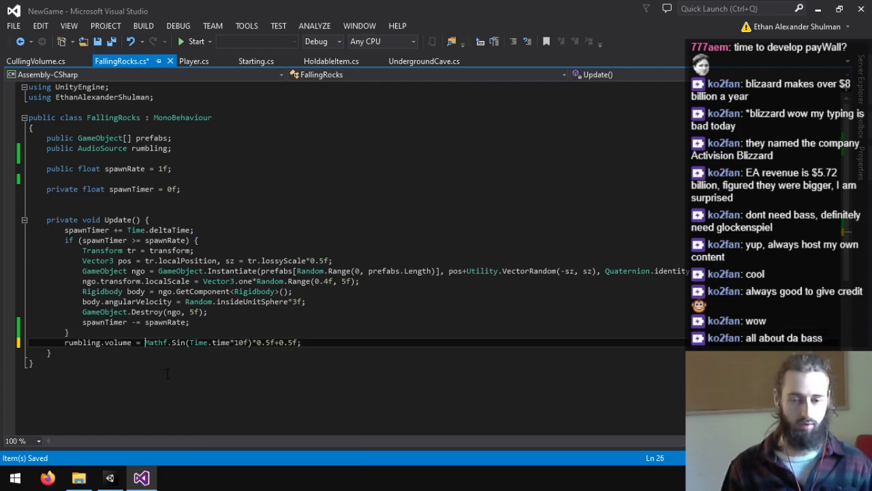
{"action": "key", "text": "Left"}
{"action": "type", "text": "("}
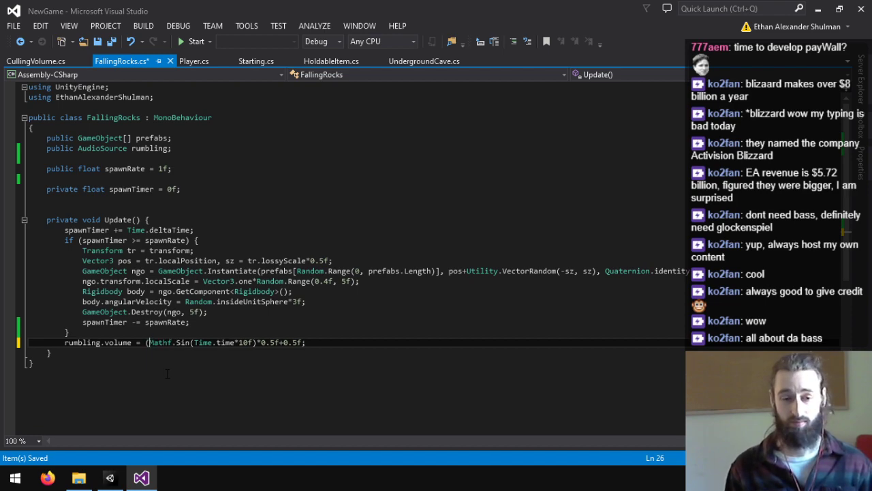
{"action": "type", "text": "Mathf.Sin"}
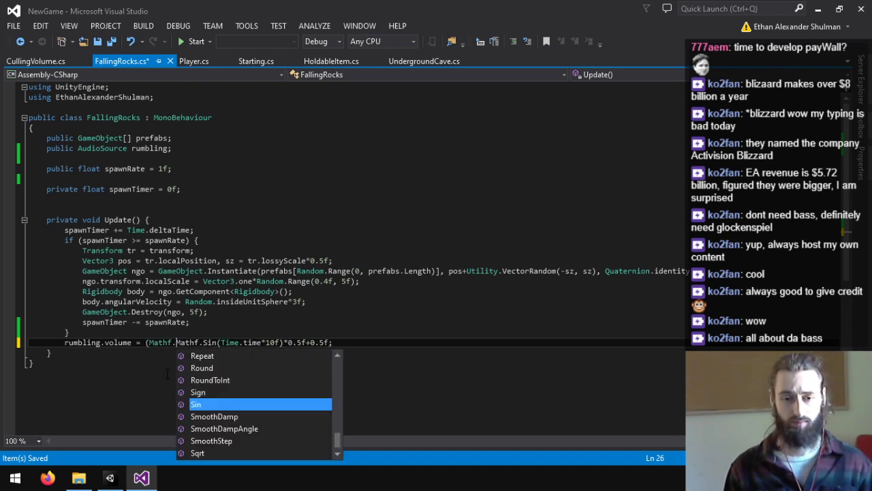
- Add the line "float t = Time.time;" directly above the rumbling.volume assignment
{"action": "key", "text": "Escape"}
{"action": "key", "text": "Up"}
{"action": "key", "text": "Return"}
{"action": "type", "text": "floa"}
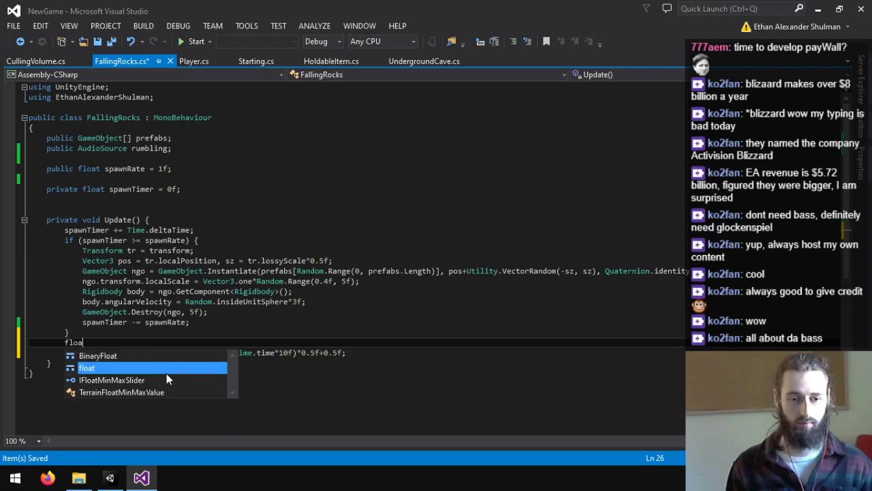
{"action": "type", "text": "t t = Time.time;"}
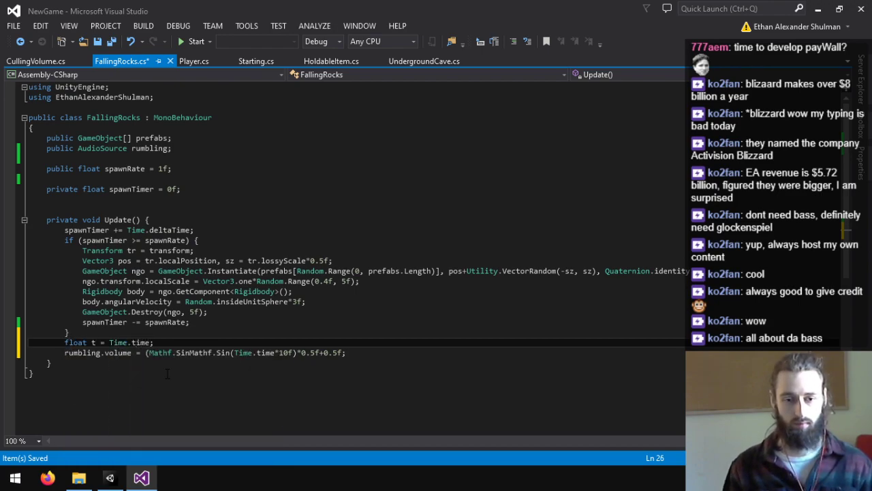
- Replace Time.time with t inside the existing sine call of the rumbling.volume line
{"action": "key", "text": "Down"}
{"action": "key", "text": "Right"}
{"action": "key", "text": "Right"}
{"action": "key", "text": "Right"}
{"action": "key", "text": "Right"}
{"action": "key", "text": "Right"}
{"action": "key", "text": "Right"}
{"action": "key", "text": "Right"}
{"action": "key", "text": "Right"}
{"action": "key", "text": "Right"}
{"action": "key", "text": "Right"}
{"action": "key", "text": "Right"}
{"action": "key", "text": "Right"}
{"action": "key", "text": "Right"}
{"action": "key", "text": "Right"}
{"action": "key", "text": "Right"}
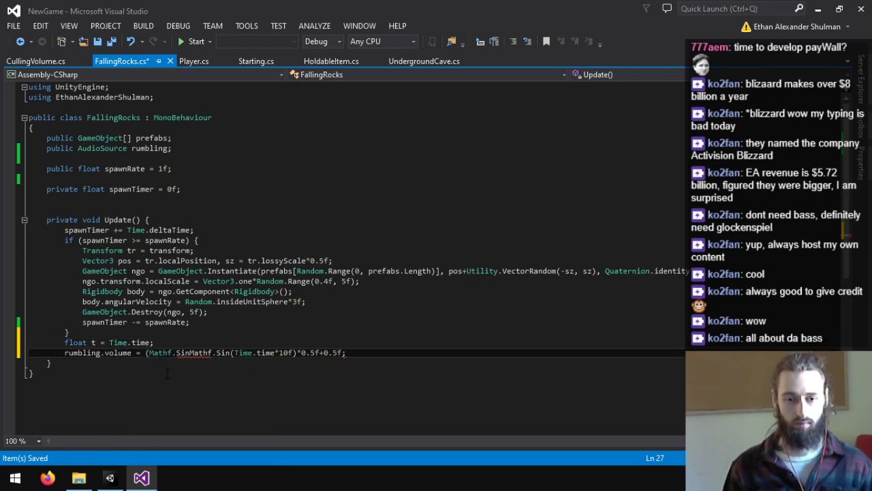
{"action": "key", "text": "Delete"}
{"action": "key", "text": "Delete"}
{"action": "key", "text": "Delete"}
{"action": "key", "text": "Delete"}
{"action": "key", "text": "Delete"}
{"action": "key", "text": "Delete"}
{"action": "key", "text": "Delete"}
{"action": "key", "text": "Delete"}
{"action": "key", "text": "Delete"}
{"action": "type", "text": "t"}
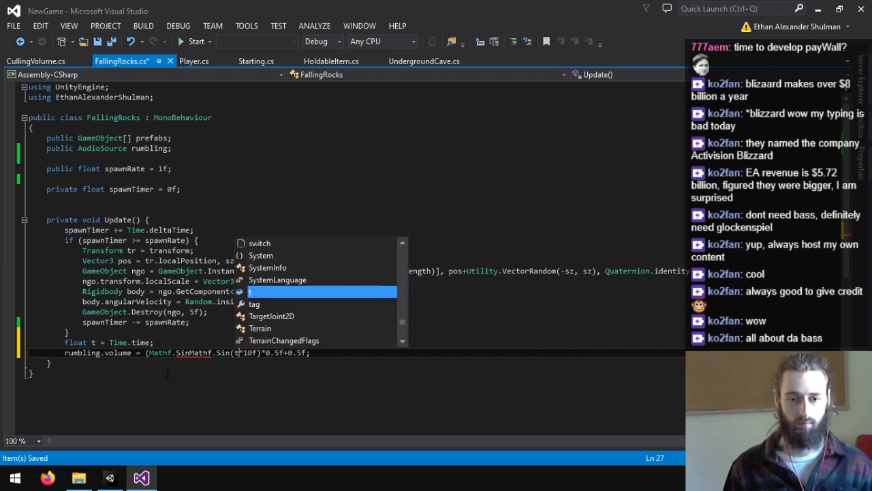
- Complete the new sine with "(t*10f)+" and close the parenthesis around both sines before *0.5f
{"action": "key", "text": "Left"}
{"action": "key", "text": "Left"}
{"action": "key", "text": "Left"}
{"action": "key", "text": "Left"}
{"action": "key", "text": "Left"}
{"action": "key", "text": "Left"}
{"action": "key", "text": "Left"}
{"action": "key", "text": "Left"}
{"action": "key", "text": "Left"}
{"action": "key", "text": "Left"}
{"action": "type", "text": "(t*10f)"}
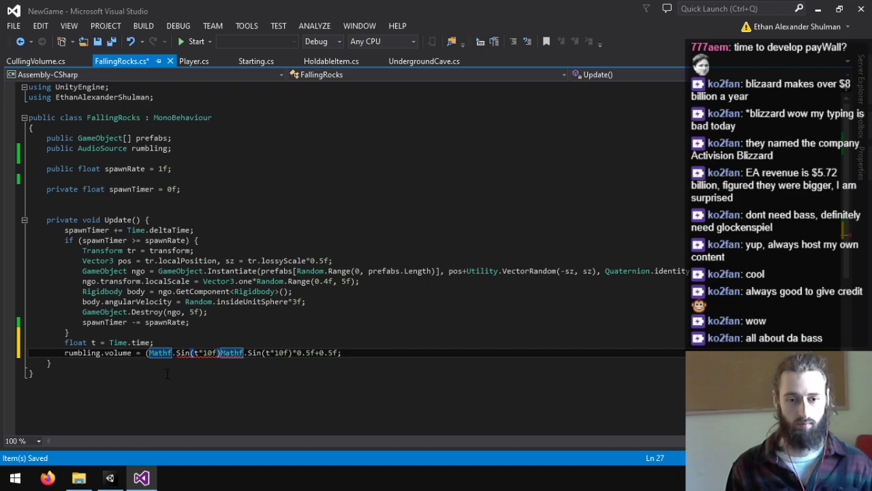
{"action": "type", "text": "+"}
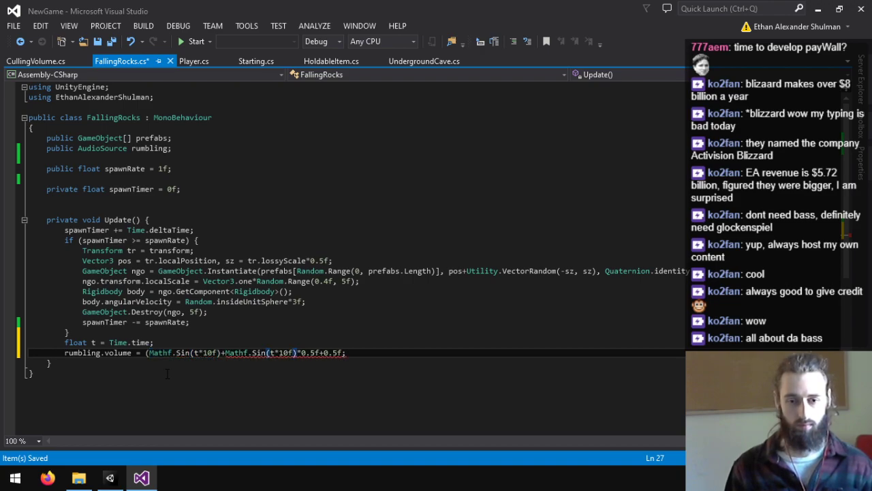
{"action": "type", "text": ")"}
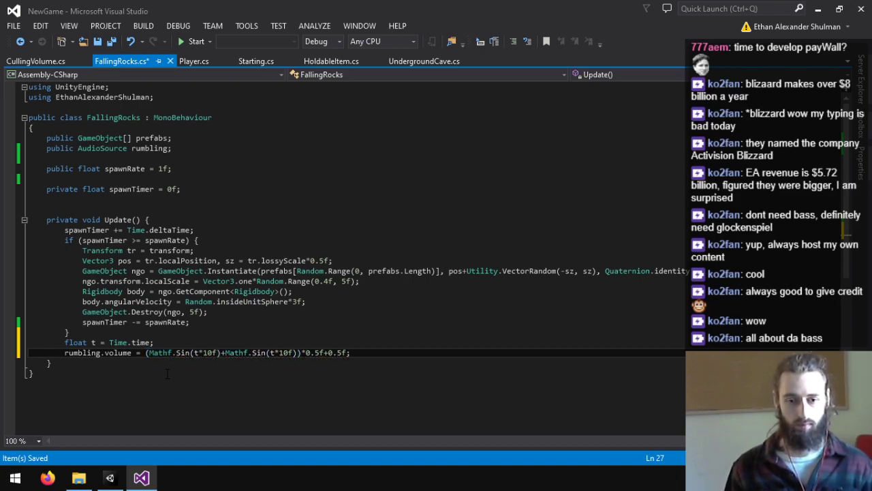
- Multiply each of the two sines by 0.4f and remove the outer parentheses with their *0.5f factor
{"action": "key", "text": "Left"}
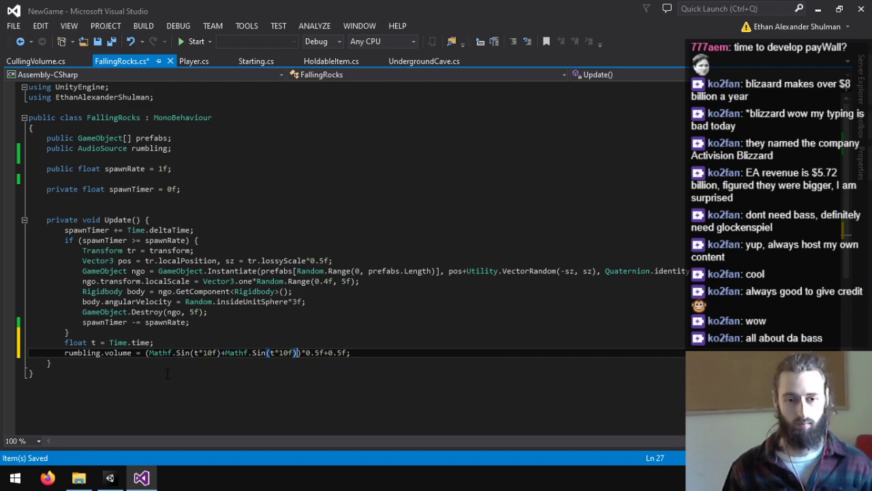
{"action": "left_click", "coordinate": [222, 352]}
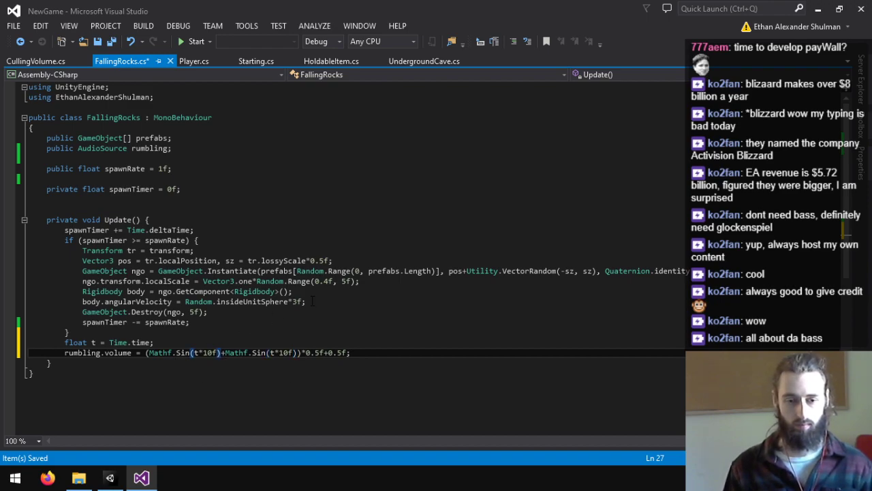
{"action": "type", "text": "*0.4f"}
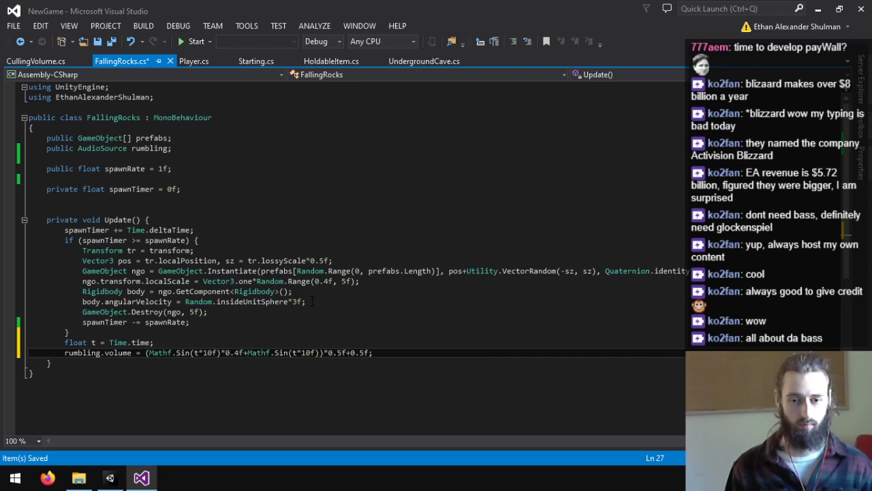
{"action": "type", "text": "*0.4f"}
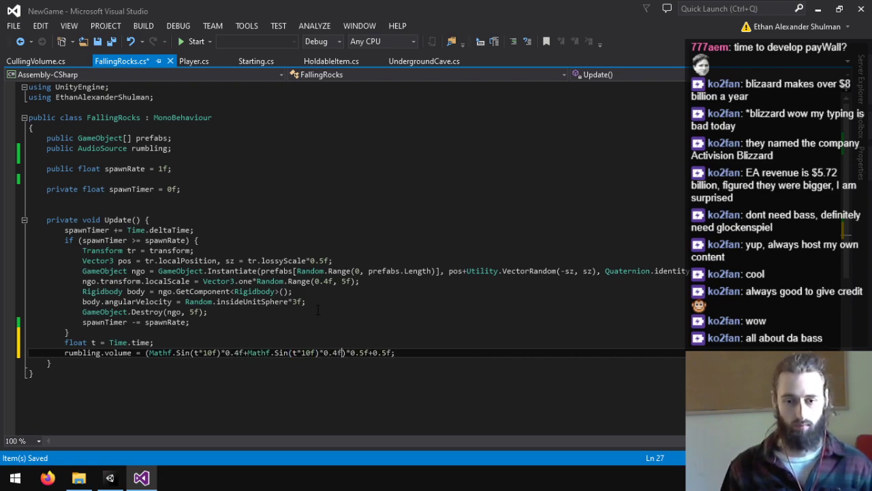
{"action": "left_click_drag", "start_coordinate": [368, 352], "coordinate": [344, 352]}
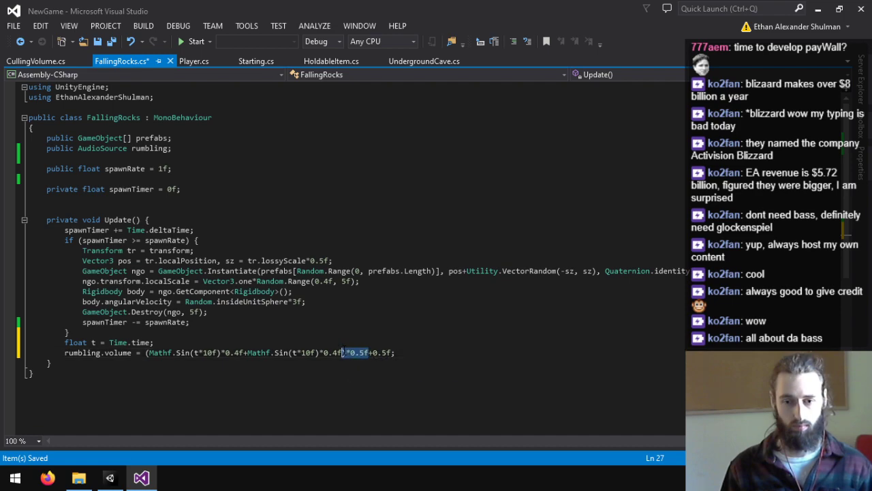
{"action": "key", "text": "BackSpace"}
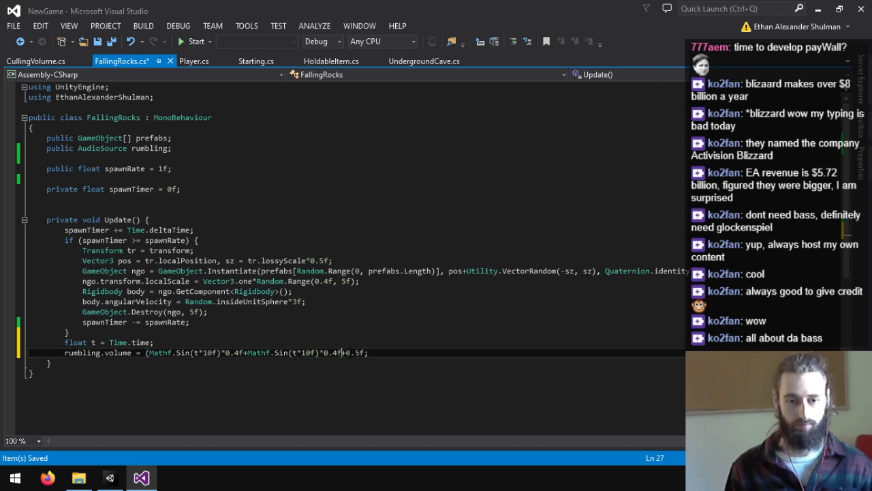
{"action": "key", "text": "BackSpace"}
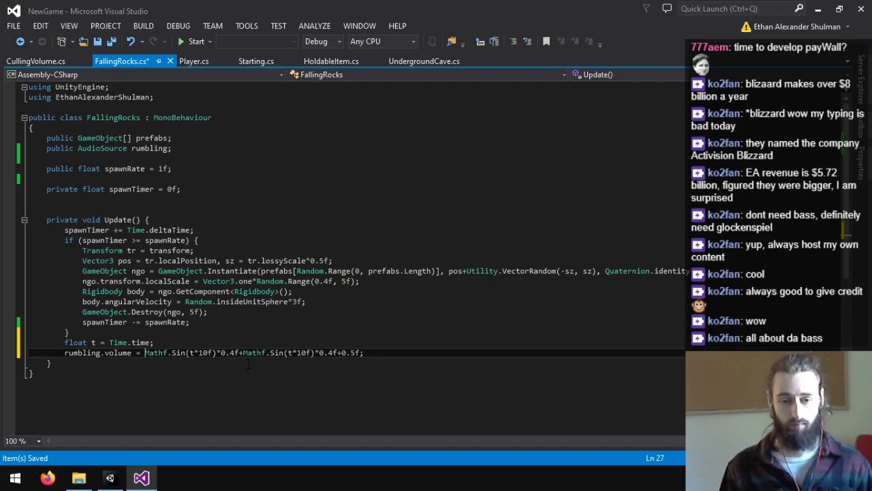
- Set the multiplier of both sine terms to 0.25f and save FallingRocks.cs
{"action": "left_click", "coordinate": [229, 352]}
{"action": "key", "text": "Delete"}
{"action": "type", "text": "25"}
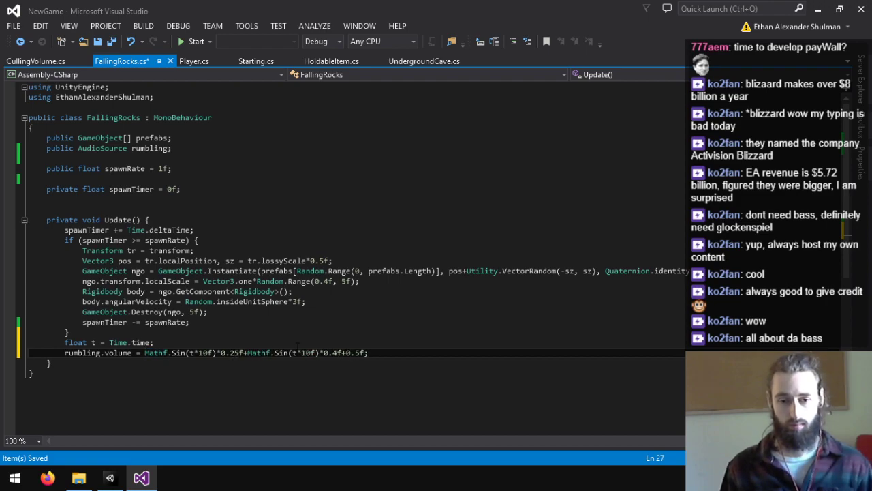
{"action": "left_click", "coordinate": [335, 353]}
{"action": "key", "text": "BackSpace"}
{"action": "type", "text": "25"}
{"action": "key", "text": "ctrl+s"}
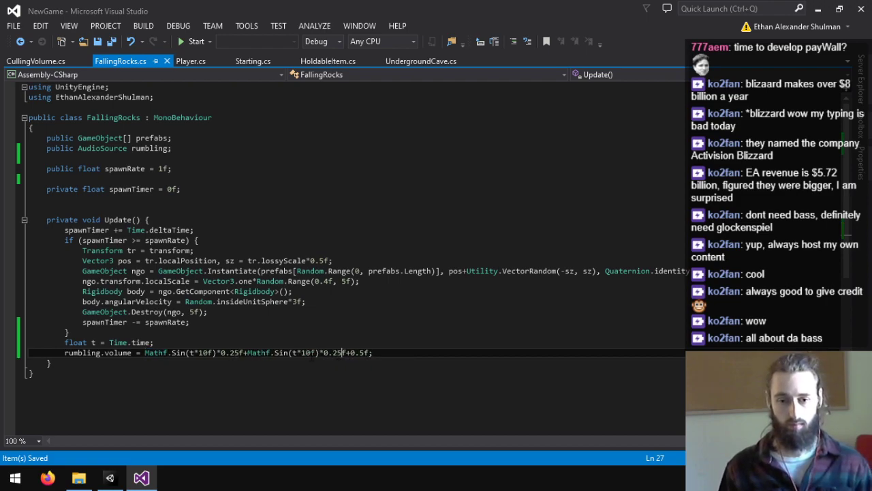
- Set the first sine's time factor to 3.5f in Visual Studio and save the script
{"action": "left_click", "coordinate": [109, 477]}
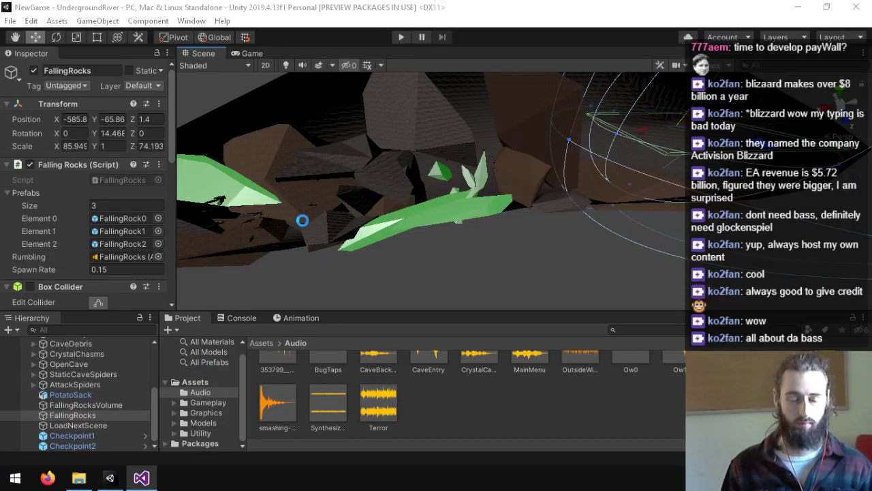
{"action": "left_click", "coordinate": [141, 478]}
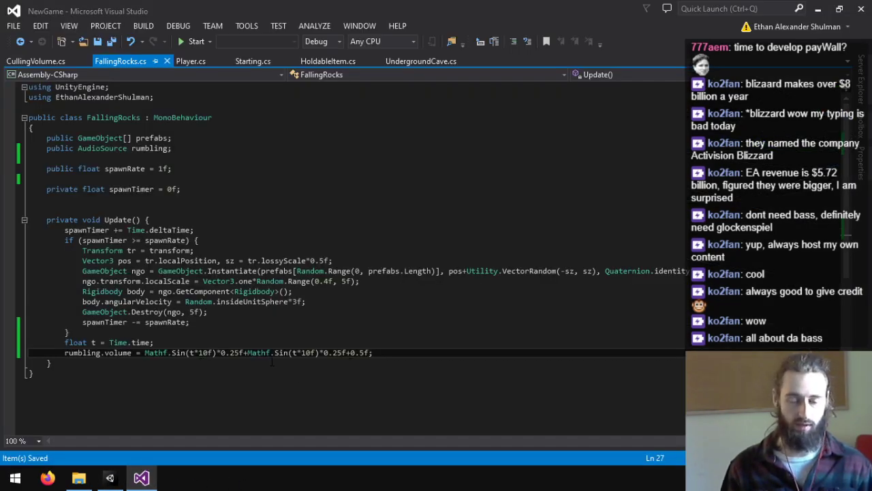
{"action": "key", "text": "BackSpace"}
{"action": "key", "text": "BackSpace"}
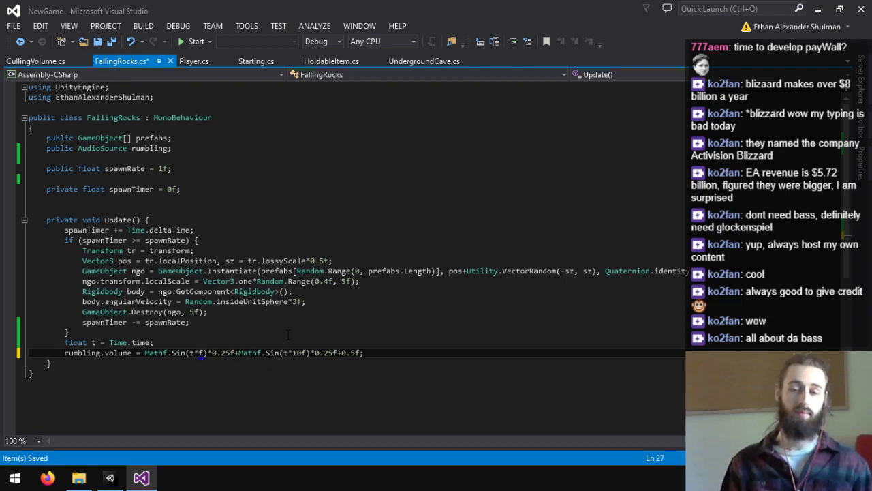
{"action": "type", "text": "3"}
{"action": "key", "text": "ctrl+s"}
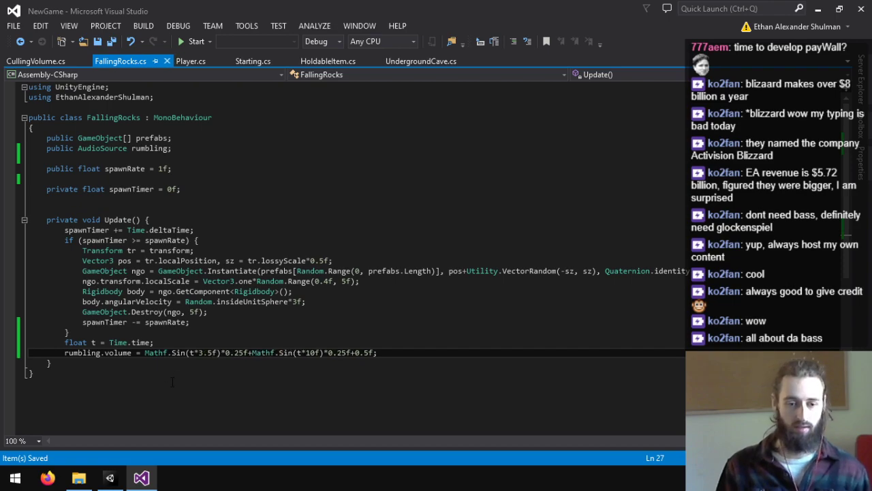
- Switch to Unity and play-test the scene with the two-sine rumbling volume, then stop play mode
{"action": "left_click", "coordinate": [109, 478]}
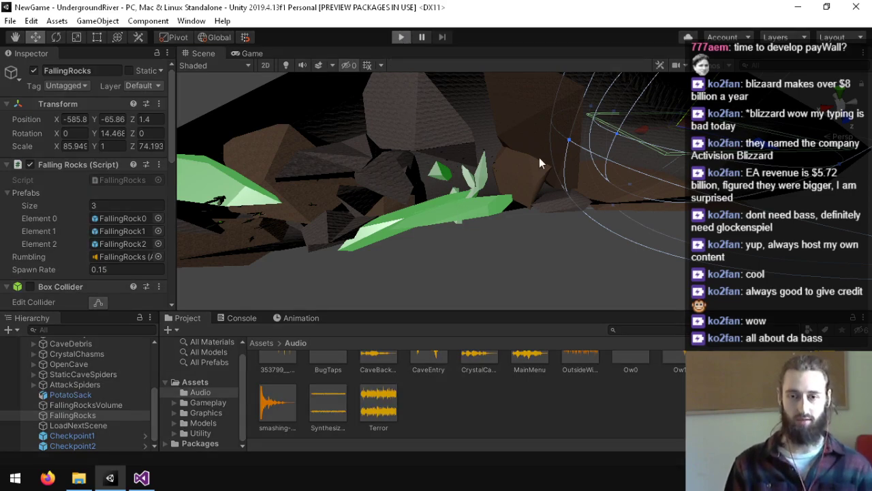
{"action": "key", "text": "ctrl+p"}
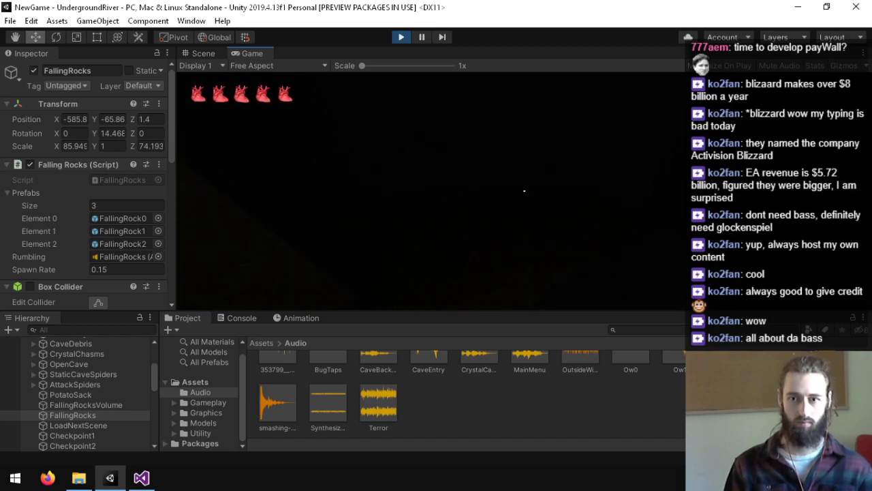
{"action": "key", "text": "ctrl+p"}
- Switch to Visual Studio, change the second sine term to Mathf.Sin(t*18f)*0.1f and save FallingRocks.cs
{"action": "left_click", "coordinate": [143, 478]}
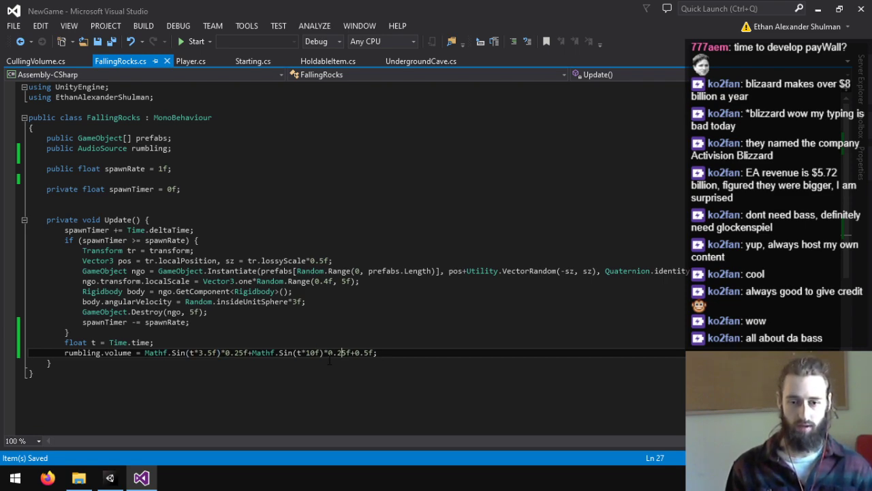
{"action": "key", "text": "Delete"}
{"action": "type", "text": "5"}
{"action": "key", "text": "ctrl+s"}
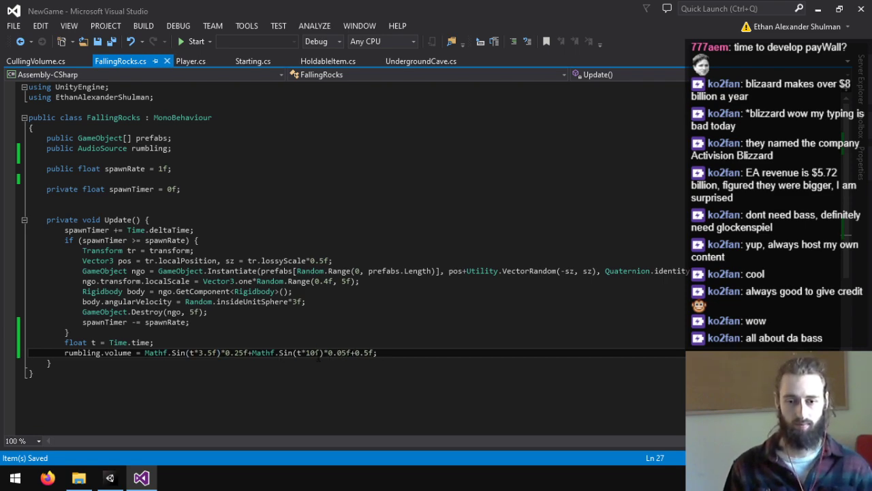
{"action": "key", "text": "BackSpace"}
{"action": "type", "text": "8"}
{"action": "key", "text": "ctrl+s"}
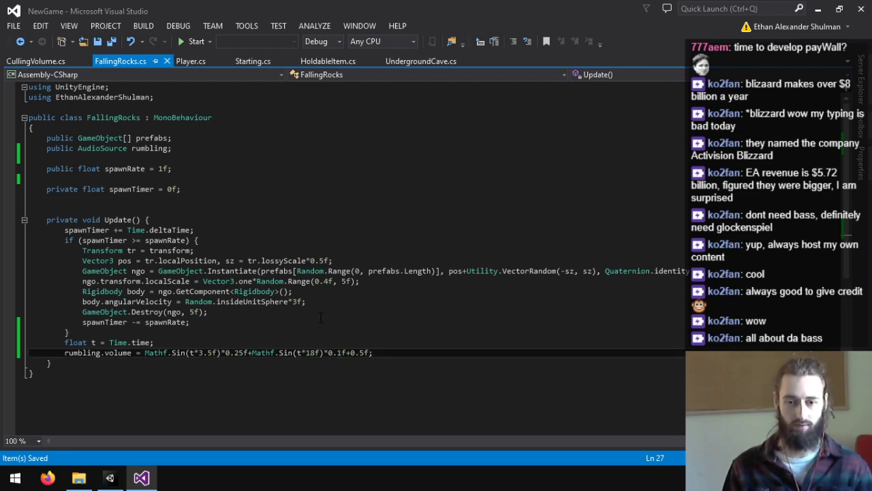
- Return to Unity and play-test the falling rocks with the adjusted second sine term, then stop play mode
{"action": "left_click", "coordinate": [109, 477]}
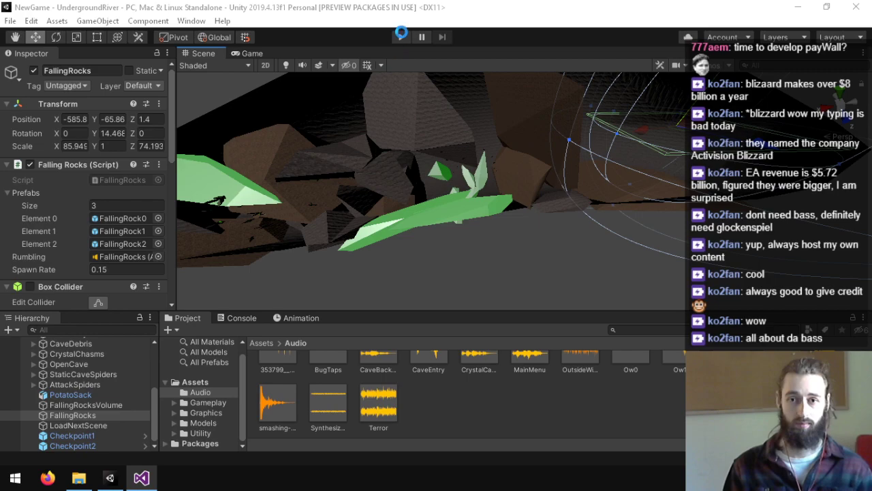
{"action": "left_click", "coordinate": [401, 37]}
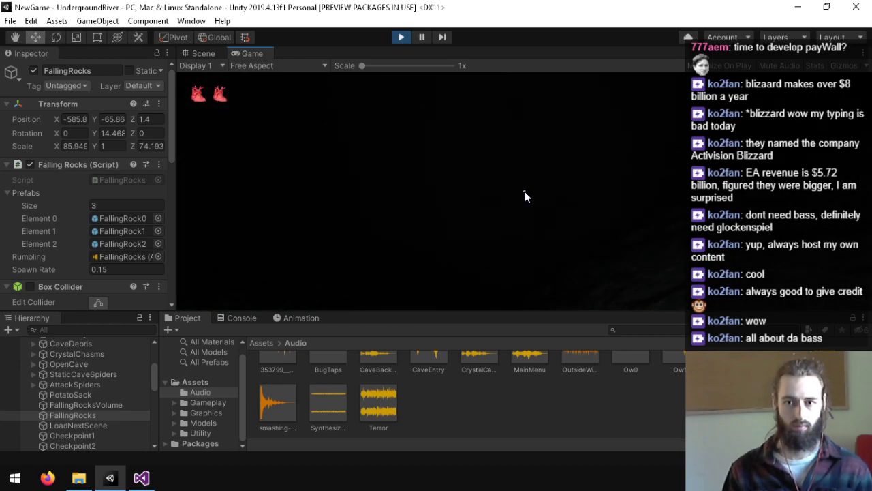
{"action": "key", "text": "ctrl+p"}
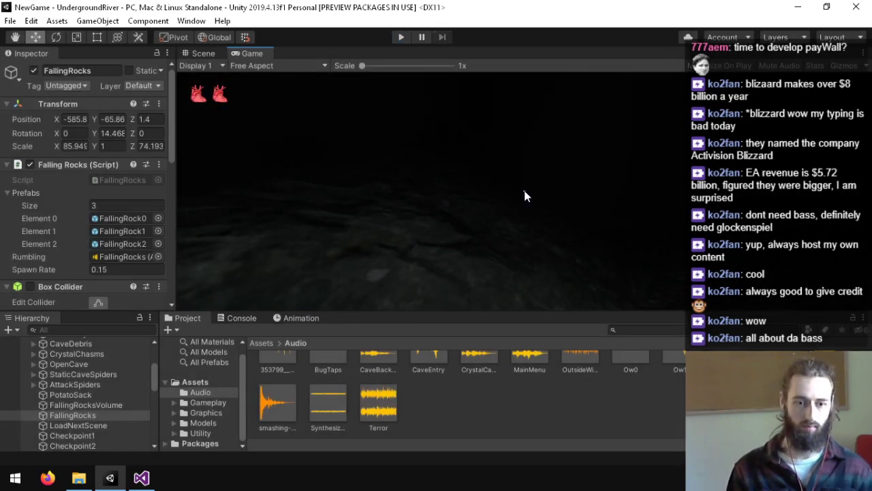
- Comment out the rumbling.volume line in Visual Studio, save FallingRocks.cs and play-test the scene in Unity
{"action": "left_click", "coordinate": [141, 477]}
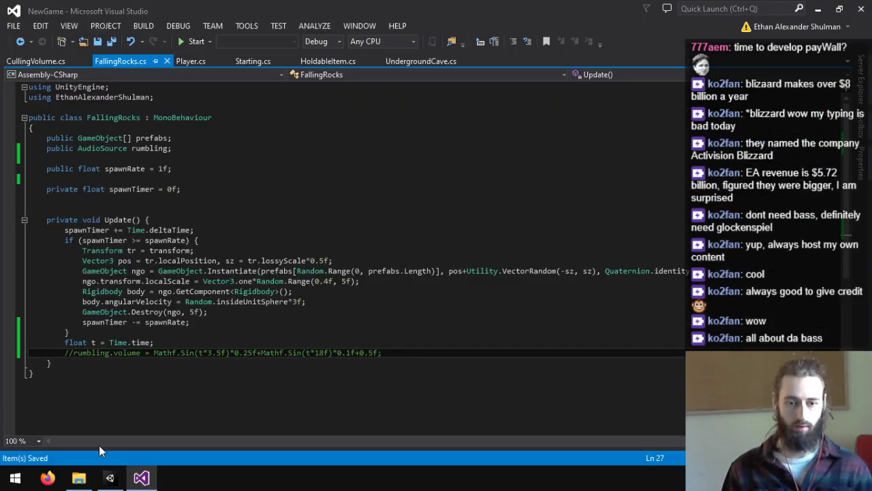
{"action": "left_click", "coordinate": [109, 478]}
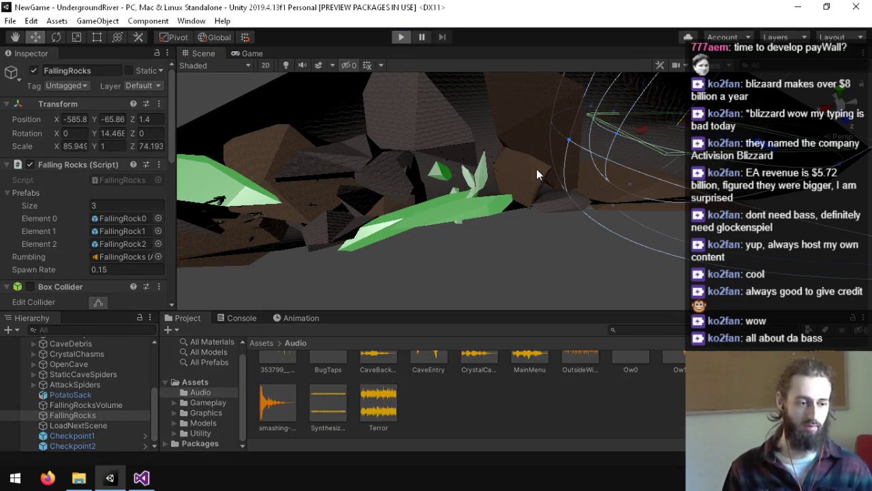
{"action": "key", "text": "ctrl+p"}
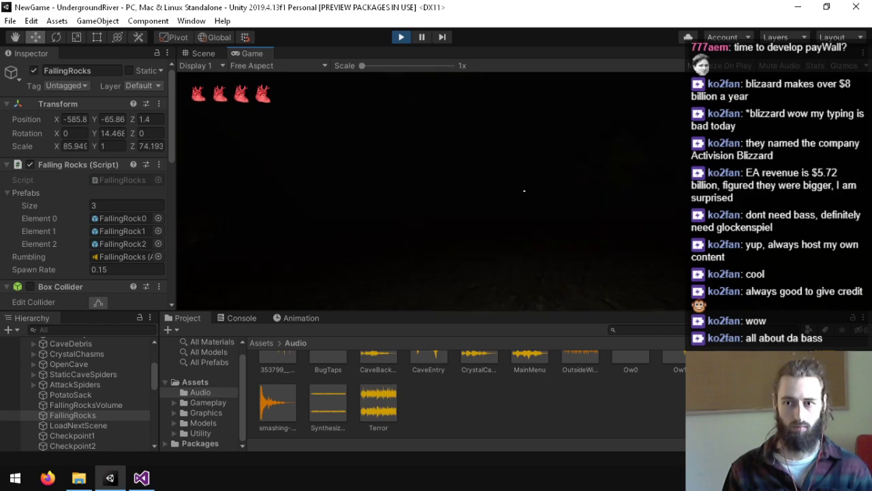
{"action": "key", "text": "ctrl+p"}
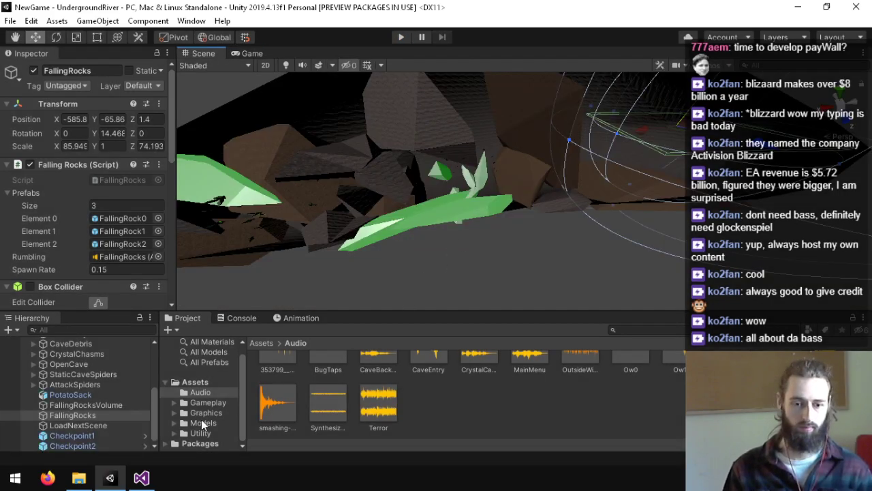
- Switch to Visual Studio and uncomment the rumbling.volume line in FallingRocks.cs
{"action": "key", "text": "alt+Tab"}
{"action": "key", "text": "ctrl+k"}
{"action": "key", "text": "ctrl+u"}
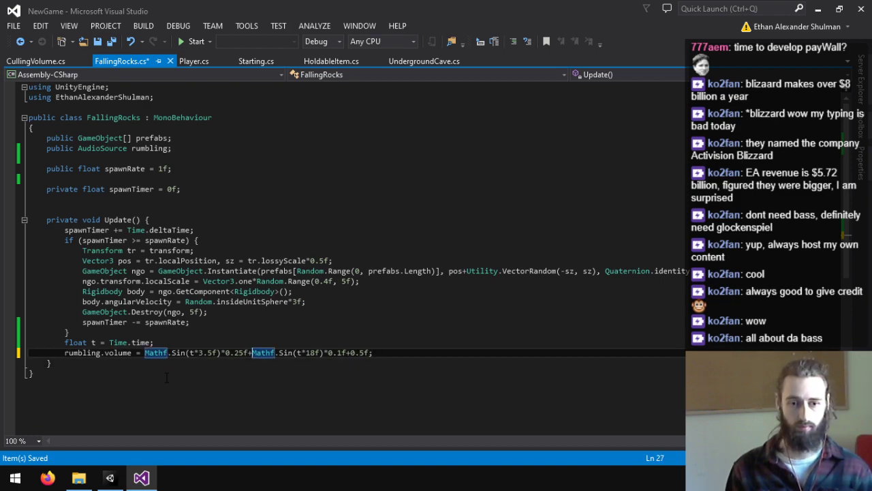
{"action": "key", "text": "Up"}
{"action": "key", "text": "Up"}
{"action": "key", "text": "Up"}
{"action": "key", "text": "Return"}
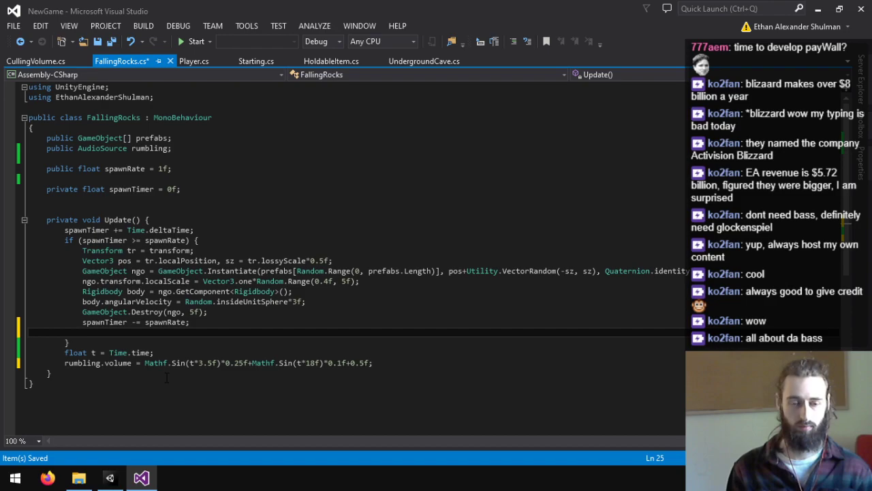
{"action": "type", "text": "rumbling"}
{"action": "key", "text": "BackSpace"}
{"action": "key", "text": "BackSpace"}
{"action": "key", "text": "BackSpace"}
{"action": "key", "text": "BackSpace"}
{"action": "key", "text": "BackSpace"}
{"action": "key", "text": "BackSpace"}
{"action": "key", "text": "BackSpace"}
{"action": "key", "text": "BackSpace"}
{"action": "key", "text": "BackSpace"}
{"action": "key", "text": "BackSpace"}
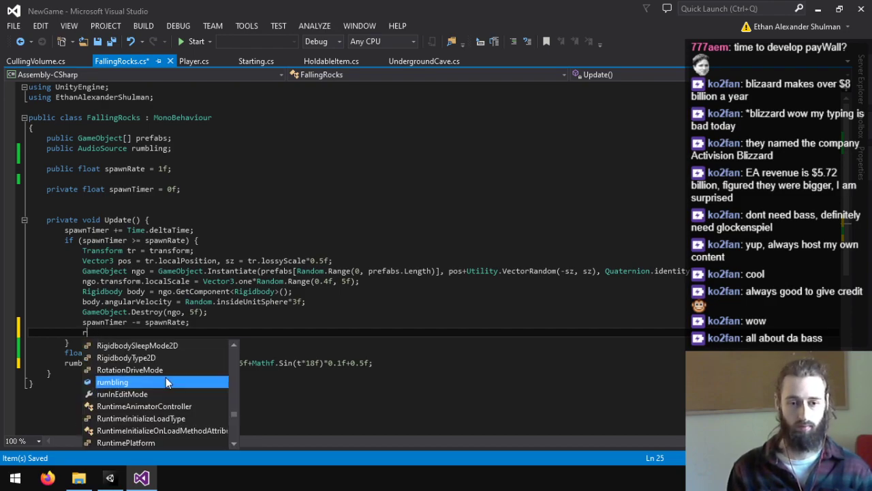
{"action": "key", "text": "BackSpace"}
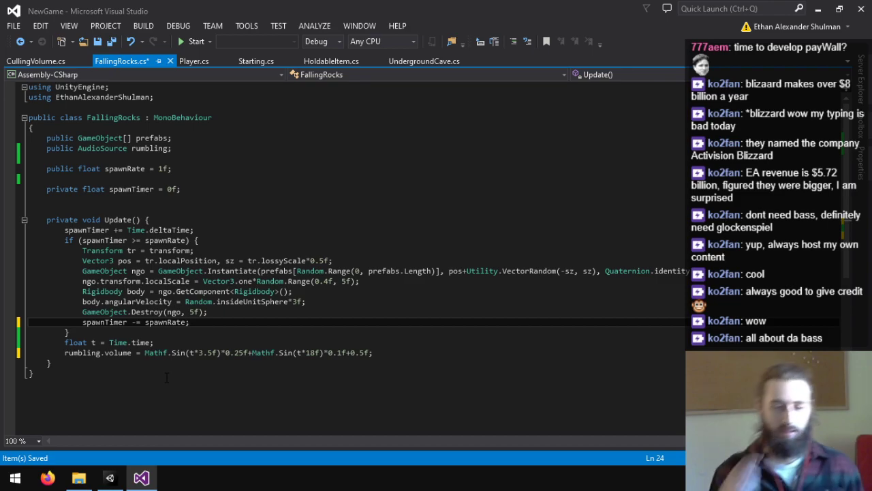
- Switch to Unity and examine the import settings of the SynthesizedRumbling audio clip, including its preview and sample rate options
{"action": "left_click", "coordinate": [109, 477]}
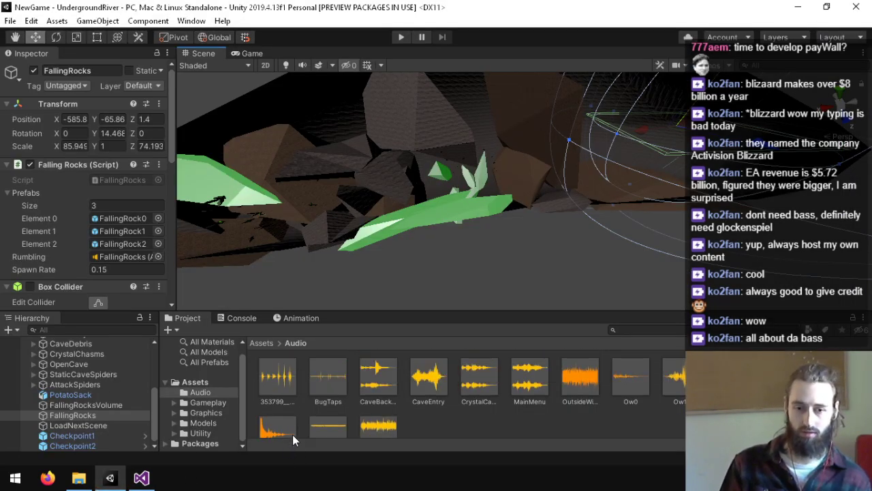
{"action": "left_click", "coordinate": [333, 421]}
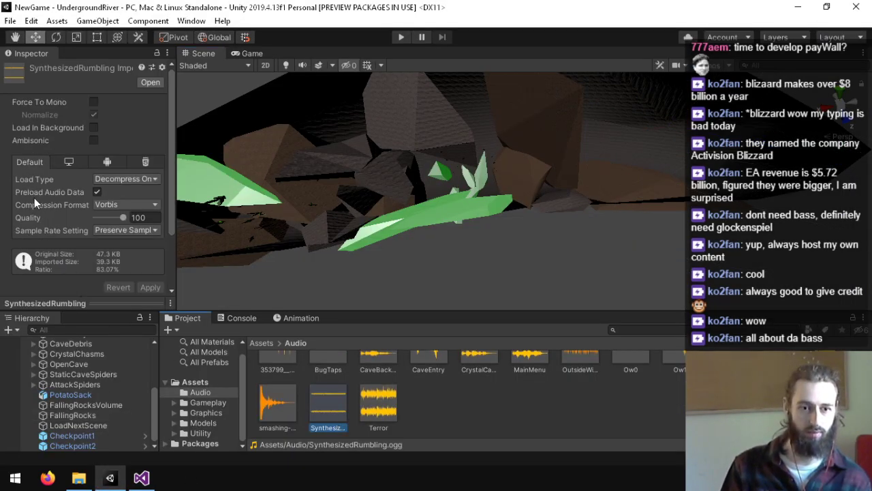
{"action": "scroll", "coordinate": [34, 198], "scroll_direction": "down", "scroll_amount": 3}
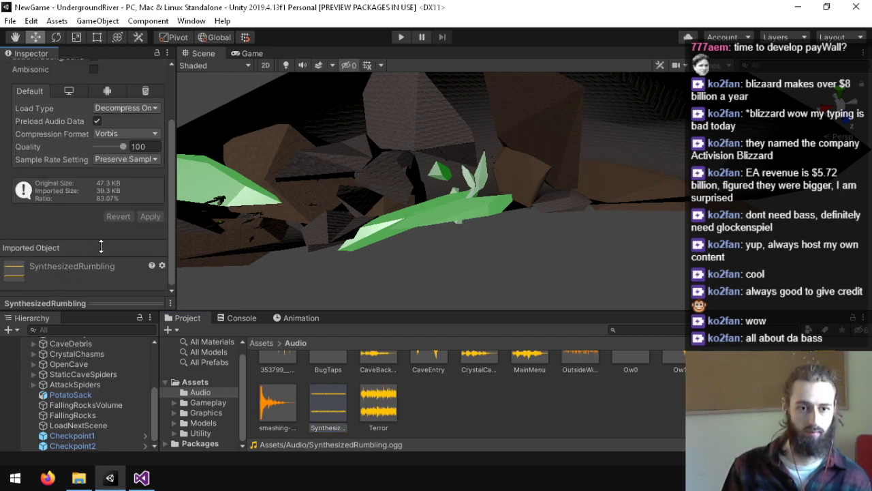
{"action": "left_click_drag", "start_coordinate": [75, 306], "coordinate": [107, 321]}
{"action": "left_click", "coordinate": [7, 232]}
{"action": "scroll", "coordinate": [45, 235], "scroll_direction": "up", "scroll_amount": 3}
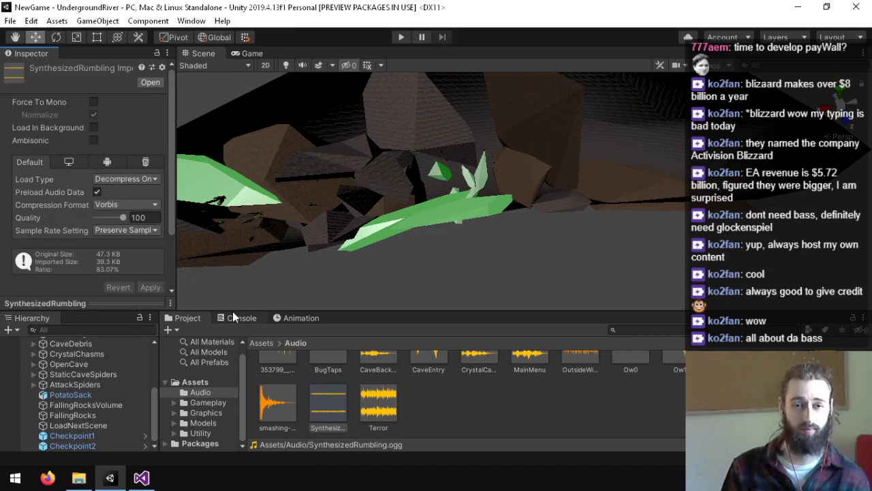
{"action": "left_click", "coordinate": [118, 231]}
{"action": "left_click", "coordinate": [37, 239]}
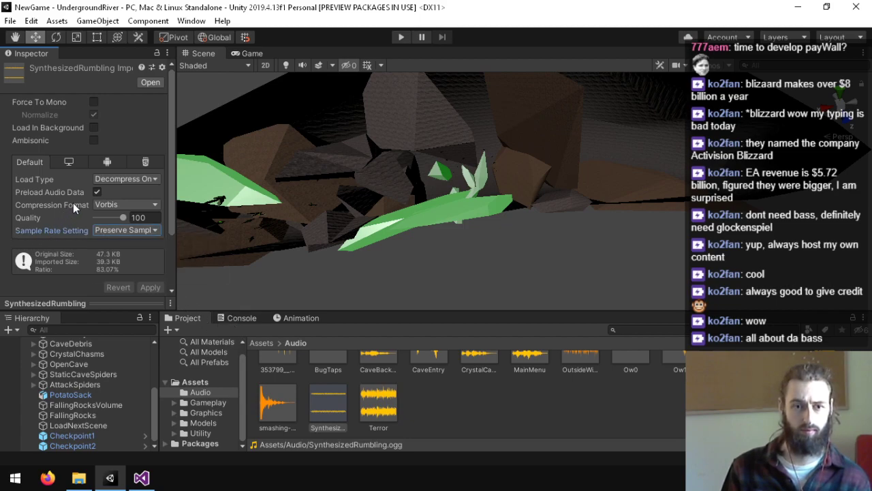
- Examine the Audio Source settings of the FallingRocks object, including its clip, looping and play-on-awake options
{"action": "left_click", "coordinate": [141, 477]}
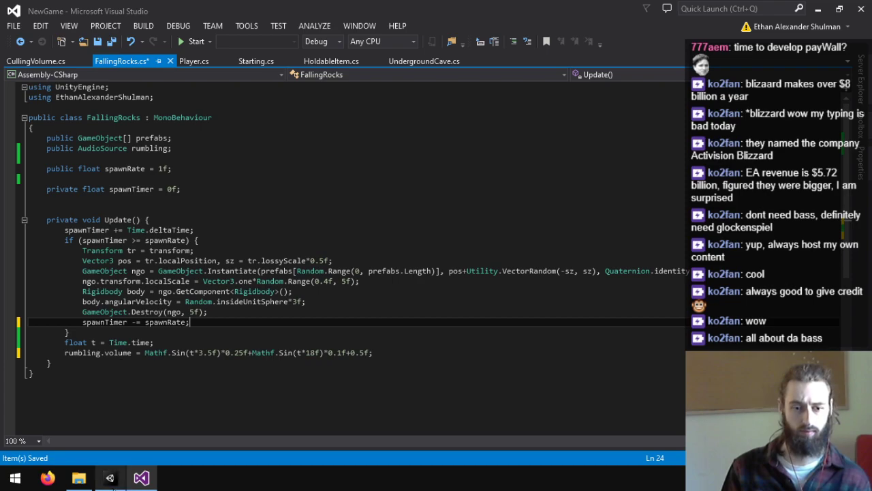
{"action": "left_click", "coordinate": [110, 477]}
{"action": "left_click", "coordinate": [68, 414]}
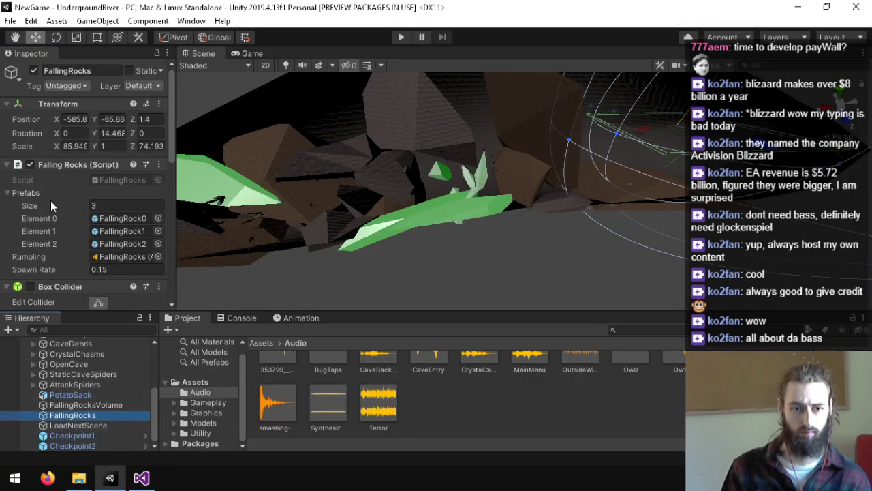
{"action": "scroll", "coordinate": [50, 200], "scroll_direction": "down", "scroll_amount": 5}
{"action": "scroll", "coordinate": [48, 237], "scroll_direction": "up", "scroll_amount": 4}
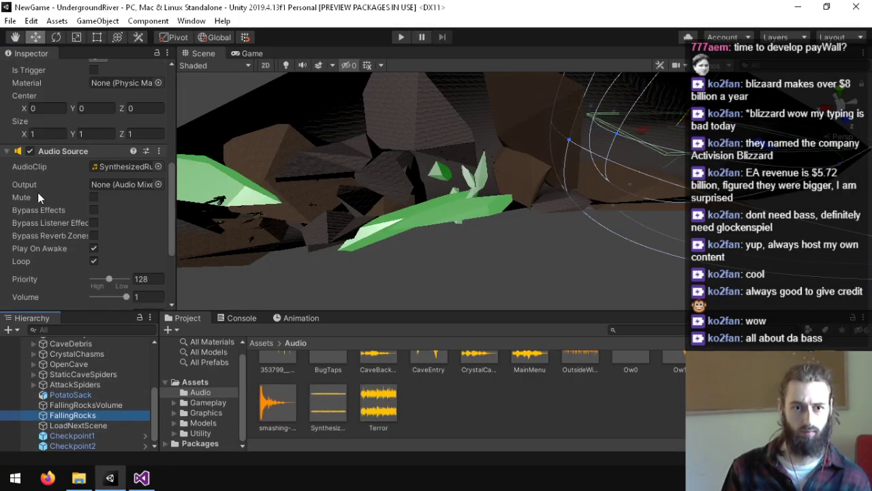
{"action": "scroll", "coordinate": [38, 192], "scroll_direction": "down", "scroll_amount": 4}
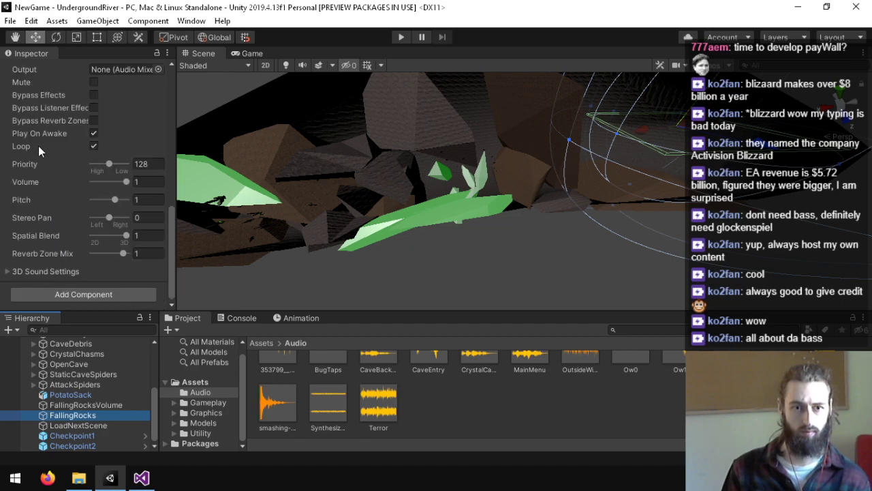
{"action": "scroll", "coordinate": [49, 171], "scroll_direction": "up", "scroll_amount": 4}
{"action": "scroll", "coordinate": [54, 223], "scroll_direction": "down", "scroll_amount": 4}
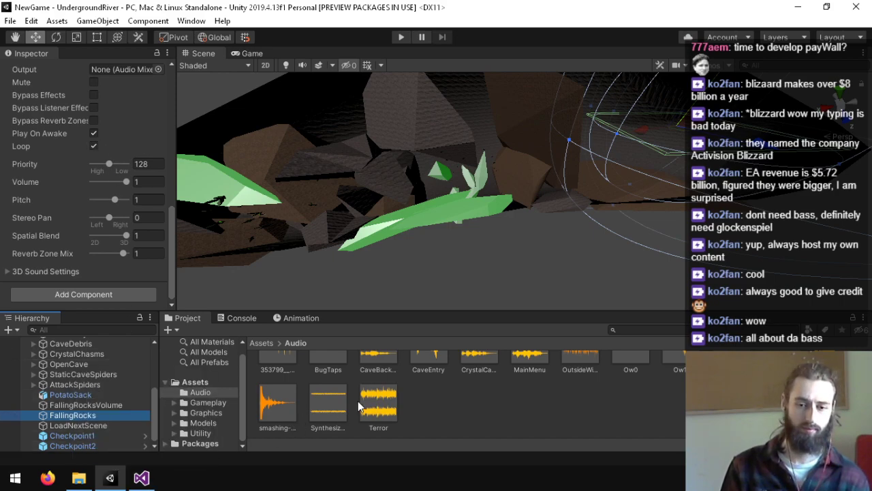
- Locate the SynthesizedRumbling file on disk from Unity and import it into Audacity, dismissing the welcome dialog
{"action": "right_click", "coordinate": [325, 404]}
{"action": "left_click", "coordinate": [388, 102]}
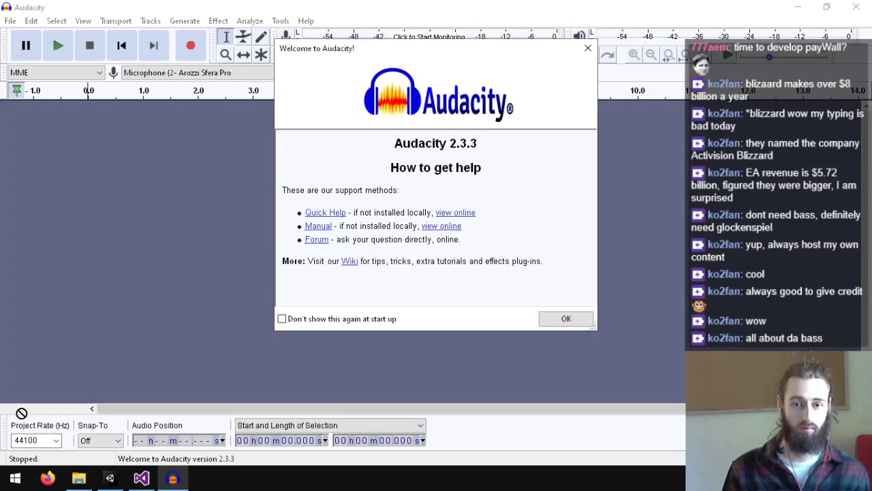
{"action": "left_click_drag", "start_coordinate": [22, 413], "coordinate": [161, 297]}
{"action": "left_click", "coordinate": [565, 317]}
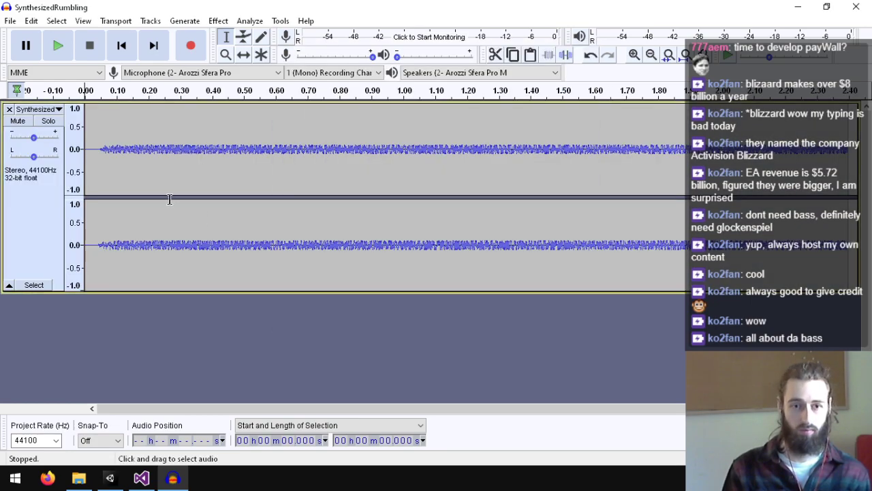
- Delete about the first 0.07 s of quiet lead-in from the rumbling clip and audition it once and in a loop
{"action": "left_click_drag", "start_coordinate": [107, 143], "coordinate": [3, 161]}
{"action": "key", "text": "Delete"}
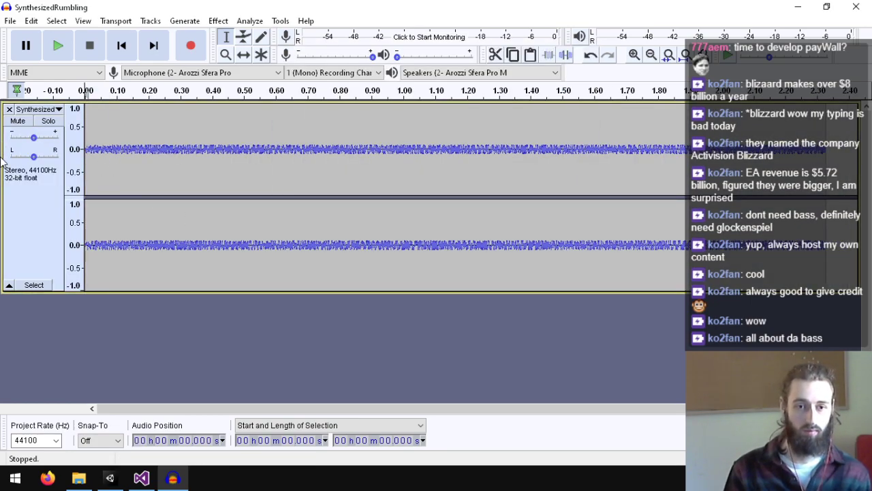
{"action": "left_click", "coordinate": [58, 46]}
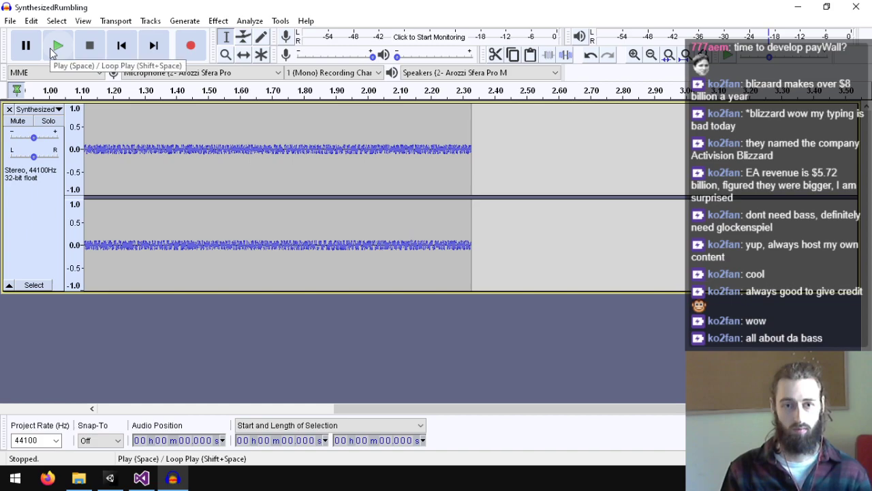
{"action": "left_click", "coordinate": [50, 48], "text": "shift"}
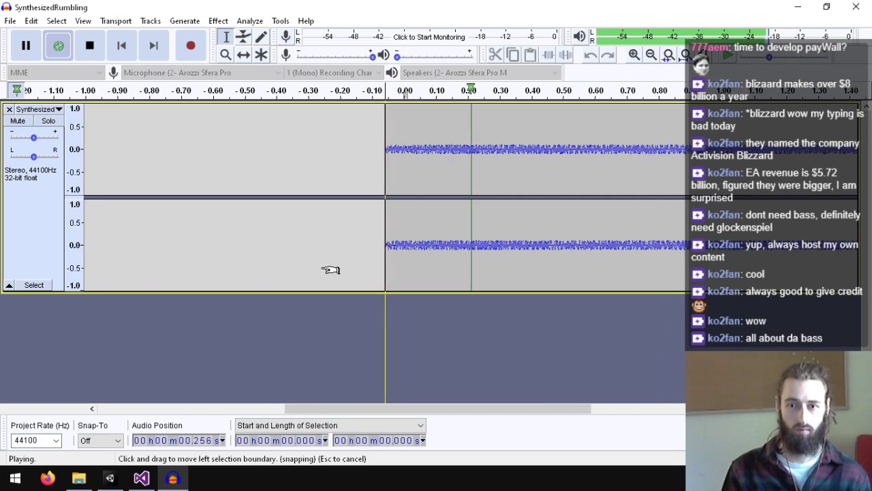
{"action": "left_click", "coordinate": [93, 34]}
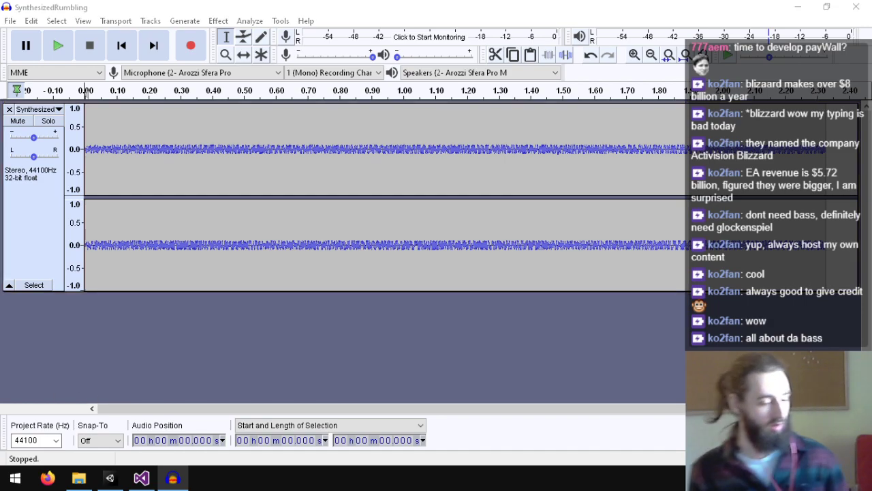
{"action": "key", "text": "ctrl+n"}
{"action": "type", "text": "a"}
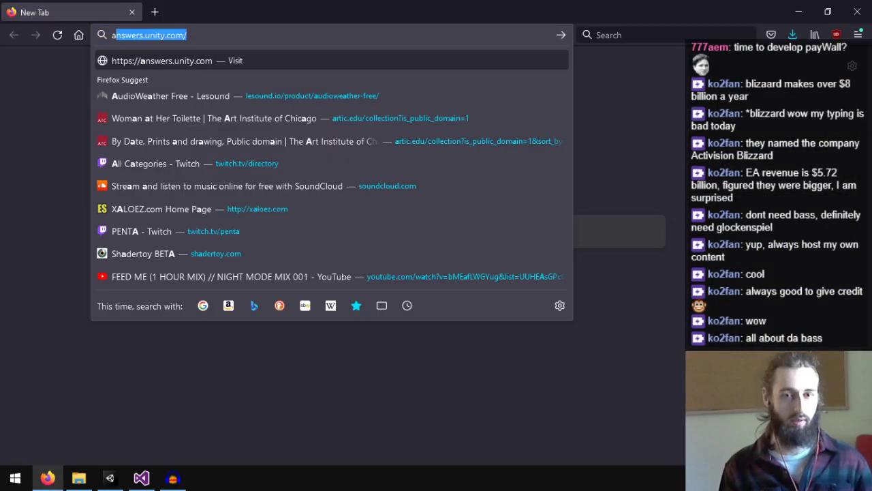
{"action": "key", "text": "BackSpace"}
{"action": "key", "text": "BackSpace"}
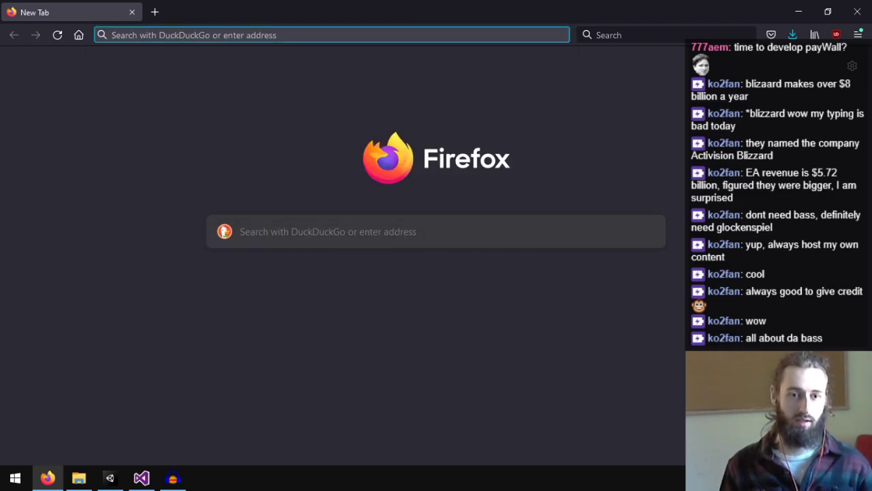
{"action": "left_click_drag", "start_coordinate": [409, 11], "coordinate": [871, 12]}
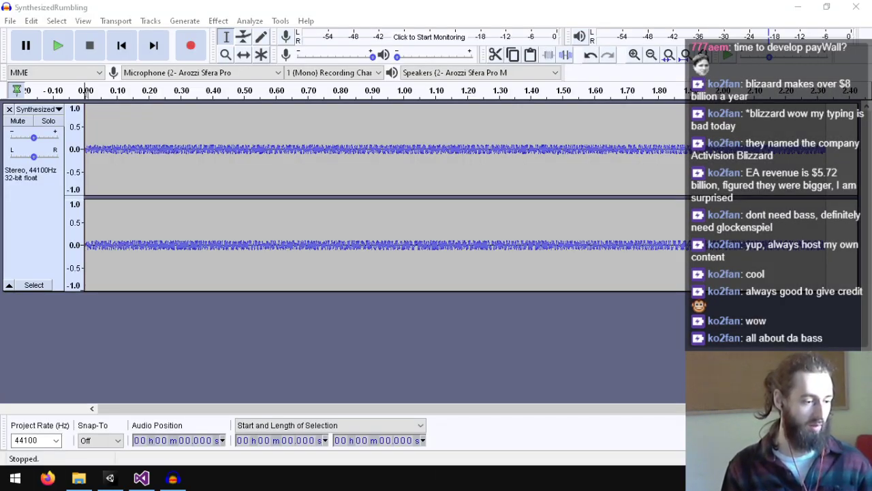
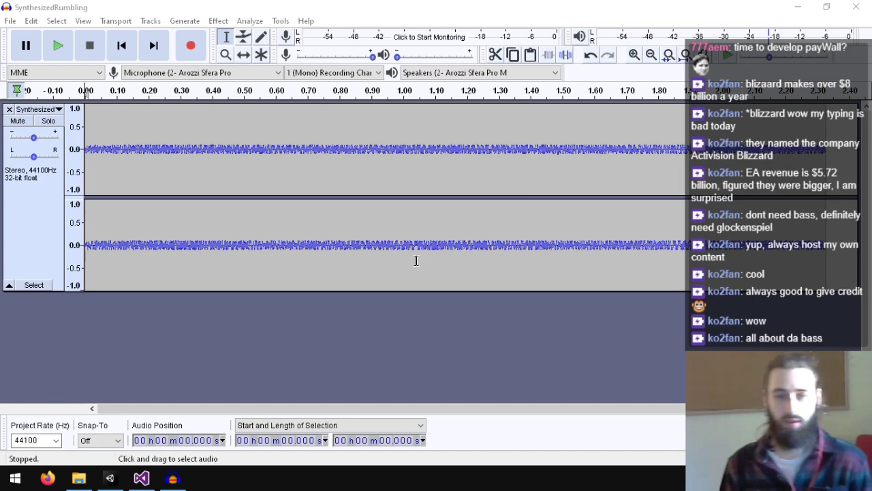
- Copy the last 0.036 s of the rumbling clip, starting at 2.291 s, and paste it into a new track
{"action": "left_click_drag", "start_coordinate": [813, 136], "coordinate": [826, 138]}
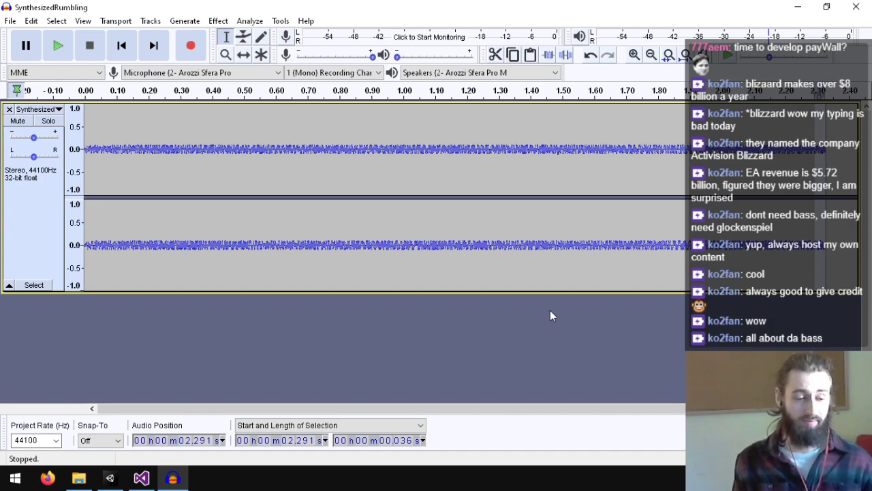
{"action": "left_click", "coordinate": [239, 319]}
{"action": "key", "text": "ctrl+v"}
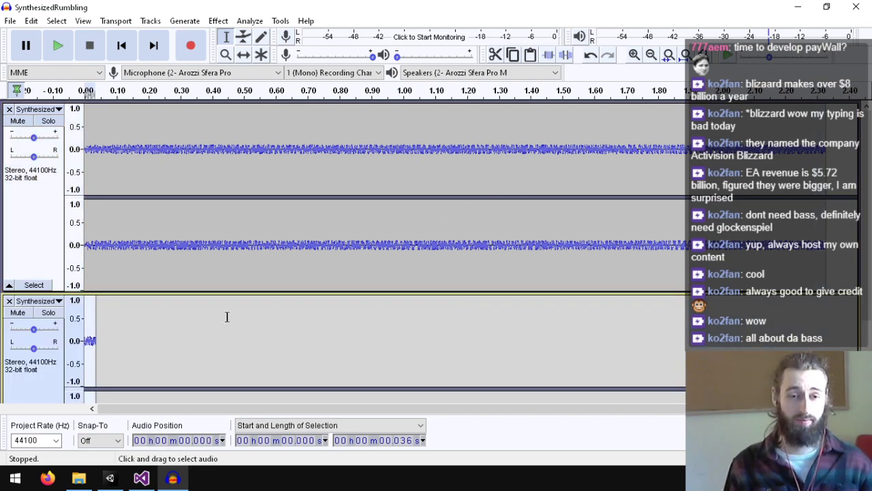
- Select all audio in both tracks and open the Crossfade Tracks effect
{"action": "left_click", "coordinate": [33, 236]}
{"action": "key", "text": "ctrl+a"}
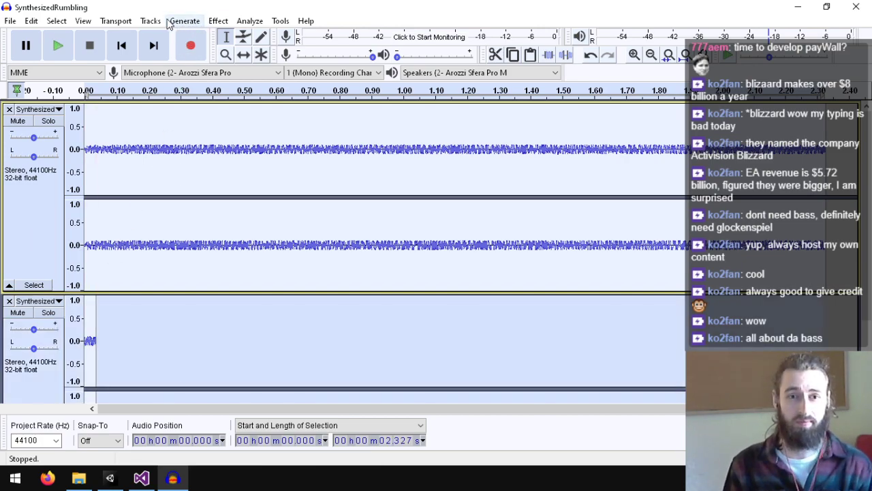
{"action": "left_click", "coordinate": [152, 21]}
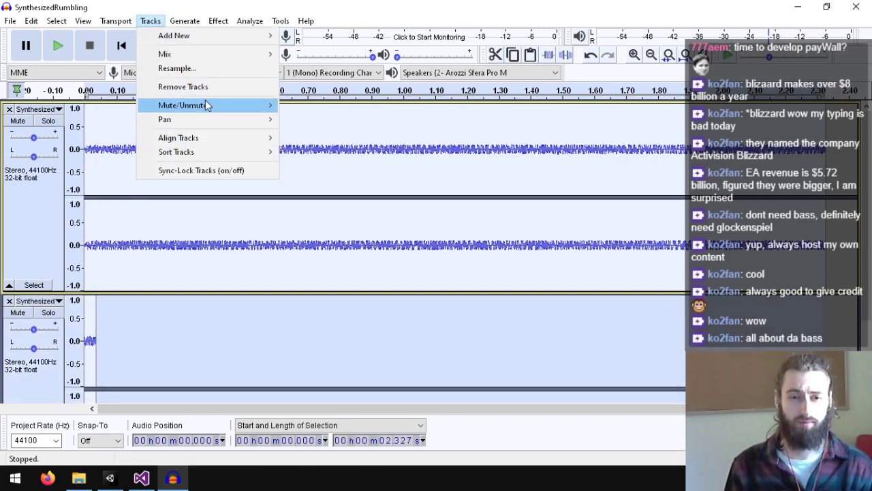
{"action": "mouse_move", "coordinate": [218, 58]}
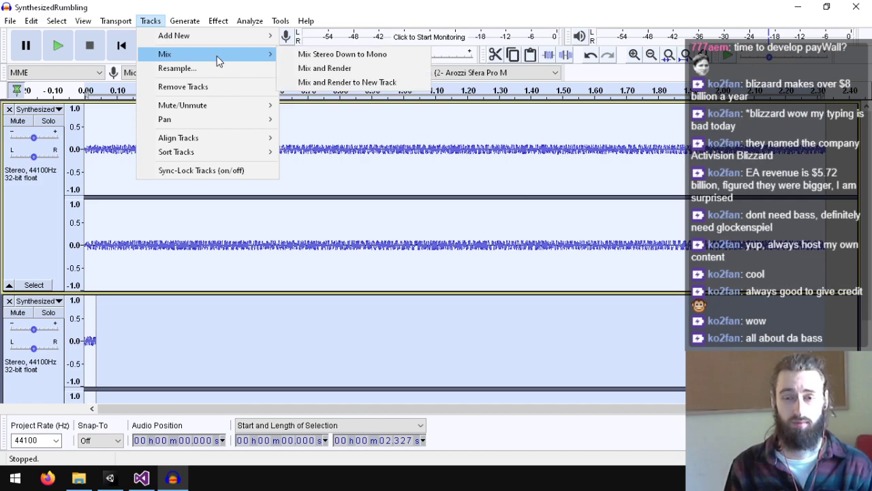
{"action": "mouse_move", "coordinate": [210, 139]}
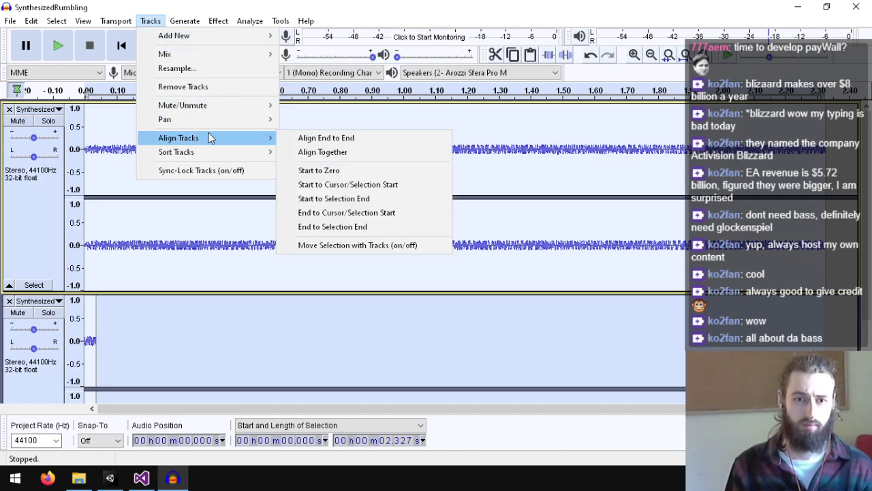
{"action": "mouse_move", "coordinate": [219, 22]}
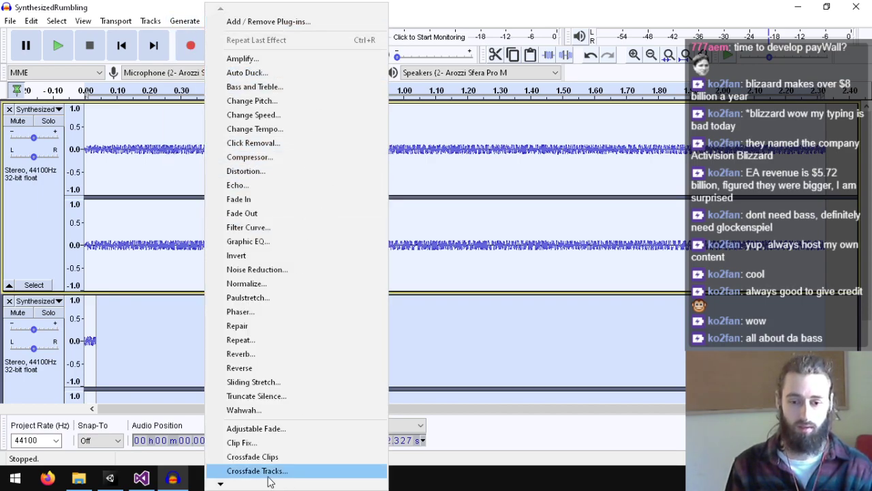
{"action": "left_click", "coordinate": [269, 475]}
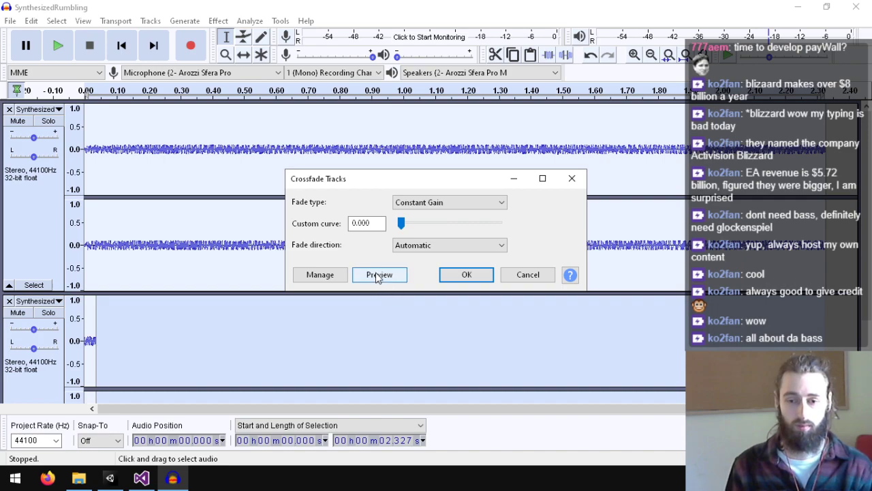
- Preview the crossfade on both full tracks, review its fade direction and fade type options, and close the effect without applying it
{"action": "left_click", "coordinate": [378, 275]}
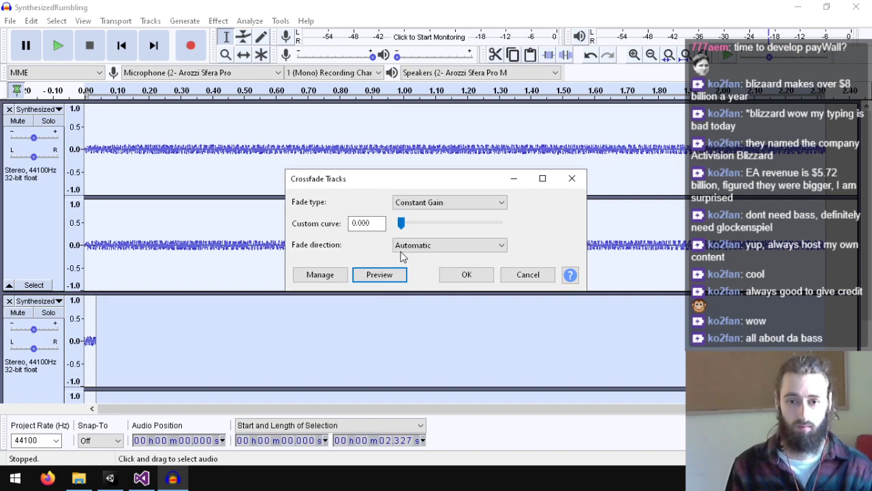
{"action": "left_click", "coordinate": [417, 246]}
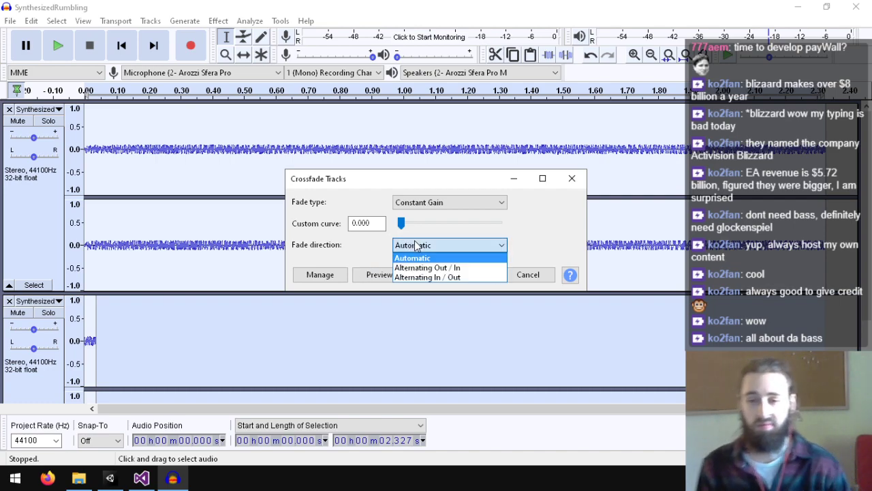
{"action": "left_click", "coordinate": [432, 202]}
{"action": "left_click", "coordinate": [432, 203]}
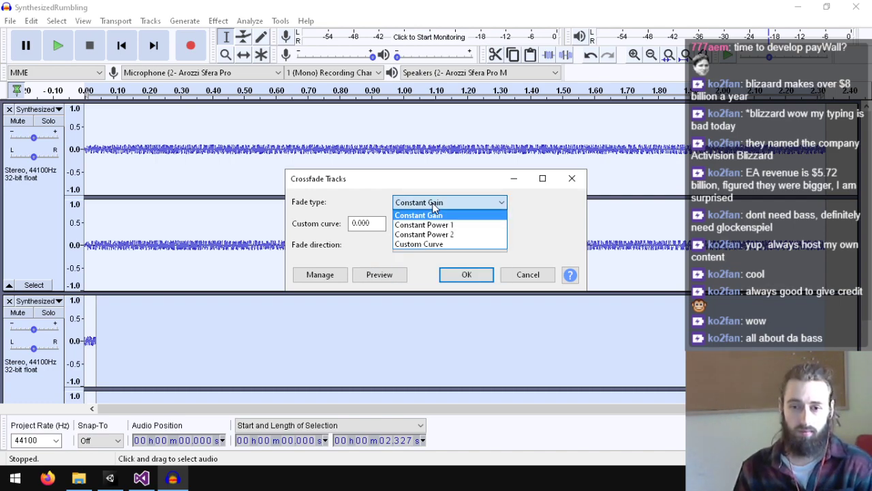
{"action": "left_click", "coordinate": [373, 184]}
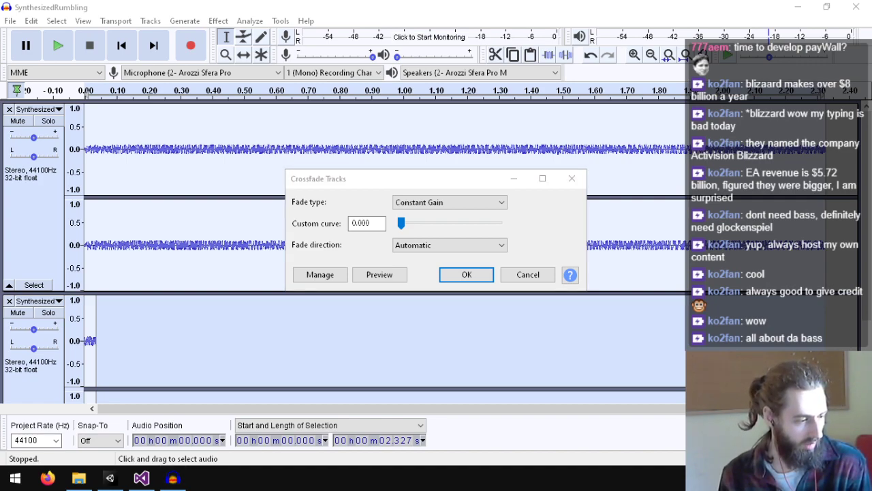
{"action": "left_click", "coordinate": [539, 272]}
- Try to select the opening 0.036 s of the long rumbling track together with the short pasted track
{"action": "left_click", "coordinate": [197, 308]}
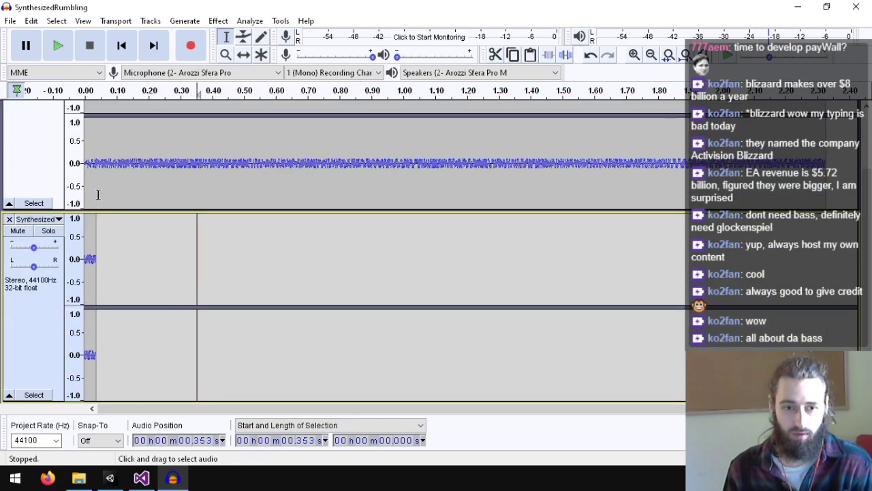
{"action": "left_click_drag", "start_coordinate": [97, 194], "coordinate": [28, 186]}
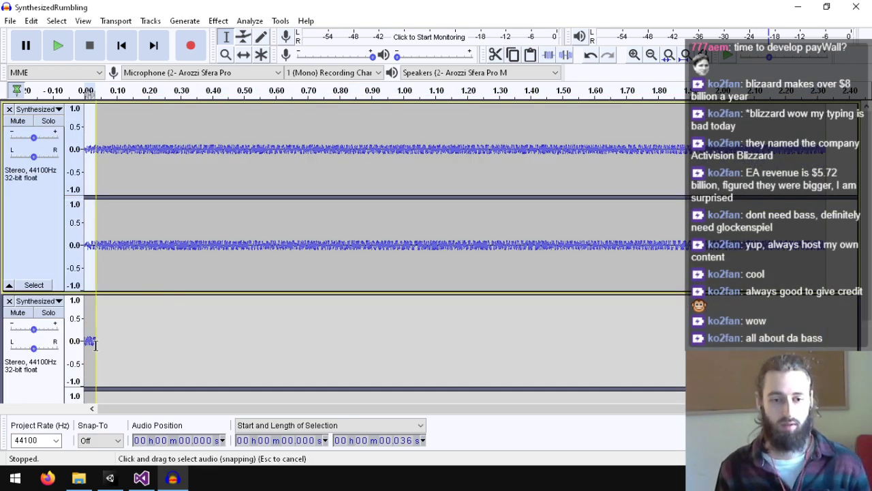
{"action": "left_click", "coordinate": [25, 342]}
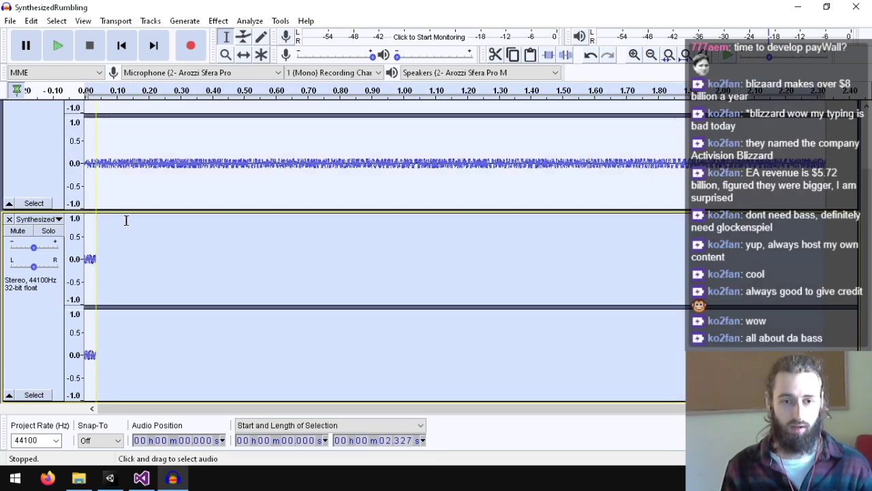
{"action": "left_click", "coordinate": [185, 241]}
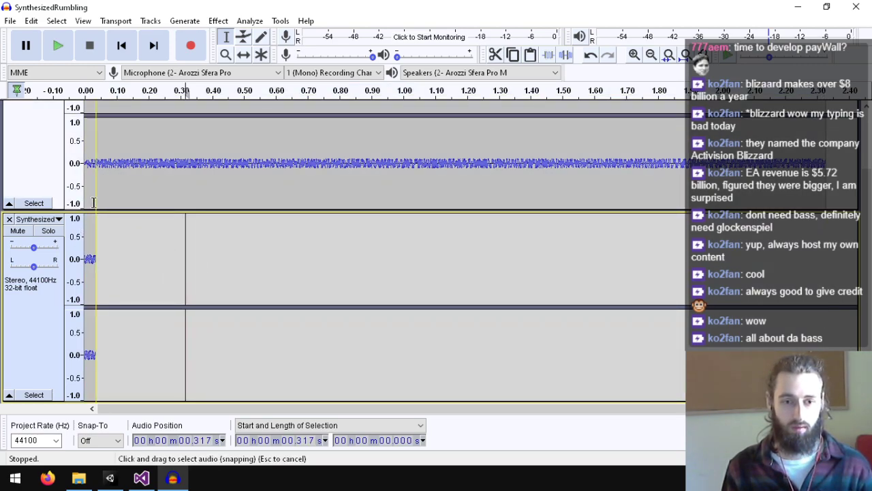
{"action": "left_click", "coordinate": [50, 348]}
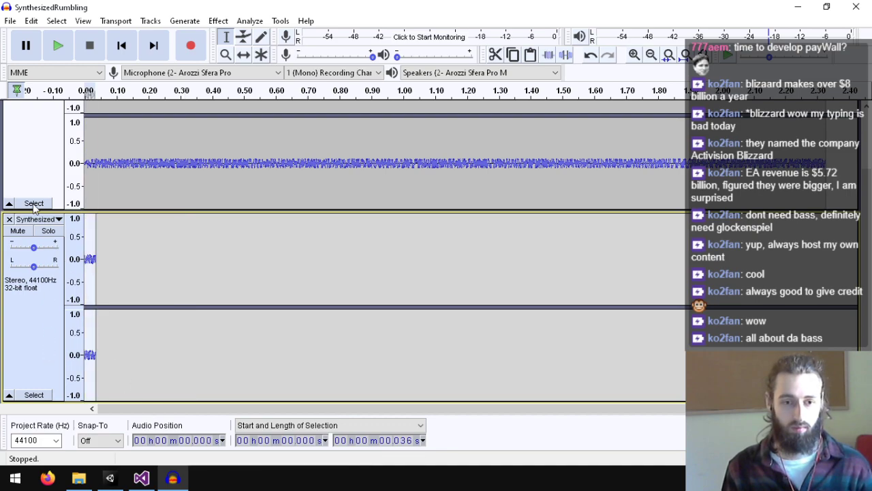
{"action": "left_click", "coordinate": [33, 168]}
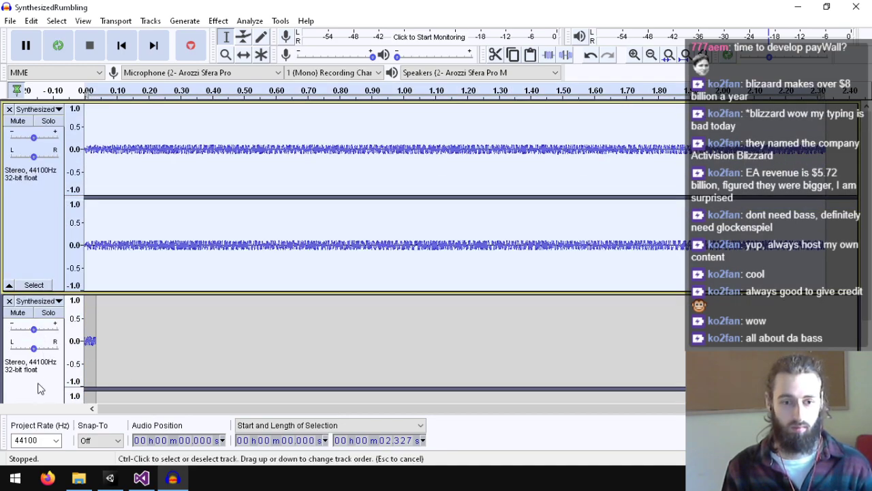
{"action": "left_click", "coordinate": [38, 378], "text": "shift"}
- Try extending a selection from 0.517 s back to the start across both tracks, and clear it
{"action": "left_click_drag", "start_coordinate": [100, 179], "coordinate": [100, 178]}
{"action": "left_click", "coordinate": [249, 354]}
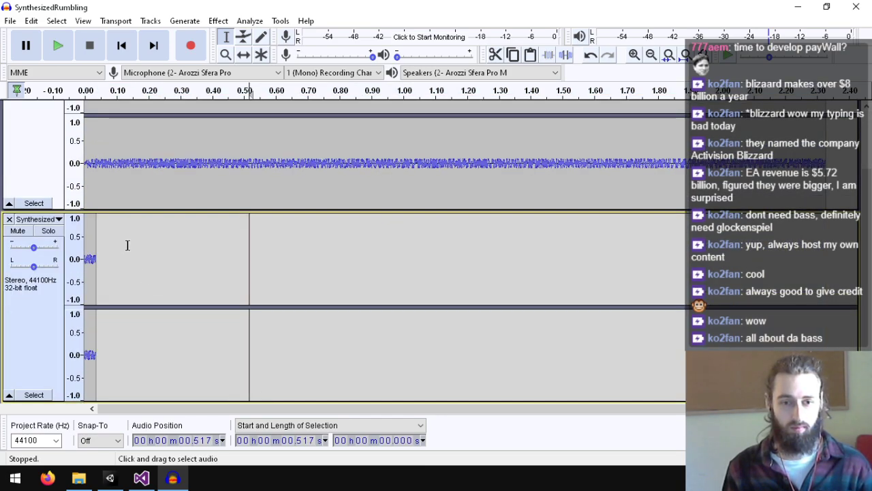
{"action": "left_click", "coordinate": [79, 179], "text": "shift"}
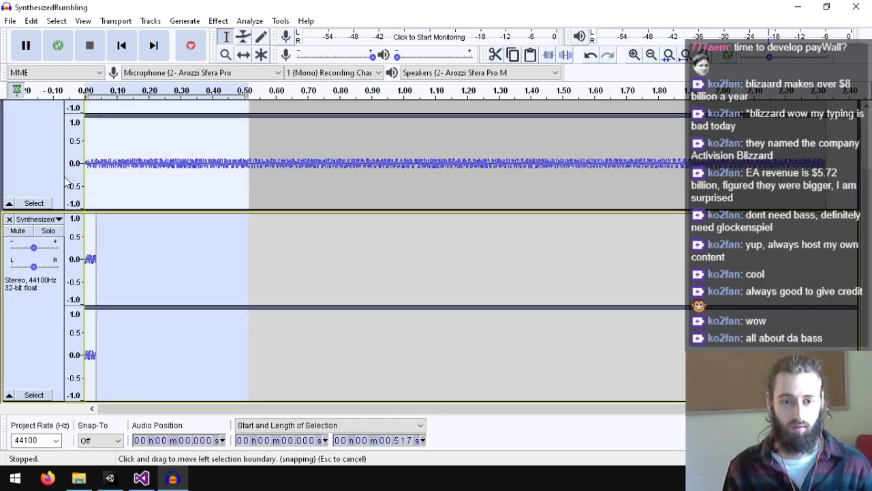
{"action": "scroll", "coordinate": [66, 181], "scroll_direction": "up", "scroll_amount": 3}
{"action": "left_click", "coordinate": [187, 189]}
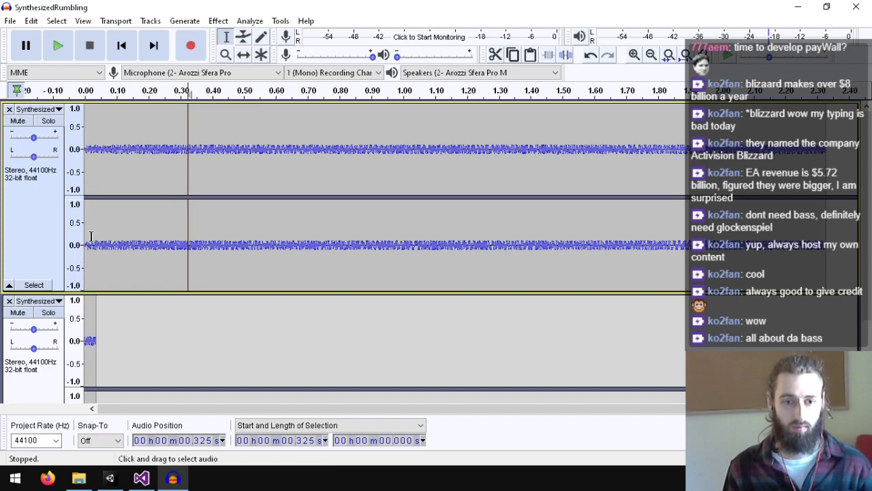
- Try selecting the long track's opening up to the pasted clip's end, finishing with a 0.036 s selection on that track only
{"action": "left_click", "coordinate": [93, 235]}
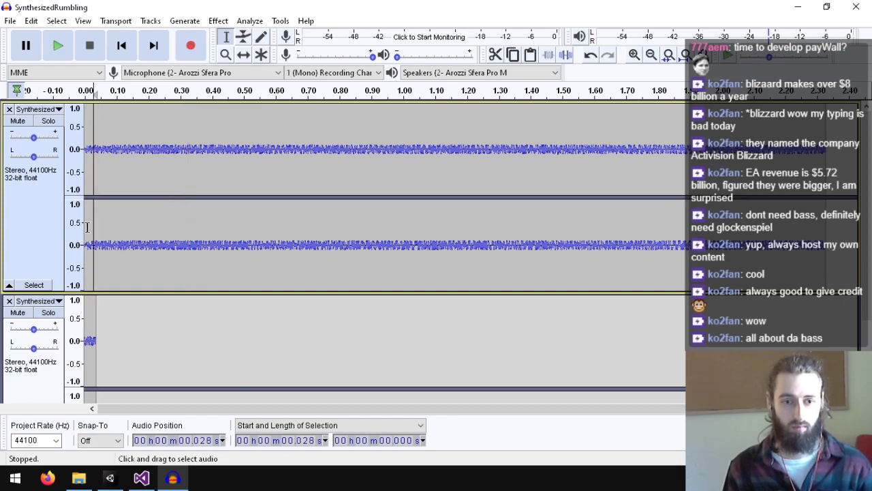
{"action": "left_click_drag", "start_coordinate": [88, 225], "coordinate": [60, 224]}
{"action": "scroll", "coordinate": [102, 307], "scroll_direction": "down", "scroll_amount": 3}
{"action": "left_click", "coordinate": [118, 320]}
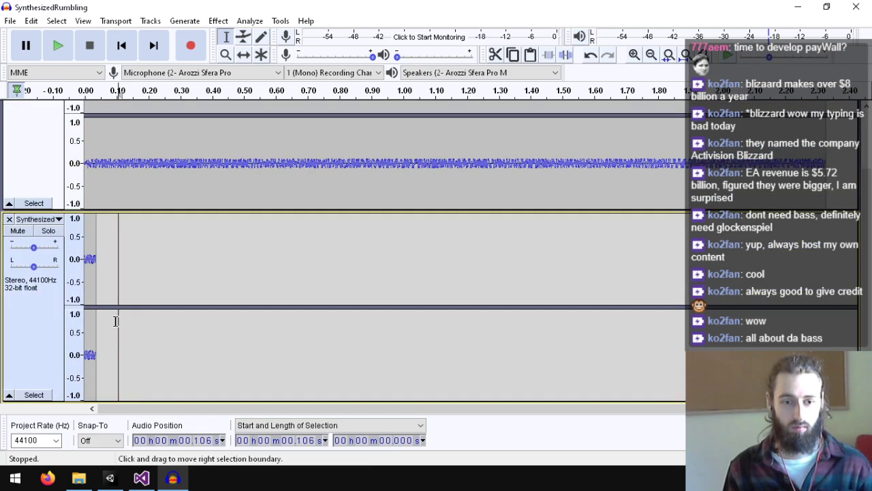
{"action": "left_click", "coordinate": [96, 185]}
{"action": "scroll", "coordinate": [92, 188], "scroll_direction": "up", "scroll_amount": 3}
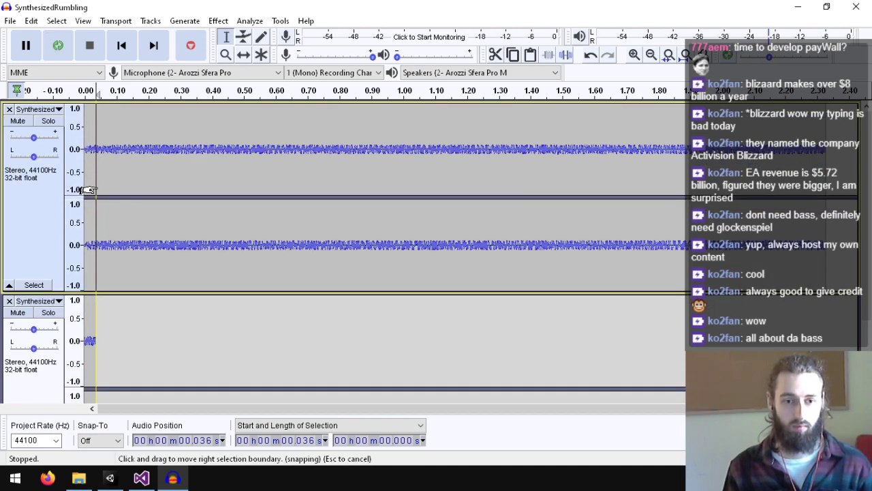
{"action": "left_click", "coordinate": [86, 189], "text": "shift"}
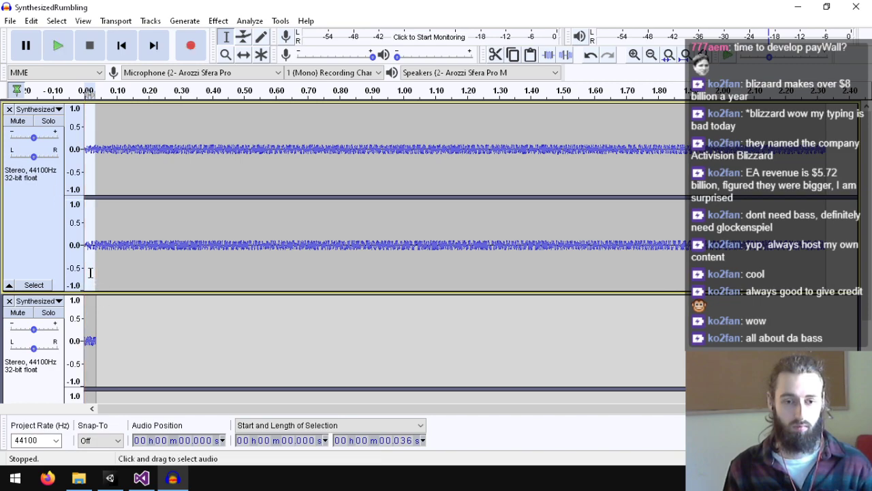
- Select the first 0.036 s of both tracks, matching the length of the short pasted clip
{"action": "left_click", "coordinate": [95, 312]}
{"action": "scroll", "coordinate": [94, 313], "scroll_direction": "down", "scroll_amount": 2}
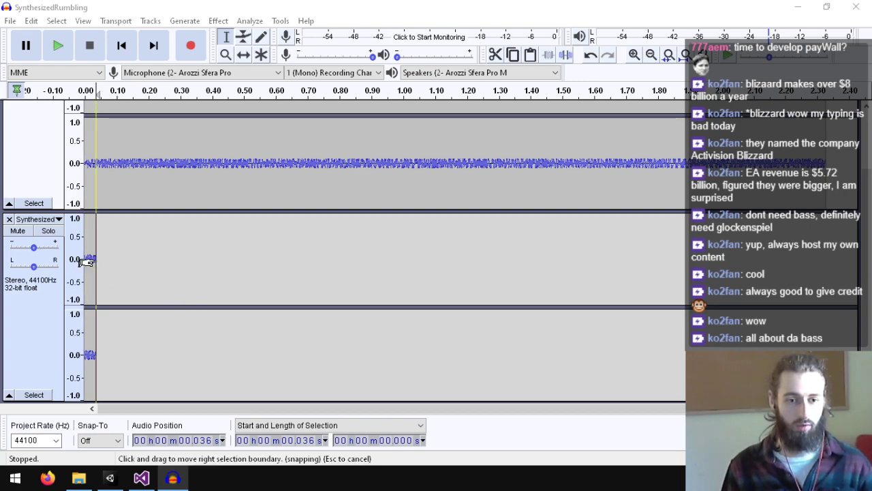
{"action": "left_click_drag", "start_coordinate": [94, 262], "coordinate": [32, 264]}
{"action": "scroll", "coordinate": [151, 284], "scroll_direction": "up", "scroll_amount": 1}
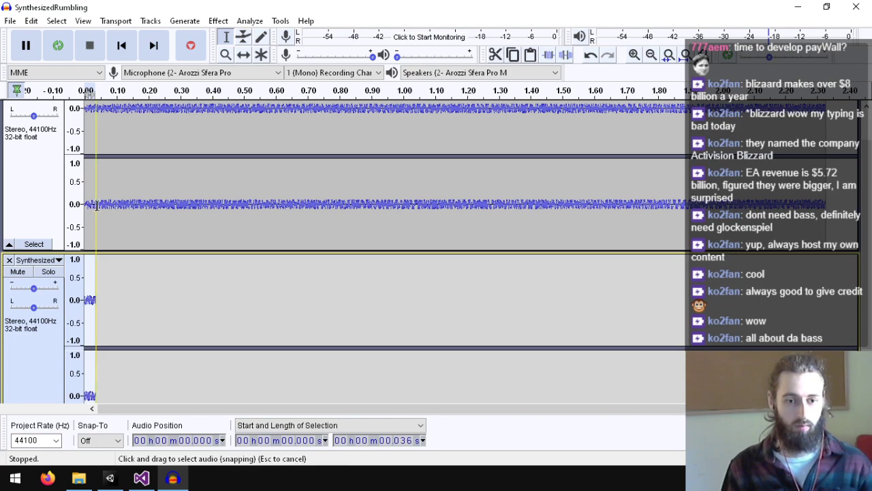
{"action": "scroll", "coordinate": [53, 208], "scroll_direction": "up", "scroll_amount": 1}
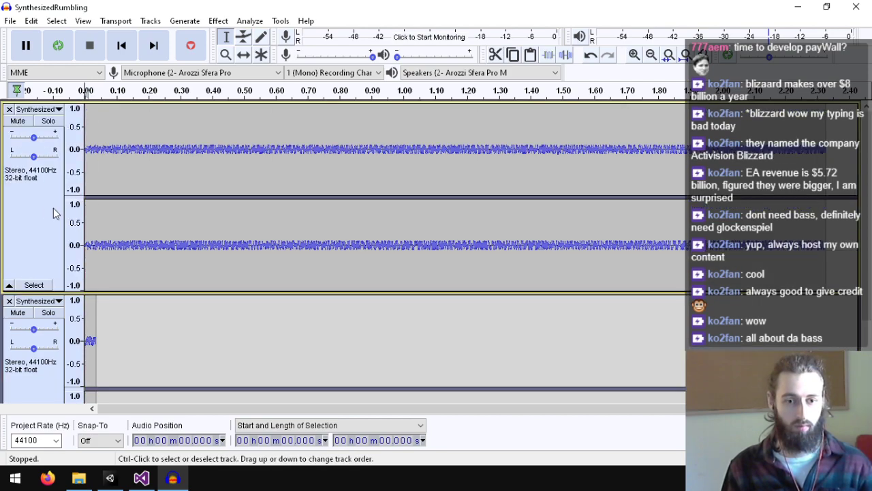
{"action": "left_click", "coordinate": [97, 333], "text": "shift"}
{"action": "scroll", "coordinate": [86, 334], "scroll_direction": "down", "scroll_amount": 2}
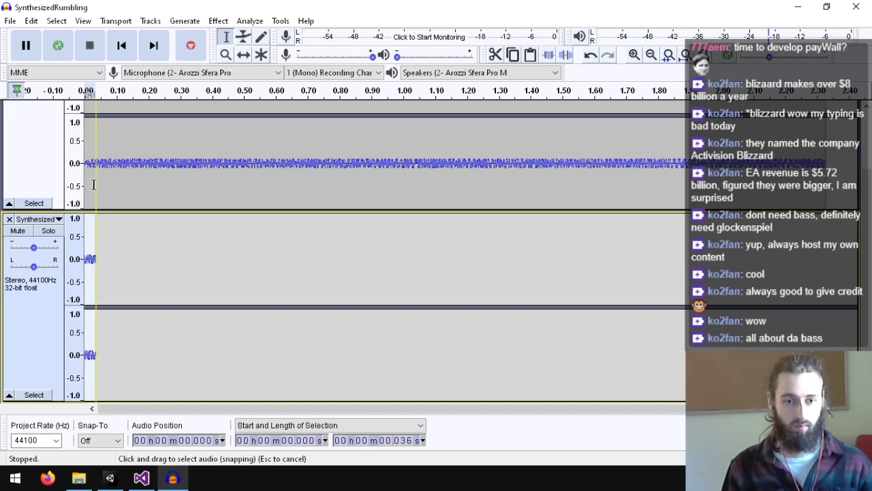
{"action": "scroll", "coordinate": [92, 184], "scroll_direction": "up", "scroll_amount": 2}
- Preview and apply Crossfade Tracks to the 0.036 s selection with the Constant Gain fade type and Automatic direction
{"action": "left_click", "coordinate": [228, 25]}
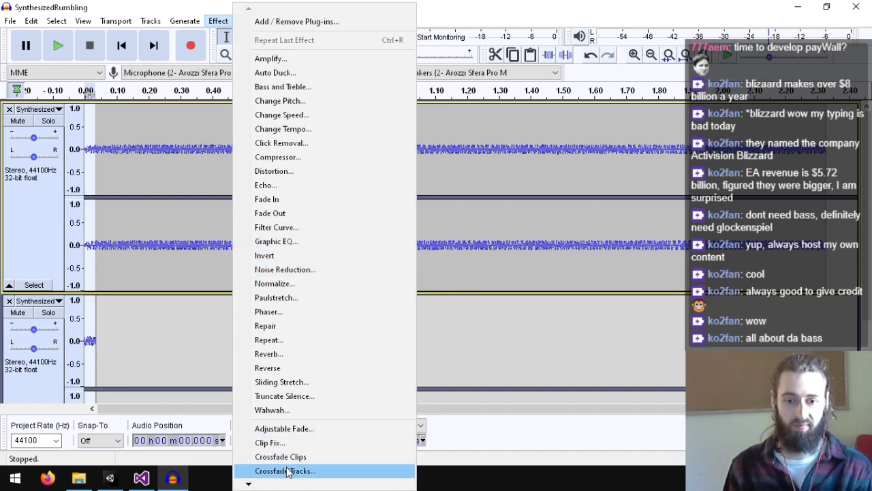
{"action": "left_click", "coordinate": [286, 471]}
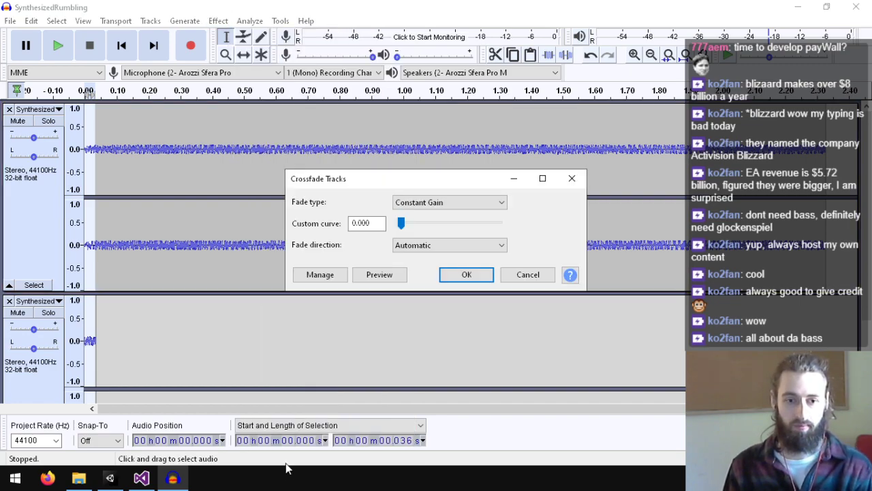
{"action": "left_click", "coordinate": [391, 280]}
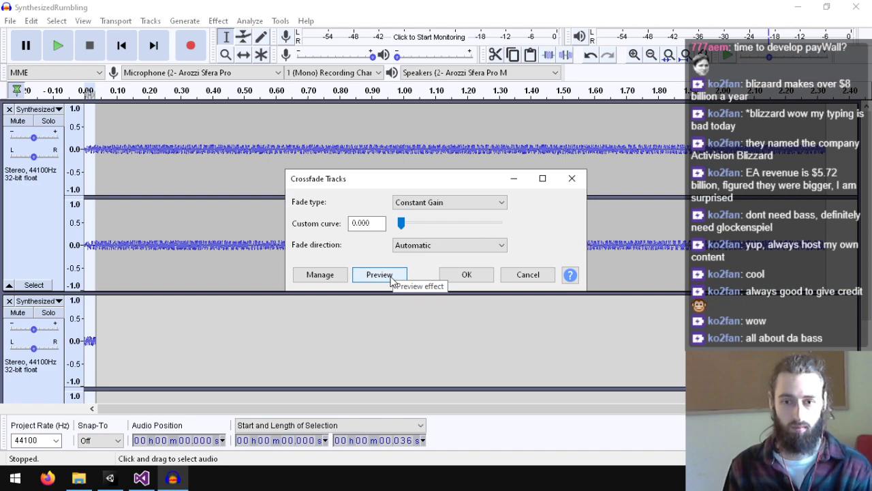
{"action": "left_click", "coordinate": [391, 278]}
{"action": "left_click", "coordinate": [407, 246]}
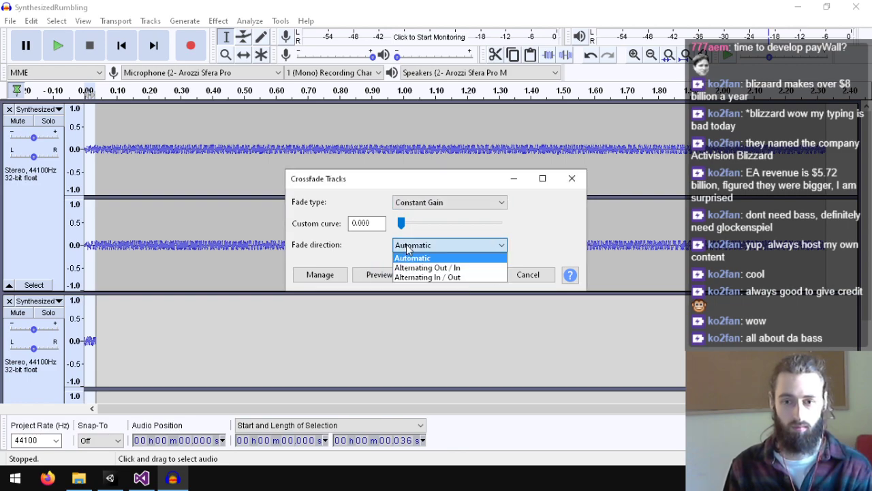
{"action": "left_click", "coordinate": [420, 208]}
{"action": "left_click", "coordinate": [419, 203]}
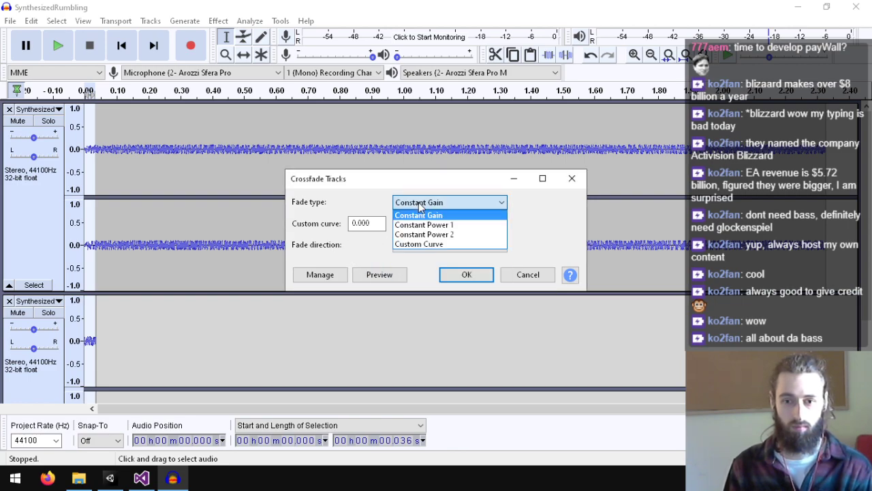
{"action": "left_click", "coordinate": [360, 200]}
{"action": "left_click", "coordinate": [459, 276]}
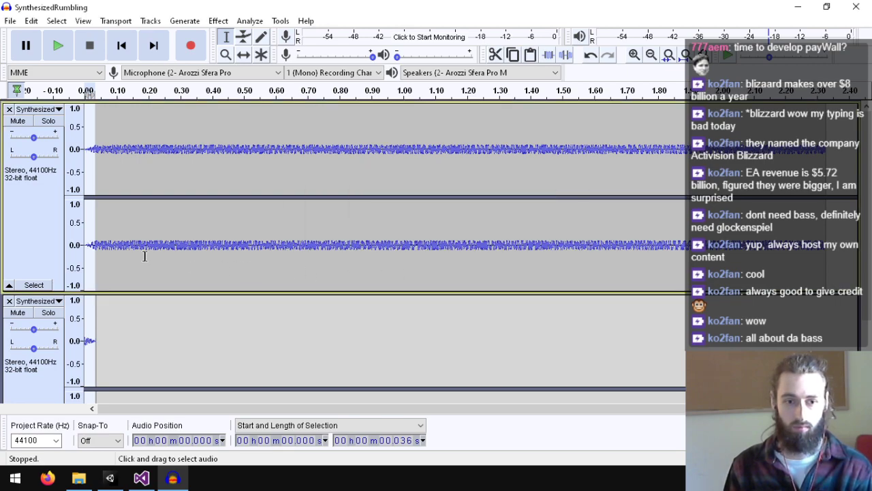
- Audition the crossfaded selection and the whole long track, once and in a loop, and undo the crossfade
{"action": "left_click", "coordinate": [62, 49]}
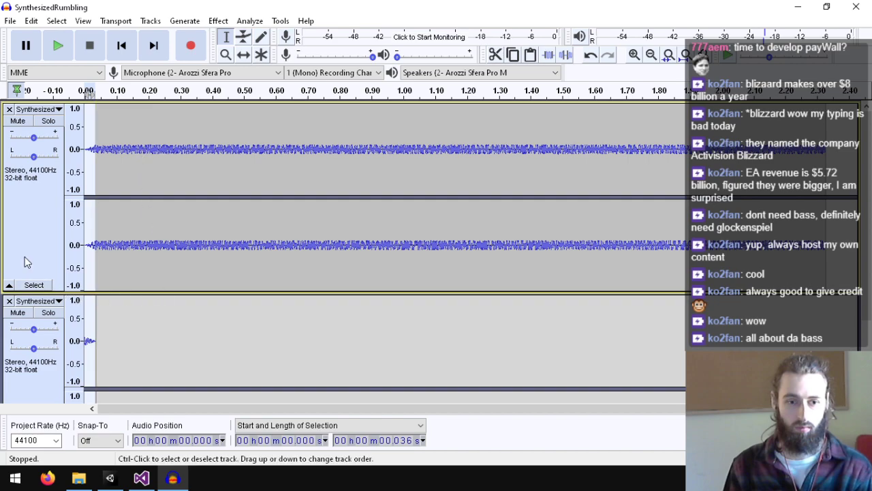
{"action": "left_click", "coordinate": [24, 259]}
{"action": "left_click", "coordinate": [60, 46]}
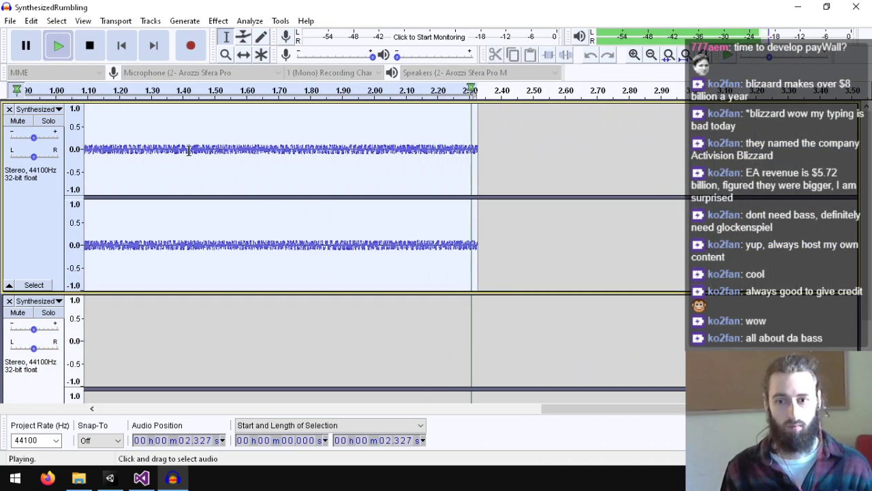
{"action": "key", "text": "shift+space"}
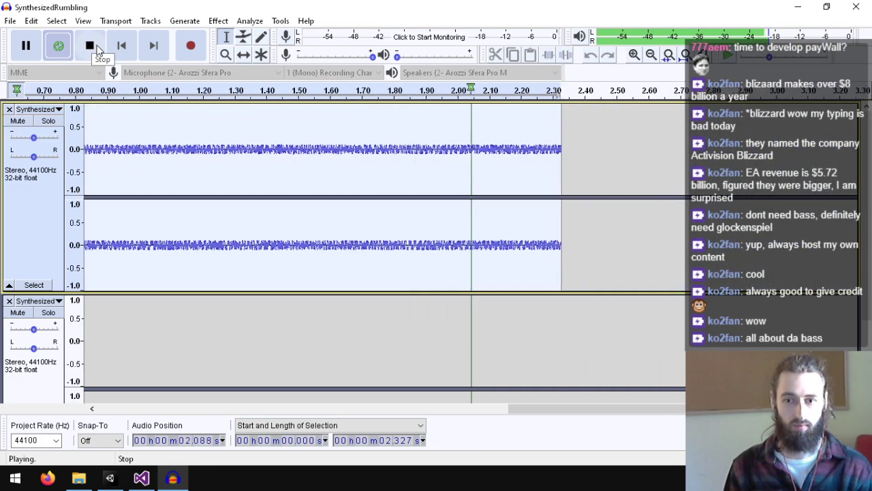
{"action": "left_click", "coordinate": [97, 49]}
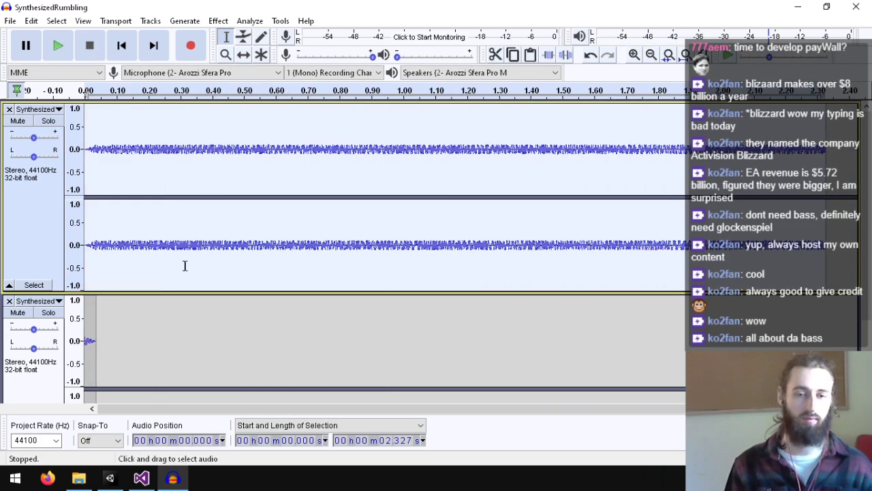
{"action": "key", "text": "ctrl+z"}
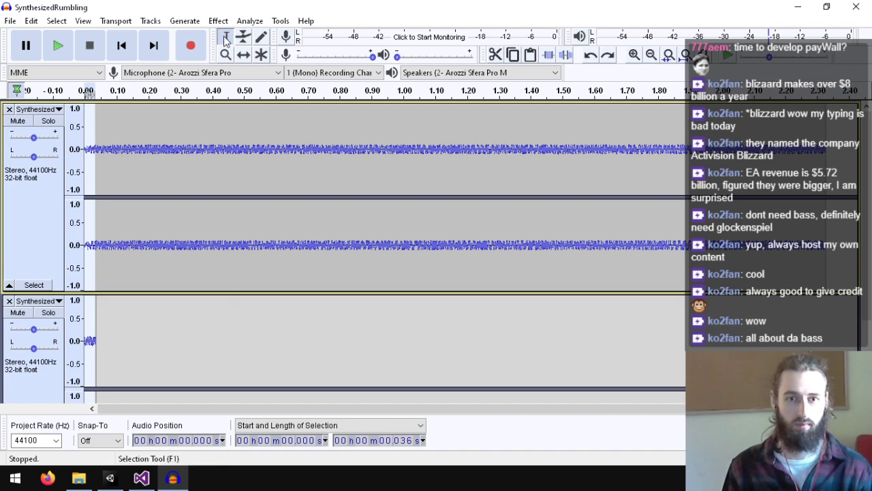
- Try Crossfade Tracks on the 0.036 s selection with Constant Gain, custom curve 1.000 and Automatic direction, audition it, and undo it
{"action": "left_click", "coordinate": [218, 20]}
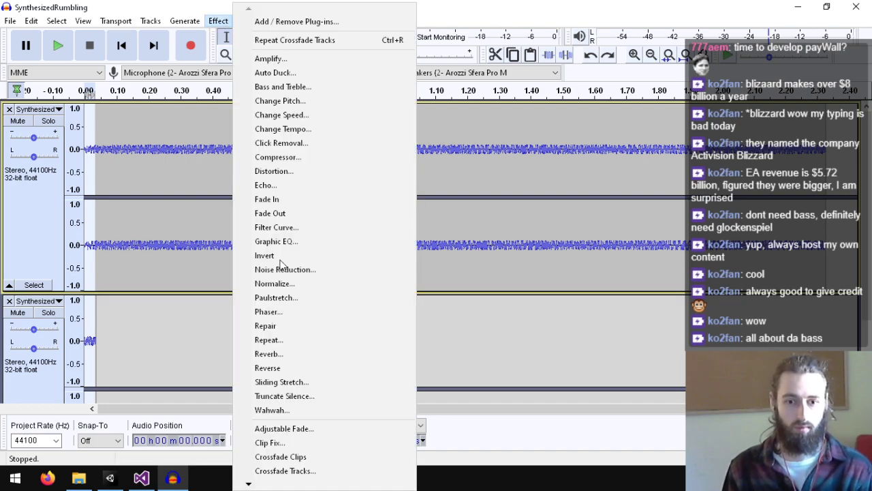
{"action": "left_click", "coordinate": [285, 470]}
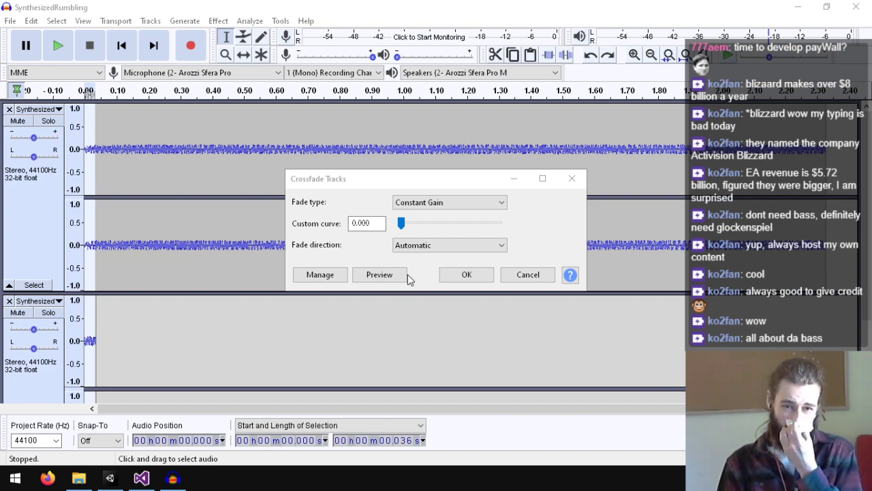
{"action": "left_click", "coordinate": [433, 244]}
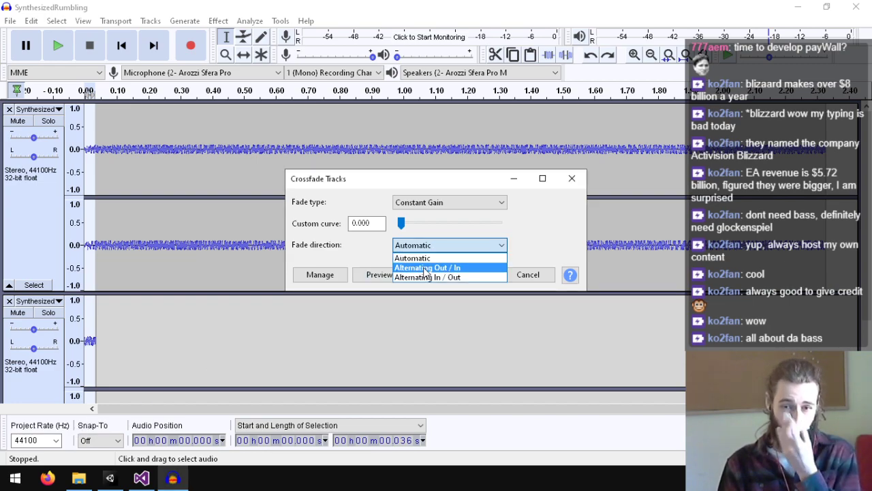
{"action": "left_click", "coordinate": [439, 201]}
{"action": "left_click", "coordinate": [440, 202]}
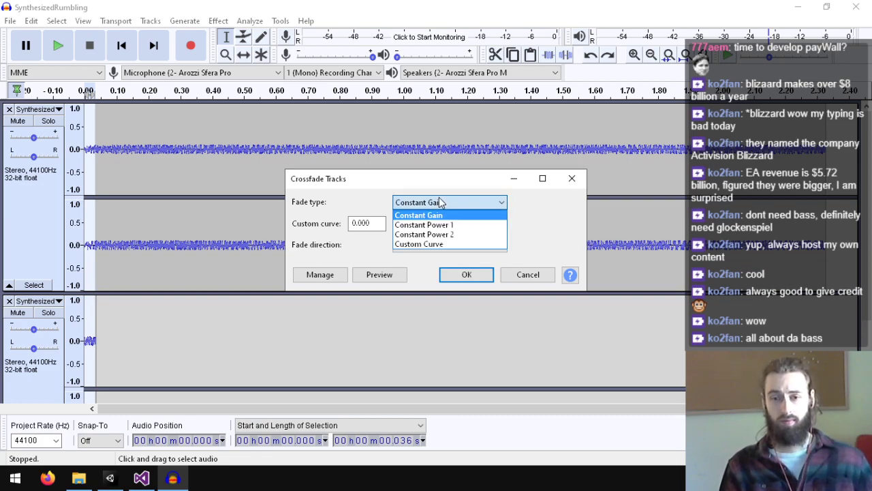
{"action": "left_click", "coordinate": [394, 186]}
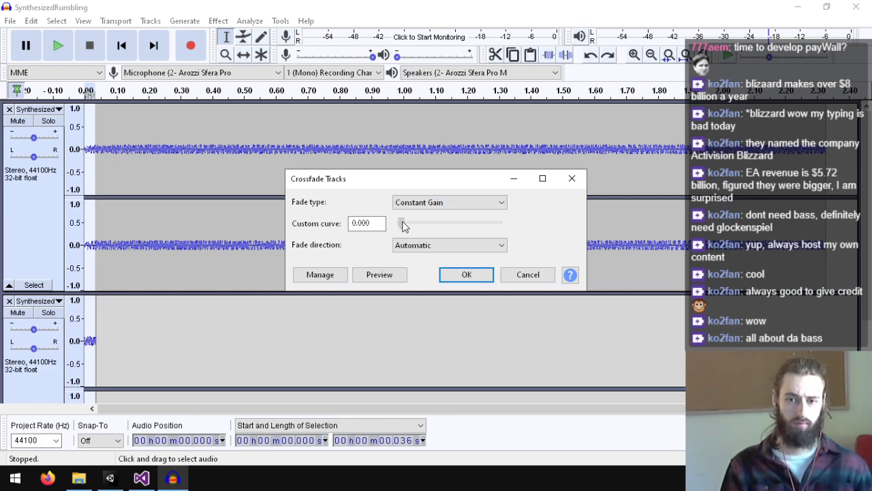
{"action": "left_click", "coordinate": [382, 275]}
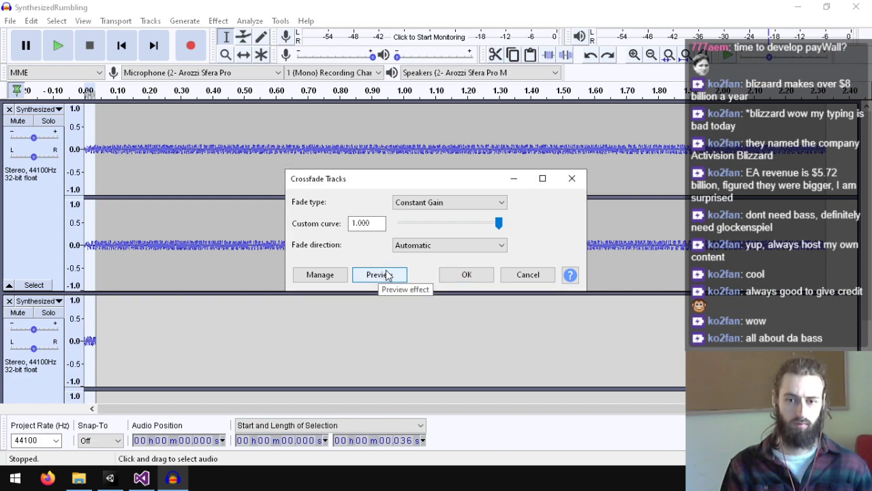
{"action": "left_click", "coordinate": [467, 272]}
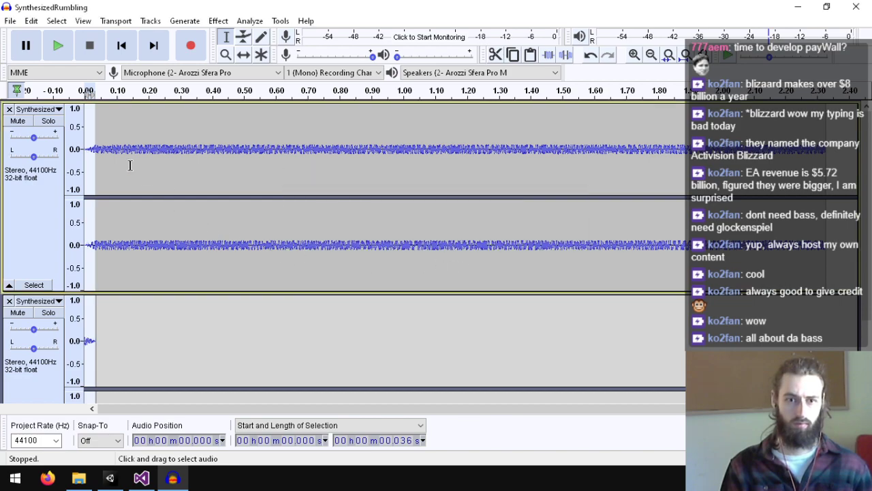
{"action": "left_click", "coordinate": [60, 47]}
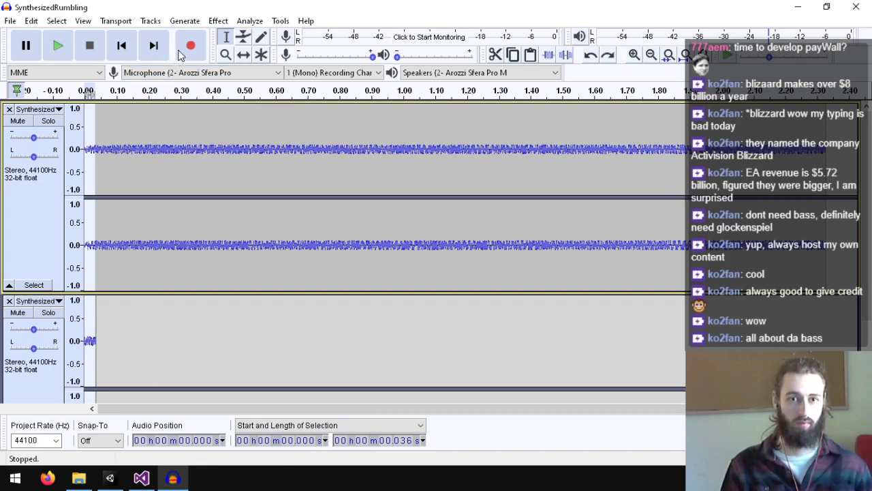
- Apply Crossfade Tracks to the first 0.036 s of both tracks with Constant Gain, custom curve 0.000 and Alternating Out / In direction
{"action": "left_click", "coordinate": [218, 21]}
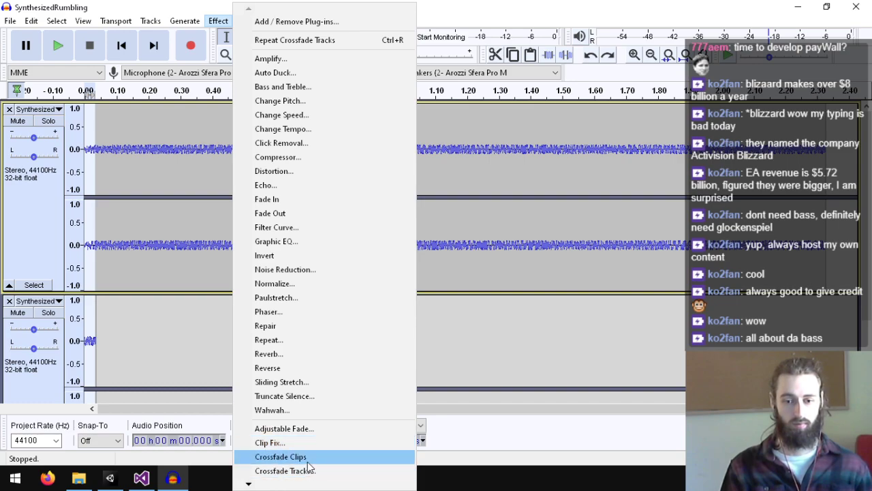
{"action": "left_click", "coordinate": [303, 470]}
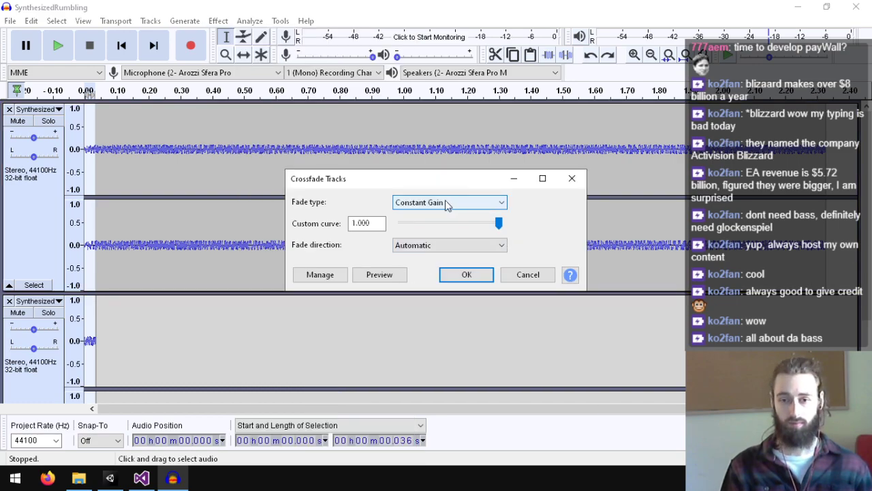
{"action": "left_click", "coordinate": [443, 203]}
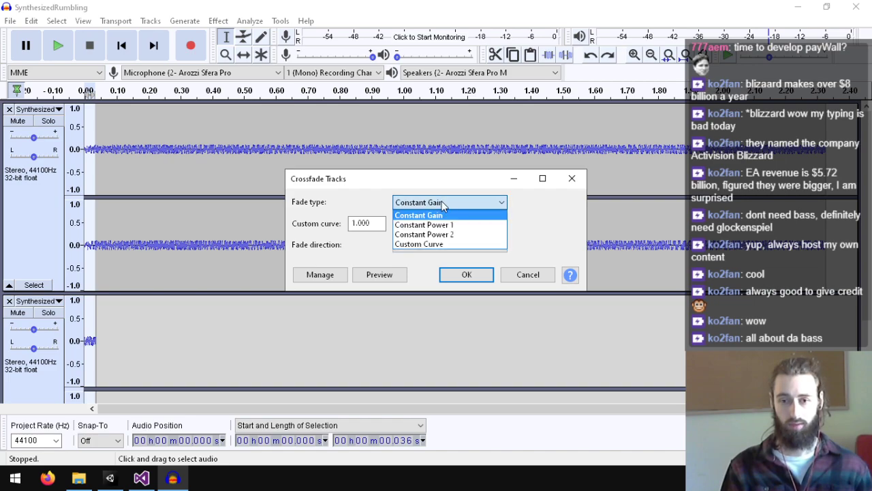
{"action": "left_click", "coordinate": [435, 191]}
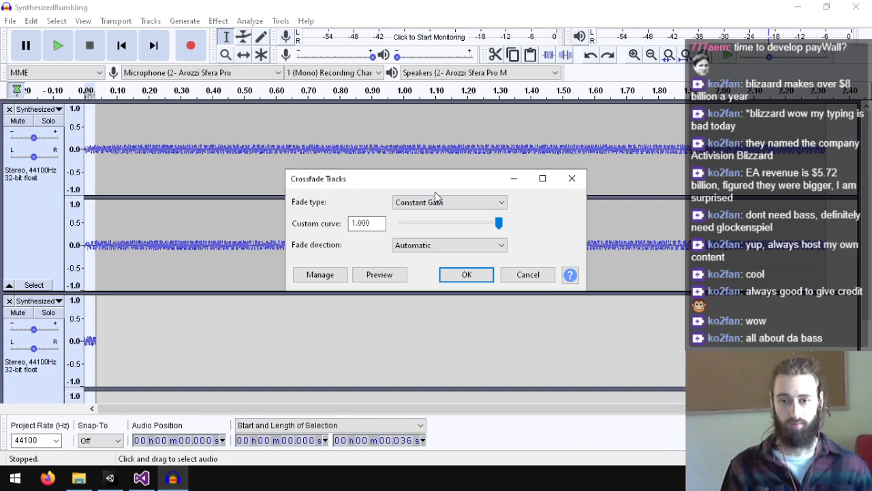
{"action": "left_click", "coordinate": [411, 245]}
{"action": "left_click", "coordinate": [427, 267]}
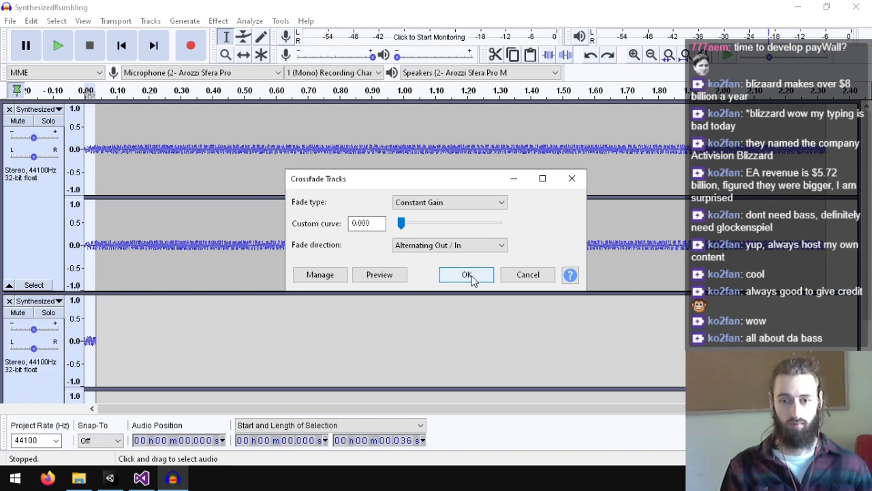
{"action": "left_click", "coordinate": [468, 275]}
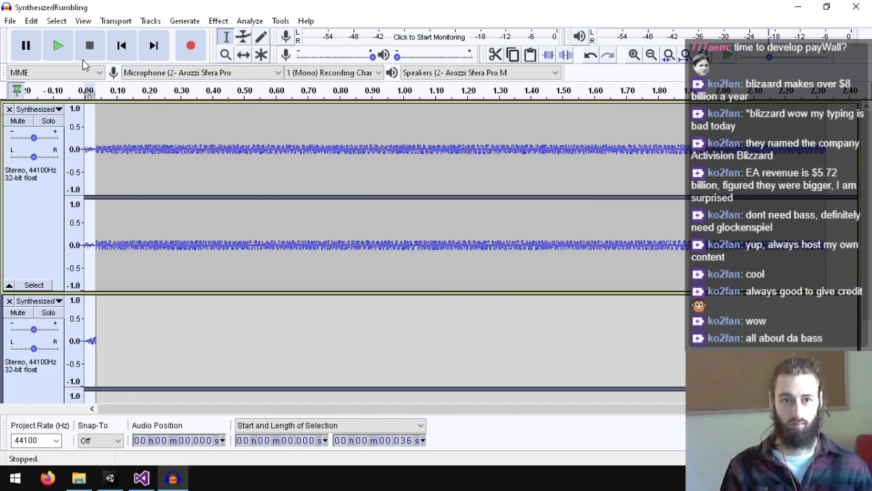
- Audition the Alternating Out / In crossfade and the whole long track in a loop, and undo the crossfade
{"action": "left_click", "coordinate": [57, 58]}
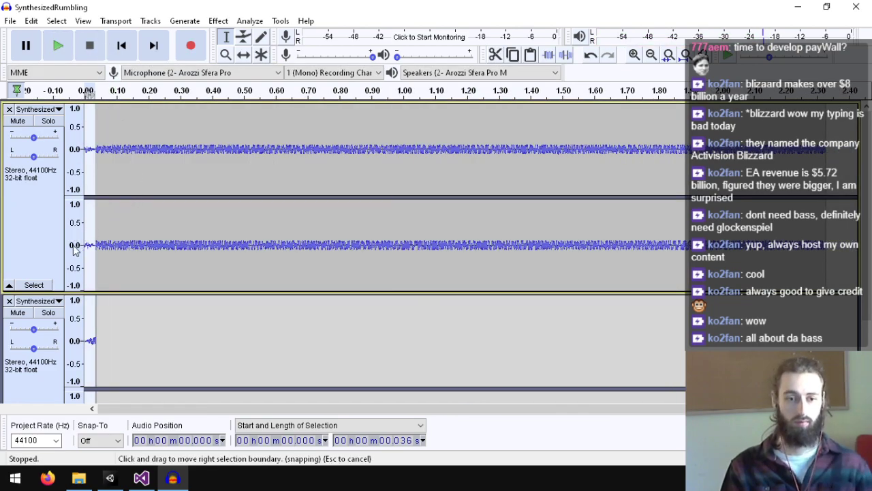
{"action": "key", "text": "shift+space"}
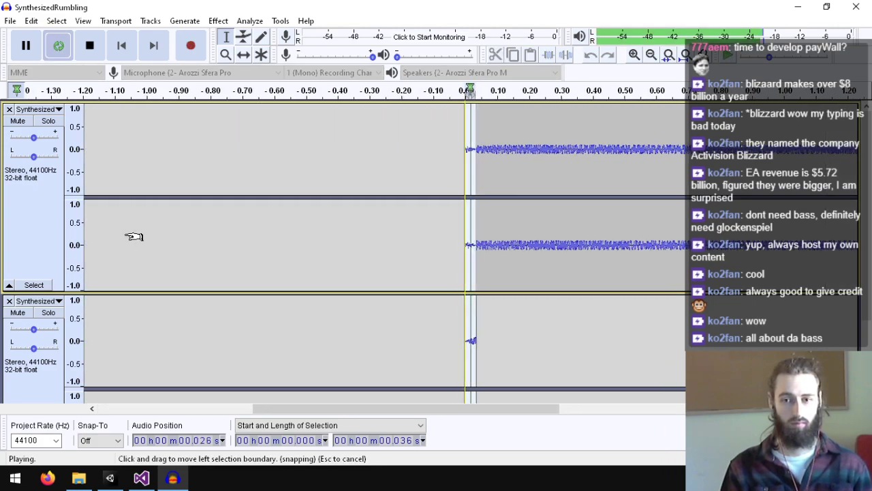
{"action": "key", "text": "ctrl+a"}
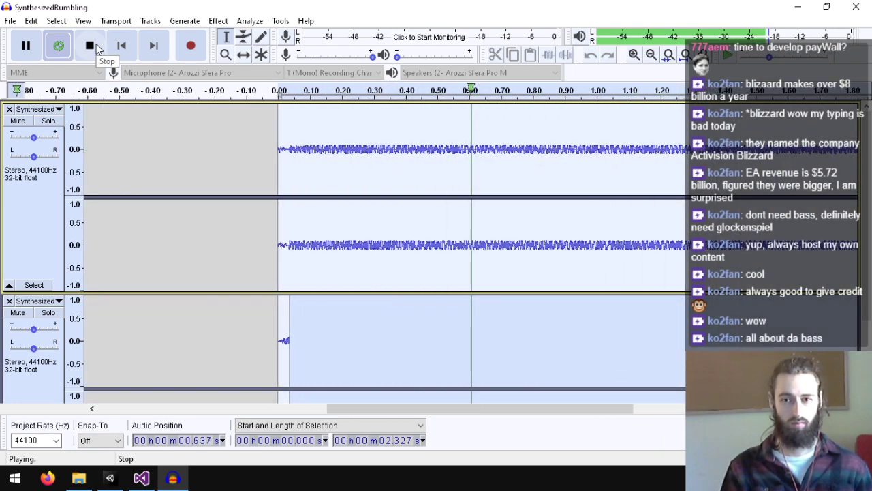
{"action": "left_click", "coordinate": [95, 47]}
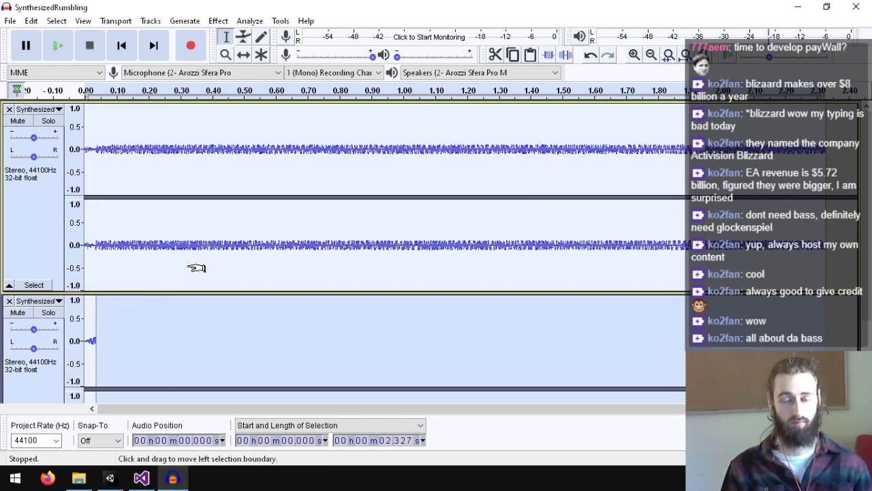
{"action": "key", "text": "ctrl+z"}
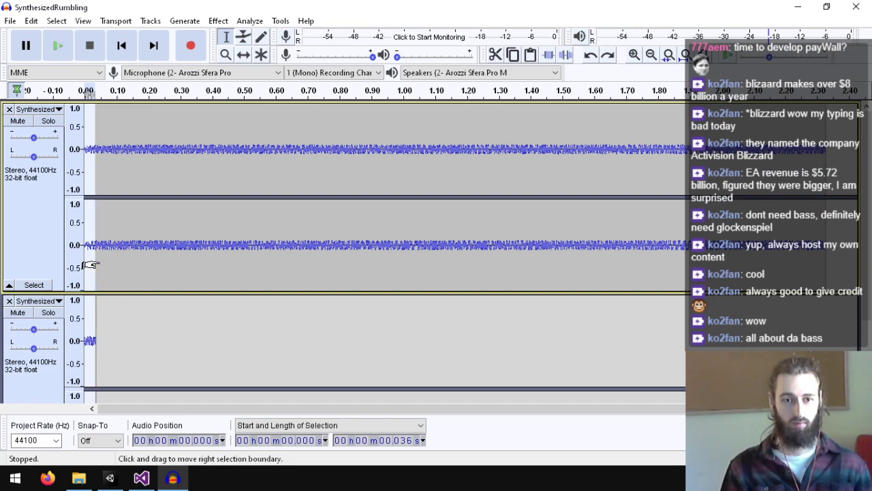
- Undo back to the untrimmed rumbling clip and delete its silent, fading-in opening, about 0.1 s
{"action": "key", "text": "ctrl+z"}
{"action": "left_click", "coordinate": [436, 172]}
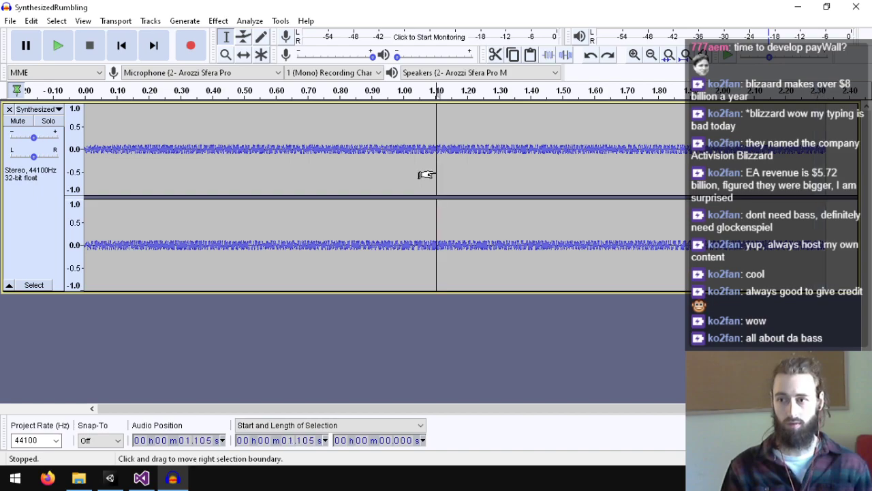
{"action": "key", "text": "ctrl+z"}
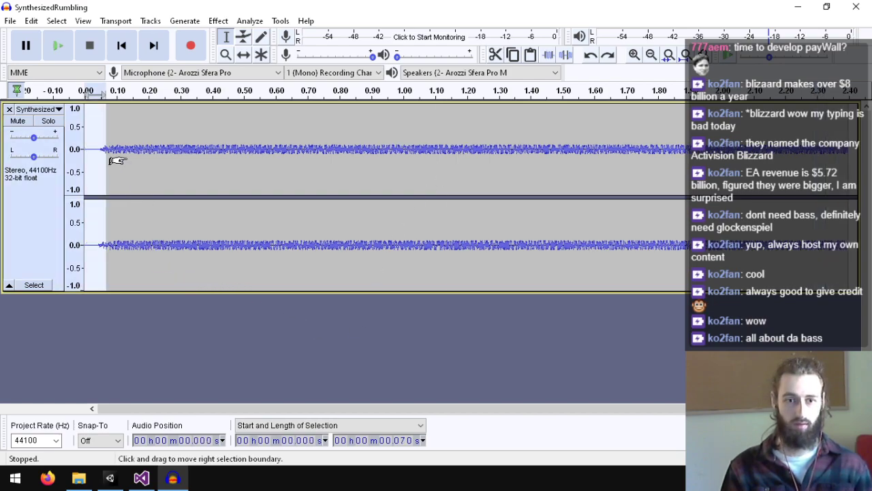
{"action": "left_click", "coordinate": [133, 123]}
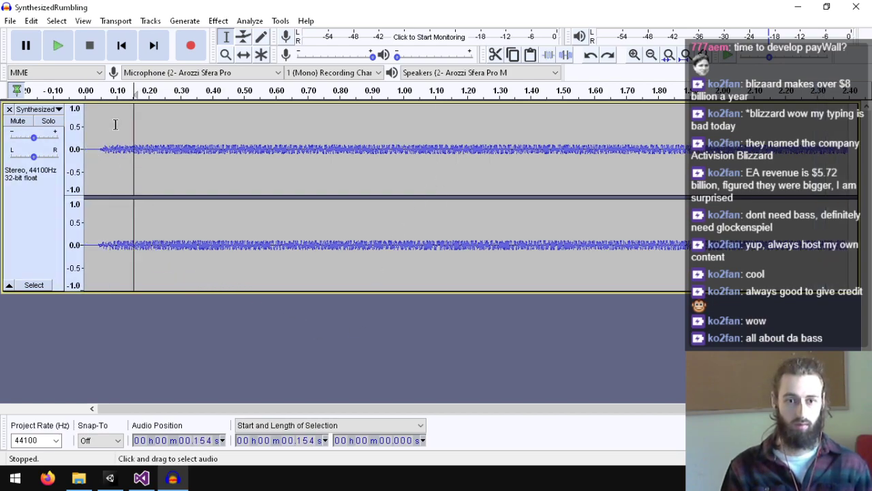
{"action": "left_click_drag", "start_coordinate": [115, 124], "coordinate": [52, 133]}
{"action": "key", "text": "Delete"}
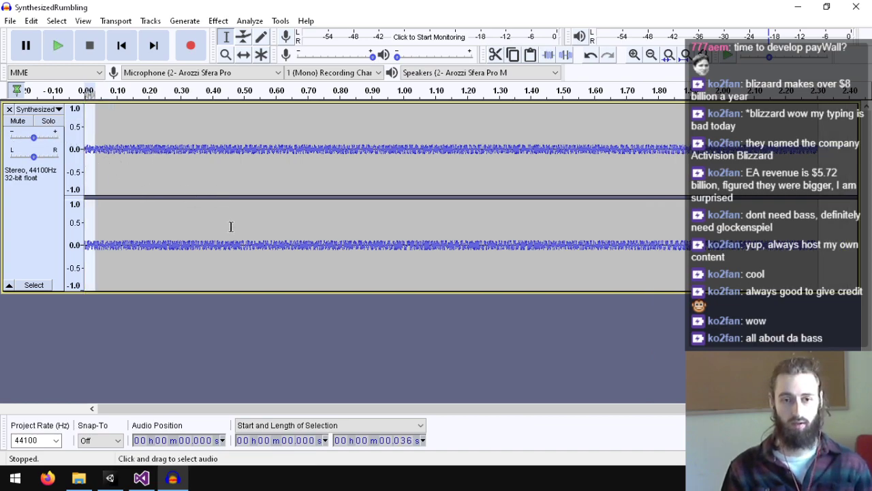
- Paste the 0.036 s clip into a new track and shift it to start at 2.267 s, aligned with the long track's end
{"action": "left_click", "coordinate": [307, 313]}
{"action": "key", "text": "ctrl+v"}
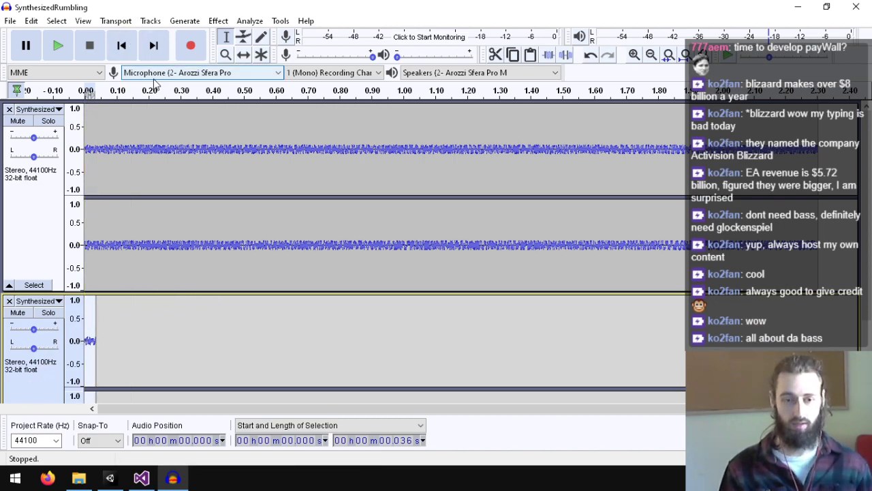
{"action": "left_click", "coordinate": [243, 54]}
{"action": "left_click_drag", "start_coordinate": [111, 338], "coordinate": [816, 345]}
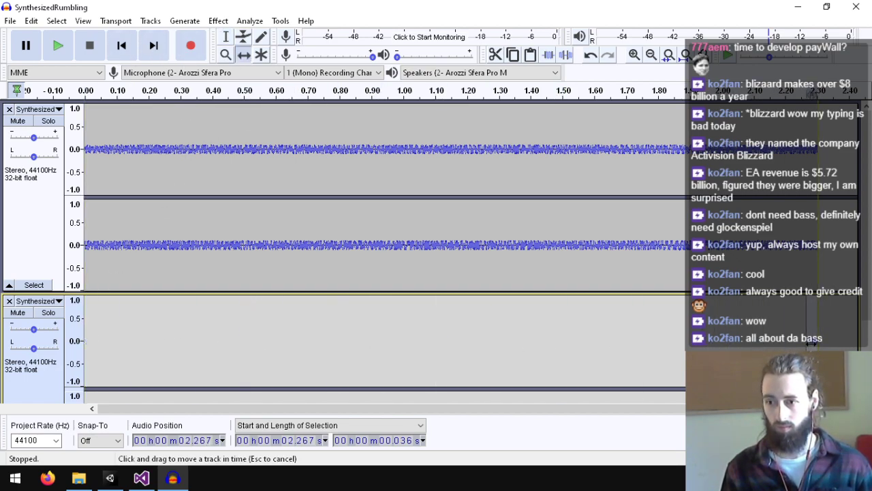
- Select the last 0.036 s of both tracks, starting at 2.267 s
{"action": "scroll", "coordinate": [795, 203], "scroll_direction": "down", "scroll_amount": 3}
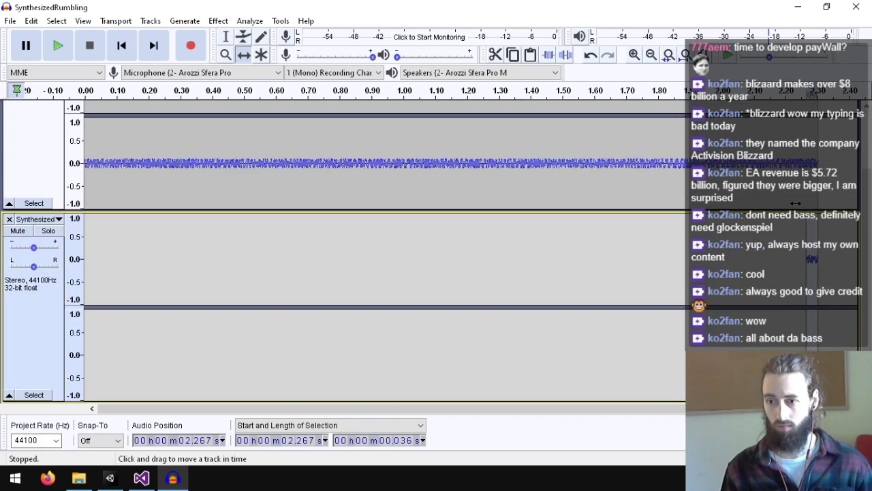
{"action": "left_click", "coordinate": [226, 37]}
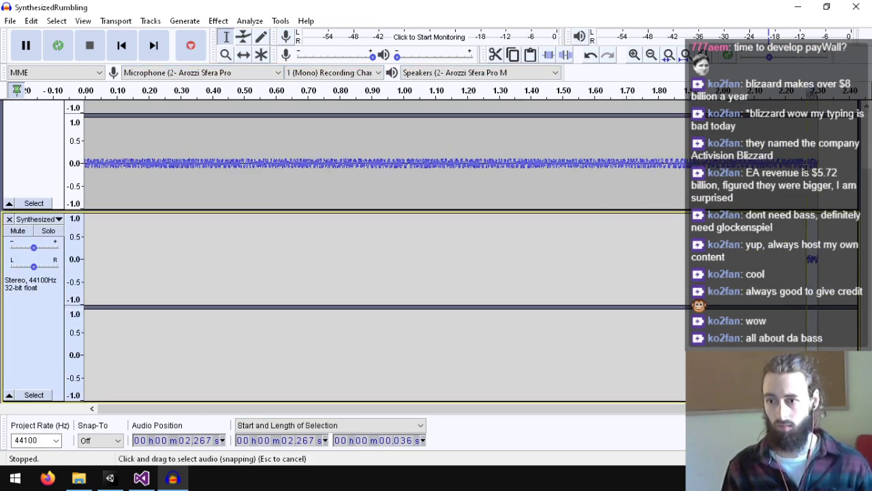
{"action": "scroll", "coordinate": [804, 170], "scroll_direction": "up", "scroll_amount": 3}
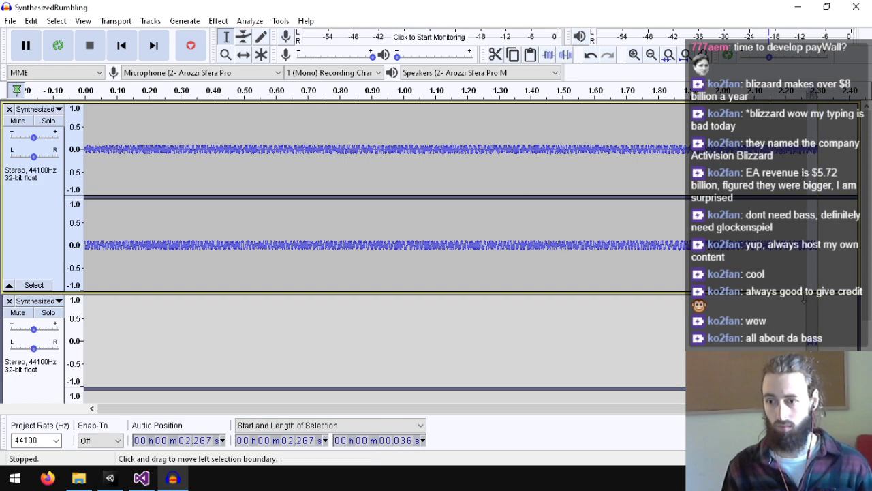
{"action": "scroll", "coordinate": [804, 174], "scroll_direction": "down", "scroll_amount": 2}
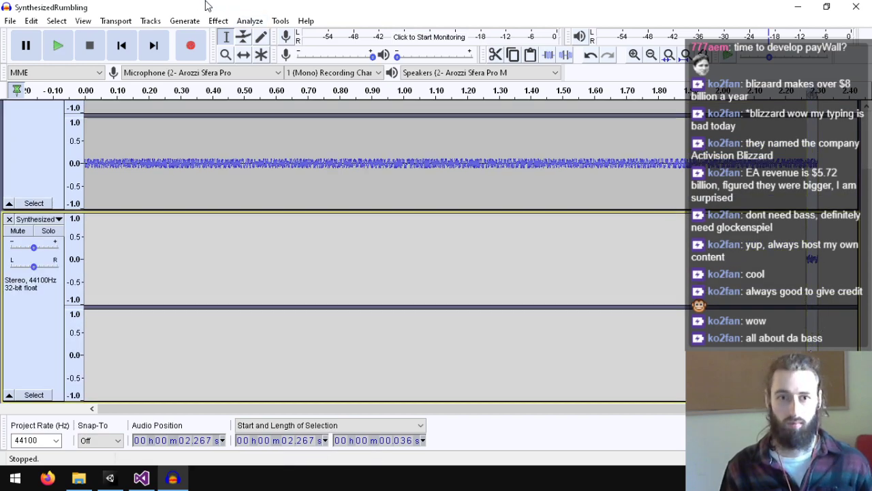
- Apply Crossfade Tracks to the 0.036 s selection at the tracks' end with Constant Gain, custom curve 0.000 and Automatic direction
{"action": "left_click", "coordinate": [218, 20]}
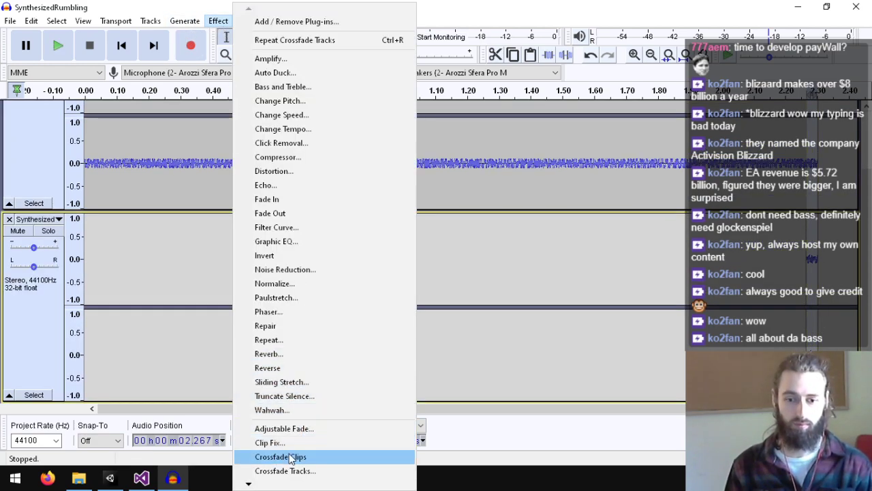
{"action": "left_click", "coordinate": [284, 470]}
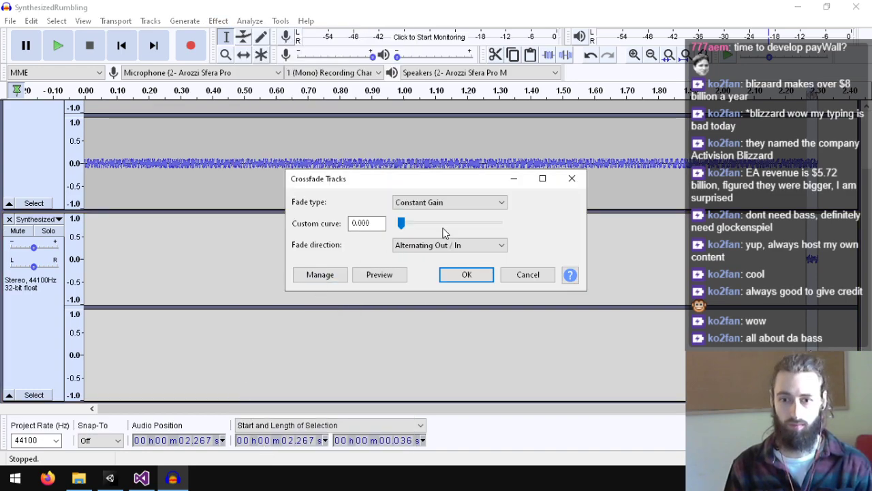
{"action": "left_click", "coordinate": [450, 245]}
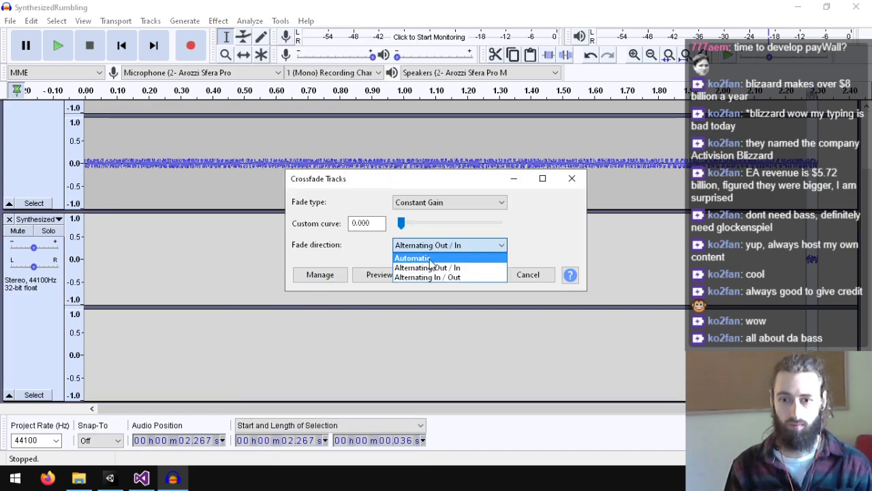
{"action": "left_click", "coordinate": [424, 255]}
{"action": "left_click", "coordinate": [467, 274]}
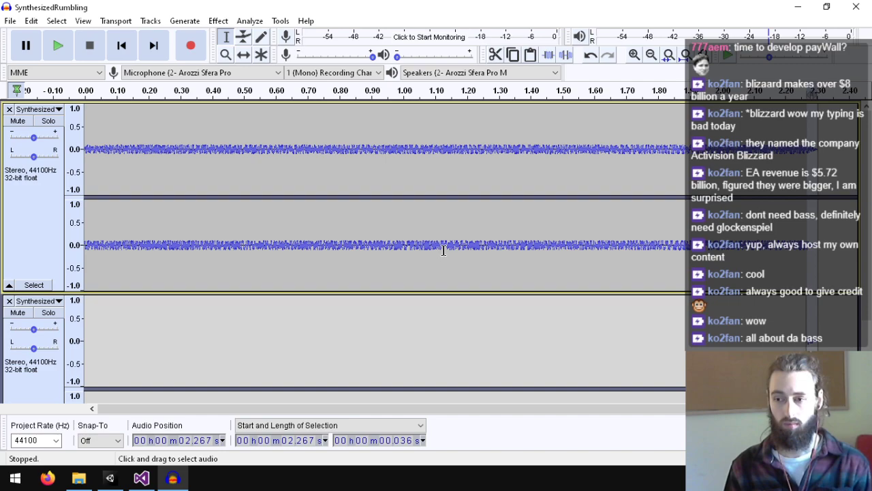
- Apply Crossfade Tracks to the 0.036 s selection with Constant Gain, custom curve 1.000 and Automatic direction
{"action": "left_click_drag", "start_coordinate": [867, 249], "coordinate": [870, 212]}
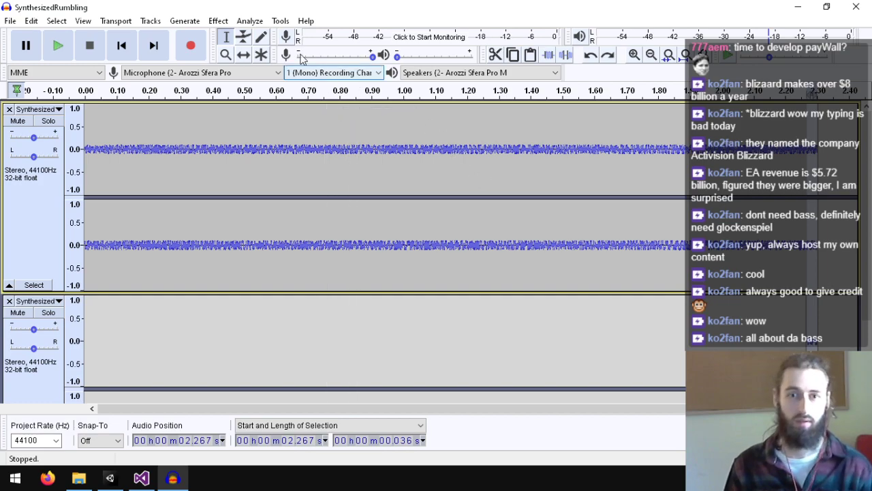
{"action": "left_click", "coordinate": [218, 21]}
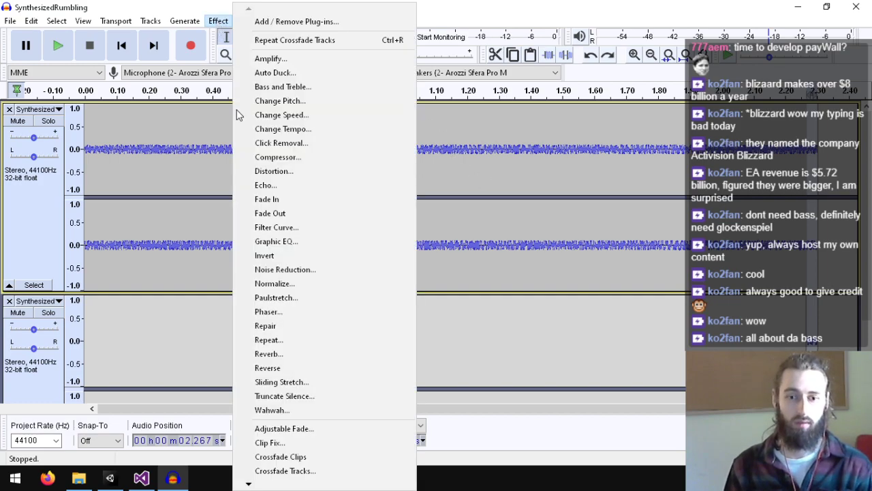
{"action": "left_click", "coordinate": [286, 470]}
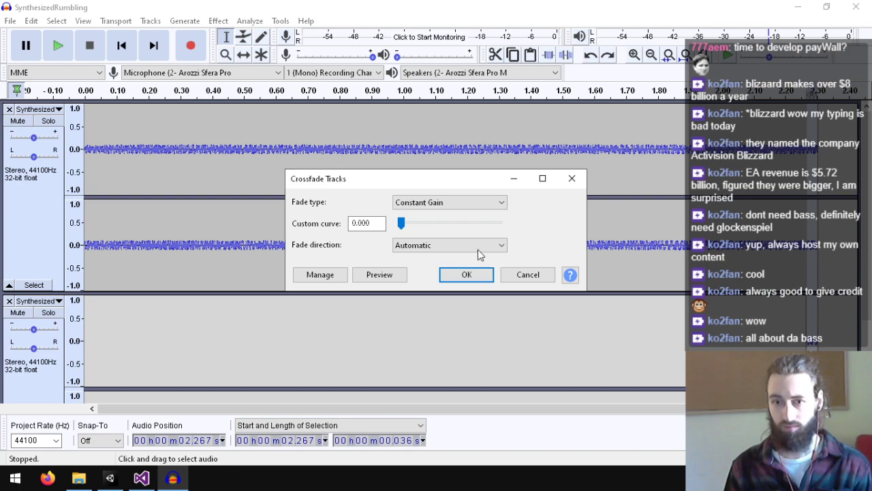
{"action": "left_click", "coordinate": [421, 245]}
{"action": "left_click", "coordinate": [422, 256]}
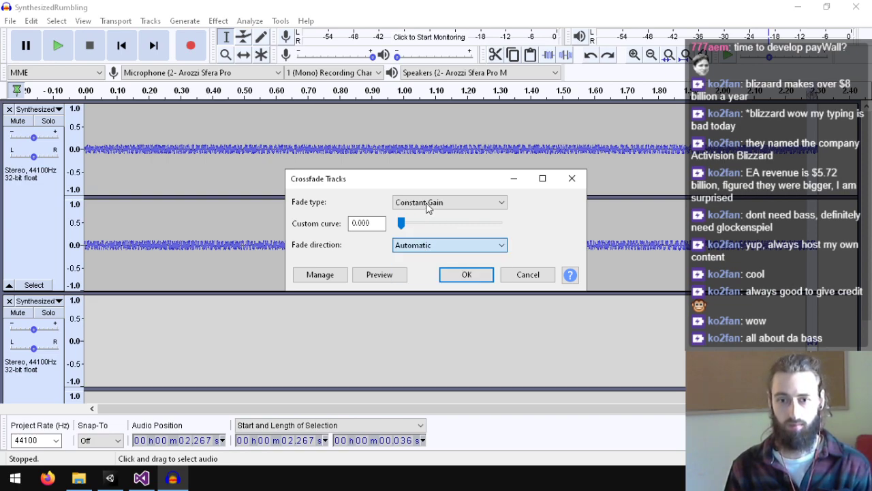
{"action": "left_click_drag", "start_coordinate": [402, 224], "coordinate": [572, 228]}
{"action": "left_click", "coordinate": [463, 276]}
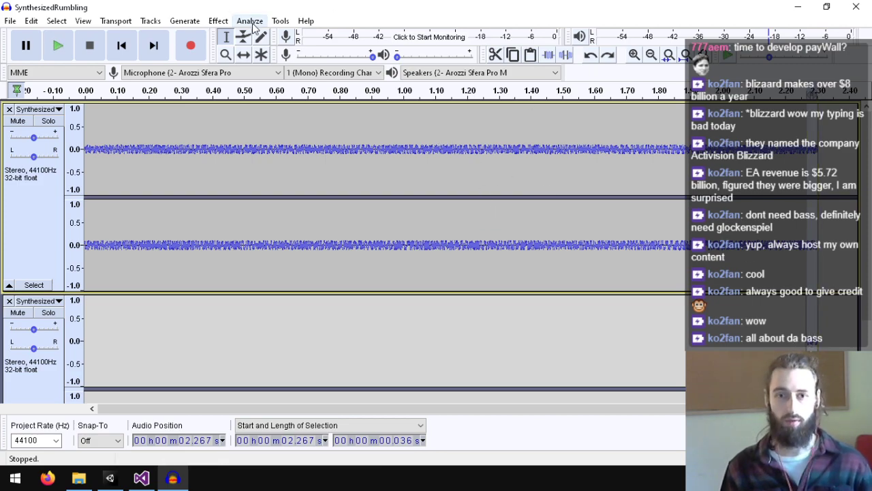
- Apply Crossfade Tracks to the 0.036 s selection with Constant Power 1, custom curve 1.000 and Automatic direction
{"action": "left_click", "coordinate": [218, 20]}
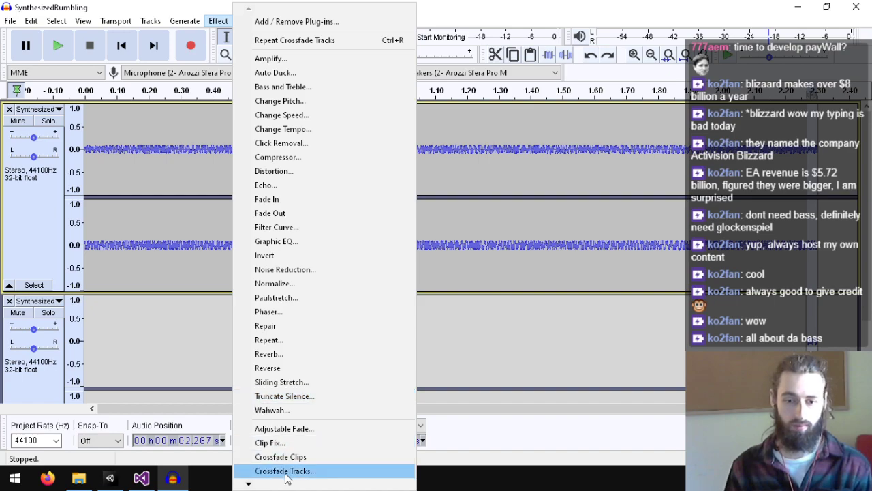
{"action": "left_click", "coordinate": [286, 471]}
{"action": "left_click", "coordinate": [443, 204]}
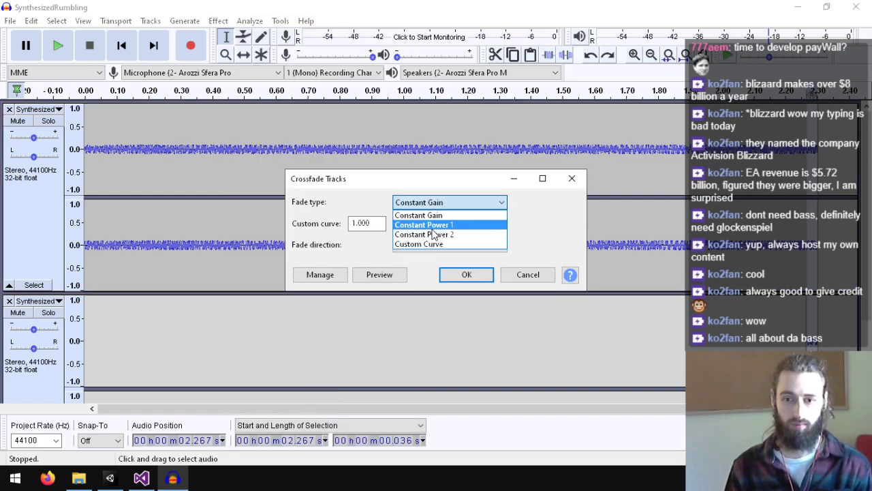
{"action": "left_click", "coordinate": [432, 226]}
{"action": "left_click", "coordinate": [467, 279]}
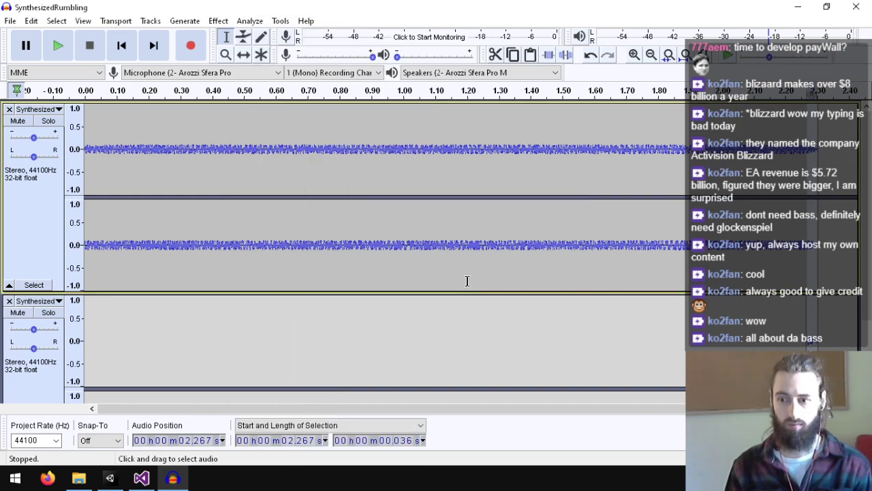
- Try to apply Crossfade Clips to the 0.036 s selection spanning both tracks
{"action": "left_click", "coordinate": [218, 21]}
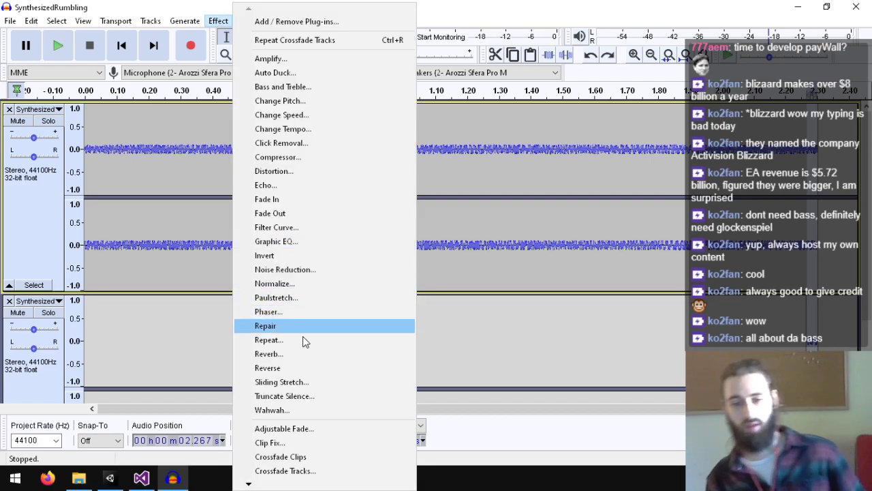
{"action": "left_click", "coordinate": [293, 471]}
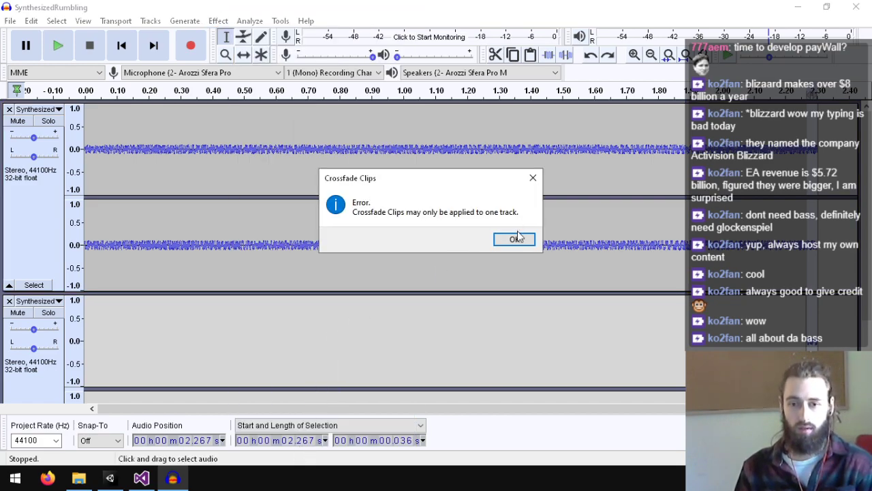
{"action": "left_click", "coordinate": [516, 238]}
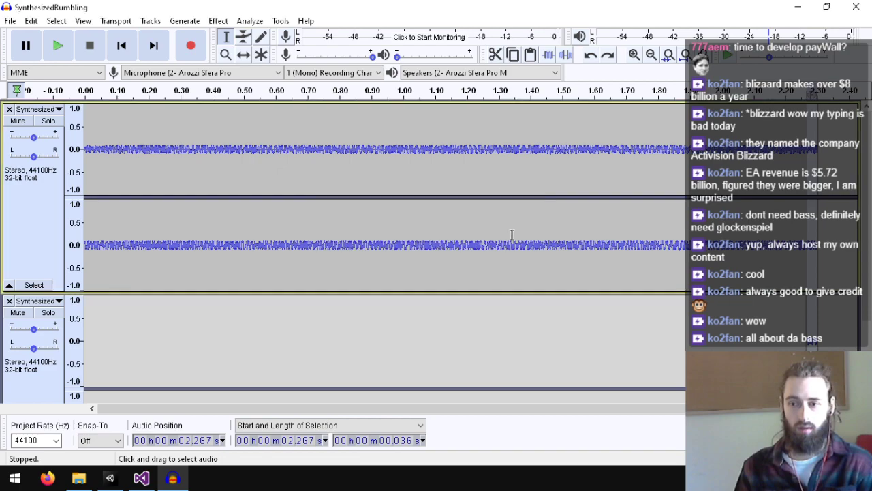
- Preview and apply an Adjustable Fade to the selection as Fade Up from 0.0 to 100.0 % of Original, with mid-fade adjust 0.0
{"action": "left_click", "coordinate": [283, 21]}
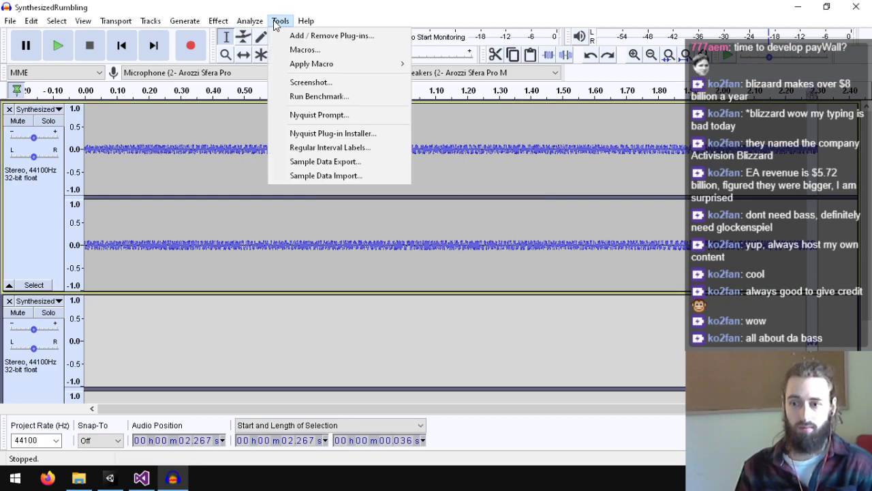
{"action": "mouse_move", "coordinate": [254, 24]}
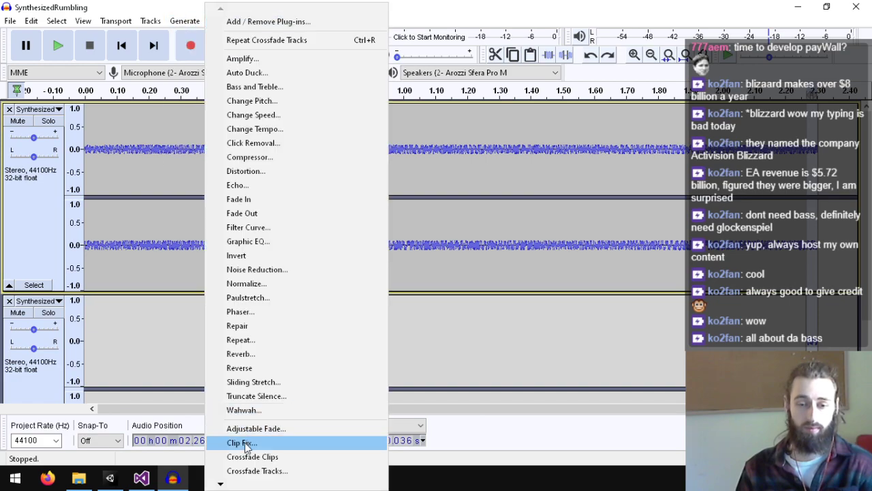
{"action": "mouse_move", "coordinate": [237, 484]}
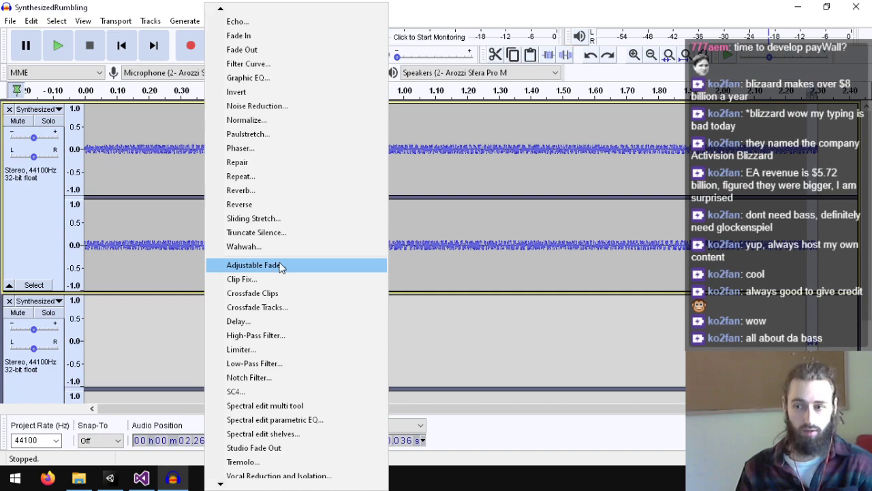
{"action": "left_click", "coordinate": [280, 265]}
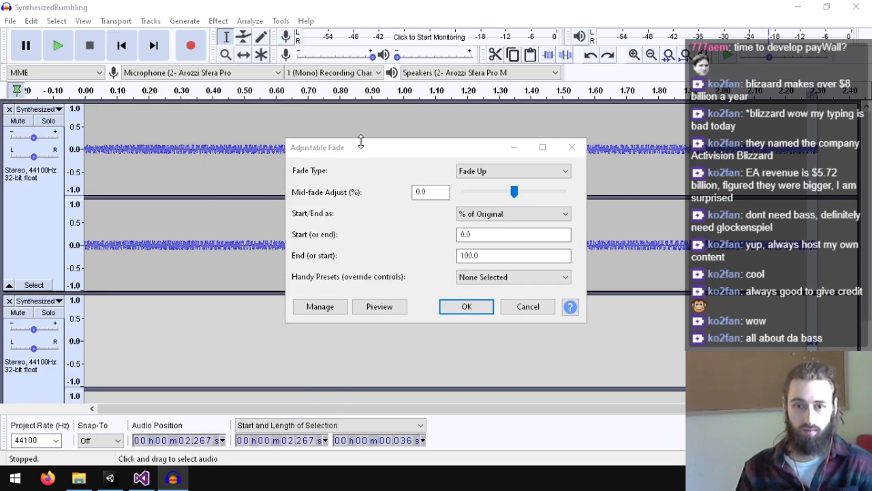
{"action": "left_click_drag", "start_coordinate": [360, 142], "coordinate": [232, 123]}
{"action": "left_click", "coordinate": [242, 291]}
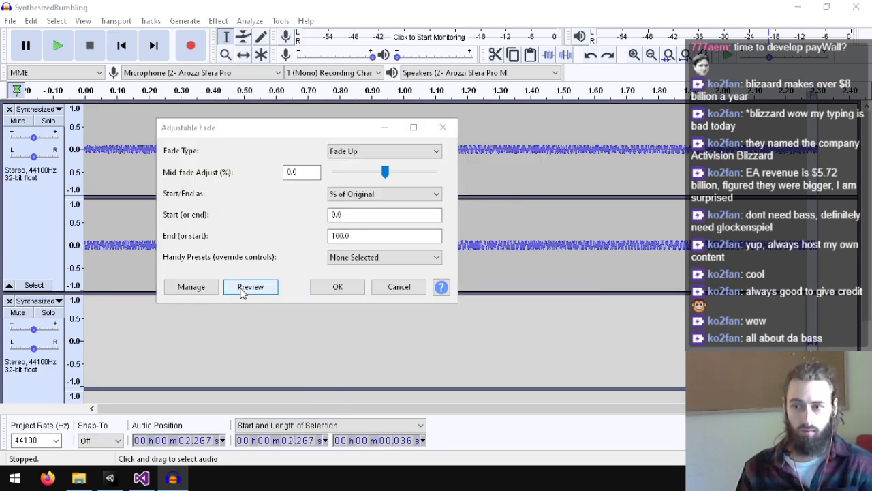
{"action": "left_click", "coordinate": [345, 290]}
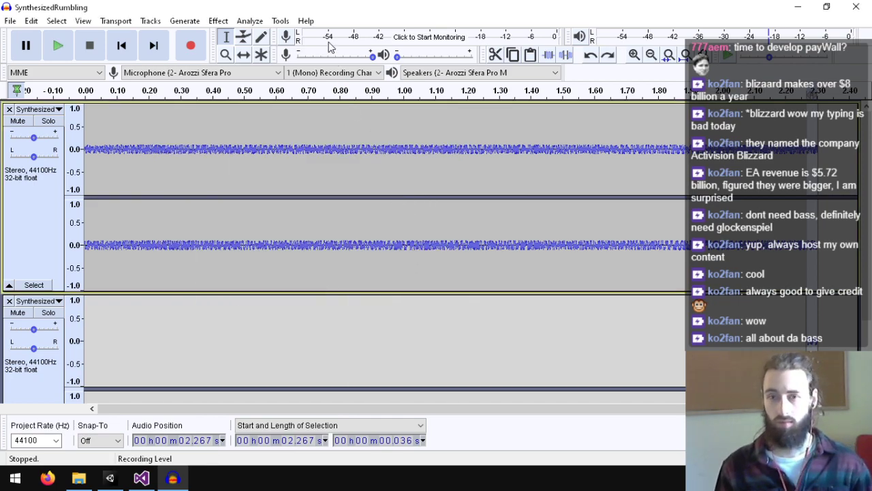
- Apply Crossfade Tracks to the 0.036 s selection with Constant Power 2, custom curve 1.000 and Automatic direction
{"action": "left_click", "coordinate": [218, 20]}
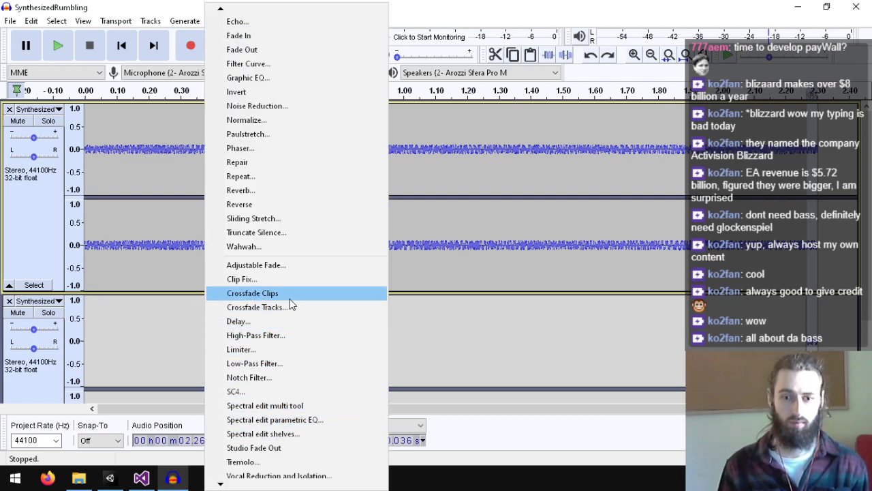
{"action": "left_click", "coordinate": [284, 307]}
{"action": "left_click_drag", "start_coordinate": [444, 187], "coordinate": [300, 169]}
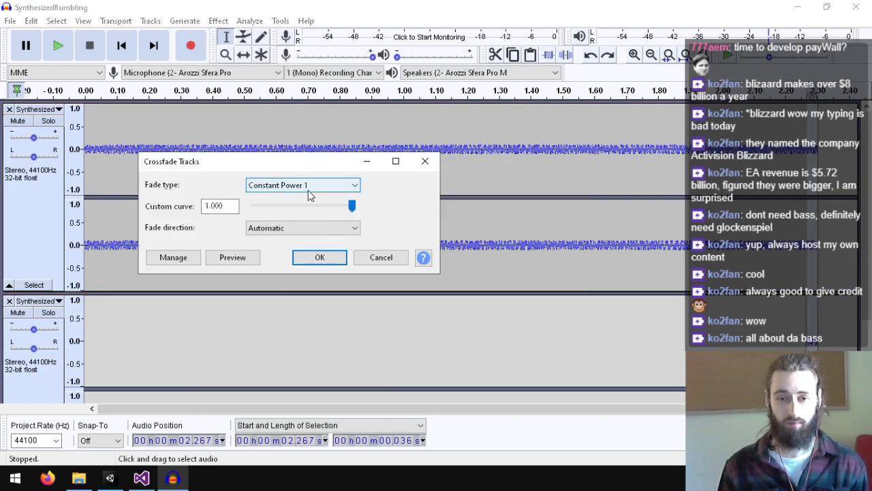
{"action": "left_click", "coordinate": [308, 188]}
{"action": "left_click", "coordinate": [294, 216]}
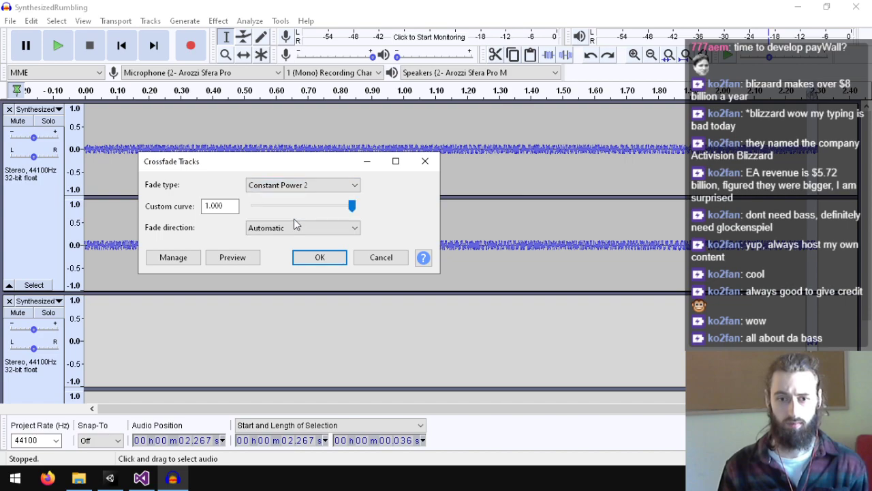
{"action": "left_click", "coordinate": [320, 258]}
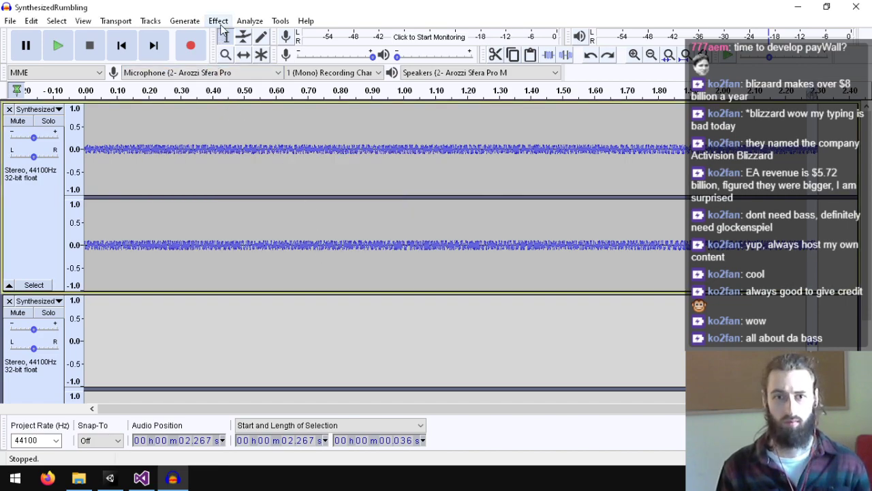
- Apply Crossfade Tracks to the 0.036 s selection with Constant Gain, custom curve 0.000 and Alternating In / Out direction
{"action": "left_click", "coordinate": [218, 22]}
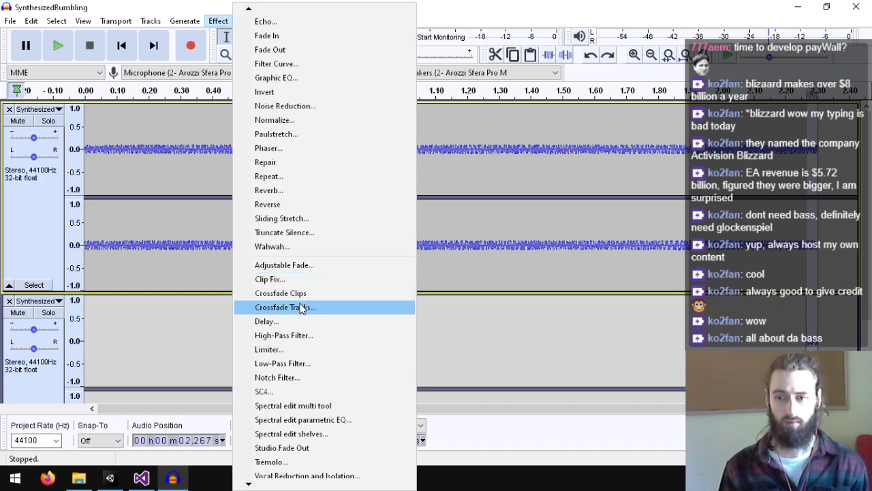
{"action": "left_click", "coordinate": [300, 308]}
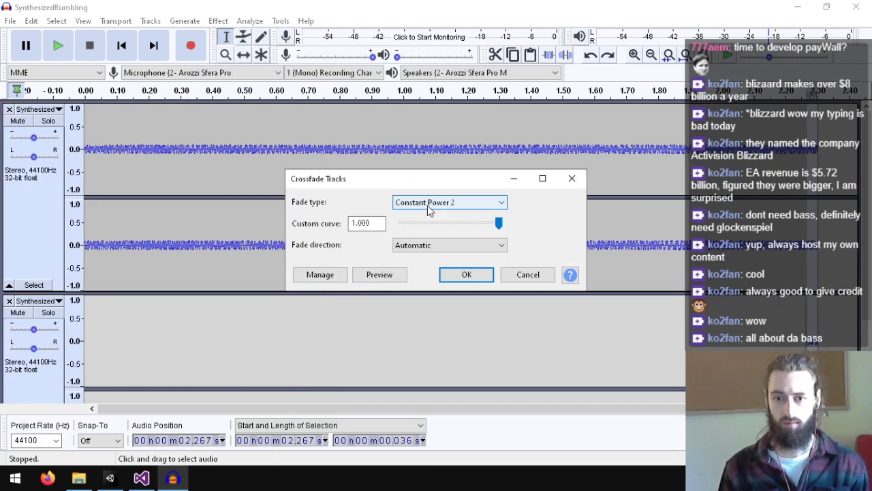
{"action": "left_click", "coordinate": [429, 205]}
{"action": "left_click", "coordinate": [419, 213]}
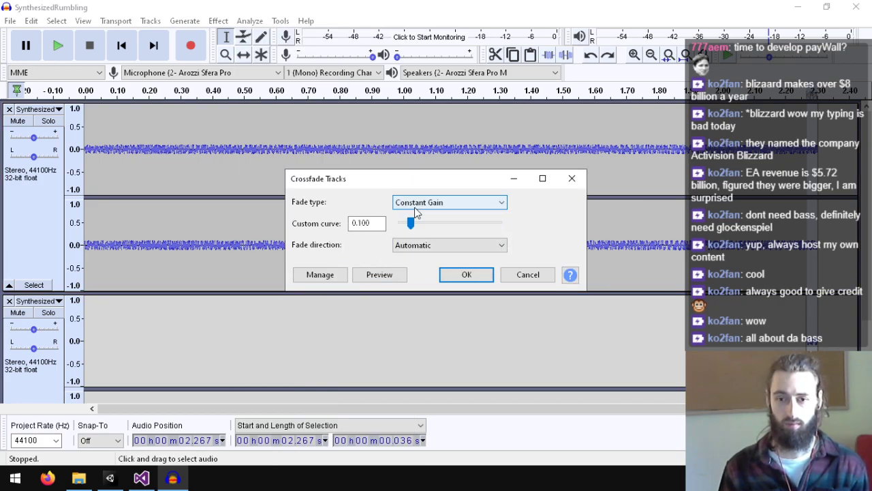
{"action": "left_click", "coordinate": [427, 202]}
{"action": "left_click", "coordinate": [419, 215]}
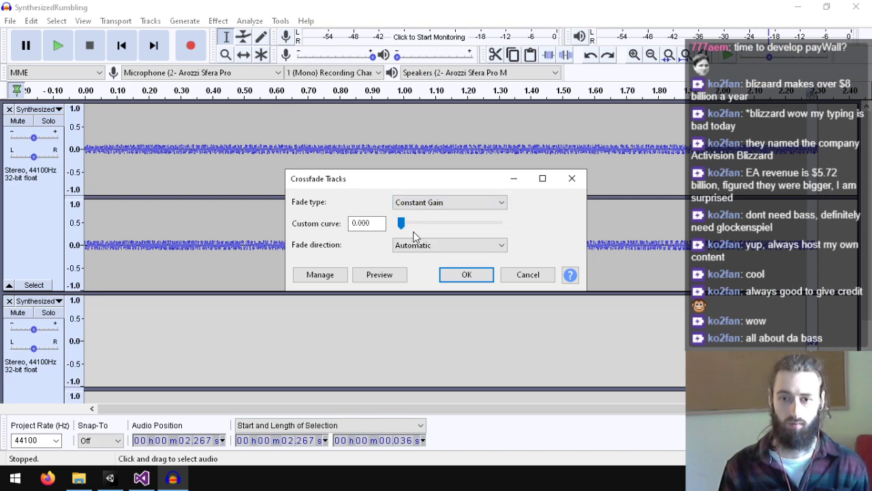
{"action": "left_click", "coordinate": [418, 245]}
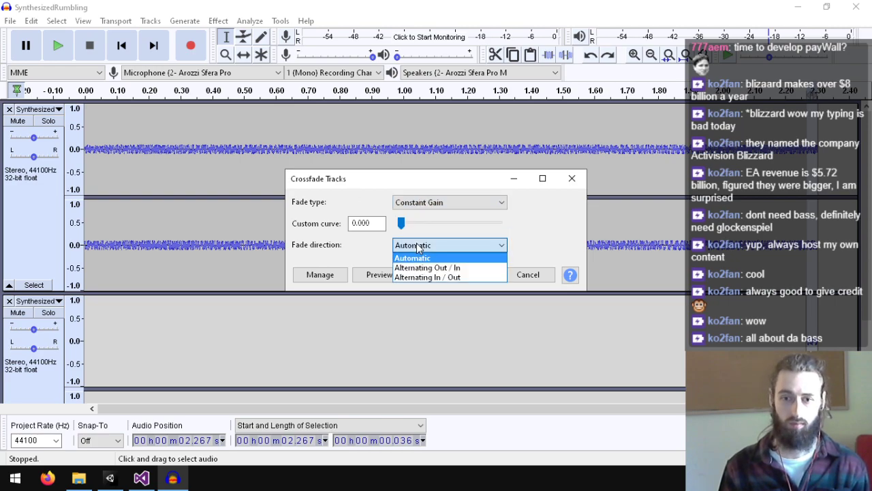
{"action": "left_click", "coordinate": [423, 277]}
{"action": "left_click", "coordinate": [477, 280]}
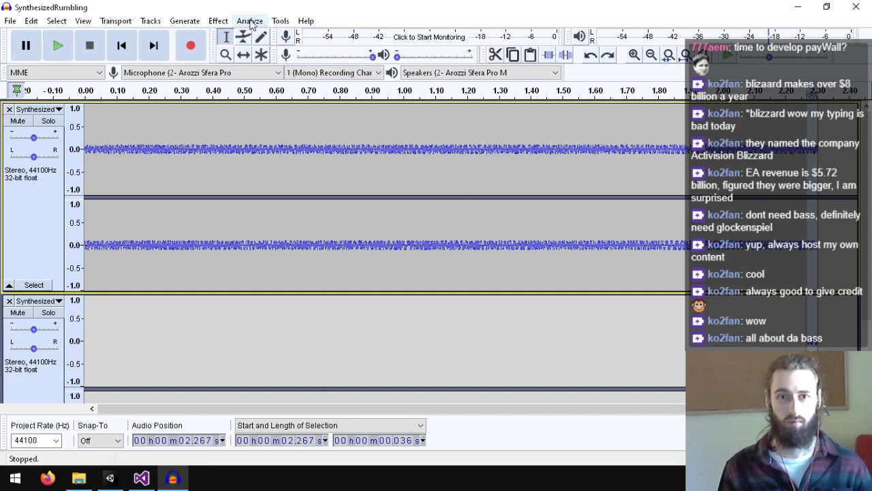
- Apply Crossfade Tracks to the 0.036 s selection with Constant Gain, custom curve 0.000 and Alternating Out / In direction
{"action": "left_click", "coordinate": [218, 21]}
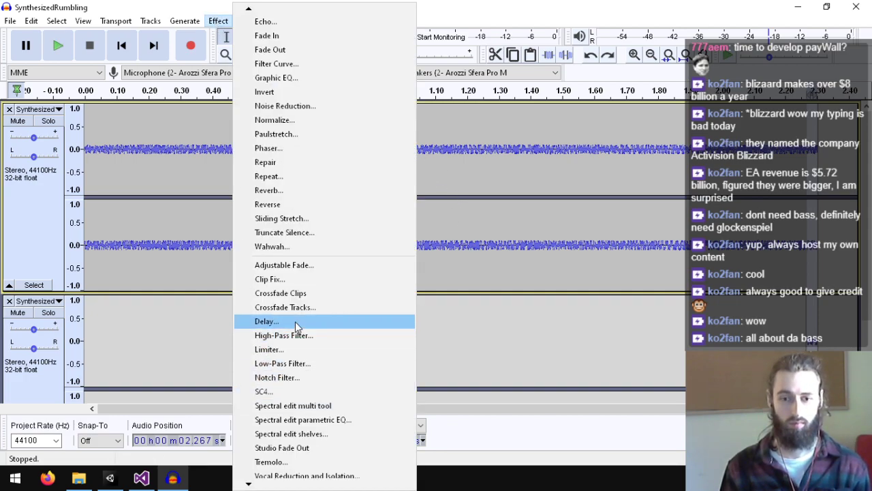
{"action": "left_click", "coordinate": [298, 307]}
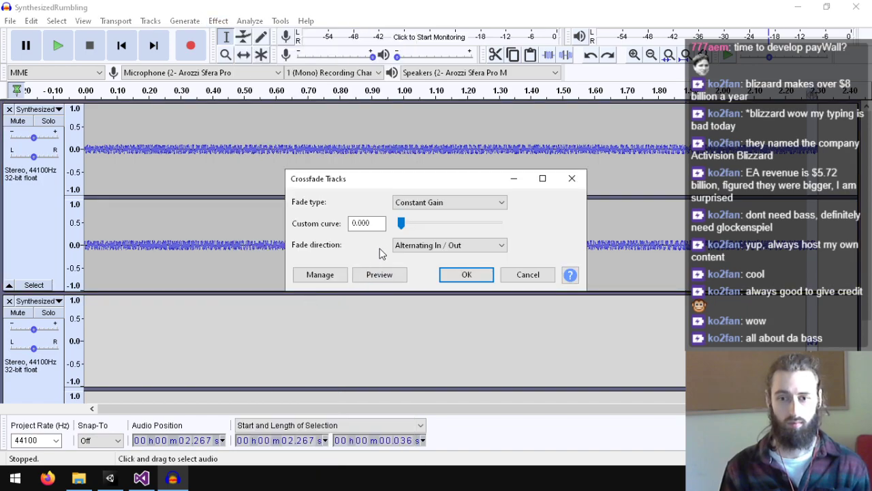
{"action": "left_click", "coordinate": [449, 245]}
{"action": "left_click", "coordinate": [436, 267]}
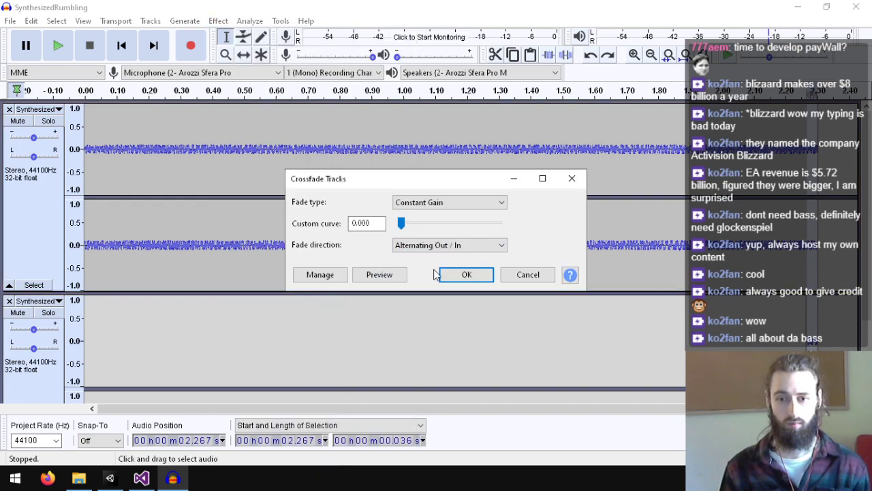
{"action": "left_click", "coordinate": [474, 275]}
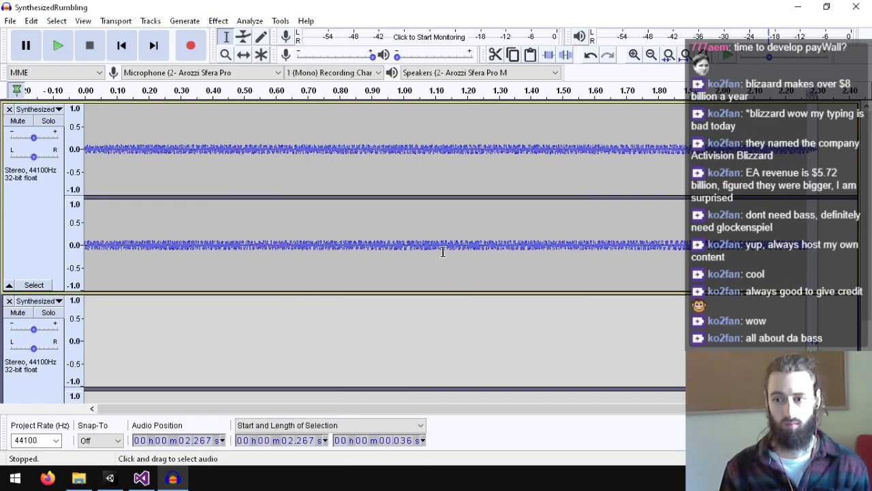
- Select the full length of both tracks and play them looped to check the crossfaded transition
{"action": "left_click", "coordinate": [32, 223]}
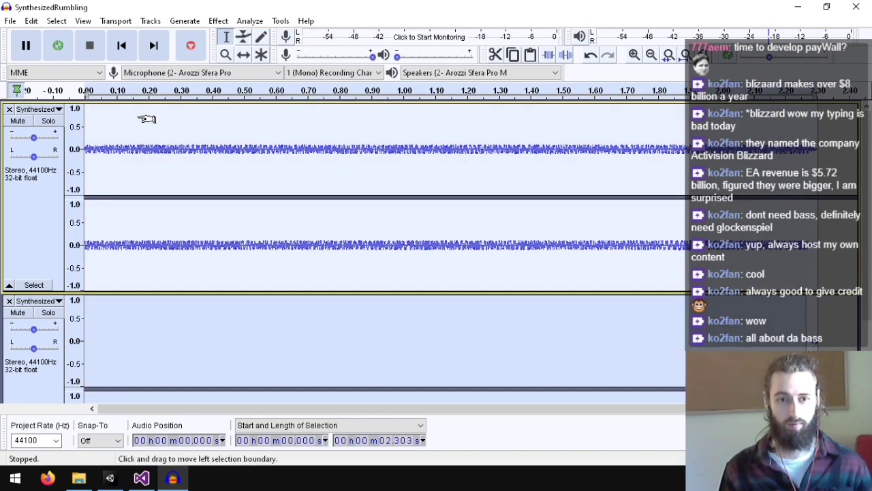
{"action": "key", "text": "space"}
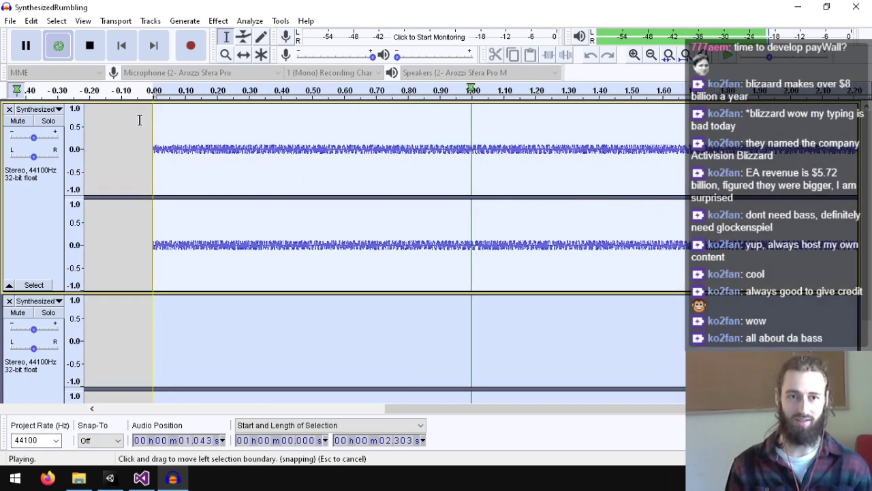
{"action": "key", "text": "space"}
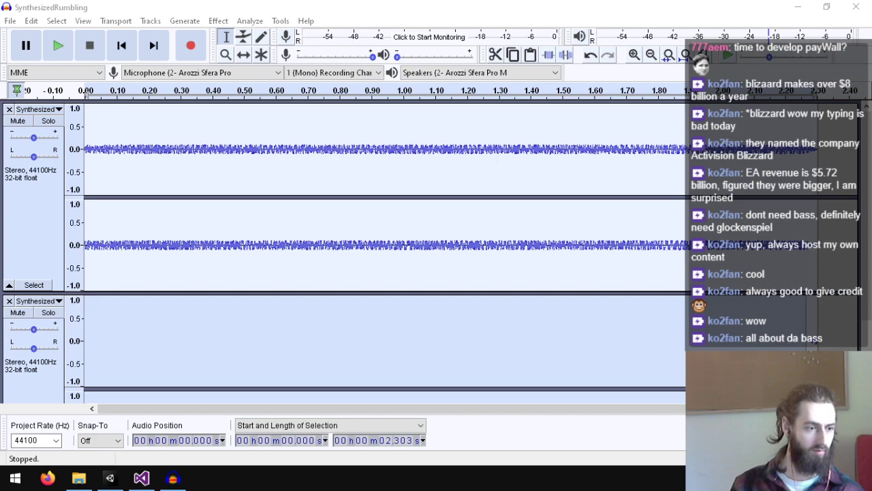
{"action": "key", "text": "alt+Tab"}
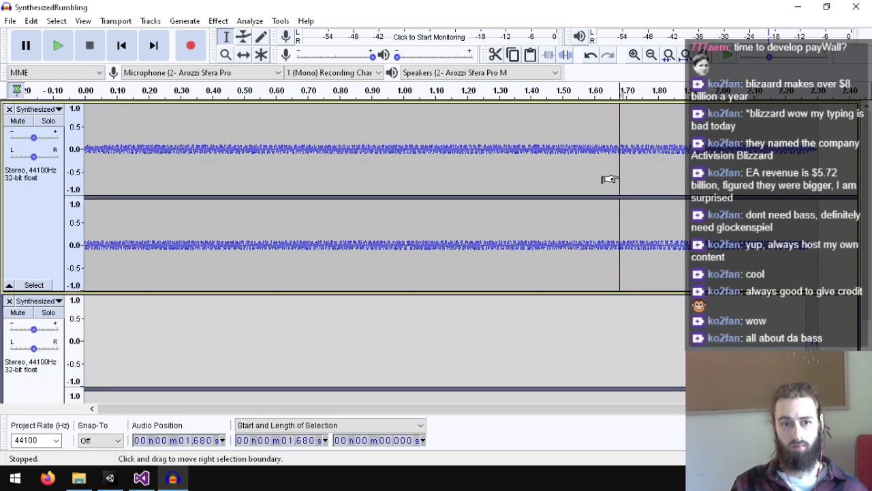
- Undo the last Crossfade Tracks effect
{"action": "left_click", "coordinate": [619, 177]}
{"action": "key", "text": "ctrl+z"}
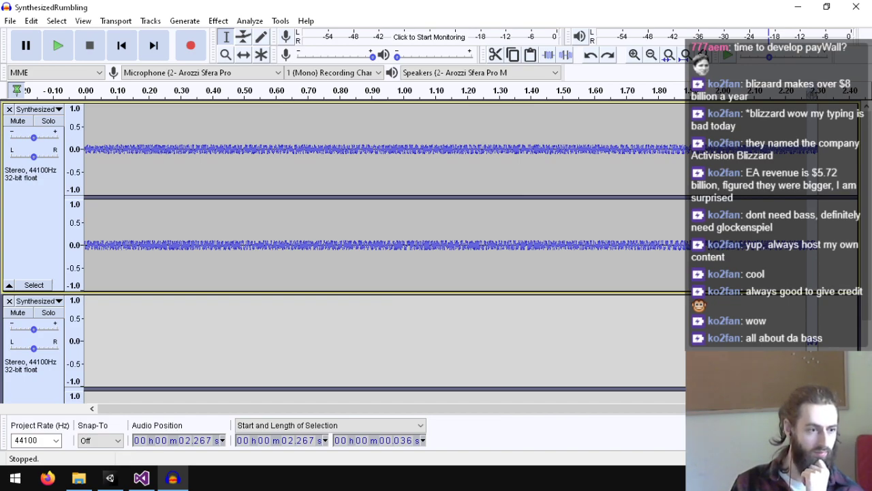
- Switch to Firefox and read the replies in the forum thread about the 'Pop' noise when looping
{"action": "key", "text": "alt+Tab"}
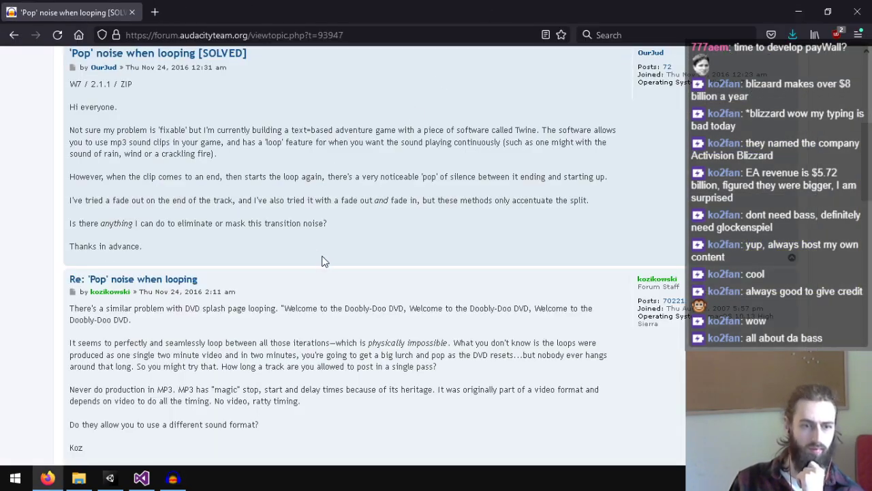
{"action": "scroll", "coordinate": [325, 262], "scroll_direction": "down", "scroll_amount": 2}
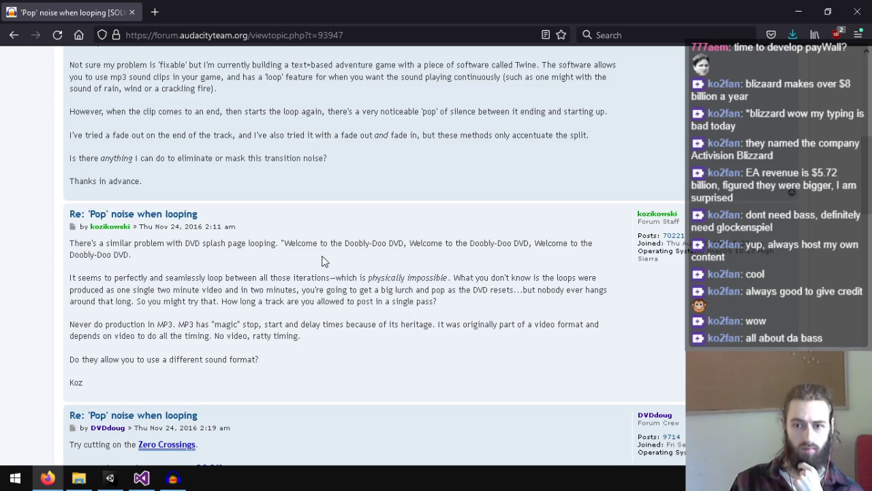
{"action": "scroll", "coordinate": [324, 261], "scroll_direction": "down", "scroll_amount": 5}
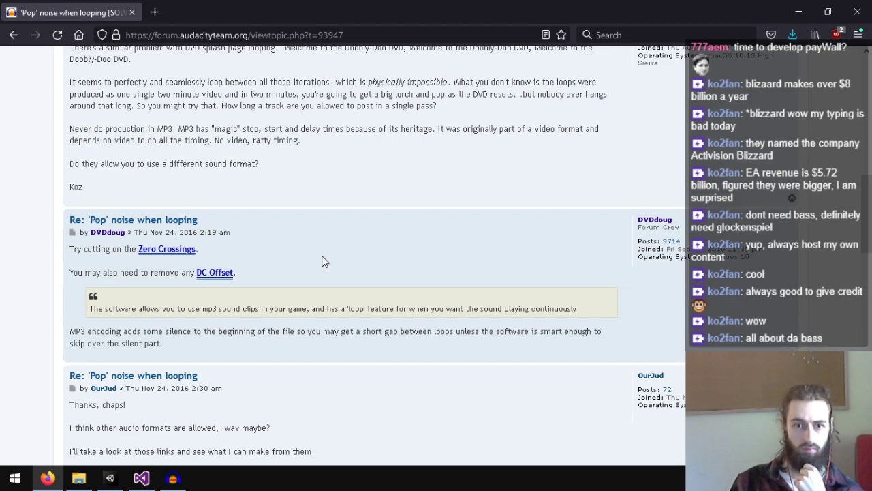
{"action": "scroll", "coordinate": [323, 261], "scroll_direction": "down", "scroll_amount": 2}
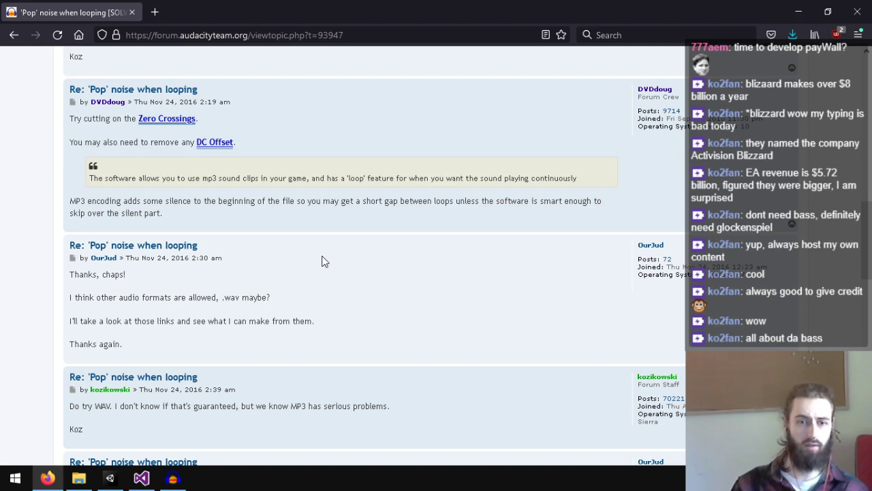
- Read the linked DC Offset manual page in a new tab, including how to remove the offset, and return to Audacity
{"action": "right_click", "coordinate": [203, 145]}
{"action": "left_click", "coordinate": [232, 152]}
{"action": "left_click", "coordinate": [184, 12]}
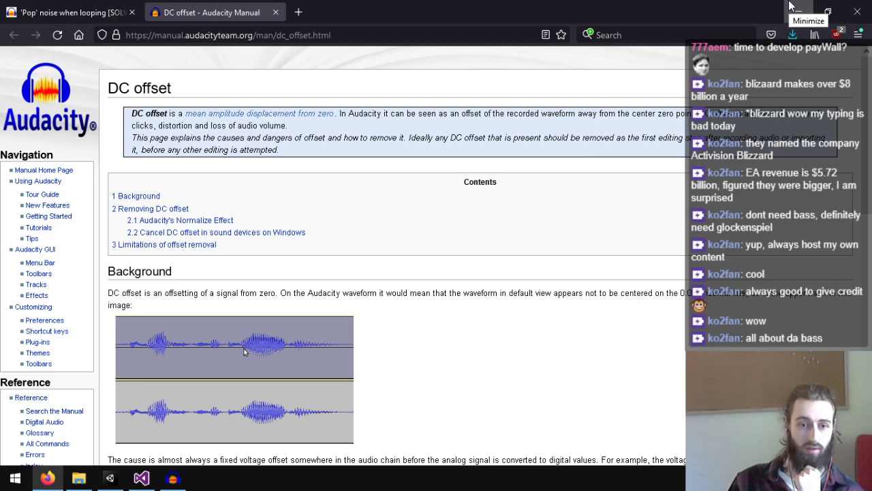
{"action": "scroll", "coordinate": [569, 206], "scroll_direction": "down", "scroll_amount": 5}
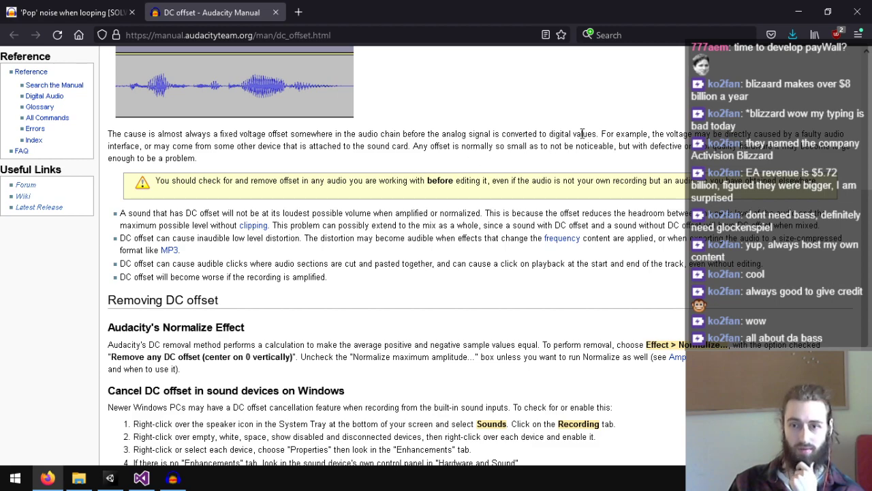
{"action": "left_click", "coordinate": [799, 12]}
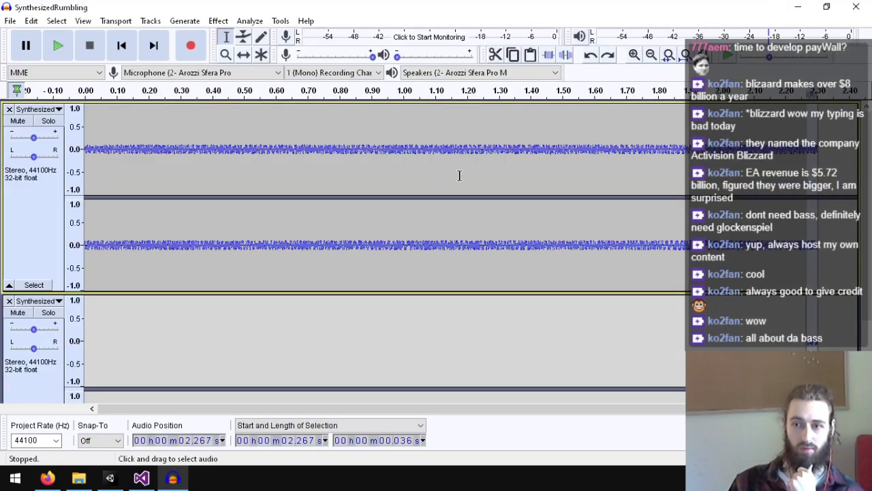
- Remove the second track from the project, leaving only the main rumbling track
{"action": "left_click", "coordinate": [341, 116]}
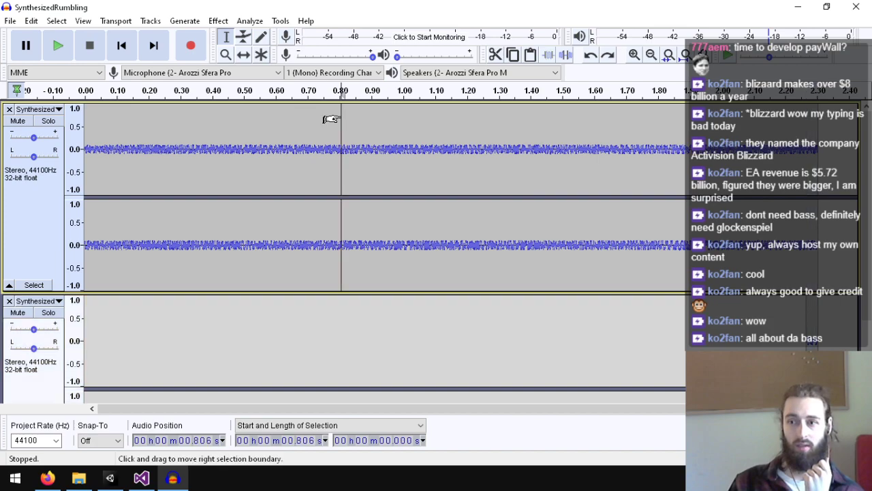
{"action": "left_click", "coordinate": [9, 301]}
{"action": "left_click", "coordinate": [218, 21]}
{"action": "left_click", "coordinate": [193, 6]}
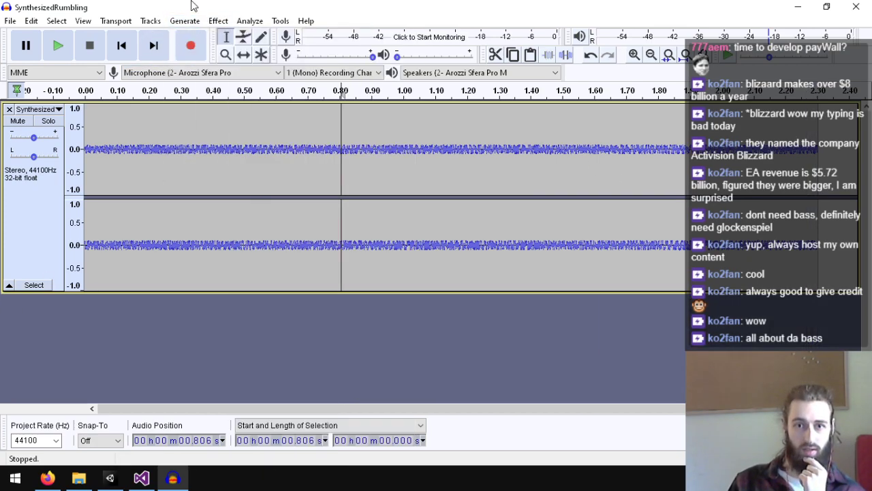
{"action": "left_click", "coordinate": [250, 22]}
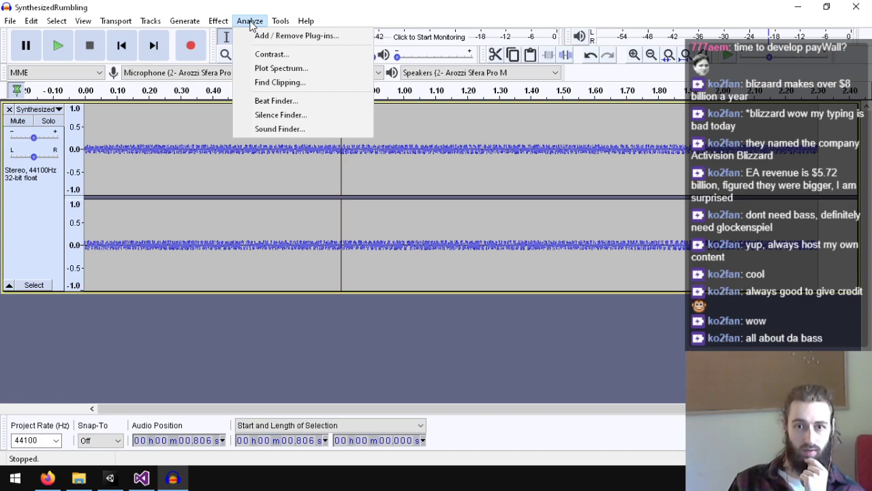
{"action": "mouse_move", "coordinate": [277, 26]}
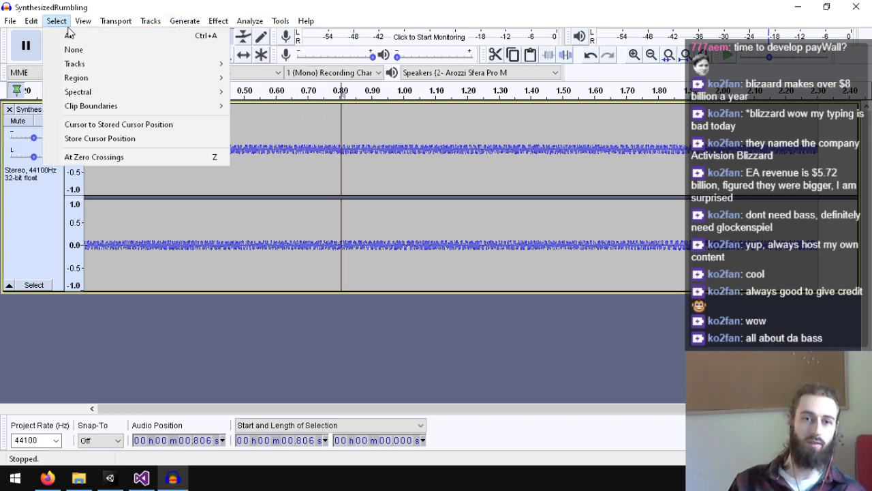
{"action": "mouse_move", "coordinate": [83, 26]}
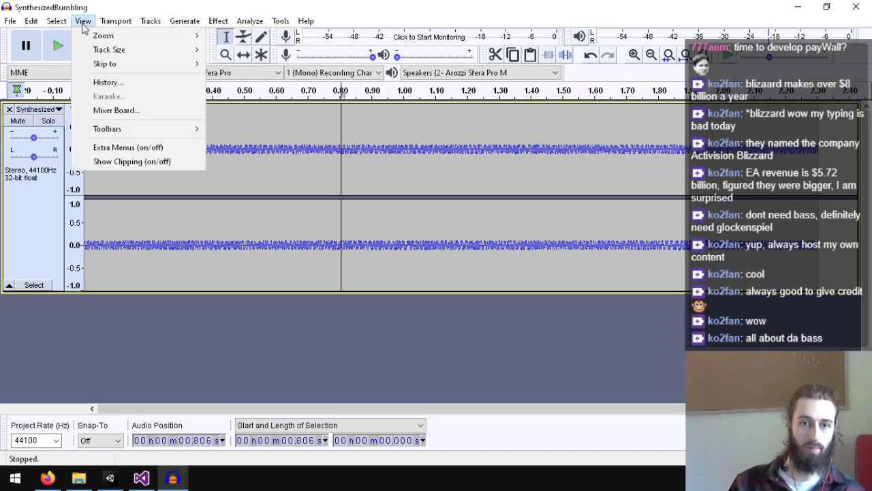
{"action": "left_click", "coordinate": [161, 158]}
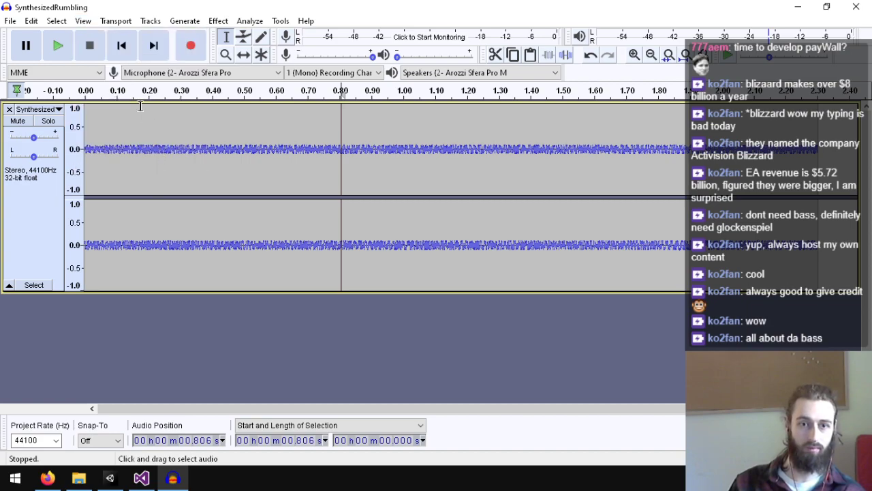
{"action": "left_click", "coordinate": [116, 21]}
{"action": "mouse_move", "coordinate": [83, 21]}
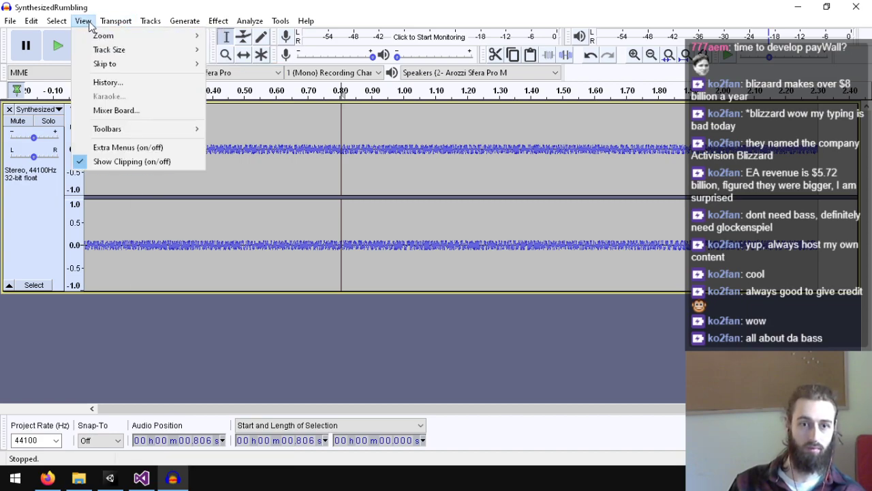
{"action": "left_click", "coordinate": [152, 161]}
- Find the At Zero Crossings command and apply it to the cursor placed at 0.806 s
{"action": "left_click", "coordinate": [151, 22]}
{"action": "mouse_move", "coordinate": [182, 26]}
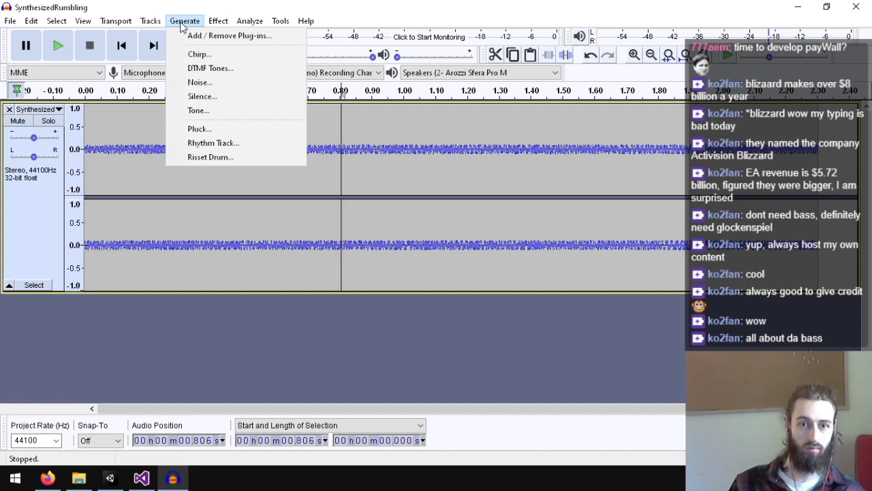
{"action": "mouse_move", "coordinate": [218, 22]}
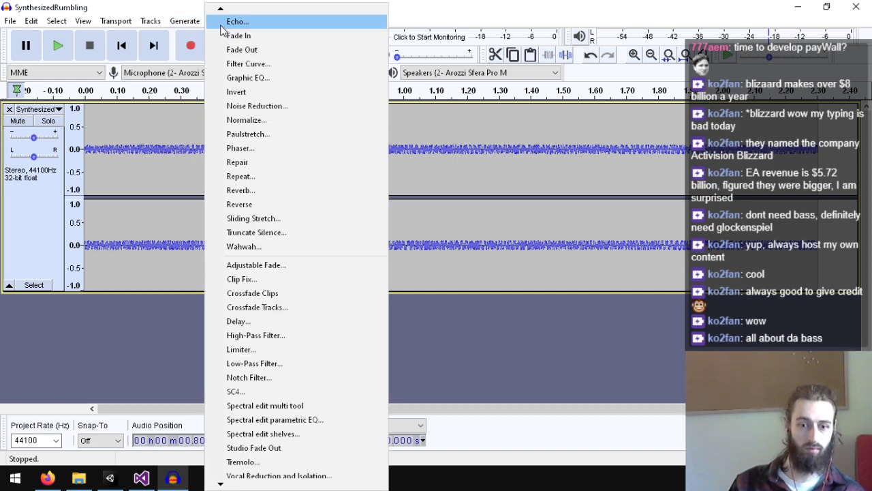
{"action": "mouse_move", "coordinate": [119, 25]}
{"action": "mouse_move", "coordinate": [153, 21]}
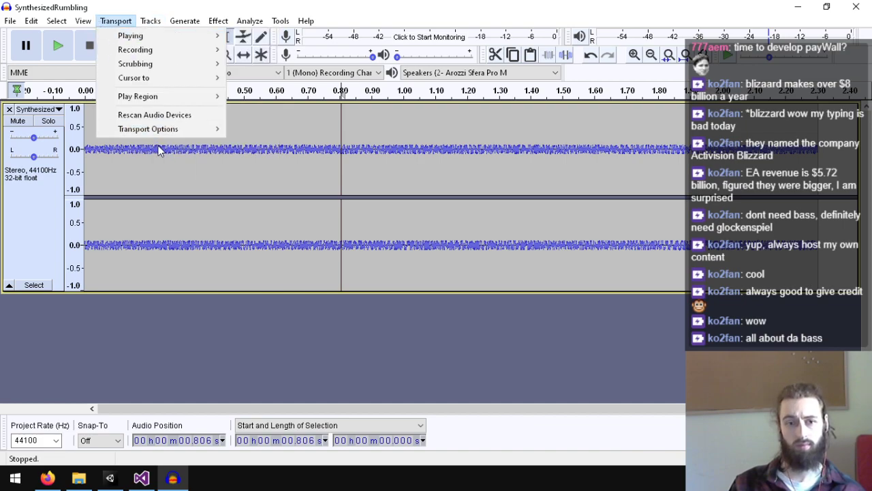
{"action": "mouse_move", "coordinate": [66, 22]}
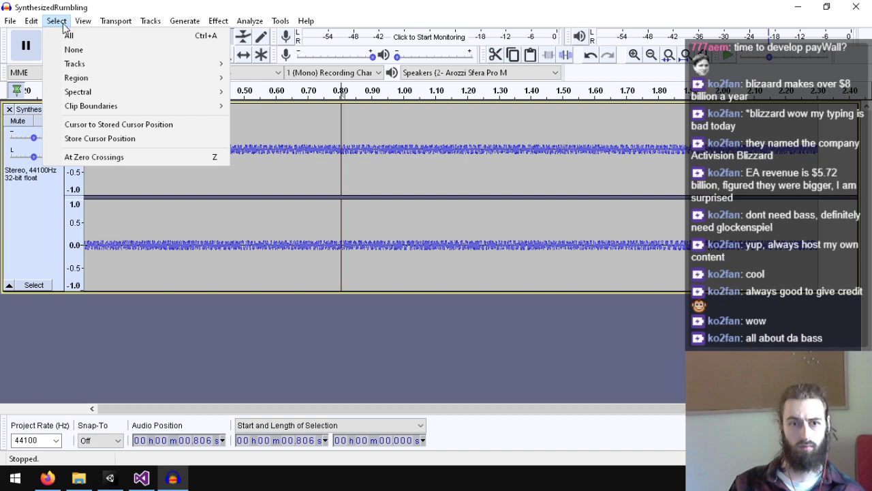
{"action": "mouse_move", "coordinate": [115, 82]}
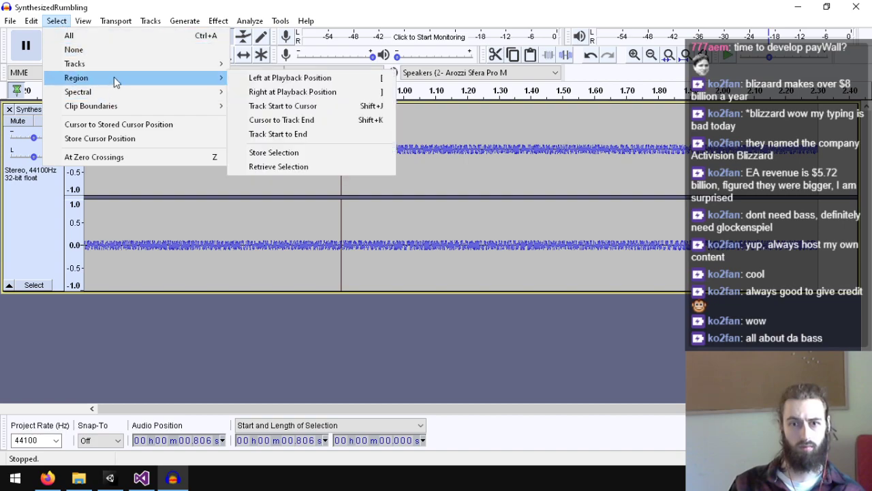
{"action": "left_click", "coordinate": [121, 158]}
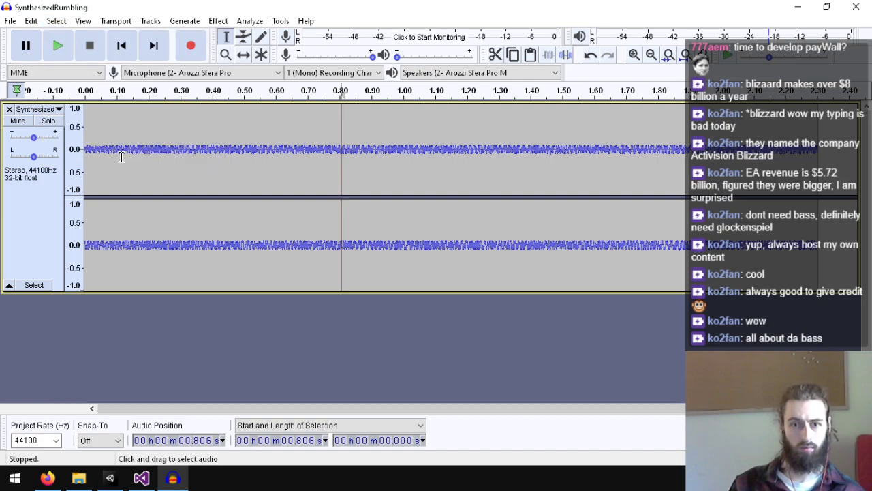
- Place the cursor at about 2.04 s on the track and snap it with At Zero Crossings
{"action": "left_click", "coordinate": [606, 147]}
{"action": "left_click", "coordinate": [715, 144]}
{"action": "left_click", "coordinate": [773, 141]}
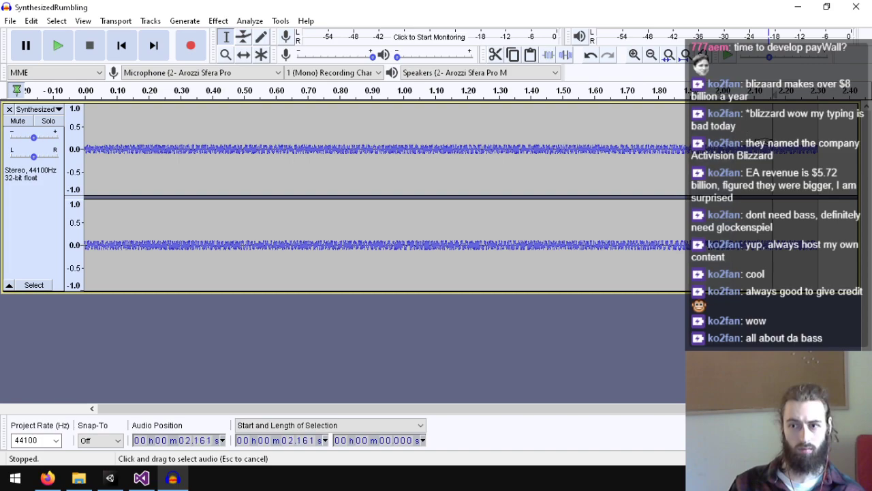
{"action": "left_click", "coordinate": [733, 139]}
{"action": "left_click", "coordinate": [41, 22]}
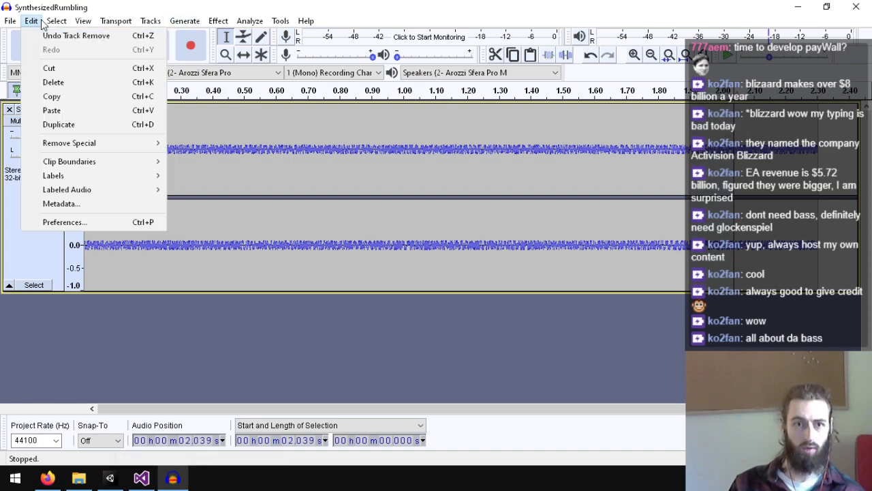
{"action": "mouse_move", "coordinate": [57, 21]}
{"action": "left_click", "coordinate": [98, 160]}
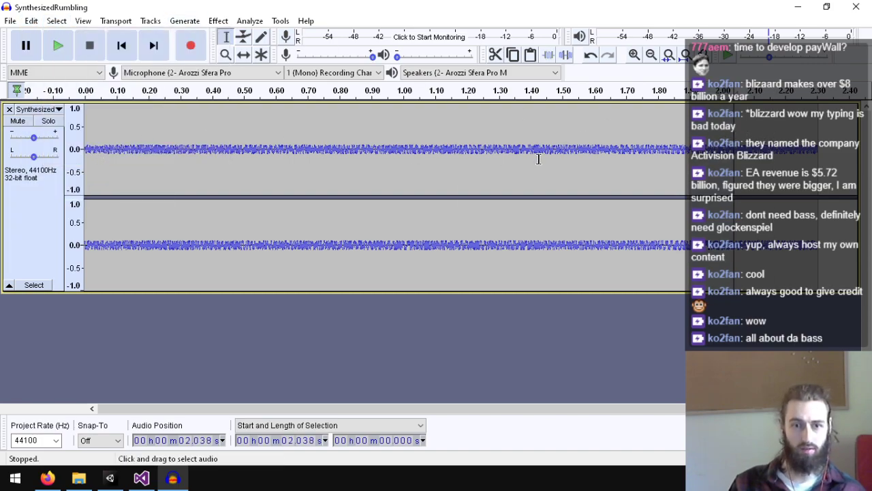
- Try cursor positions near the track's end, from 2.073 s up to 2.261 s
{"action": "left_click", "coordinate": [737, 136]}
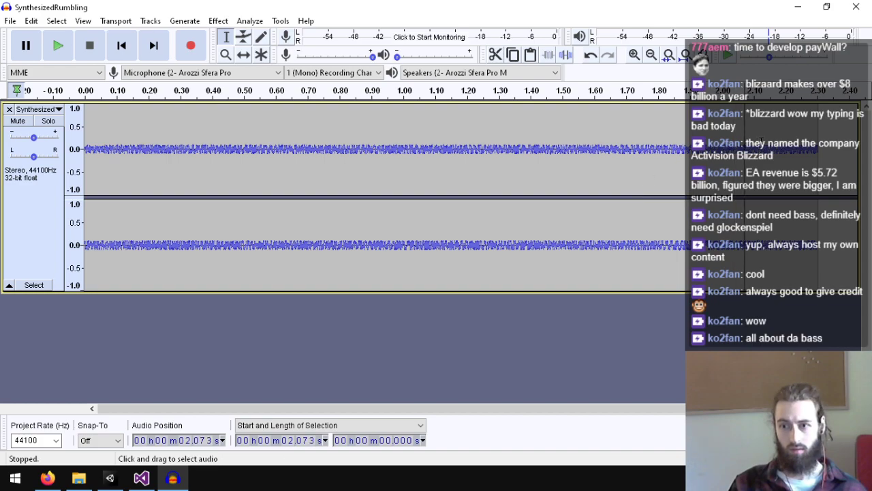
{"action": "left_click", "coordinate": [738, 135]}
{"action": "left_click", "coordinate": [777, 134]}
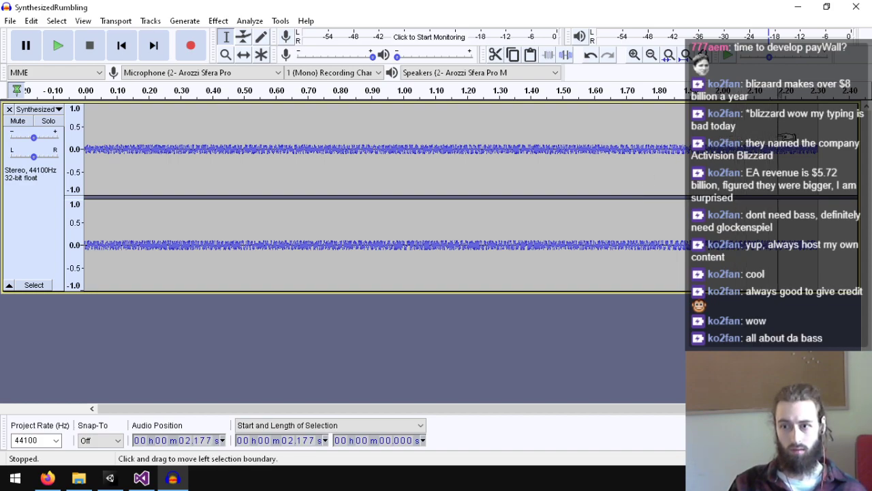
{"action": "left_click", "coordinate": [780, 133]}
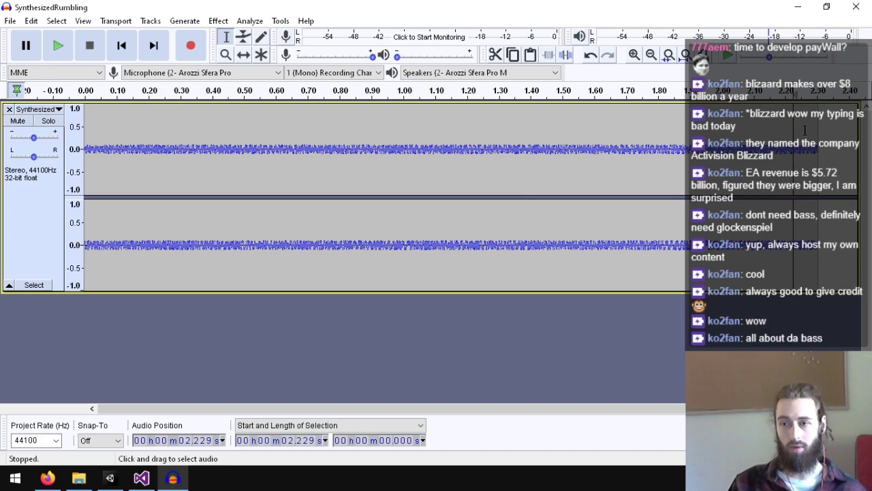
{"action": "left_click", "coordinate": [805, 132]}
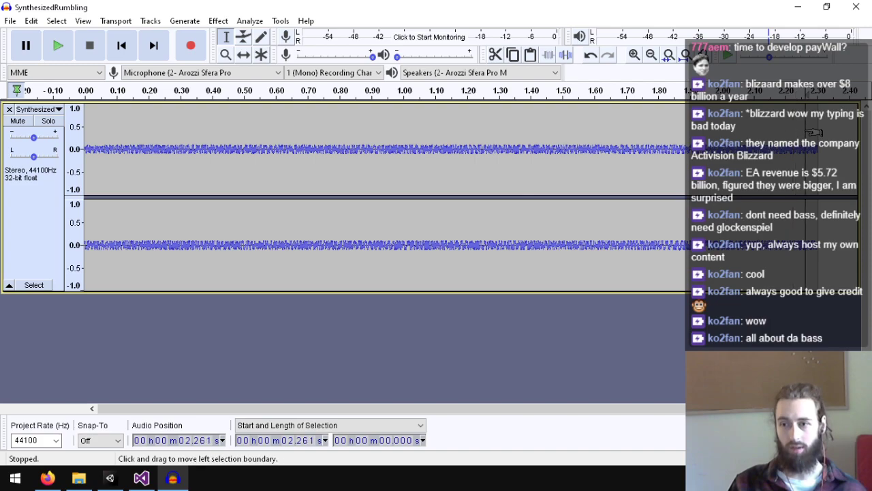
- Delete a 0.017 s selection starting at 0.001 s from the beginning of the track
{"action": "left_click", "coordinate": [87, 127]}
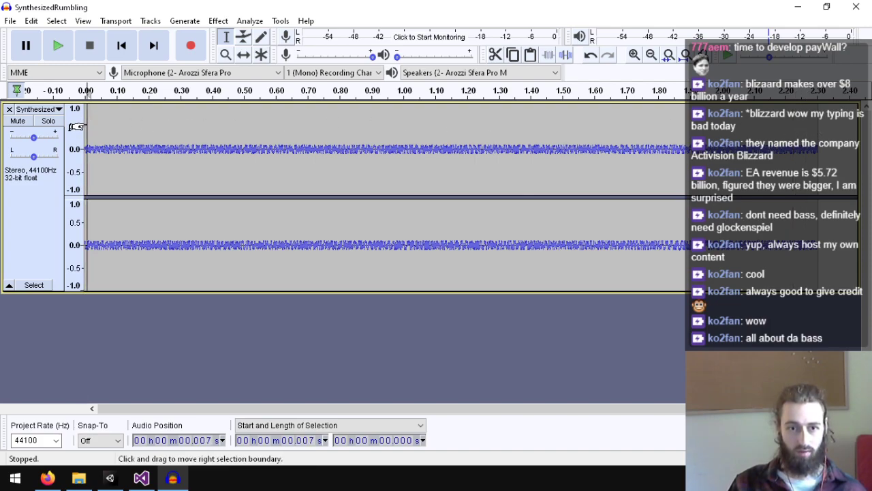
{"action": "left_click", "coordinate": [85, 127]}
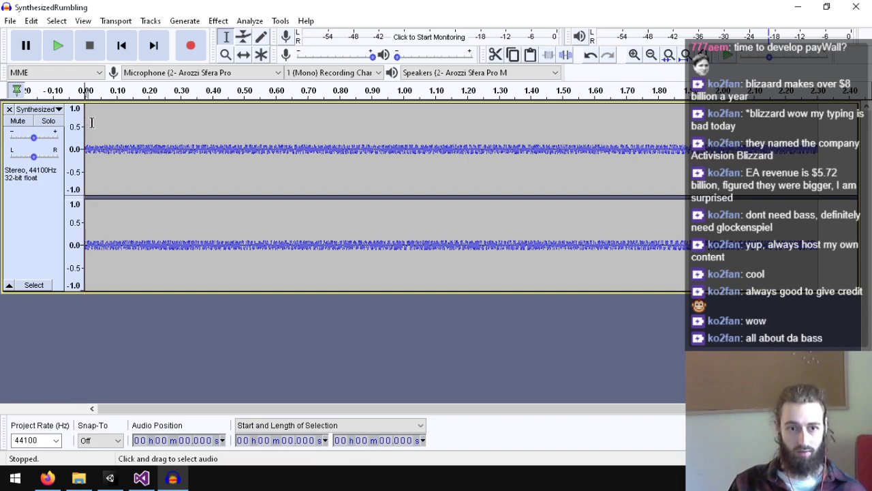
{"action": "left_click", "coordinate": [87, 122]}
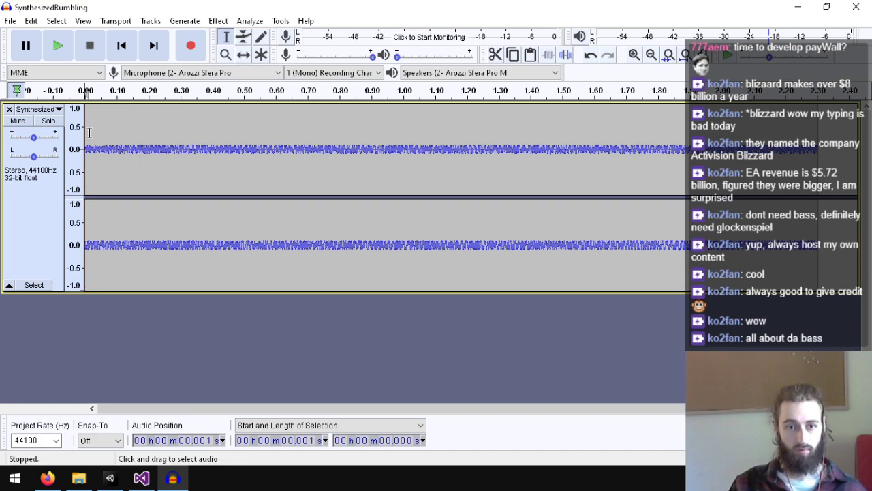
{"action": "left_click", "coordinate": [91, 133]}
{"action": "left_click", "coordinate": [95, 135]}
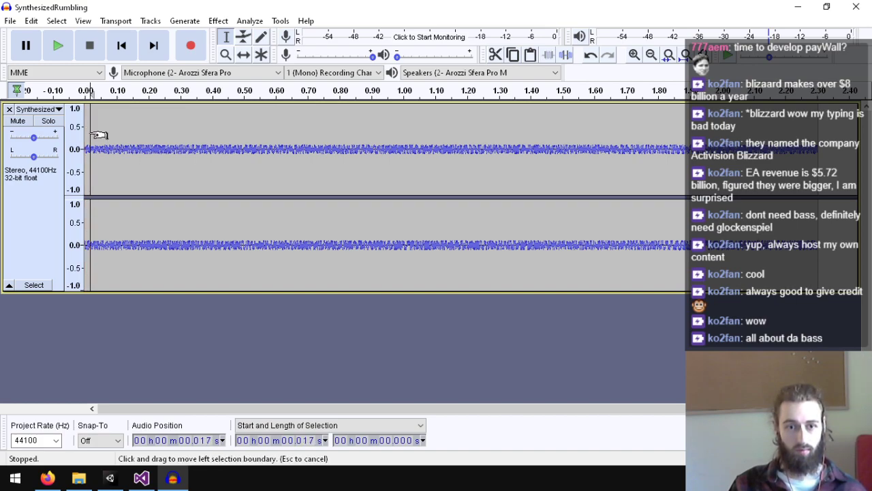
{"action": "left_click_drag", "start_coordinate": [97, 134], "coordinate": [81, 111]}
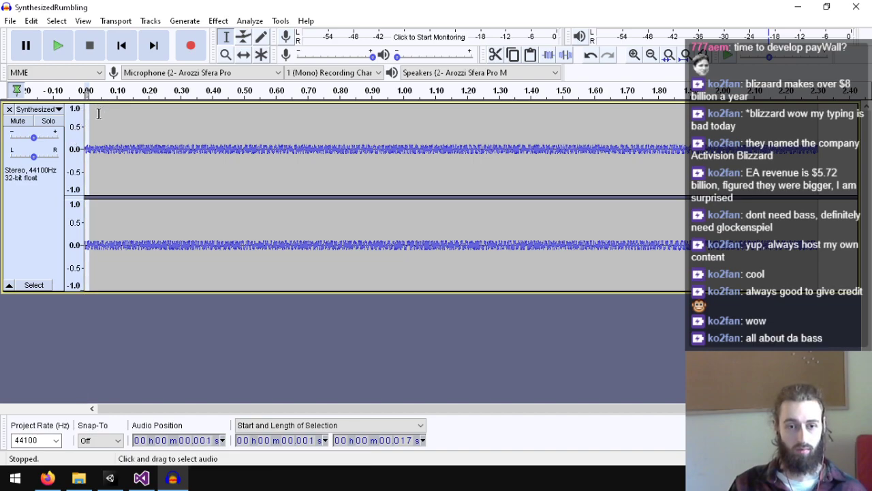
{"action": "key", "text": "Delete"}
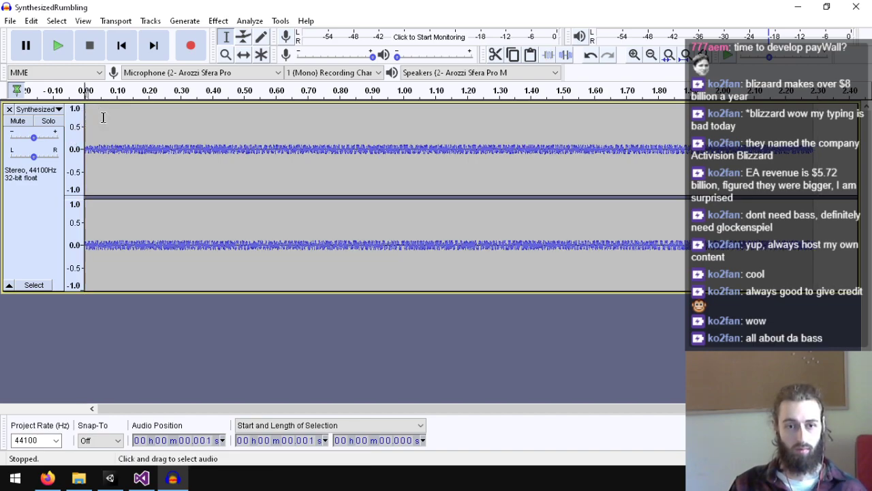
- Delete the short stretch of audio at the track's end, a 0.029 s selection starting at 2.275 s
{"action": "left_click", "coordinate": [810, 130]}
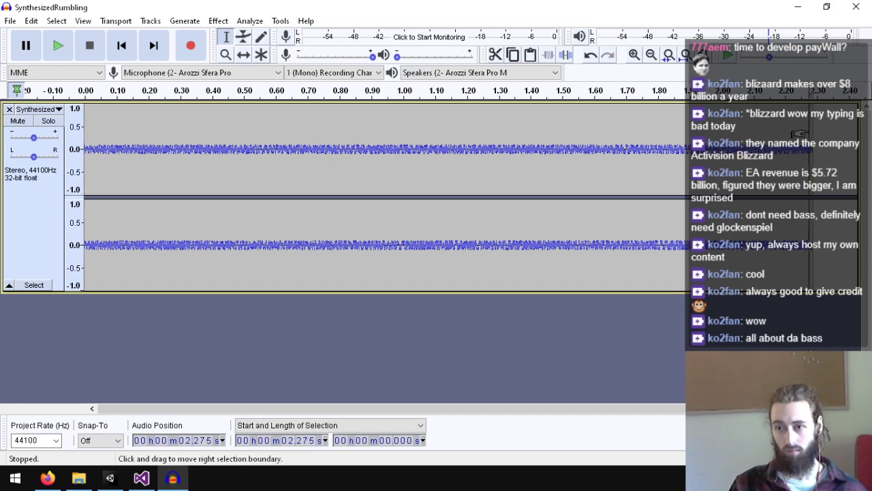
{"action": "left_click_drag", "start_coordinate": [798, 133], "coordinate": [810, 134]}
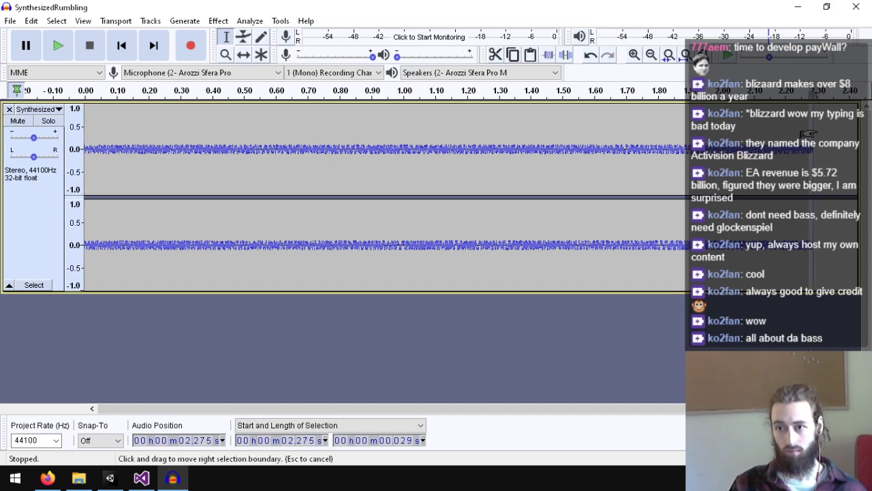
{"action": "key", "text": "Delete"}
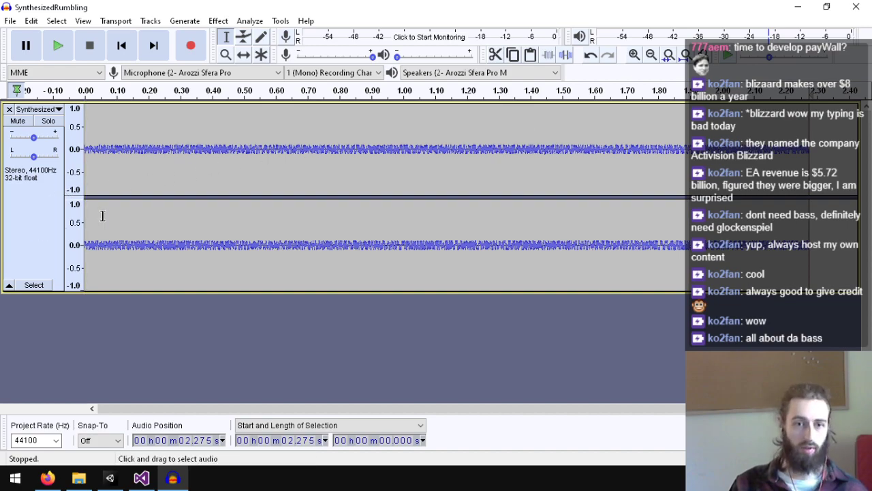
- Play the trimmed rumbling track in a loop to check the seam, and stop playback
{"action": "key", "text": "shift"}
{"action": "key", "text": "shift+space"}
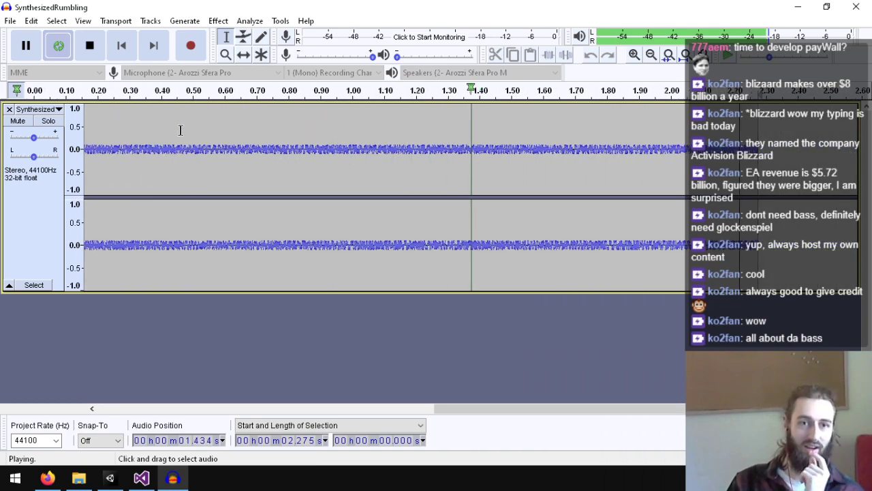
{"action": "left_click", "coordinate": [89, 45]}
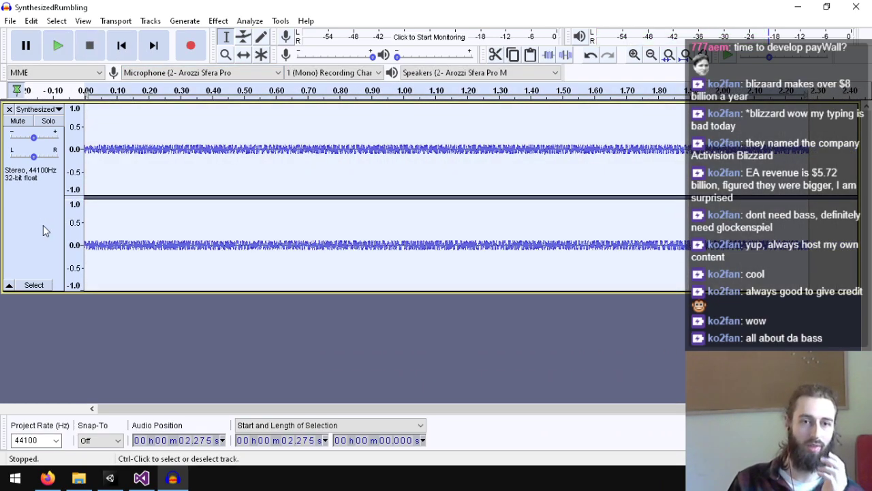
- Export the whole track as OGG over SynthesizedRumbling.ogg and close Audacity
{"action": "left_click", "coordinate": [43, 227]}
{"action": "left_click", "coordinate": [11, 21]}
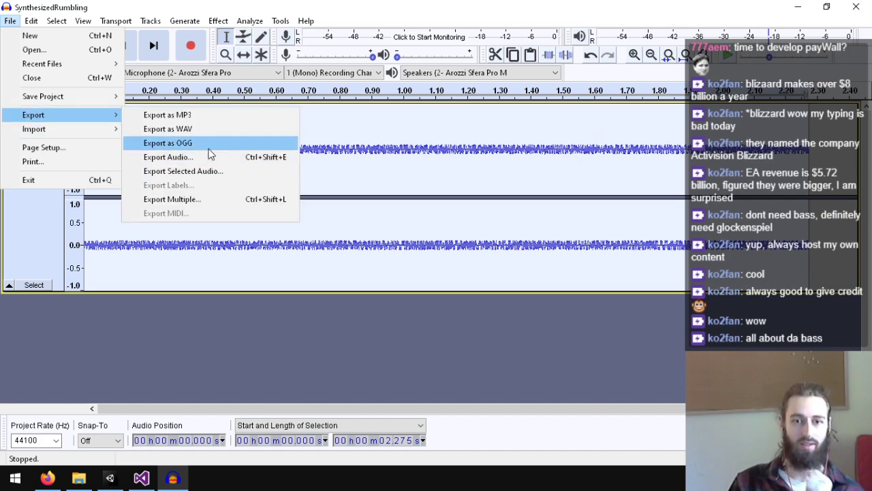
{"action": "left_click", "coordinate": [176, 142]}
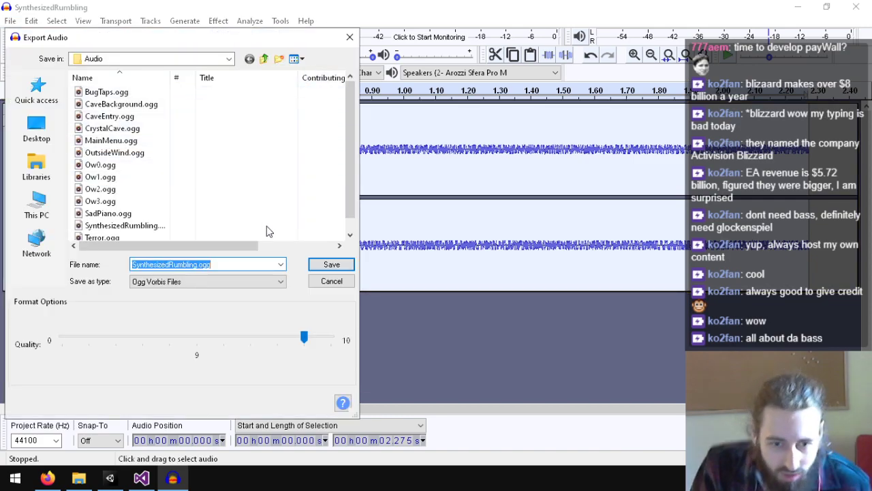
{"action": "left_click", "coordinate": [332, 264]}
{"action": "left_click", "coordinate": [526, 243]}
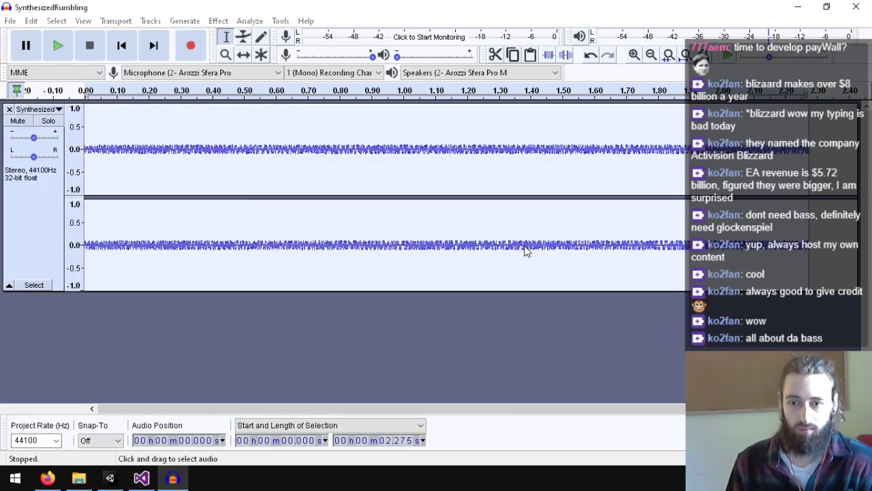
{"action": "left_click", "coordinate": [485, 359]}
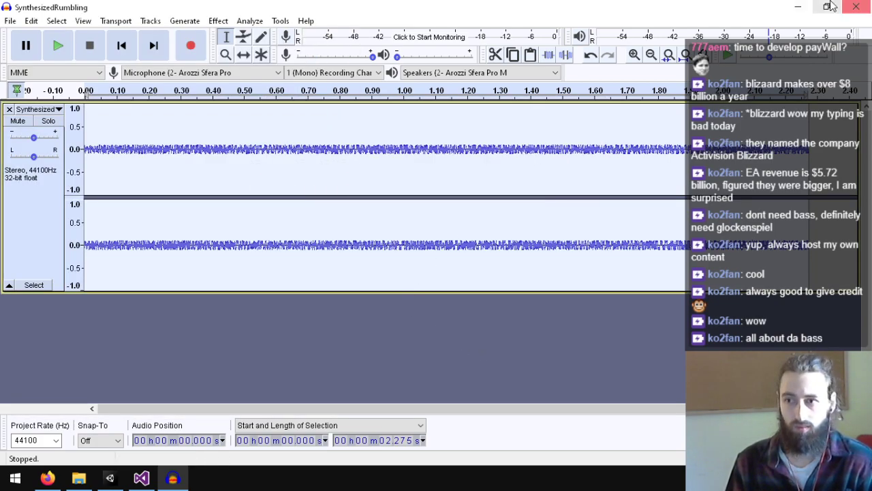
{"action": "left_click", "coordinate": [855, 6]}
{"action": "left_click", "coordinate": [463, 235]}
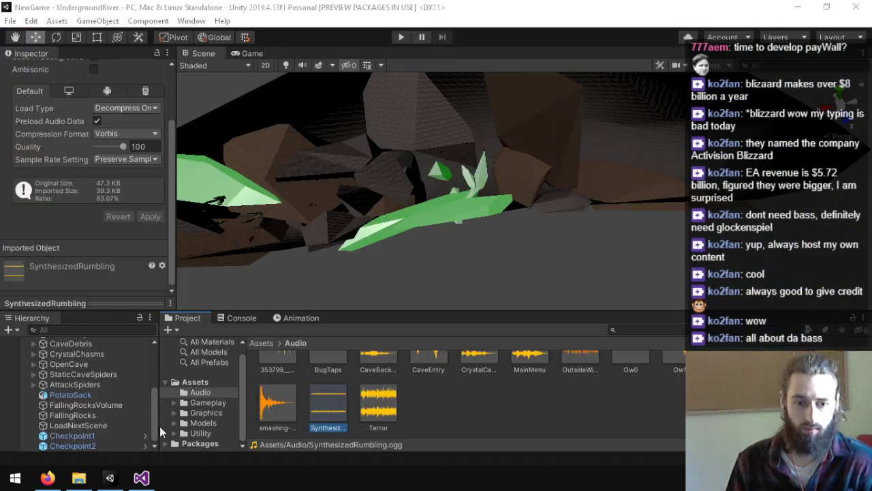
- Playtest the UndergroundRiver scene in Unity to listen to the re-exported rumbling near the falling rocks
{"action": "left_click_drag", "start_coordinate": [397, 161], "coordinate": [428, 63]}
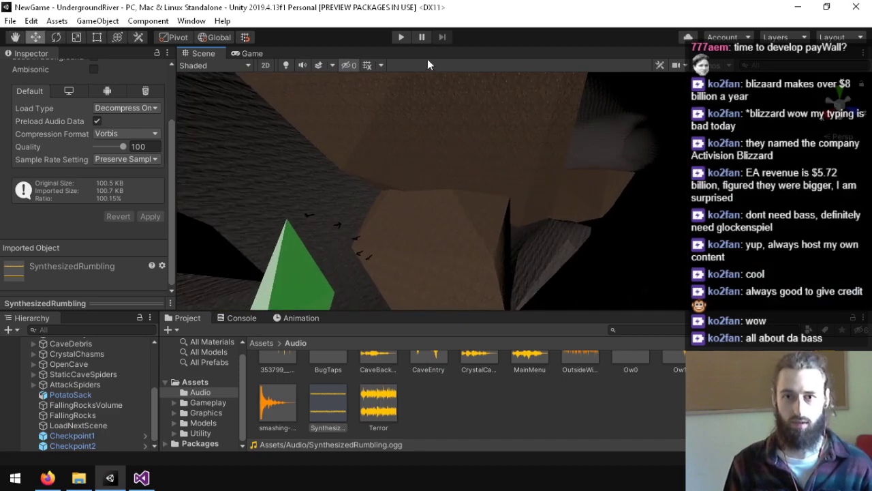
{"action": "left_click", "coordinate": [400, 39]}
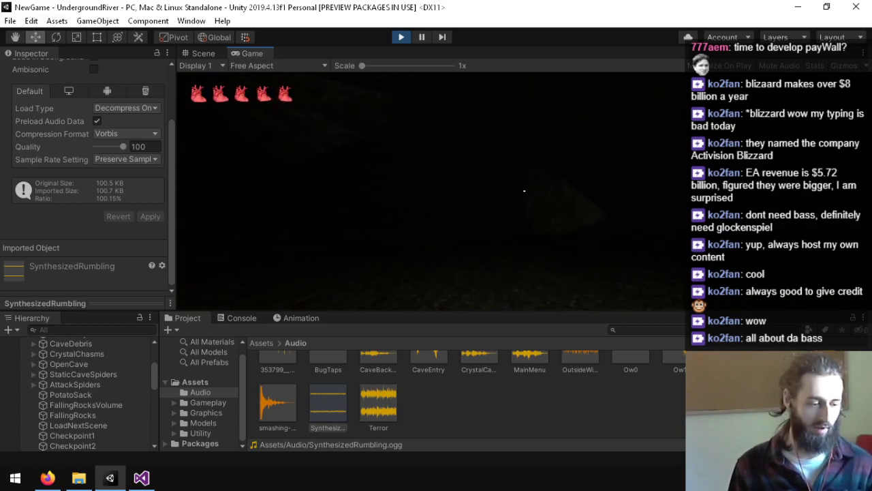
{"action": "key", "text": "ctrl+p"}
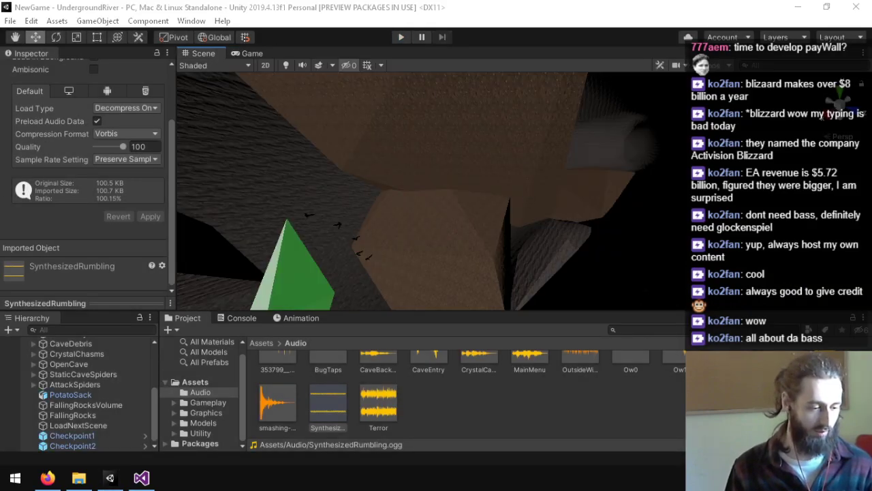
{"action": "left_click", "coordinate": [442, 140]}
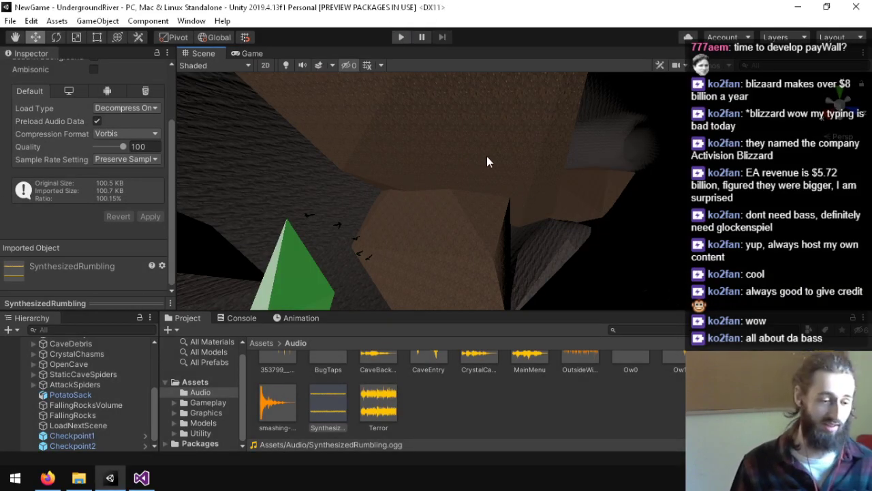
{"action": "key", "text": "ctrl+p"}
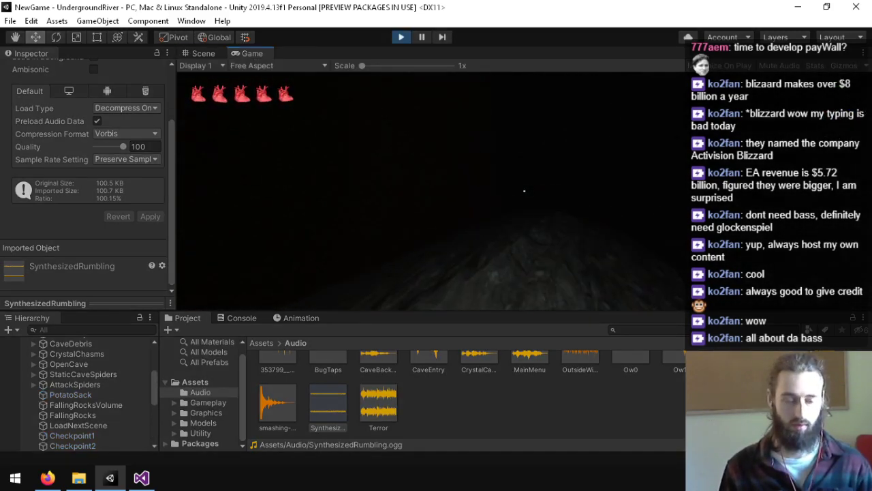
{"action": "key", "text": "w"}
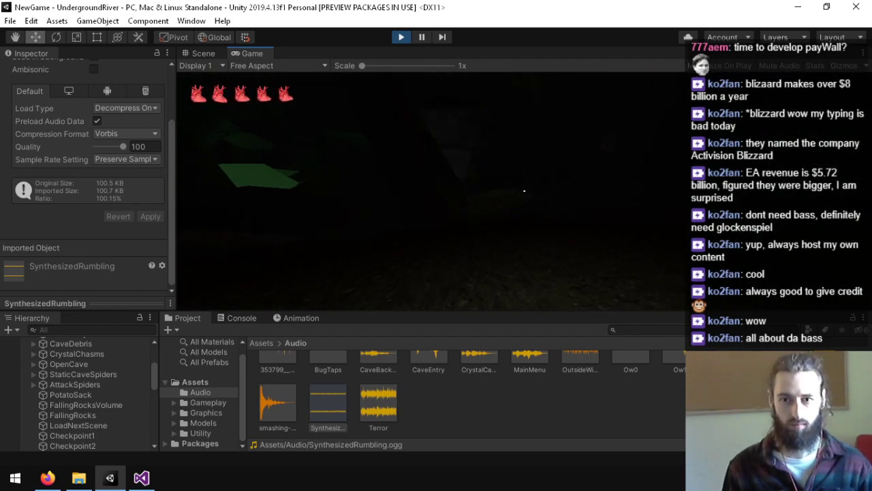
{"action": "key", "text": "ctrl+p"}
- In FallingRocks.cs in Visual Studio, change the assigned property rumbling.volume to rumbling.pitch
{"action": "left_click", "coordinate": [141, 478]}
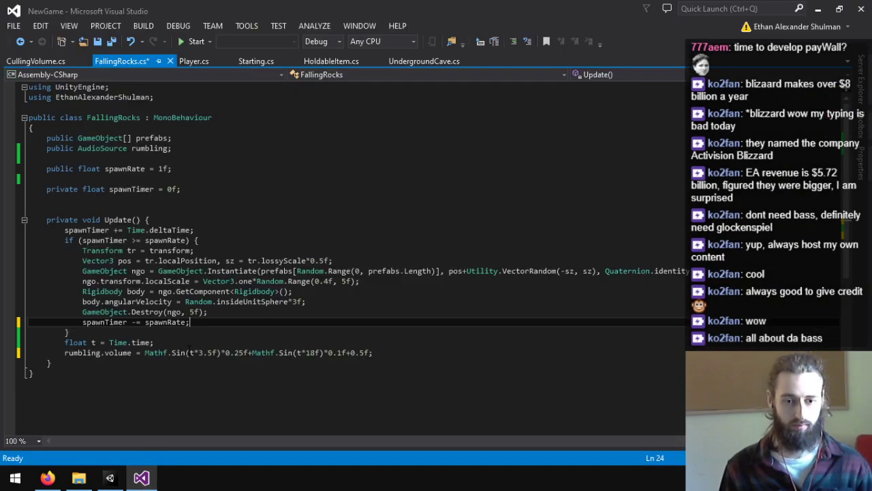
{"action": "key", "text": "ctrl+shift+Left"}
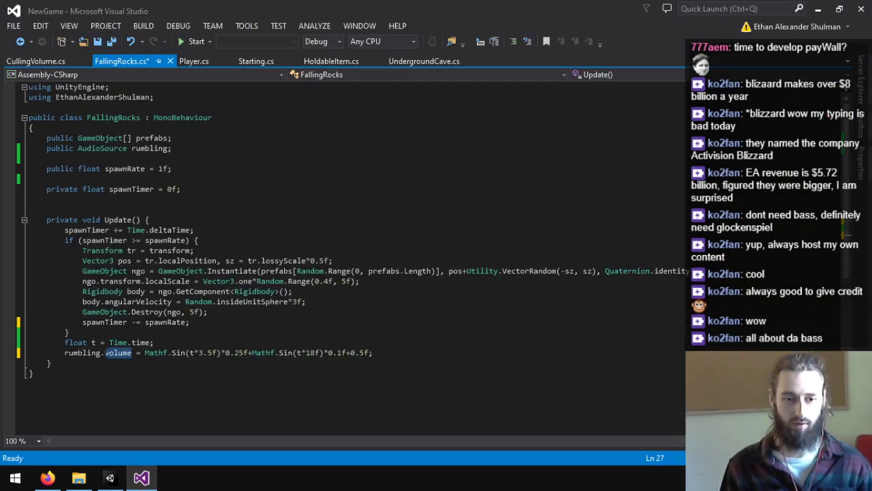
{"action": "key", "text": "BackSpace"}
{"action": "type", "text": "pitch"}
- Set the rumbling pitch to 1f+Mathf.Sin(t*16f)*0.05f, comment out the old sine expression, and save the script
{"action": "key", "text": "ctrl+Right"}
{"action": "key", "text": "ctrl+Right"}
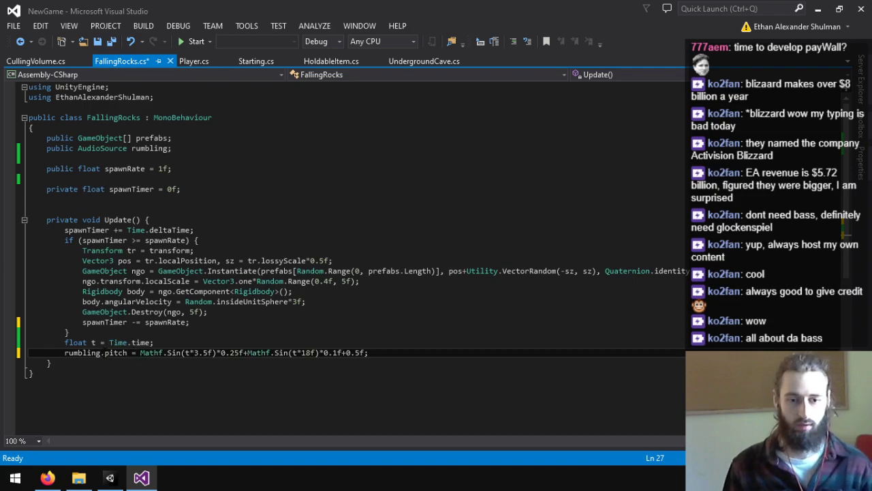
{"action": "type", "text": "1f+Mat"}
{"action": "type", "text": "hf.Sin(t"}
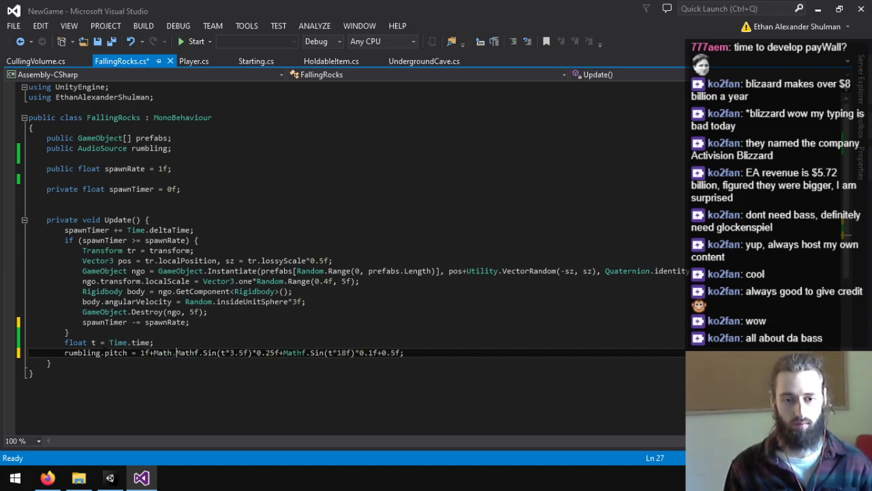
{"action": "type", "text": "*16f)*0.2"}
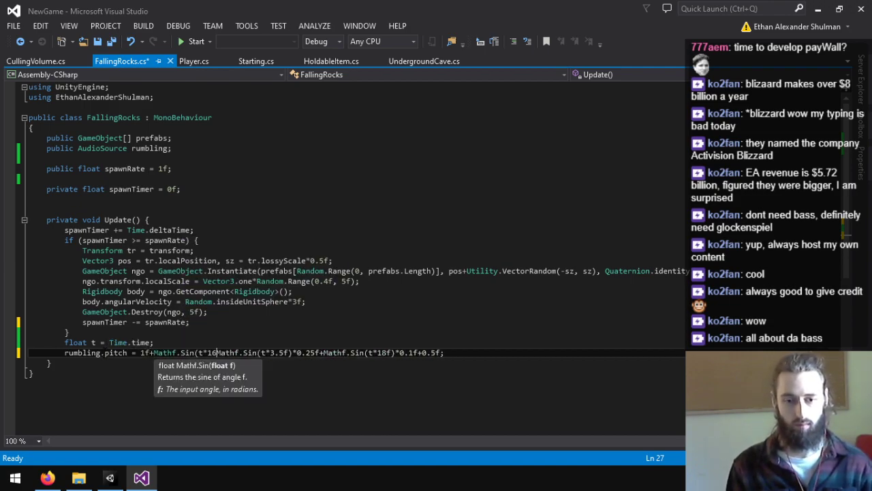
{"action": "type", "text": "f;//"}
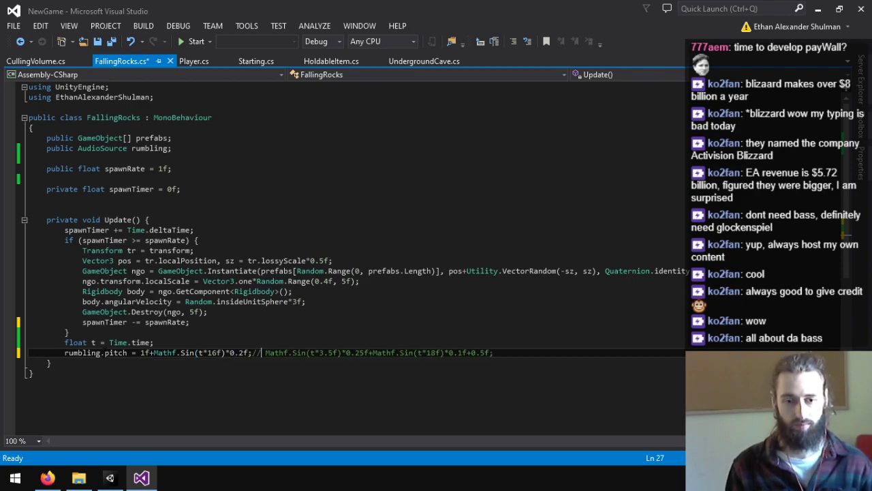
{"action": "key", "text": "ctrl+s"}
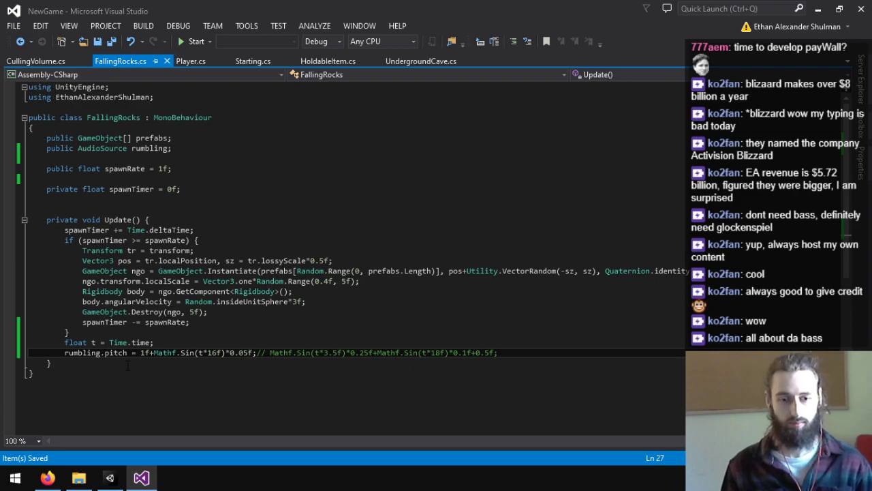
- Playtest the scene in Unity to hear the sine-modulated rumbling pitch, and stop play mode
{"action": "left_click", "coordinate": [109, 478]}
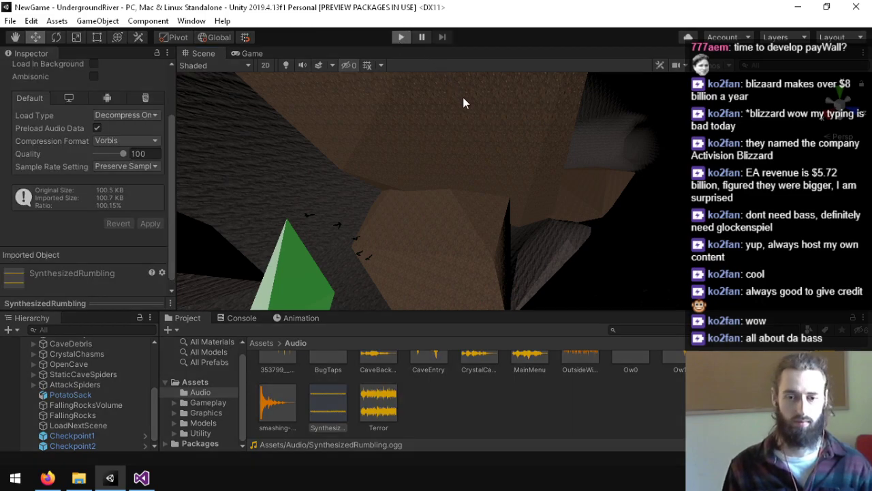
{"action": "left_click", "coordinate": [400, 37]}
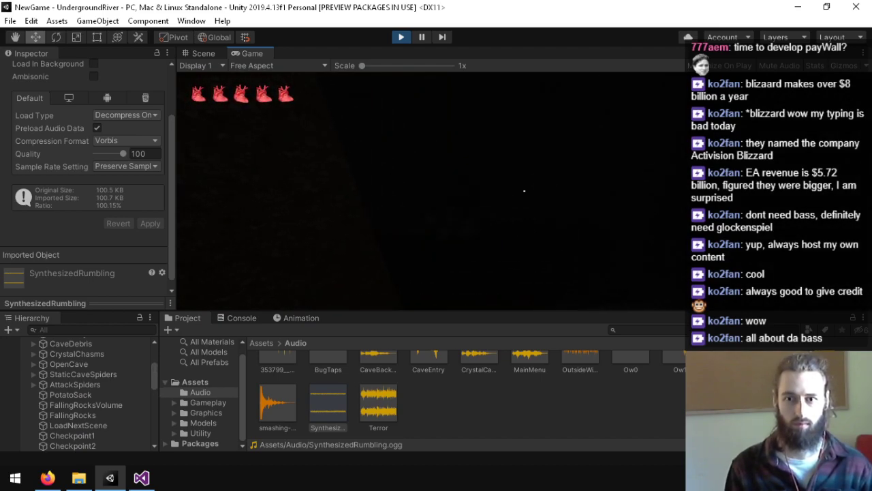
{"action": "key", "text": "ctrl+p"}
- In Visual Studio, set the pitch sine's amplitude to 0.1f, add a second term Mathf.Sin(t*9.423342f)*0.14f, and save the script
{"action": "left_click", "coordinate": [141, 477]}
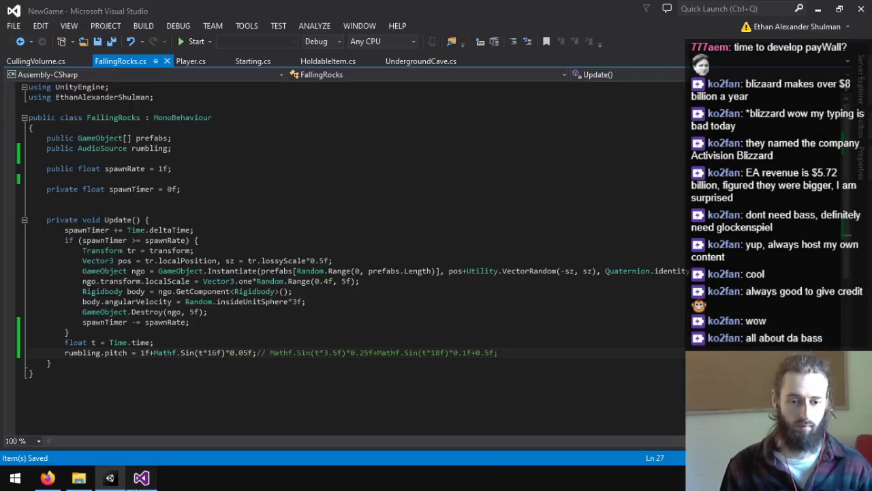
{"action": "left_click", "coordinate": [245, 350]}
{"action": "key", "text": "BackSpace"}
{"action": "key", "text": "BackSpace"}
{"action": "type", "text": "2"}
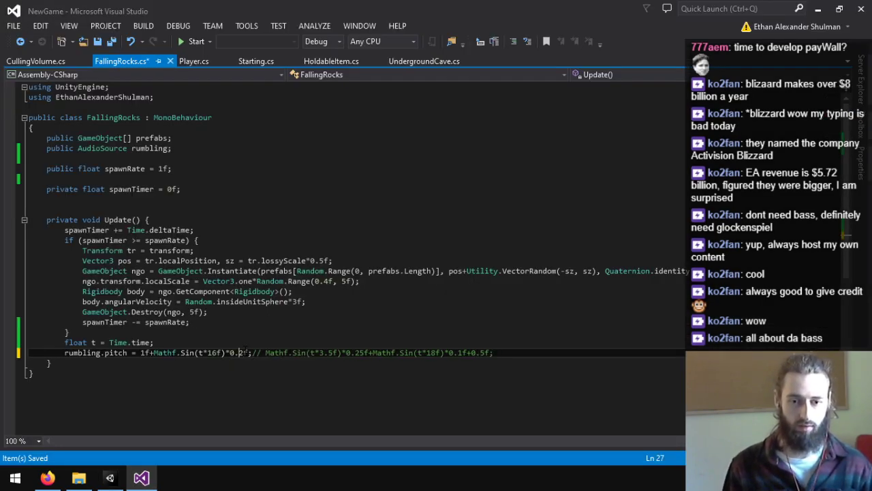
{"action": "type", "text": "+Mathf.Sin"}
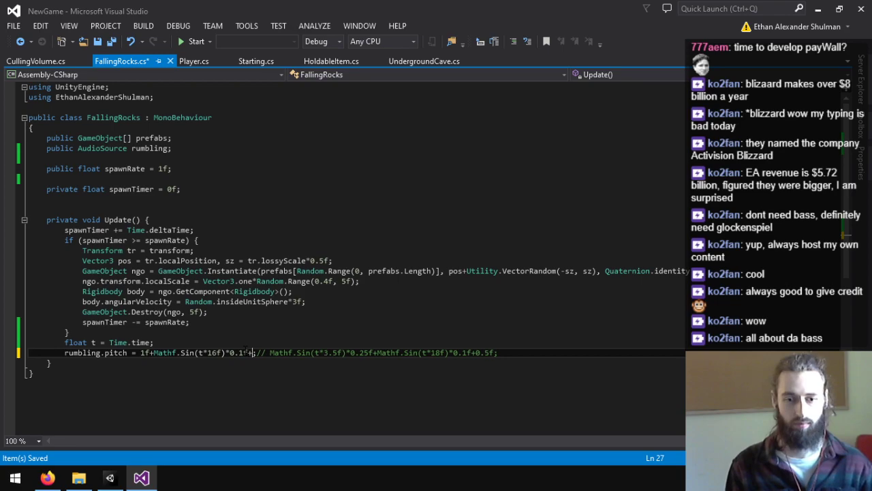
{"action": "type", "text": "(t*"}
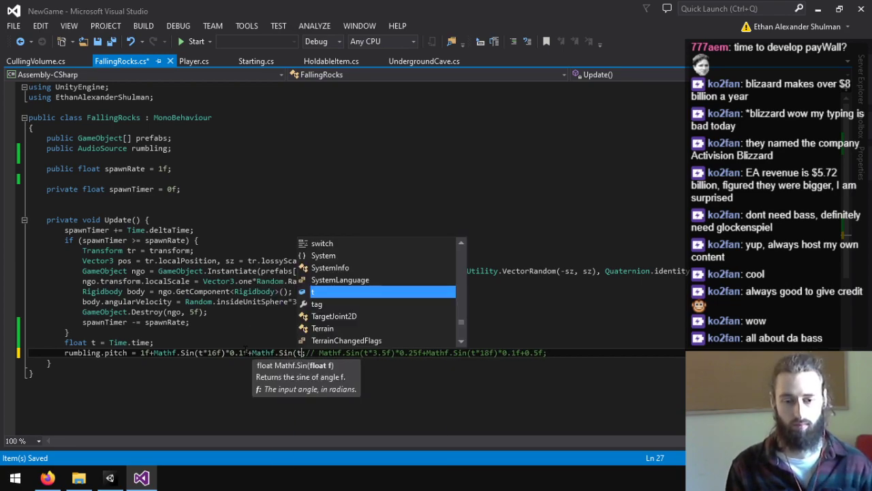
{"action": "type", "text": "9."}
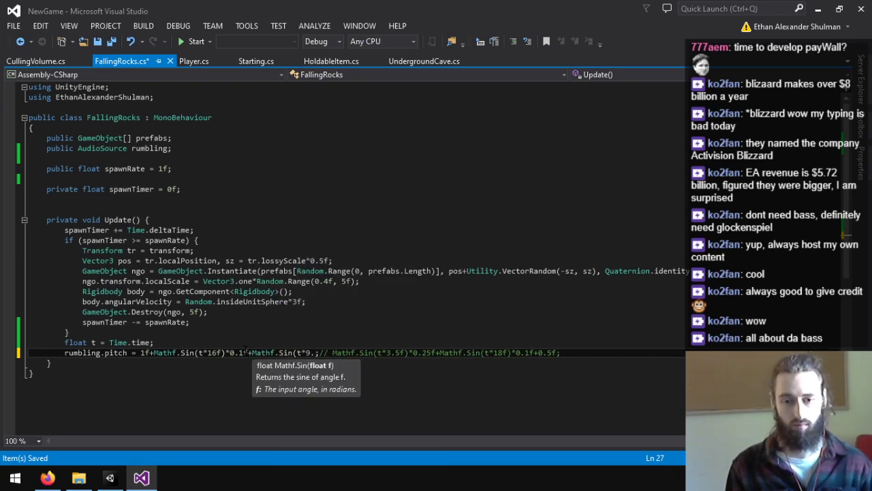
{"action": "type", "text": "423342f)"}
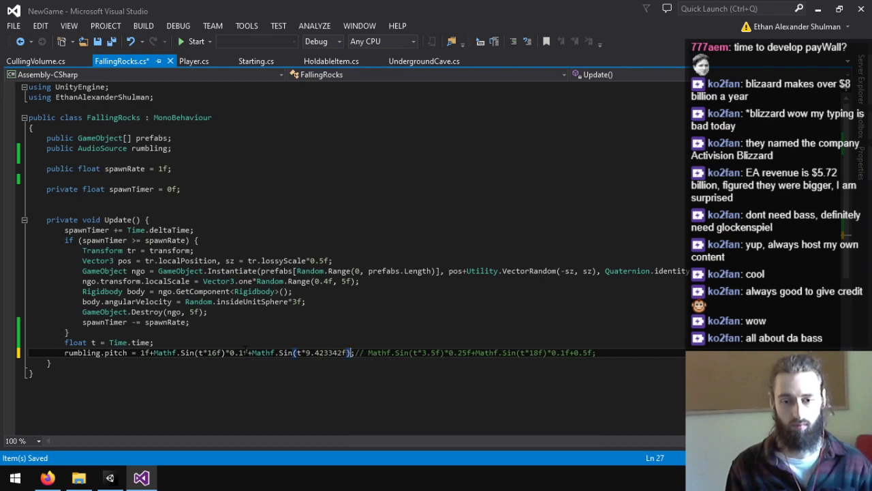
{"action": "type", "text": "*"}
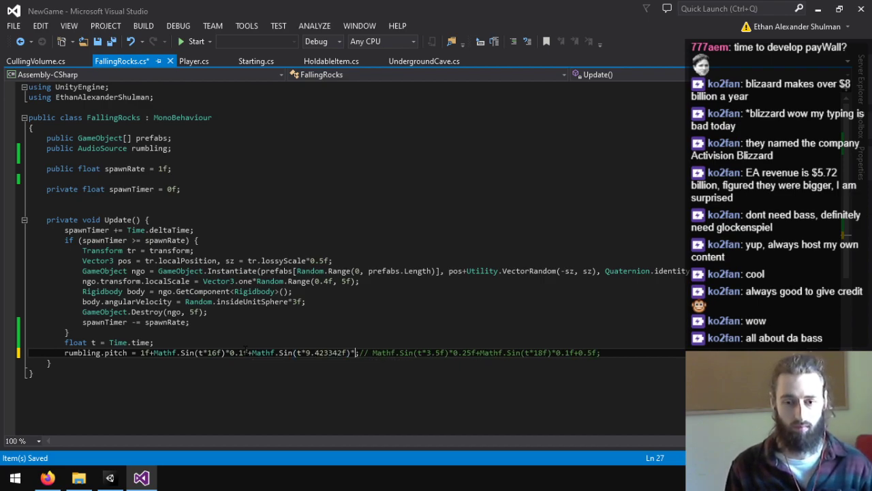
{"action": "type", "text": "0.14f"}
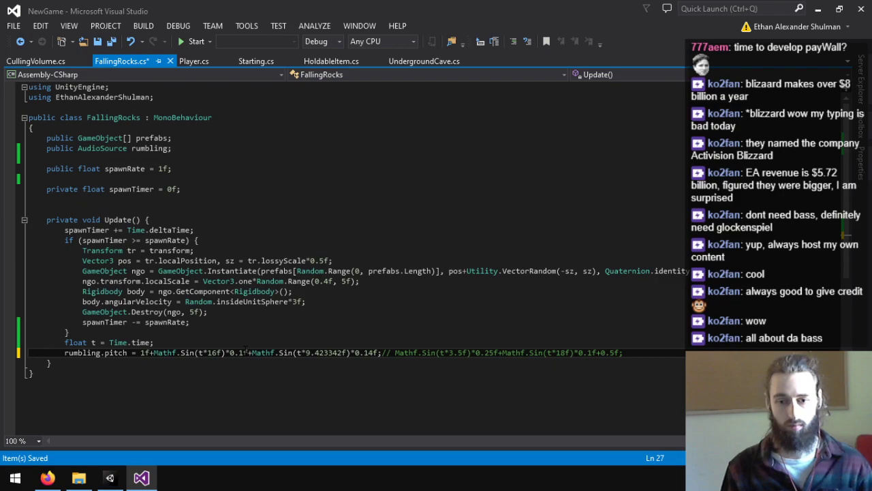
{"action": "key", "text": "ctrl+s"}
- Playtest the scene in Unity to listen to the rumbling with two combined pitch sines, and stop play mode
{"action": "left_click", "coordinate": [110, 478]}
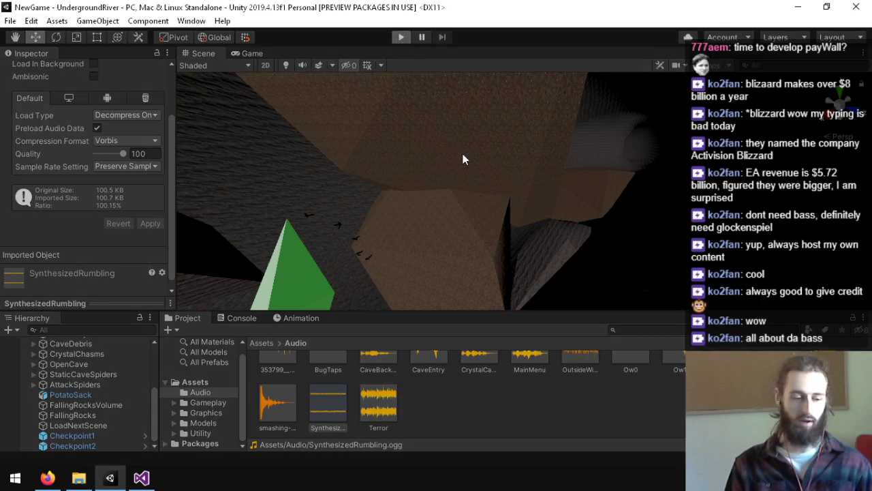
{"action": "key", "text": "ctrl+p"}
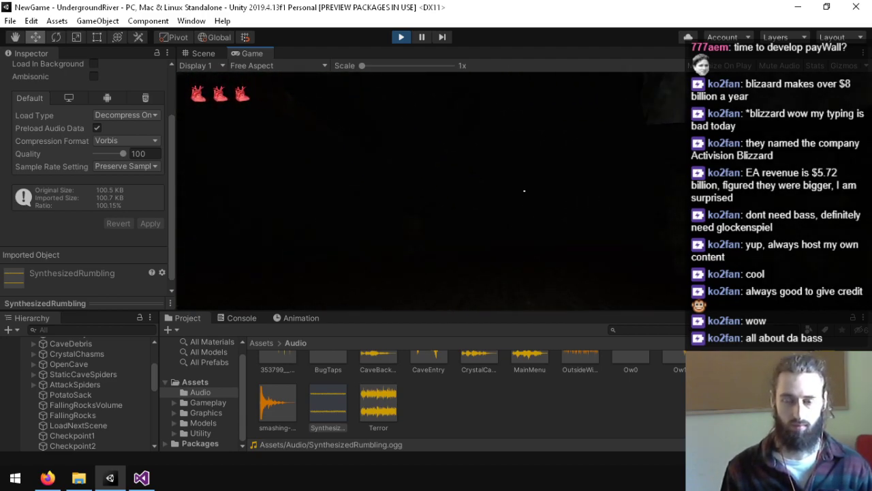
{"action": "key", "text": "ctrl+p"}
- Back in FallingRocks.cs in Visual Studio, set the time multiplier of the pitch expression's first sine to 32f
{"action": "left_click", "coordinate": [141, 477]}
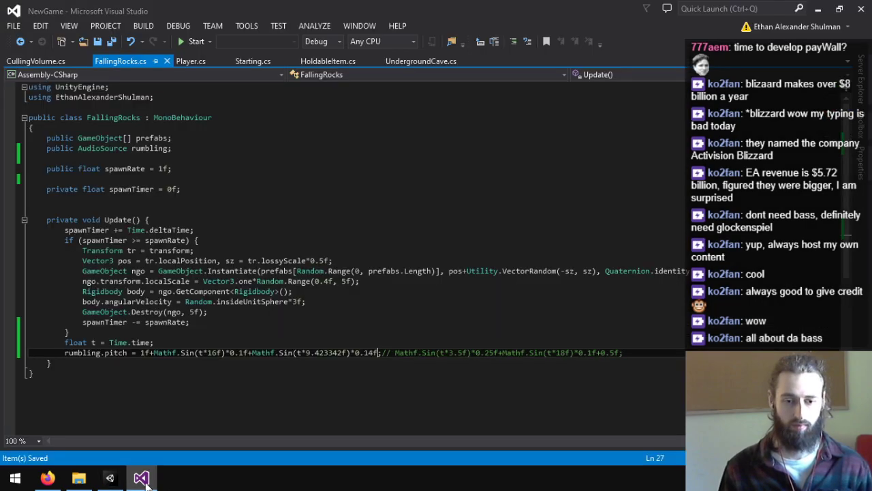
{"action": "double_click", "coordinate": [217, 352]}
{"action": "type", "text": "32f"}
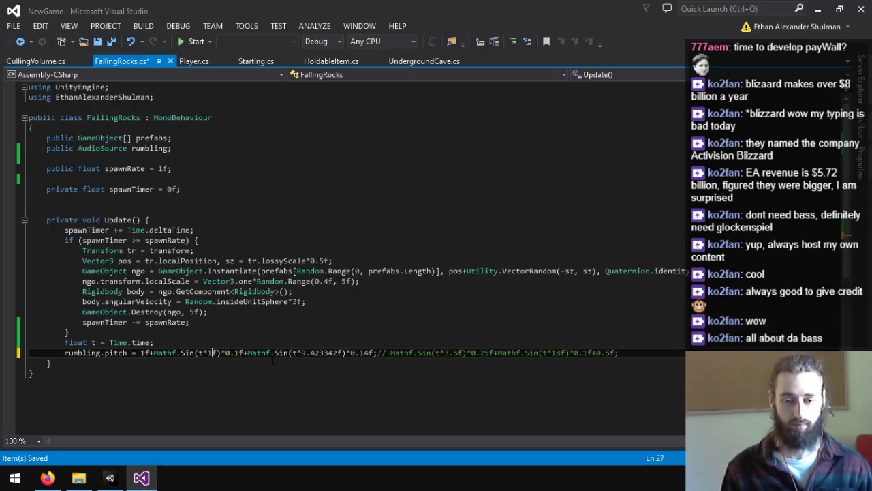
- Set the time multiplier of the first Mathf.Sin term in rumbling.pitch to 33f and save FallingRocks.cs
{"action": "key", "text": "ctrl+s"}
{"action": "key", "text": "Left"}
{"action": "key", "text": "BackSpace"}
{"action": "type", "text": "3"}
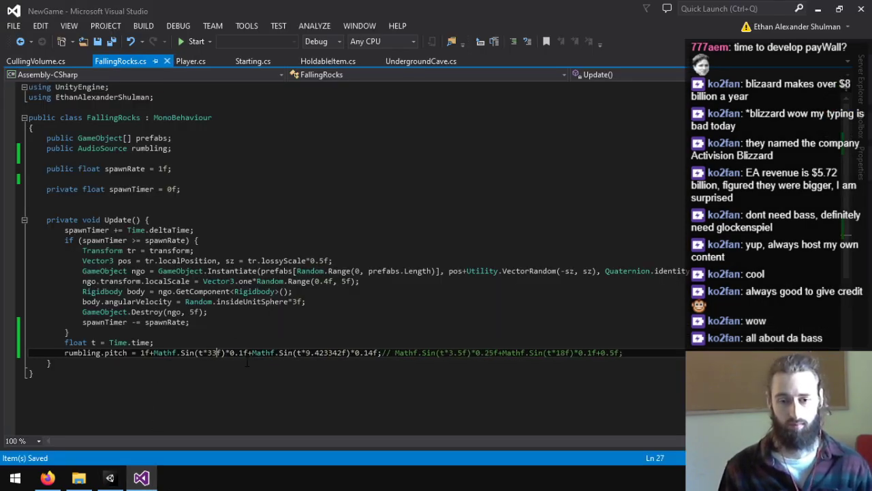
{"action": "mouse_move", "coordinate": [119, 482]}
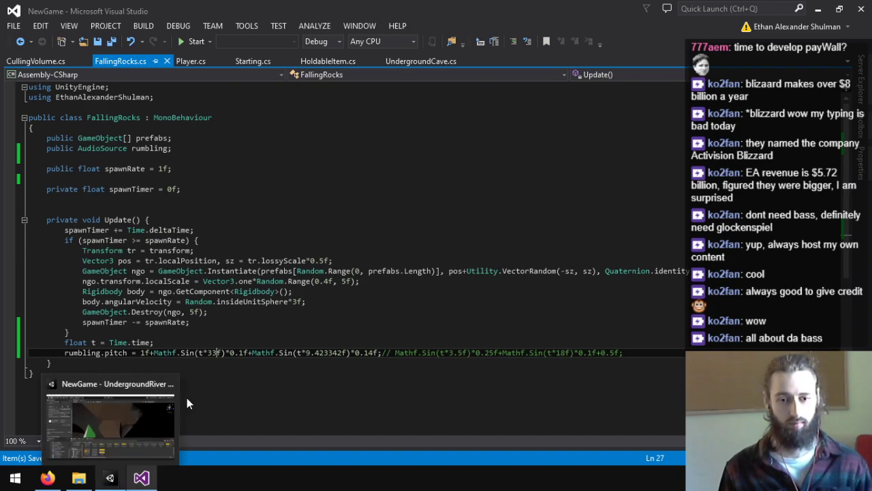
- Comment out everything after the first sine term in rumbling.pitch, set that term's amplitude to 0.5f, and save the script
{"action": "left_click", "coordinate": [249, 352]}
{"action": "type", "text": ";//"}
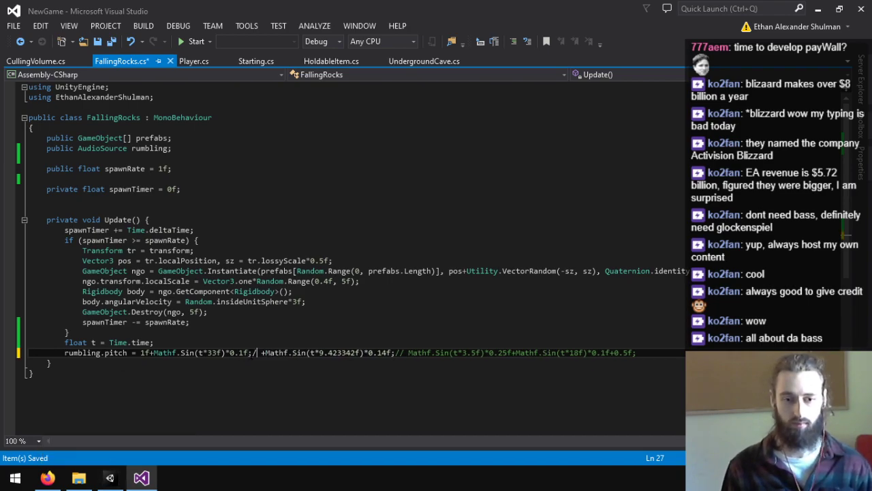
{"action": "key", "text": "ctrl+s"}
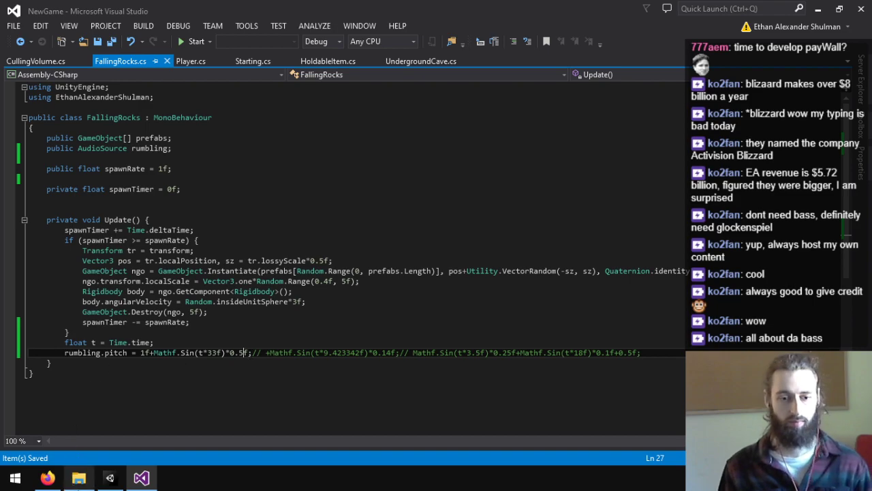
- Switch to Unity, play-test the UndergroundRiver scene to hear the rumbling pitch, and stop the game
{"action": "key", "text": "alt+Tab"}
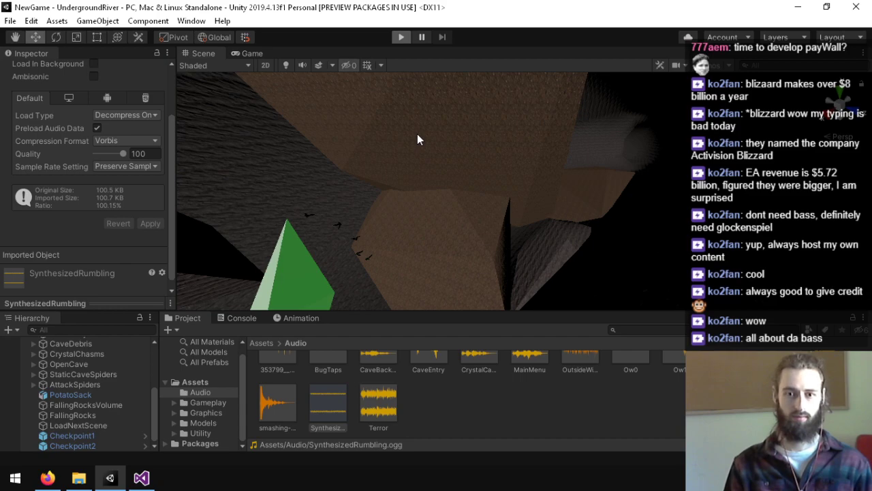
{"action": "key", "text": "ctrl+p"}
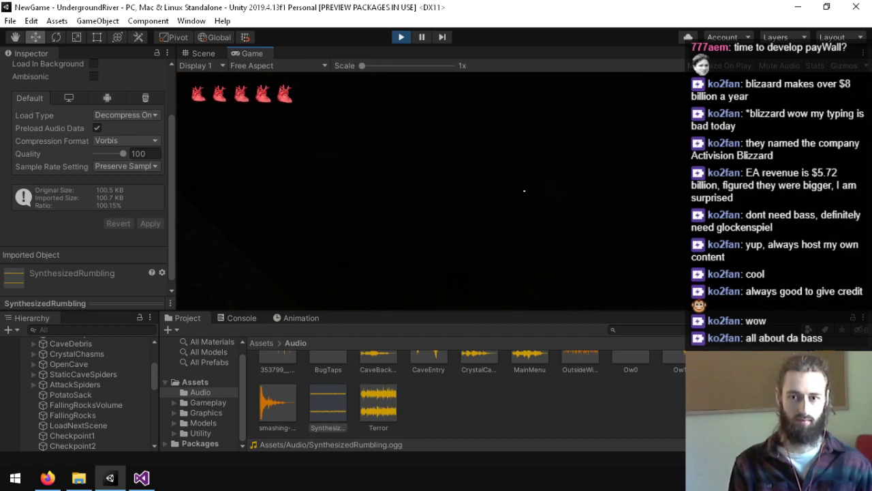
{"action": "key", "text": "ctrl+p"}
- Switch to Visual Studio and set the rumbling.pitch base value to 0.8f and the sine amplitude to 0.2f
{"action": "key", "text": "alt+Tab"}
{"action": "left_click", "coordinate": [141, 478]}
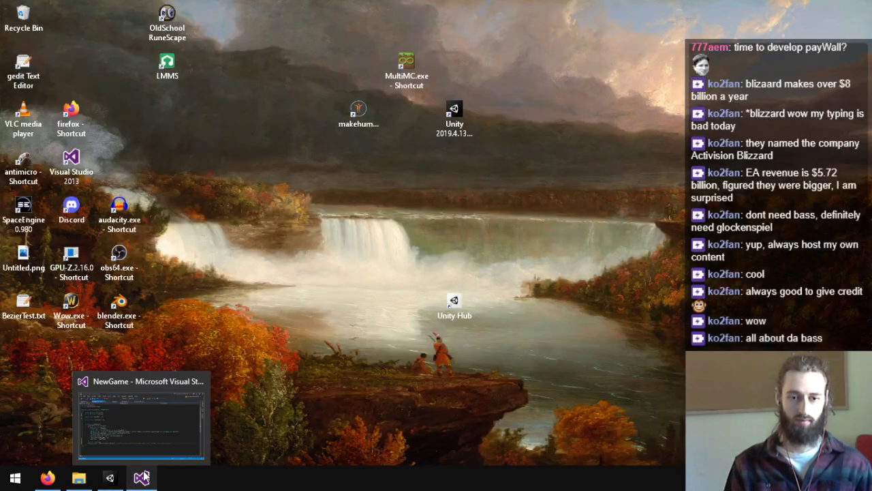
{"action": "left_click", "coordinate": [152, 441]}
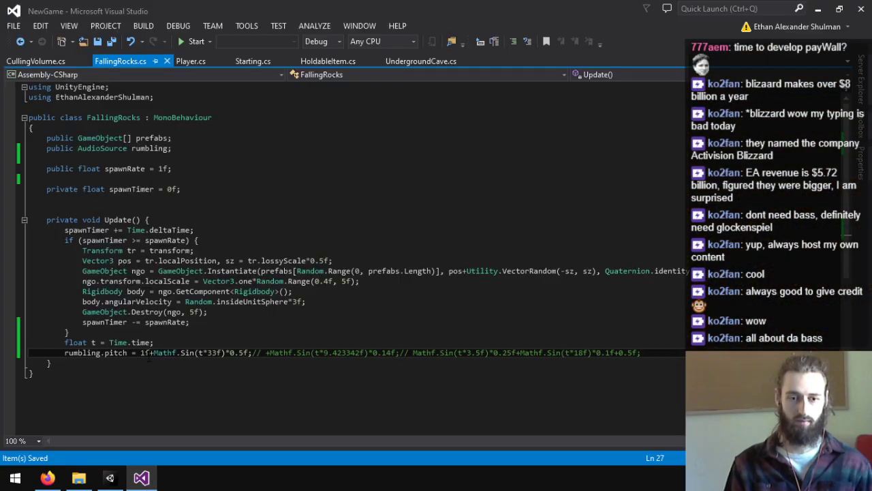
{"action": "key", "text": "Left"}
{"action": "key", "text": "BackSpace"}
{"action": "type", "text": "0.8"}
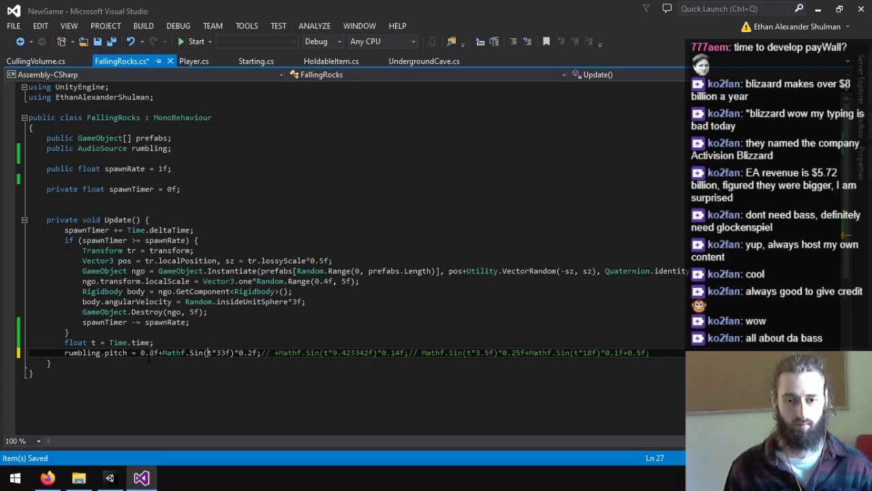
- Multiply the sine term in rumbling.pitch by Mathf.Cos(t*17.3487f) and save the script
{"action": "type", "text": "*MathfS"}
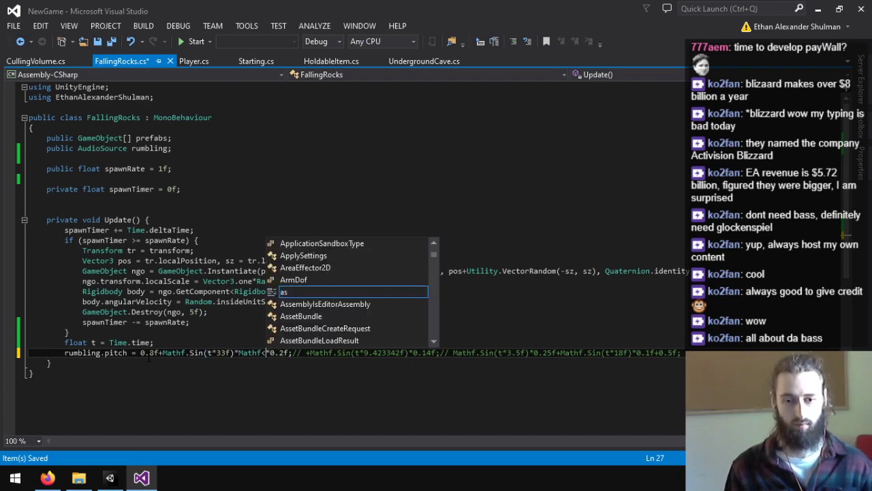
{"action": "key", "text": "BackSpace"}
{"action": "type", "text": ".Cos(t*"}
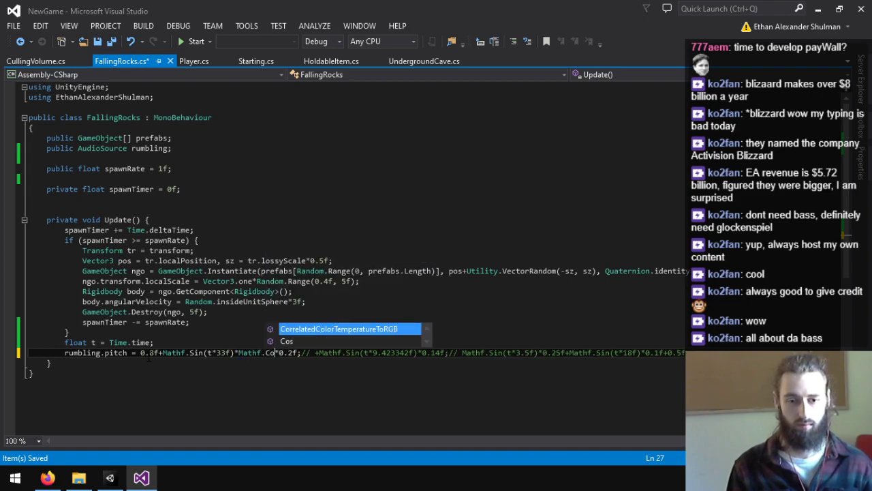
{"action": "type", "text": "1"}
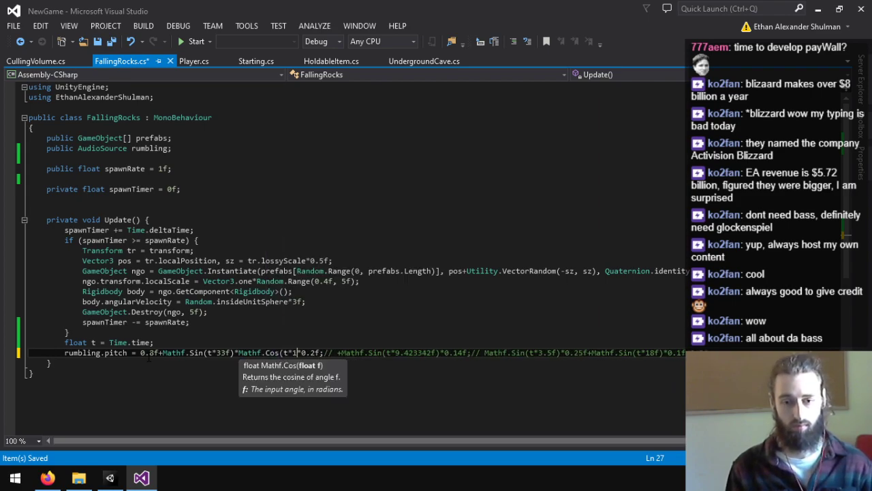
{"action": "type", "text": "7.3487f)"}
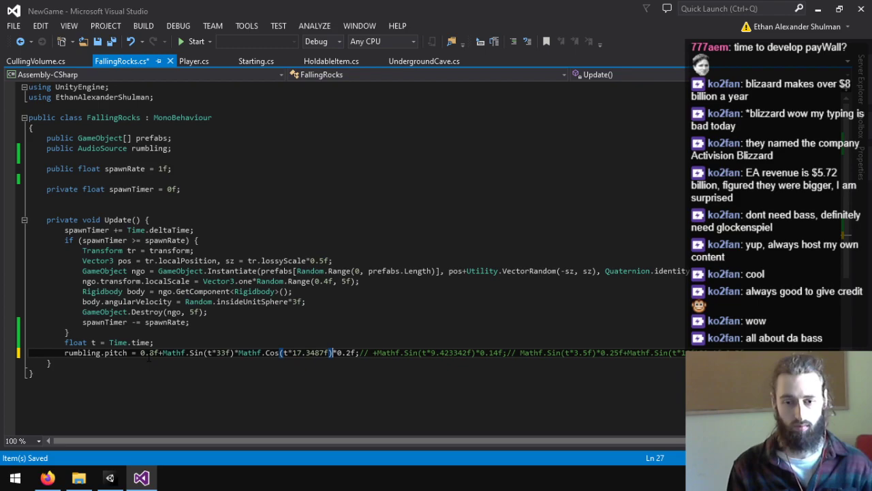
{"action": "key", "text": "ctrl+s"}
- Switch to Unity and play-test the scene with the sine-times-cosine pitch modulation, then stop the game
{"action": "left_click", "coordinate": [111, 478]}
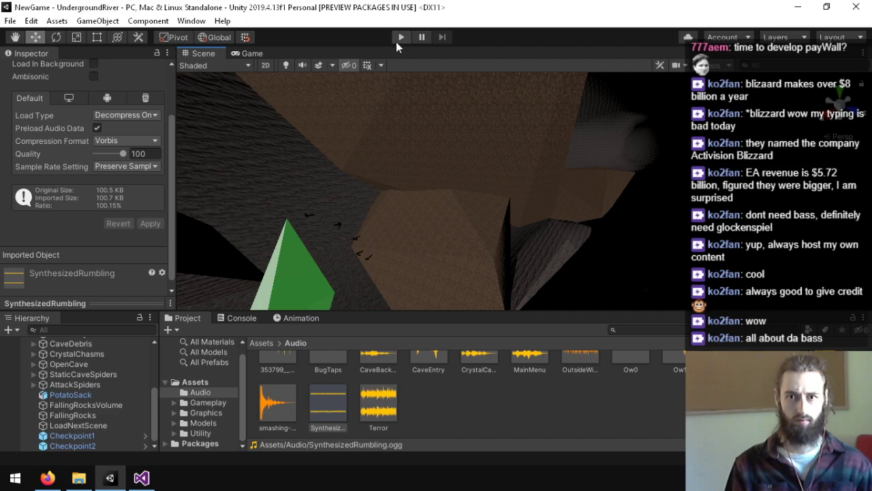
{"action": "left_click", "coordinate": [398, 39]}
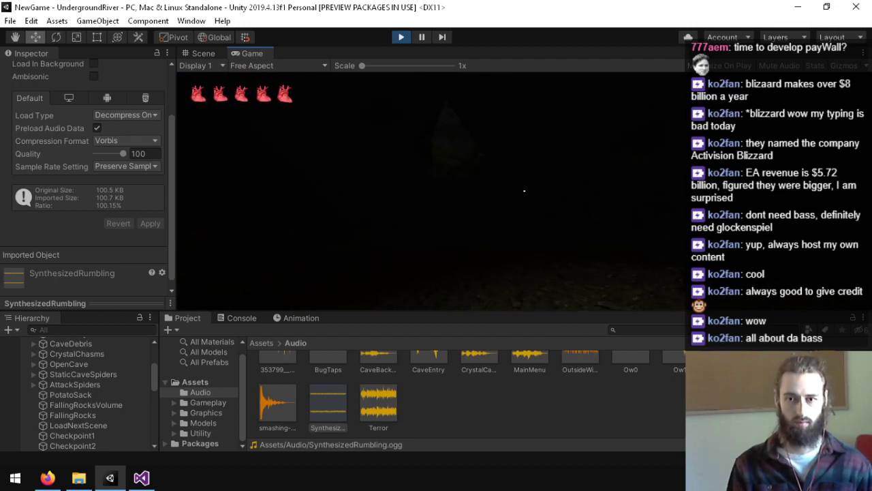
{"action": "key", "text": "ctrl+p"}
- Switch to Visual Studio, set the cosine term's time multiplier to 4.3487f, and save FallingRocks.cs
{"action": "left_click", "coordinate": [141, 477]}
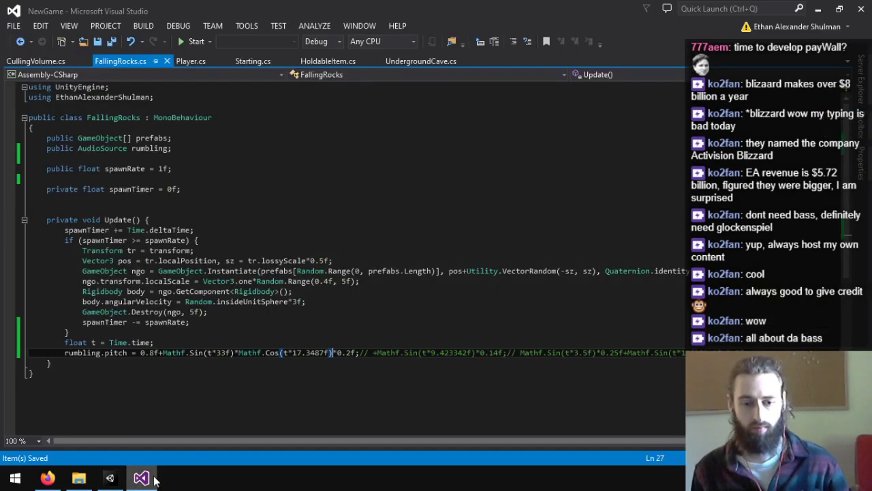
{"action": "left_click", "coordinate": [302, 358]}
{"action": "key", "text": "BackSpace"}
{"action": "key", "text": "BackSpace"}
{"action": "type", "text": "4"}
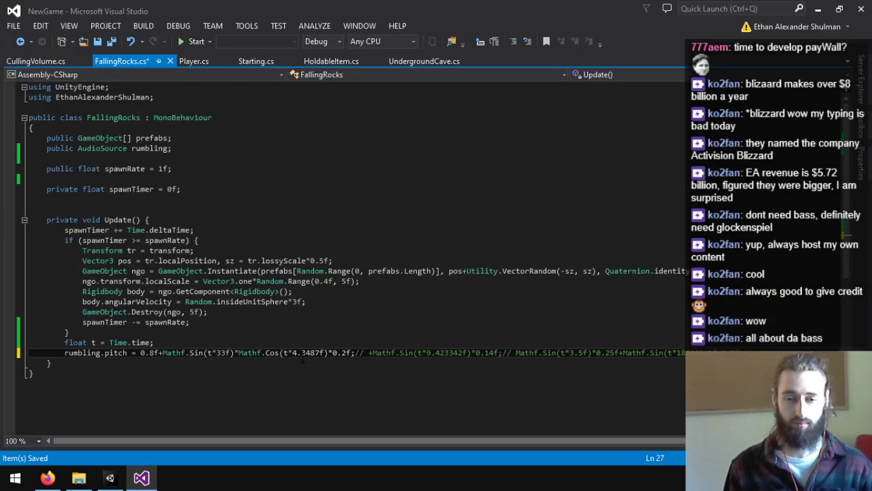
{"action": "key", "text": "ctrl+s"}
- Switch to Unity, run the game and walk forward through the cave to check the slower rumbling modulation, then stop it
{"action": "mouse_move", "coordinate": [109, 479]}
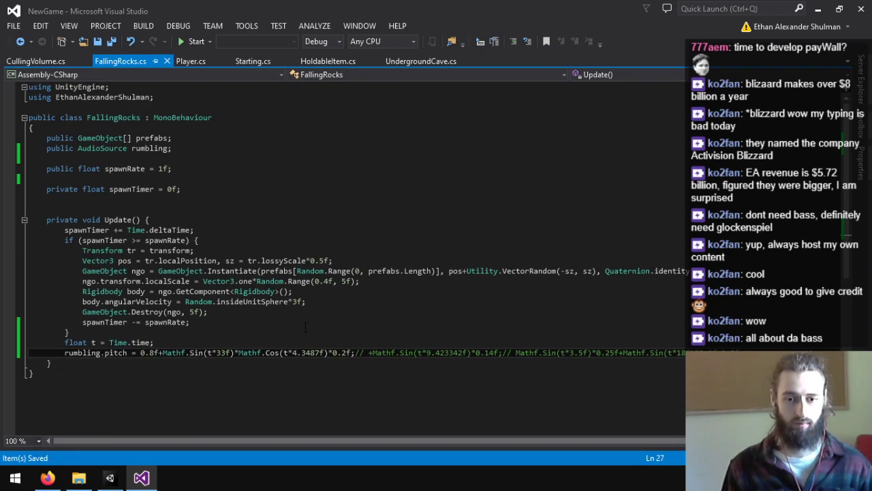
{"action": "left_click", "coordinate": [111, 483]}
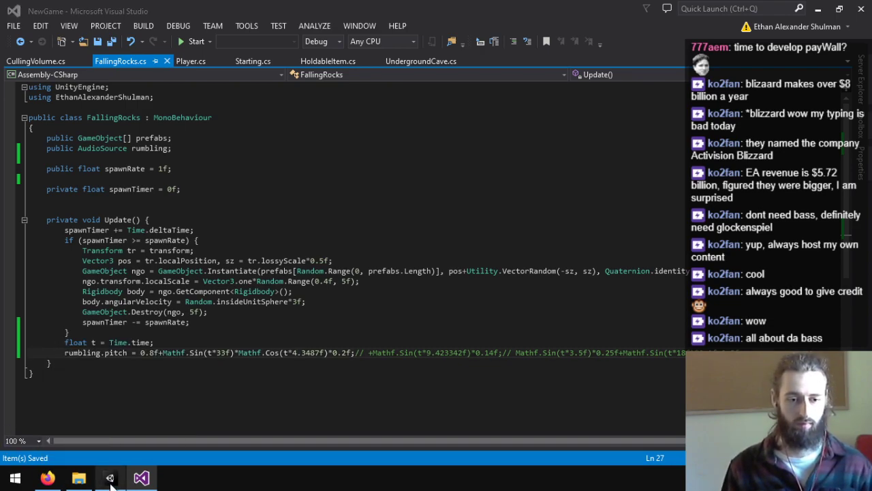
{"action": "left_click", "coordinate": [402, 37]}
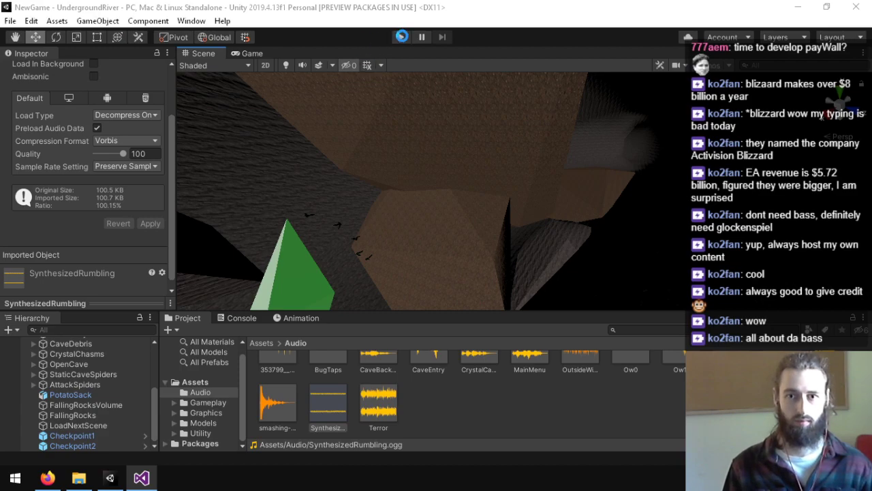
{"action": "left_click", "coordinate": [401, 37]}
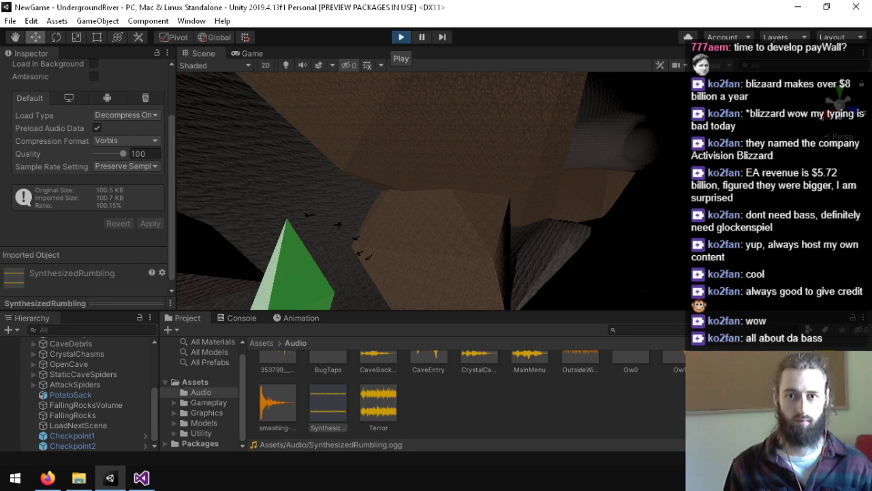
{"action": "key", "text": "w"}
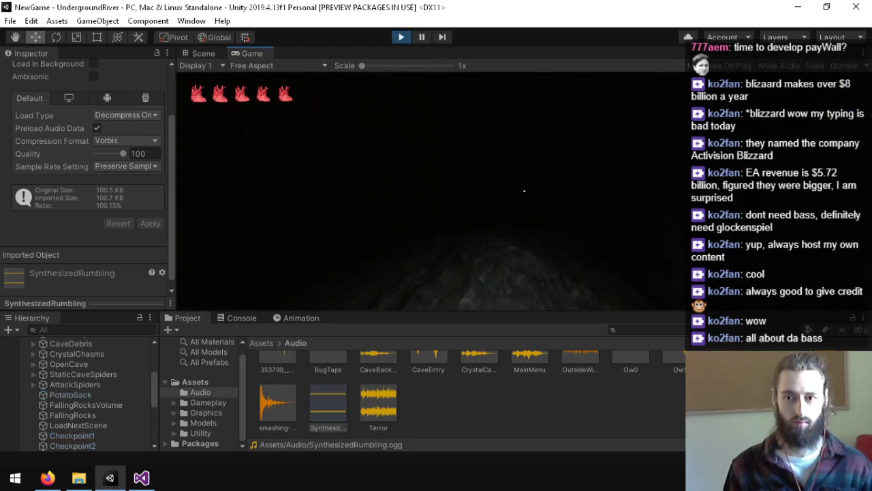
{"action": "key", "text": "w"}
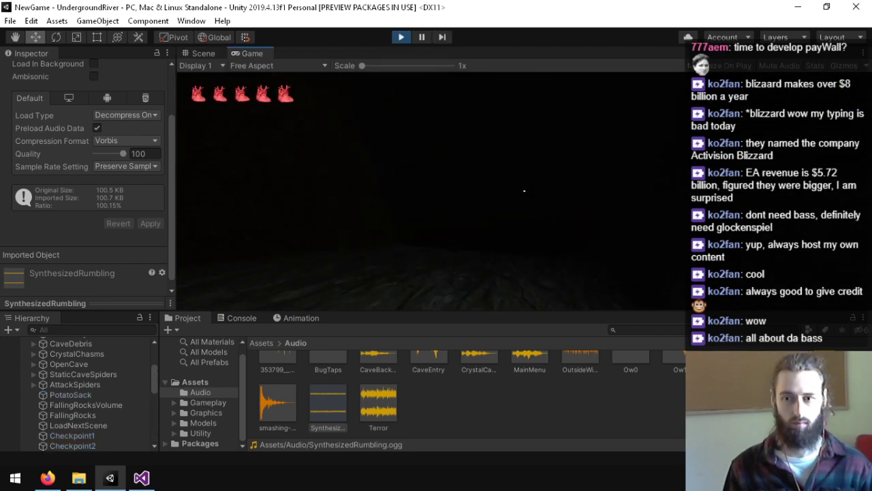
{"action": "key", "text": "w"}
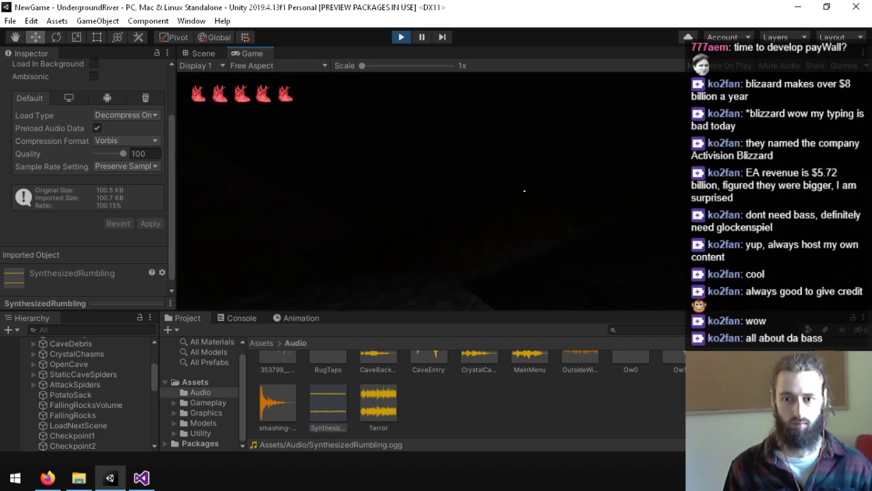
{"action": "key", "text": "w"}
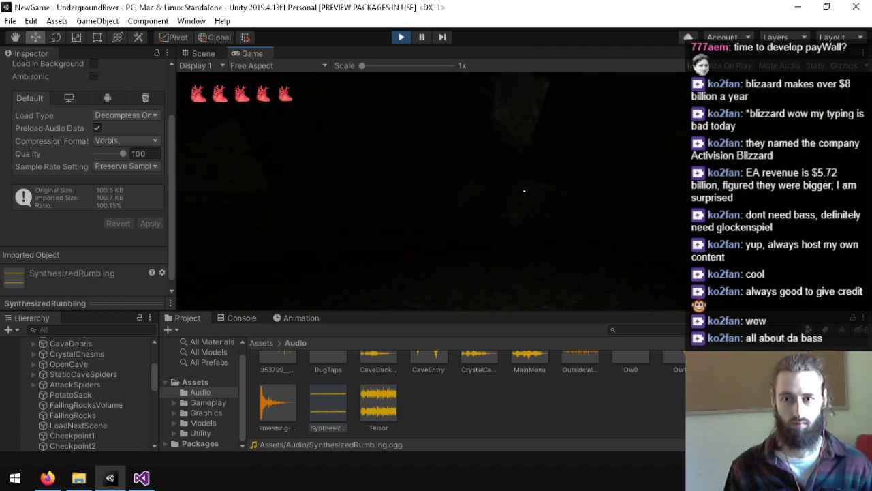
{"action": "key", "text": "ctrl+p"}
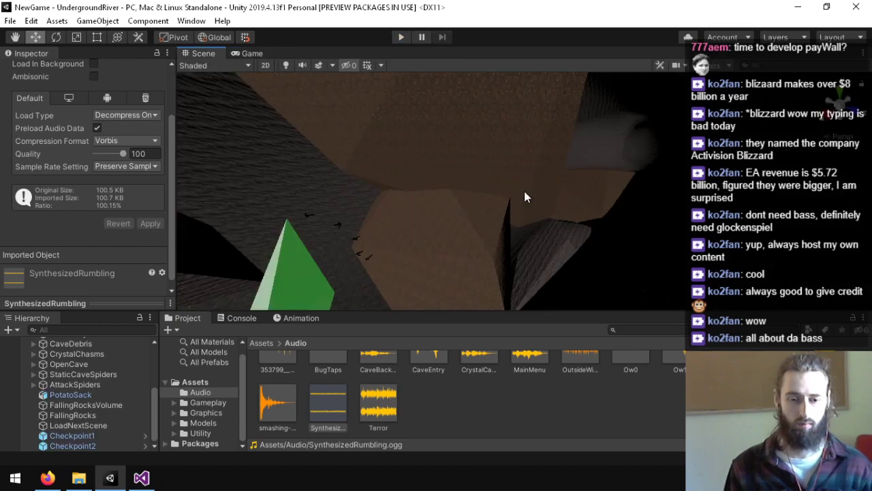
- Switch to Visual Studio and turn the sine-cosine product into a sum by giving the sine term its own 0.2f amplitude
{"action": "left_click", "coordinate": [141, 477]}
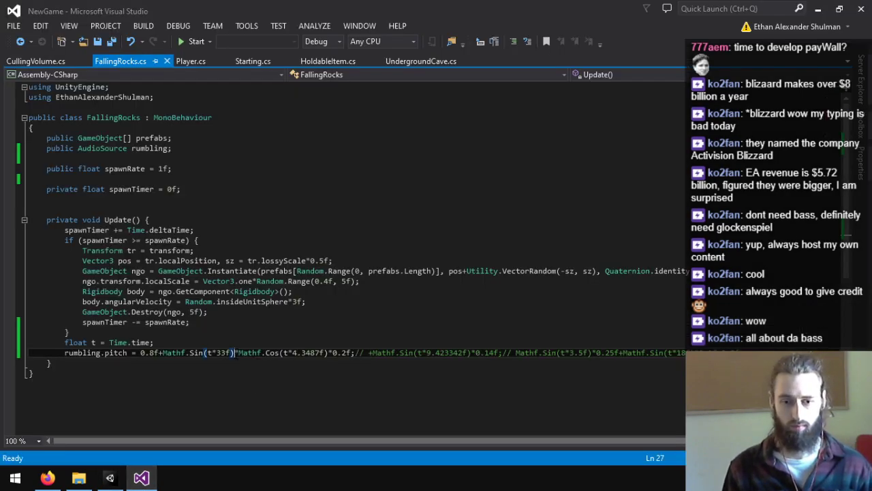
{"action": "key", "text": "BackSpace"}
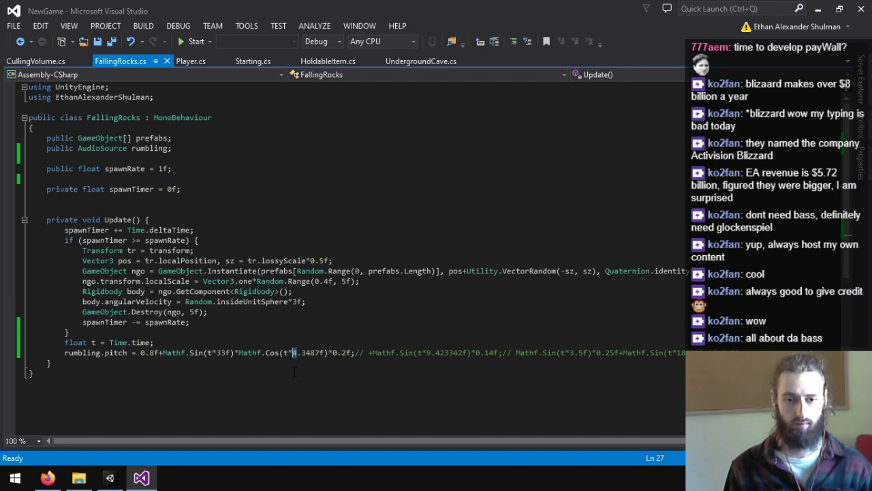
{"action": "left_click", "coordinate": [238, 352]}
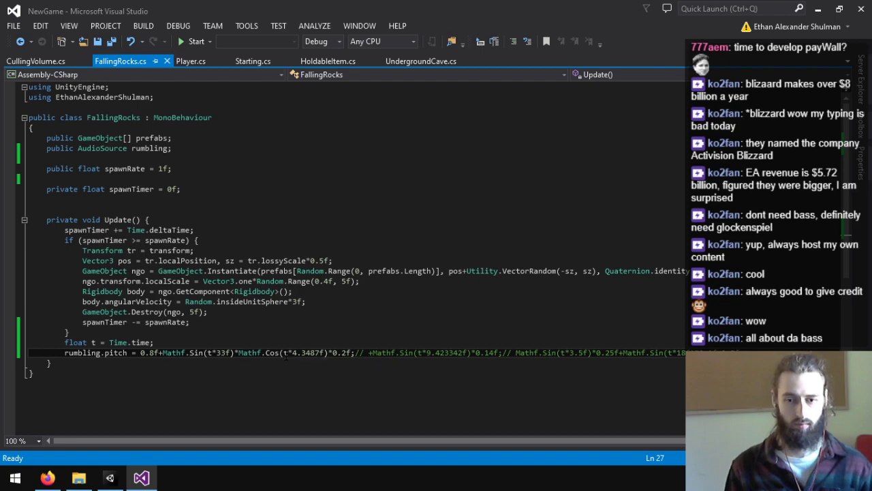
{"action": "type", "text": "0.2f+"}
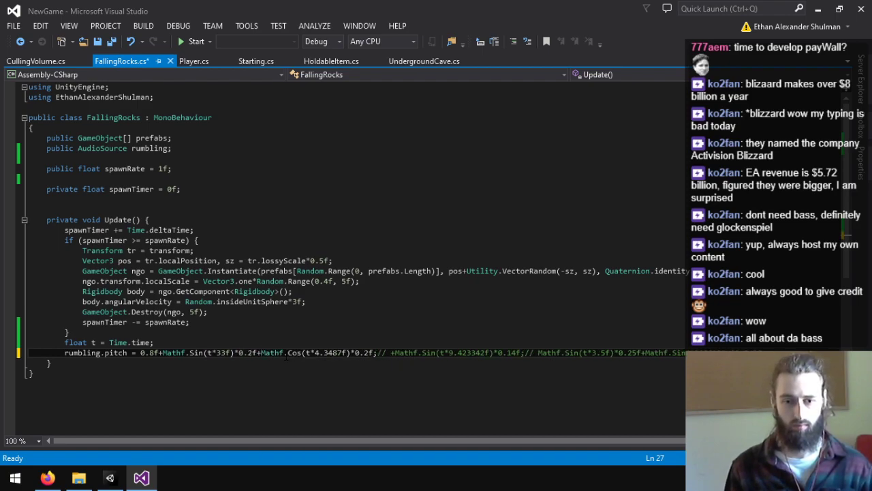
- Set the sine amplitude to 0.15f, the cosine amplitude to 0.05f and the cosine time multiplier to 44.3487f, and save the script
{"action": "key", "text": "BackSpace"}
{"action": "type", "text": "15"}
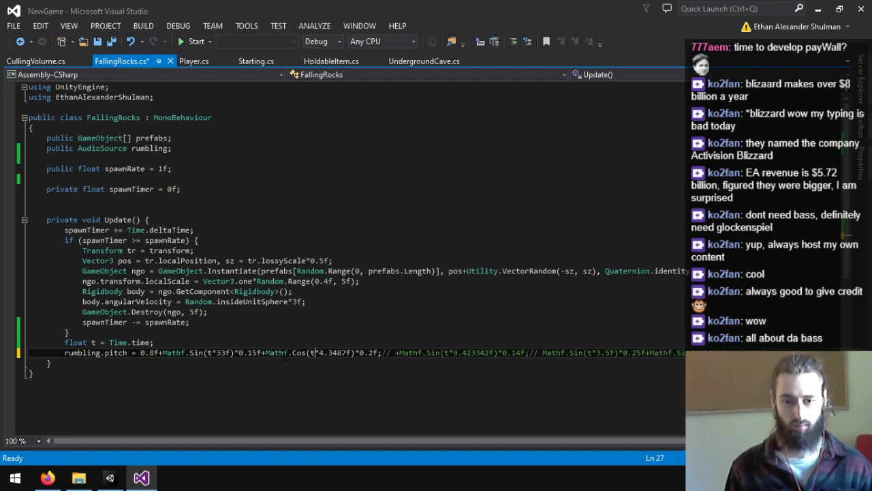
{"action": "key", "text": "BackSpace"}
{"action": "type", "text": "05"}
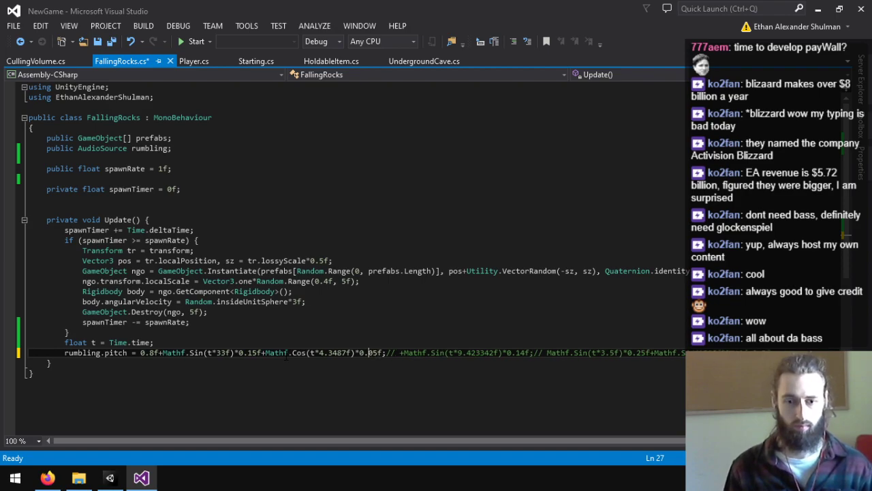
{"action": "type", "text": "4"}
{"action": "key", "text": "ctrl+s"}
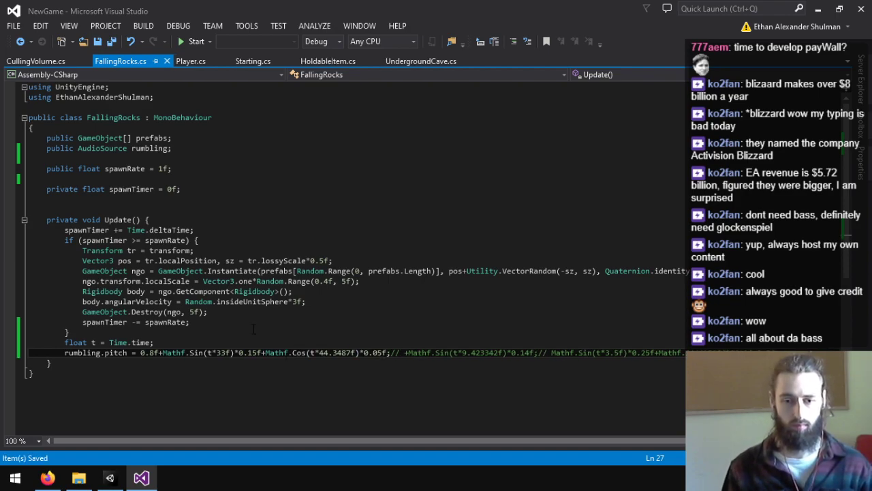
- Switch to Unity, run the game to hear the rumbling with the summed sine and cosine modulation, and stop it
{"action": "left_click", "coordinate": [109, 477]}
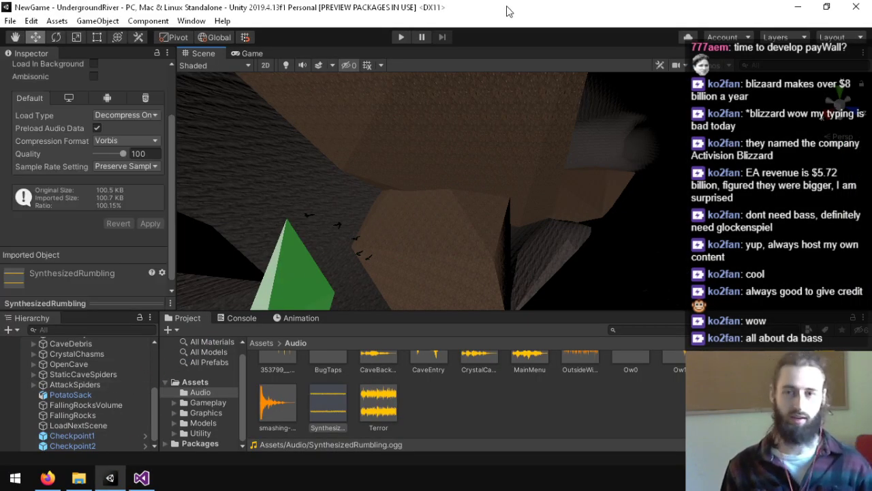
{"action": "left_click", "coordinate": [400, 37]}
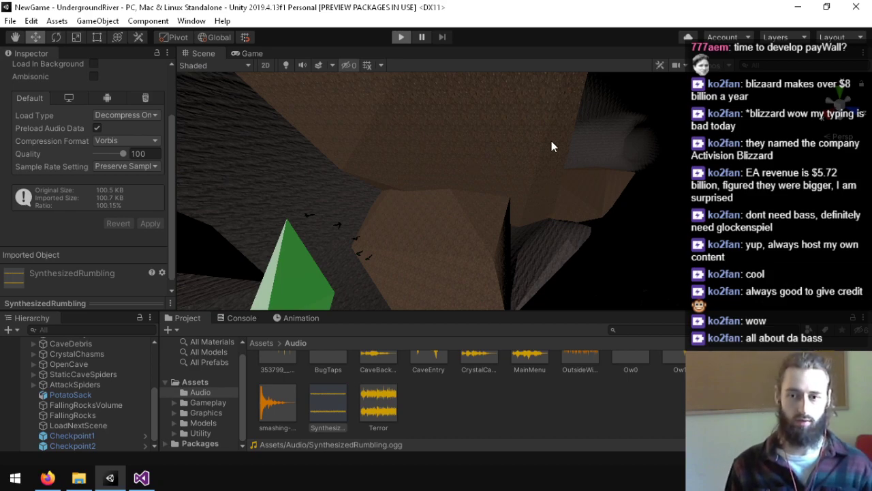
{"action": "key", "text": "ctrl+p"}
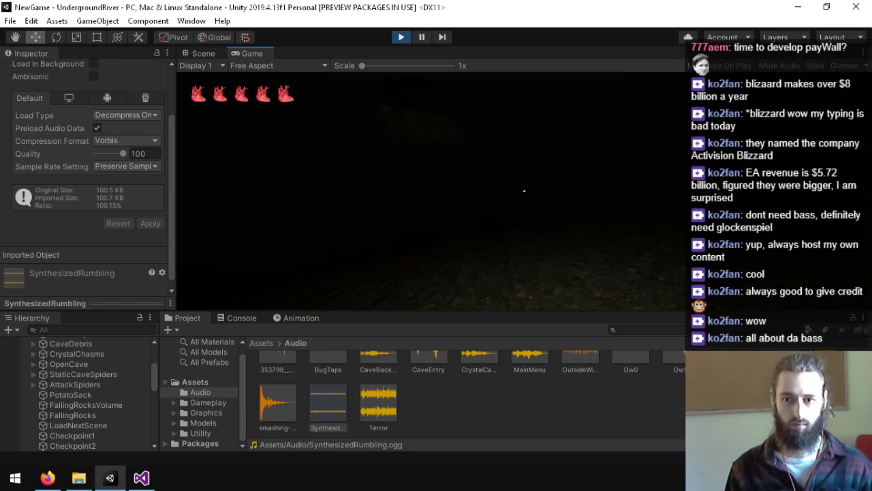
{"action": "key", "text": "ctrl+p"}
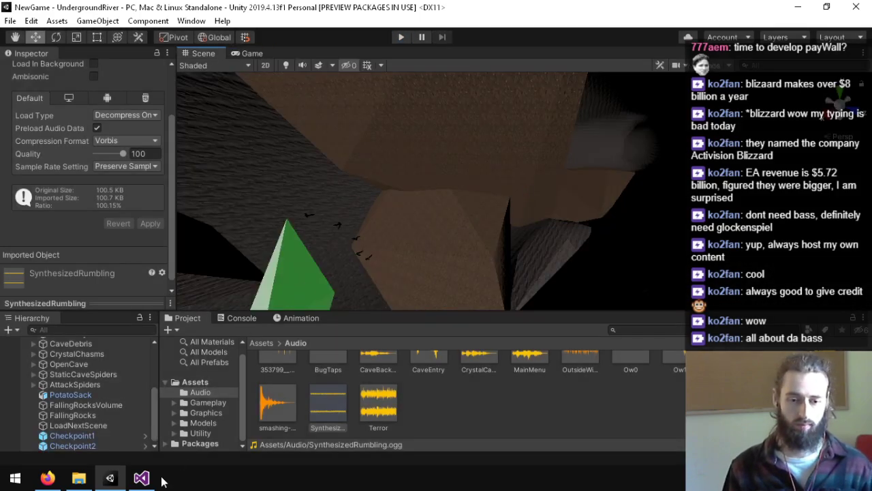
- Switch to Visual Studio and move the cosine term, with its 0.05f amplitude, inside the sine's argument right after t*33f
{"action": "left_click", "coordinate": [141, 478]}
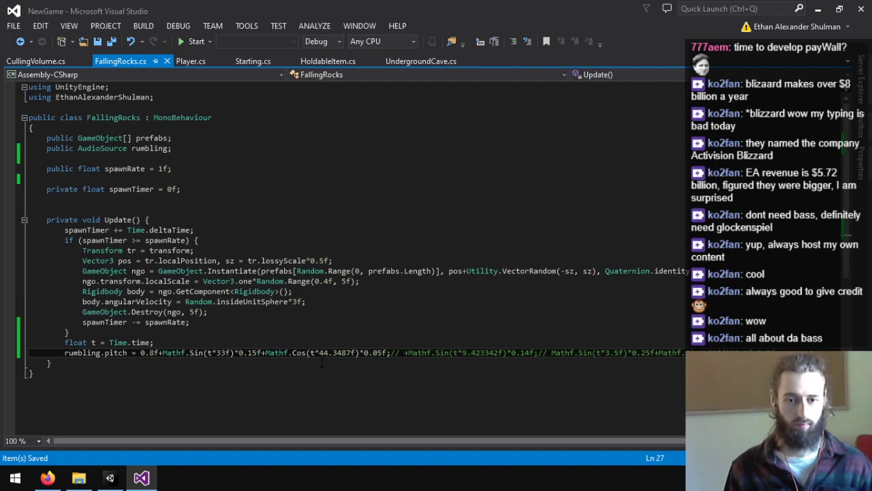
{"action": "left_click_drag", "start_coordinate": [310, 352], "coordinate": [356, 352]}
{"action": "left_click", "coordinate": [258, 352]}
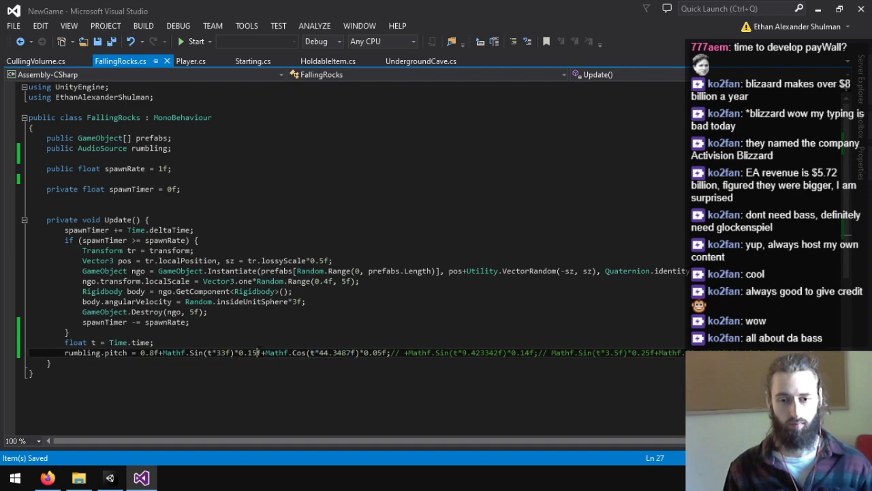
{"action": "key", "text": "ctrl+shift+Right"}
{"action": "key", "text": "ctrl+shift+Right"}
{"action": "key", "text": "ctrl+shift+Right"}
{"action": "key", "text": "ctrl+shift+Right"}
{"action": "key", "text": "ctrl+shift+Right"}
{"action": "key", "text": "ctrl+shift+Right"}
{"action": "key", "text": "ctrl+shift+Right"}
{"action": "key", "text": "ctrl+shift+Right"}
{"action": "key", "text": "ctrl+shift+Right"}
{"action": "key", "text": "ctrl+shift+Right"}
{"action": "key", "text": "ctrl+shift+Right"}
{"action": "key", "text": "ctrl+shift+Right"}
{"action": "key", "text": "ctrl+c"}
{"action": "key", "text": "Delete"}
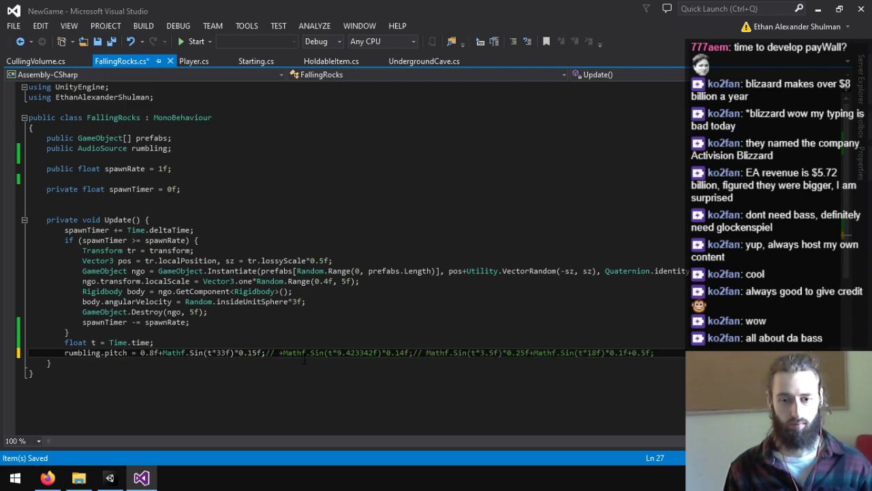
{"action": "left_click", "coordinate": [233, 352]}
{"action": "key", "text": "ctrl+v"}
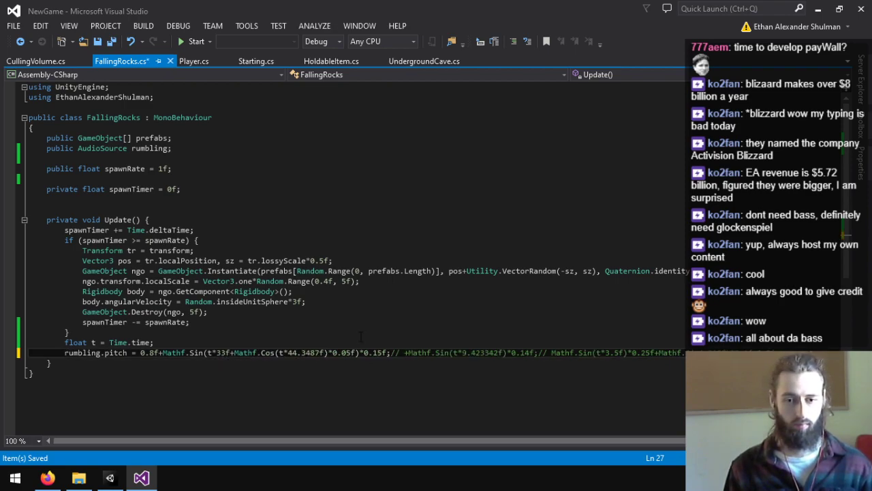
- Remove the cosine term's 0.05f multiplier inside the sine and save FallingRocks.cs
{"action": "key", "text": "BackSpace"}
{"action": "key", "text": "BackSpace"}
{"action": "key", "text": "BackSpace"}
{"action": "key", "text": "BackSpace"}
{"action": "key", "text": "BackSpace"}
{"action": "key", "text": "BackSpace"}
{"action": "key", "text": "ctrl+s"}
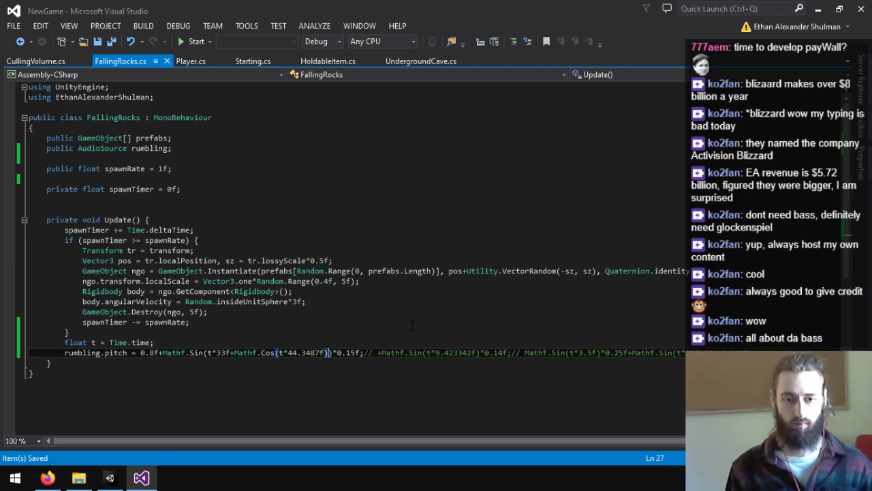
- Add a private void OnDisable() method between the spawnTimer field and Update in FallingRocks.cs
{"action": "mouse_move", "coordinate": [109, 477]}
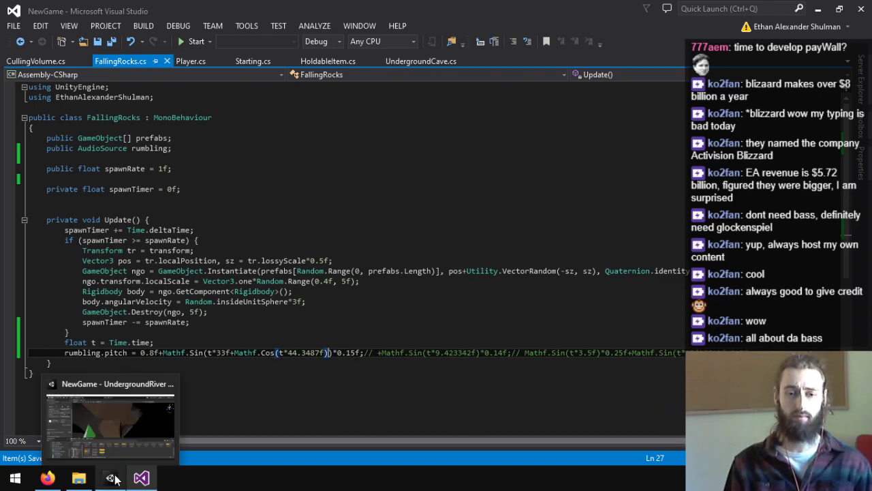
{"action": "left_click", "coordinate": [232, 197]}
{"action": "key", "text": "Return"}
{"action": "type", "text": "private voi"}
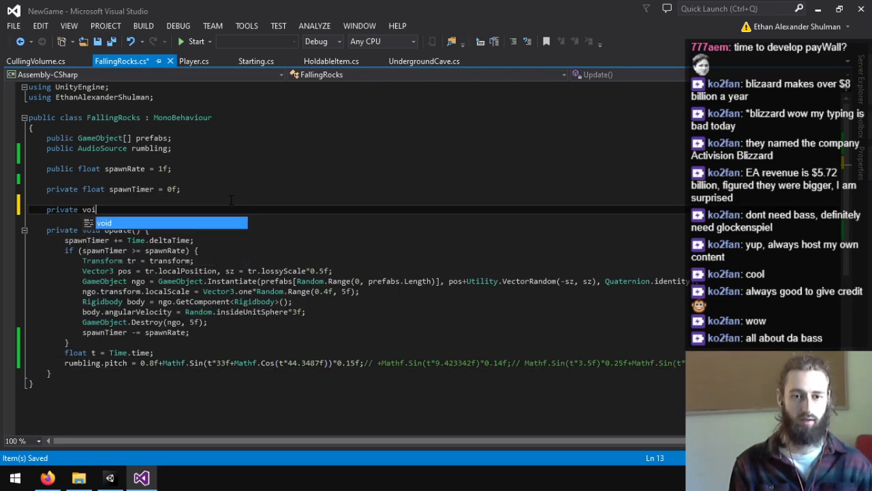
{"action": "type", "text": "d OnDisable("}
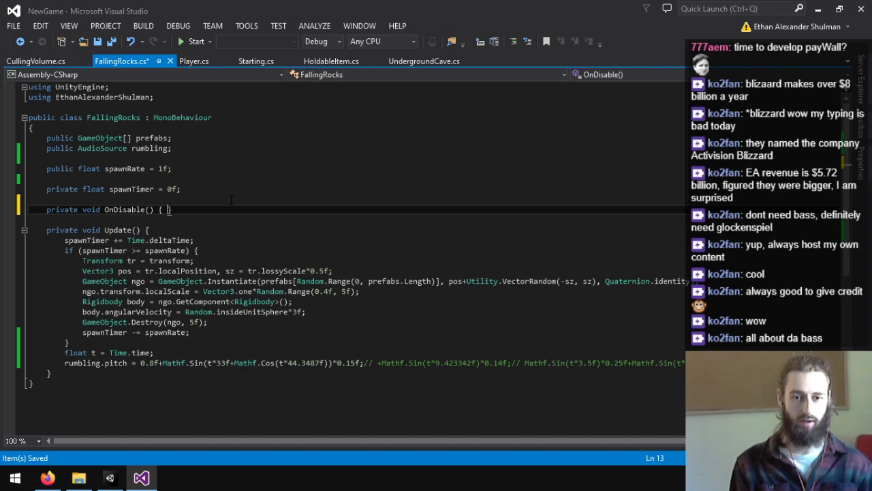
{"action": "type", "text": ") {"}
{"action": "key", "text": "Return"}
- In OnDisable, start an assignment that sets Player.player.transform.localPosition from a member of Player.player
{"action": "type", "text": "Player.player."}
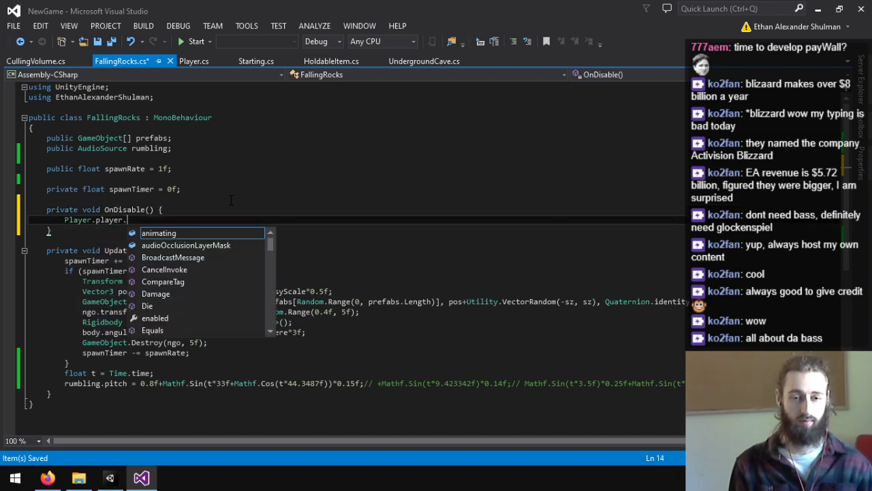
{"action": "type", "text": "transform.localP"}
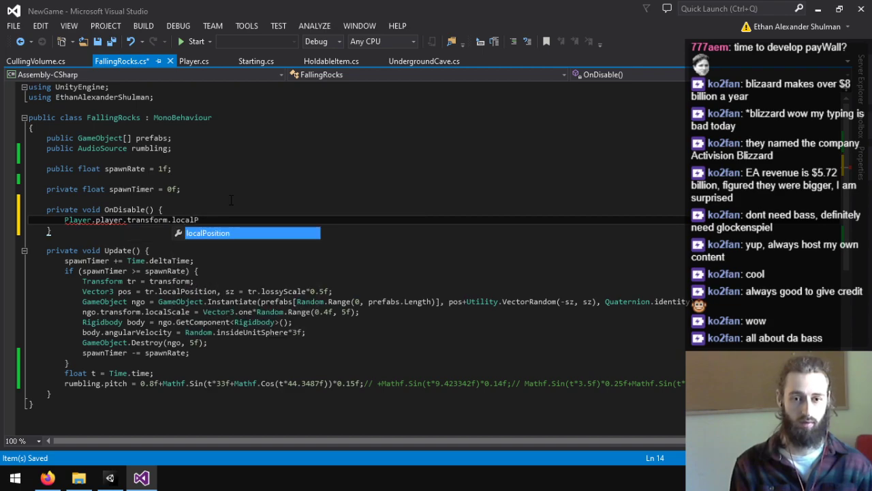
{"action": "key", "text": "Tab"}
{"action": "type", "text": "= "}
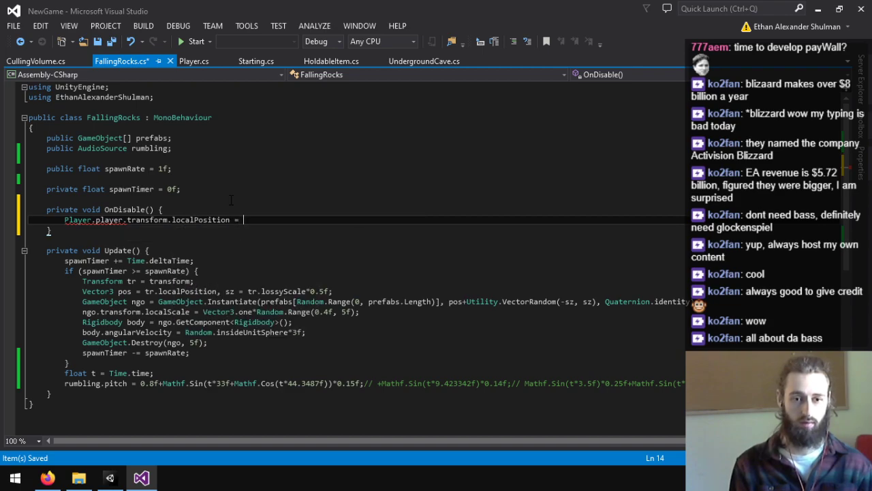
{"action": "type", "text": "Player.player.bas"}
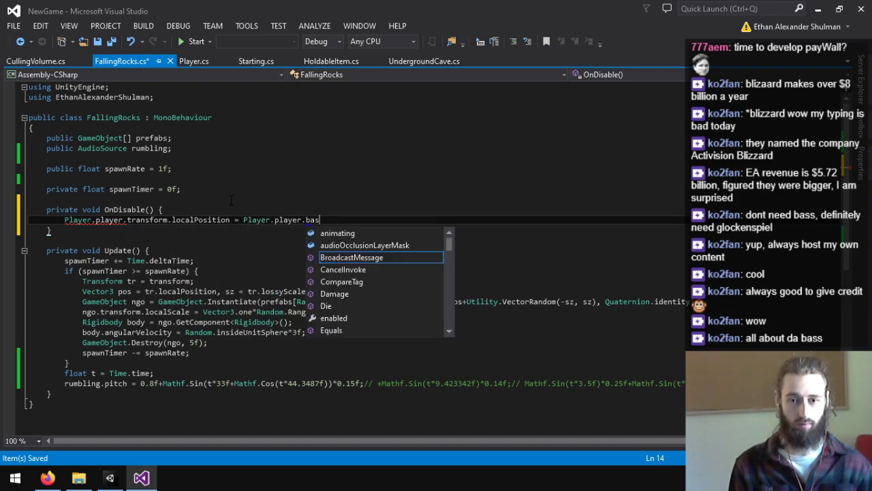
{"action": "key", "text": "BackSpace"}
{"action": "key", "text": "BackSpace"}
{"action": "key", "text": "BackSpace"}
{"action": "type", "text": "cam"}
{"action": "key", "text": "BackSpace"}
{"action": "key", "text": "BackSpace"}
{"action": "key", "text": "BackSpace"}
{"action": "type", "text": "main"}
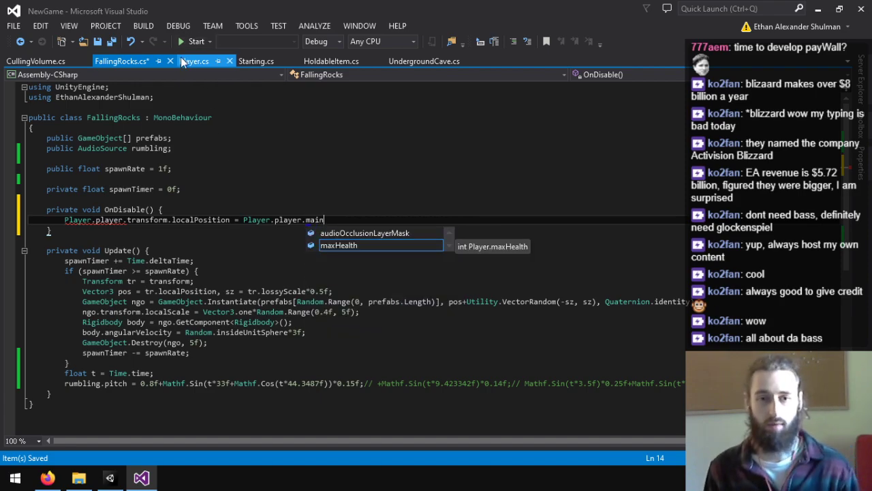
- Look up the camera base position variable in Player.cs and search the file for cameraBasePos
{"action": "left_click", "coordinate": [183, 60]}
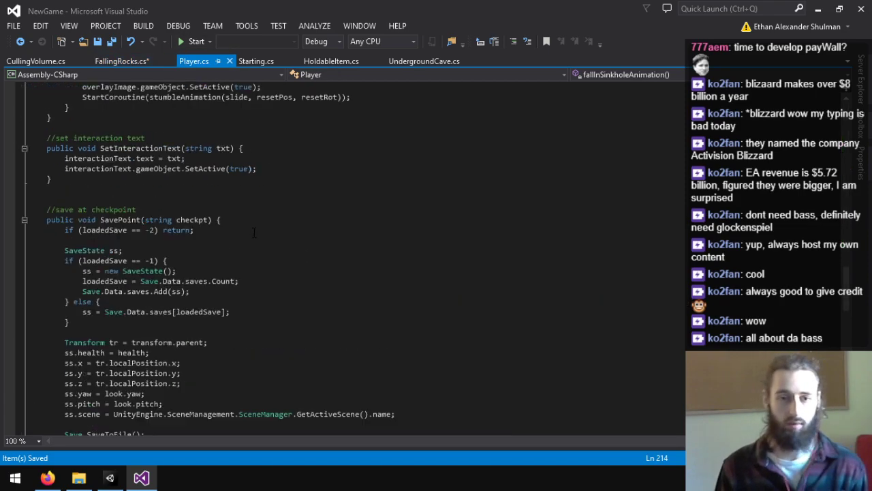
{"action": "scroll", "coordinate": [254, 233], "scroll_direction": "up", "scroll_amount": 20}
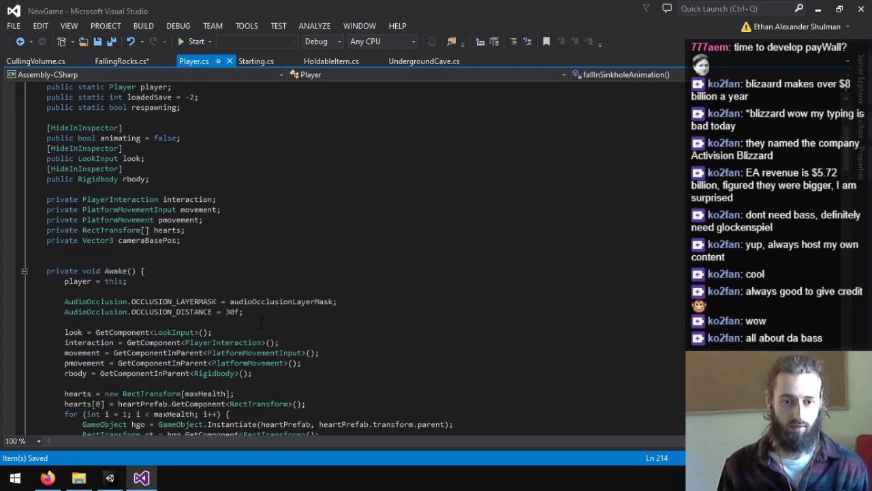
{"action": "triple_click", "coordinate": [153, 241]}
{"action": "scroll", "coordinate": [256, 291], "scroll_direction": "down", "scroll_amount": 12}
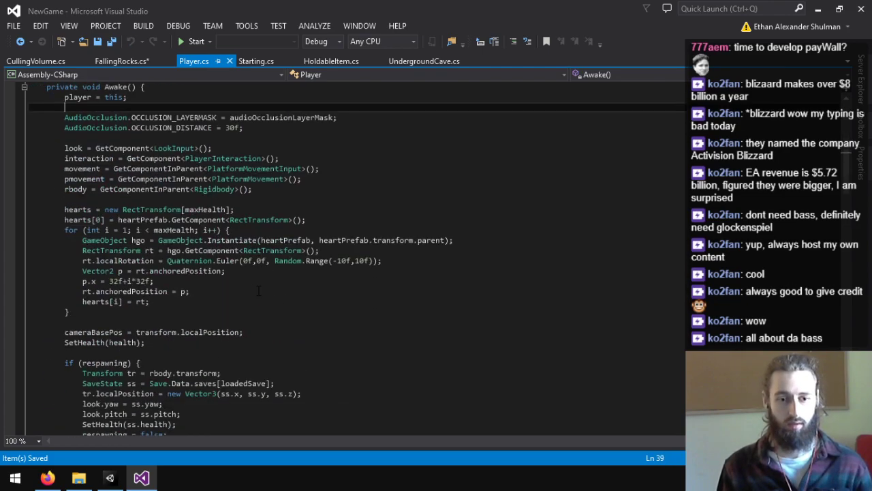
{"action": "key", "text": "ctrl+f"}
{"action": "type", "text": "cameraBasePos"}
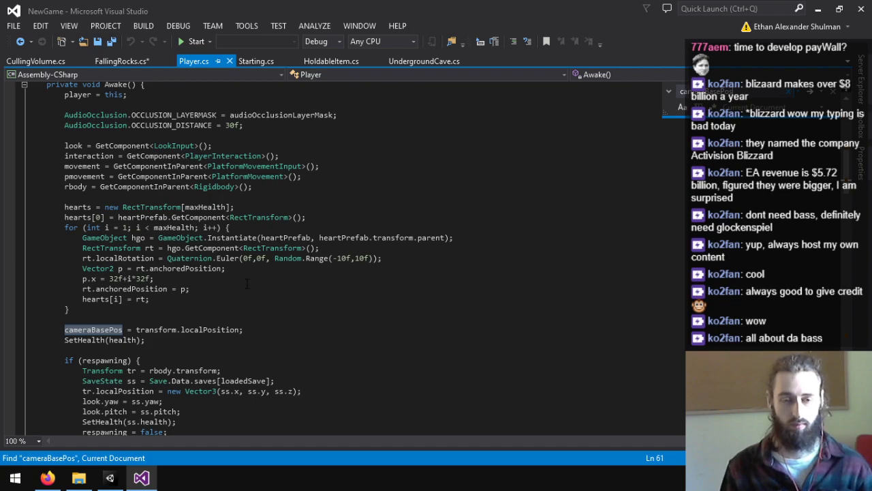
{"action": "key", "text": "Return"}
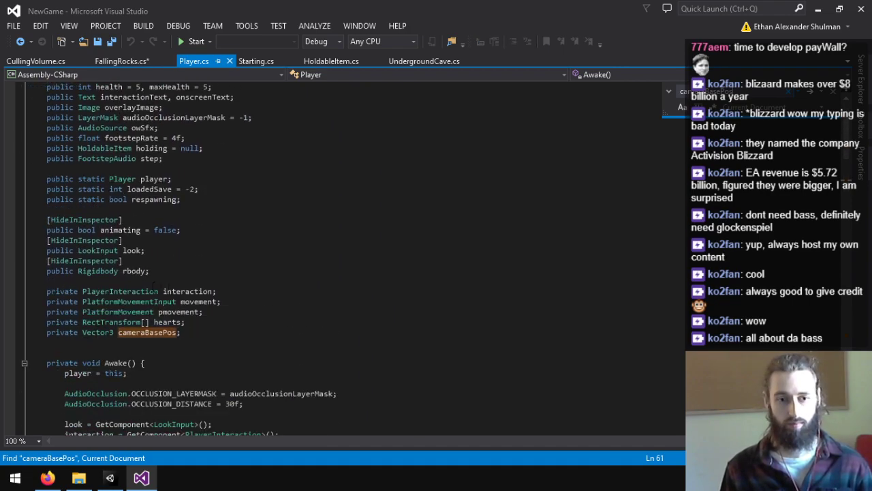
- Declare public Vector3 cameraBasePos with a [HideInInspector] attribute directly below the rbody field in Player.cs
{"action": "left_click", "coordinate": [189, 272]}
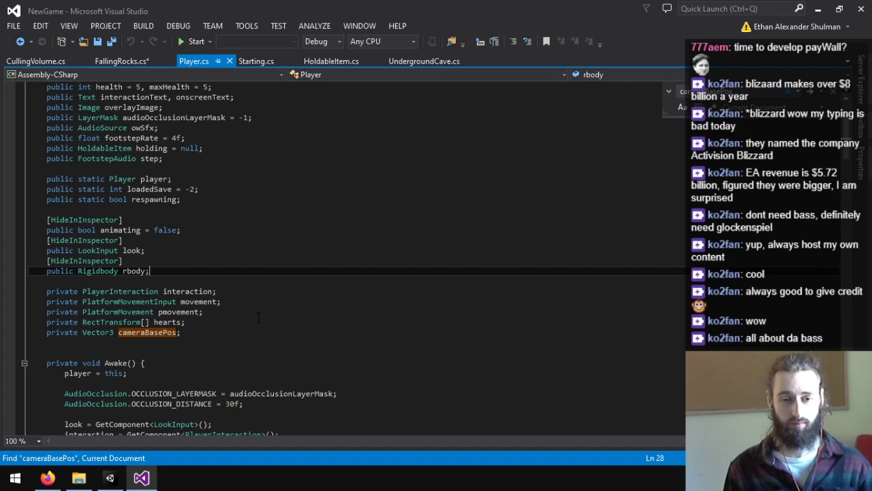
{"action": "key", "text": "Return"}
{"action": "type", "text": "[HideInInspector]"}
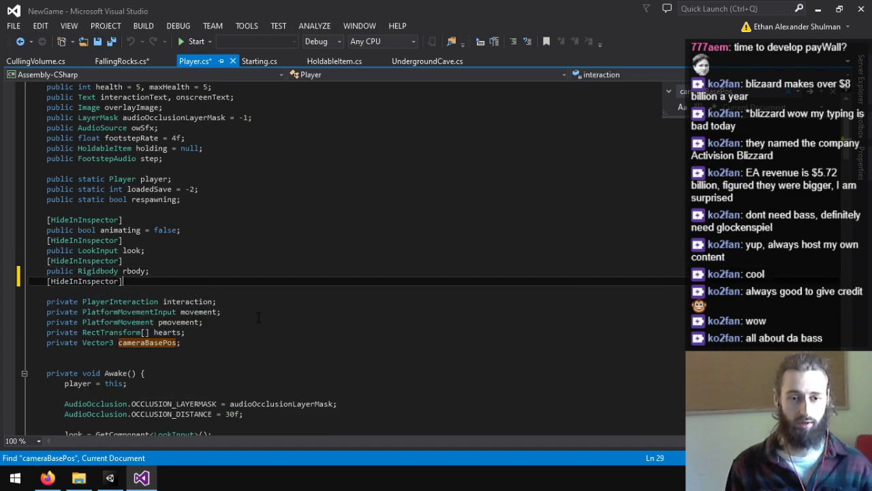
{"action": "key", "text": "Return"}
{"action": "type", "text": "public Vector3"}
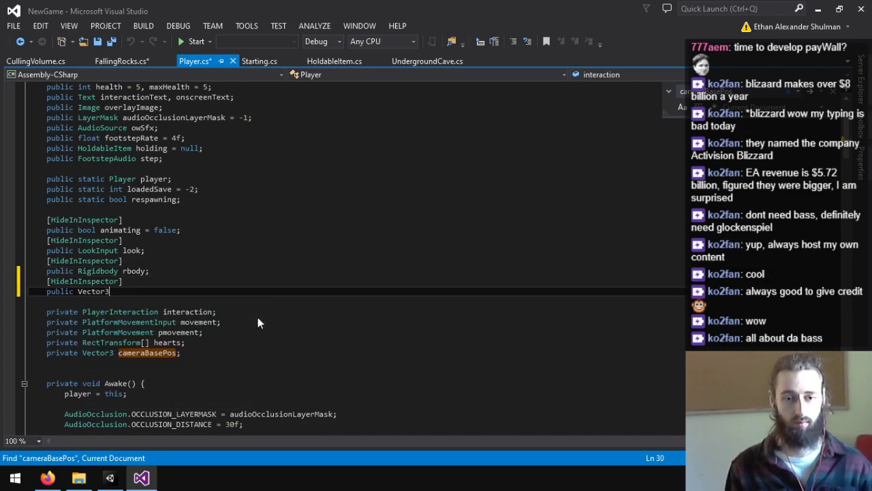
{"action": "type", "text": " cameraBasePos;"}
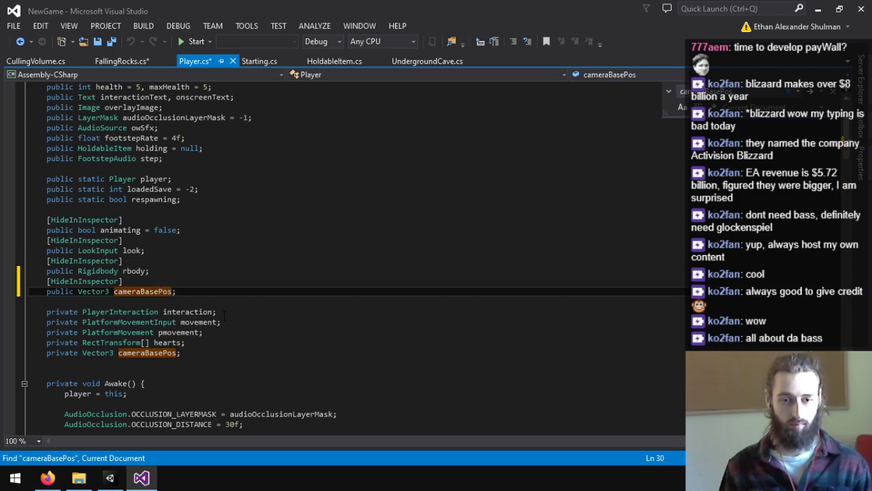
- Delete the private Vector3 cameraBasePos declaration below the hearts field and save Player.cs
{"action": "triple_click", "coordinate": [141, 353]}
{"action": "key", "text": "BackSpace"}
{"action": "key", "text": "ctrl+s"}
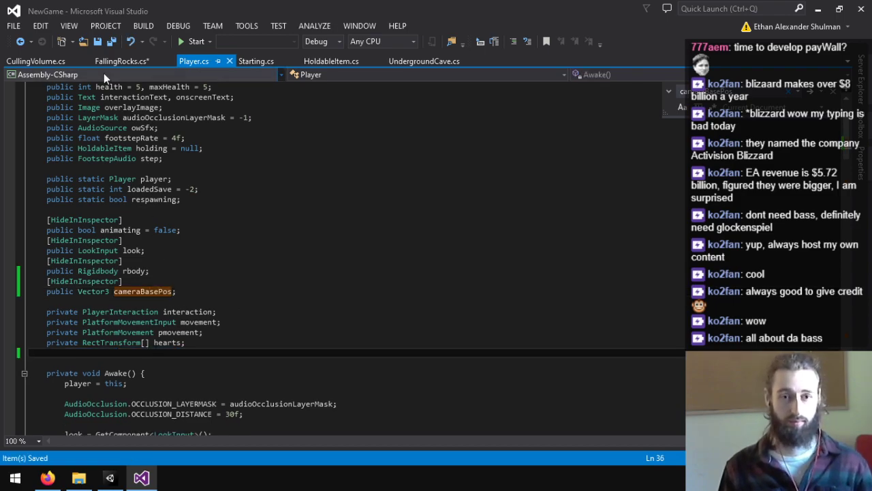
- Return to FallingRocks.cs, complete the OnDisable assignment with Player.player.cameraBasePos and save the script
{"action": "left_click", "coordinate": [119, 61]}
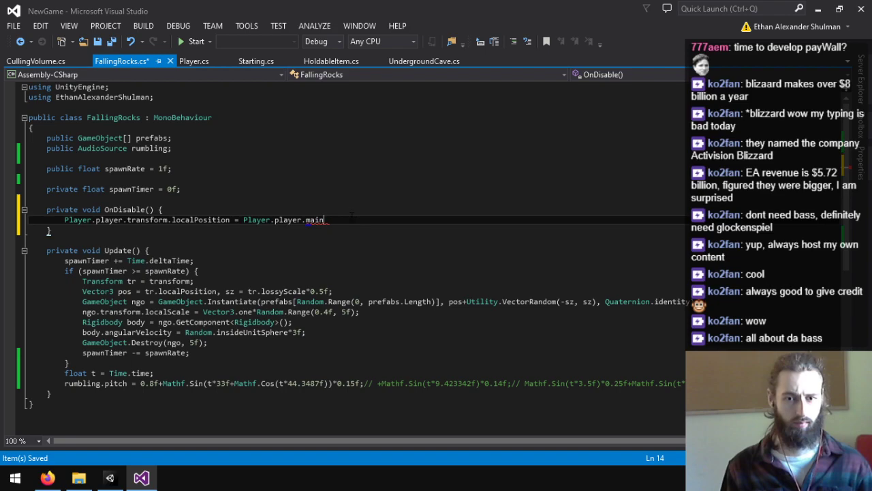
{"action": "left_click_drag", "start_coordinate": [352, 216], "coordinate": [294, 220]}
{"action": "key", "text": "BackSpace"}
{"action": "type", "text": ".cameraBasePos;"}
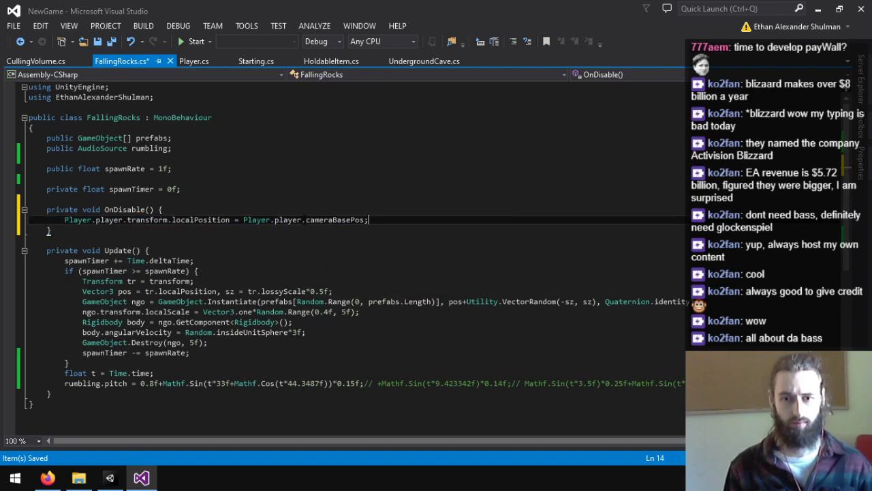
{"action": "key", "text": "ctrl+s"}
- Below the rumbling.pitch line in Update, begin assigning Player.player.cameraBasePos plus an offset to Player.player.transform.localPosition
{"action": "scroll", "coordinate": [49, 232], "scroll_direction": "down", "scroll_amount": 3}
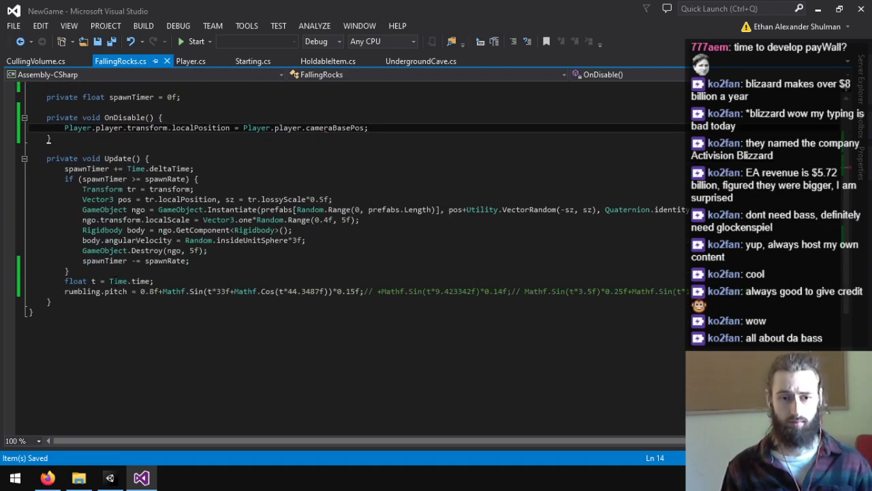
{"action": "left_click", "coordinate": [88, 301]}
{"action": "key", "text": "Return"}
{"action": "key", "text": "Return"}
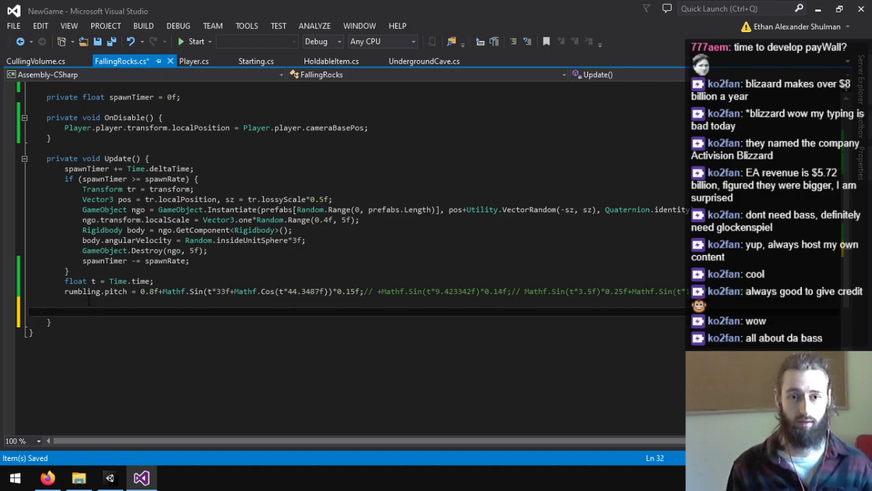
{"action": "type", "text": "Player.player.t"}
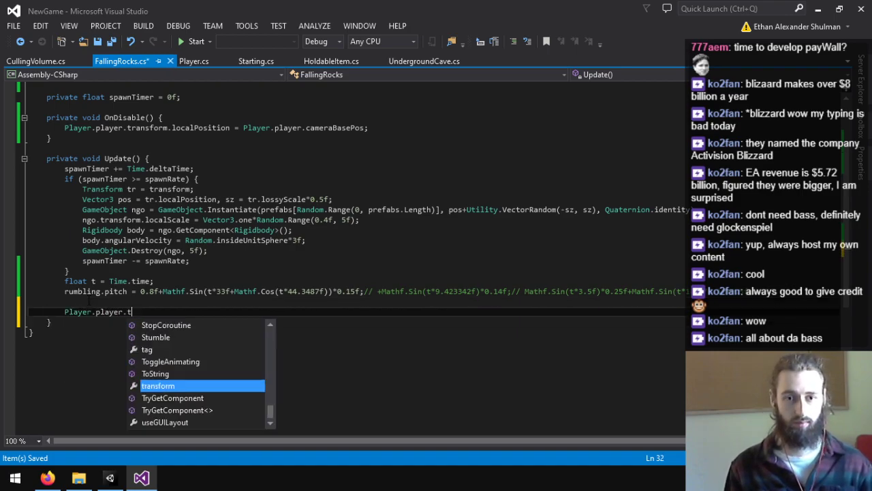
{"action": "type", "text": "ransform.local"}
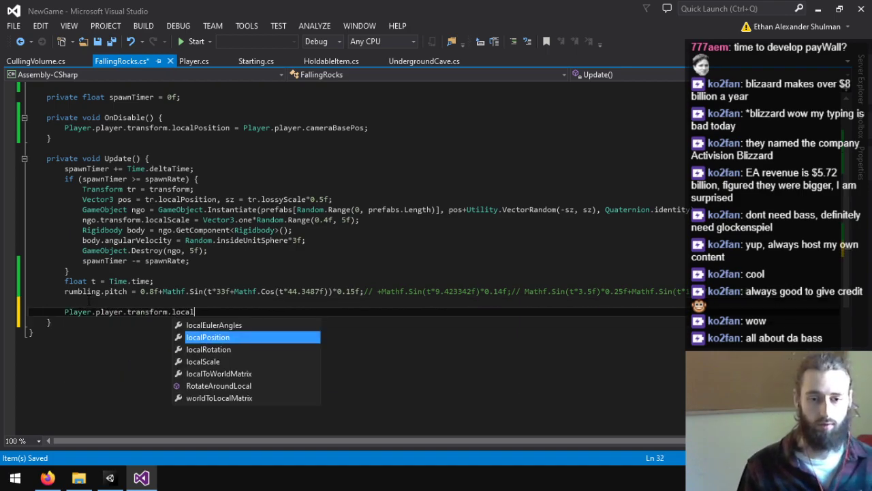
{"action": "type", "text": "Position = Pla"}
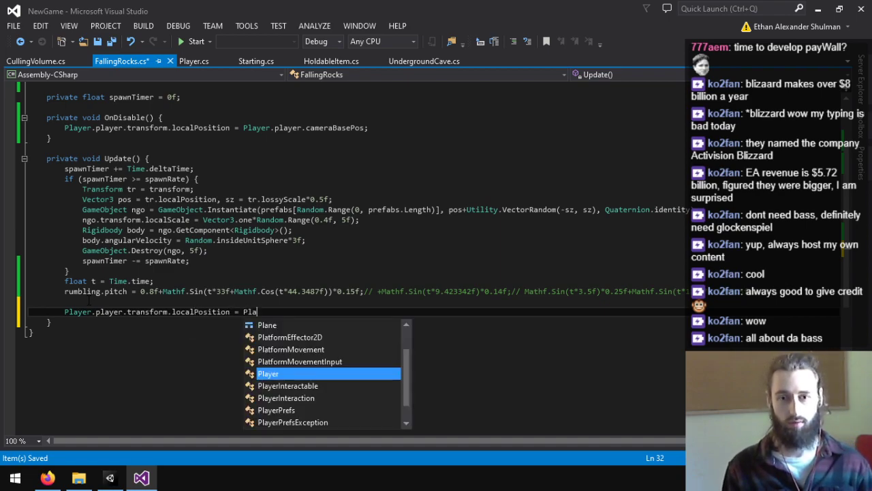
{"action": "type", "text": "yer.player.cam"}
{"action": "key", "text": "BackSpace"}
{"action": "key", "text": "BackSpace"}
{"action": "key", "text": "BackSpace"}
{"action": "type", "text": "player.cam"}
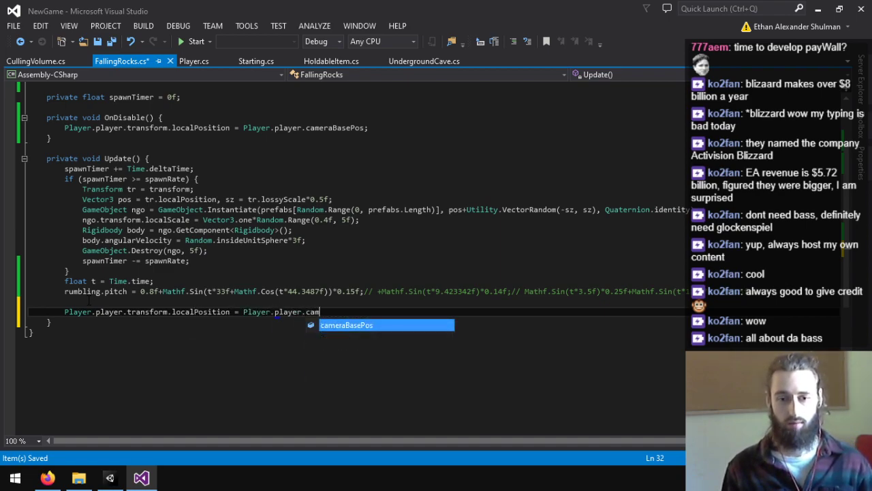
{"action": "key", "text": "Tab"}
{"action": "type", "text": "+"}
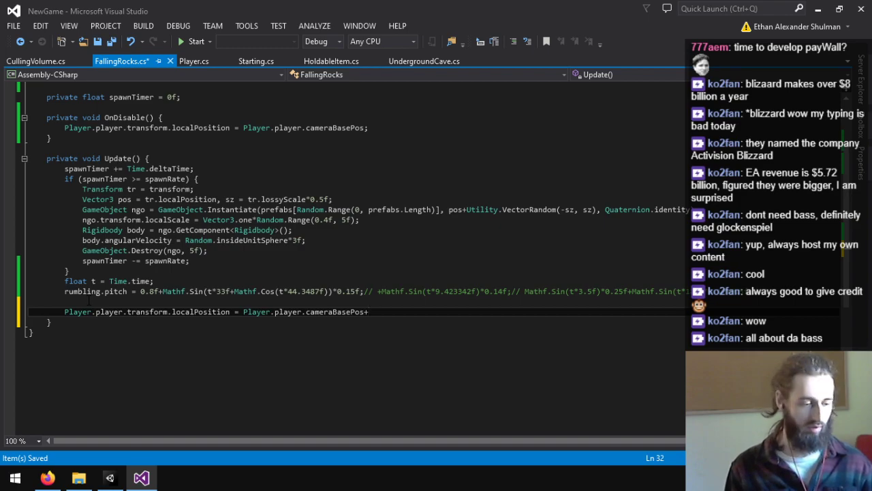
{"action": "type", "text": "new Vector3("}
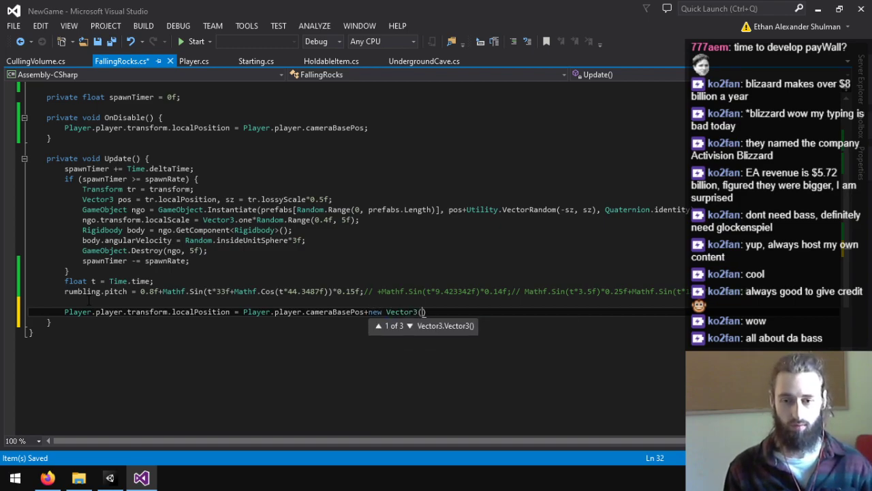
{"action": "key", "text": "BackSpace"}
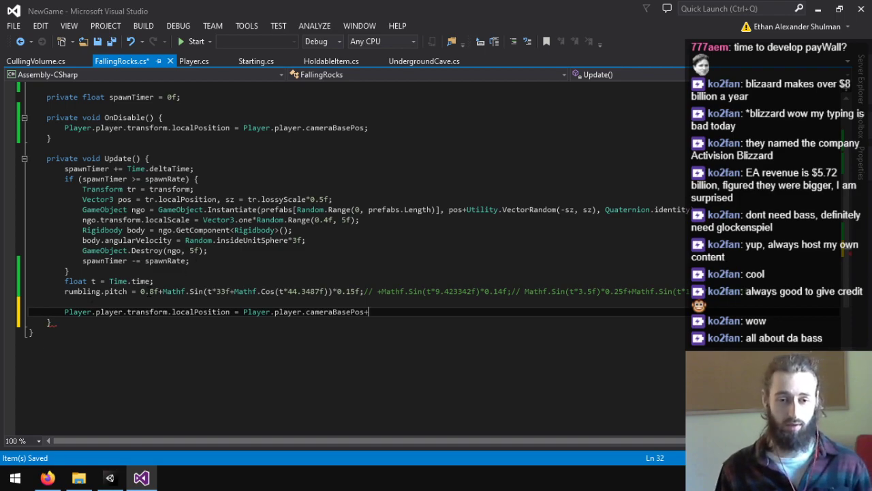
{"action": "left_click_drag", "start_coordinate": [153, 292], "coordinate": [226, 291]}
{"action": "left_click", "coordinate": [232, 290]}
{"action": "left_click", "coordinate": [414, 311]}
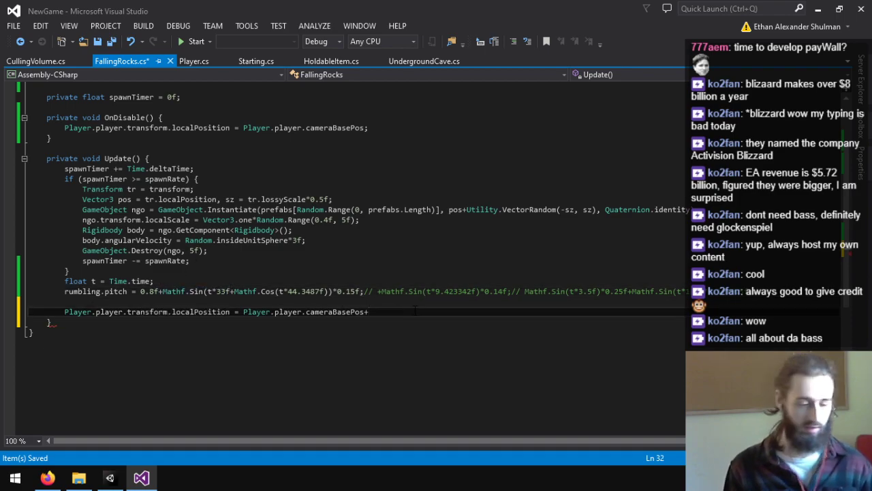
- Add a new Vector3 offset to the camera position with x as Mathf.Sin(t*8.89723) and y as Mathf.Sin(t*6.8742f)
{"action": "type", "text": "new Vector3("}
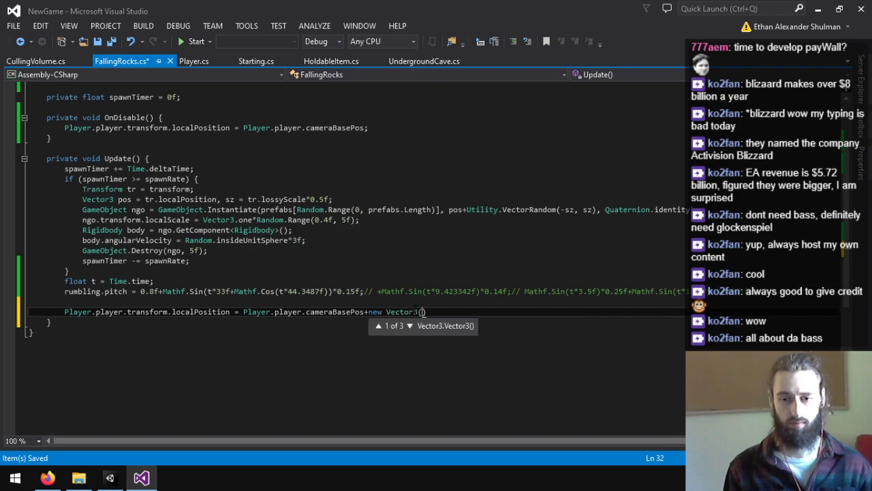
{"action": "type", "text": "Mathf.Sin("}
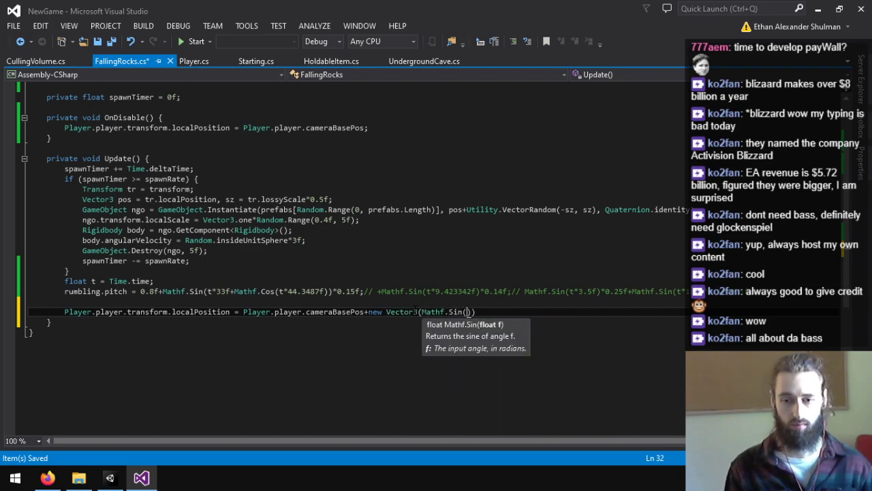
{"action": "key", "text": "Delete"}
{"action": "key", "text": "Delete"}
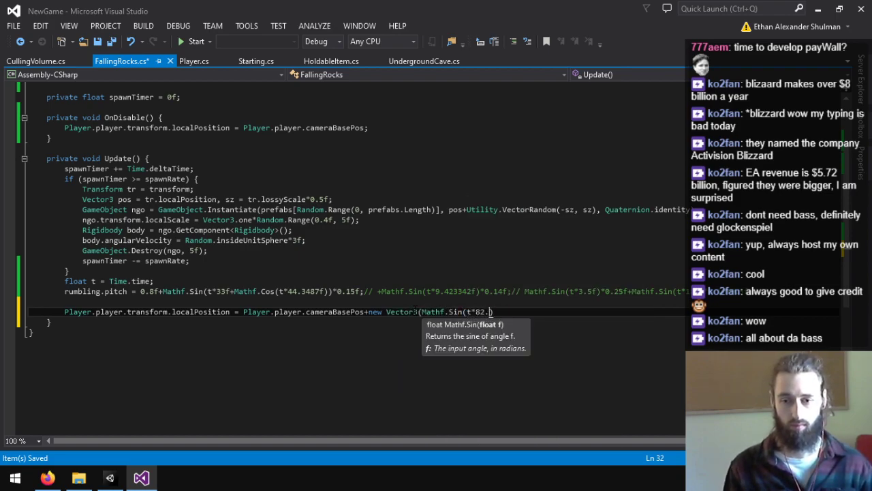
{"action": "type", "text": "t*8.89723)"}
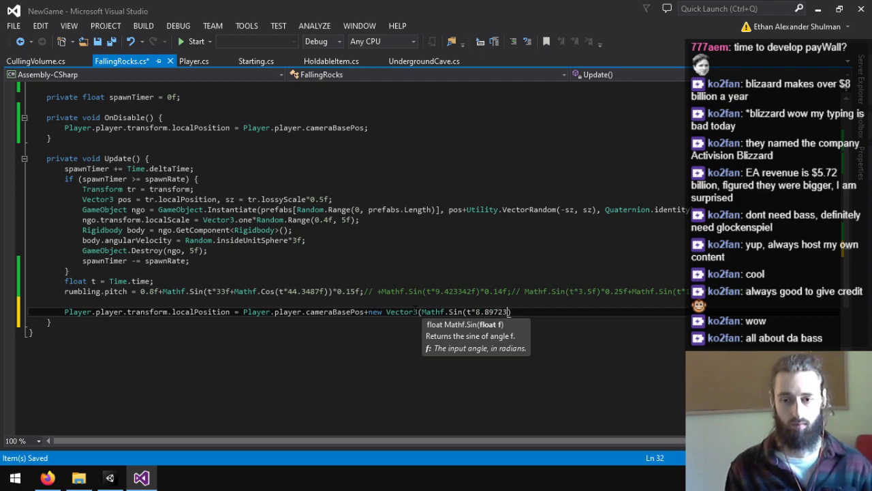
{"action": "type", "text": ",Mathf"}
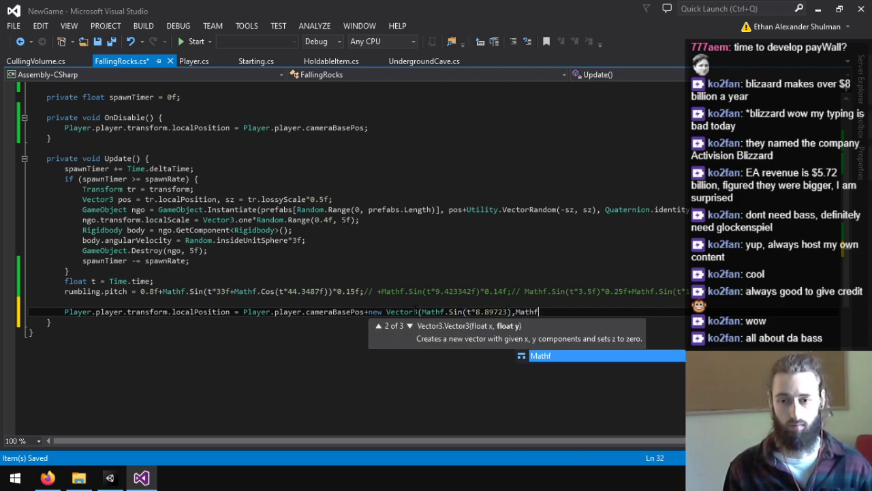
{"action": "type", "text": ".Sin(t*"}
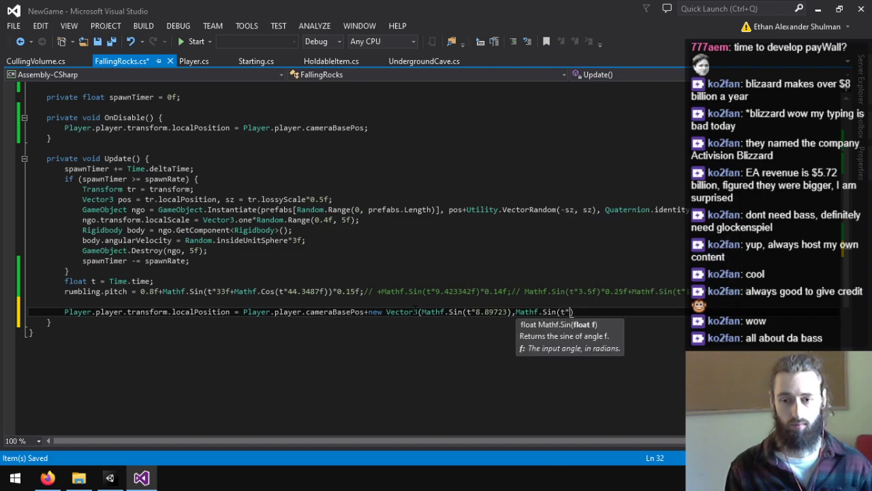
{"action": "type", "text": "6.8742f)"}
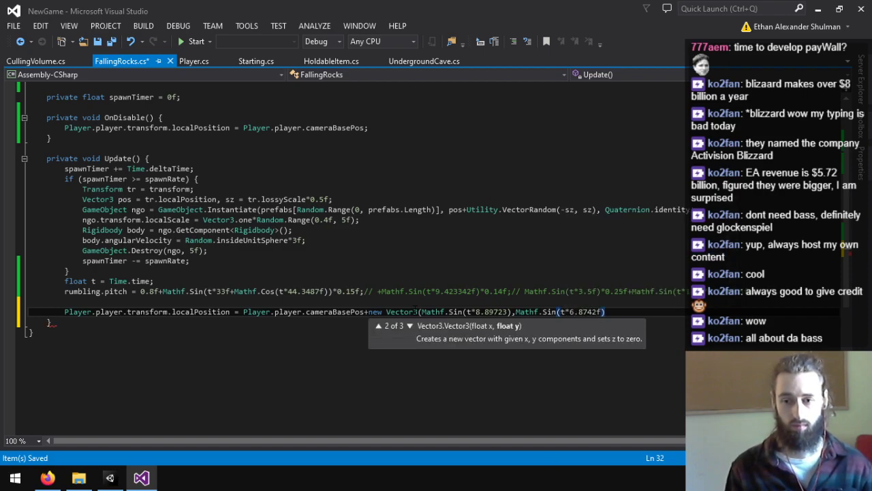
- Complete the vector with z as Mathf.Sin(t*9.8327f) and a 0.1f multiplier, add the f suffix to 8.89723, and save the script
{"action": "type", "text": ",Mathf.Sin(t*"}
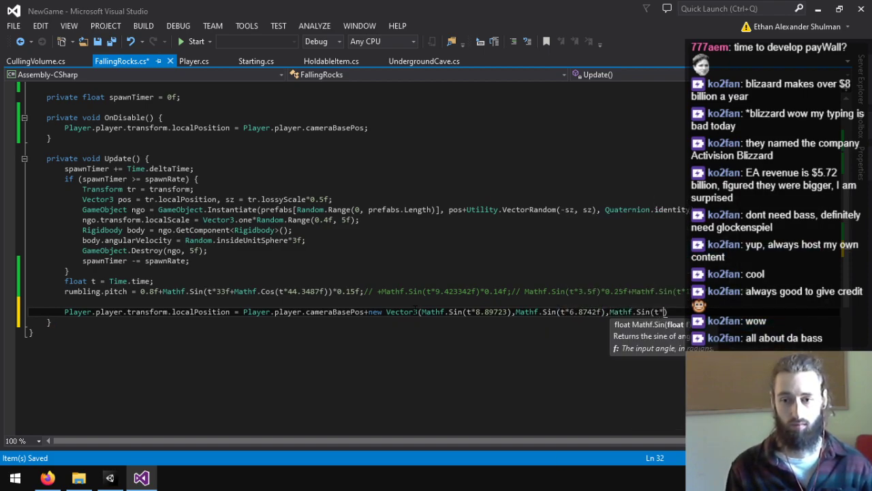
{"action": "type", "text": "9.8327"}
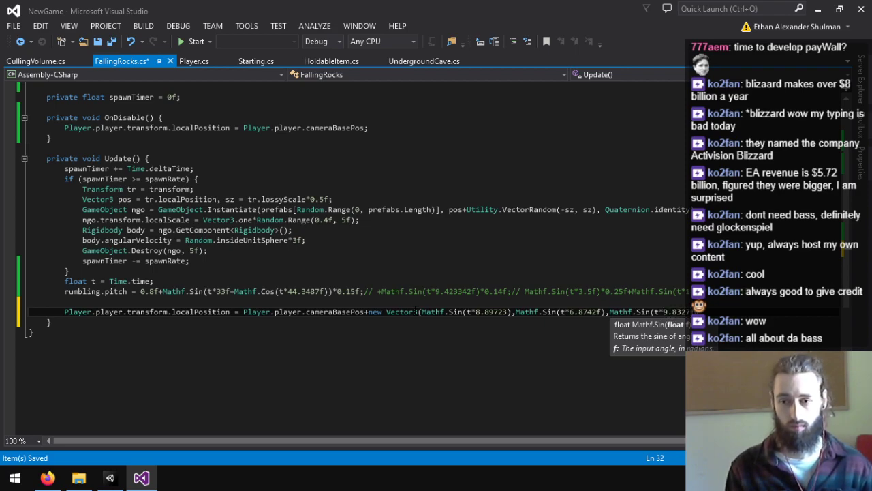
{"action": "type", "text": "f))"}
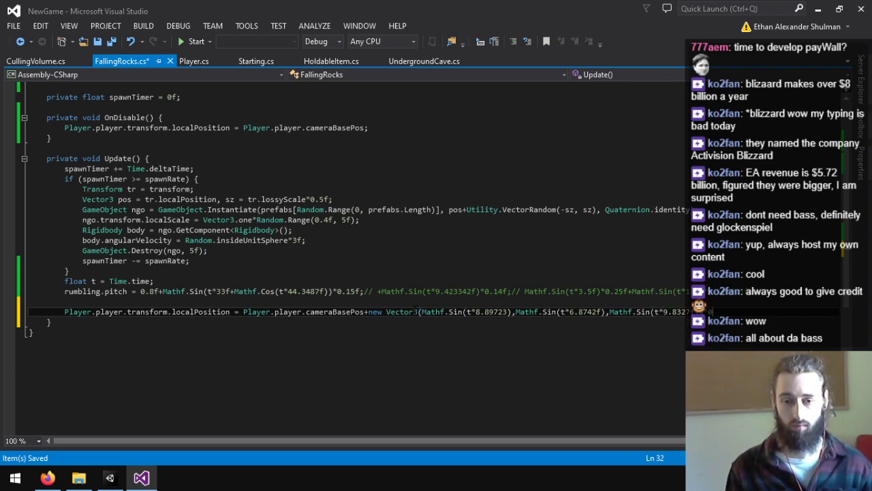
{"action": "type", "text": "*0.2f;;"}
{"action": "key", "text": "ctrl+s"}
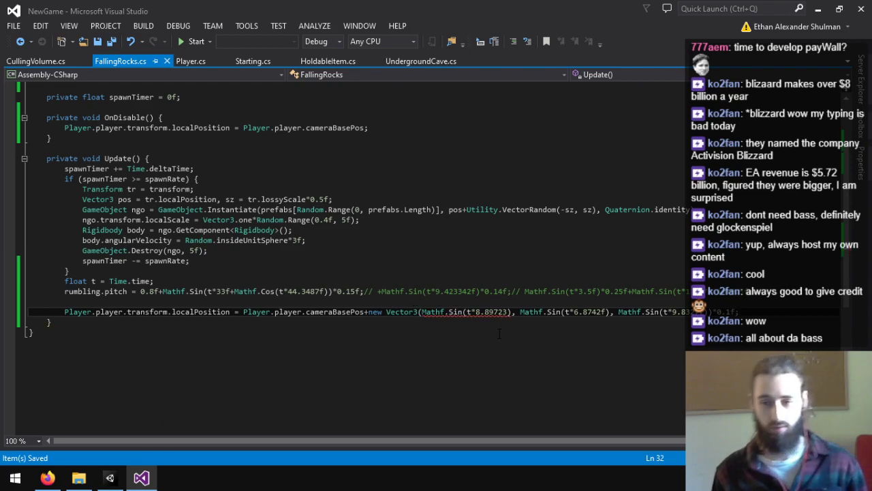
{"action": "left_click", "coordinate": [511, 312]}
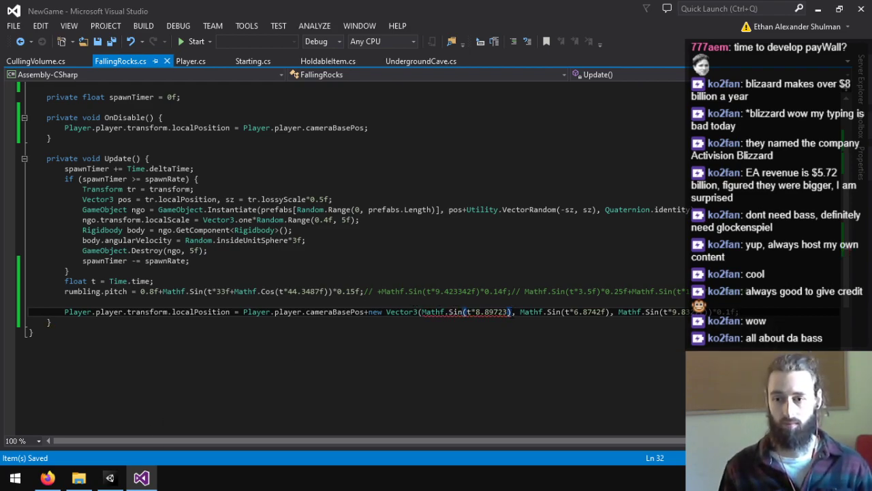
{"action": "type", "text": "f"}
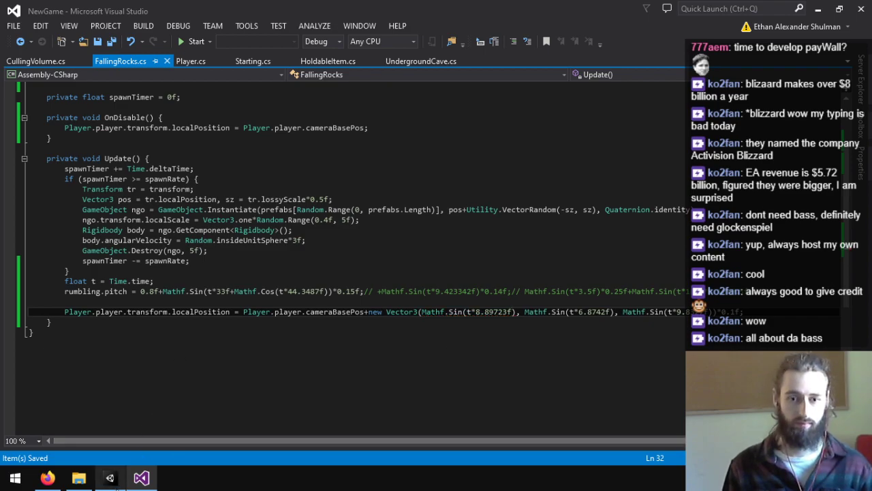
- Switch to Unity, play-test the camera shake in the scene, stop play mode and return to Visual Studio
{"action": "left_click", "coordinate": [109, 478]}
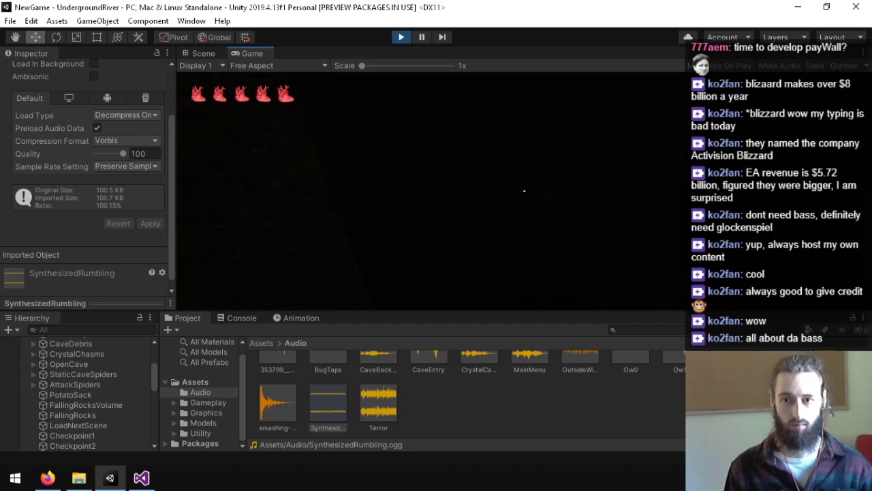
{"action": "key", "text": "ctrl+p"}
{"action": "left_click", "coordinate": [141, 477]}
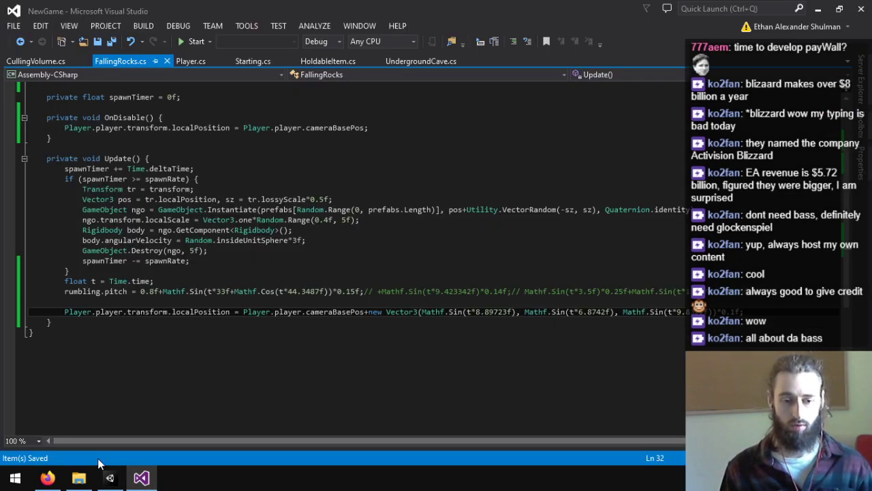
- In Unity, view the Console error for FallingRocks.OnDisable and open FallingRocks.cs from it to review the OnDisable method
{"action": "left_click", "coordinate": [109, 477]}
{"action": "left_click", "coordinate": [240, 460]}
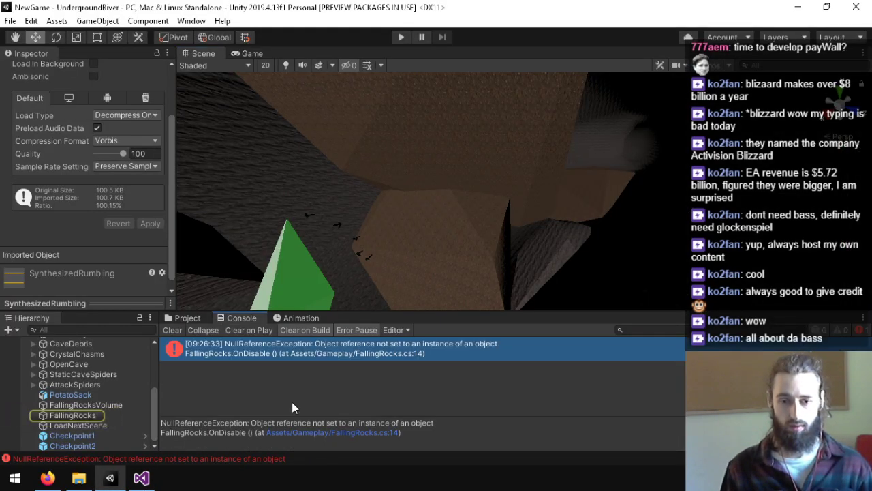
{"action": "double_click", "coordinate": [310, 349]}
{"action": "left_click", "coordinate": [145, 182]}
{"action": "scroll", "coordinate": [144, 182], "scroll_direction": "up", "scroll_amount": 3}
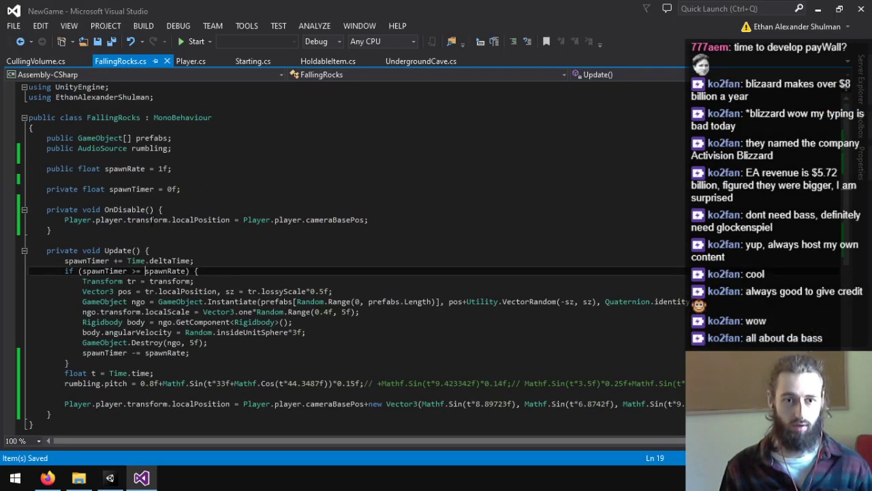
- Guard the camera reset in OnDisable with if (Player.player != null) and save FallingRocks.cs
{"action": "left_click", "coordinate": [54, 228]}
{"action": "key", "text": "Up"}
{"action": "key", "text": "Home"}
{"action": "type", "text": "if (Player"}
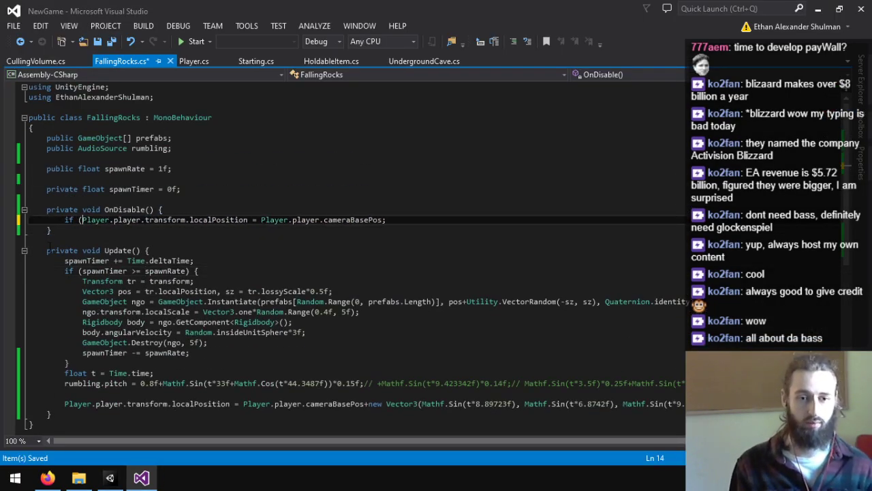
{"action": "type", "text": ".player != n"}
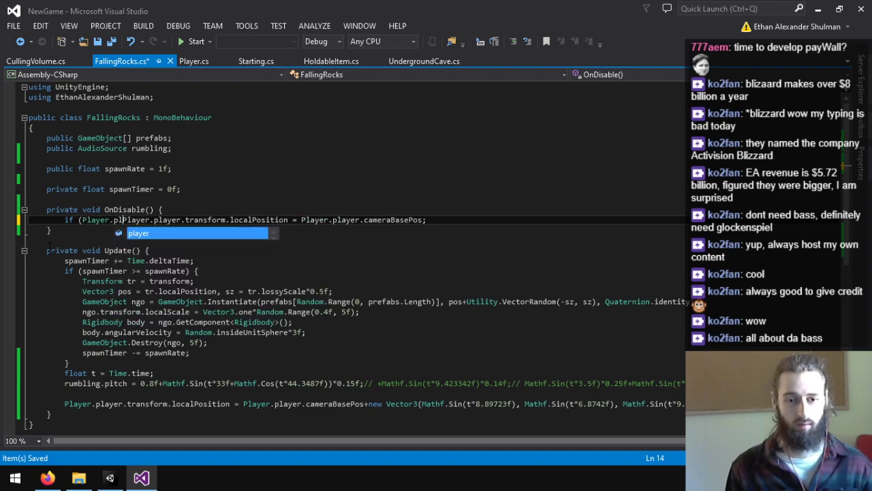
{"action": "type", "text": "ull)"}
{"action": "key", "text": "ctrl+s"}
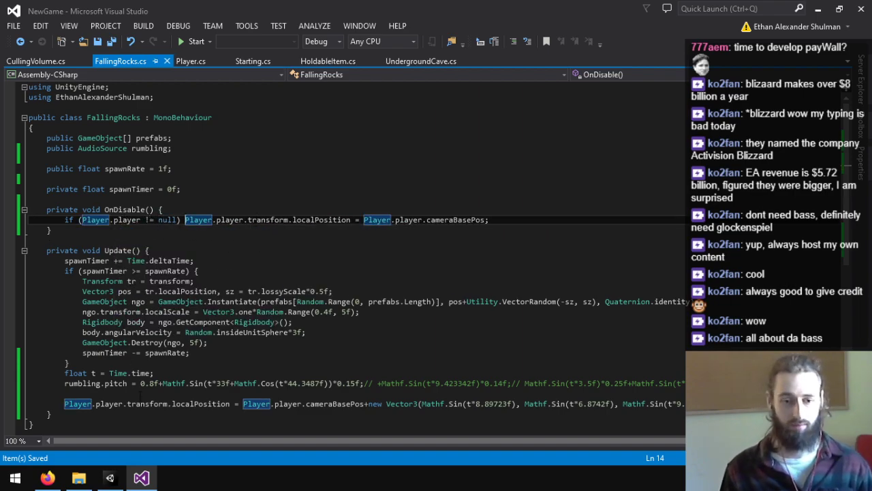
- Switch to Unity, clear the Console messages and return to FallingRocks.cs in Visual Studio
{"action": "left_click", "coordinate": [109, 477]}
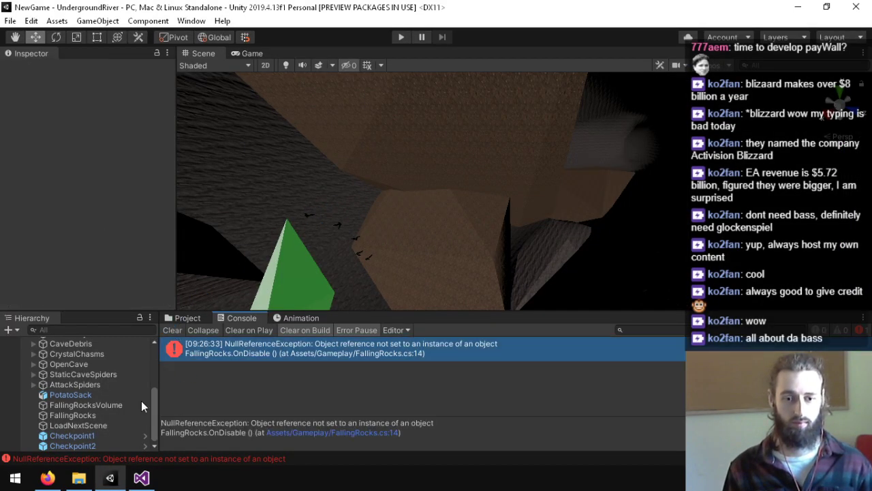
{"action": "left_click", "coordinate": [176, 344]}
{"action": "left_click", "coordinate": [175, 331]}
{"action": "left_click", "coordinate": [141, 477]}
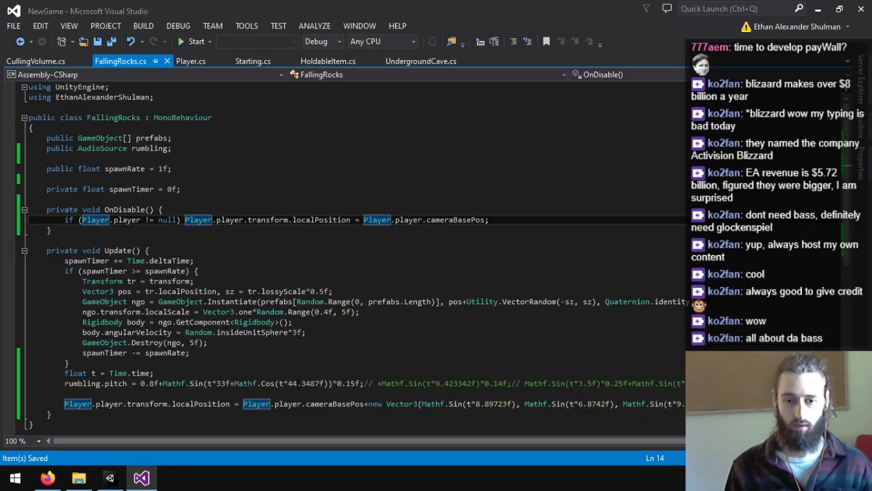
- Set the camera shake's first sine frequency to 22.89723f and change the third axis's sine frequency in the Vector3 offset
{"action": "left_click", "coordinate": [297, 383]}
{"action": "left_click", "coordinate": [476, 404]}
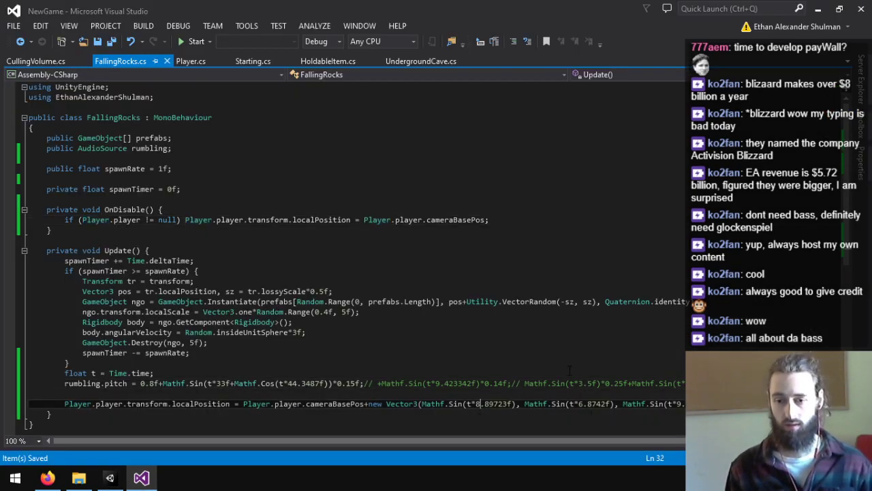
{"action": "key", "text": "BackSpace"}
{"action": "type", "text": "22"}
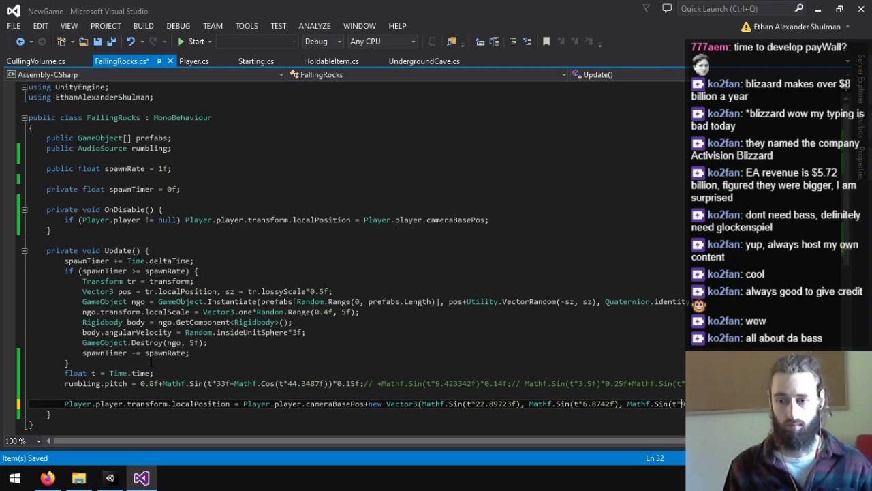
- Set the sine frequency in the rumbling.pitch formula to 16f
{"action": "left_click", "coordinate": [229, 383]}
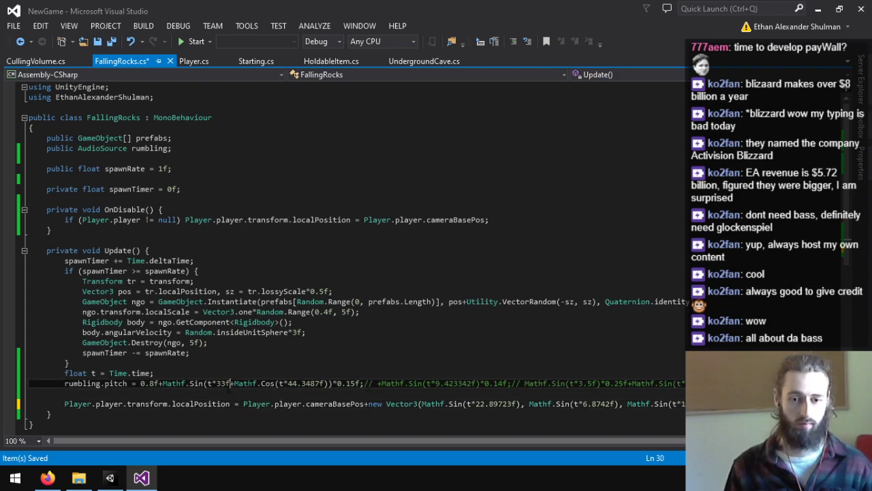
{"action": "key", "text": "BackSpace"}
{"action": "key", "text": "BackSpace"}
{"action": "type", "text": "16"}
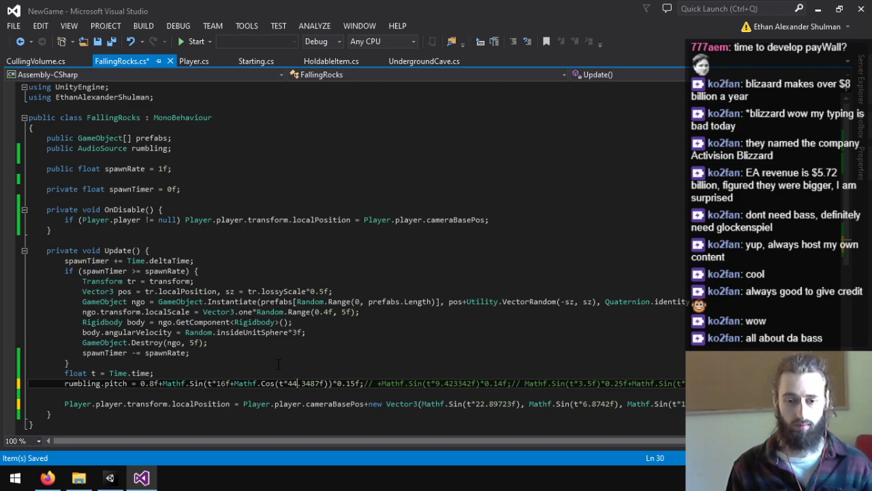
- Save FallingRocks.cs, play-test the rumble and camera shake in Unity, and stop play mode
{"action": "key", "text": "ctrl+s"}
{"action": "left_click", "coordinate": [110, 477]}
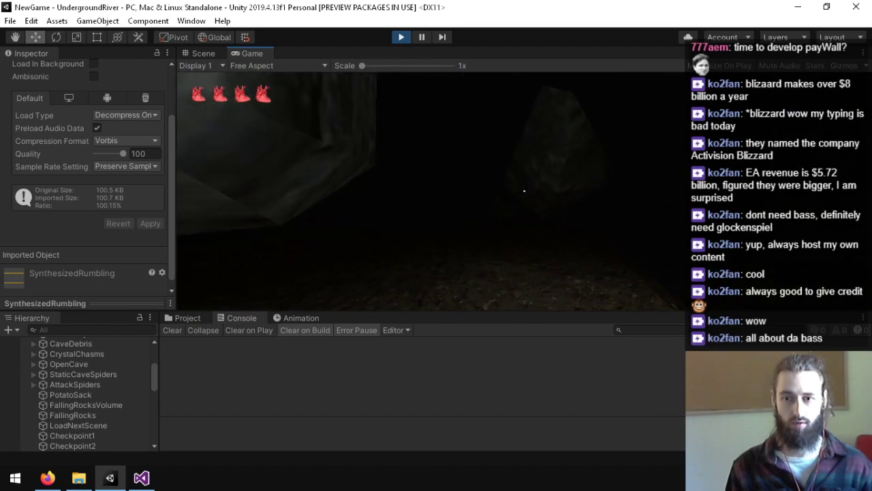
{"action": "key", "text": "ctrl+p"}
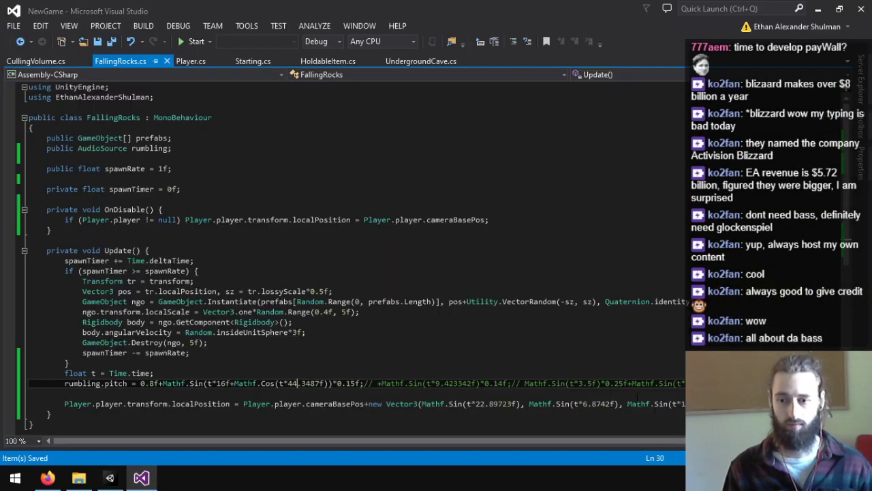
- Remove one character from the camera shake's Vector3 line and set the rumbling pitch's sine frequency to 8f
{"action": "left_click", "coordinate": [749, 403]}
{"action": "key", "text": "BackSpace"}
{"action": "key", "text": "ctrl+s"}
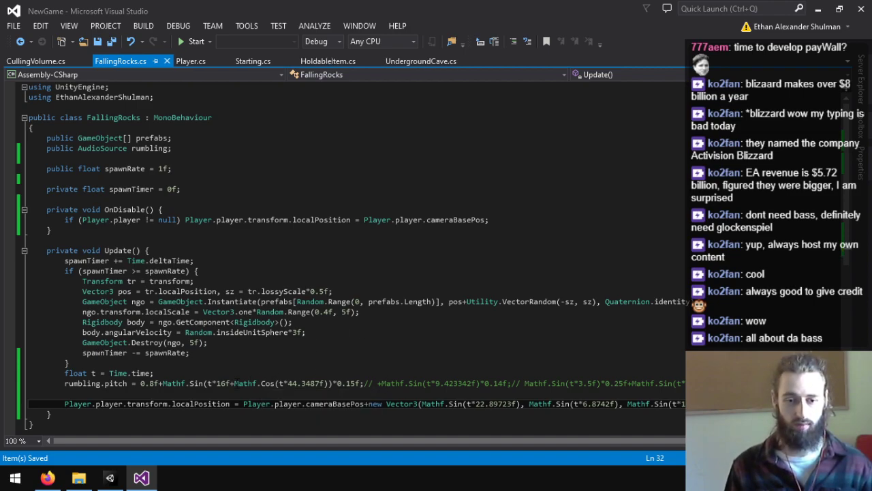
{"action": "left_click_drag", "start_coordinate": [225, 382], "coordinate": [216, 383]}
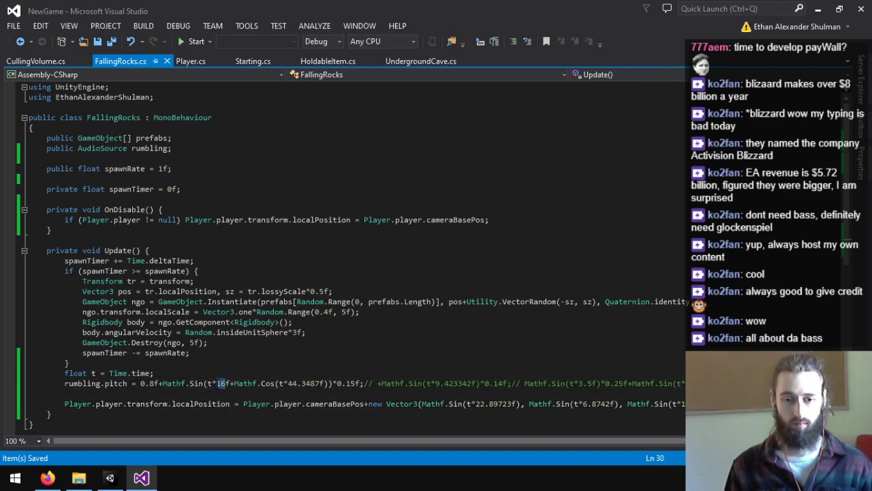
{"action": "type", "text": "8"}
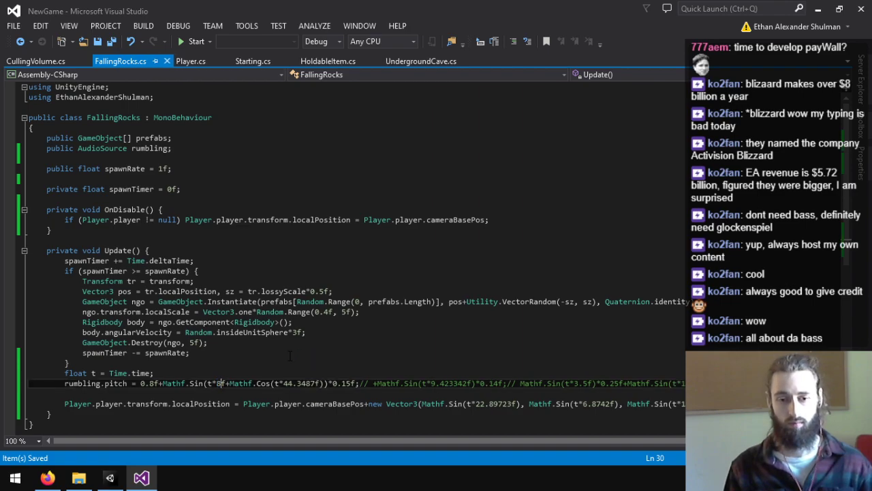
- Switch to Unity, play-test the slower pitch wobble, stop play mode and return to Visual Studio
{"action": "left_click", "coordinate": [111, 479]}
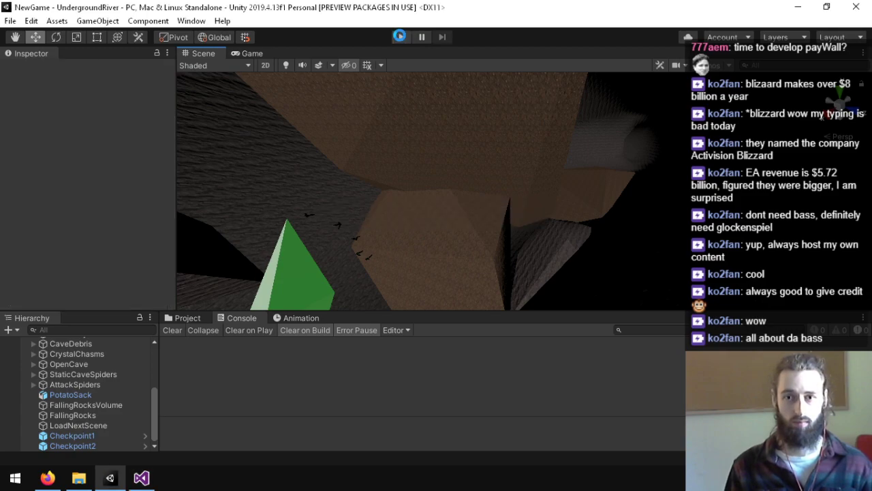
{"action": "key", "text": "ctrl+p"}
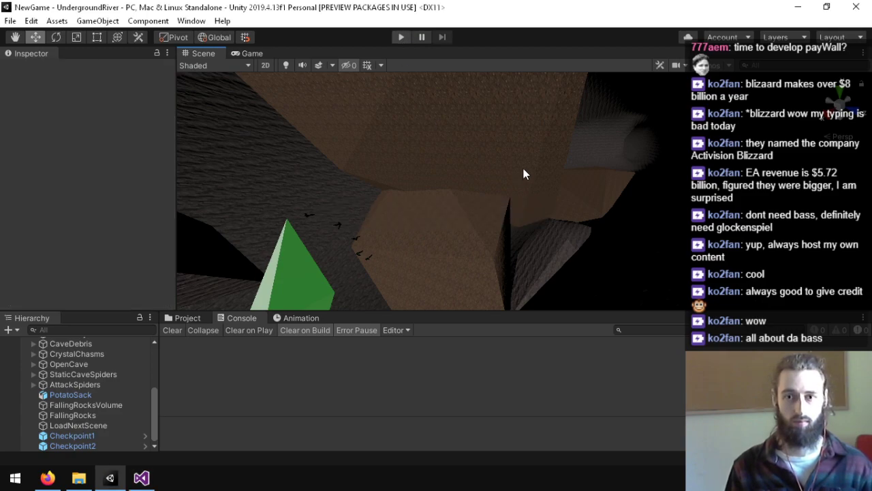
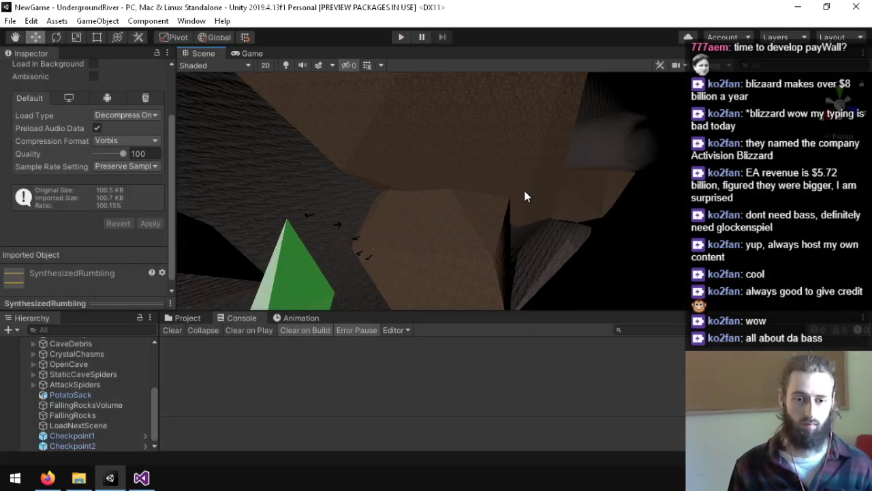
{"action": "key", "text": "alt+Tab"}
- Move the cosine term out of Mathf.Sin and append it to the rumbling.pitch formula as +Mathf.Cos(t*44.3487f)*0.05f
{"action": "left_click", "coordinate": [220, 383]}
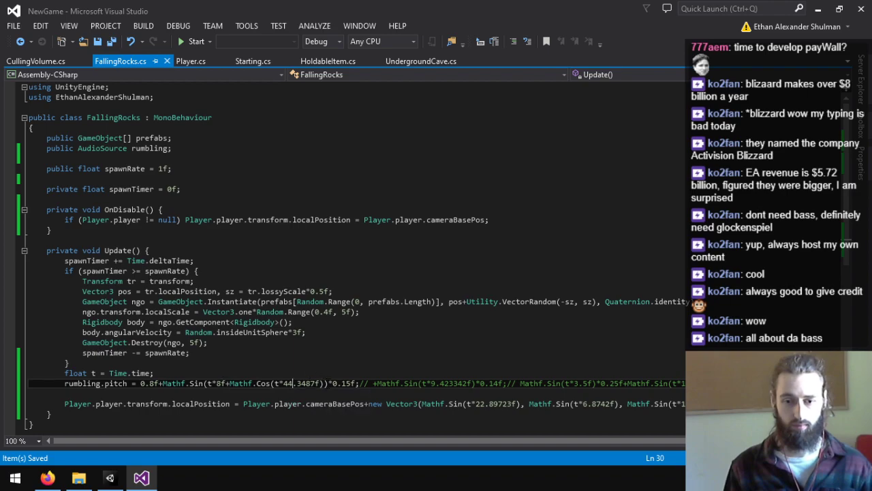
{"action": "left_click_drag", "start_coordinate": [325, 383], "coordinate": [212, 383]}
{"action": "key", "text": "ctrl+c"}
{"action": "key", "text": "BackSpace"}
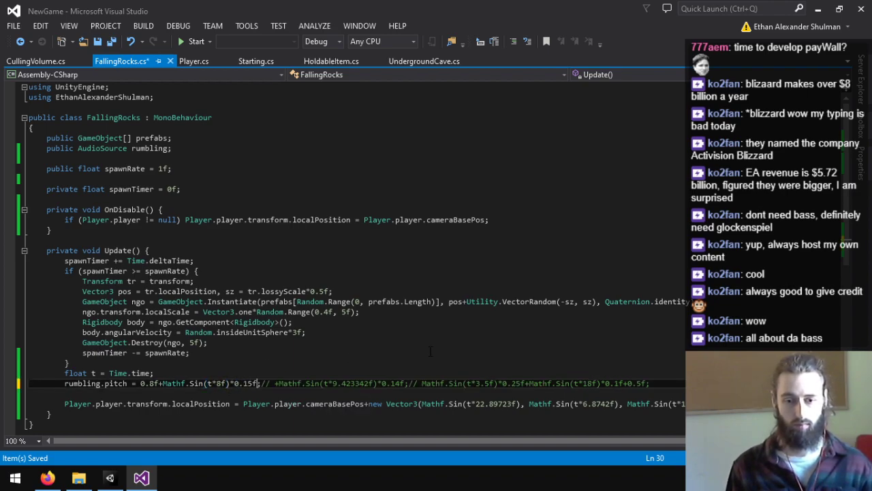
{"action": "key", "text": "ctrl+v"}
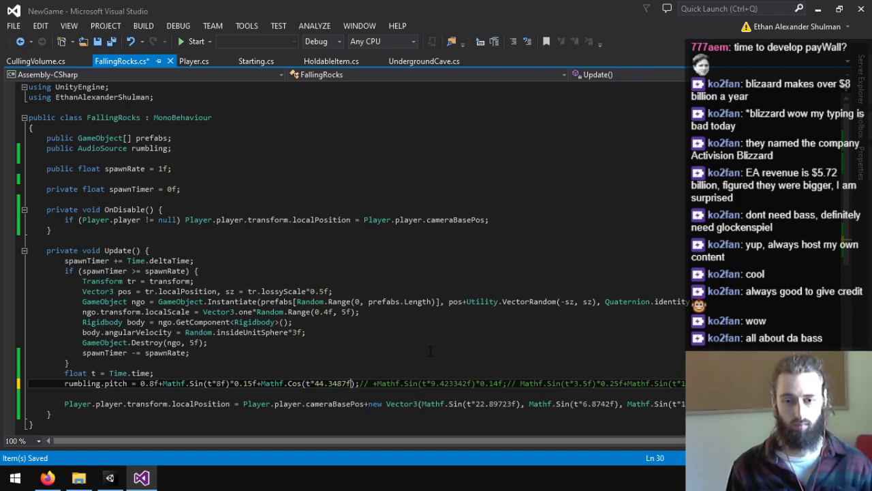
{"action": "type", "text": "*0.05f"}
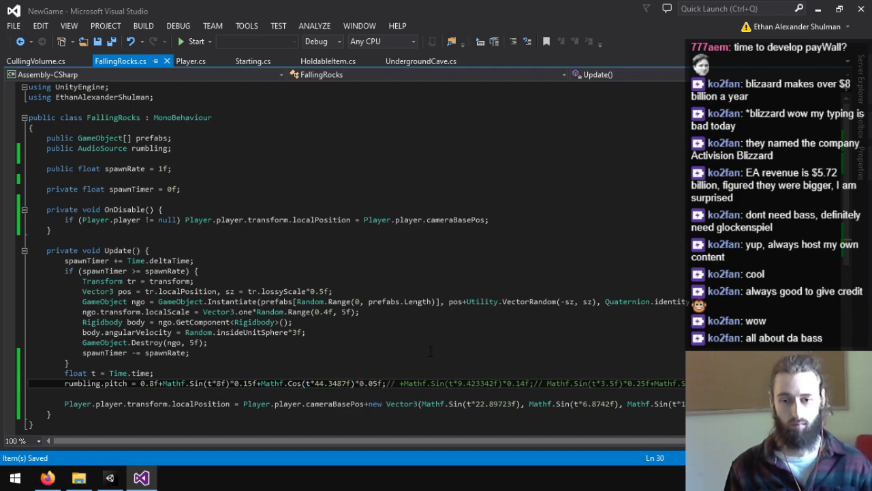
- Delete the commented-out code after the rumbling.pitch assignment and save FallingRocks.cs
{"action": "left_click", "coordinate": [709, 404]}
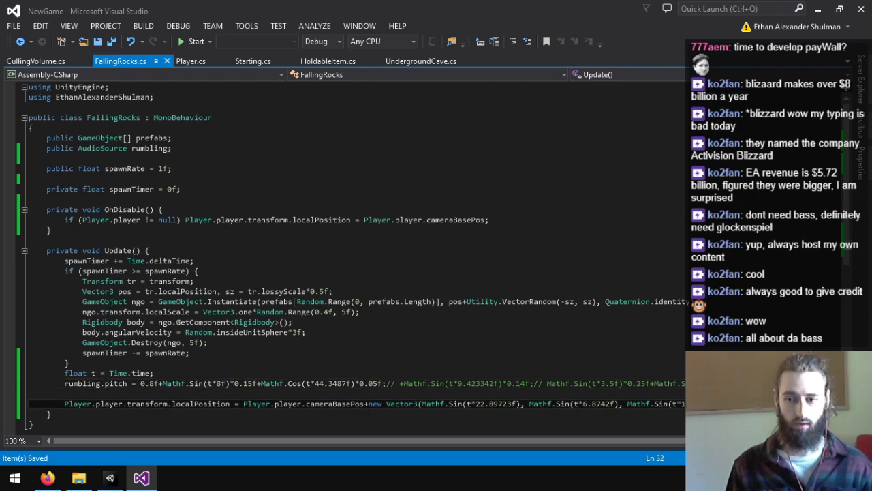
{"action": "left_click", "coordinate": [336, 383]}
{"action": "left_click_drag", "start_coordinate": [386, 383], "coordinate": [794, 385]}
{"action": "key", "text": "BackSpace"}
{"action": "key", "text": "ctrl+s"}
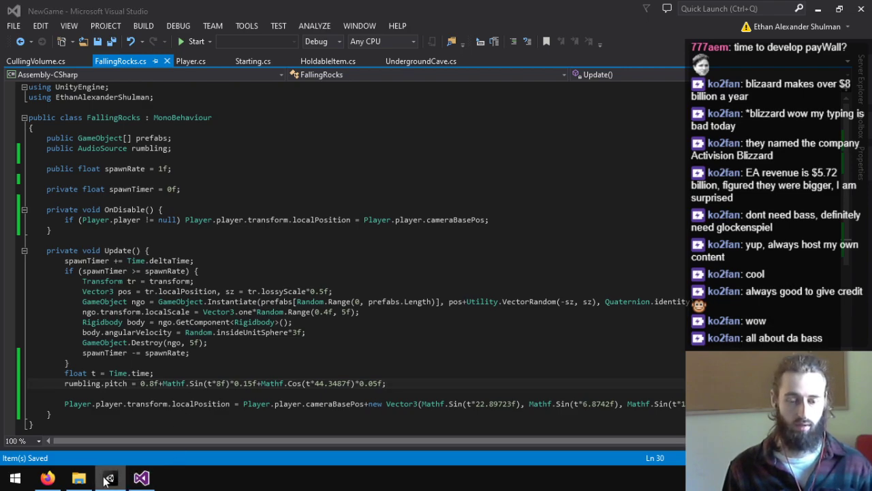
- Switch to Unity and fly through the scene view to examine the cave passages
{"action": "left_click", "coordinate": [109, 479]}
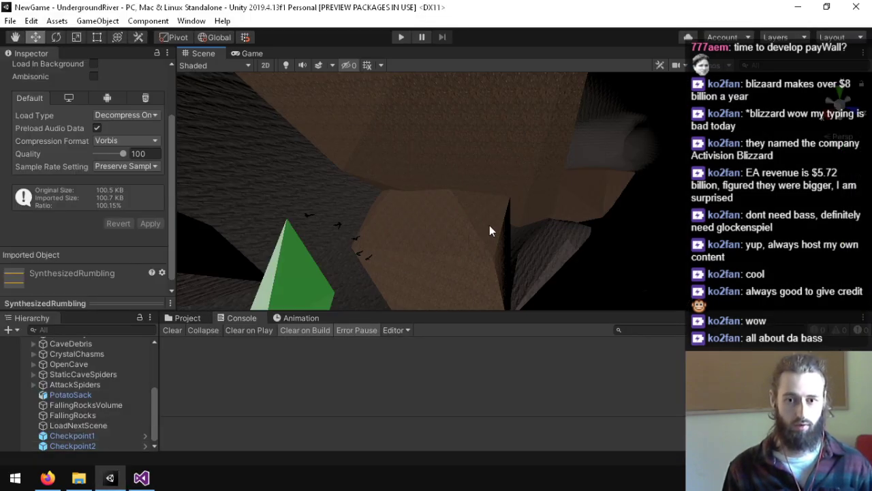
{"action": "key", "text": "w"}
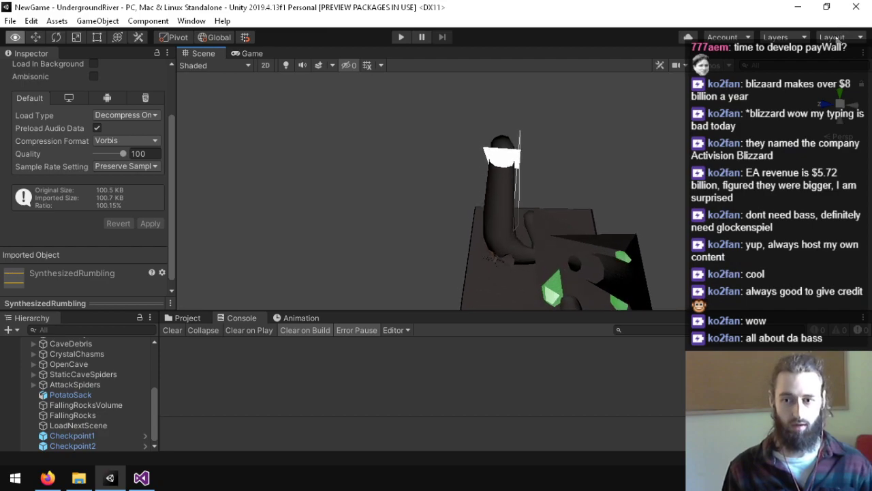
{"action": "key", "text": "w"}
{"action": "left_click_drag", "start_coordinate": [174, 117], "coordinate": [274, 265]}
{"action": "key", "text": "w"}
{"action": "left_click_drag", "start_coordinate": [561, 182], "coordinate": [525, 98]}
{"action": "key", "text": "w"}
{"action": "key", "text": "w"}
{"action": "key", "text": "w"}
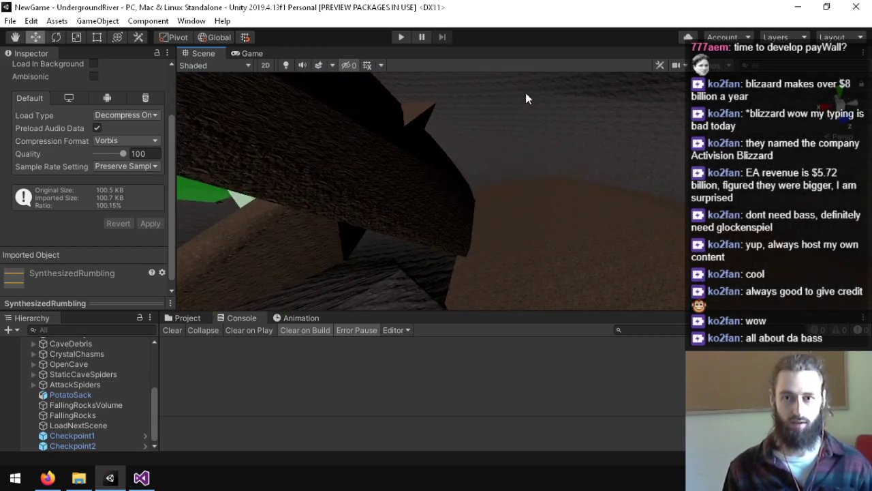
- Play-test the separated sine and cosine pitch terms, stop play mode and return to Visual Studio
{"action": "left_click", "coordinate": [402, 37]}
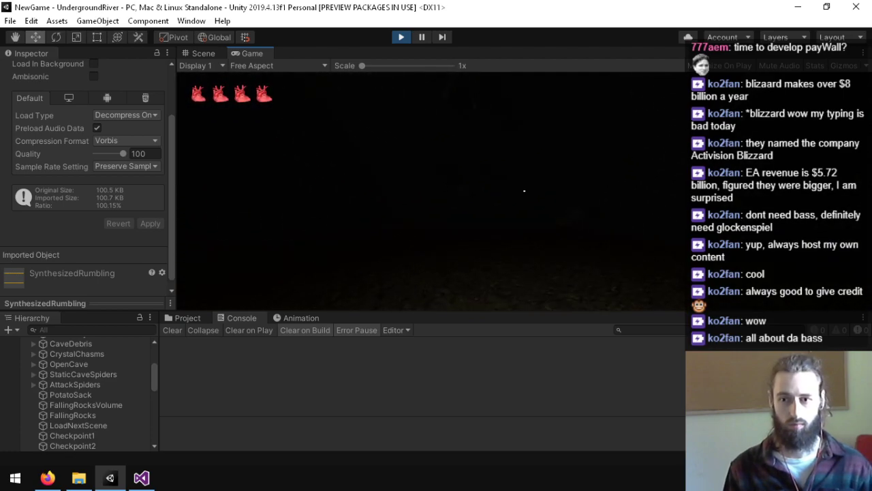
{"action": "key", "text": "ctrl+p"}
{"action": "left_click", "coordinate": [142, 477]}
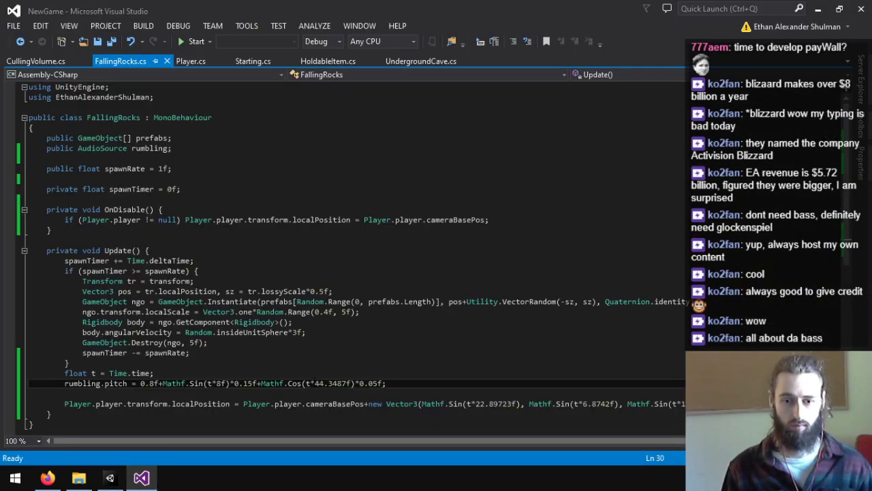
- Set the cosine frequency in the rumbling.pitch formula to 23.3487f and save FallingRocks.cs
{"action": "left_click", "coordinate": [319, 383]}
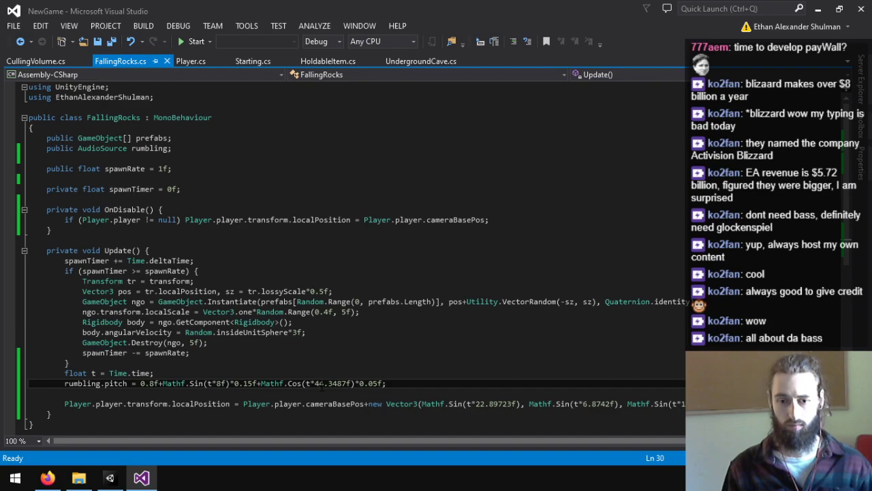
{"action": "key", "text": "BackSpace"}
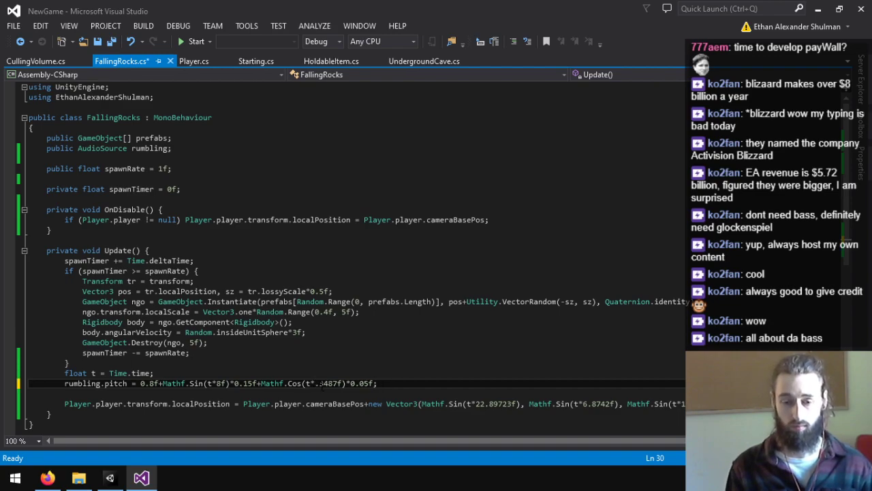
{"action": "type", "text": "23"}
{"action": "key", "text": "ctrl+s"}
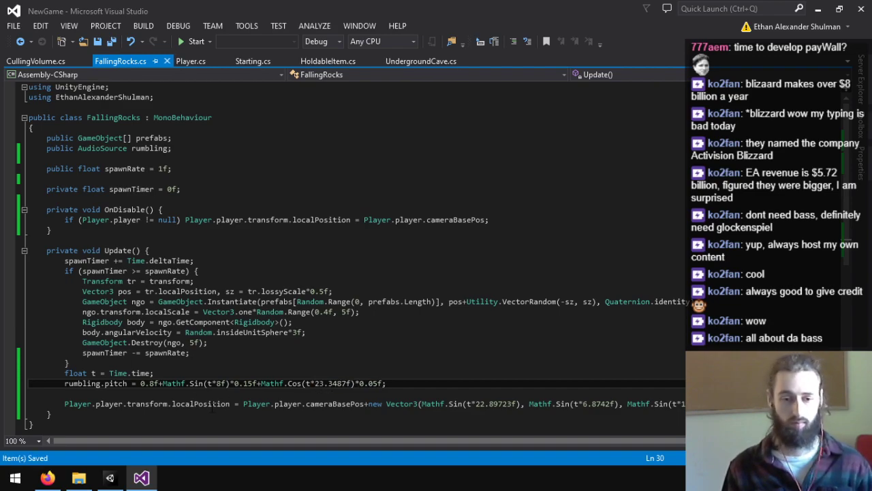
- Switch to Unity, play-test the scene with the lower cosine frequency, and return to Visual Studio
{"action": "left_click", "coordinate": [110, 481]}
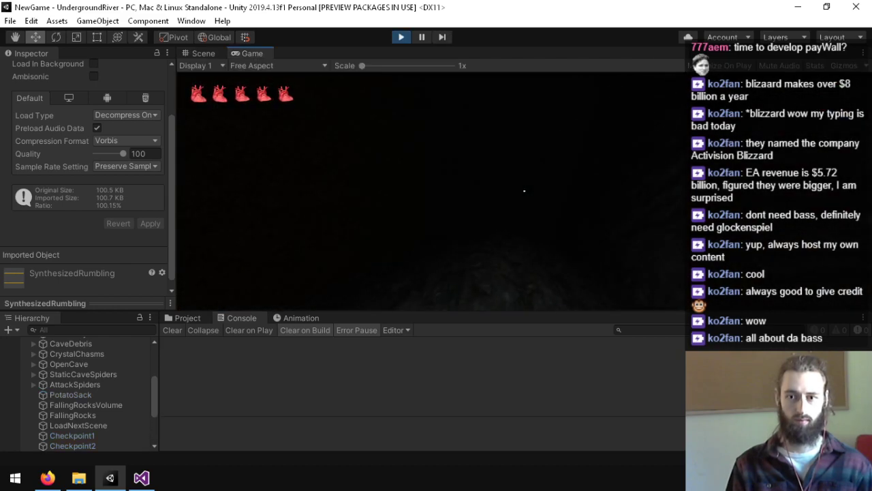
{"action": "key", "text": "w"}
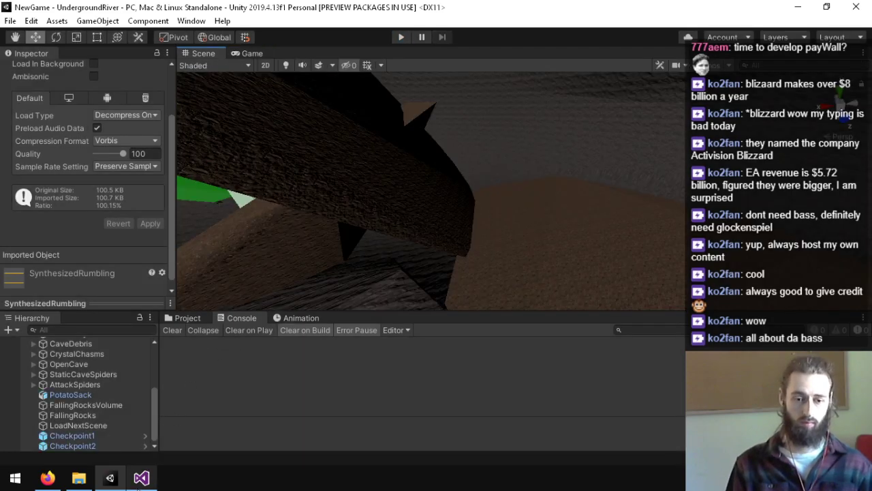
{"action": "left_click", "coordinate": [141, 476]}
- Set the cosine frequency in the rumbling.pitch formula to 6.3487f
{"action": "left_click", "coordinate": [324, 383]}
{"action": "key", "text": "BackSpace"}
{"action": "key", "text": "BackSpace"}
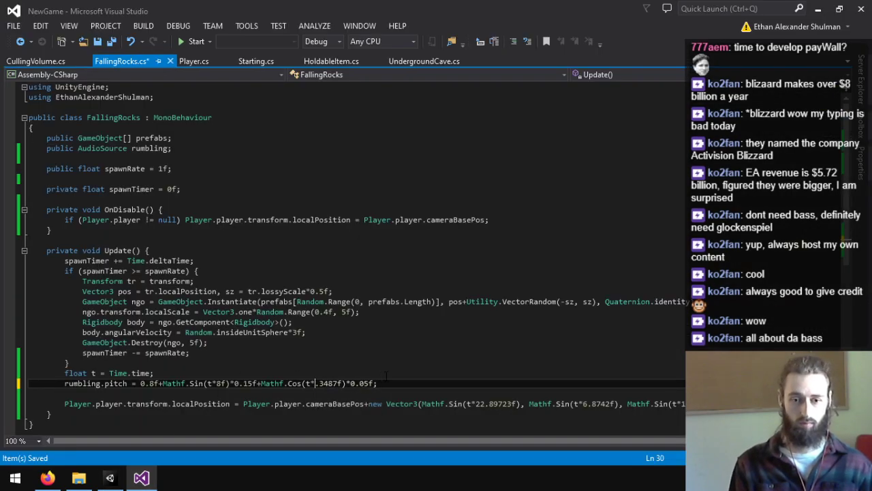
{"action": "type", "text": "6"}
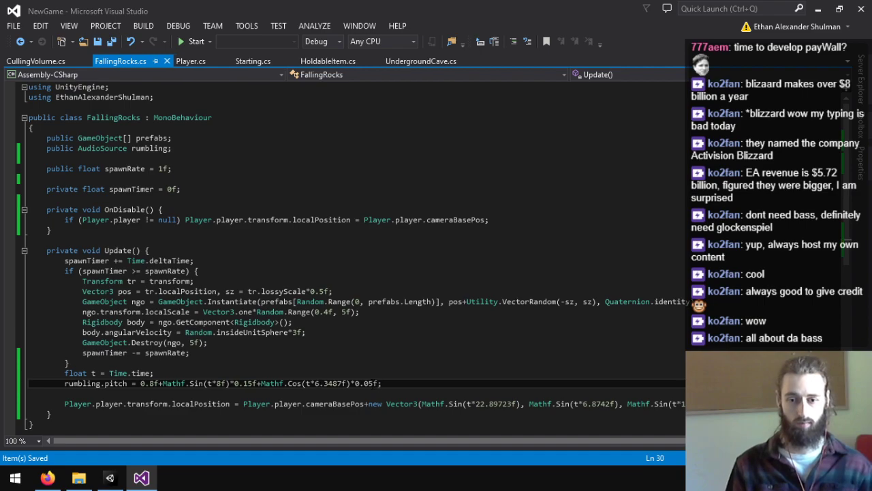
- Set both the cosine and sine amplitudes in the rumbling.pitch formula to 0.1f and save FallingRocks.cs
{"action": "left_click", "coordinate": [371, 383]}
{"action": "key", "text": "BackSpace"}
{"action": "key", "text": "BackSpace"}
{"action": "type", "text": "1"}
{"action": "left_click", "coordinate": [252, 383]}
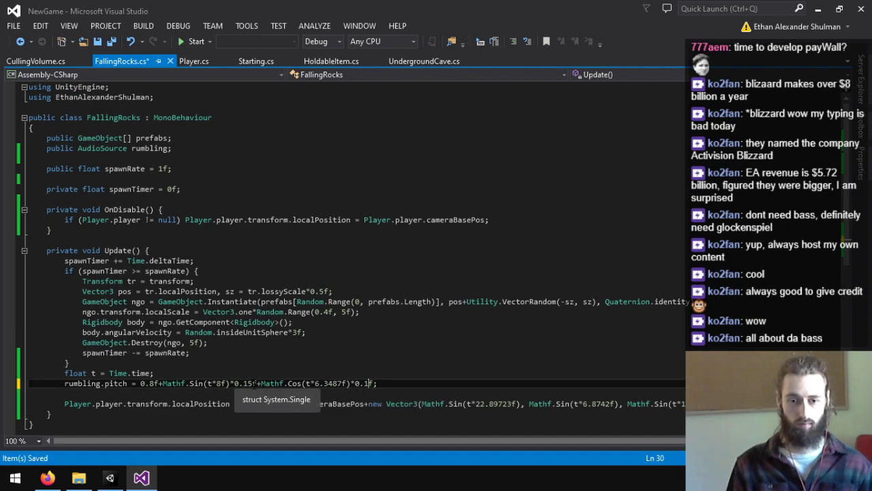
{"action": "key", "text": "BackSpace"}
{"action": "key", "text": "ctrl+s"}
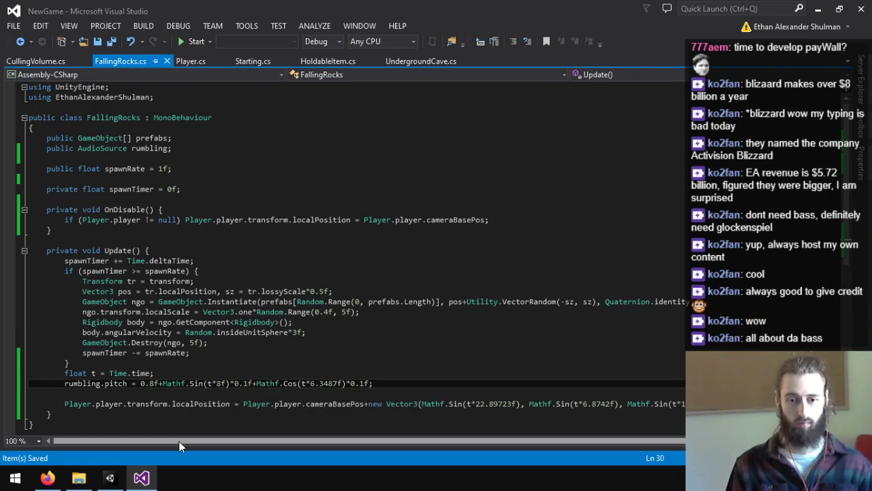
- Switch to Unity and play-test the UndergroundRiver scene with the new rumbling pitch amplitudes, ending the play-test after listening
{"action": "left_click", "coordinate": [109, 477]}
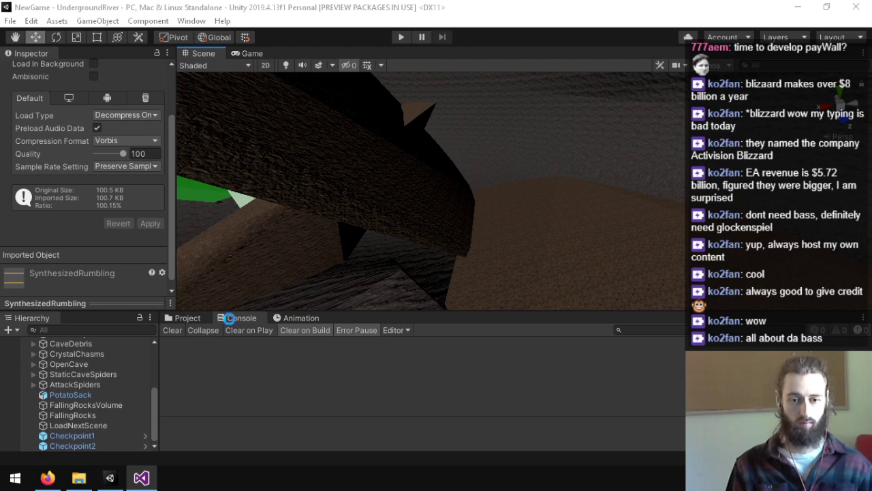
{"action": "left_click", "coordinate": [401, 38]}
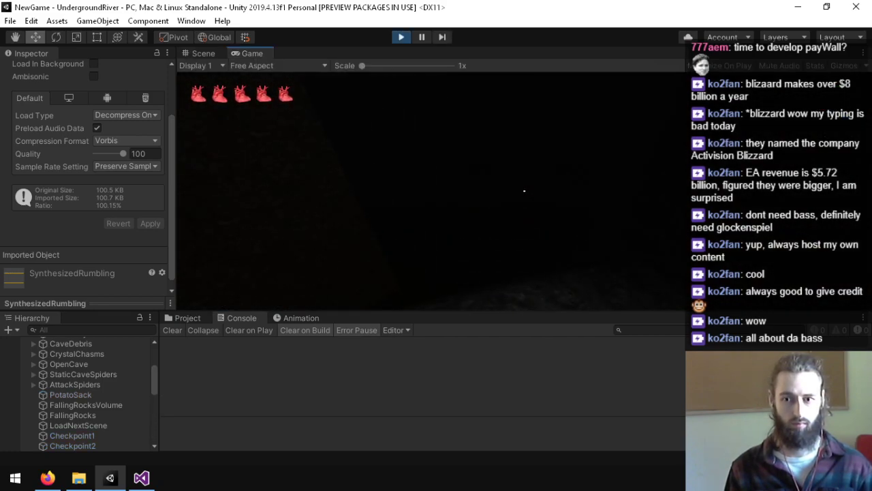
{"action": "key", "text": "w"}
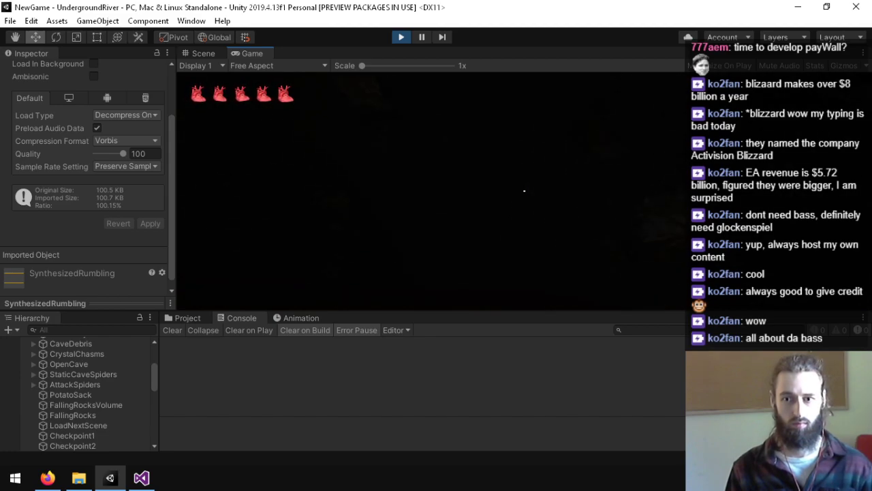
{"action": "key", "text": "ctrl+p"}
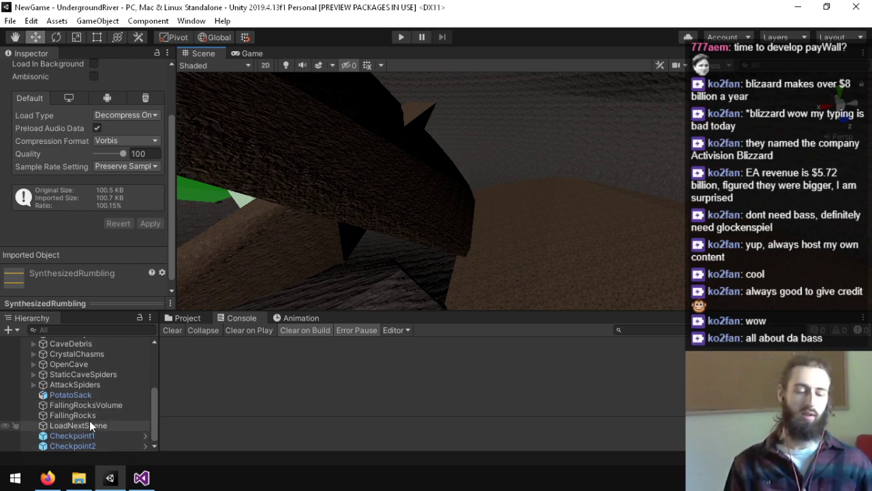
- Examine the cave tunnels, rocks and green crystals throughout the UndergroundRiver level, with the root Assets folder shown
{"action": "left_click_drag", "start_coordinate": [506, 195], "coordinate": [367, 139]}
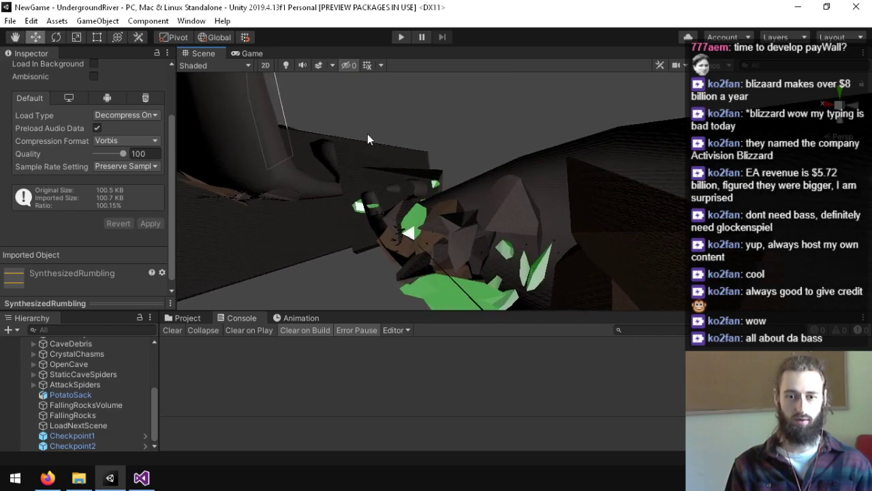
{"action": "left_click", "coordinate": [193, 318]}
{"action": "left_click", "coordinate": [213, 382]}
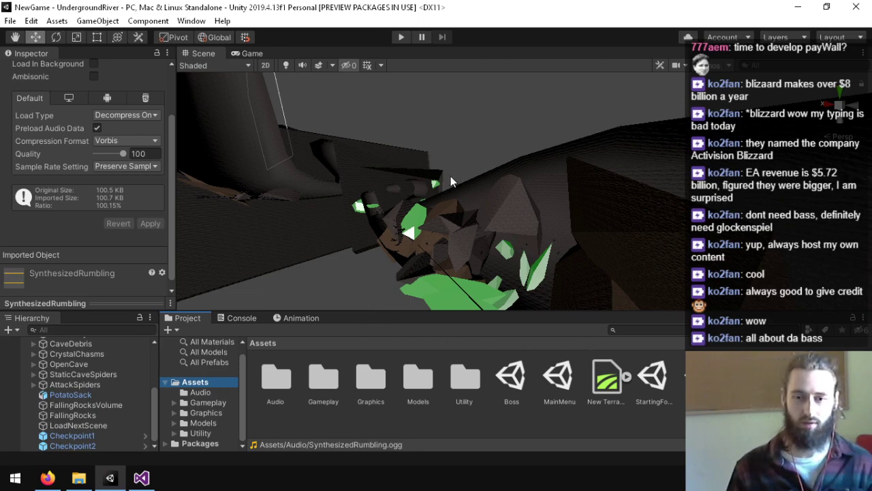
{"action": "left_click_drag", "start_coordinate": [450, 176], "coordinate": [496, 396]}
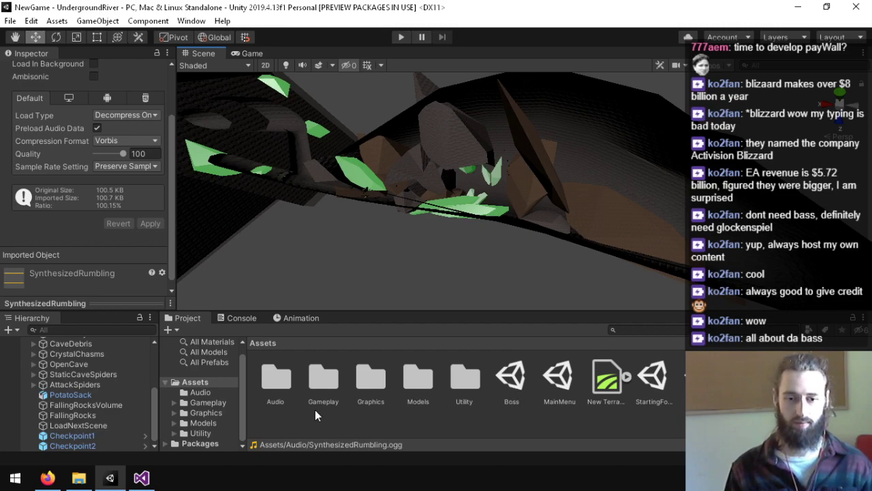
{"action": "left_click_drag", "start_coordinate": [464, 239], "coordinate": [538, 464]}
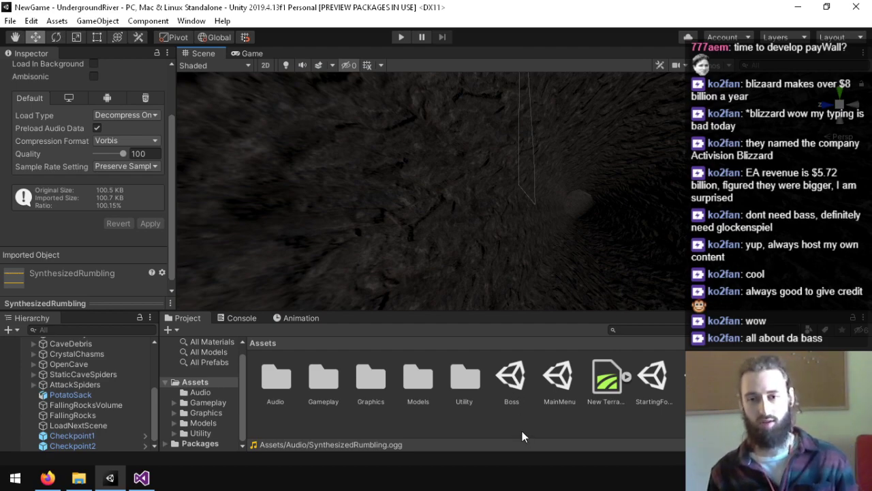
{"action": "left_click_drag", "start_coordinate": [381, 150], "coordinate": [763, 361]}
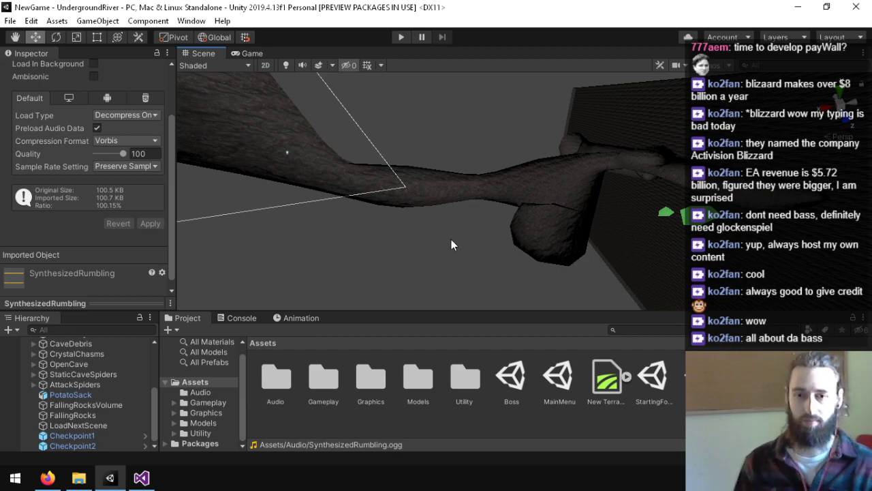
{"action": "left_click_drag", "start_coordinate": [451, 243], "coordinate": [551, 140]}
{"action": "left_click_drag", "start_coordinate": [81, 99], "coordinate": [561, 217]}
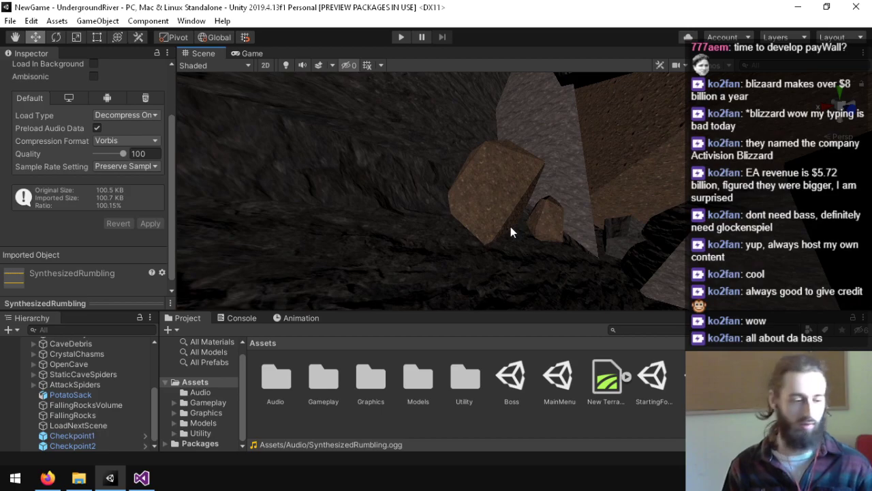
{"action": "left_click_drag", "start_coordinate": [510, 227], "coordinate": [320, 250]}
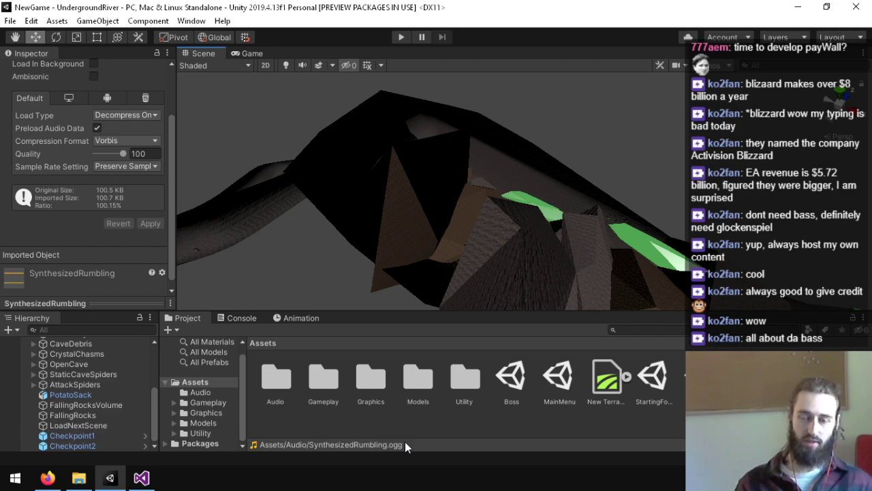
{"action": "left_click_drag", "start_coordinate": [559, 158], "coordinate": [632, 350]}
{"action": "key", "text": "w"}
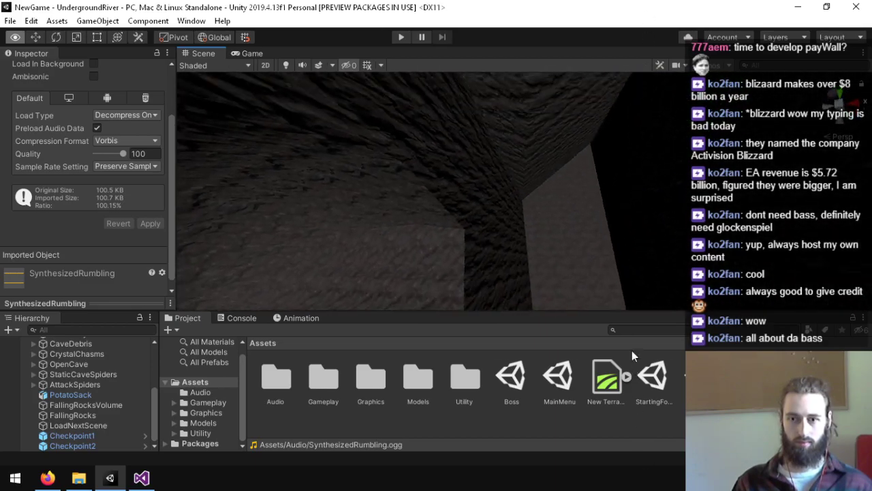
{"action": "mouse_move", "coordinate": [629, 270]}
{"action": "left_mouse_down"}
{"action": "mouse_move", "coordinate": [664, 105]}
{"action": "mouse_move", "coordinate": [634, 170]}
{"action": "mouse_move", "coordinate": [722, 116]}
{"action": "mouse_move", "coordinate": [793, 14]}
{"action": "mouse_move", "coordinate": [660, 476]}
{"action": "mouse_move", "coordinate": [689, 476]}
{"action": "left_mouse_up"}
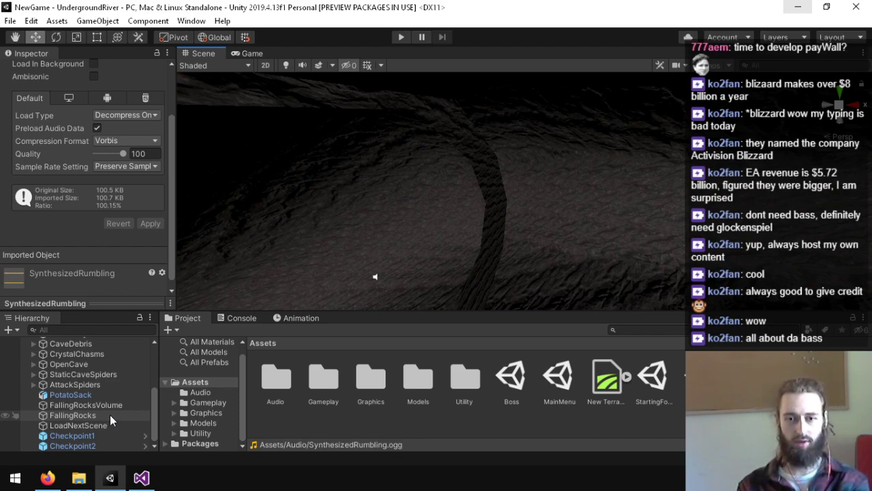
{"action": "left_click_drag", "start_coordinate": [588, 204], "coordinate": [581, 305]}
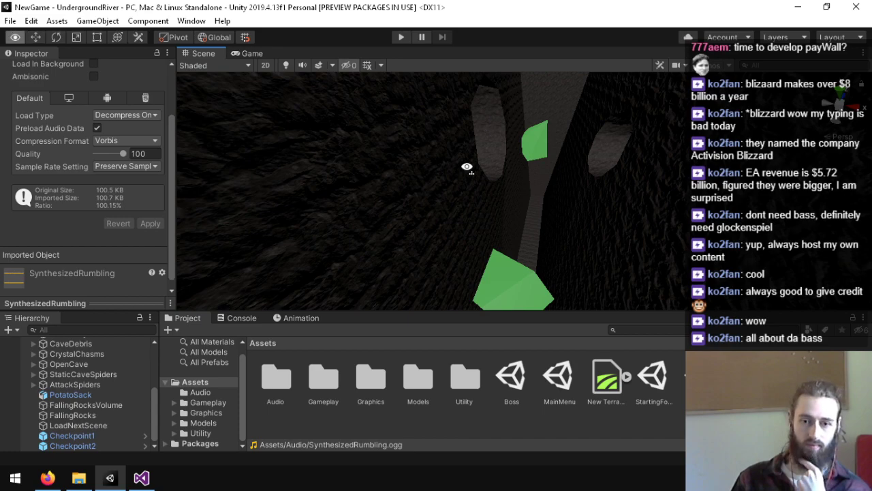
{"action": "left_click_drag", "start_coordinate": [466, 167], "coordinate": [524, 133]}
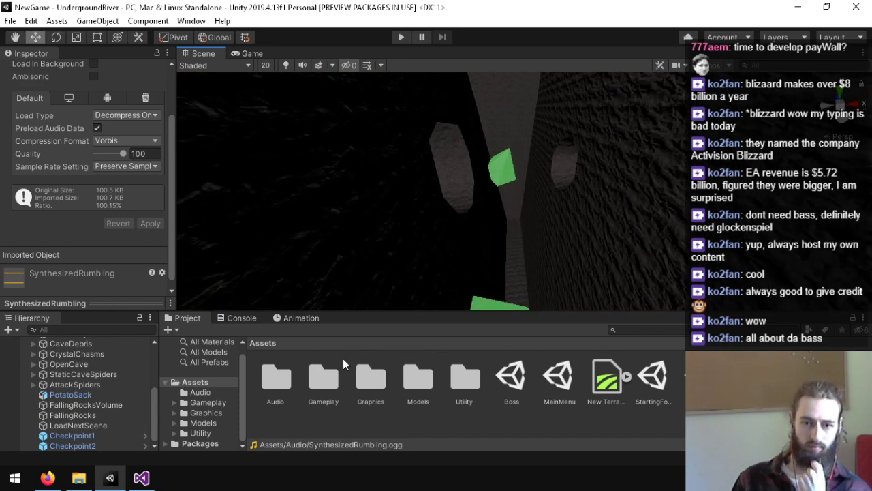
- Open the UndergroundCave script from the Gameplay folder and review its Update method
{"action": "double_click", "coordinate": [321, 387]}
{"action": "scroll", "coordinate": [324, 393], "scroll_direction": "down", "scroll_amount": 2}
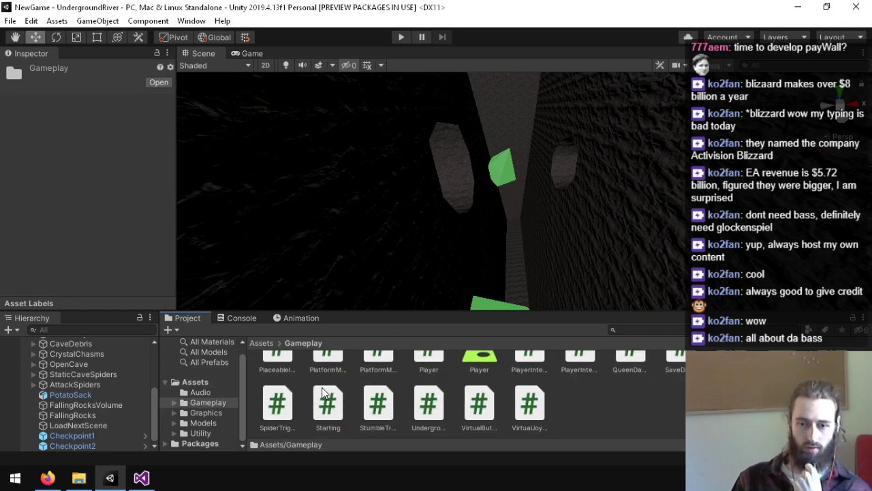
{"action": "left_click", "coordinate": [430, 409]}
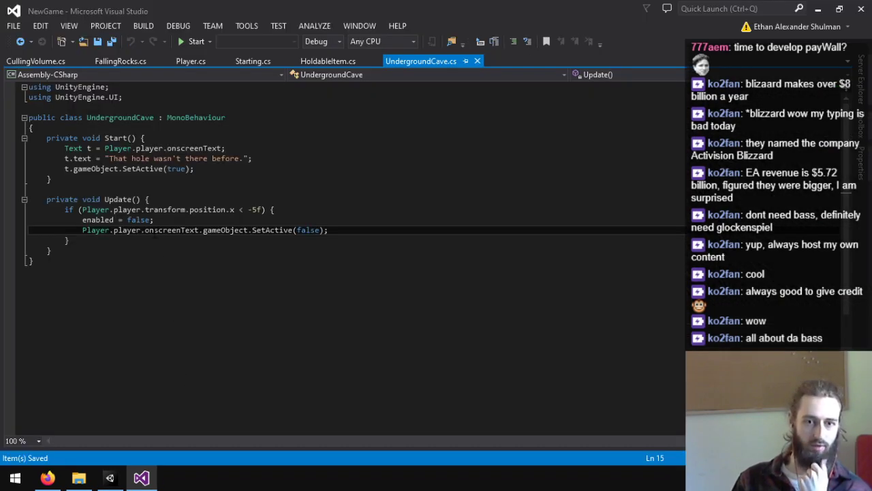
{"action": "left_click", "coordinate": [91, 239]}
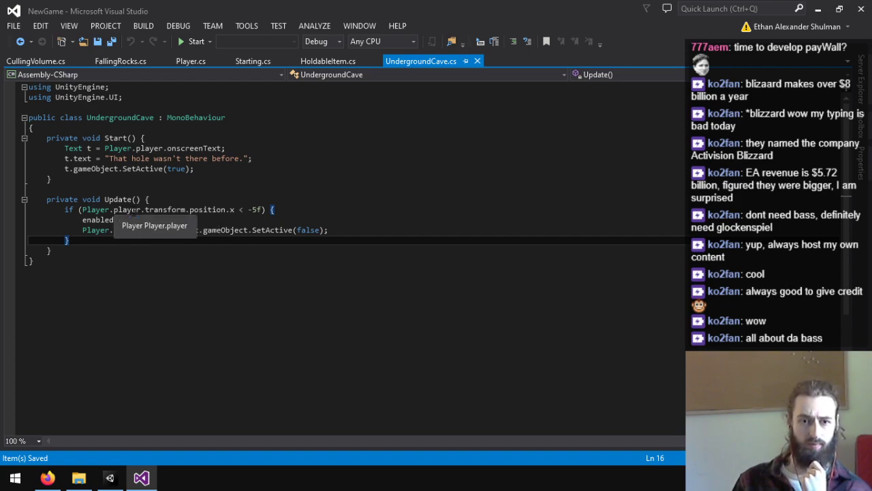
- Return to Unity and look through the crystal passage and the child objects of OpenCave
{"action": "left_click", "coordinate": [109, 479]}
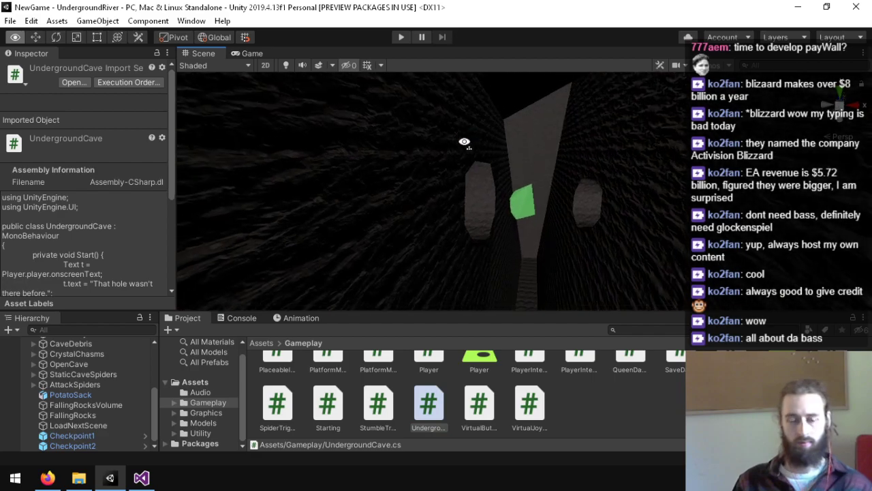
{"action": "left_click_drag", "start_coordinate": [467, 123], "coordinate": [362, 304]}
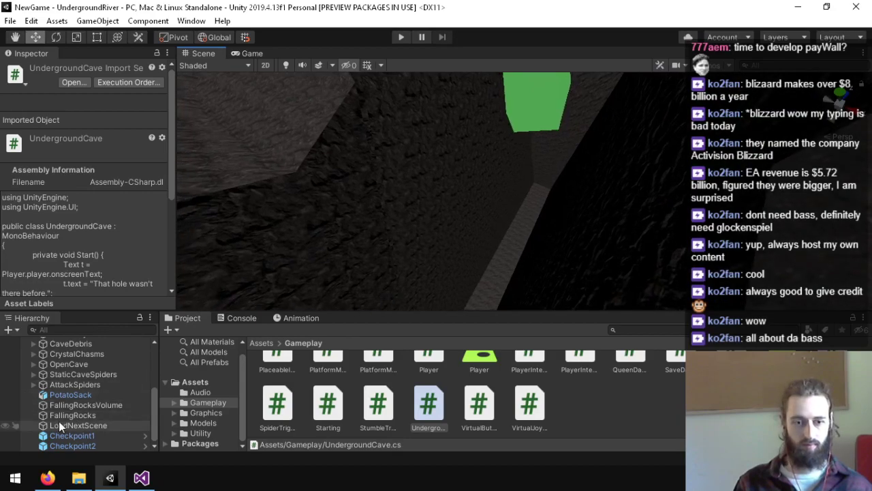
{"action": "scroll", "coordinate": [68, 416], "scroll_direction": "up", "scroll_amount": 5}
{"action": "scroll", "coordinate": [83, 400], "scroll_direction": "down", "scroll_amount": 5}
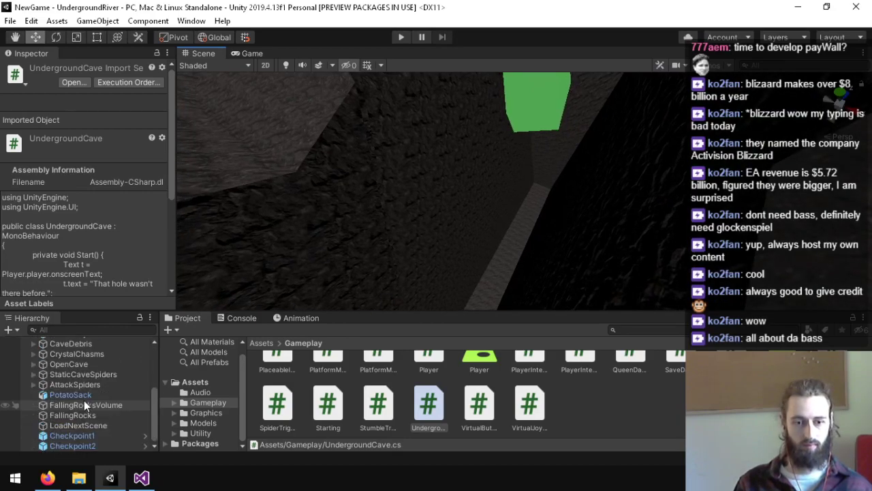
{"action": "left_click", "coordinate": [33, 364]}
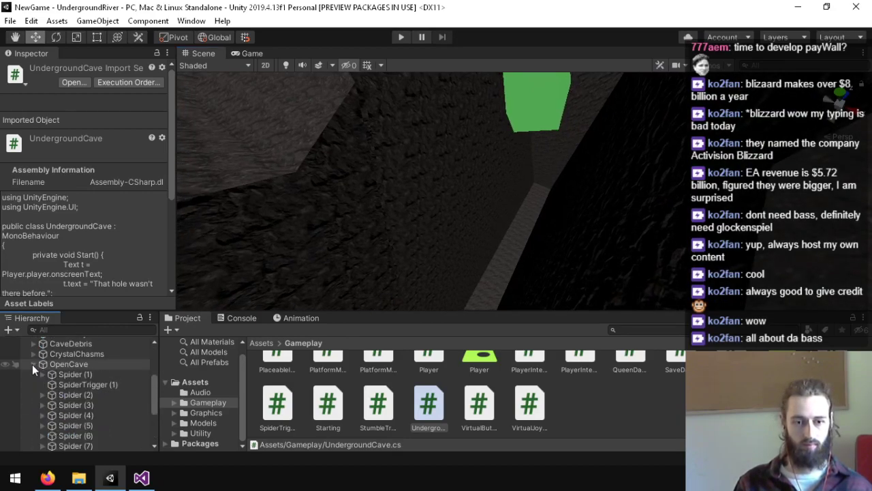
{"action": "scroll", "coordinate": [76, 384], "scroll_direction": "down", "scroll_amount": 3}
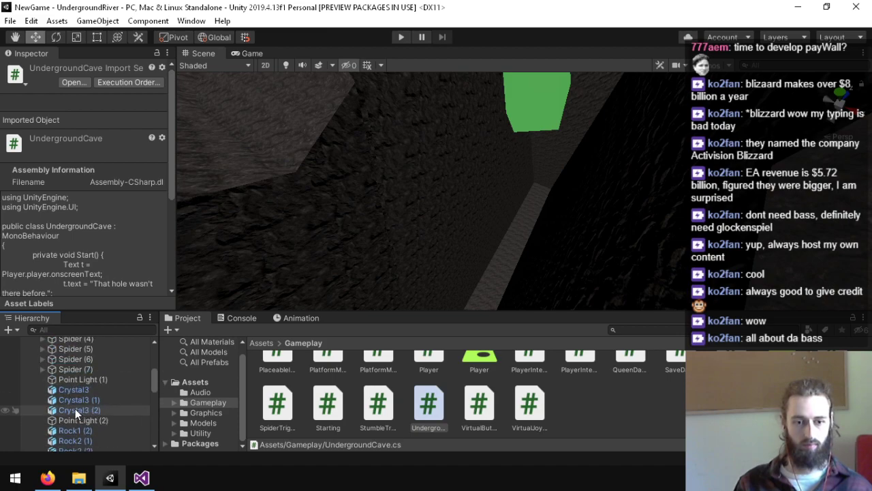
{"action": "scroll", "coordinate": [68, 405], "scroll_direction": "up", "scroll_amount": 3}
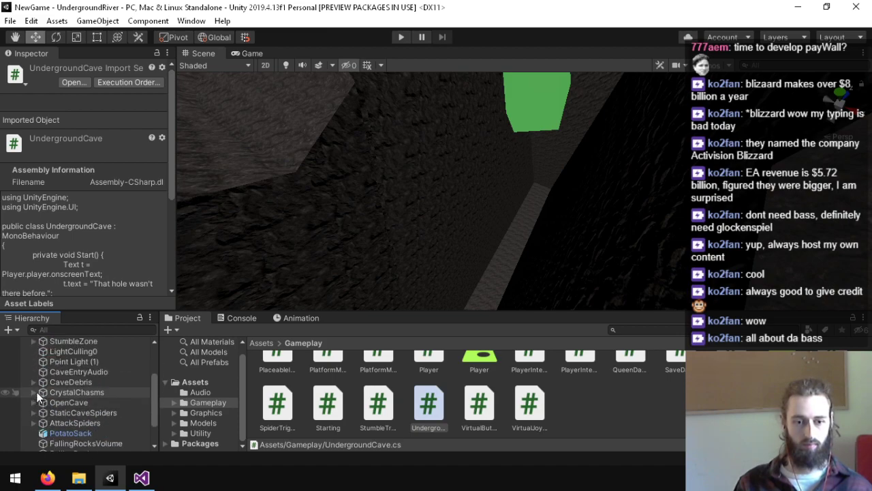
- Inspect the SpiderTrigger, LightCulling1 and CaveBackgroundAudio objects under CrystalChasms
{"action": "left_click", "coordinate": [40, 394]}
{"action": "mouse_move", "coordinate": [374, 256]}
{"action": "left_mouse_down"}
{"action": "mouse_move", "coordinate": [417, 255]}
{"action": "mouse_move", "coordinate": [483, 233]}
{"action": "mouse_move", "coordinate": [385, 245]}
{"action": "left_mouse_up"}
{"action": "scroll", "coordinate": [90, 411], "scroll_direction": "down", "scroll_amount": 6}
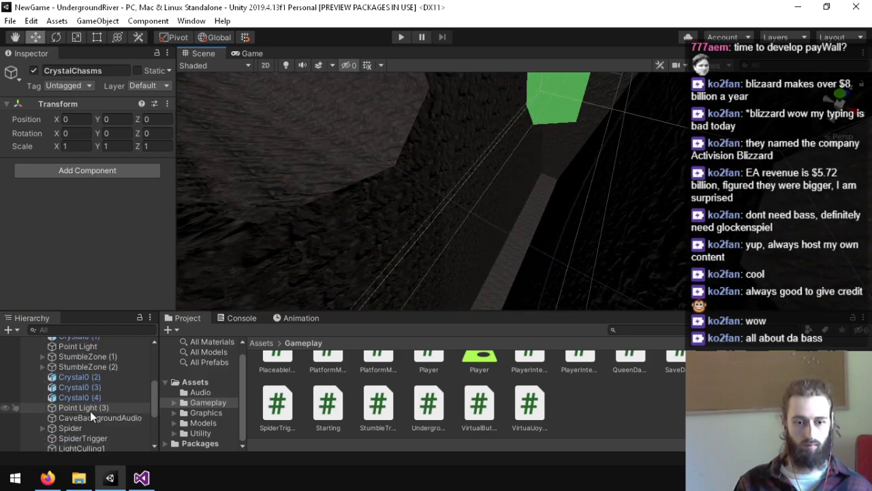
{"action": "scroll", "coordinate": [90, 411], "scroll_direction": "up", "scroll_amount": 2}
{"action": "left_click", "coordinate": [95, 400]}
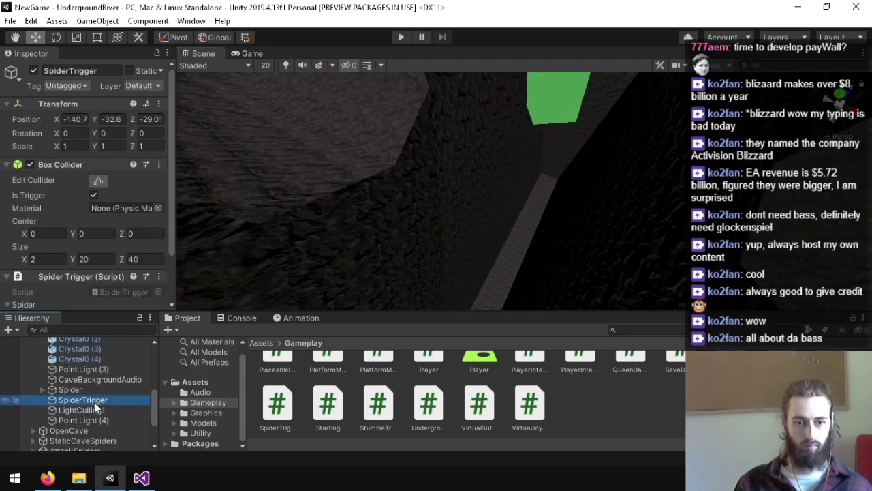
{"action": "left_click", "coordinate": [89, 410]}
{"action": "left_click_drag", "start_coordinate": [416, 215], "coordinate": [480, 180]}
{"action": "left_click", "coordinate": [102, 379]}
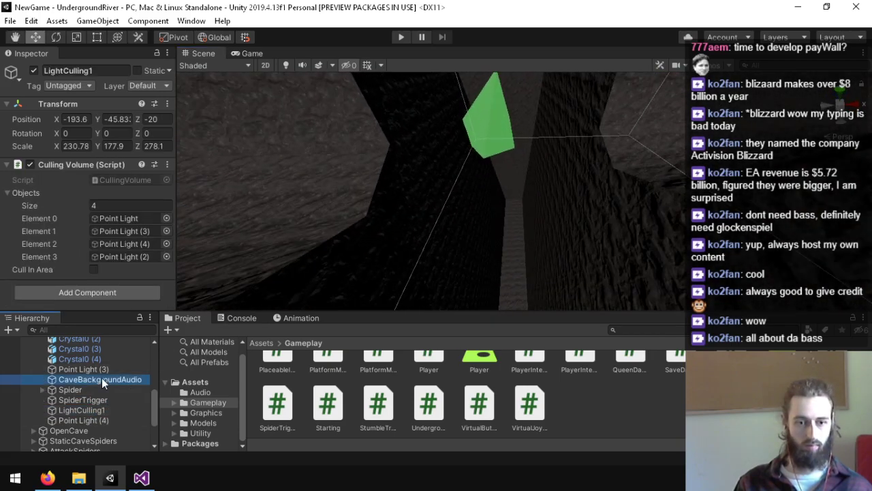
- Select Point Light (3) under CrystalChasms and examine the cave passage around it
{"action": "left_click", "coordinate": [107, 366]}
{"action": "left_click_drag", "start_coordinate": [490, 240], "coordinate": [482, 210]}
{"action": "left_click_drag", "start_coordinate": [492, 228], "coordinate": [715, 130]}
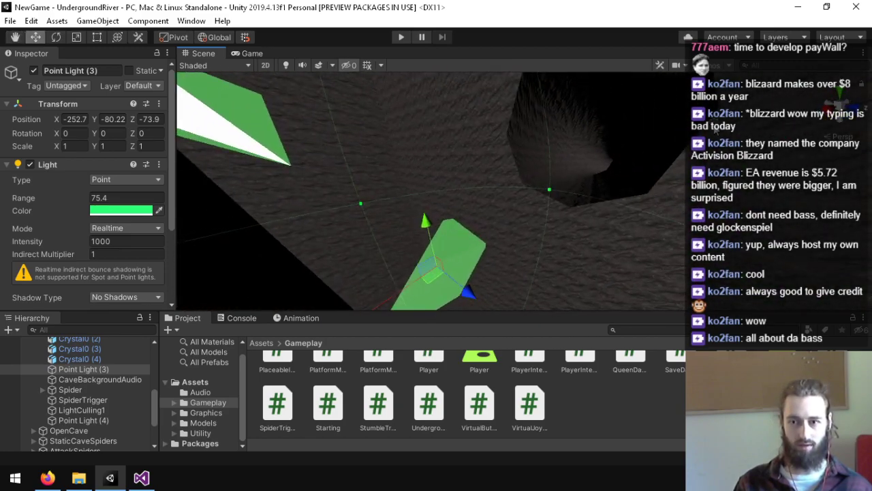
{"action": "left_click", "coordinate": [141, 477]}
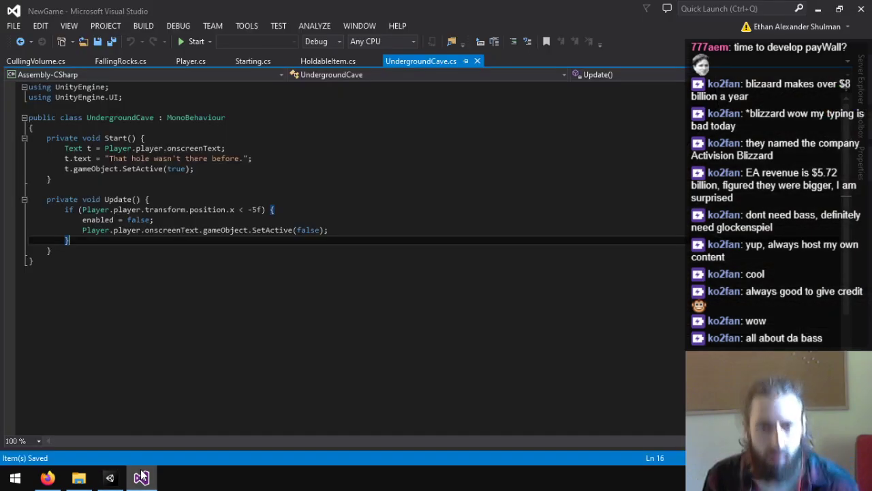
{"action": "left_click", "coordinate": [109, 477]}
{"action": "left_click_drag", "start_coordinate": [356, 261], "coordinate": [225, 326]}
- Switch to Visual Studio and declare a public AudioSource field named rumble at the start of the UndergroundCave class
{"action": "left_click", "coordinate": [146, 468]}
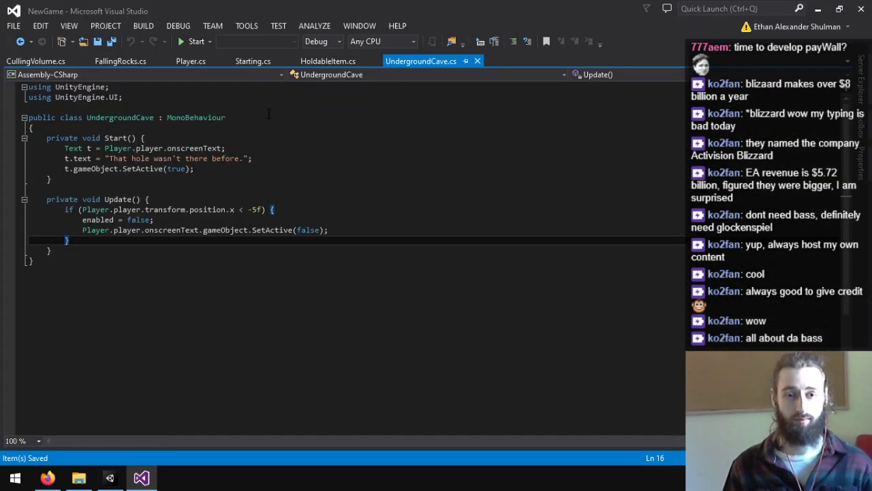
{"action": "left_click", "coordinate": [269, 112]}
{"action": "left_click", "coordinate": [246, 130]}
{"action": "key", "text": "Return"}
{"action": "key", "text": "Return"}
{"action": "key", "text": "Return"}
{"action": "key", "text": "Up"}
{"action": "key", "text": "Up"}
{"action": "type", "text": "p"}
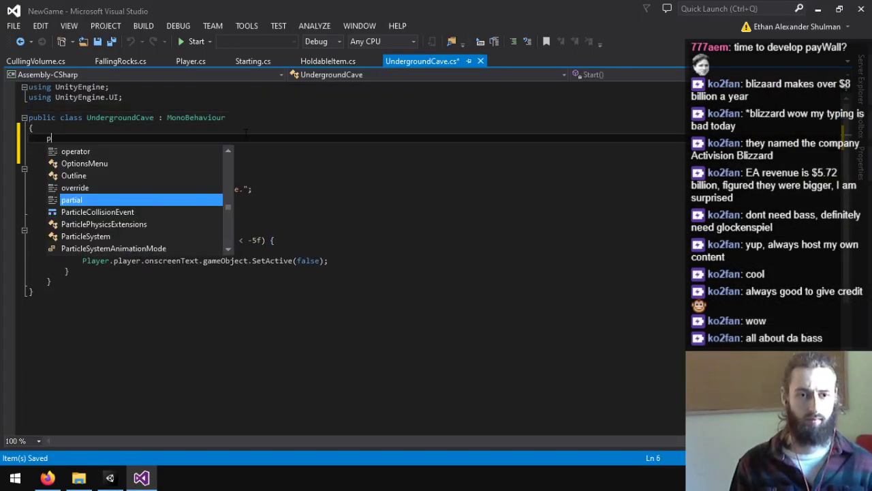
{"action": "type", "text": "ublic AudioSou"}
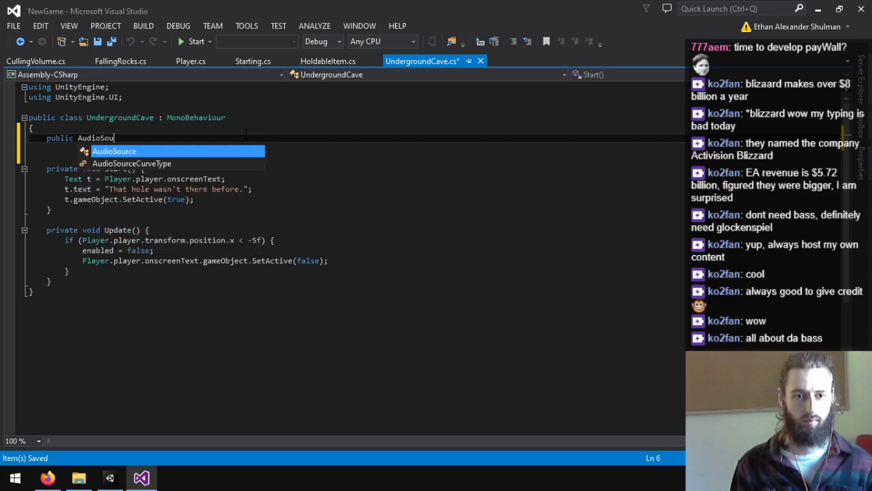
{"action": "type", "text": "rce ru"}
{"action": "key", "text": "Down"}
{"action": "key", "text": "Down"}
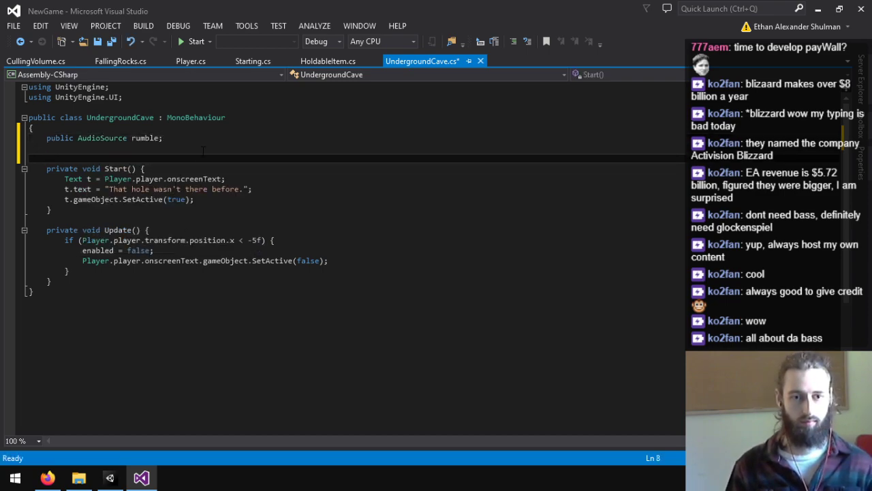
- Declare a private int state = 0 below the rumble field and replace enabled = false in Update with state = 1
{"action": "key", "text": "Up"}
{"action": "key", "text": "Return"}
{"action": "type", "text": "private bo"}
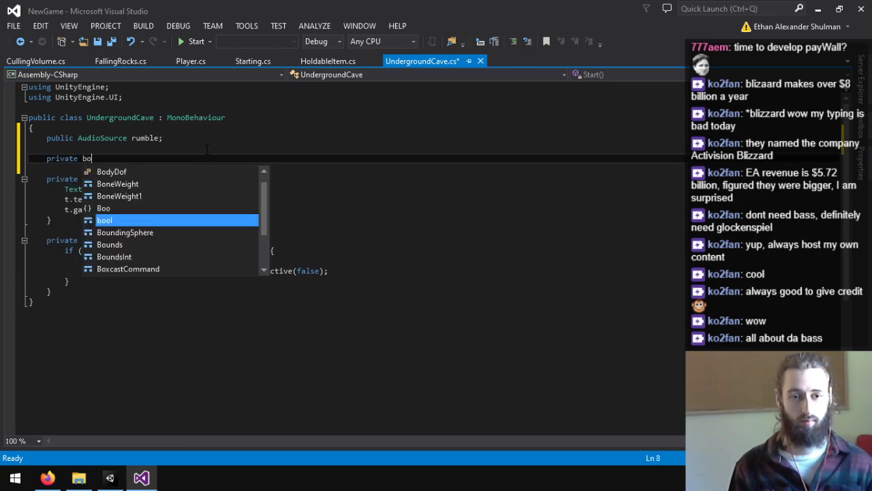
{"action": "type", "text": "ol"}
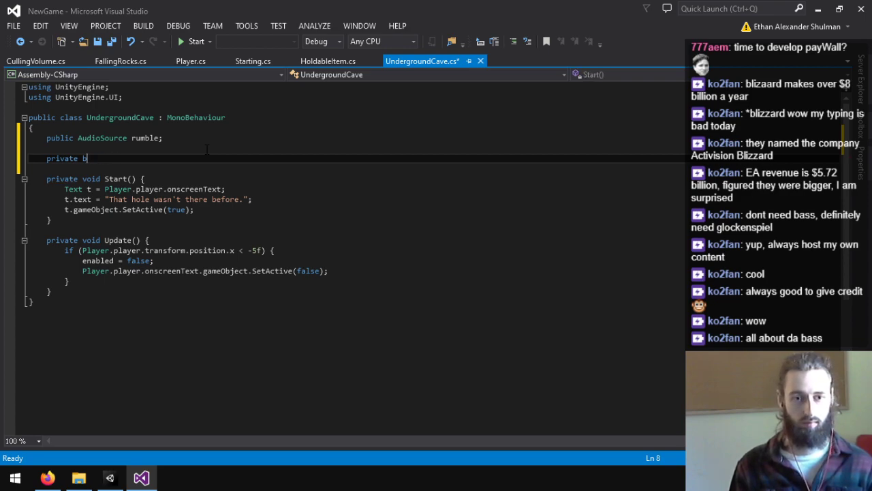
{"action": "key", "text": "BackSpace"}
{"action": "type", "text": "int state = 0;"}
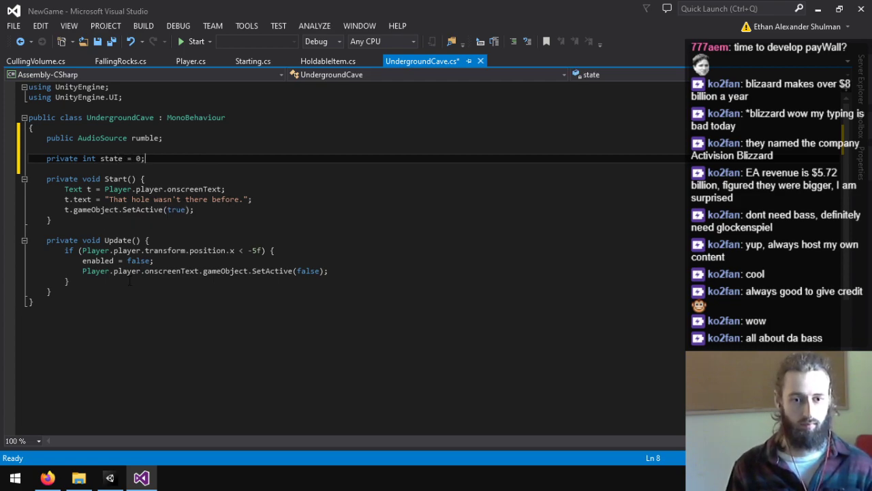
{"action": "left_click_drag", "start_coordinate": [170, 260], "coordinate": [82, 260]}
{"action": "type", "text": "state = 1;"}
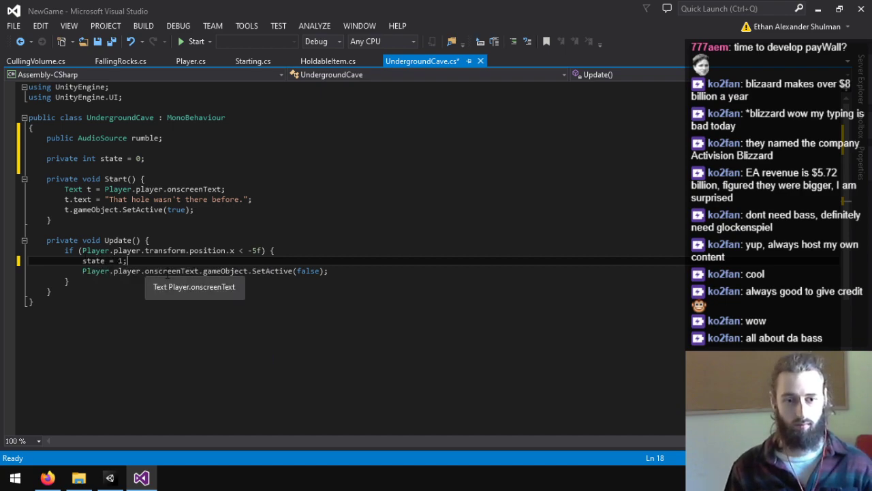
- Wrap the player position check in Update in an if (state == 0) block and add an else block after it
{"action": "left_click", "coordinate": [217, 238]}
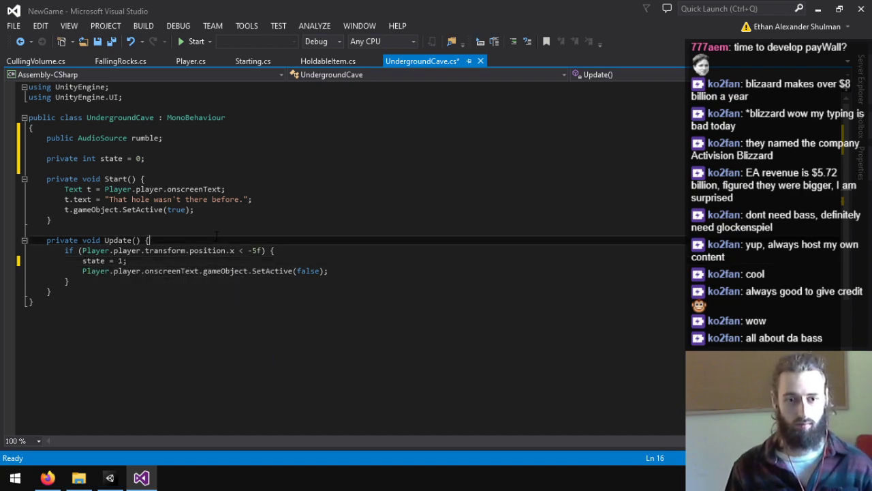
{"action": "key", "text": "Return"}
{"action": "type", "text": "if (state =="}
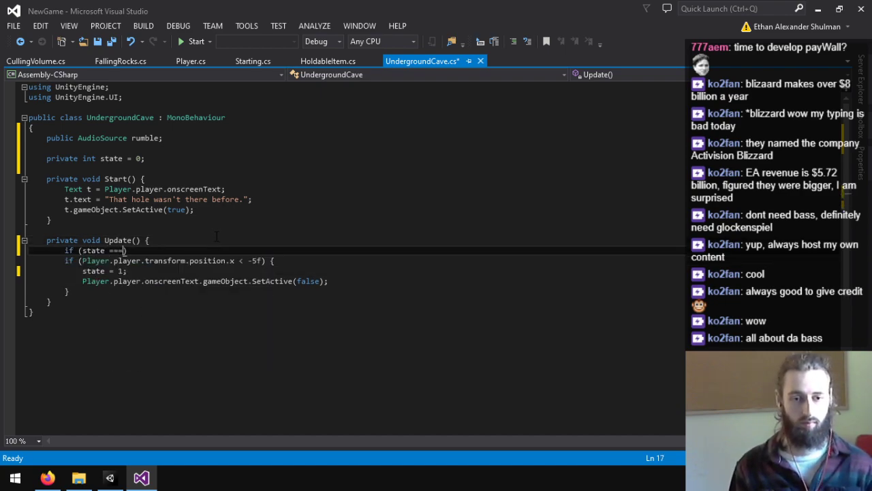
{"action": "type", "text": " 0) {"}
{"action": "key", "text": "Down"}
{"action": "key", "text": "Down"}
{"action": "key", "text": "Down"}
{"action": "key", "text": "Down"}
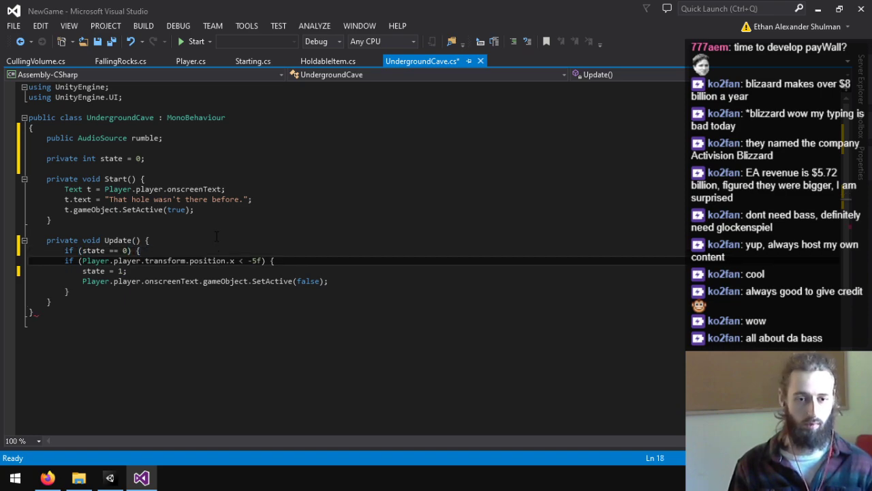
{"action": "key", "text": "Return"}
{"action": "type", "text": "e "}
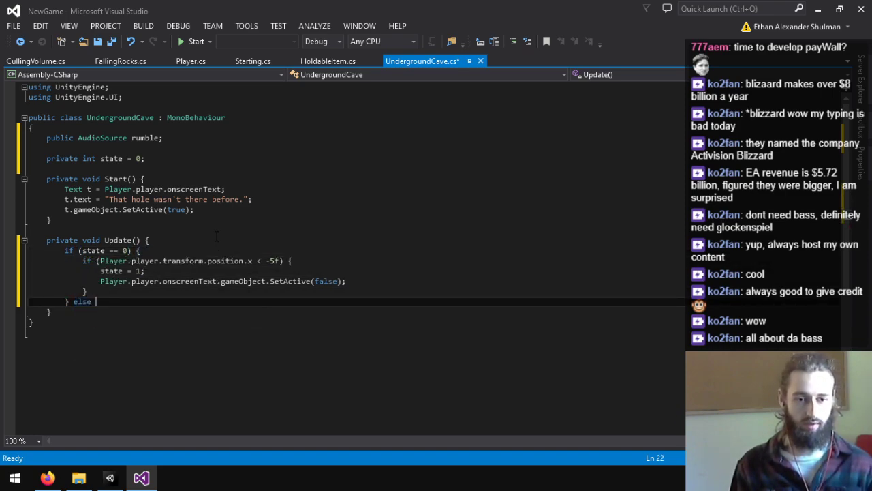
{"action": "type", "text": "{"}
{"action": "key", "text": "Return"}
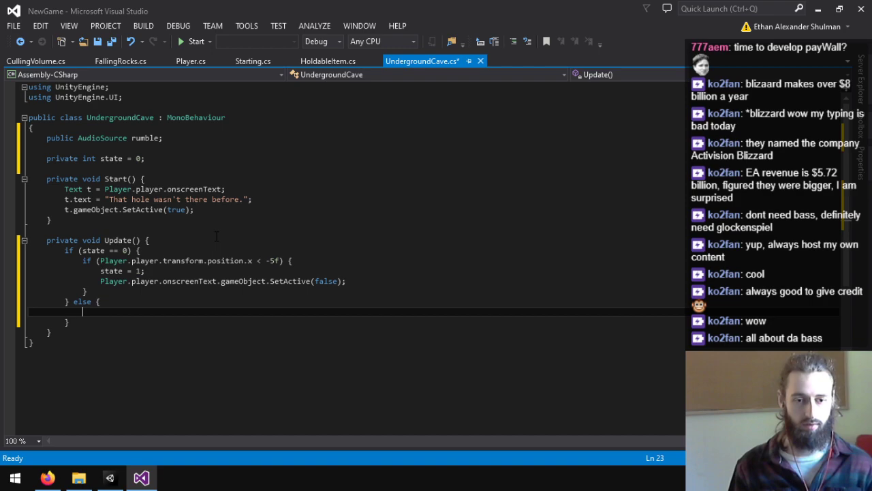
- Inside the else block, add an empty if block that checks Player.player.transform.position.x < -5f
{"action": "type", "text": "if (PlaceableItem.pla"}
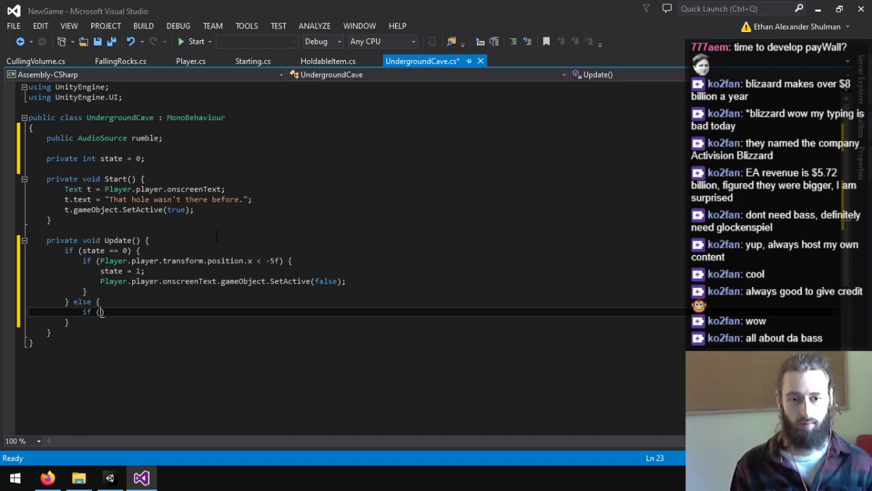
{"action": "key", "text": "Return"}
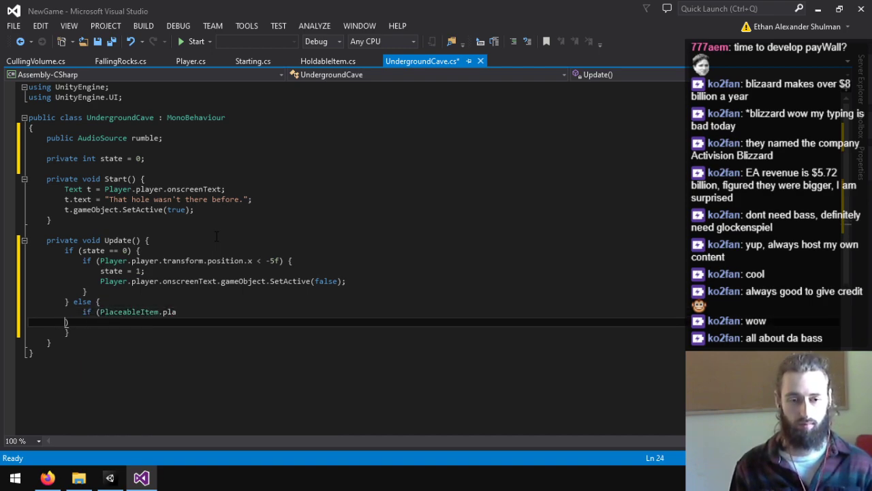
{"action": "key", "text": "BackSpace"}
{"action": "key", "text": "BackSpace"}
{"action": "key", "text": "BackSpace"}
{"action": "key", "text": "BackSpace"}
{"action": "key", "text": "BackSpace"}
{"action": "key", "text": "BackSpace"}
{"action": "key", "text": "BackSpace"}
{"action": "key", "text": "BackSpace"}
{"action": "key", "text": "BackSpace"}
{"action": "key", "text": "BackSpace"}
{"action": "key", "text": "BackSpace"}
{"action": "key", "text": "BackSpace"}
{"action": "key", "text": "BackSpace"}
{"action": "type", "text": "yer.player.transform."}
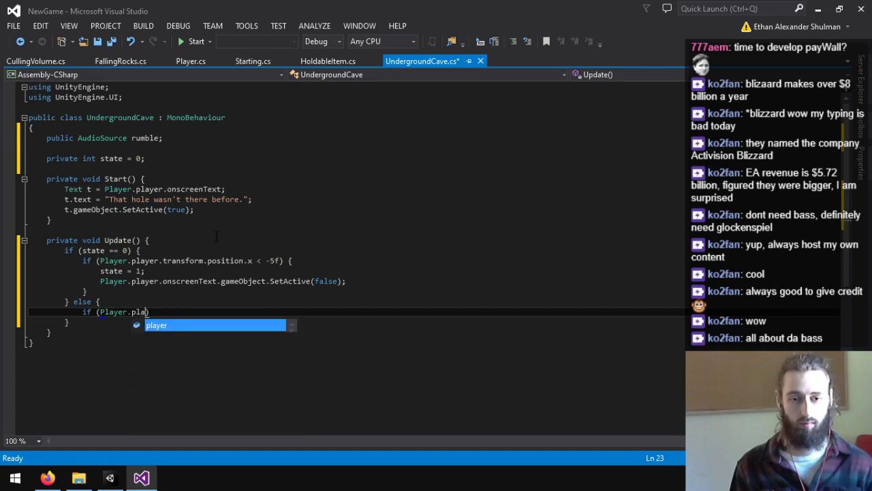
{"action": "type", "text": "position.x < -5f"}
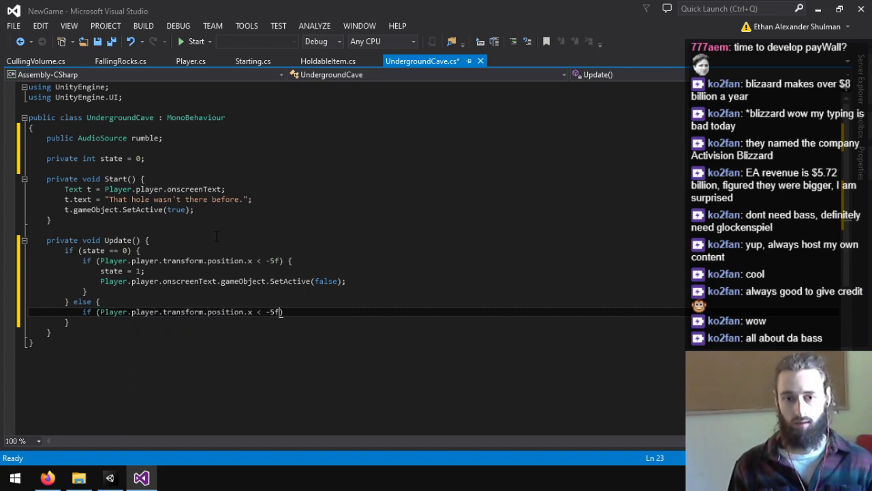
{"action": "key", "text": "Return"}
{"action": "key", "text": "Up"}
{"action": "key", "text": "End"}
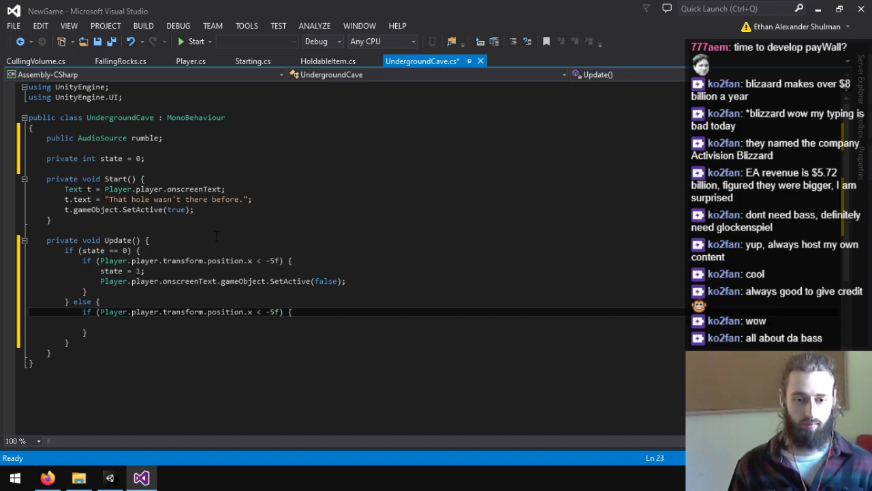
- Check Point Light (3)'s X position in Unity and set the threshold of the new position check in Visual Studio to -250f
{"action": "key", "text": "alt+Tab"}
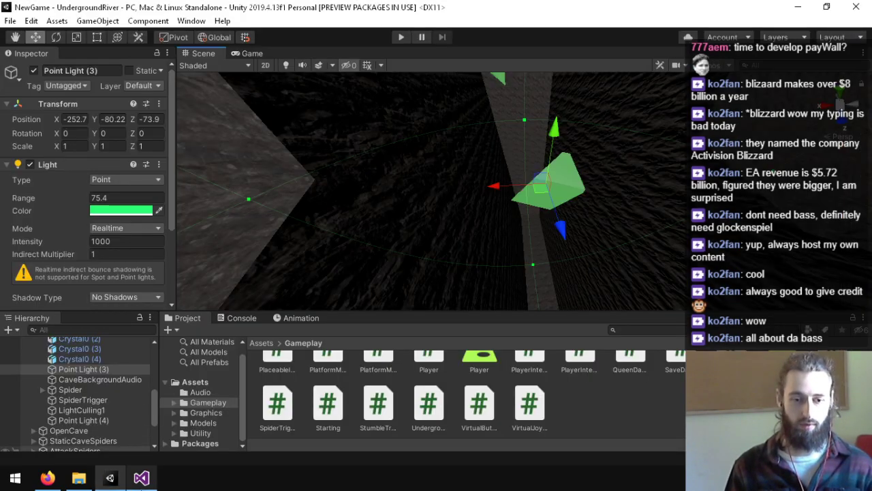
{"action": "left_click", "coordinate": [142, 477]}
{"action": "key", "text": "BackSpace"}
{"action": "key", "text": "BackSpace"}
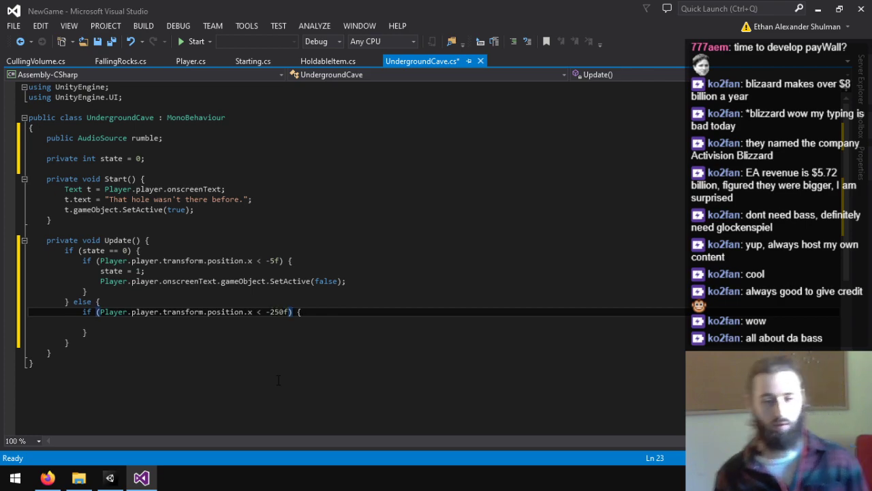
- Turn the else branch around the -250f check into else if (state == 1)
{"action": "key", "text": "Up"}
{"action": "key", "text": "Left"}
{"action": "type", "text": "if"}
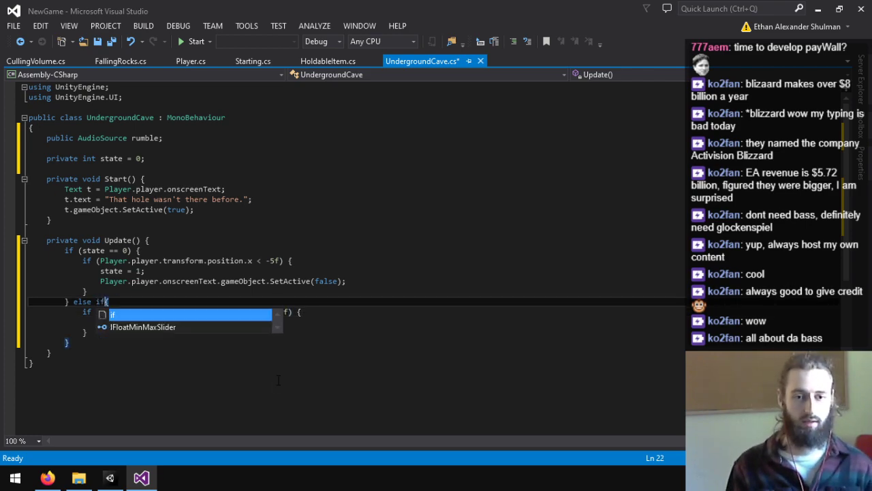
{"action": "type", "text": " (StateMachineBehaviour"}
{"action": "key", "text": "BackSpace"}
{"action": "key", "text": "BackSpace"}
{"action": "key", "text": "BackSpace"}
{"action": "key", "text": "BackSpace"}
{"action": "key", "text": "BackSpace"}
{"action": "key", "text": "BackSpace"}
{"action": "key", "text": "BackSpace"}
{"action": "key", "text": "BackSpace"}
{"action": "key", "text": "BackSpace"}
{"action": "key", "text": "BackSpace"}
{"action": "key", "text": "BackSpace"}
{"action": "key", "text": "BackSpace"}
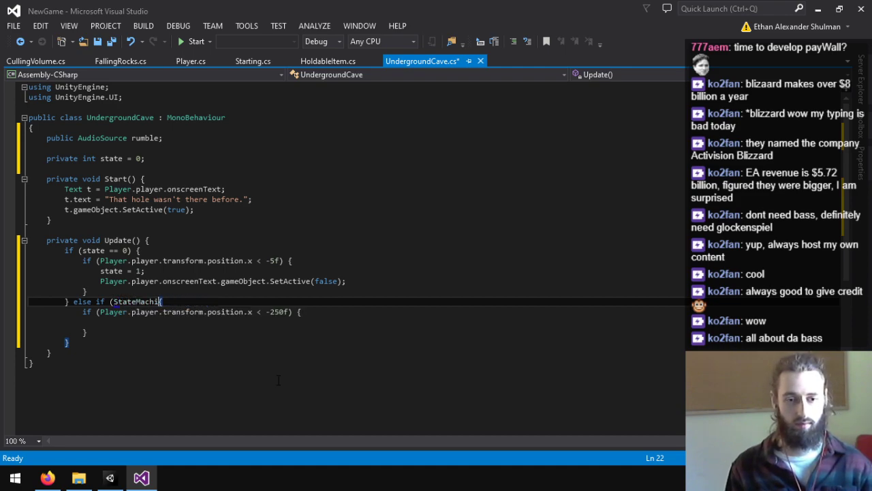
{"action": "key", "text": "BackSpace"}
{"action": "key", "text": "BackSpace"}
{"action": "key", "text": "BackSpace"}
{"action": "key", "text": "BackSpace"}
{"action": "key", "text": "BackSpace"}
{"action": "type", "text": "ate"}
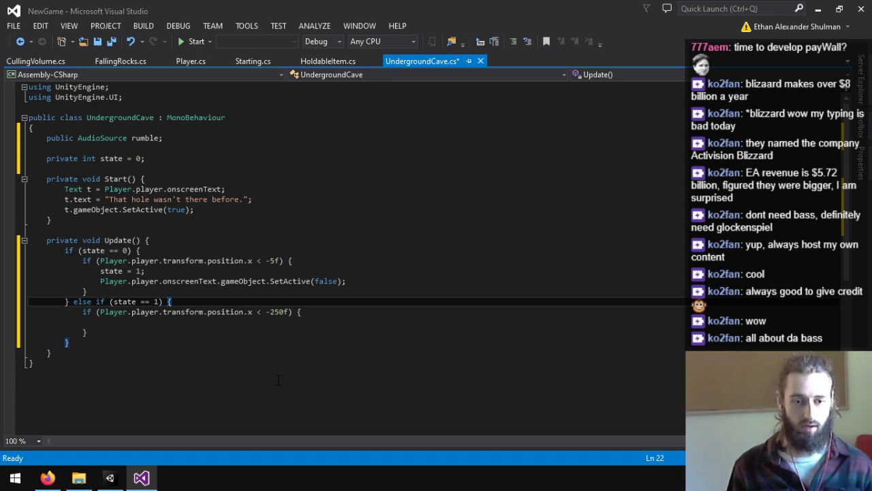
- Add a final empty else block after the state == 1 branch
{"action": "key", "text": "Down"}
{"action": "key", "text": "Down"}
{"action": "key", "text": "Down"}
{"action": "key", "text": "Down"}
{"action": "type", "text": "else {"}
{"action": "key", "text": "Return"}
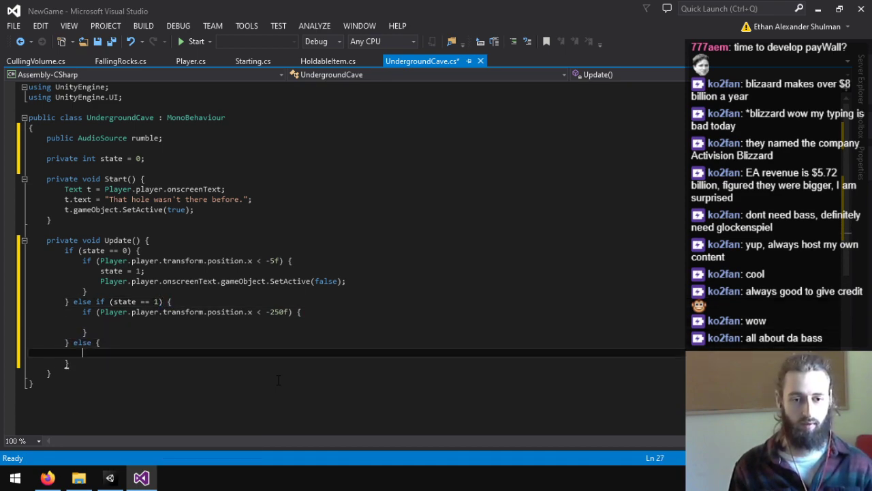
- Inside the -250f check, call rumble.Play() and set state = 2, and save the script
{"action": "key", "text": "Up"}
{"action": "key", "text": "Up"}
{"action": "key", "text": "Up"}
{"action": "type", "text": "state ="}
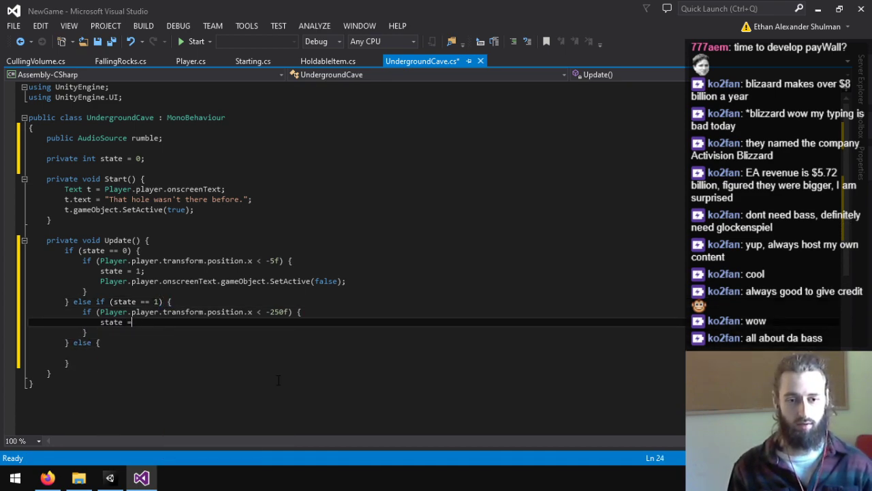
{"action": "key", "text": "ctrl+s"}
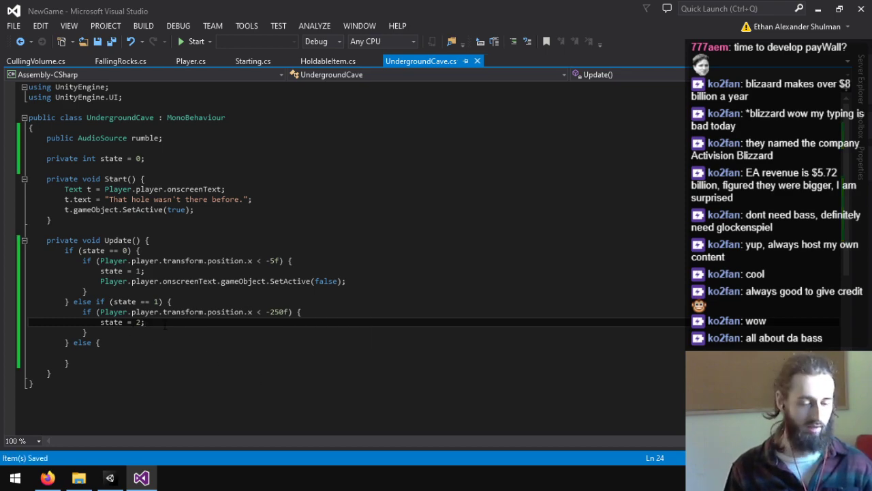
{"action": "key", "text": "ctrl+Return"}
{"action": "type", "text": "rum"}
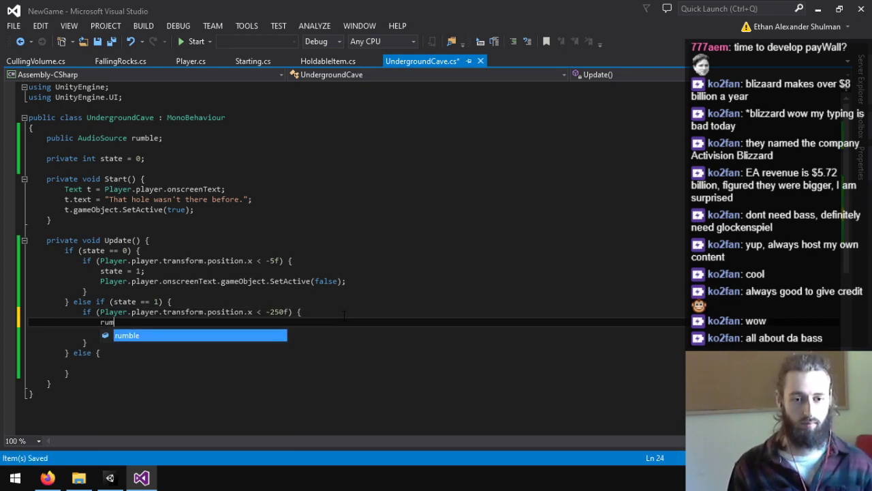
{"action": "type", "text": "ble.Play();"}
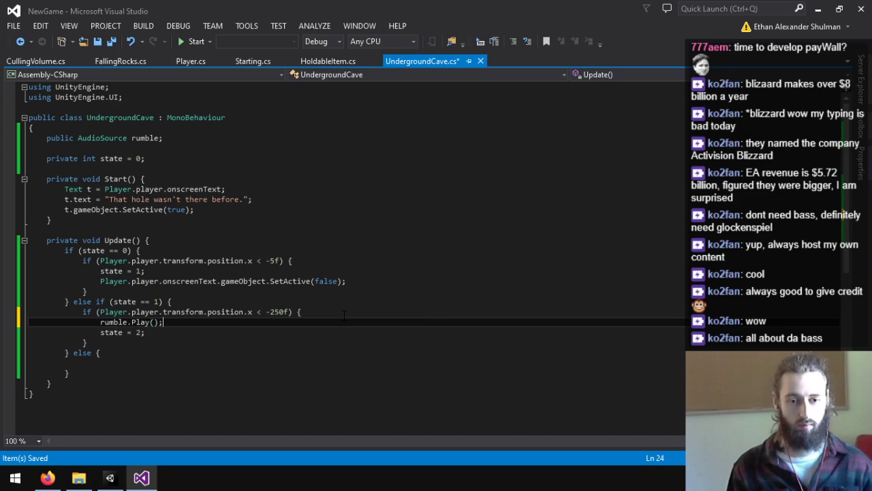
{"action": "key", "text": "ctrl+s"}
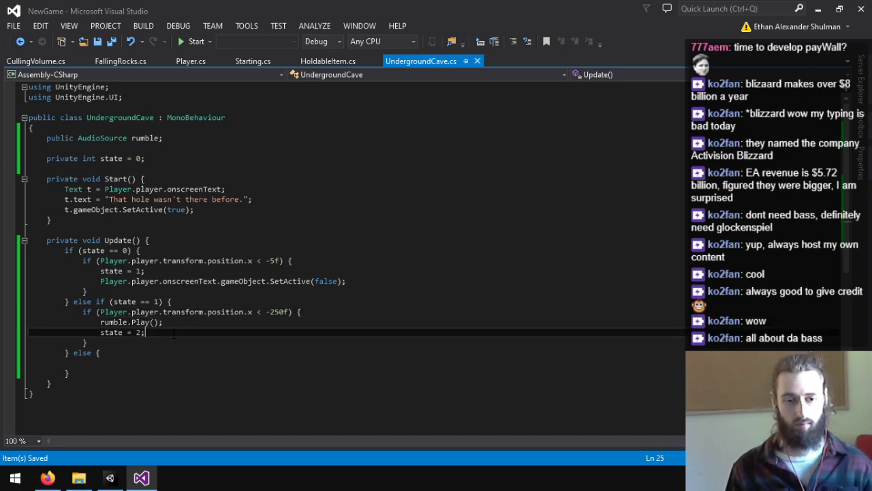
- Declare a private float rumbleTime = 0f above the state field
{"action": "left_click", "coordinate": [144, 359]}
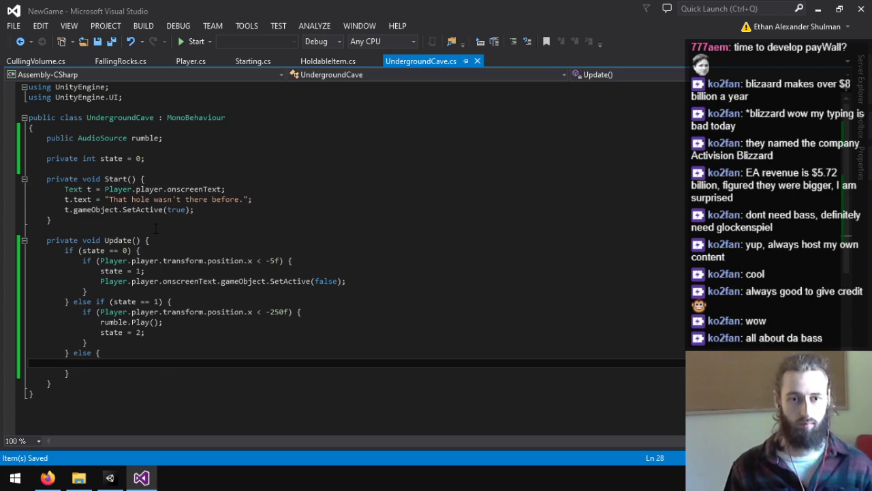
{"action": "left_click", "coordinate": [165, 150]}
{"action": "key", "text": "Return"}
{"action": "type", "text": "pr"}
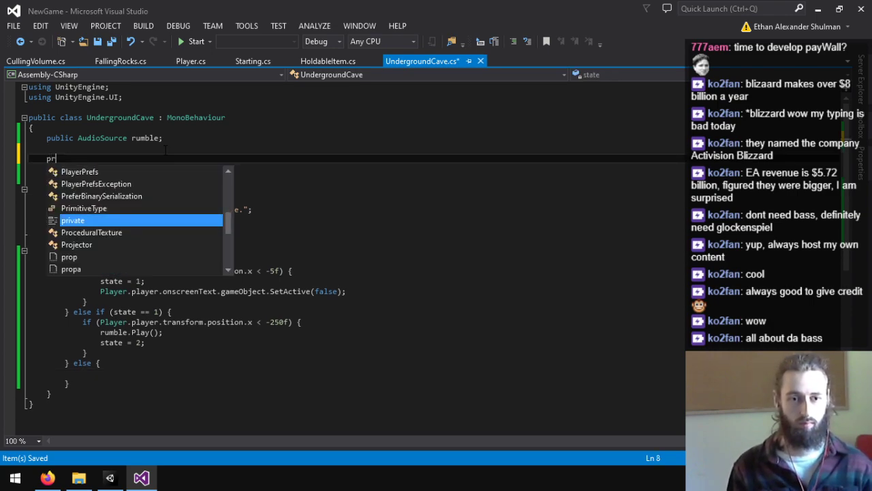
{"action": "type", "text": "ivate float rumbleTime = 0f;"}
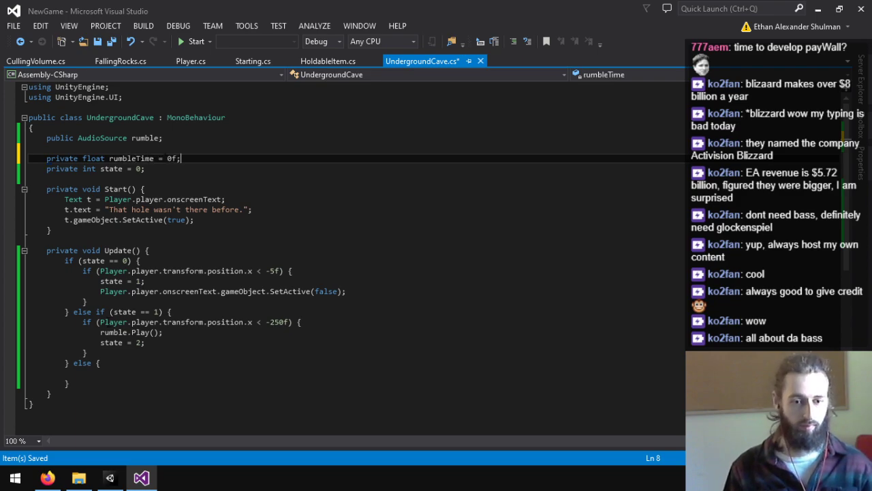
- In the final else block, add Time.deltaTime to rumbleTime and open an if (rumbleTime > 1f) block
{"action": "left_click", "coordinate": [97, 372]}
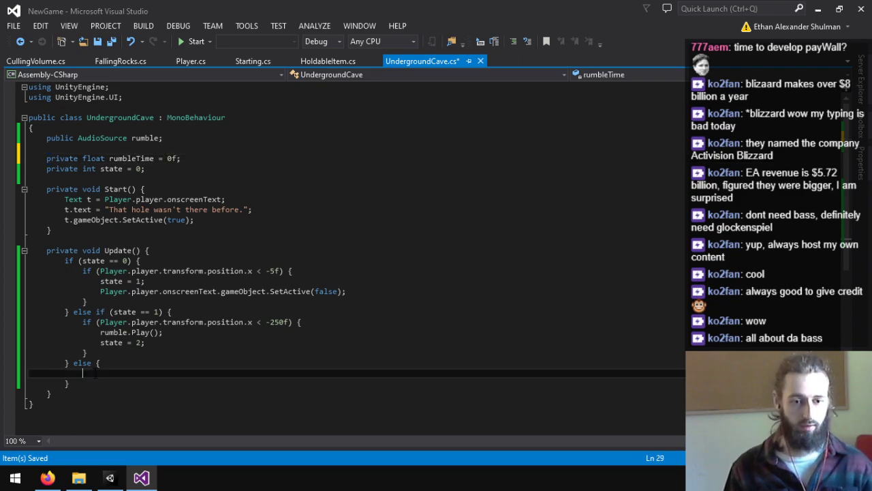
{"action": "type", "text": "rumble"}
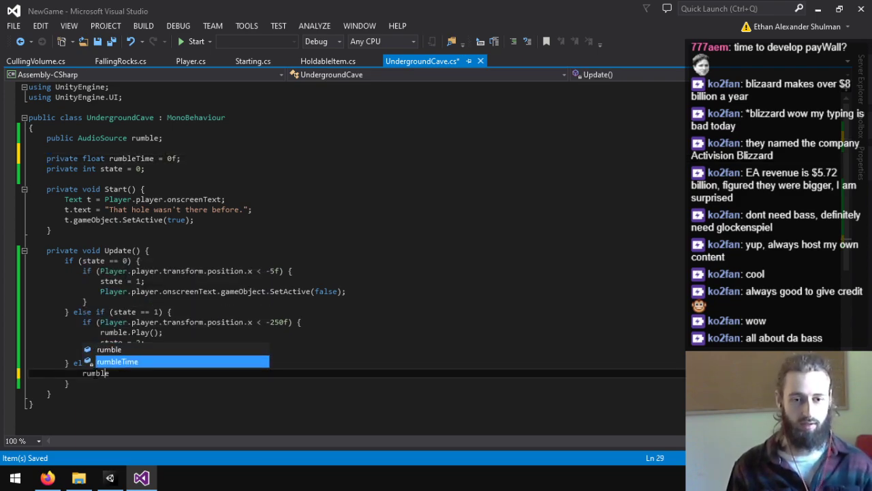
{"action": "type", "text": "Time += Time.deltaTime;"}
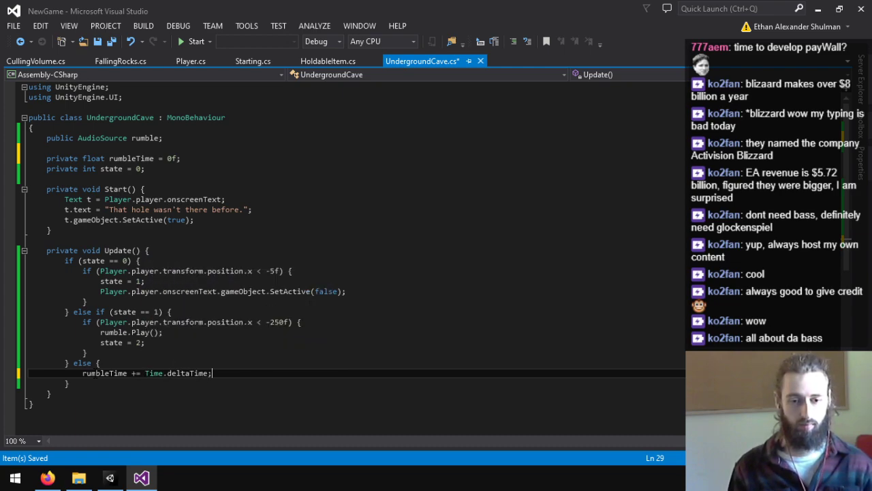
{"action": "key", "text": "Return"}
{"action": "type", "text": "if (rumbleTime > 1f) {"}
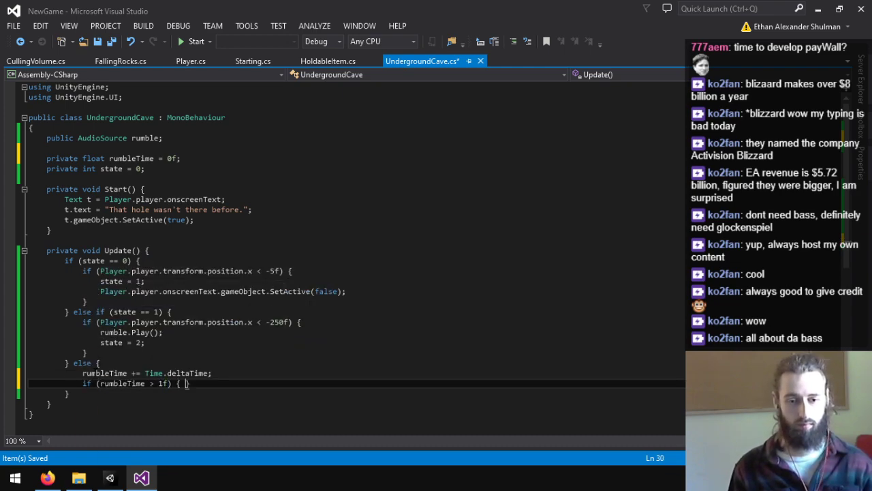
{"action": "key", "text": "Return"}
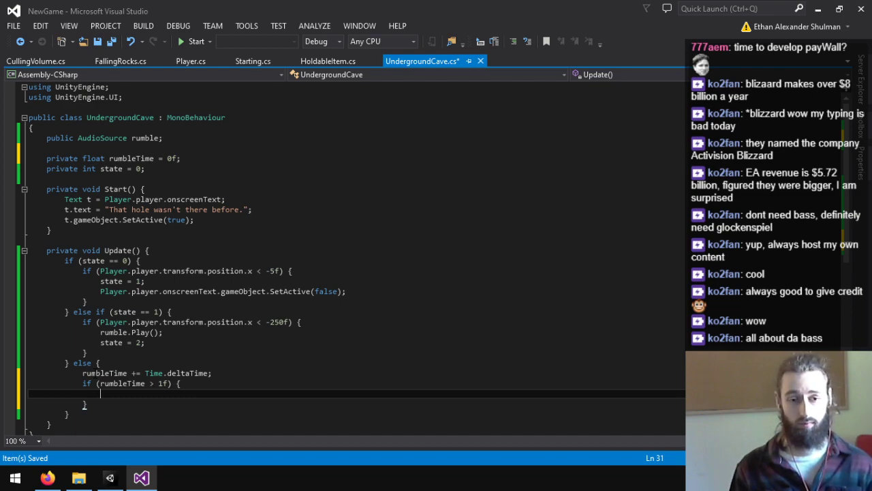
- Inside the rumbleTime > 1f block, leave a blank line and call gameObject.SetActive(false)
{"action": "key", "text": "Return"}
{"action": "type", "text": "r"}
{"action": "key", "text": "BackSpace"}
{"action": "key", "text": "BackSpace"}
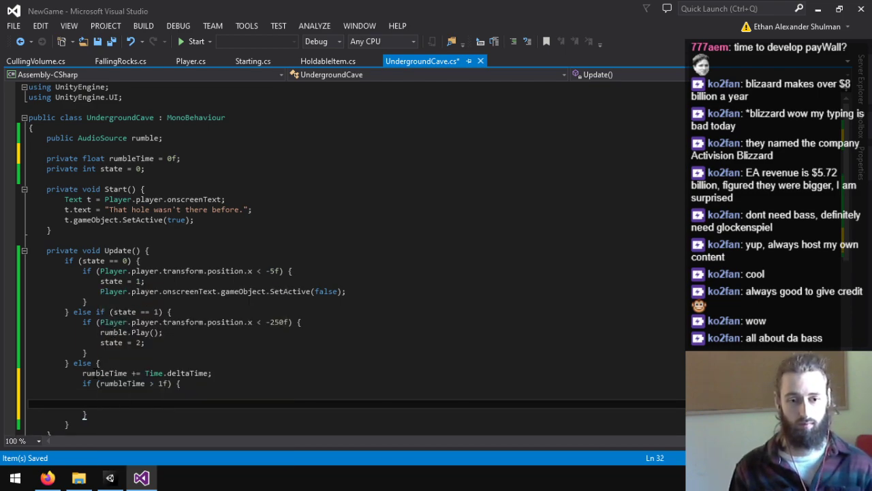
{"action": "type", "text": "gameObject.SetActive(false);"}
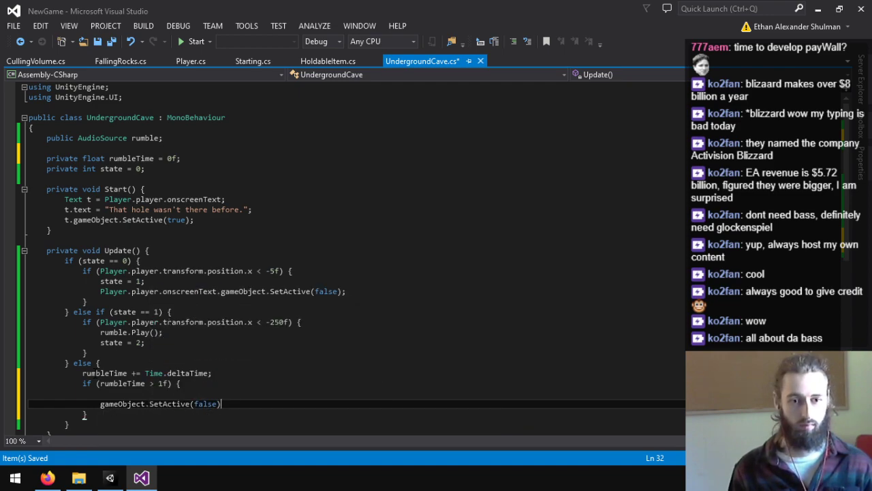
- Replace the gameObject.SetActive(false) call in the rumbleTime > 1f block with enabled = false;
{"action": "key", "text": "BackSpace"}
{"action": "key", "text": "BackSpace"}
{"action": "key", "text": "BackSpace"}
{"action": "key", "text": "BackSpace"}
{"action": "key", "text": "BackSpace"}
{"action": "key", "text": "BackSpace"}
{"action": "key", "text": "BackSpace"}
{"action": "key", "text": "BackSpace"}
{"action": "key", "text": "BackSpace"}
{"action": "key", "text": "BackSpace"}
{"action": "key", "text": "BackSpace"}
{"action": "key", "text": "BackSpace"}
{"action": "key", "text": "BackSpace"}
{"action": "key", "text": "BackSpace"}
{"action": "key", "text": "BackSpace"}
{"action": "key", "text": "BackSpace"}
{"action": "key", "text": "BackSpace"}
{"action": "key", "text": "BackSpace"}
{"action": "key", "text": "BackSpace"}
{"action": "key", "text": "BackSpace"}
{"action": "type", "text": "en"}
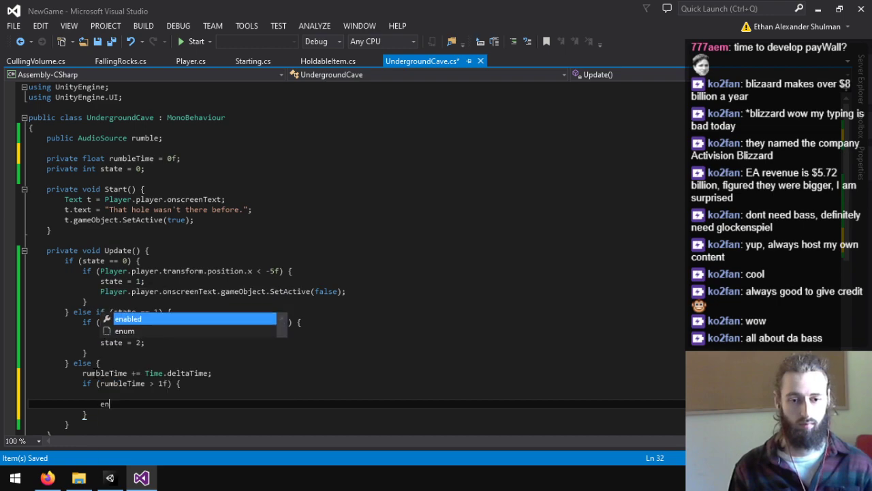
{"action": "type", "text": "abled = false;"}
- Insert the line rumble.Stop(); directly above enabled = false; in the rumbleTime > 1f block
{"action": "key", "text": "ctrl+Return"}
{"action": "type", "text": "rum"}
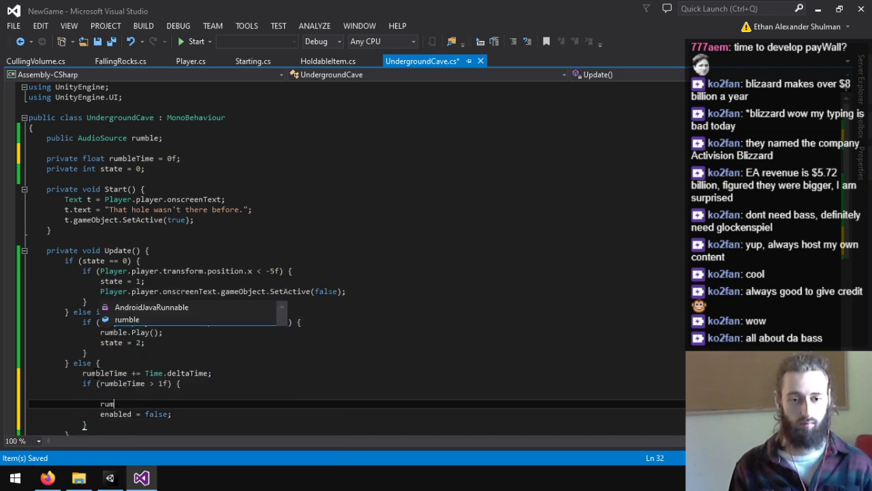
{"action": "type", "text": "ble.Stop();"}
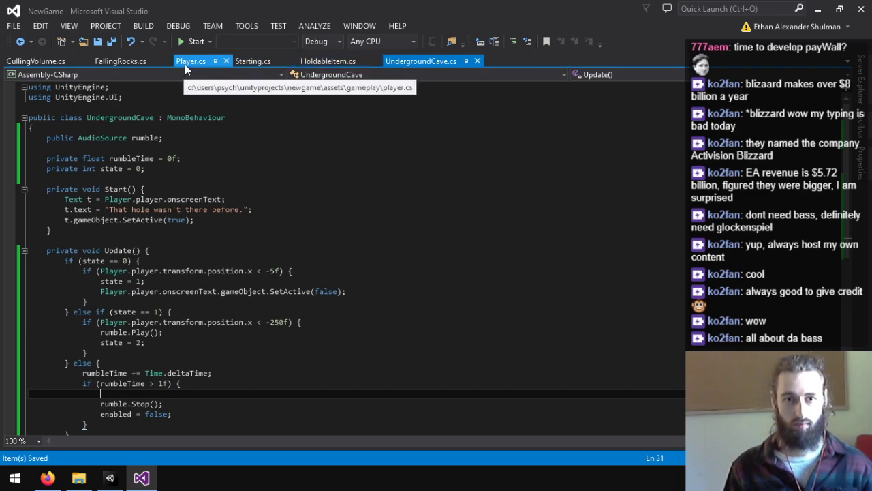
- Find the camera-shake line that sets Player.player.transform.localPosition in FallingRocks.cs's Update method and copy the whole line
{"action": "left_click", "coordinate": [184, 63]}
{"action": "scroll", "coordinate": [176, 291], "scroll_direction": "down", "scroll_amount": 14}
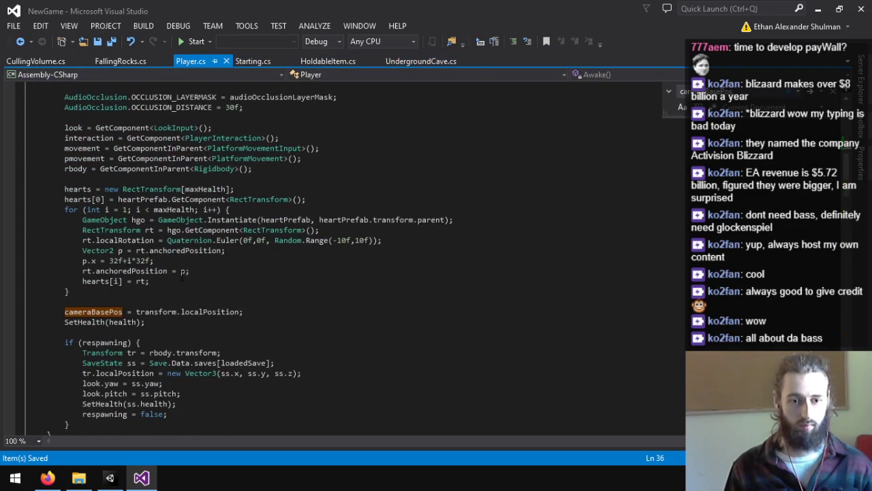
{"action": "left_click", "coordinate": [99, 62]}
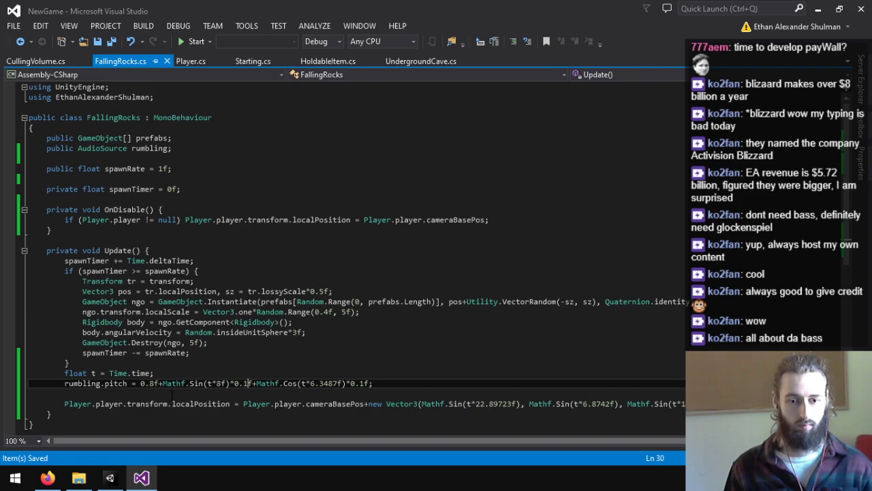
{"action": "double_click", "coordinate": [170, 395]}
{"action": "double_click", "coordinate": [168, 411]}
{"action": "triple_click", "coordinate": [168, 405]}
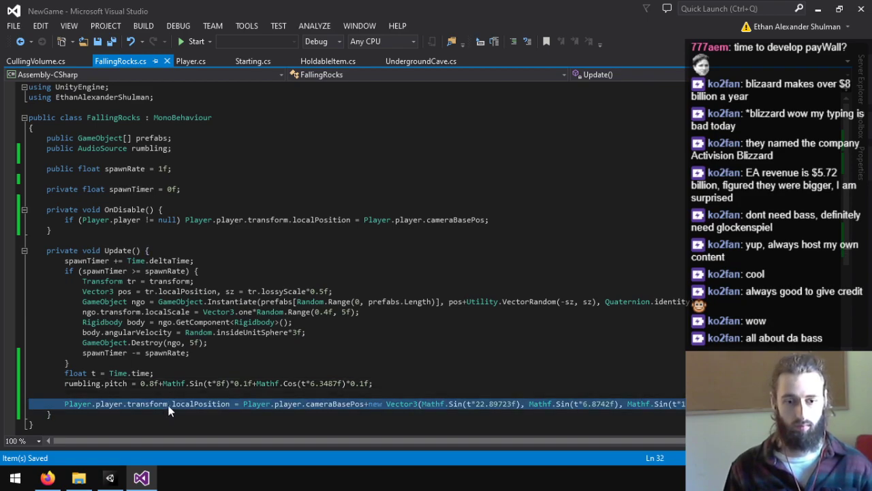
- Paste the camera-shake line into UndergroundCave.cs directly below rumbleTime += Time.deltaTime, leaving no blank line before the if statement
{"action": "left_click", "coordinate": [412, 61]}
{"action": "scroll", "coordinate": [218, 332], "scroll_direction": "down", "scroll_amount": 1}
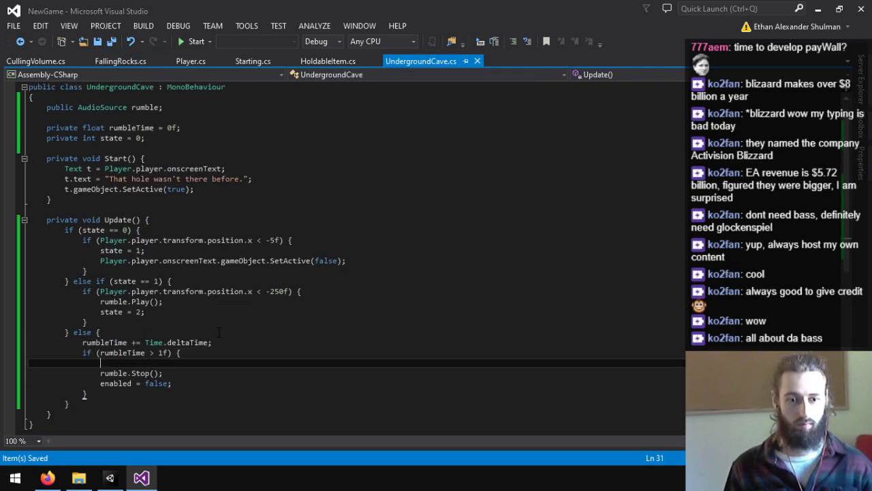
{"action": "scroll", "coordinate": [219, 331], "scroll_direction": "down", "scroll_amount": 2}
{"action": "key", "text": "ctrl+v"}
{"action": "triple_click", "coordinate": [145, 302]}
{"action": "key", "text": "ctrl+x"}
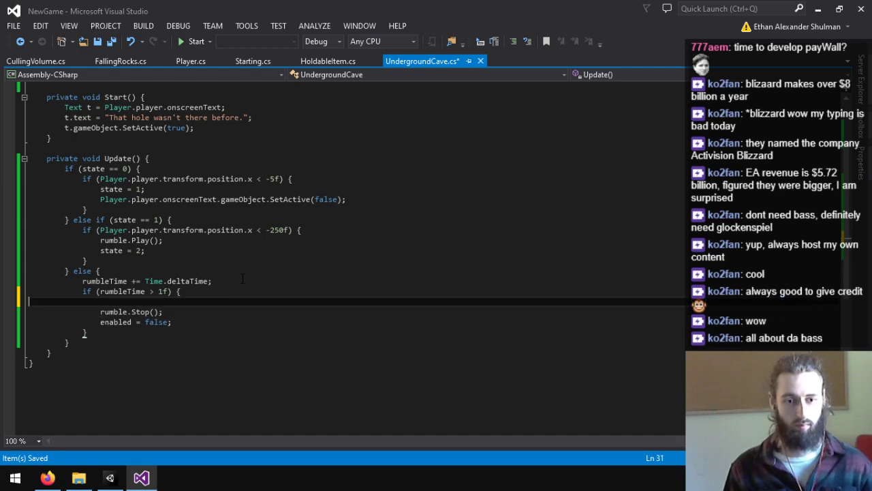
{"action": "left_click", "coordinate": [242, 278]}
{"action": "key", "text": "Return"}
{"action": "key", "text": "ctrl+v"}
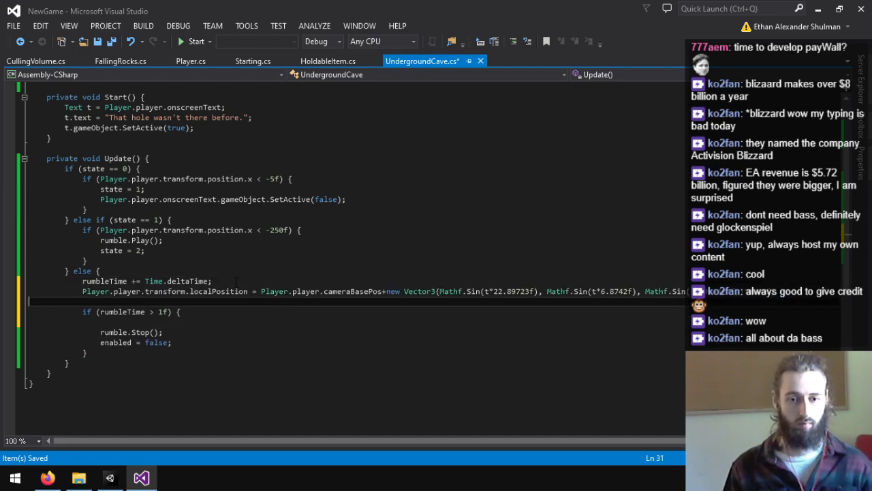
{"action": "key", "text": "BackSpace"}
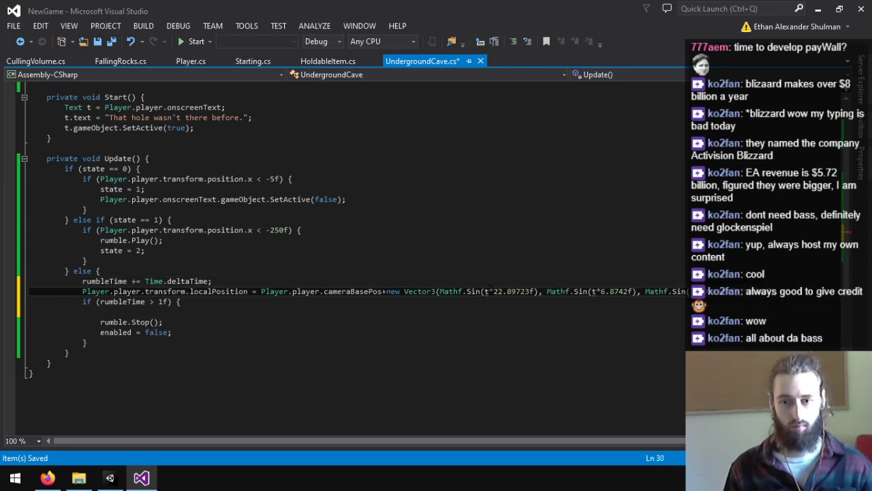
- Replace the variable t with rumbleTime in the Mathf.Sin calls of the pasted camera-shake line
{"action": "double_click", "coordinate": [488, 291]}
{"action": "type", "text": "rumbleTime"}
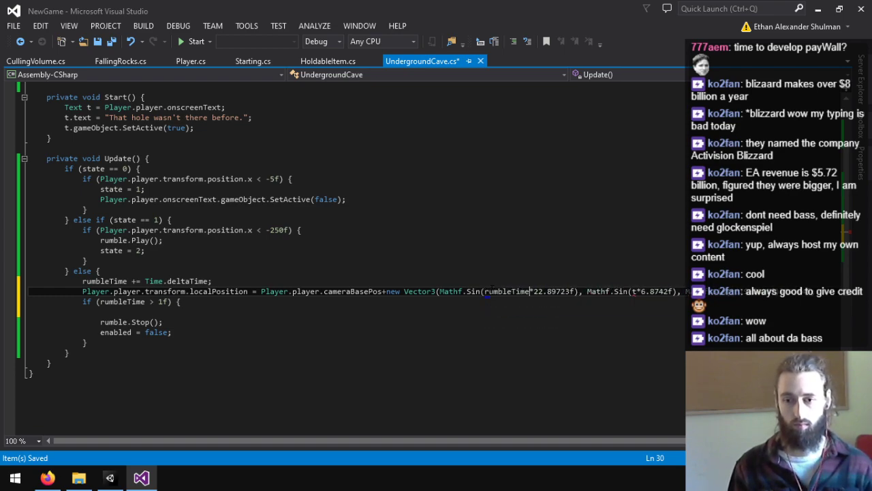
{"action": "type", "text": "rumelb"}
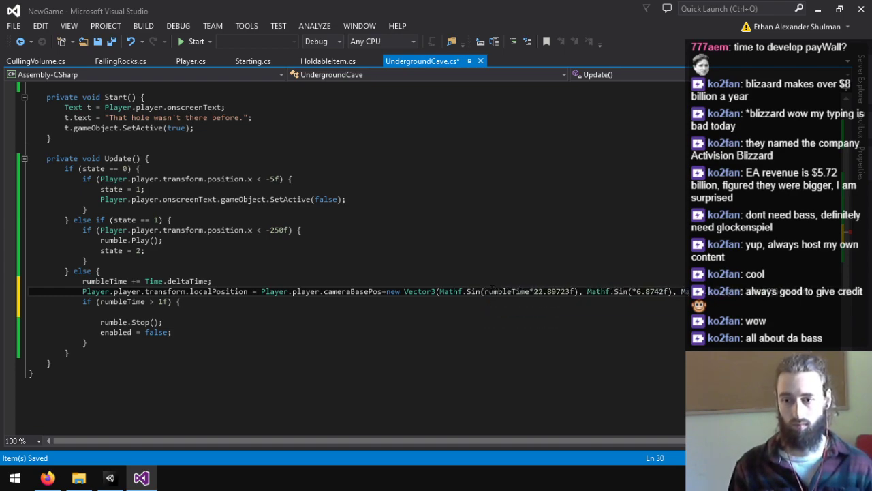
{"action": "key", "text": "Tab"}
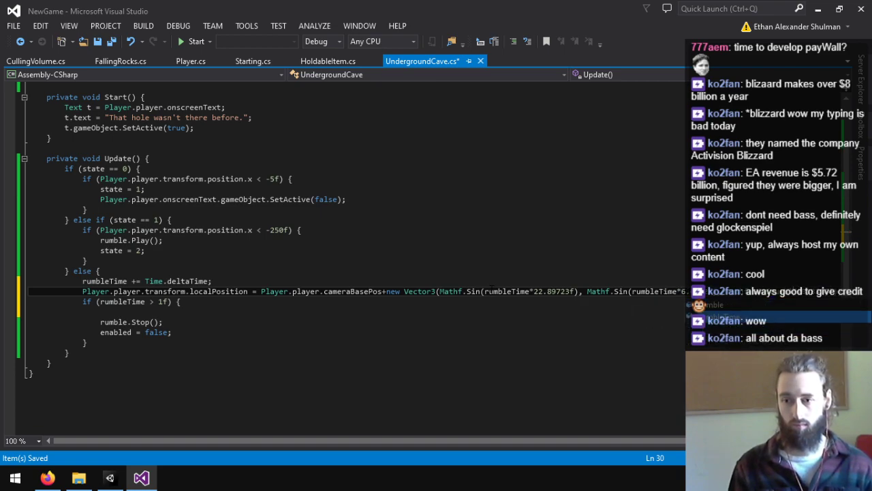
- Add rumble.volume = Mathf.Sin(rumbleTime*Mathf.PI*2f)*0.5f+0.5f; above the camera-shake line and save the script
{"action": "left_click", "coordinate": [587, 295]}
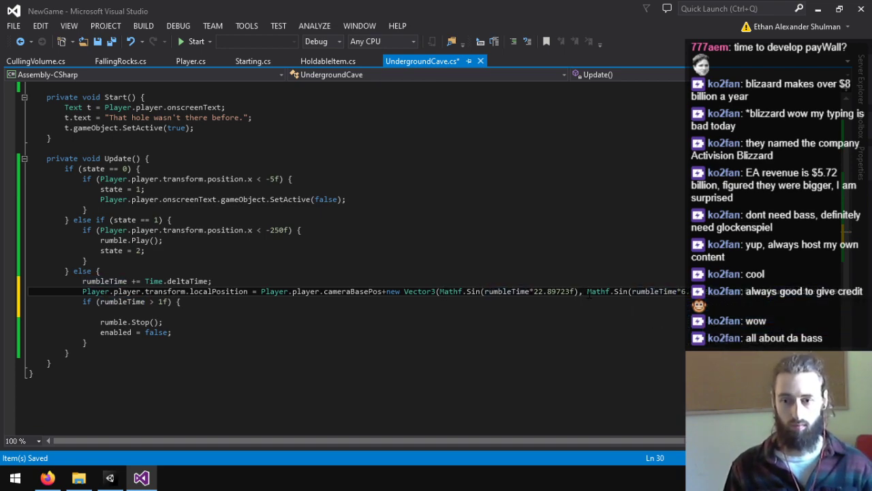
{"action": "key", "text": "ctrl+Return"}
{"action": "type", "text": "Rumbl"}
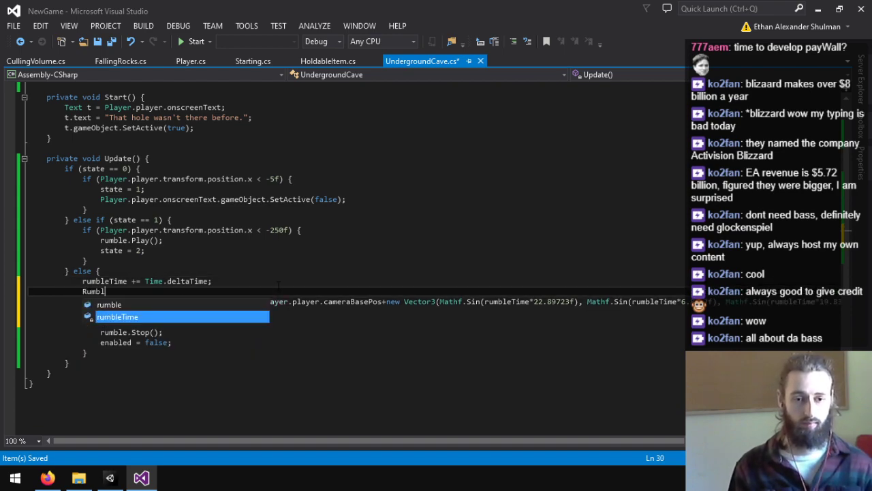
{"action": "type", "text": "e.vol"}
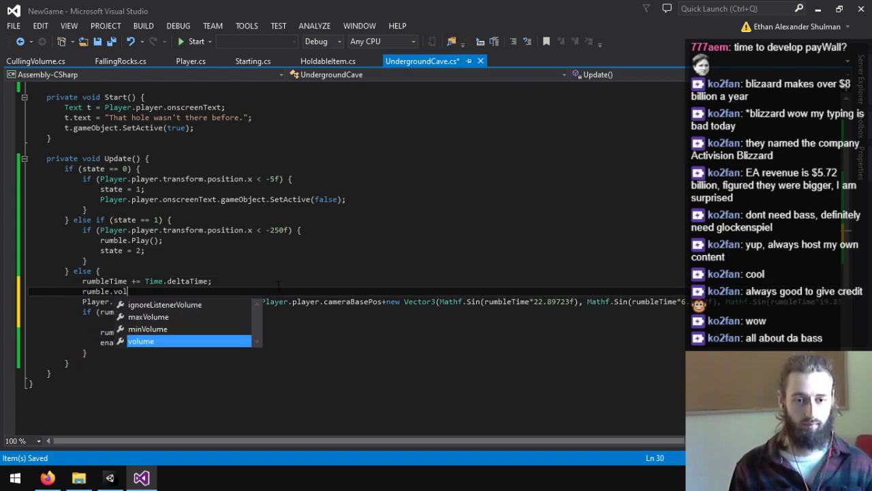
{"action": "type", "text": "ume = Mathf.S"}
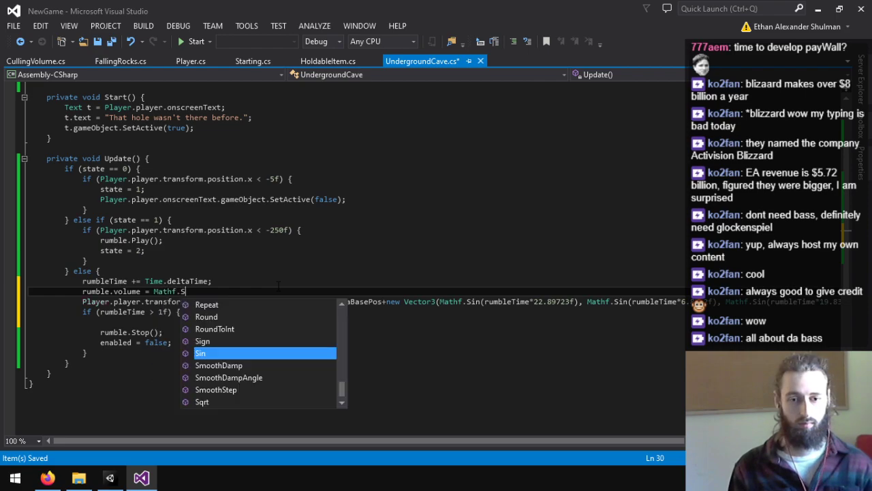
{"action": "type", "text": "in(rumbe"}
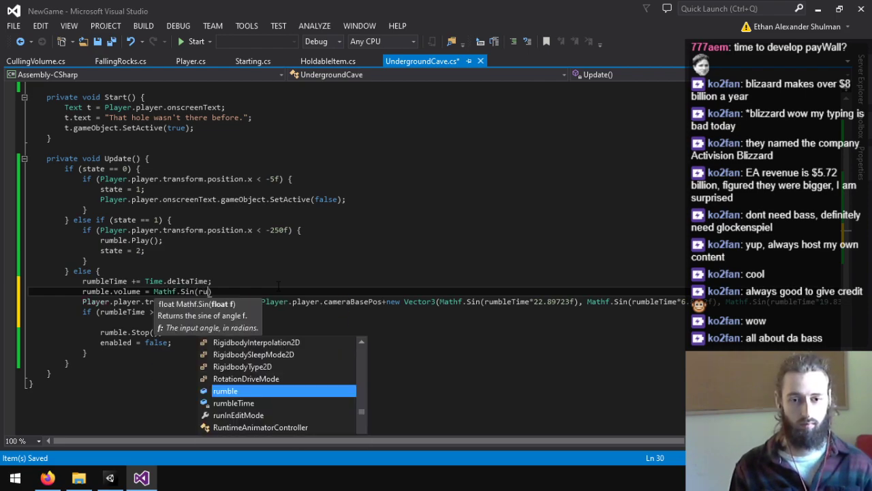
{"action": "key", "text": "BackSpace"}
{"action": "key", "text": "Down"}
{"action": "type", "text": "*Mathf."}
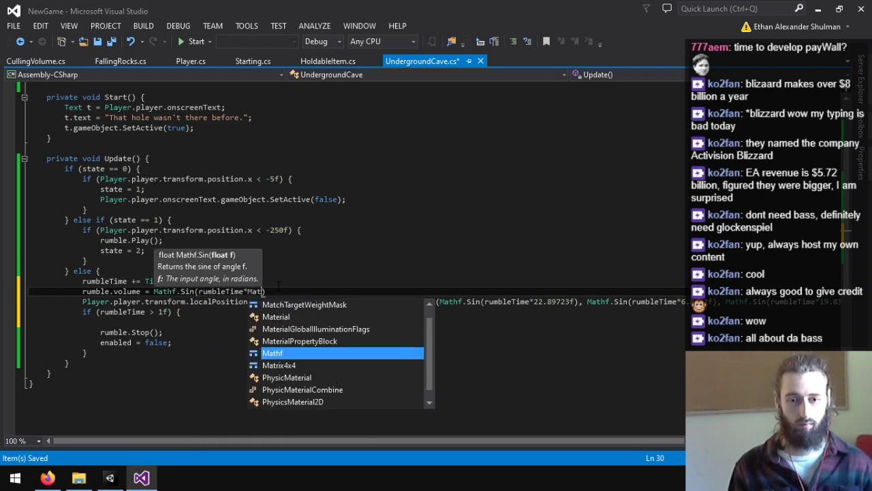
{"action": "type", "text": "PI*2f)*0."}
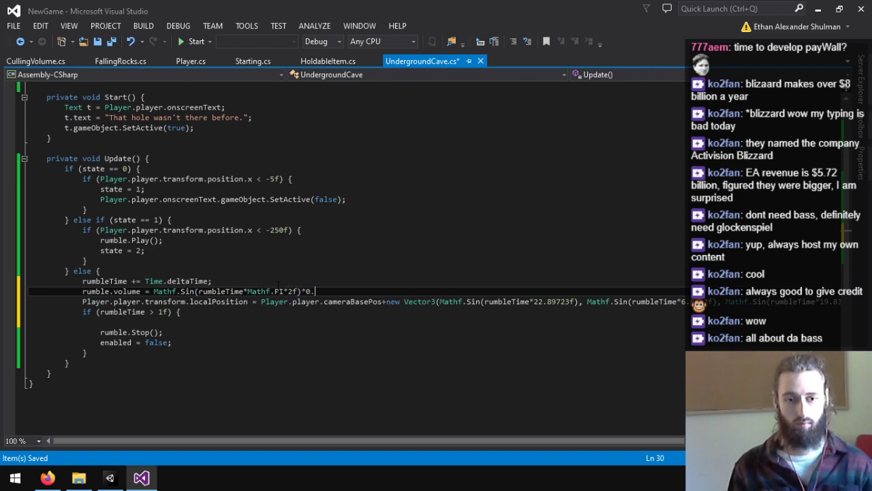
{"action": "type", "text": "5f+0.5f;"}
{"action": "key", "text": "ctrl+s"}
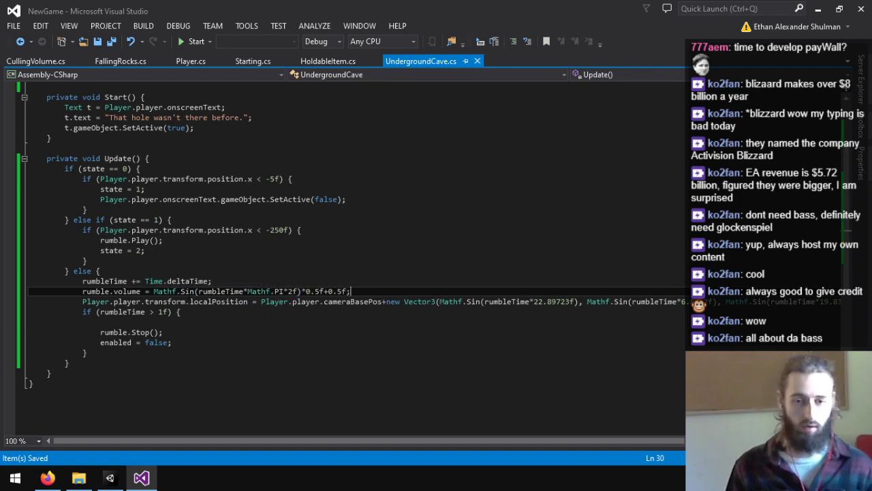
{"action": "left_click", "coordinate": [194, 291]}
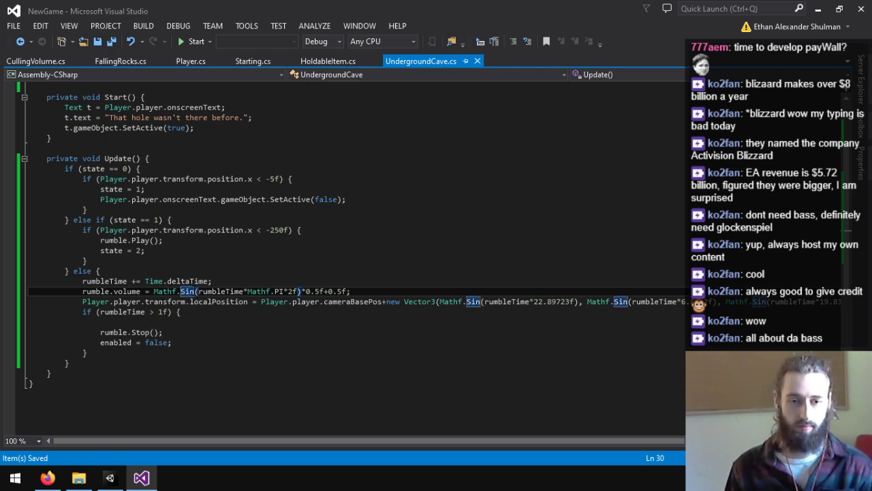
{"action": "left_click_drag", "start_coordinate": [194, 292], "coordinate": [251, 293]}
{"action": "left_click", "coordinate": [180, 293]}
{"action": "left_click", "coordinate": [182, 292]}
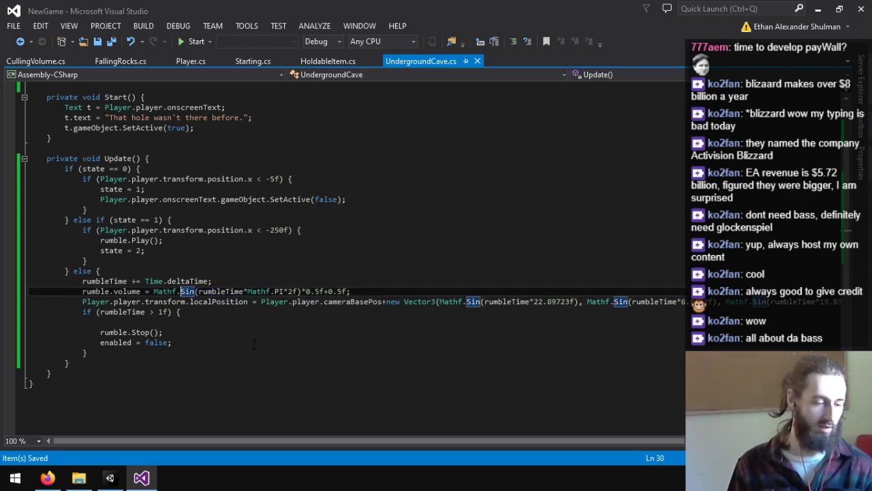
- Switch to Firefox and open the Math Canvas page at xaloez.com/o/mathcanvas.html
{"action": "left_click", "coordinate": [48, 478]}
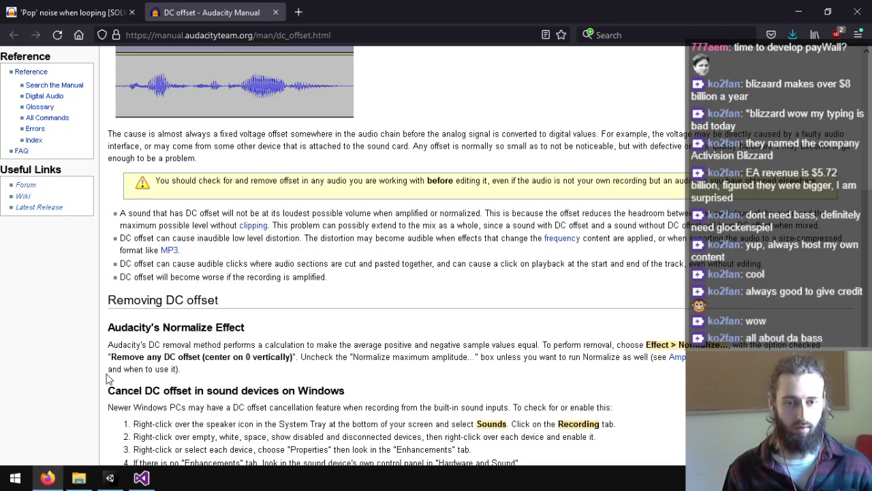
{"action": "key", "text": "alt+F4"}
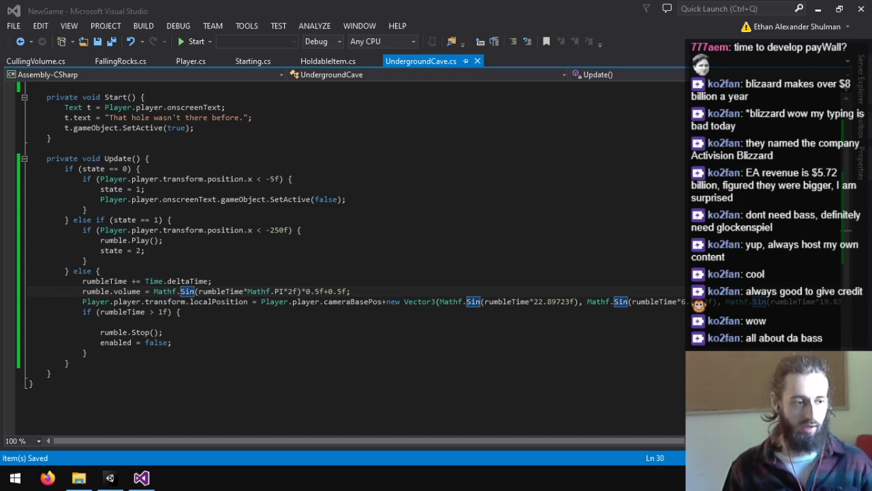
{"action": "mouse_move", "coordinate": [48, 478]}
{"action": "left_click", "coordinate": [192, 382]}
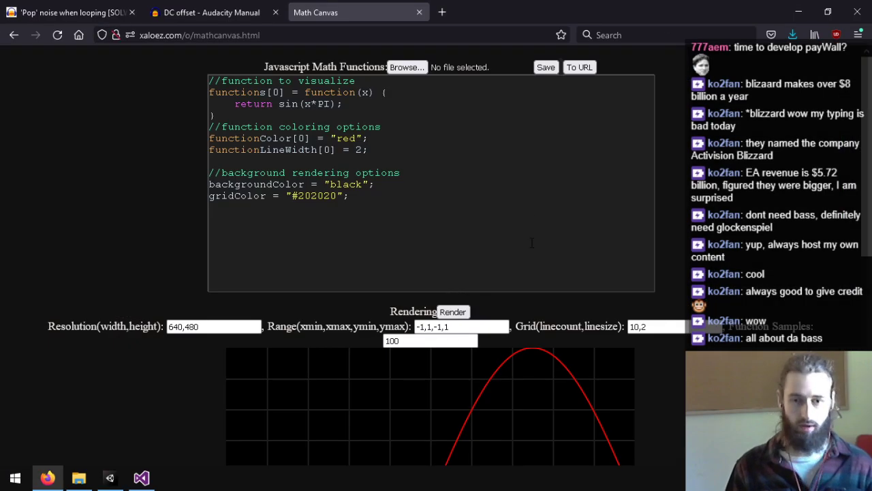
- Set the plot range to 0,1,0,1, render sin(x*PI), and examine the curve's shape
{"action": "left_click", "coordinate": [427, 330]}
{"action": "key", "text": "BackSpace"}
{"action": "key", "text": "BackSpace"}
{"action": "type", "text": "0"}
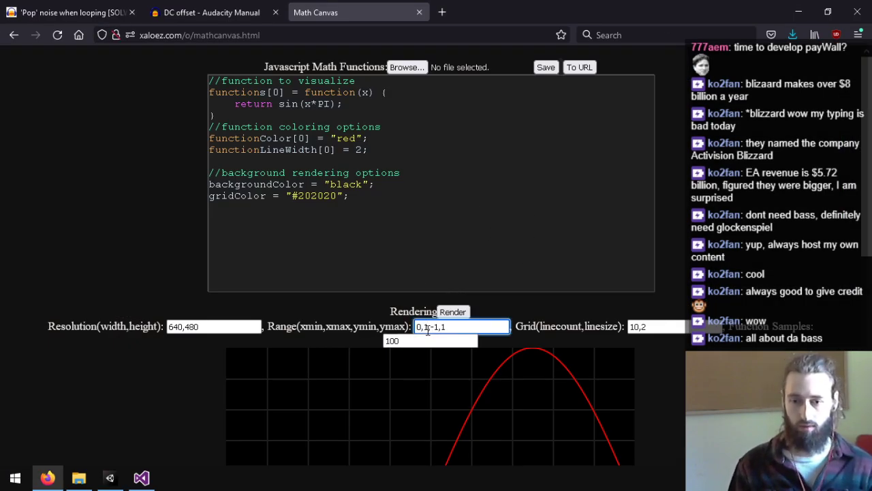
{"action": "left_click", "coordinate": [453, 312]}
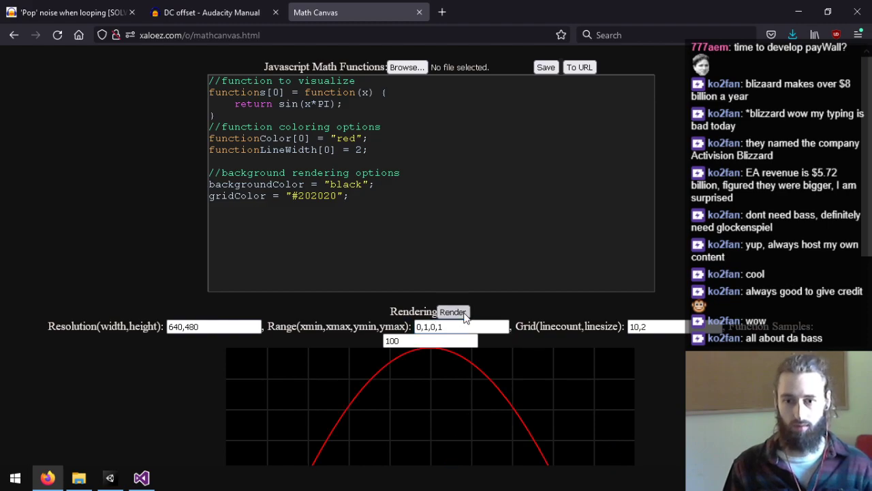
{"action": "scroll", "coordinate": [473, 359], "scroll_direction": "down", "scroll_amount": 4}
{"action": "scroll", "coordinate": [479, 357], "scroll_direction": "up", "scroll_amount": 4}
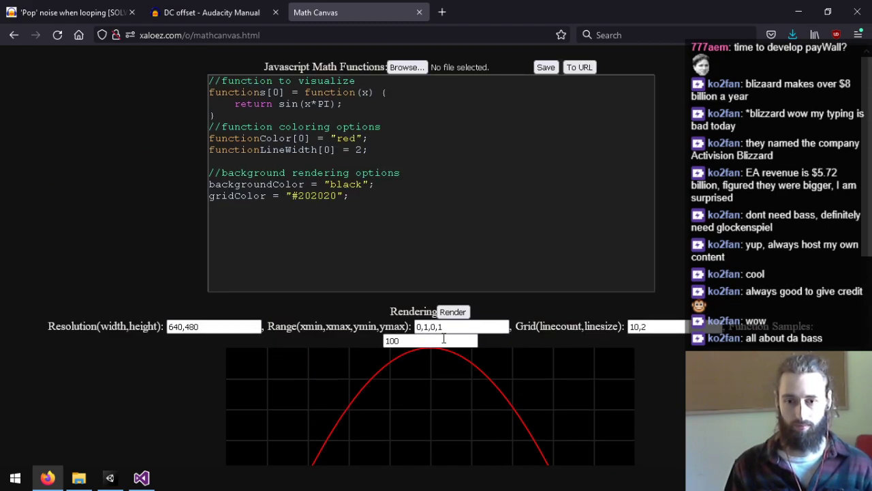
{"action": "scroll", "coordinate": [429, 354], "scroll_direction": "down", "scroll_amount": 4}
{"action": "scroll", "coordinate": [400, 358], "scroll_direction": "up", "scroll_amount": 4}
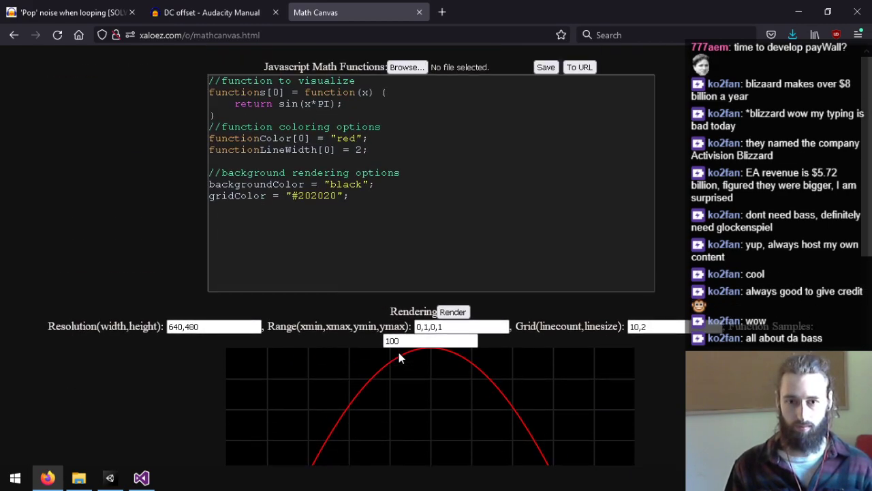
{"action": "scroll", "coordinate": [225, 318], "scroll_direction": "down", "scroll_amount": 4}
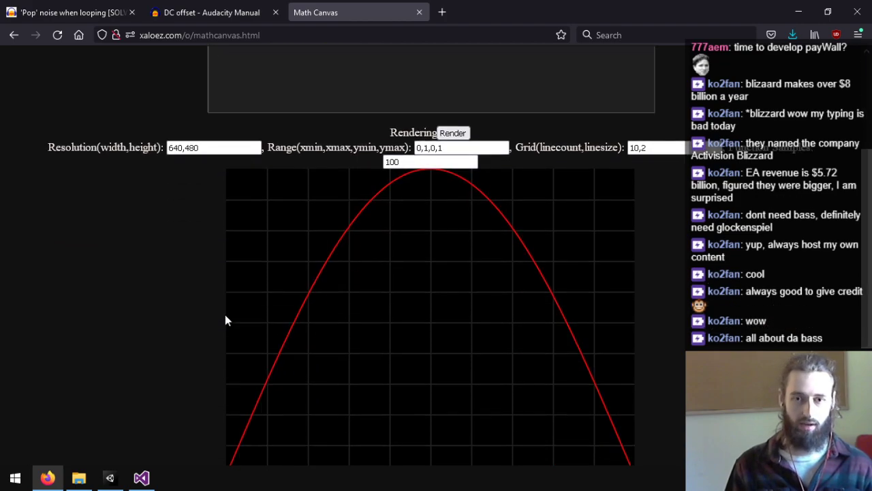
{"action": "scroll", "coordinate": [225, 317], "scroll_direction": "up", "scroll_amount": 4}
{"action": "left_click", "coordinate": [338, 104]}
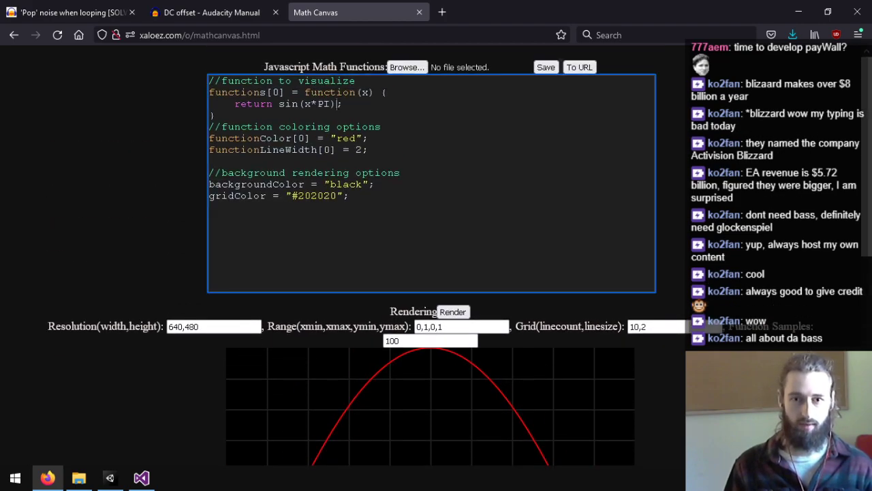
- Return to Visual Studio, simplify the volume line to rumble.volume = Mathf.Sin(rumbleTime*Mathf.PI); and save the script
{"action": "left_click", "coordinate": [141, 477]}
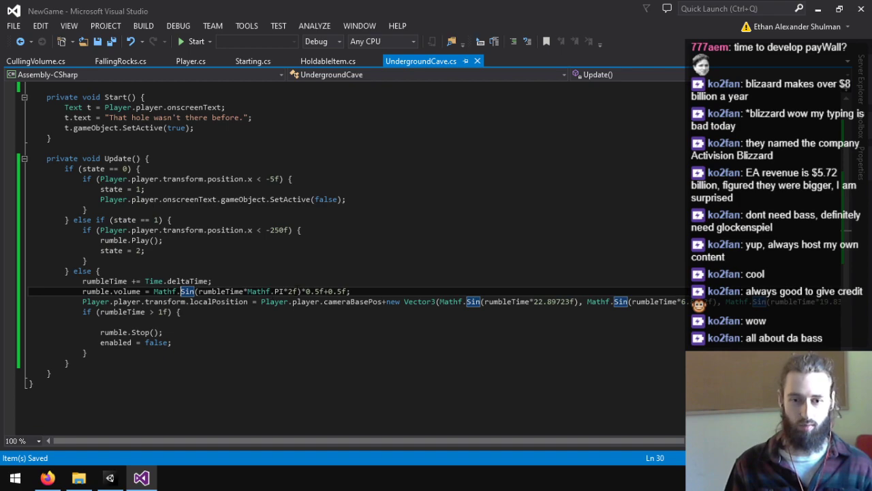
{"action": "left_click", "coordinate": [297, 290]}
{"action": "key", "text": "BackSpace"}
{"action": "key", "text": "BackSpace"}
{"action": "key", "text": "BackSpace"}
{"action": "key", "text": "BackSpace"}
{"action": "key", "text": "Delete"}
{"action": "key", "text": "Delete"}
{"action": "key", "text": "Delete"}
{"action": "key", "text": "Delete"}
{"action": "key", "text": "Delete"}
{"action": "key", "text": "Delete"}
{"action": "key", "text": "Delete"}
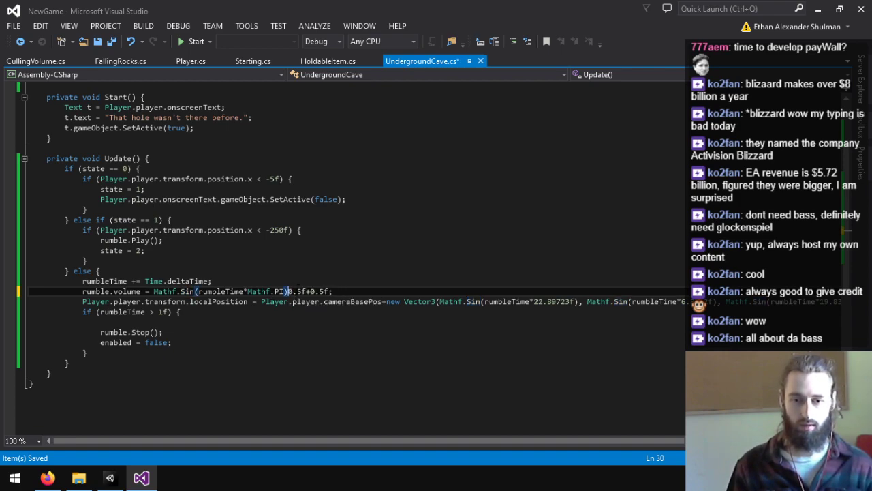
{"action": "key", "text": "ctrl+s"}
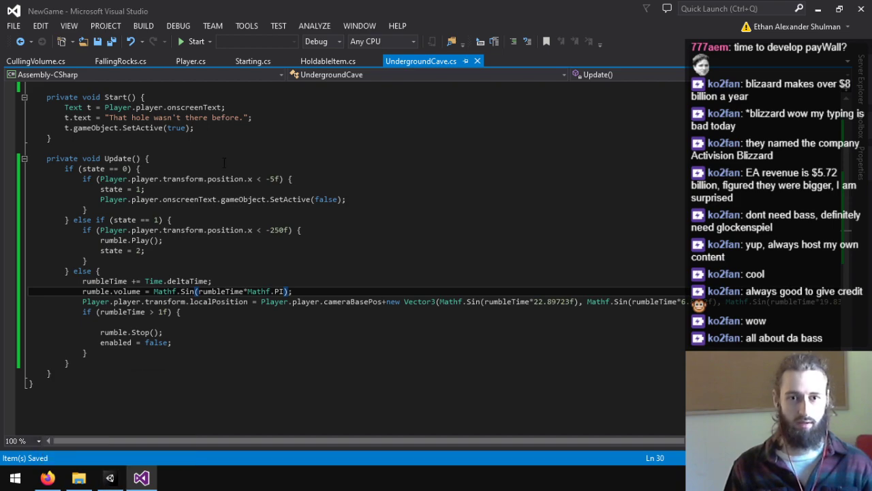
- Add Player.player.transform.localPosition = Player.player.cameraBasePos; above rumble.Stop() in the rumbleTime > 1f block and save the script
{"action": "left_click", "coordinate": [139, 322]}
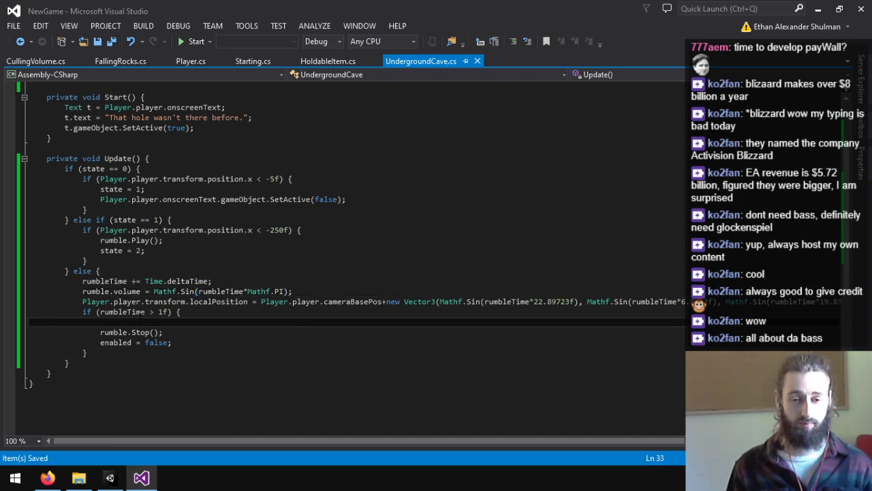
{"action": "key", "text": "BackSpace"}
{"action": "key", "text": "Return"}
{"action": "type", "text": "Pla"}
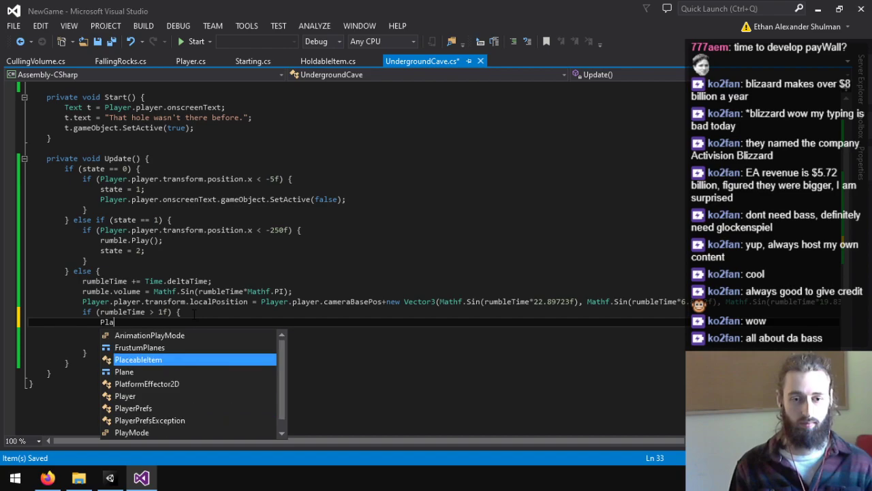
{"action": "type", "text": "yer.player.tran"}
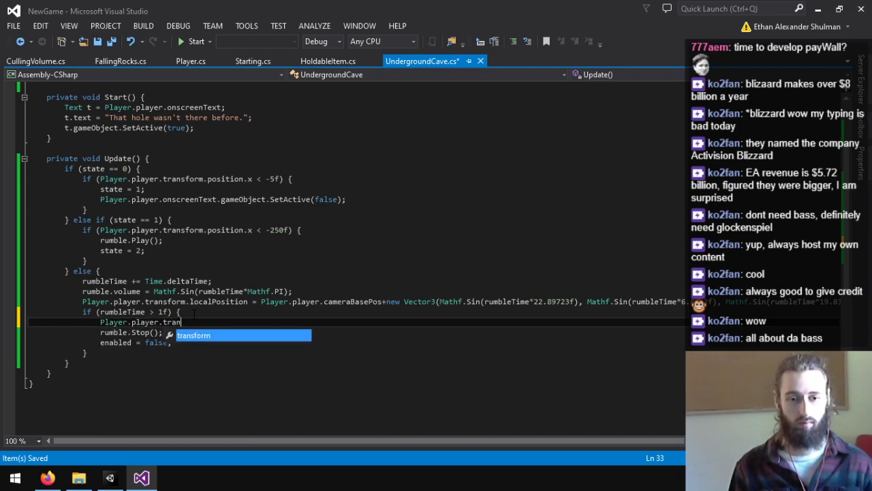
{"action": "type", "text": "sform.local"}
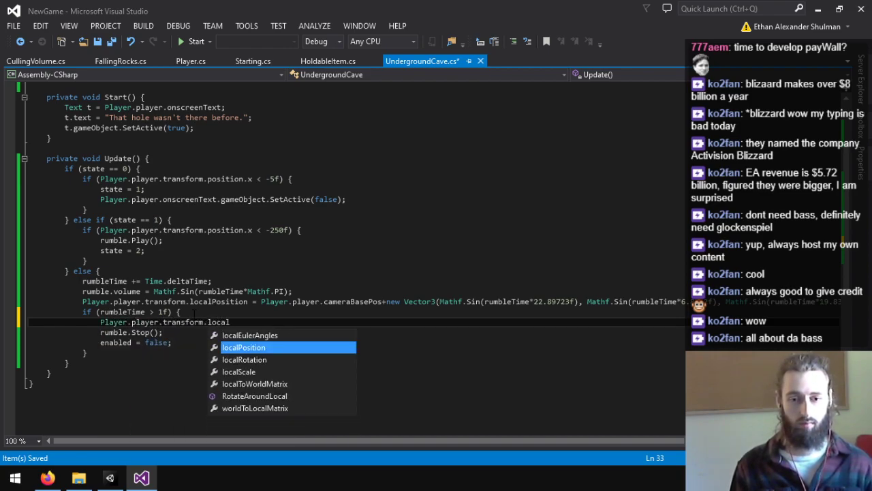
{"action": "type", "text": "Position = Player.player.cameraBasePos;"}
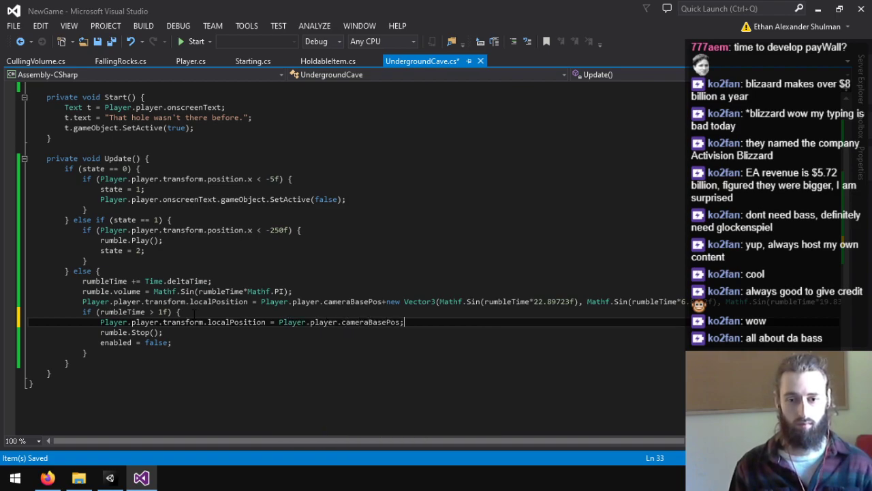
{"action": "key", "text": "ctrl+s"}
- Switch to Unity and add an Audio Source component to the WaterStream object
{"action": "left_click", "coordinate": [109, 477]}
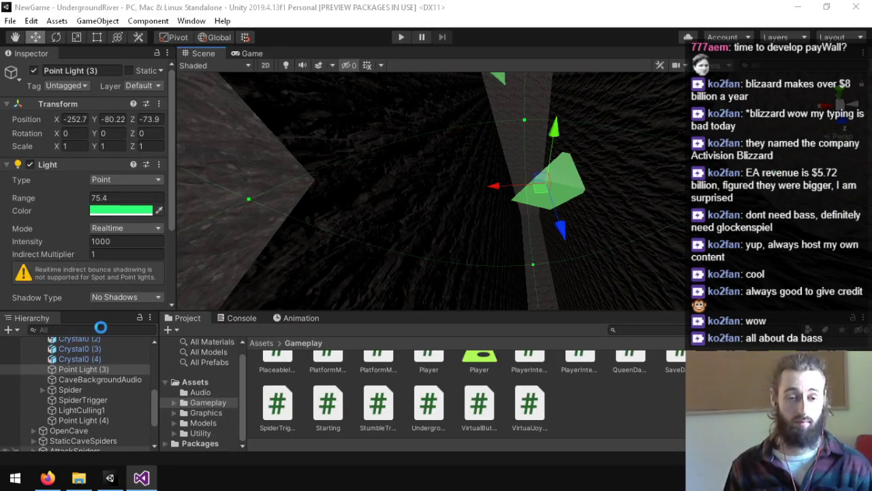
{"action": "scroll", "coordinate": [66, 392], "scroll_direction": "up", "scroll_amount": 2}
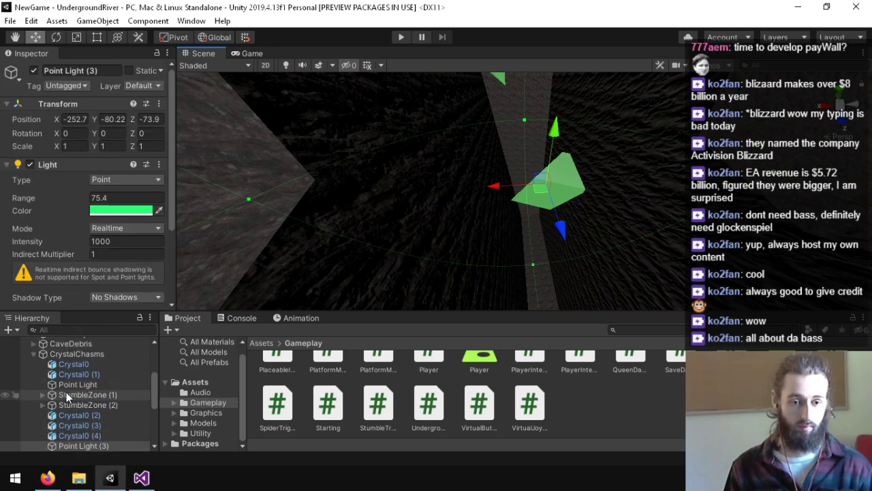
{"action": "left_click", "coordinate": [30, 357]}
{"action": "left_click", "coordinate": [31, 356]}
{"action": "scroll", "coordinate": [31, 356], "scroll_direction": "up", "scroll_amount": 3}
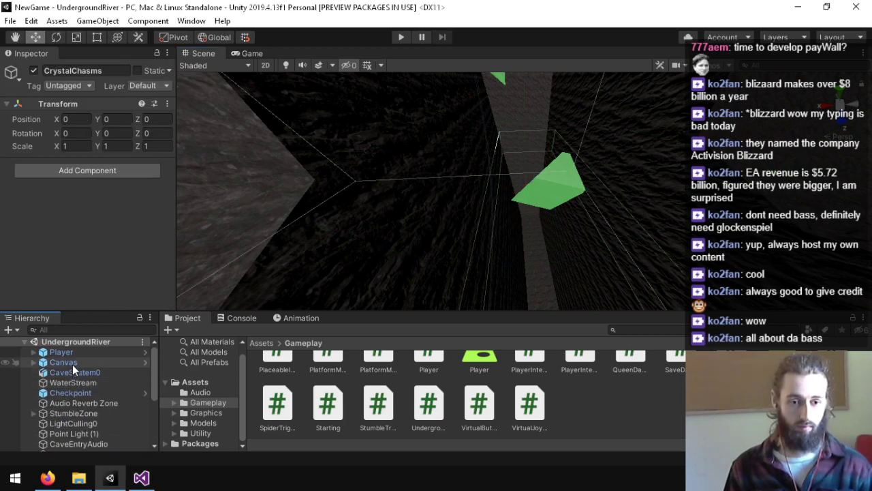
{"action": "left_click", "coordinate": [90, 383]}
{"action": "scroll", "coordinate": [61, 273], "scroll_direction": "down", "scroll_amount": 10}
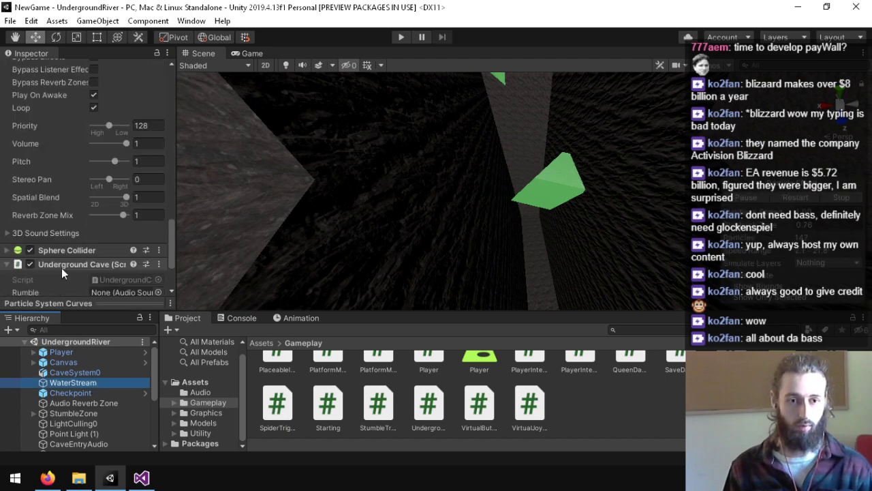
{"action": "left_click", "coordinate": [80, 278]}
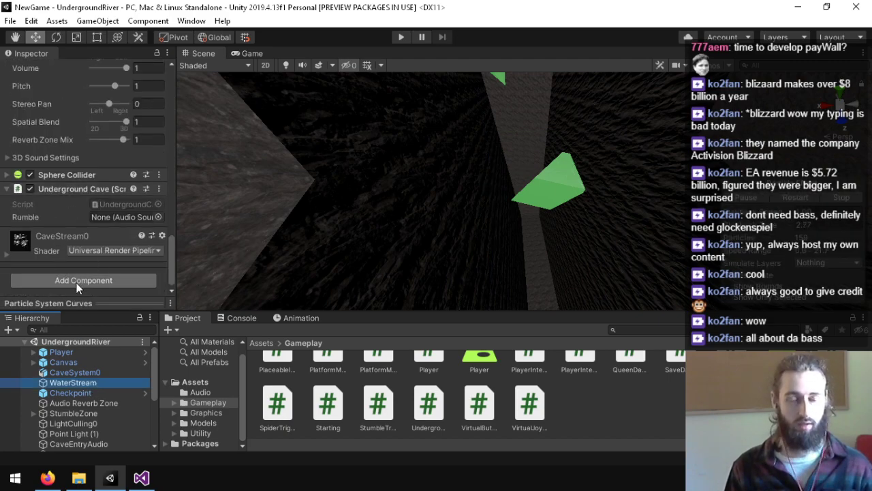
{"action": "type", "text": "audio so"}
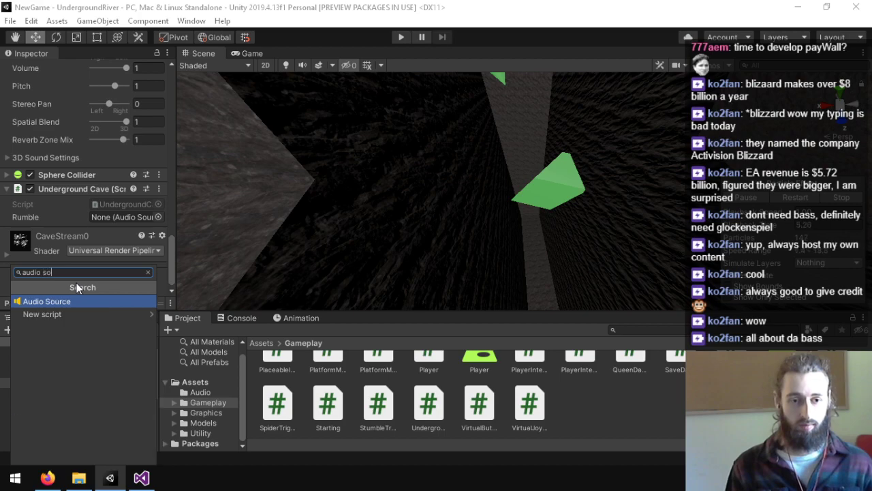
{"action": "key", "text": "Return"}
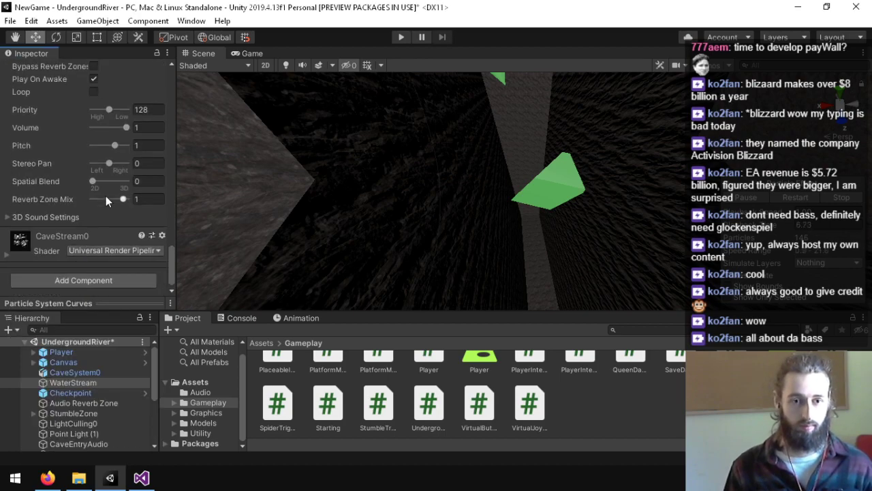
- Assign the synthesized rumble clip to WaterStream's new Audio Source, disable Play On Awake and save the scene
{"action": "scroll", "coordinate": [58, 188], "scroll_direction": "up", "scroll_amount": 4}
{"action": "left_click", "coordinate": [200, 392]}
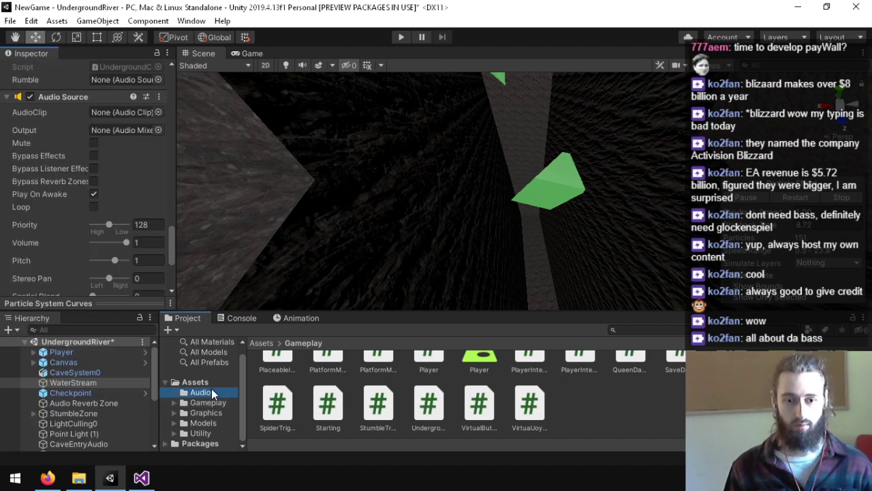
{"action": "left_click_drag", "start_coordinate": [330, 408], "coordinate": [123, 108]}
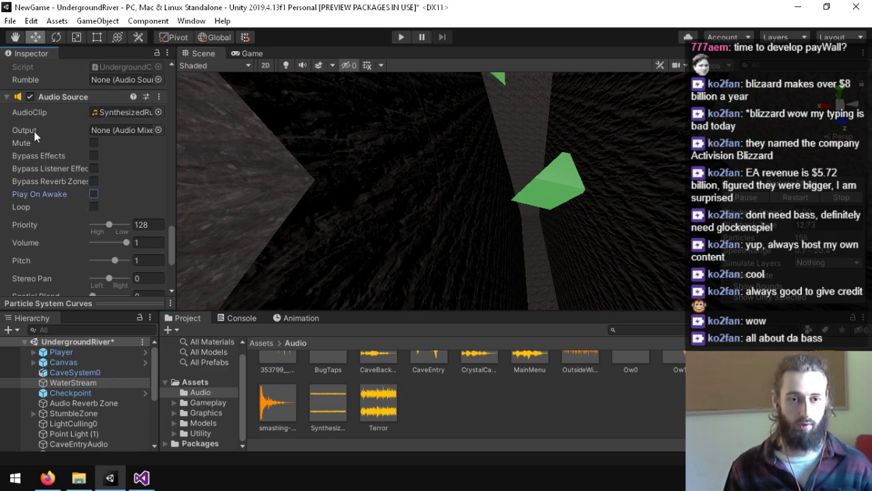
{"action": "scroll", "coordinate": [47, 202], "scroll_direction": "down", "scroll_amount": 4}
{"action": "scroll", "coordinate": [47, 227], "scroll_direction": "up", "scroll_amount": 8}
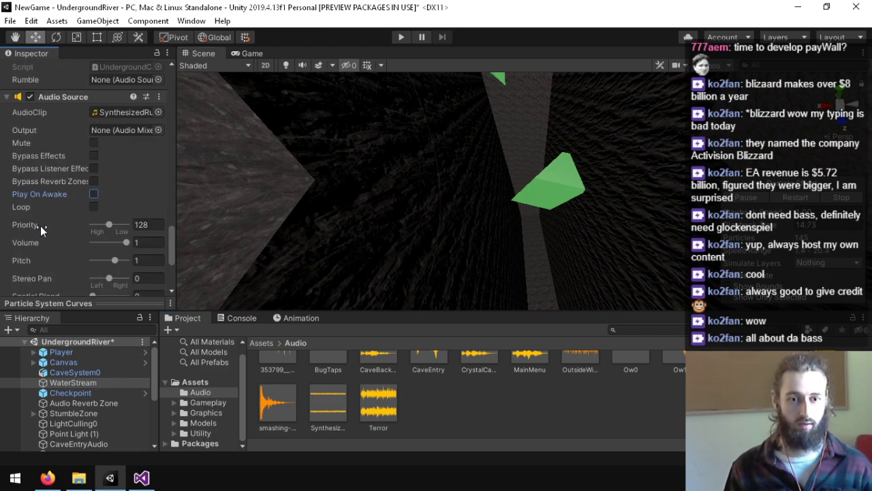
{"action": "left_click_drag", "start_coordinate": [101, 185], "coordinate": [109, 193]}
{"action": "key", "text": "ctrl+s"}
- Align the Player with a view inside the cave at about X -279.4, reset its rotation to 0, 0, 0 and save
{"action": "left_click_drag", "start_coordinate": [308, 173], "coordinate": [74, 156]}
{"action": "left_click", "coordinate": [133, 352]}
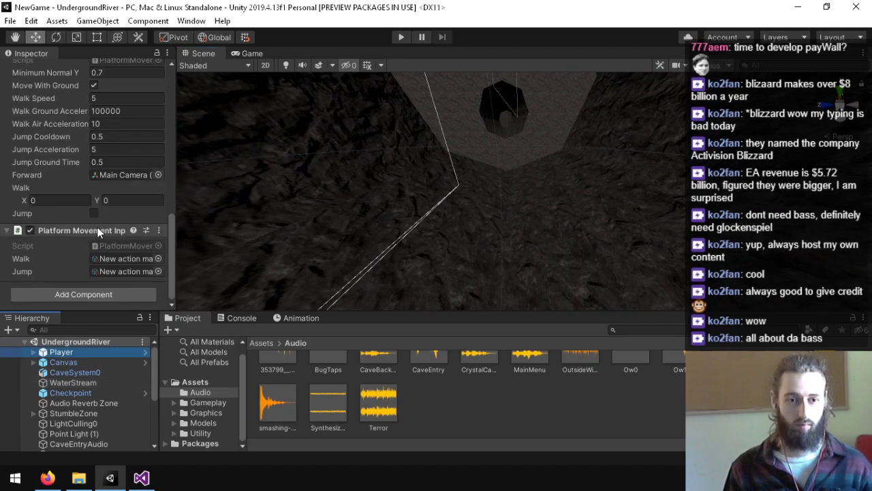
{"action": "scroll", "coordinate": [88, 205], "scroll_direction": "up", "scroll_amount": 10}
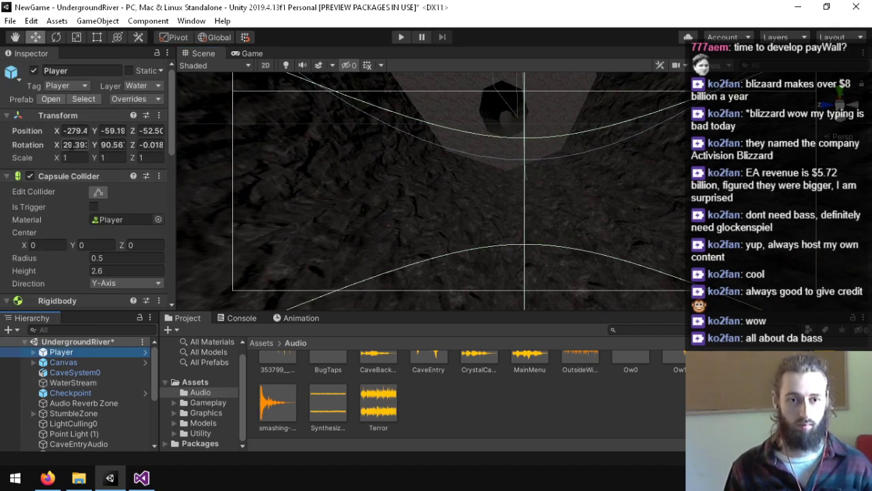
{"action": "left_click", "coordinate": [74, 145]}
{"action": "type", "text": "0"}
{"action": "key", "text": "Tab"}
{"action": "type", "text": "0"}
{"action": "key", "text": "Tab"}
{"action": "type", "text": "0"}
{"action": "key", "text": "ctrl+s"}
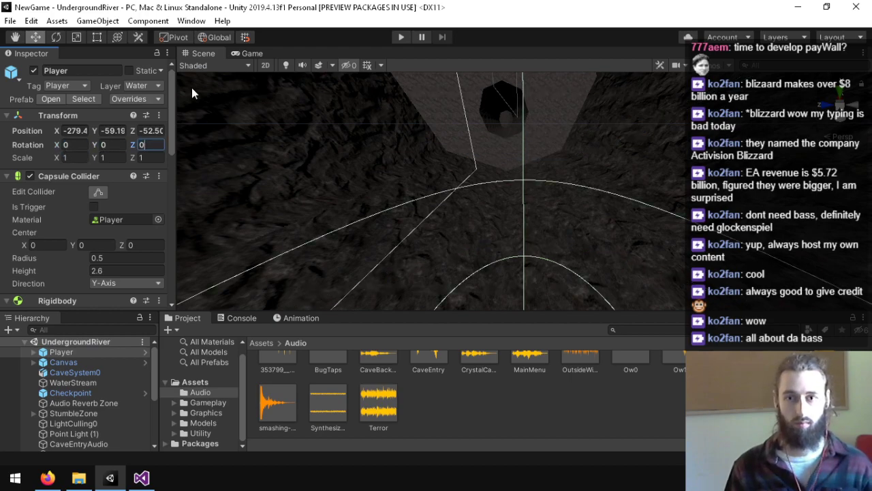
- Play-test the scene by walking the player forward through the cave, and stop the game
{"action": "left_click", "coordinate": [407, 37]}
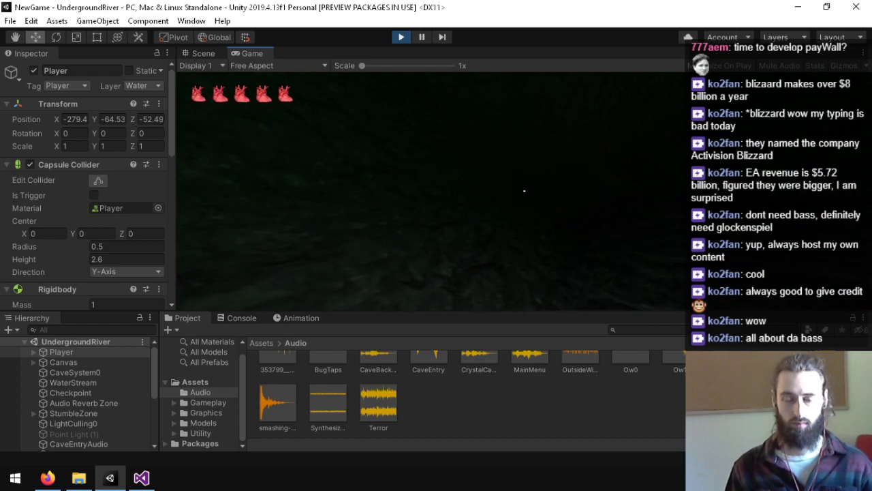
{"action": "key", "text": "w"}
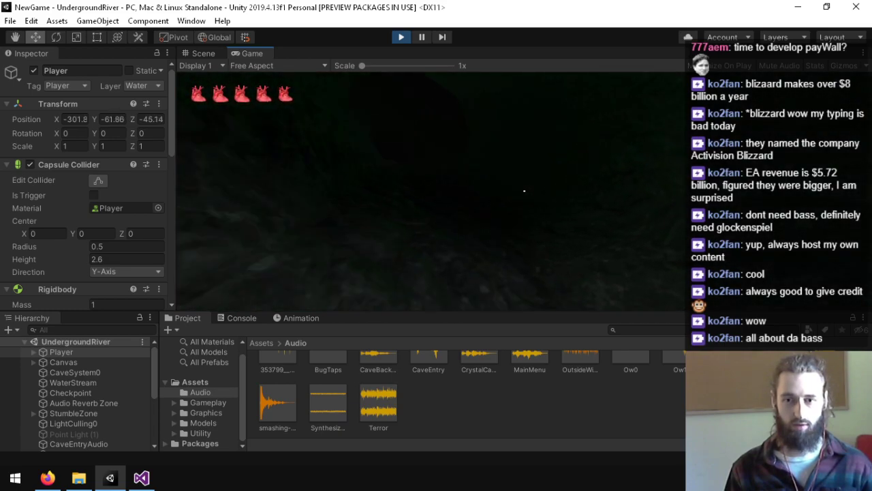
{"action": "key", "text": "ctrl+p"}
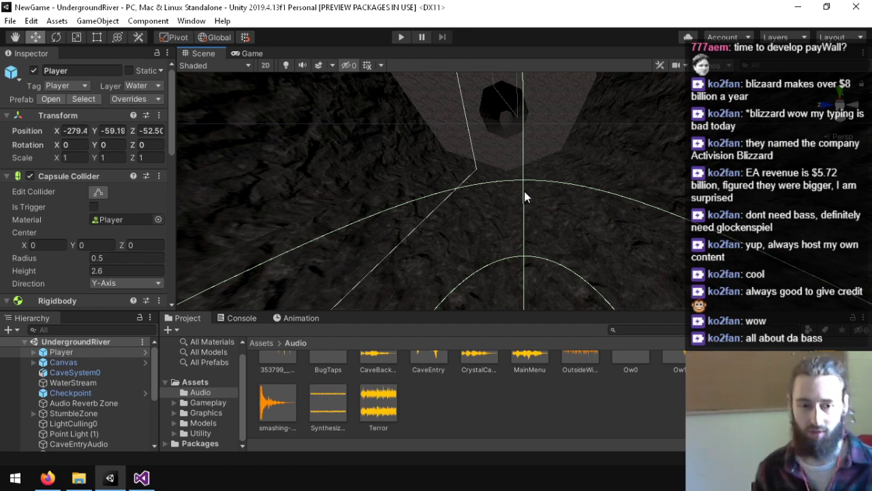
- Review the FallingRocks object's script and Audio Source settings, deactivate the whole object and save the scene
{"action": "scroll", "coordinate": [54, 407], "scroll_direction": "down", "scroll_amount": 5}
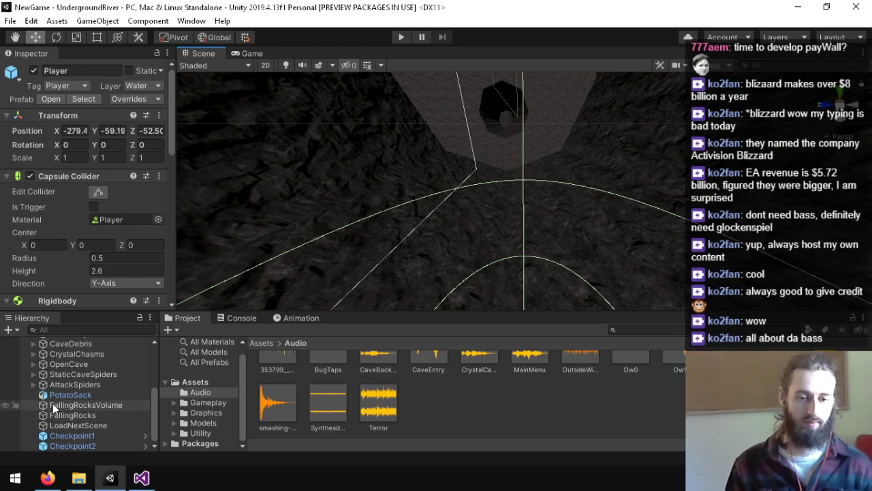
{"action": "left_click", "coordinate": [54, 415]}
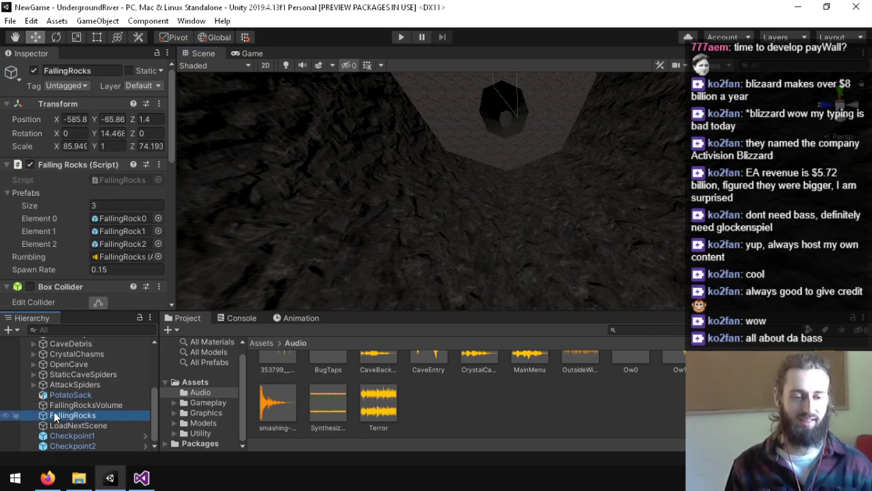
{"action": "scroll", "coordinate": [40, 207], "scroll_direction": "down", "scroll_amount": 8}
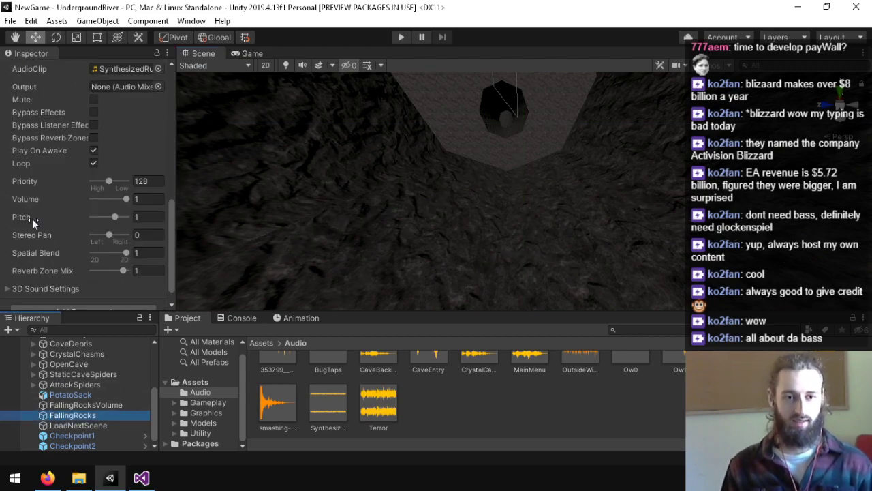
{"action": "scroll", "coordinate": [32, 219], "scroll_direction": "down", "scroll_amount": 1}
{"action": "scroll", "coordinate": [52, 271], "scroll_direction": "up", "scroll_amount": 10}
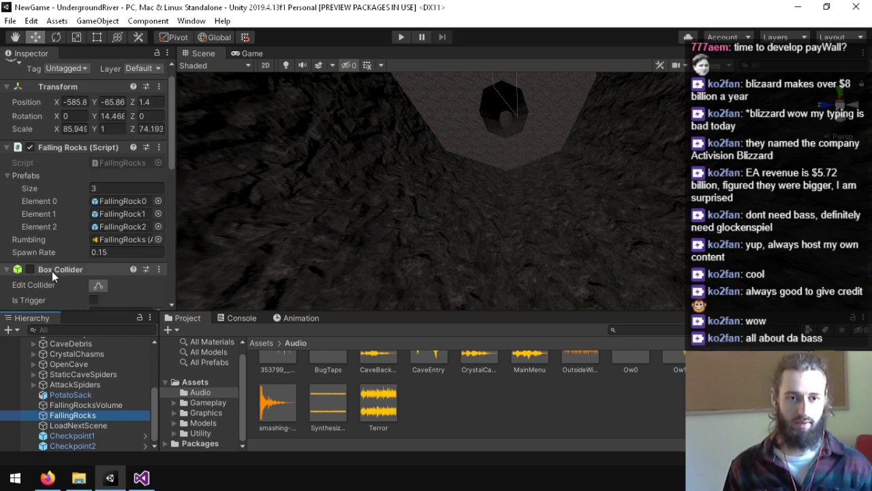
{"action": "scroll", "coordinate": [30, 218], "scroll_direction": "down", "scroll_amount": 6}
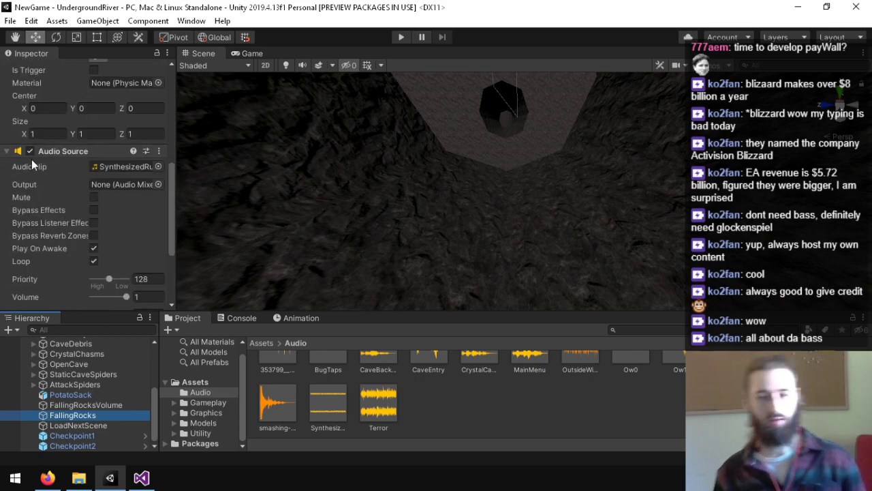
{"action": "left_click", "coordinate": [94, 249]}
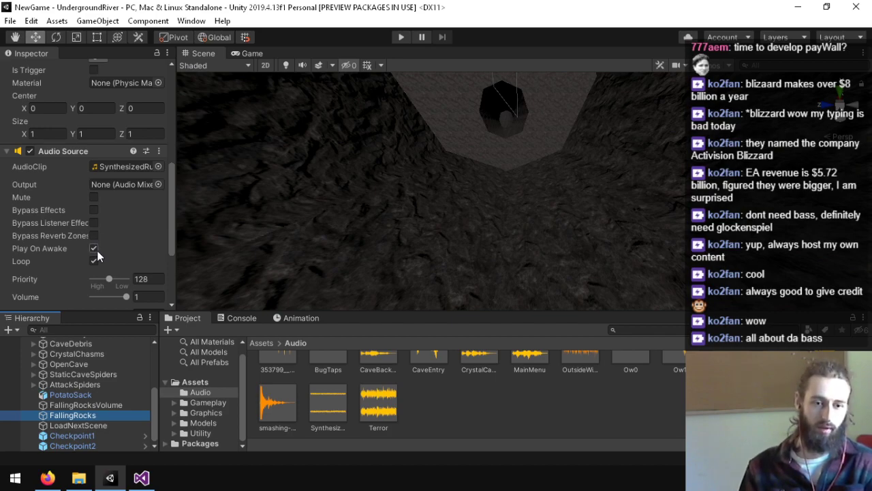
{"action": "scroll", "coordinate": [77, 249], "scroll_direction": "up", "scroll_amount": 6}
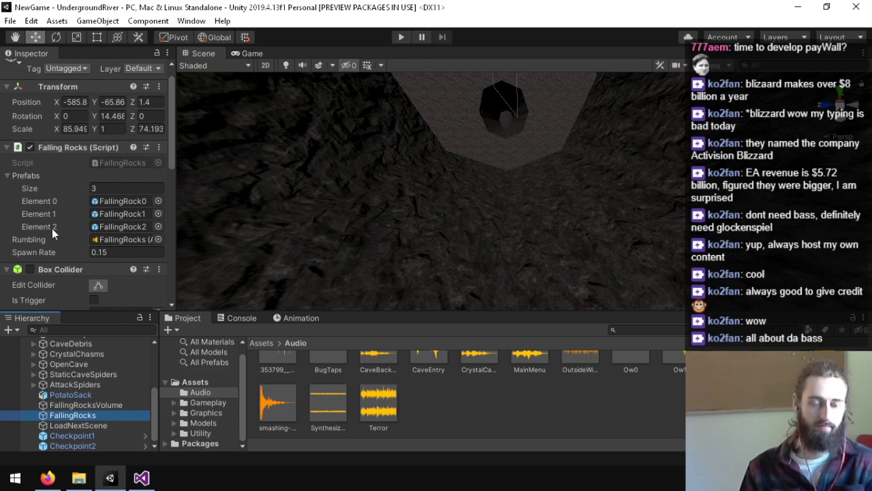
{"action": "scroll", "coordinate": [52, 228], "scroll_direction": "down", "scroll_amount": 8}
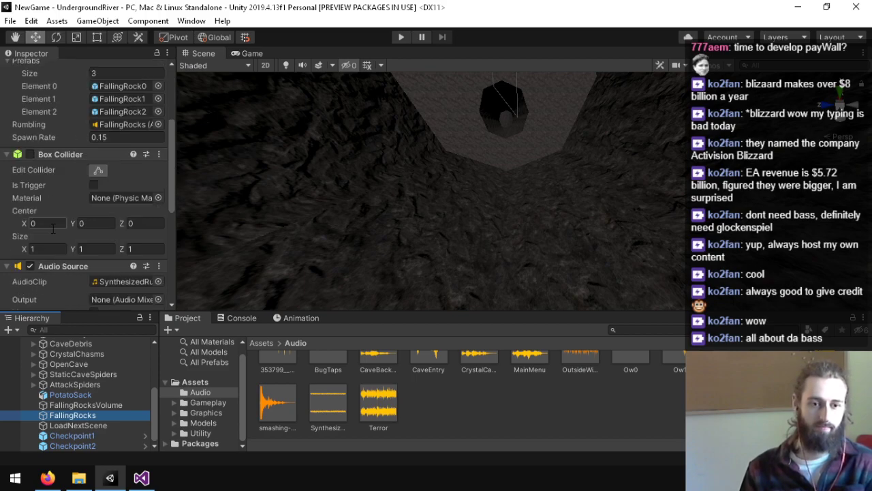
{"action": "scroll", "coordinate": [34, 177], "scroll_direction": "up", "scroll_amount": 5}
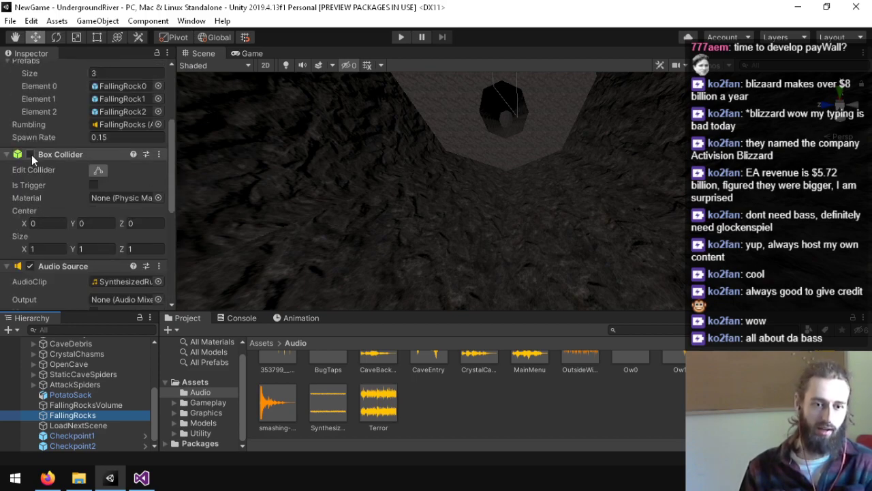
{"action": "scroll", "coordinate": [39, 178], "scroll_direction": "up", "scroll_amount": 4}
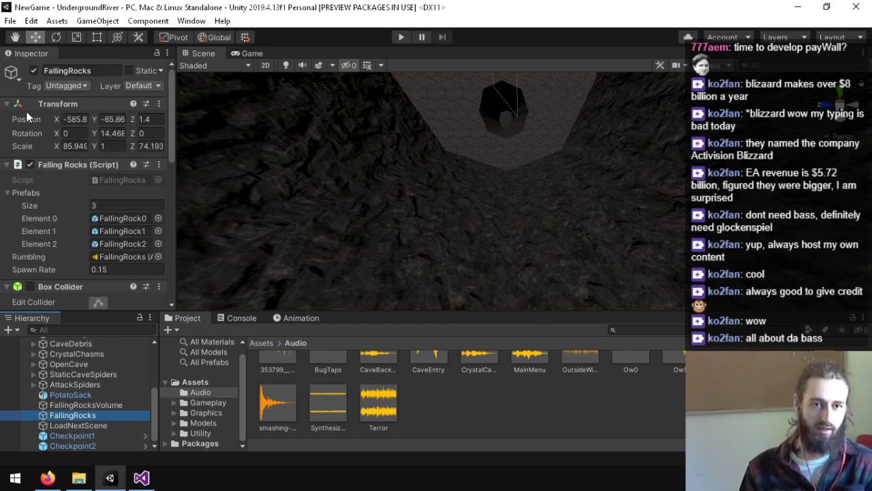
{"action": "left_click", "coordinate": [33, 71]}
{"action": "scroll", "coordinate": [74, 198], "scroll_direction": "down", "scroll_amount": 10}
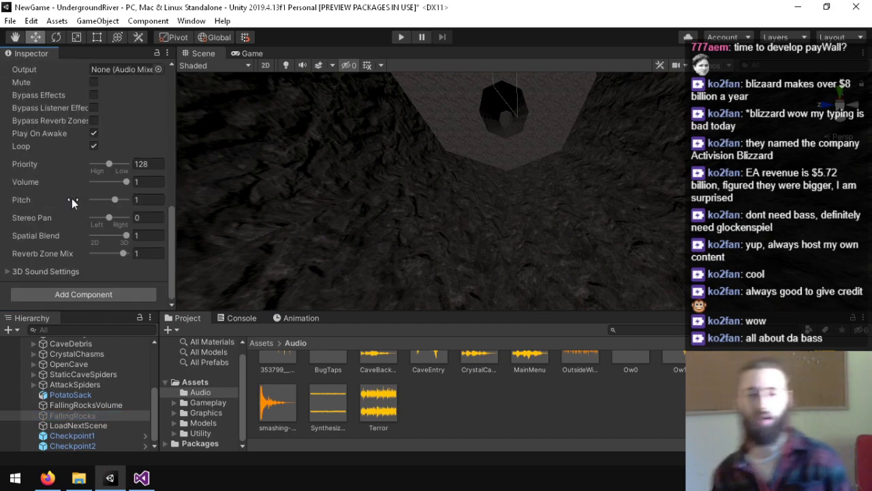
- Run the scene again briefly with FallingRocks deactivated to check the rumble audio, and stop the game
{"action": "scroll", "coordinate": [90, 382], "scroll_direction": "up", "scroll_amount": 5}
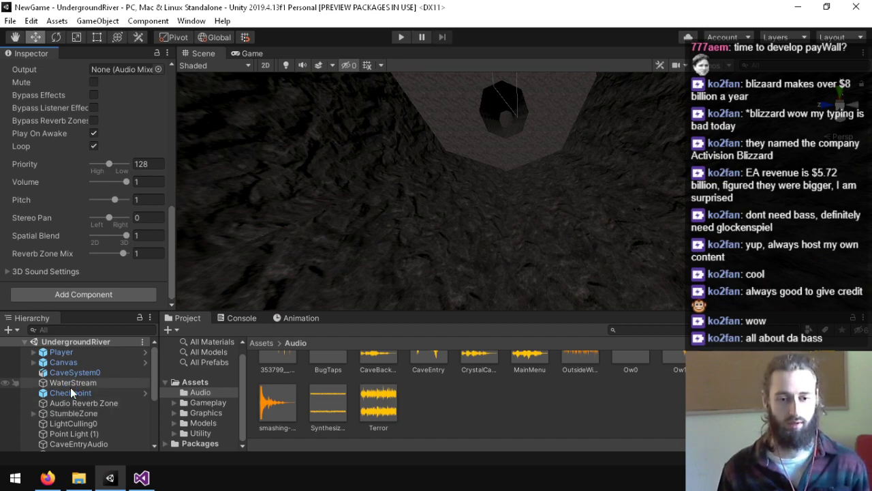
{"action": "left_click", "coordinate": [400, 37]}
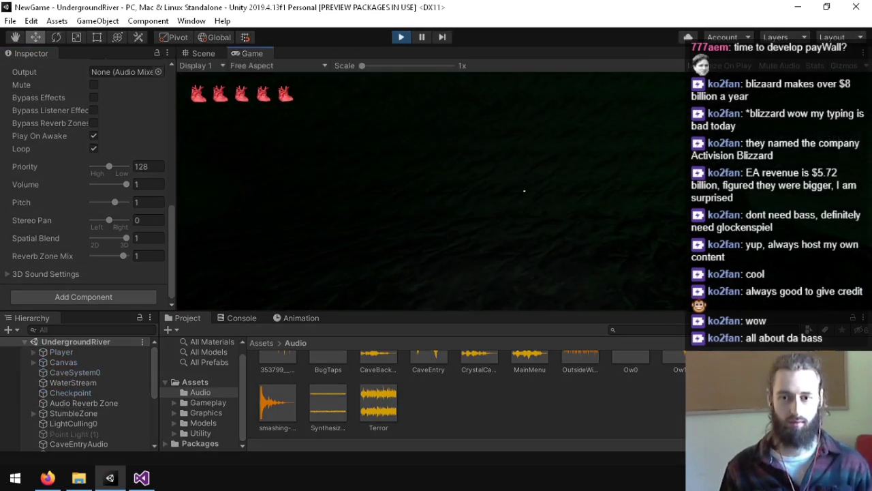
{"action": "key", "text": "ctrl+p"}
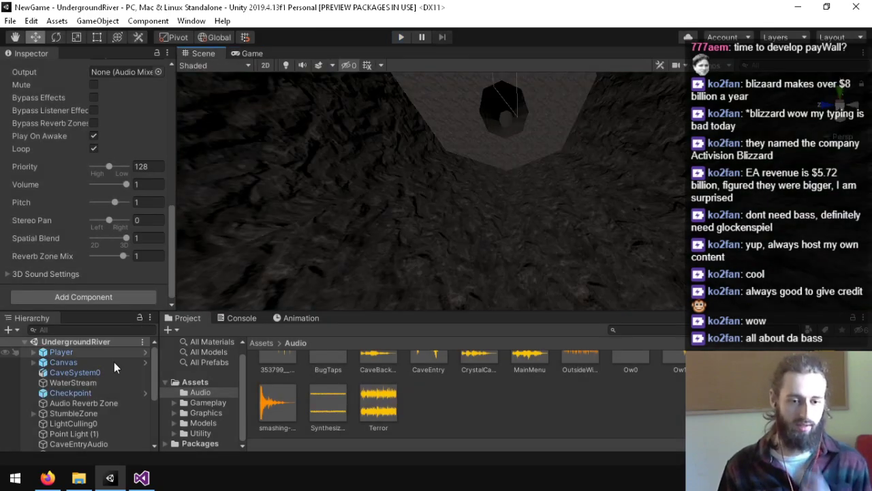
- Disable the Audio Source component on the inactive FallingRocks object
{"action": "scroll", "coordinate": [109, 374], "scroll_direction": "down", "scroll_amount": 5}
{"action": "scroll", "coordinate": [42, 249], "scroll_direction": "up", "scroll_amount": 6}
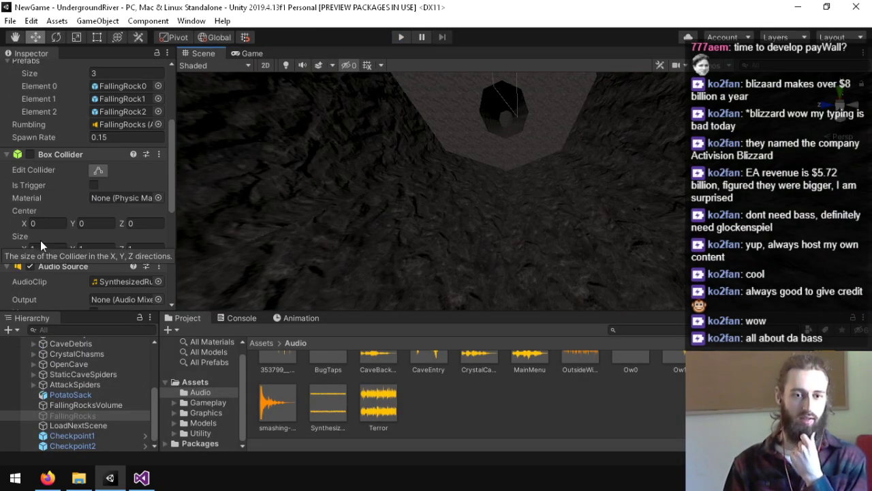
{"action": "scroll", "coordinate": [33, 268], "scroll_direction": "up", "scroll_amount": 4}
{"action": "scroll", "coordinate": [44, 252], "scroll_direction": "down", "scroll_amount": 10}
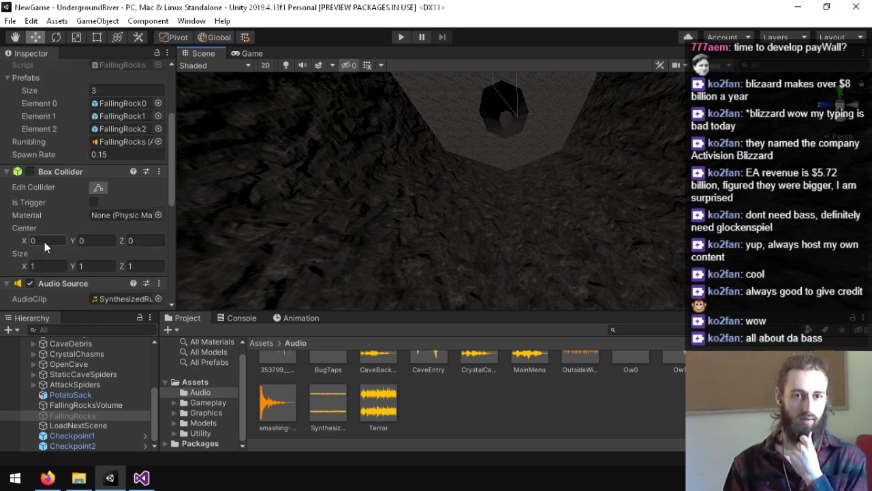
{"action": "scroll", "coordinate": [34, 170], "scroll_direction": "up", "scroll_amount": 4}
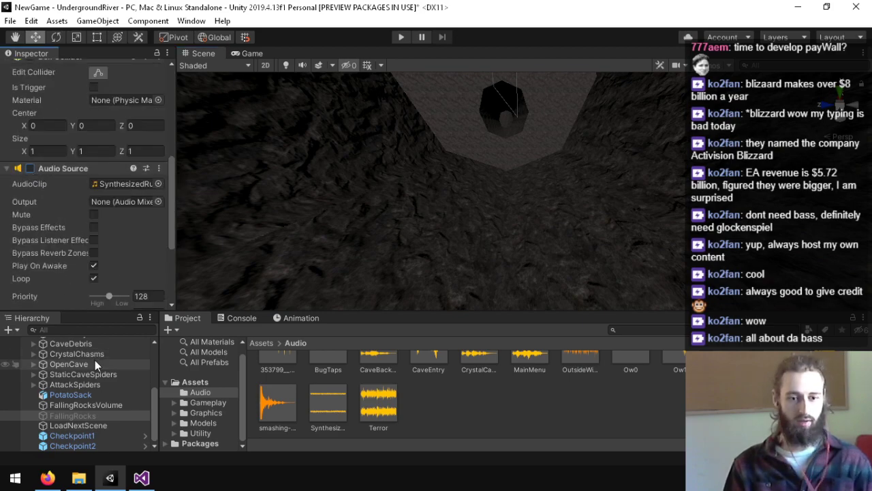
- Review the Rumble reference and Audio Source settings on the WaterStream object
{"action": "scroll", "coordinate": [95, 367], "scroll_direction": "up", "scroll_amount": 6}
{"action": "left_click", "coordinate": [71, 382]}
{"action": "scroll", "coordinate": [47, 213], "scroll_direction": "down", "scroll_amount": 15}
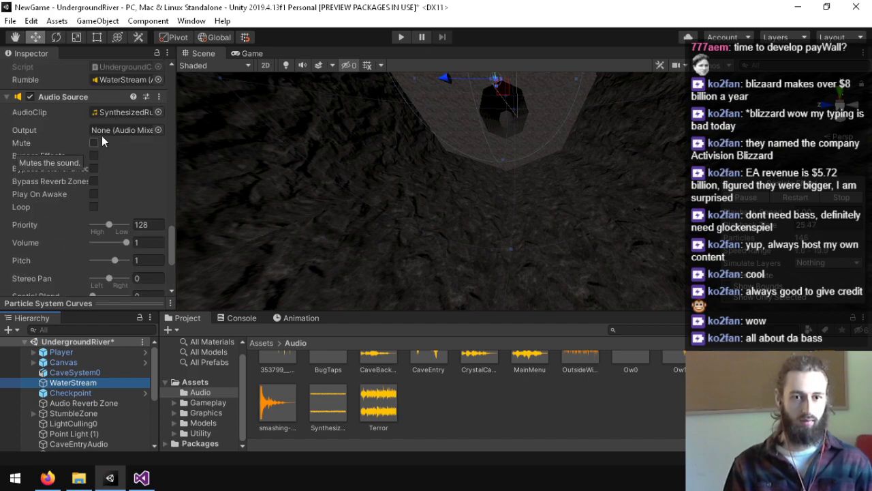
{"action": "mouse_move", "coordinate": [545, 123]}
{"action": "left_mouse_down"}
{"action": "mouse_move", "coordinate": [436, 116]}
{"action": "mouse_move", "coordinate": [545, 121]}
{"action": "left_mouse_up"}
{"action": "key", "text": "s"}
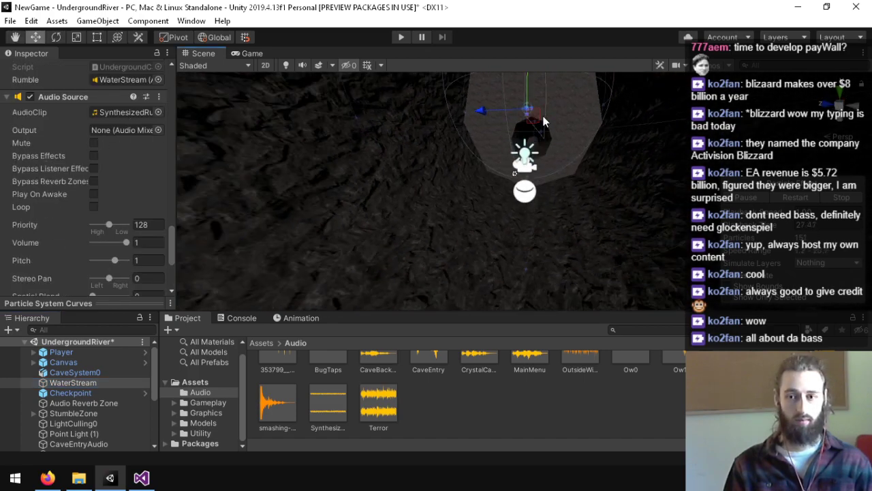
- Play-test the scene with the Player selected, watching its position while walking forward through the cave, and stop the game
{"action": "left_click", "coordinate": [400, 38]}
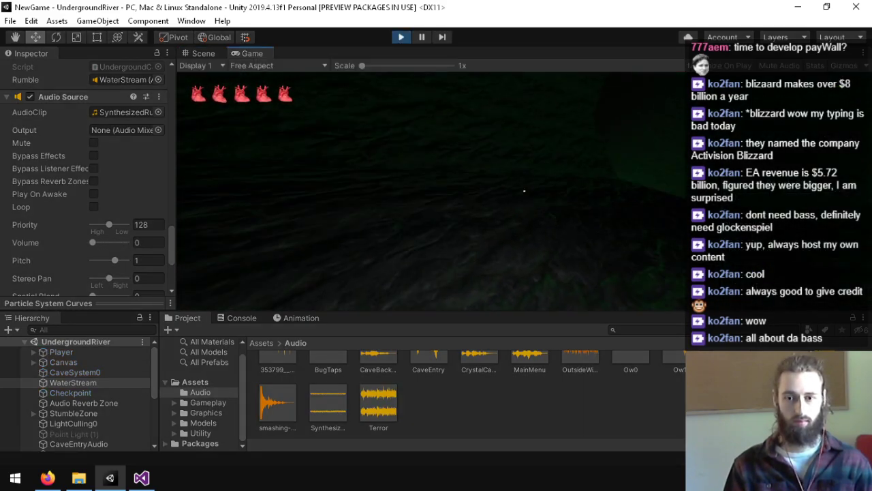
{"action": "key", "text": "super"}
{"action": "left_click", "coordinate": [460, 418]}
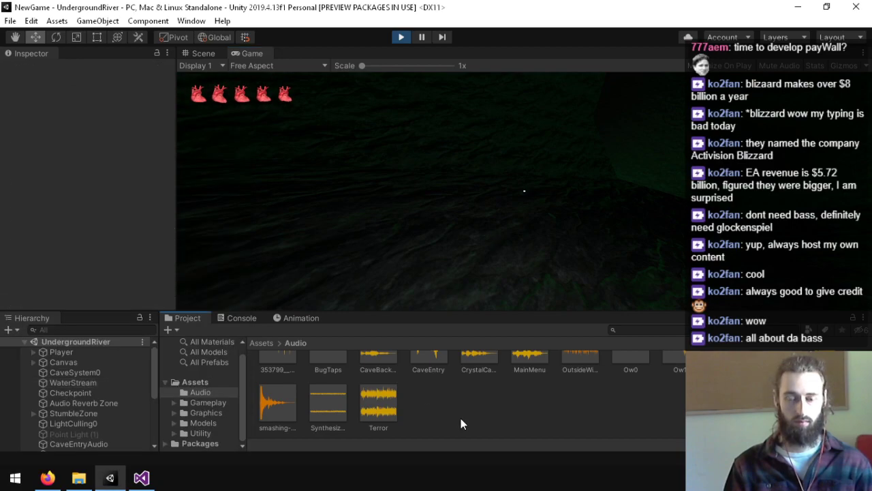
{"action": "left_click", "coordinate": [85, 352]}
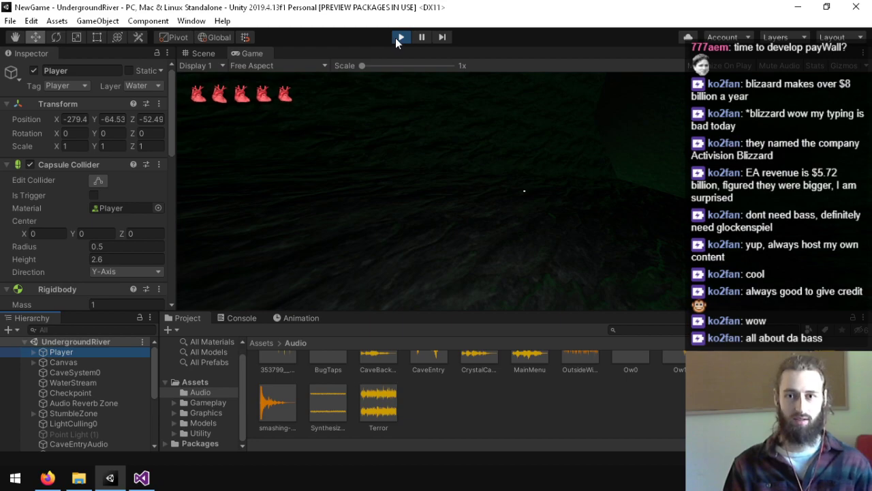
{"action": "left_click", "coordinate": [524, 191]}
{"action": "key", "text": "w"}
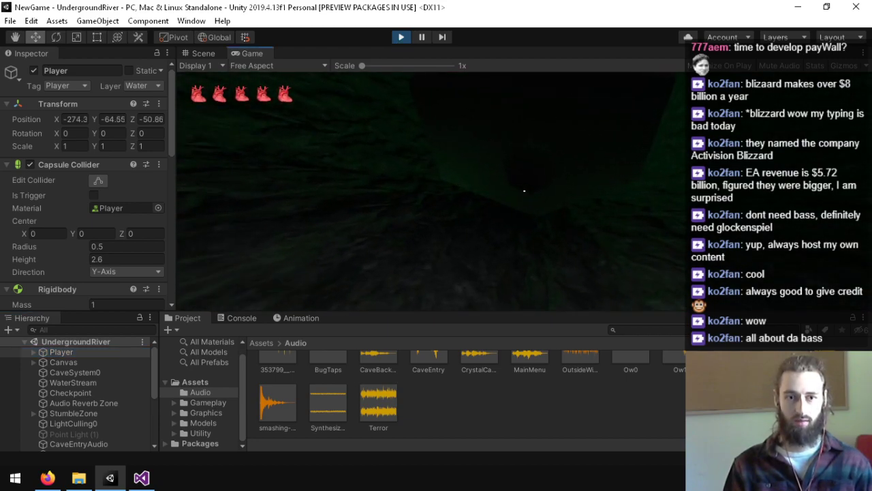
{"action": "key", "text": "ctrl+p"}
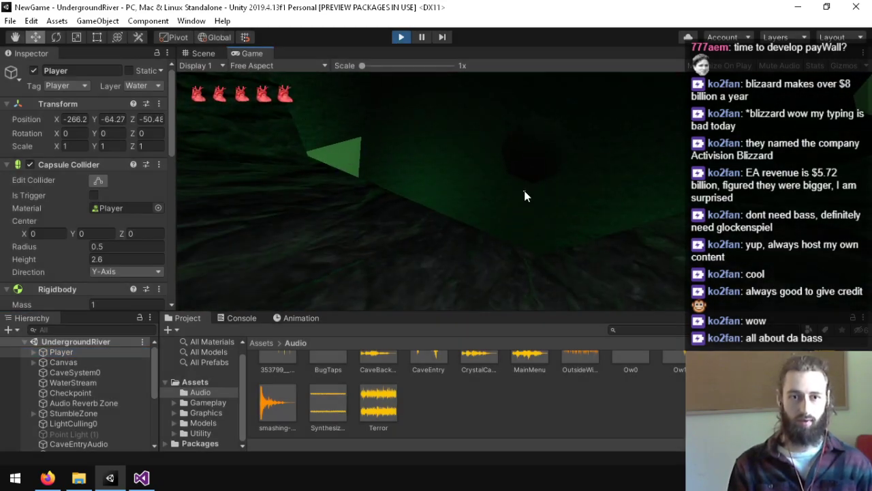
- In Visual Studio, change the state 1 condition in UndergroundCave.cs to position.x > -250f and save the script
{"action": "left_click", "coordinate": [144, 478]}
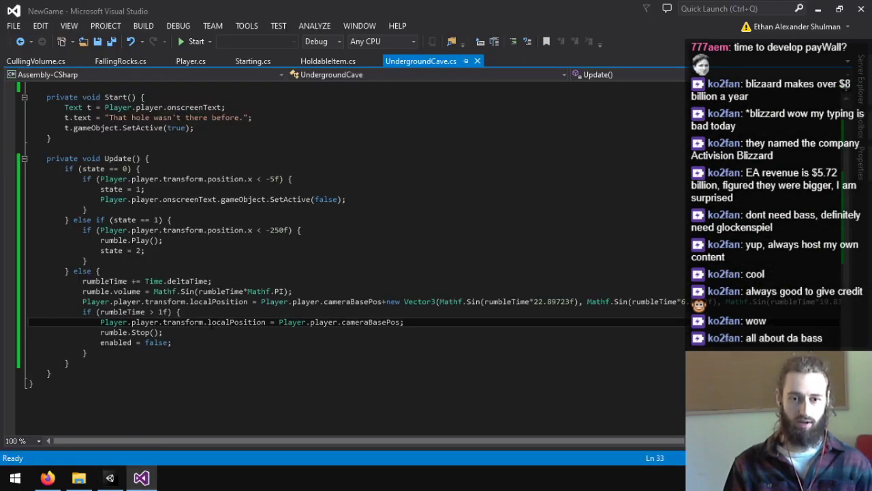
{"action": "left_click", "coordinate": [259, 230]}
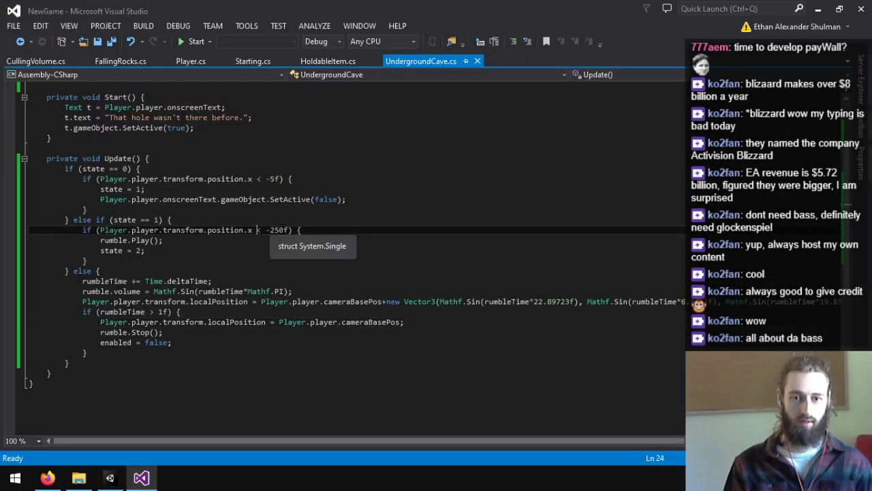
{"action": "key", "text": "BackSpace"}
{"action": "type", "text": ">"}
{"action": "key", "text": "ctrl+s"}
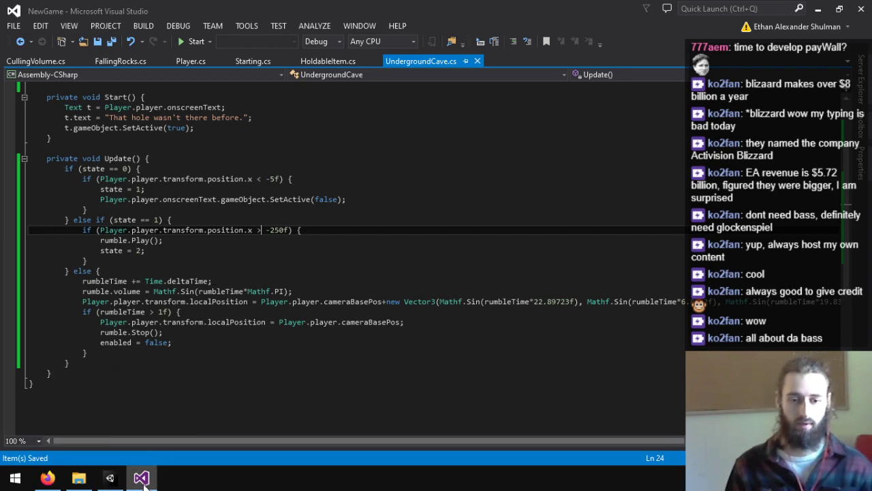
- Switch back to Unity, play-test the changed trigger by walking the player back and forth in the cave, and stop the game
{"action": "left_click", "coordinate": [108, 479]}
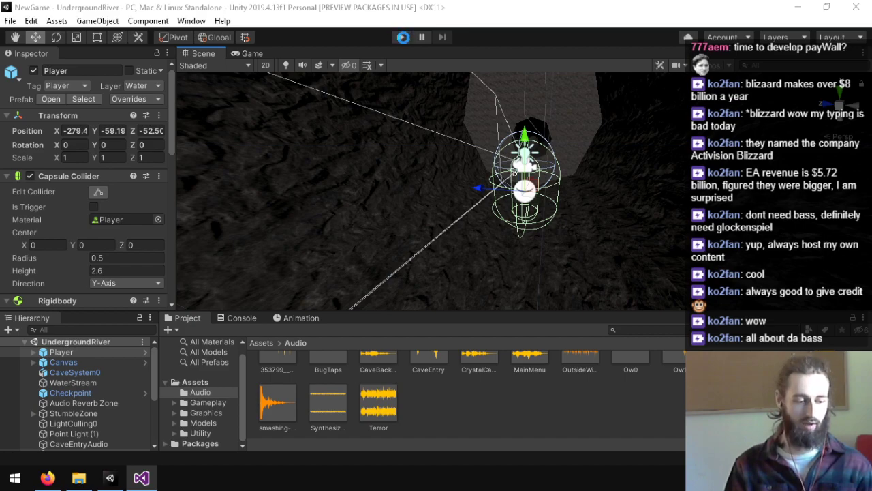
{"action": "left_click", "coordinate": [403, 38]}
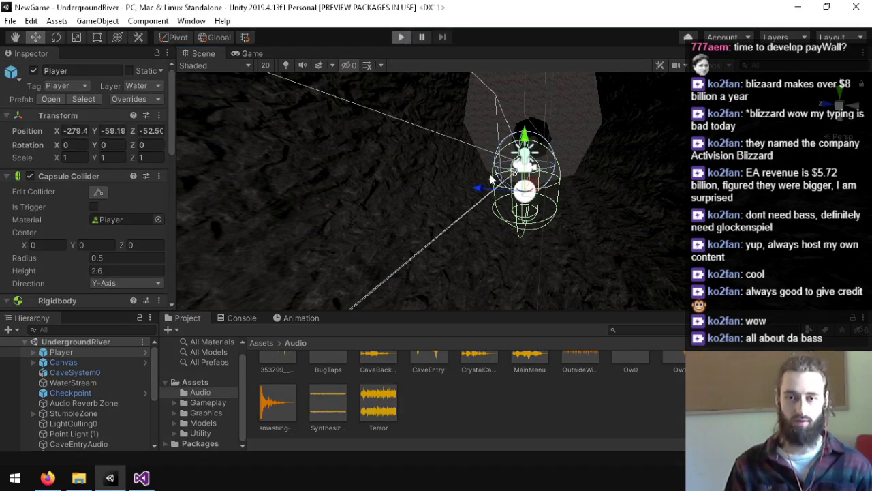
{"action": "left_click", "coordinate": [401, 37]}
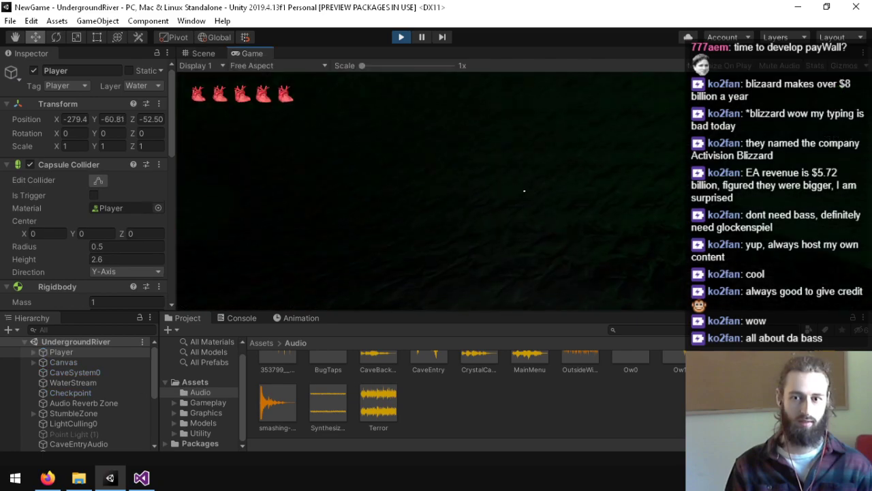
{"action": "key", "text": "w"}
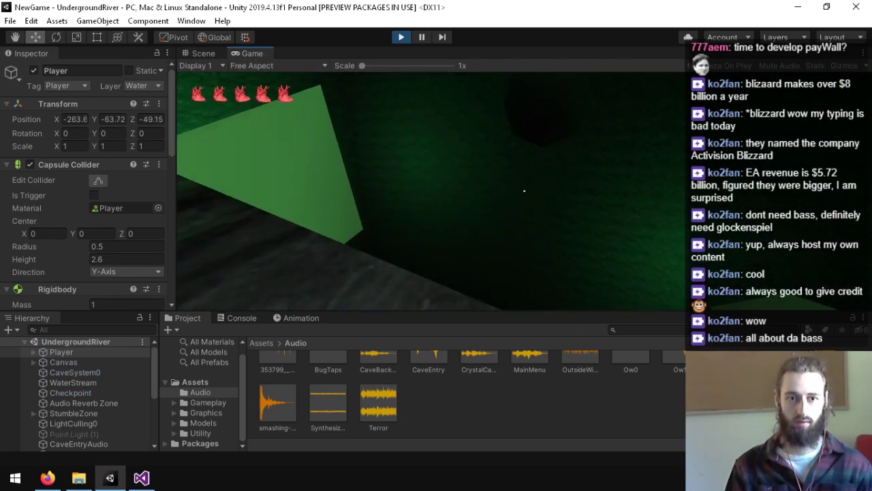
{"action": "key", "text": "s"}
{"action": "key", "text": "s"}
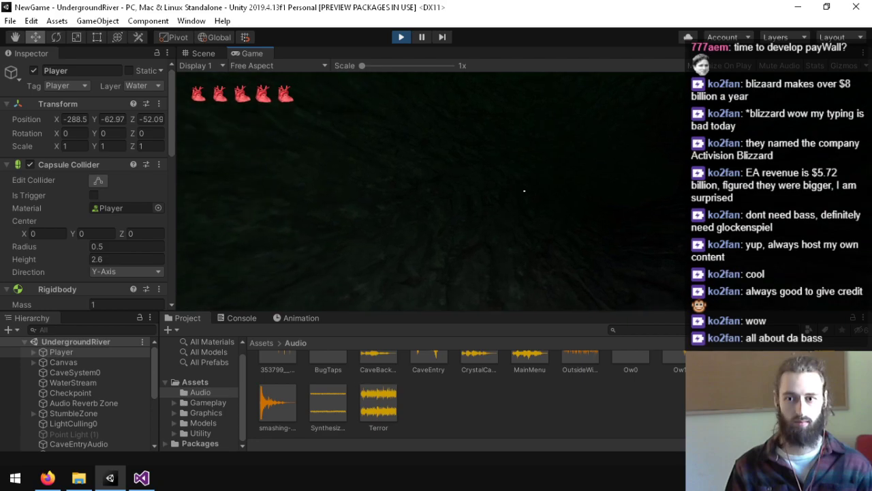
{"action": "key", "text": "w"}
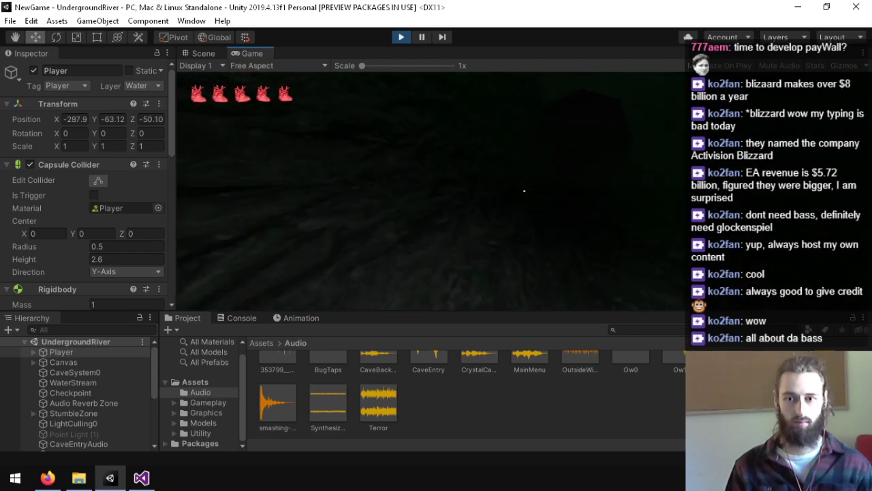
{"action": "key", "text": "w"}
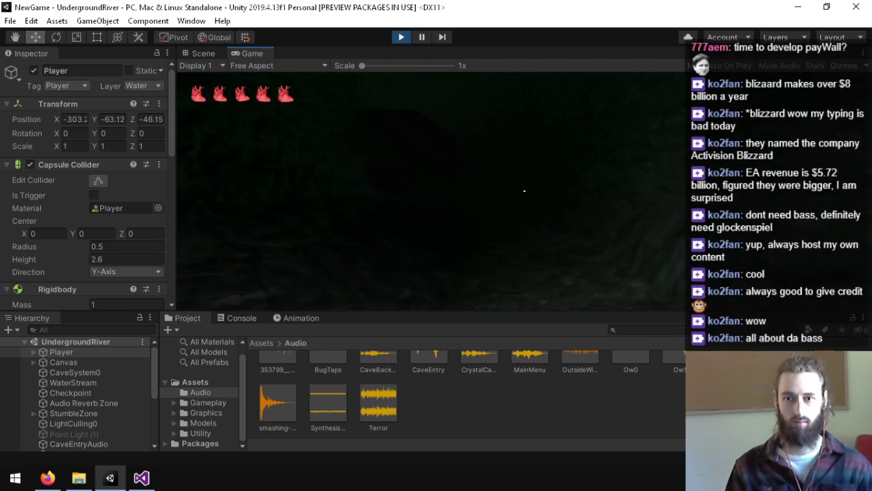
{"action": "key", "text": "s"}
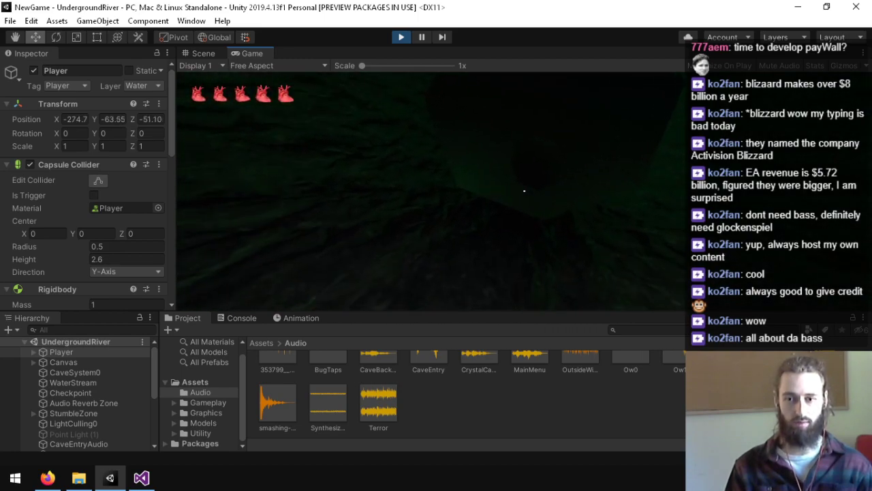
{"action": "key", "text": "ctrl+p"}
- Align the Player with a view further along the cave at about X -231.1, reset its rotation to 0, 0, 0 and save
{"action": "left_click_drag", "start_coordinate": [299, 167], "coordinate": [691, 183]}
{"action": "key", "text": "ctrl+shift+f"}
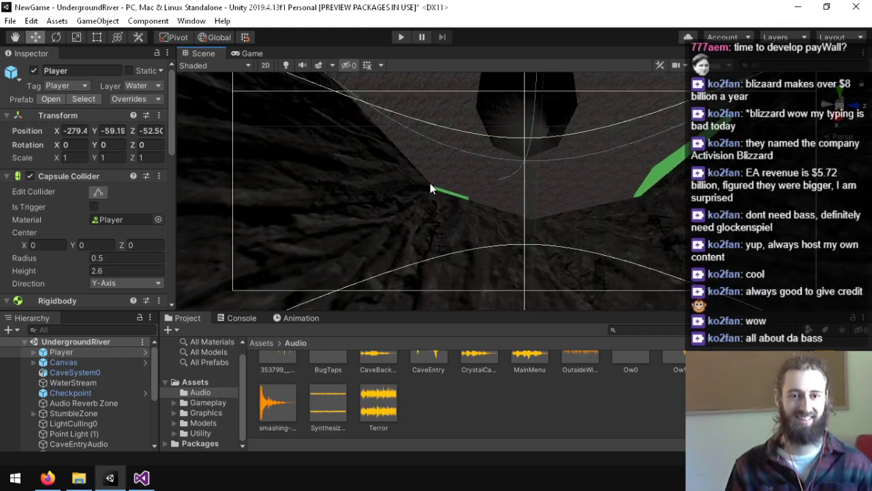
{"action": "type", "text": "0"}
{"action": "key", "text": "Tab"}
{"action": "type", "text": "0"}
{"action": "key", "text": "Tab"}
{"action": "type", "text": "0"}
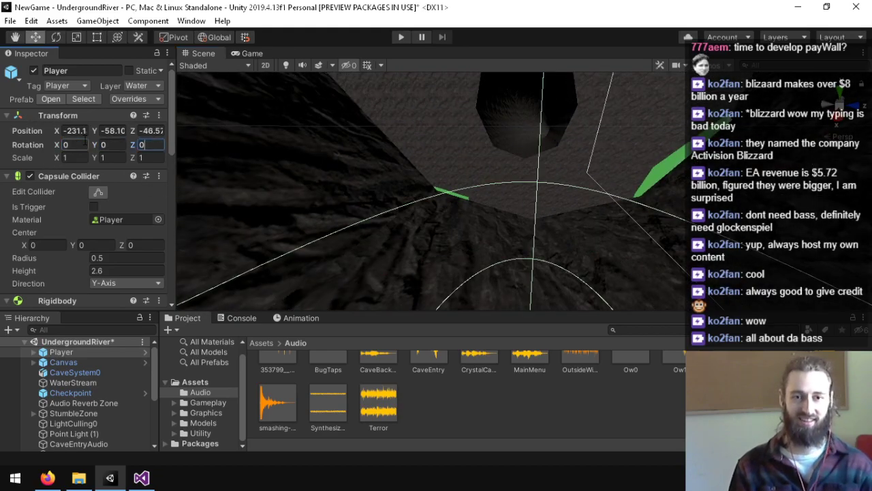
{"action": "key", "text": "ctrl+s"}
- Set the Walk Speed in the Player's Platform Movement component to 40
{"action": "left_click_drag", "start_coordinate": [229, 175], "coordinate": [41, 140]}
{"action": "scroll", "coordinate": [79, 235], "scroll_direction": "down", "scroll_amount": 6}
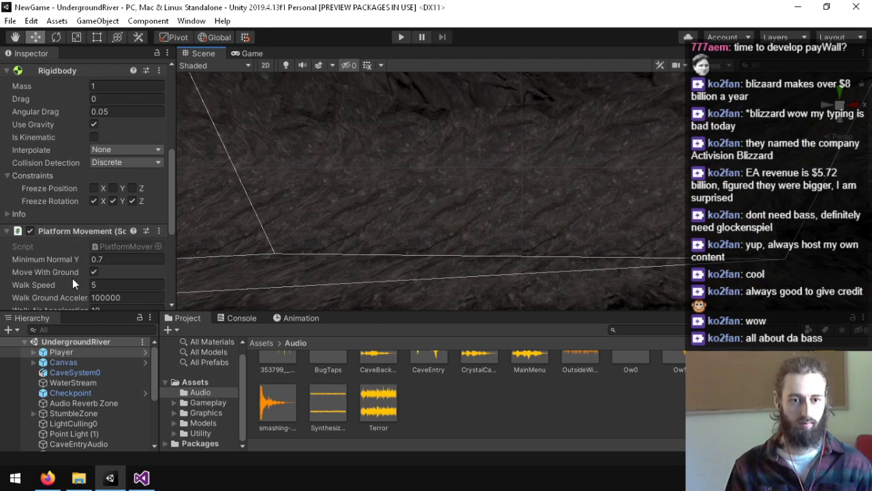
{"action": "scroll", "coordinate": [72, 278], "scroll_direction": "down", "scroll_amount": 5}
{"action": "left_click", "coordinate": [112, 169]}
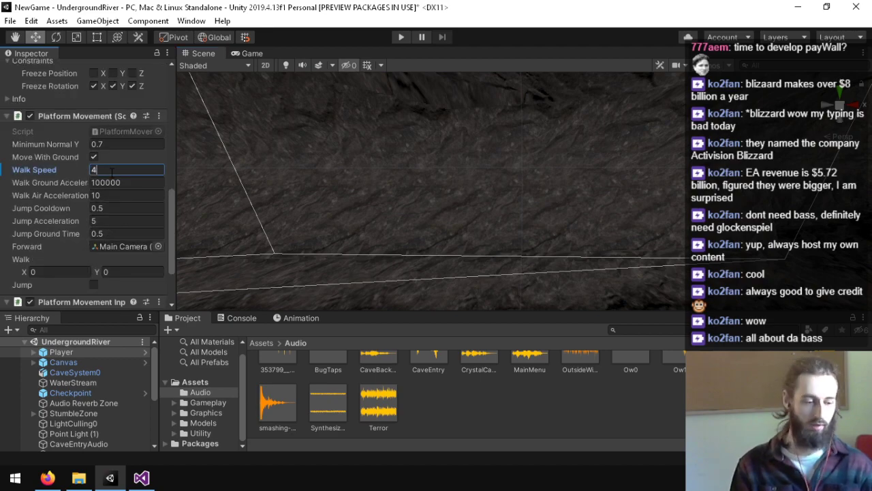
- Run the scene briefly at the new walk speed, stop it and check the state conditions in UndergroundCave.cs in Visual Studio
{"action": "left_click", "coordinate": [400, 37]}
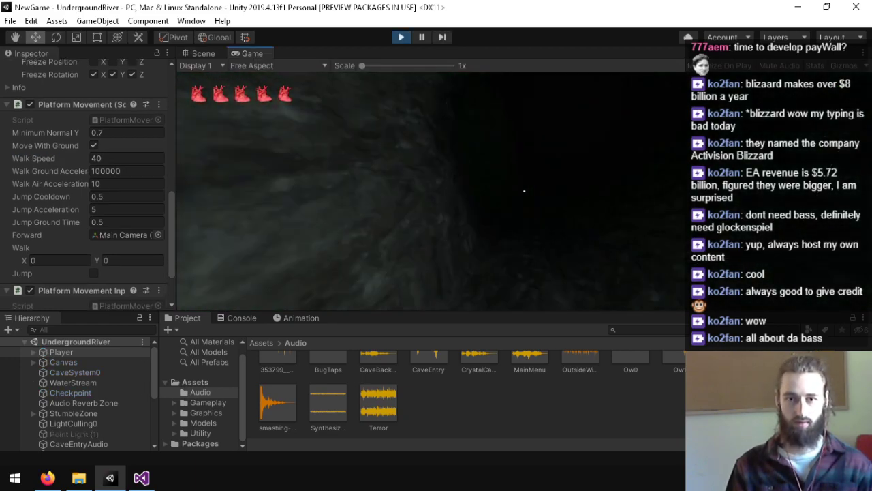
{"action": "key", "text": "ctrl+p"}
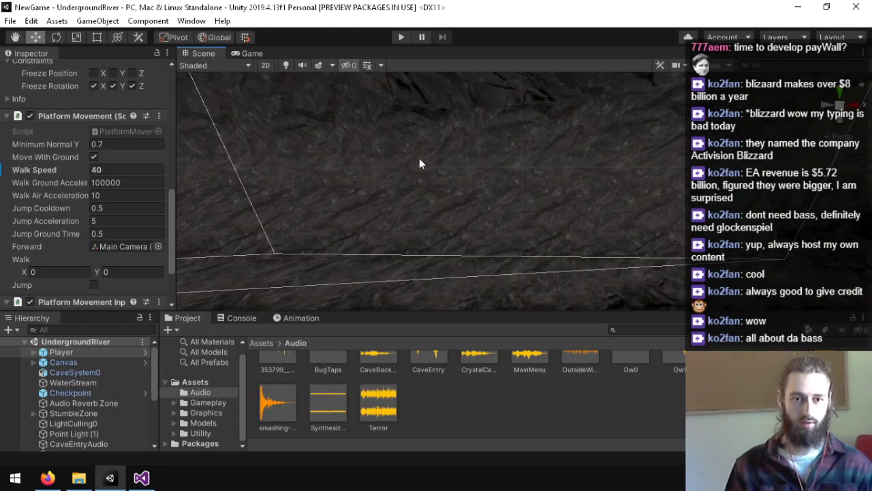
{"action": "key", "text": "alt+Tab"}
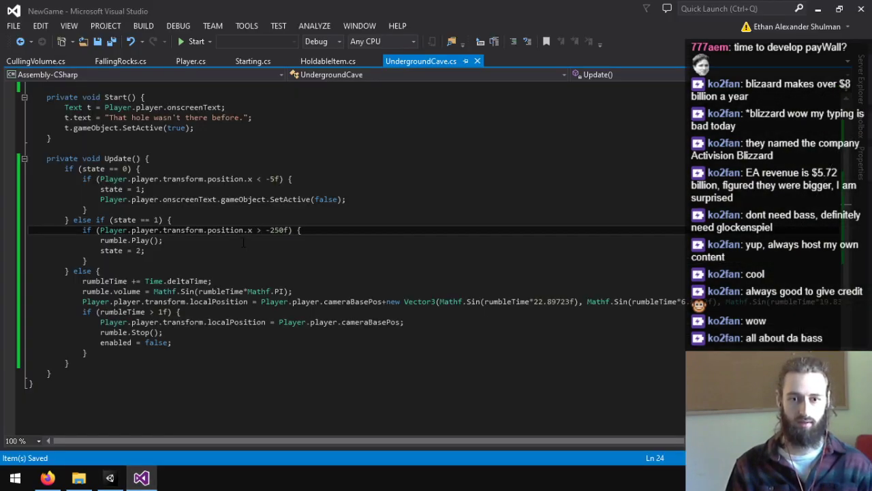
- Switch to Unity, run the scene and walk the player through the cave to pick up the log
{"action": "left_click", "coordinate": [110, 477]}
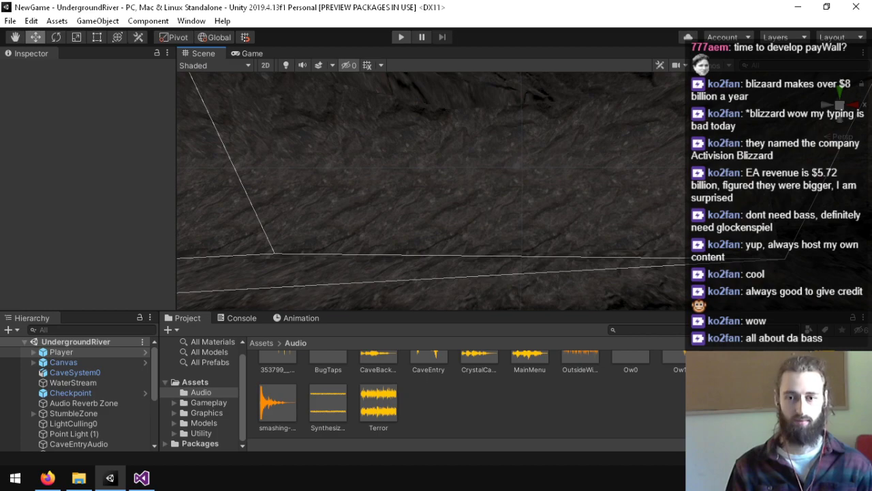
{"action": "key", "text": "w"}
{"action": "key", "text": "w"}
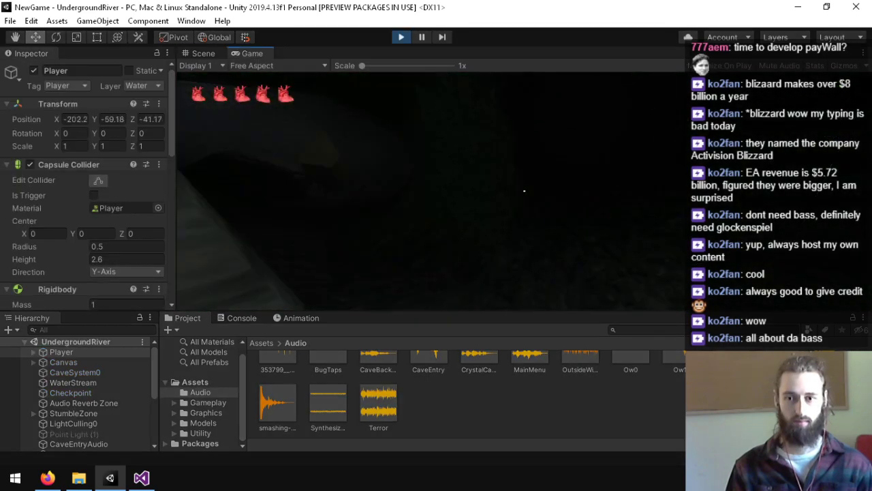
{"action": "key", "text": "w"}
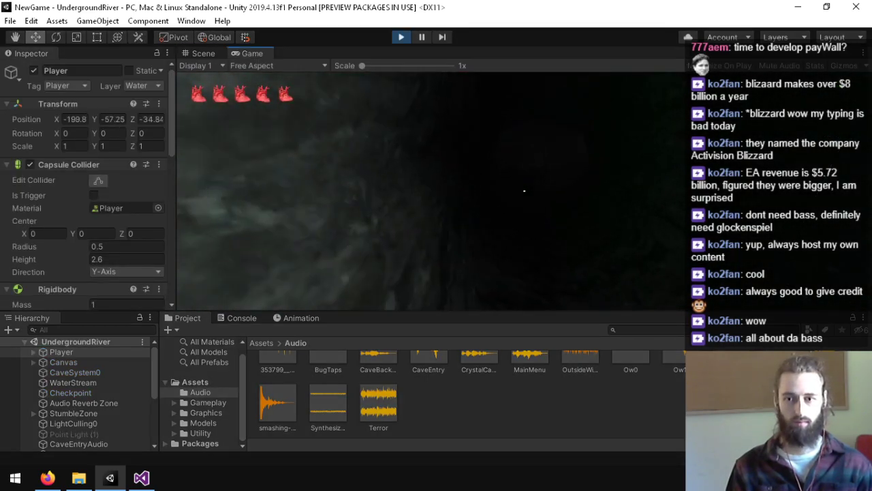
{"action": "key", "text": "w"}
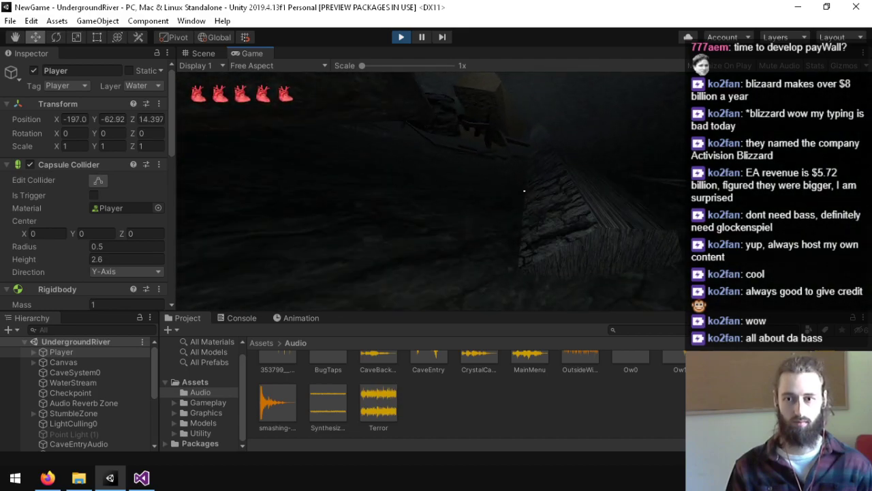
{"action": "left_click", "coordinate": [524, 191]}
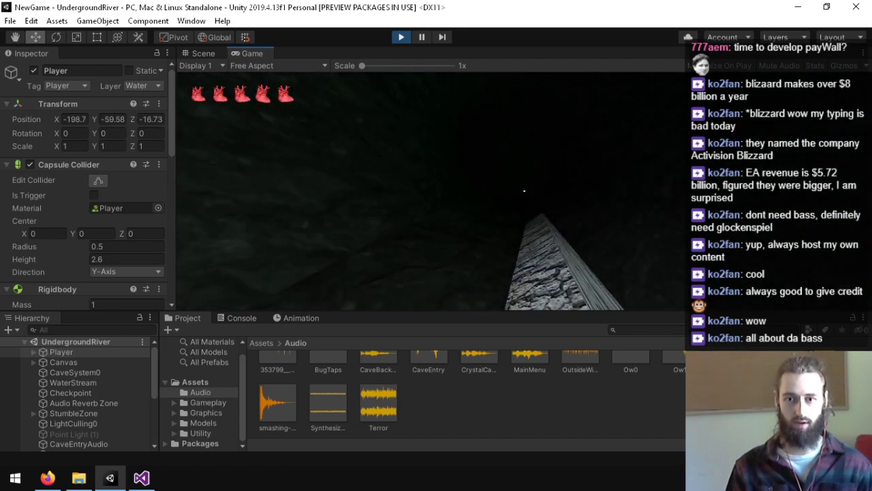
- Carry the log along the cave to the green crystals until the item can be placed
{"action": "key", "text": "w"}
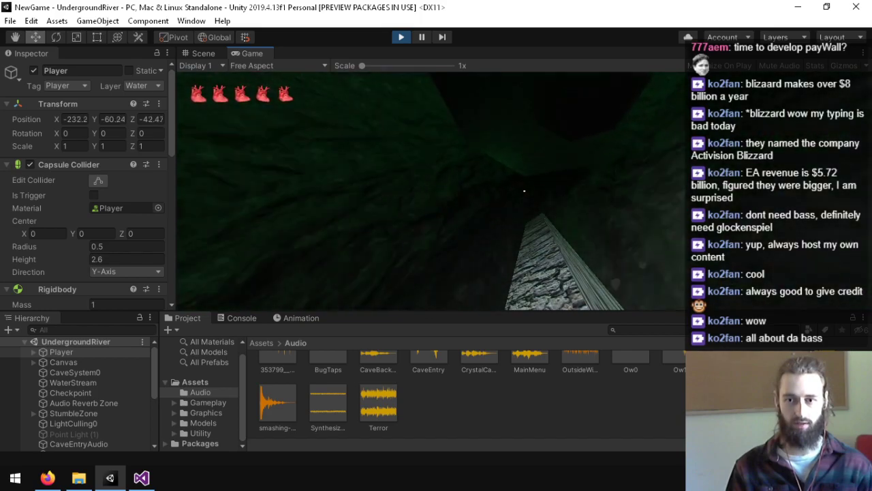
{"action": "key", "text": "w"}
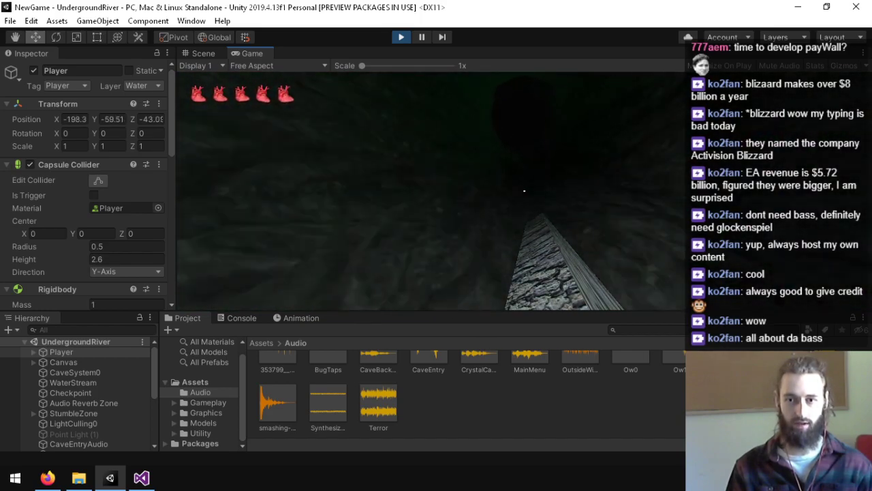
{"action": "key", "text": "w"}
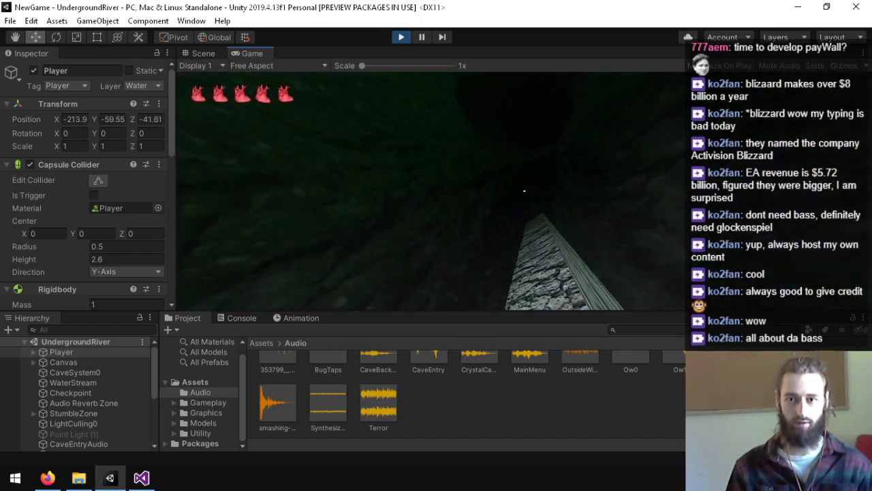
{"action": "key", "text": "w"}
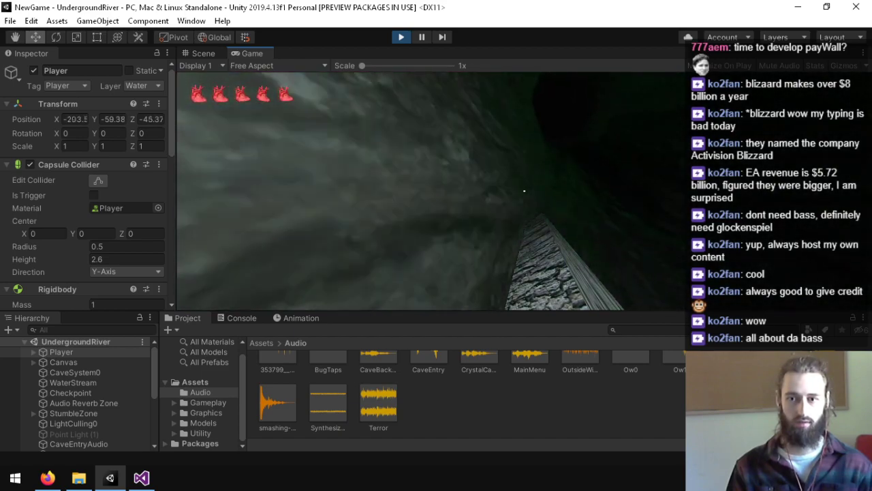
{"action": "key", "text": "w"}
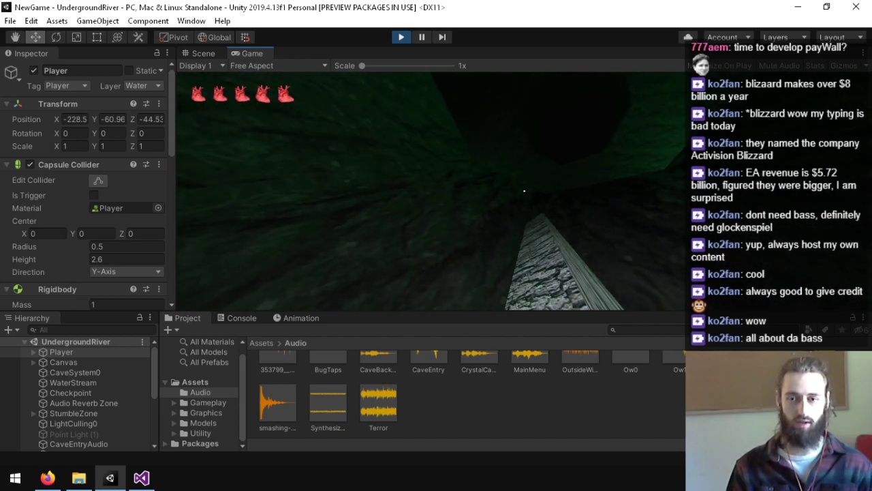
{"action": "key", "text": "w"}
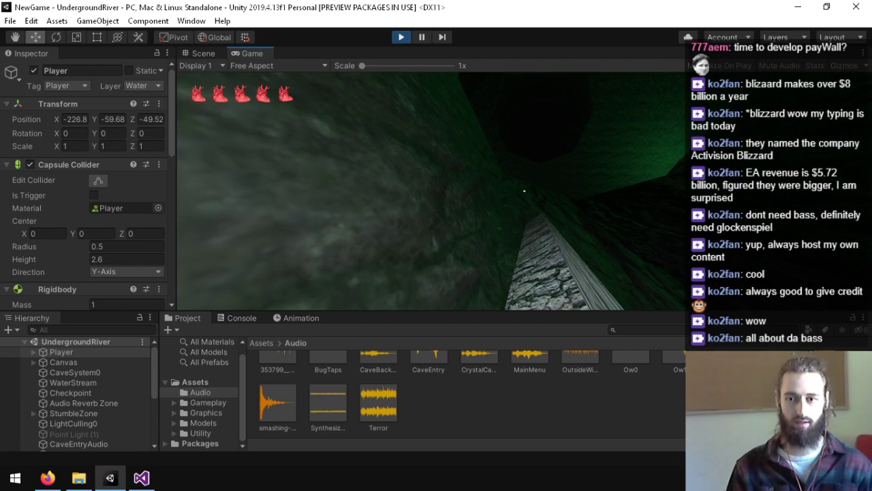
{"action": "key", "text": "w"}
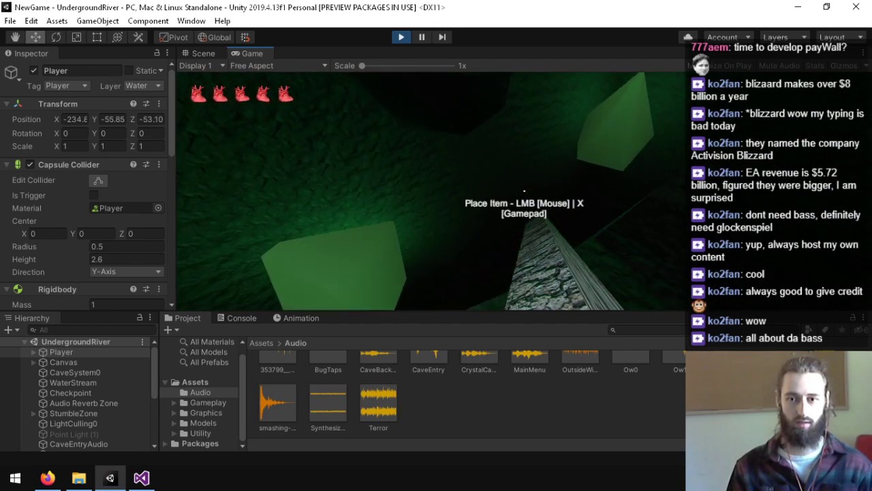
- Place the log by the crystals, walk the player farther along the cave past X -250 and stop the game
{"action": "left_click", "coordinate": [523, 191]}
{"action": "key", "text": "w"}
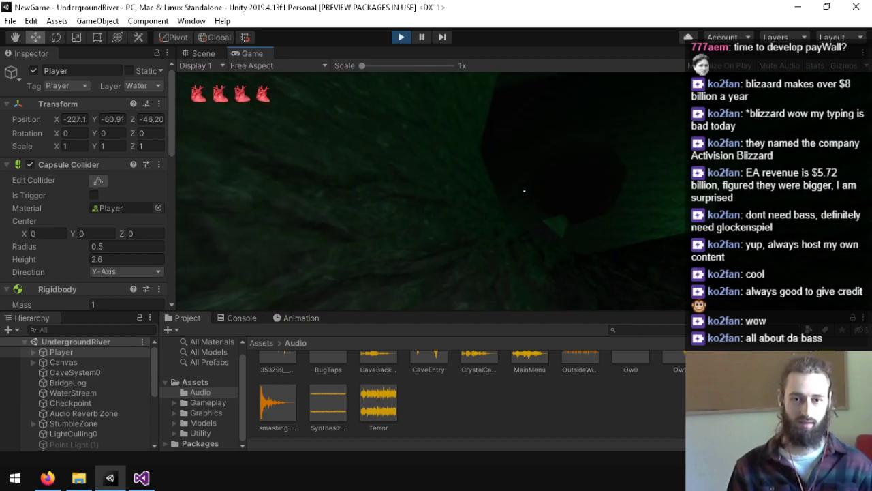
{"action": "key", "text": "w"}
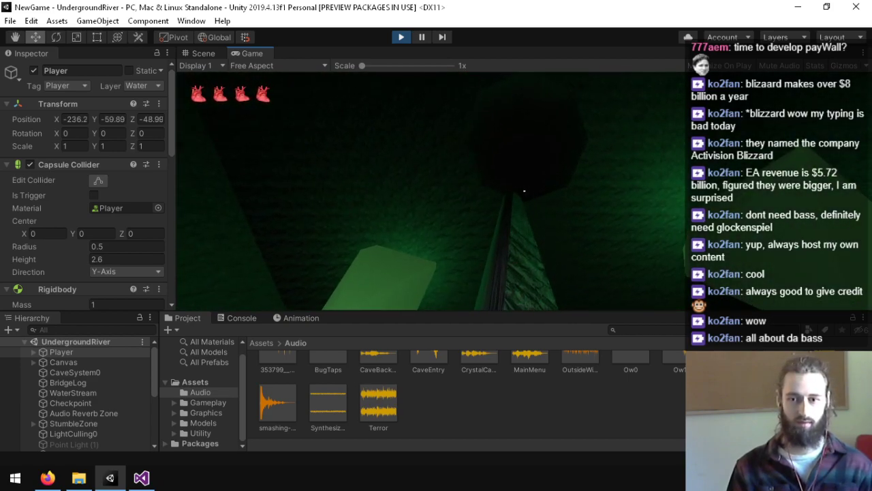
{"action": "key", "text": "w"}
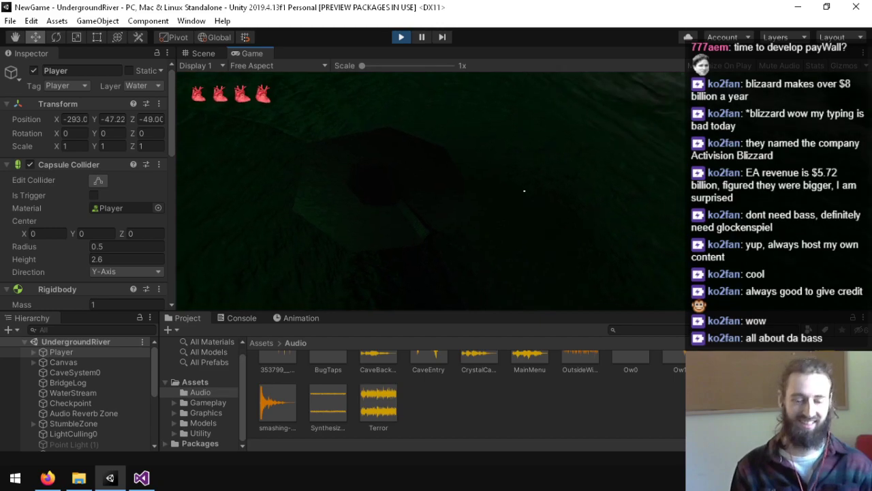
{"action": "key", "text": "ctrl+p"}
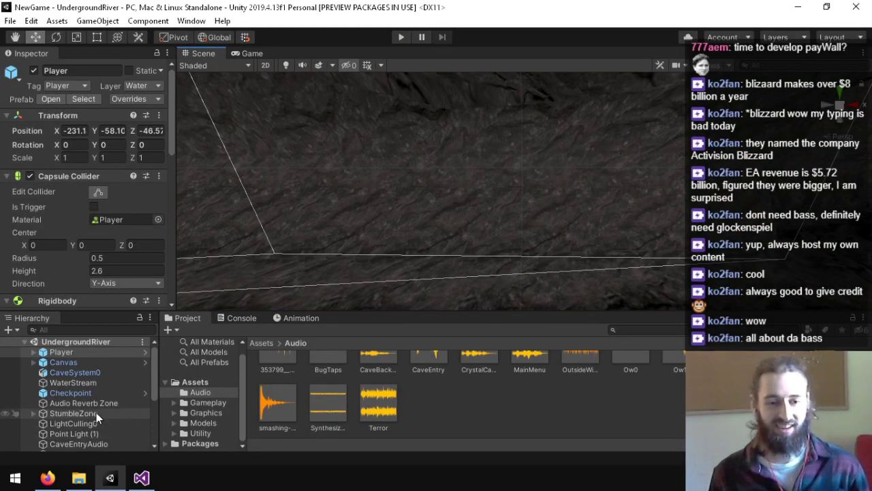
- Try turning off Move With Ground in the Player's Platform Movement component with a brief play-test, ending with the game stopped
{"action": "scroll", "coordinate": [40, 239], "scroll_direction": "down", "scroll_amount": 10}
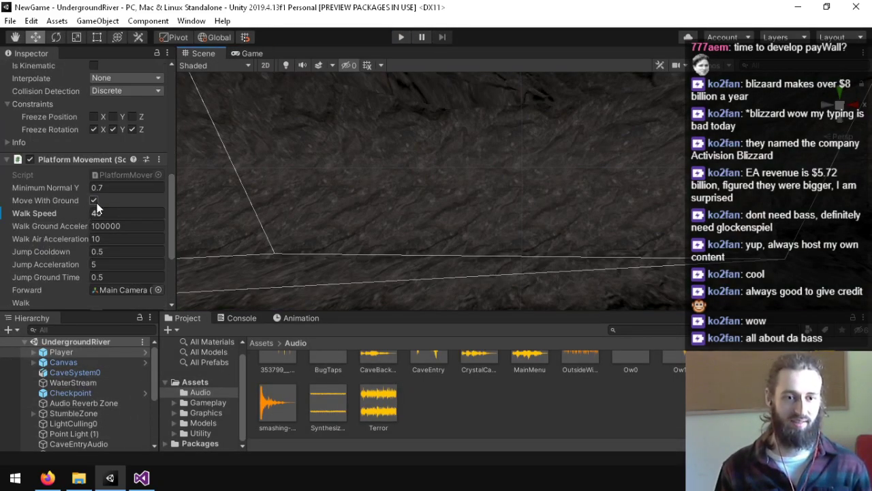
{"action": "left_click", "coordinate": [93, 200]}
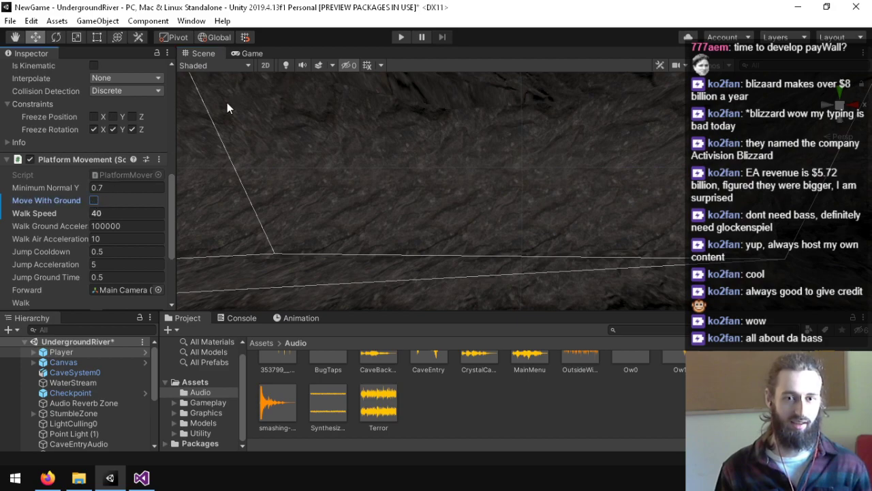
{"action": "left_click", "coordinate": [396, 39]}
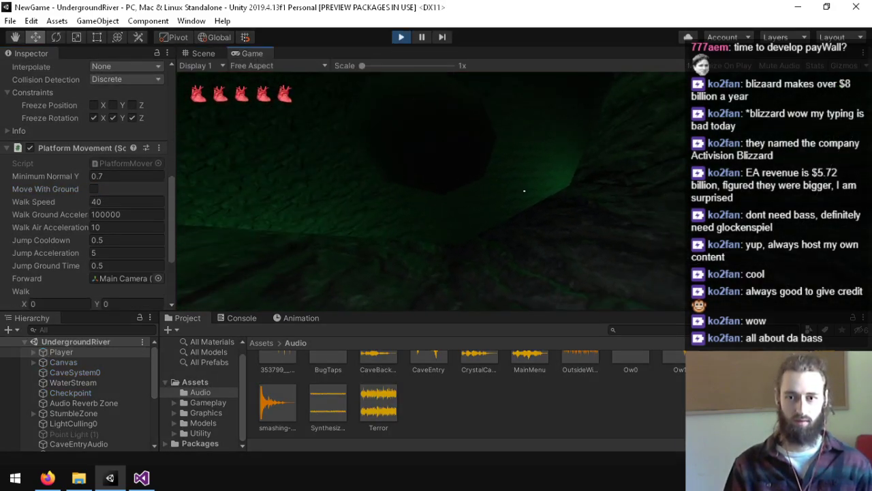
{"action": "key", "text": "w"}
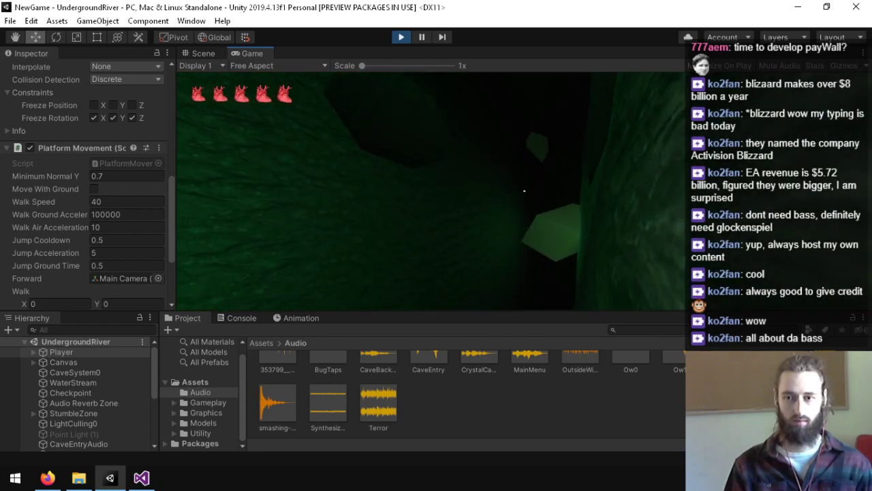
{"action": "key", "text": "ctrl+p"}
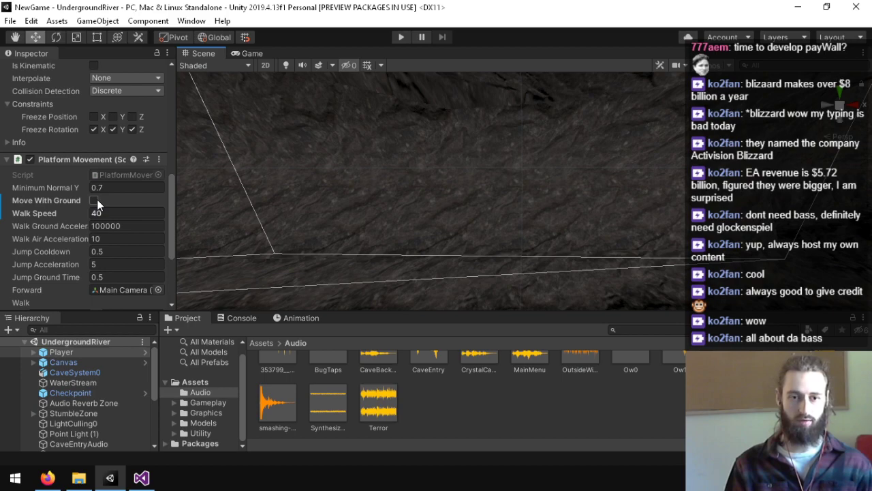
- Re-enable Move With Ground and set the Walk Speed to 5 in the Player's Platform Movement component
{"action": "left_click", "coordinate": [115, 214]}
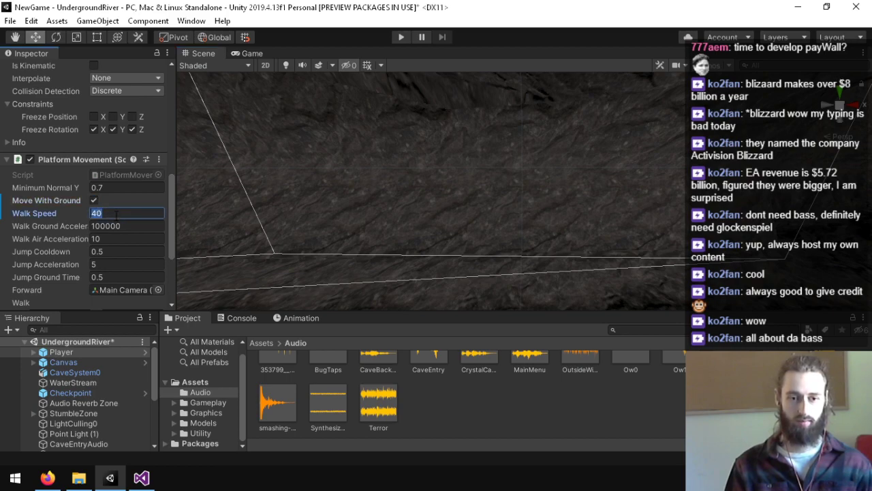
{"action": "type", "text": "5"}
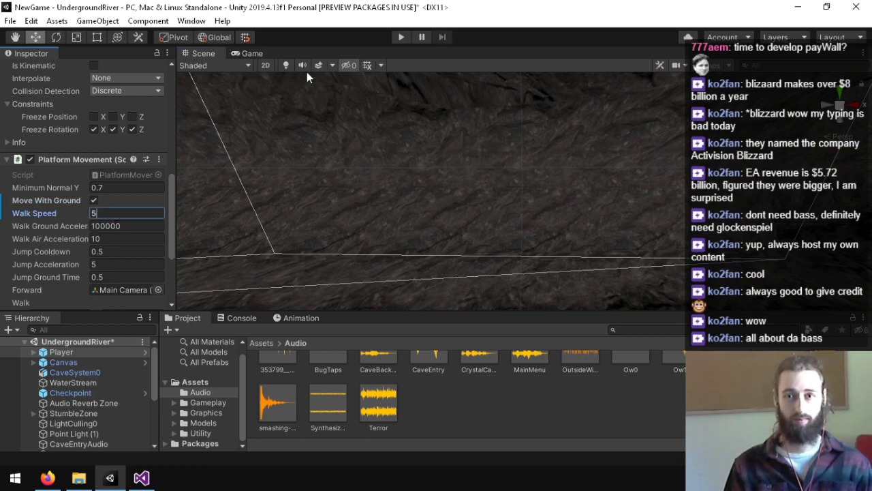
- Switch to Visual Studio and examine the rumble timing, volume and camera shake code in the Update method of UndergroundCave.cs
{"action": "left_click", "coordinate": [141, 478]}
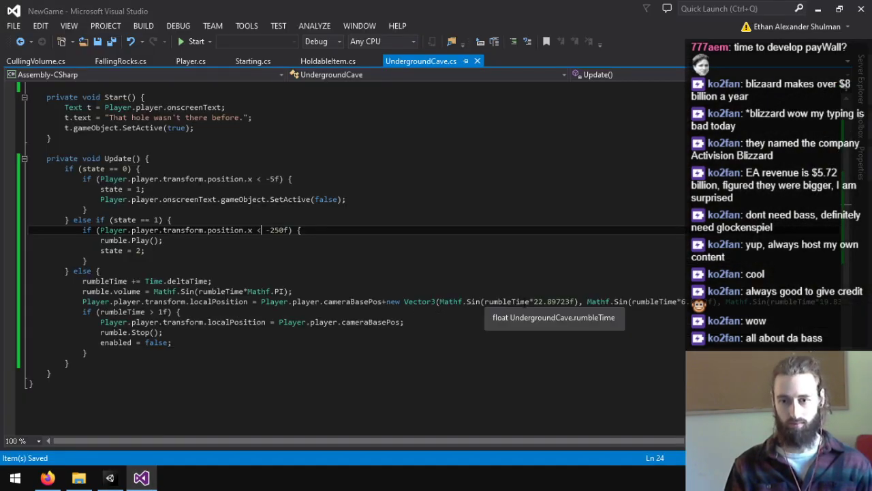
{"action": "left_click_drag", "start_coordinate": [483, 439], "coordinate": [383, 417]}
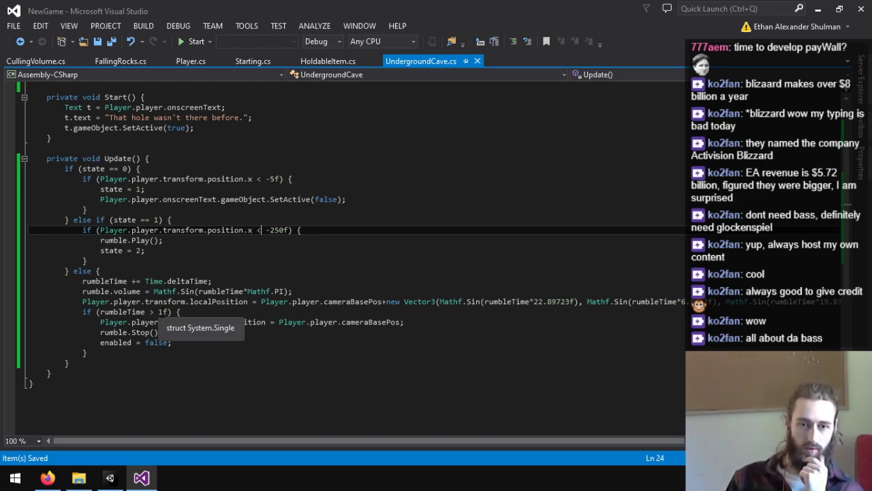
{"action": "scroll", "coordinate": [180, 274], "scroll_direction": "up", "scroll_amount": 3}
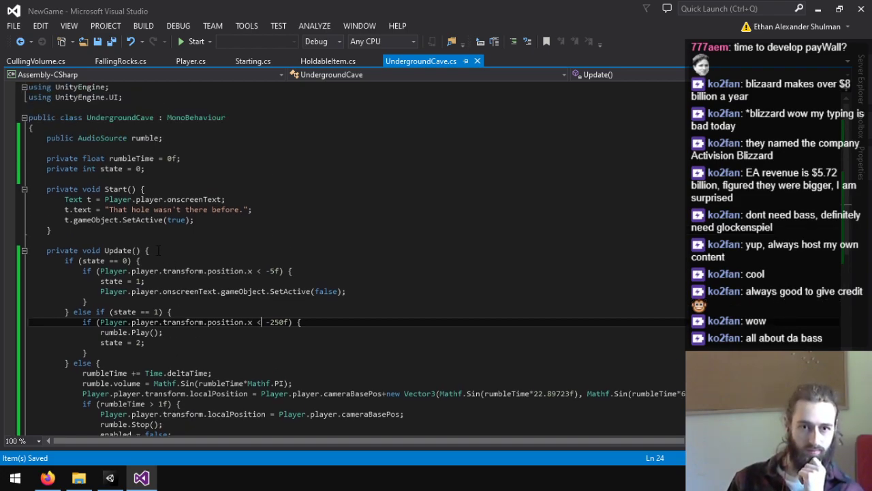
{"action": "scroll", "coordinate": [158, 250], "scroll_direction": "down", "scroll_amount": 3}
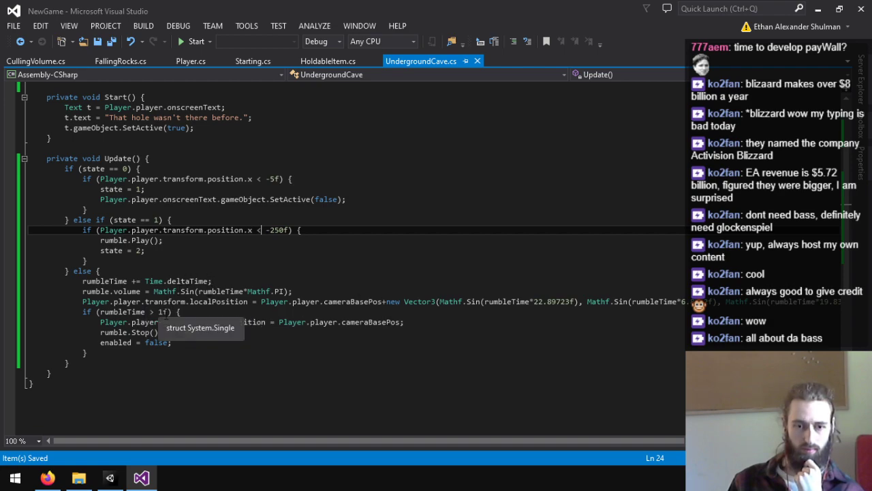
{"action": "left_click", "coordinate": [159, 311]}
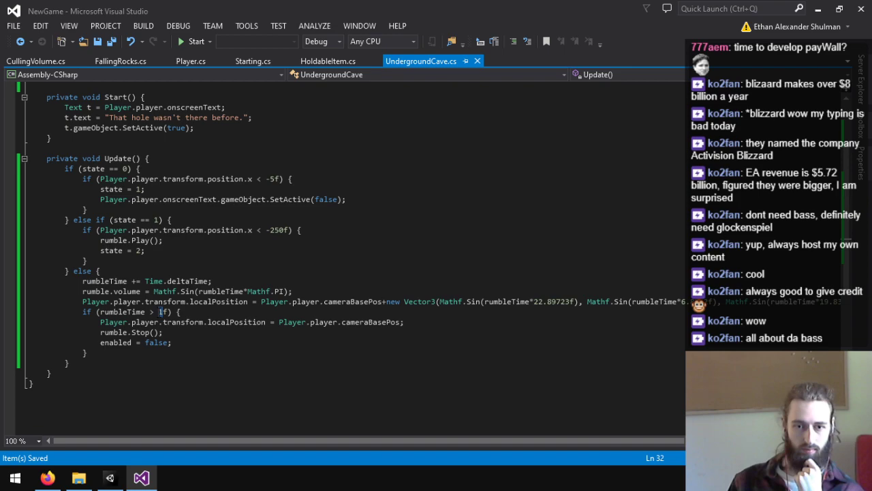
{"action": "left_click", "coordinate": [210, 281]}
{"action": "key", "text": "ctrl+shift+Left"}
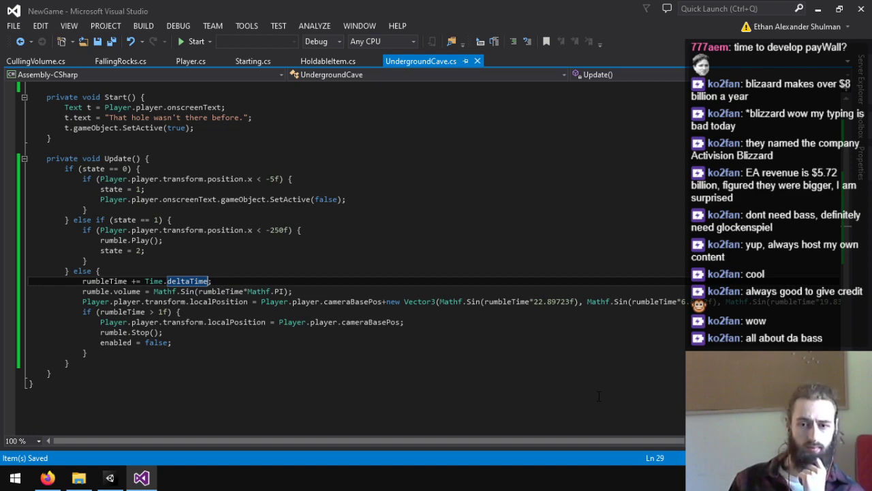
{"action": "left_click_drag", "start_coordinate": [595, 441], "coordinate": [723, 447]}
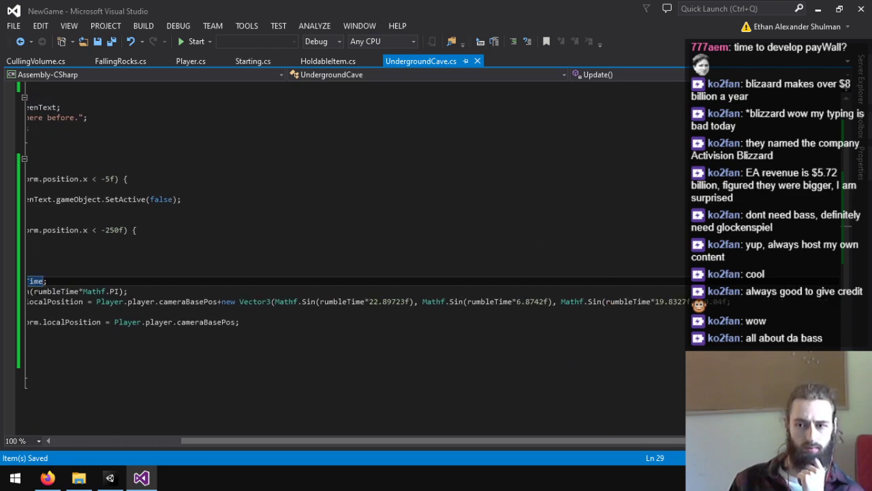
{"action": "left_click_drag", "start_coordinate": [723, 302], "coordinate": [708, 302]}
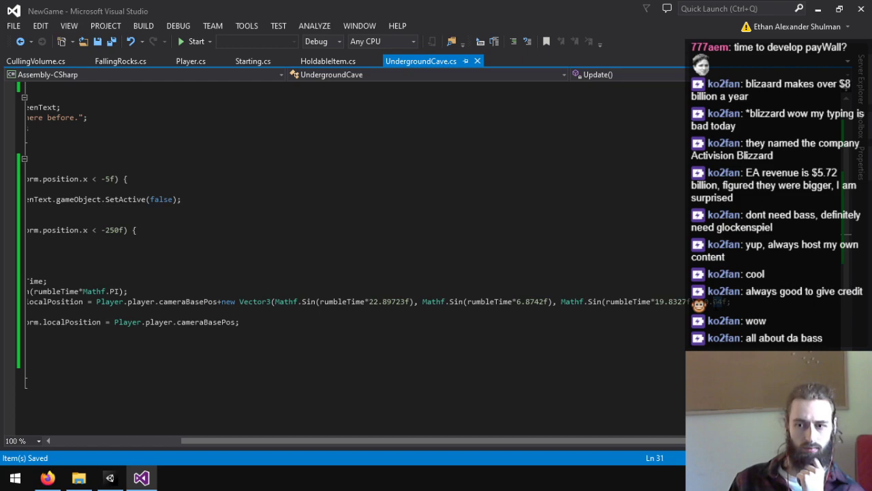
{"action": "left_click_drag", "start_coordinate": [387, 332], "coordinate": [16, 314]}
{"action": "left_click", "coordinate": [192, 311]}
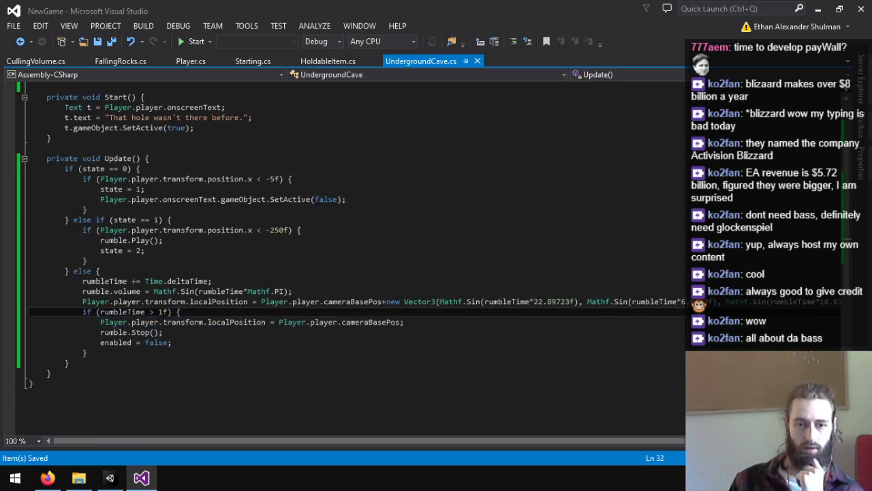
- Lengthen the rumble by changing its end condition to rumbleTime > 4f and its volume to Mathf.Sin(rumbleTime*Mathf.PI/4f), save and return to Unity
{"action": "left_click_drag", "start_coordinate": [163, 312], "coordinate": [159, 312]}
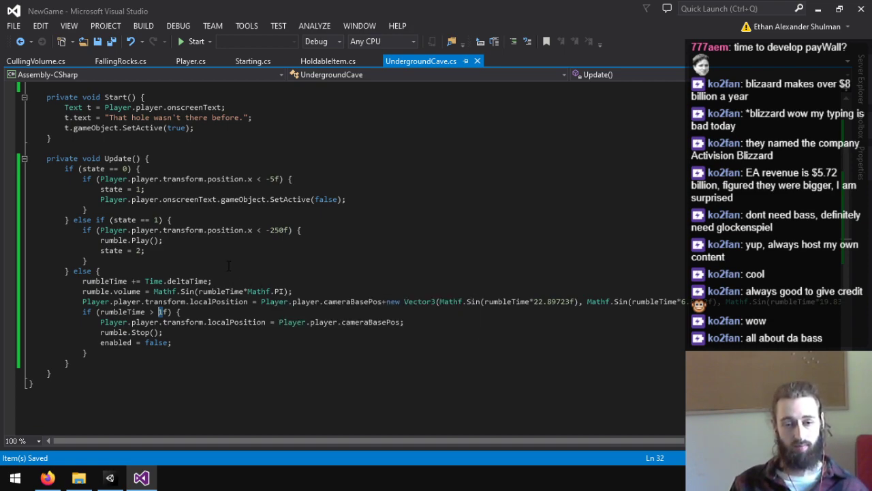
{"action": "type", "text": "4"}
{"action": "left_click", "coordinate": [290, 292]}
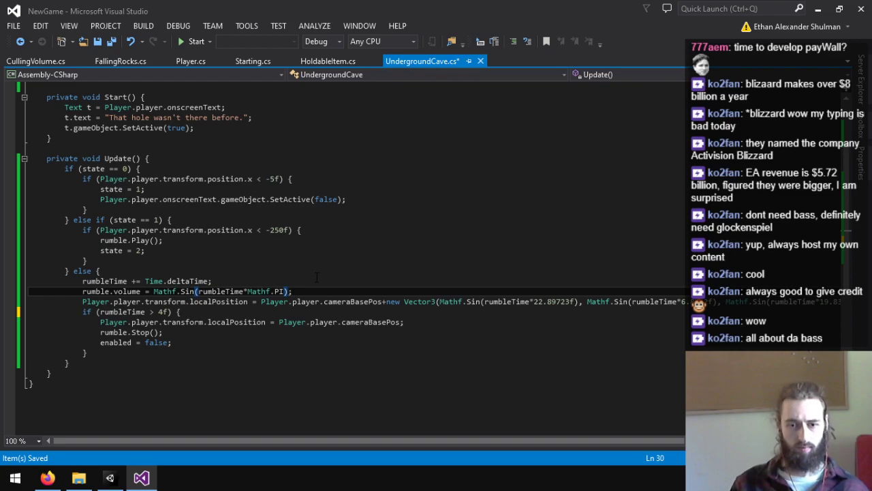
{"action": "type", "text": "/4f"}
{"action": "key", "text": "ctrl+s"}
{"action": "key", "text": "alt+Tab"}
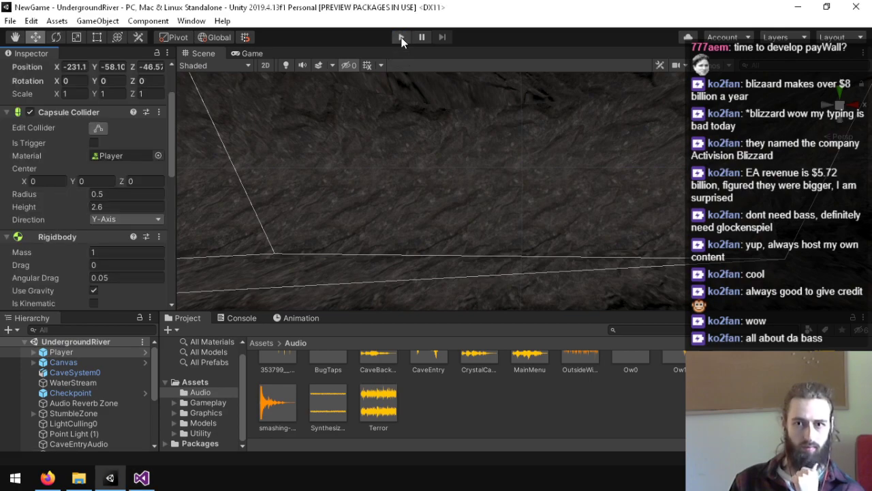
- Play-test the UndergroundRiver scene by walking ahead through the cave to try the longer rumble, then release the mouse pointer
{"action": "key", "text": "ctrl+p"}
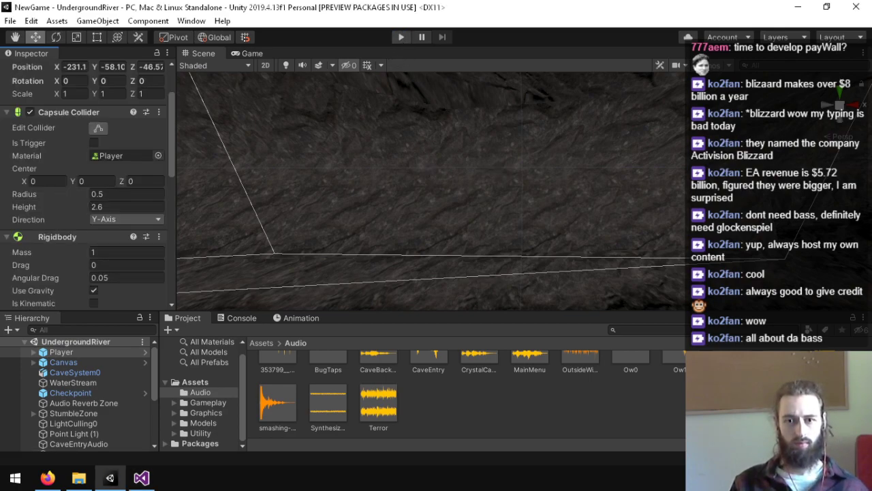
{"action": "key", "text": "w"}
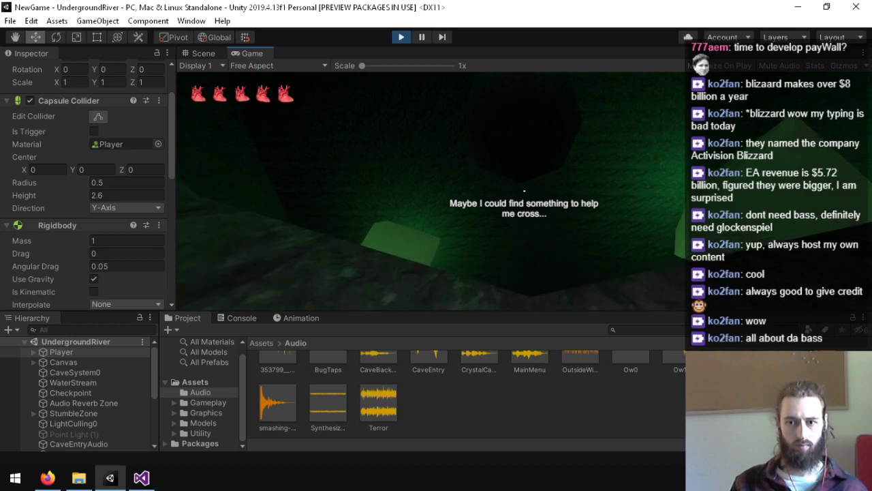
{"action": "key", "text": "w"}
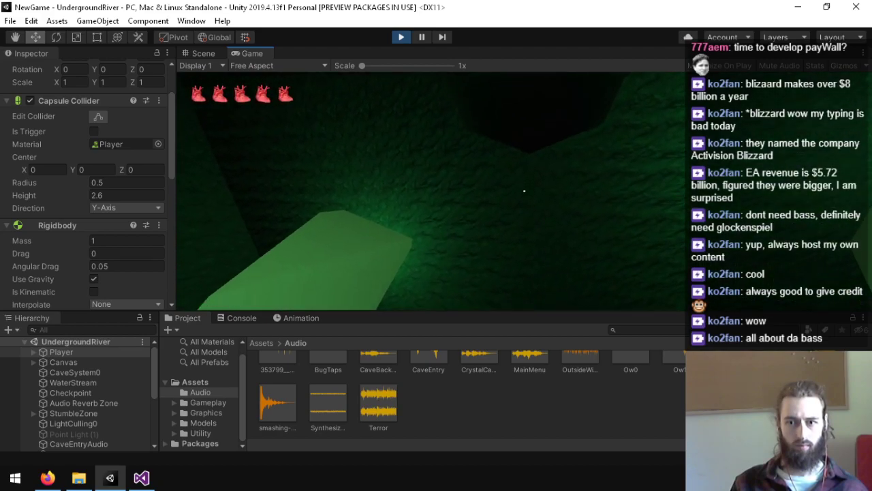
{"action": "key", "text": "w"}
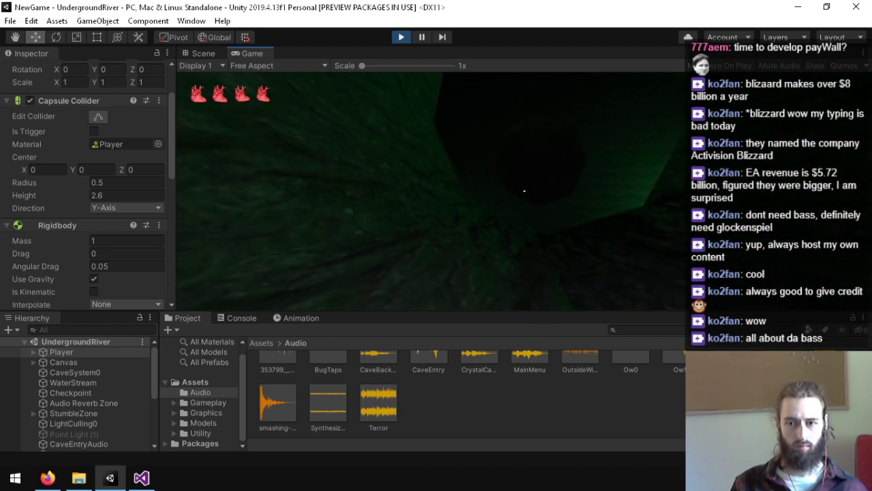
{"action": "key", "text": "super"}
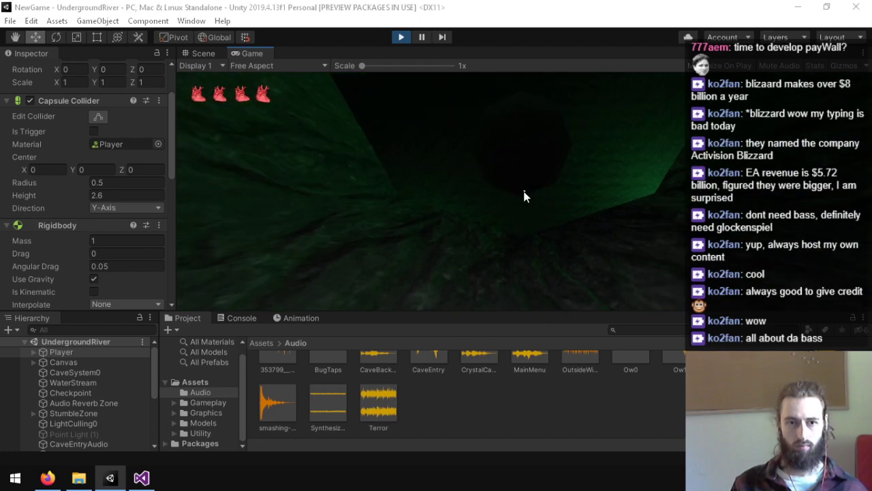
- While the game runs, examine the Player's Platform Movement settings and the WaterStream's Underground Cave and rumble Audio Source components
{"action": "left_click", "coordinate": [473, 410]}
{"action": "left_click", "coordinate": [62, 353]}
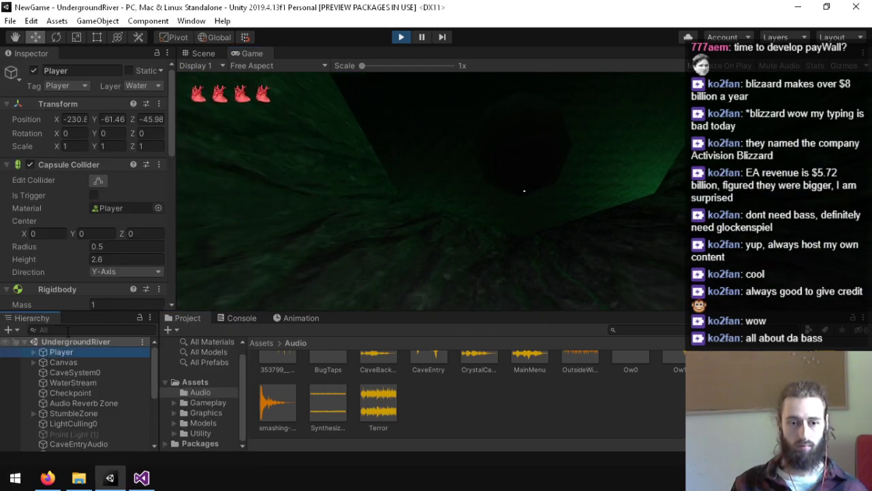
{"action": "scroll", "coordinate": [48, 209], "scroll_direction": "down", "scroll_amount": 10}
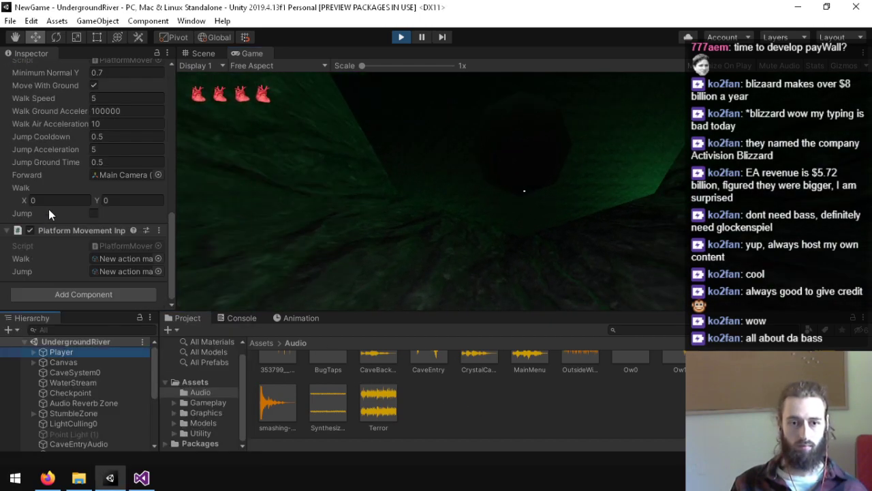
{"action": "left_click", "coordinate": [73, 383]}
{"action": "scroll", "coordinate": [49, 266], "scroll_direction": "down", "scroll_amount": 10}
{"action": "scroll", "coordinate": [51, 233], "scroll_direction": "up", "scroll_amount": 4}
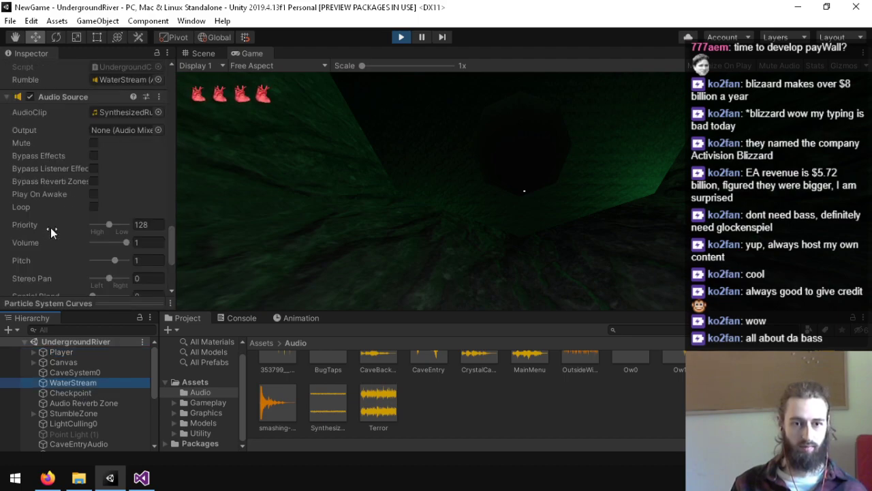
{"action": "scroll", "coordinate": [52, 160], "scroll_direction": "up", "scroll_amount": 4}
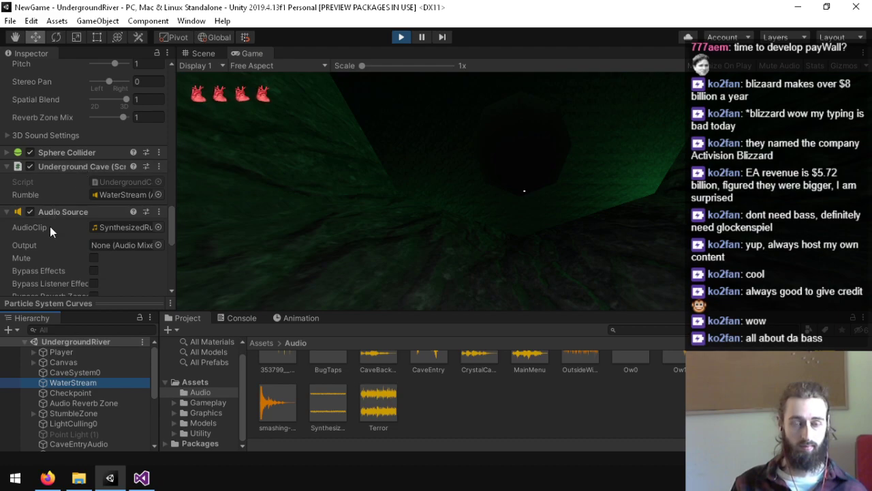
{"action": "scroll", "coordinate": [53, 228], "scroll_direction": "up", "scroll_amount": 10}
- Track the Player's Transform position while walking farther through the cave, and end the play-test
{"action": "left_click", "coordinate": [61, 351]}
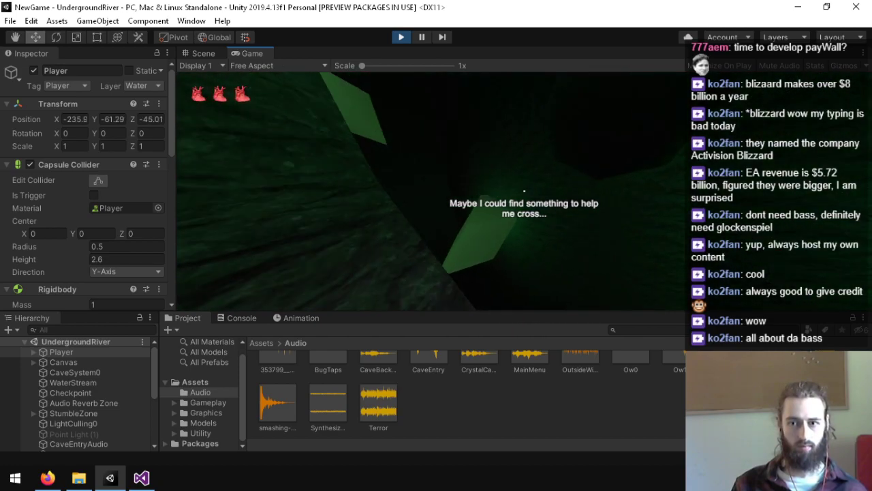
{"action": "key", "text": "w"}
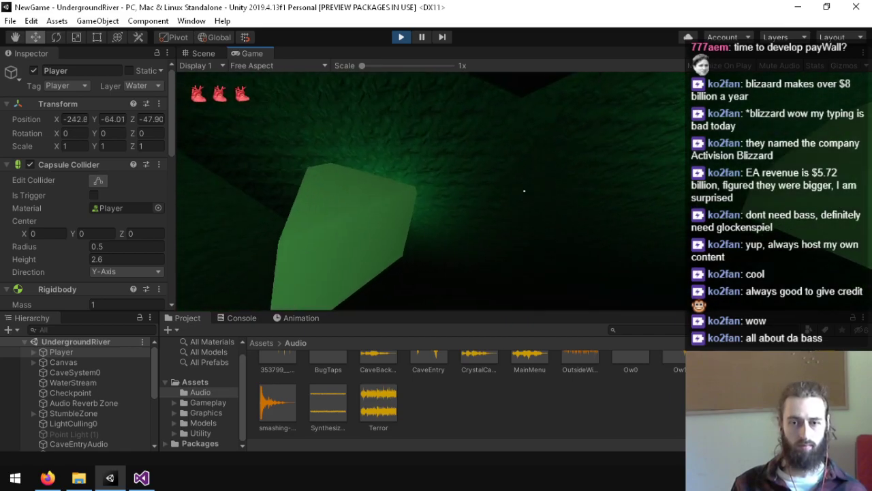
{"action": "key", "text": "ctrl+p"}
- Move the Player along the cave to about X -268.2, save the scene and run a brief play-test
{"action": "left_click_drag", "start_coordinate": [524, 192], "coordinate": [89, 232]}
{"action": "left_click_drag", "start_coordinate": [480, 224], "coordinate": [377, 180]}
{"action": "key", "text": "ctrl+s"}
{"action": "left_click", "coordinate": [407, 36]}
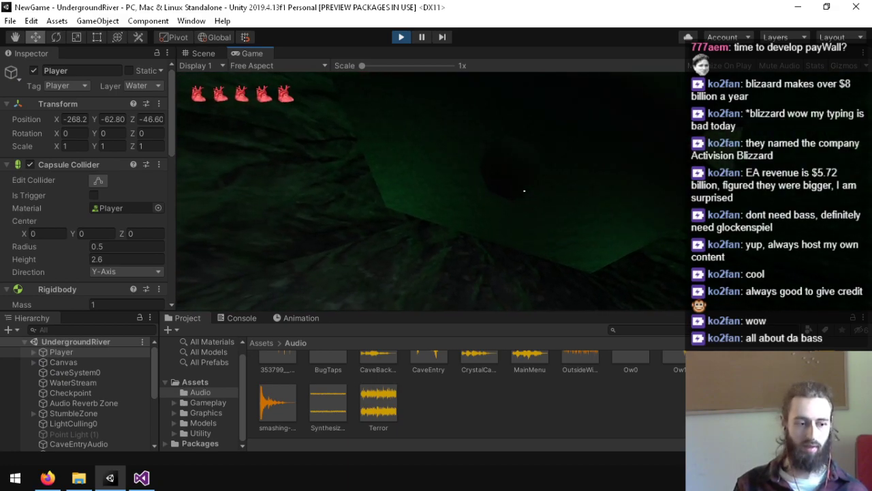
{"action": "key", "text": "ctrl+p"}
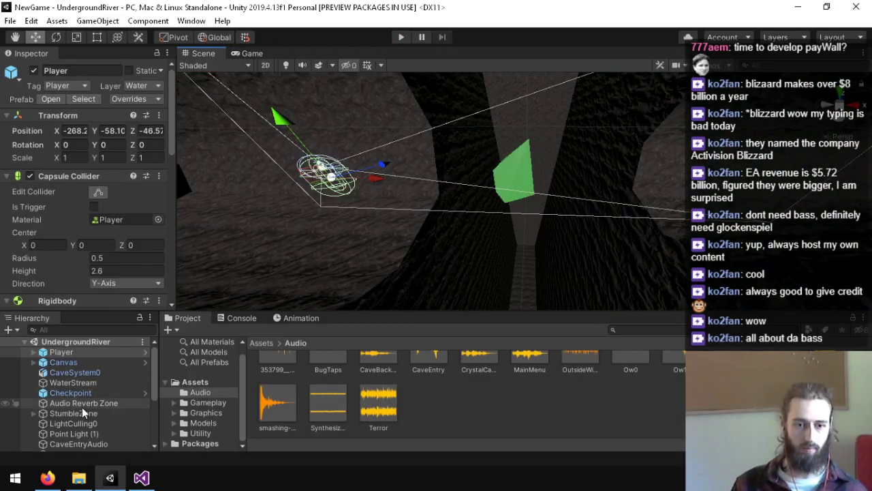
- Recheck the rumble trigger and volume code in UndergroundCave.cs in Visual Studio, and return to Unity
{"action": "scroll", "coordinate": [82, 406], "scroll_direction": "down", "scroll_amount": 5}
{"action": "left_click", "coordinate": [141, 478]}
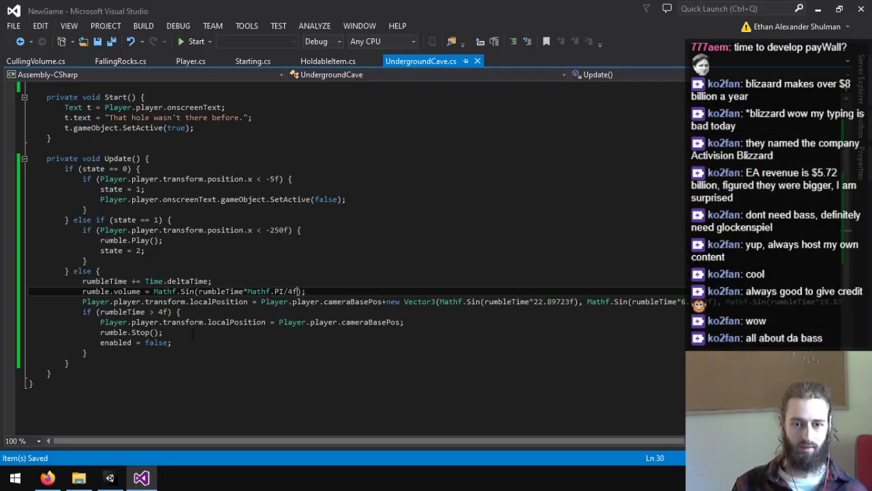
{"action": "left_click", "coordinate": [297, 291]}
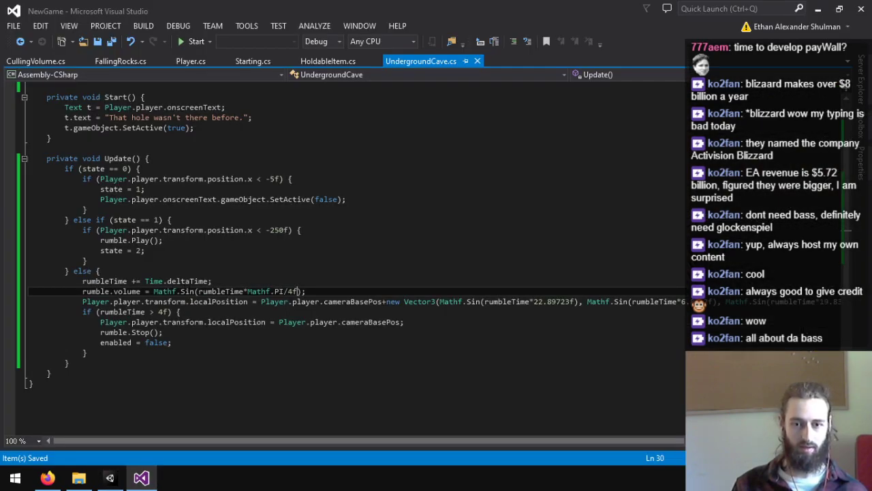
{"action": "left_click", "coordinate": [119, 486]}
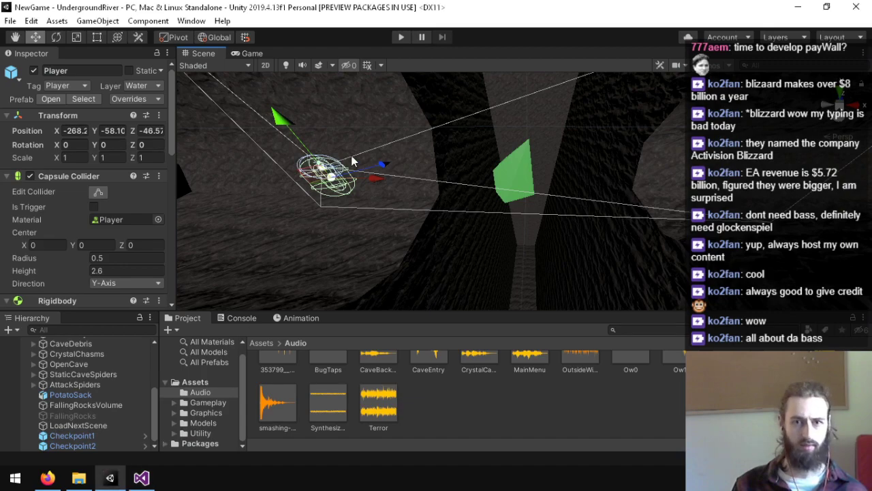
- Play-test the rumble again from the Player's new starting position, walking a short way before stopping the game
{"action": "left_click", "coordinate": [403, 36]}
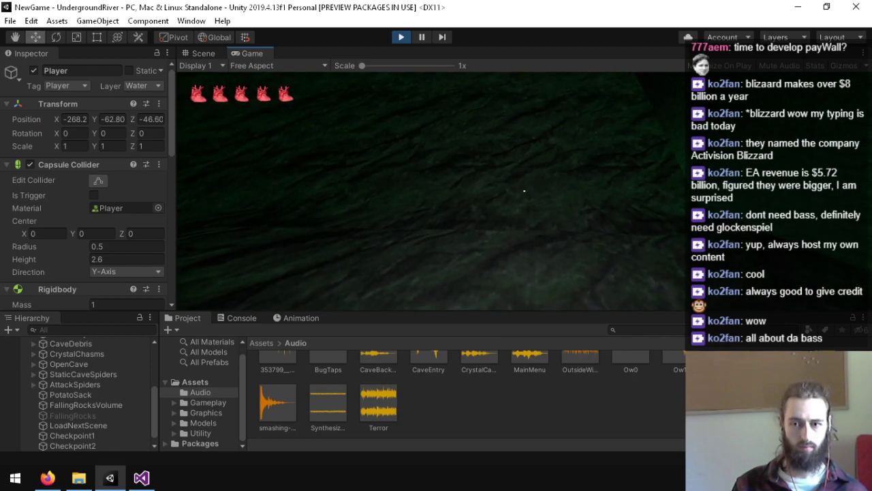
{"action": "key", "text": "w"}
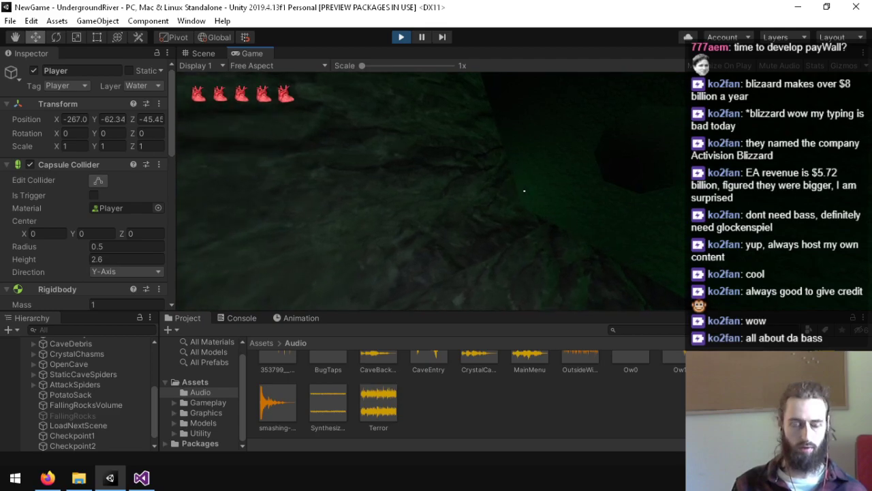
{"action": "key", "text": "Escape"}
{"action": "key", "text": "ctrl+p"}
- Compare the sin(x*PI) curve in Firefox's Math Canvas with the rumble volume code in Visual Studio
{"action": "left_click", "coordinate": [141, 479]}
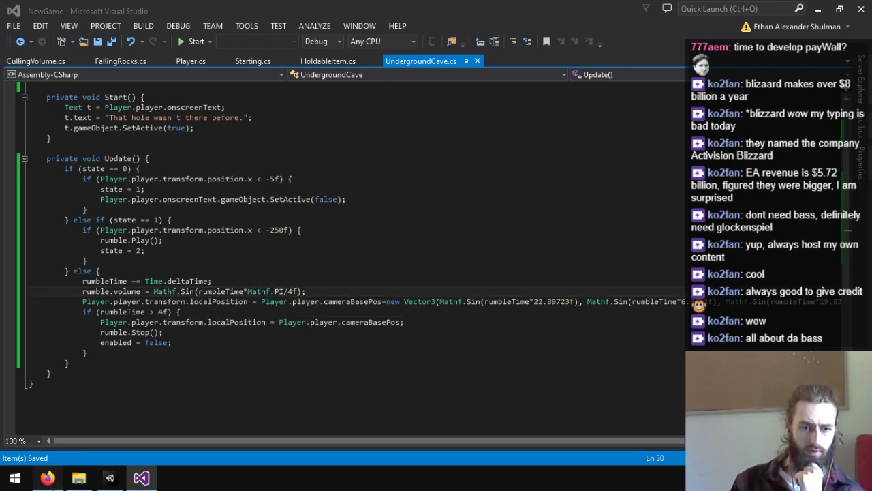
{"action": "left_click", "coordinate": [47, 477]}
{"action": "scroll", "coordinate": [260, 307], "scroll_direction": "down", "scroll_amount": 5}
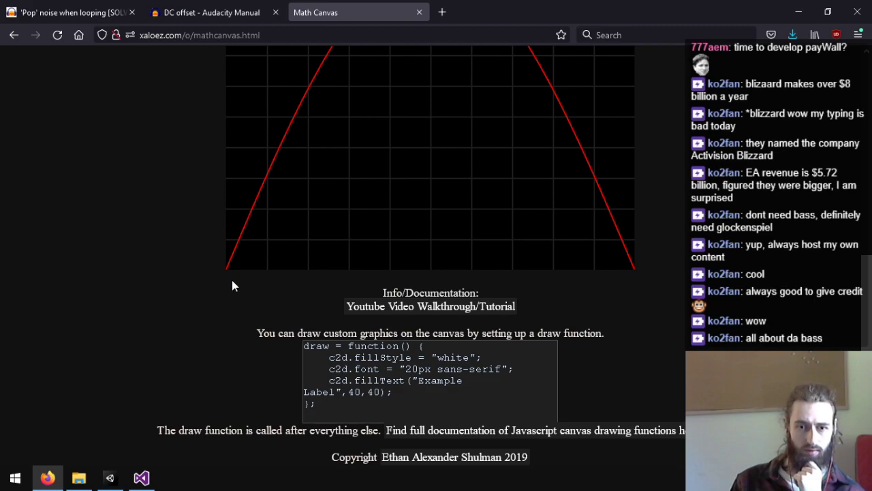
{"action": "scroll", "coordinate": [232, 280], "scroll_direction": "up", "scroll_amount": 3}
{"action": "scroll", "coordinate": [423, 227], "scroll_direction": "up", "scroll_amount": 3}
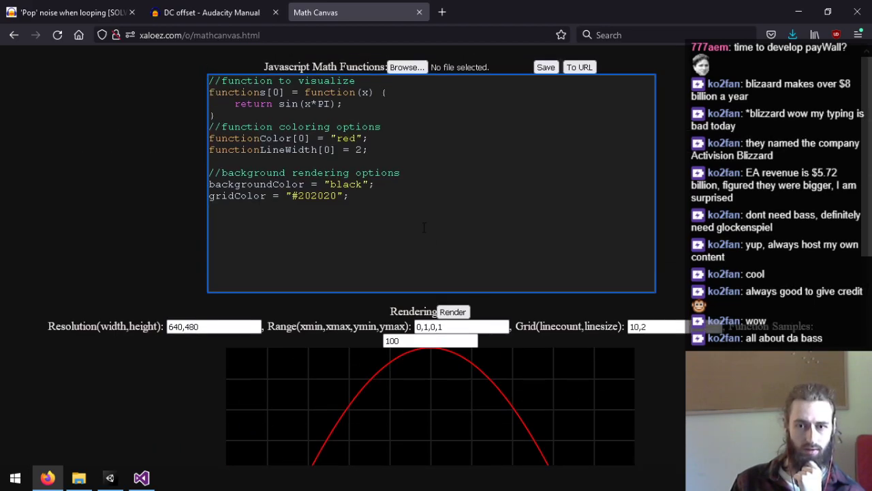
{"action": "left_click", "coordinate": [438, 368]}
{"action": "scroll", "coordinate": [449, 354], "scroll_direction": "down", "scroll_amount": 5}
{"action": "scroll", "coordinate": [625, 326], "scroll_direction": "up", "scroll_amount": 3}
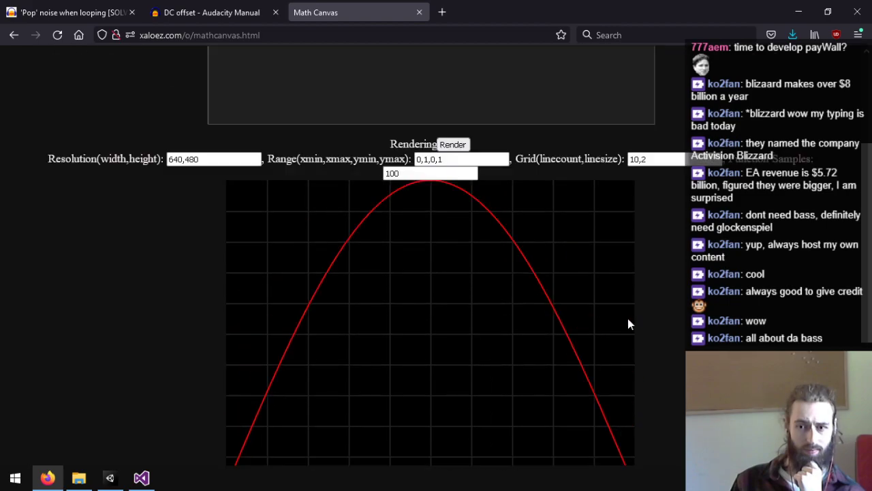
{"action": "scroll", "coordinate": [628, 325], "scroll_direction": "up", "scroll_amount": 3}
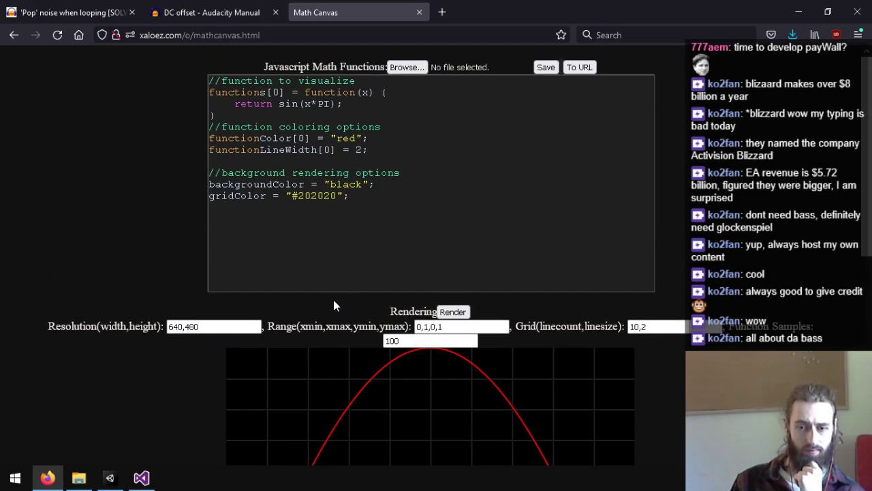
{"action": "left_click", "coordinate": [141, 477]}
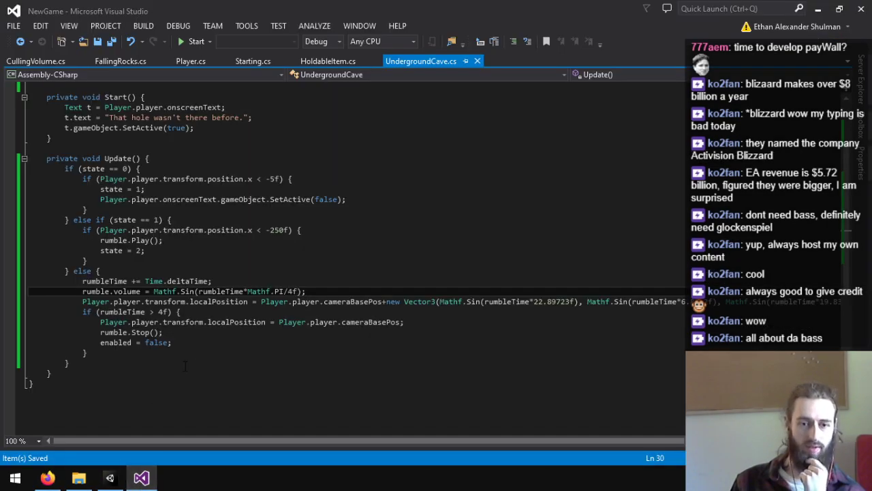
{"action": "left_click", "coordinate": [47, 477]}
{"action": "scroll", "coordinate": [613, 395], "scroll_direction": "down", "scroll_amount": 3}
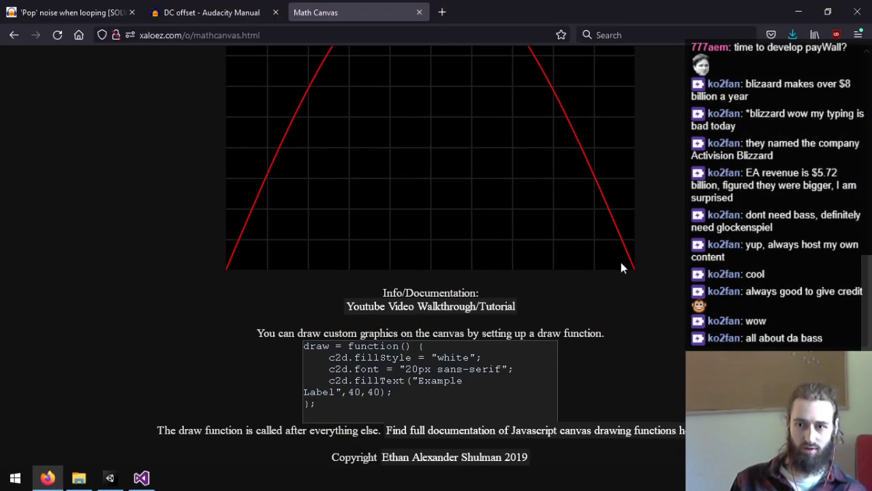
{"action": "scroll", "coordinate": [392, 334], "scroll_direction": "up", "scroll_amount": 5}
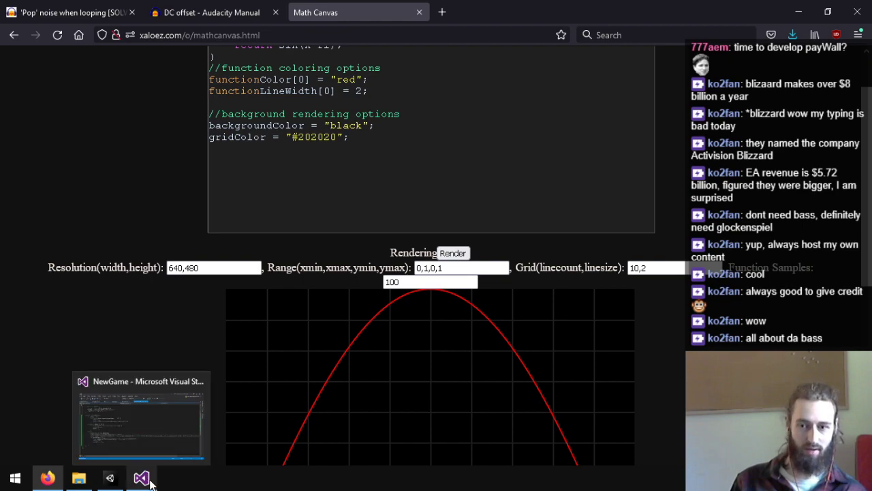
{"action": "left_click", "coordinate": [120, 394]}
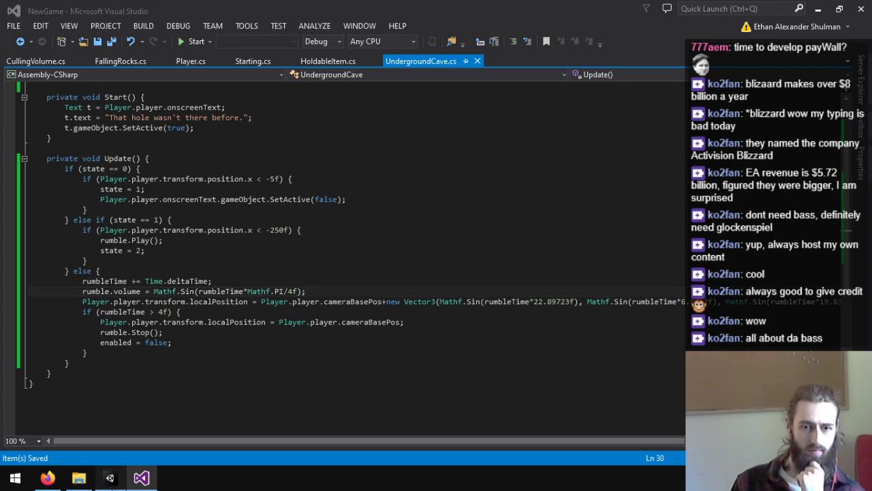
- Return to Unity and inspect the SynthesizedRumbling clip's import settings and waveform preview, then collapse the preview
{"action": "left_click", "coordinate": [110, 477]}
{"action": "scroll", "coordinate": [44, 248], "scroll_direction": "down", "scroll_amount": 10}
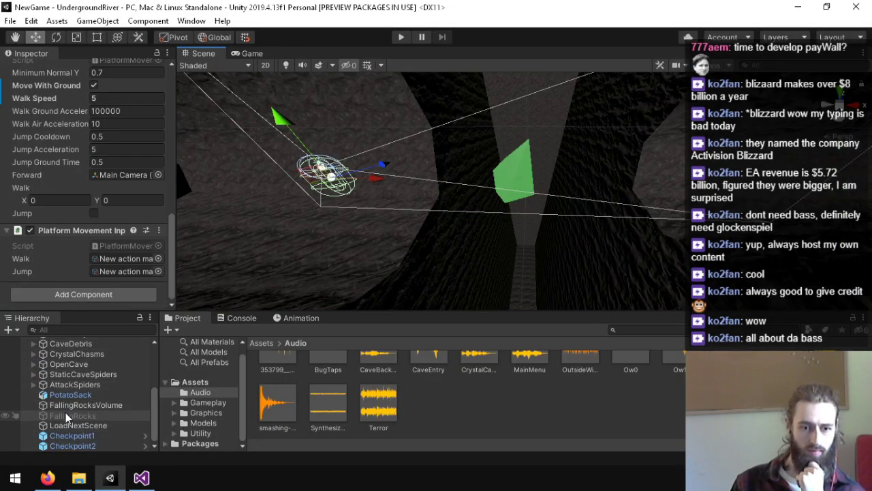
{"action": "left_click", "coordinate": [324, 412]}
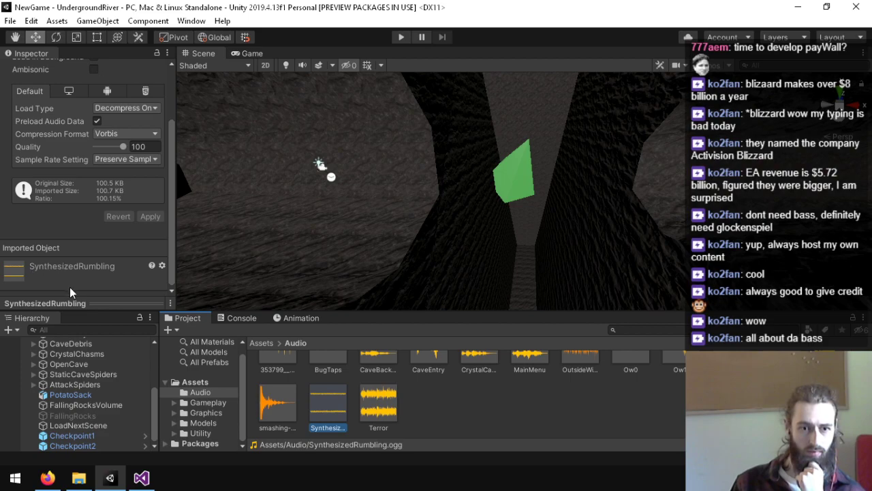
{"action": "left_click", "coordinate": [98, 297]}
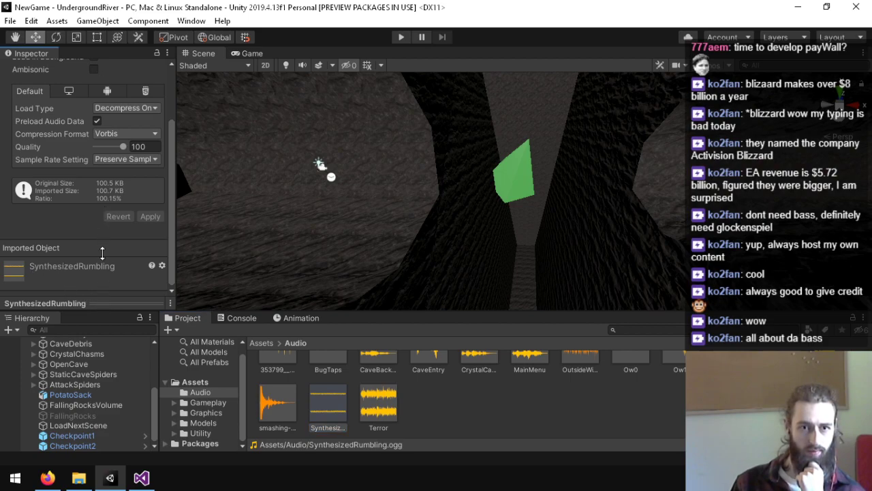
{"action": "left_click_drag", "start_coordinate": [103, 253], "coordinate": [100, 222]}
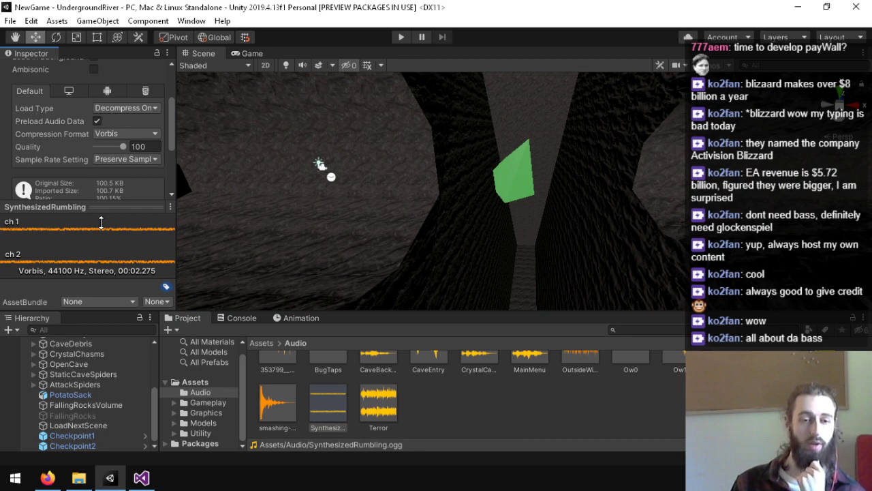
{"action": "left_click_drag", "start_coordinate": [100, 222], "coordinate": [102, 310]}
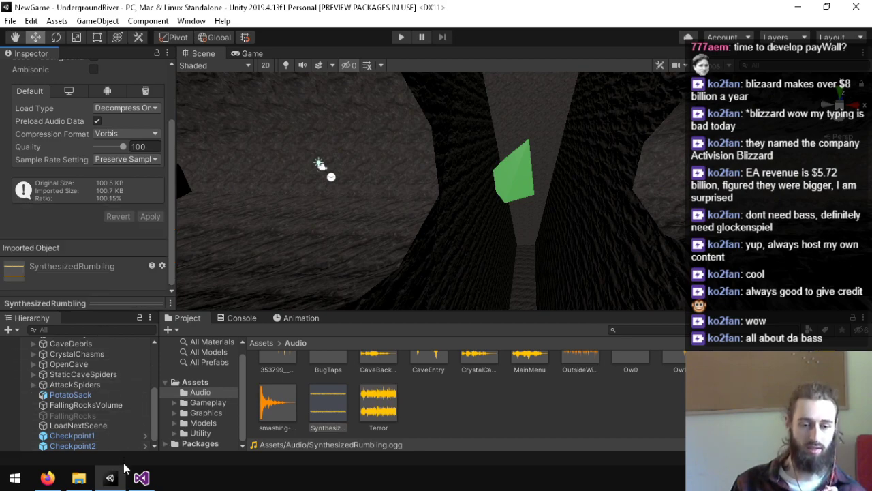
{"action": "mouse_move", "coordinate": [141, 480]}
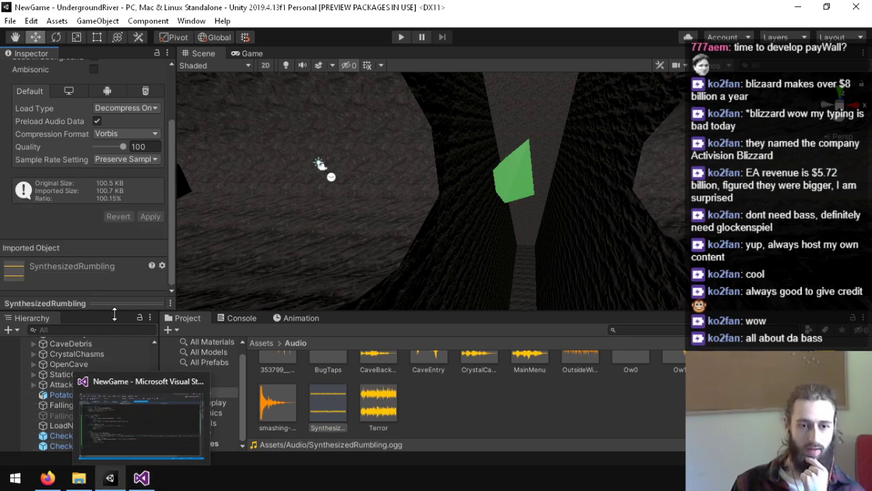
- Enable looping on the WaterStream object's SynthesizedRumbling audio source, and play-test the rumble before stopping the game
{"action": "scroll", "coordinate": [85, 403], "scroll_direction": "up", "scroll_amount": 5}
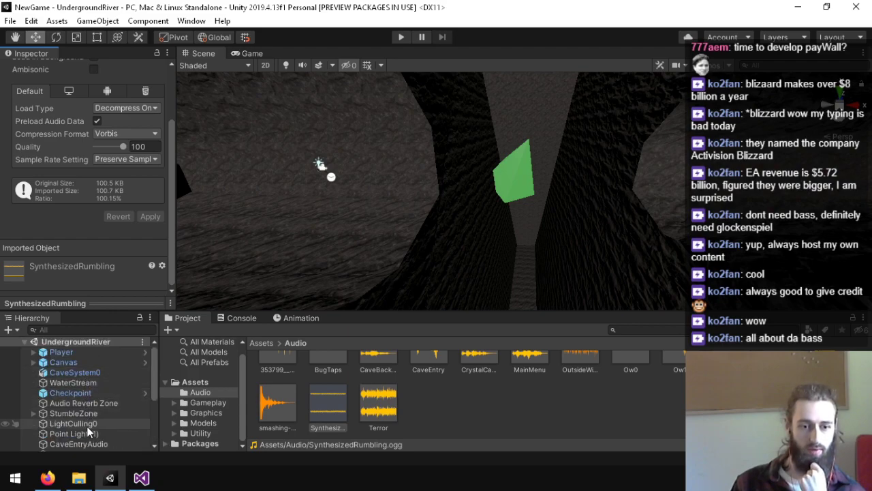
{"action": "left_click", "coordinate": [95, 391]}
{"action": "left_click", "coordinate": [102, 382]}
{"action": "scroll", "coordinate": [52, 209], "scroll_direction": "down", "scroll_amount": 10}
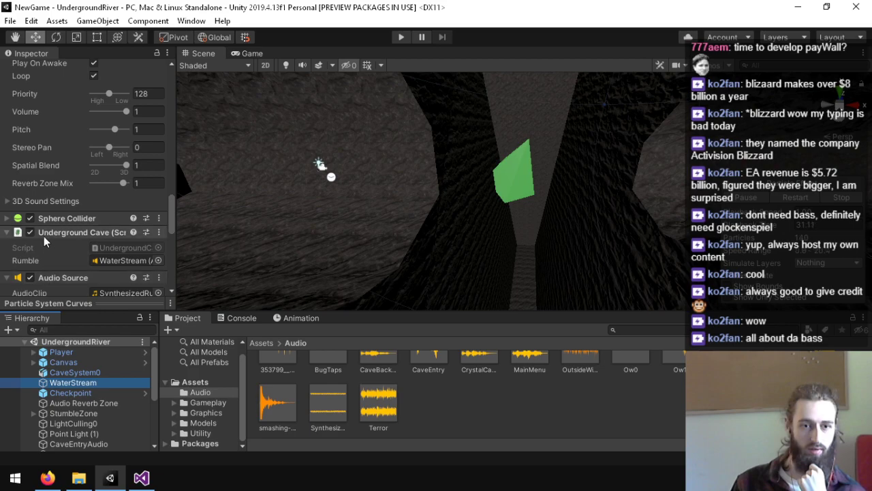
{"action": "scroll", "coordinate": [55, 222], "scroll_direction": "up", "scroll_amount": 4}
{"action": "left_click", "coordinate": [94, 207]}
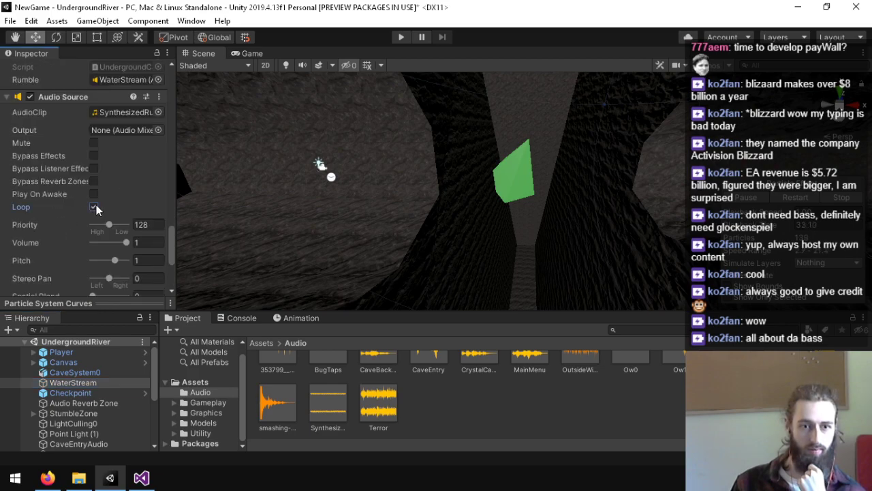
{"action": "left_click", "coordinate": [399, 41]}
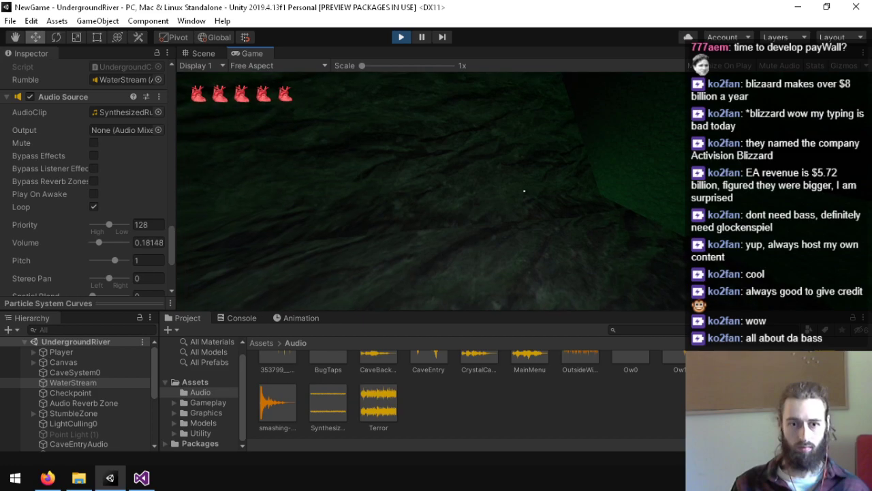
{"action": "key", "text": "ctrl+p"}
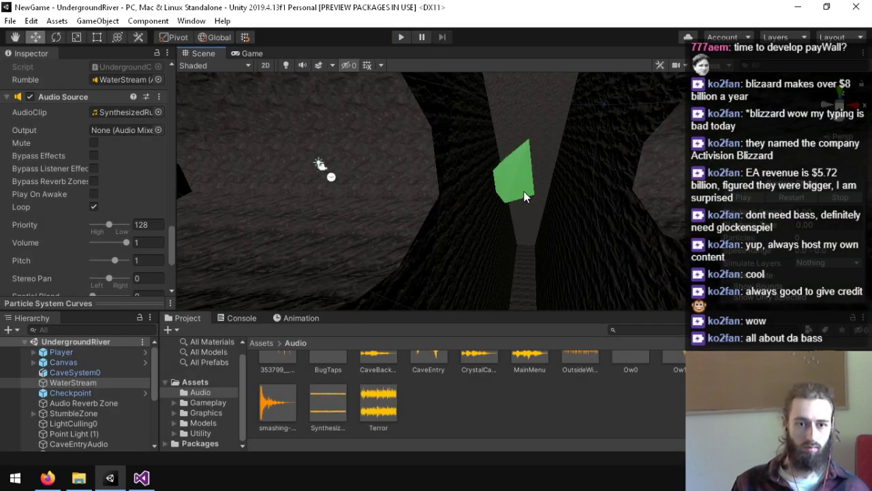
- Set the SynthesizedRumbling audio source's volume to 0 and play-test the rumble again, stopping the game at the end
{"action": "left_click", "coordinate": [92, 243]}
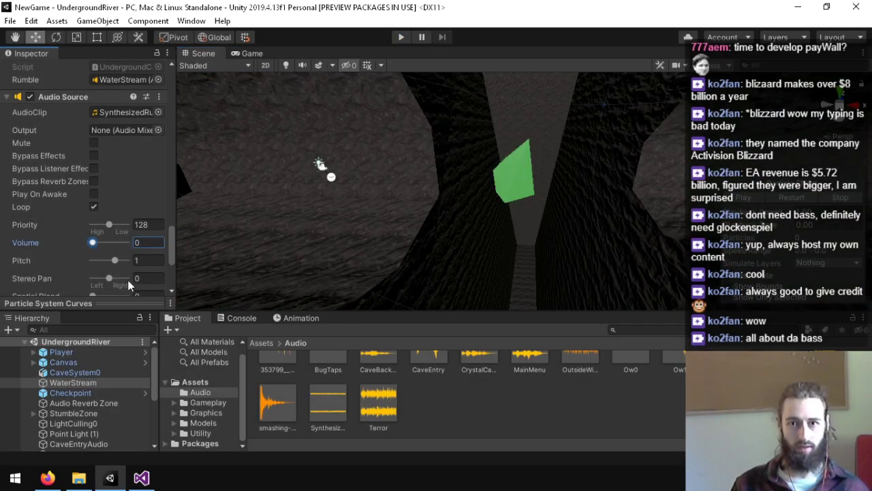
{"action": "left_click", "coordinate": [400, 37]}
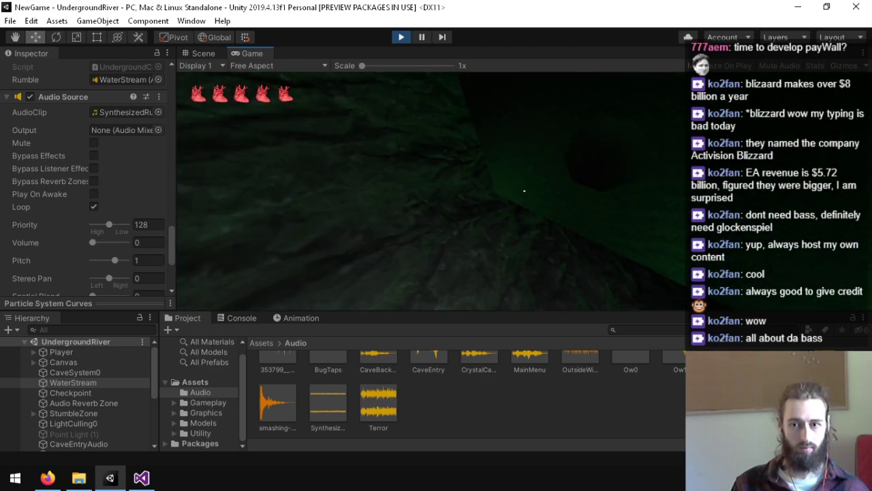
{"action": "key", "text": "ctrl+p"}
- Look over the UndergroundRiver cave from outside, and open the Boss scene from the Assets folder to view its cave
{"action": "left_click_drag", "start_coordinate": [459, 212], "coordinate": [417, 316]}
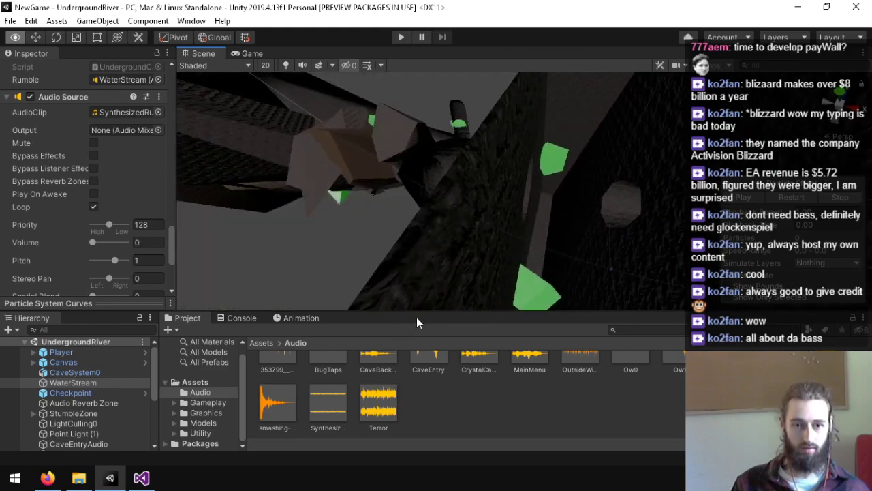
{"action": "left_click_drag", "start_coordinate": [542, 168], "coordinate": [528, 204]}
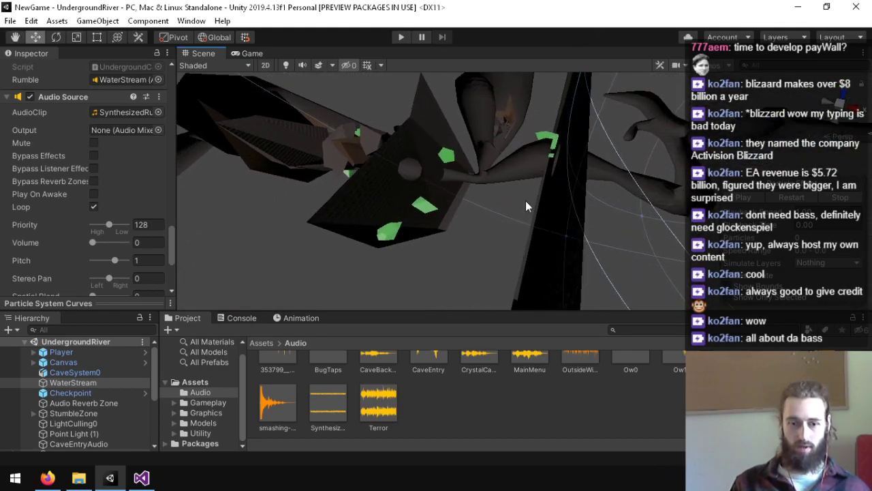
{"action": "left_click", "coordinate": [234, 387]}
{"action": "double_click", "coordinate": [509, 379]}
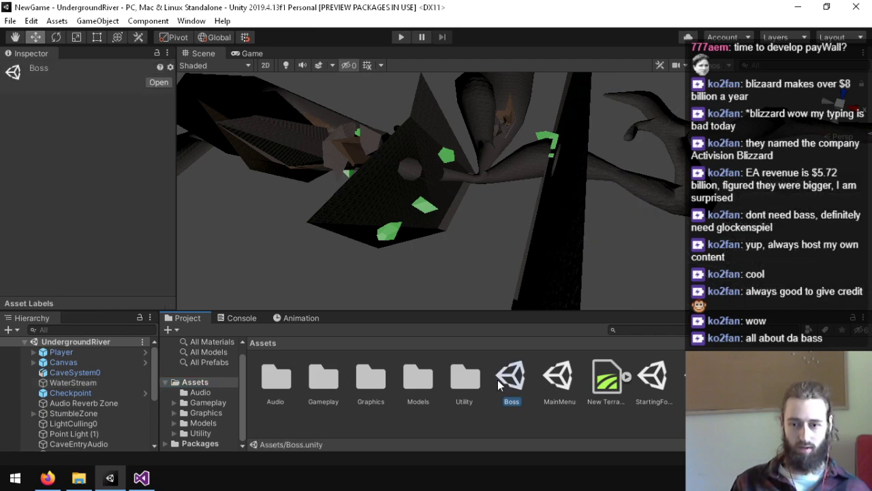
{"action": "left_click_drag", "start_coordinate": [246, 72], "coordinate": [140, 44]}
{"action": "scroll", "coordinate": [277, 246], "scroll_direction": "up", "scroll_amount": 3}
{"action": "key", "text": "w"}
{"action": "left_click_drag", "start_coordinate": [457, 116], "coordinate": [376, 115]}
{"action": "key", "text": "s"}
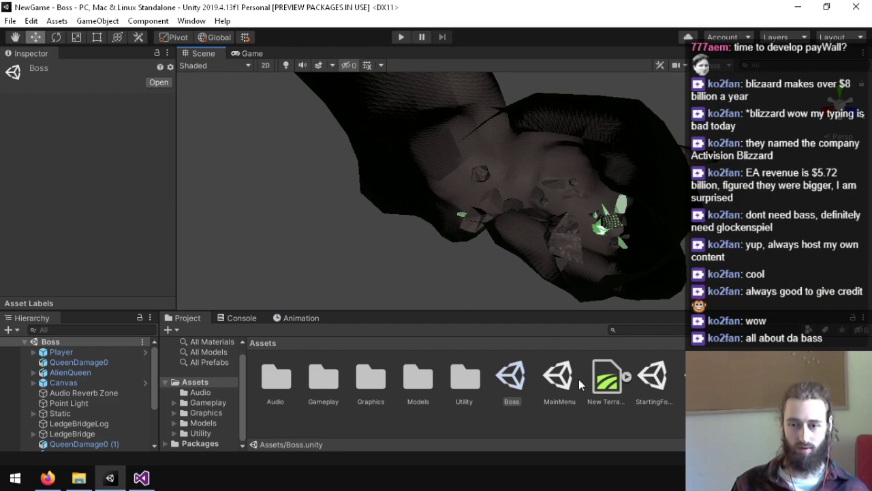
- Open the MainMenu scene from the Assets folder, and close the Firefox window containing the Math Canvas page
{"action": "double_click", "coordinate": [560, 378]}
{"action": "left_click_drag", "start_coordinate": [320, 218], "coordinate": [347, 188]}
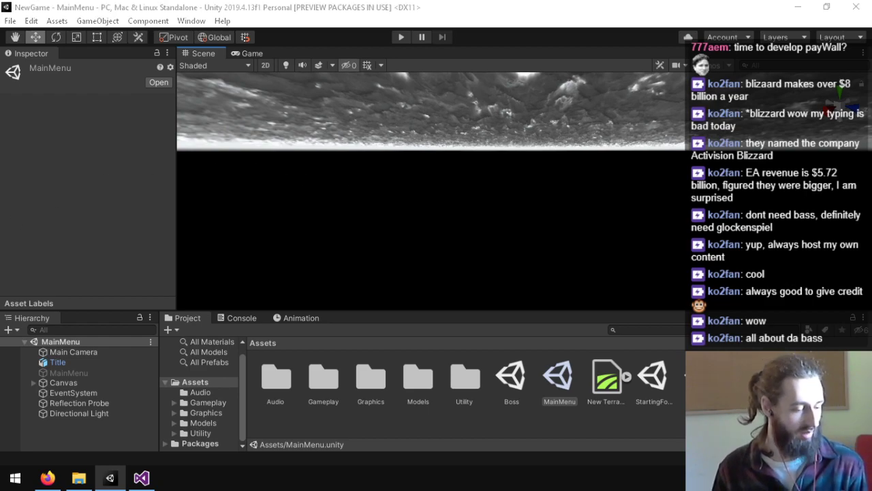
{"action": "left_click", "coordinate": [48, 478]}
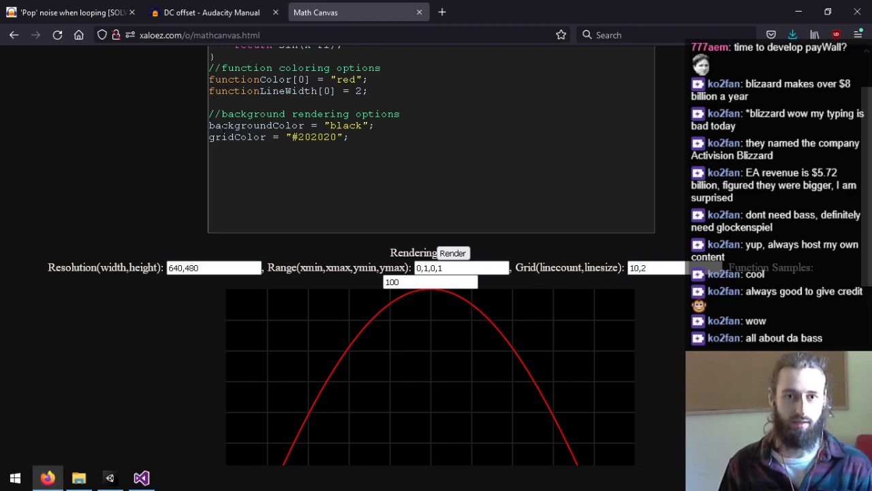
{"action": "left_click", "coordinate": [860, 9]}
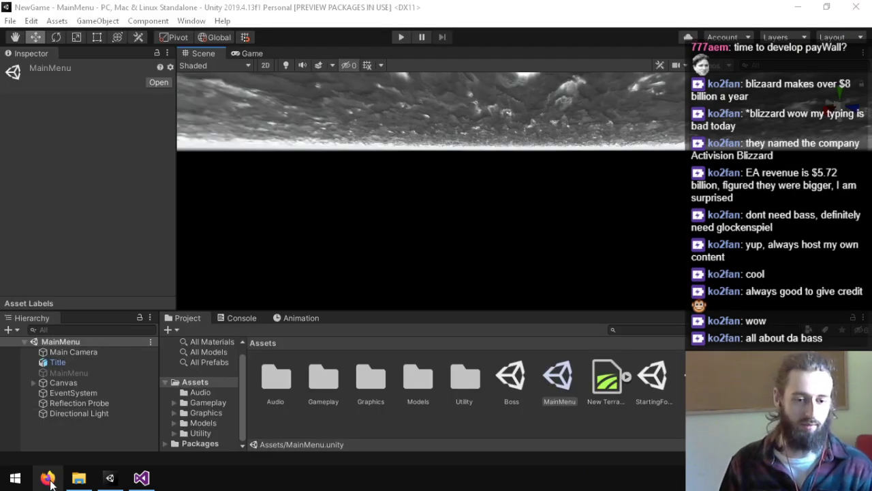